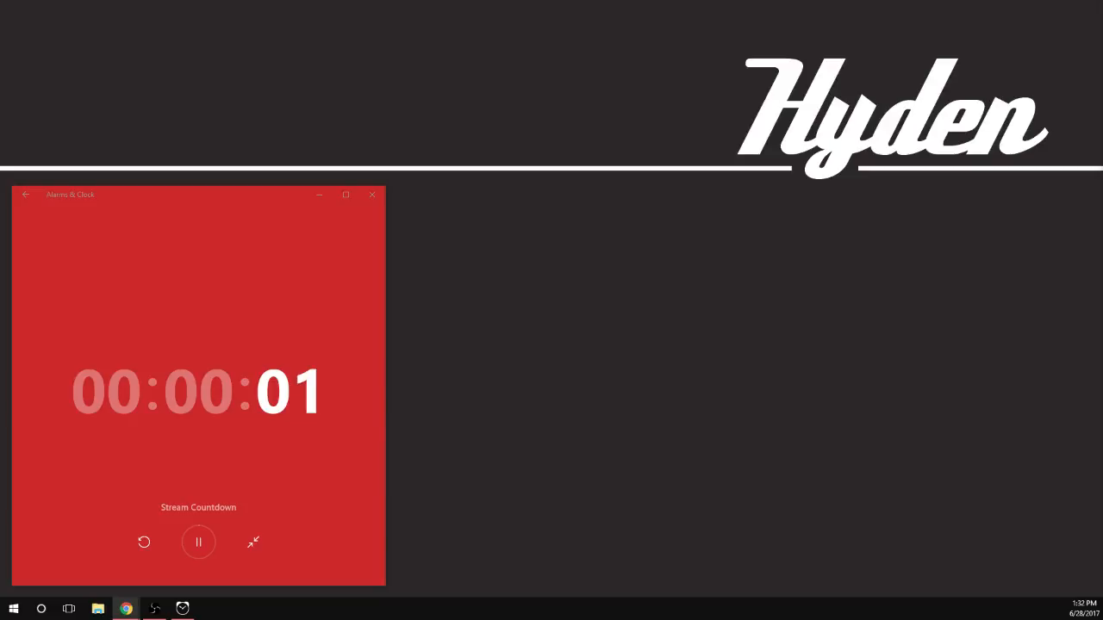
Launch Unity and close the Alarms & Clock window.
click(14, 609)
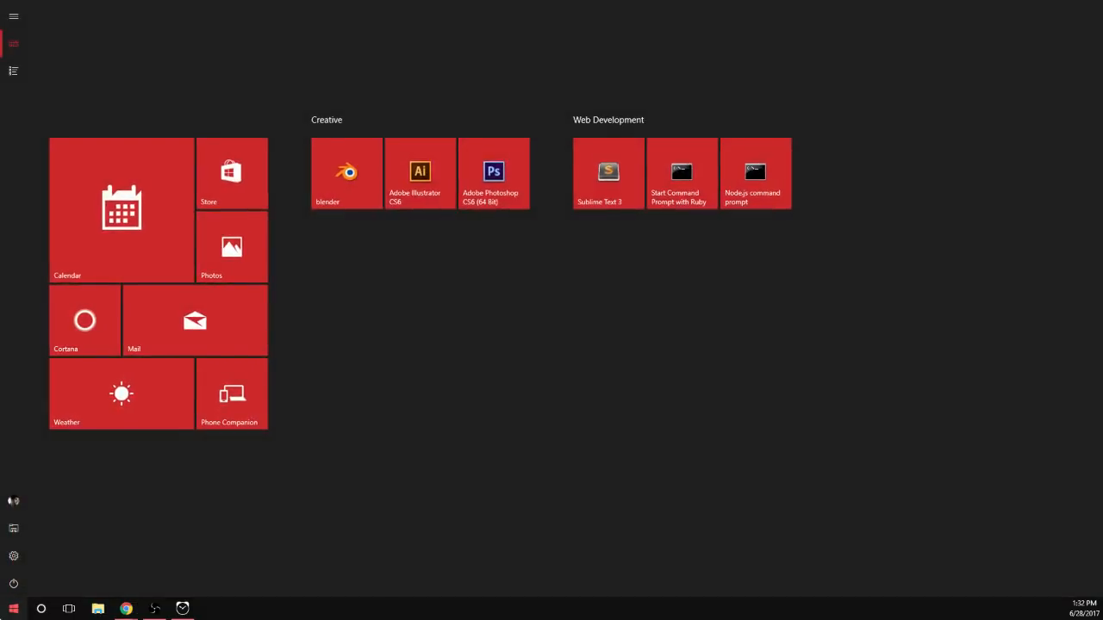
text(unity)
key(Escape)
key(Escape)
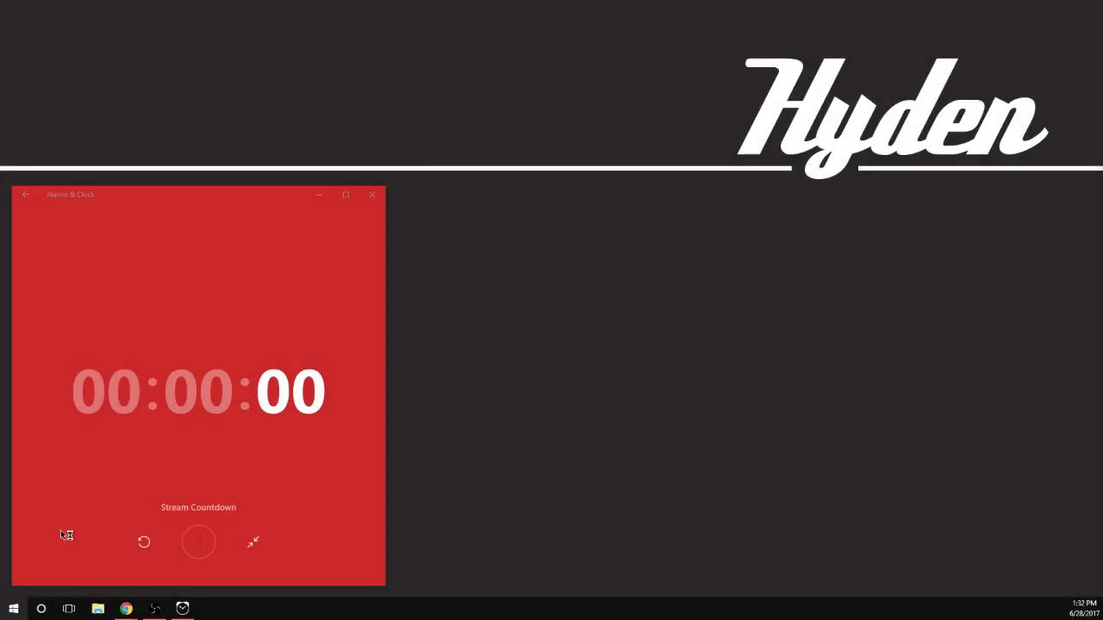
click(376, 199)
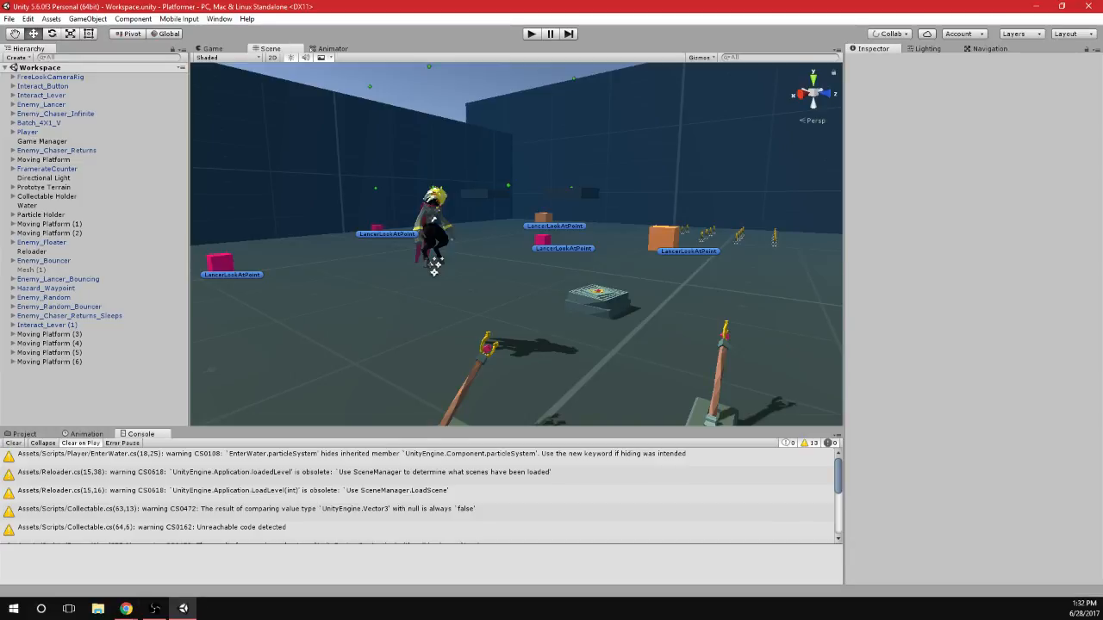
Switch to the Platformer spreadsheet in Chrome and review the Agenda rows marked DO TODAY, from Create explosion Prefab to Model Purple Coins.
key(alt+Tab)
click(448, 243)
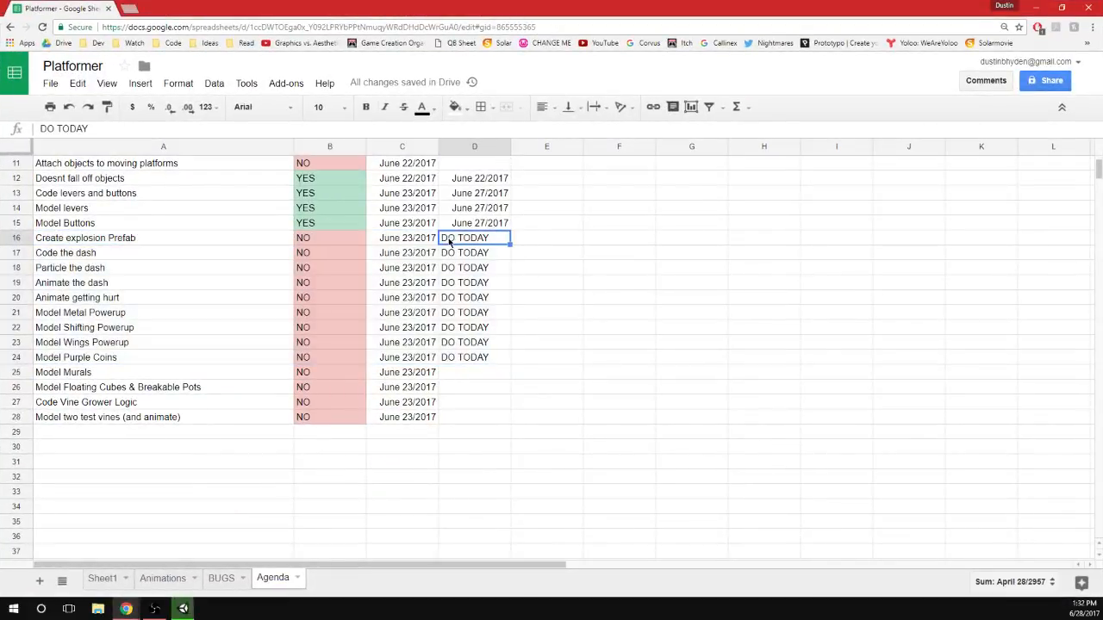
drag(485, 360, 133, 248)
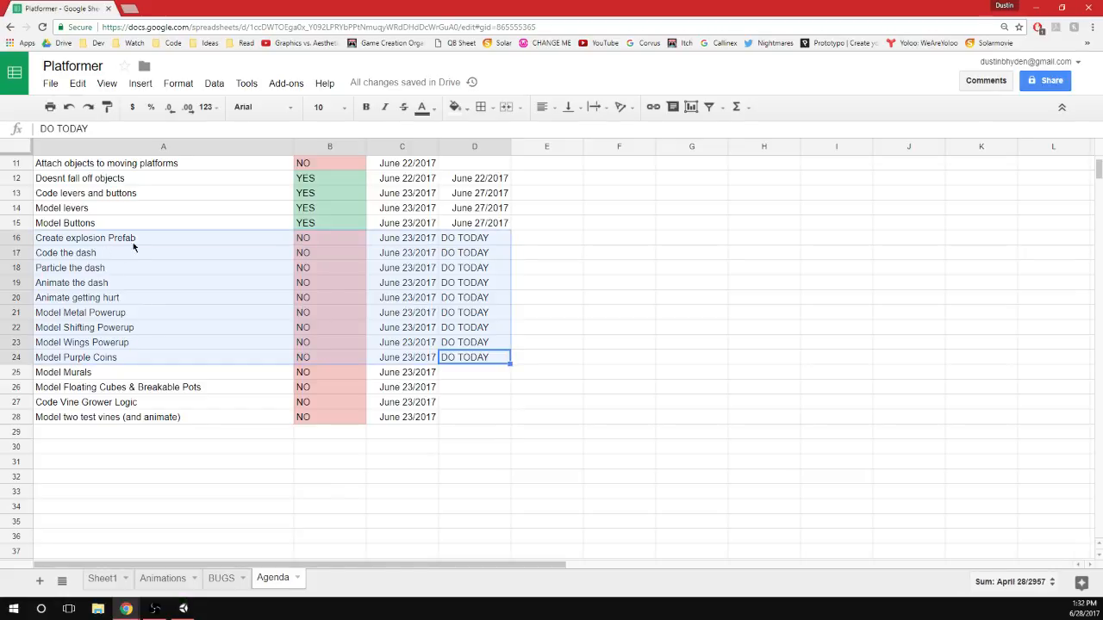
scroll(347, 293, up, 1)
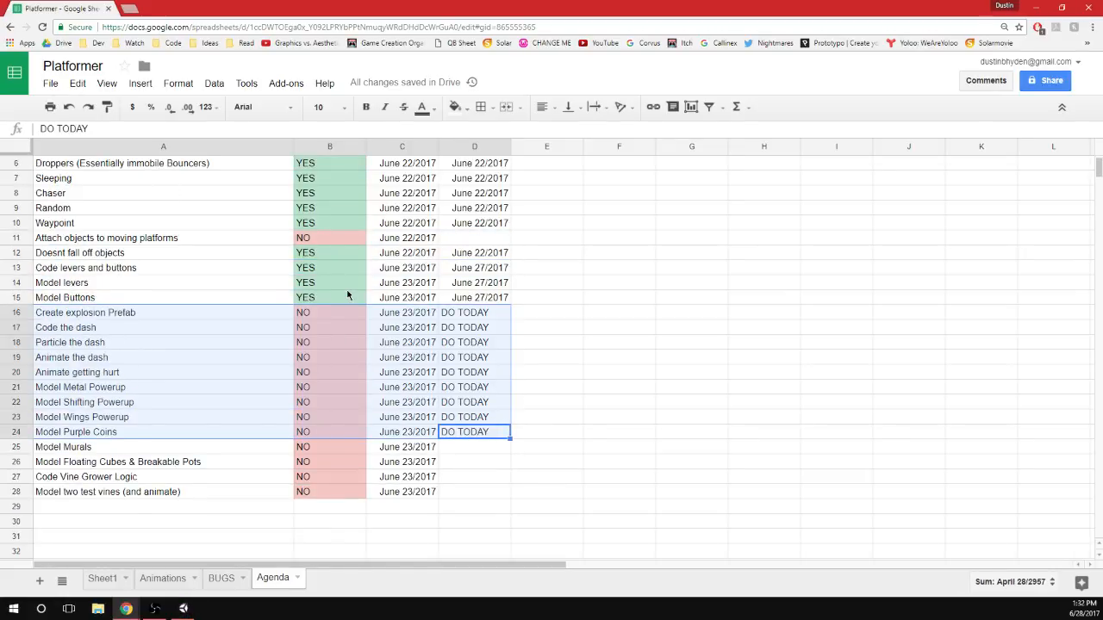
scroll(526, 414, up, 1)
scroll(525, 405, down, 2)
scroll(522, 404, up, 2)
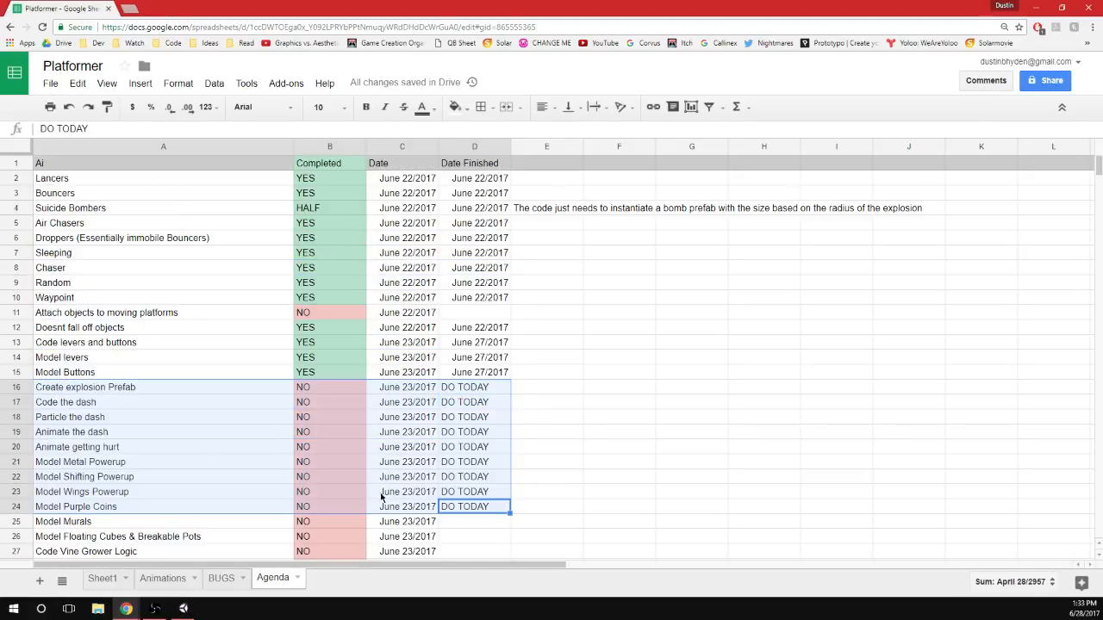
Go through the individual tasks in the Agenda, from Model Purple Coins back up to the three dash tasks.
click(129, 508)
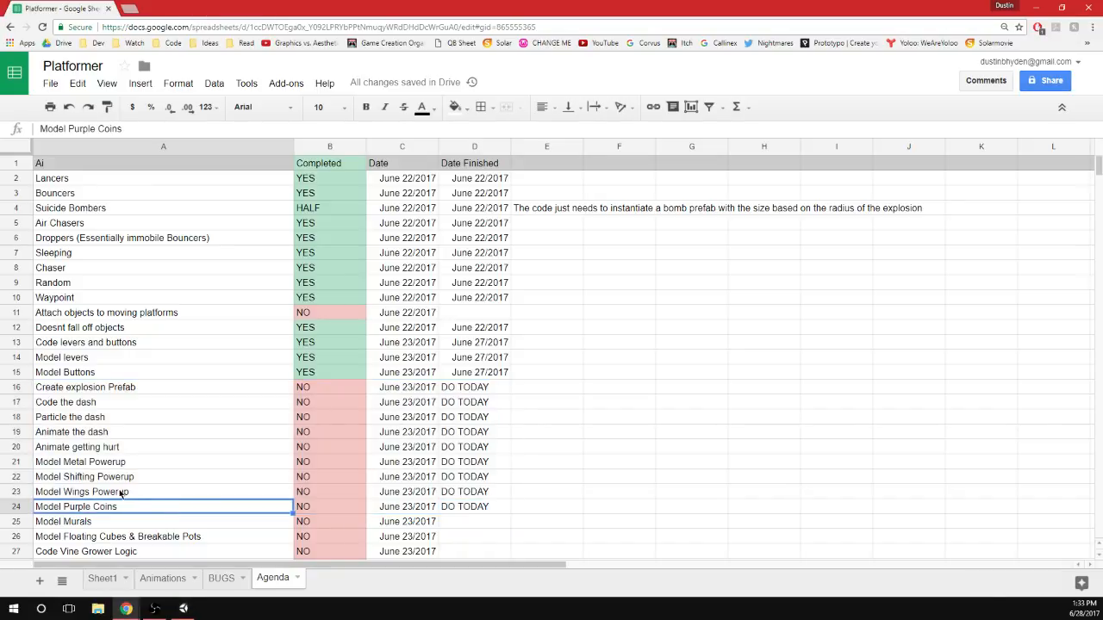
click(131, 494)
click(157, 477)
click(157, 463)
drag(144, 495, 131, 460)
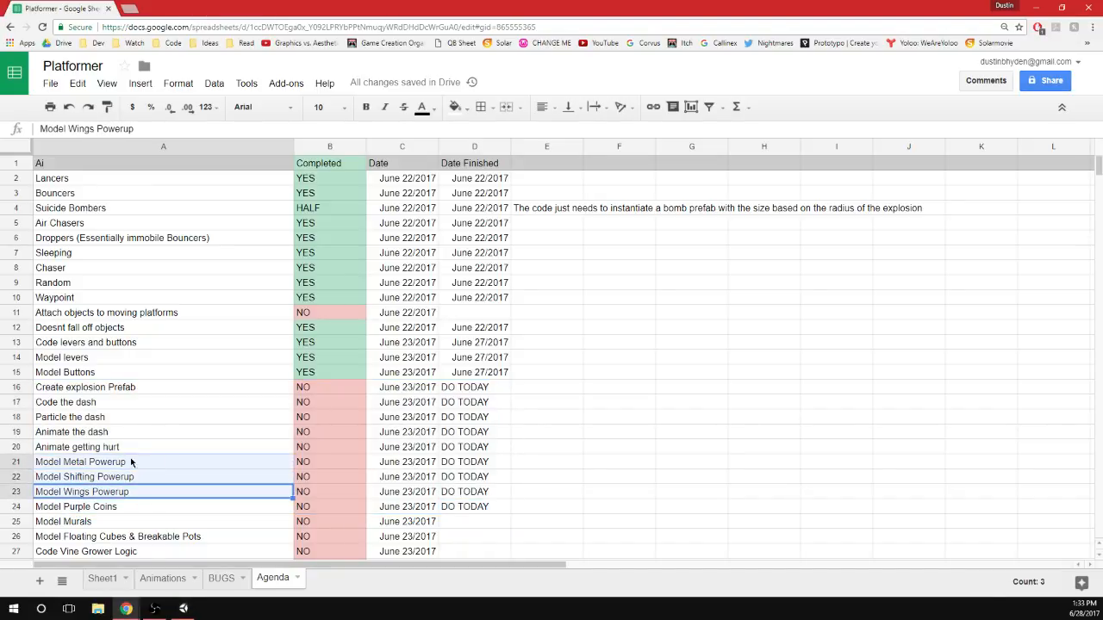
click(142, 432)
click(190, 447)
click(103, 418)
click(110, 431)
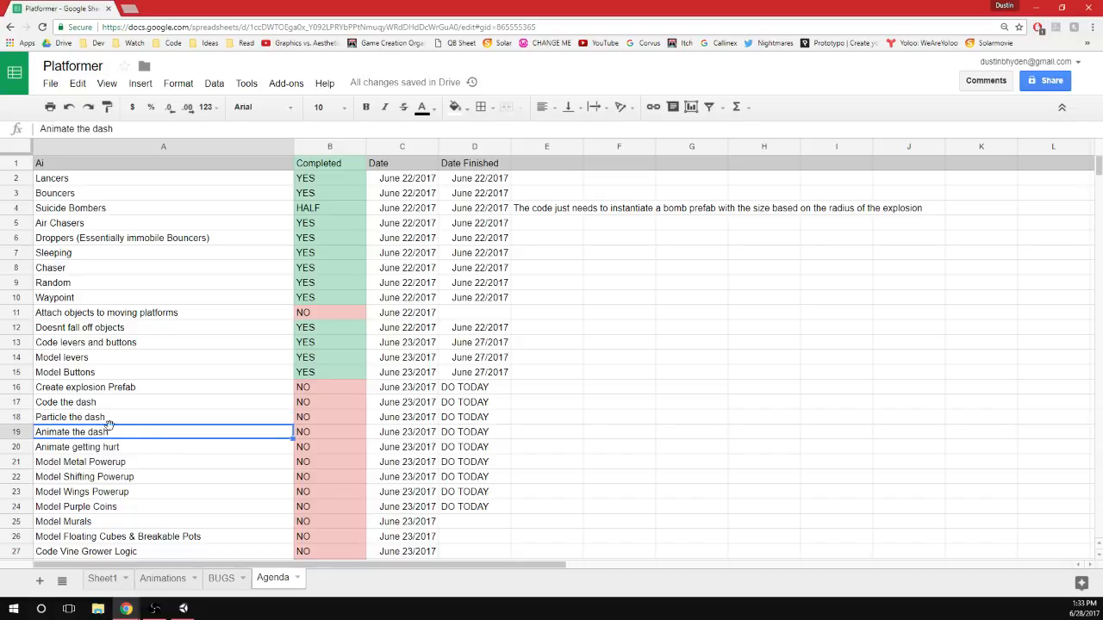
drag(116, 419, 178, 428)
click(138, 410)
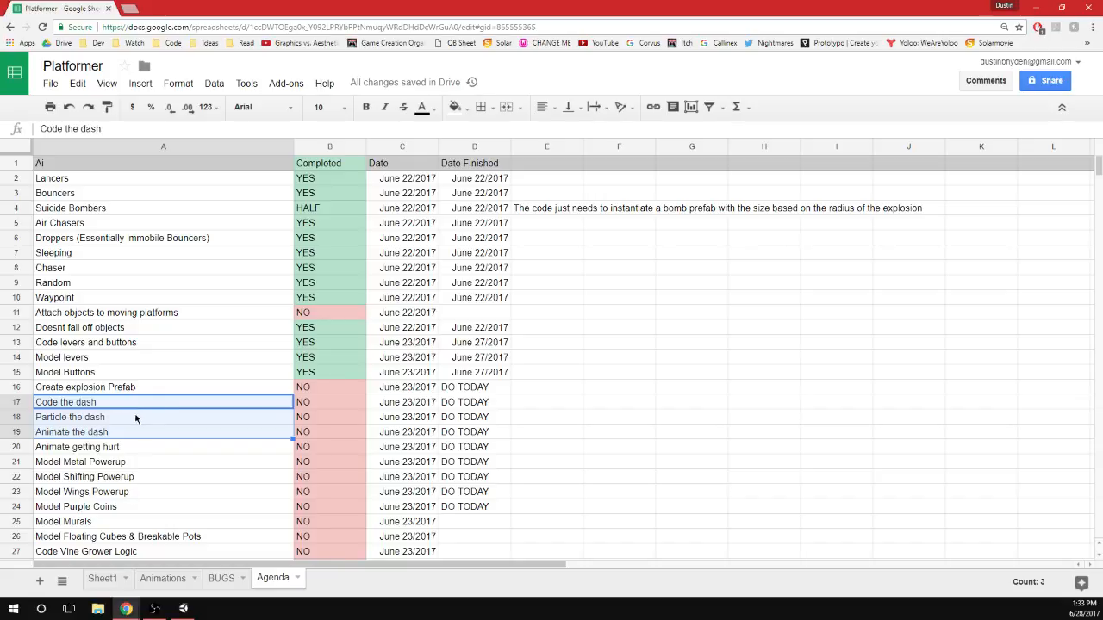
click(123, 422)
click(127, 427)
drag(128, 426, 123, 421)
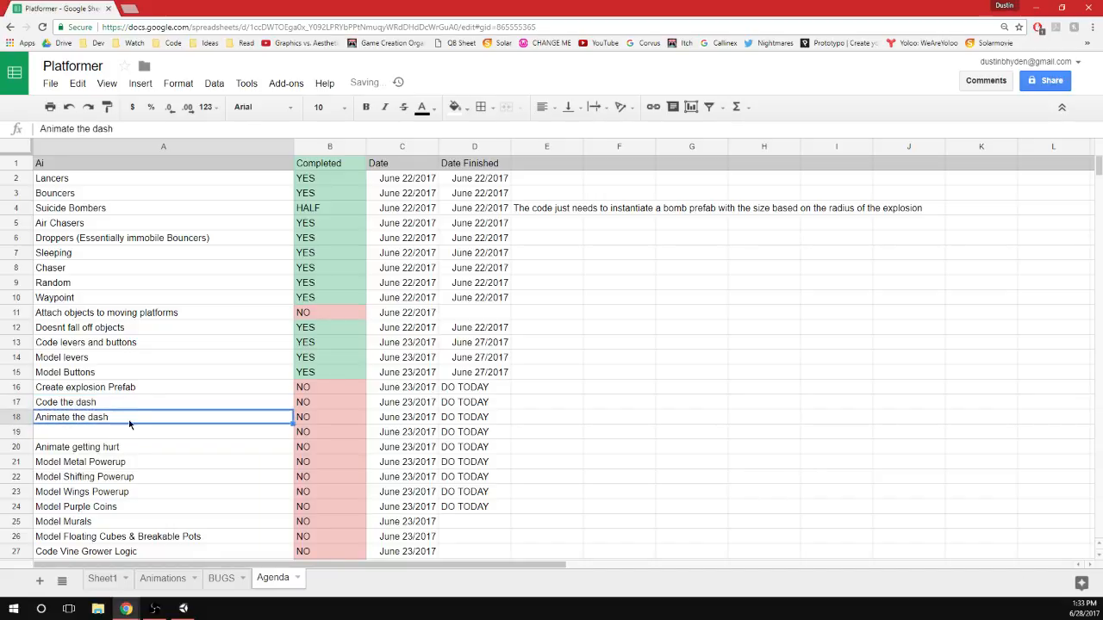
key(ctrl+z)
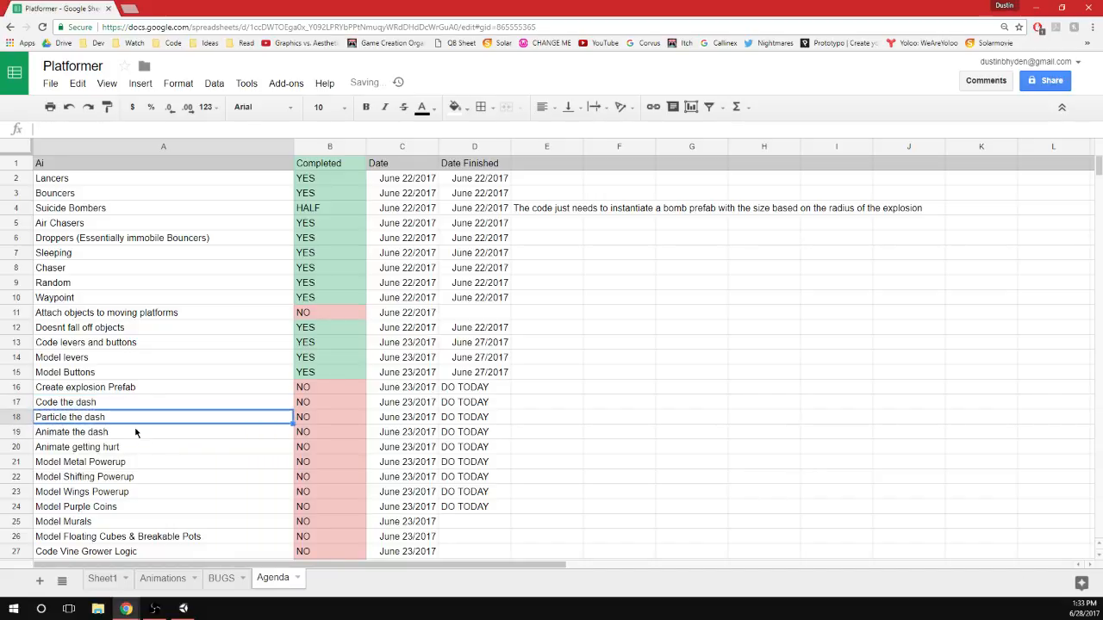
Move the task rows from Create explosion Prefab through Model two test vines (and animate) down by one row.
click(168, 392)
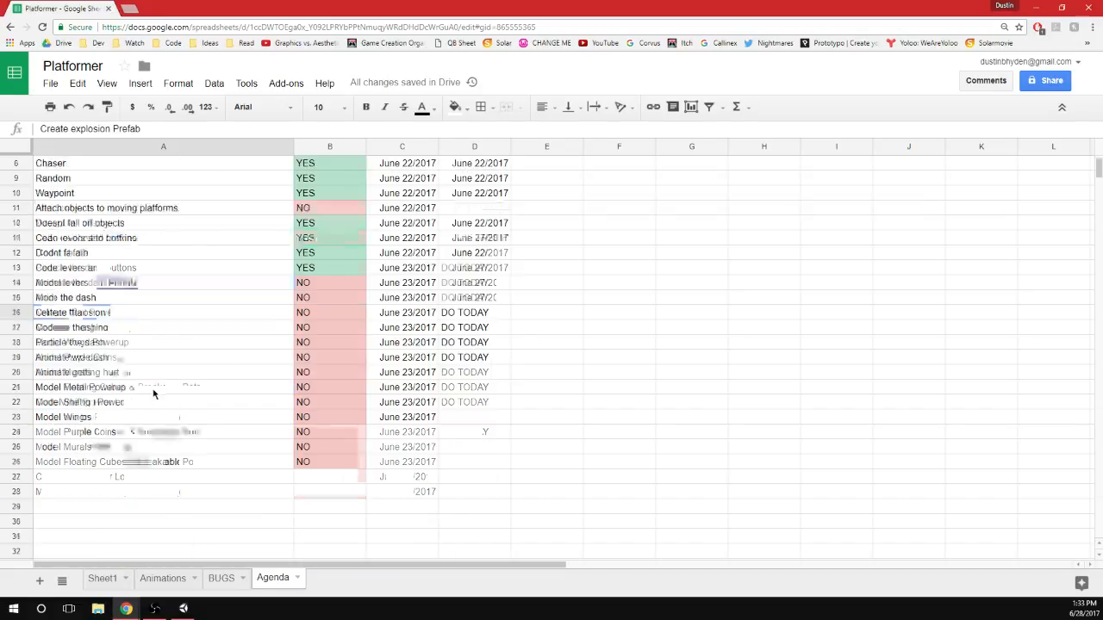
scroll(160, 392, down, 2)
shift+click(458, 419)
key(ctrl+x)
key(Down)
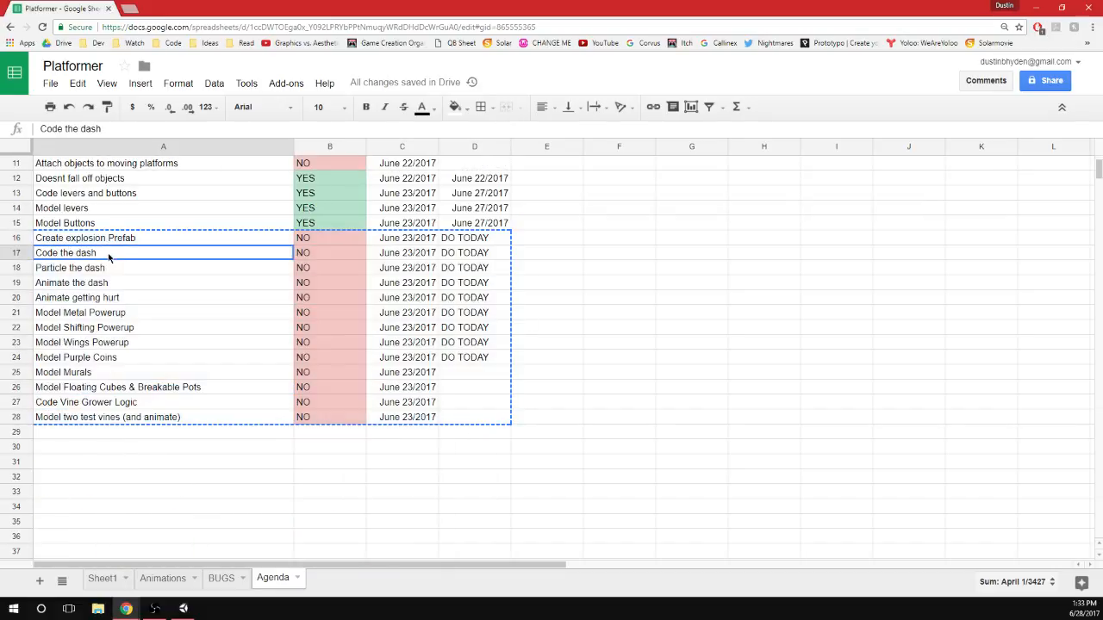
key(ctrl+v)
Add a task named "Create explosion code" in the empty row 16 of the Agenda.
click(93, 238)
text(Create explo)
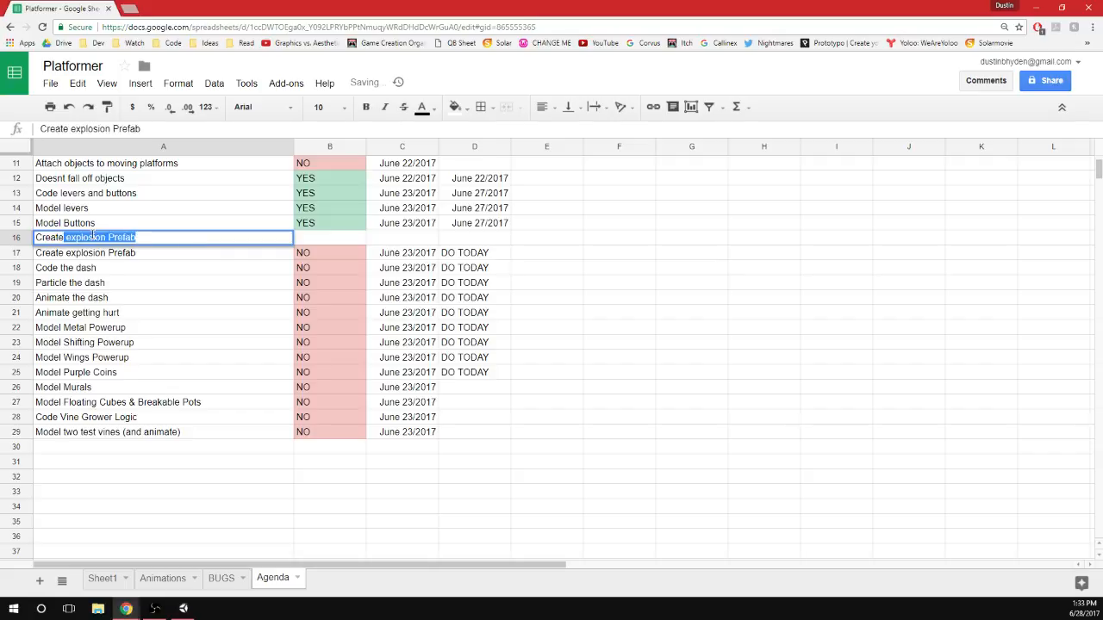
text(sion code)
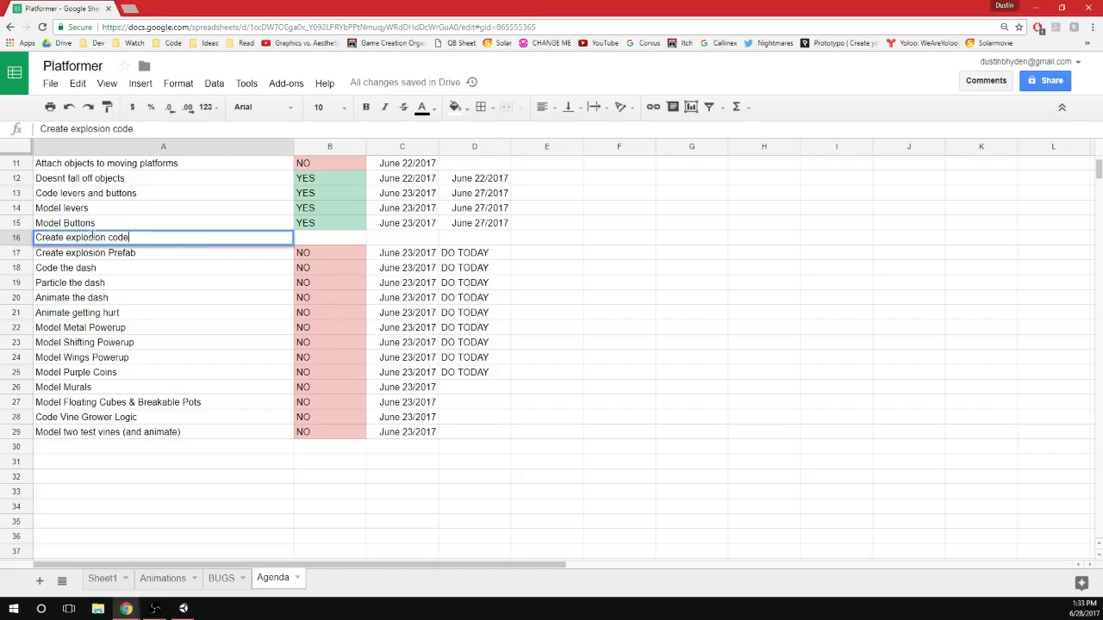
key(Return)
Copy the NO status, June 23/2017 date and DO TODAY mark from the Create explosion Prefab row to the Create explosion code row.
click(359, 253)
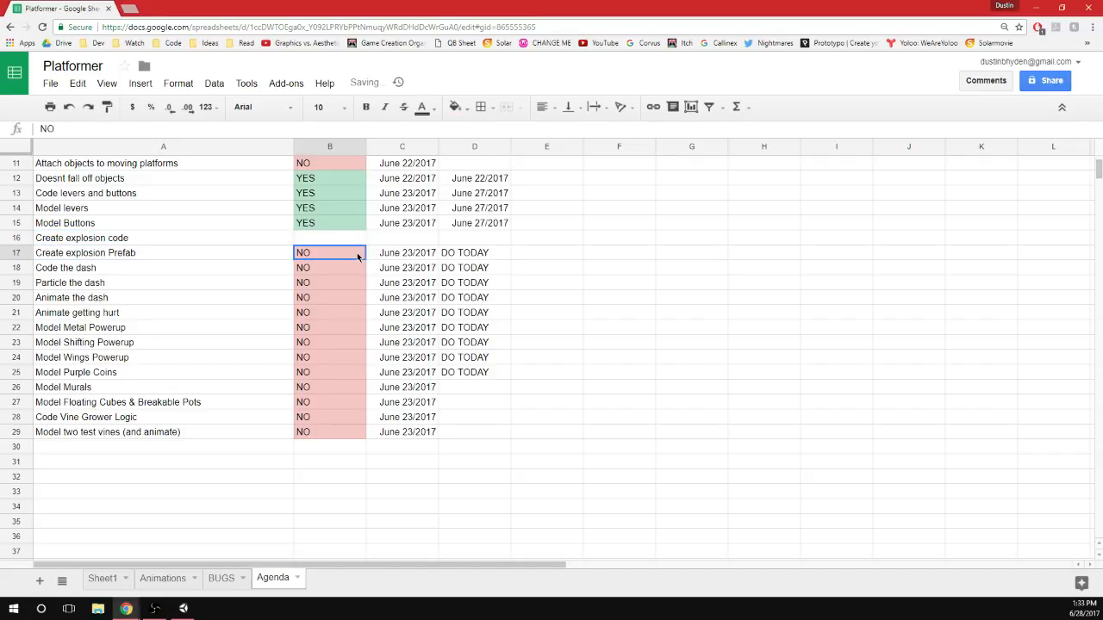
shift+click(485, 251)
key(ctrl+c)
click(343, 234)
key(ctrl+v)
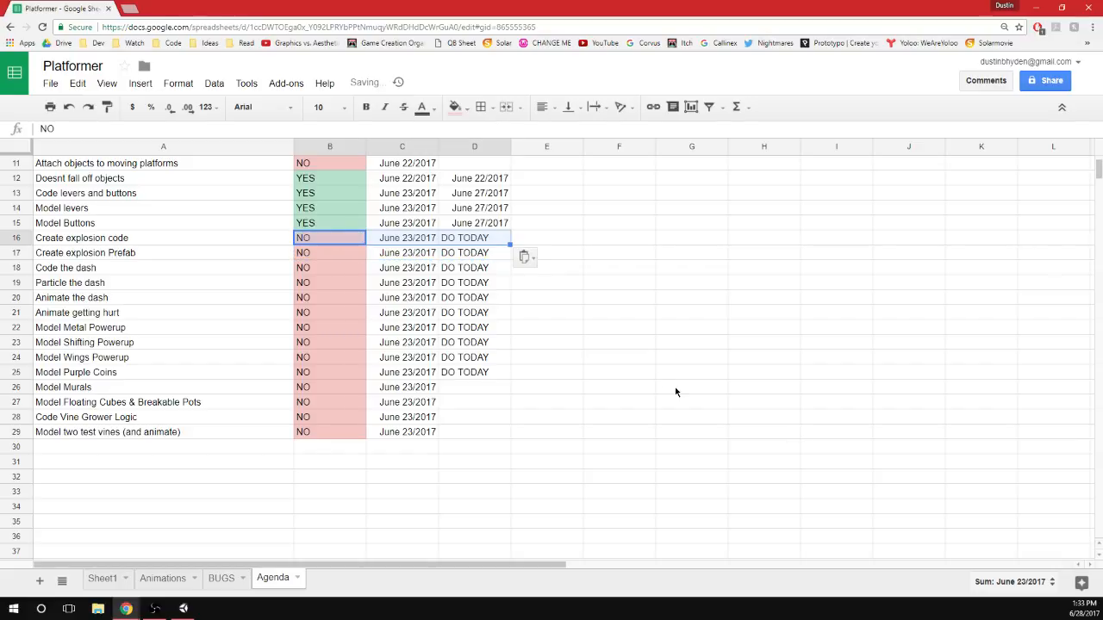
scroll(679, 396, up, 4)
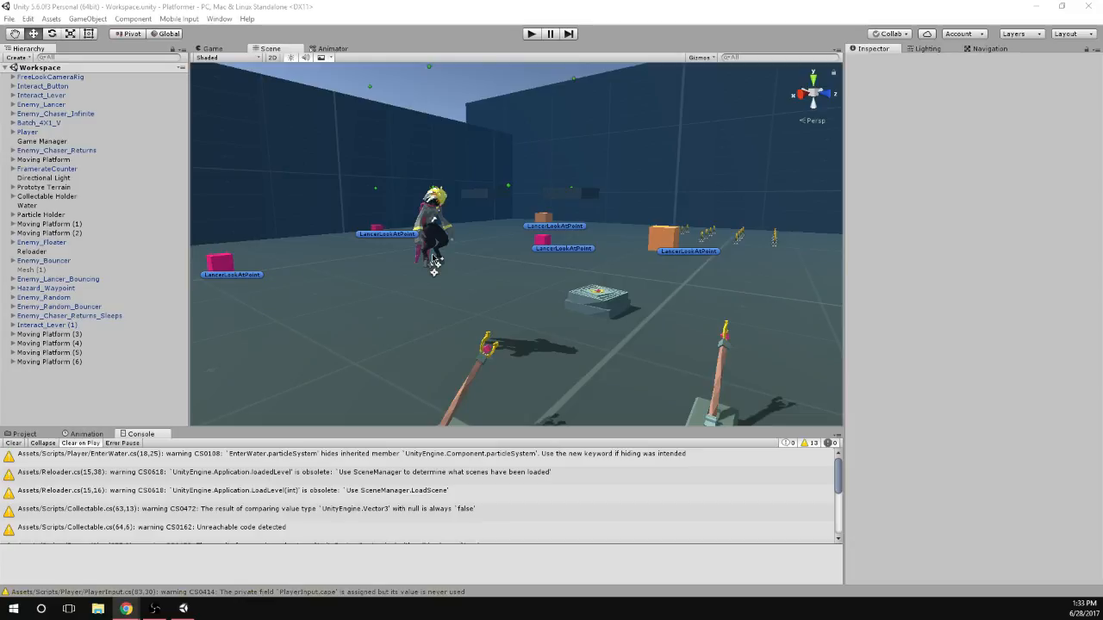
Switch to Unity, look over the Workspace scene around the player and run it in play mode.
click(563, 438)
scroll(560, 466, down, 5)
scroll(551, 365, up, 5)
scroll(551, 363, down, 3)
alt+drag(435, 312, 688, 380)
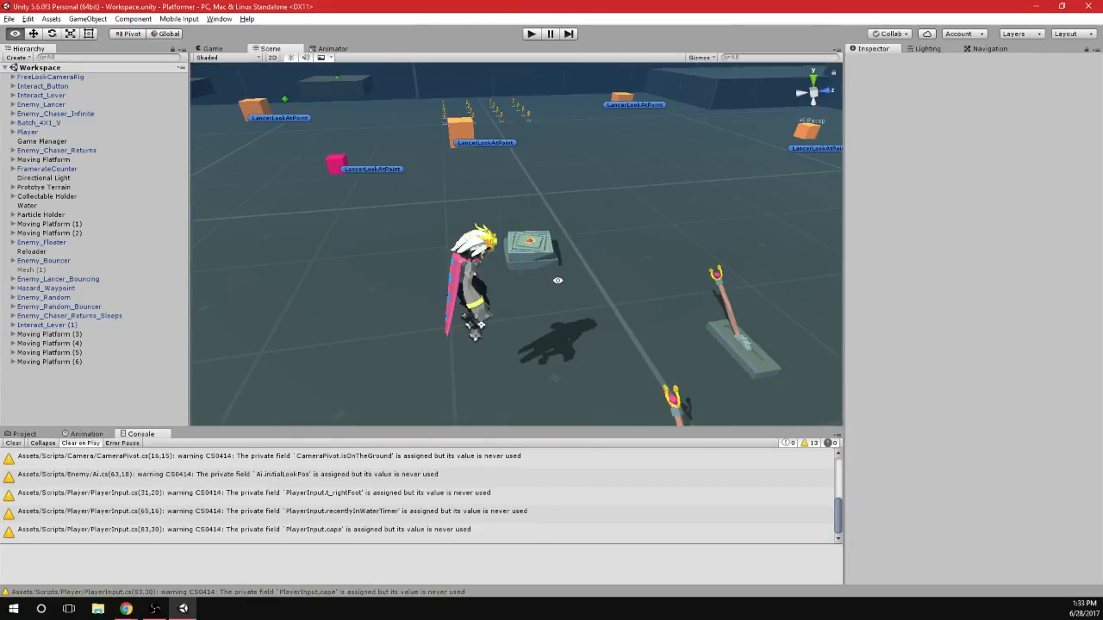
scroll(558, 280, down, 4)
click(532, 35)
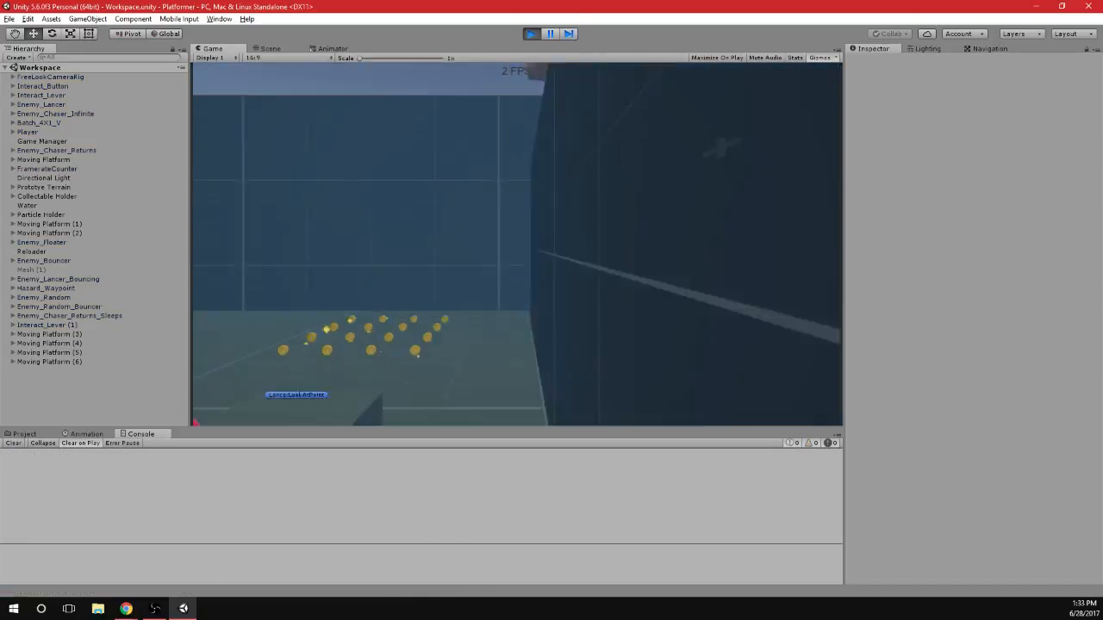
key(a)
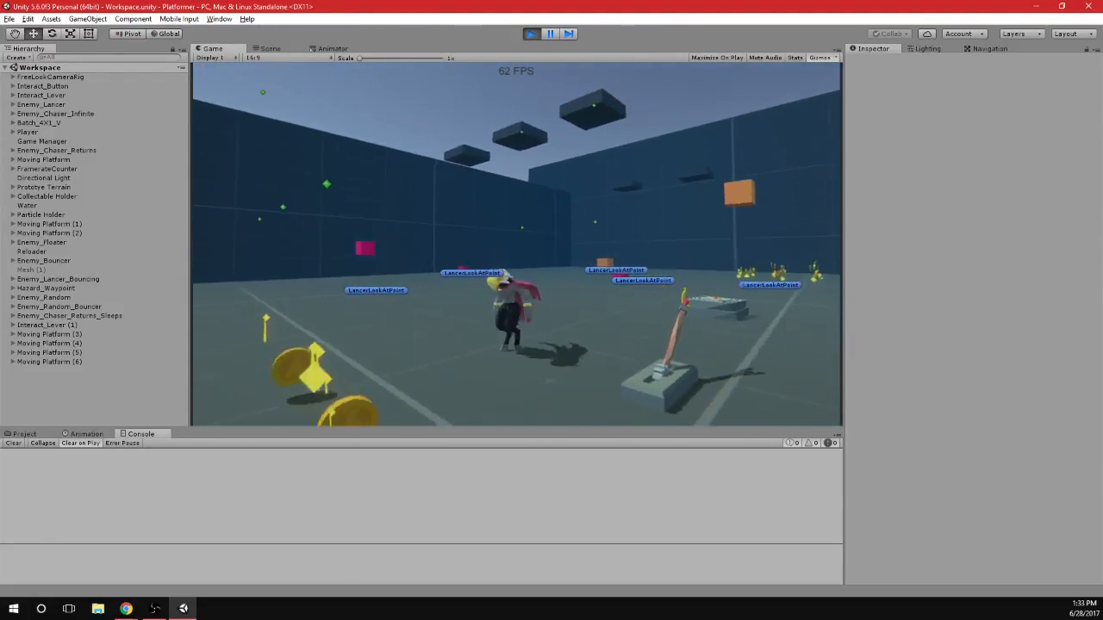
Show the running level in the Scene view and inspect the Interact_Button and Interact_Lever objects.
key(alt+Tab)
click(270, 48)
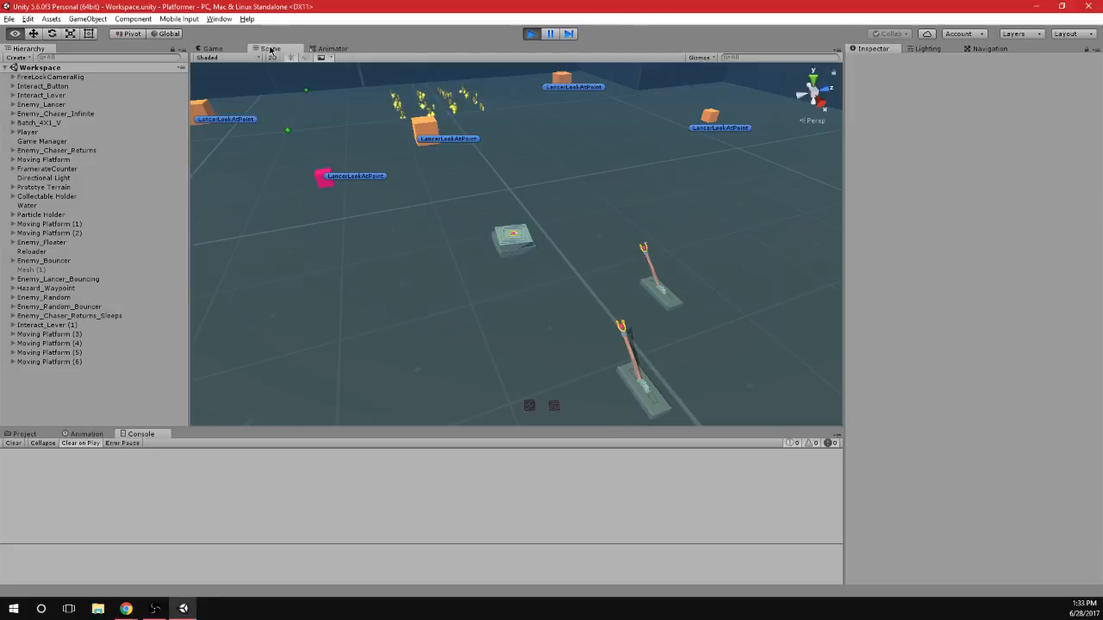
click(76, 95)
click(76, 87)
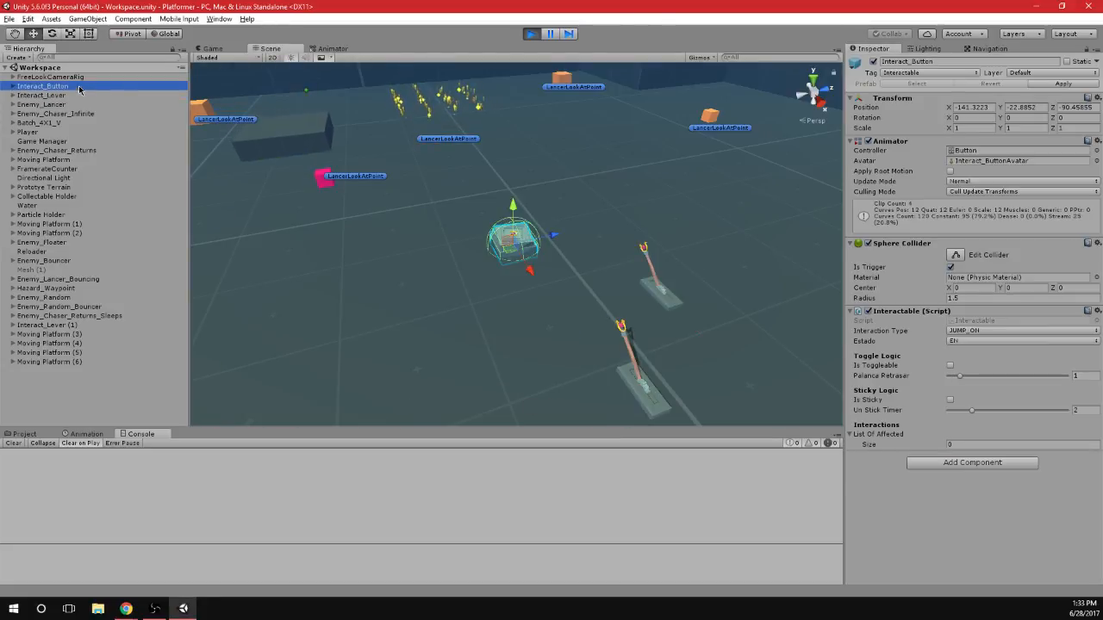
scroll(282, 162, down, 3)
click(76, 96)
alt+drag(733, 259, 274, 160)
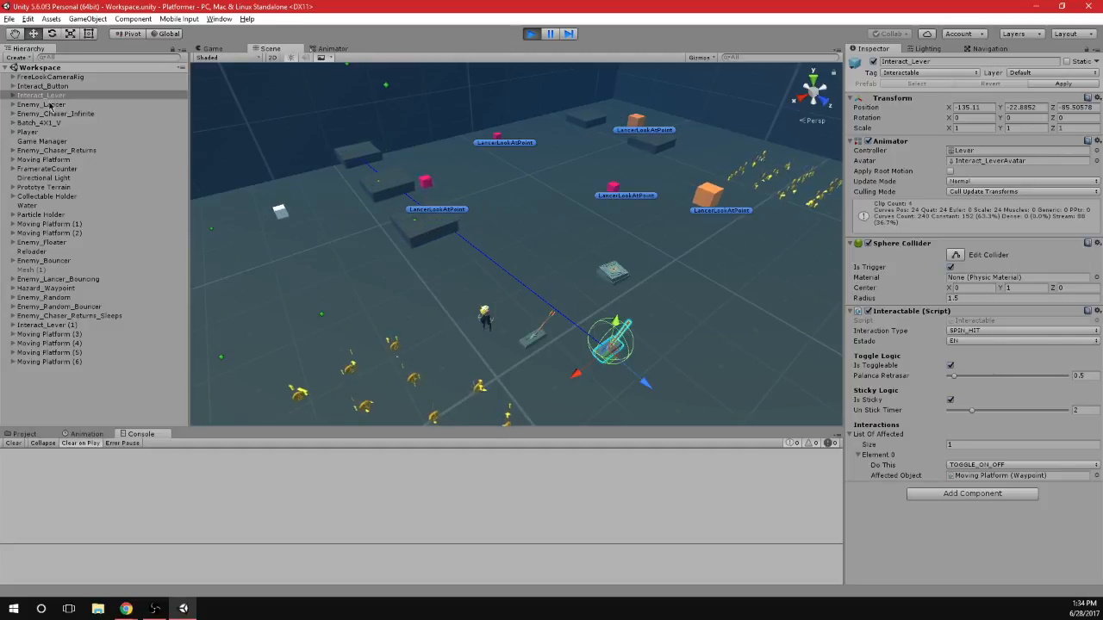
Inspect Interact_Lever (1) and its list of affected moving platforms.
click(59, 325)
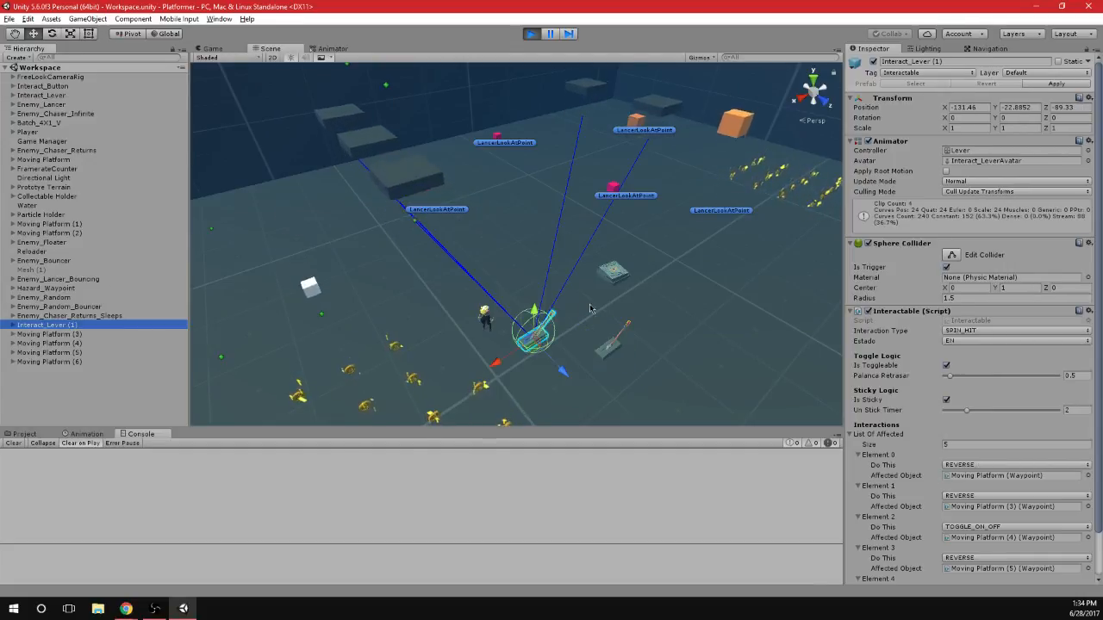
alt+drag(484, 243, 457, 282)
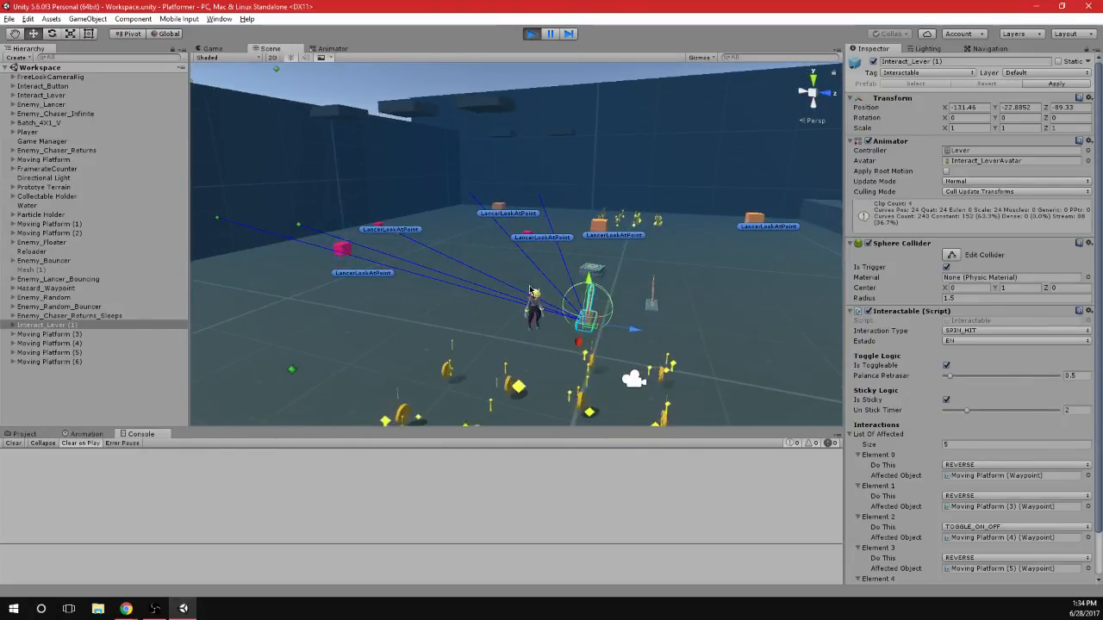
scroll(959, 417, down, 3)
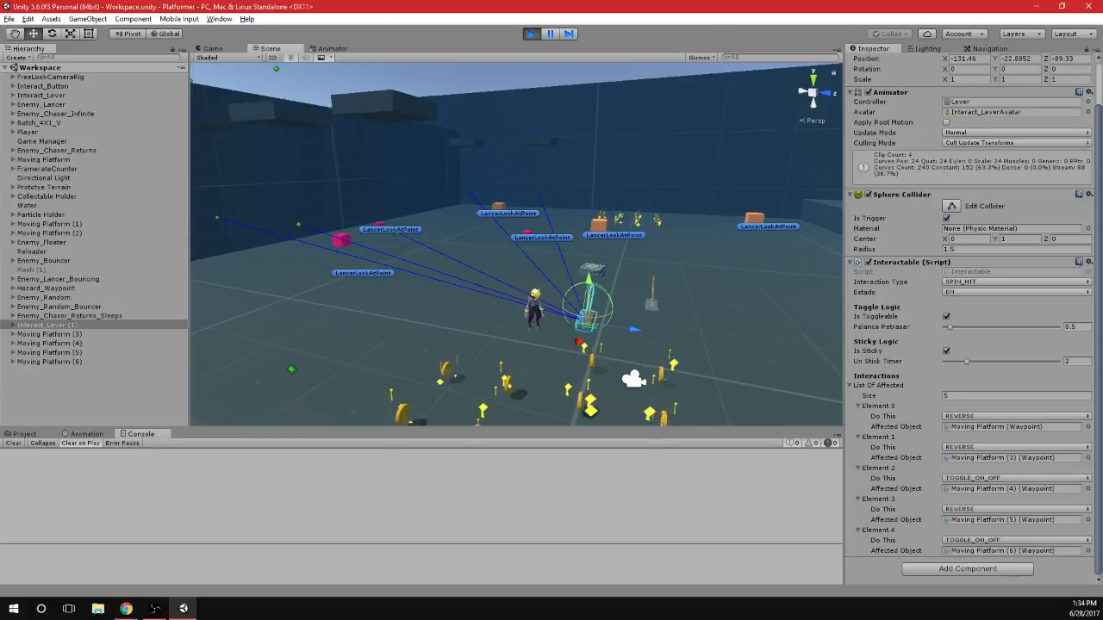
Stop play mode and open the lever's Interactable script in Visual Studio.
key(alt+Tab)
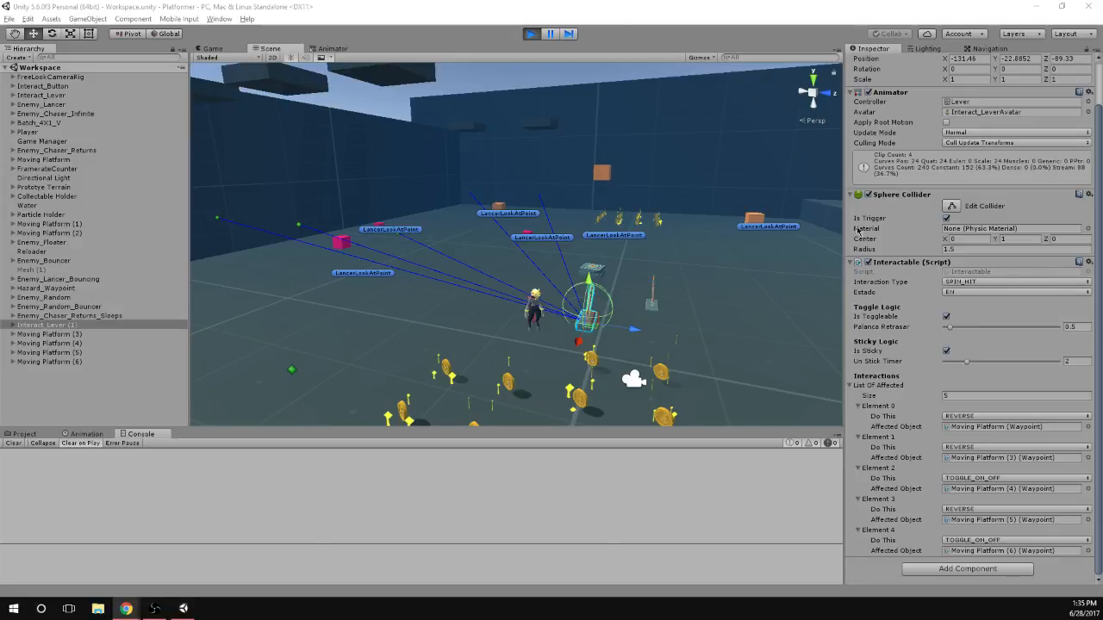
click(531, 34)
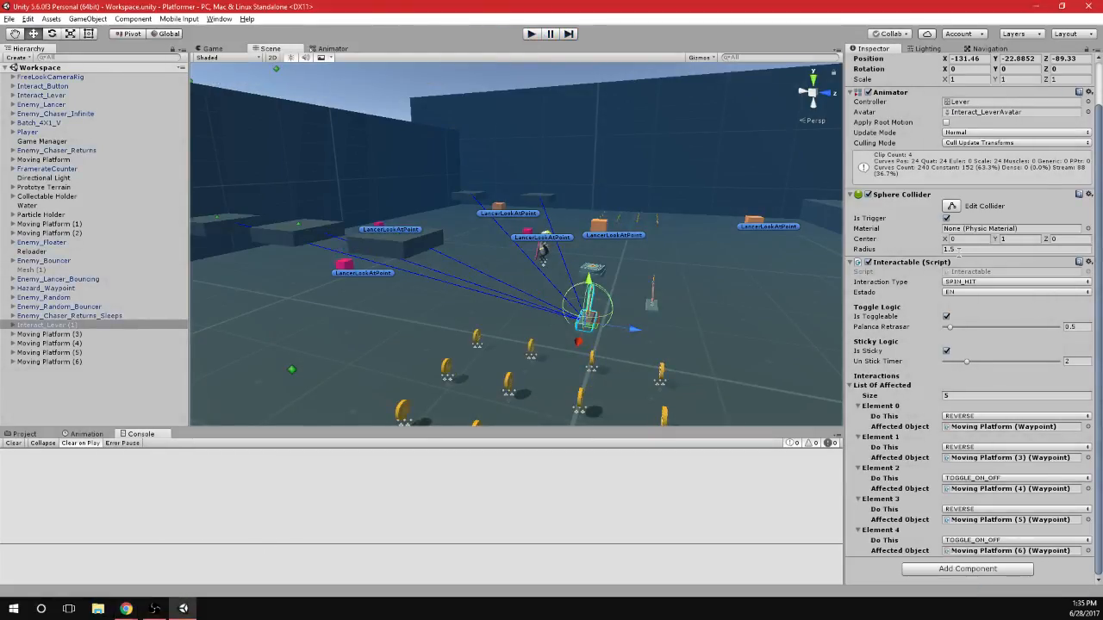
double_click(980, 272)
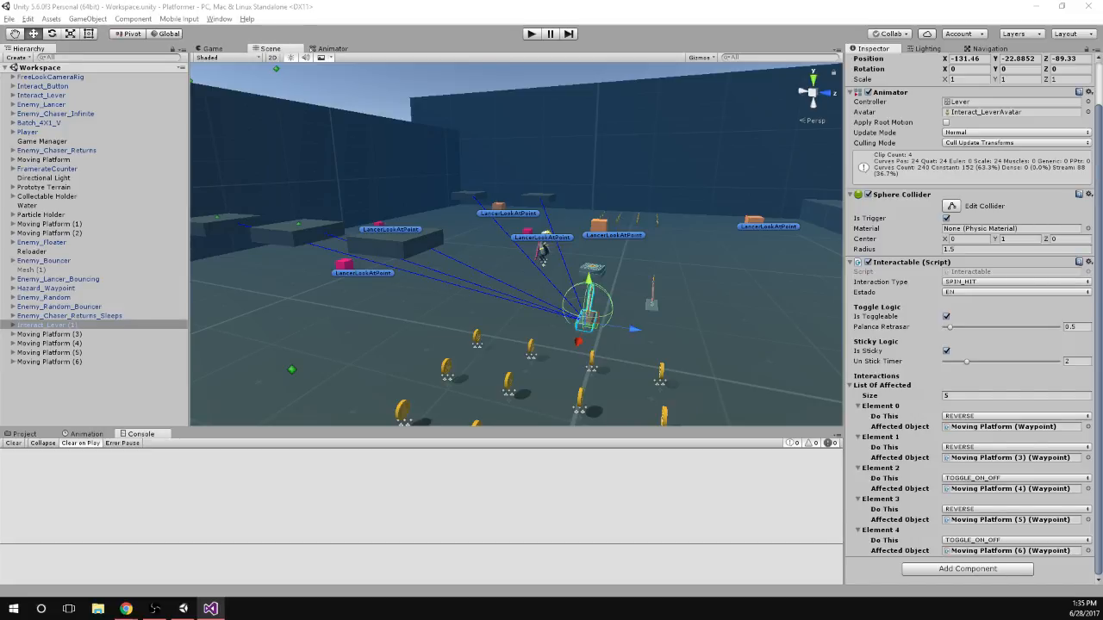
Review the variable declarations and the Start method in Waypoint.cs.
scroll(148, 212, up, 6)
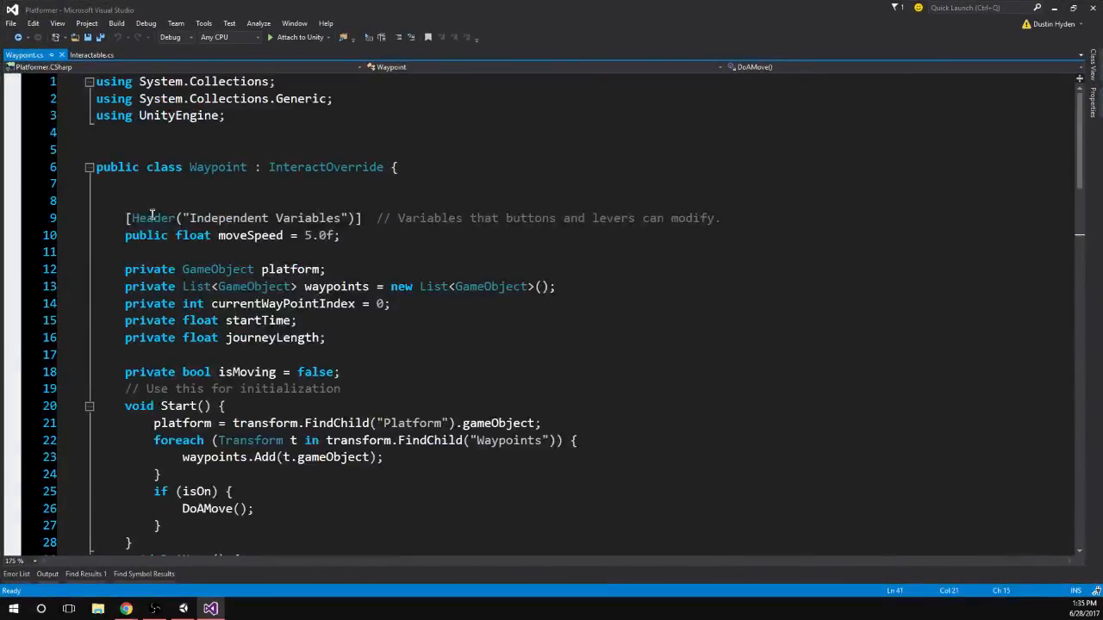
scroll(215, 231, down, 3)
scroll(182, 184, up, 2)
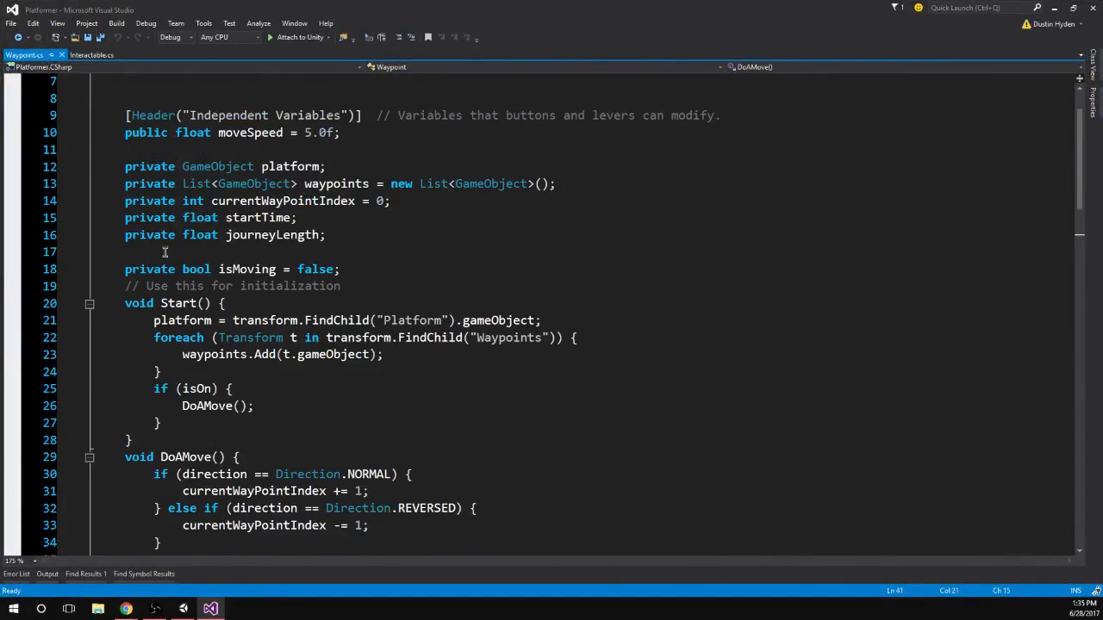
click(368, 272)
scroll(352, 229, up, 2)
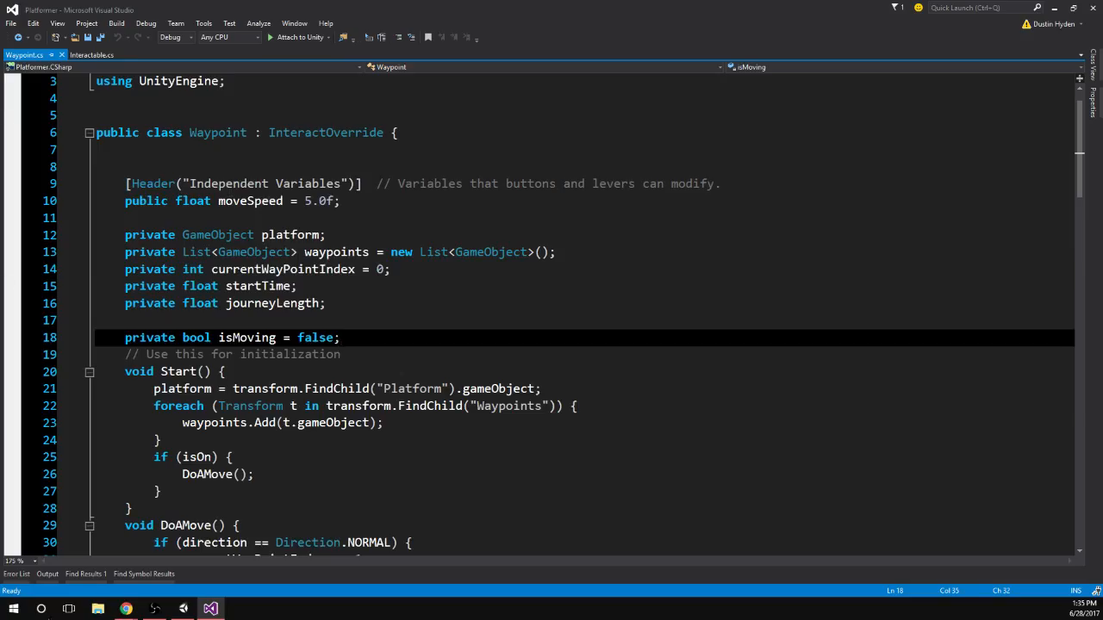
Switch to Unity, create a C# script named Temp in the Interactable scripts folder, and open it in Visual Studio with all projects reloaded.
click(183, 608)
click(23, 435)
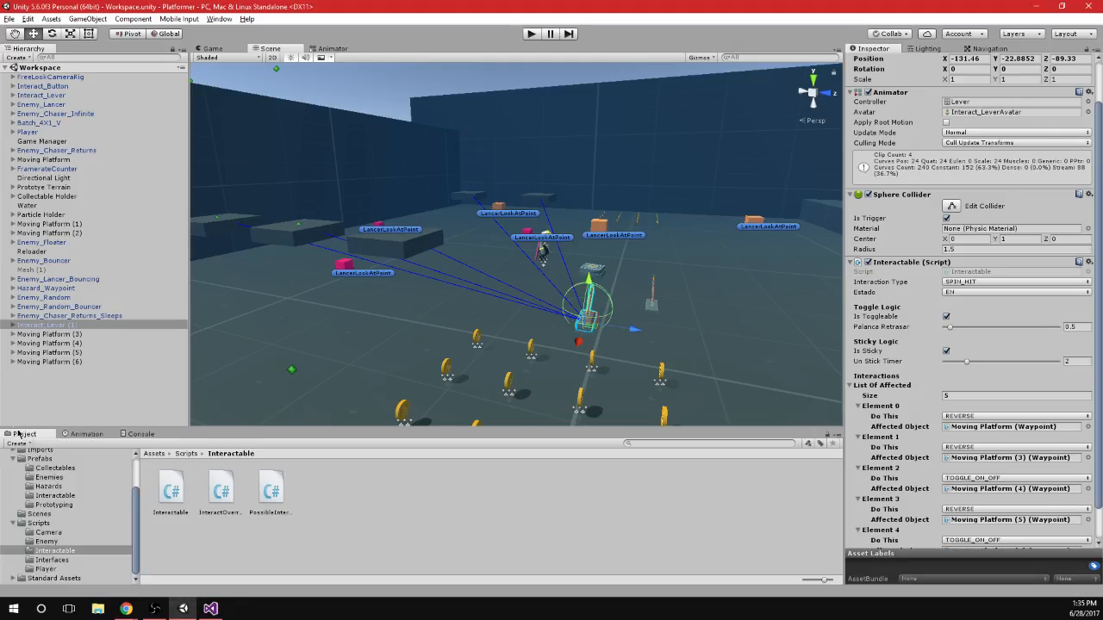
right_click(399, 498)
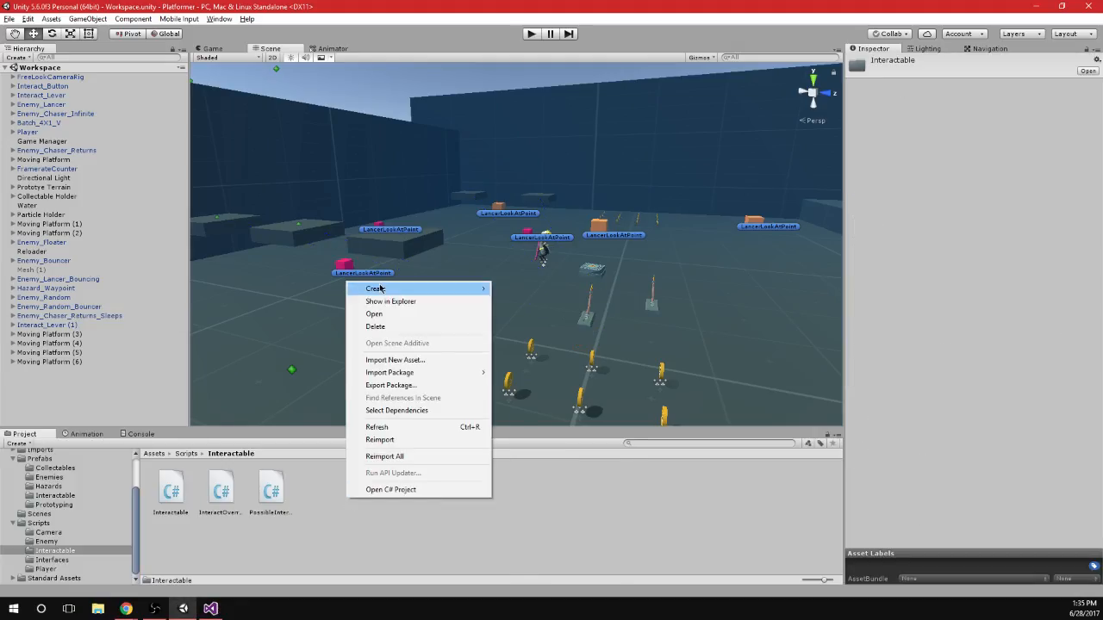
mouse_move(383, 289)
click(548, 306)
text(Tem)
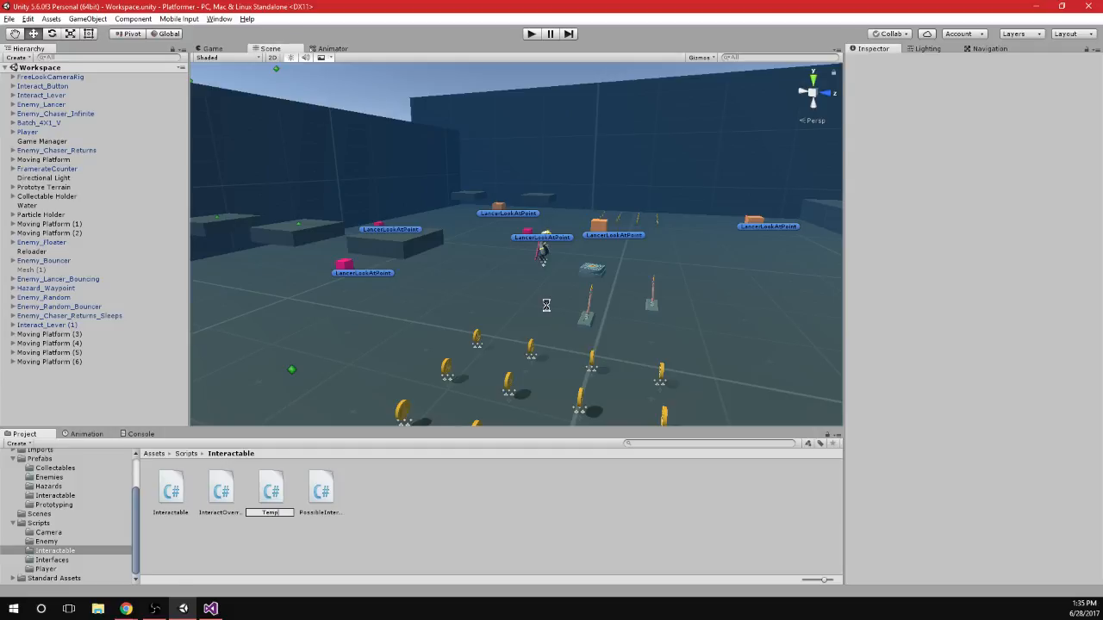
text(p)
key(Return)
double_click(330, 499)
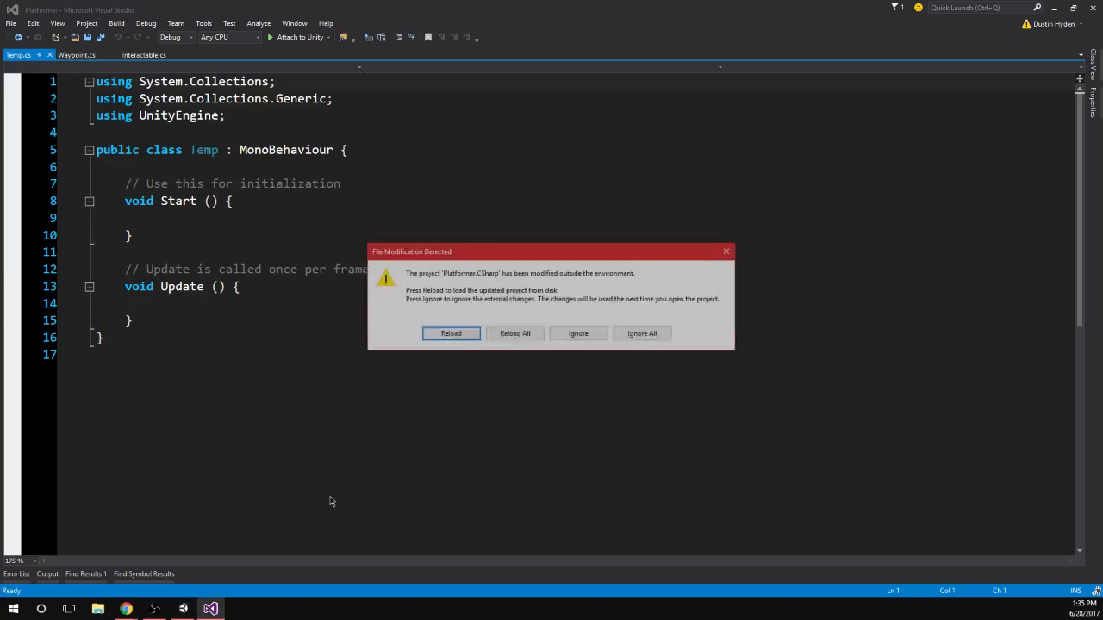
click(520, 337)
Declare a bool variable onShot set to false at the beginning of the Temp class.
click(167, 173)
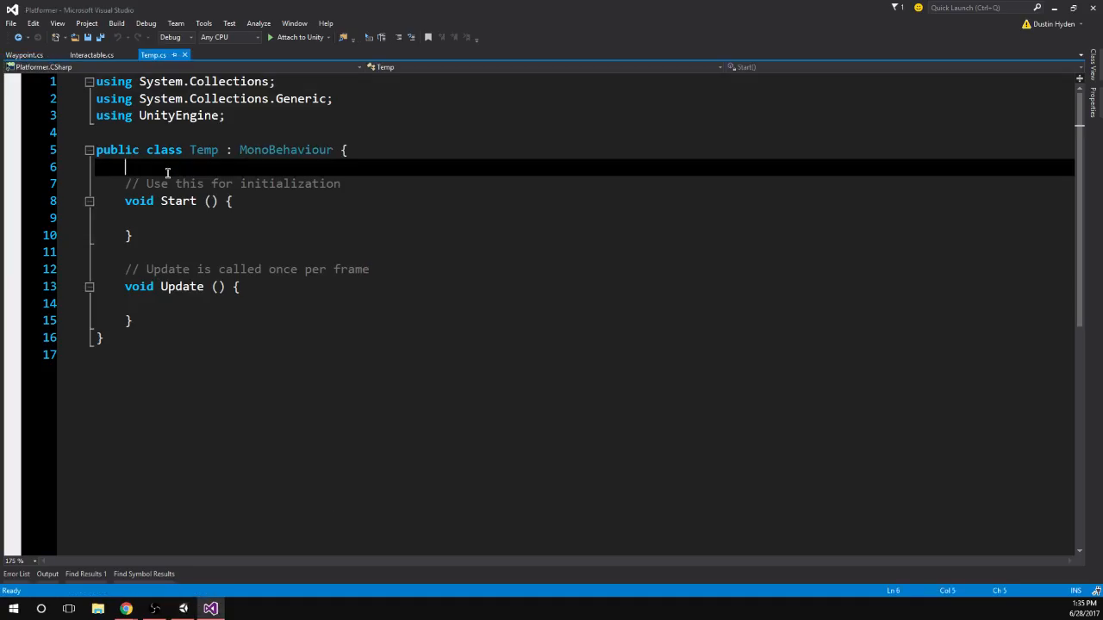
key(Return)
text(bool on)
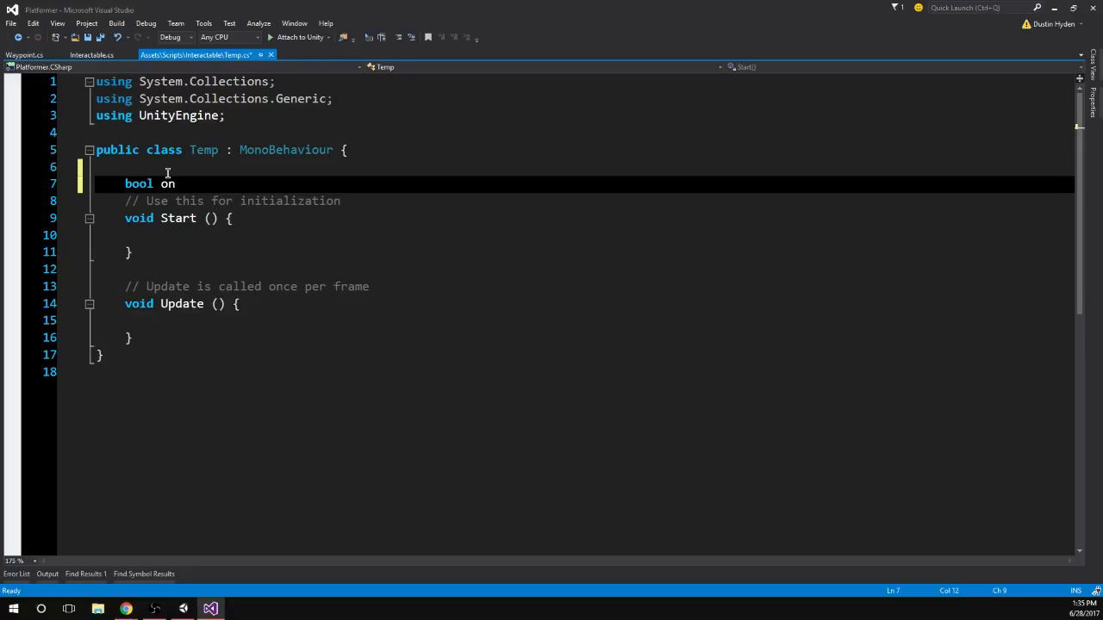
text(Shot =- f)
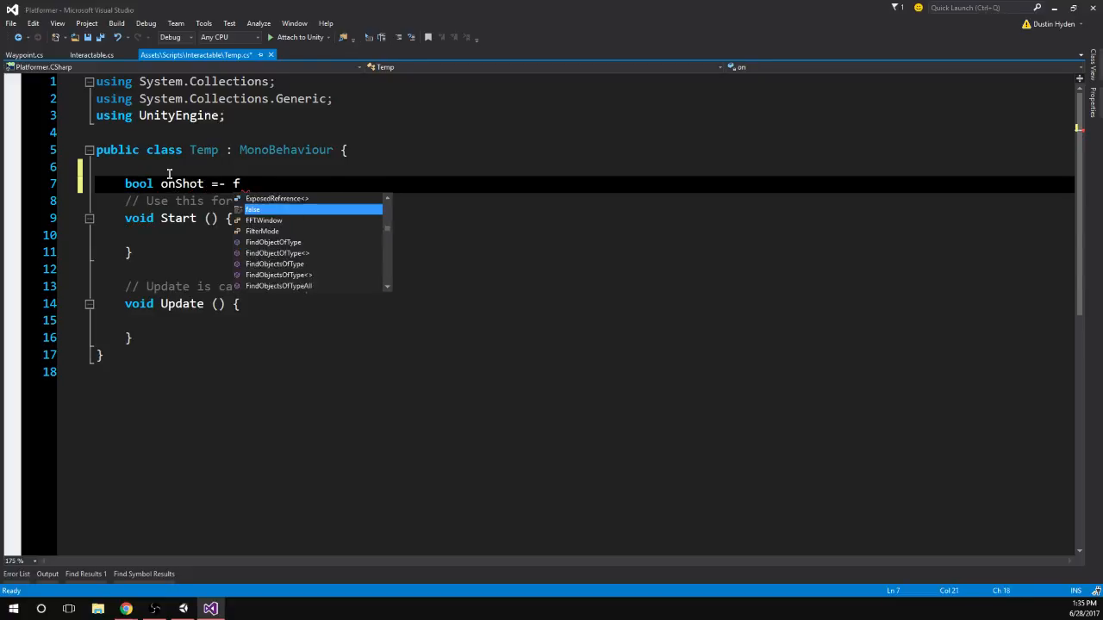
key(BackSpace)
key(BackSpace)
key(BackSpace)
text(false;)
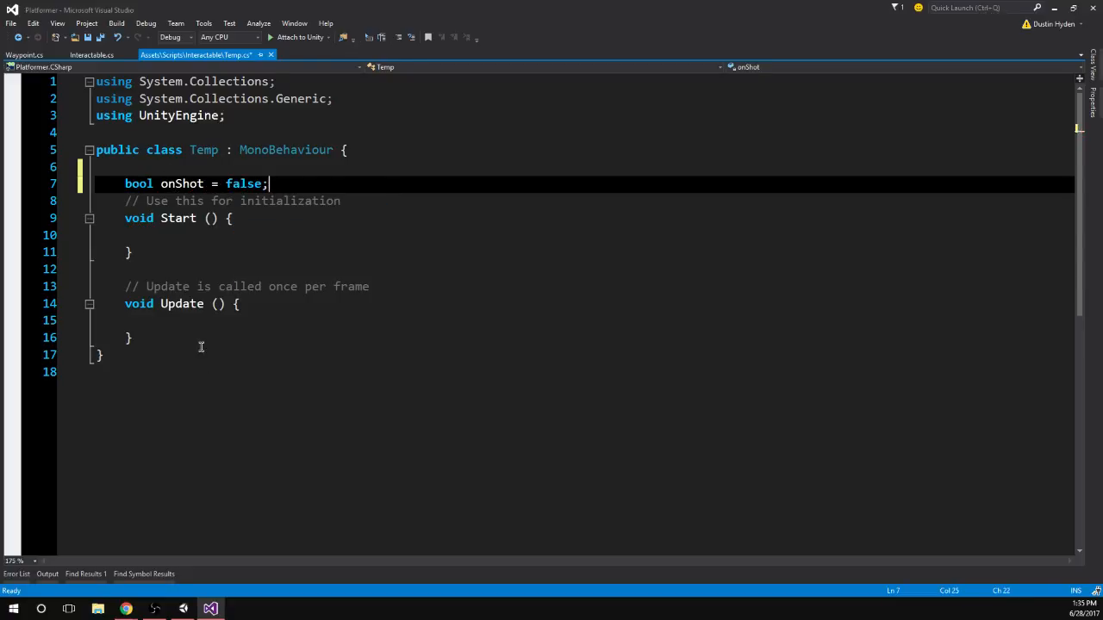
Add an empty void method RunThis() below the Update method.
click(201, 324)
click(162, 341)
key(Return)
text(void )
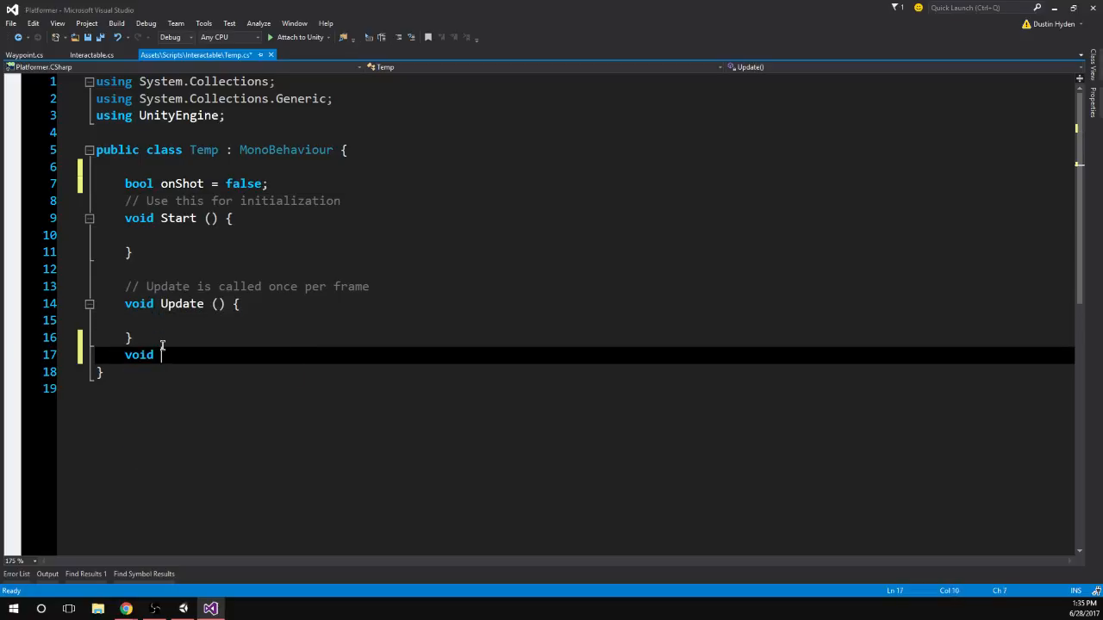
text(RunThis() {)
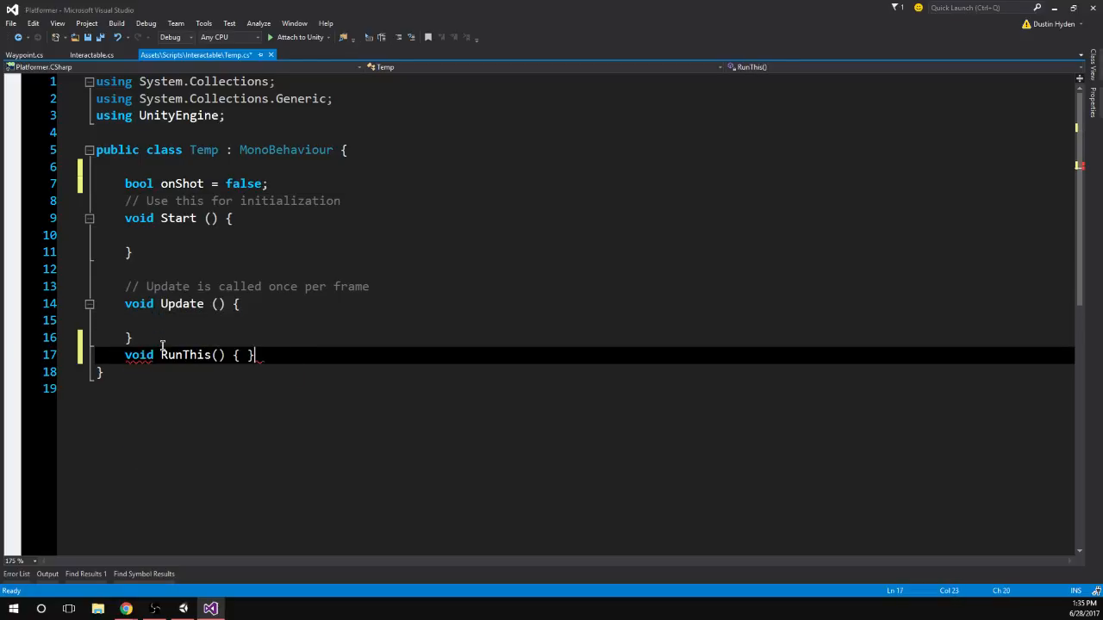
key(Return)
Make the RunThis method log the message "Heyo" with Debug.Log.
text(Debug)
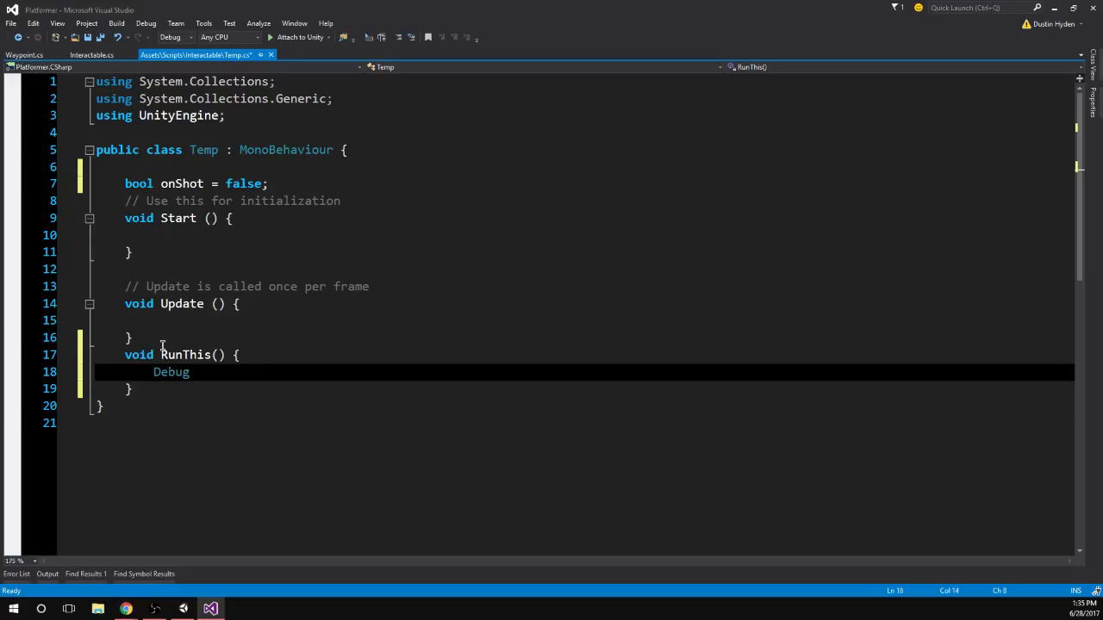
text(,)
key(BackSpace)
text(.logger()
key(BackSpace)
key(BackSpace)
key(BackSpace)
key(BackSpace)
key(BackSpace)
key(BackSpace)
key(BackSpace)
text(Log("Hey)
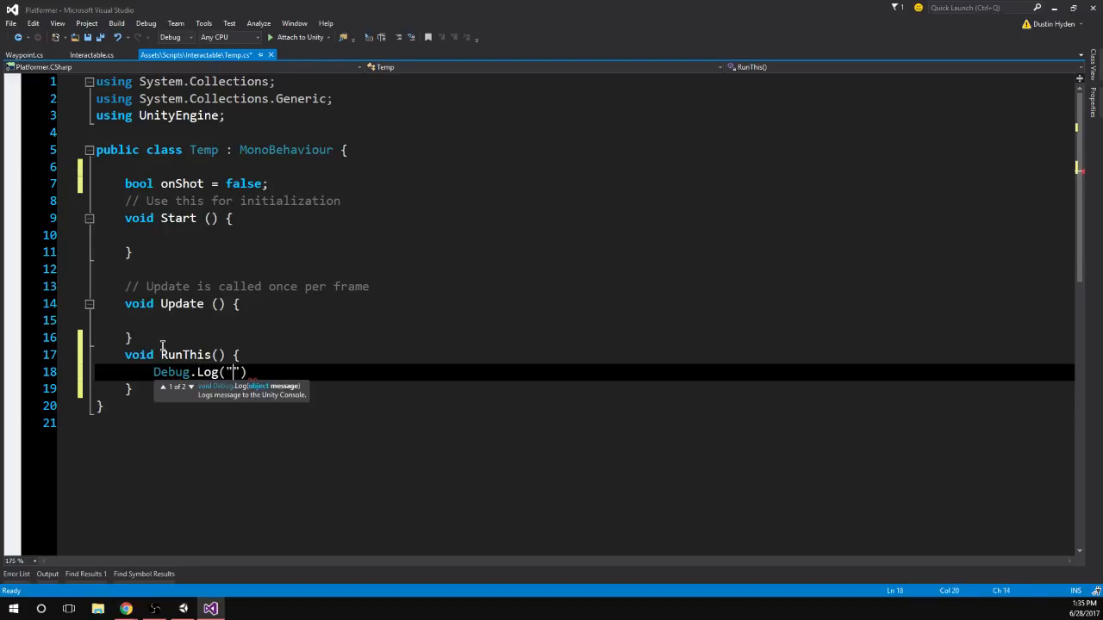
text(o"))
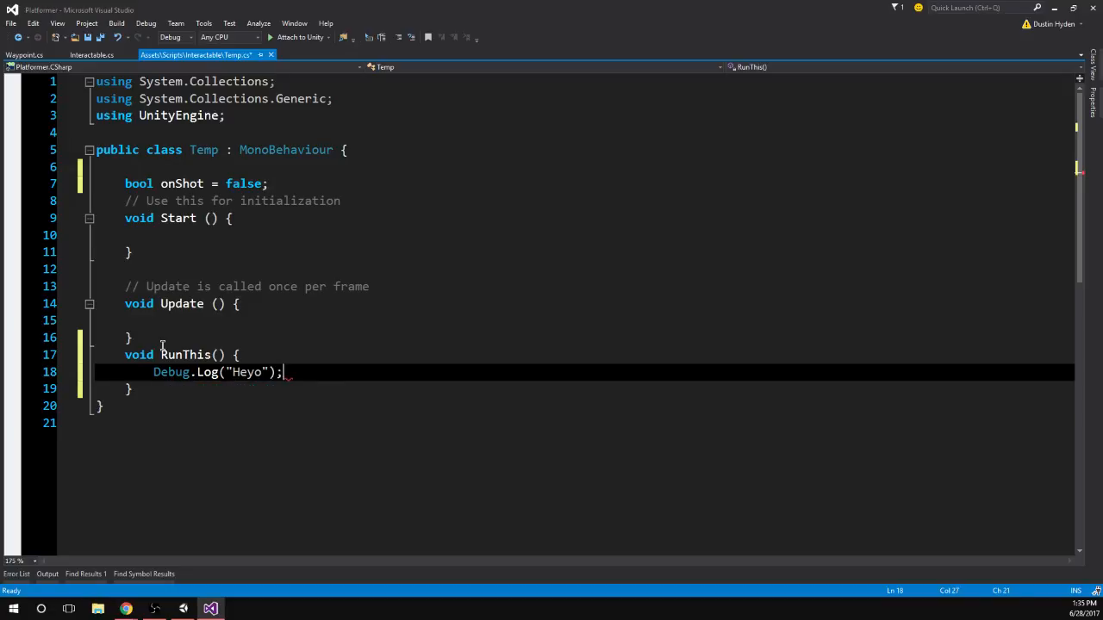
Call RunThis() inside the Update method.
double_click(186, 355)
key(ctrl+c)
click(180, 319)
key(ctrl+v)
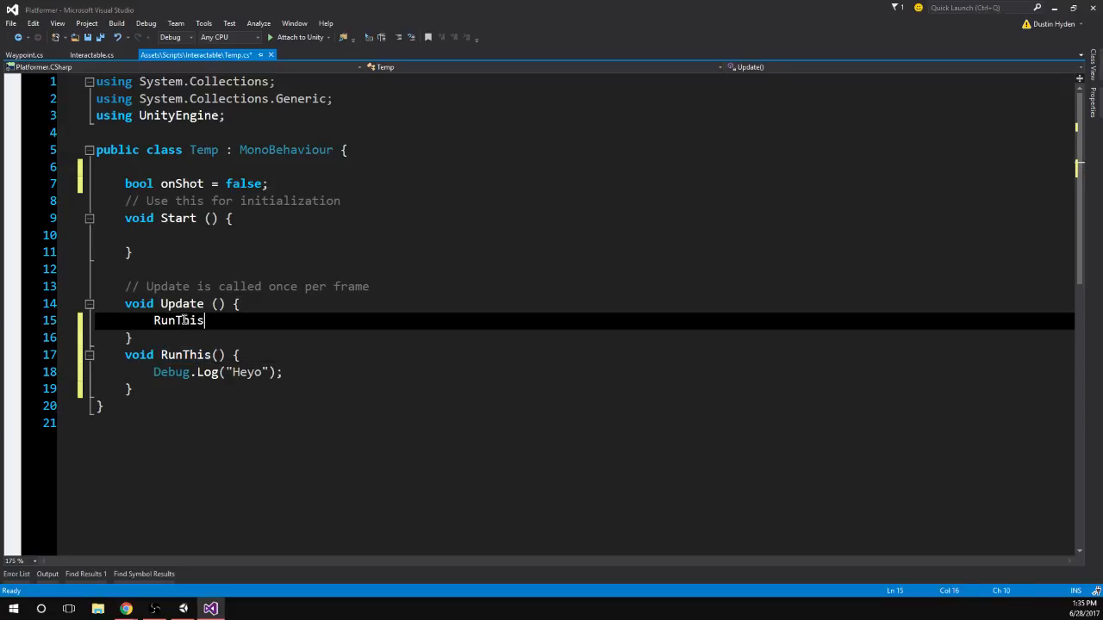
text(();)
Rename the bool variable to oneShot and add an if (oneShot) condition above the RunThis() call in Update.
click(266, 302)
key(Return)
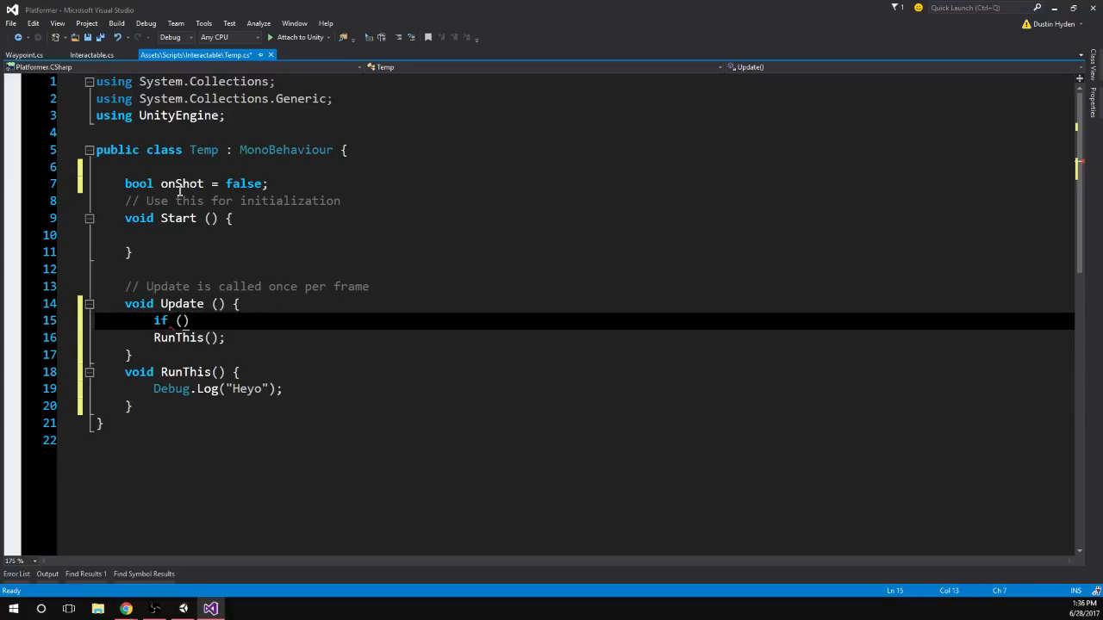
click(176, 184)
text(e)
double_click(183, 184)
key(ctrl+c)
click(182, 319)
key(ctrl+v)
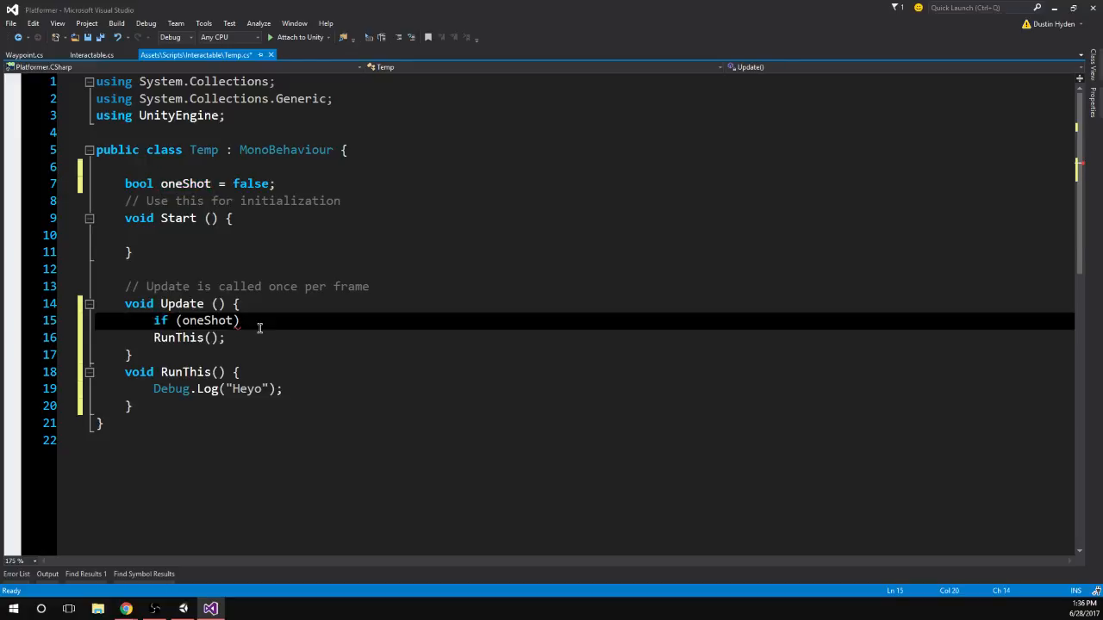
Give the oneShot condition a braced block, move the RunThis() call into it, and set oneShot = false after the call.
click(268, 325)
text({)
key(Return)
key(Return)
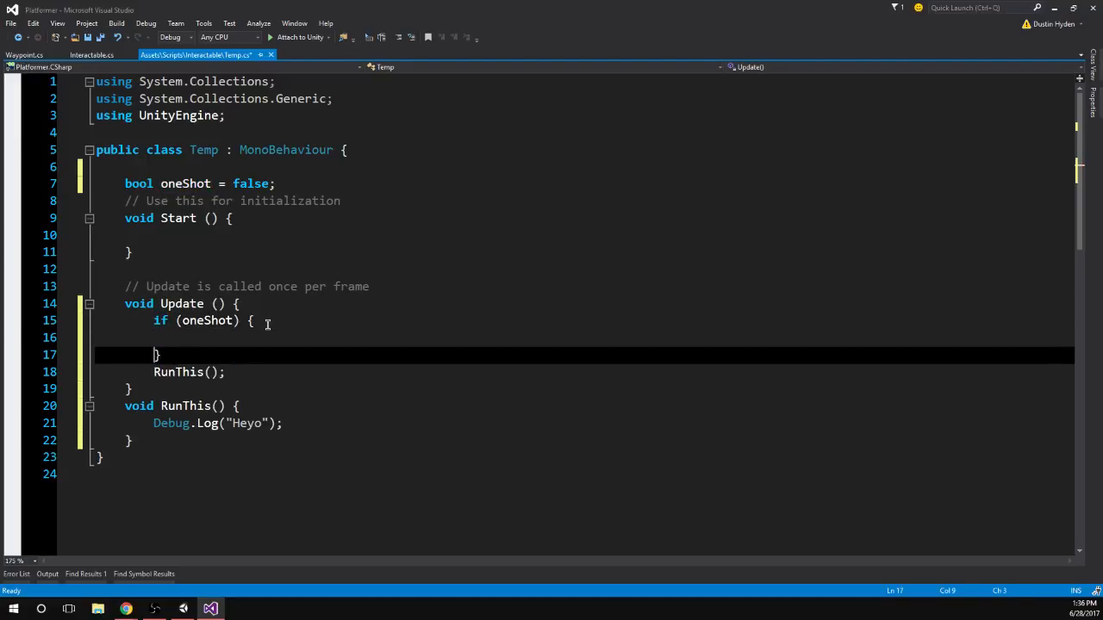
drag(244, 366, 149, 370)
key(ctrl+x)
click(275, 336)
key(ctrl+v)
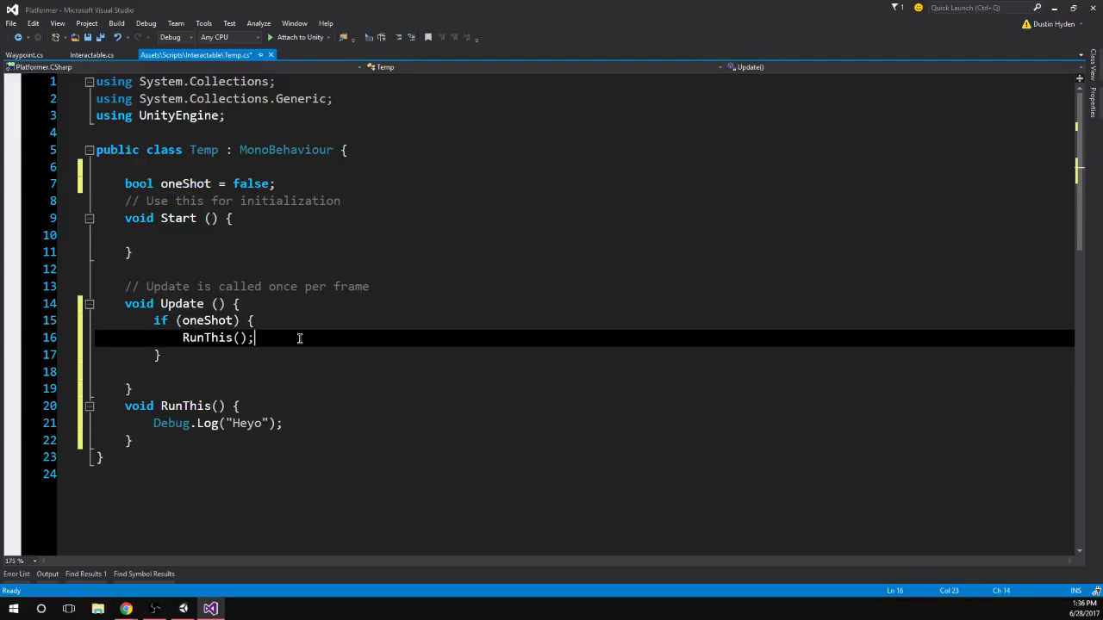
key(Return)
text(oneShot = false;)
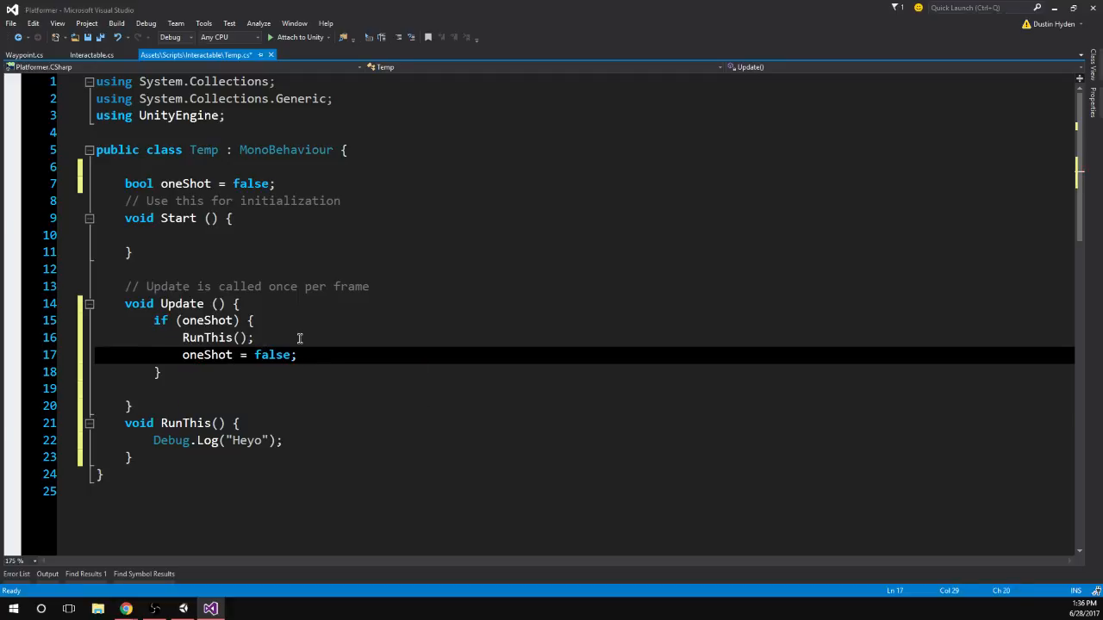
Change the declared initial value of oneShot to true and save the Temp script.
click(321, 299)
click(295, 253)
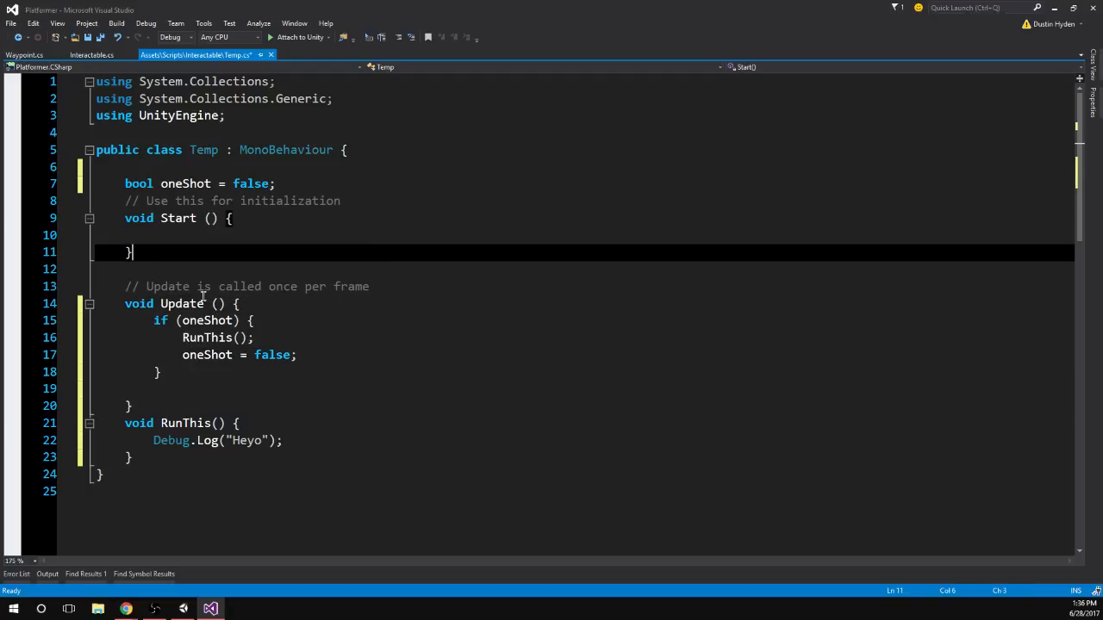
drag(153, 321, 247, 371)
click(247, 370)
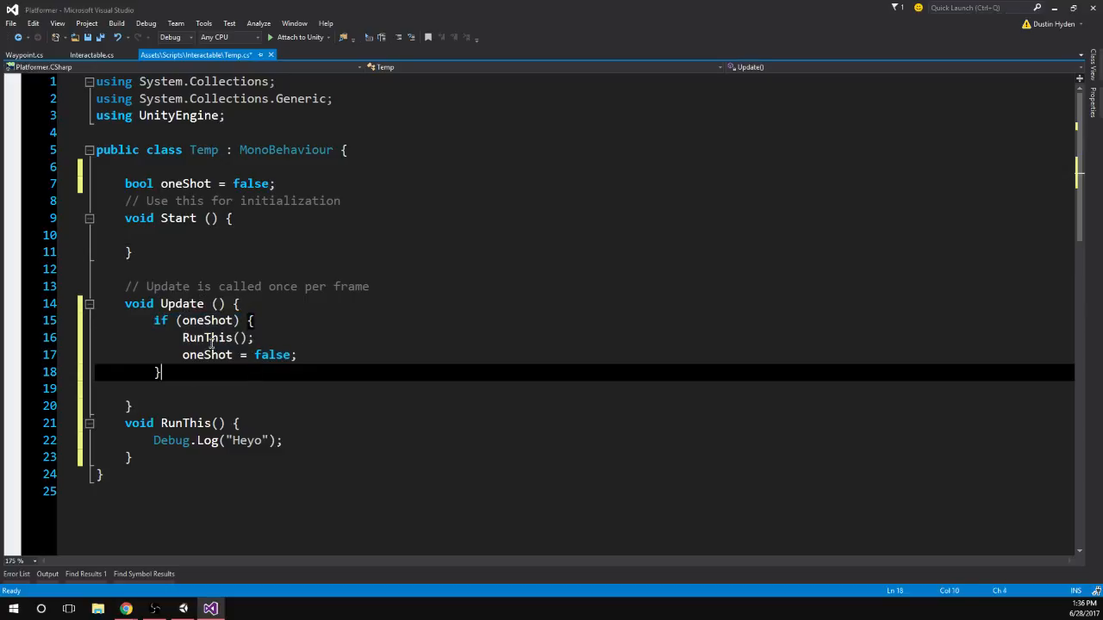
double_click(252, 184)
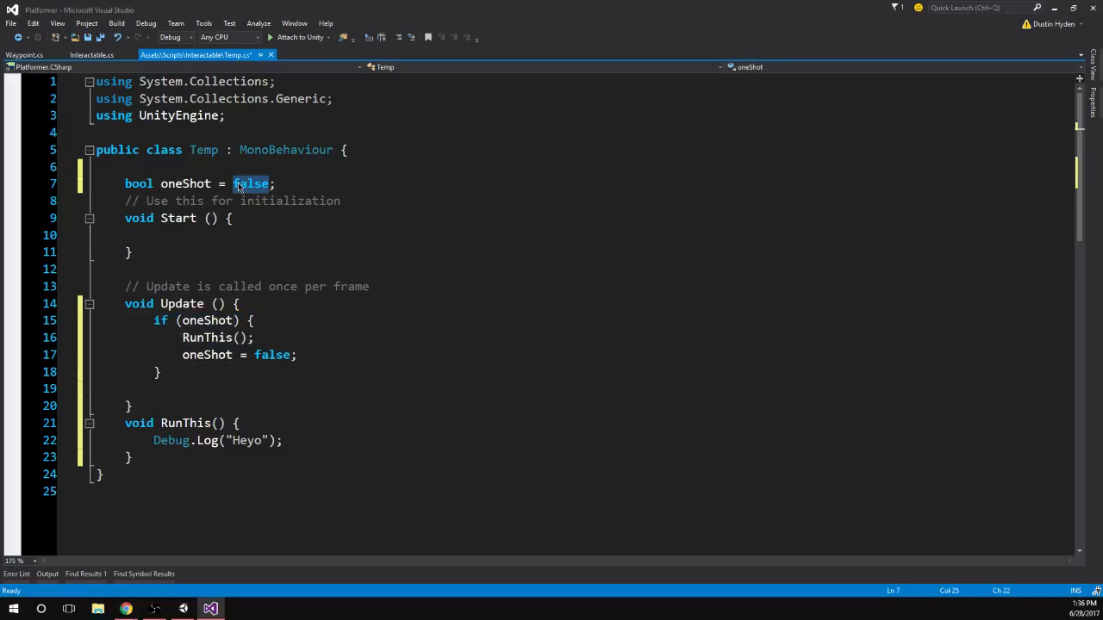
text(true)
click(239, 234)
key(ctrl+s)
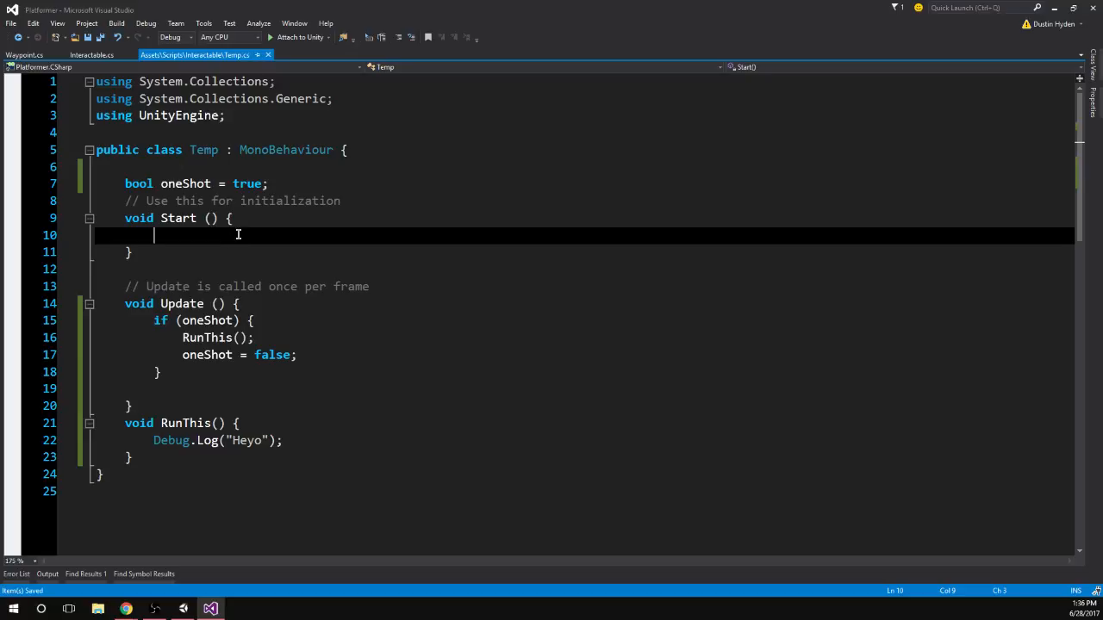
Review the oneShot declaration, the if block in Update and the line that resets the flag.
drag(268, 184, 97, 166)
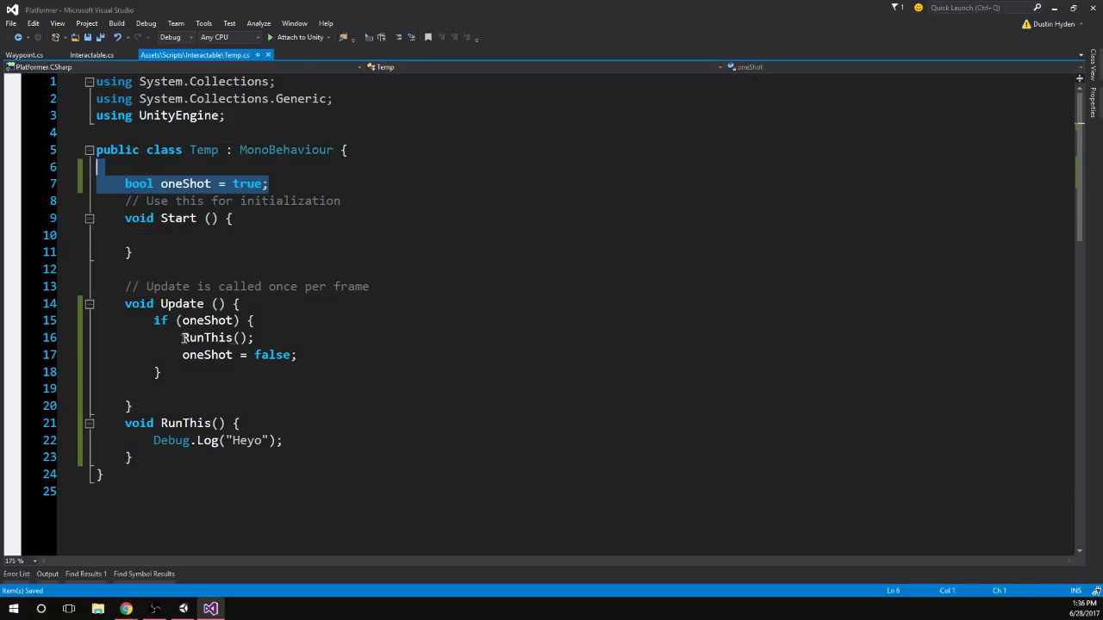
drag(148, 319, 160, 372)
click(345, 334)
drag(297, 355, 179, 359)
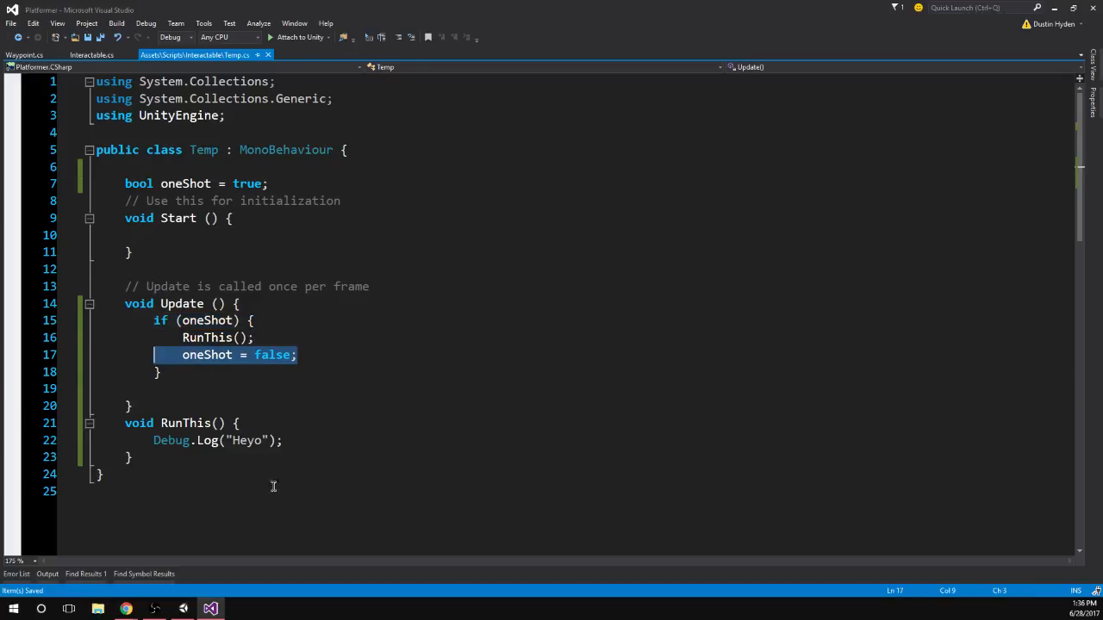
click(256, 378)
Switch to Unity and attach the Temp script to the Mesh (1) object.
click(182, 608)
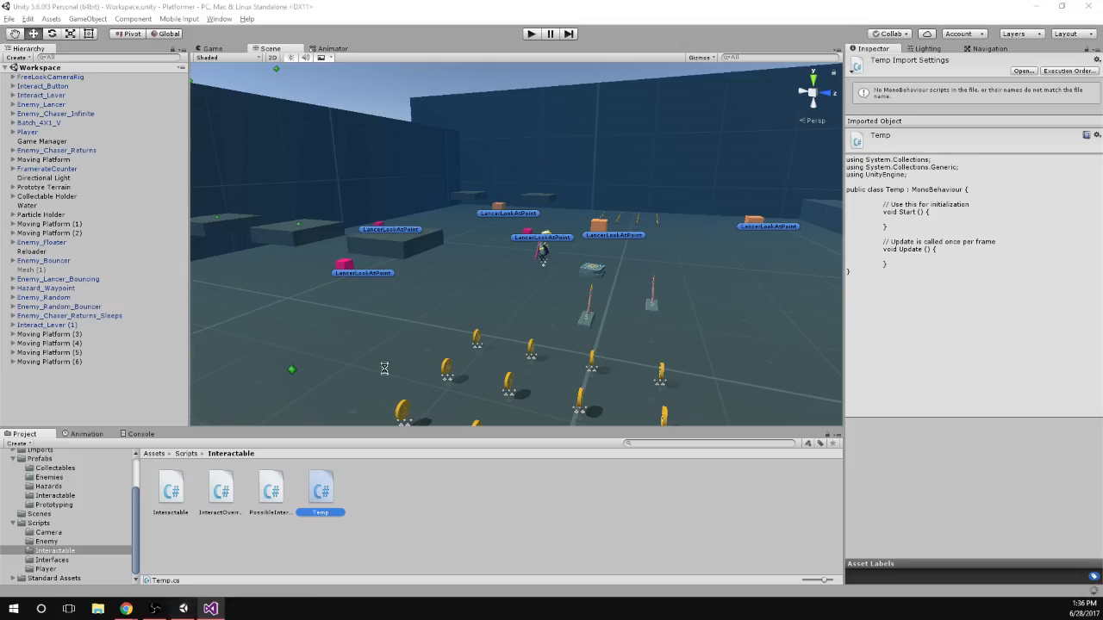
scroll(496, 274, up, 5)
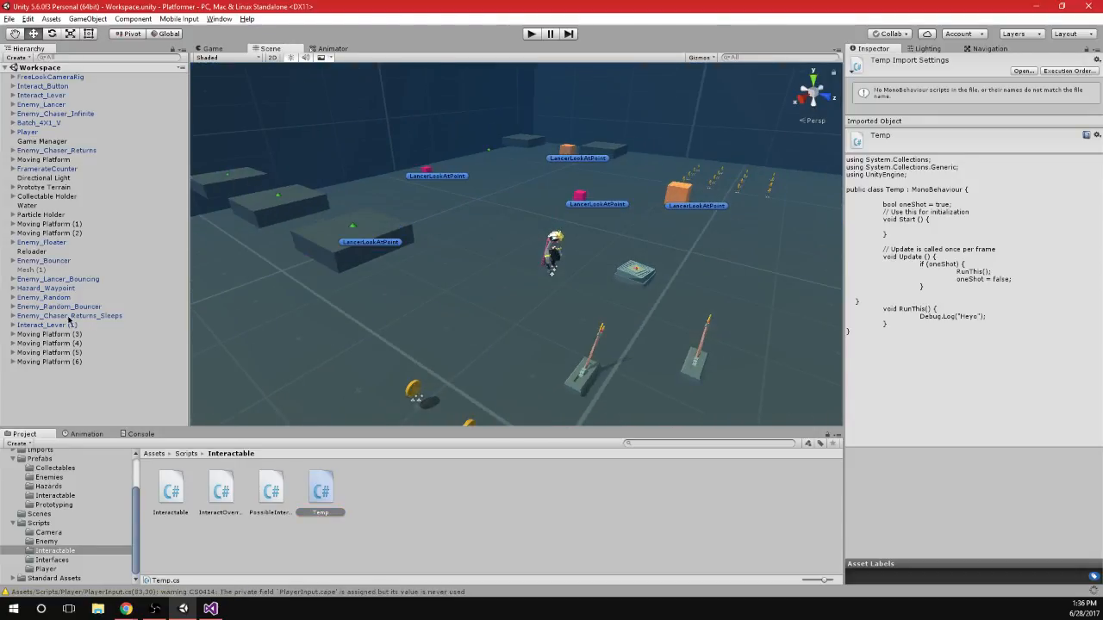
click(77, 299)
click(53, 280)
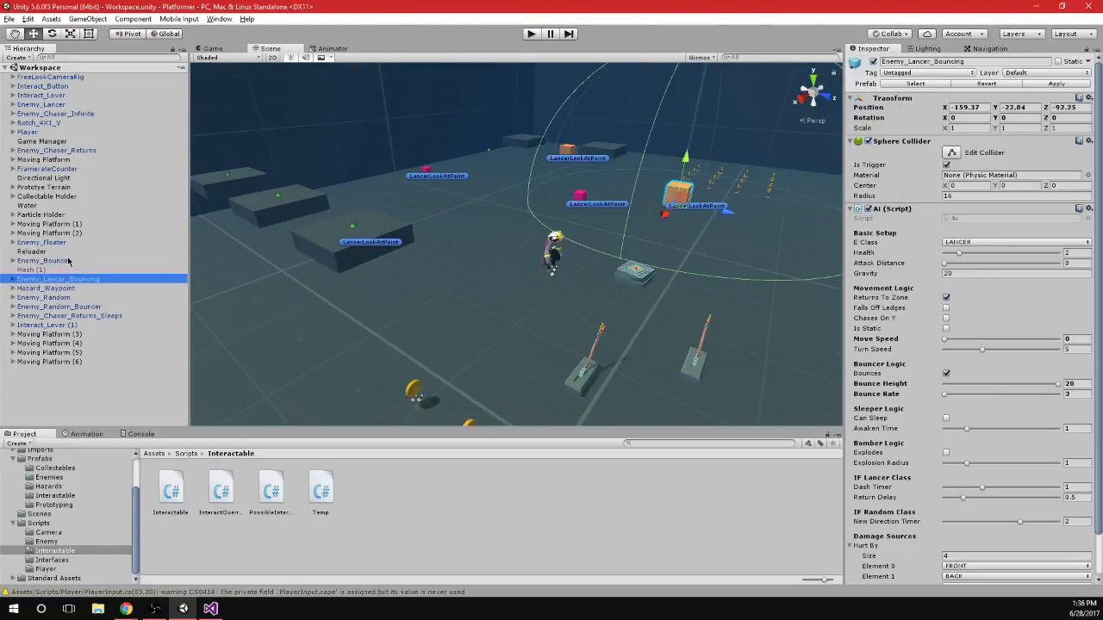
click(56, 271)
key(f)
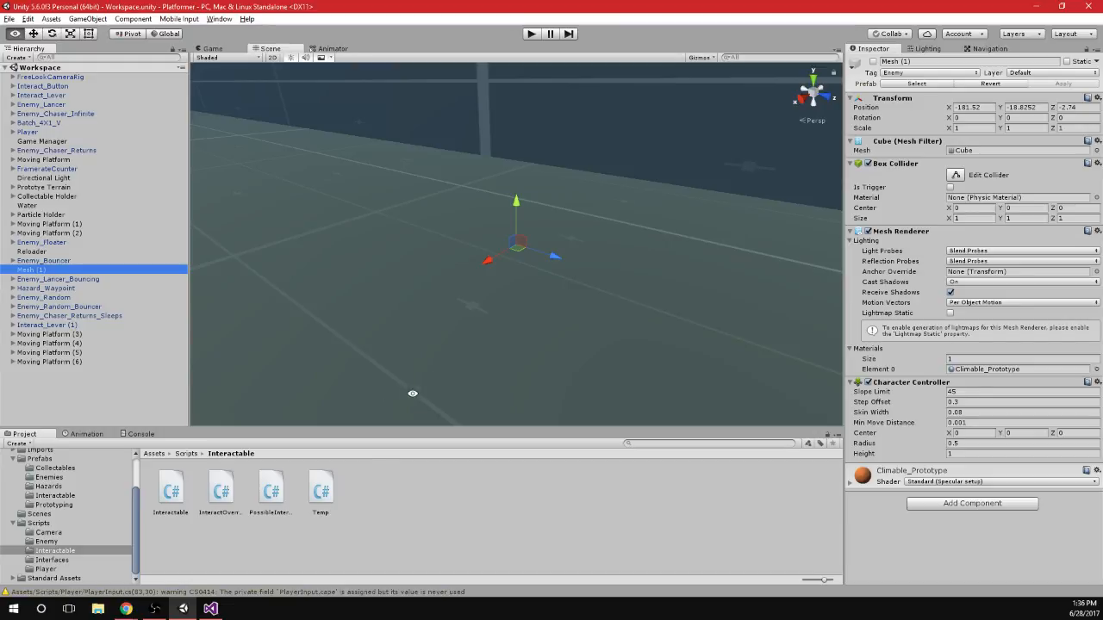
drag(323, 493, 979, 549)
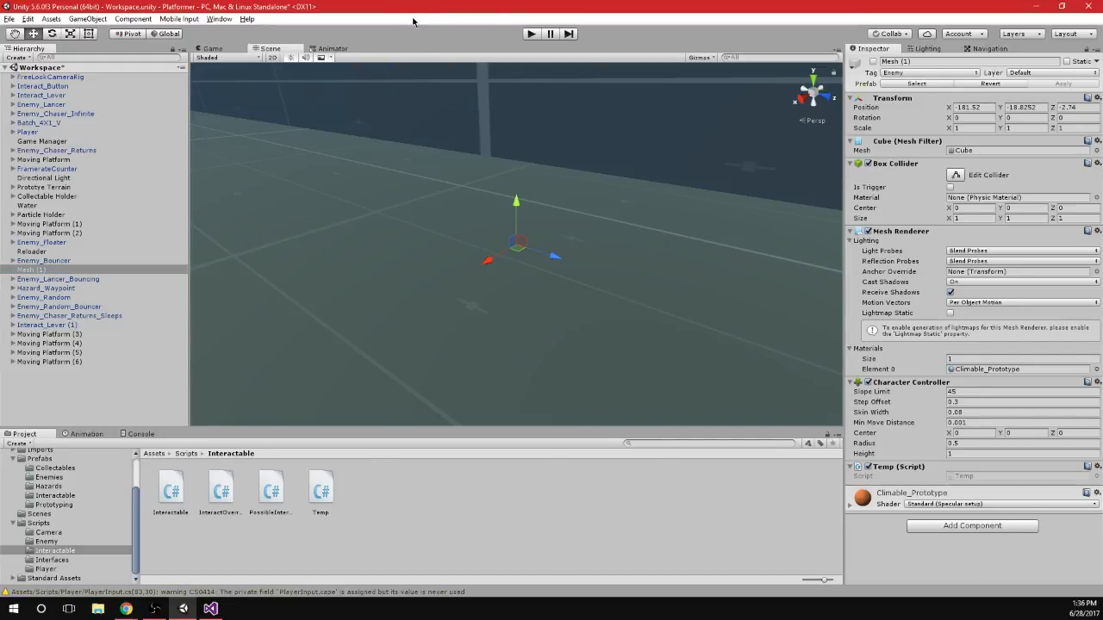
Play the level and check the Console for the Temp script's log output.
click(531, 35)
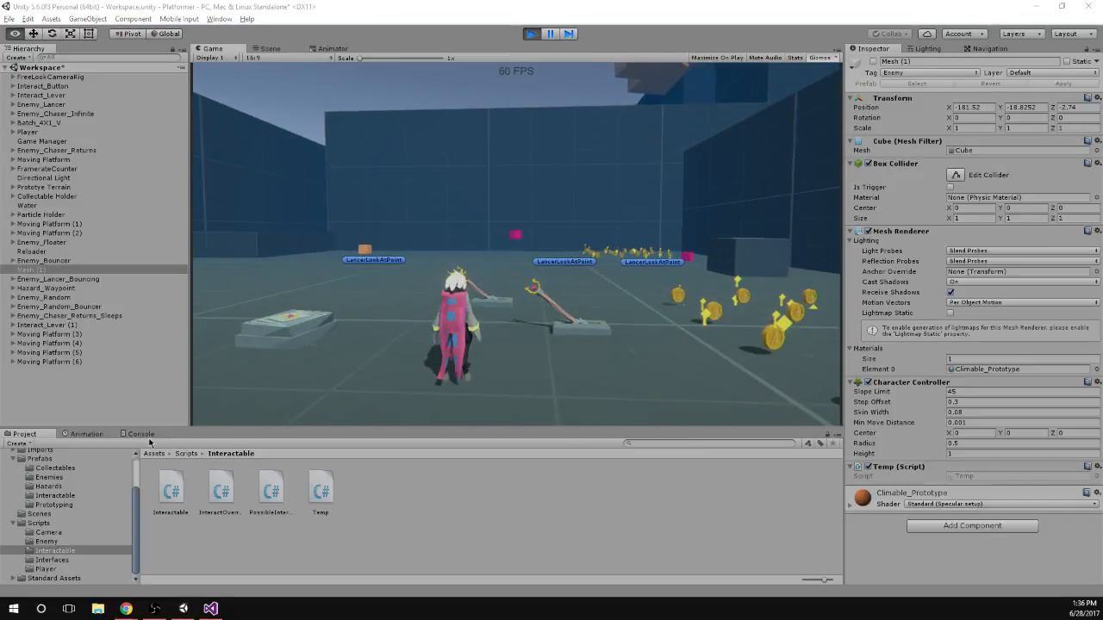
click(144, 436)
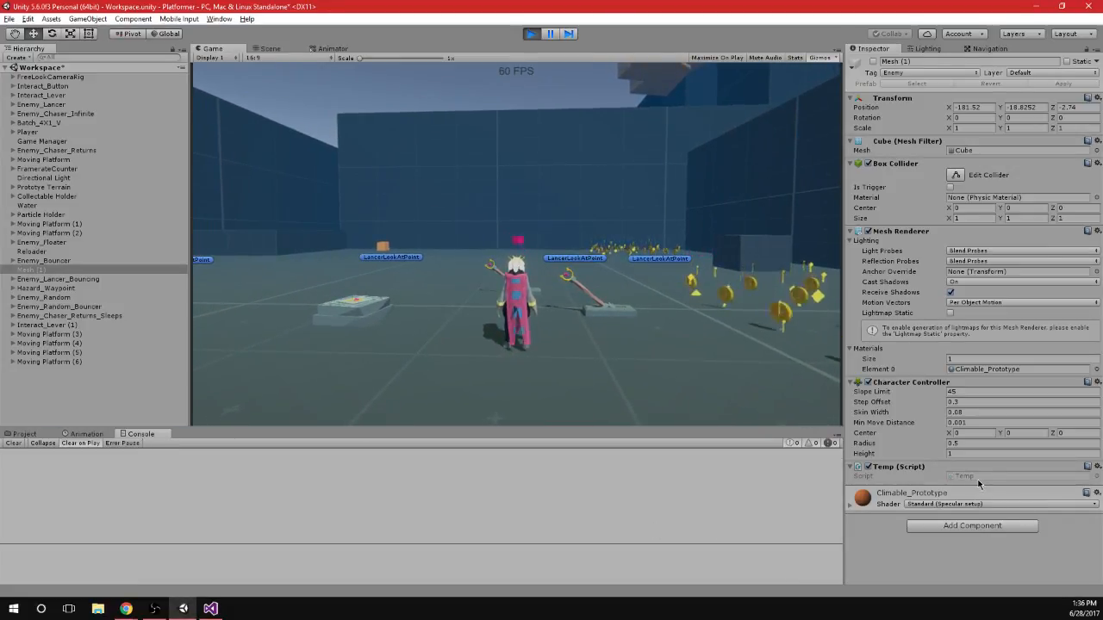
Return to Temp.cs in Visual Studio and examine the end of the Update method.
key(alt+Tab)
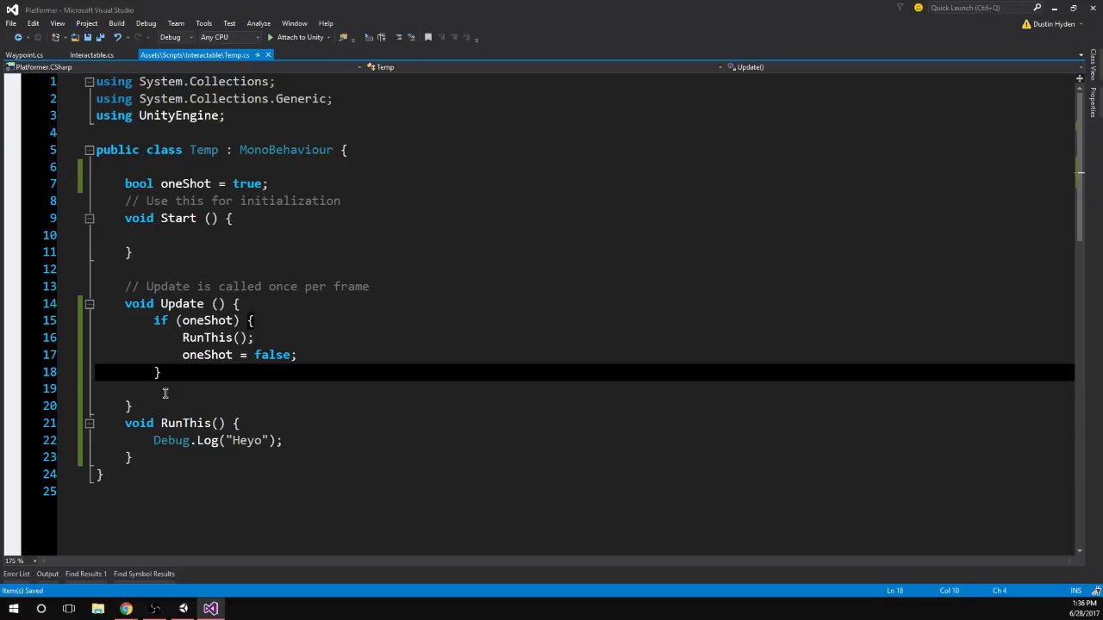
click(216, 385)
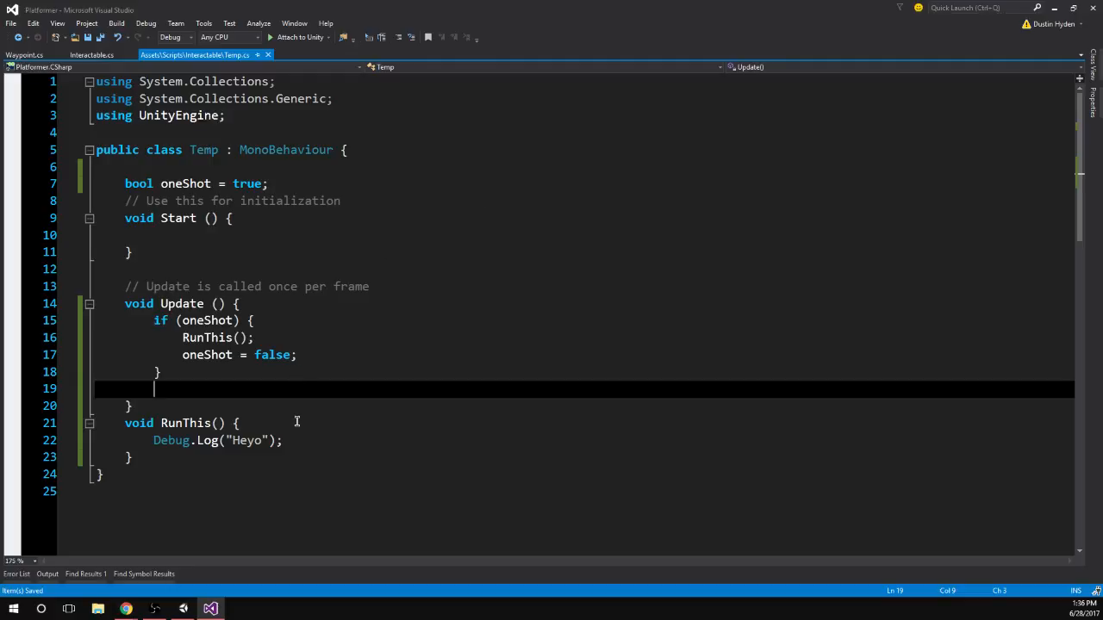
click(246, 402)
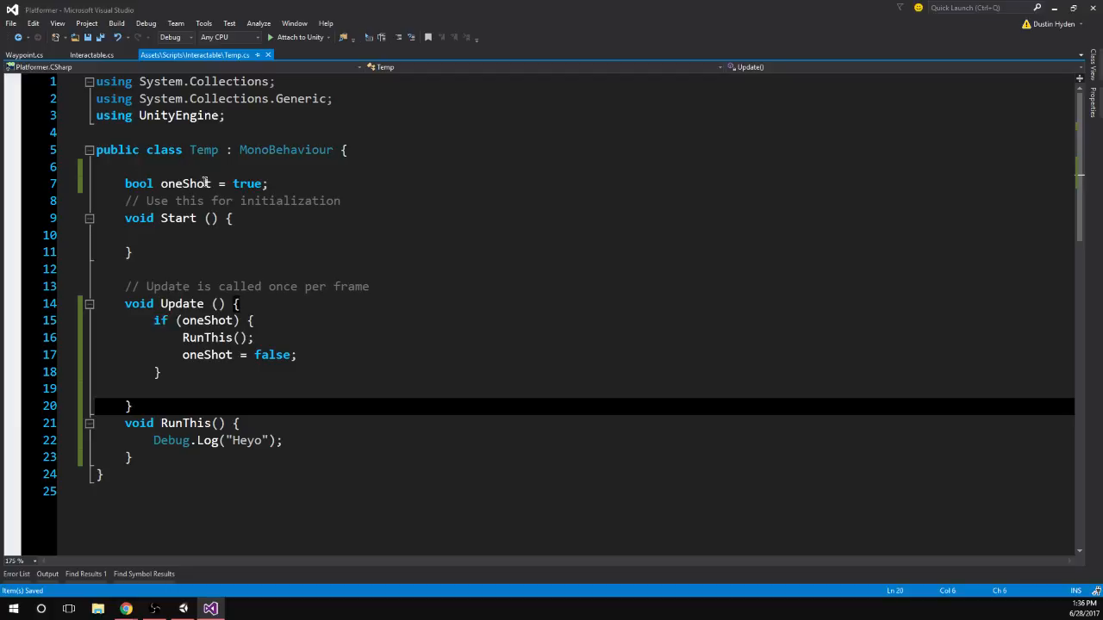
Declare the oneShot variable in Temp.cs as public and save the script.
click(121, 184)
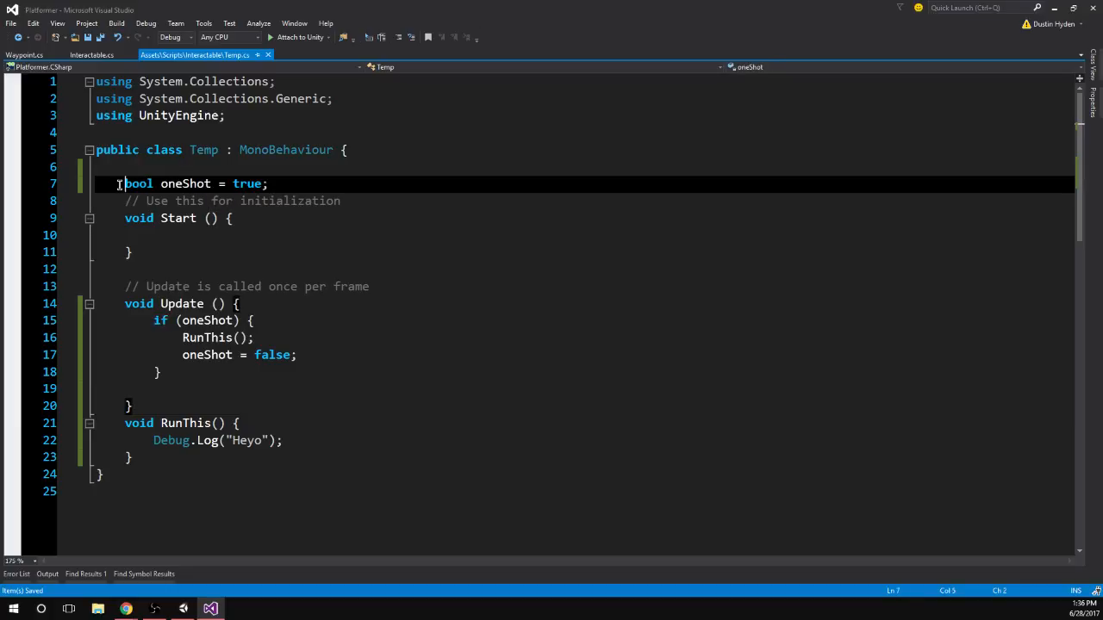
text(public)
key(ctrl+s)
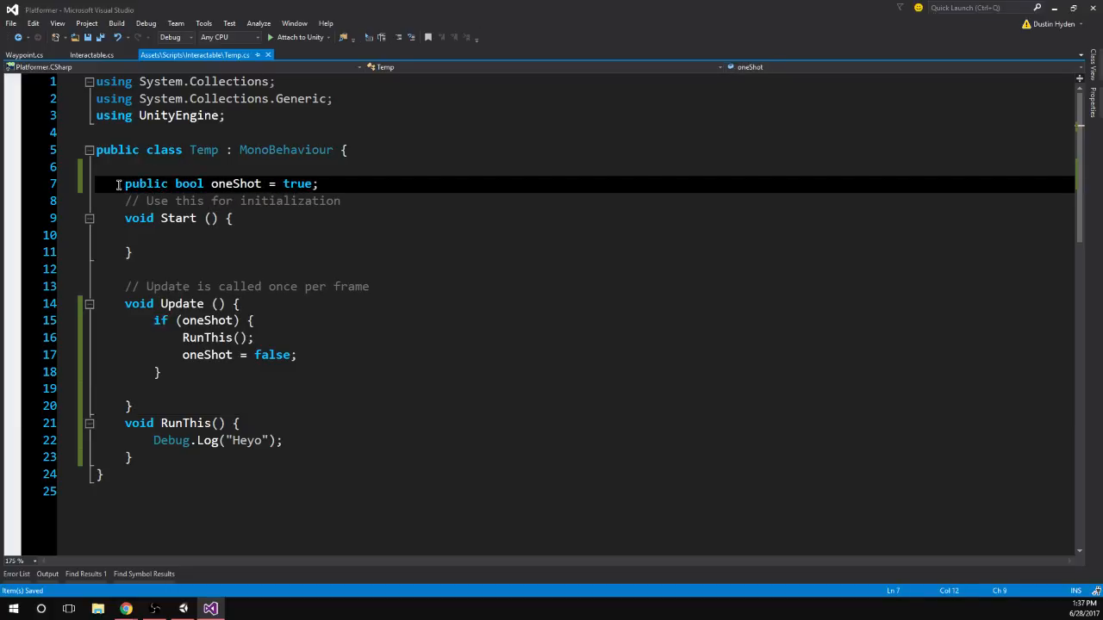
Switch to Unity, restart play mode and check the Temp script's One Shot value and the Console, then stop playing.
key(alt+Tab)
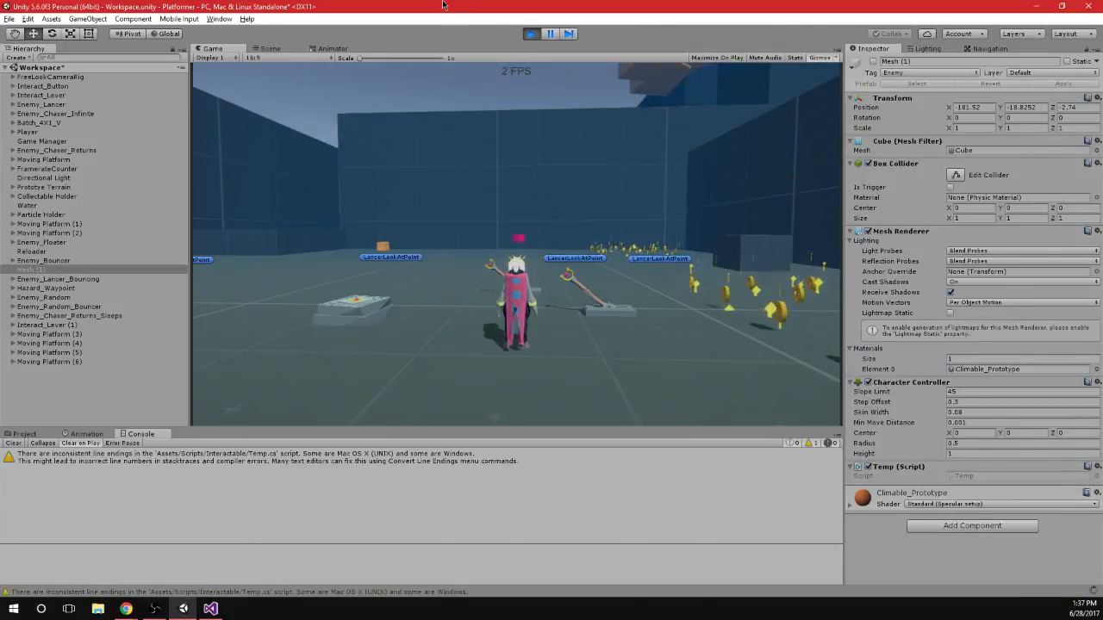
click(531, 33)
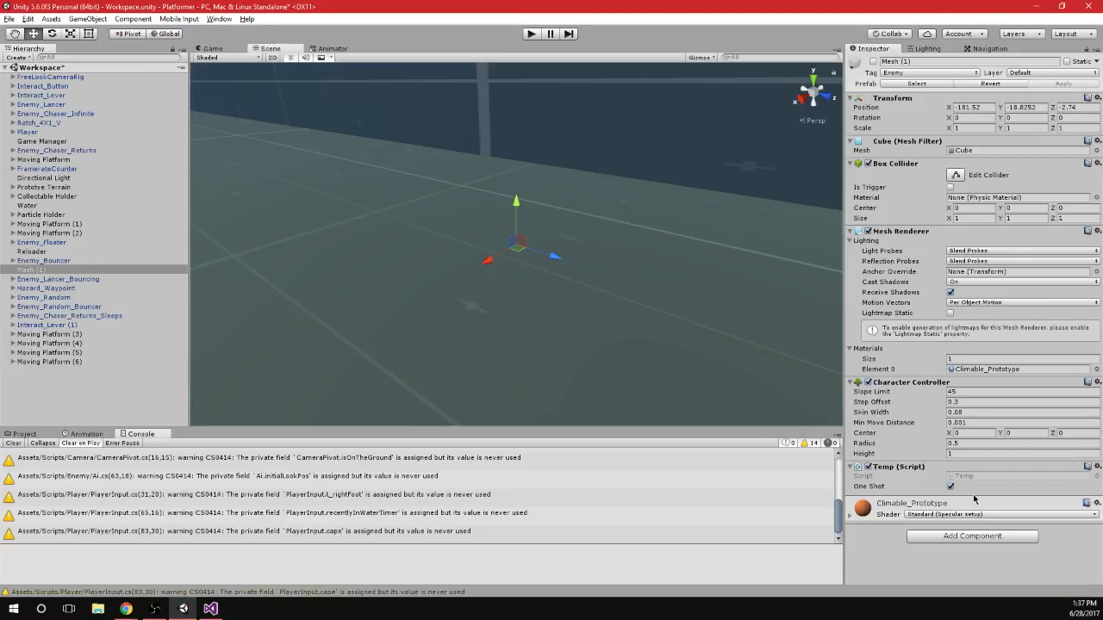
click(538, 34)
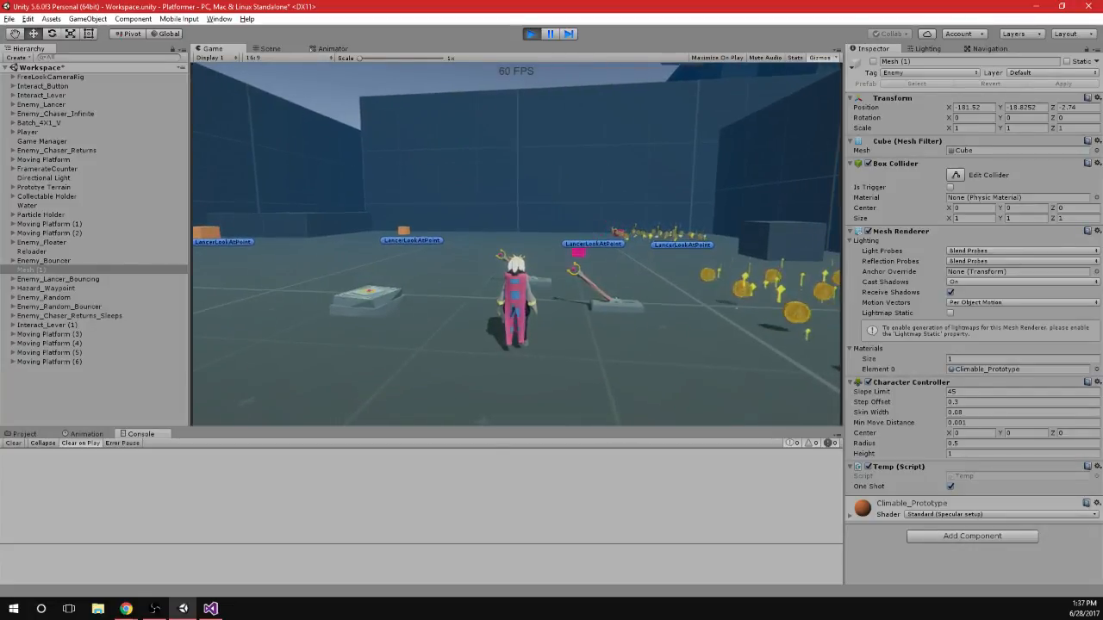
key(alt)
key(alt+Tab)
click(529, 34)
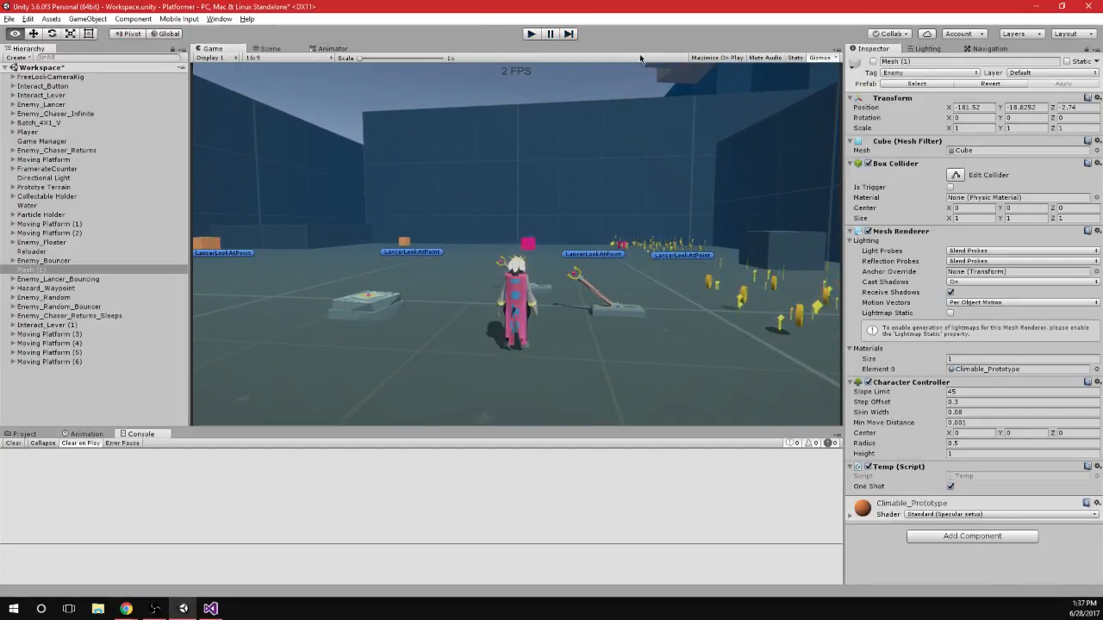
Return to Temp.cs in Visual Studio and move the oneShot = false; line from Update's if block into RunThis, below the Debug.Log call.
key(alt+Tab)
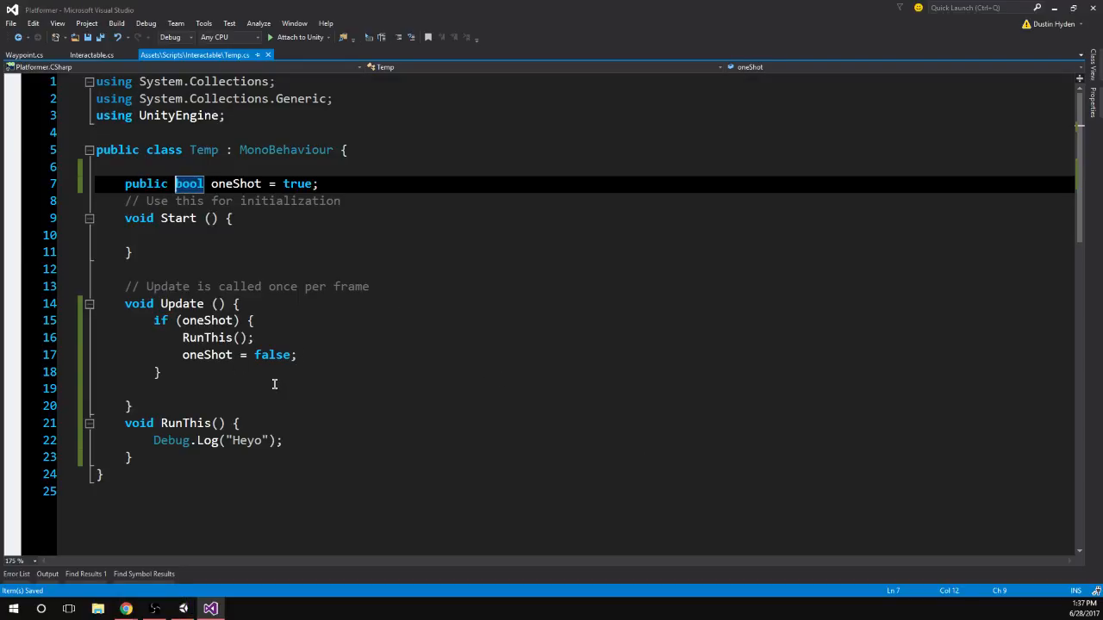
drag(303, 362, 177, 354)
key(ctrl+c)
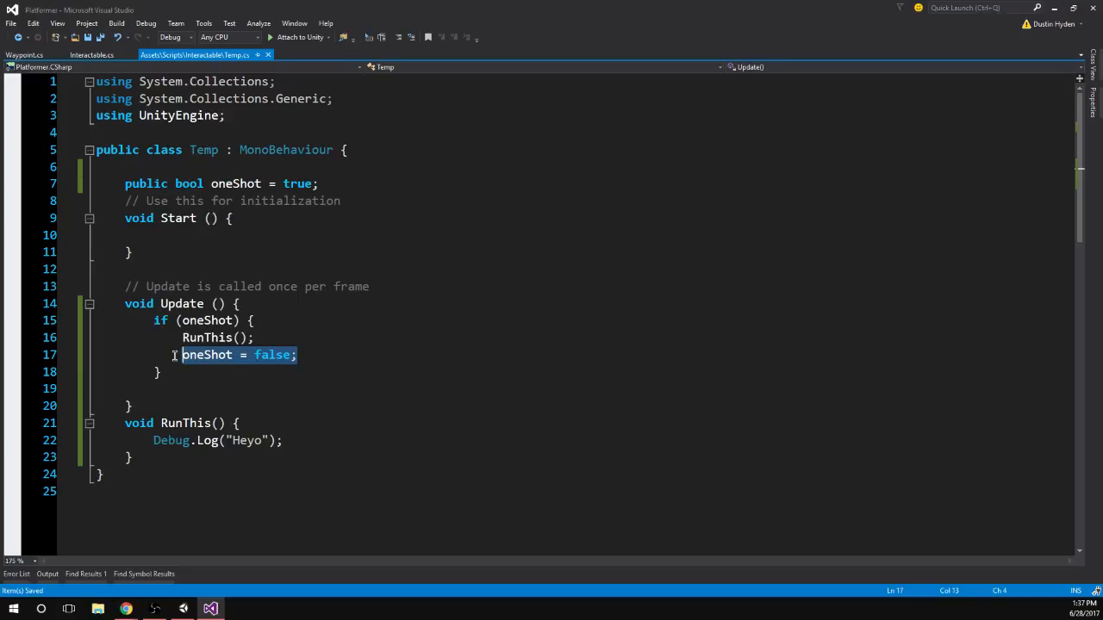
key(BackSpace)
click(300, 441)
key(Return)
key(ctrl+v)
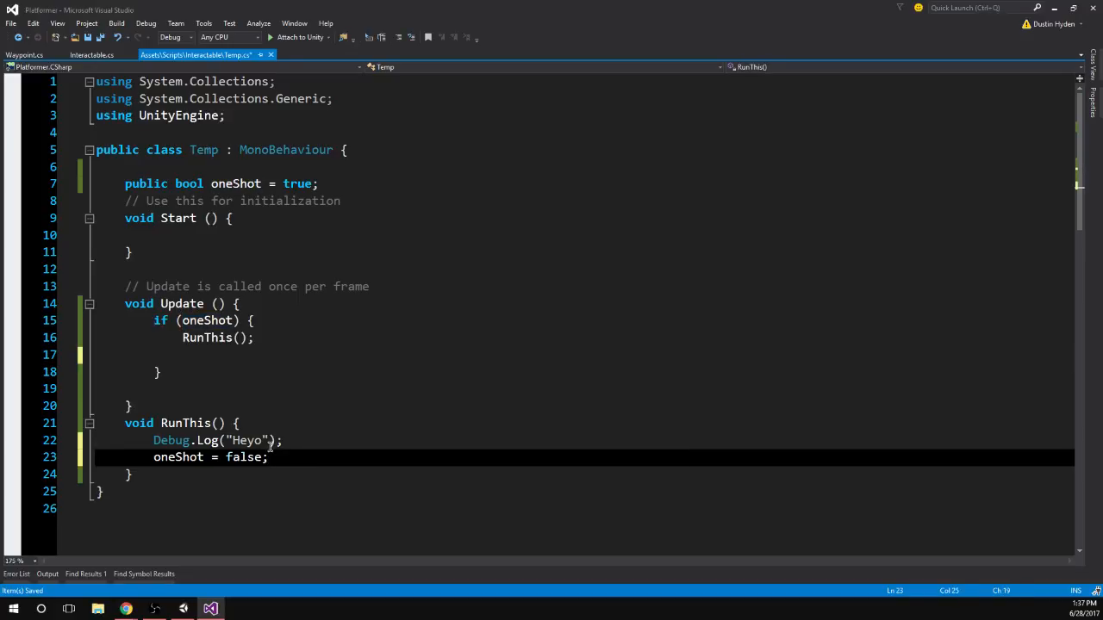
Play the level twice in Unity and check the One Shot value on Mesh (1) and the Console output.
click(182, 609)
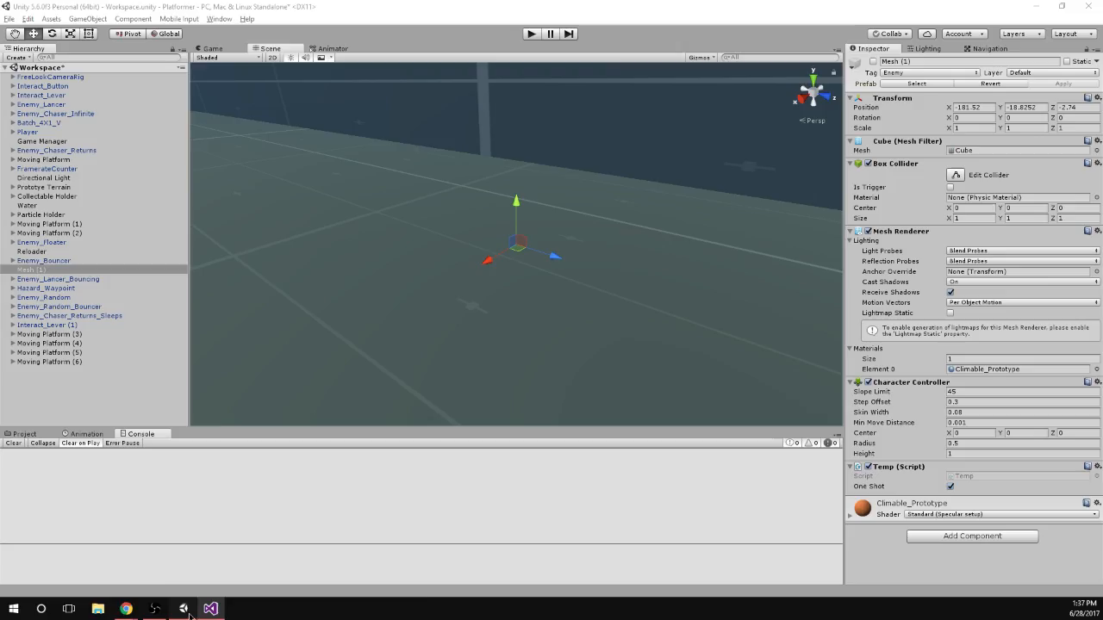
click(530, 35)
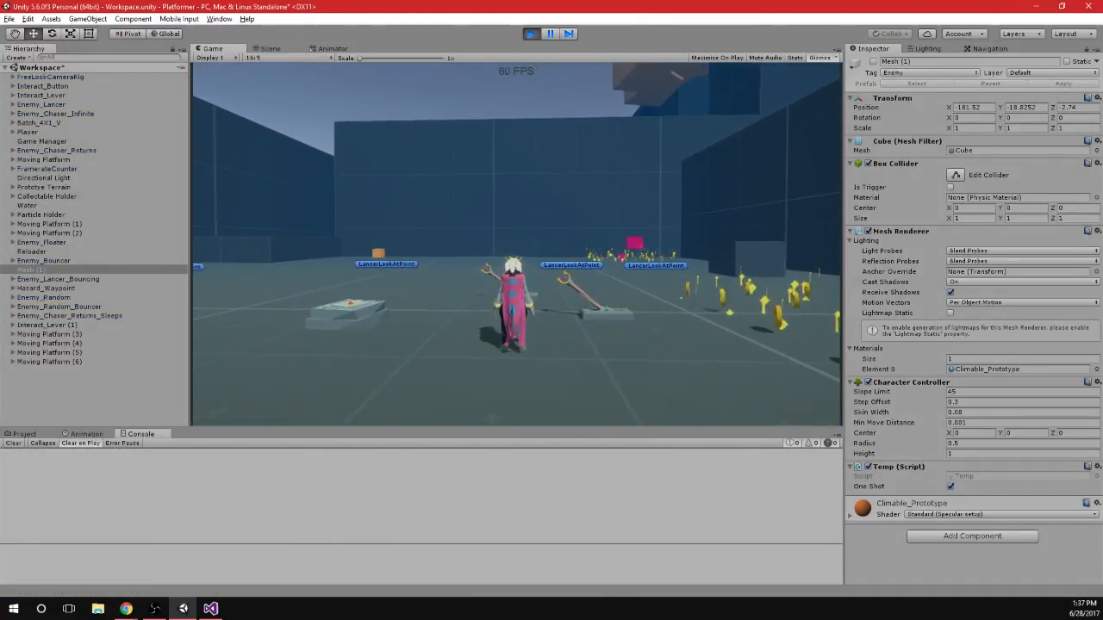
click(530, 34)
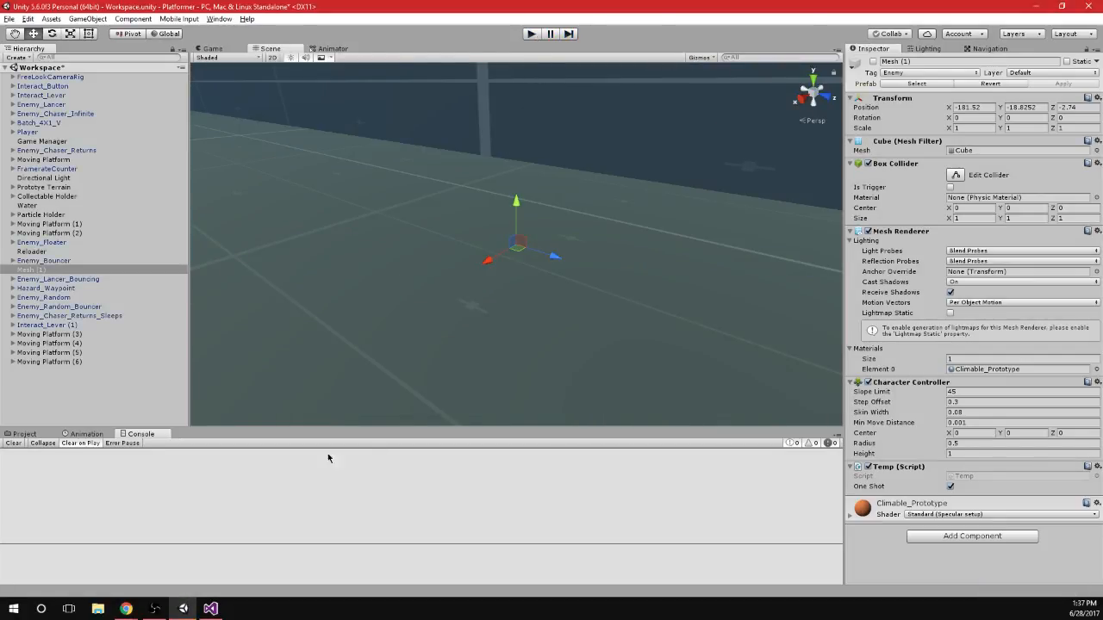
click(540, 33)
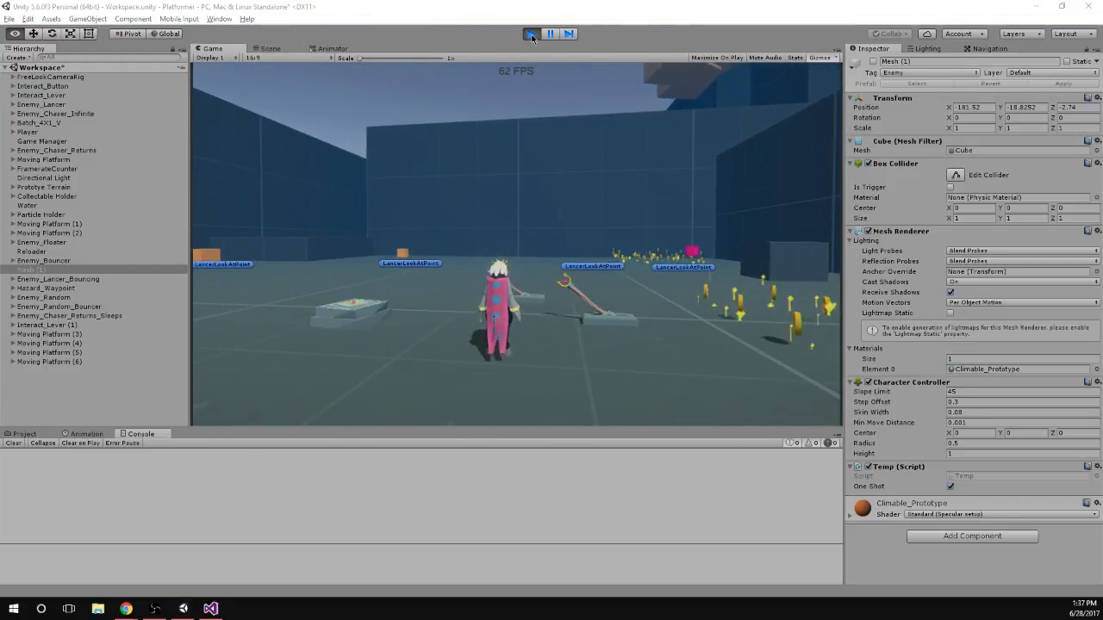
click(531, 35)
key(alt+Tab)
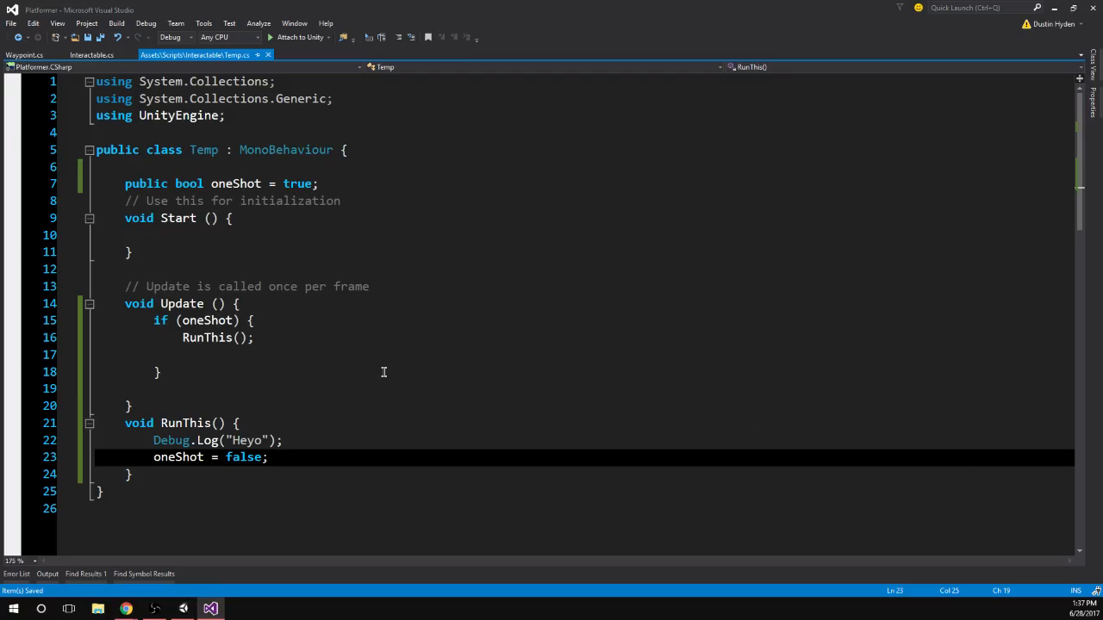
key(alt+Tab)
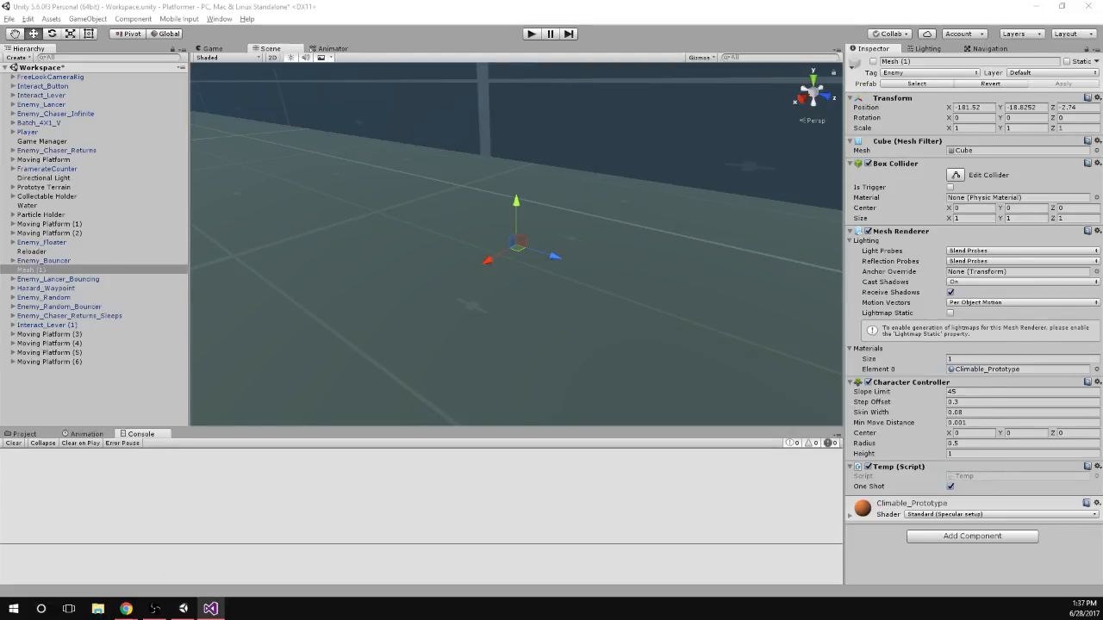
Return to Temp.cs and undo moving the oneShot = false; line into RunThis.
key(alt+Tab)
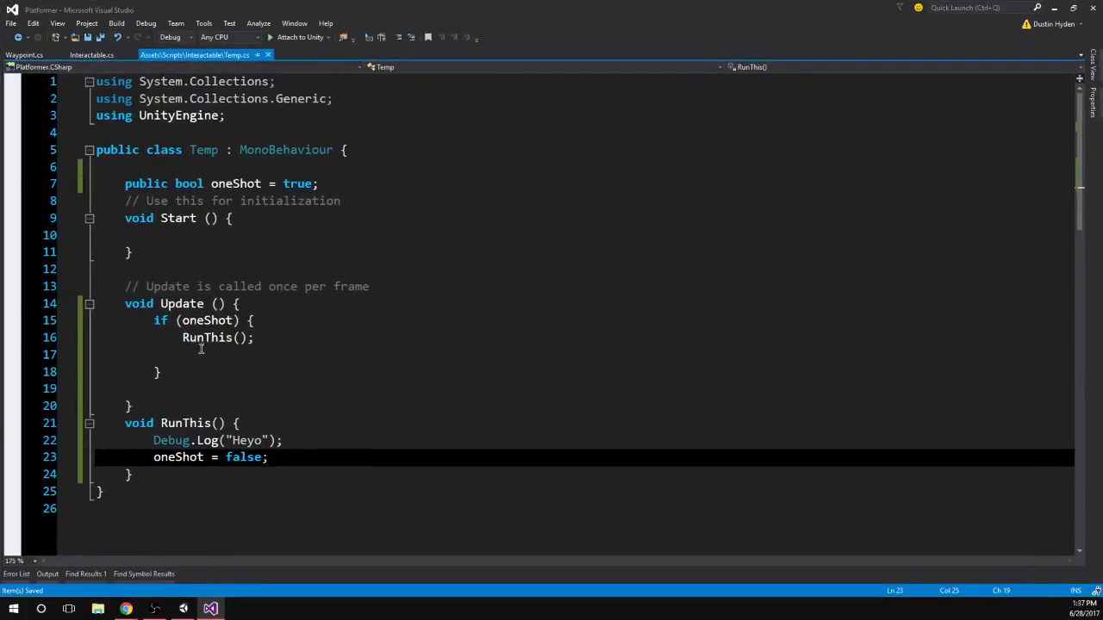
key(ctrl+z)
key(ctrl+z)
key(ctrl+z)
click(315, 404)
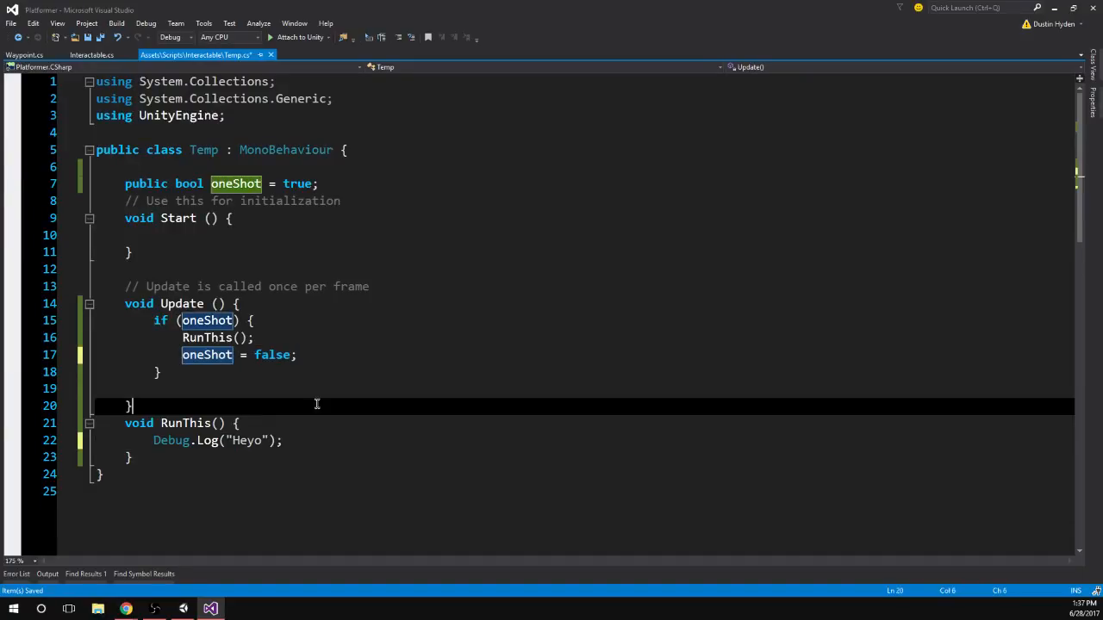
Change the oneShot variable's access modifier to private and save the script.
double_click(145, 185)
text(private)
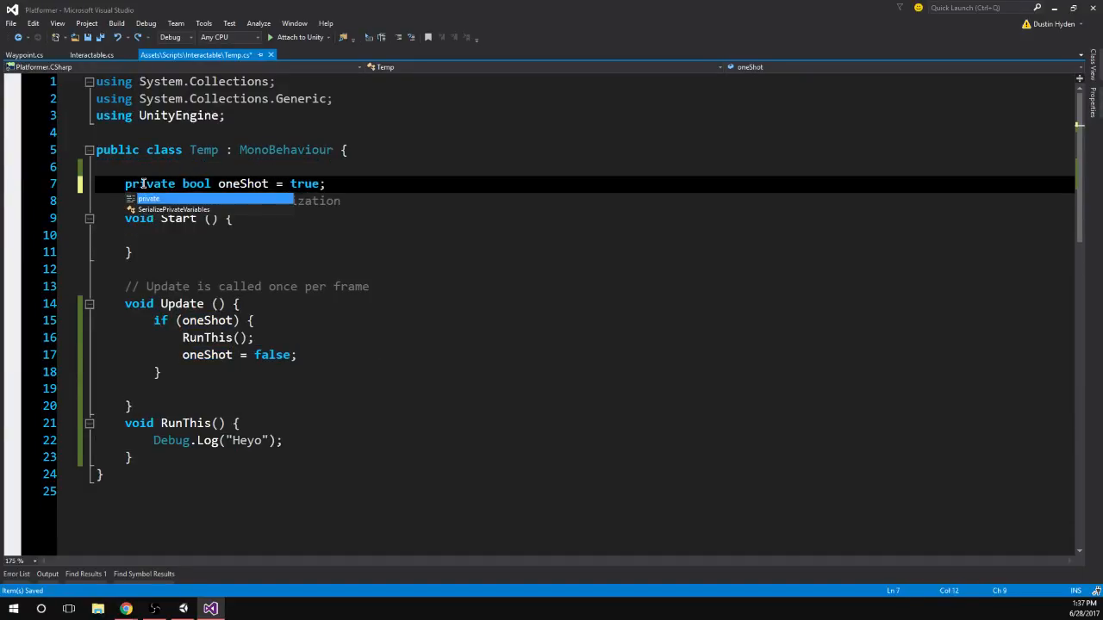
key(ctrl+s)
Switch to Unity and activate the Mesh (1) object.
key(alt+Tab)
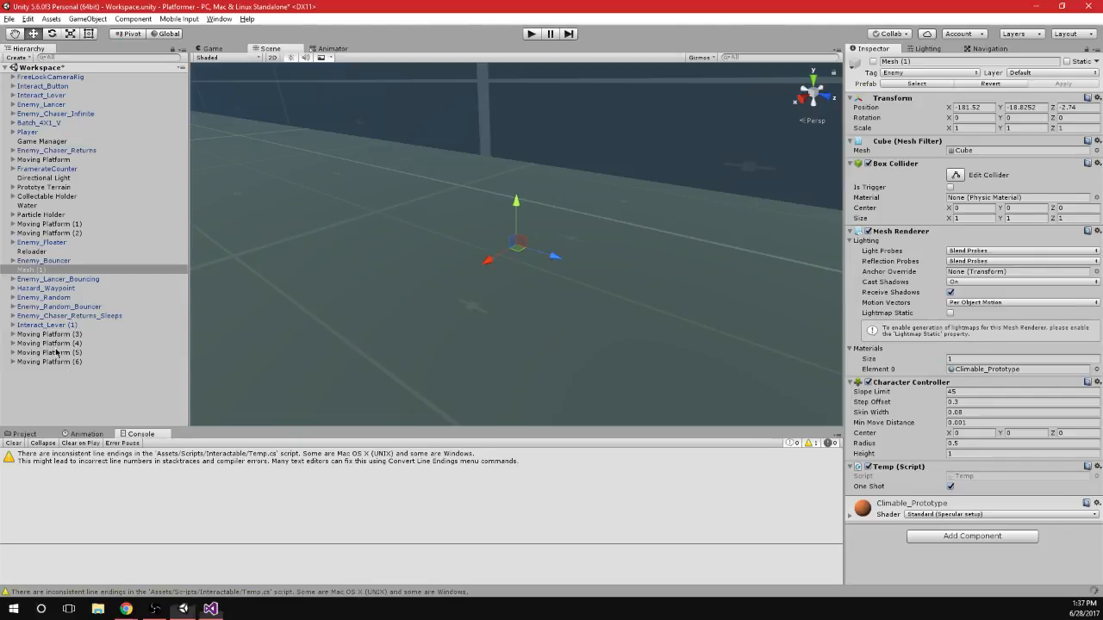
click(873, 61)
scroll(451, 221, down, 2)
scroll(564, 182, up, 2)
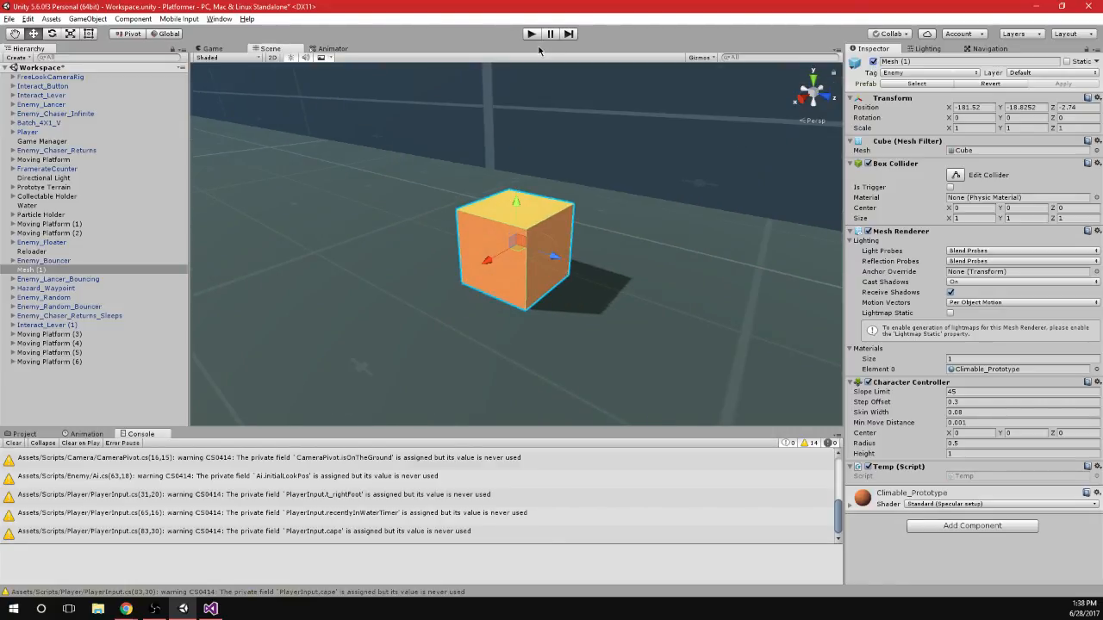
Play the level, inspect the Temp script's log entry in the Console, and stop playing.
click(531, 33)
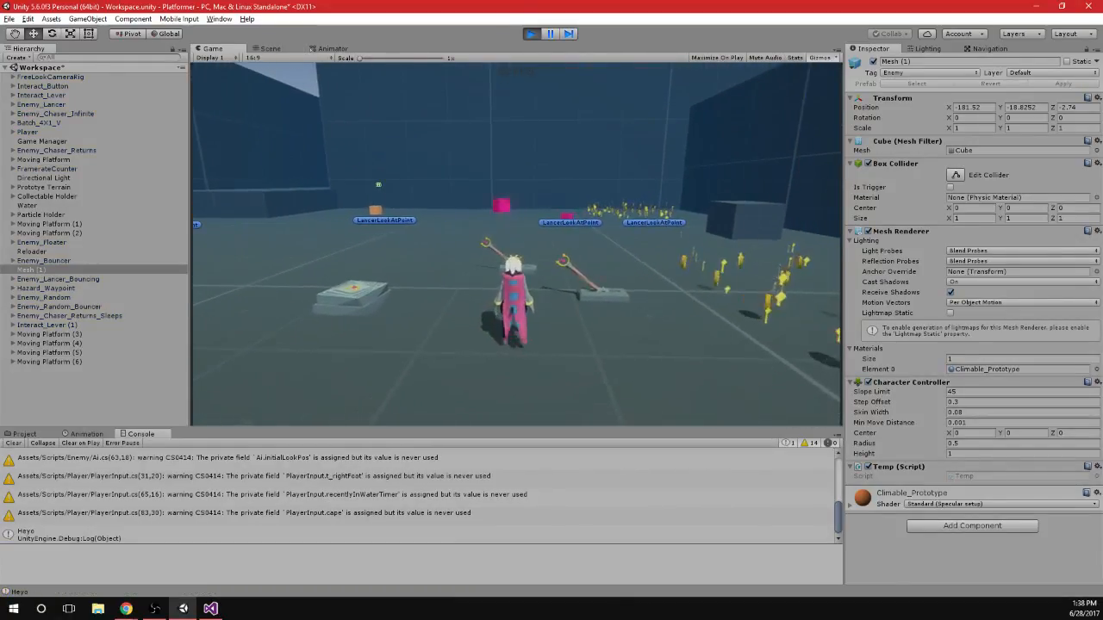
click(69, 535)
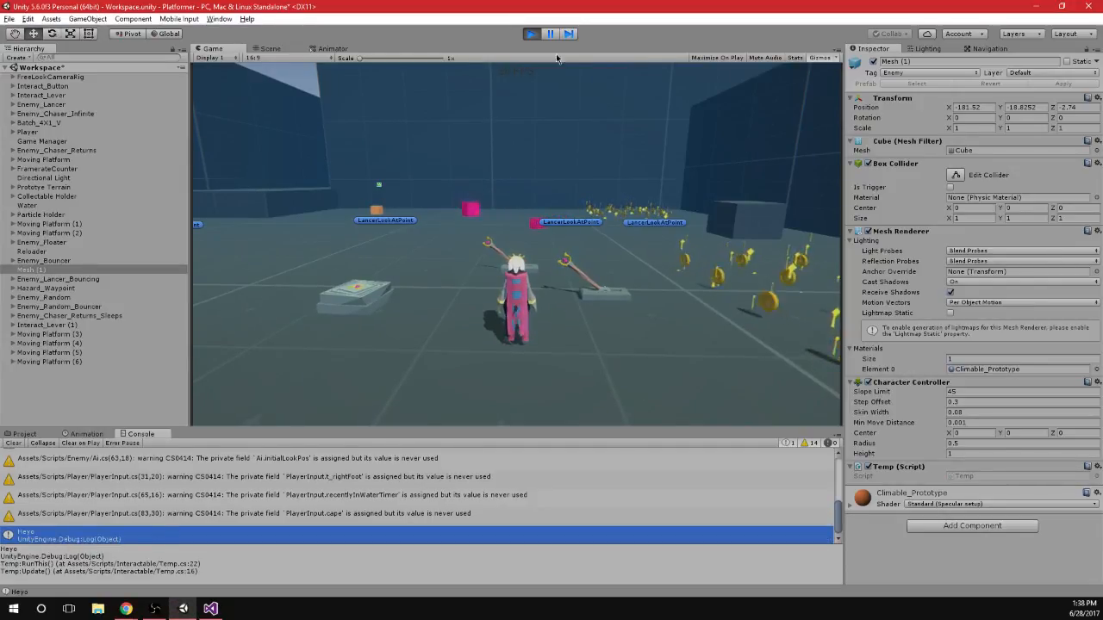
click(531, 33)
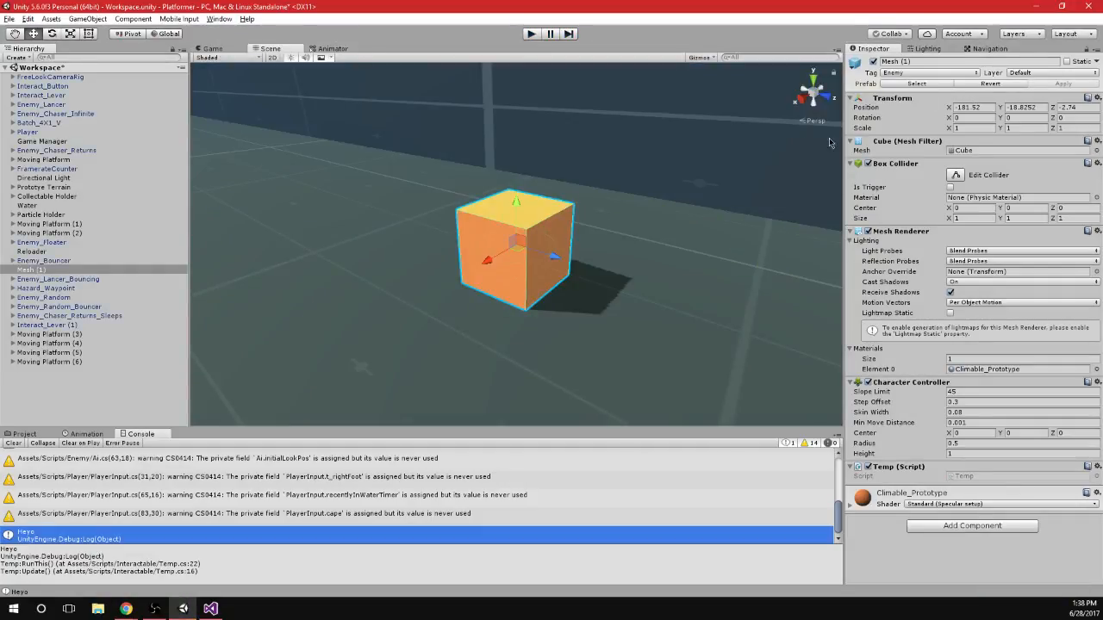
Deactivate the Mesh (1) object and remove its Temp script component.
click(873, 63)
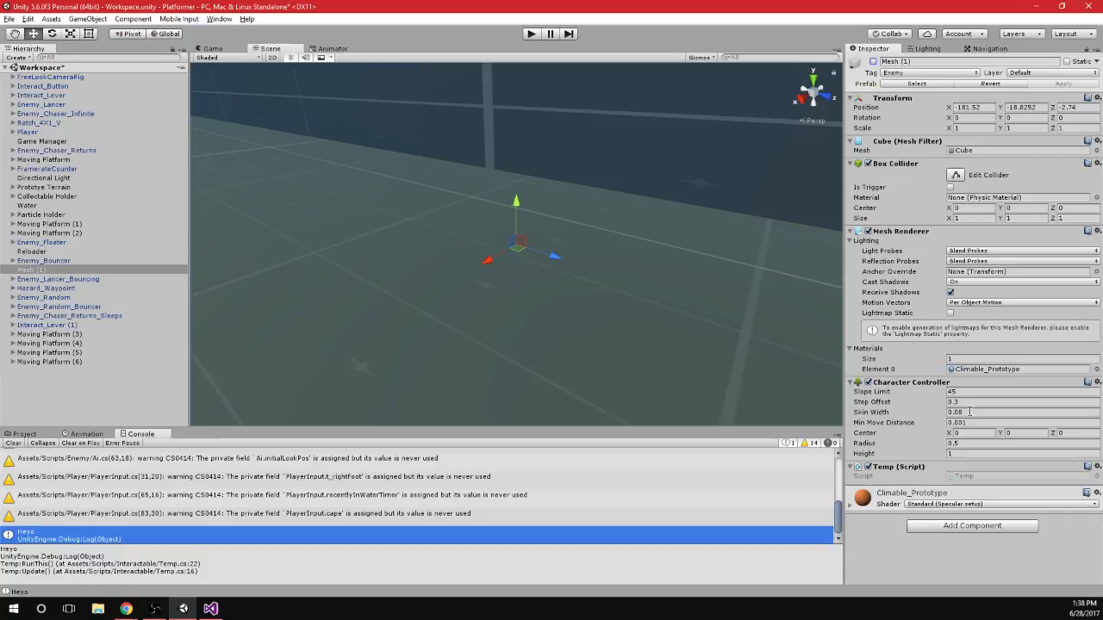
right_click(996, 468)
click(1029, 489)
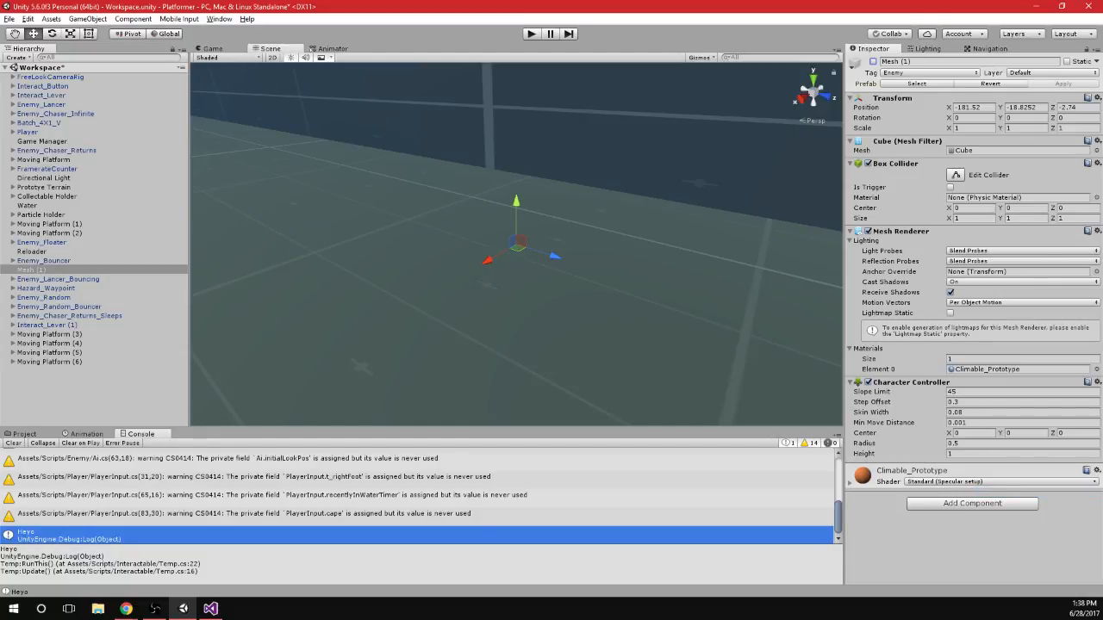
Return to Temp.cs in Visual Studio and delete the Start method together with the comments above Start and Update.
key(alt+Tab)
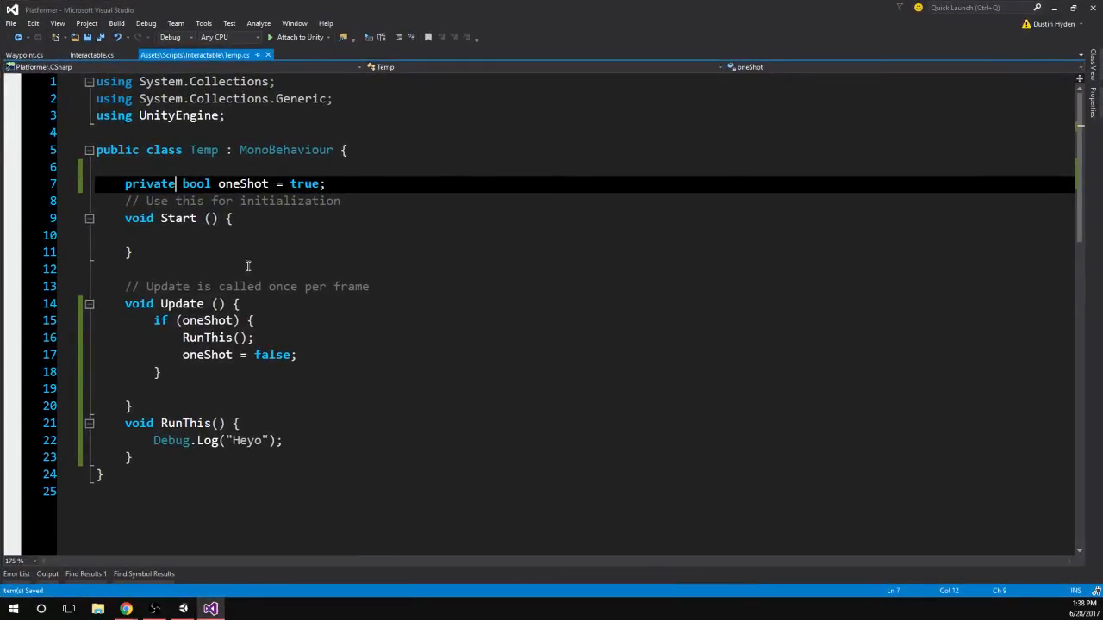
drag(214, 263, 97, 200)
key(Delete)
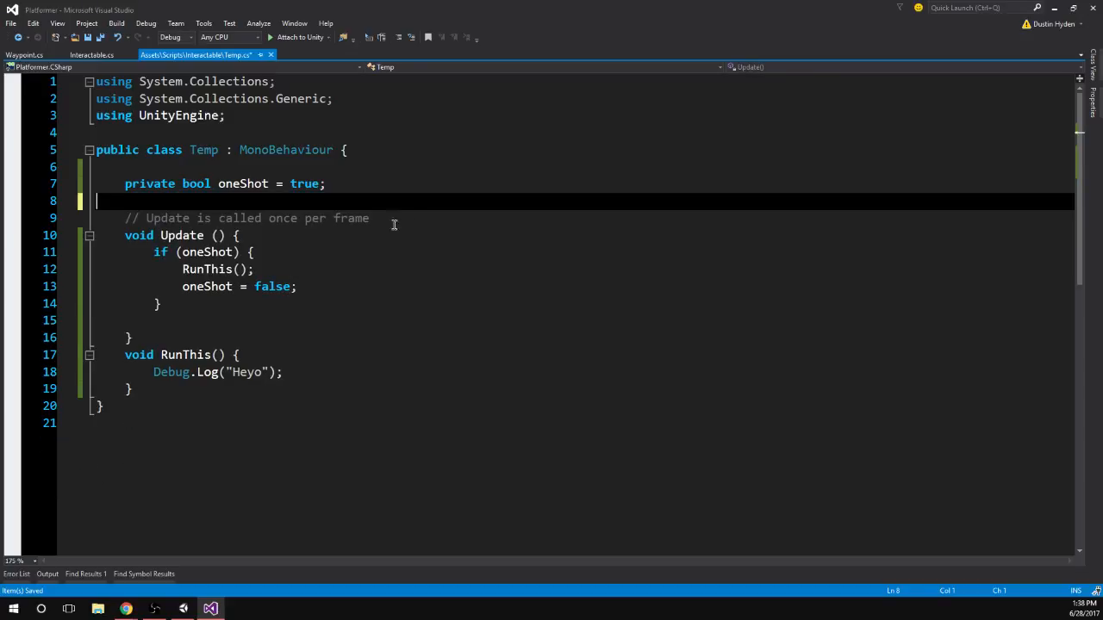
shift+click(393, 225)
key(Delete)
click(160, 325)
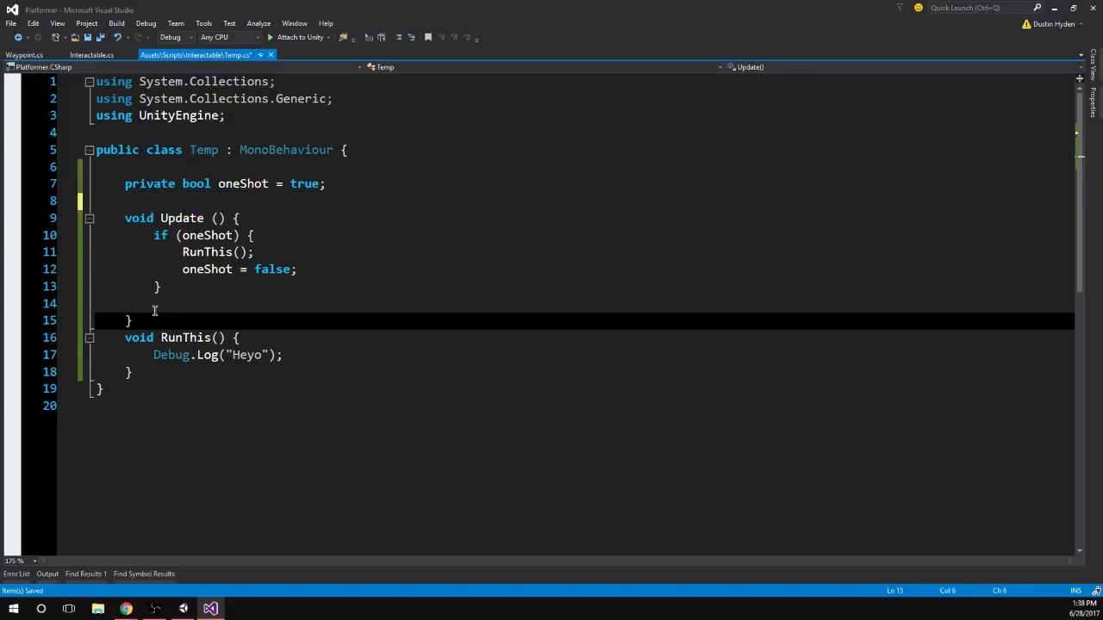
Remove the blank line at the end of Update and insert one between Update and RunThis.
drag(155, 309, 60, 310)
key(BackSpace)
key(BackSpace)
click(142, 309)
key(Return)
Switch to Unity and delete the Temp script from the Scripts/Interactable folder.
click(183, 608)
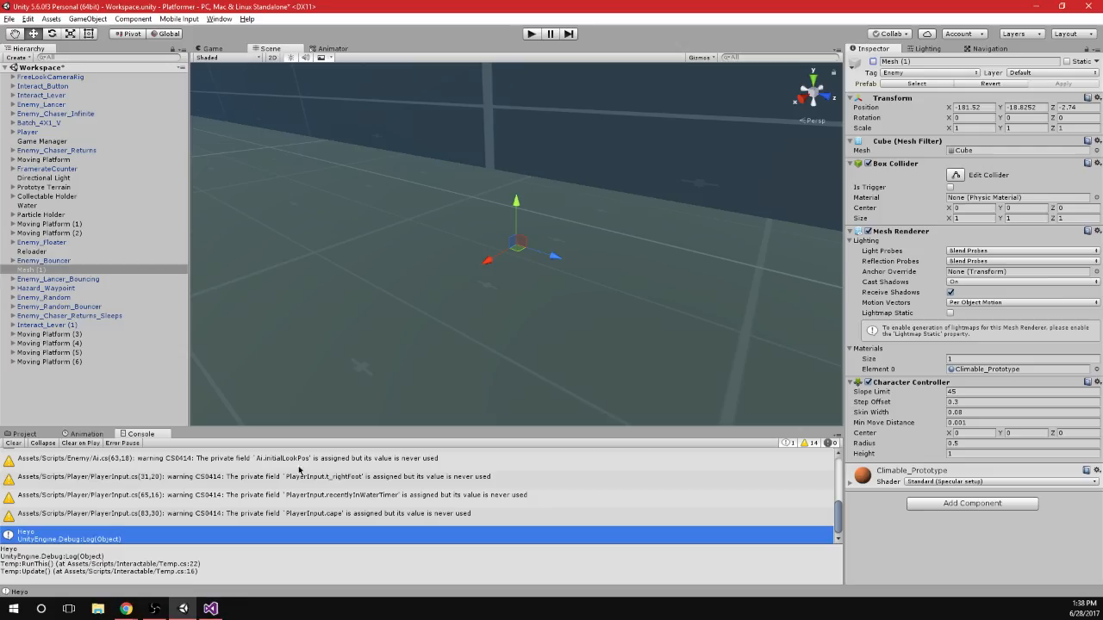
click(26, 435)
click(318, 493)
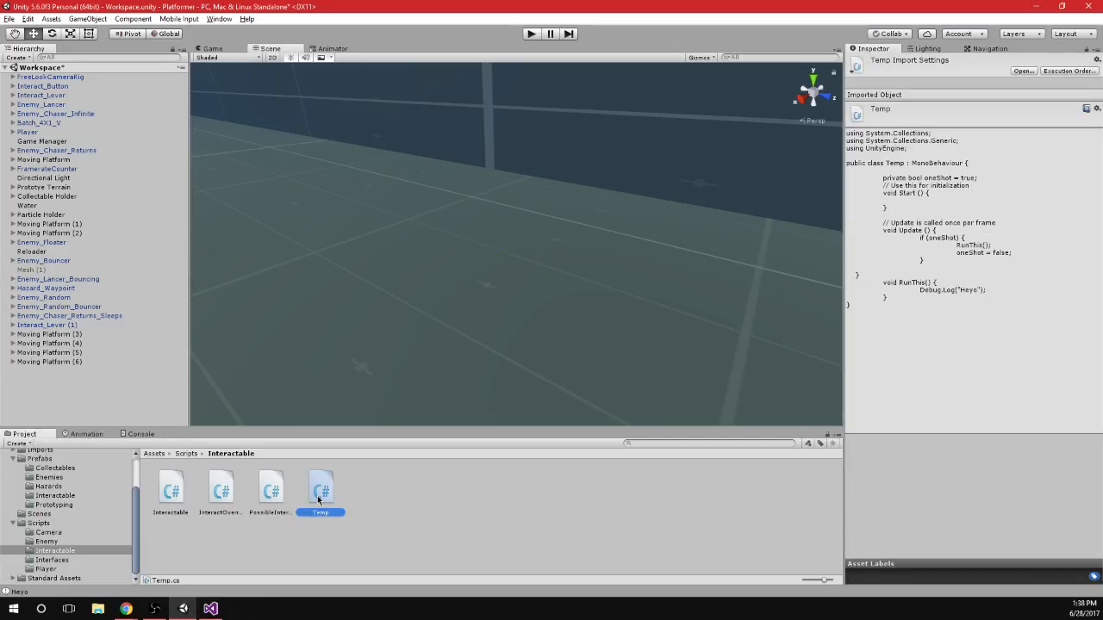
key(shift+Delete)
Examine the level in the Scene view, around the player, levers, button and moving platforms.
scroll(637, 275, down, 10)
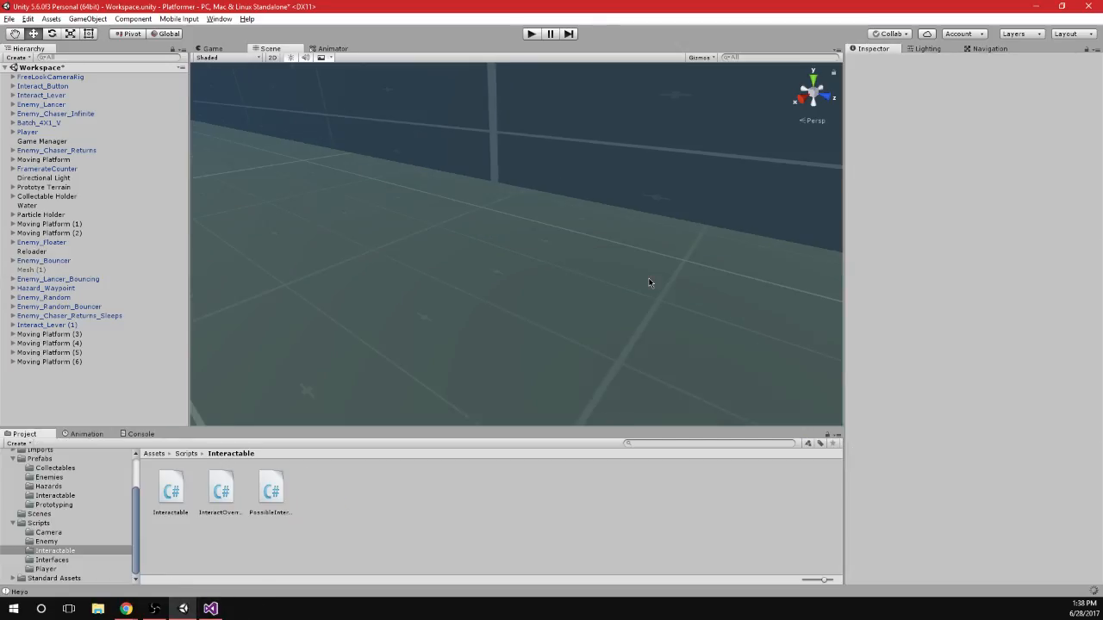
scroll(529, 262, down, 5)
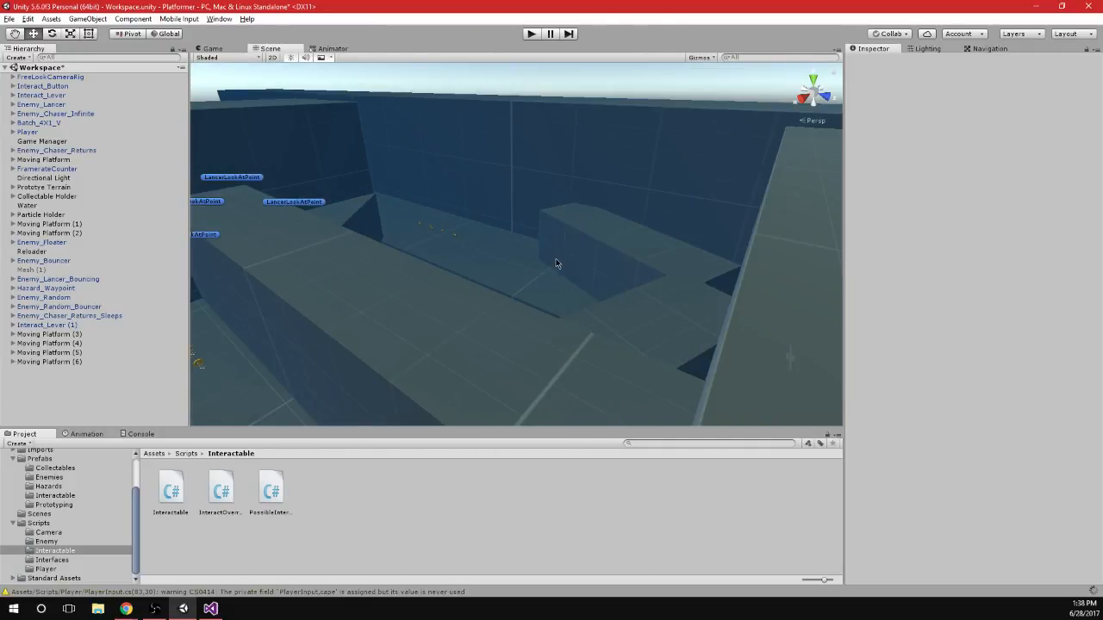
scroll(537, 262, down, 3)
scroll(538, 262, up, 4)
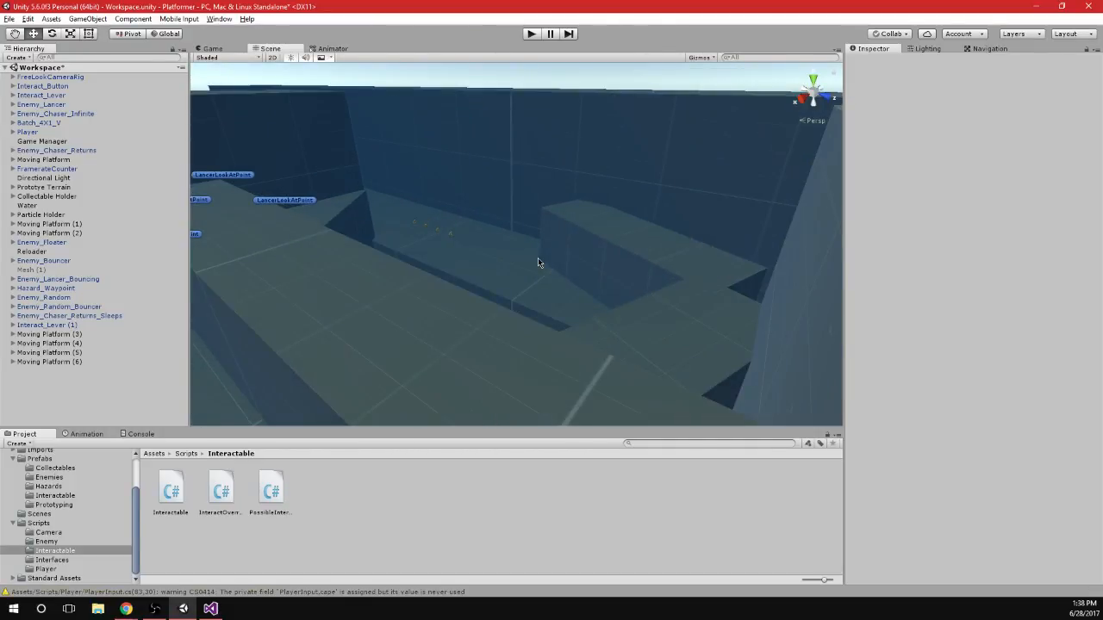
alt+drag(537, 262, 533, 294)
middle_drag(532, 294, 775, 293)
middle_drag(470, 253, 678, 223)
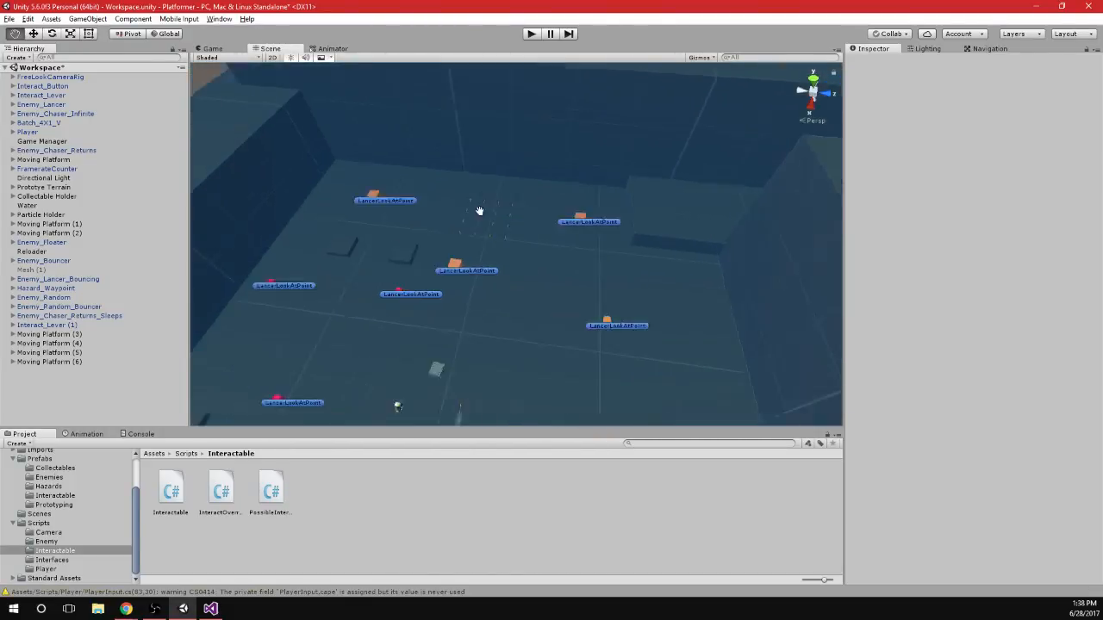
middle_drag(480, 212, 626, 121)
scroll(480, 218, up, 3)
mouse_move(517, 259)
middle_down()
mouse_move(522, 213)
mouse_move(504, 184)
middle_up()
mouse_move(720, 274)
middle_down()
mouse_move(458, 226)
mouse_move(657, 259)
middle_up()
scroll(509, 225, up, 3)
alt+drag(657, 259, 520, 256)
middle_drag(403, 187, 526, 246)
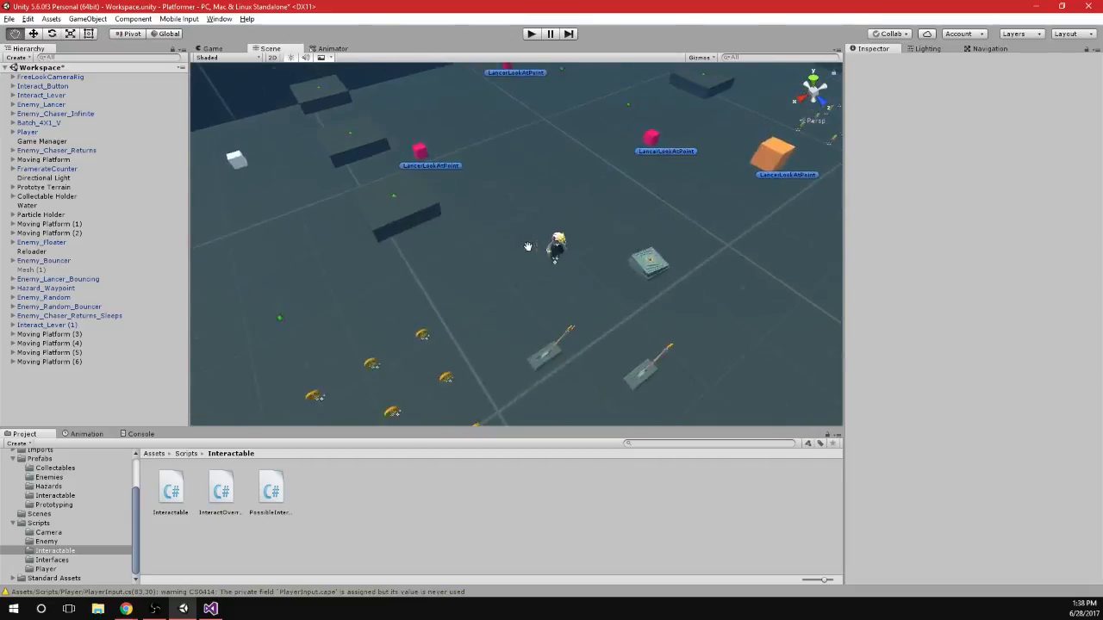
Examine the player character up close, along with the coins, levers and button around it in the Scene view.
scroll(526, 247, up, 4)
alt+drag(608, 169, 521, 145)
middle_drag(520, 145, 582, 207)
scroll(582, 207, up, 4)
middle_drag(594, 165, 576, 216)
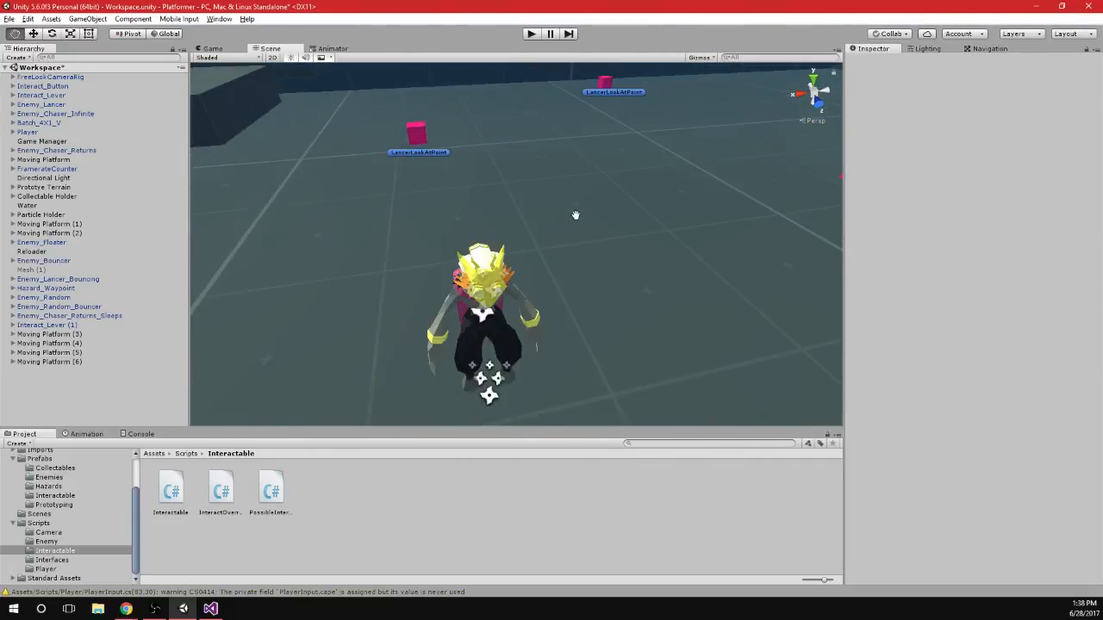
scroll(581, 215, down, 5)
alt+drag(583, 215, 660, 189)
scroll(603, 239, down, 3)
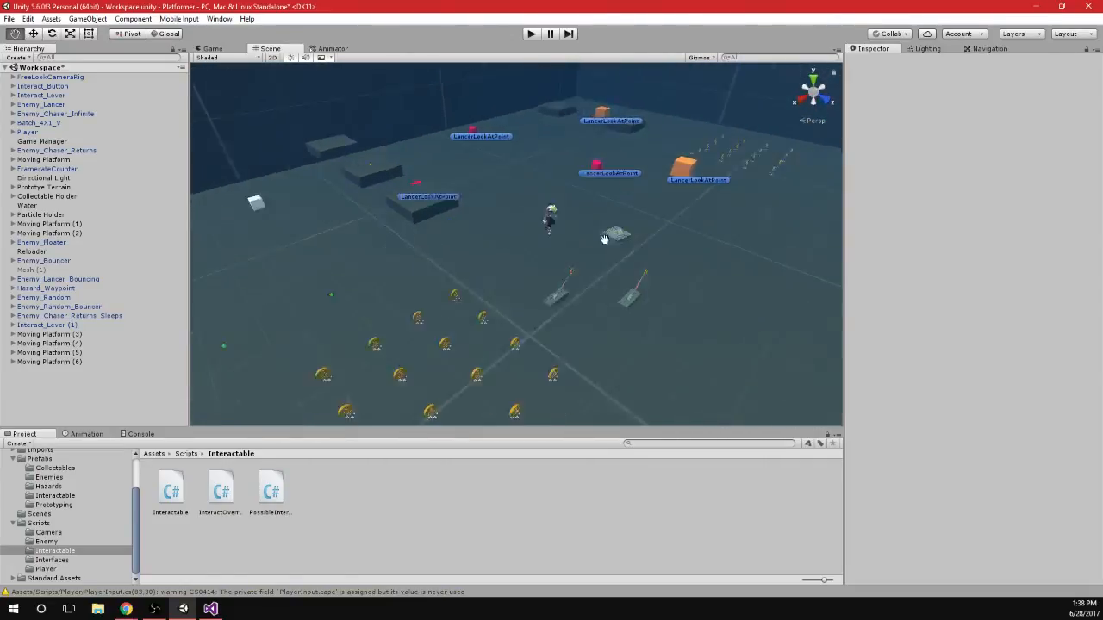
middle_drag(603, 238, 453, 197)
scroll(471, 209, up, 2)
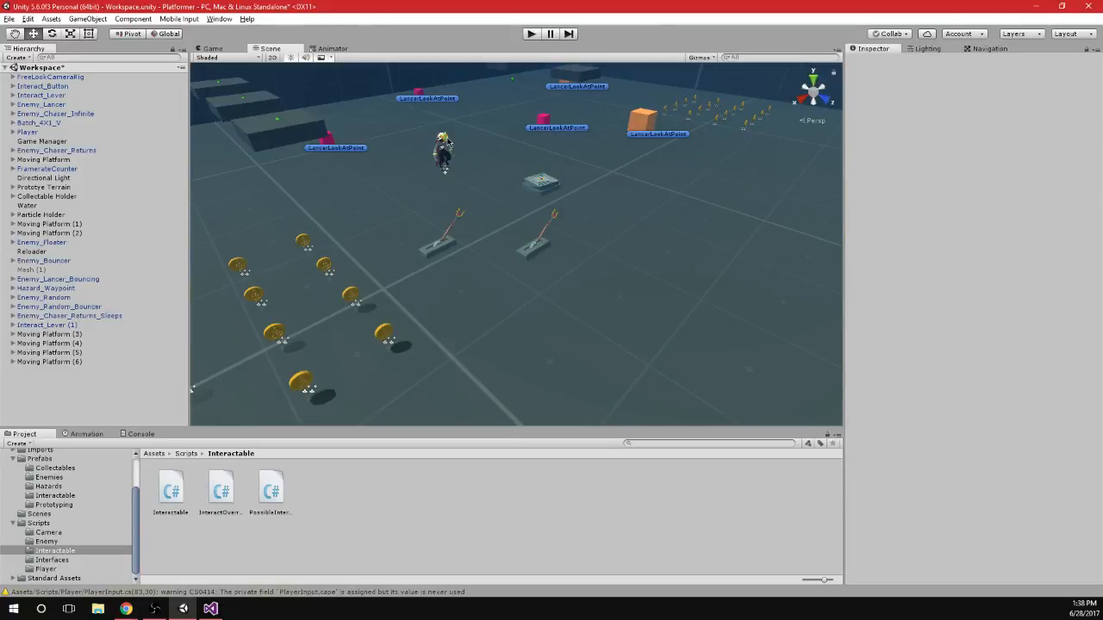
Select the Player object and frame it in the Scene view.
click(447, 139)
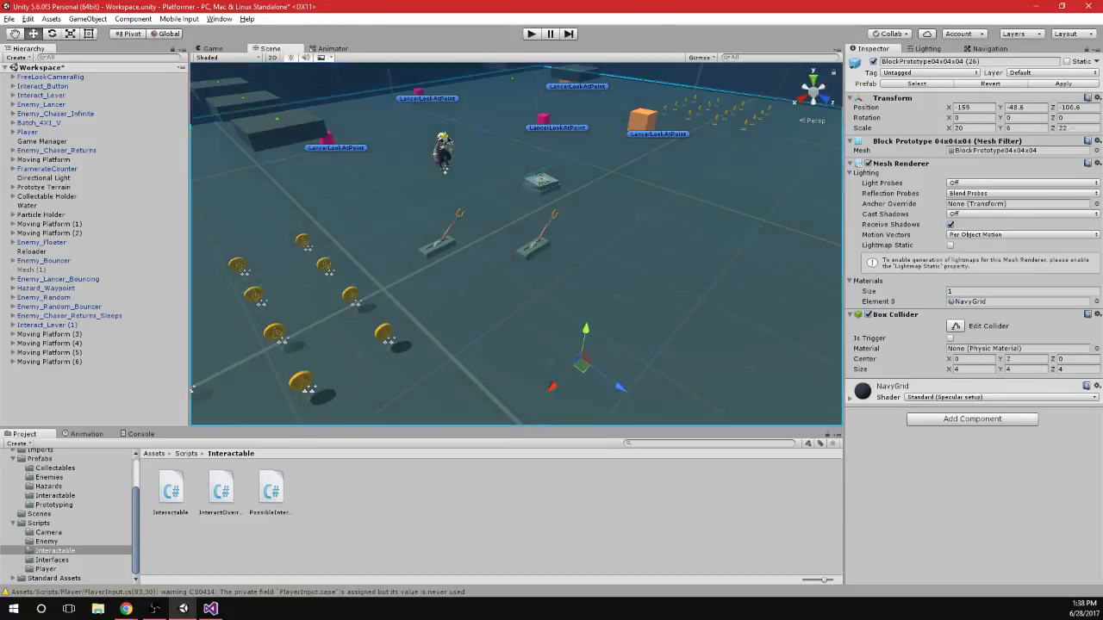
scroll(445, 136, down, 3)
middle_drag(445, 136, 611, 289)
scroll(612, 289, up, 5)
alt+drag(612, 289, 546, 178)
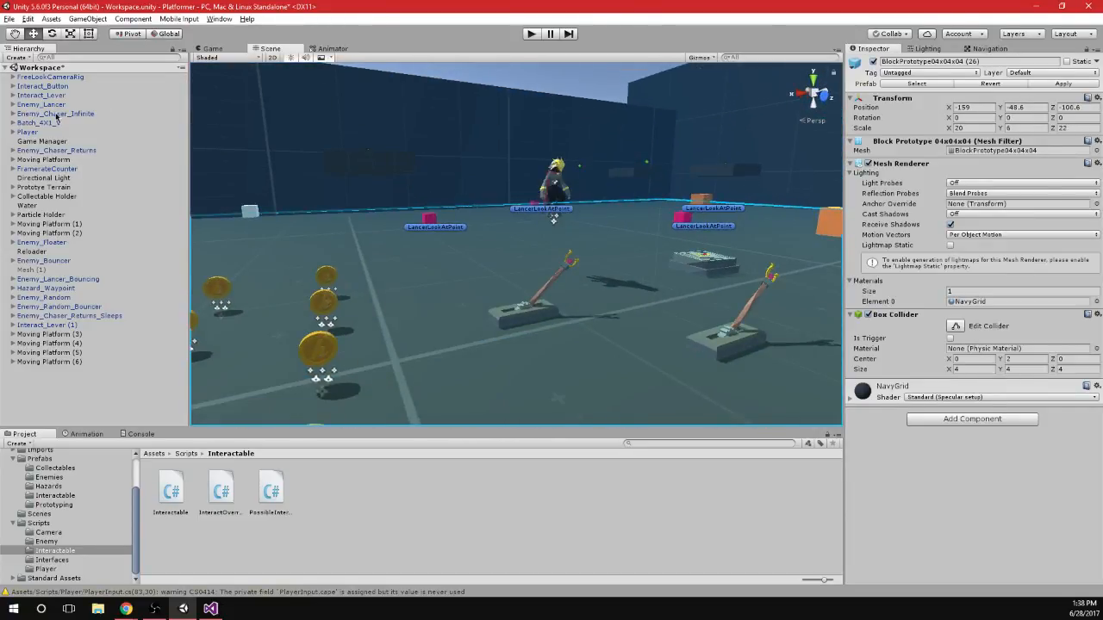
click(29, 131)
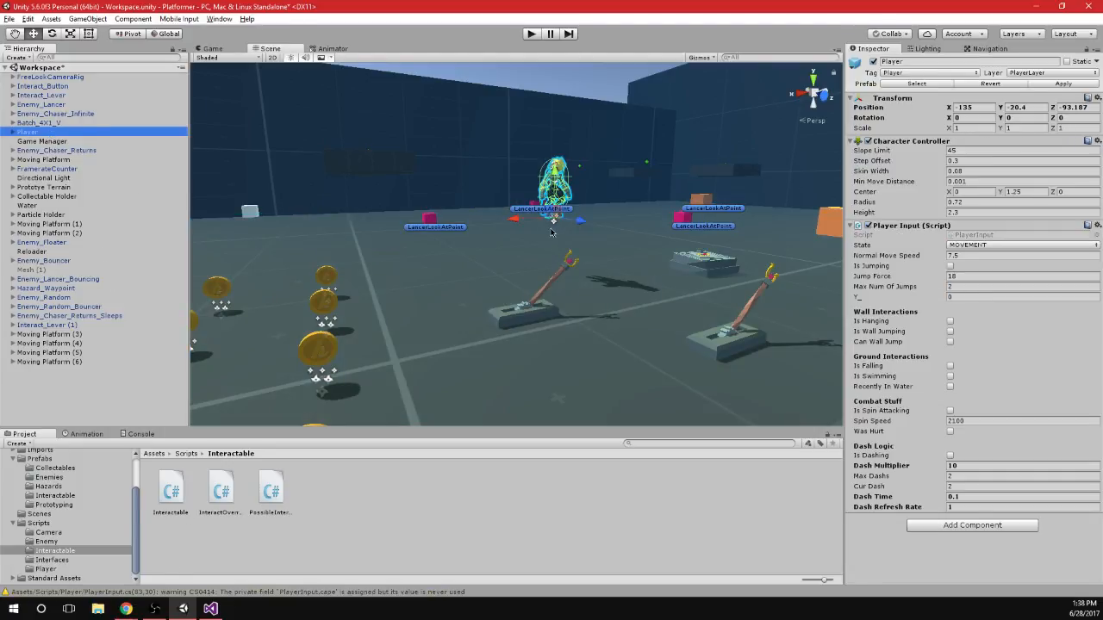
double_click(39, 132)
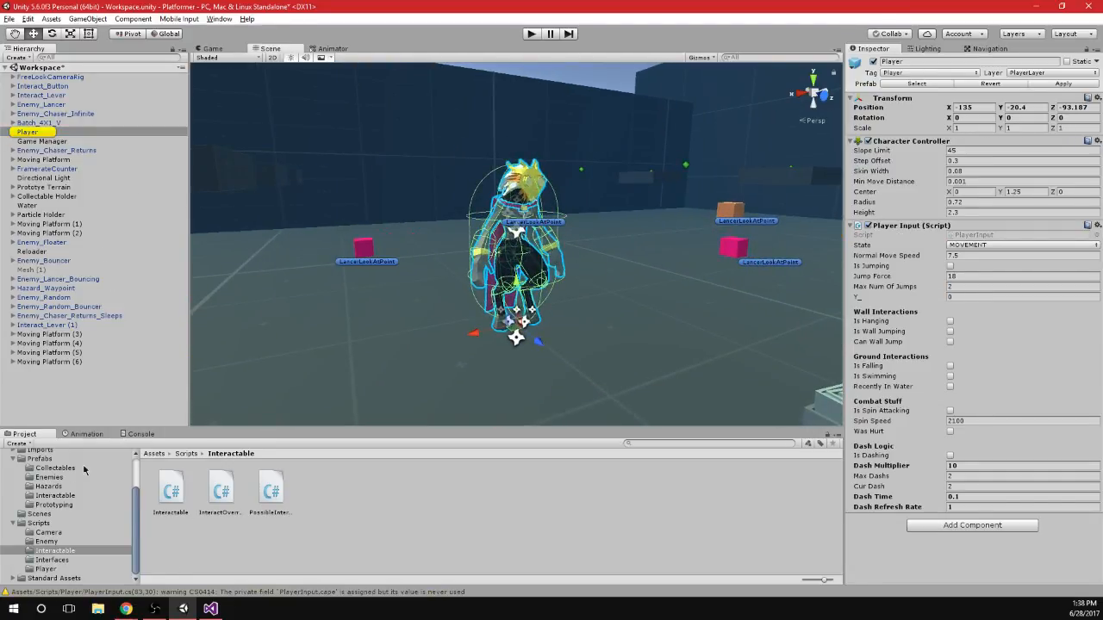
Show the contents of the Imports asset folder and collapse the Scripts folder in the project tree.
scroll(46, 517, up, 2)
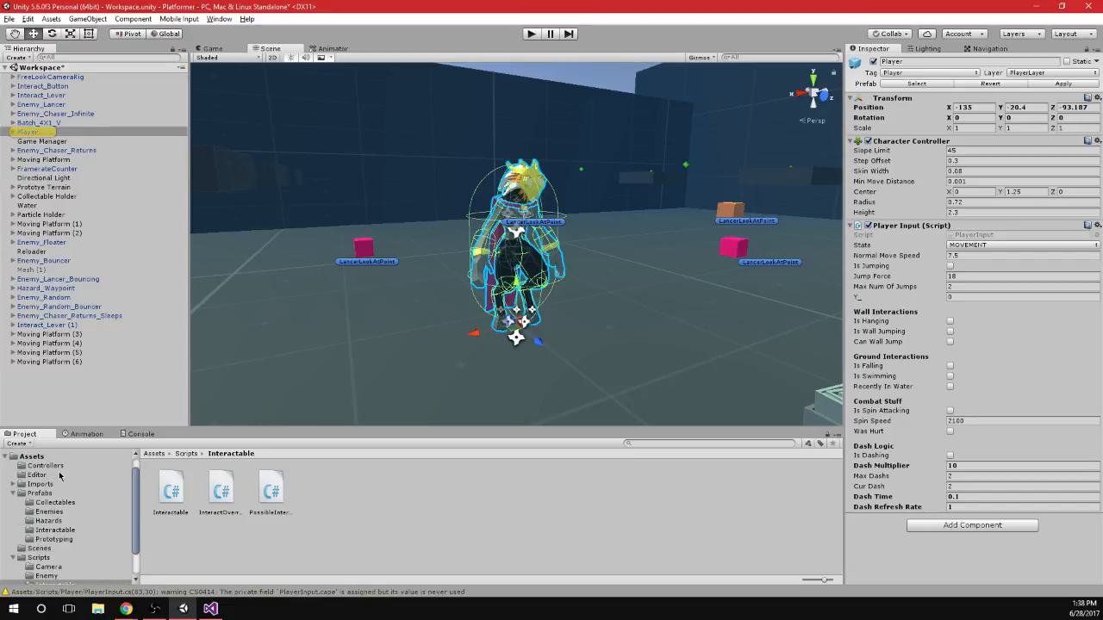
click(36, 484)
click(13, 496)
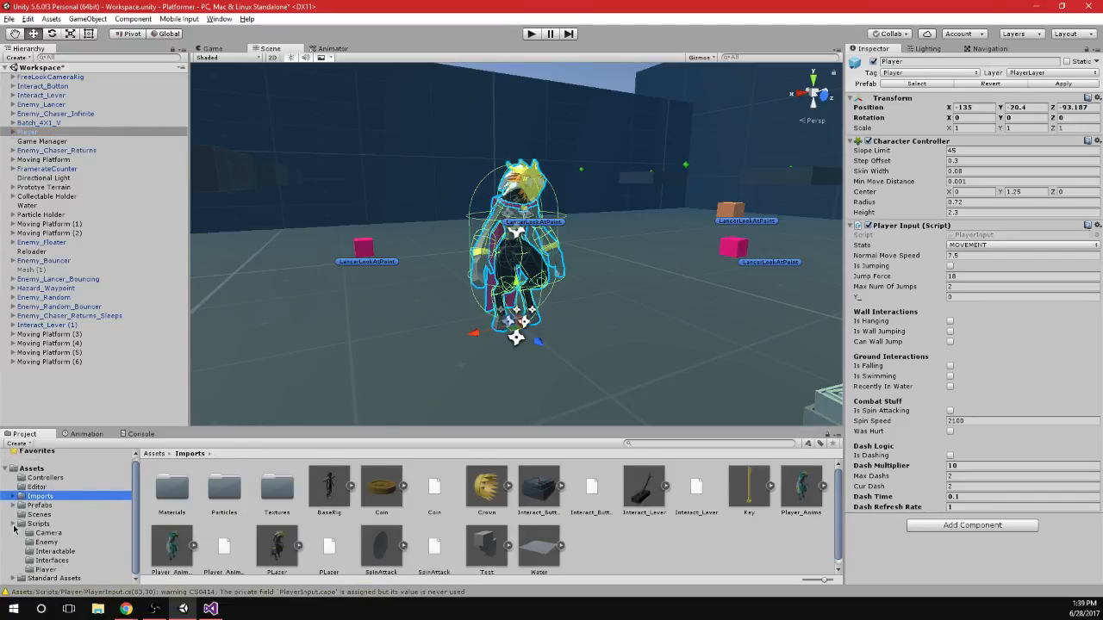
click(13, 525)
Delete the leftover Blender backup files for Coin, SpinAttack, Interact_Button, Interact_Lever, PLazer and Player_Anims from the Imports folder.
click(434, 487)
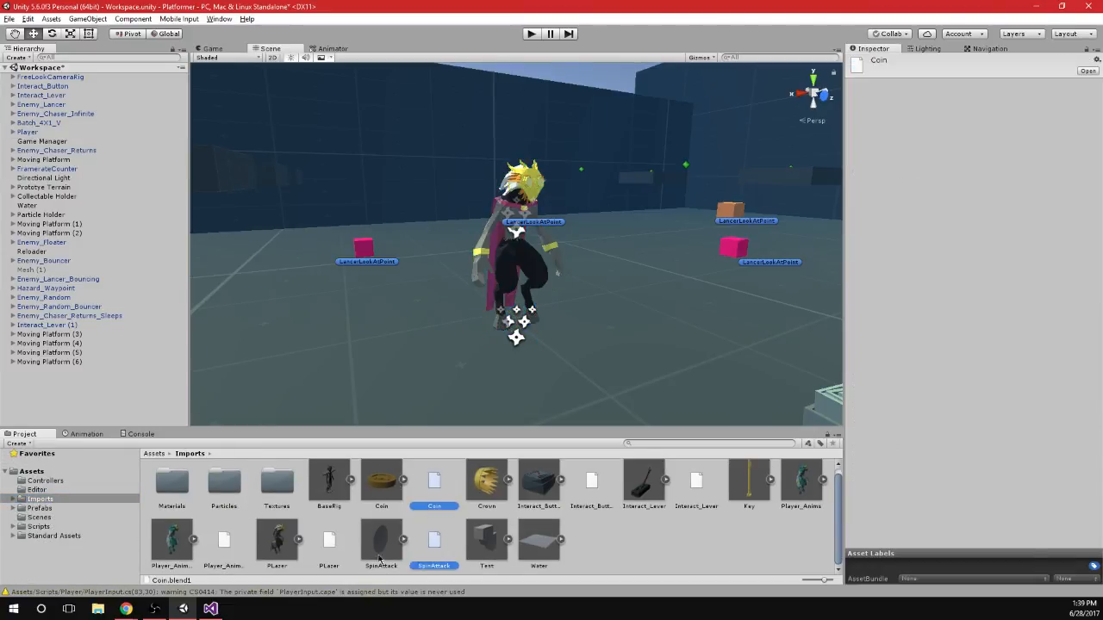
ctrl+click(343, 547)
click(435, 484)
ctrl+click(487, 483)
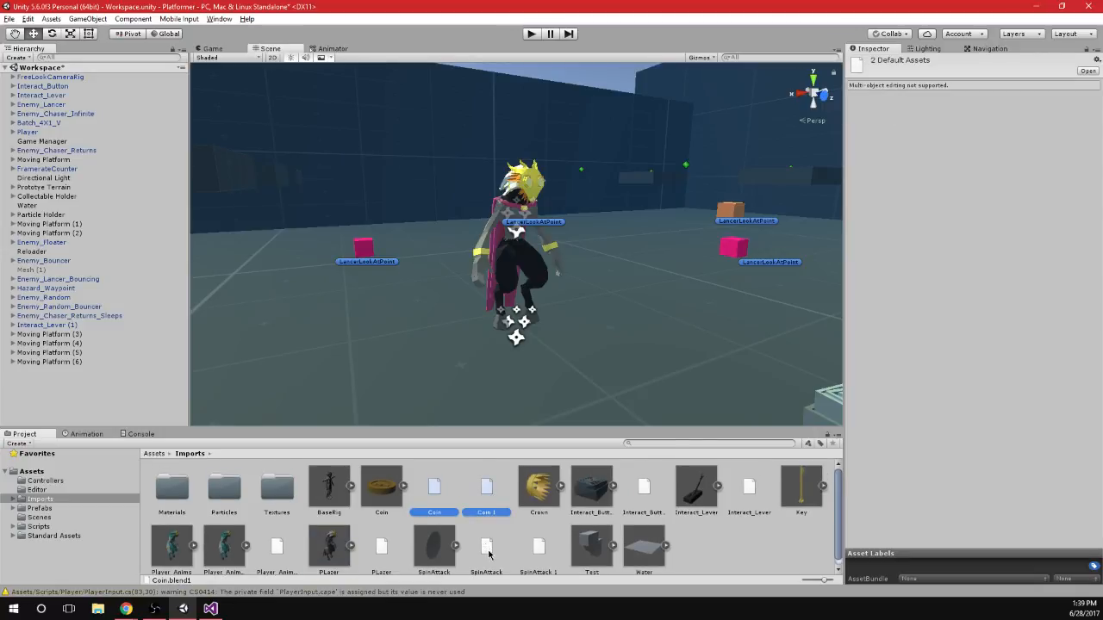
ctrl+click(487, 541)
ctrl+click(540, 543)
ctrl+click(643, 484)
ctrl+click(748, 487)
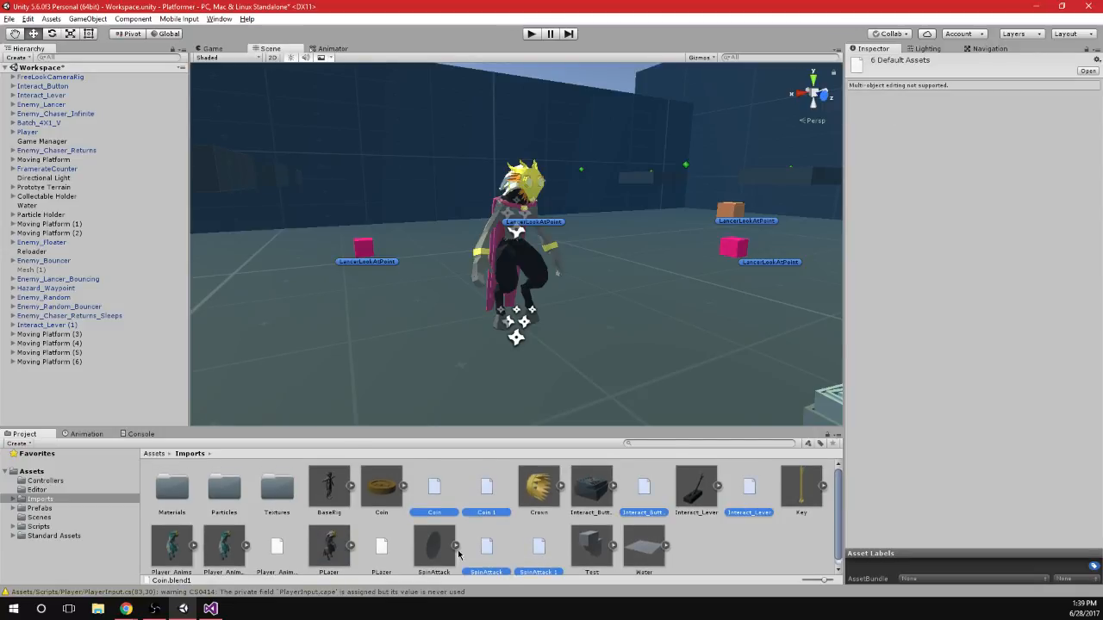
ctrl+click(372, 556)
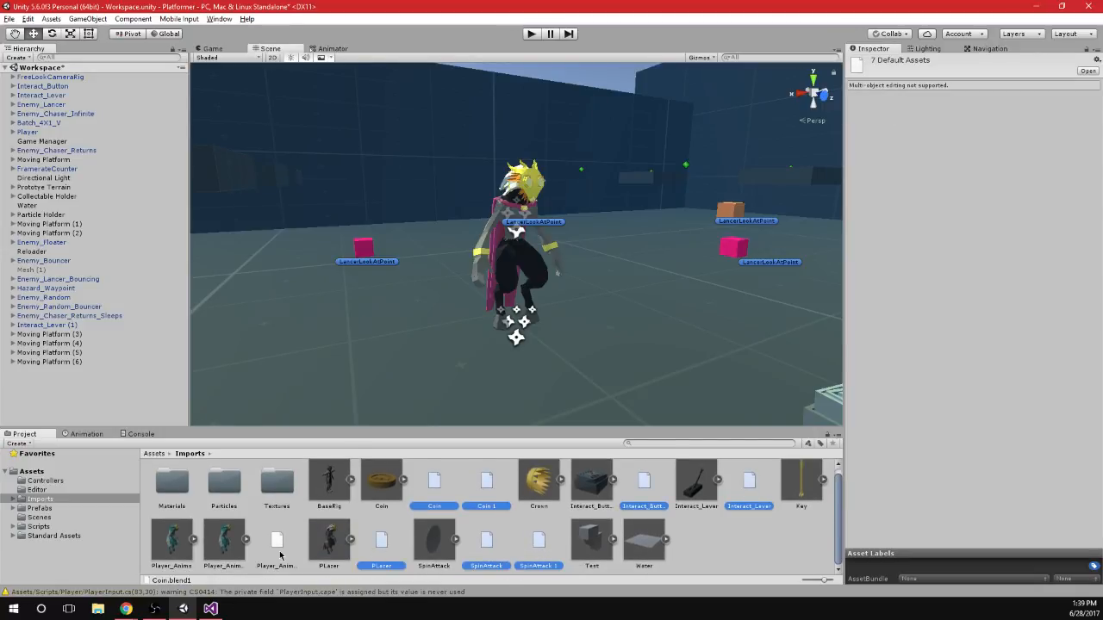
ctrl+click(278, 543)
key(Delete)
key(Return)
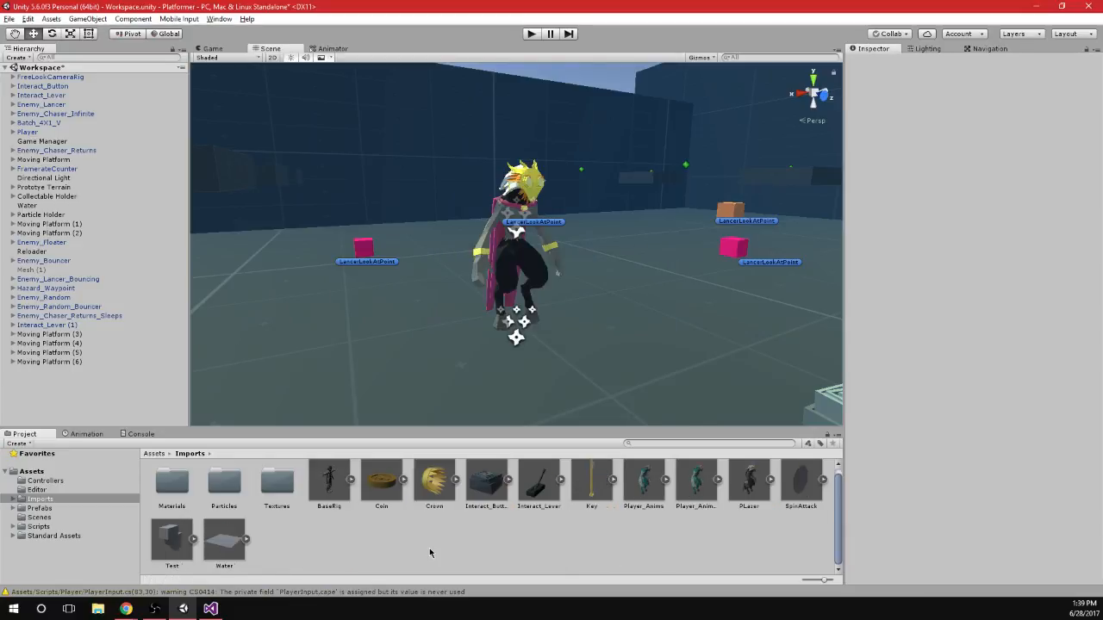
Open the Player_Anims_02 asset in Blender and inspect the animated character from several angles.
click(650, 495)
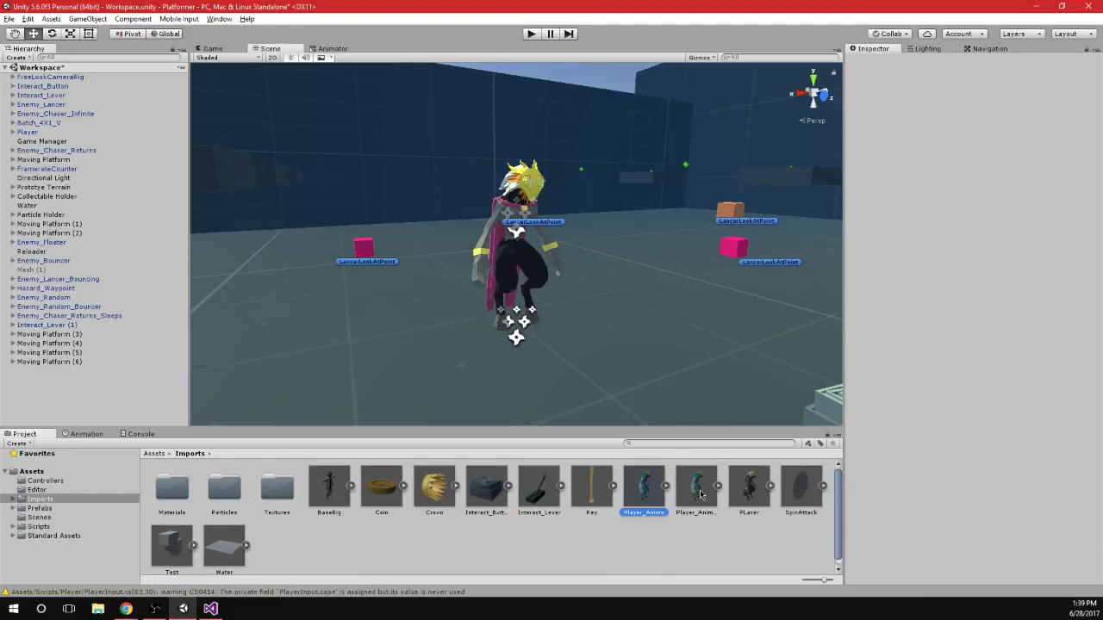
click(700, 494)
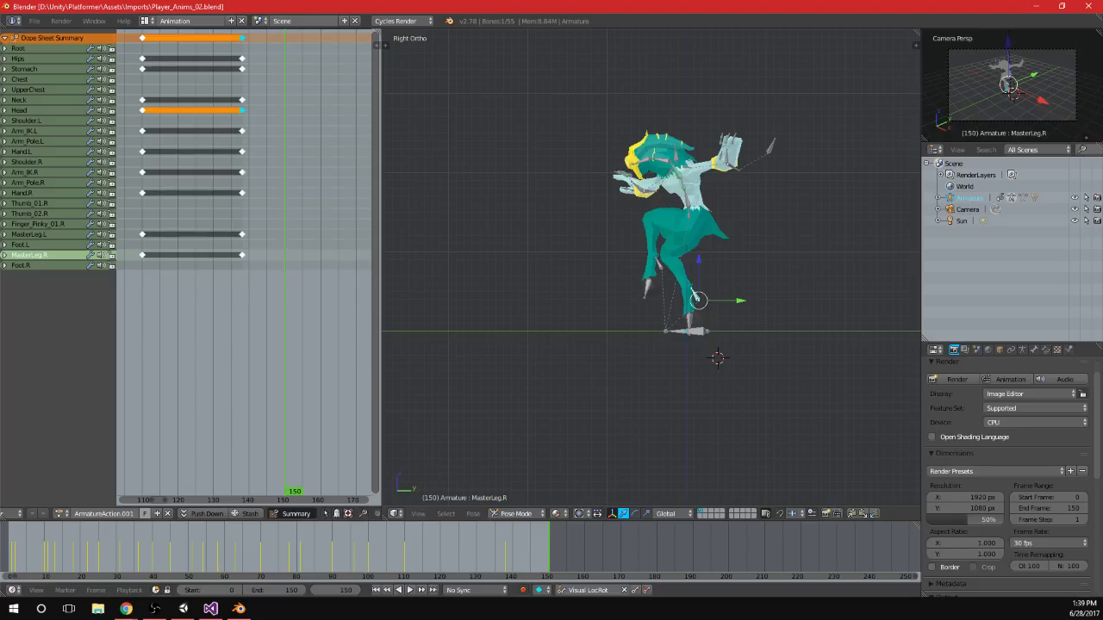
middle_drag(734, 184, 626, 226)
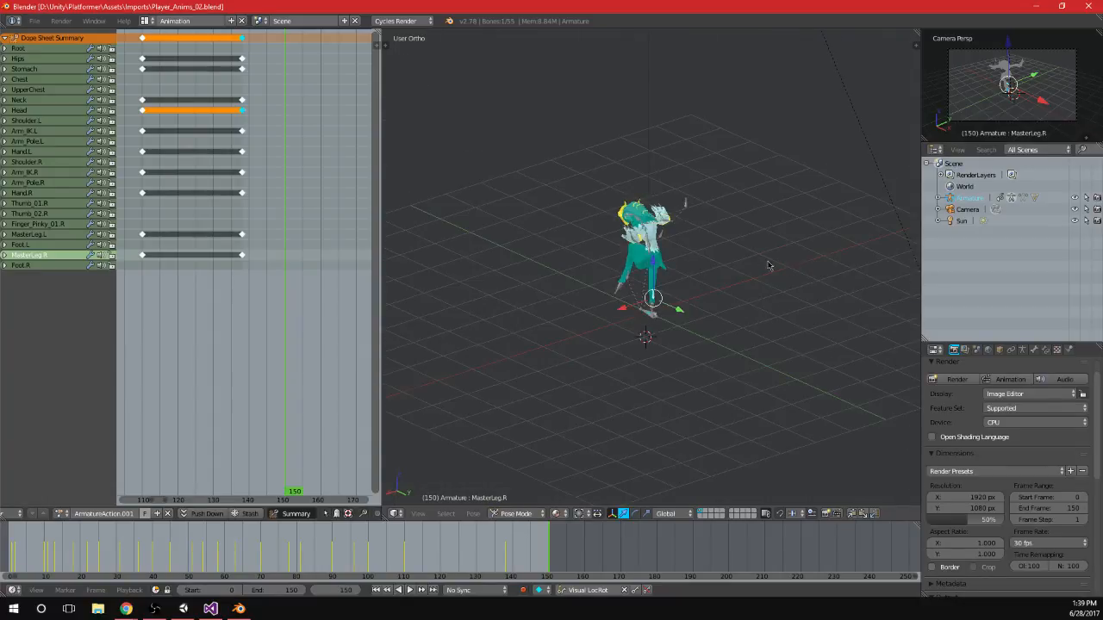
middle_drag(769, 265, 543, 261)
scroll(543, 261, up, 4)
scroll(301, 177, down, 8)
Duplicate an earlier full-pose keyframe column in the Dope Sheet and place the copy at about frame 145.
click(236, 186)
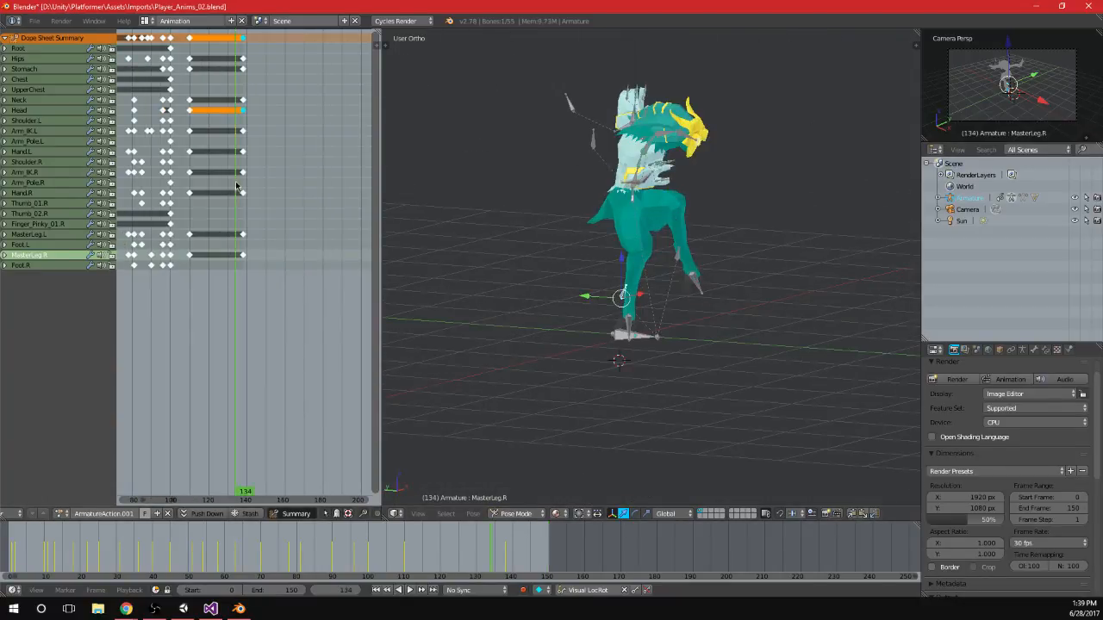
drag(236, 187, 278, 207)
scroll(269, 208, up, 5)
right_click(136, 40)
key(shift+d)
click(265, 53)
scroll(288, 130, up, 7)
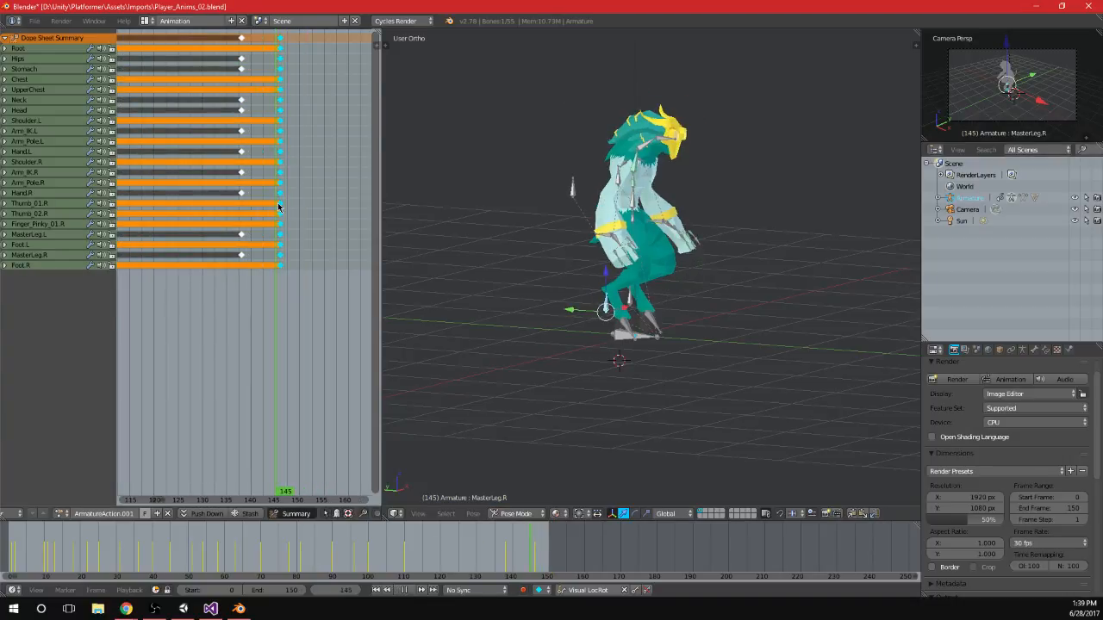
scroll(278, 207, up, 4)
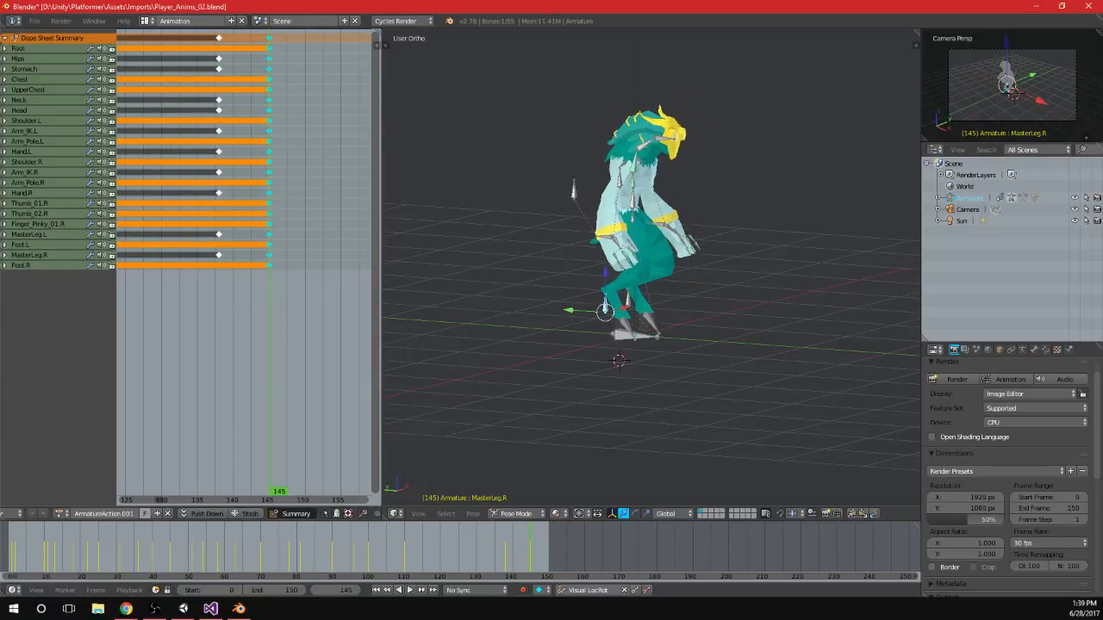
Switch to Chrome and search Google Images for "person dashing".
key(alt+Tab)
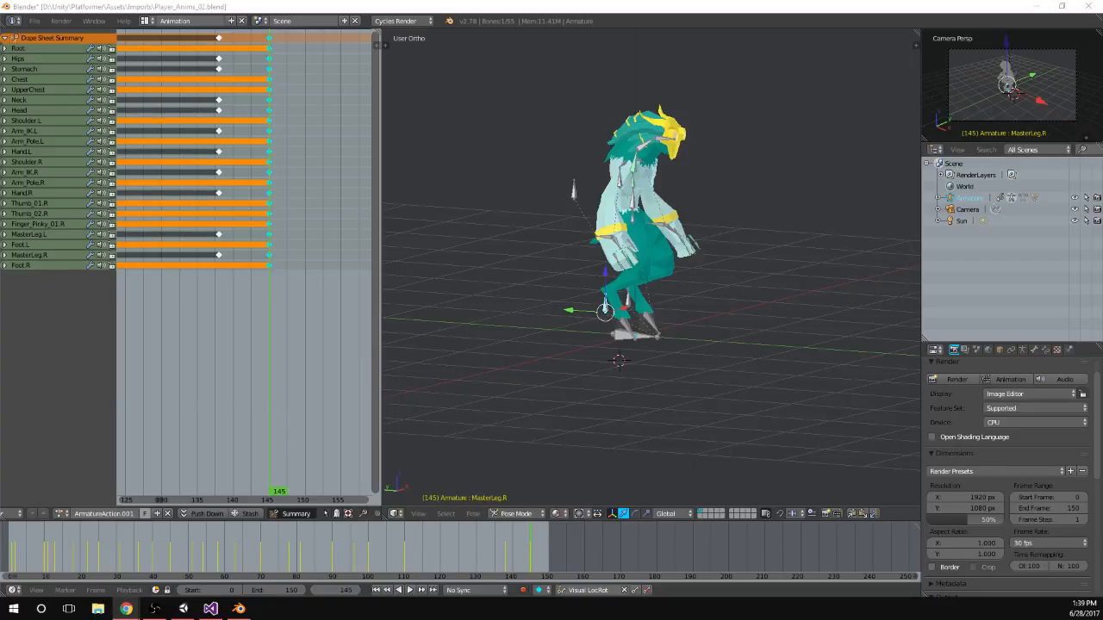
key(alt+Tab)
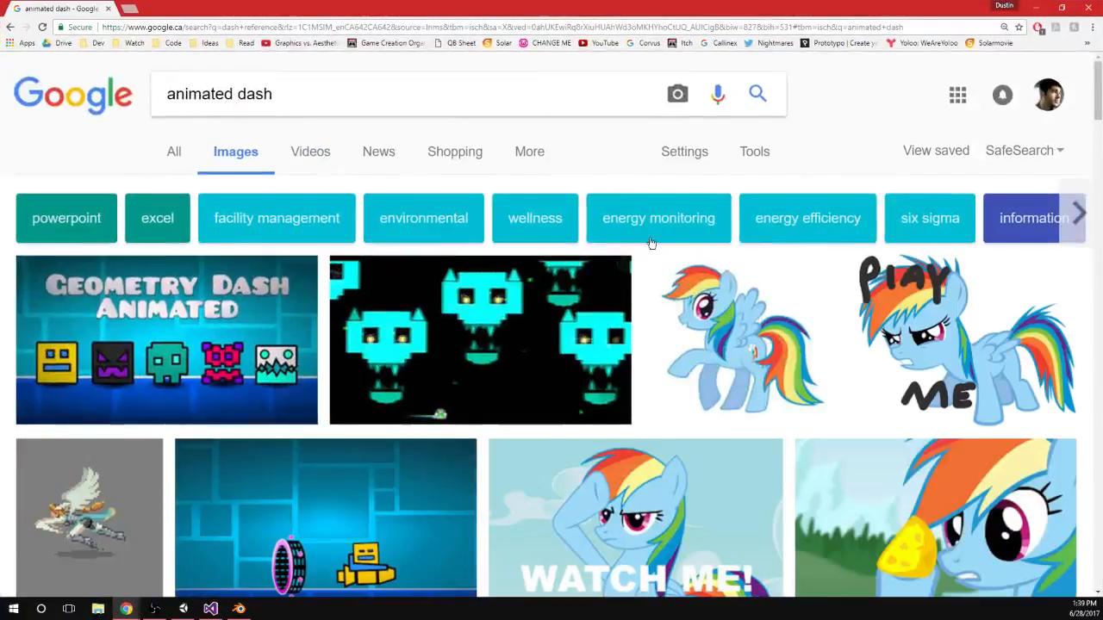
triple_click(321, 93)
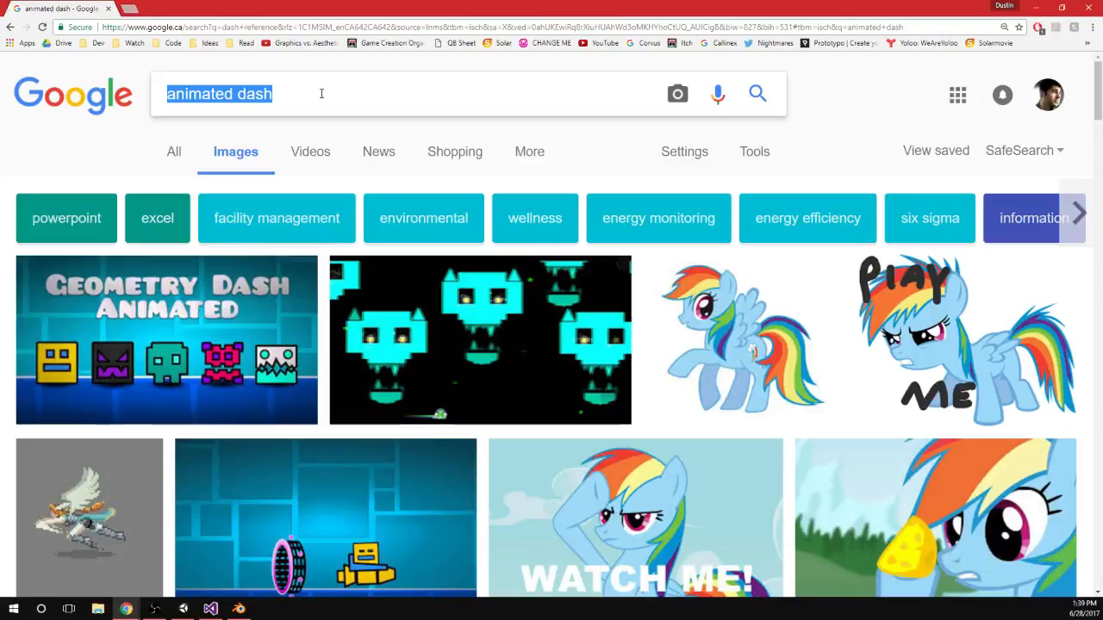
text(pi)
key(BackSpace)
text(erson d)
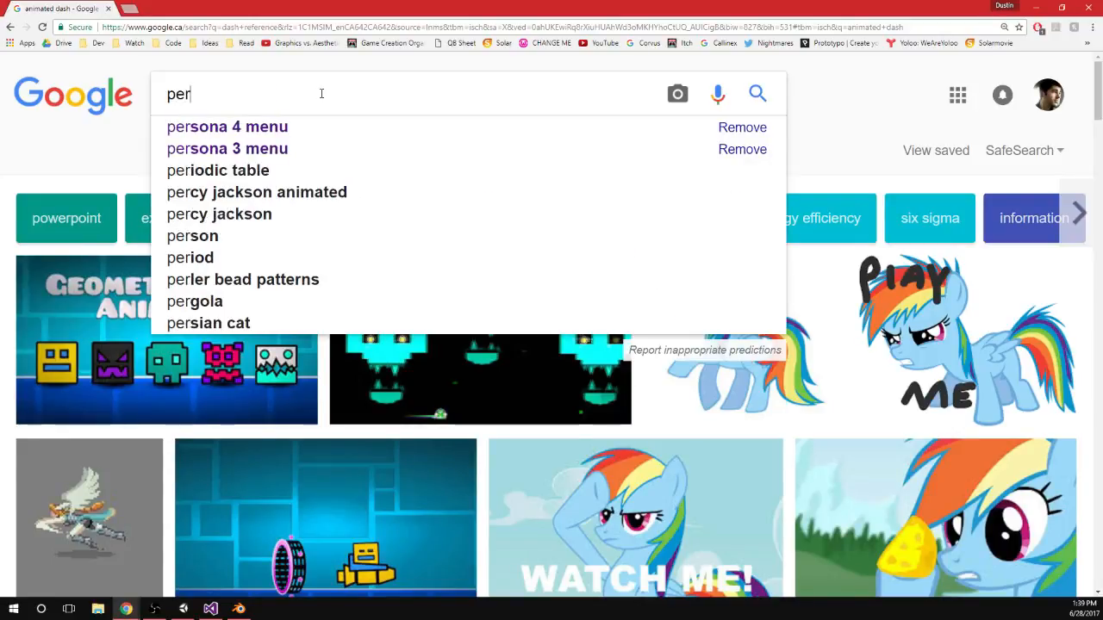
text(ashing)
key(Return)
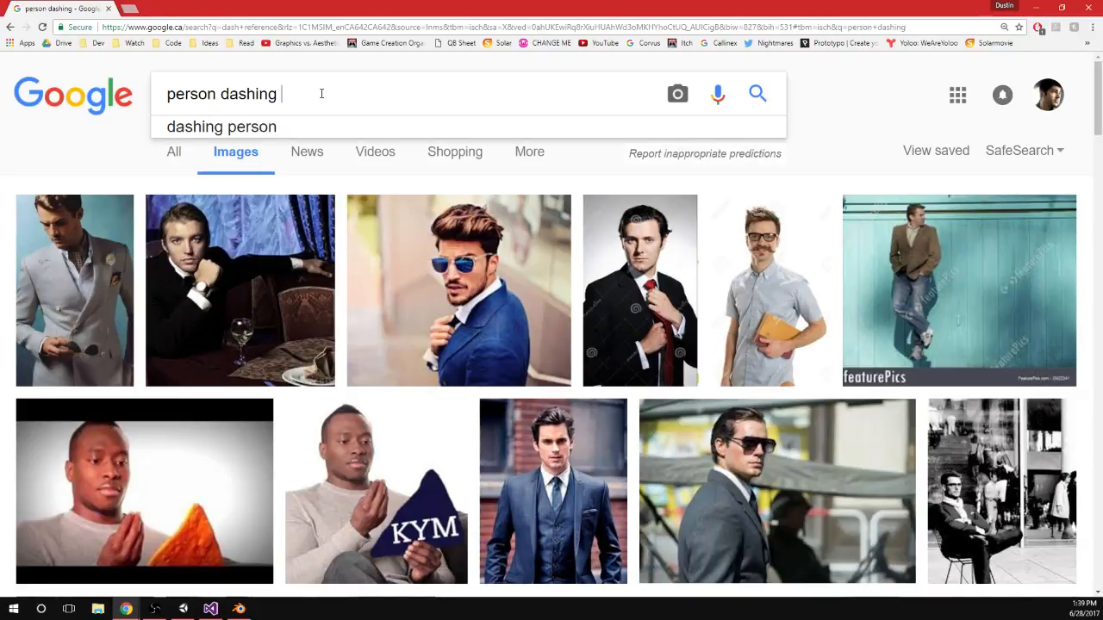
Replace the image search query with "run fast animation" and run the search.
key(BackSpace)
key(BackSpace)
key(BackSpace)
key(BackSpace)
key(BackSpace)
key(BackSpace)
key(BackSpace)
key(BackSpace)
key(BackSpace)
key(BackSpace)
key(BackSpace)
key(BackSpace)
key(BackSpace)
key(BackSpace)
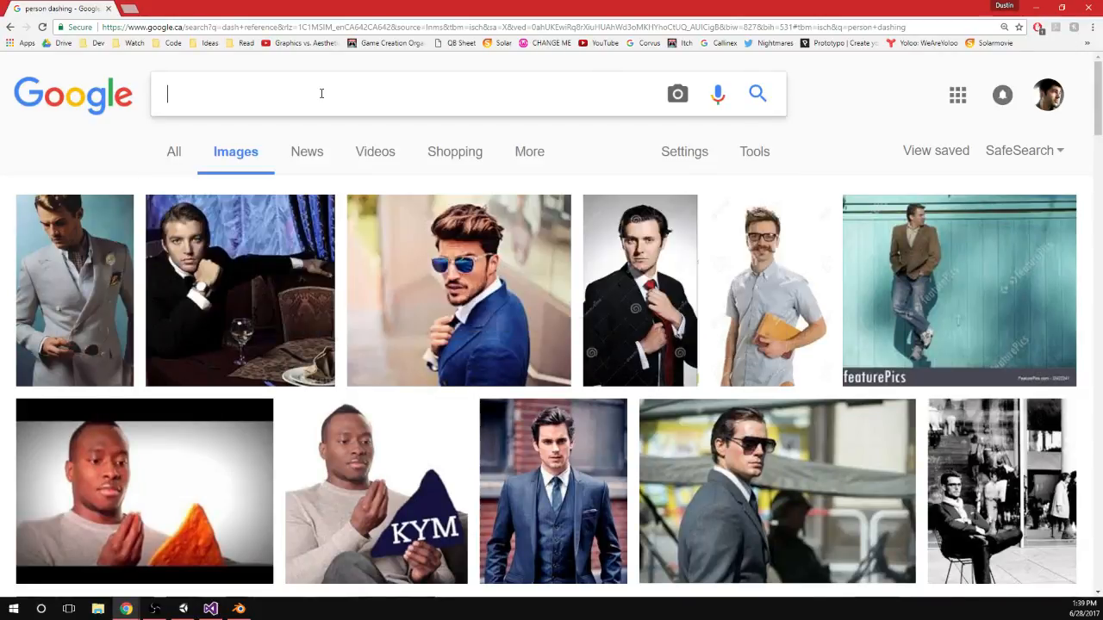
text(run fast animation)
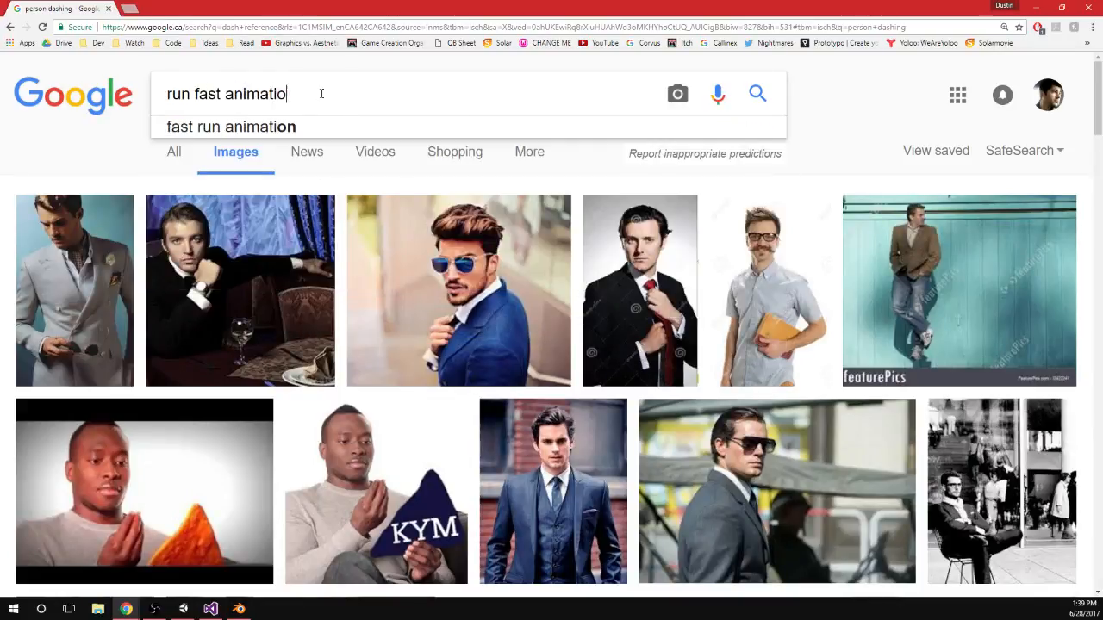
key(Return)
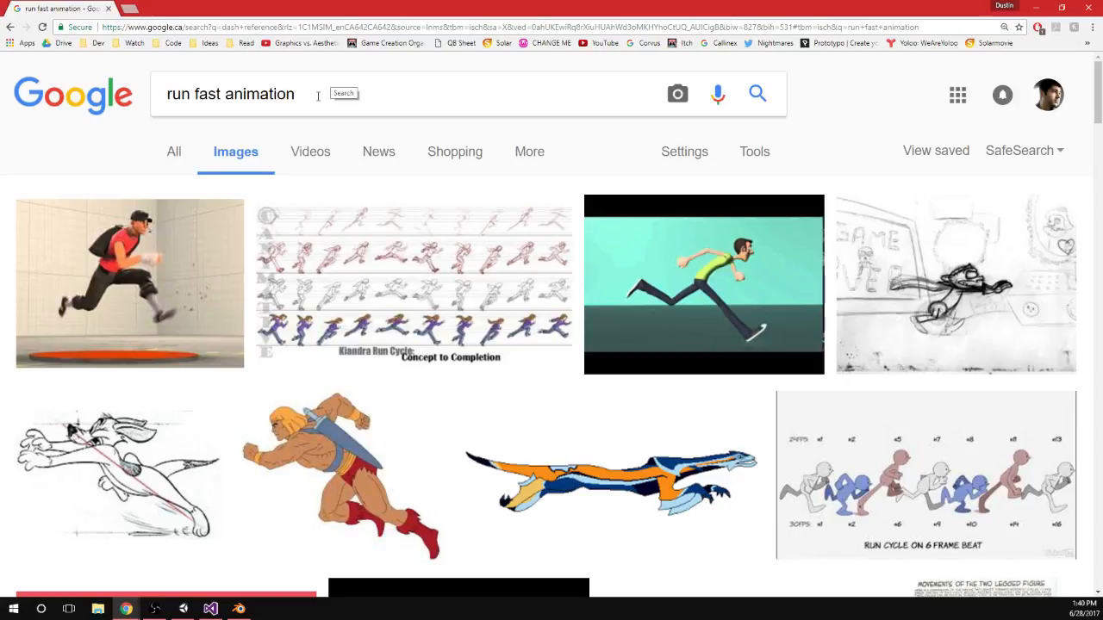
Examine the image results for fast-run and run-cycle poses usable as dash animation reference.
scroll(306, 155, down, 1)
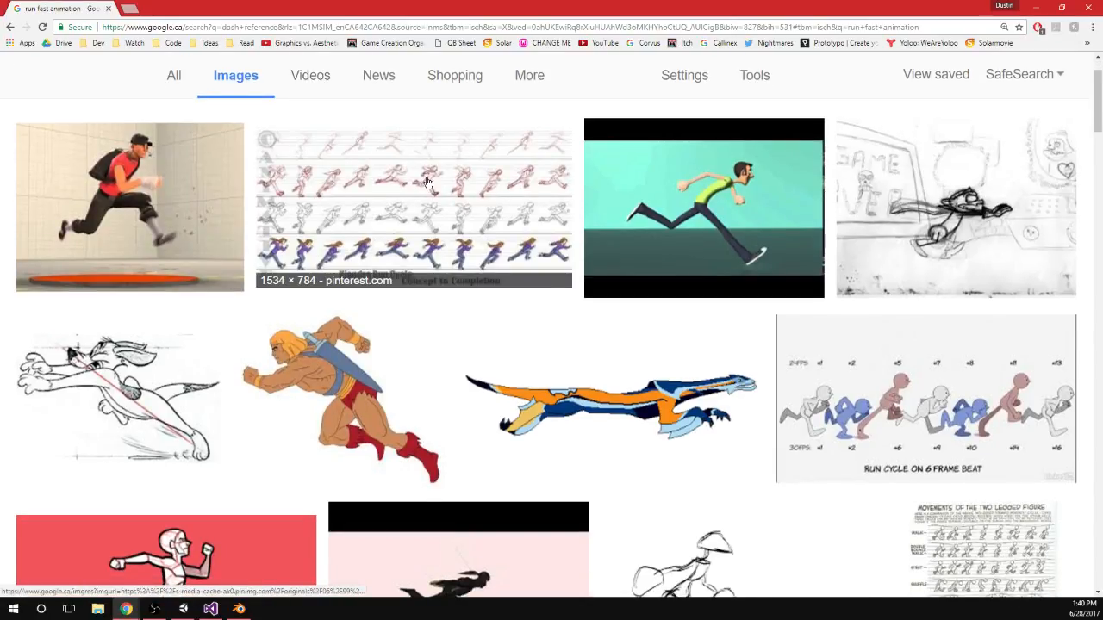
scroll(546, 180, down, 3)
scroll(512, 174, down, 3)
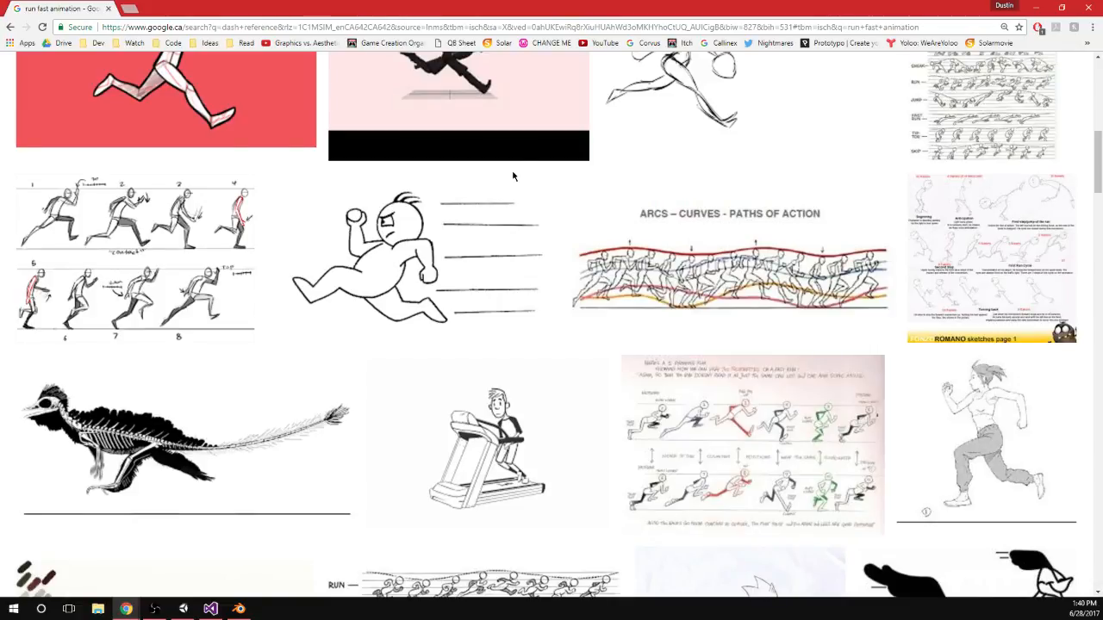
scroll(526, 178, down, 4)
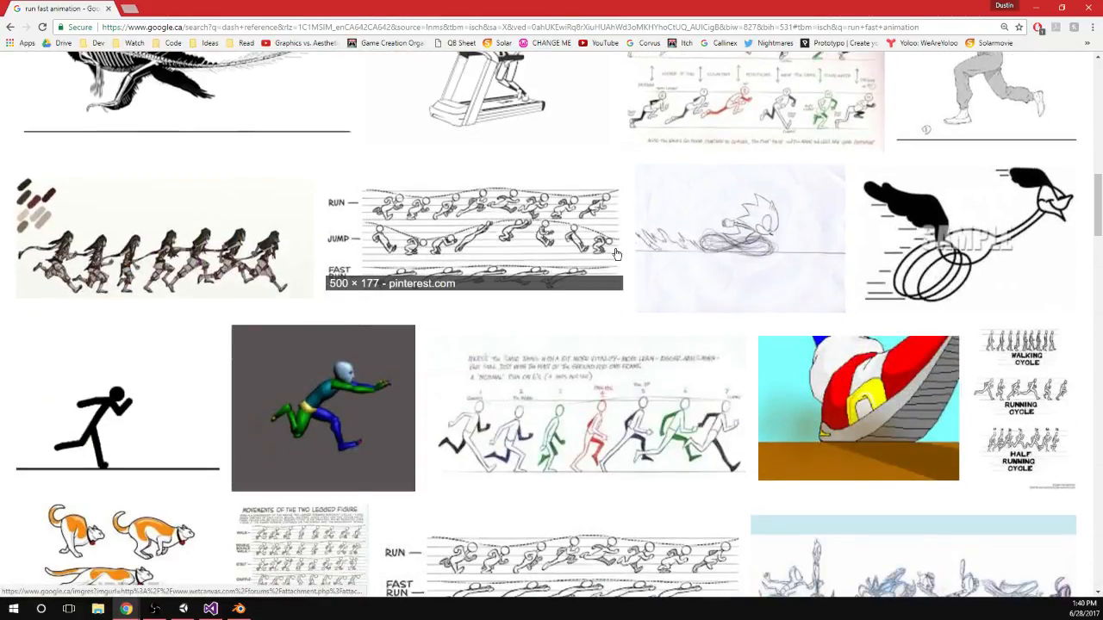
scroll(616, 254, down, 2)
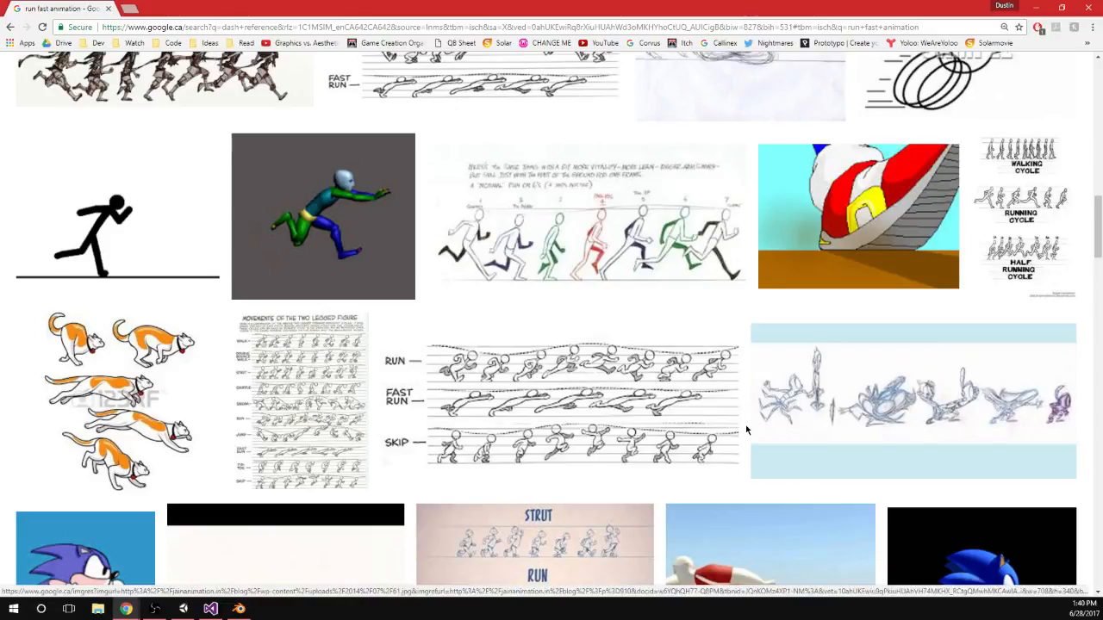
scroll(750, 426, down, 1)
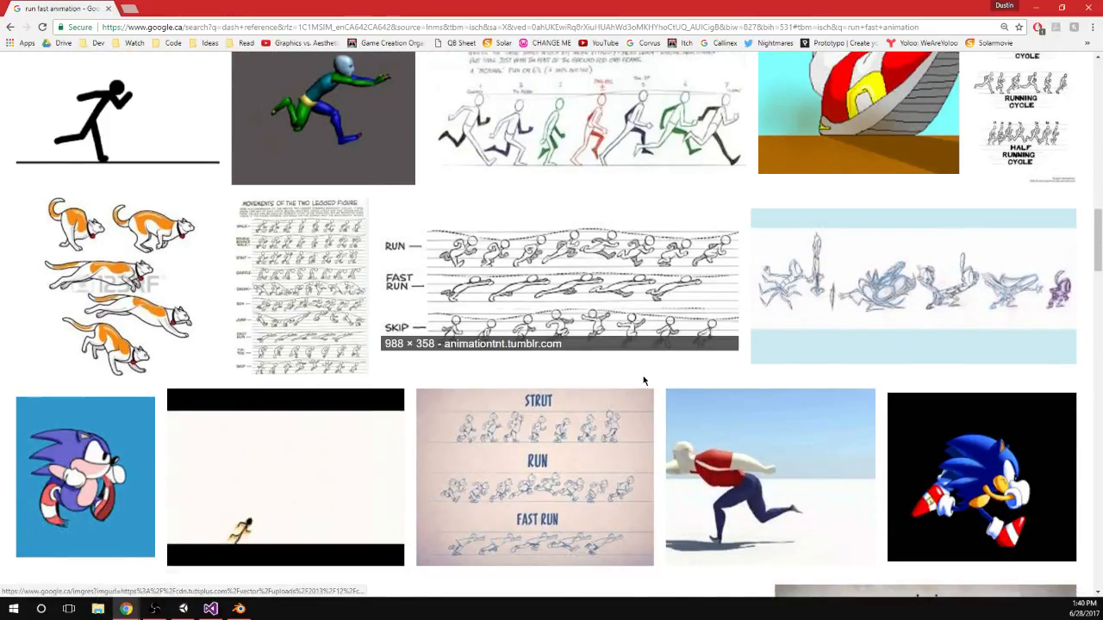
scroll(573, 353, down, 5)
scroll(520, 328, up, 15)
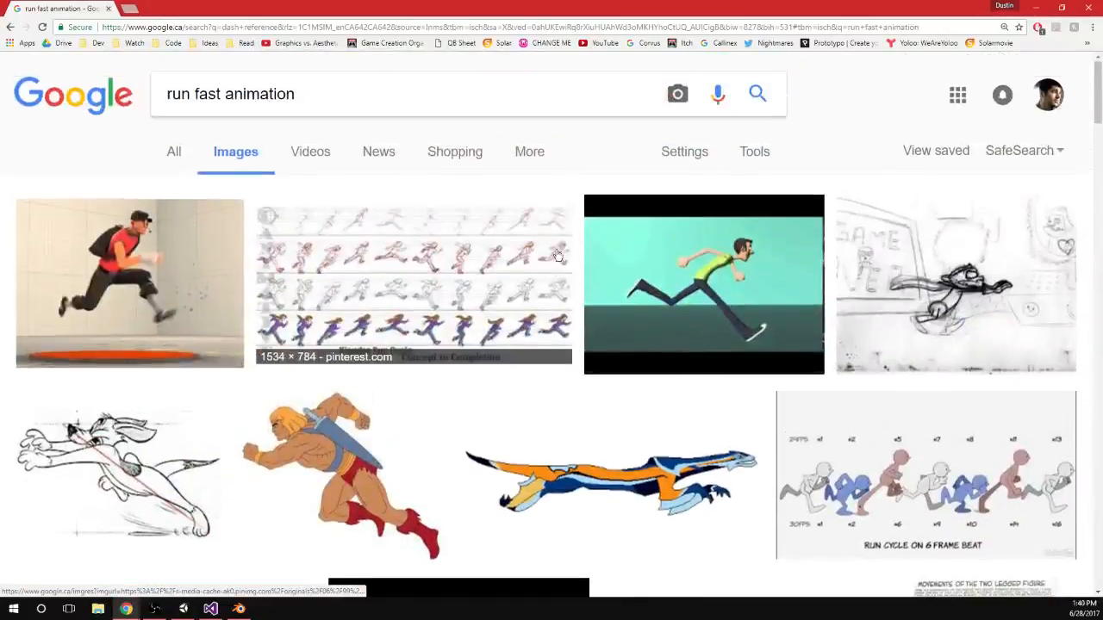
Replace the image search query with "hyper light drifter dash" and run the search.
triple_click(336, 100)
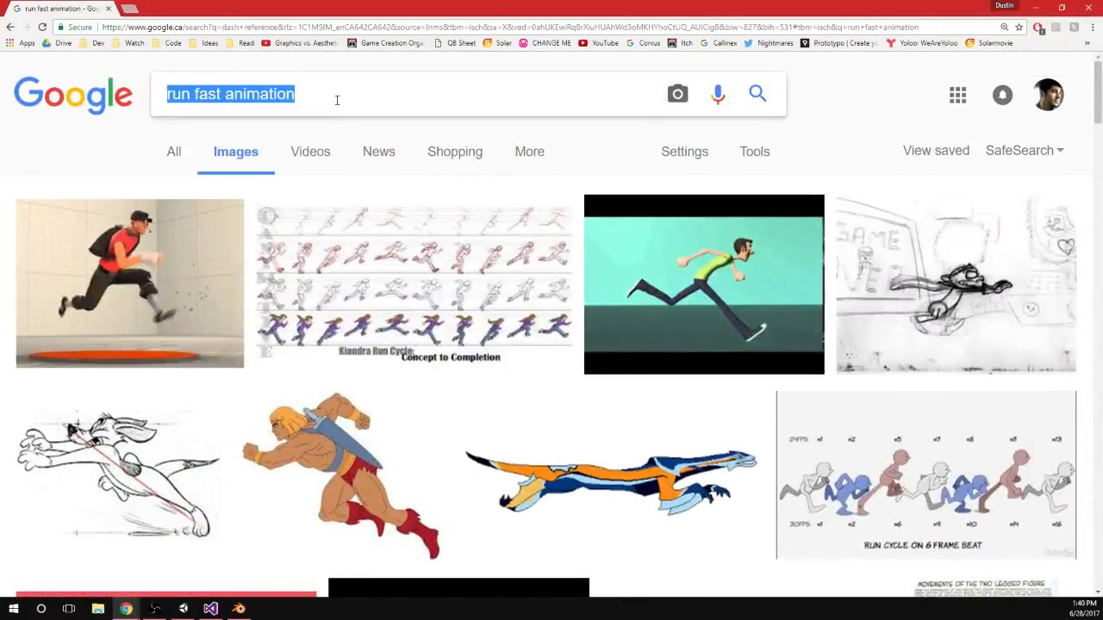
text(hyper light drifter dash)
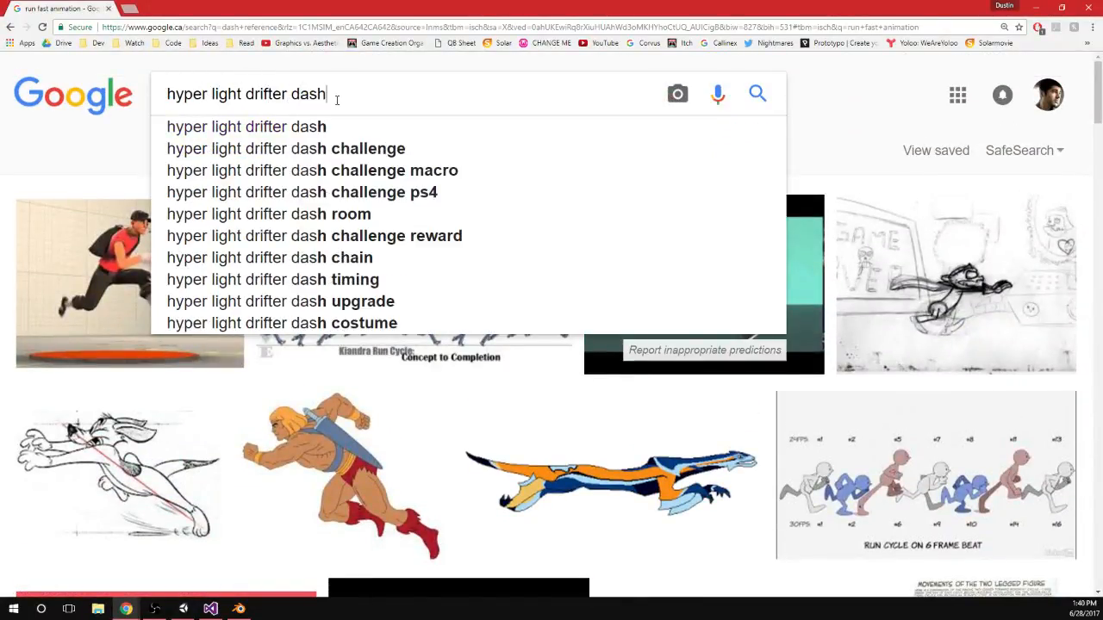
key(Return)
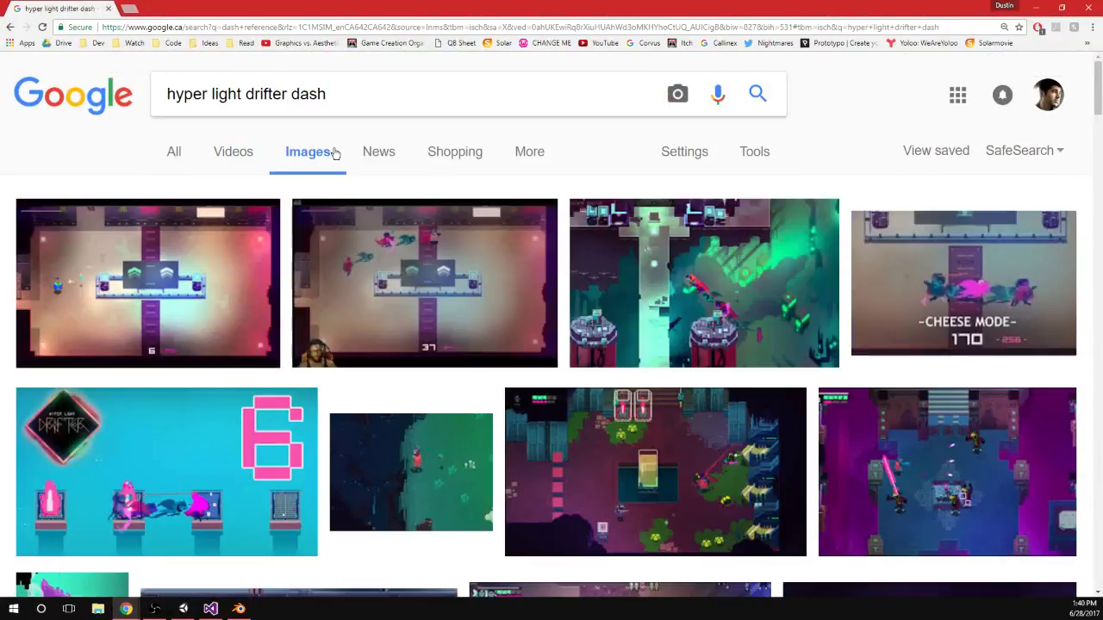
Preview several Hyper Light Drifter dash images and examine the further results for dash pose references.
click(147, 276)
click(459, 104)
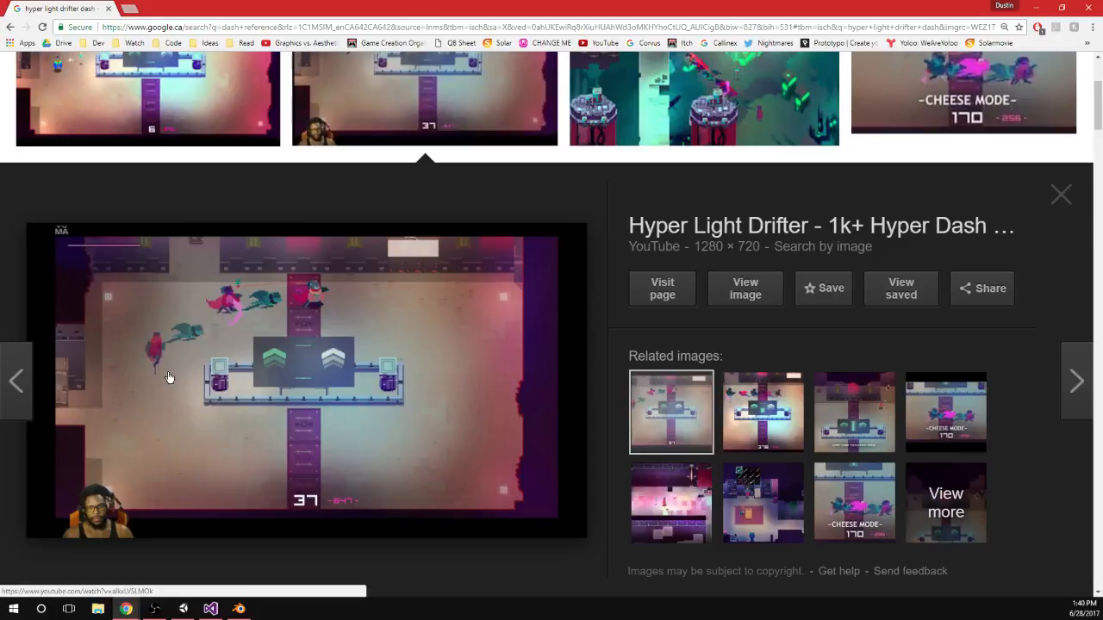
click(737, 114)
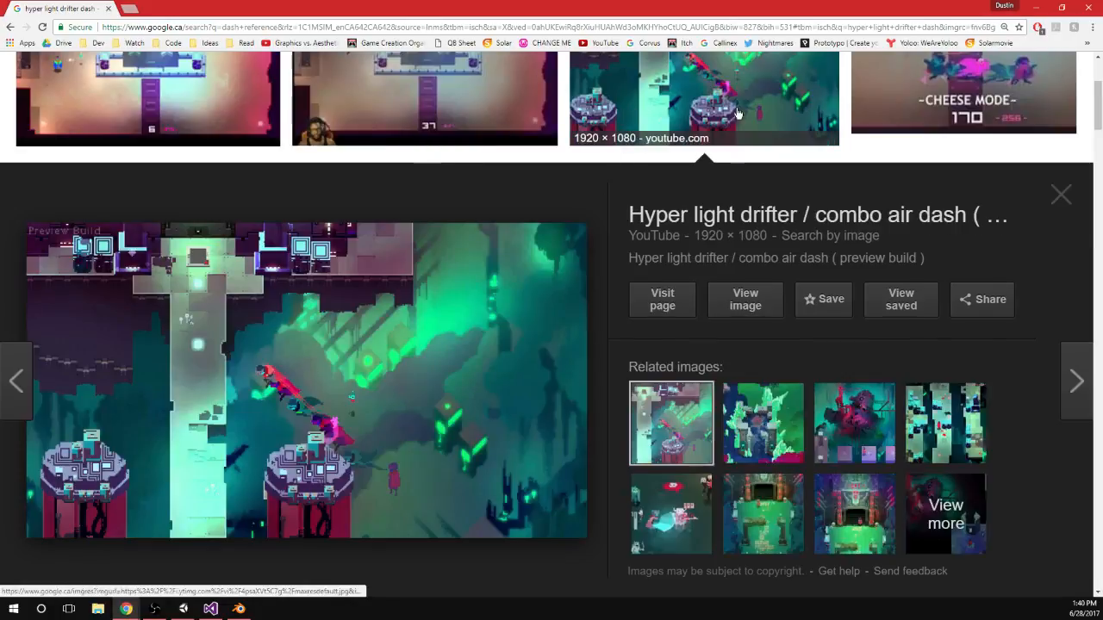
click(931, 83)
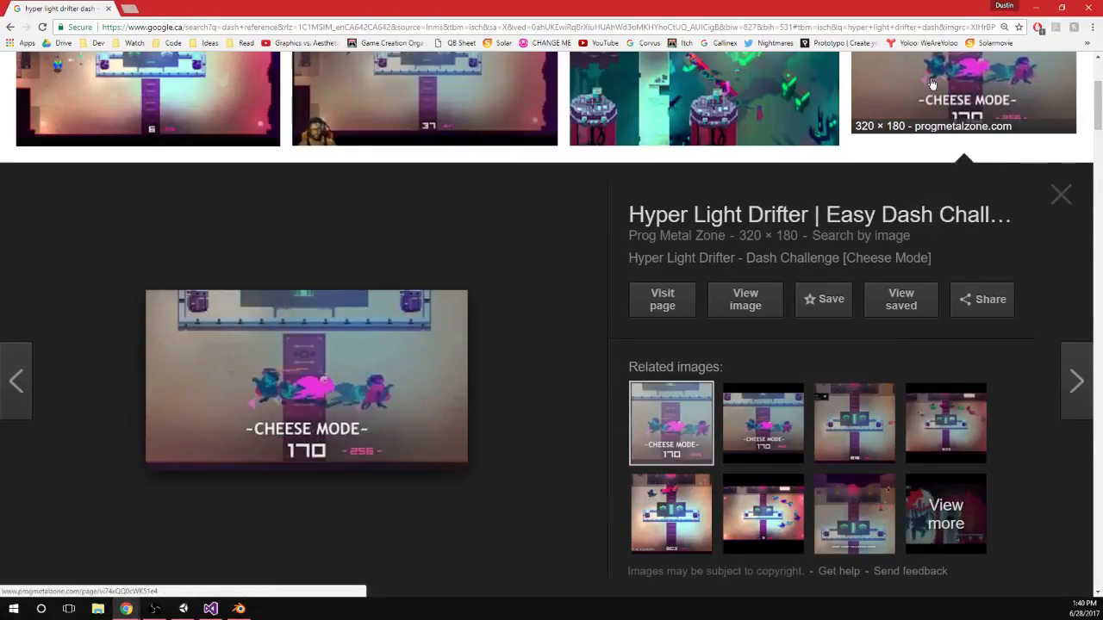
click(931, 83)
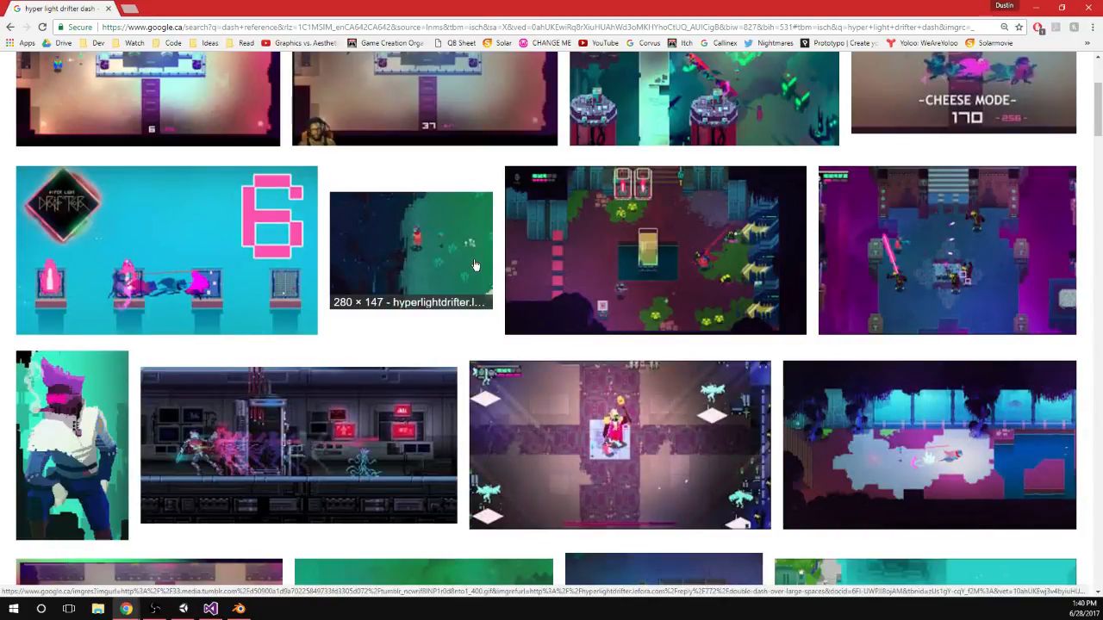
scroll(689, 285, down, 4)
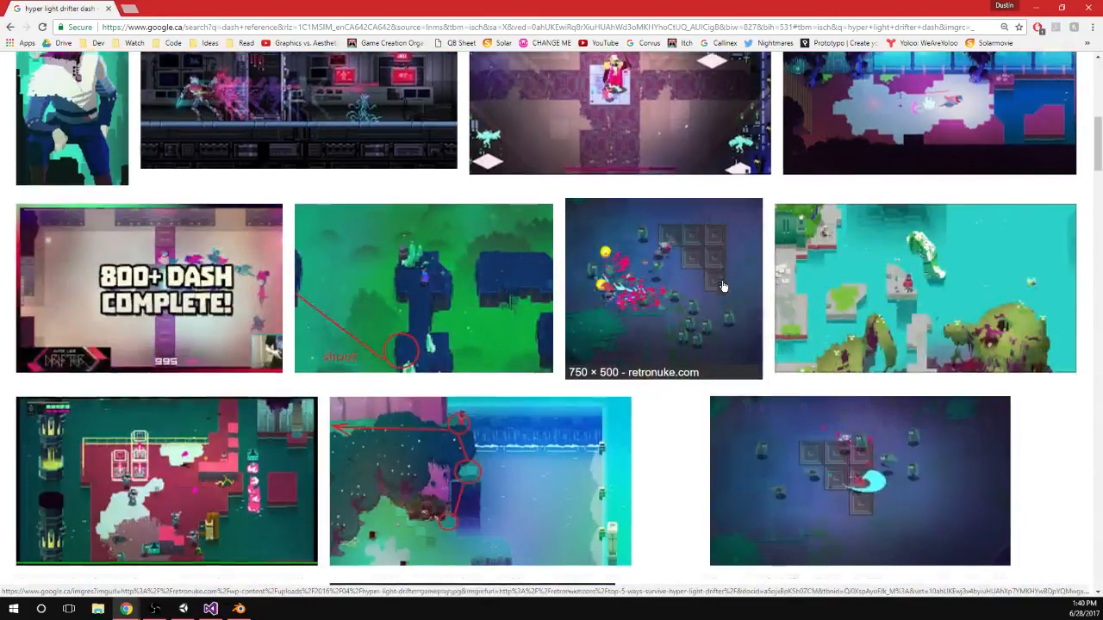
scroll(724, 287, down, 6)
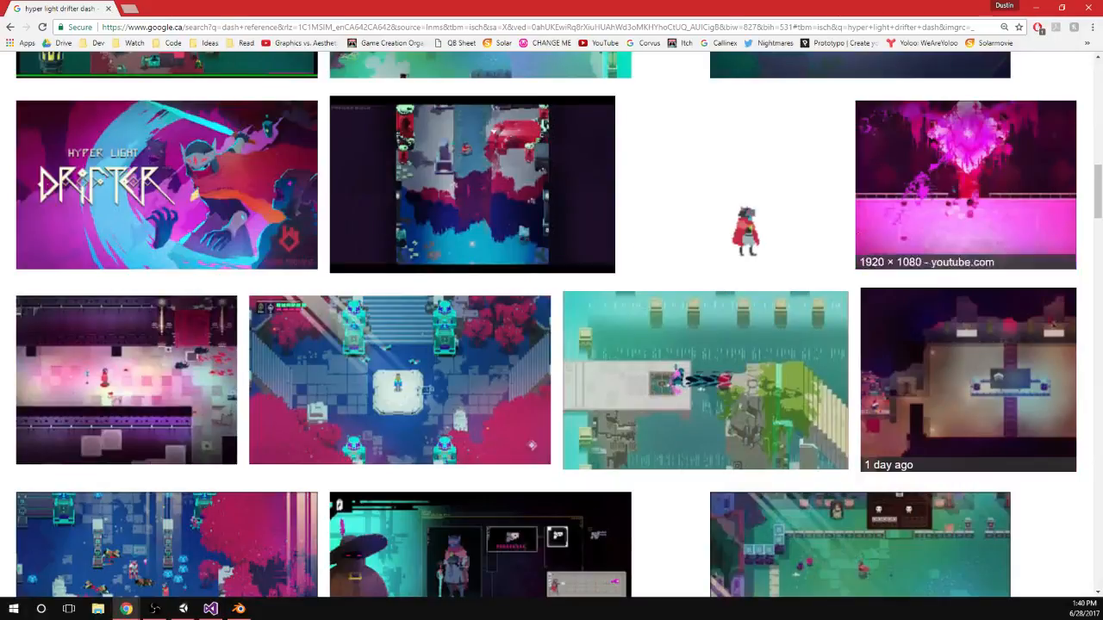
Switch back to Blender and select the character's Foot.R bone in the right side view at frame 145.
click(1036, 7)
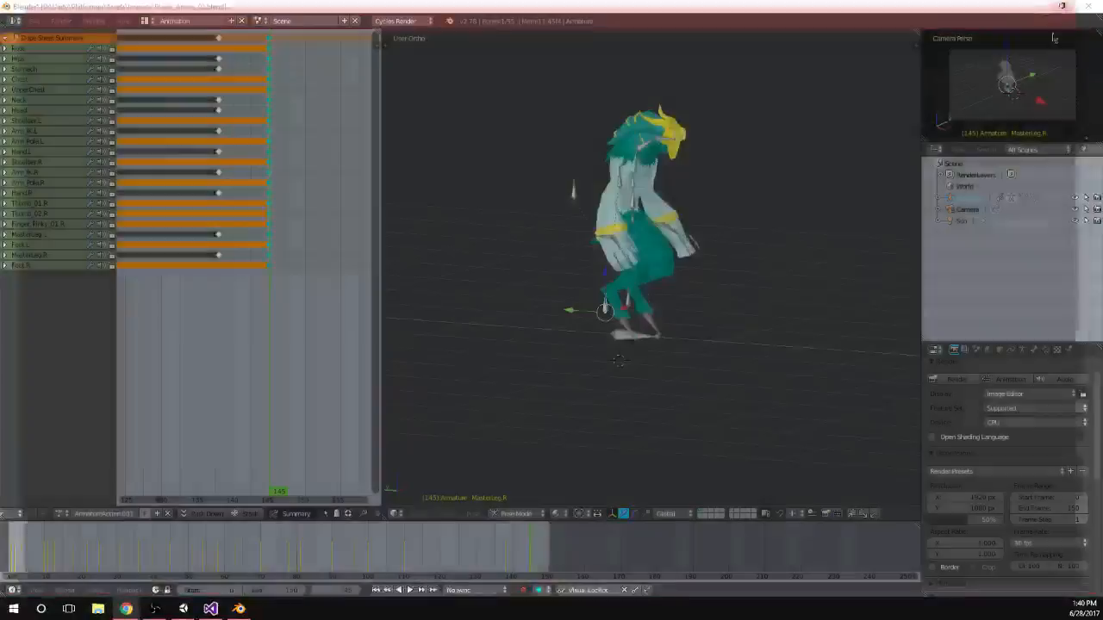
key(KP_3)
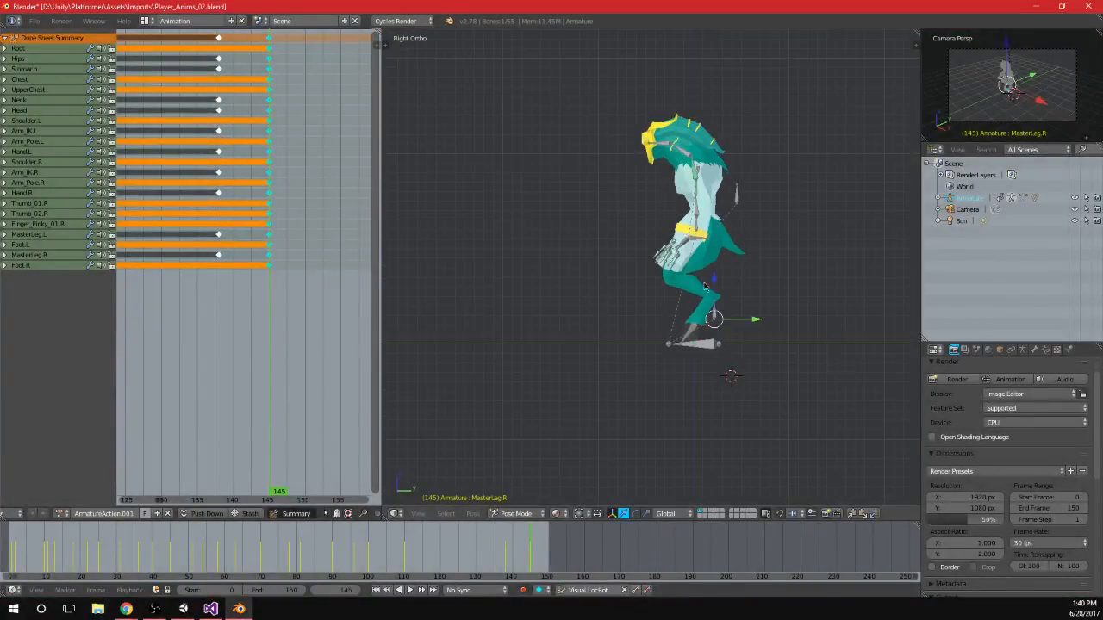
key(KP_Decimal)
shift+middle_drag(675, 253, 782, 285)
middle_drag(785, 292, 739, 319)
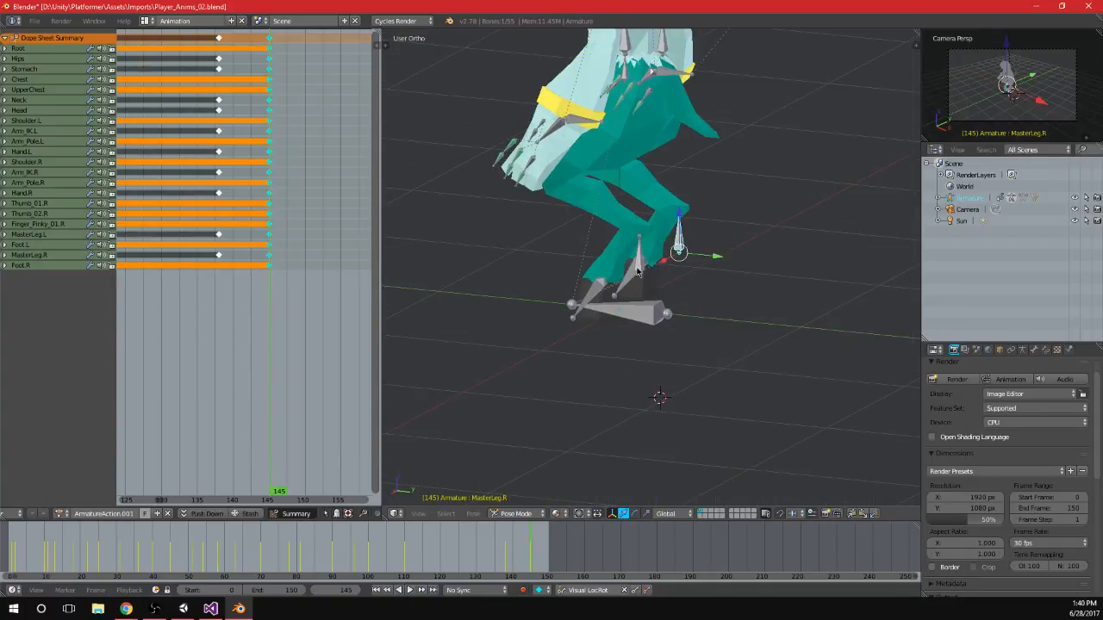
right_click(638, 271)
key(KP_3)
shift+middle_drag(659, 255, 628, 254)
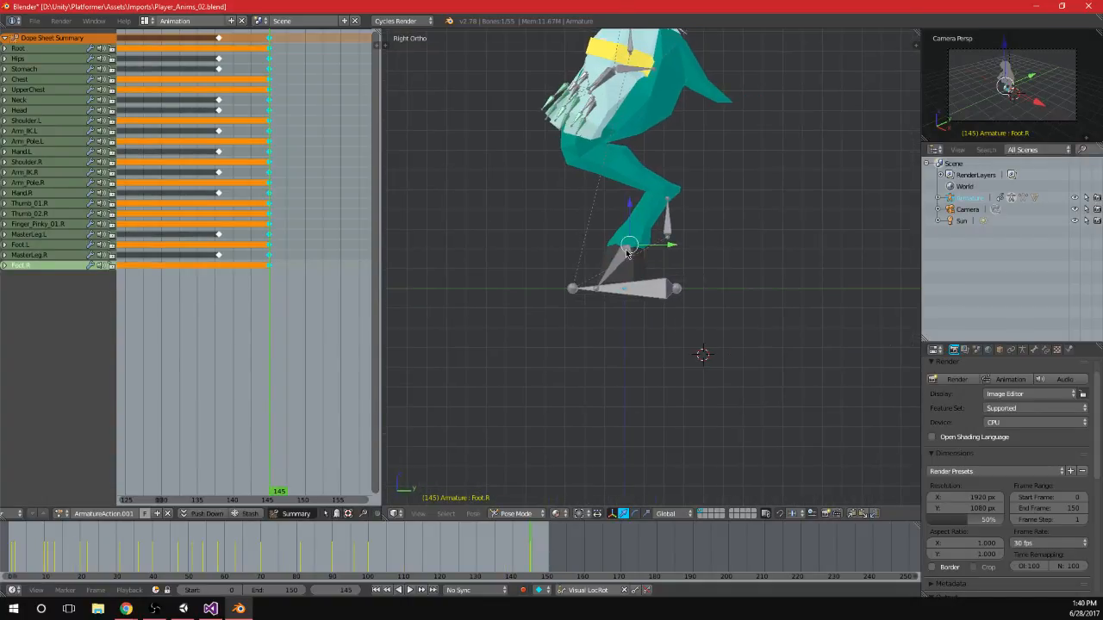
scroll(627, 251, down, 5)
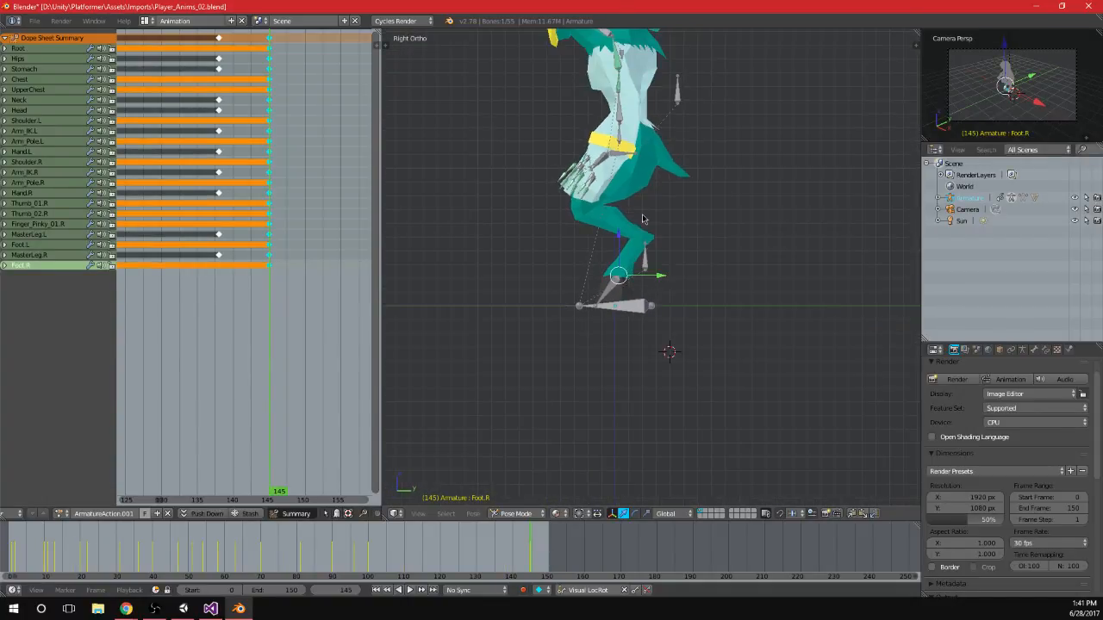
shift+middle_drag(679, 271, 693, 300)
key(r)
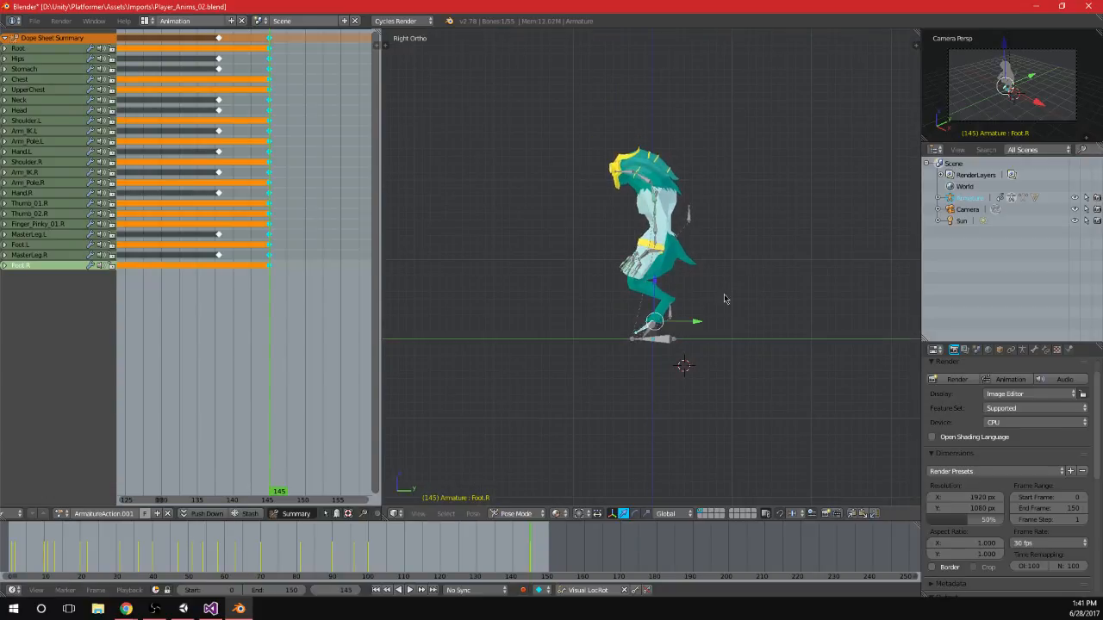
Move the left leg control MasterLeg.L so the left foot steps forward of the right one.
right_click(725, 301)
key(g)
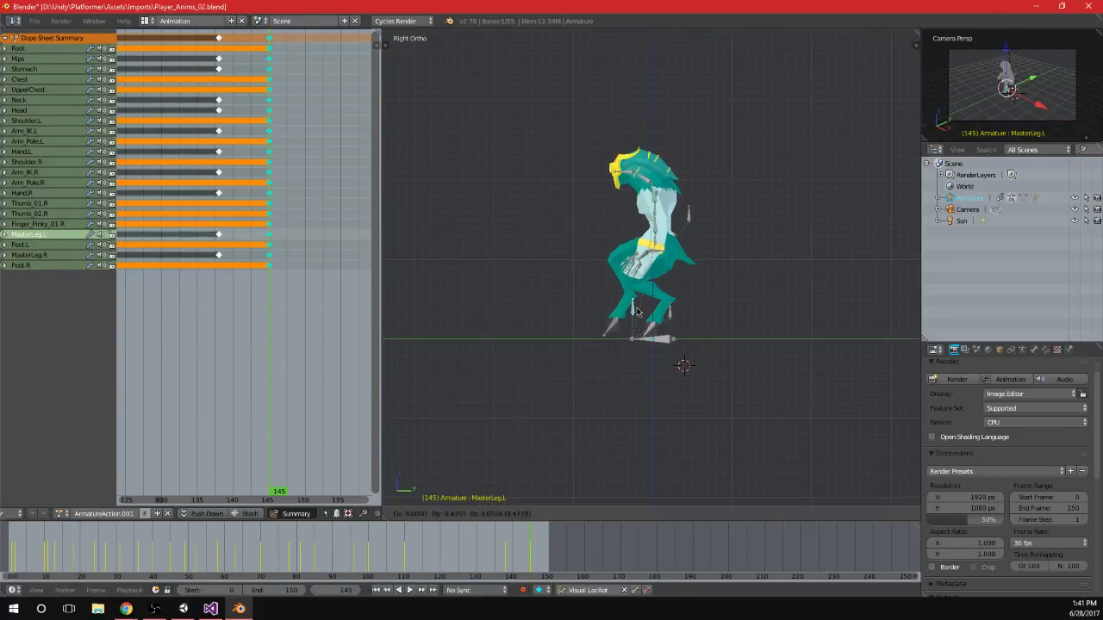
click(722, 276)
key(g)
click(739, 266)
Rotate the Hips bone in side view so the whole torso leans strongly forward.
scroll(728, 258, up, 5)
shift+middle_drag(700, 208, 640, 276)
right_click(640, 276)
key(KP_3)
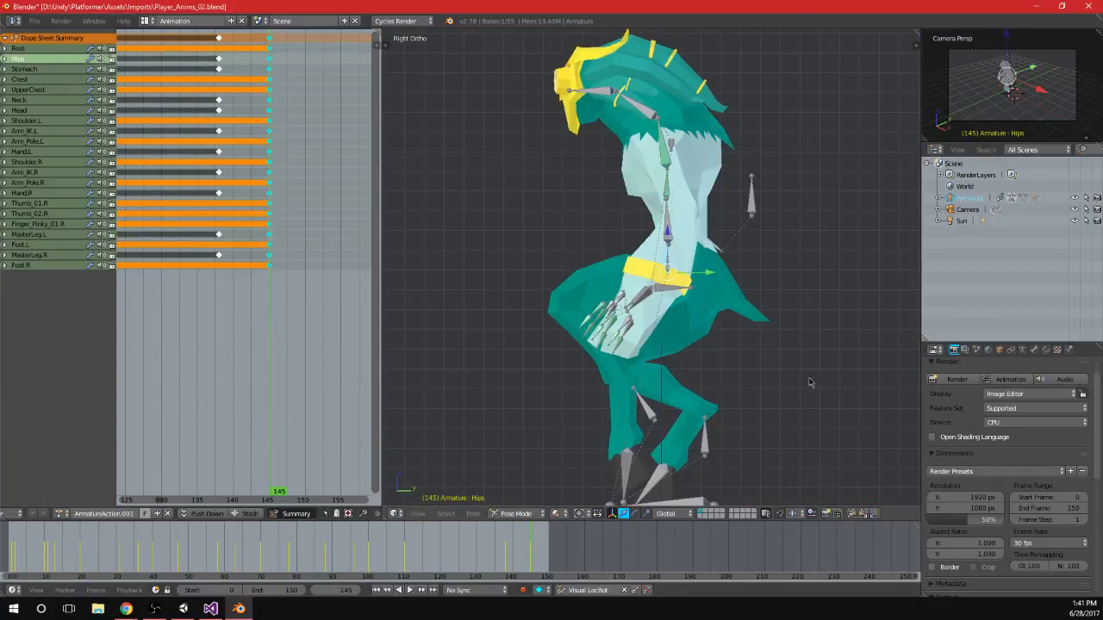
key(r)
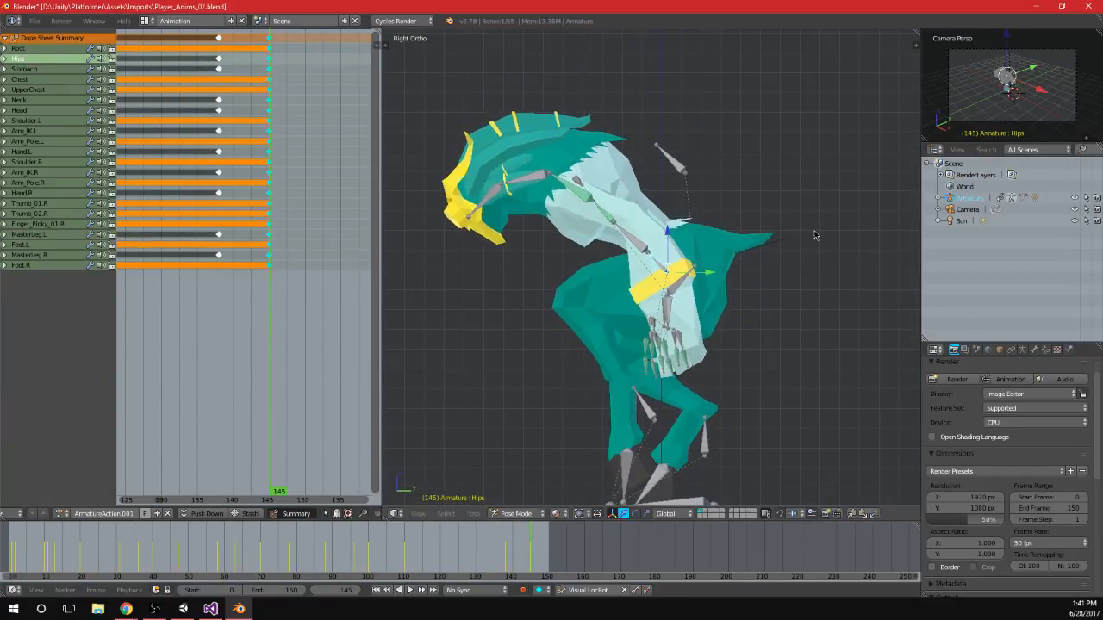
Move the right leg control MasterLeg.R back and up and tilt it, so the right leg trails behind the body.
shift+middle_drag(733, 435, 693, 339)
right_click(668, 345)
right_click(666, 347)
right_click(627, 176)
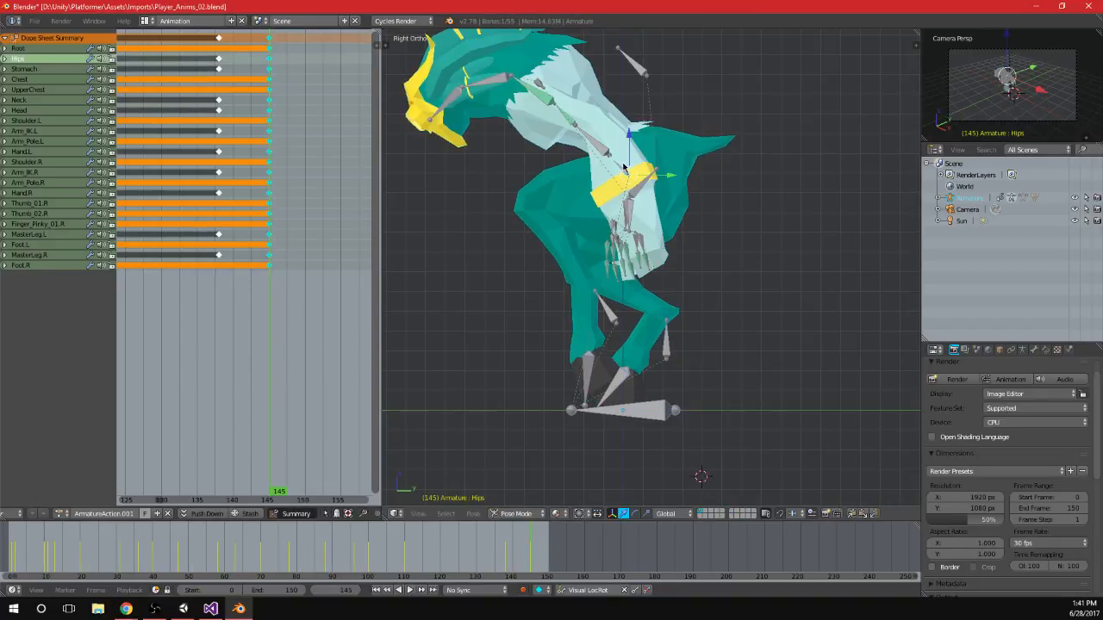
key(r)
right_click(653, 344)
right_click(666, 347)
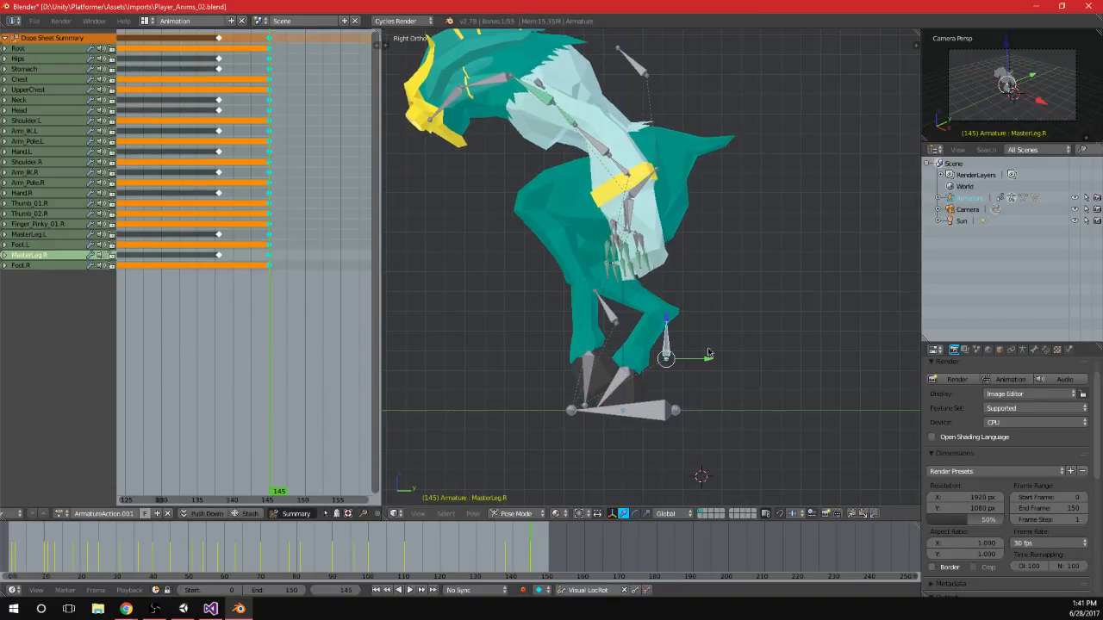
key(g)
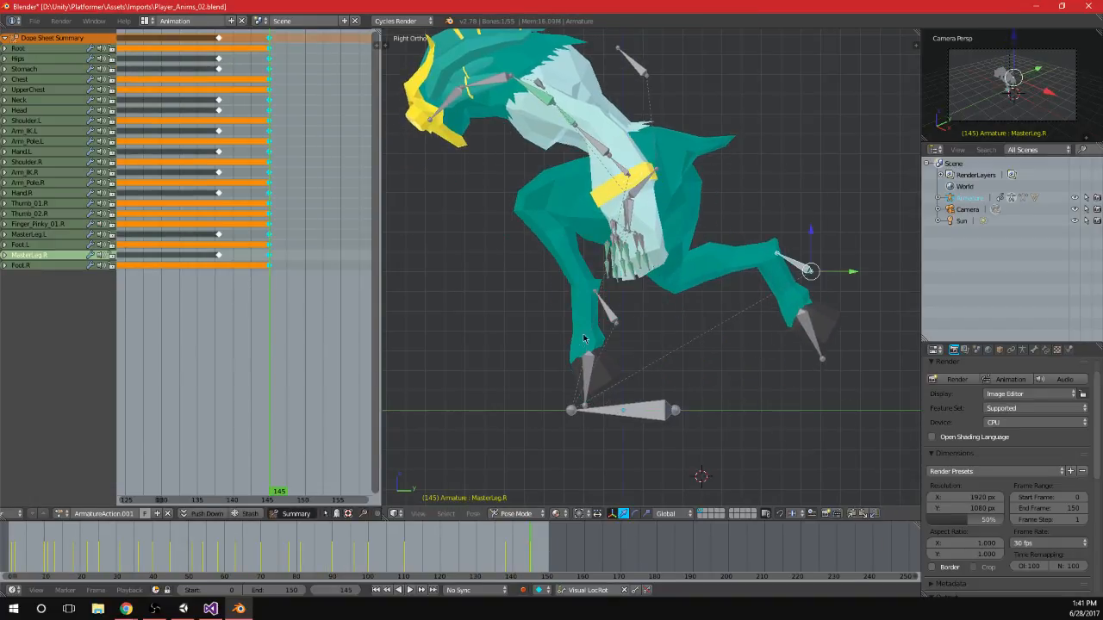
Reposition and tilt the left leg control MasterLeg.L so the left leg bends beneath the hips with its heel raised.
right_click(617, 313)
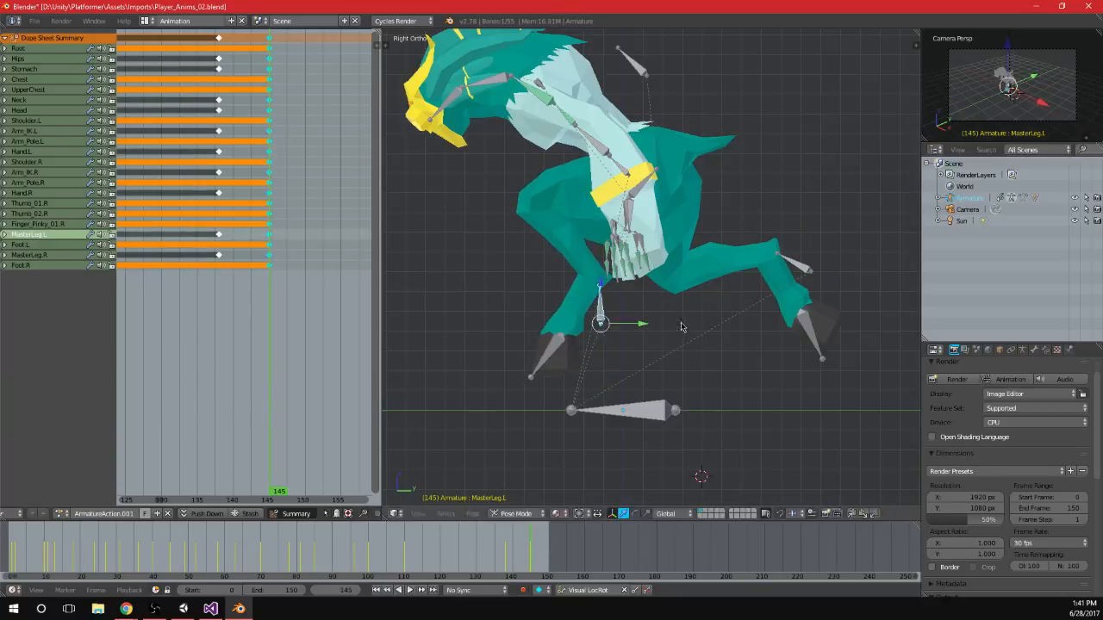
key(g)
click(734, 245)
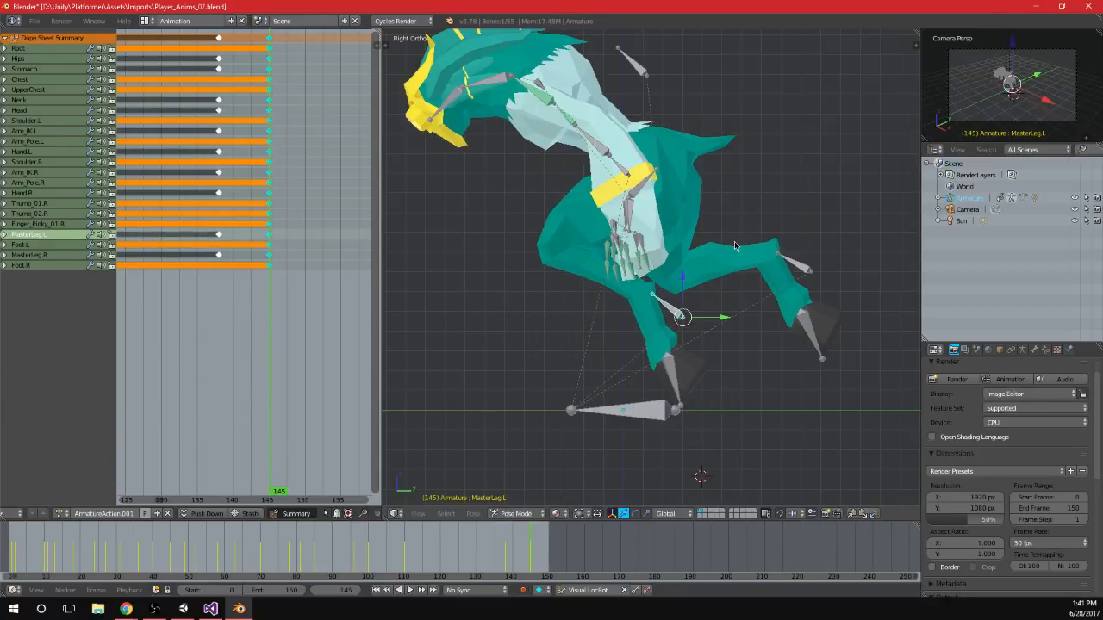
Rotate Foot.L so its toes point forward, then lower MasterLeg.L until the left foot reaches the ground line.
right_click(678, 380)
key(r)
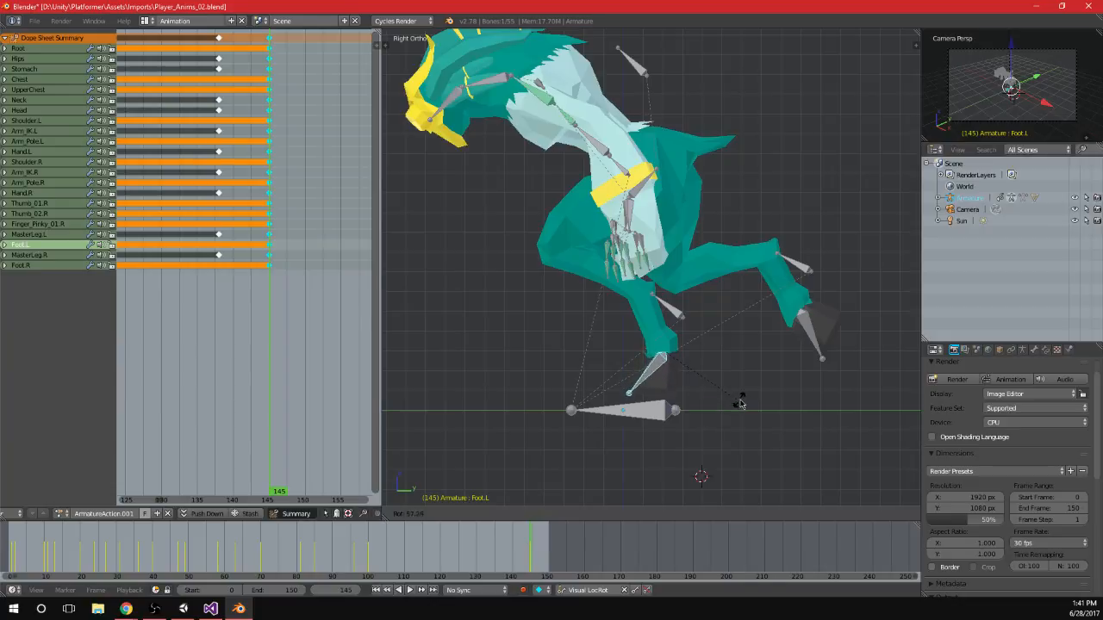
right_click(671, 307)
key(g)
click(683, 337)
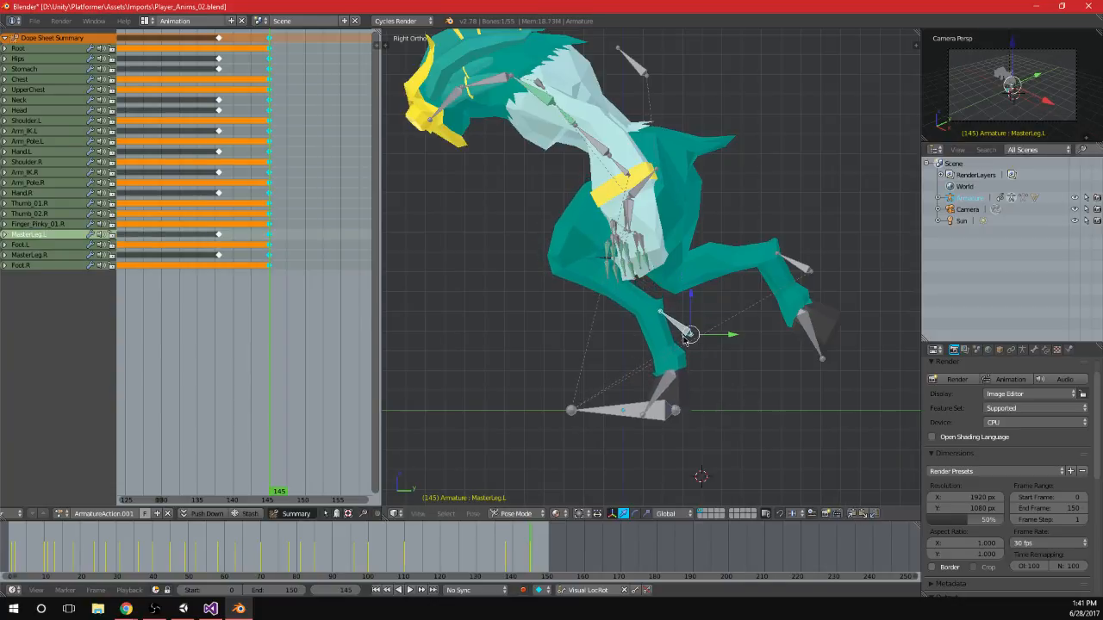
Rotate Foot.L about the X axis to refine the angle of the planted left foot.
scroll(690, 418, up, 3)
scroll(691, 419, up, 4)
shift+middle_drag(692, 421, 581, 296)
shift+middle_drag(553, 398, 782, 400)
right_click(783, 400)
key(r)
key(x)
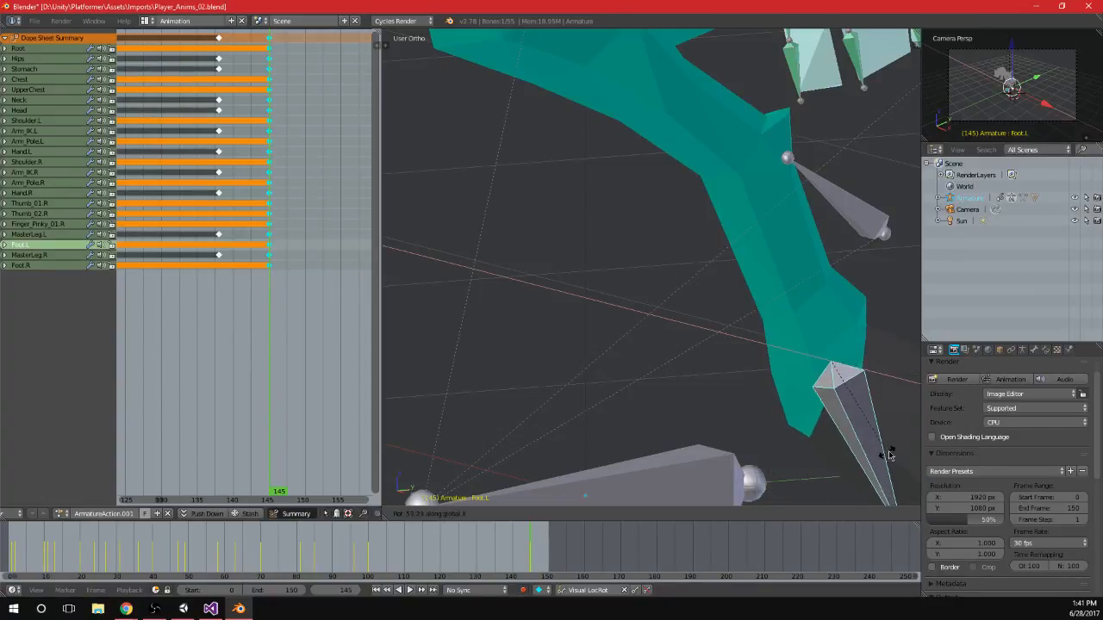
click(813, 463)
scroll(820, 413, down, 4)
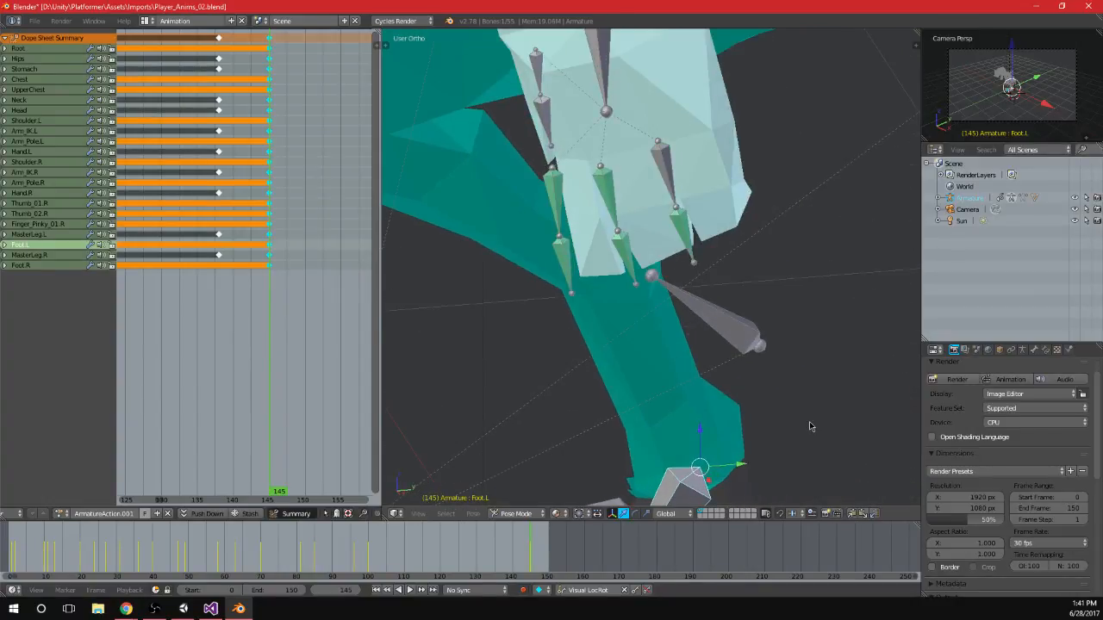
middle_drag(809, 422, 807, 423)
key(KP_3)
Move the left arm control Arm_IK.L forward and rotate it so the forearm and hand reach out in front of the body.
scroll(655, 320, down, 4)
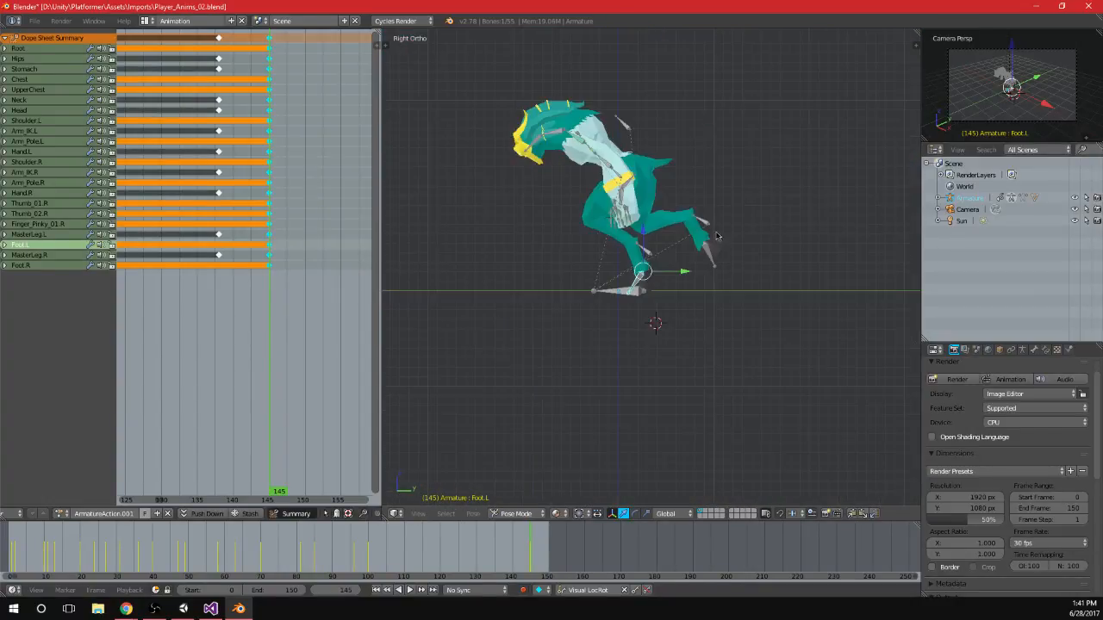
scroll(722, 287, up, 5)
right_click(720, 228)
key(g)
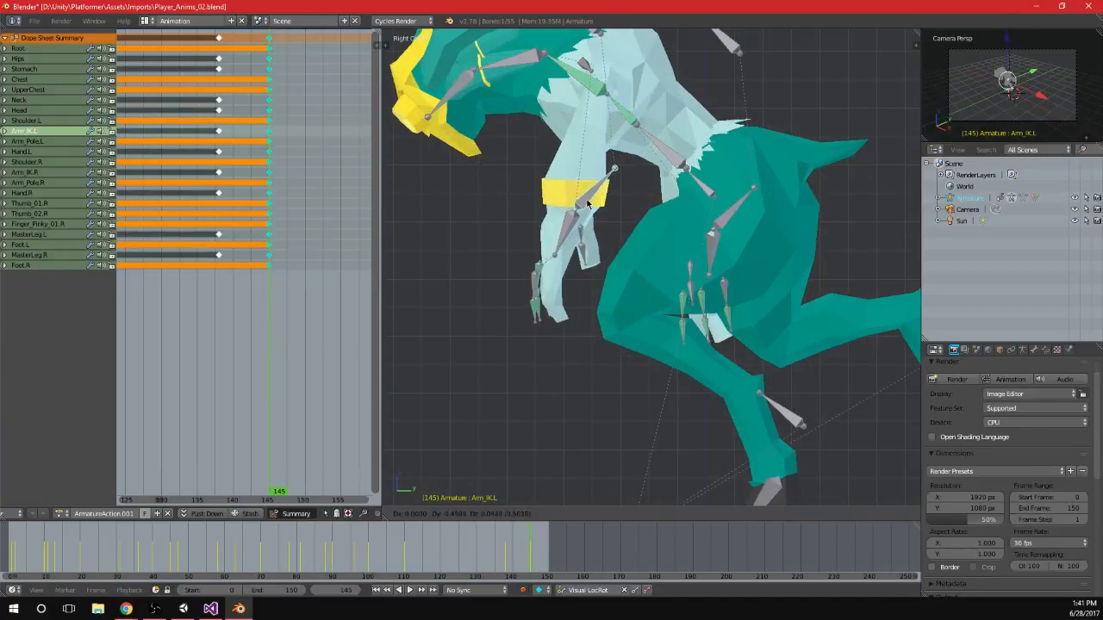
click(675, 172)
key(r)
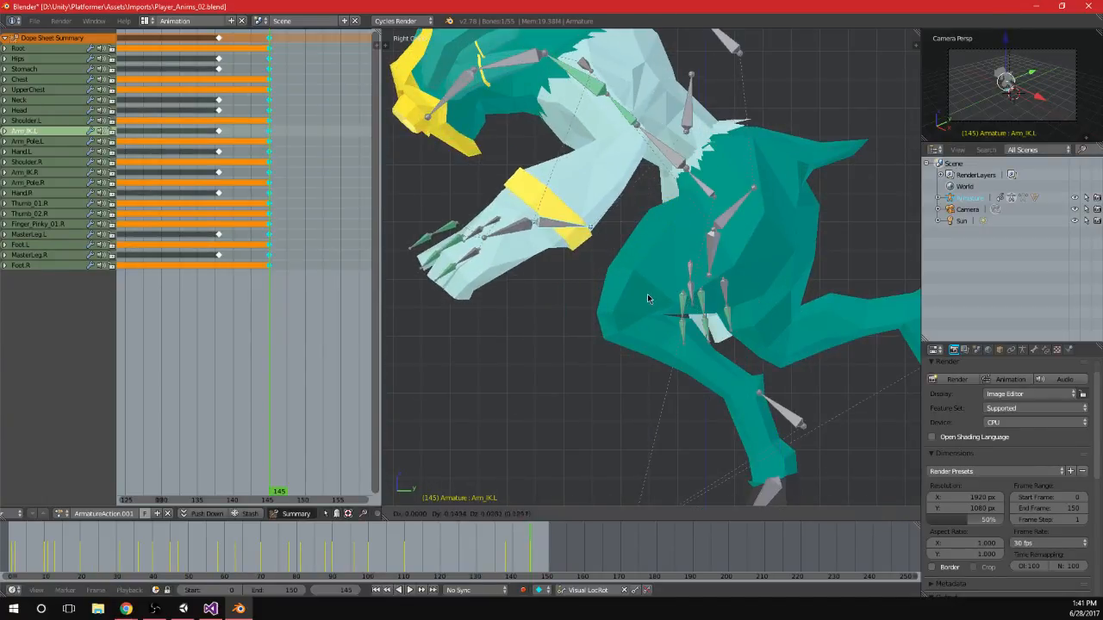
click(647, 294)
Move the right arm control Arm_IK.R up and back so the right hand sits behind the hips.
scroll(728, 250, down, 1)
right_click(685, 266)
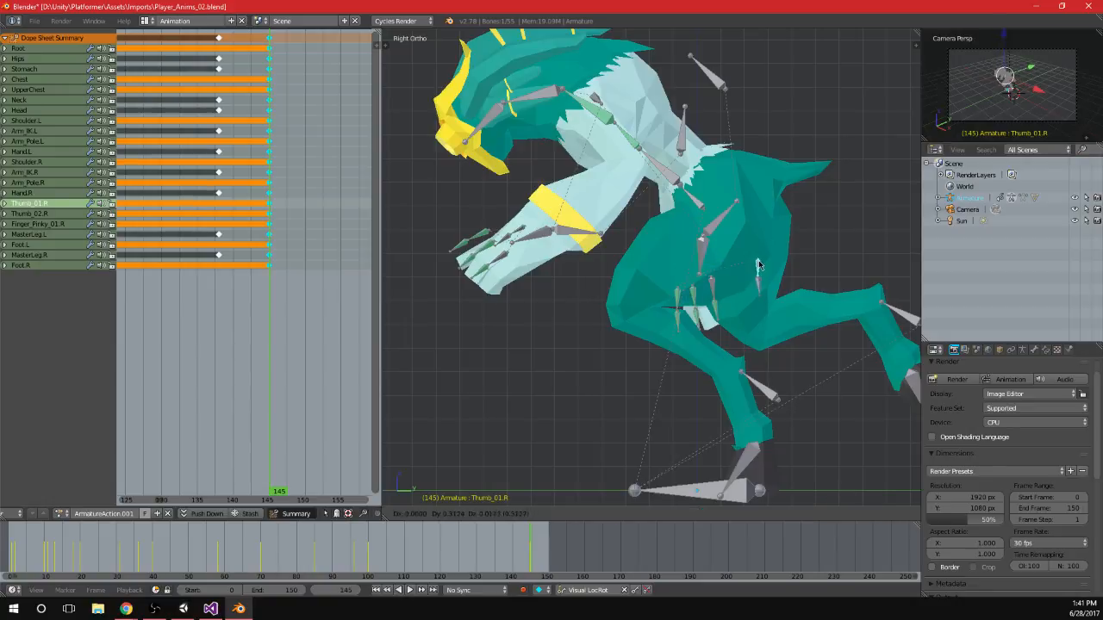
middle_drag(714, 268, 676, 250)
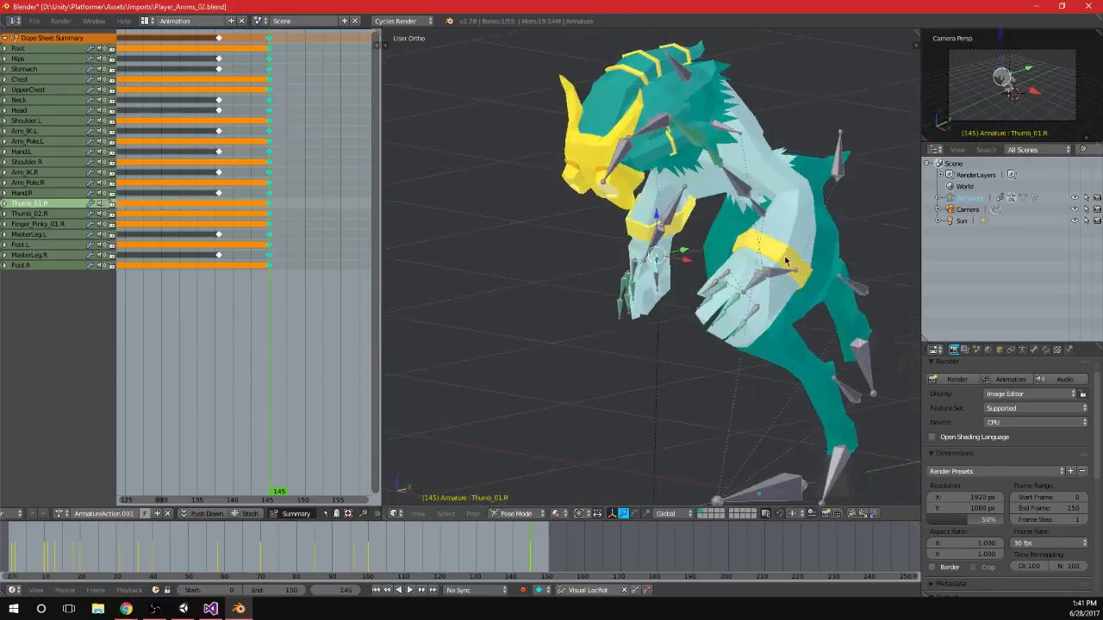
right_click(677, 221)
key(KP_3)
key(g)
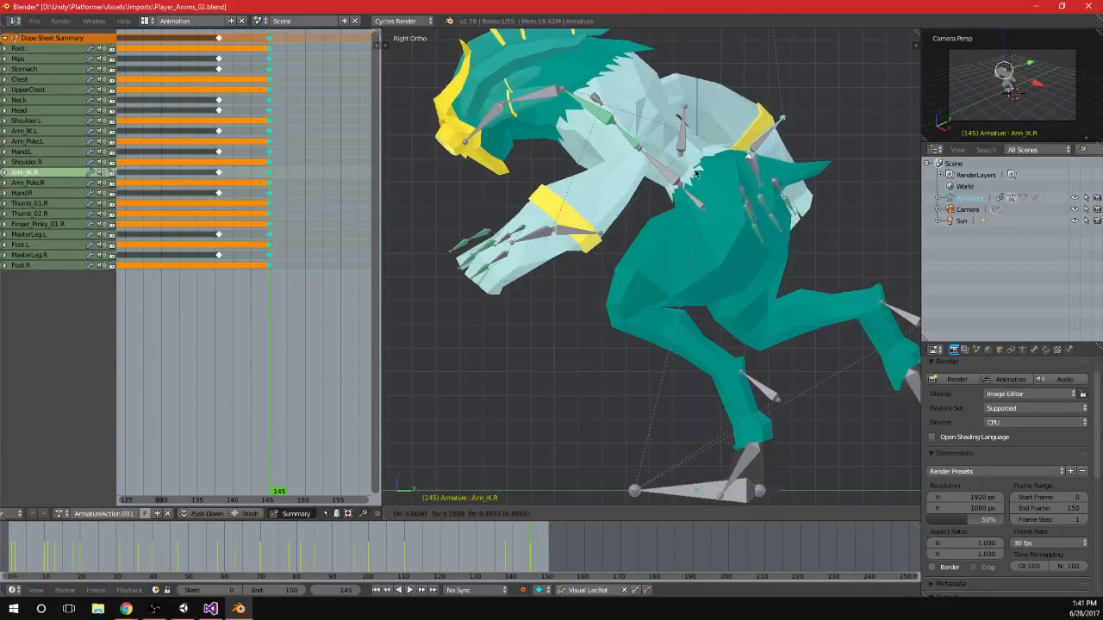
click(704, 139)
Rotate Arm_IK.R and shift it slightly so the right forearm and hand stretch straight out behind the body.
scroll(704, 140, down, 1)
key(r)
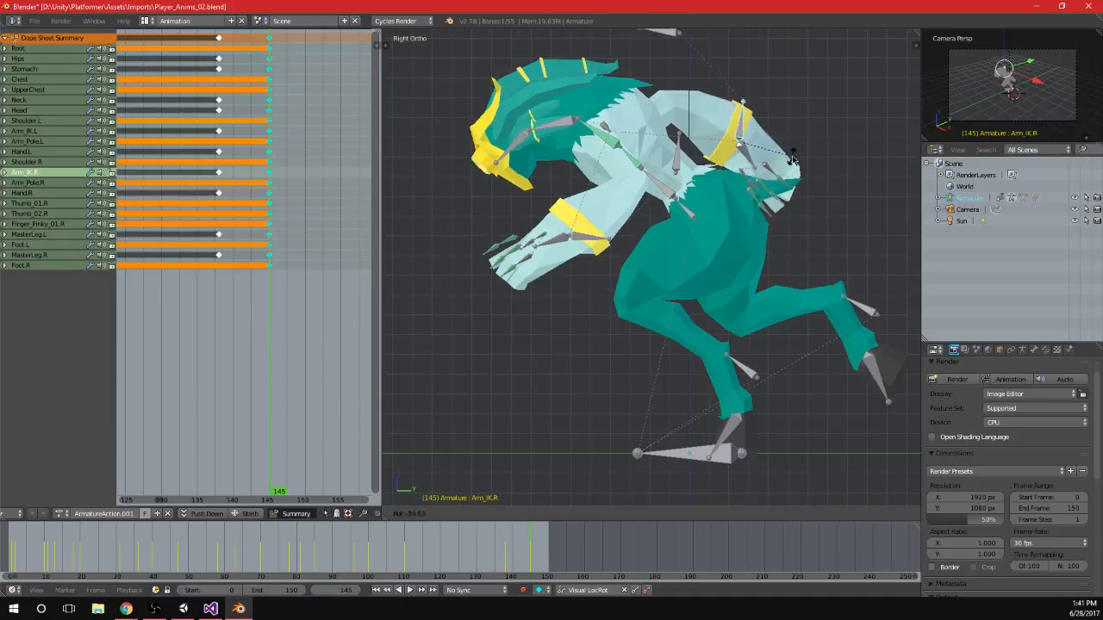
key(g)
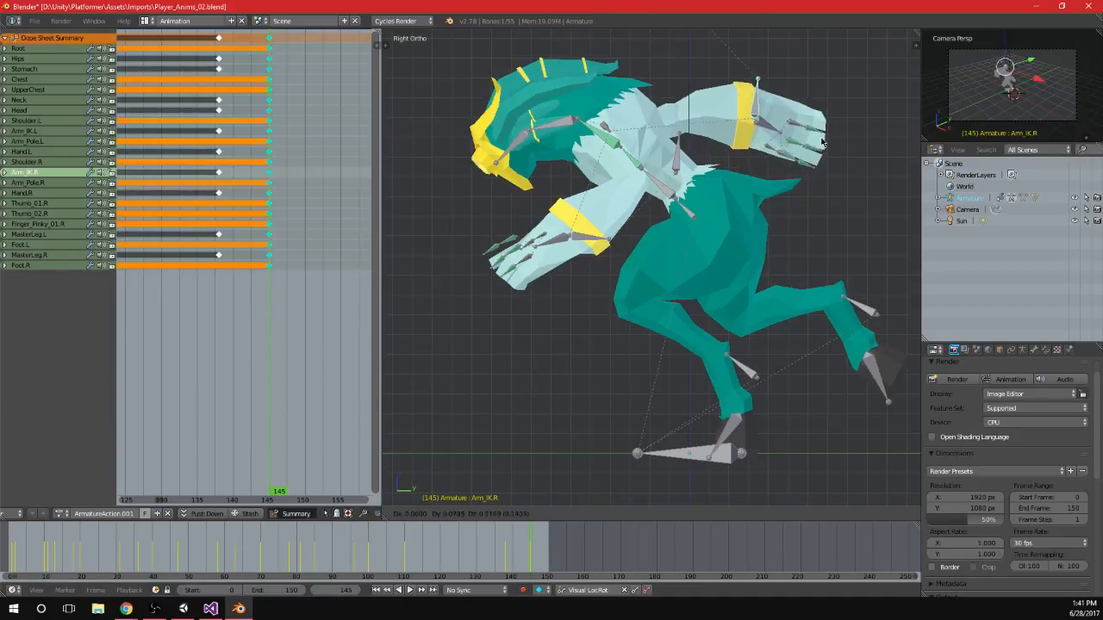
click(823, 143)
scroll(823, 143, down, 2)
middle_drag(822, 142, 626, 261)
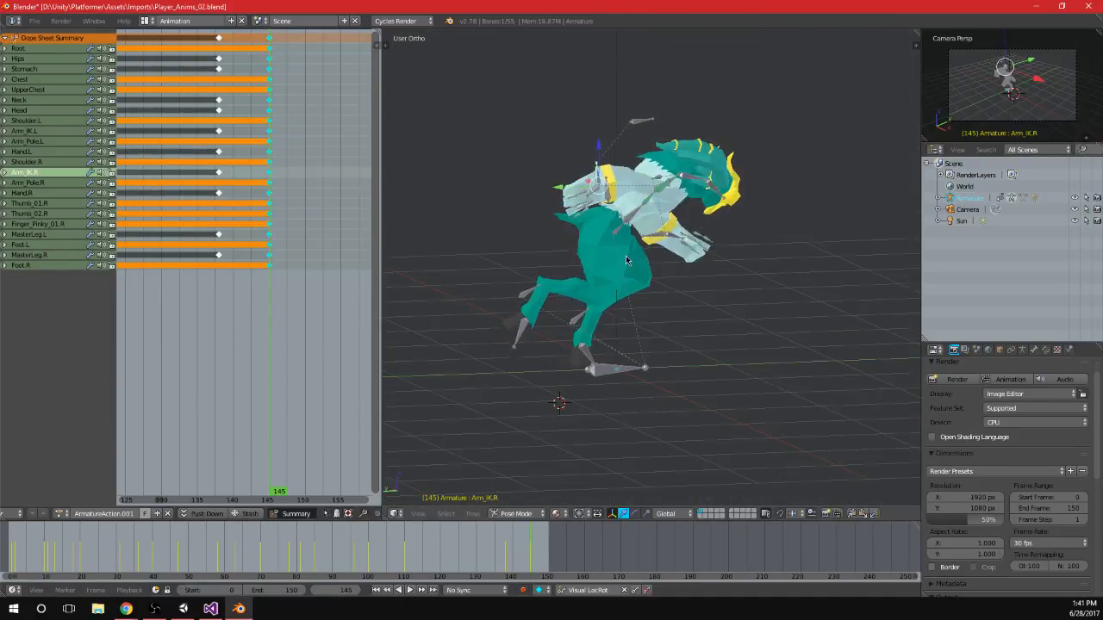
Rotate the Stomach bone slightly to raise the leaning torso.
key(KP_3)
scroll(637, 163, up, 2)
right_click(656, 183)
key(r)
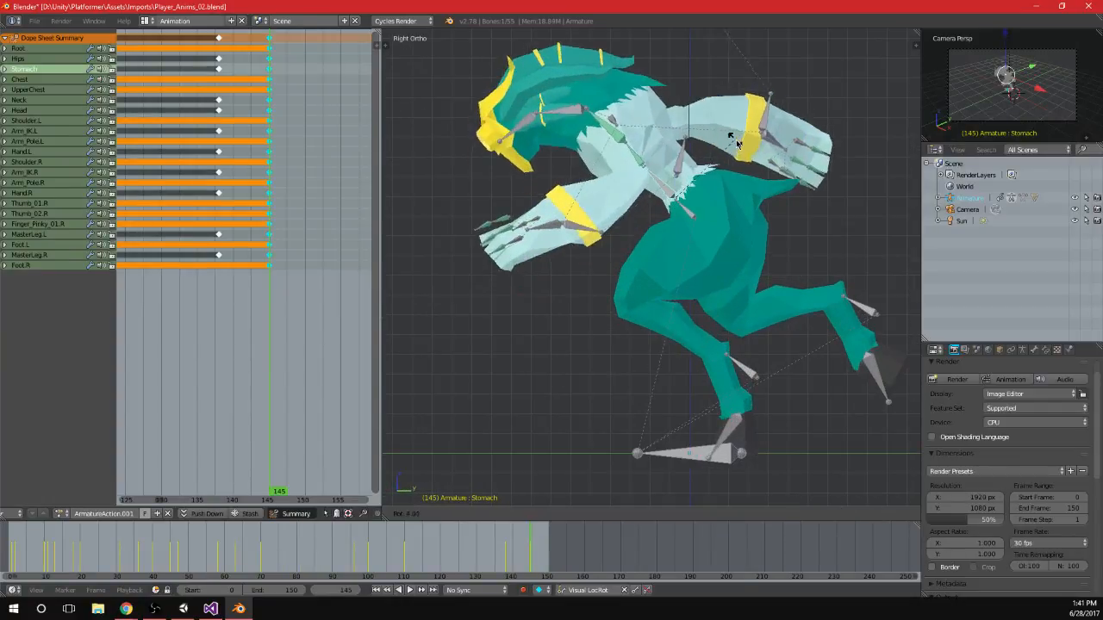
click(730, 138)
Rotate the Neck and Head bones upward so the character looks ahead in the direction of the dash.
right_click(699, 107)
key(r)
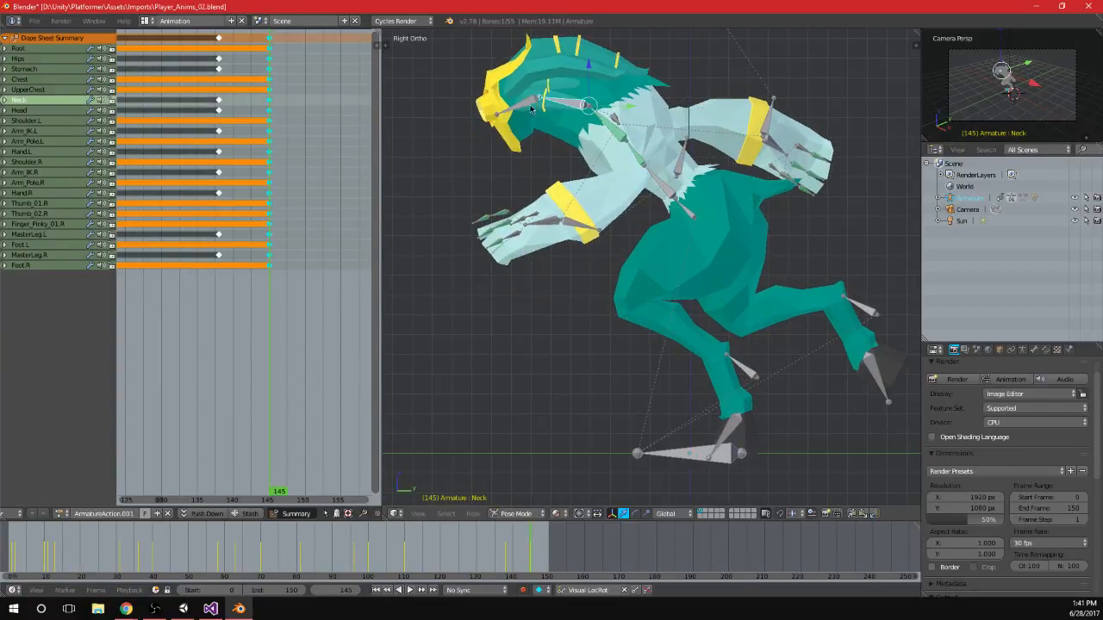
right_click(530, 110)
key(r)
click(701, 111)
Move the left arm control Arm_IK.L backward so the left arm also trails behind the torso.
right_click(583, 231)
key(g)
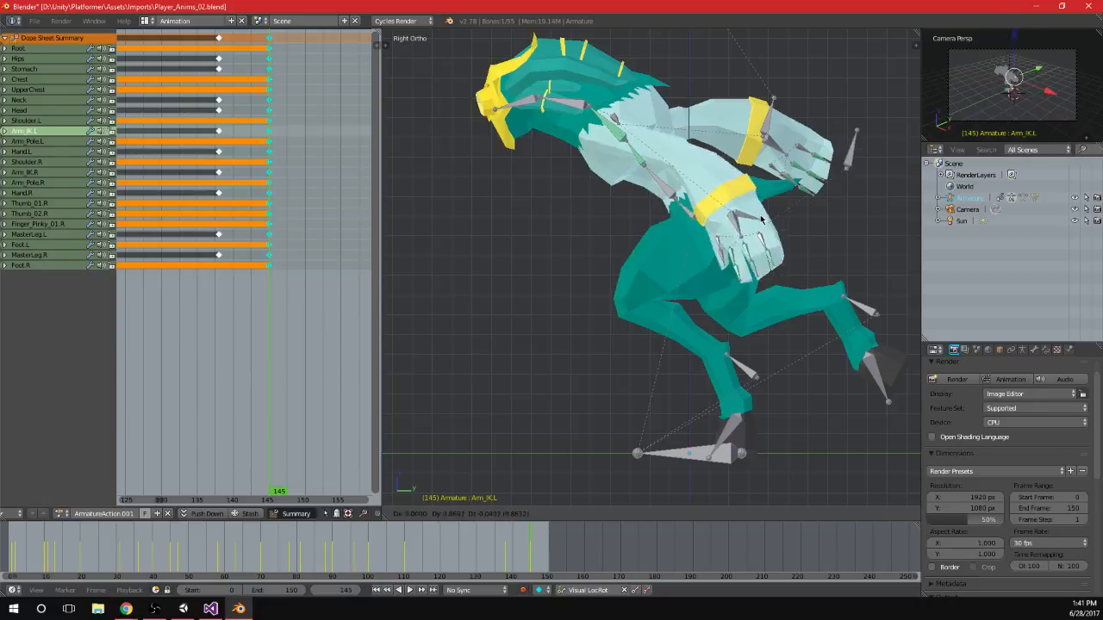
click(874, 161)
middle_drag(873, 160, 620, 299)
middle_drag(734, 286, 711, 258)
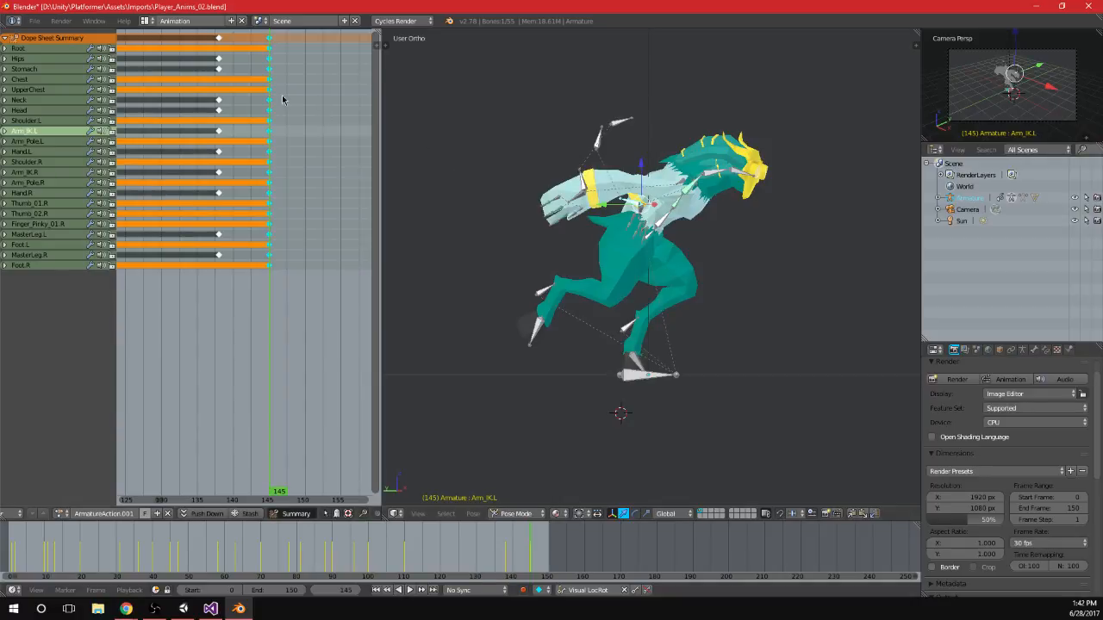
key(x)
click(245, 118)
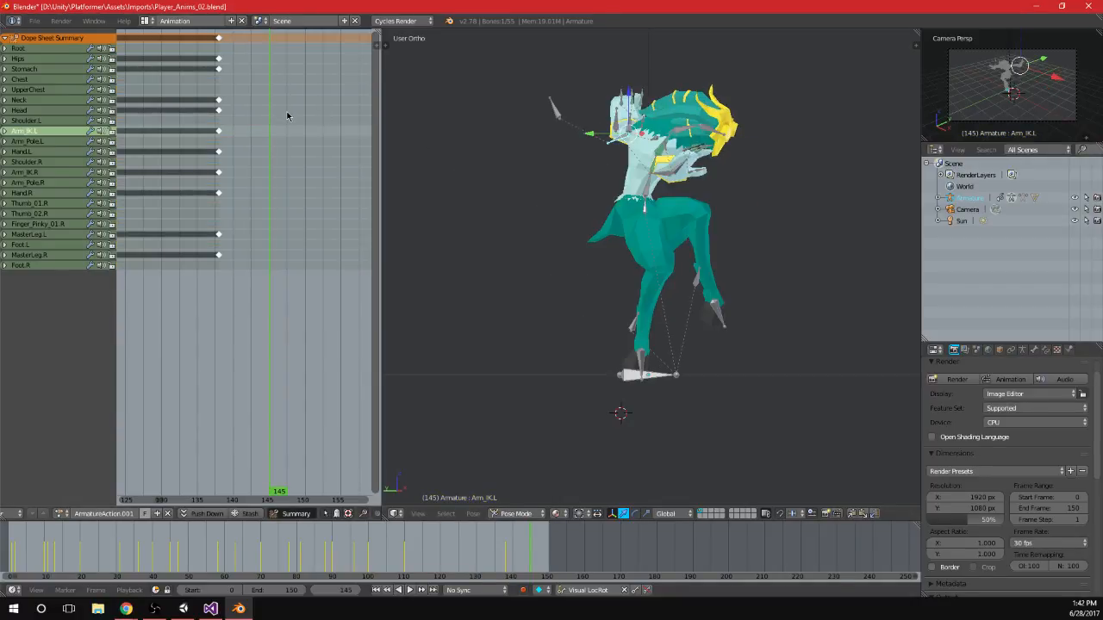
key(ctrl+z)
Examine the dash pose from several angles and play back the animation around its keyframes.
middle_drag(613, 222, 633, 255)
scroll(633, 255, up, 2)
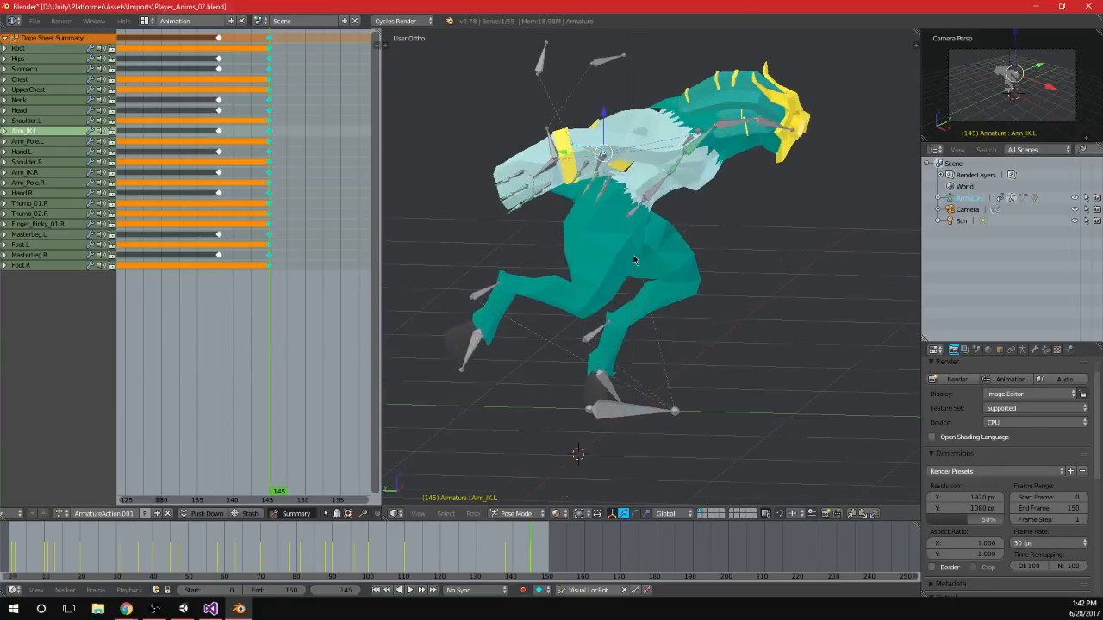
scroll(634, 255, up, 1)
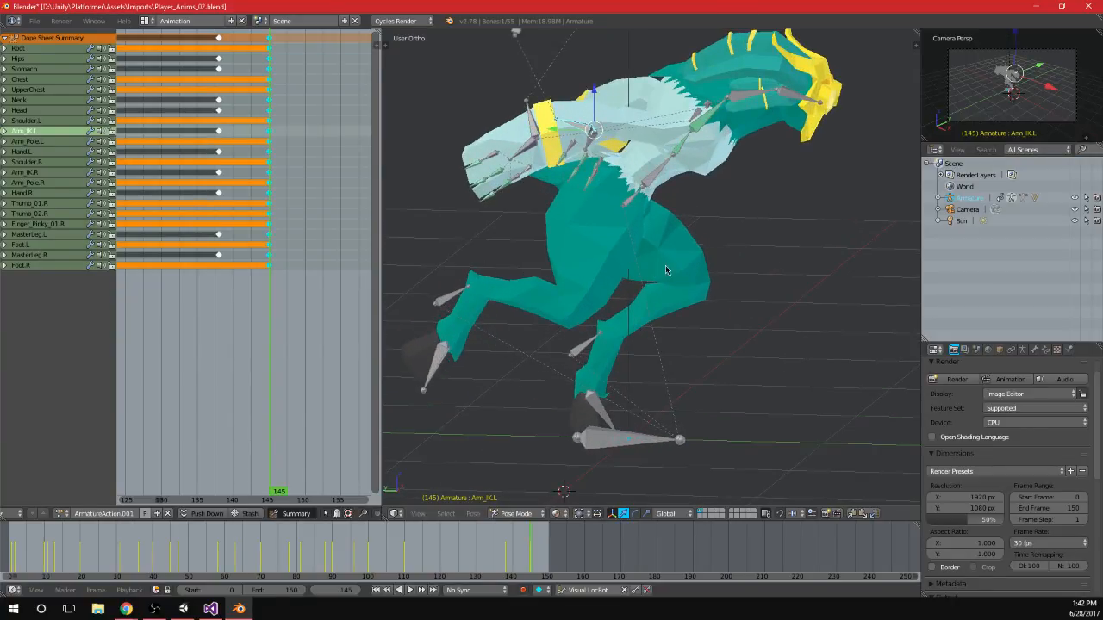
middle_drag(715, 289, 739, 196)
key(KP_3)
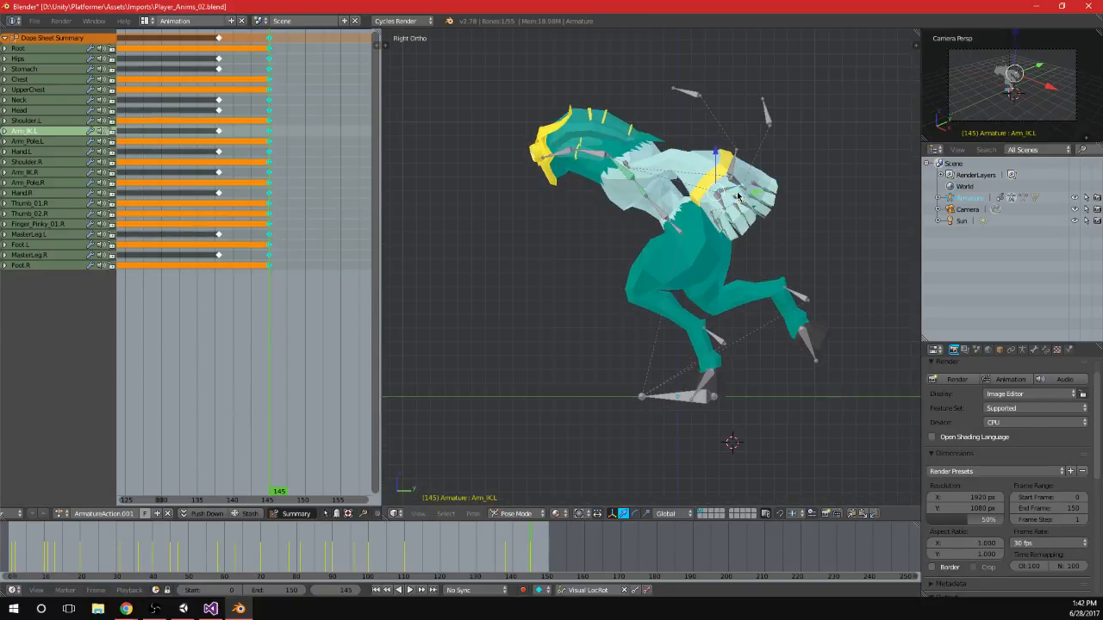
key(alt+a)
key(alt+a)
scroll(259, 129, up, 3)
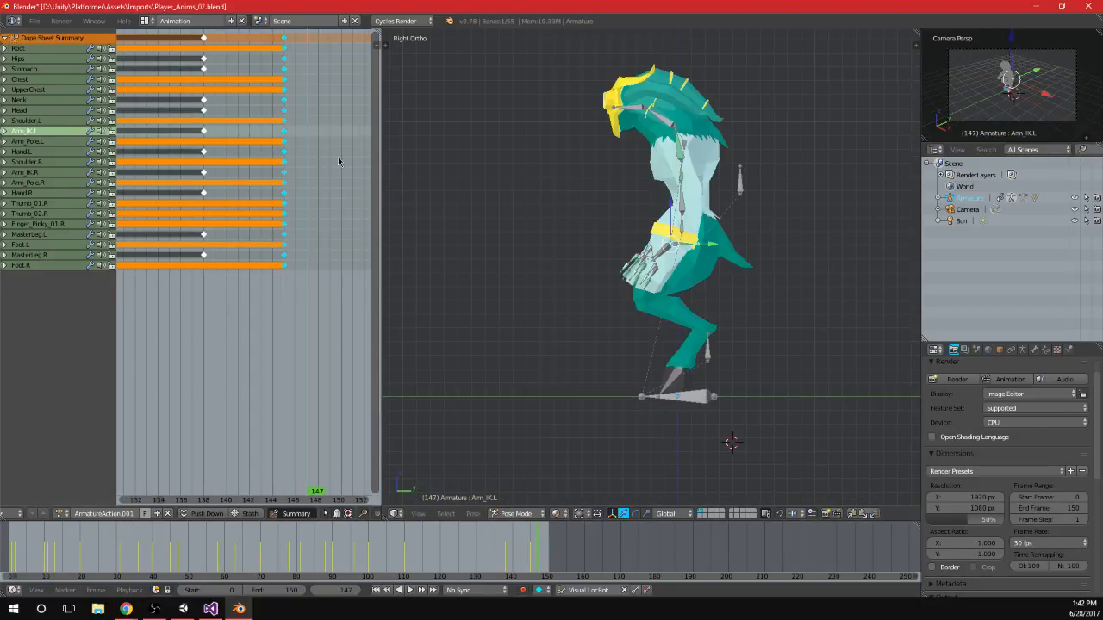
key(alt+a)
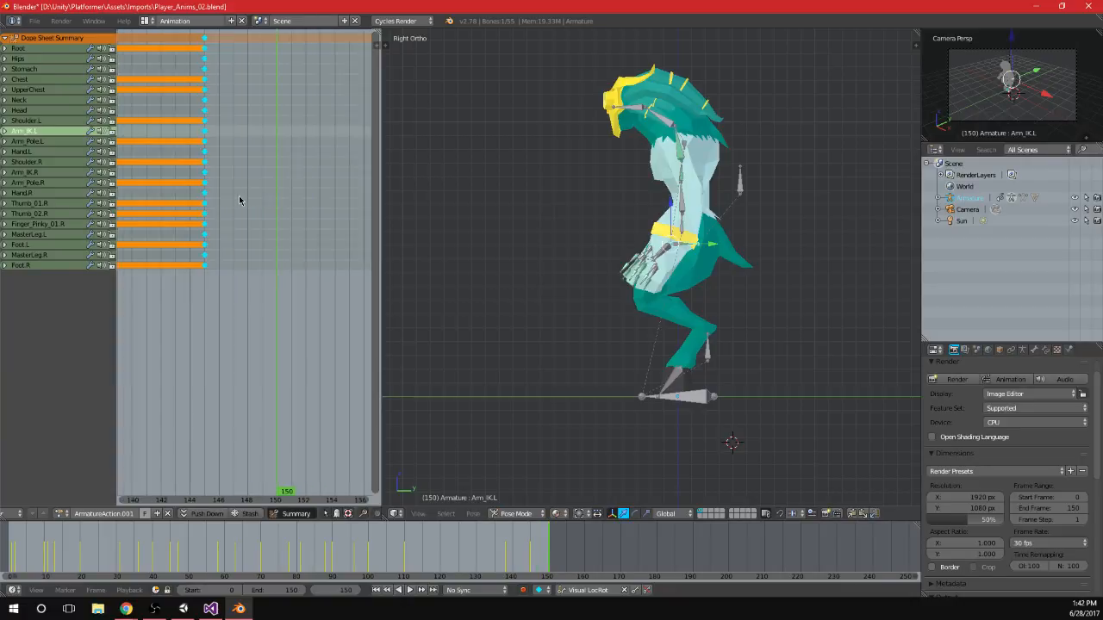
Move the selected dash pose keyframes to frame 141 in the Dope Sheet and deselect them.
scroll(250, 206, down, 2)
key(g)
click(184, 112)
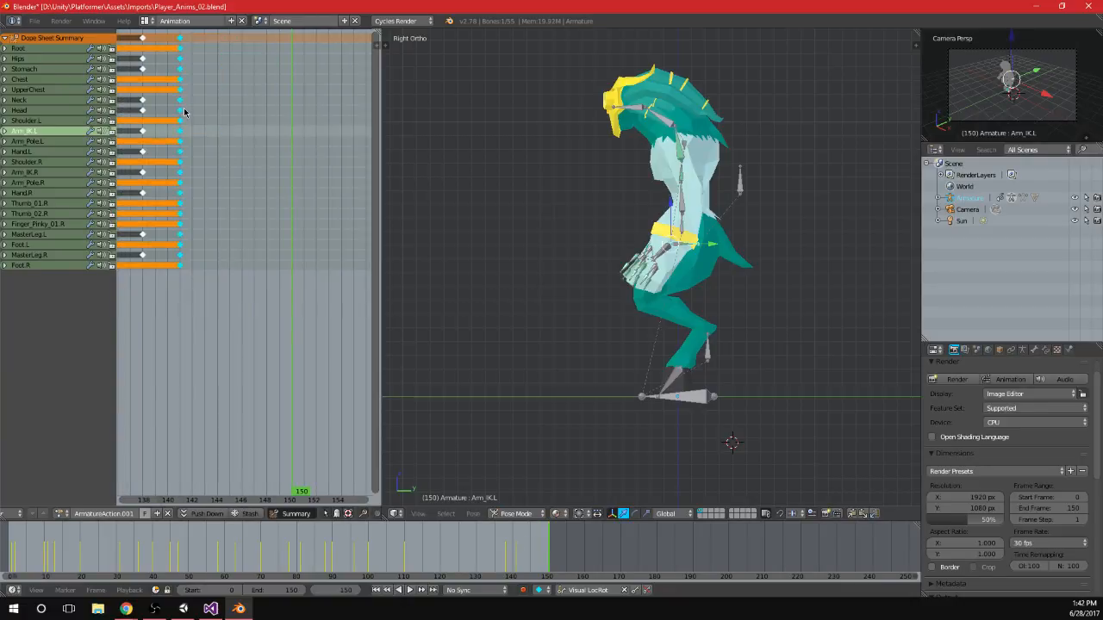
click(180, 116)
key(a)
key(b)
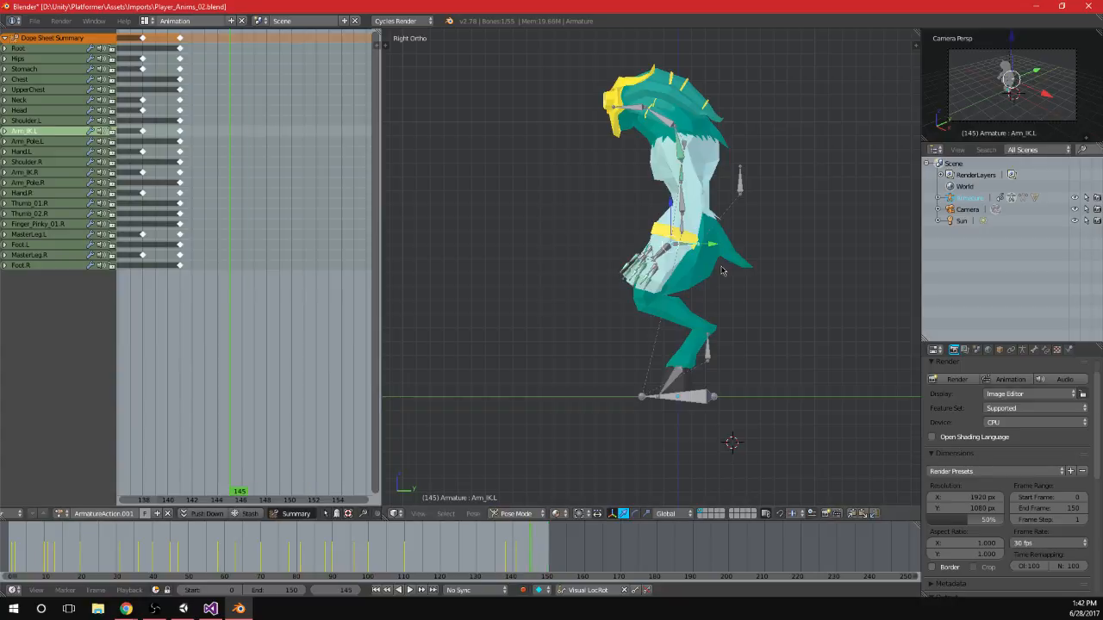
At frame 145, move the left leg control MasterLeg.L forward along the ground ahead of the right leg.
scroll(695, 351, up, 1)
scroll(696, 352, down, 2)
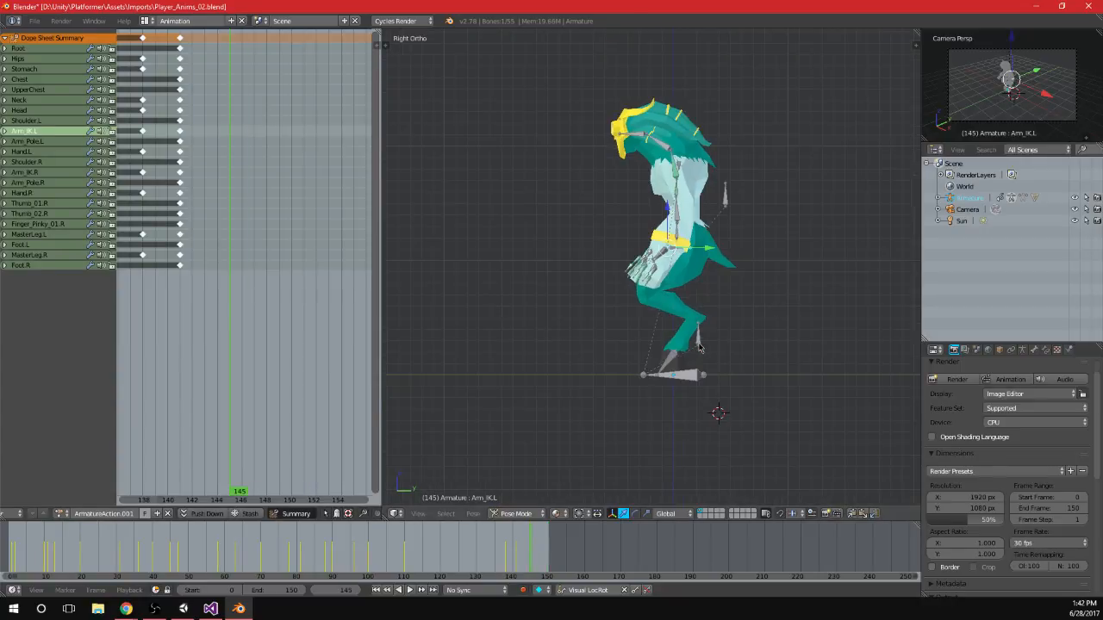
scroll(699, 354, up, 2)
shift+middle_drag(702, 354, 741, 320)
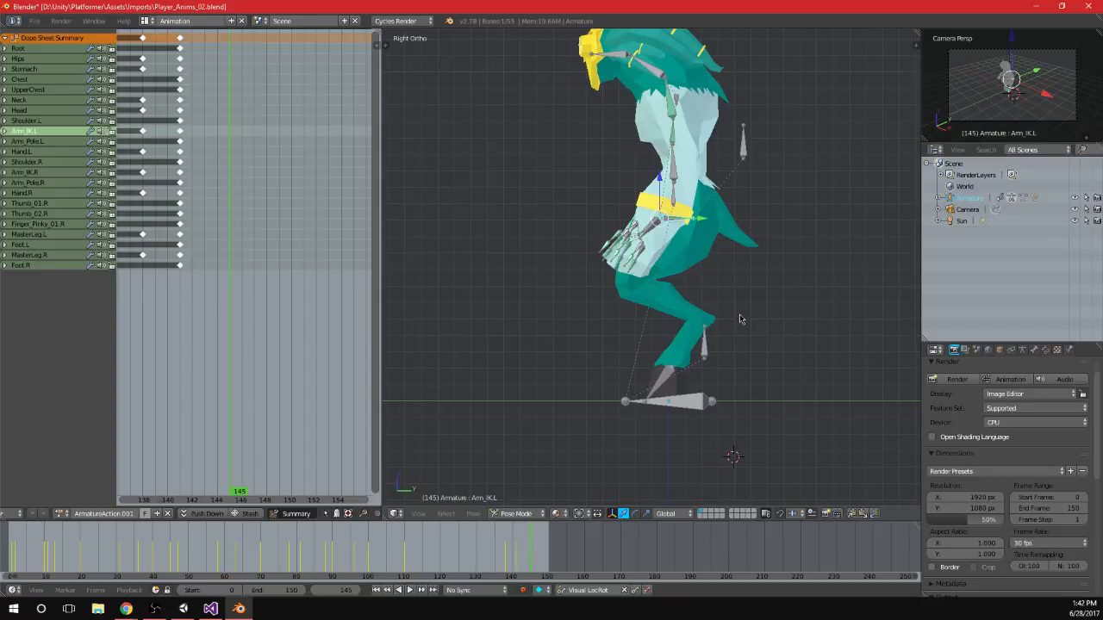
right_click(706, 350)
key(g)
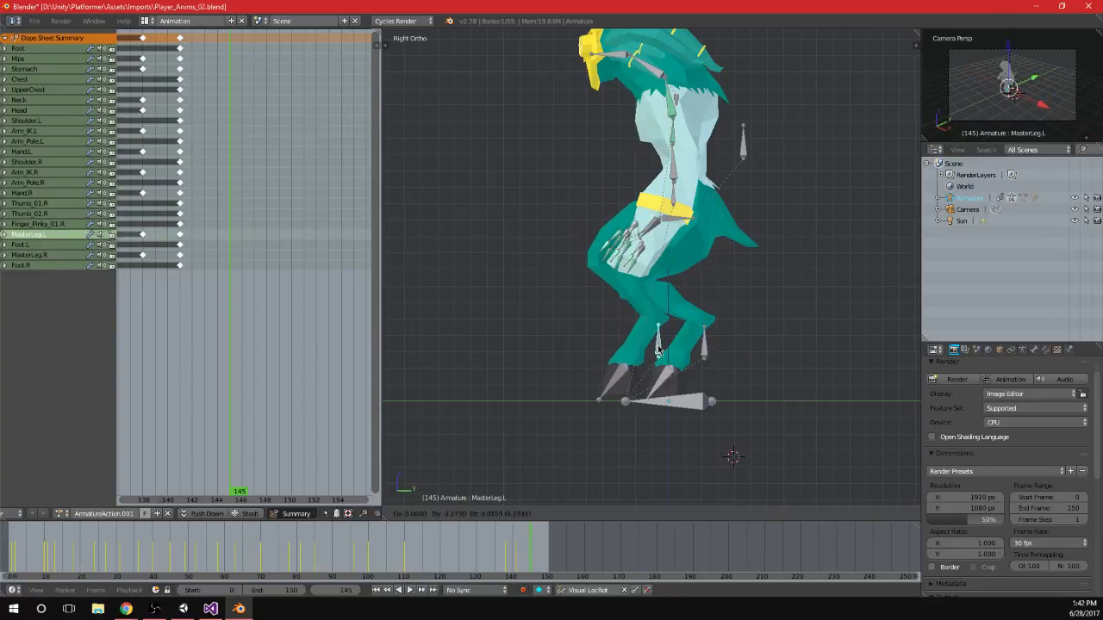
click(660, 348)
Rotate the Hips bone forward so the upper body leans over the front leg.
right_click(674, 192)
key(r)
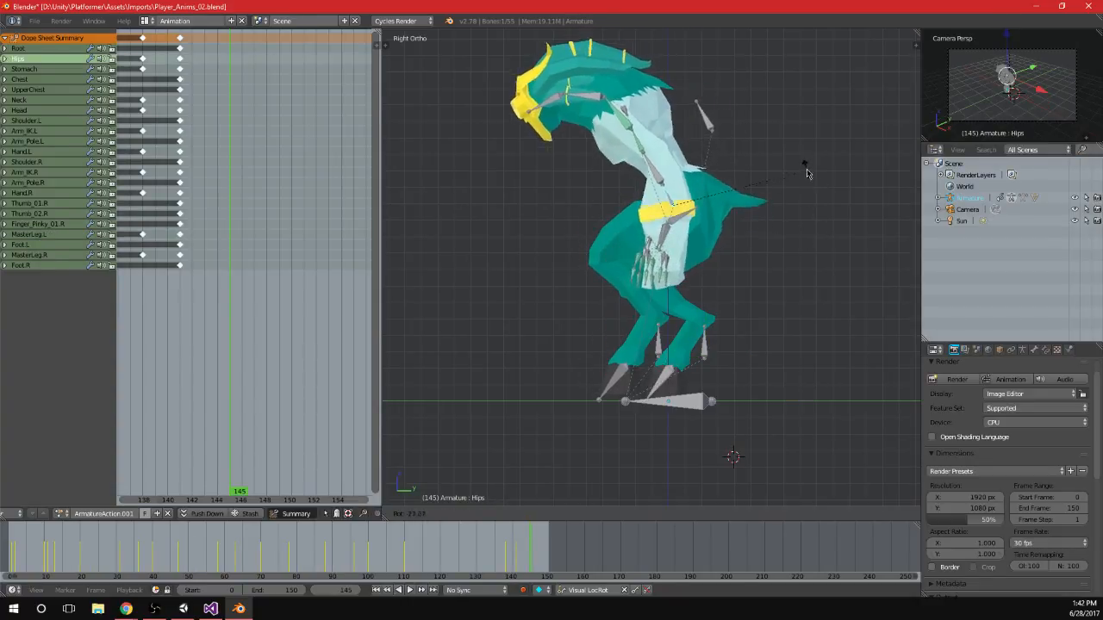
click(776, 138)
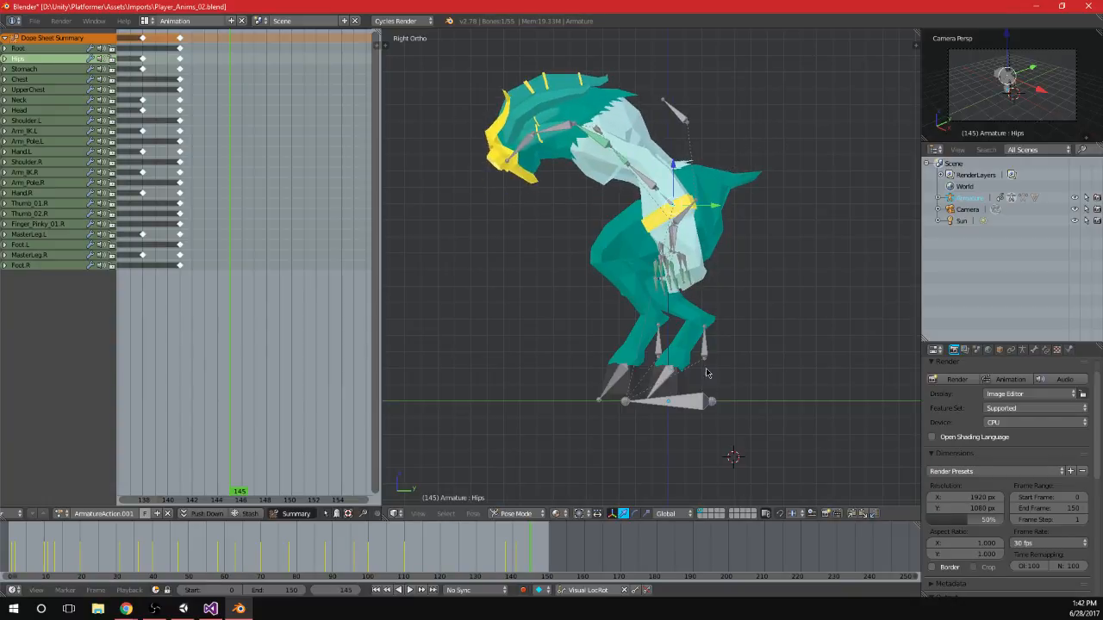
Move and rotate the right leg control MasterLeg.R so the right leg stretches out behind the body, off the ground.
right_click(703, 351)
key(g)
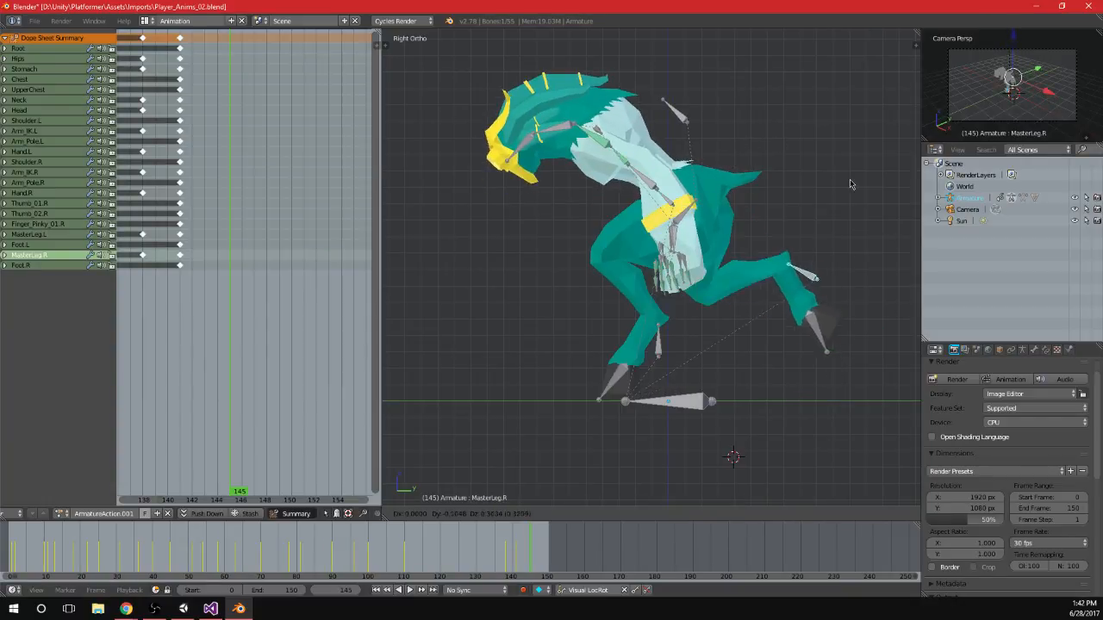
click(892, 156)
scroll(879, 338, down, 2)
shift+middle_drag(833, 347, 776, 371)
key(r)
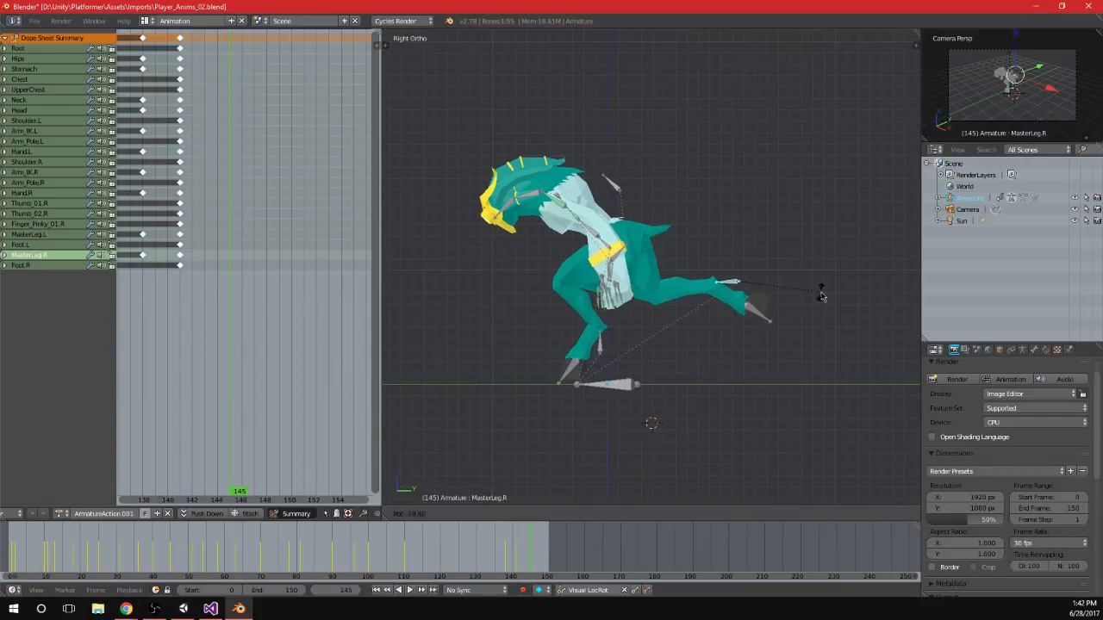
click(822, 286)
key(g)
click(827, 298)
middle_drag(827, 298, 578, 289)
key(KP_3)
scroll(579, 288, up, 2)
Rotate the Hips bone backward and bend the Stomach bone forward so the torso curls over the front leg.
right_click(603, 241)
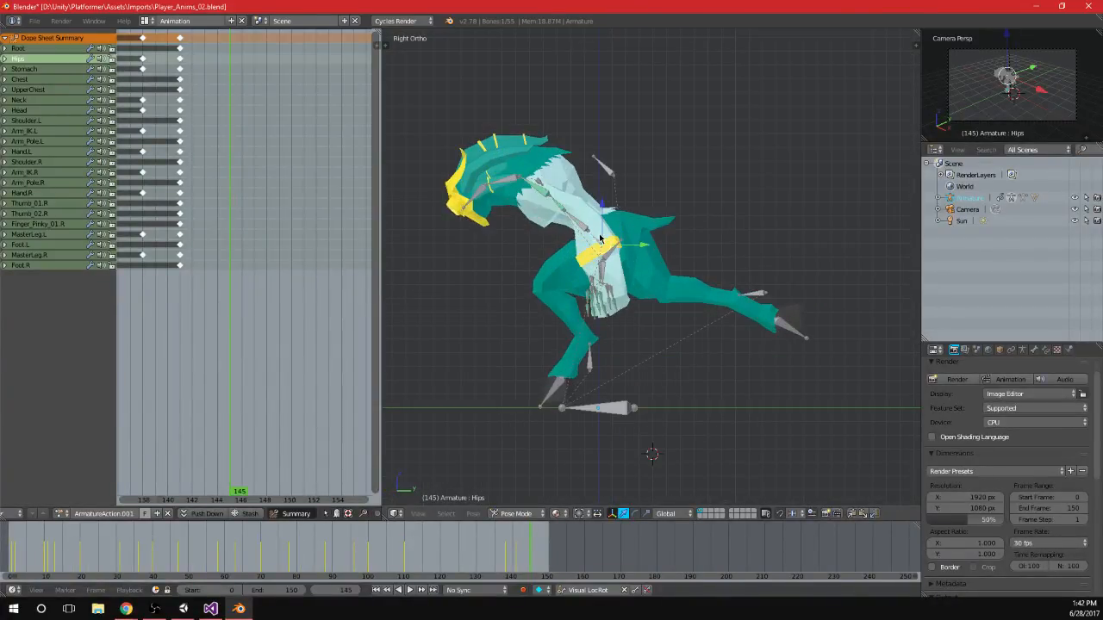
key(r)
click(686, 237)
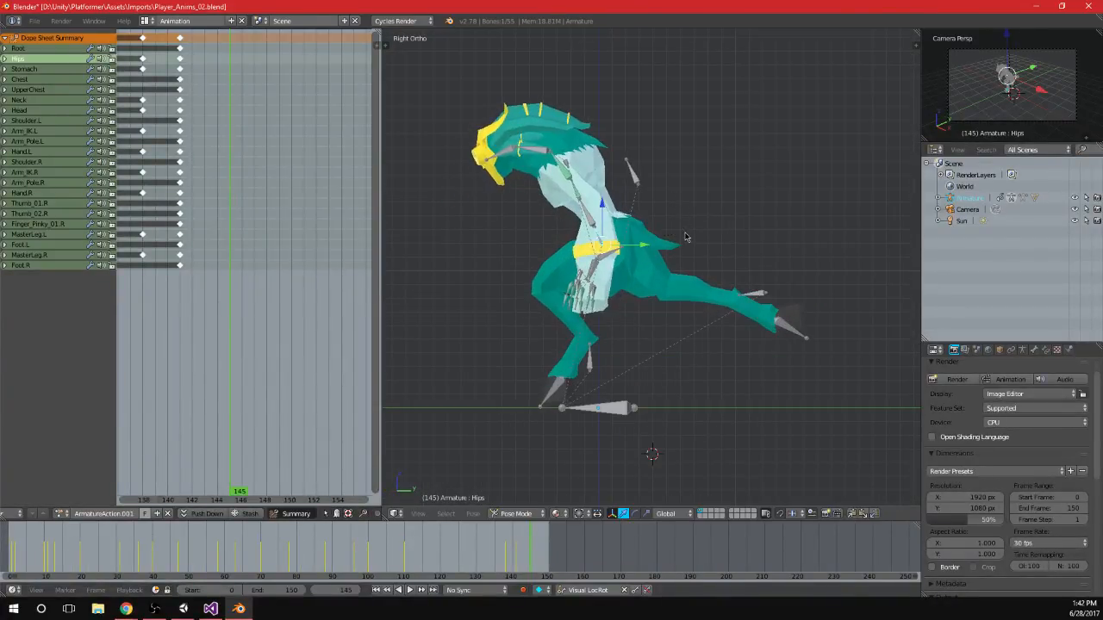
right_click(589, 220)
key(r)
click(691, 260)
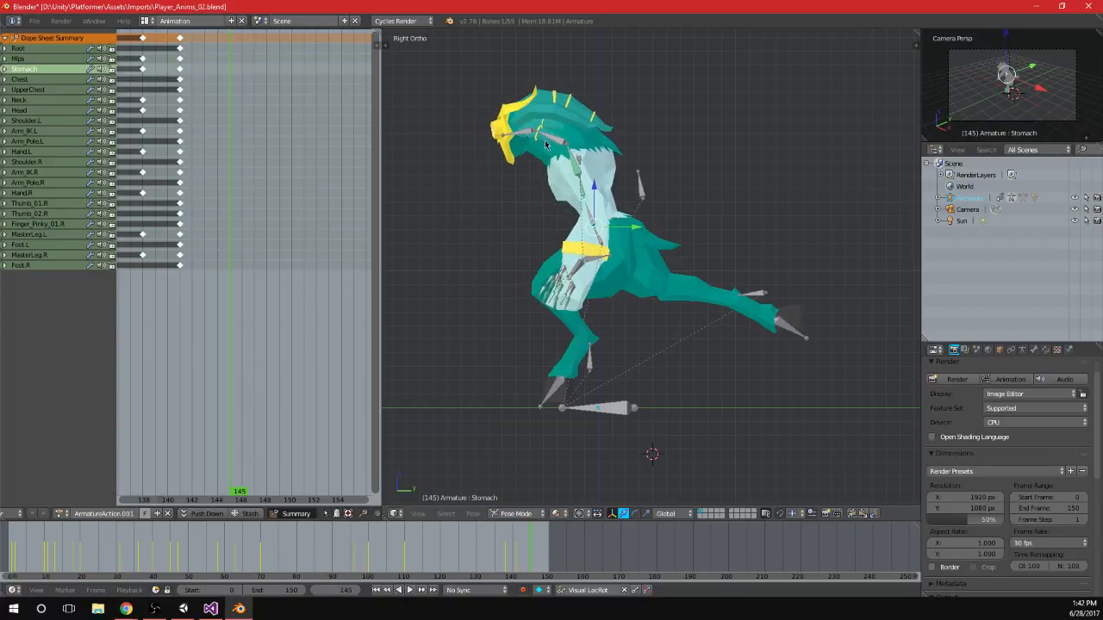
key(r)
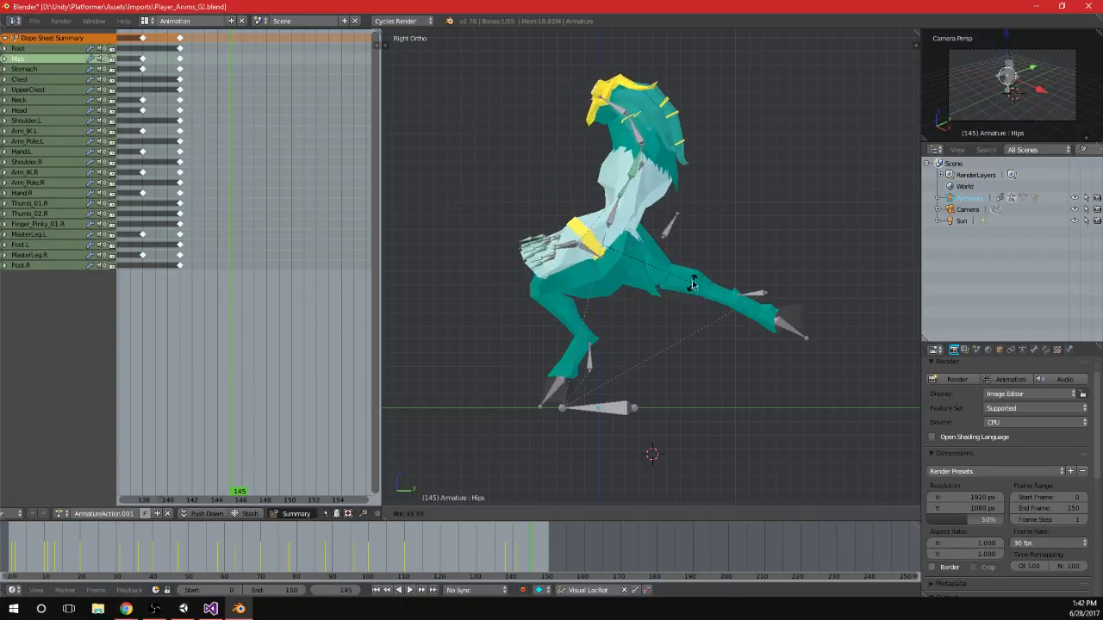
click(697, 222)
key(r)
click(657, 165)
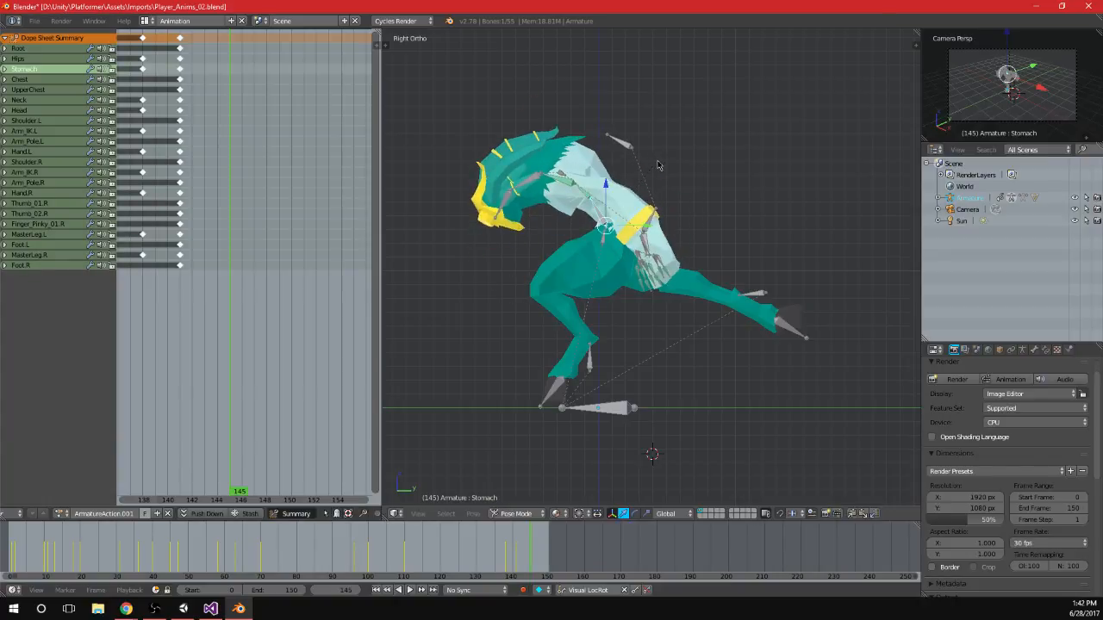
Rotate the Head and Neck bones upward so the head points straight ahead of the hunched torso.
right_click(511, 210)
key(r)
click(583, 287)
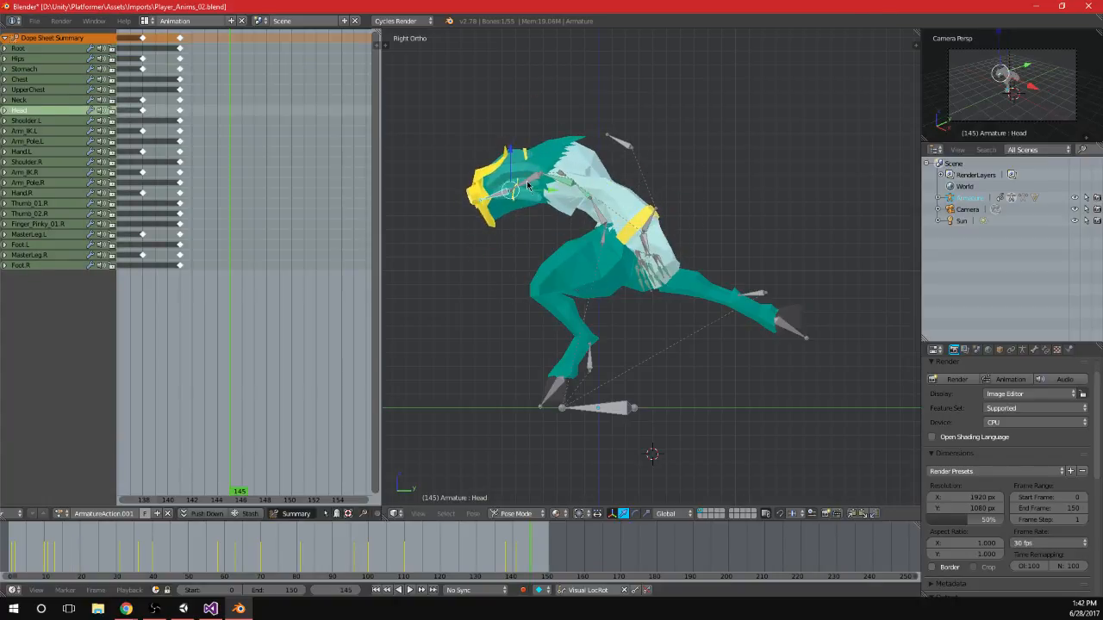
right_click(533, 188)
key(r)
click(661, 189)
middle_drag(661, 191, 746, 305)
key(KP_3)
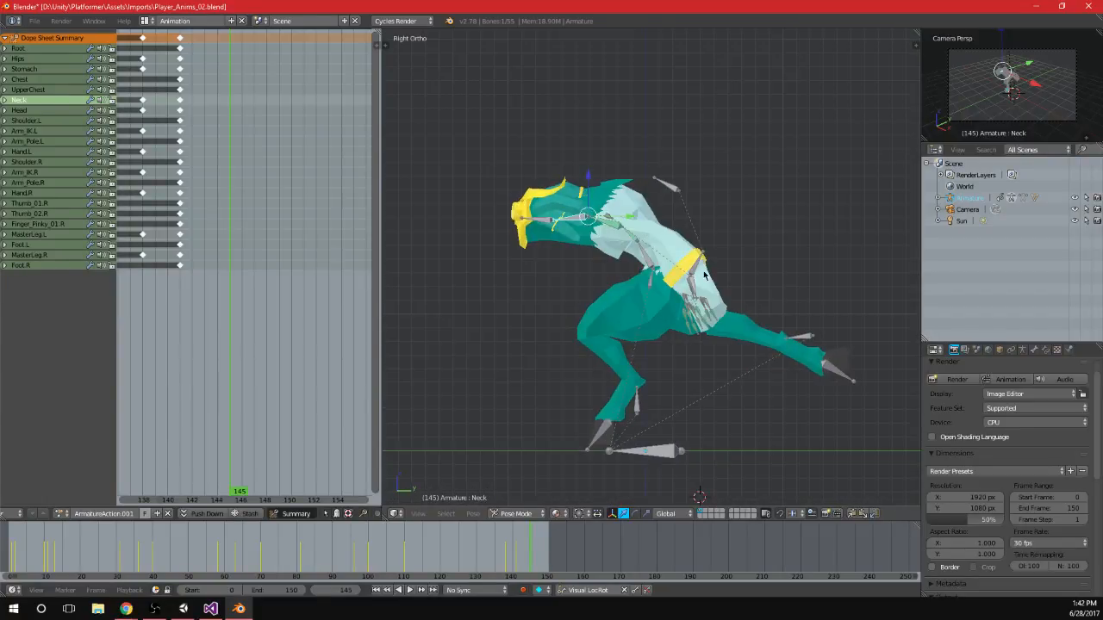
Move the left arm control Arm_IK.L slightly forward and up beside the torso.
right_click(702, 276)
key(g)
click(682, 249)
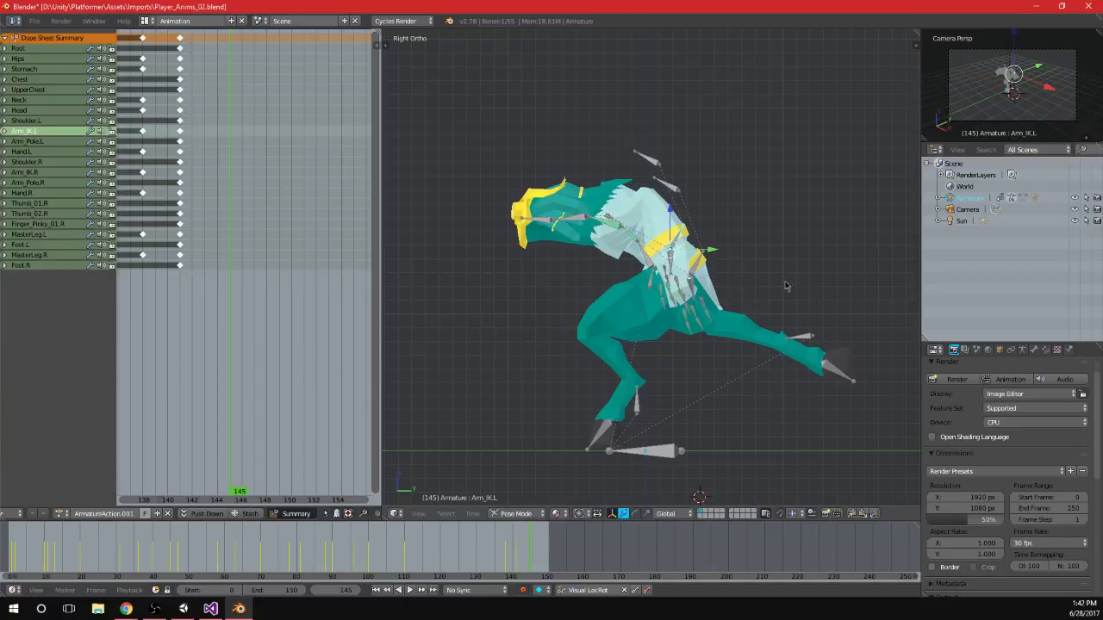
Move MasterLeg.R up and slightly forward so the trailing right leg bends at the knee.
middle_drag(786, 286, 534, 362)
right_click(527, 353)
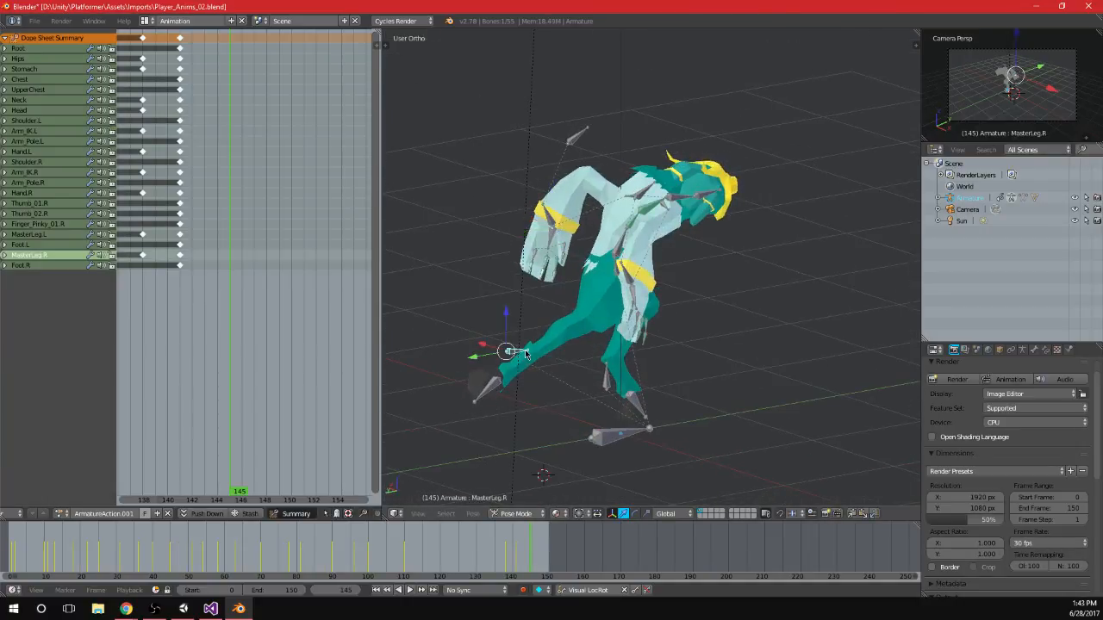
key(KP_3)
key(g)
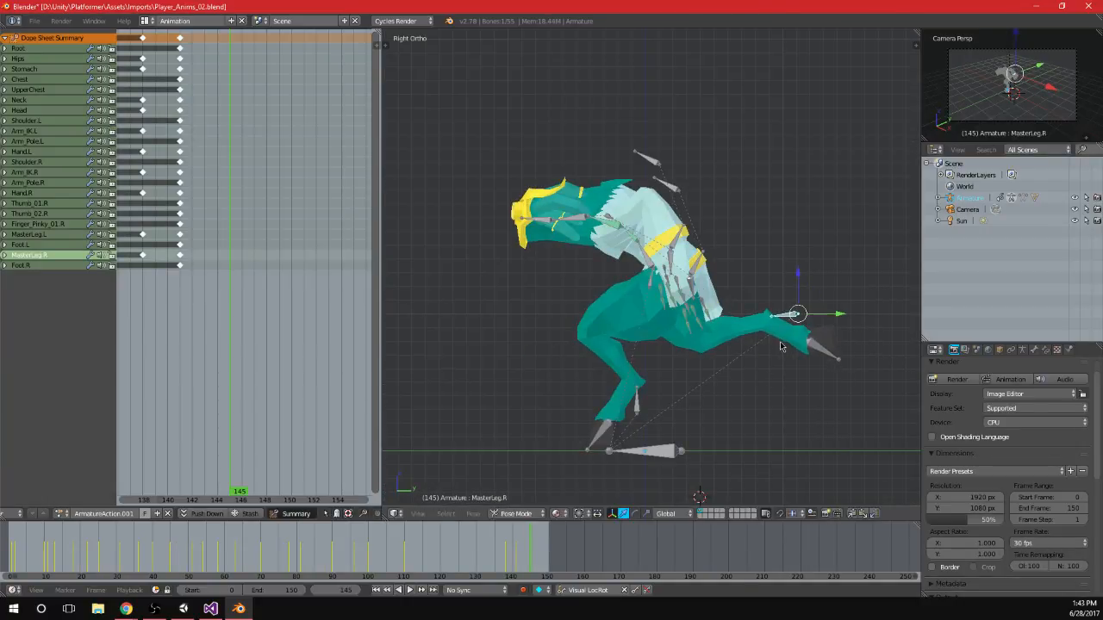
Move the right arm control Arm_IK.R slightly forward and up beside the torso.
click(838, 337)
middle_drag(837, 337, 613, 277)
right_click(608, 276)
key(KP_3)
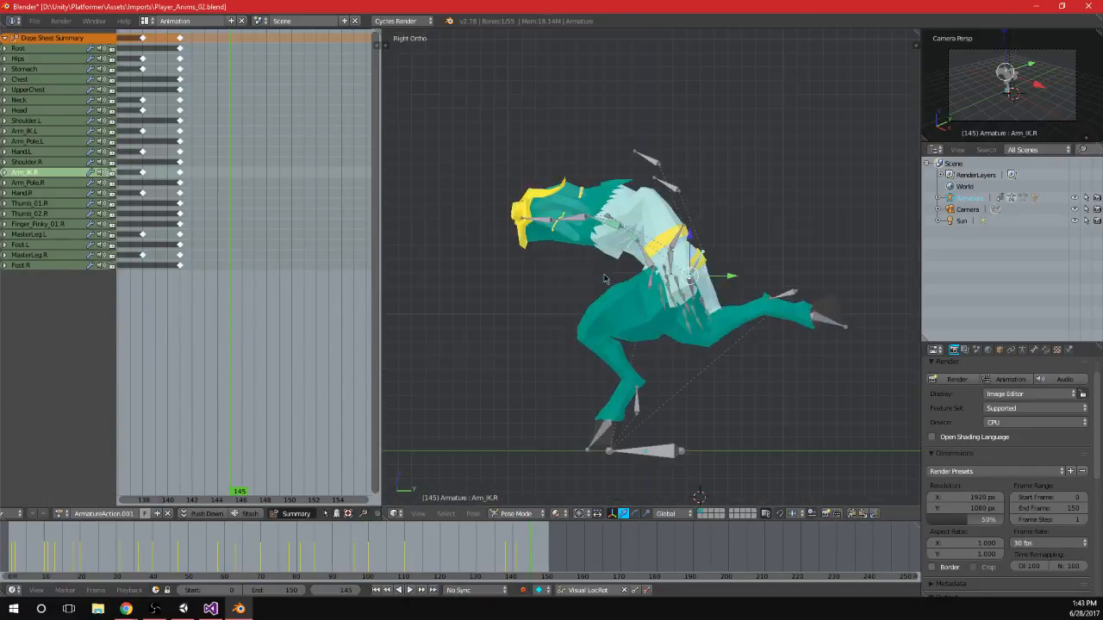
key(g)
click(721, 277)
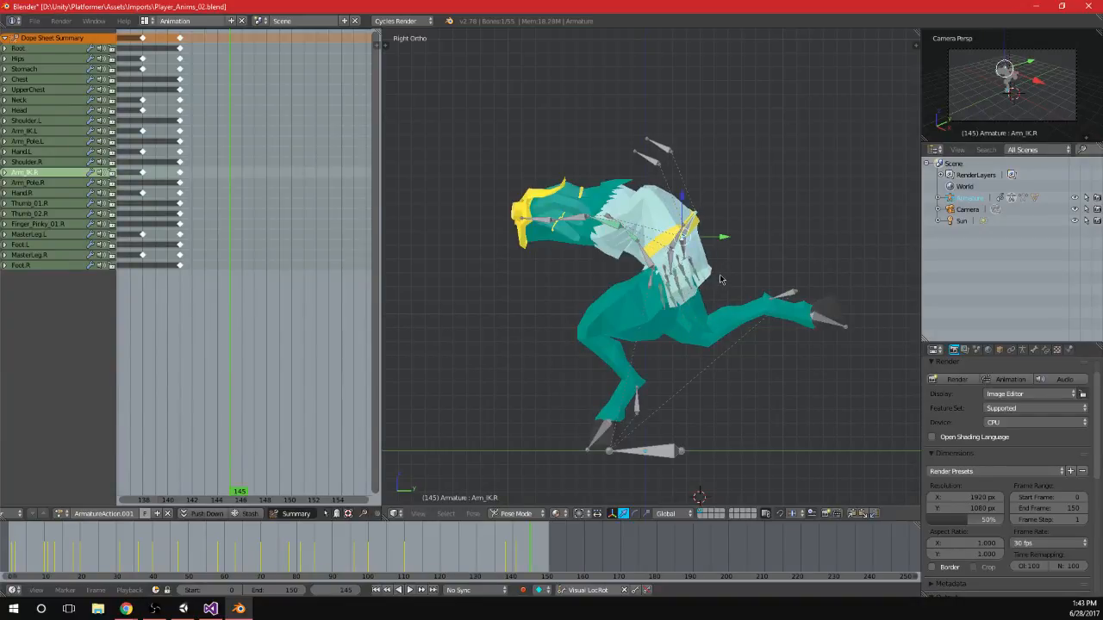
Select the Hips, Stomach, Neck, Head, both arm IK and both MasterLeg controls and keyframe them at frame 145.
right_click(648, 256)
right_click(648, 256)
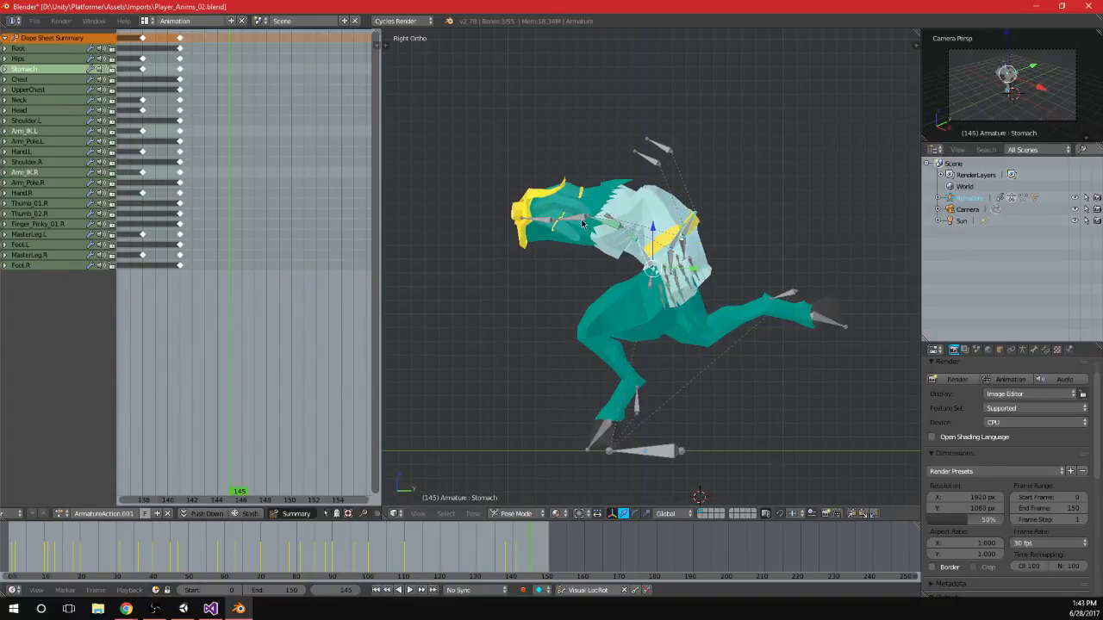
right_click(646, 403)
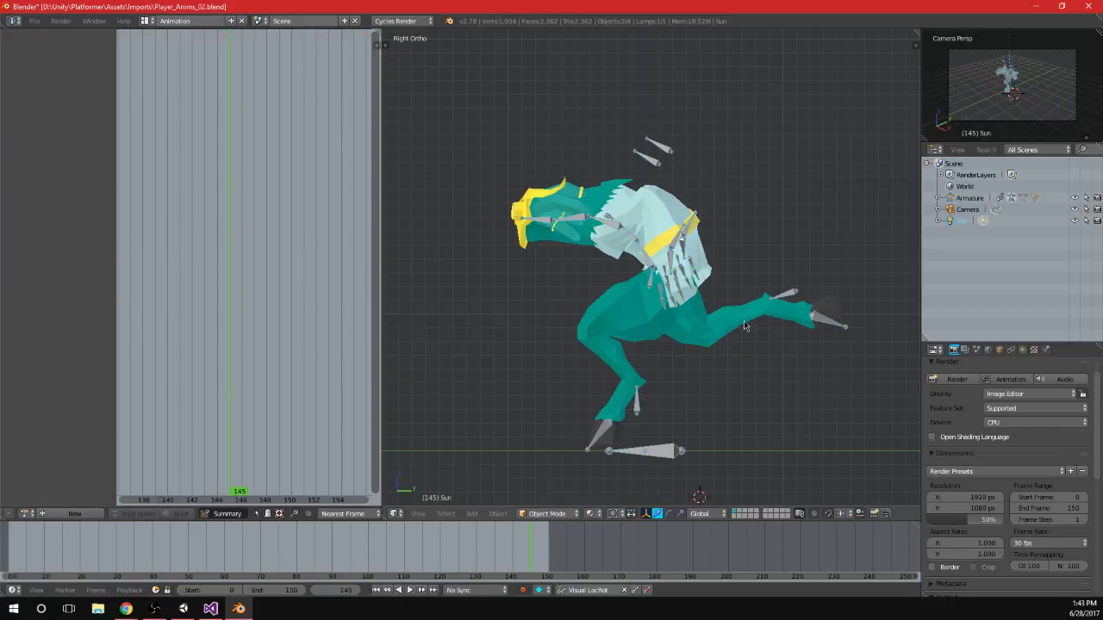
right_click(631, 409)
right_click(573, 216)
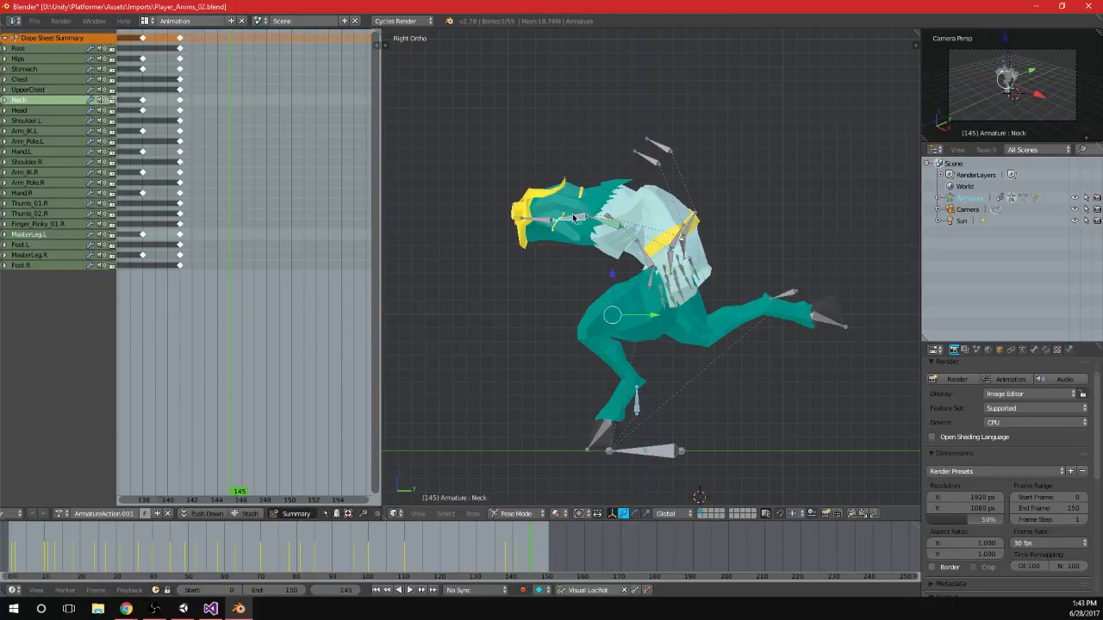
right_click(652, 278)
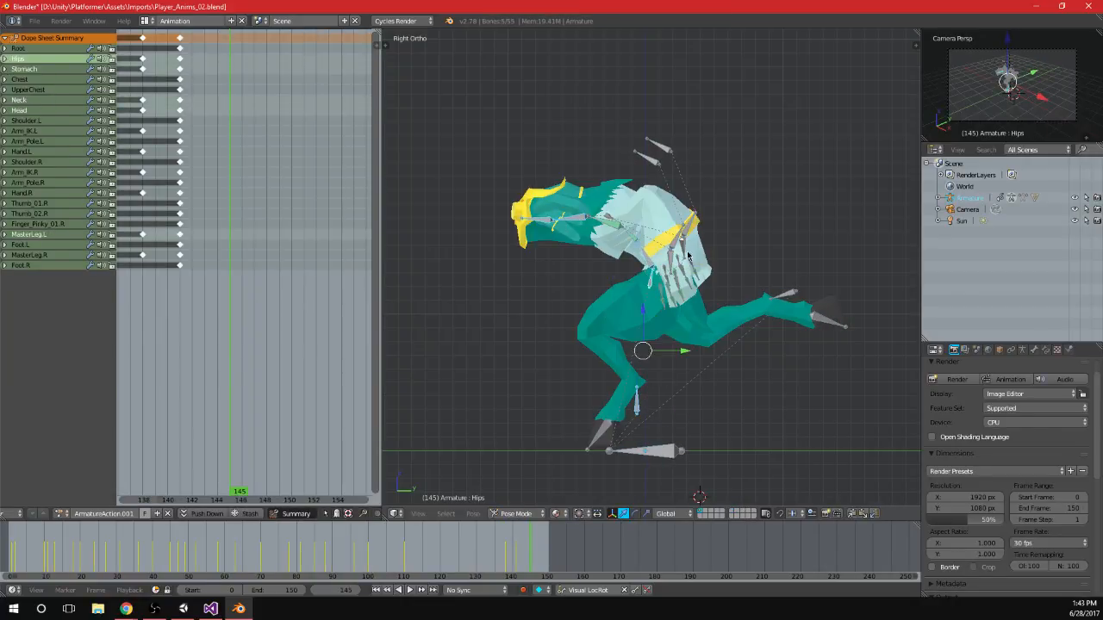
right_click(780, 298)
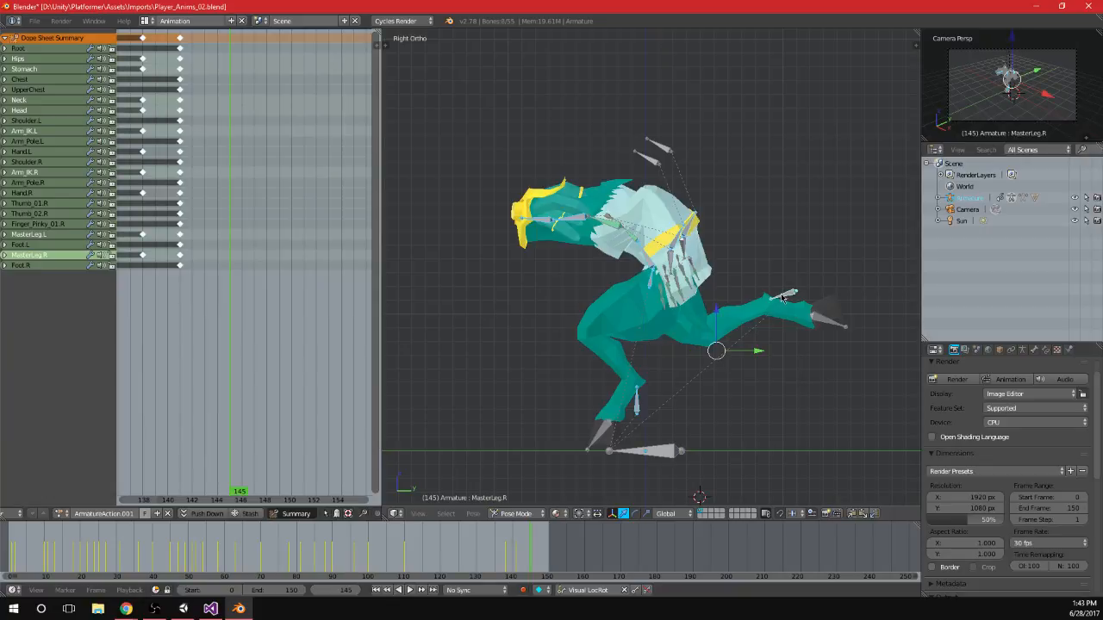
key(i)
At frame 148, lower the Hips bone and adjust its tilt so the body sinks over the front leg.
mouse_move(256, 161)
mouse_down()
mouse_move(207, 155)
mouse_move(254, 174)
mouse_up()
shift+middle_drag(619, 413, 607, 345)
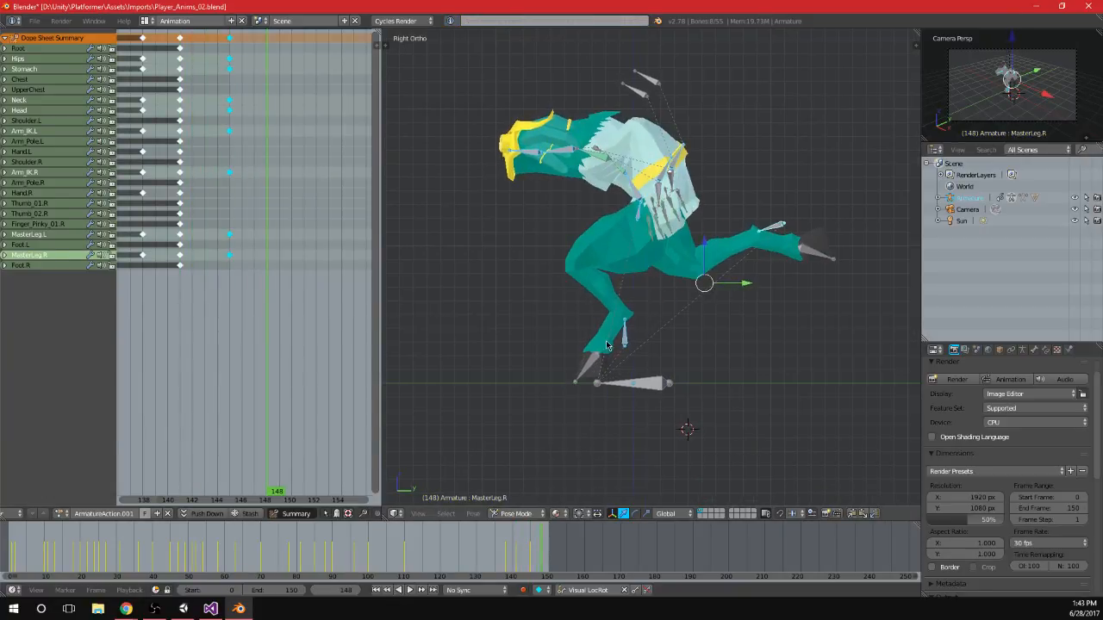
right_click(624, 336)
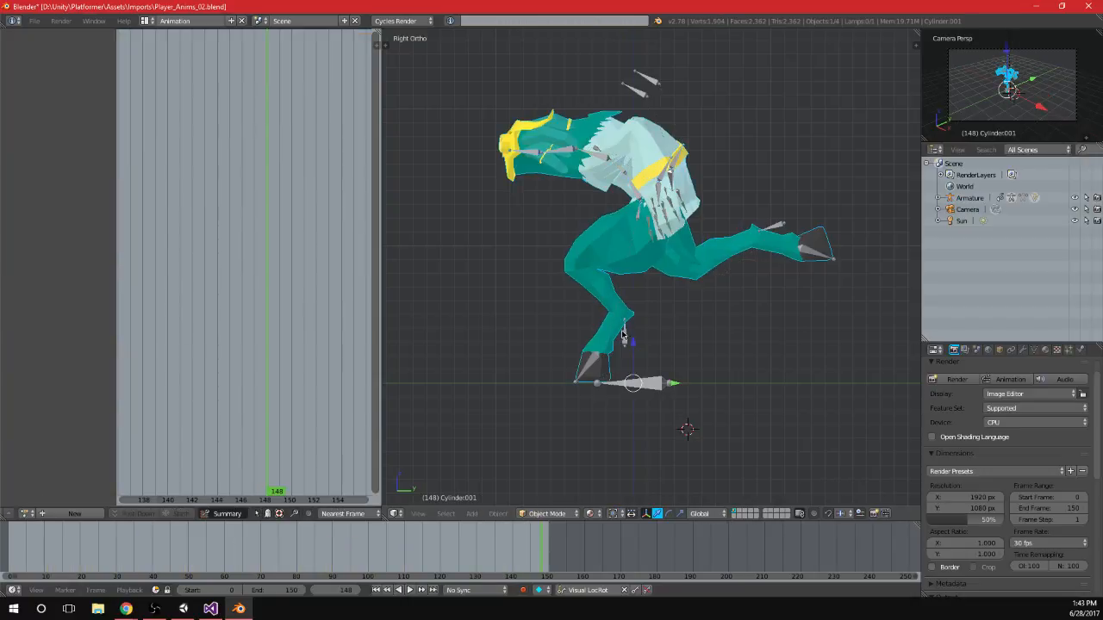
right_click(640, 207)
right_click(640, 216)
key(r)
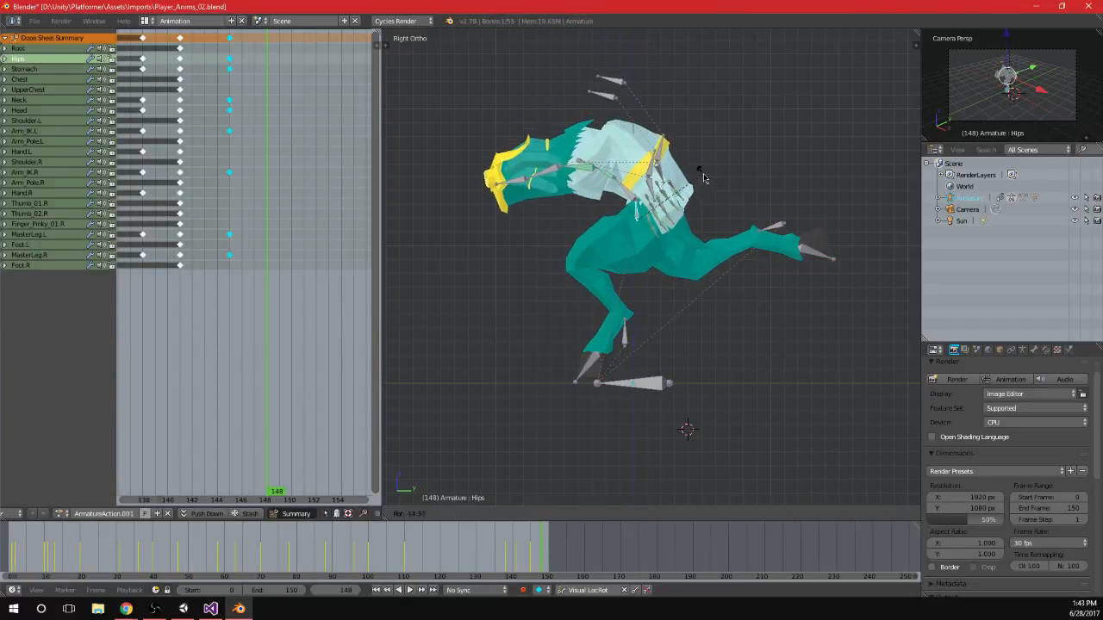
click(695, 170)
key(g)
click(694, 190)
key(r)
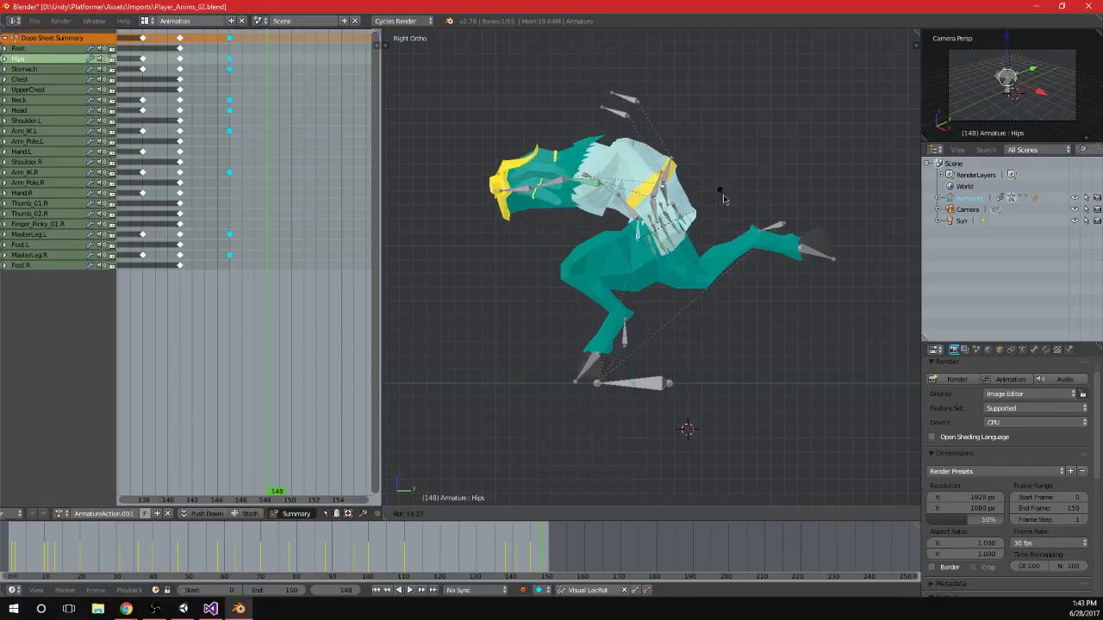
click(720, 198)
Bend the Stomach bone further forward and adjust the Neck and Head bones so the head angles slightly downward.
right_click(638, 210)
key(r)
click(699, 191)
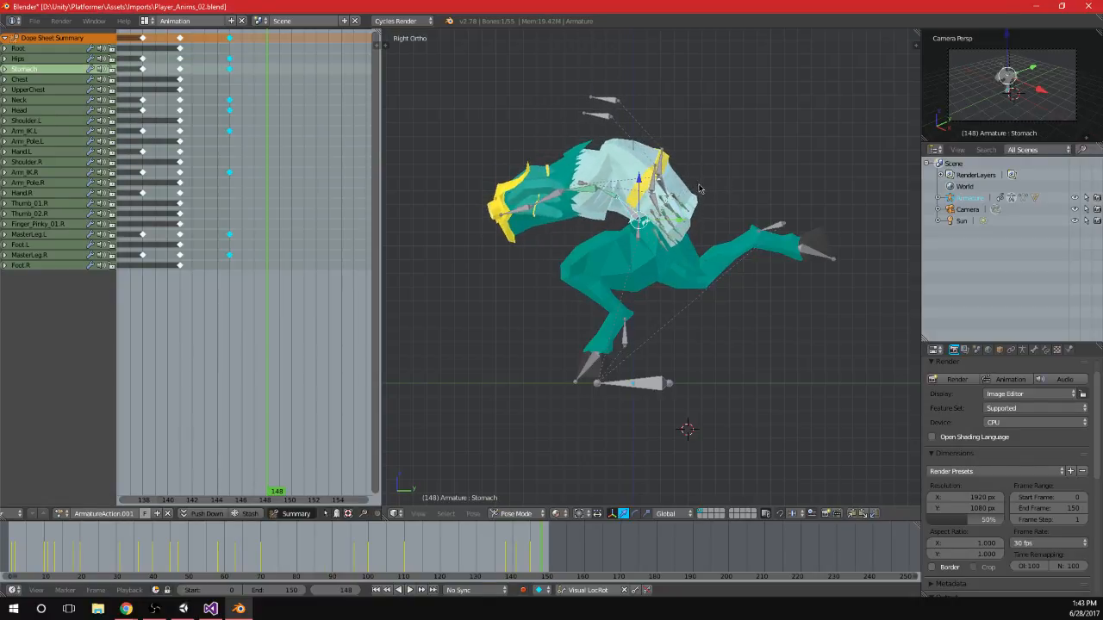
right_click(561, 197)
key(r)
click(539, 211)
right_click(539, 211)
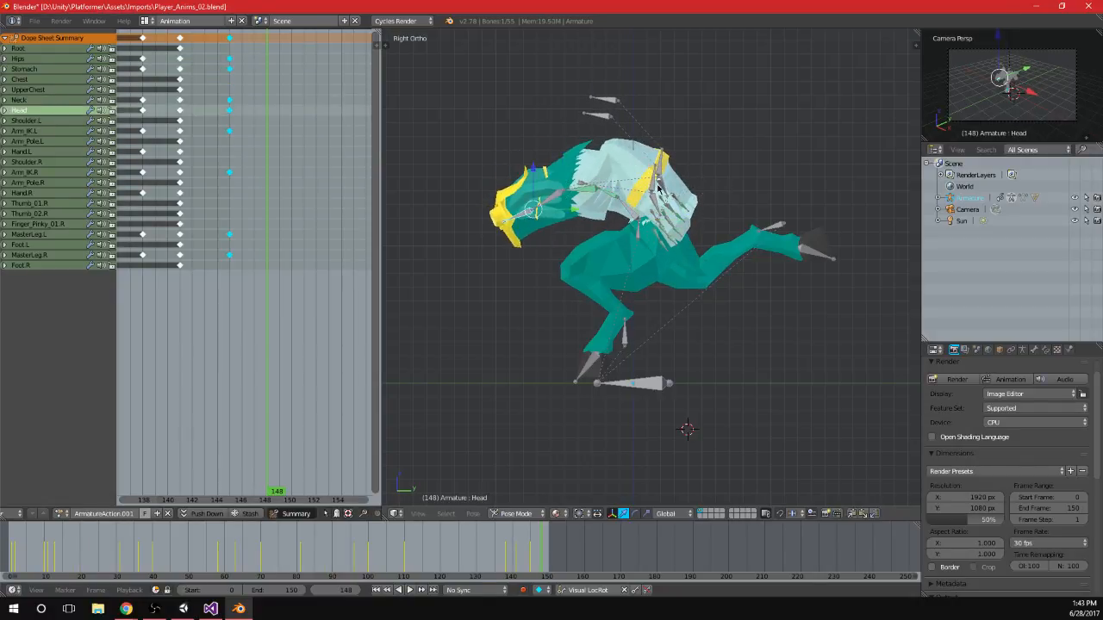
key(r)
click(662, 211)
Keyframe the Head, Neck, Stomach and Hips bones at frame 148.
right_click(556, 197)
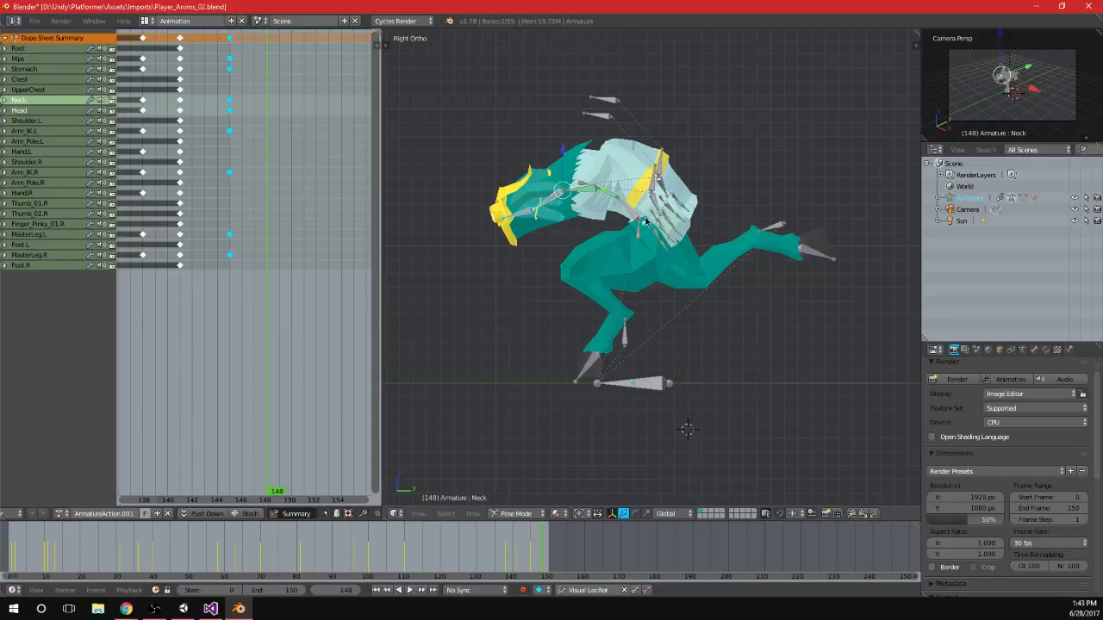
right_click(632, 213)
right_click(637, 234)
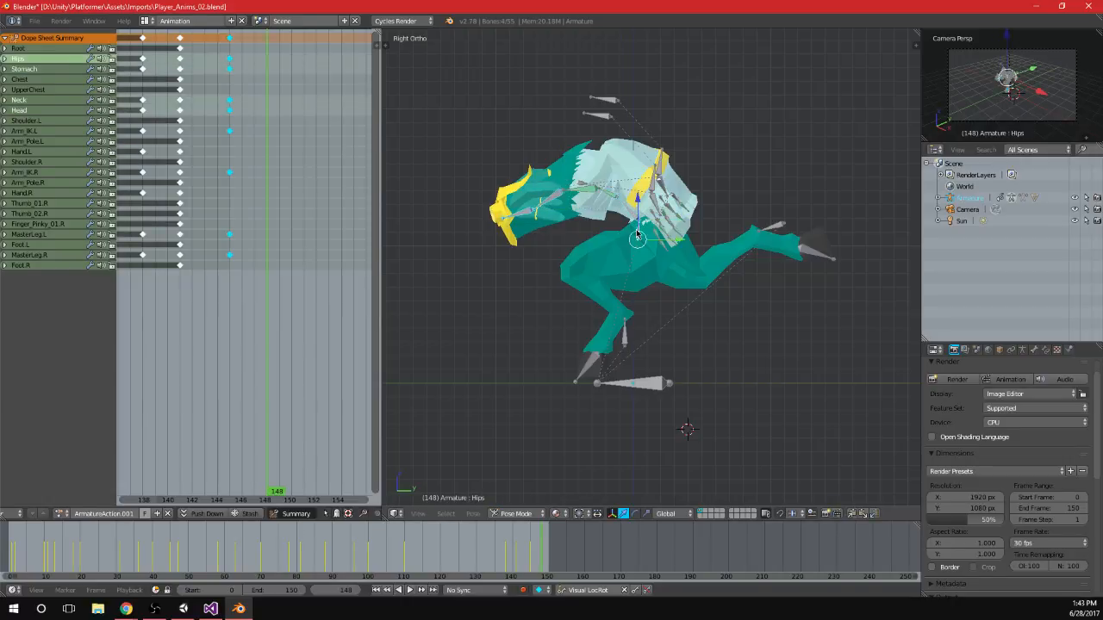
Rotate and lower MasterLeg.R for the trailing leg, and move MasterLeg.L backward so the front foot sits under the body.
right_click(775, 226)
key(r)
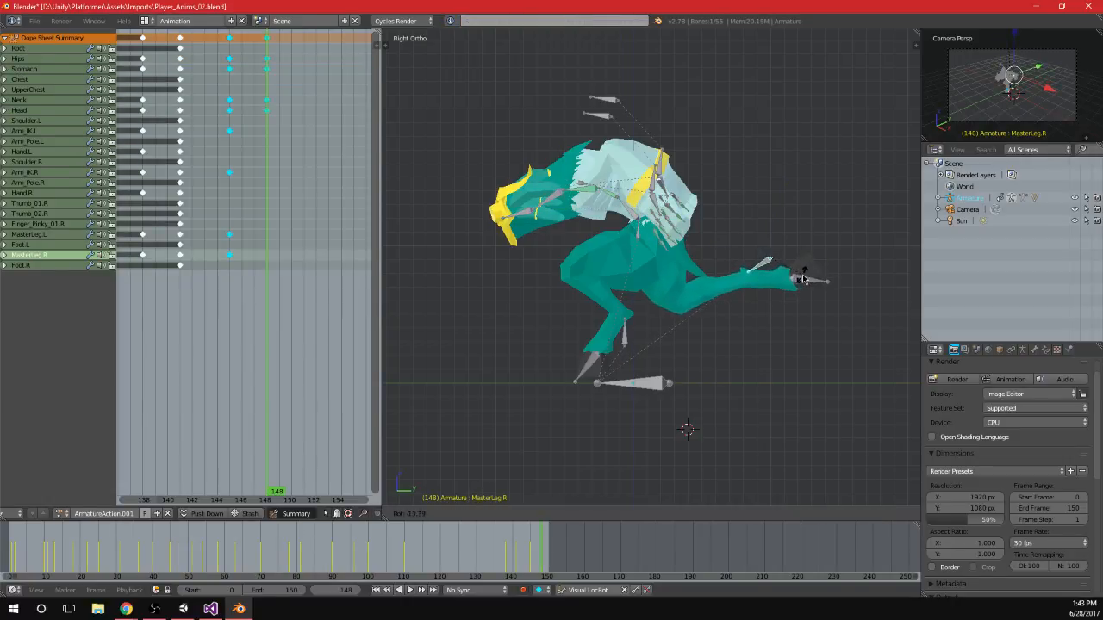
click(801, 285)
right_click(606, 354)
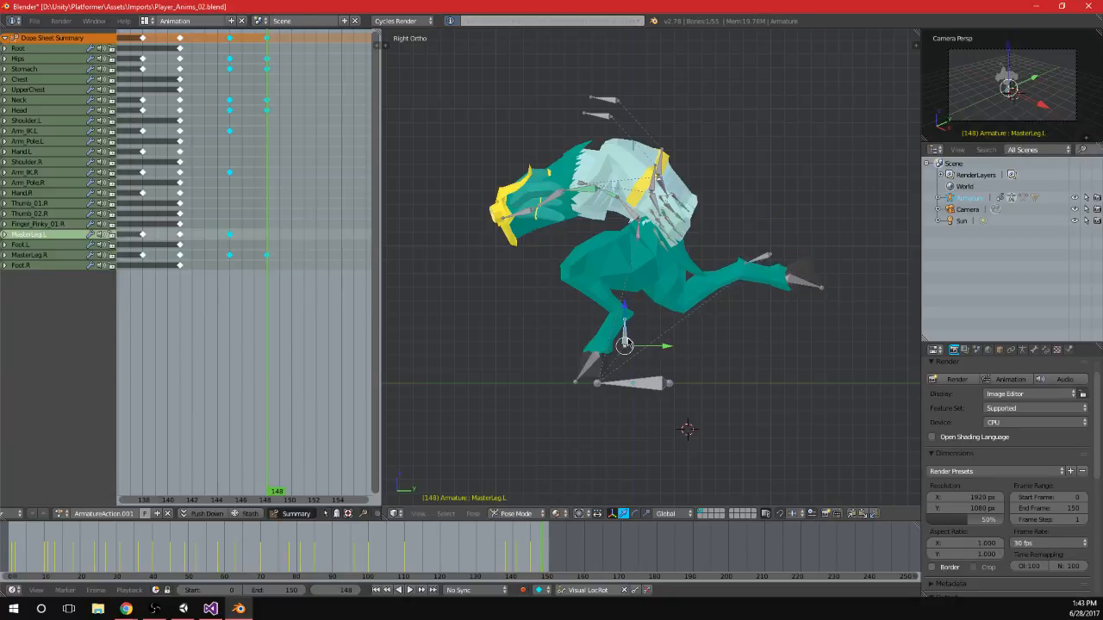
key(g)
click(666, 342)
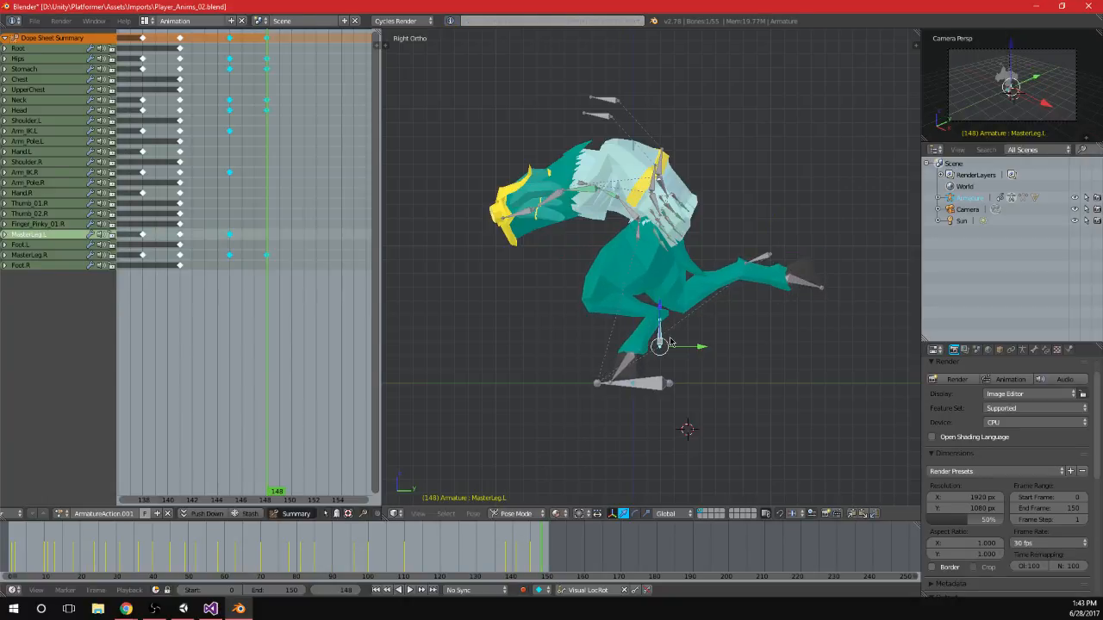
Play back the dash and examine the motion between frames 145 and 148 from another angle.
key(alt+a)
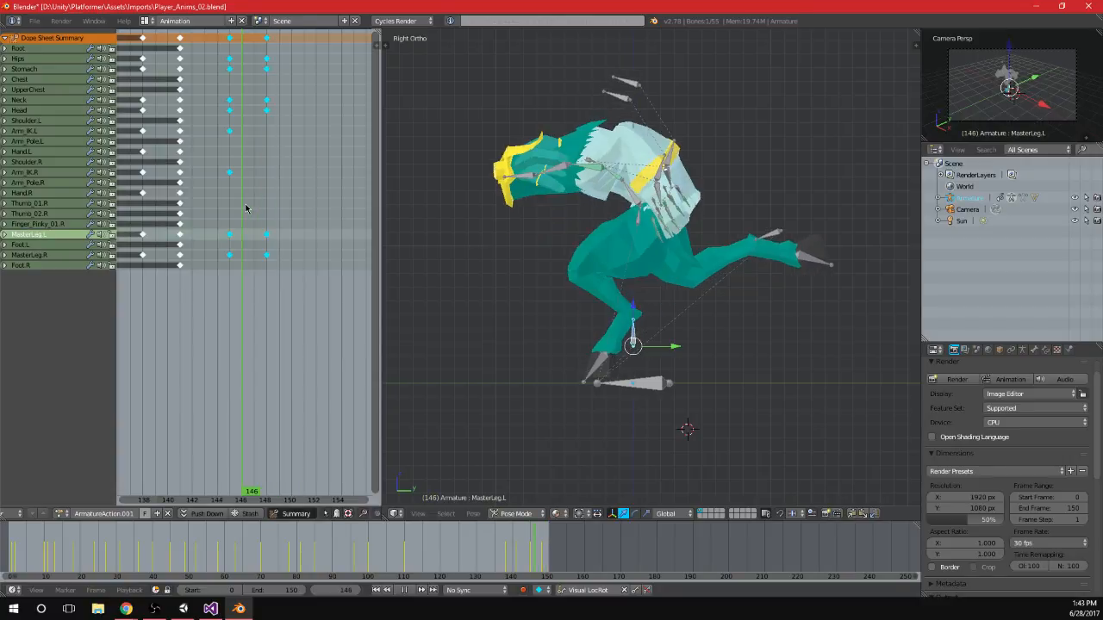
middle_drag(814, 285, 712, 318)
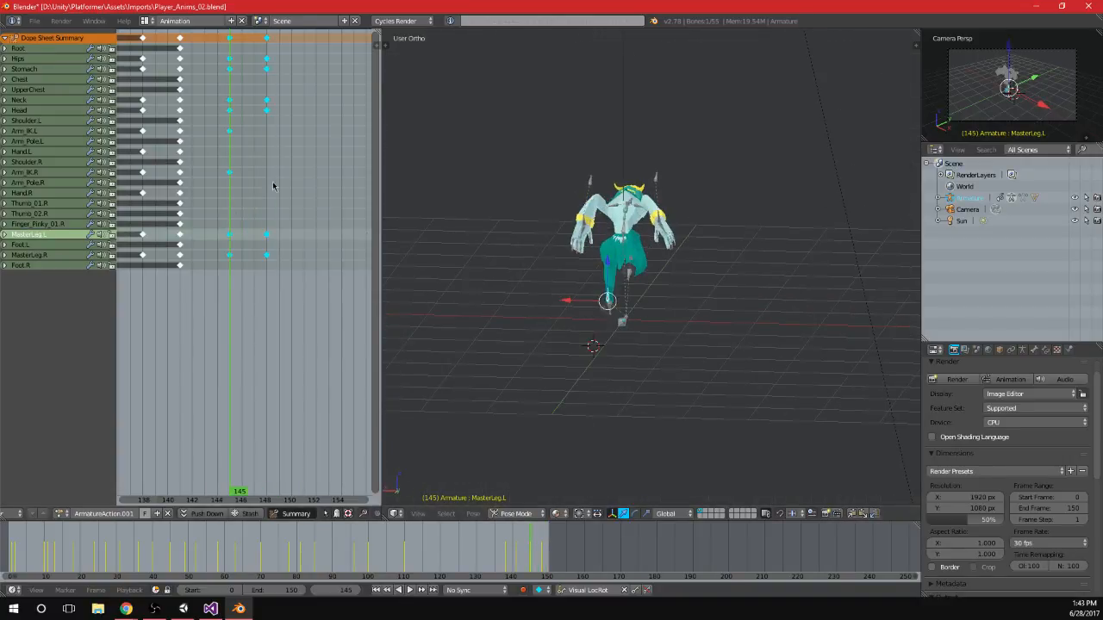
mouse_move(256, 183)
mouse_down()
mouse_move(216, 183)
mouse_move(268, 189)
mouse_up()
mouse_move(735, 261)
middle_down()
mouse_move(614, 257)
mouse_move(716, 270)
middle_up()
Rotate Arm_IK.R and move it backward at frame 148 so the right arm trails behind the torso.
key(KP_3)
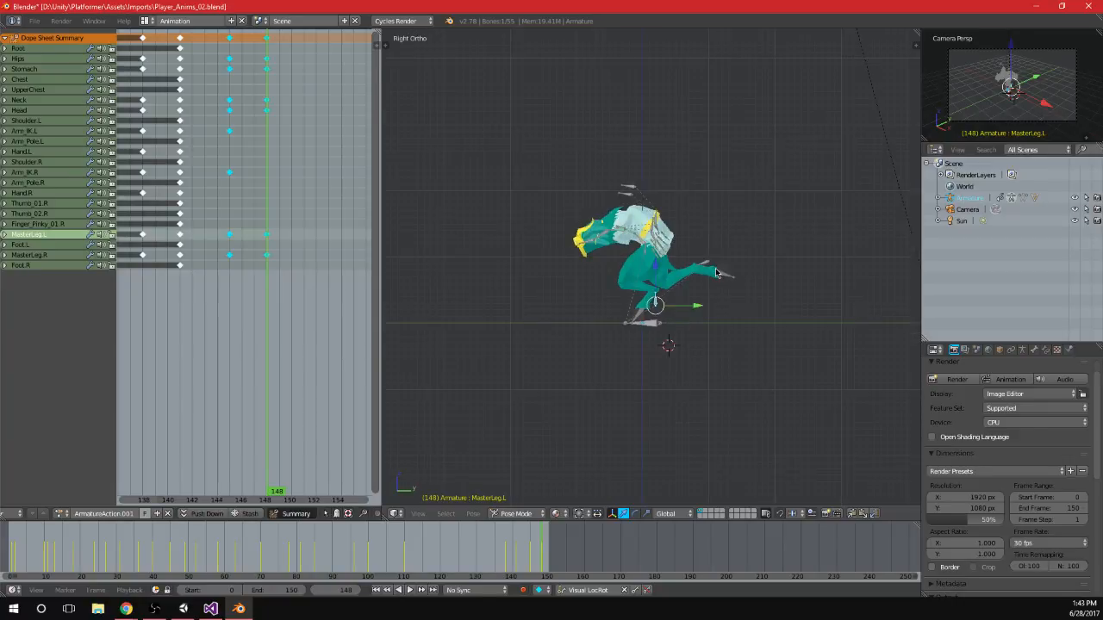
scroll(713, 272, up, 2)
scroll(658, 250, up, 3)
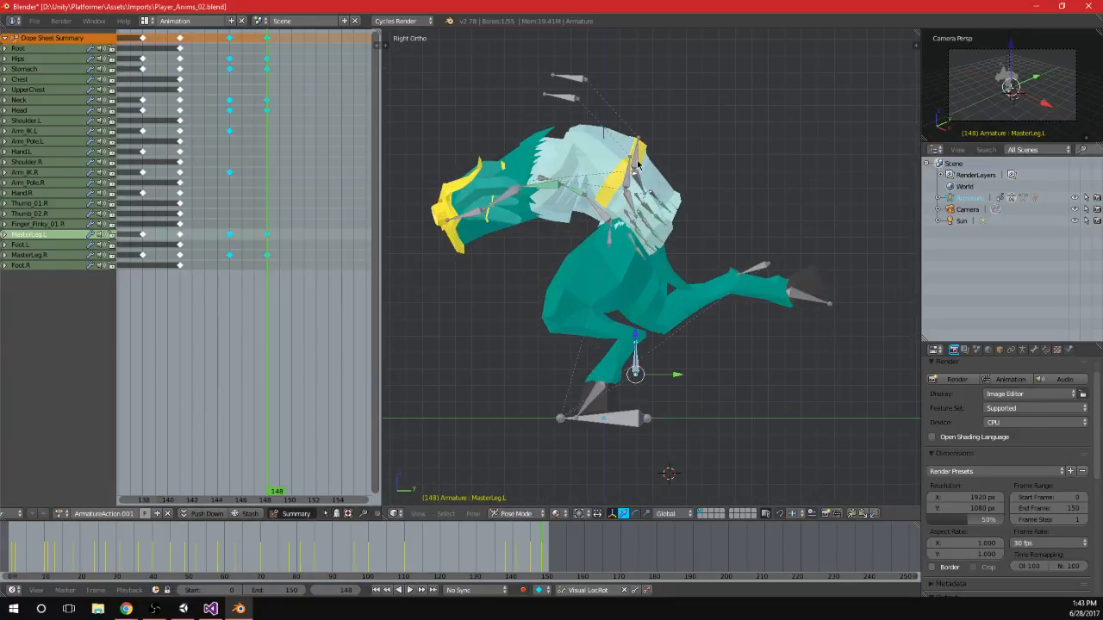
right_drag(638, 164, 638, 250)
click(556, 285)
key(r)
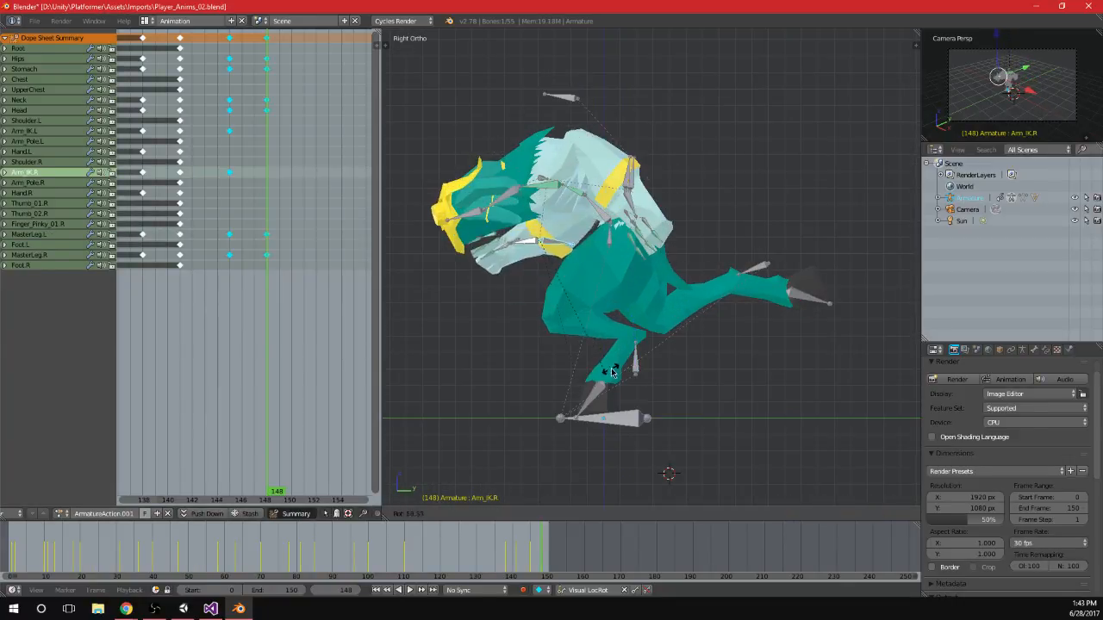
click(615, 369)
key(g)
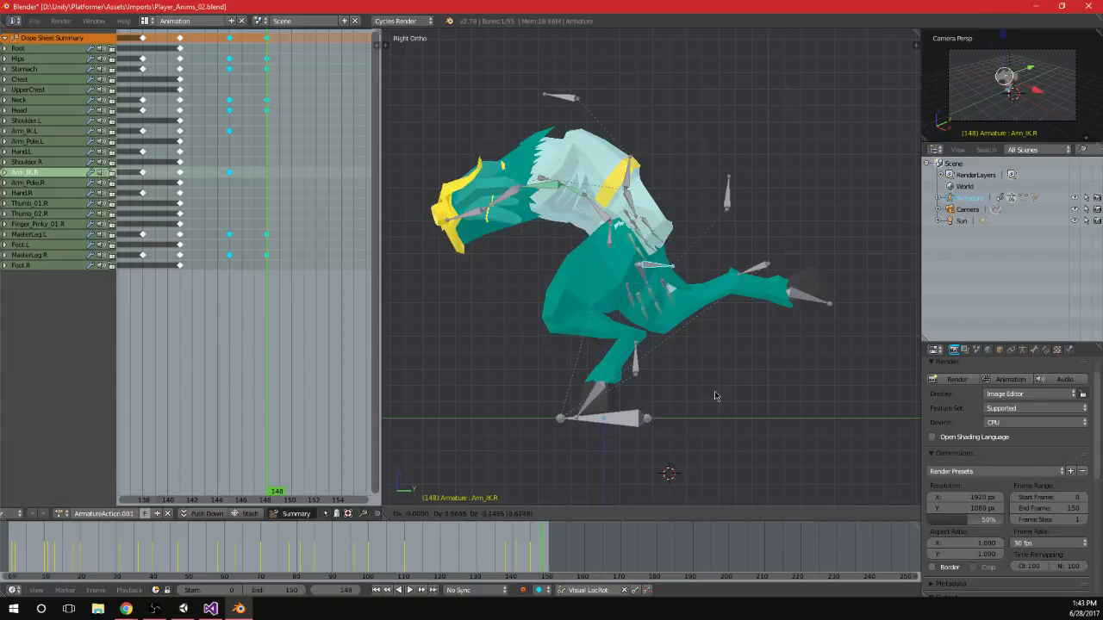
click(713, 322)
Move Arm_IK.L backward and rotate it so the left arm trails behind with the elbow bent outward.
right_click(626, 181)
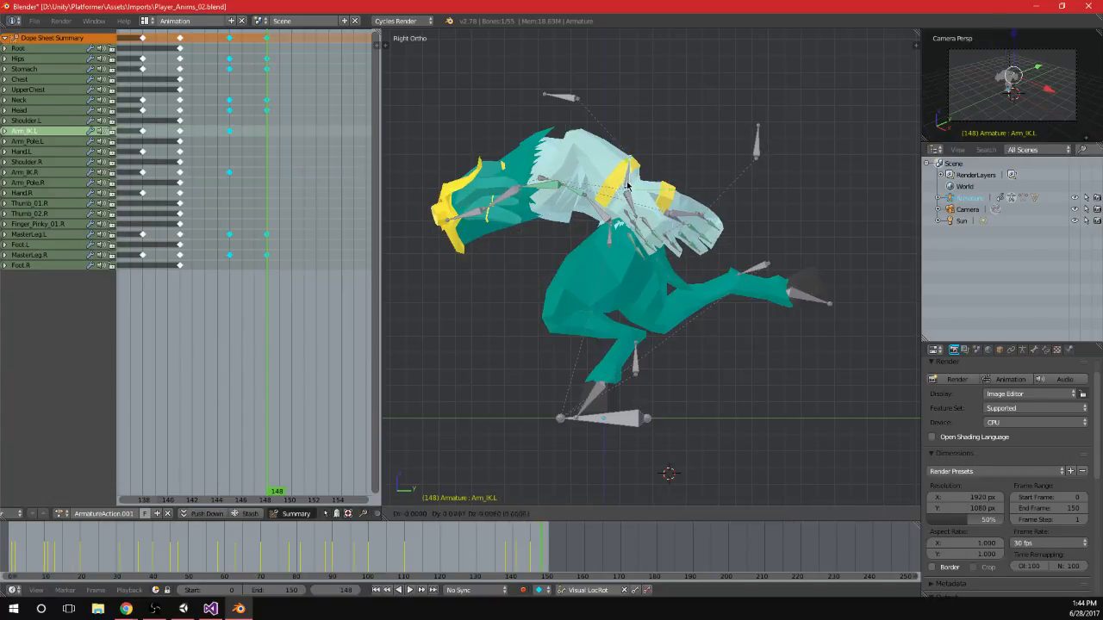
key(g)
middle_drag(724, 217, 591, 263)
key(KP_7)
shift+middle_drag(798, 298, 732, 295)
key(g)
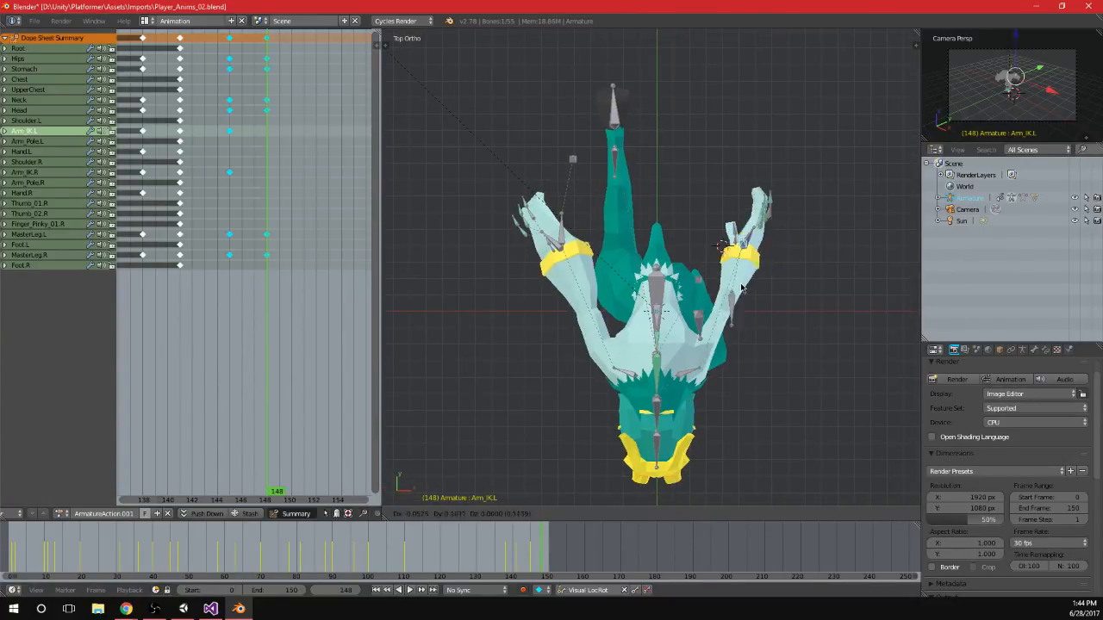
click(736, 283)
key(r)
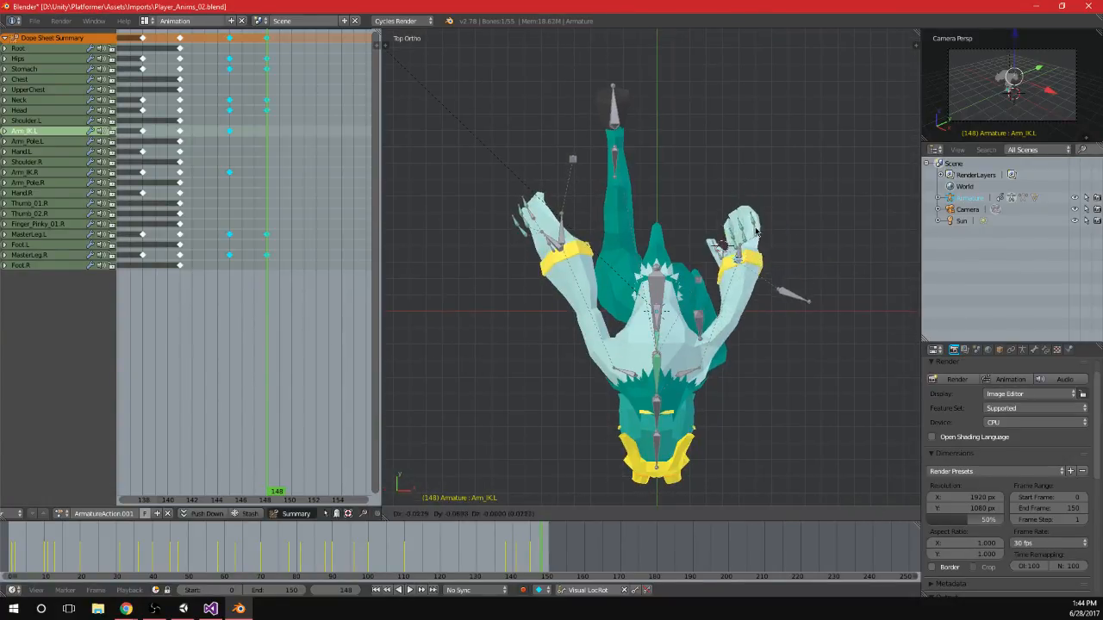
click(544, 242)
Move Arm_IK.R inward and rotate it so the right arm mirrors the left arm.
right_click(559, 243)
key(g)
click(597, 246)
key(r)
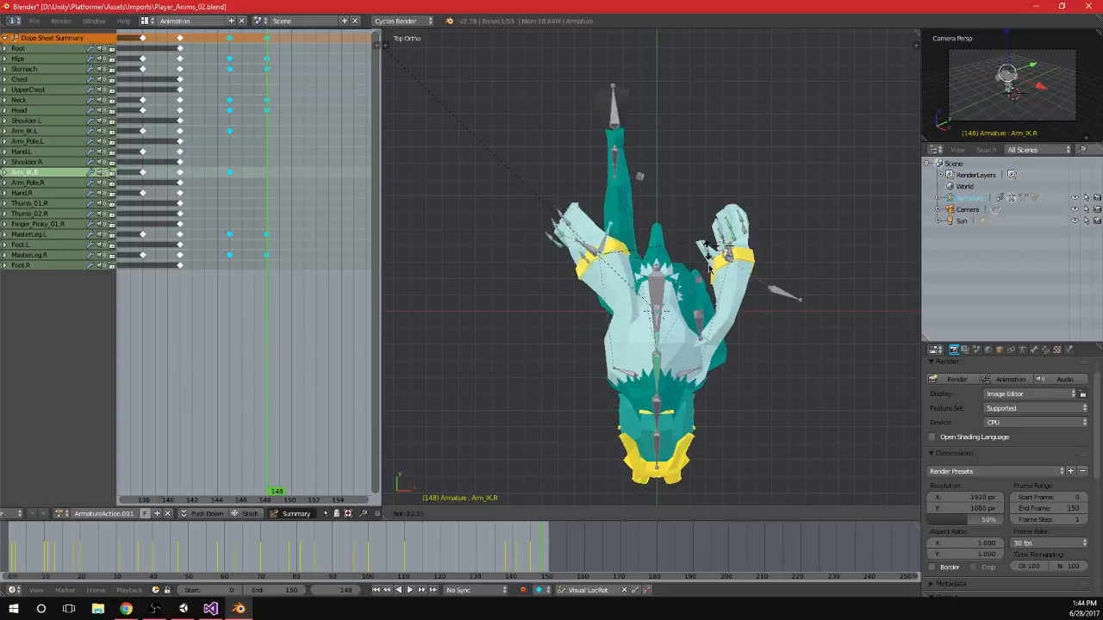
click(584, 141)
key(g)
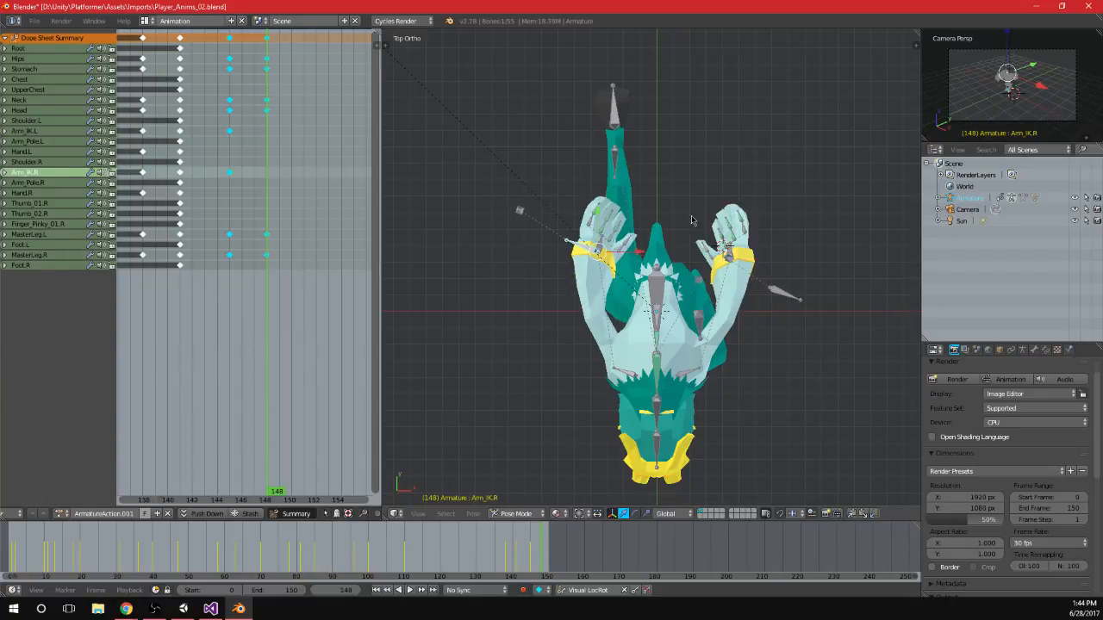
Select Arm_IK.R and Arm_IK.L and keyframe both arm controls at frame 148.
middle_drag(738, 252, 731, 289)
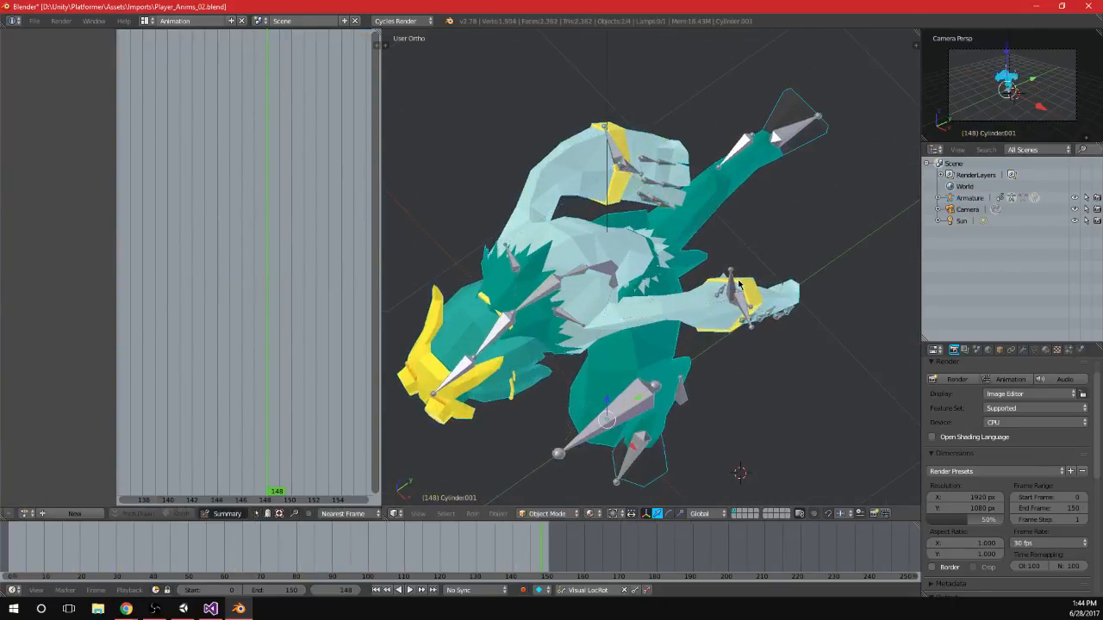
right_click(731, 288)
right_click(617, 147)
Scrub through the dash up to frame 148 and examine the arm motion from several angles.
middle_drag(617, 147, 655, 295)
mouse_move(255, 193)
mouse_down()
mouse_move(238, 191)
mouse_move(267, 203)
mouse_up()
middle_drag(770, 351, 761, 375)
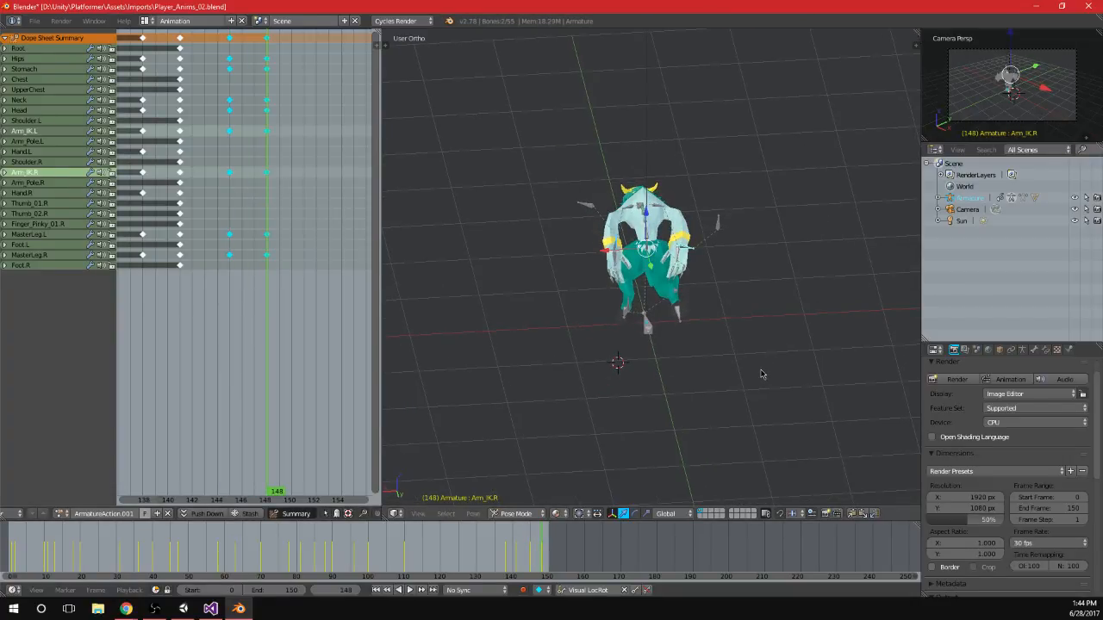
Advance the animation to frame 151 with the character in side view.
key(KP_3)
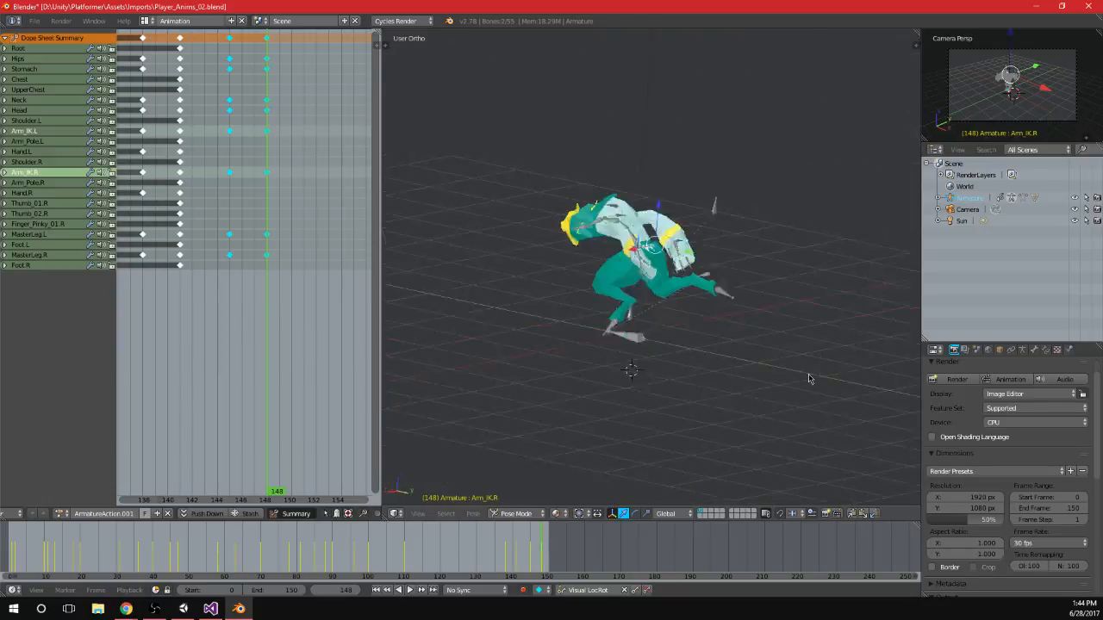
scroll(811, 349, up, 4)
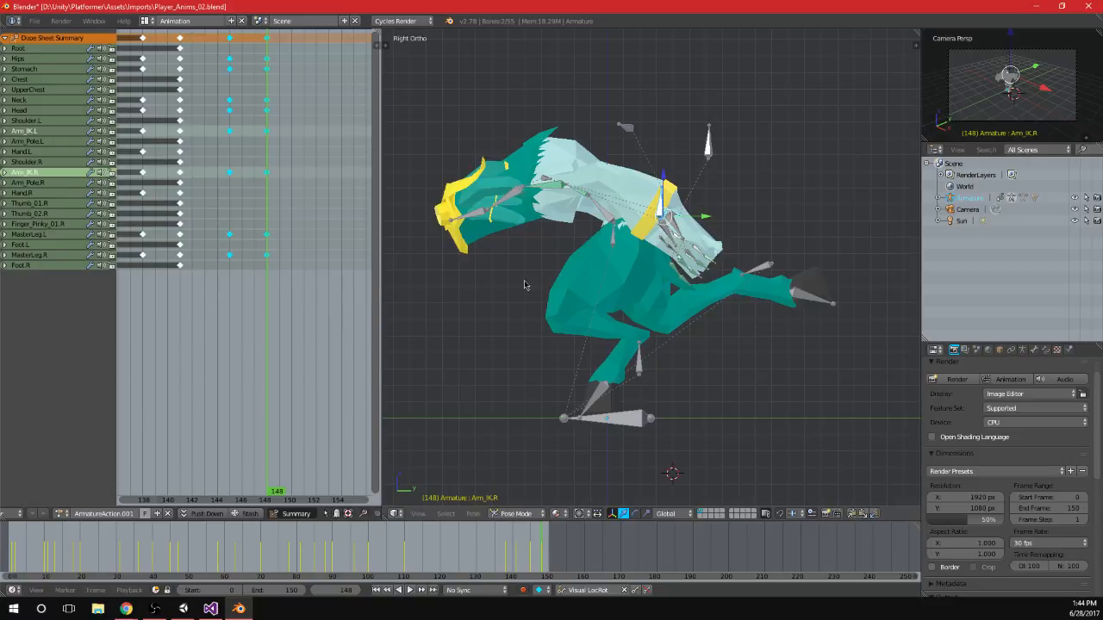
drag(259, 137, 306, 205)
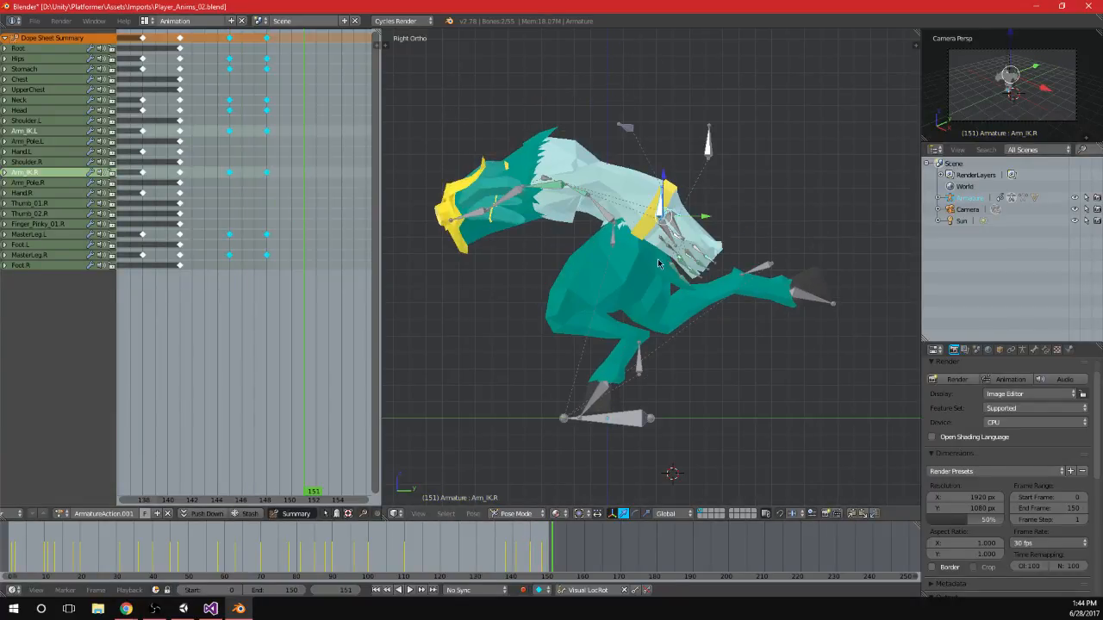
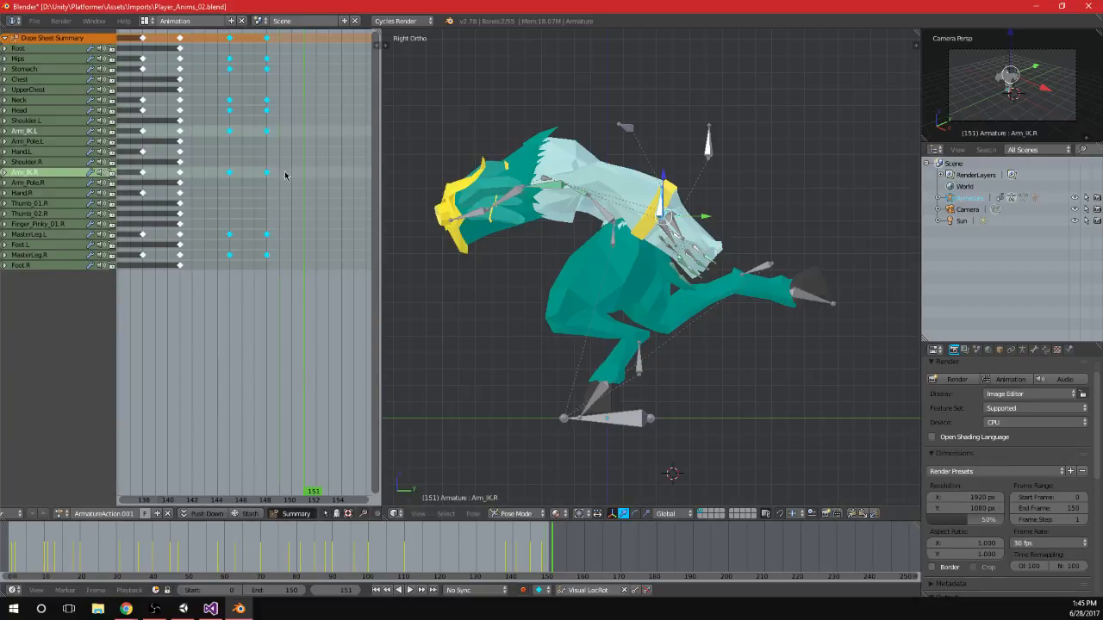
Scrub the dash between frames 150 and 151 and examine the pose from the front, an angle and the side.
drag(288, 174, 304, 212)
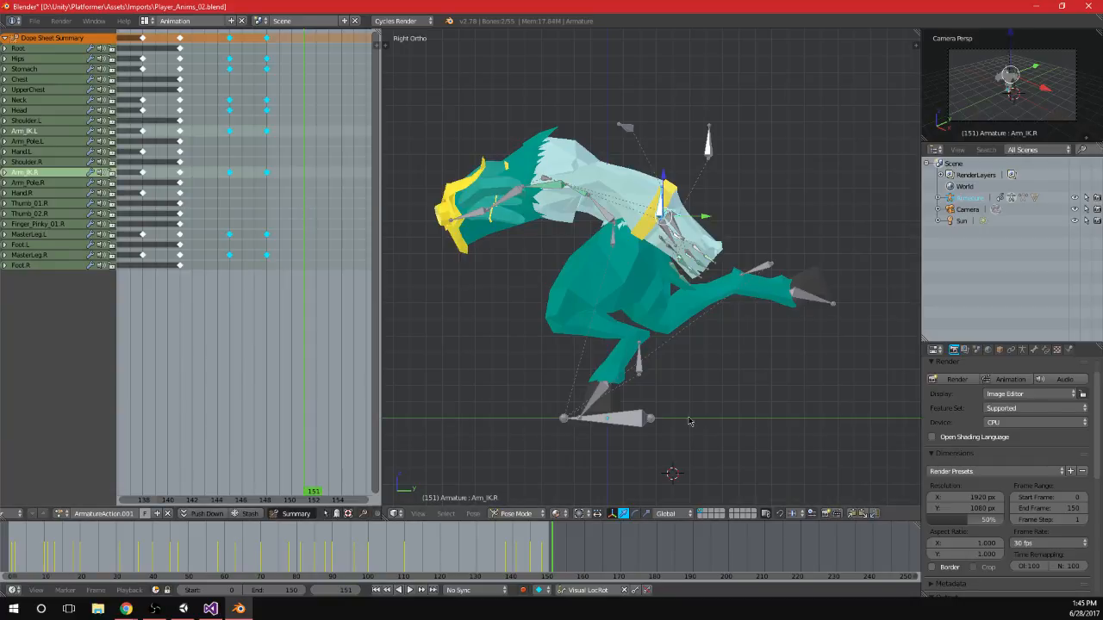
drag(293, 173, 296, 206)
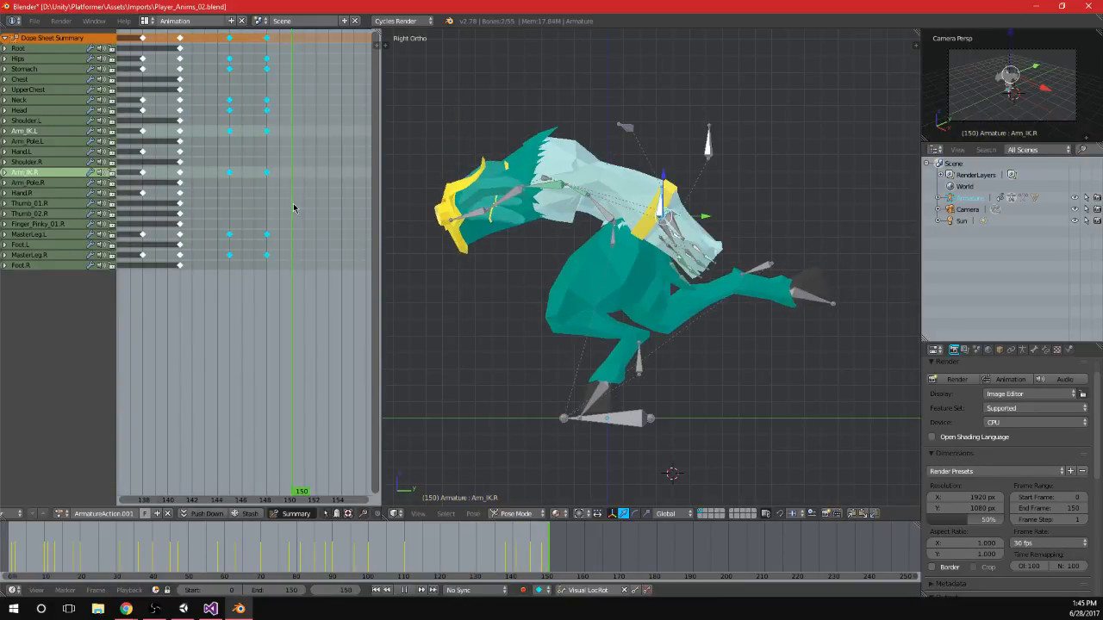
middle_drag(594, 258, 575, 286)
scroll(639, 269, down, 3)
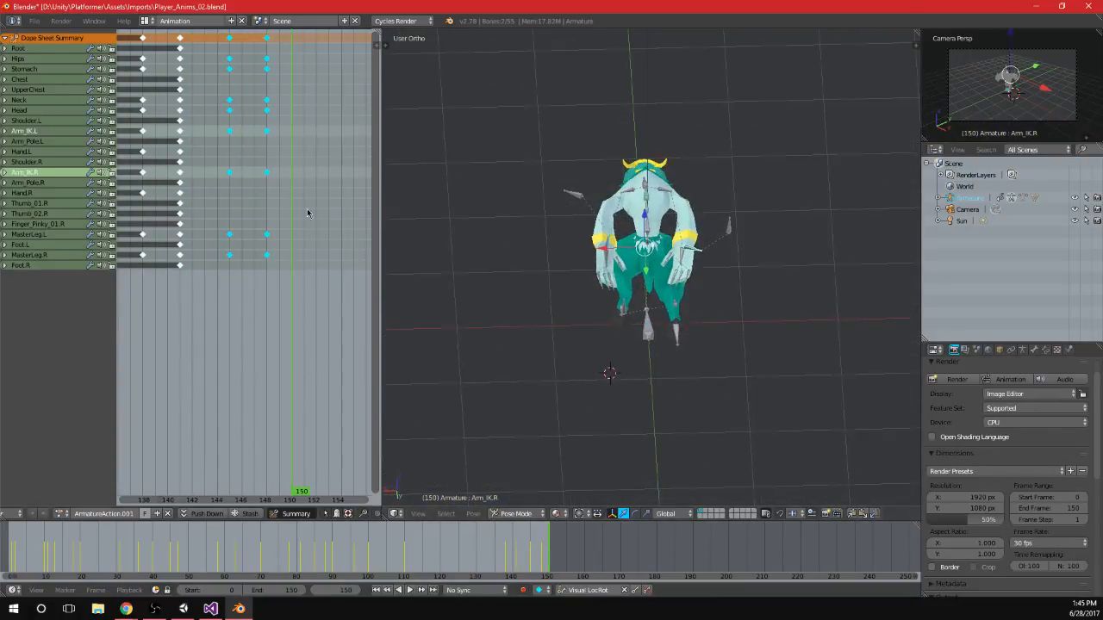
mouse_move(285, 204)
mouse_down()
mouse_move(224, 184)
mouse_move(283, 194)
mouse_move(239, 204)
mouse_move(304, 206)
mouse_up()
middle_drag(724, 332, 850, 294)
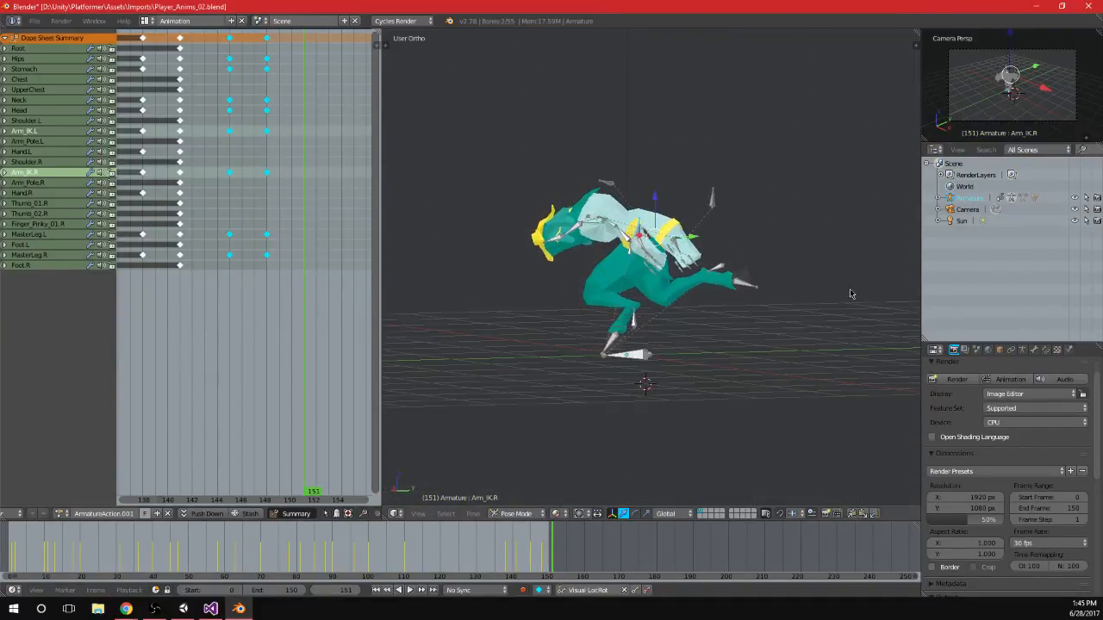
key(KP_3)
scroll(696, 279, up, 3)
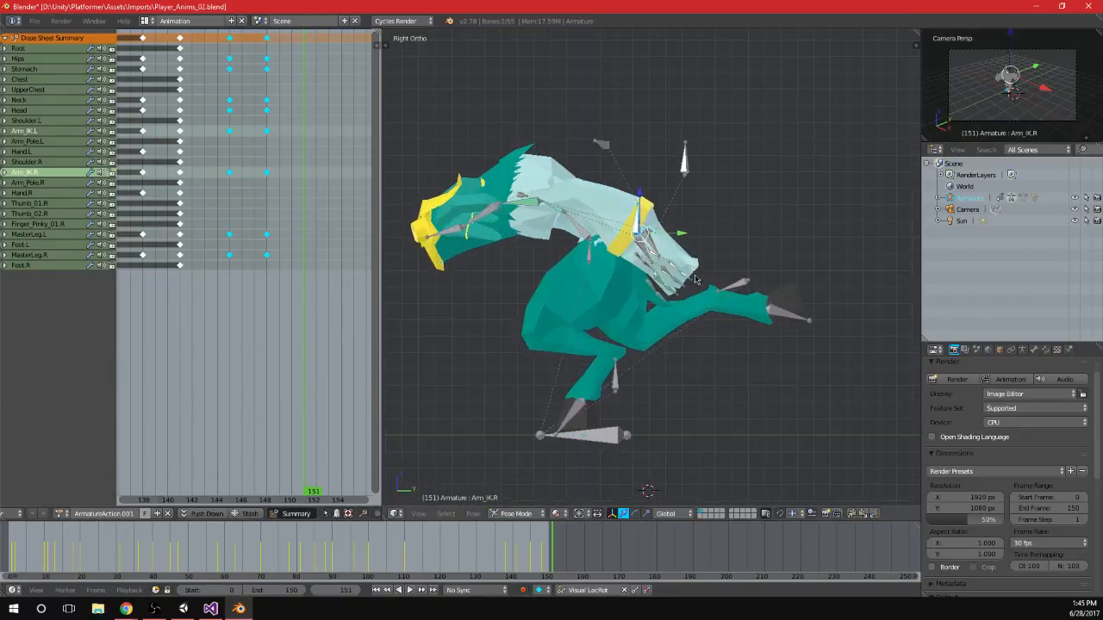
Move MasterLeg.L forward, lower and rotate MasterLeg.R beneath the body, and keyframe both leg controls at frame 151.
right_click(615, 392)
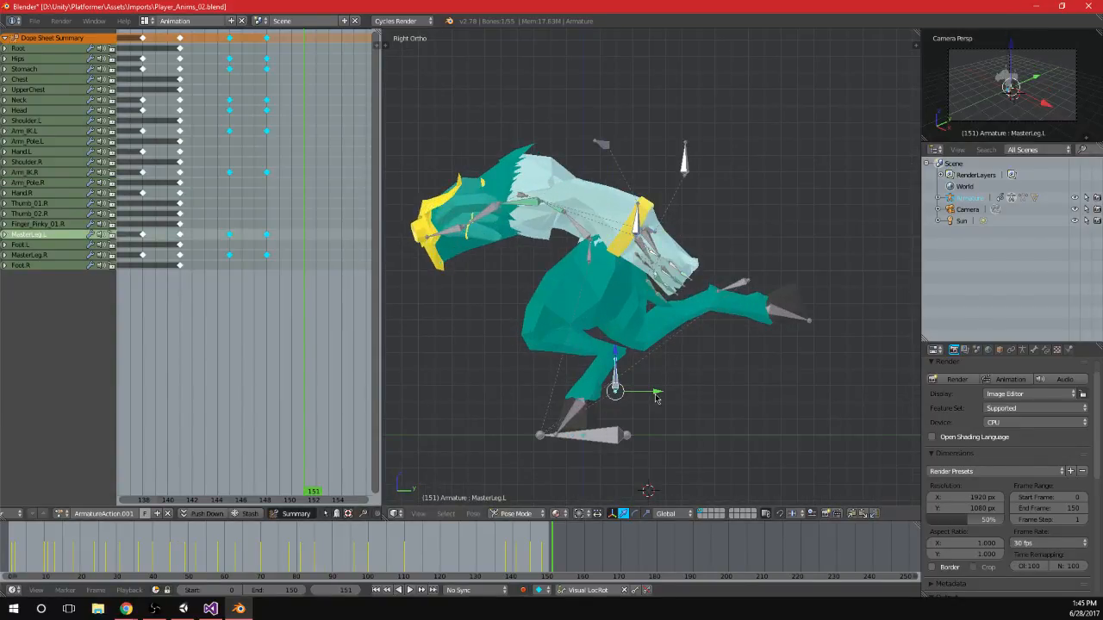
drag(656, 397, 603, 399)
right_click(745, 292)
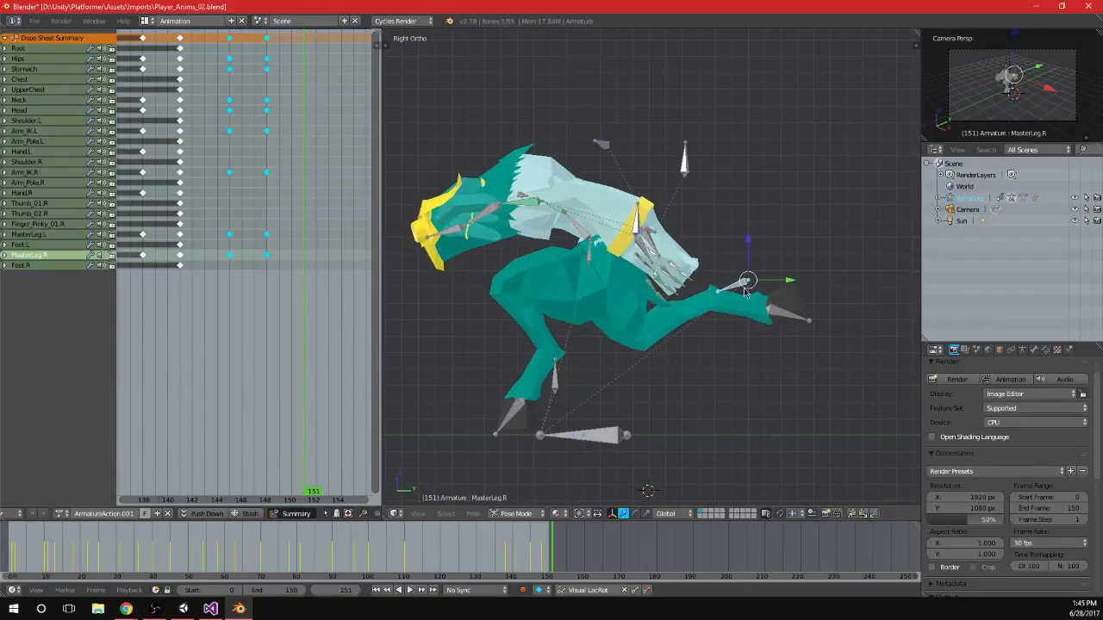
key(g)
click(636, 330)
key(r)
click(712, 440)
key(g)
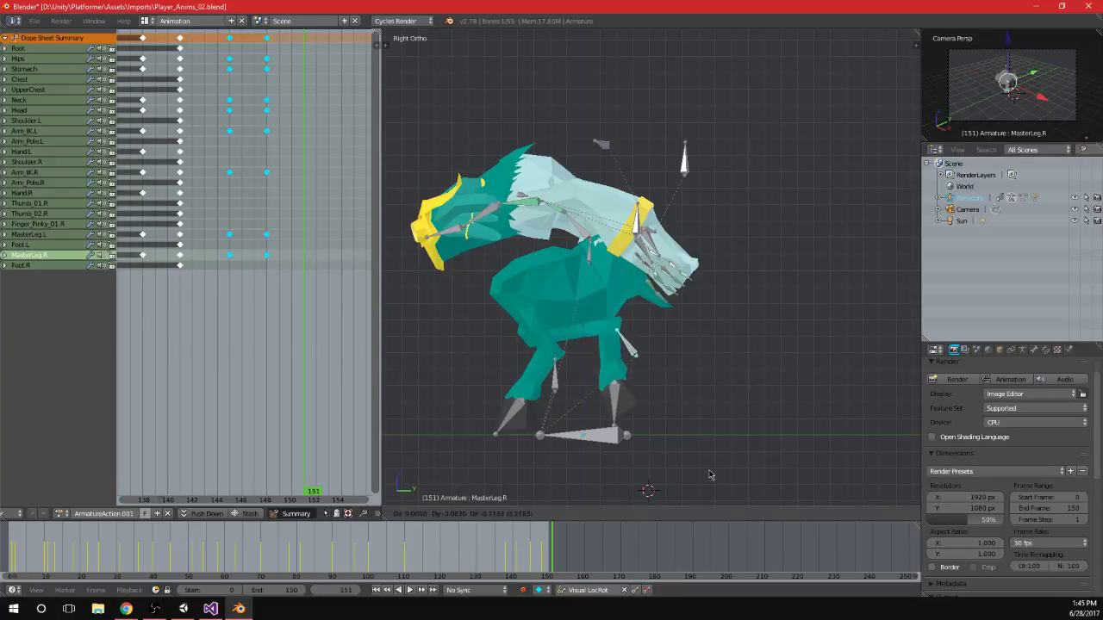
click(709, 474)
right_click(559, 384)
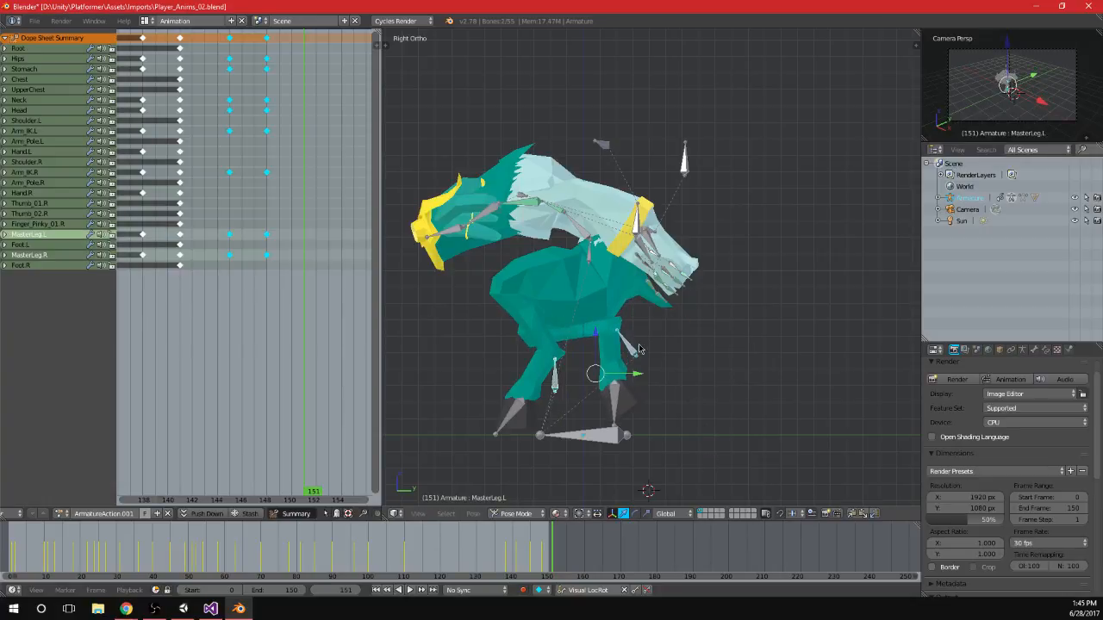
Rotate the Hips and Stomach bones backward so the torso rises more upright at frame 151.
right_click(592, 252)
key(r)
click(703, 257)
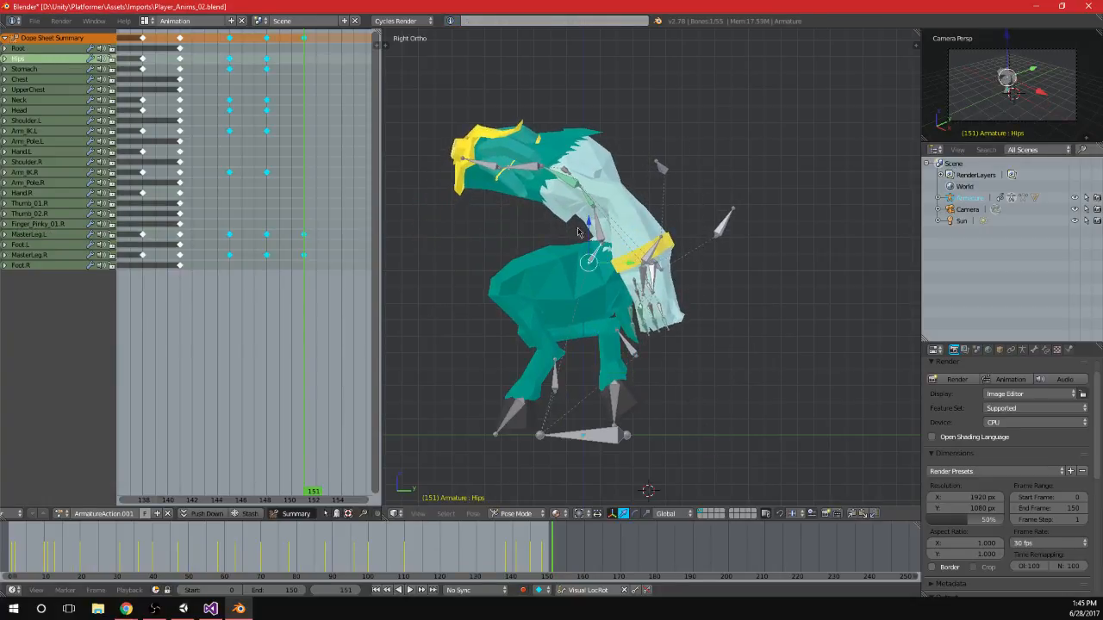
right_click(595, 235)
key(r)
click(763, 214)
Rotate the Neck and Head bones so the head faces forward above the raised torso.
right_click(560, 143)
key(r)
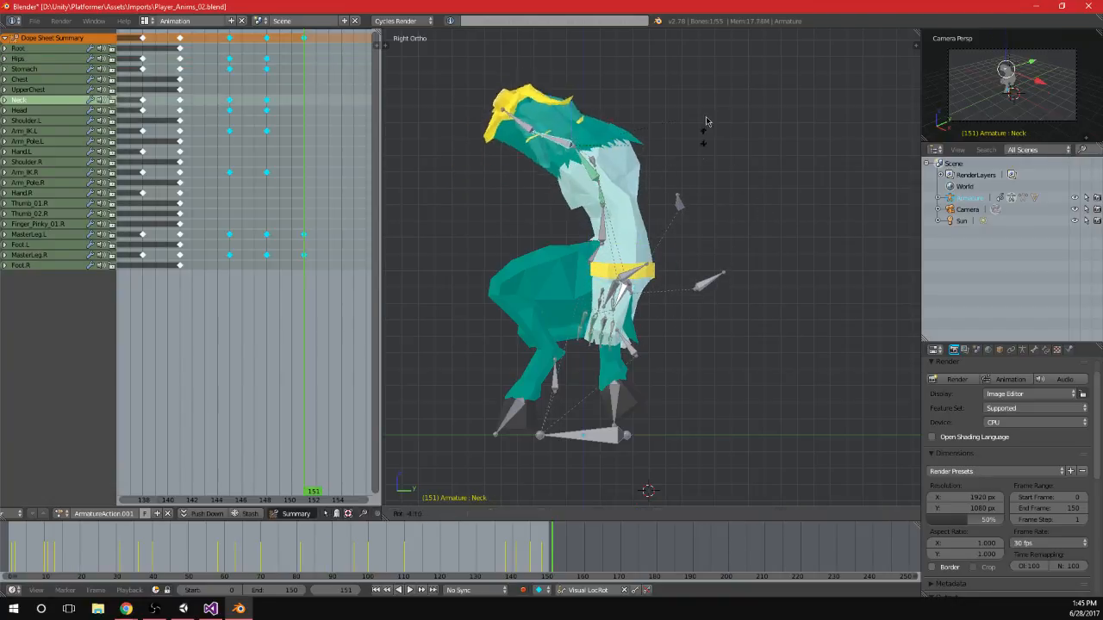
click(664, 70)
right_click(521, 165)
key(r)
click(712, 125)
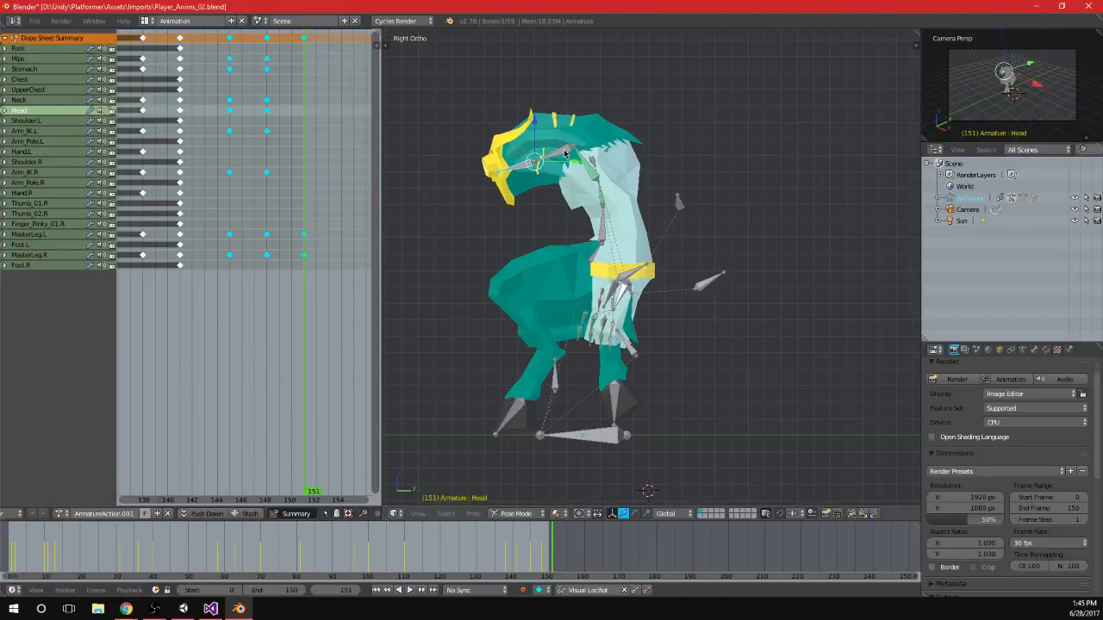
Select the Hips, Stomach, Neck, Head and both MasterLeg controls and keyframe them at frame 151.
middle_drag(689, 155, 545, 372)
right_click(599, 261)
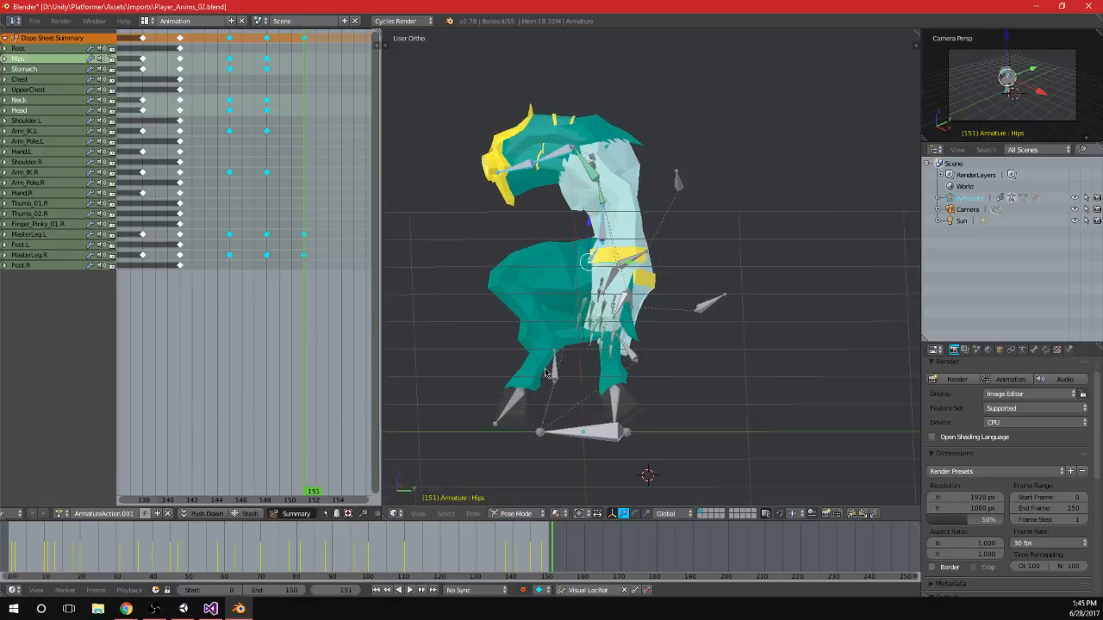
shift+right_click(557, 376)
shift+right_click(631, 349)
mouse_move(691, 307)
middle_down()
mouse_move(692, 330)
mouse_move(681, 302)
middle_up()
key(i)
Advance to frame 154 in side view and move MasterLeg.L further forward along the Y axis.
key(alt+a)
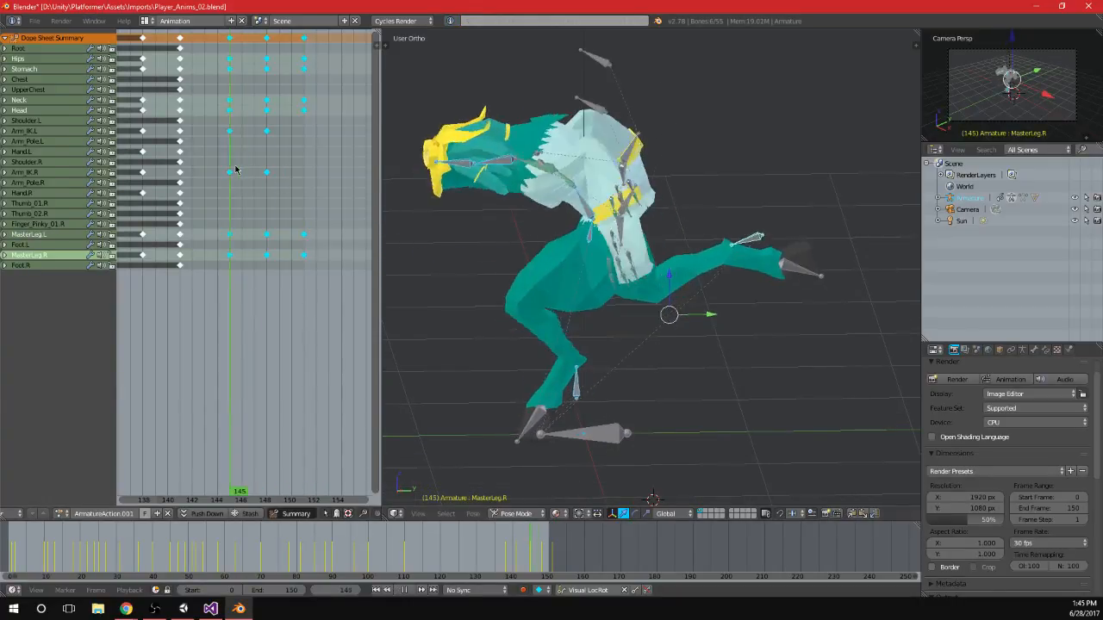
key(KP_3)
key(alt+a)
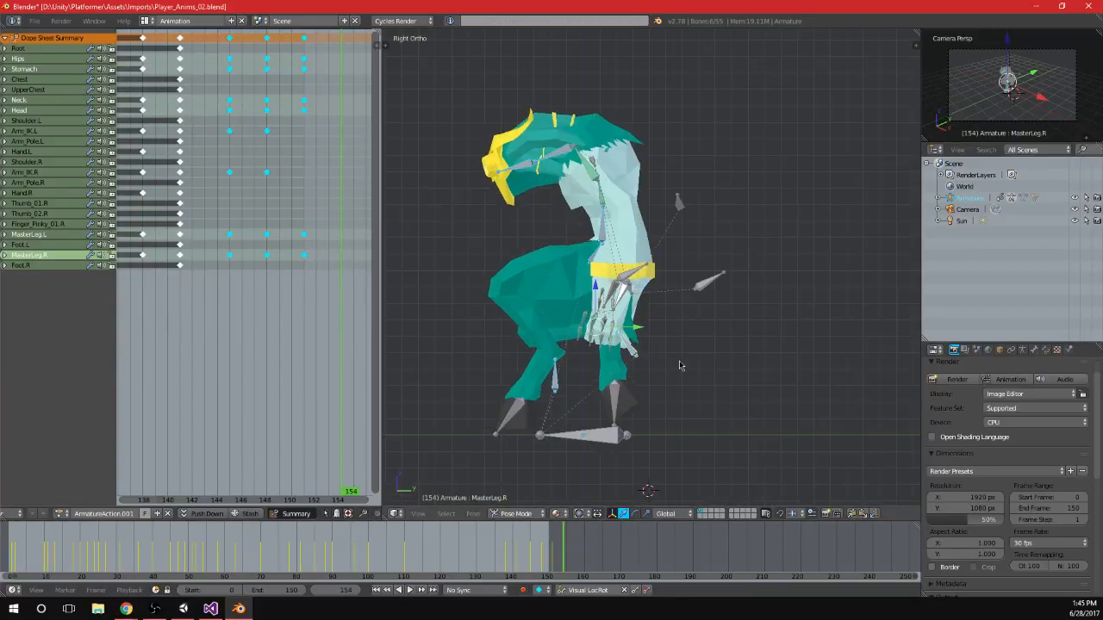
right_click(556, 381)
key(g)
key(y)
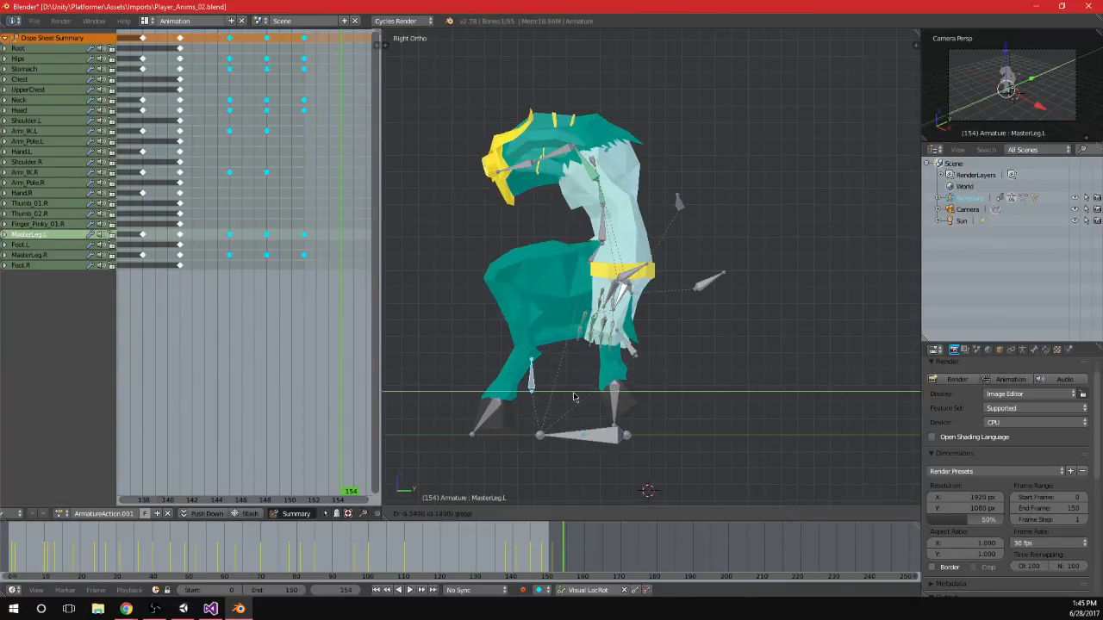
click(556, 398)
Move MasterLeg.R forward beneath the body and shift MasterLeg.L slightly forward and down.
right_click(613, 405)
right_click(627, 351)
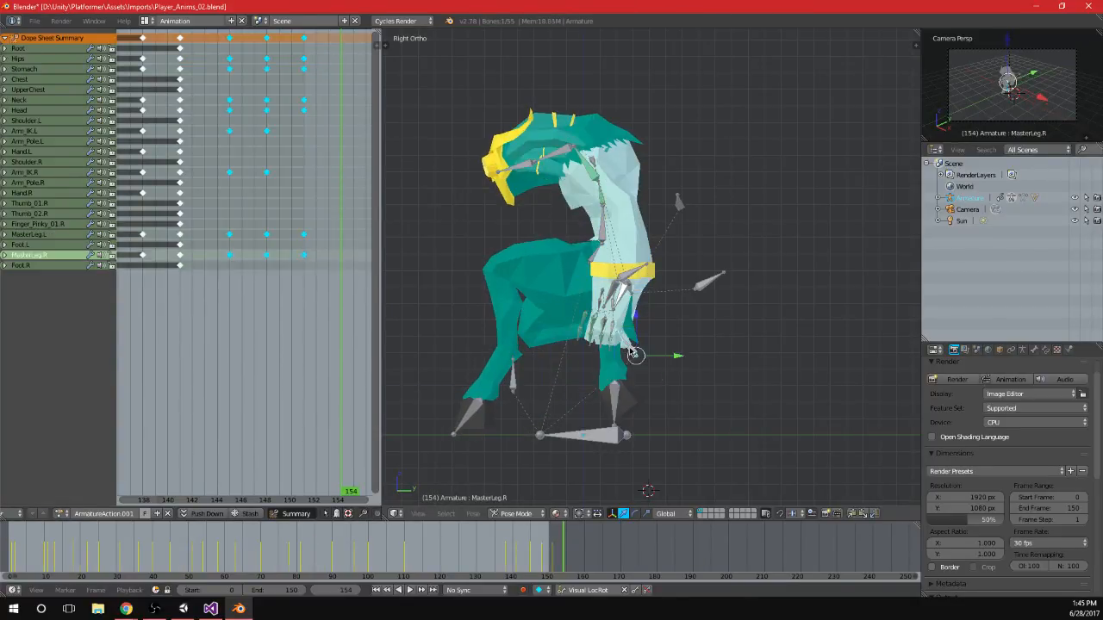
key(g)
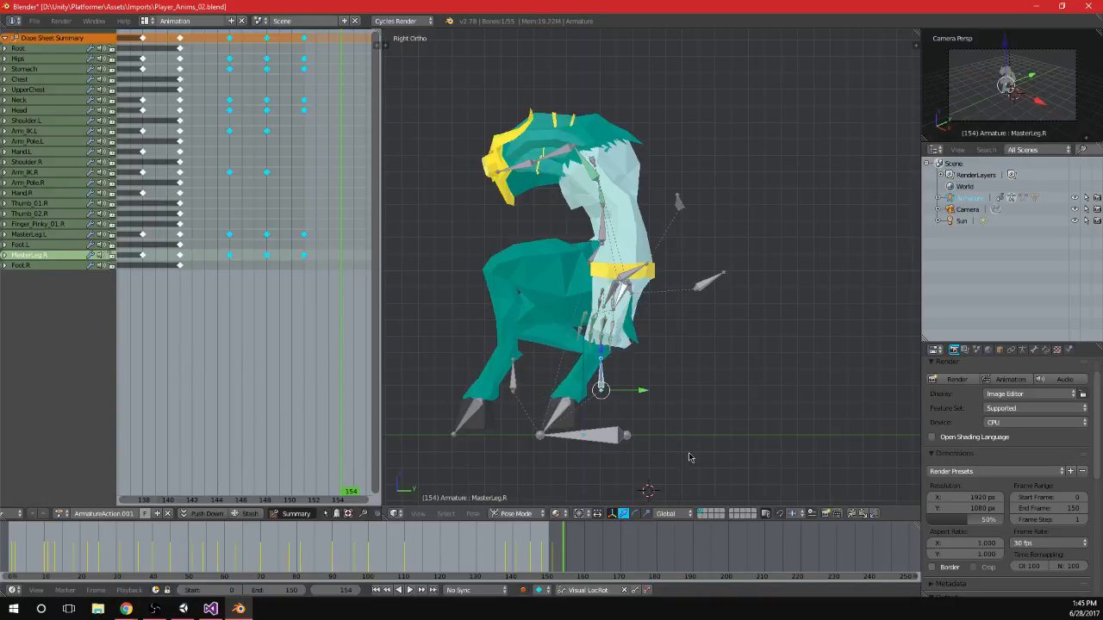
click(639, 405)
right_click(520, 375)
key(g)
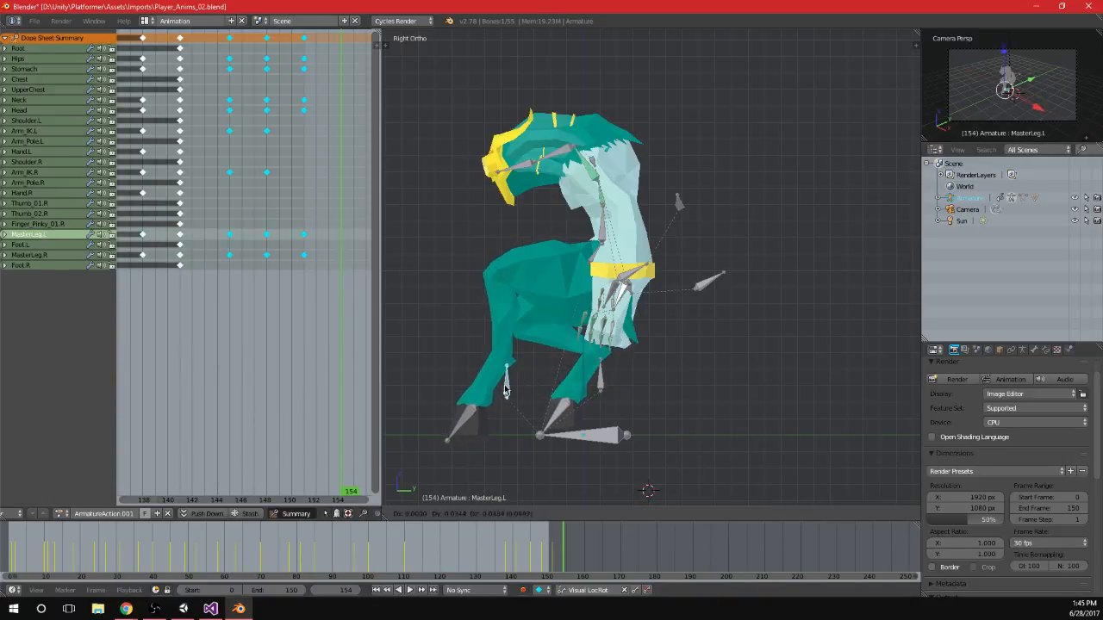
click(514, 378)
Select MasterLeg.R and MasterLeg.L, keyframe both at frame 154, and play back the leg motion.
right_click(596, 256)
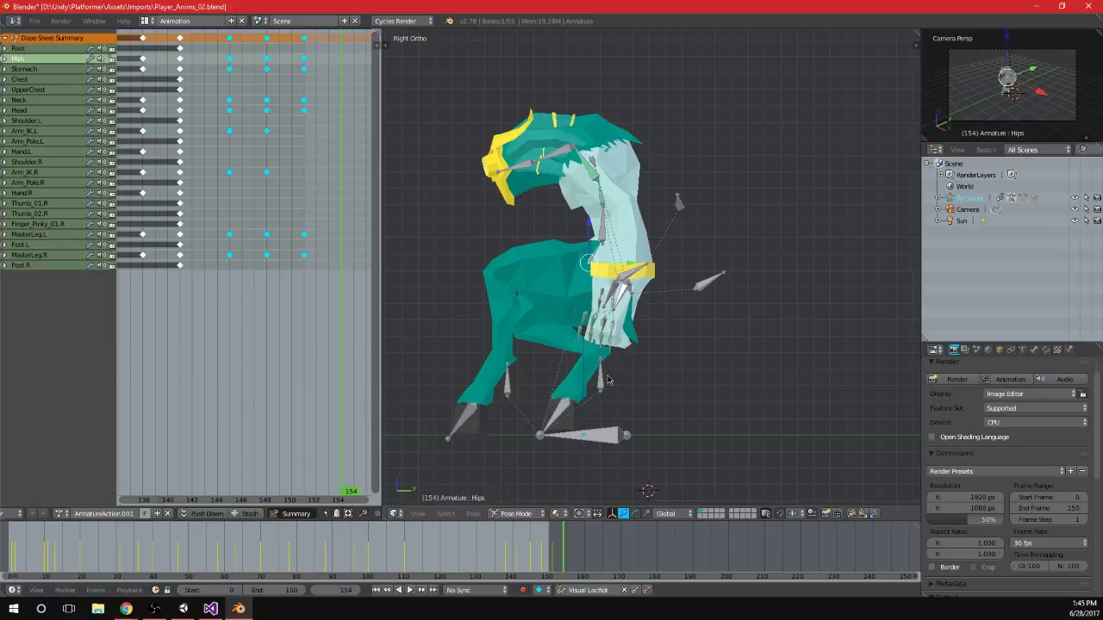
right_click(603, 379)
shift+right_click(506, 388)
key(i)
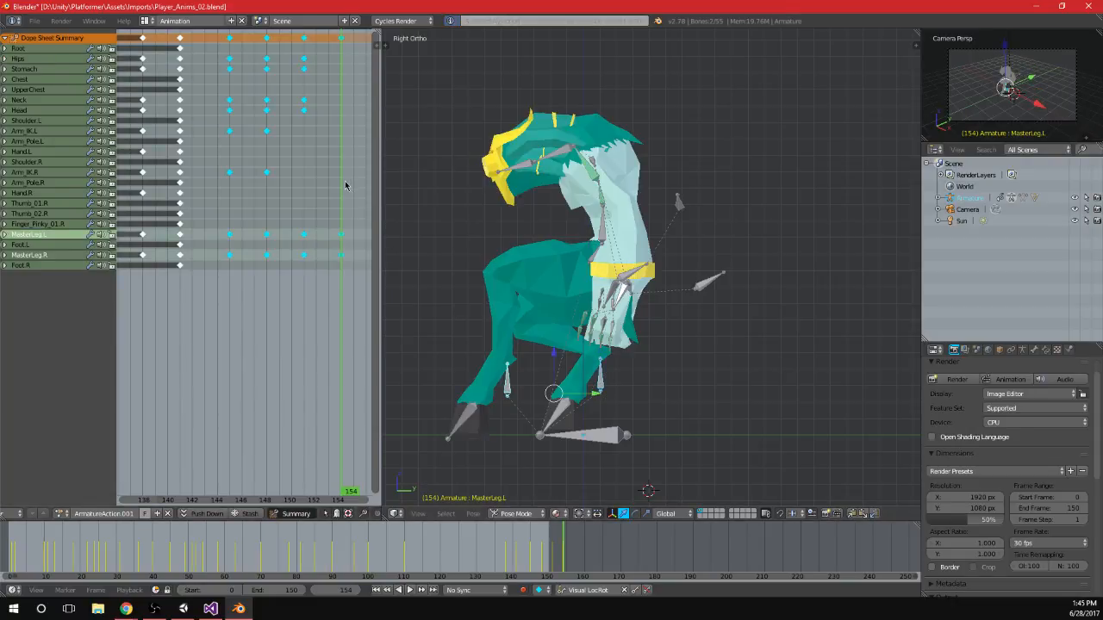
key(alt+a)
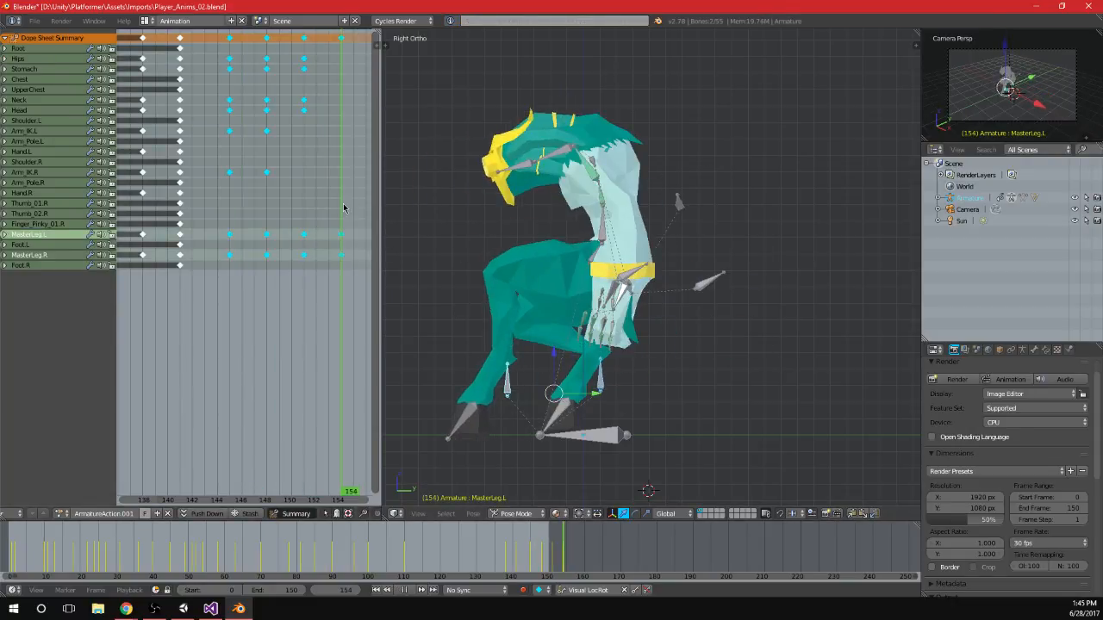
key(Escape)
In front view, move Arm_IK.L outward and up and rotate it so the left arm spreads away from the body.
middle_drag(579, 264, 672, 276)
right_click(710, 285)
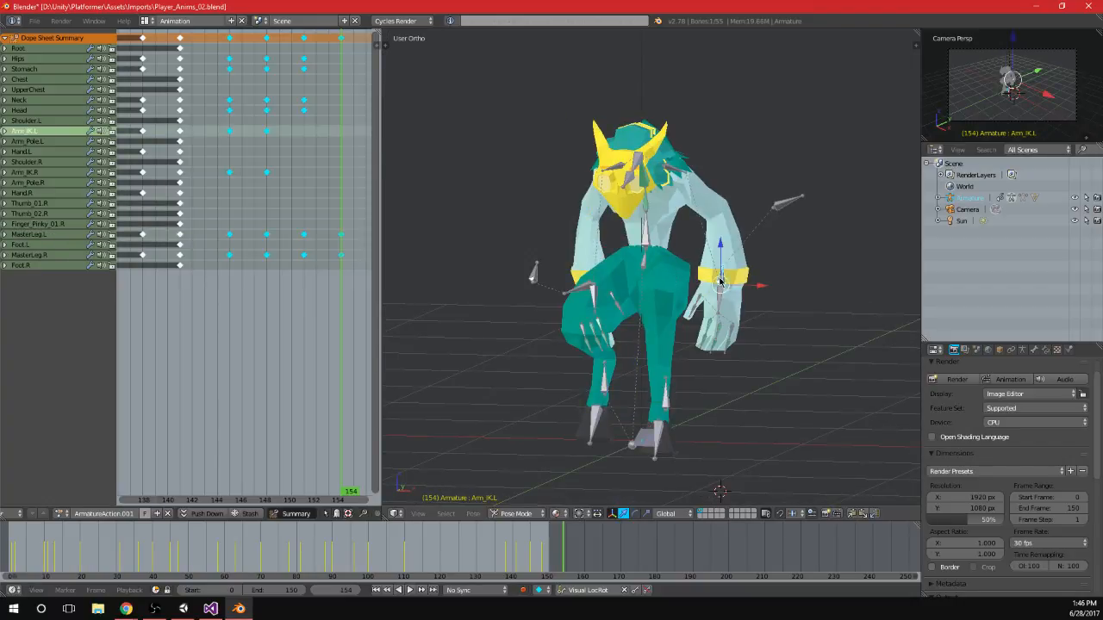
key(KP_1)
key(r)
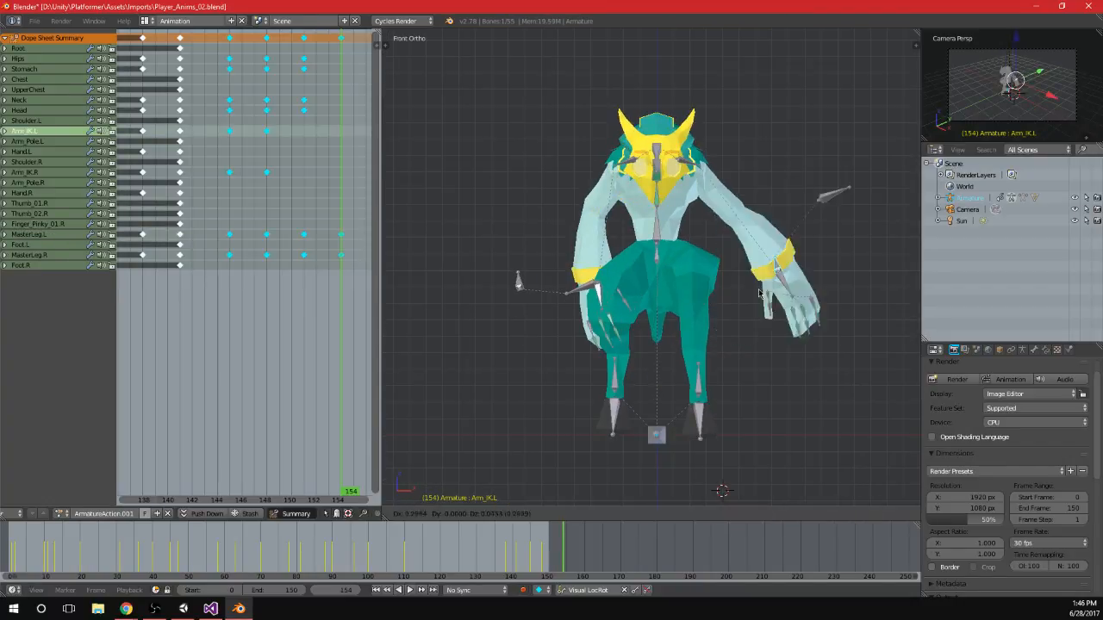
key(z)
click(812, 330)
key(g)
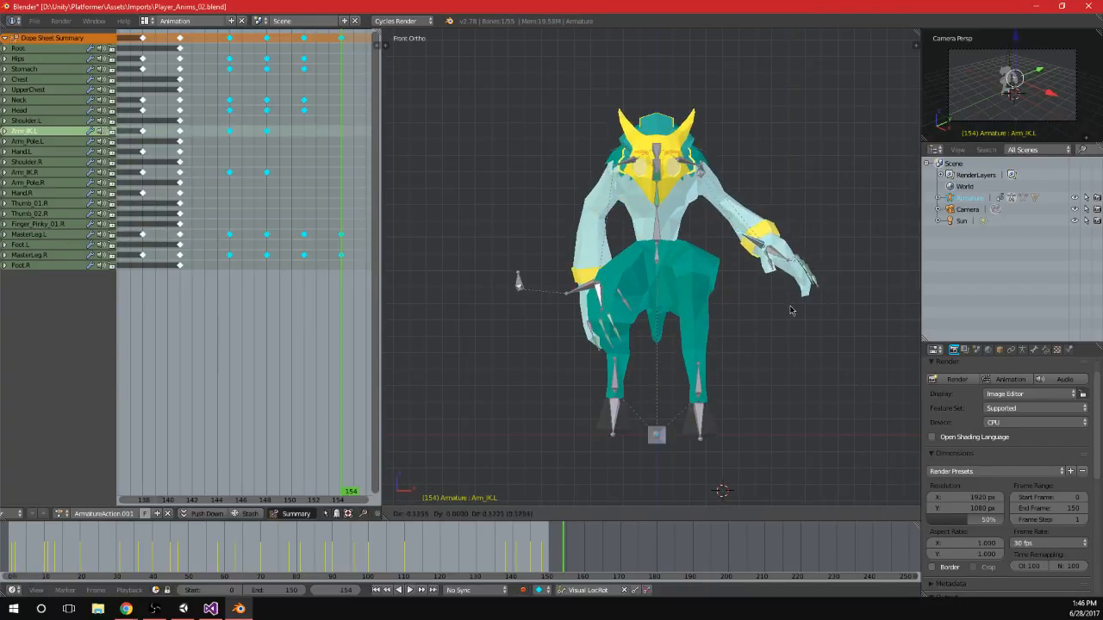
click(789, 308)
Move Arm_IK.R outward and rotate it so the right arm mirrors the spread left arm.
right_click(589, 290)
key(g)
click(536, 235)
key(r)
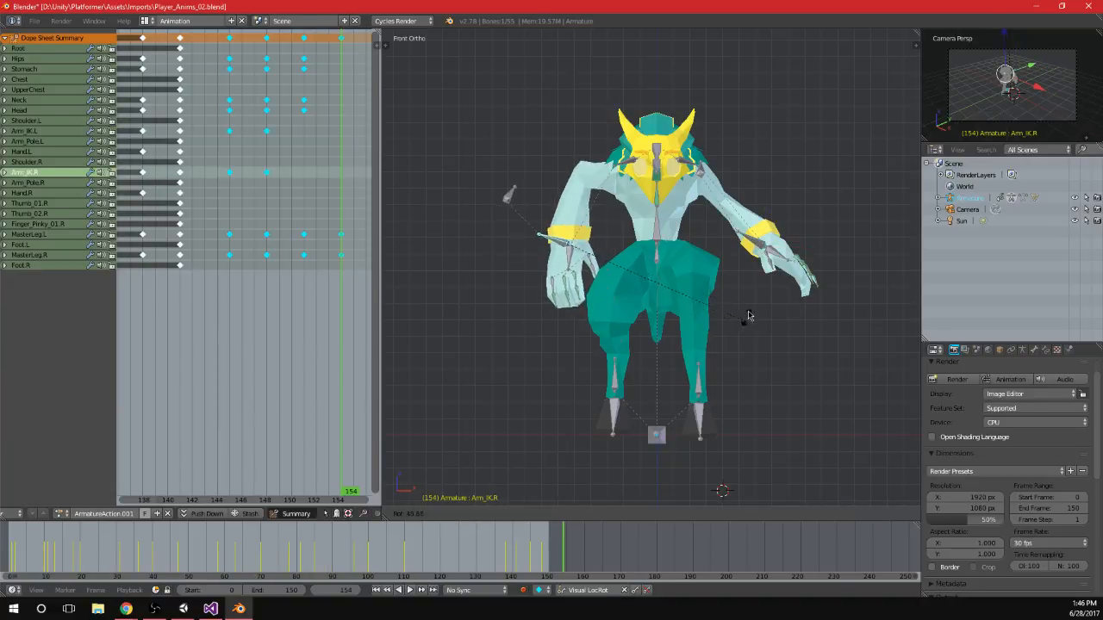
key(z)
click(588, 152)
key(g)
click(554, 167)
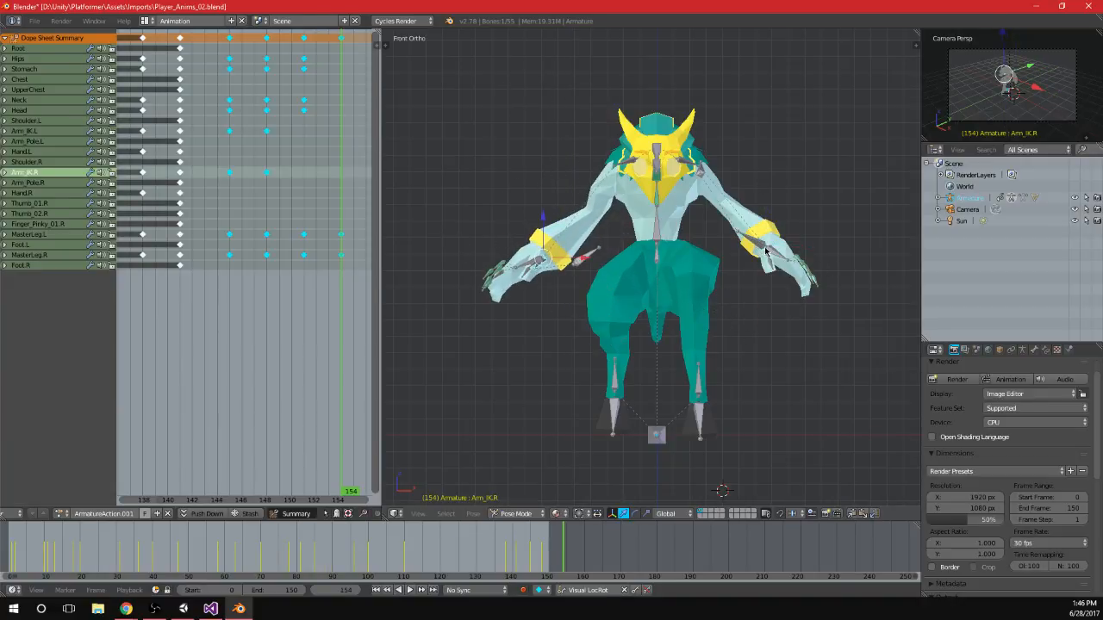
Keyframe Arm_IK.R and Arm_IK.L together at frame 154 and review the dash in side view.
right_click(765, 251)
middle_drag(766, 252, 738, 303)
key(alt+a)
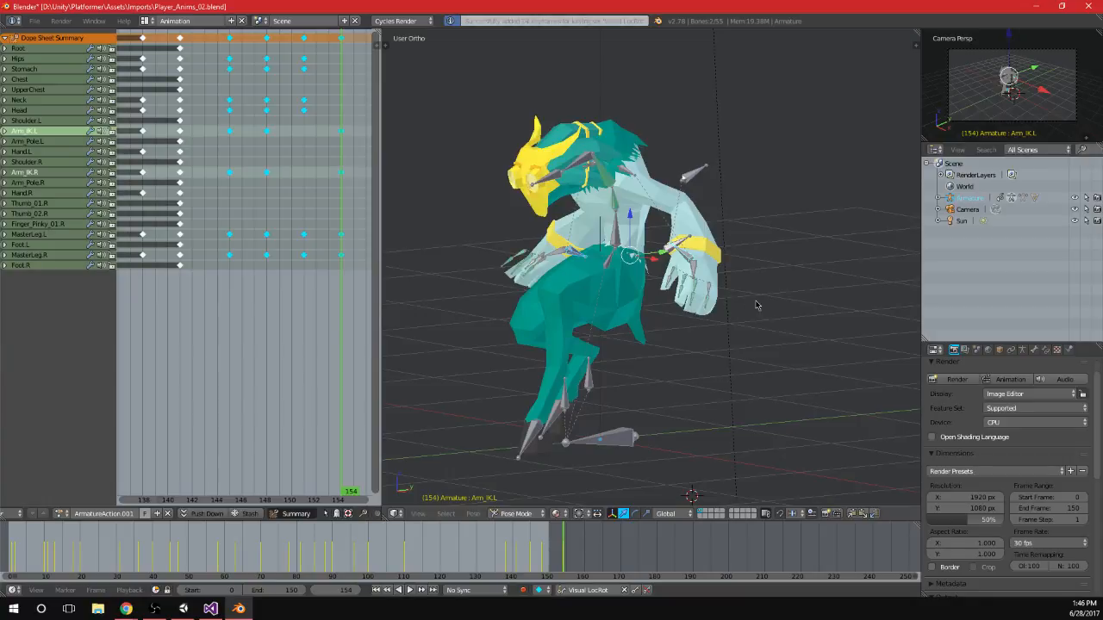
key(Escape)
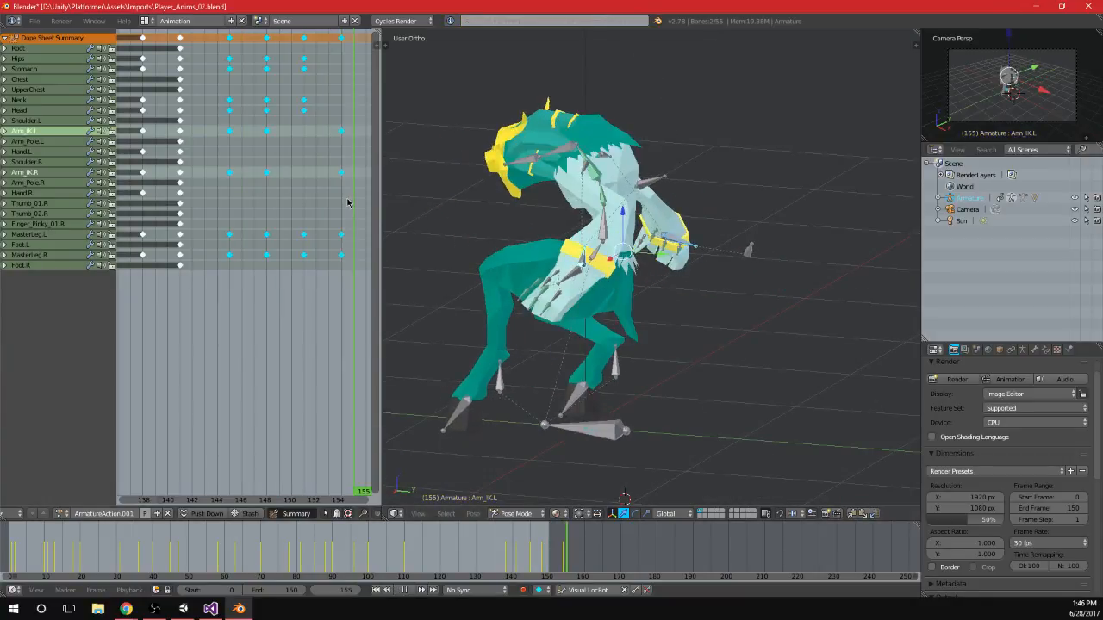
key(KP_3)
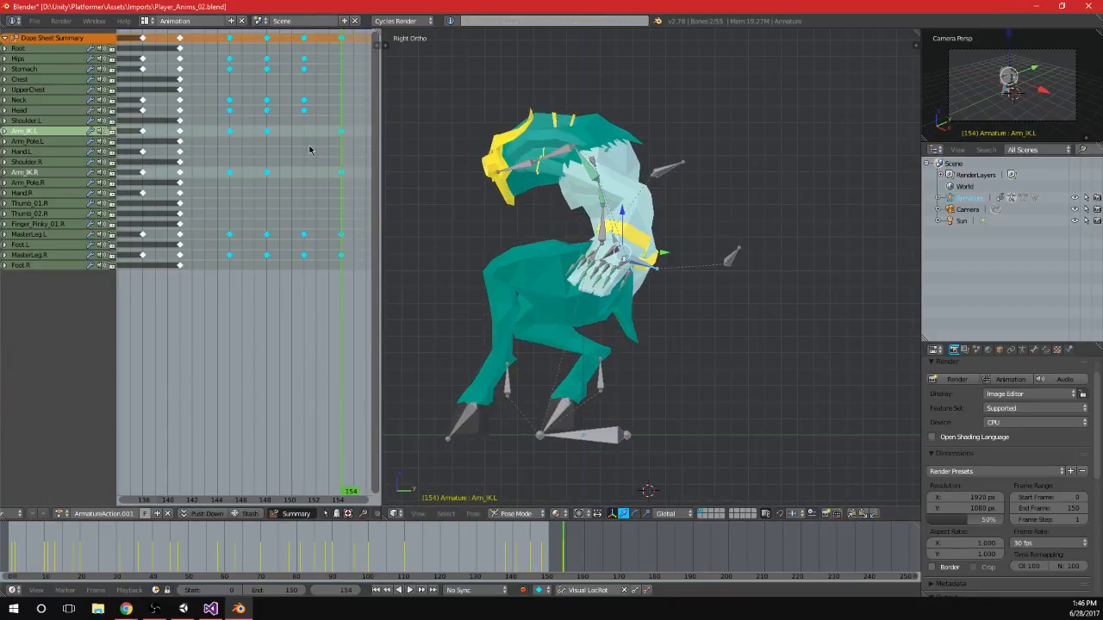
key(alt+a)
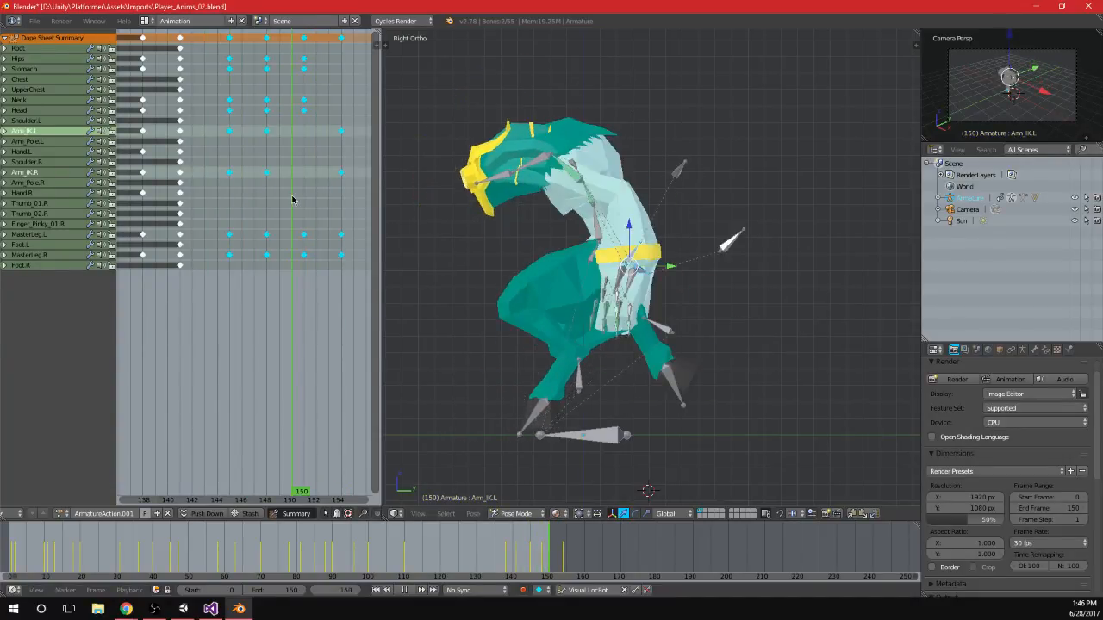
key(alt+a)
Duplicate MasterLeg.L's frame 148 keyframe onto frame 151.
right_click(341, 235)
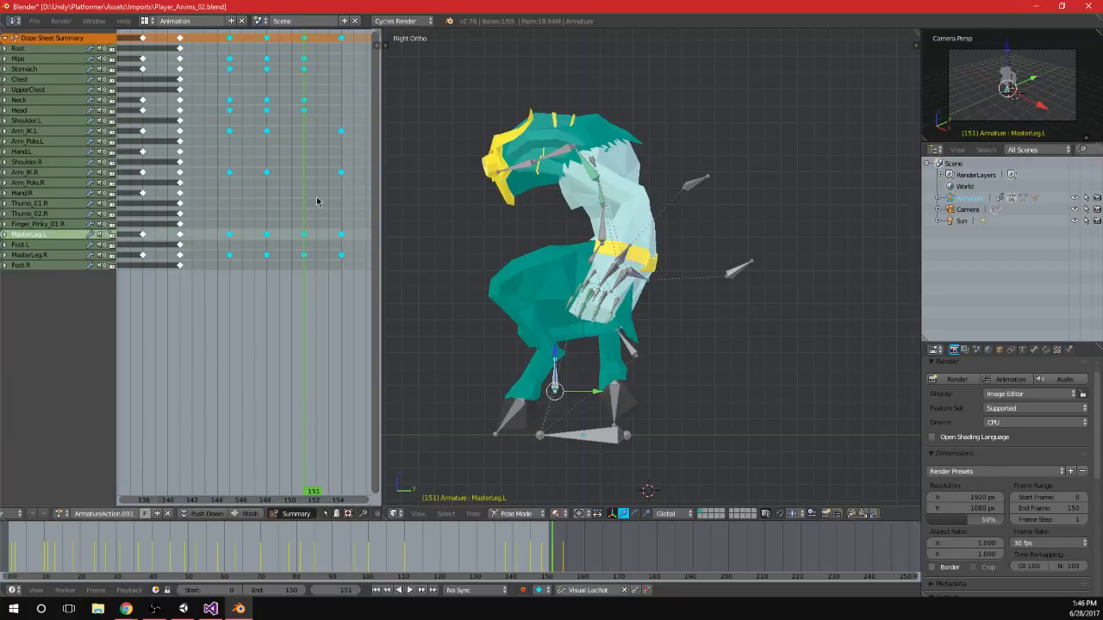
right_click(268, 235)
key(shift+d)
click(304, 243)
At frame 156 in side view, rotate the Hips bone slightly backward so the hunched torso straightens up.
drag(302, 237, 274, 214)
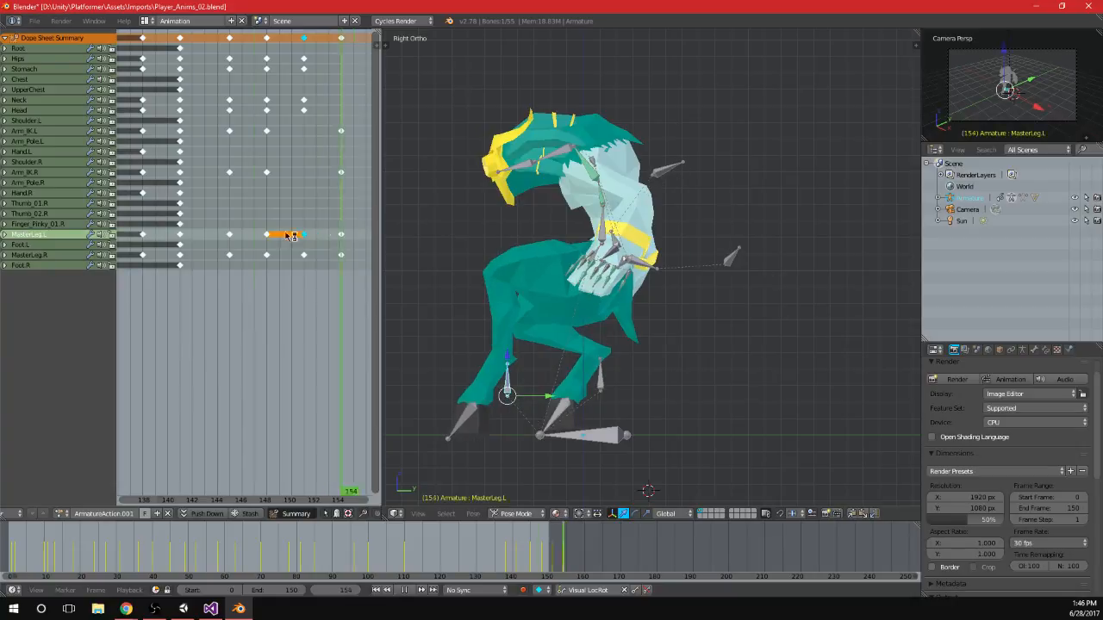
mouse_move(342, 230)
mouse_down()
mouse_move(233, 227)
mouse_move(340, 228)
mouse_up()
middle_drag(364, 206, 340, 205)
drag(330, 206, 340, 204)
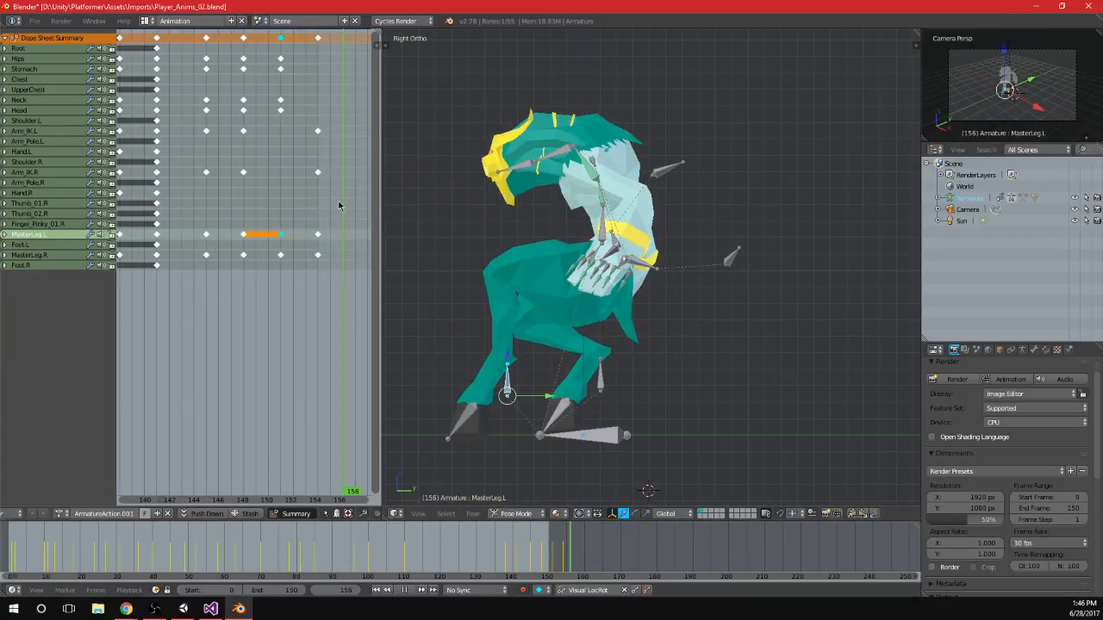
middle_drag(609, 286, 638, 294)
right_click(606, 262)
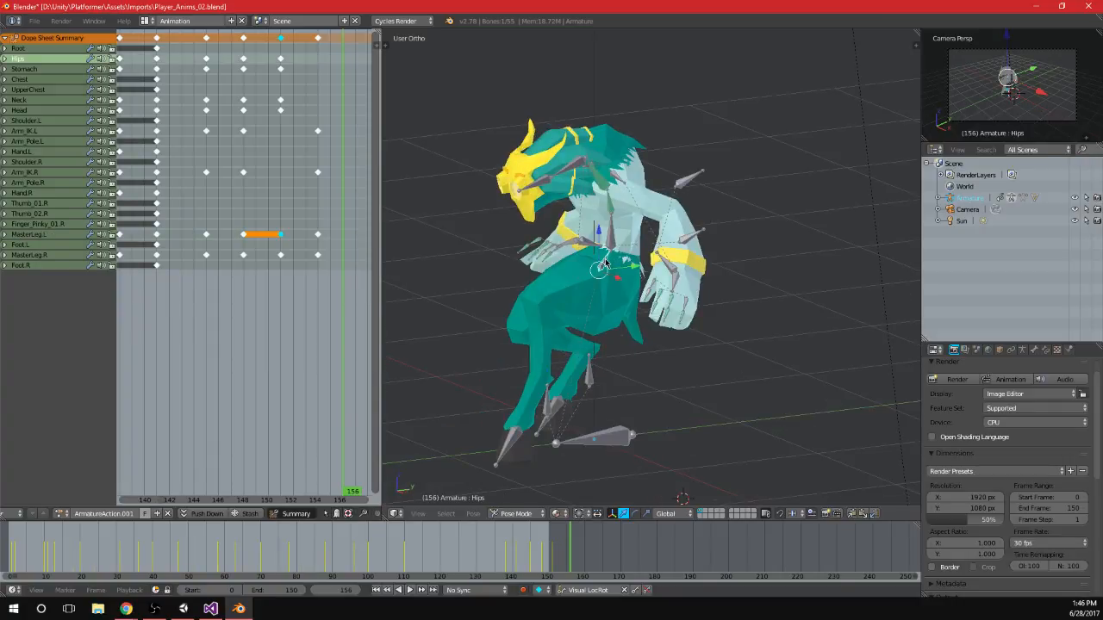
key(KP_3)
key(r)
click(659, 234)
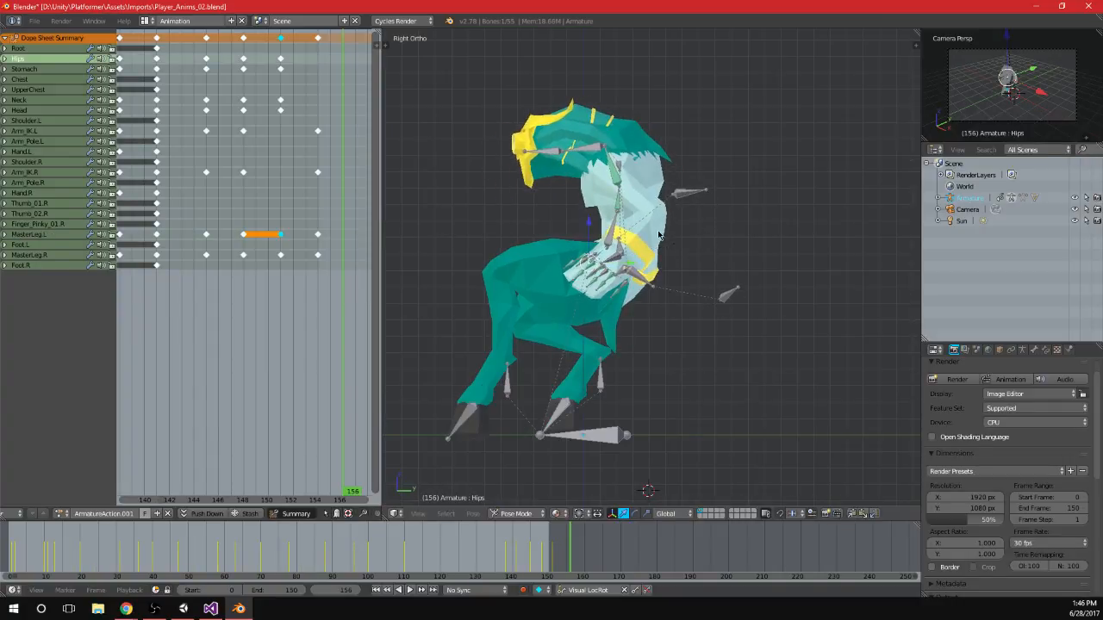
Rotate the Neck and Head bones upward in side view so the head lifts out of its slump.
right_click(589, 153)
key(r)
click(699, 170)
right_click(544, 133)
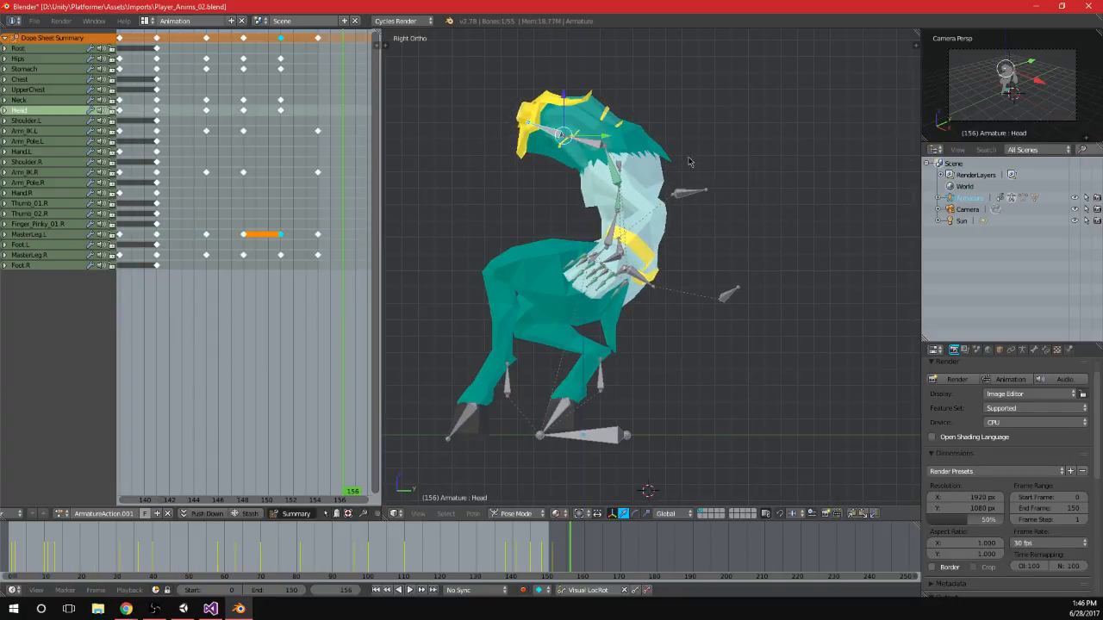
key(r)
click(694, 109)
Keyframe the Stomach, Hips, Neck and Head bones together at frame 156.
right_click(596, 142)
middle_drag(565, 228, 616, 246)
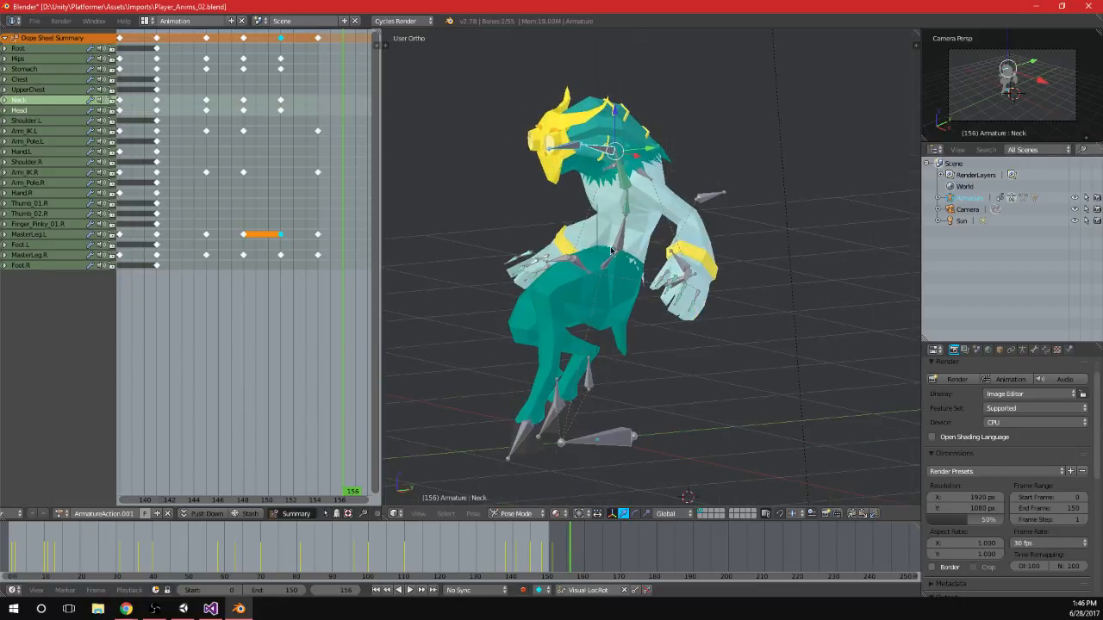
right_click(640, 237)
right_click(624, 246)
shift+right_click(609, 262)
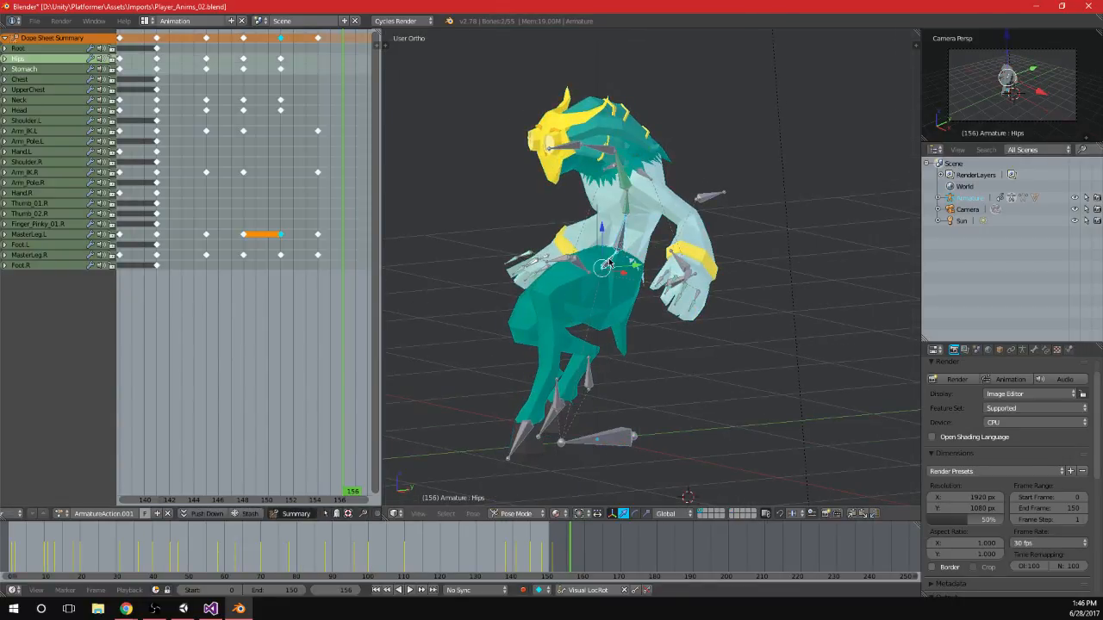
shift+right_click(606, 152)
shift+right_click(570, 151)
key(i)
Duplicate the Hips, Stomach, Neck and Head keyframes from frame 151 onto frame 154.
key(Left)
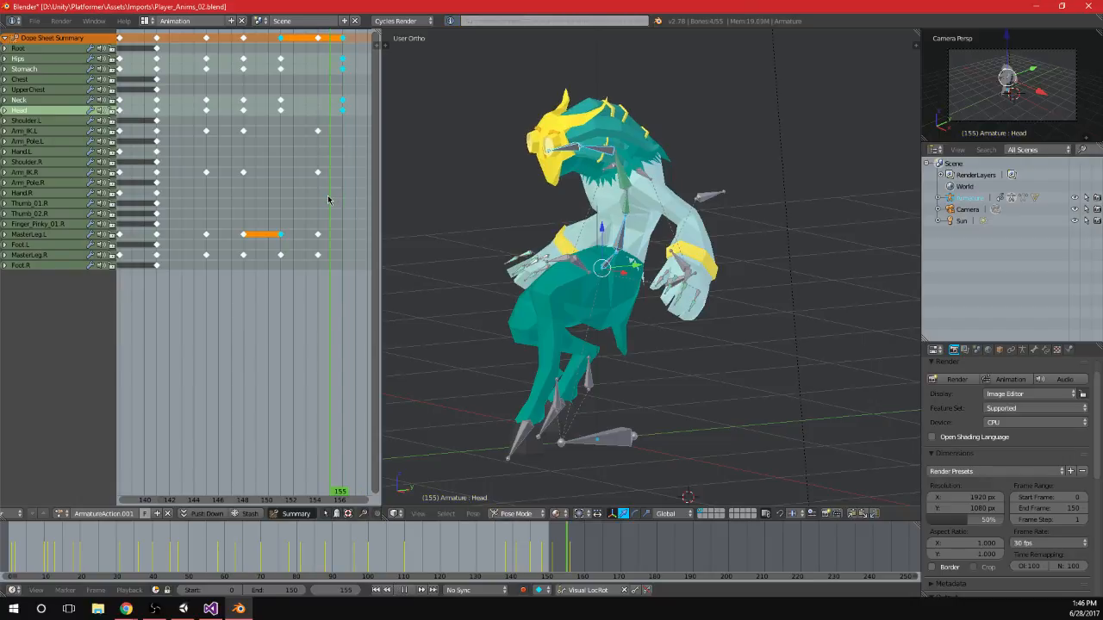
key(Left)
key(KP_3)
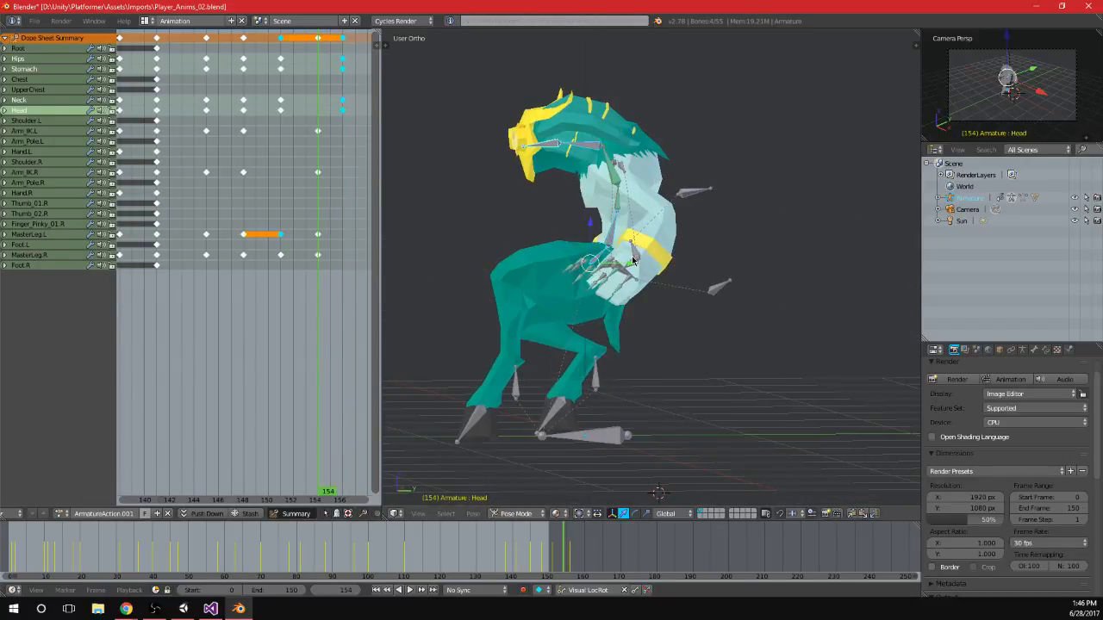
key(a)
key(b)
drag(263, 127, 298, 52)
key(shift+d)
click(333, 100)
Duplicate the Hips, Stomach, Neck and Head keyframes from frame 156 onto frame 157.
drag(320, 117, 333, 56)
key(a)
key(b)
key(shift+d)
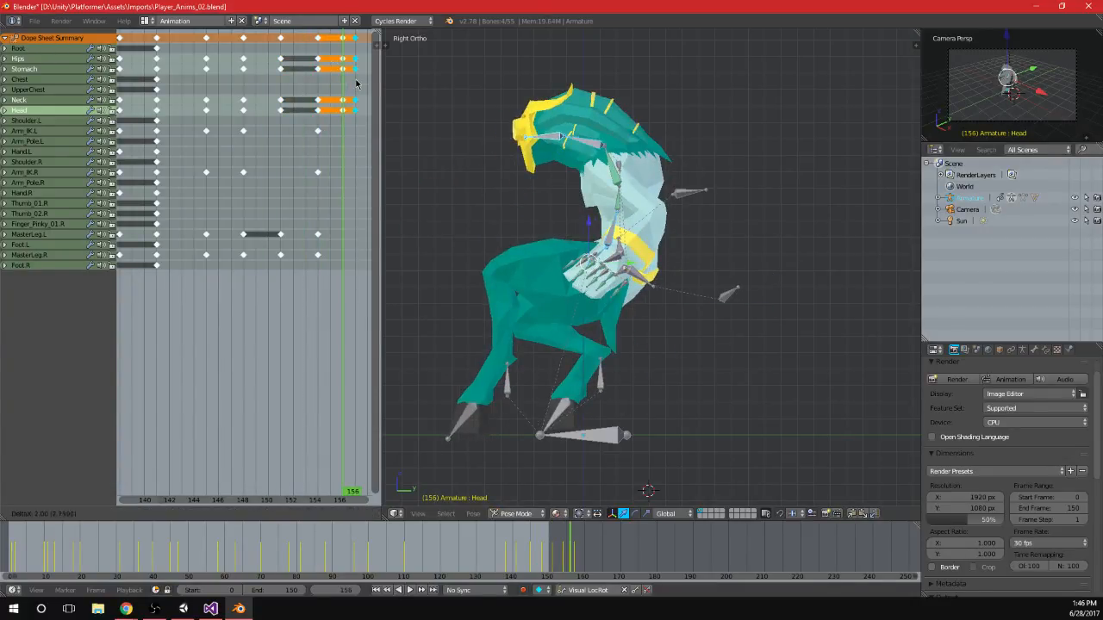
click(356, 81)
Delete the Hips, Stomach, Neck and Head keyframes at frame 154.
drag(344, 103, 327, 55)
key(a)
key(b)
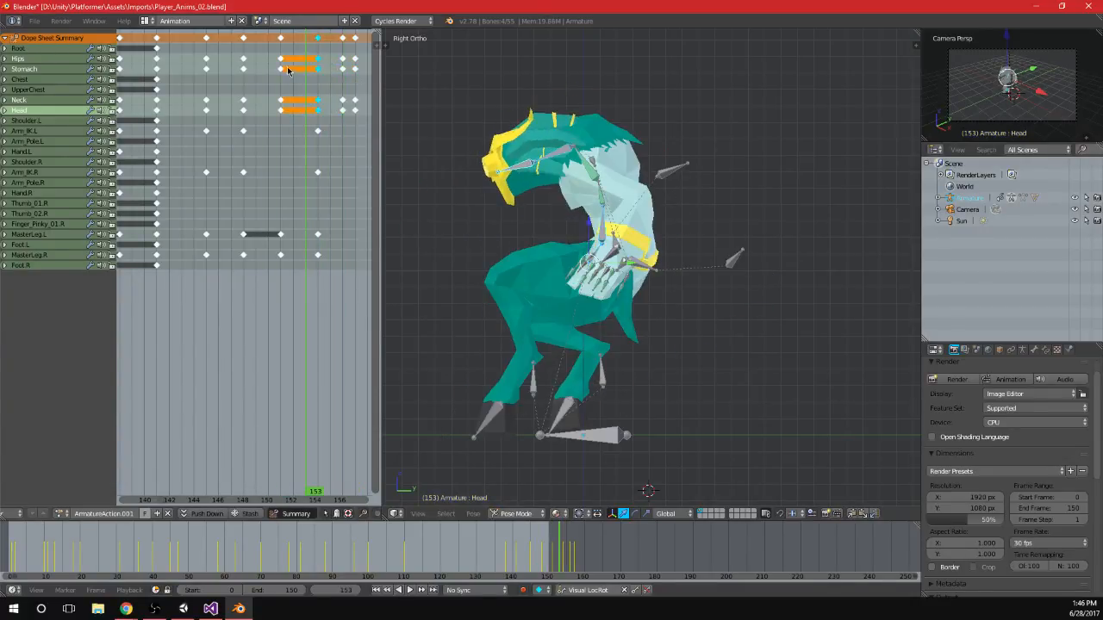
key(Delete)
Move the Hips, Stomach, Neck and Head keyframes from frame 157 to frame 158.
middle_drag(291, 103, 241, 126)
key(a)
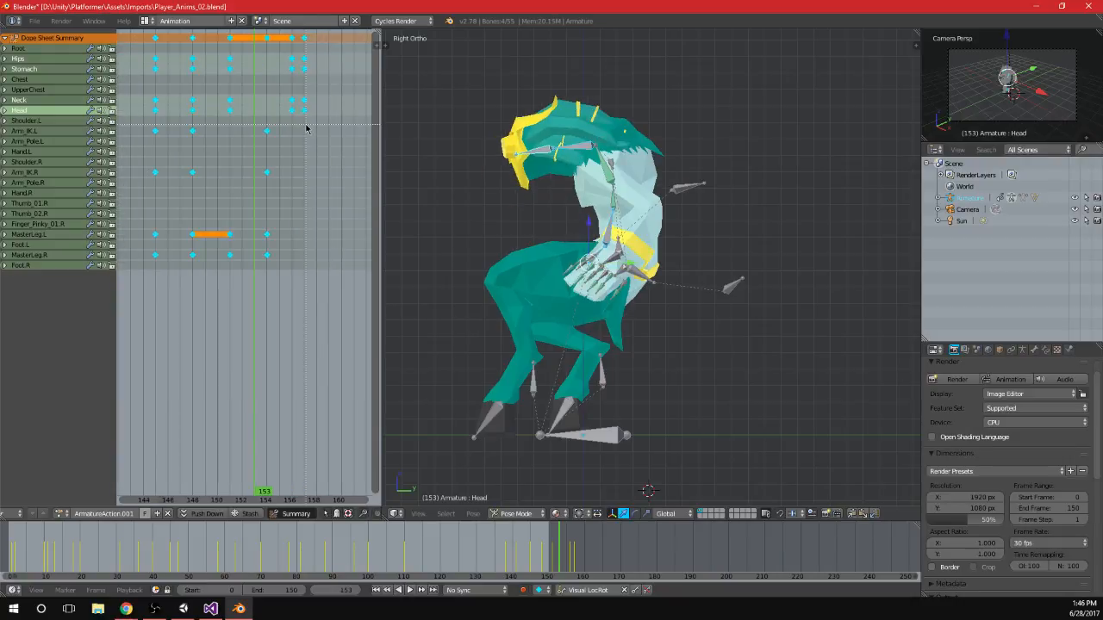
key(a)
key(b)
drag(300, 125, 332, 52)
key(g)
click(345, 58)
Scrub through the dash frames and examine the poses from the front and the side.
drag(251, 114, 318, 123)
middle_drag(654, 310, 783, 316)
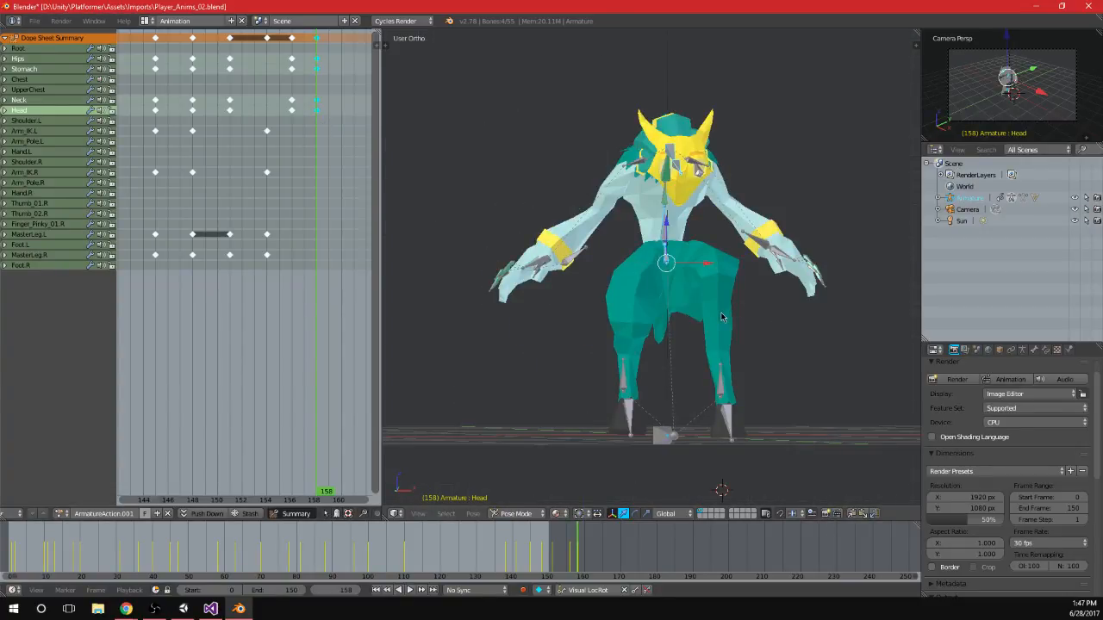
key(KP_3)
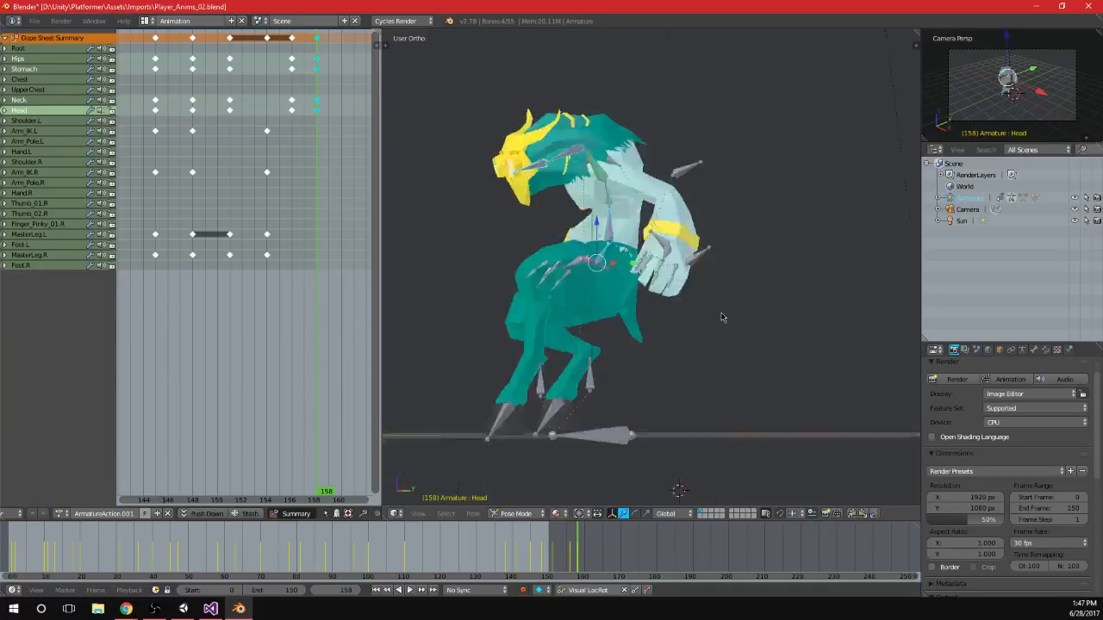
scroll(720, 318, down, 3)
shift+middle_drag(623, 318, 651, 324)
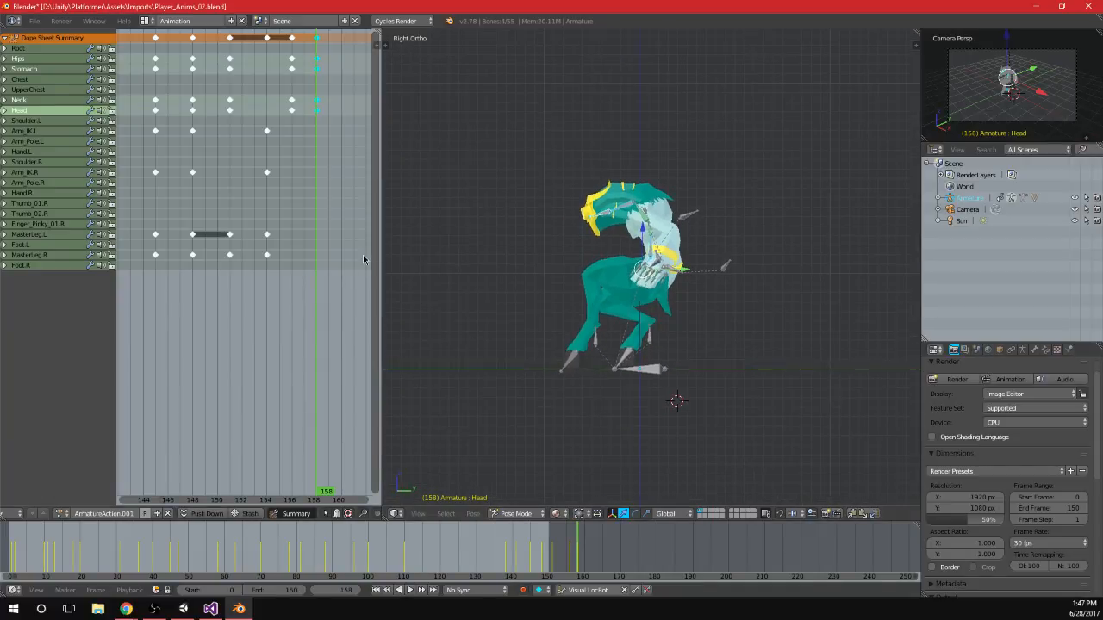
scroll(242, 291, down, 6)
drag(160, 277, 197, 275)
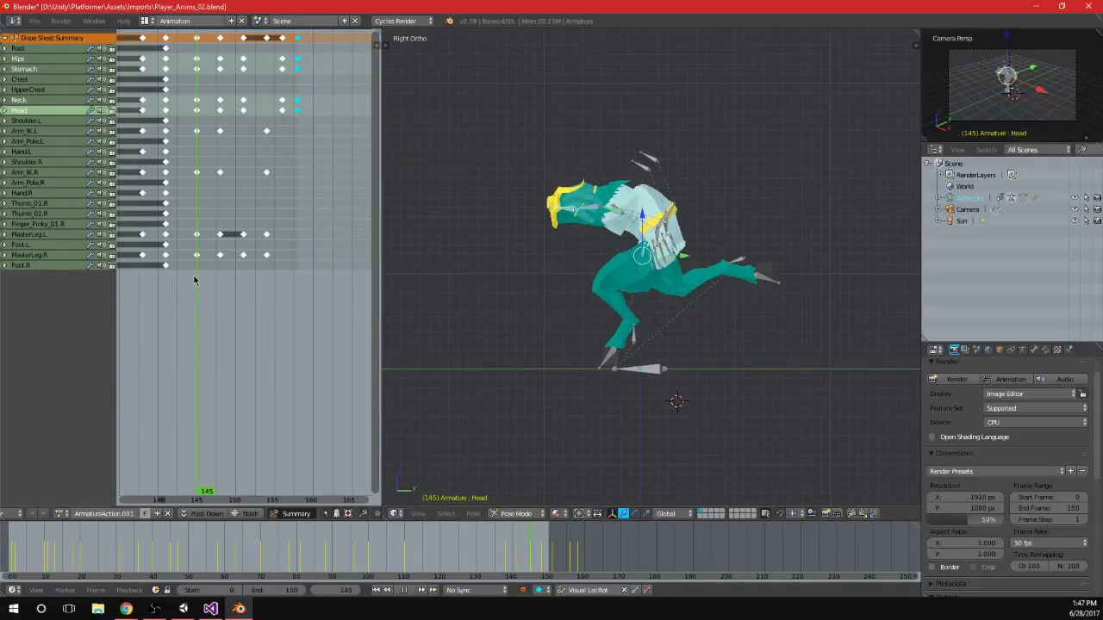
Set the playback range to start at frame 140 and end at frame 160.
click(219, 585)
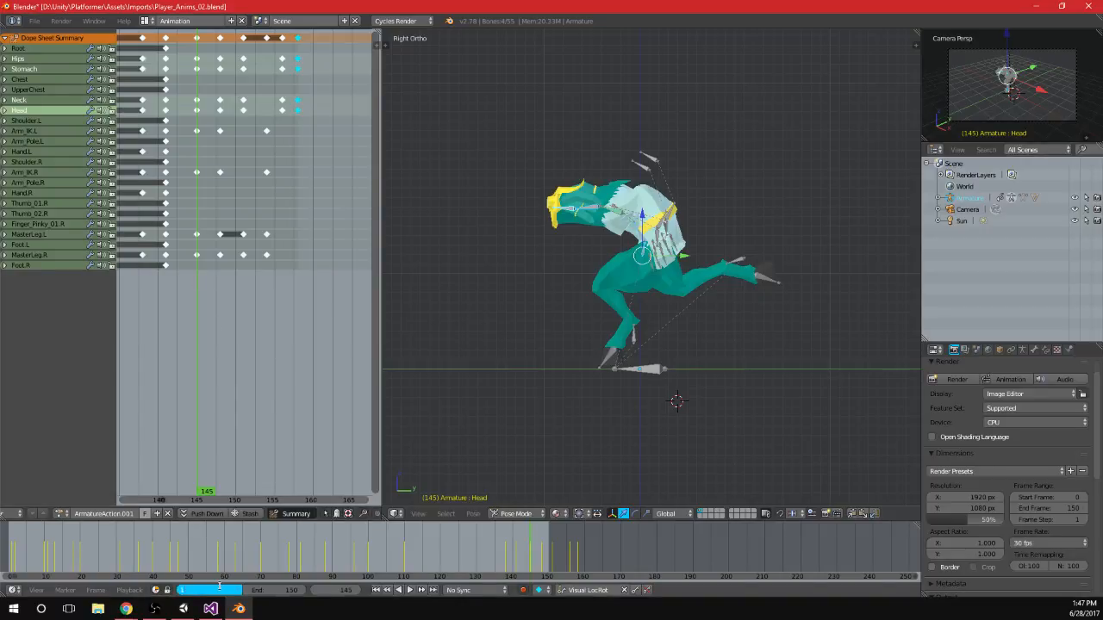
key(Tab)
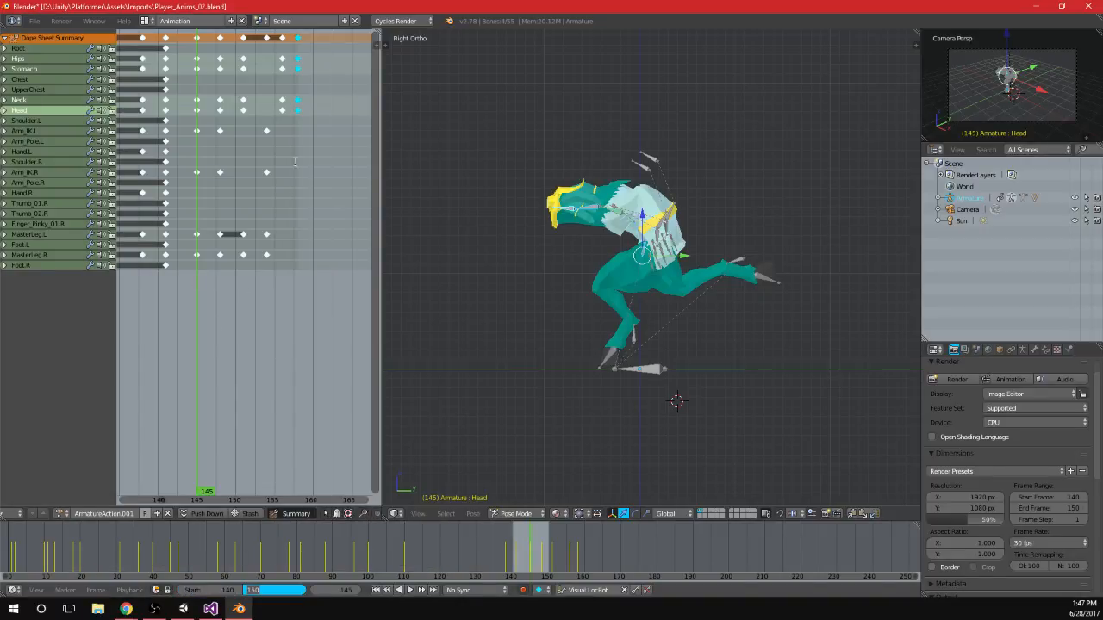
key(Return)
click(299, 121)
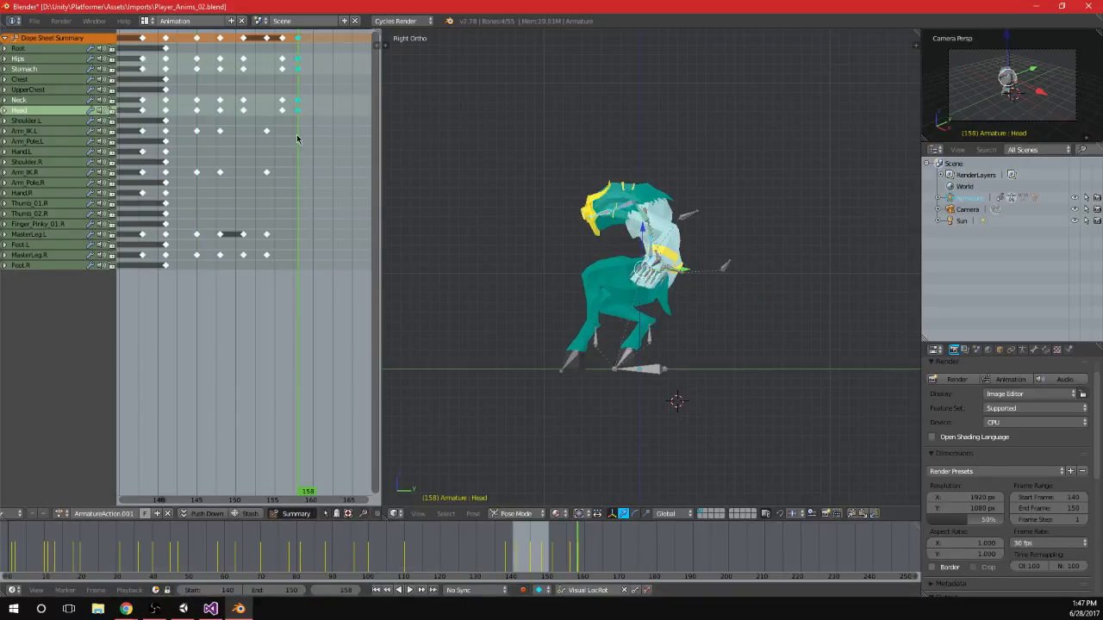
click(279, 591)
text(160)
key(Return)
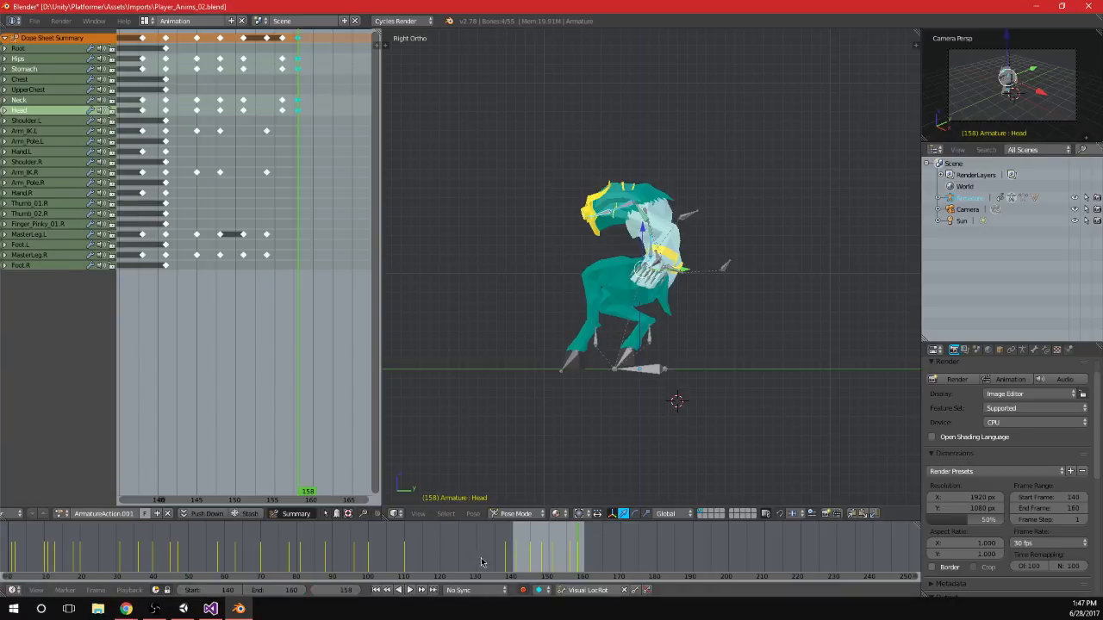
Play the dash animation and examine its motion from behind the character.
click(409, 590)
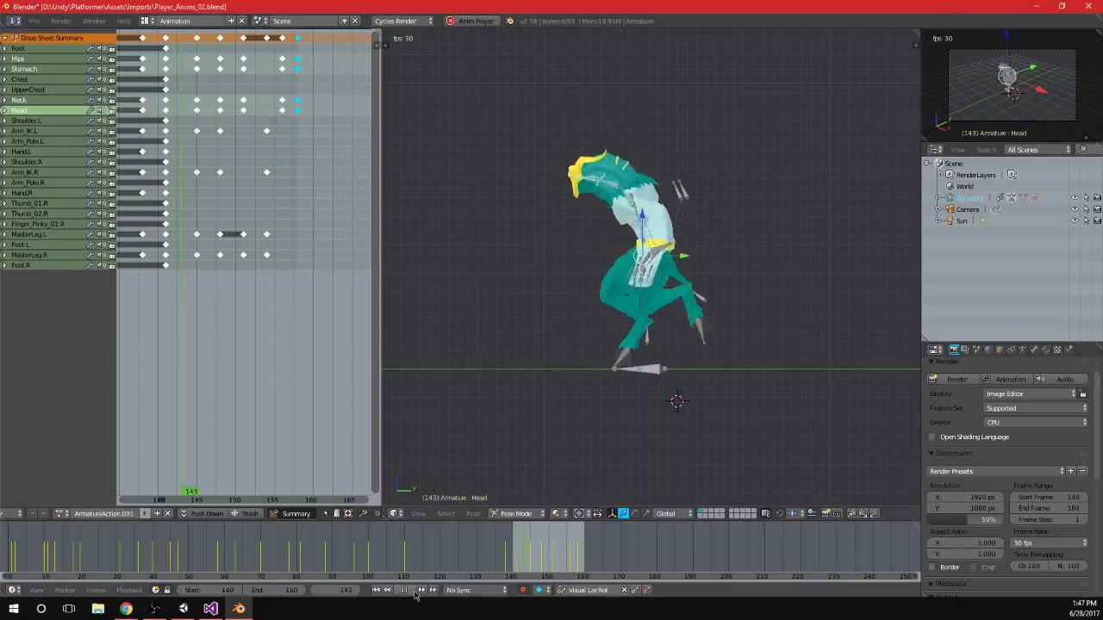
middle_drag(672, 361, 618, 387)
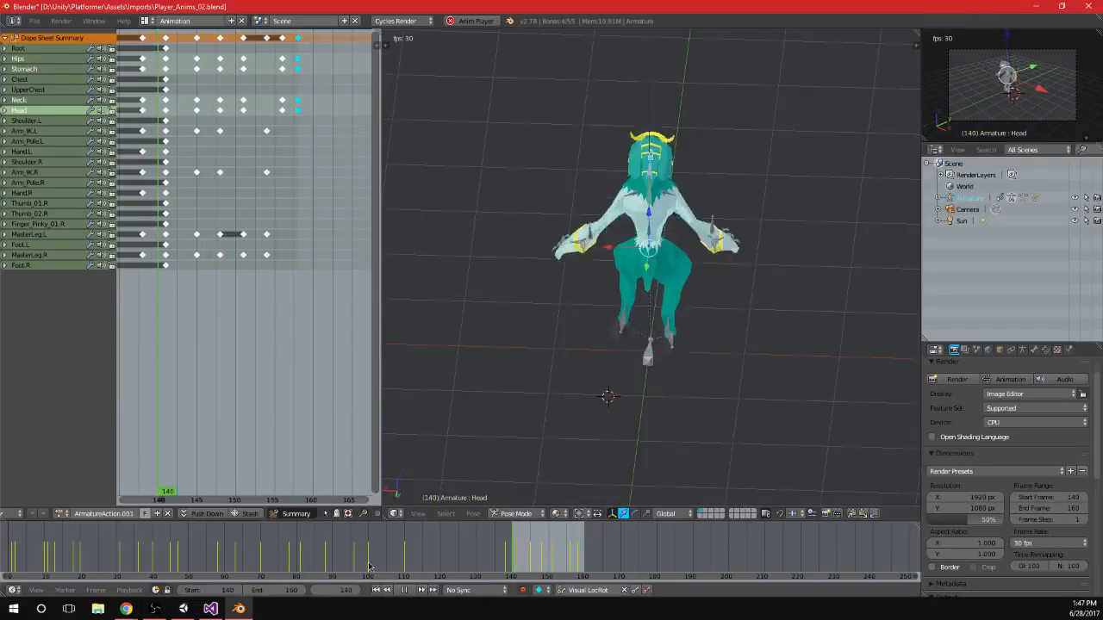
click(405, 591)
click(220, 220)
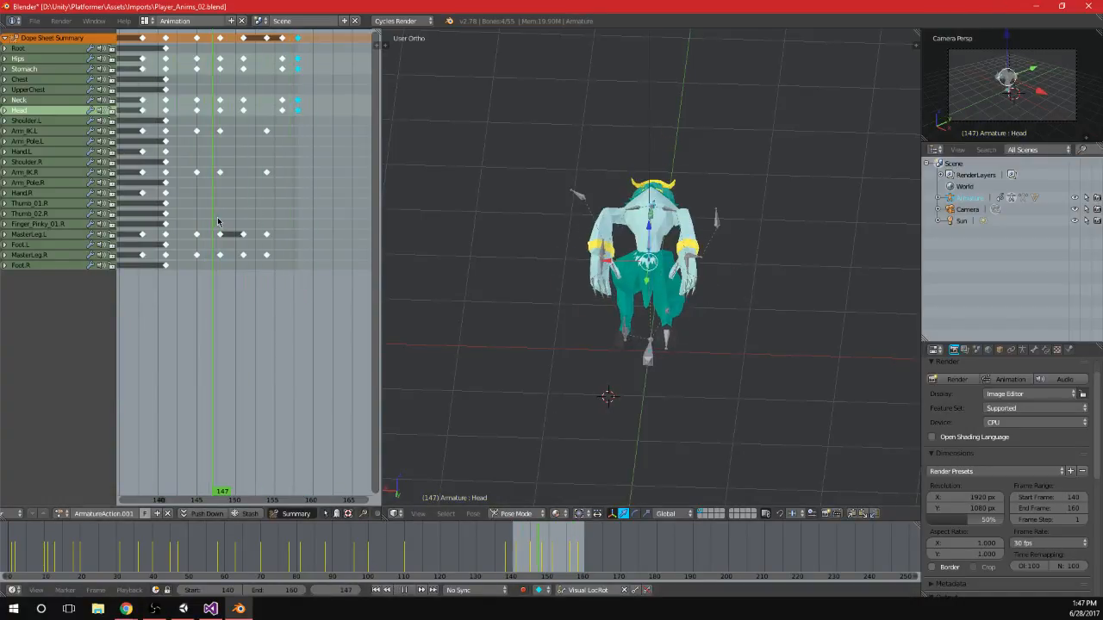
drag(310, 230, 214, 38)
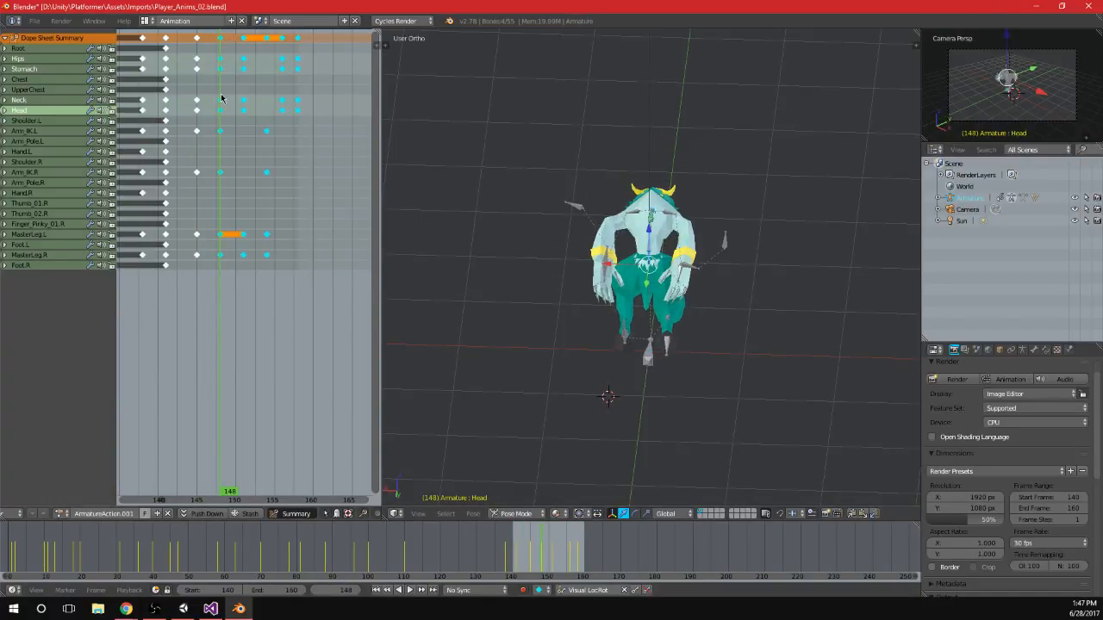
key(shift+d)
click(276, 120)
key(ctrl+z)
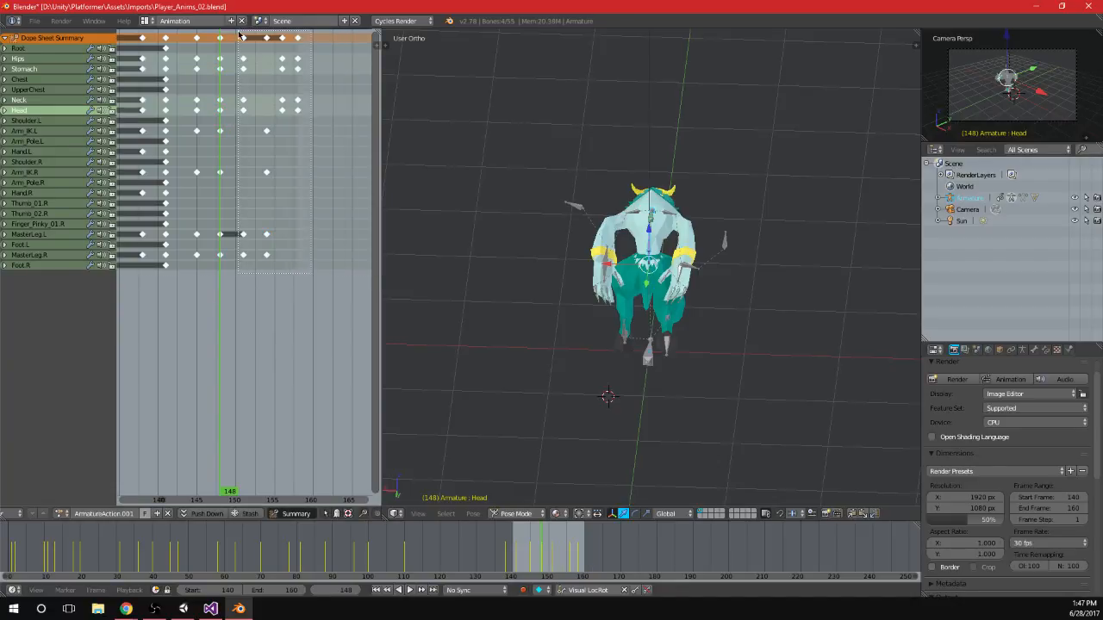
Shift all keyframes from frame 151 onward seven frames later and duplicate the frame 148 keyframes onto frame 155.
key(shift+d)
click(302, 109)
key(a)
key(b)
drag(203, 277, 245, 29)
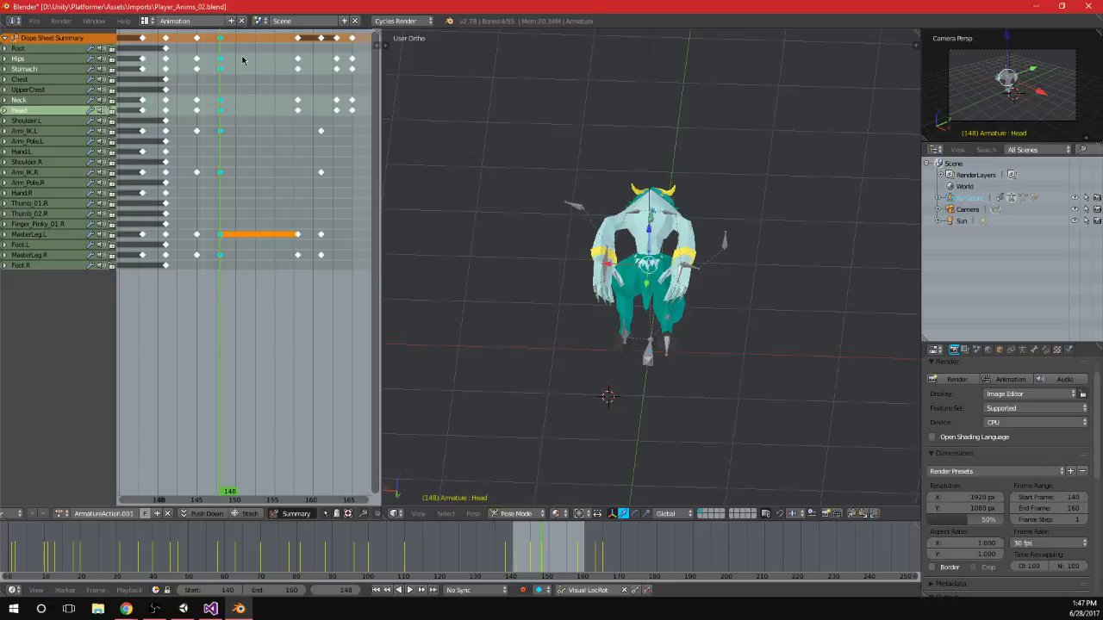
key(shift+d)
click(280, 126)
Extend the playback range to end at frame 165.
click(352, 170)
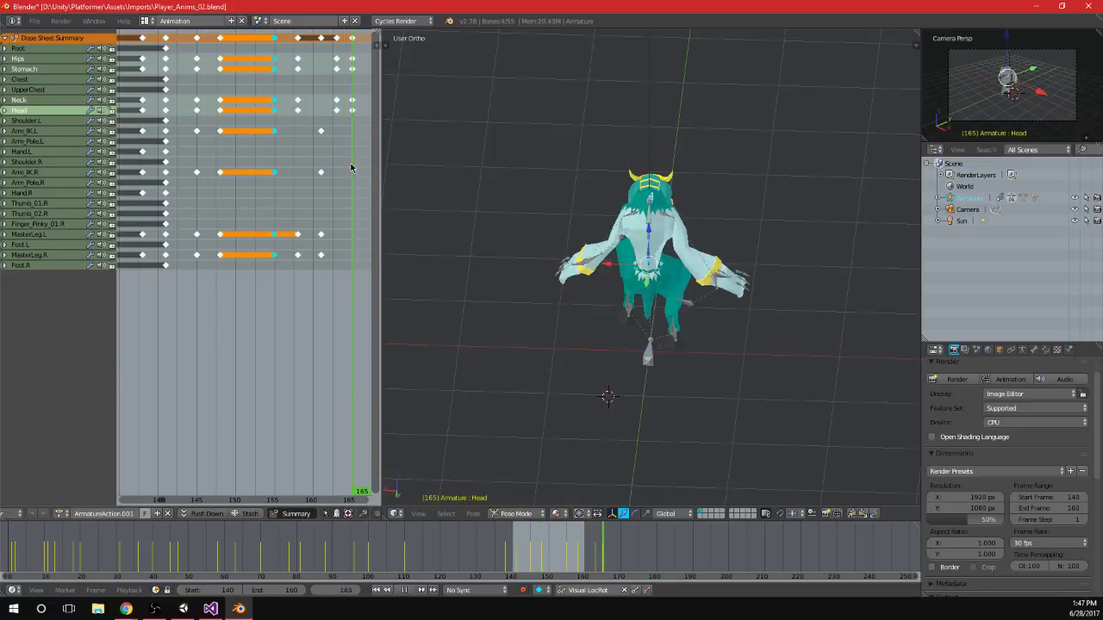
click(276, 591)
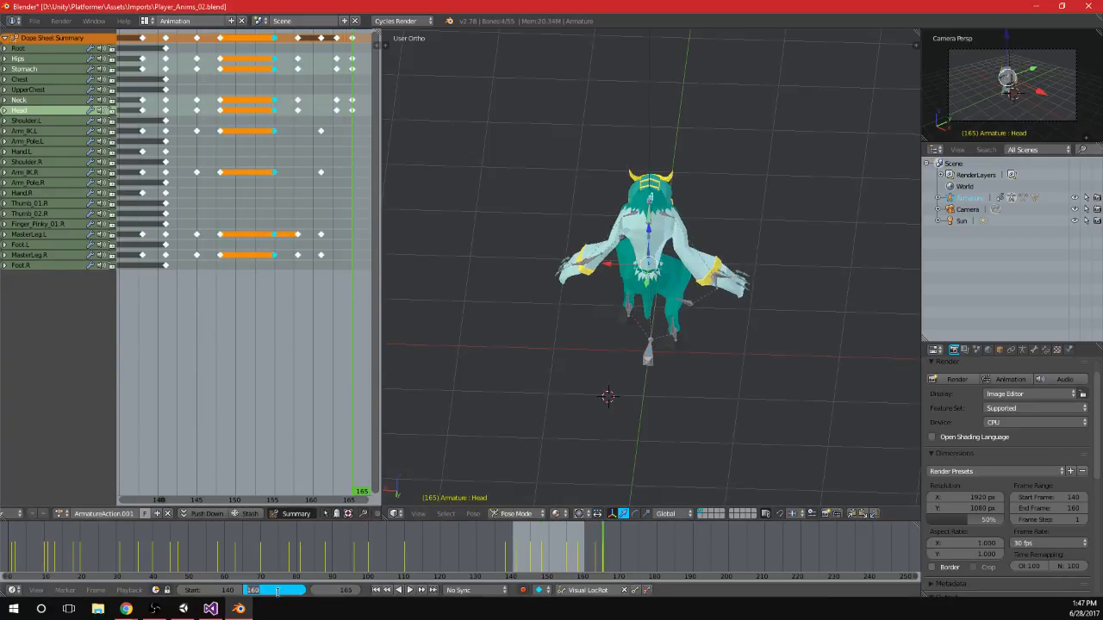
text(165)
key(Return)
Play the lengthened dash from several angles, finishing in side view, and check the poses around frame 158.
click(410, 591)
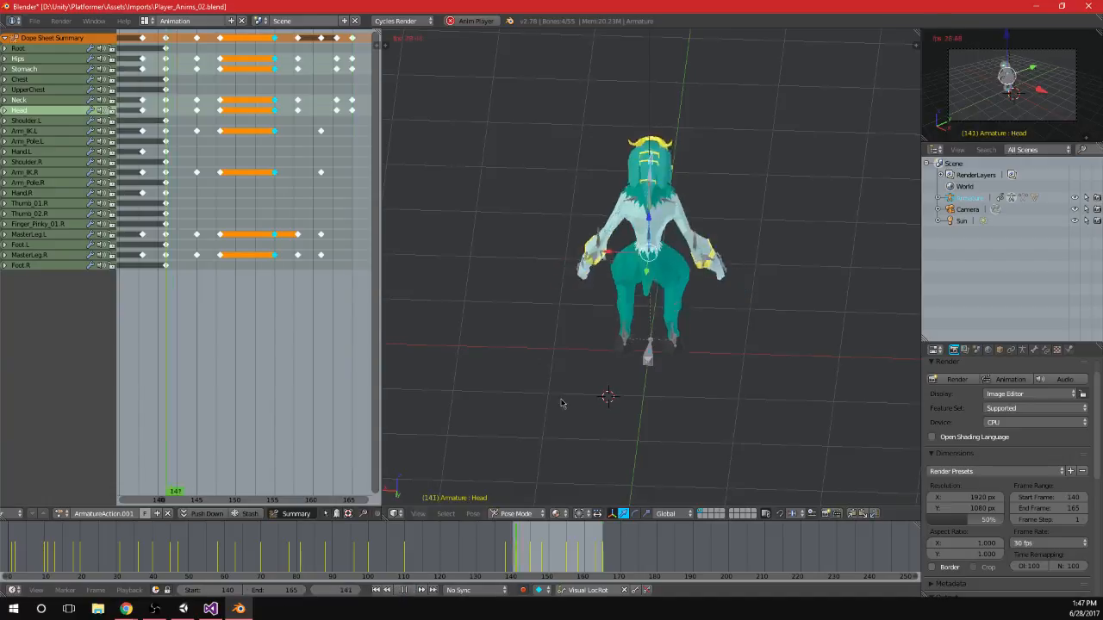
key(KP_7)
middle_drag(625, 303, 714, 286)
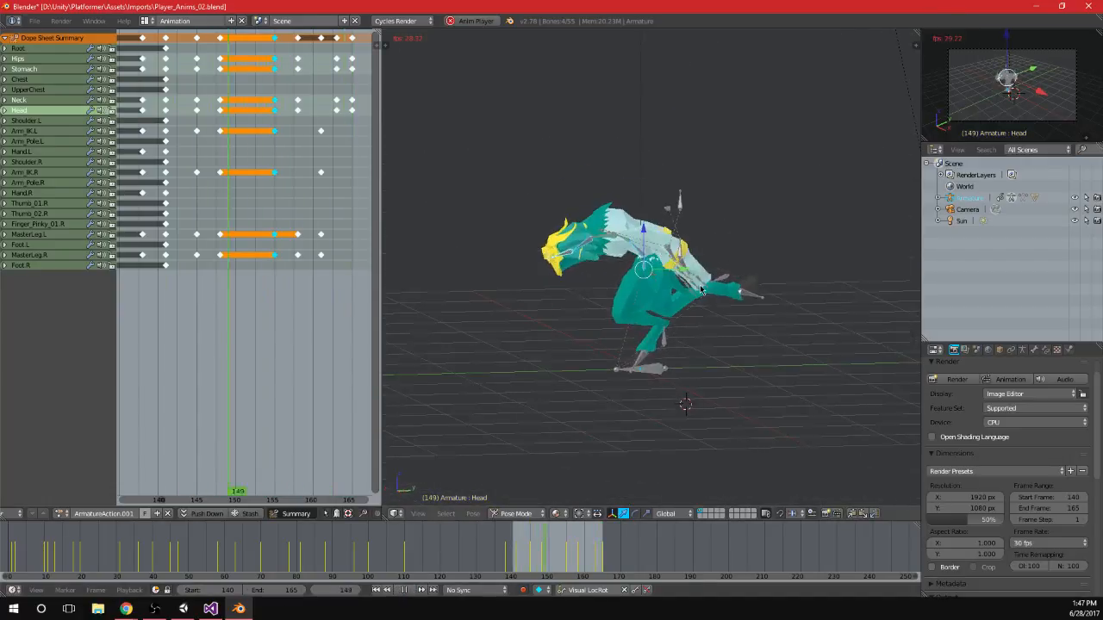
key(KP_3)
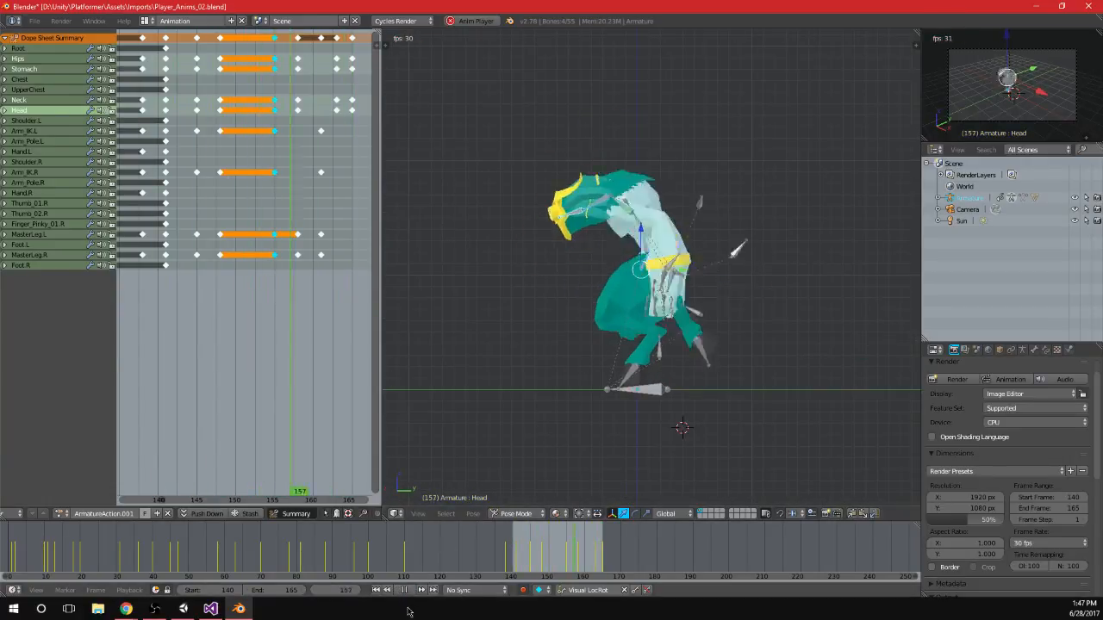
key(alt+a)
key(alt+a)
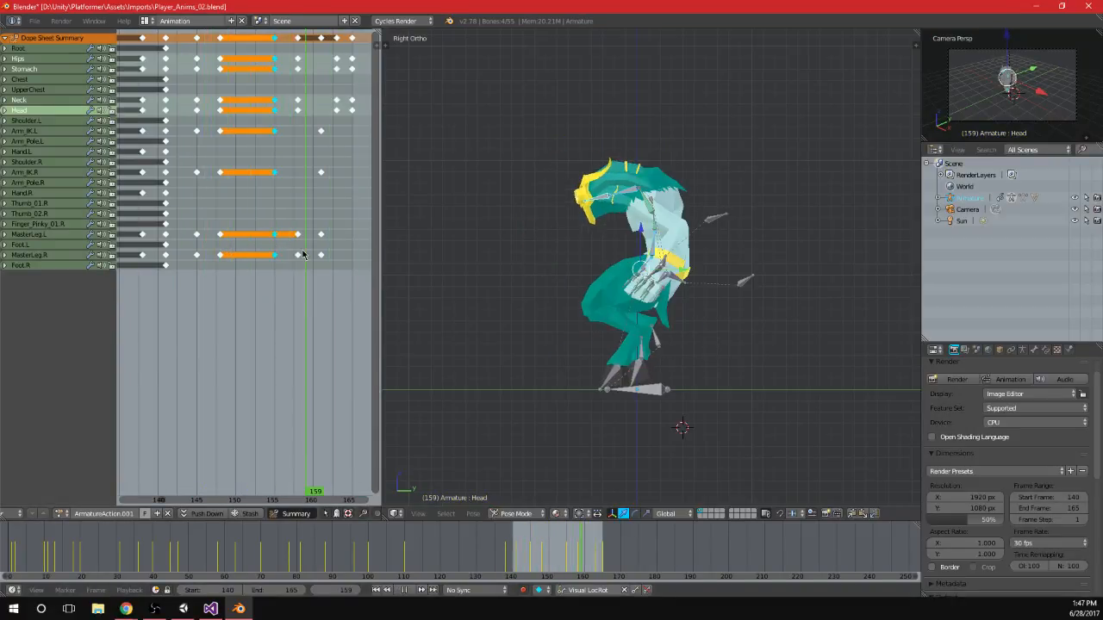
key(alt+a)
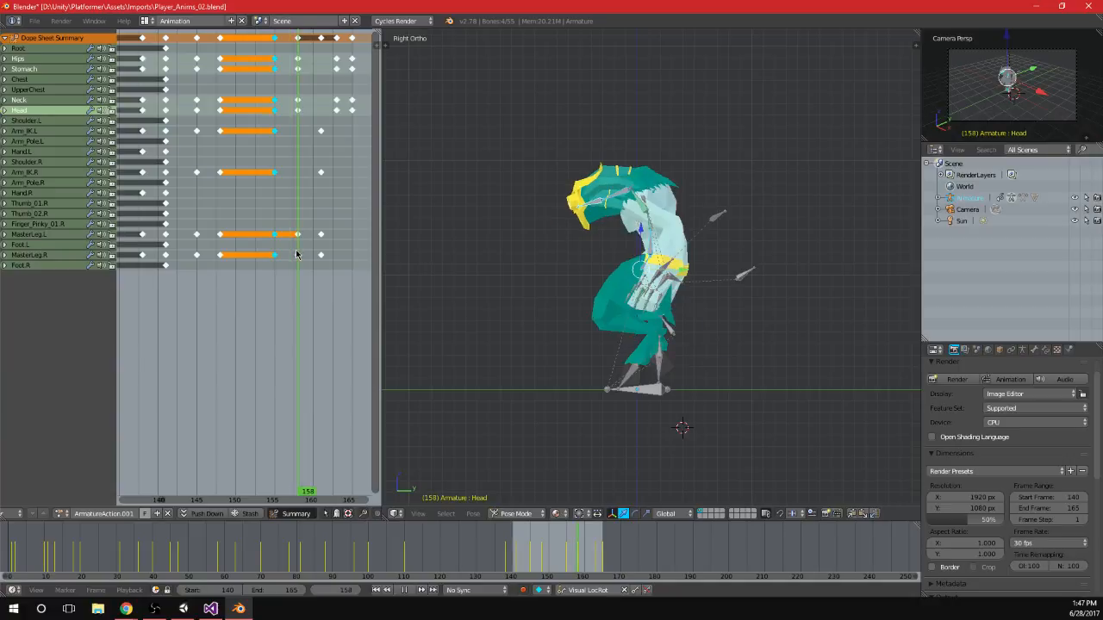
Move the left master leg bone forward and down at frame 158, keyframe it, and review the motion through frame 161.
scroll(668, 388, up, 2)
right_click(668, 388)
key(g)
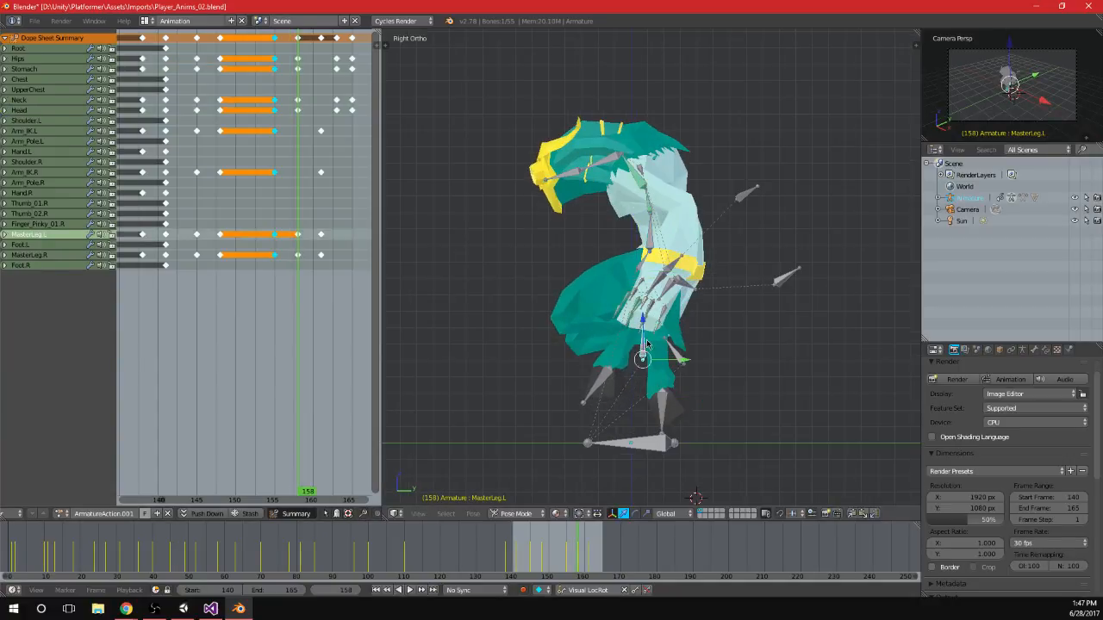
click(680, 367)
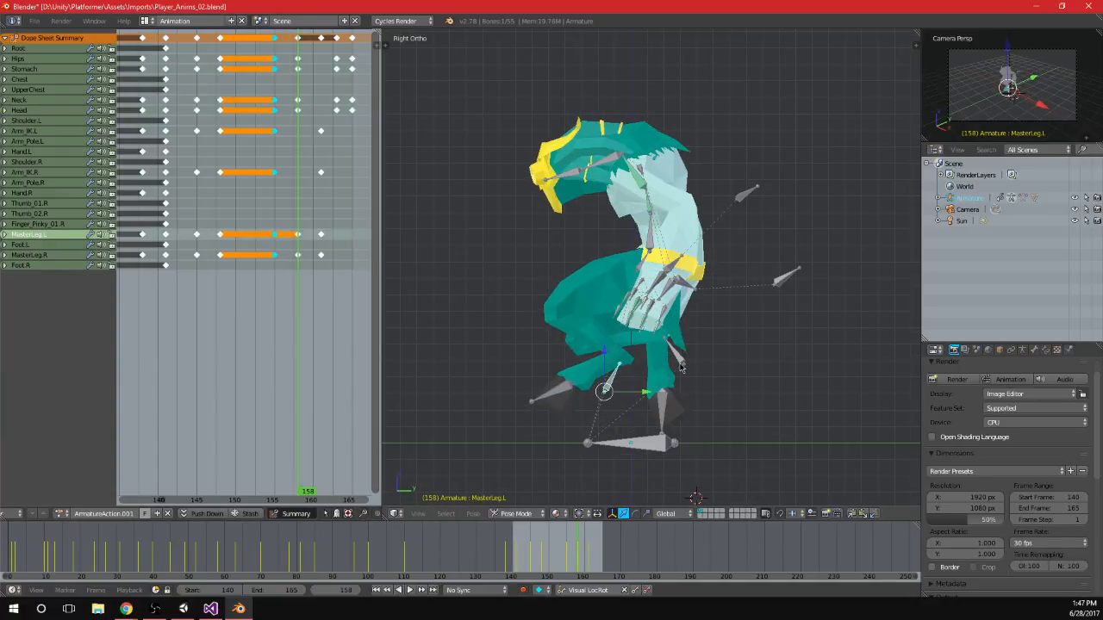
key(i)
key(alt+a)
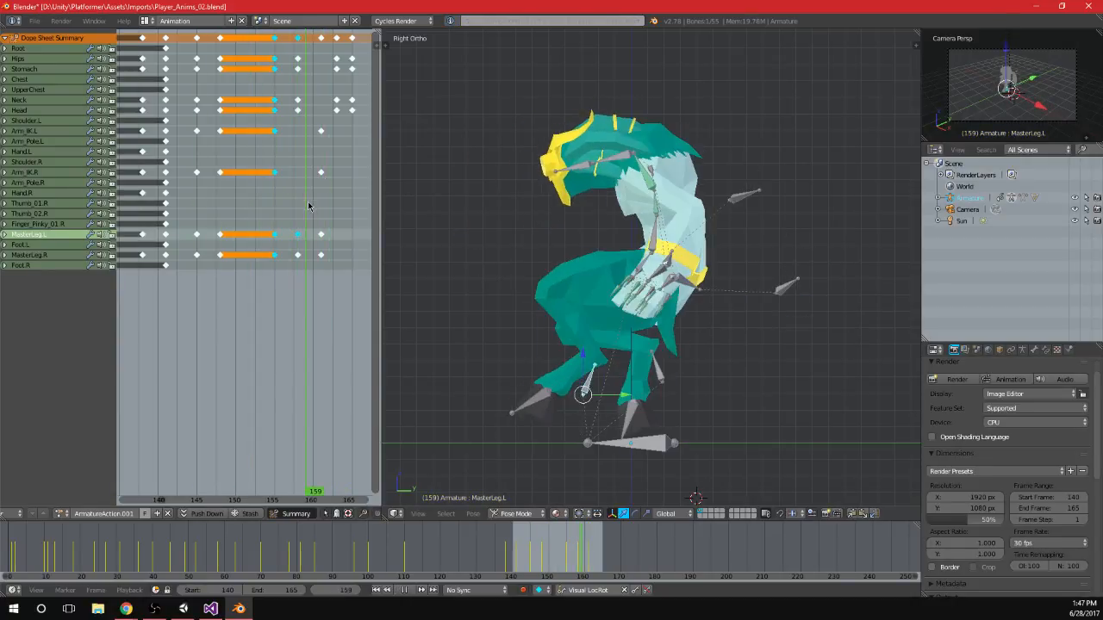
key(alt+a)
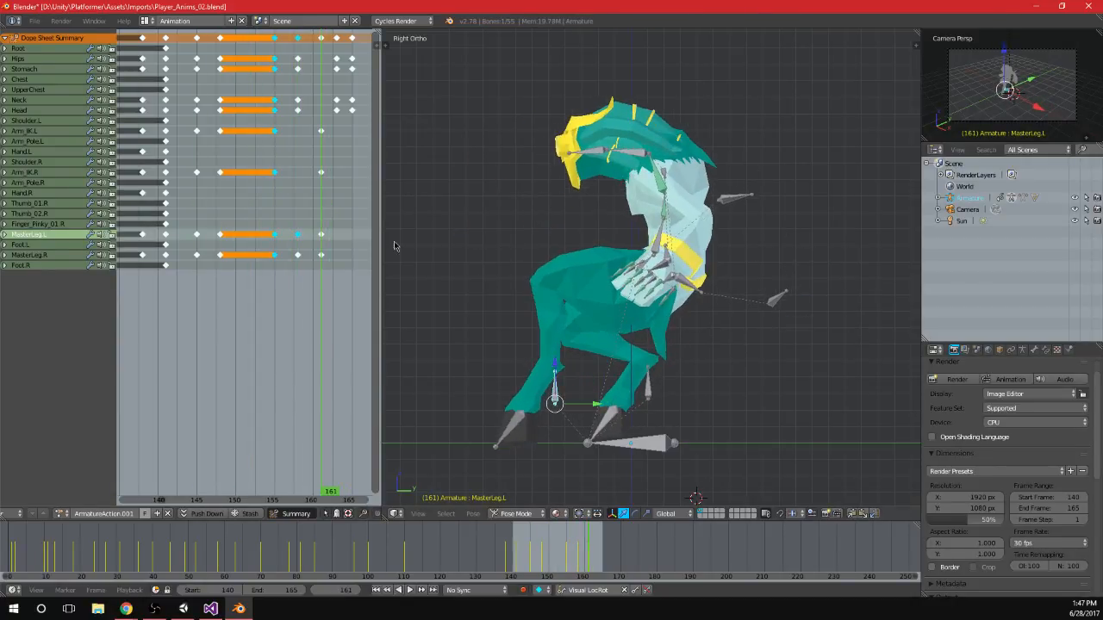
Move both master leg bones backward beneath the body at frame 165 and keyframe them.
key(alt+a)
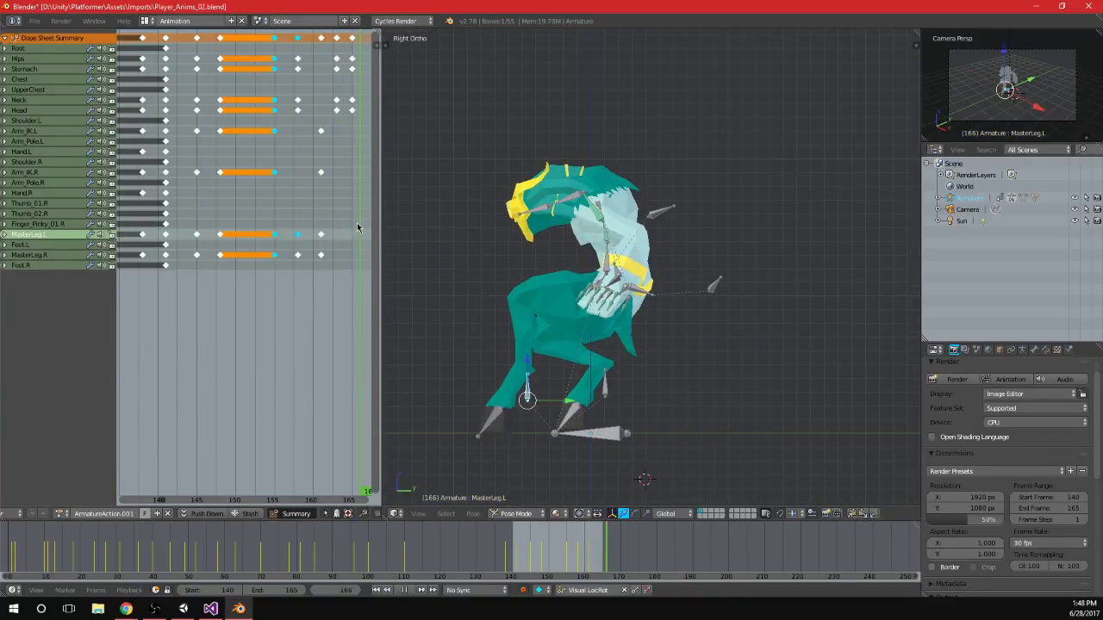
key(alt+a)
middle_drag(357, 228, 294, 242)
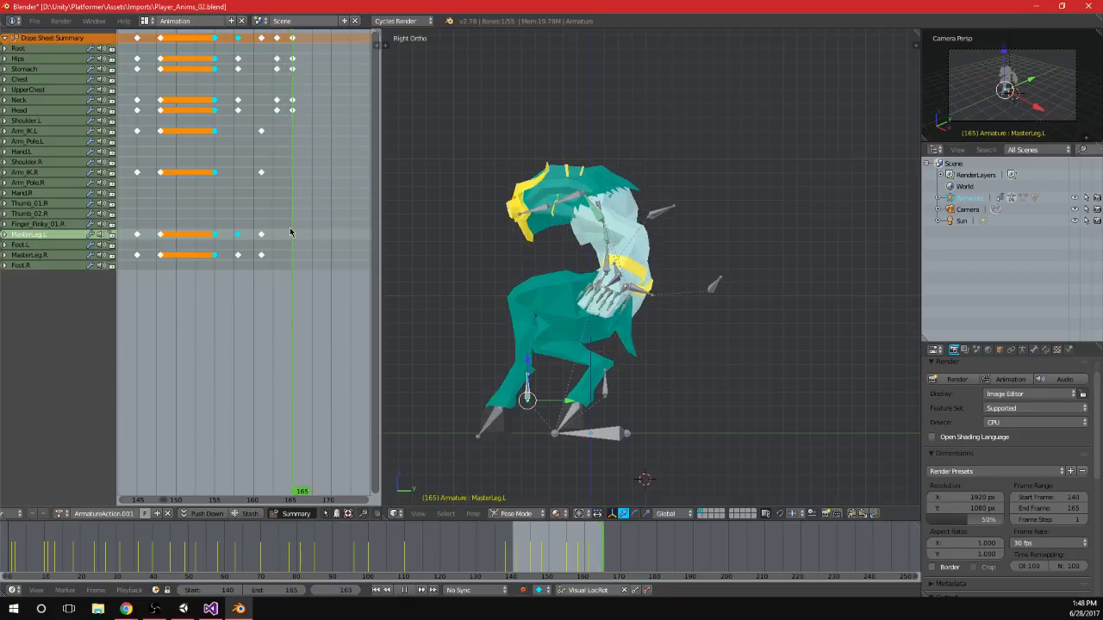
key(Escape)
right_click(623, 404)
key(g)
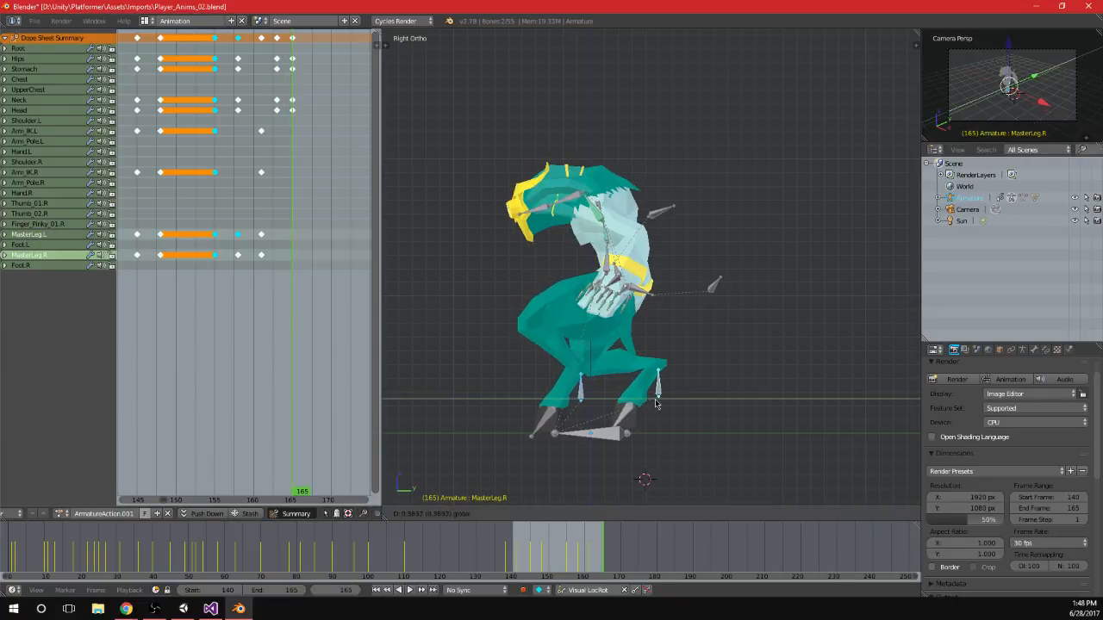
click(668, 404)
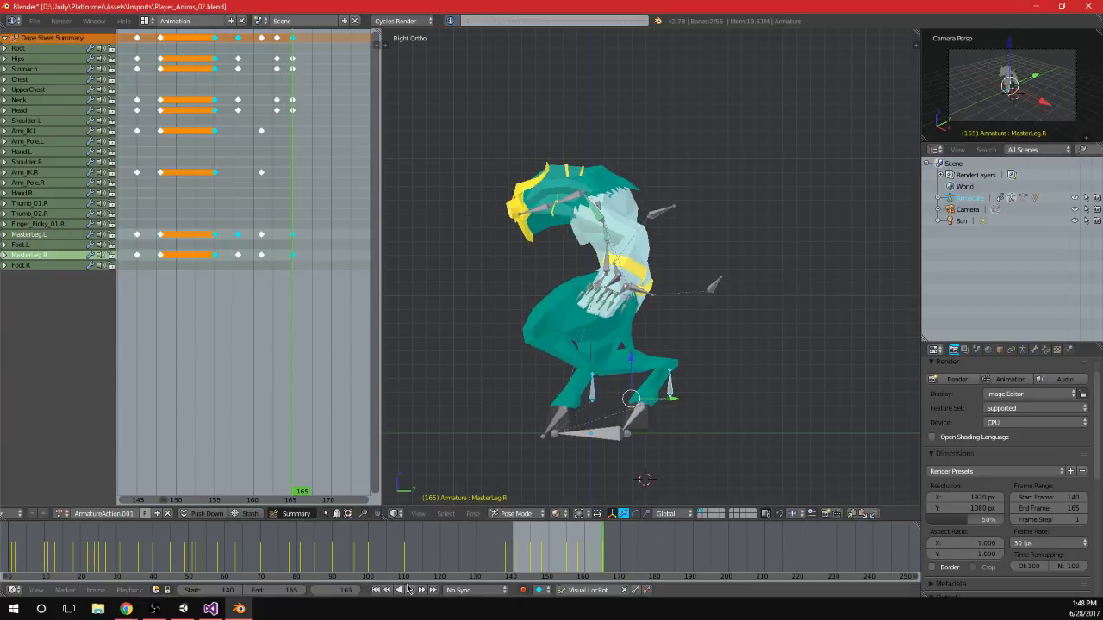
Extend the playback range to end at frame 170 while the dash plays.
click(410, 590)
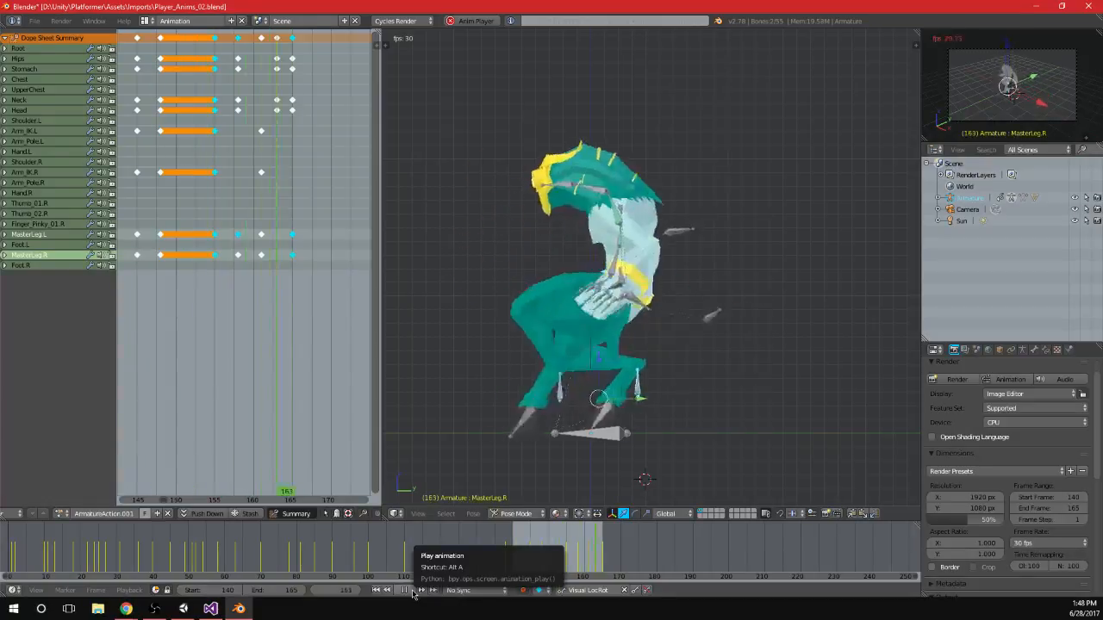
double_click(291, 592)
text(170)
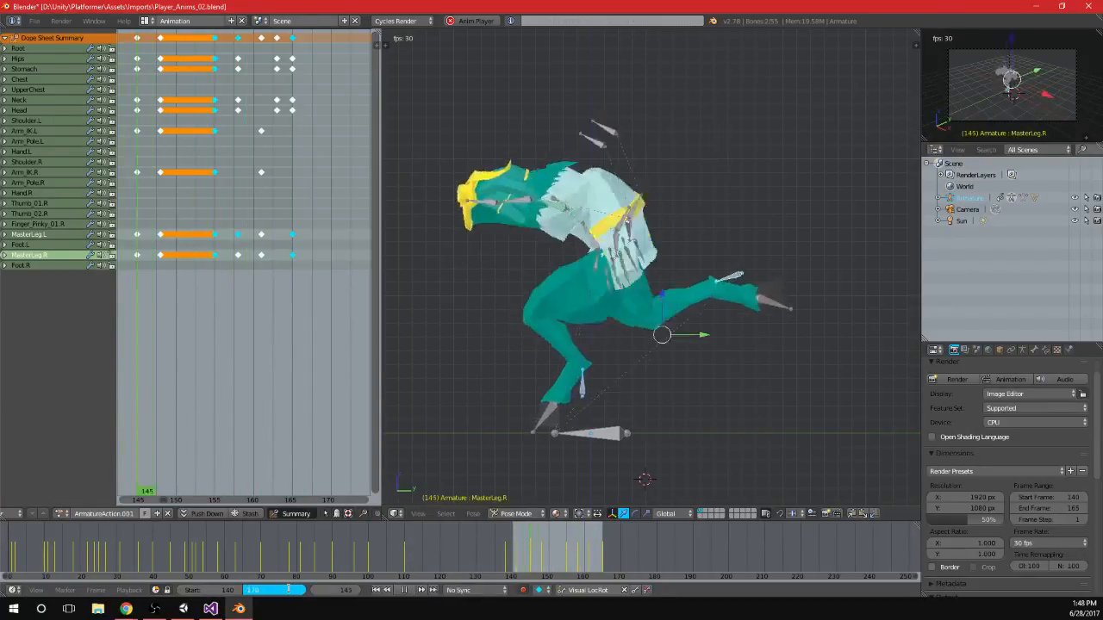
key(Return)
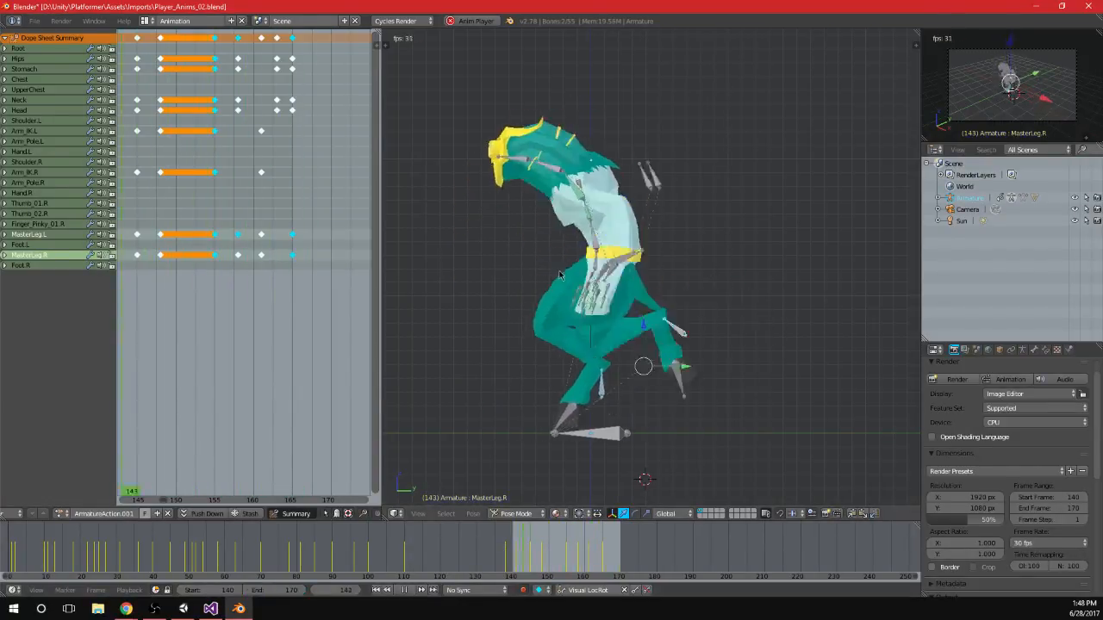
Play the extended dash from an angled view and from the side to examine its recovery.
middle_drag(603, 302, 715, 379)
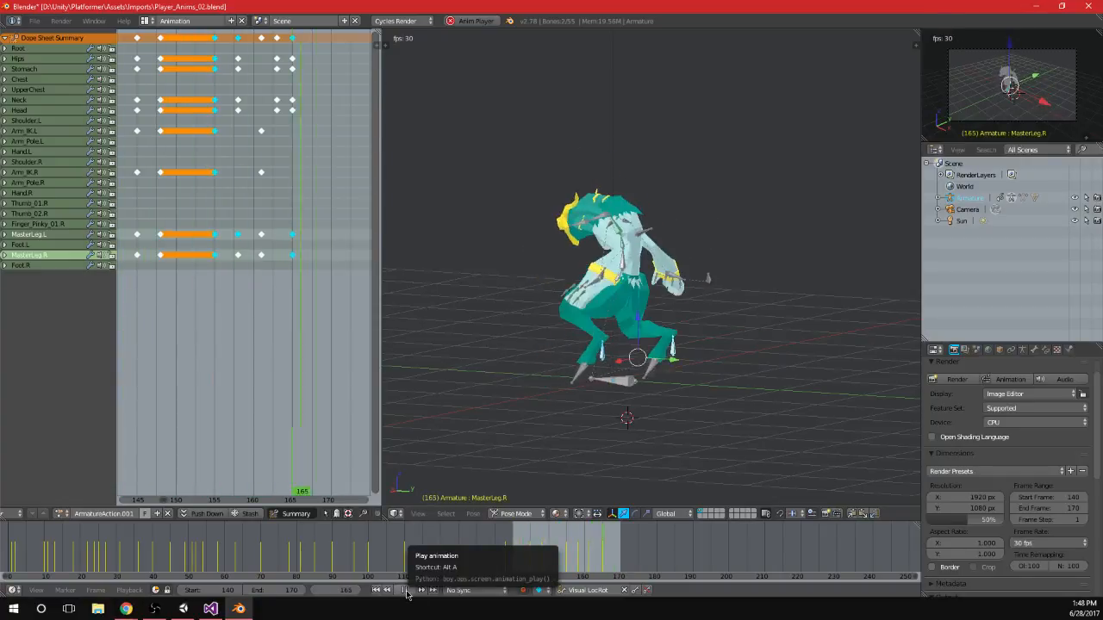
click(407, 593)
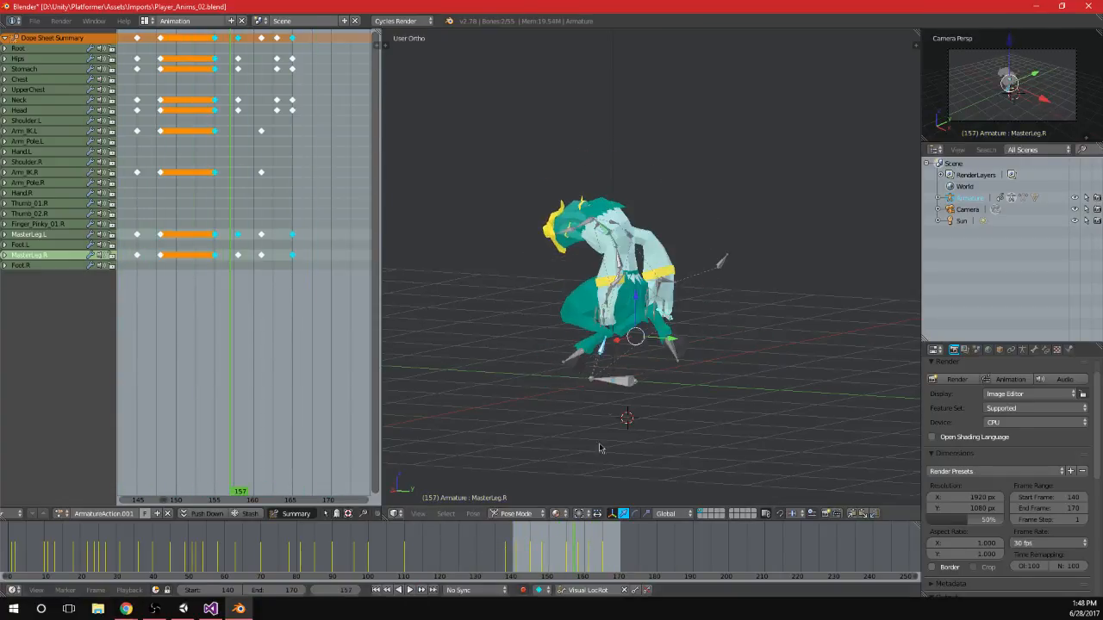
middle_drag(602, 386, 626, 373)
key(KP_3)
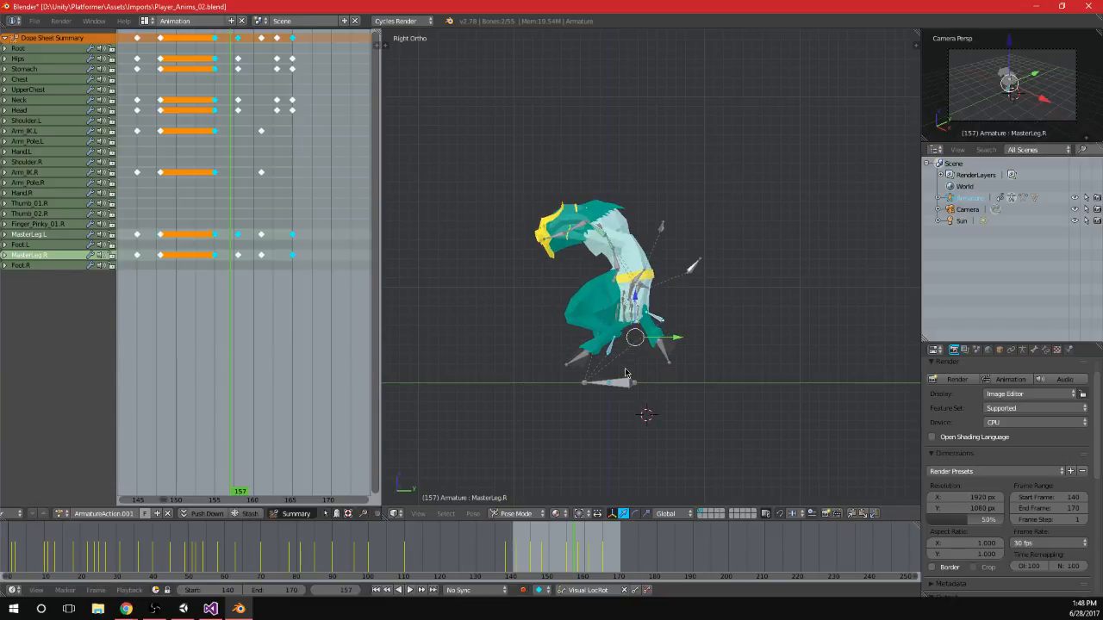
scroll(625, 372, up, 1)
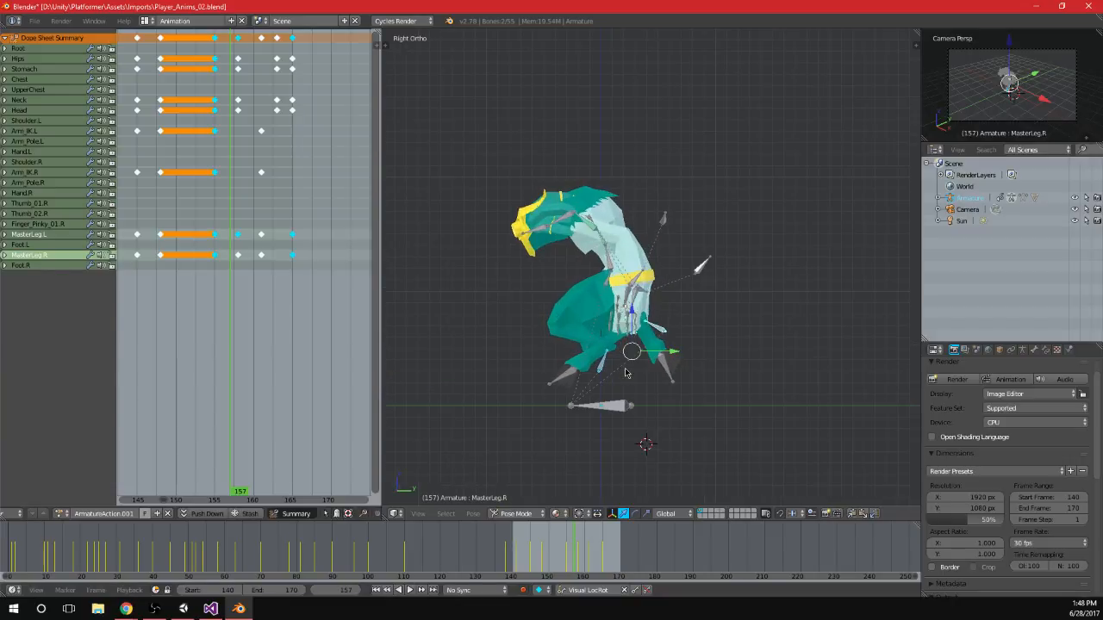
click(412, 591)
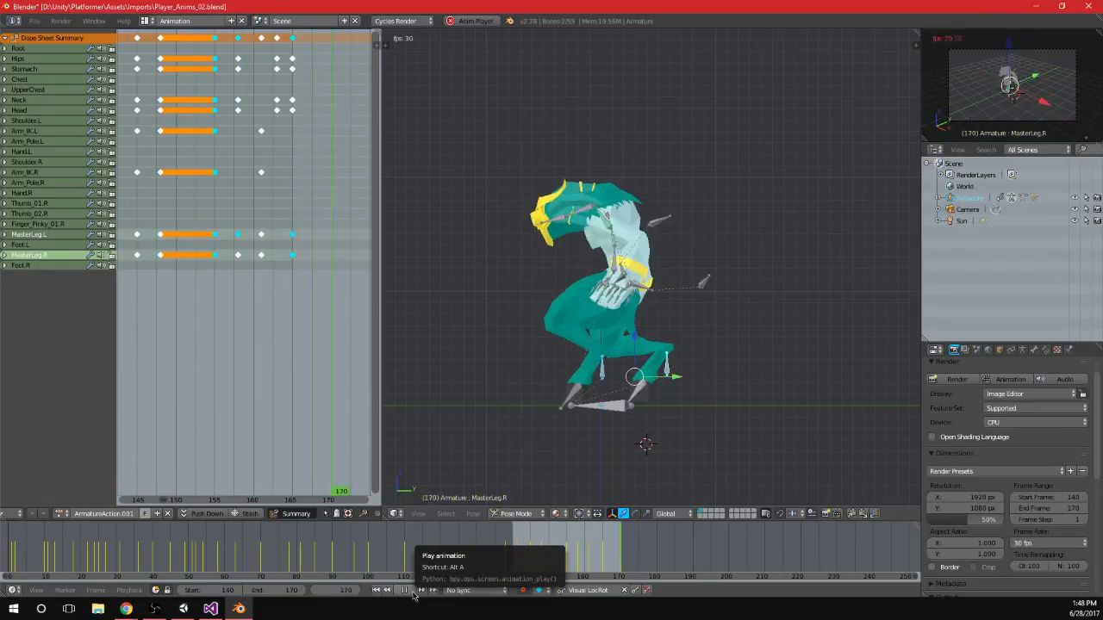
click(414, 594)
Move both arm IK bones backward and slightly up at frame 158, keyframe them, and play back the dash.
drag(168, 271, 259, 290)
middle_drag(604, 293, 728, 302)
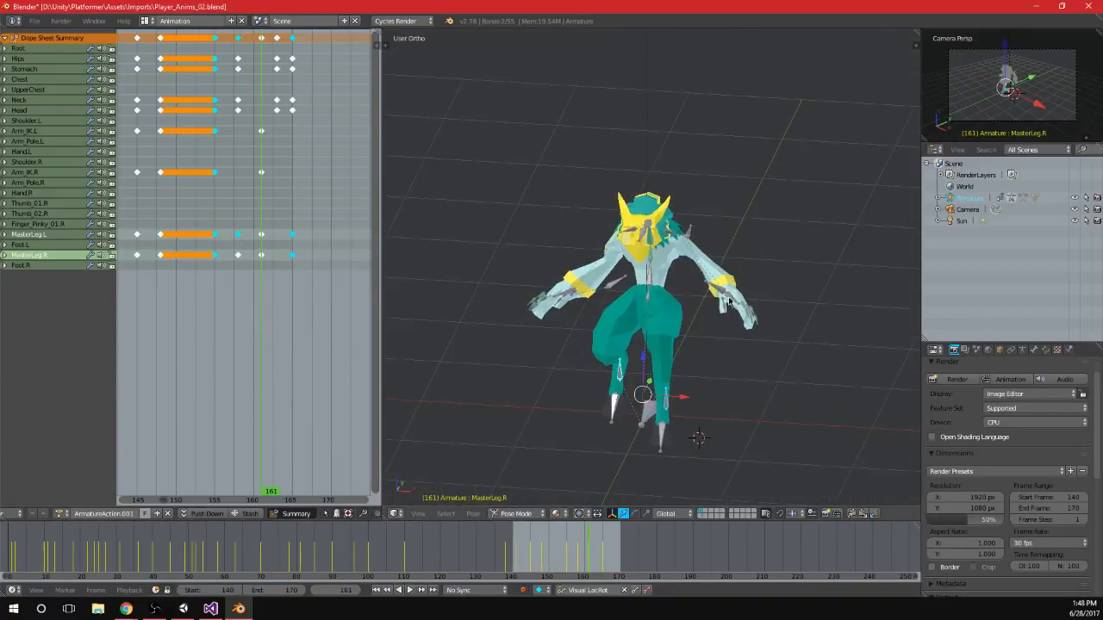
right_click(722, 296)
drag(281, 176, 241, 199)
middle_drag(667, 302, 645, 322)
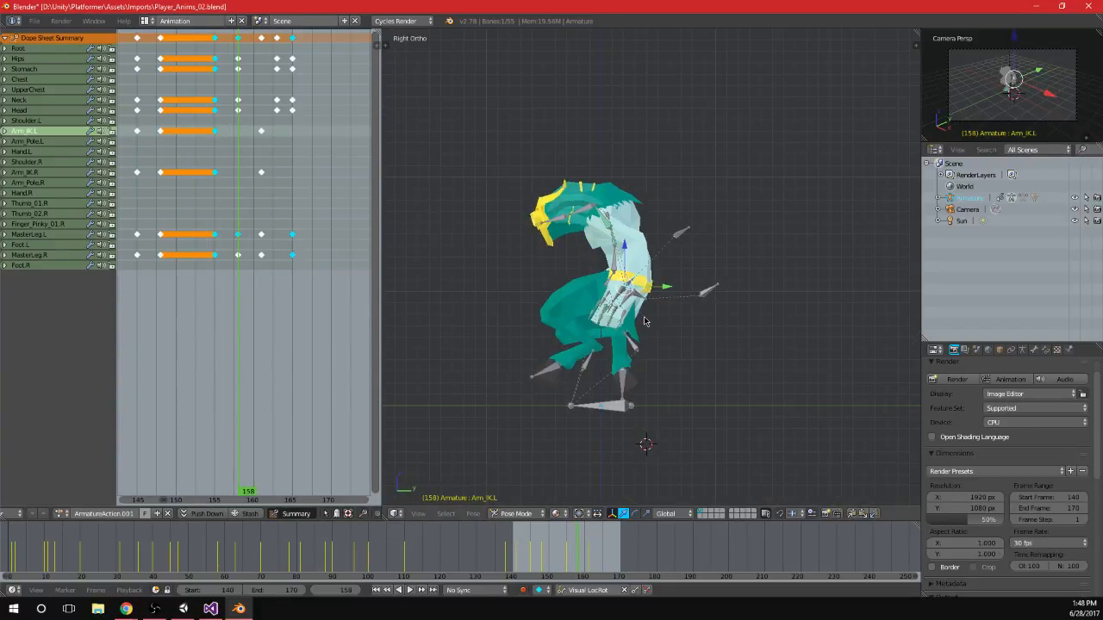
shift+right_click(640, 299)
key(g)
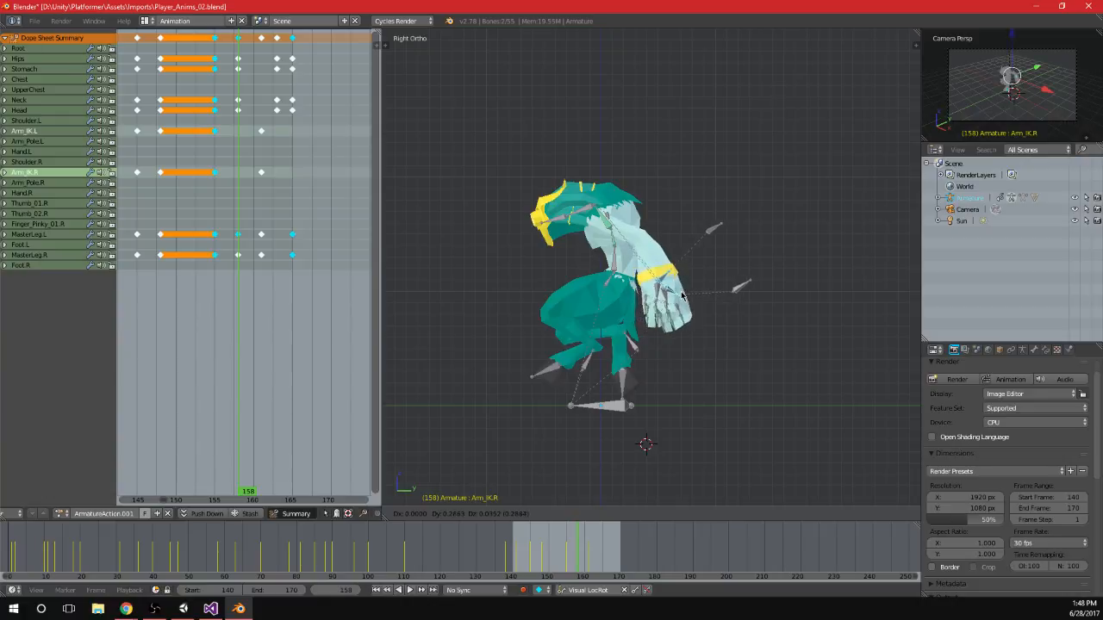
click(688, 290)
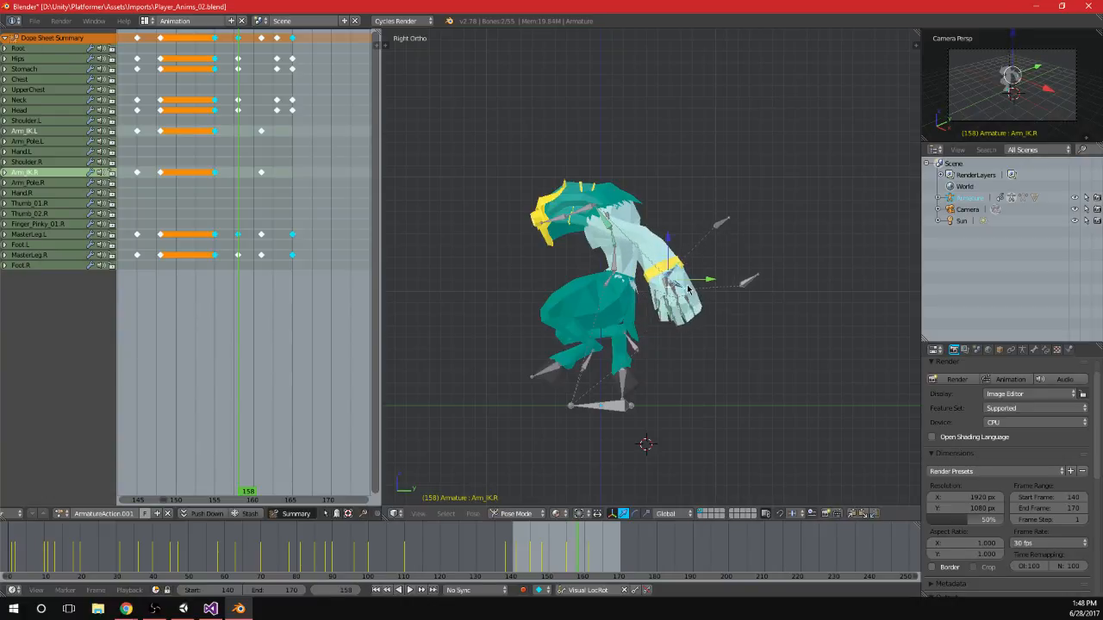
key(i)
click(247, 184)
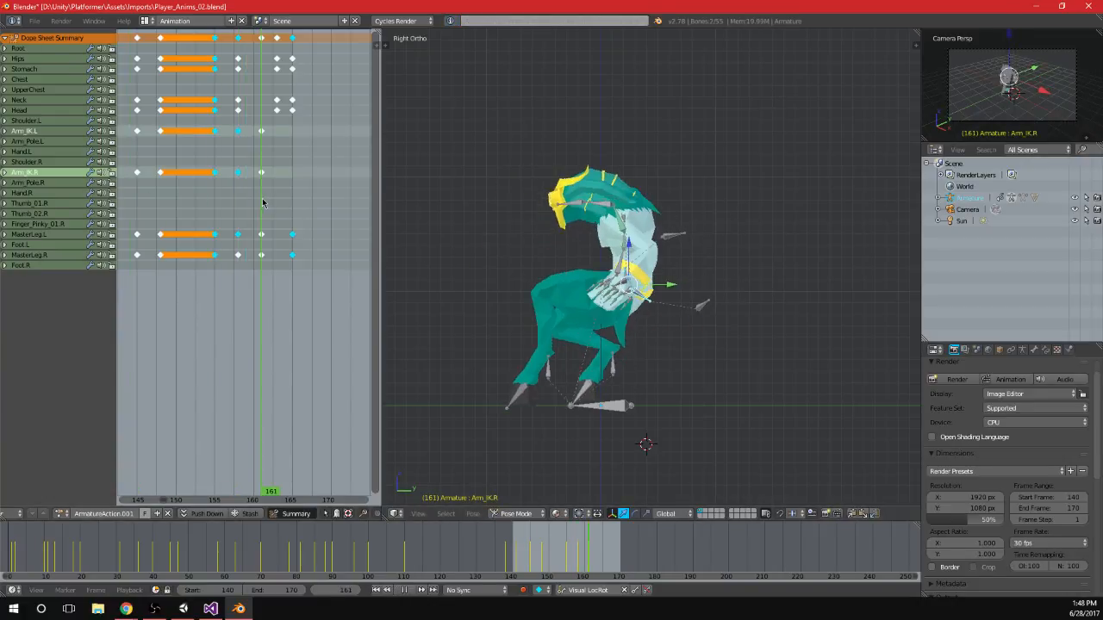
click(404, 589)
click(412, 590)
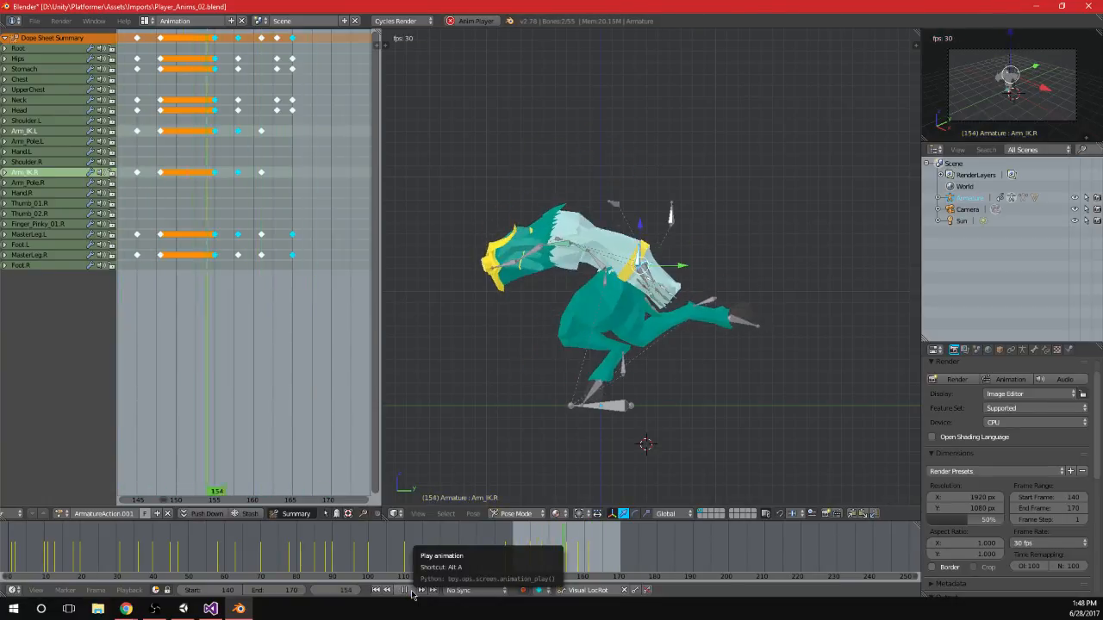
click(406, 590)
Move both arm IK bones forward at frame 163, rotate them so the hands swing forward, and keyframe the pose.
click(253, 236)
drag(253, 236, 275, 233)
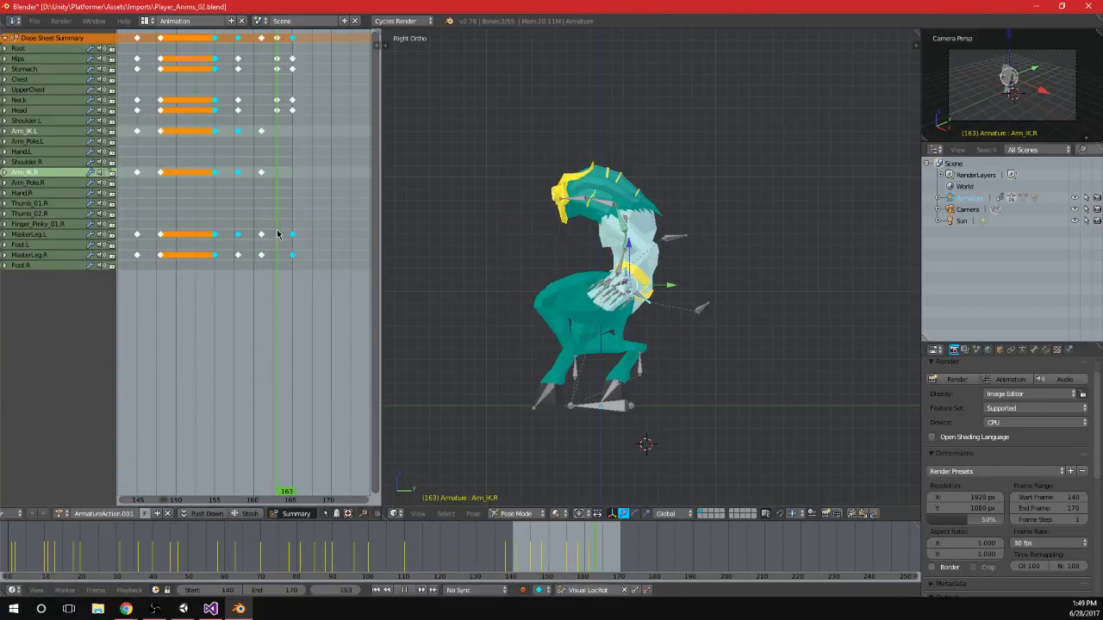
key(Escape)
scroll(653, 310, up, 2)
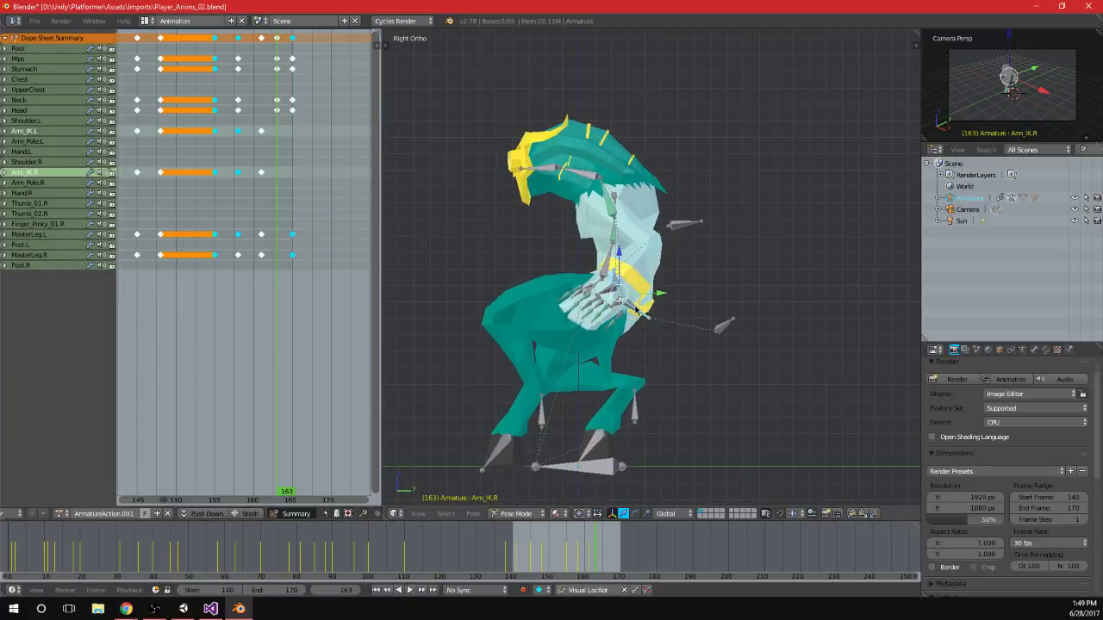
key(g)
click(600, 289)
key(r)
click(686, 295)
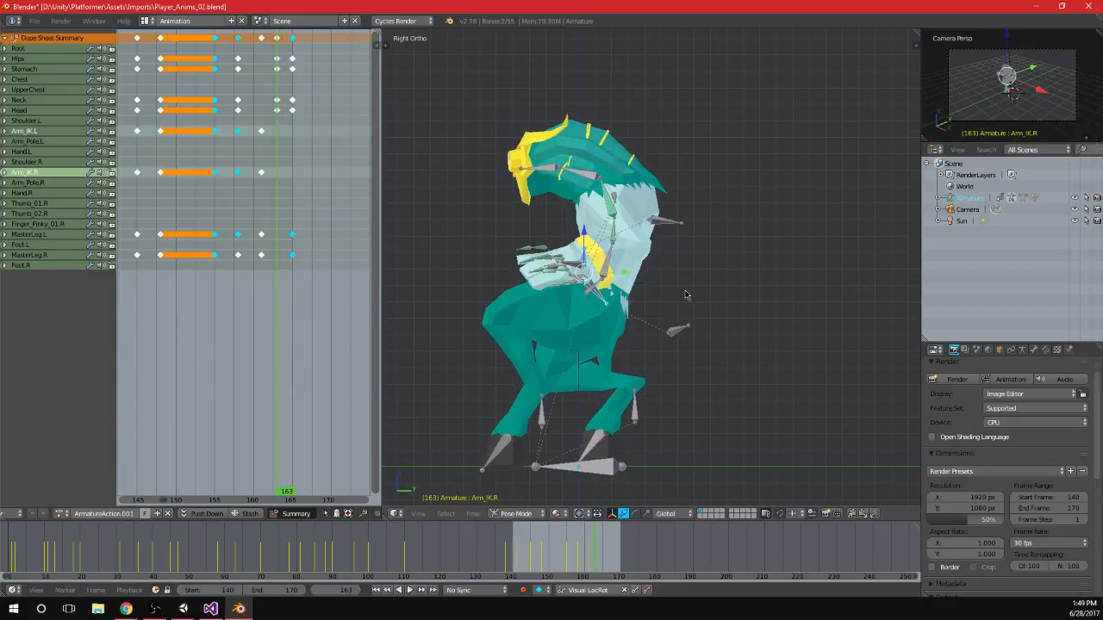
middle_drag(634, 274, 687, 303)
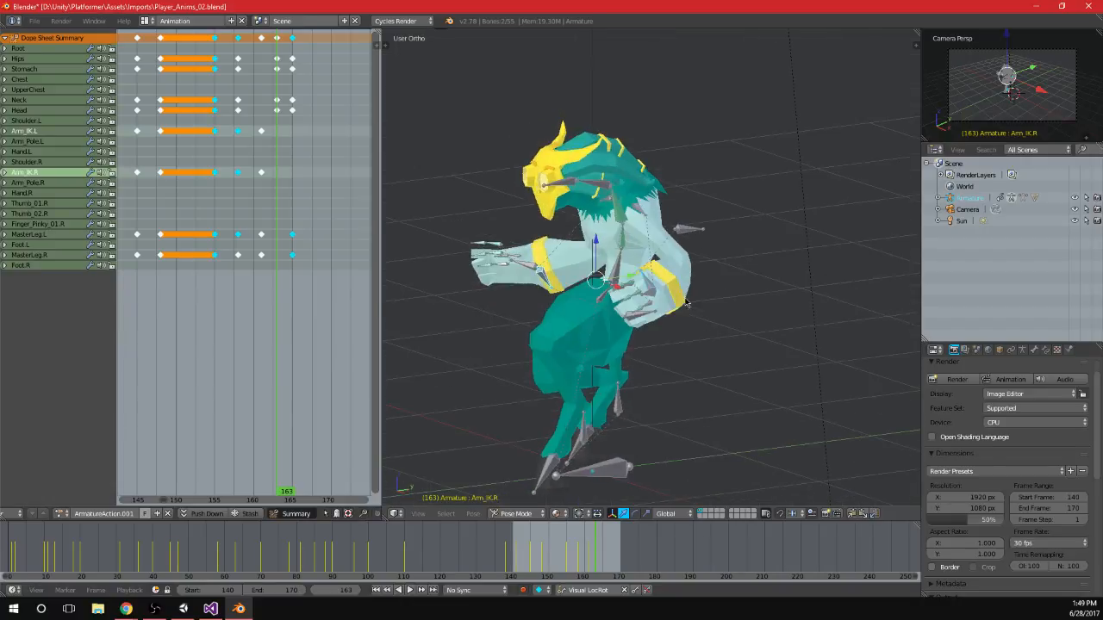
key(alt+a)
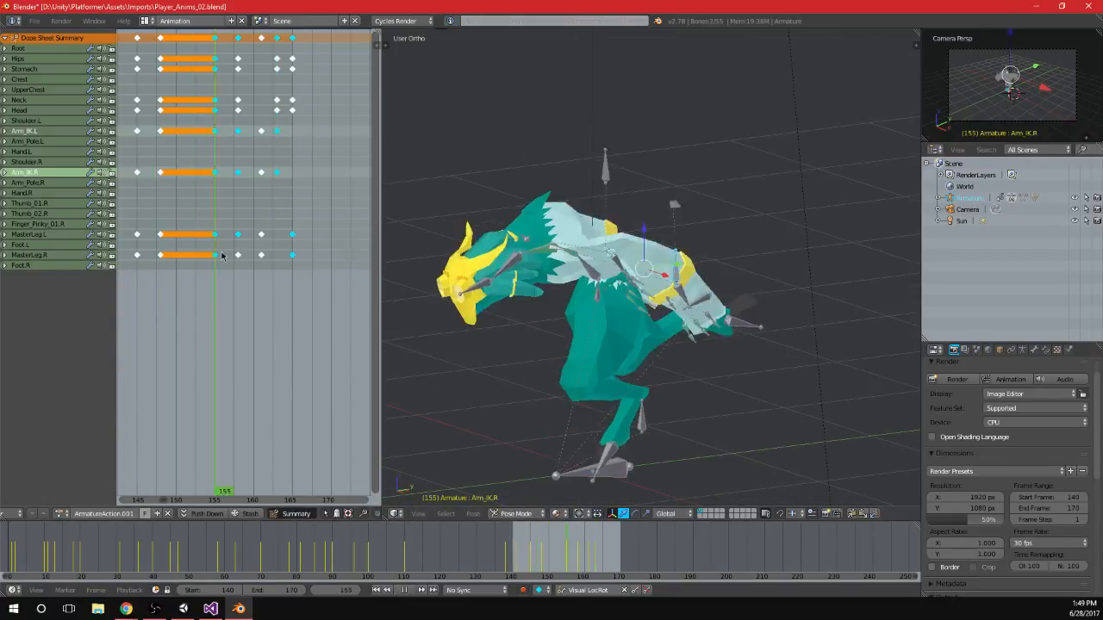
Duplicate the frame 161 keyframes of both arm IK bones onto frame 165 and play the result from behind.
drag(273, 255, 292, 255)
right_click(261, 173)
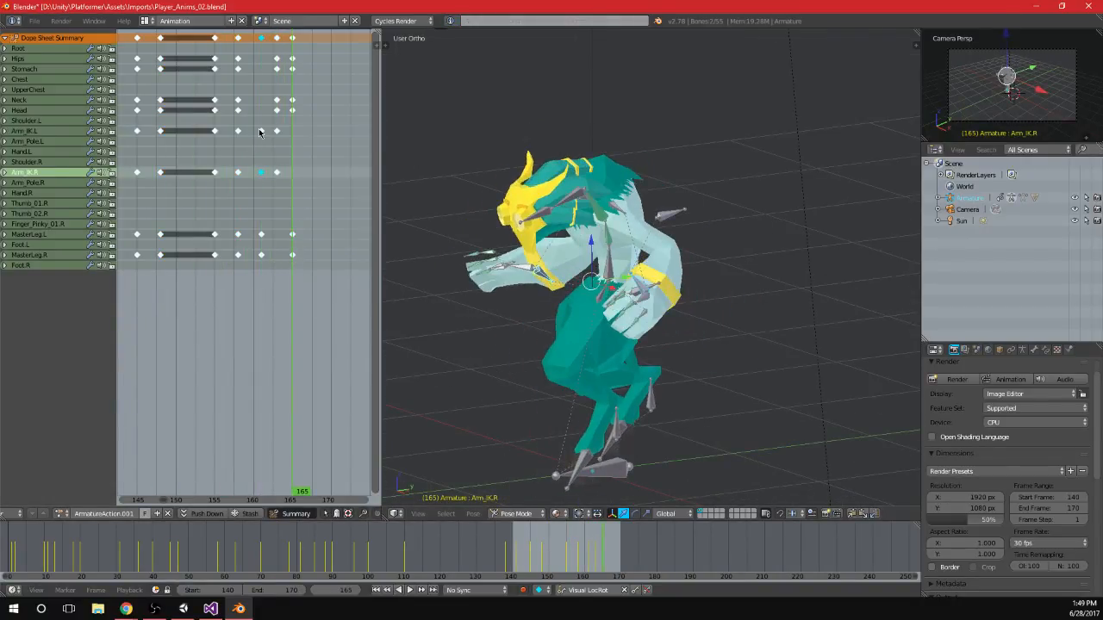
key(shift+d)
click(294, 139)
key(g)
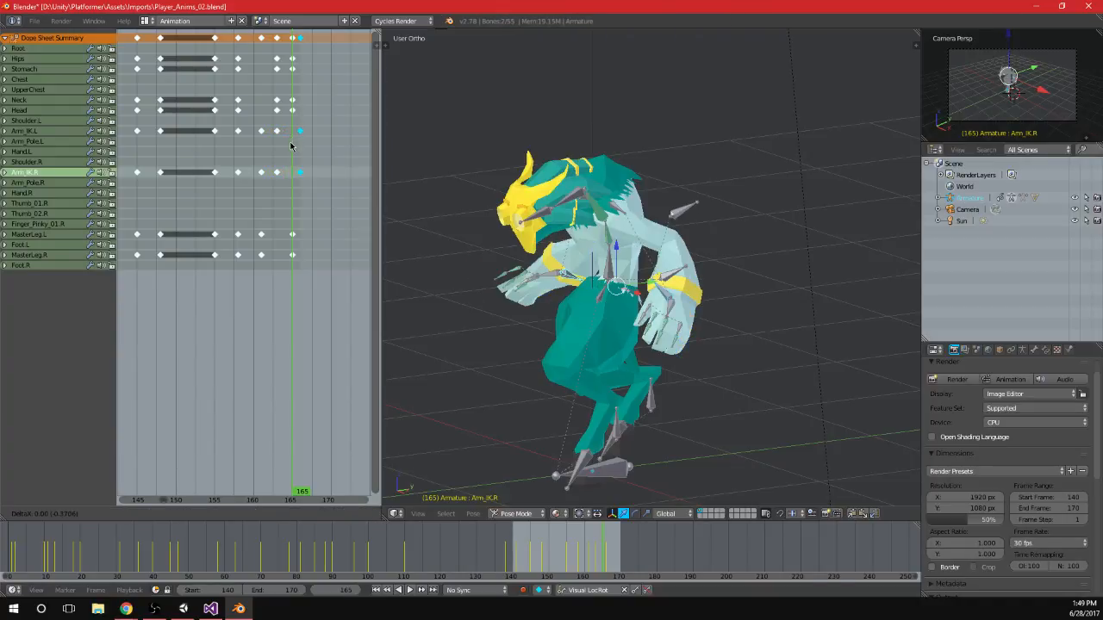
click(289, 145)
click(409, 591)
scroll(729, 342, down, 4)
middle_drag(746, 376, 659, 334)
click(410, 592)
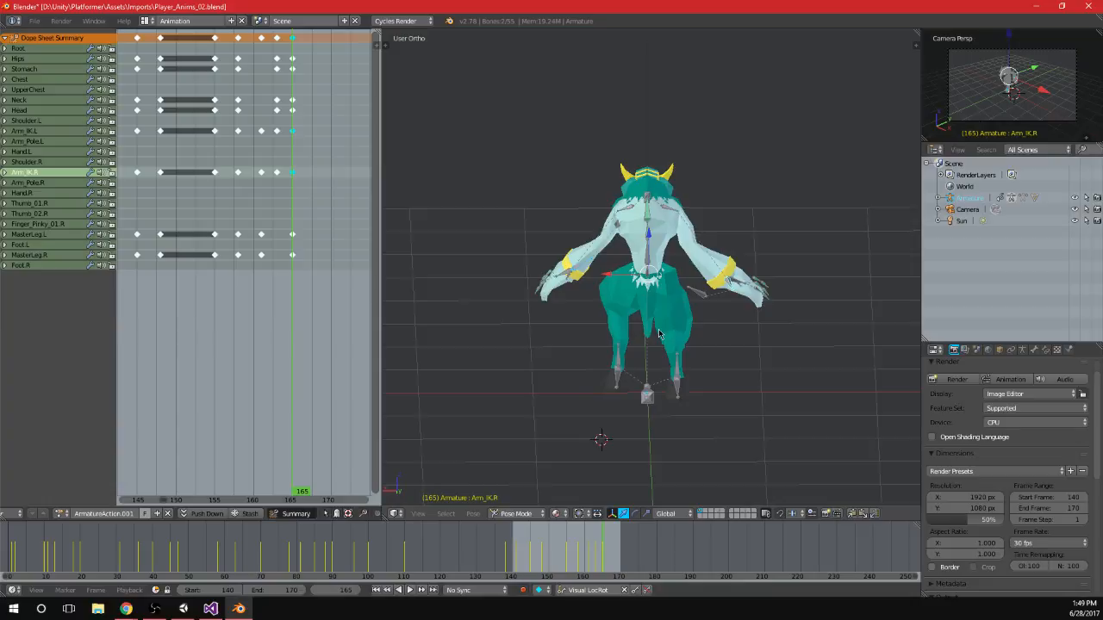
Rotate the left master leg bone at frame 148 so its foot turns inward, and keyframe it.
right_click(617, 365)
drag(146, 288, 159, 287)
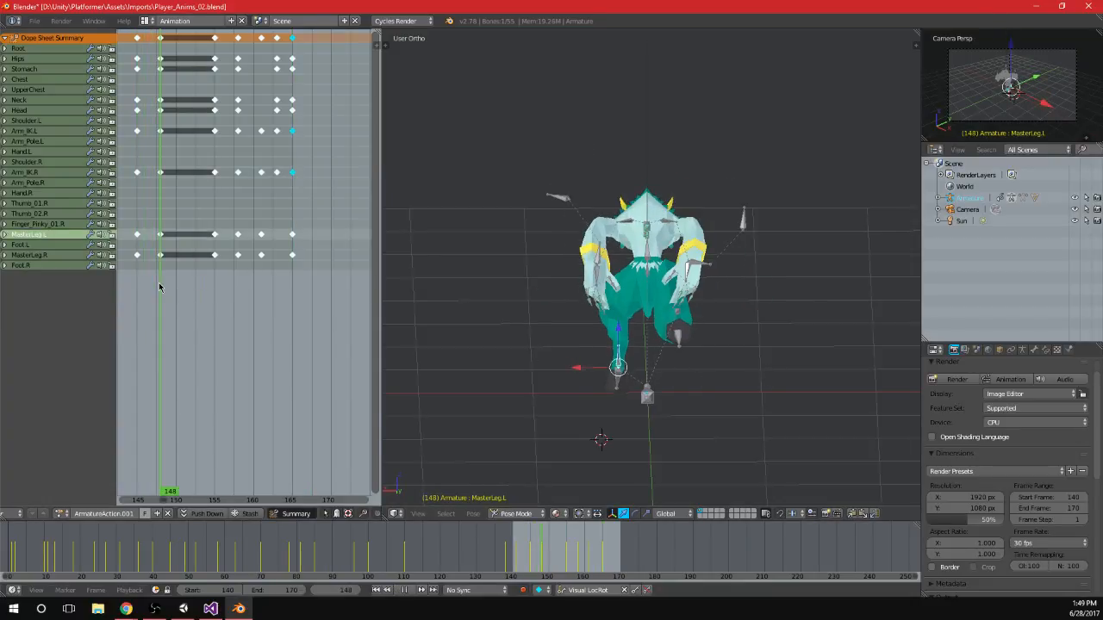
key(r)
key(z)
click(707, 384)
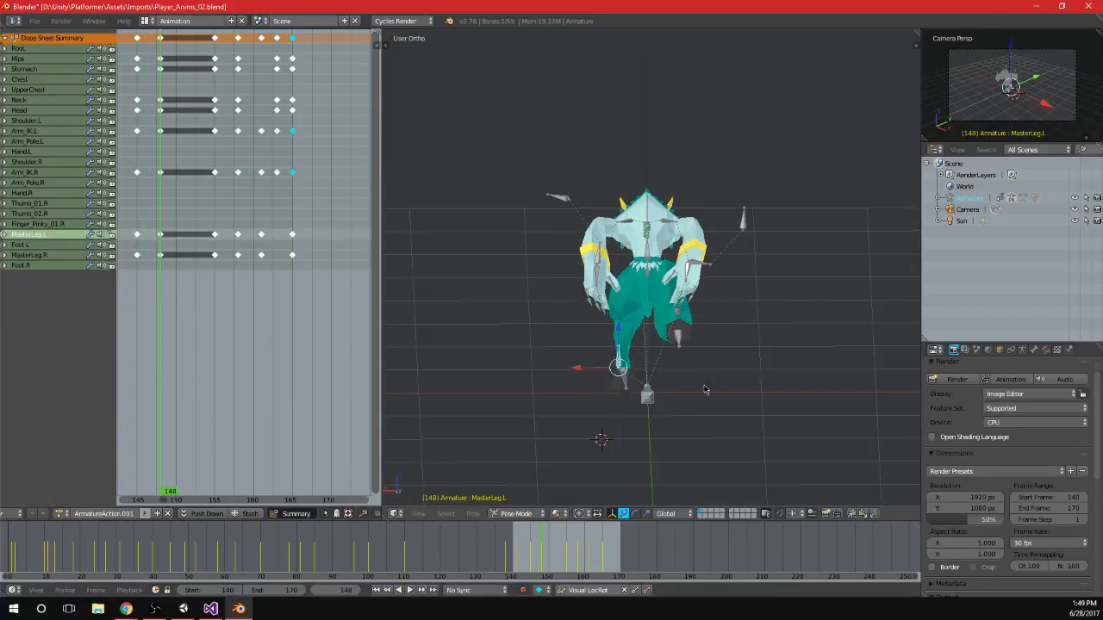
mouse_move(714, 367)
middle_down()
mouse_move(718, 406)
mouse_move(706, 361)
middle_up()
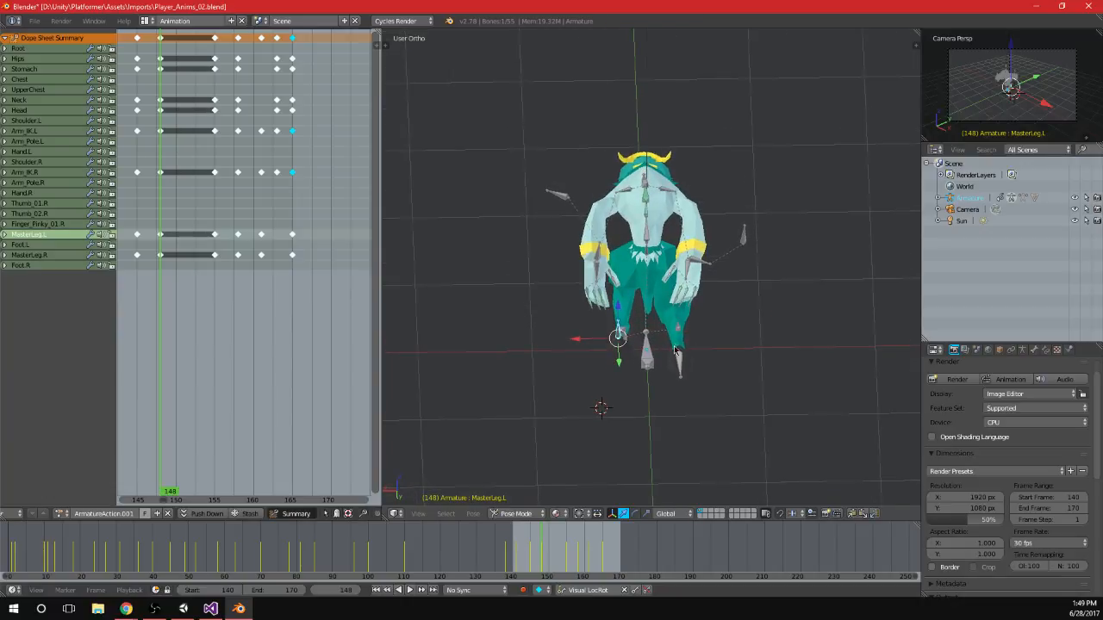
scroll(699, 380, up, 2)
key(i)
Rotate the right master leg bone at frame 148 so its foot turns inward, and keyframe it.
right_click(690, 351)
key(r)
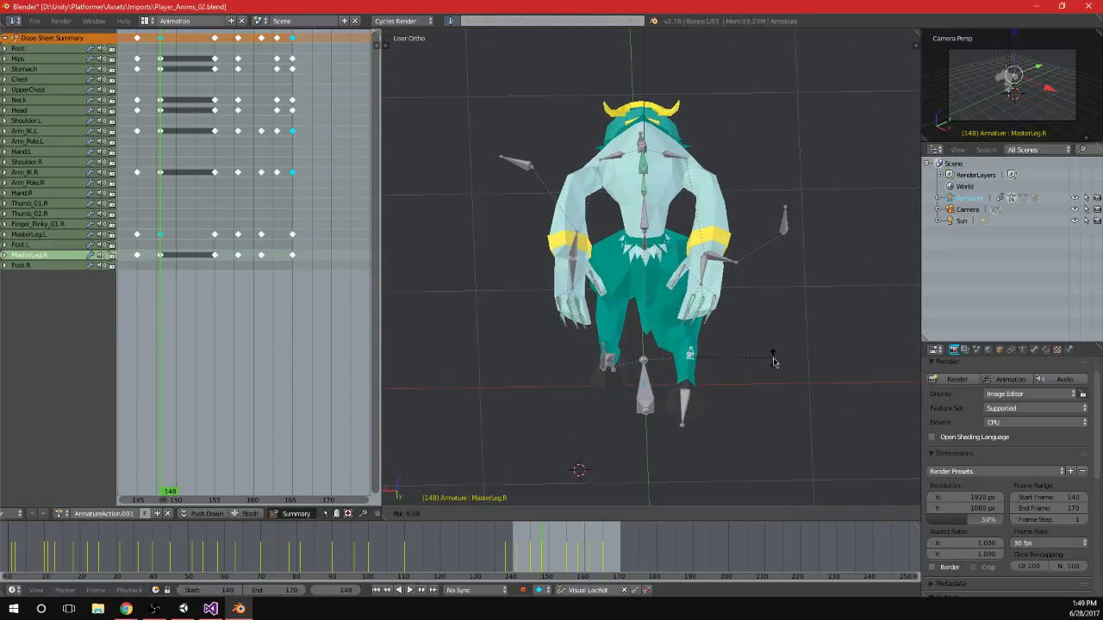
key(z)
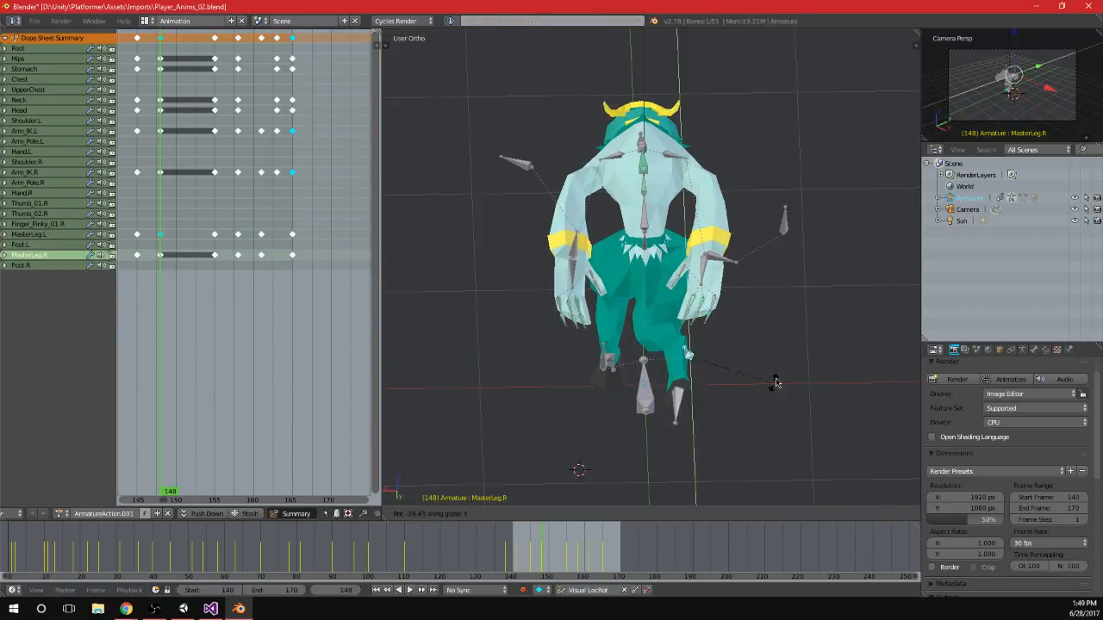
click(804, 371)
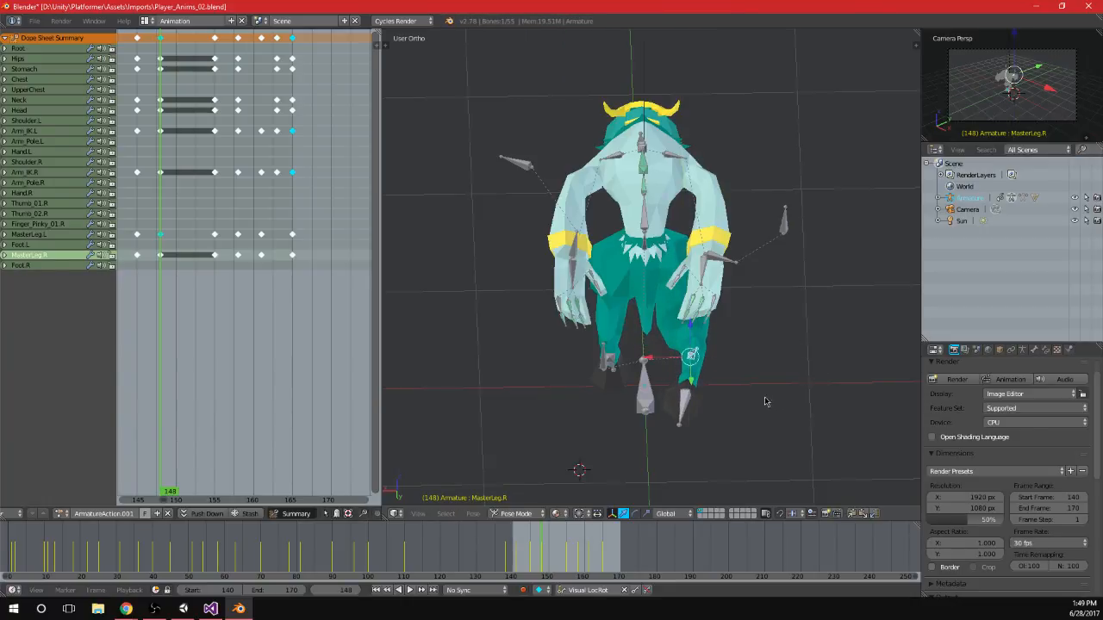
middle_drag(765, 398, 751, 367)
key(i)
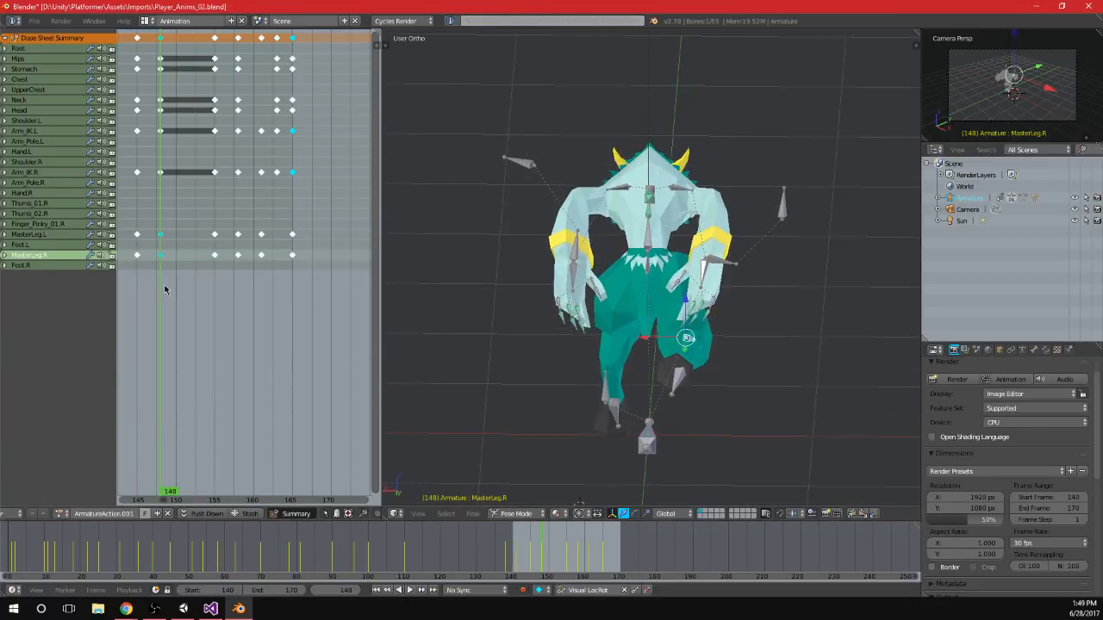
Copy the frame 148 keyframes of both master leg bones onto frame 155 and play back the dash.
drag(166, 290, 179, 227)
key(g)
click(231, 244)
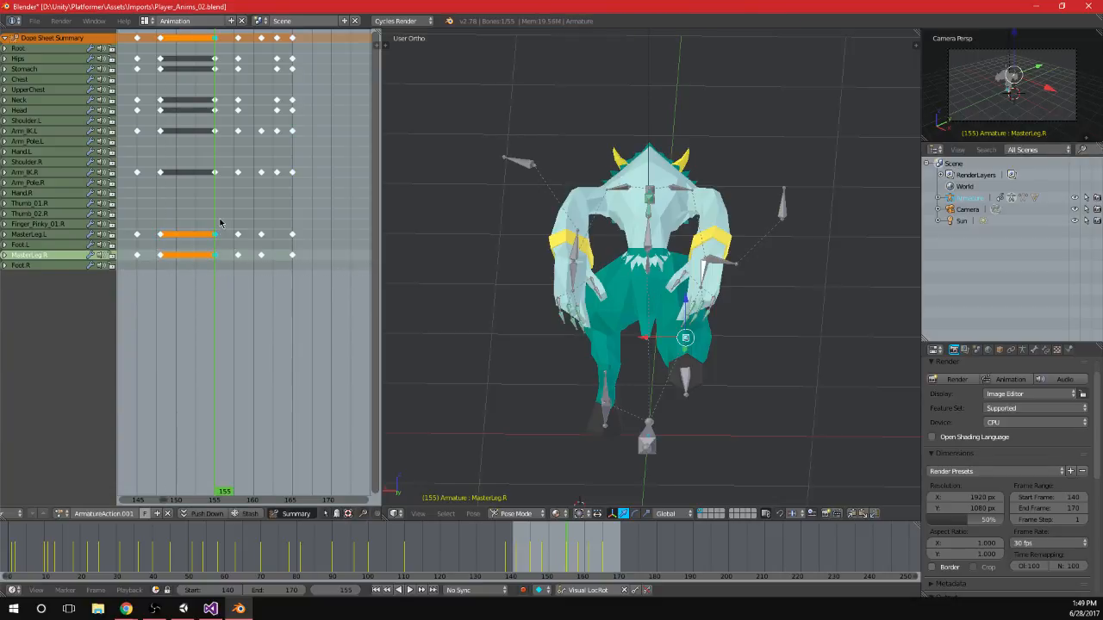
key(alt+a)
key(alt+a)
Rotate the left master leg bone around the Z axis at frame 158 to adjust its foot direction.
middle_drag(613, 388, 629, 348)
right_click(602, 408)
middle_drag(752, 438, 695, 450)
key(r)
key(z)
click(717, 451)
middle_drag(728, 398, 744, 383)
key(r)
key(z)
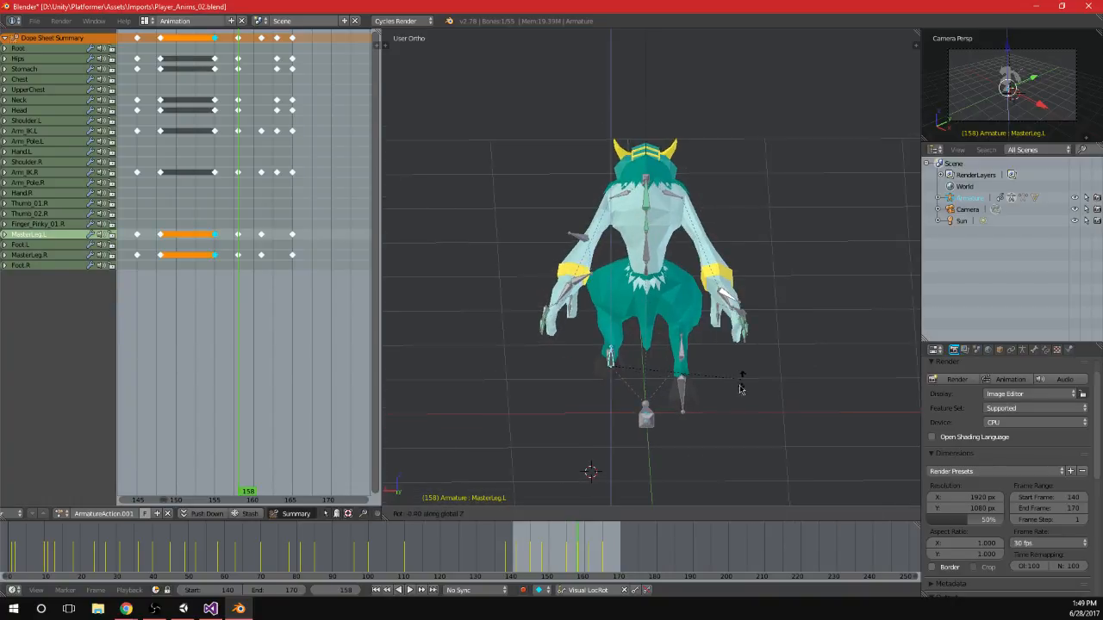
click(729, 413)
Rotate the right master leg bone at frame 158 to match, keyframe both master legs, and play the animation.
middle_drag(675, 369, 649, 390)
right_click(683, 353)
key(r)
key(z)
click(765, 356)
key(r)
click(756, 367)
right_click(588, 388)
key(alt+a)
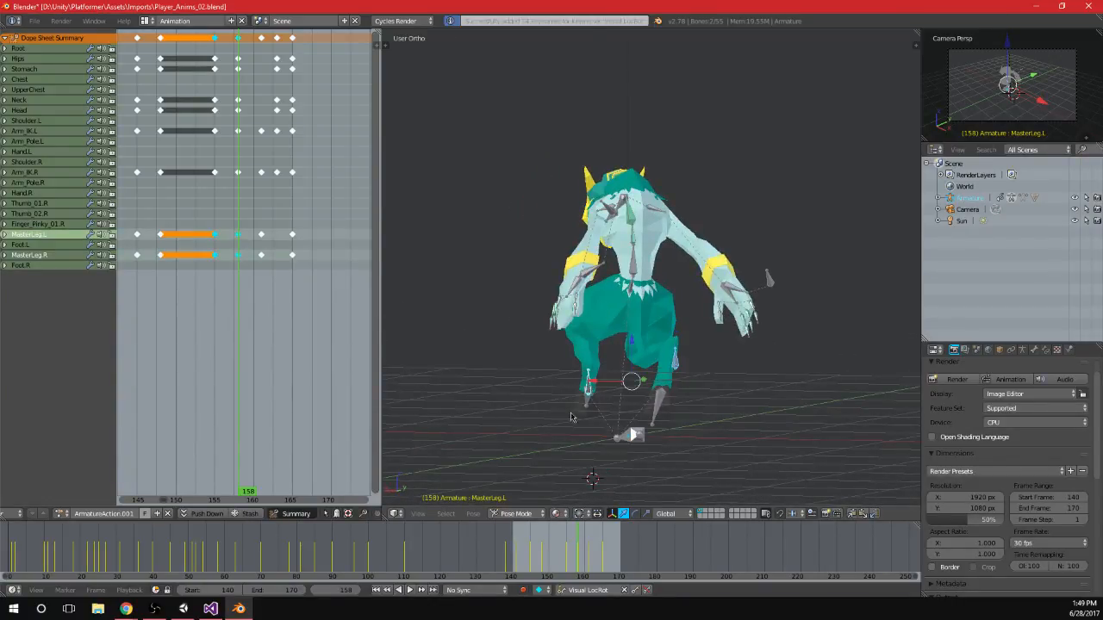
Watch the dash playback from the side, stop it, and scrub through the dash frames.
middle_drag(807, 374, 745, 307)
scroll(561, 288, up, 8)
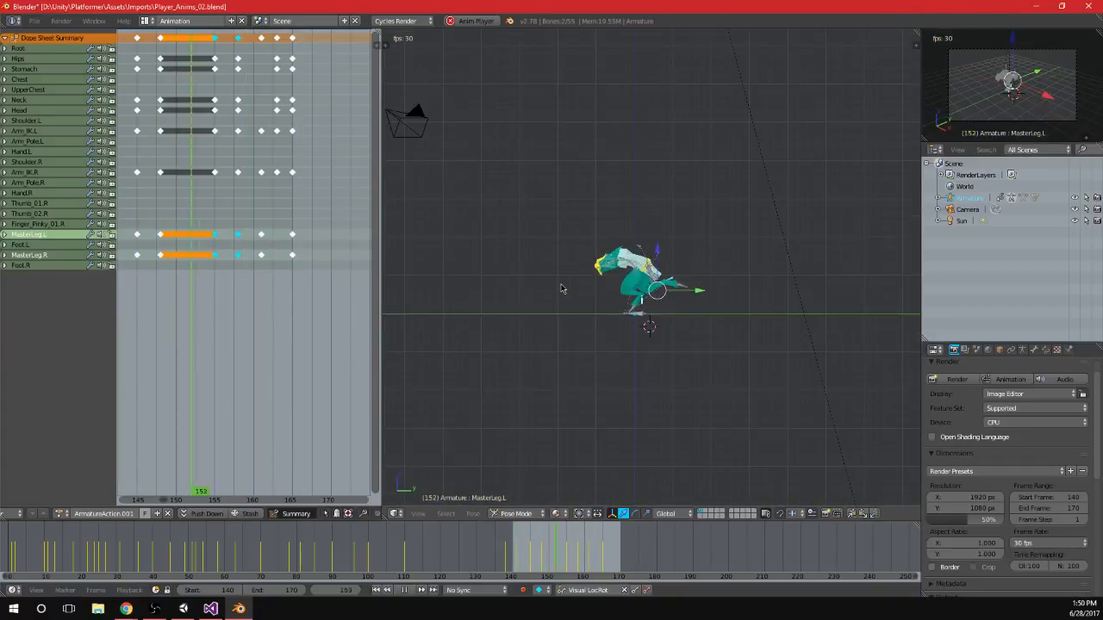
click(398, 591)
drag(255, 317, 238, 311)
scroll(244, 311, down, 6)
scroll(297, 305, up, 4)
Set the animation's start frame to 0, save the Blender file, and switch to Unity.
key(ctrl+s)
click(298, 304)
drag(136, 267, 292, 278)
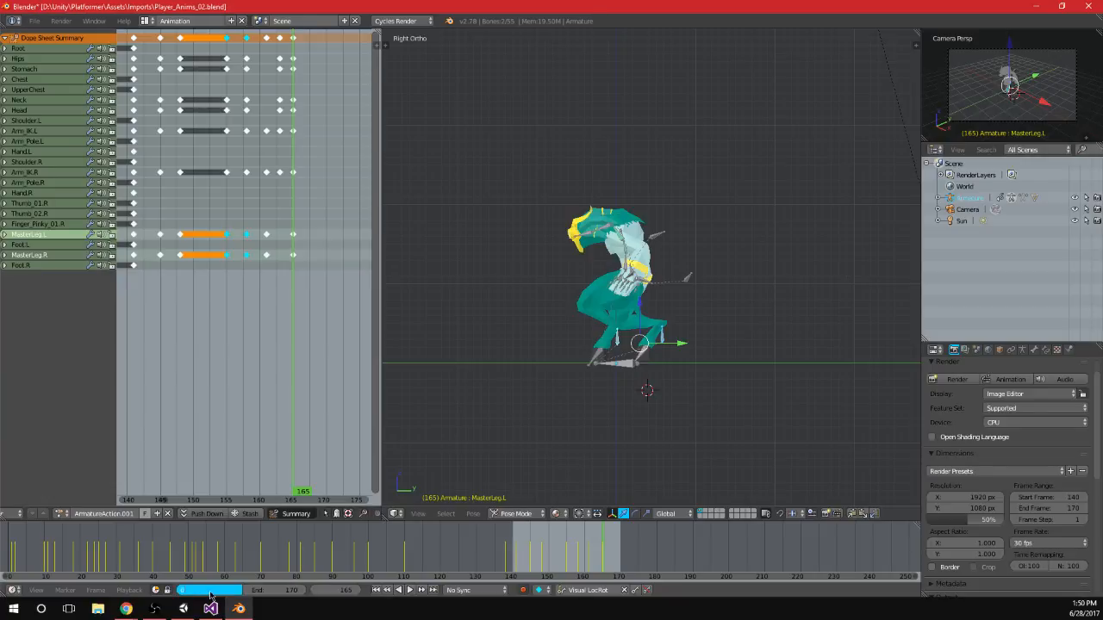
text(0)
key(Return)
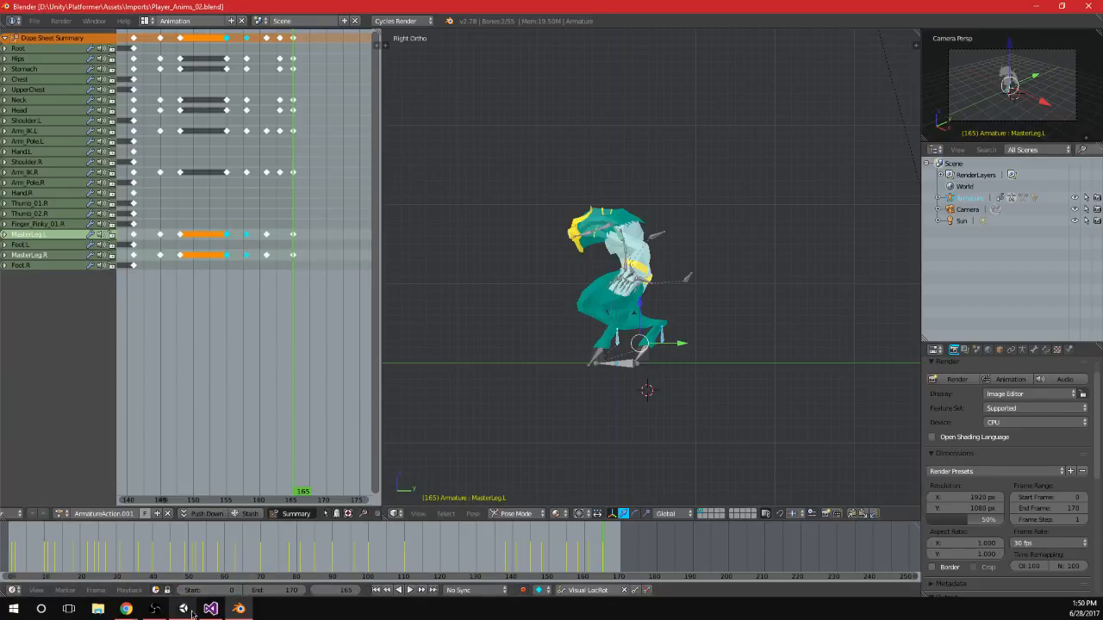
key(alt+Tab)
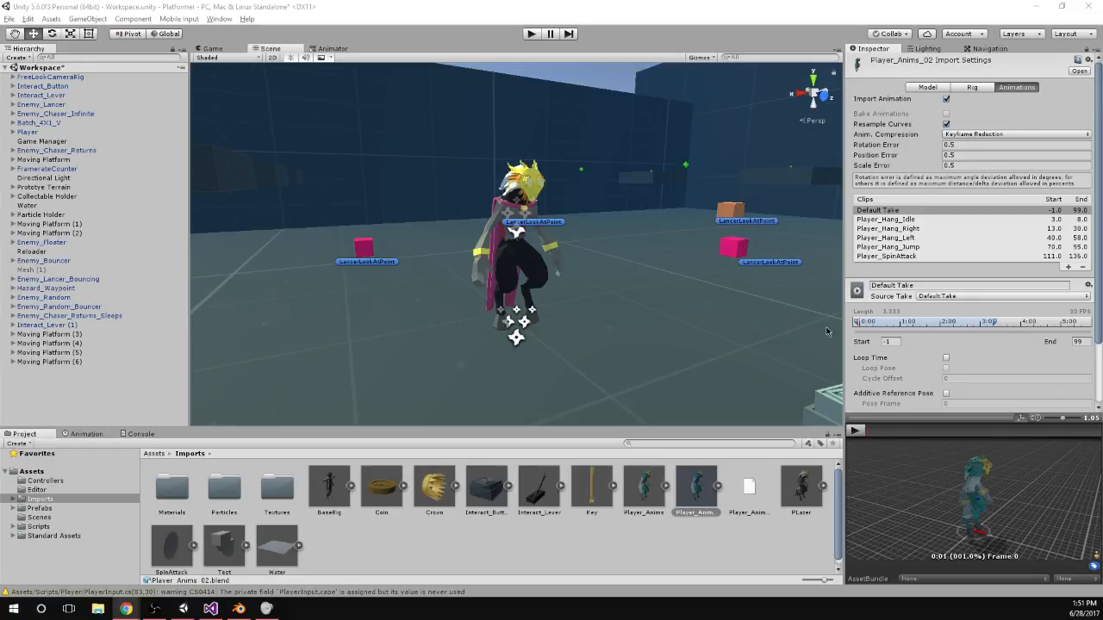
click(620, 5)
scroll(578, 189, down, 6)
scroll(560, 291, up, 4)
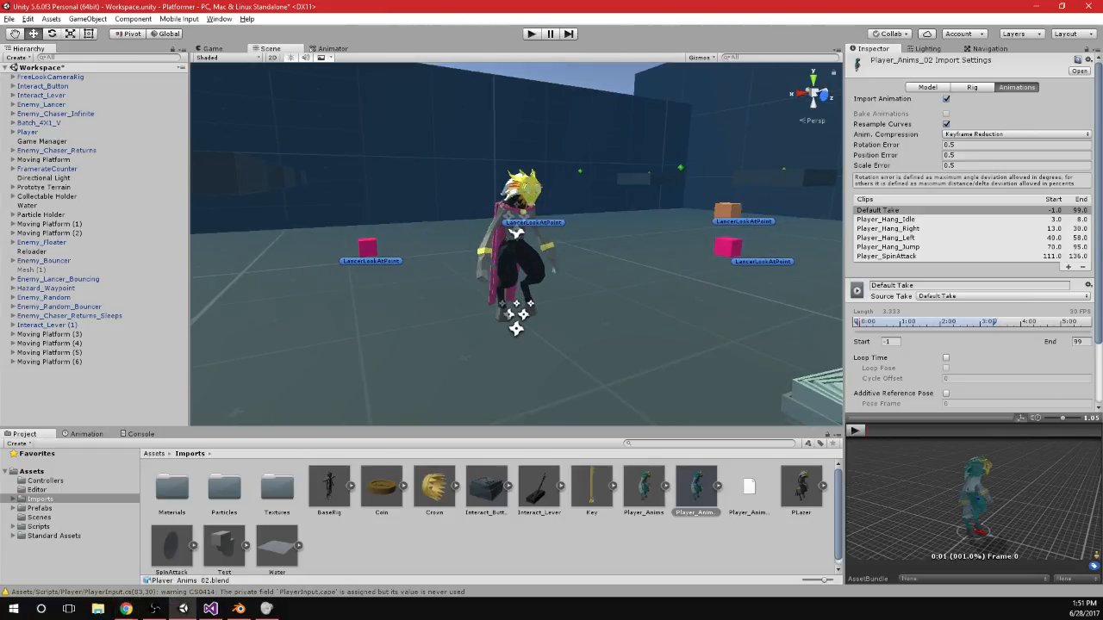
key(alt+Tab)
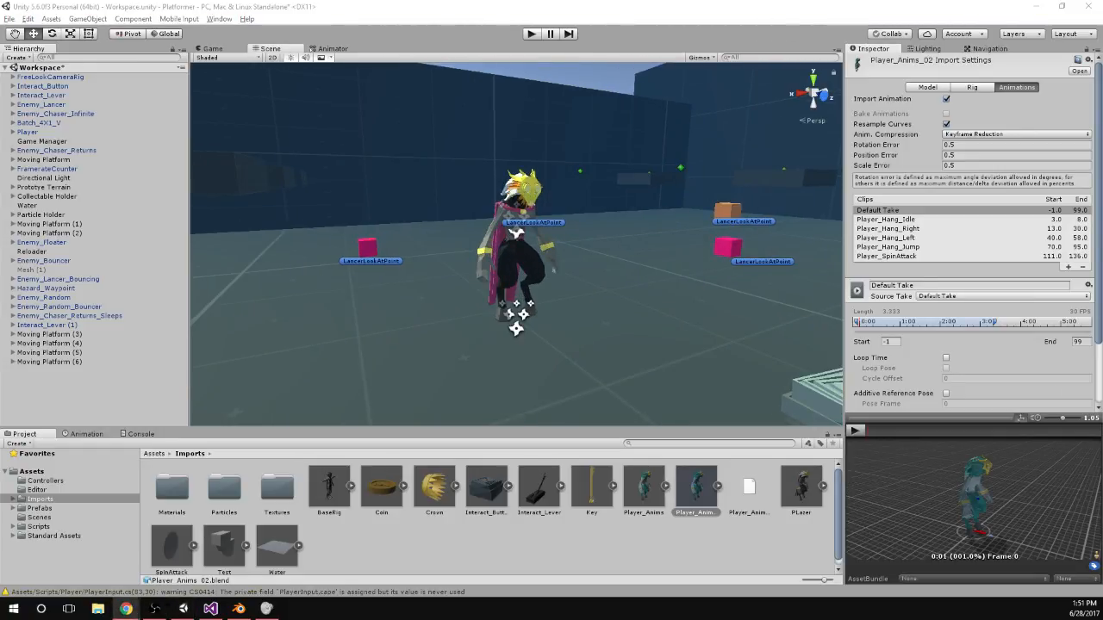
scroll(549, 241, up, 4)
alt+drag(633, 216, 586, 205)
Add a new animation clip to the Player_Anims_02 import settings and name it Player_Dash.
click(922, 247)
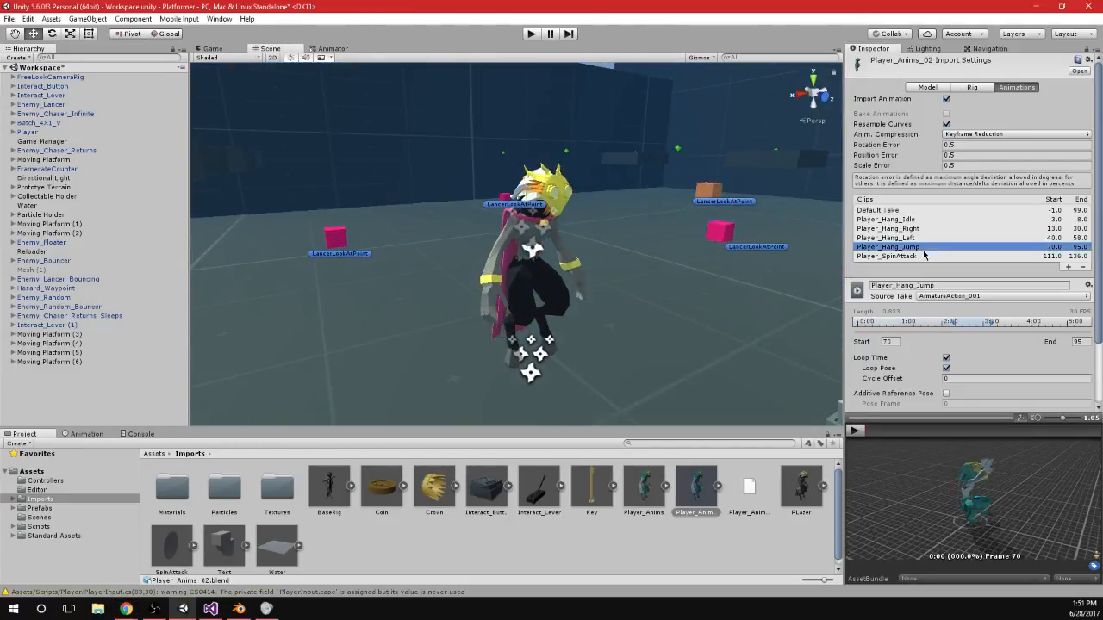
click(1068, 267)
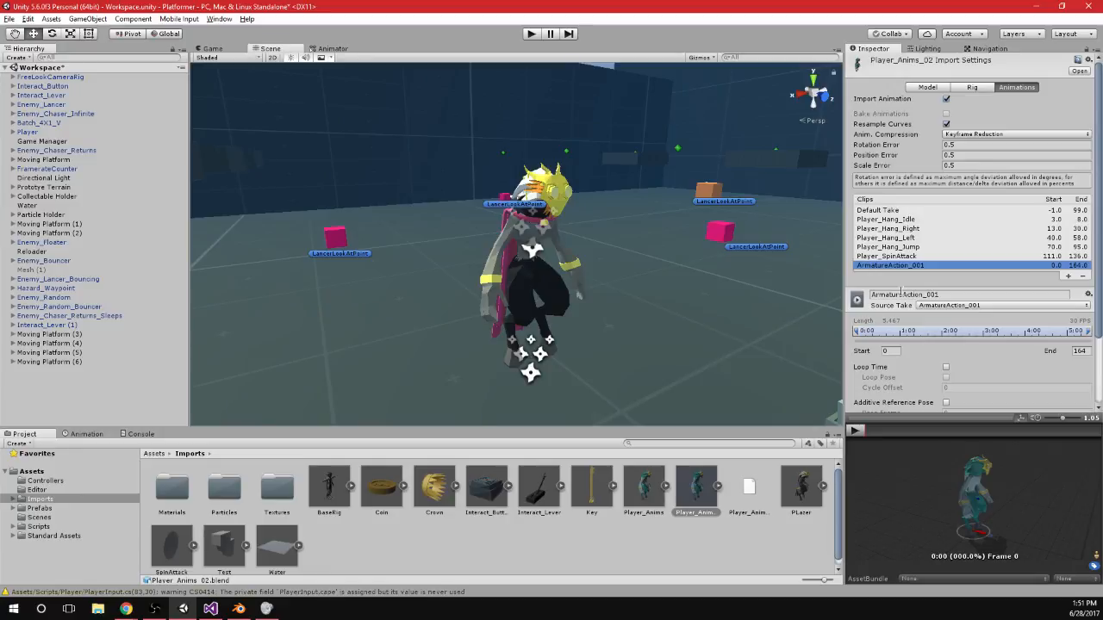
click(901, 294)
text(Player_Da)
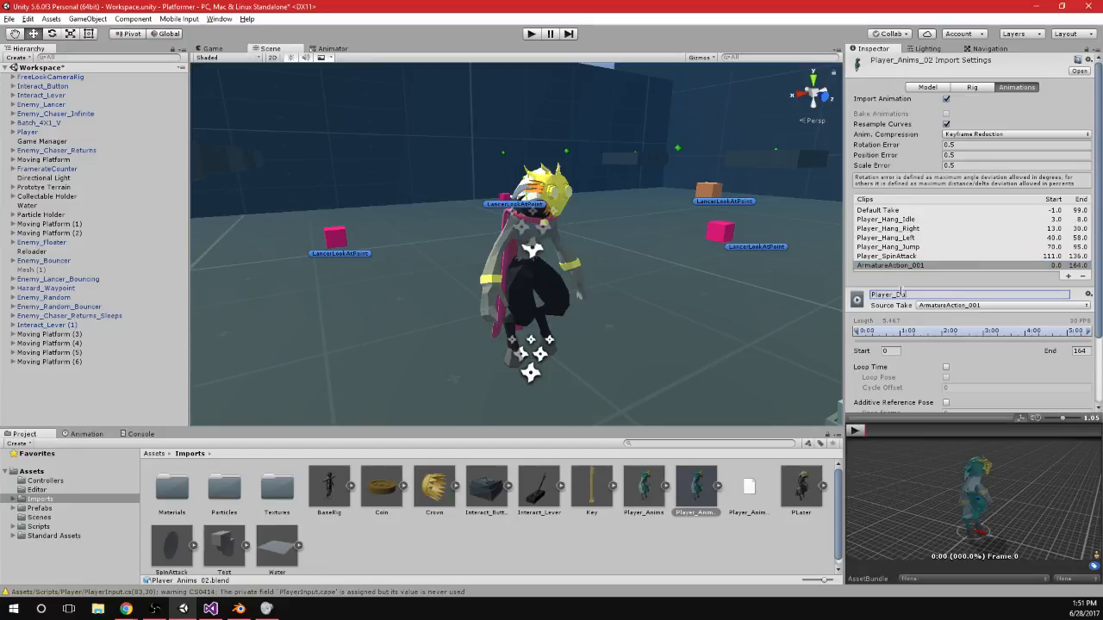
text(sh)
key(Return)
Check the dash's first frame in Blender, set the Player_Dash clip's start to 145 in Unity, and preview it.
click(239, 608)
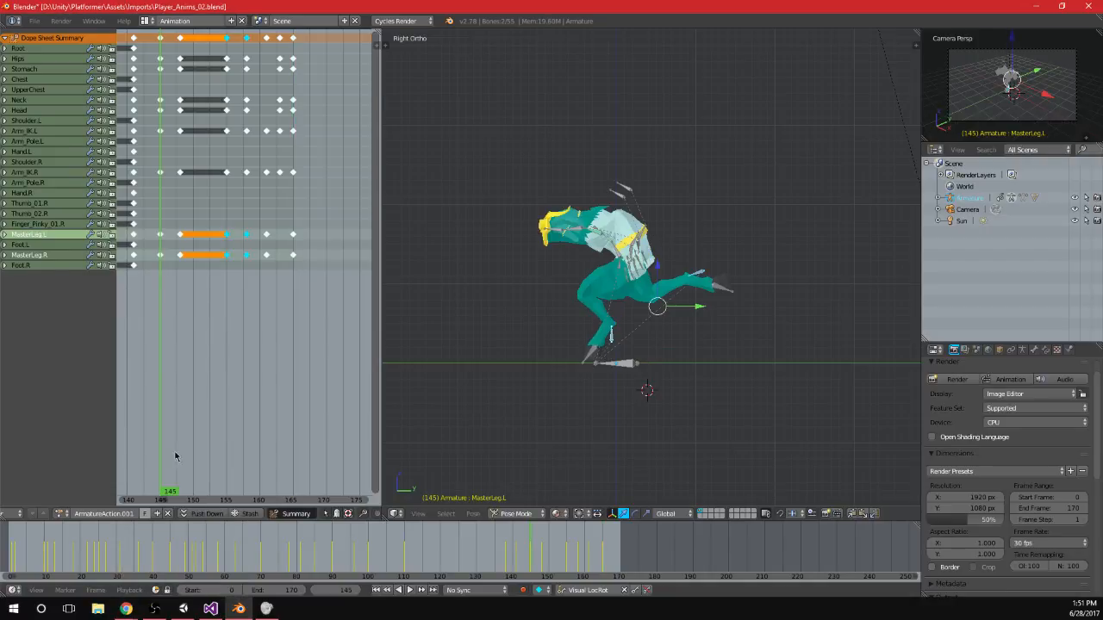
click(183, 608)
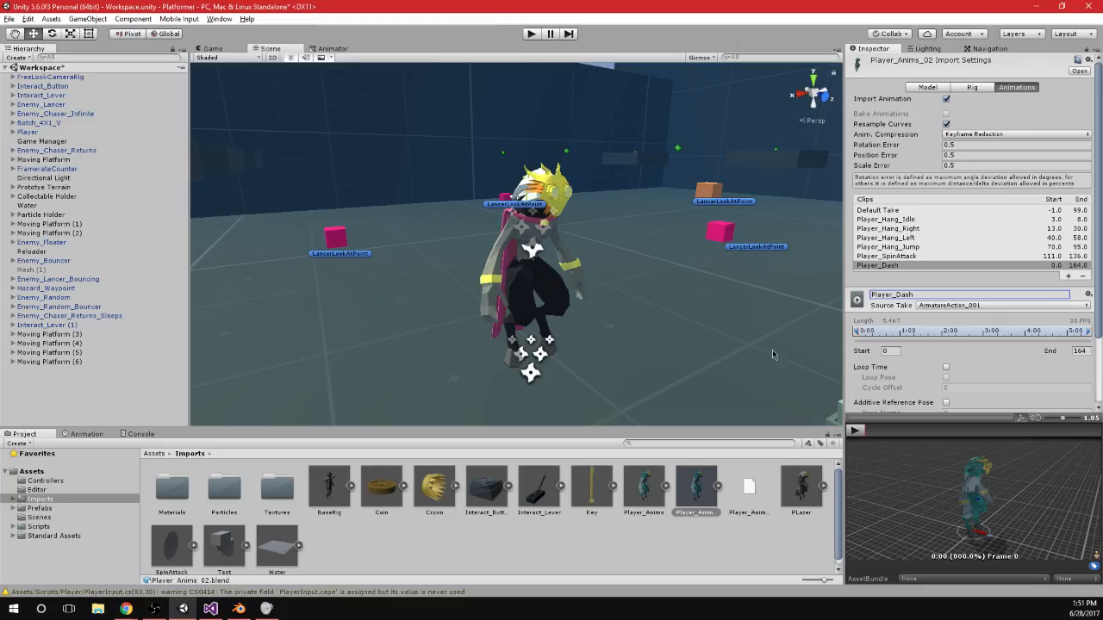
click(890, 350)
text(145)
key(Tab)
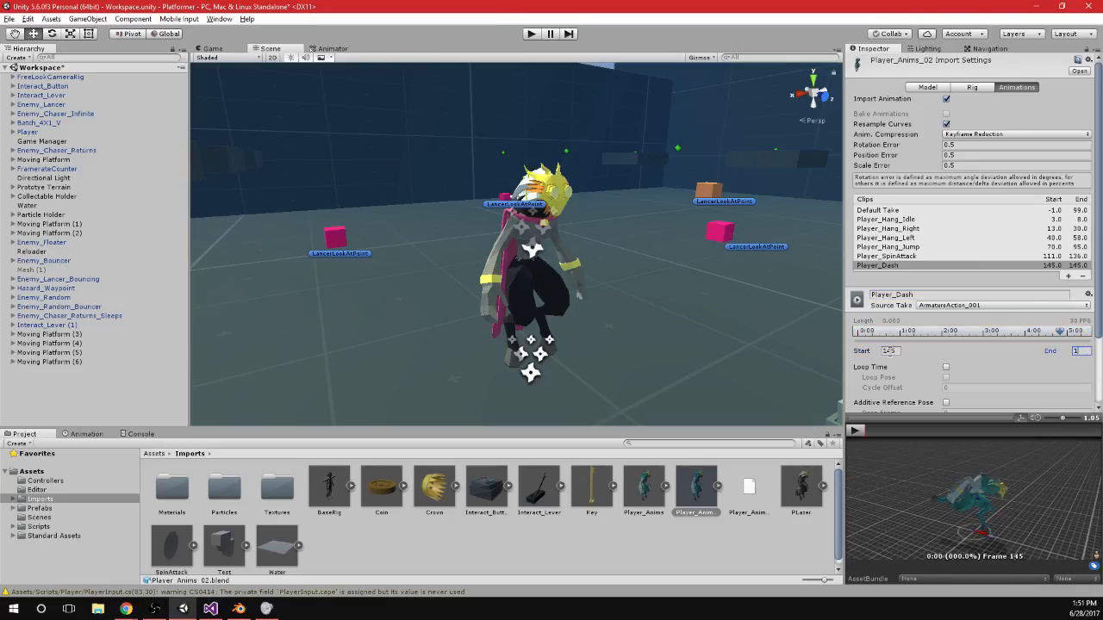
click(855, 432)
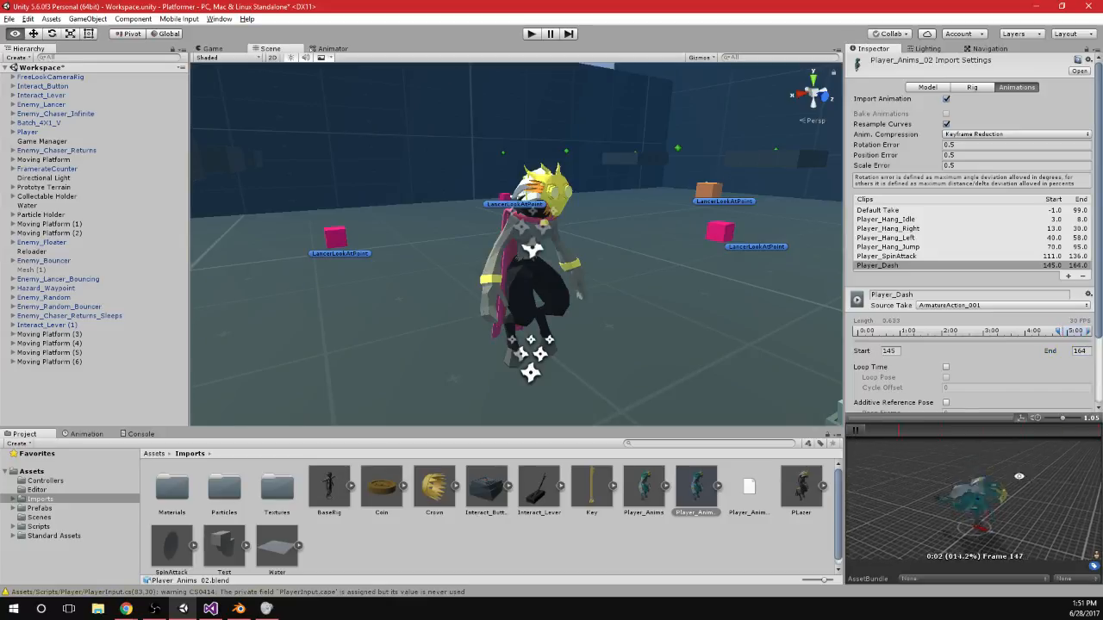
alt+drag(913, 513, 987, 469)
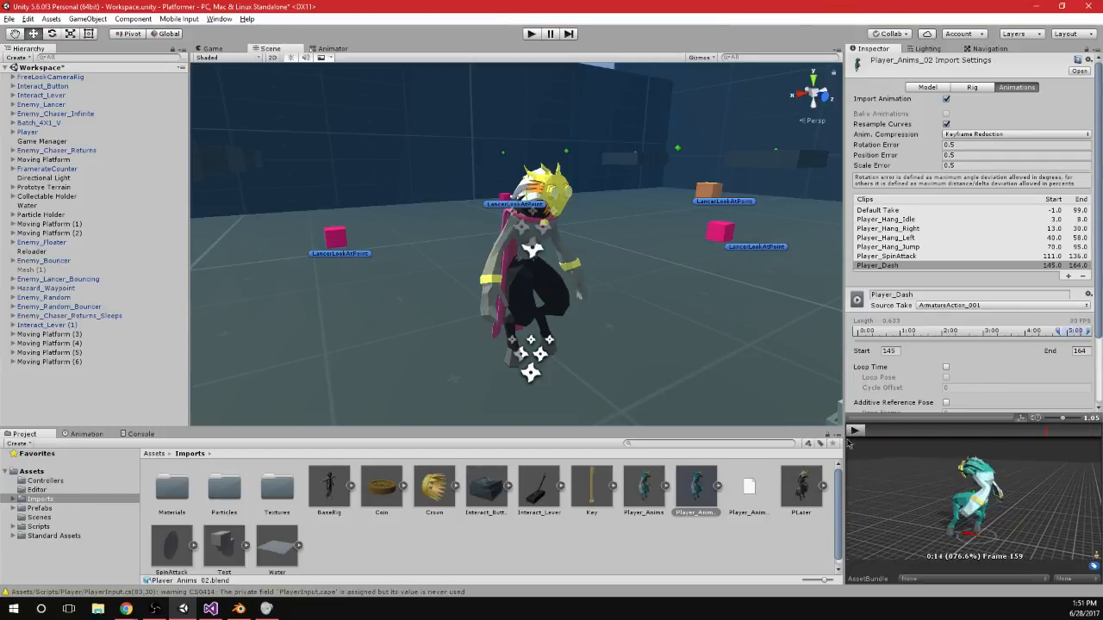
Switch to Visual Studio, reload all modified projects without saving changes, and close Temp.cs.
click(210, 608)
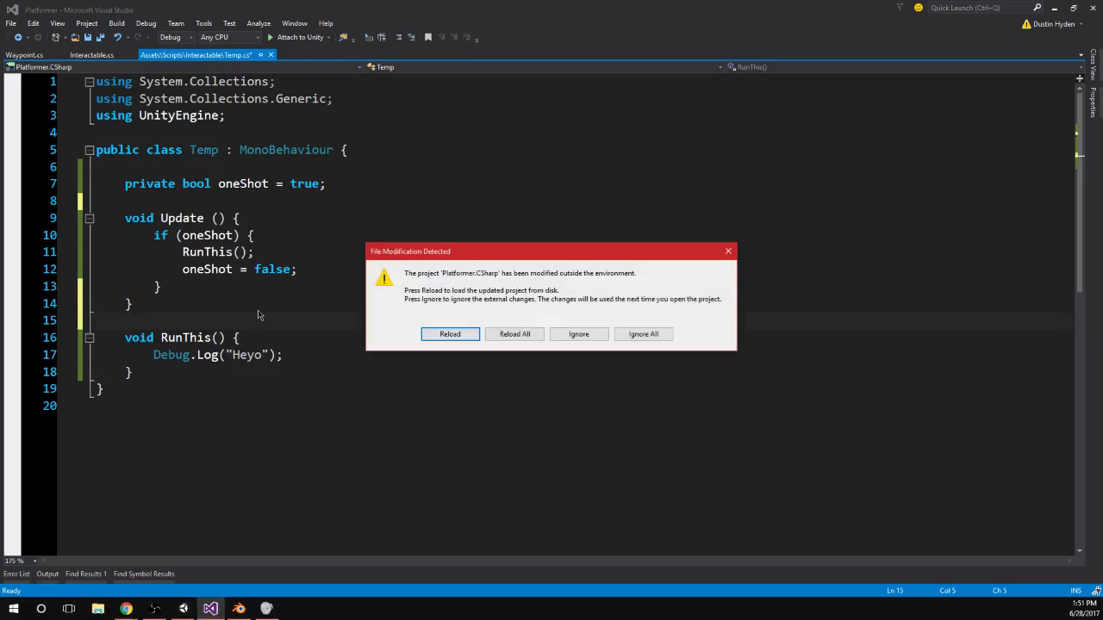
click(537, 334)
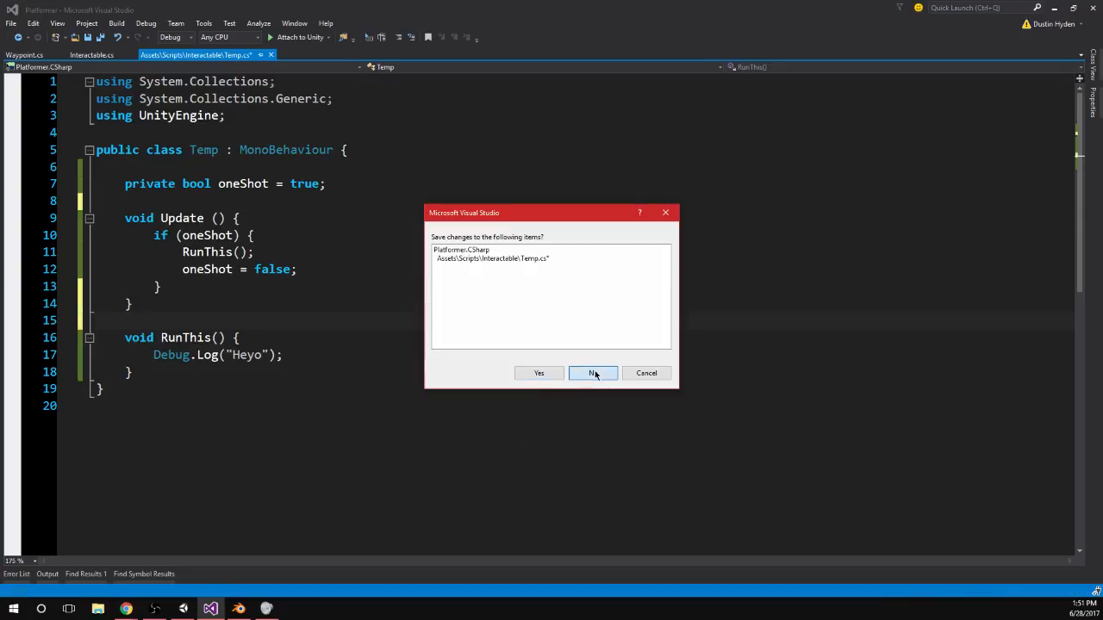
click(592, 373)
click(270, 55)
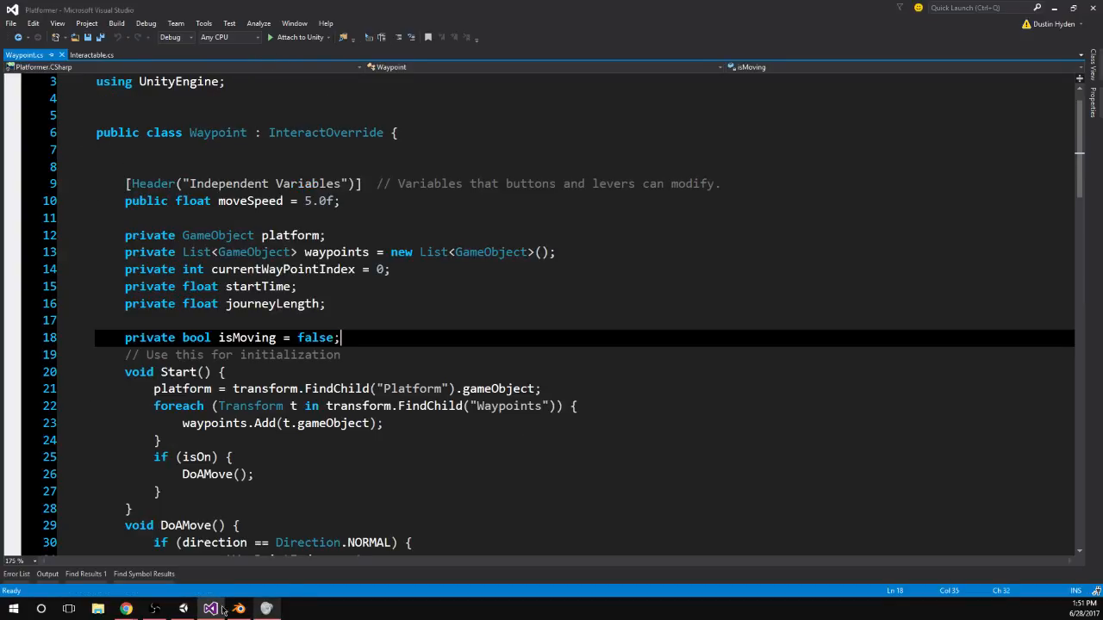
Return to Blender and duplicate all frame 165 keyframes onto frame 170.
click(183, 609)
click(240, 609)
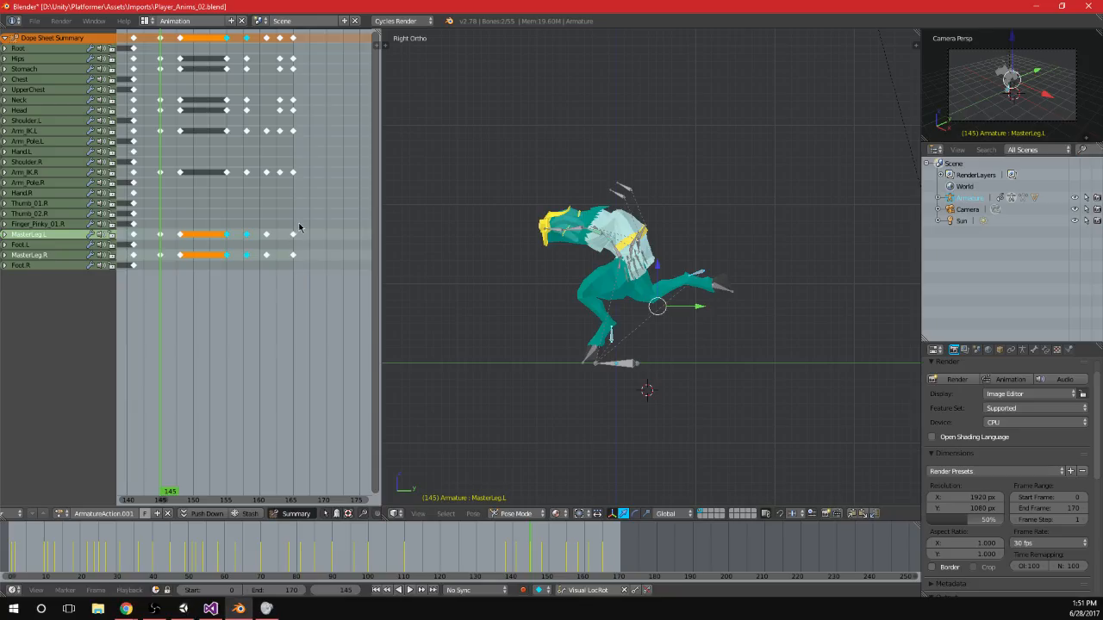
click(296, 223)
key(a)
key(b)
drag(288, 64, 308, 36)
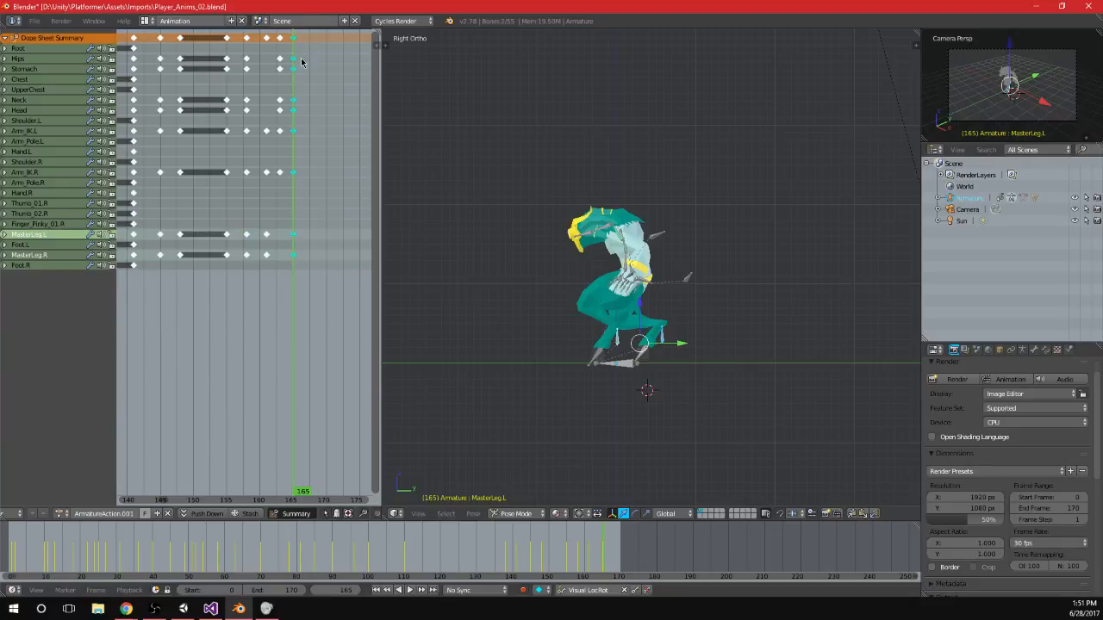
key(shift+d)
click(341, 73)
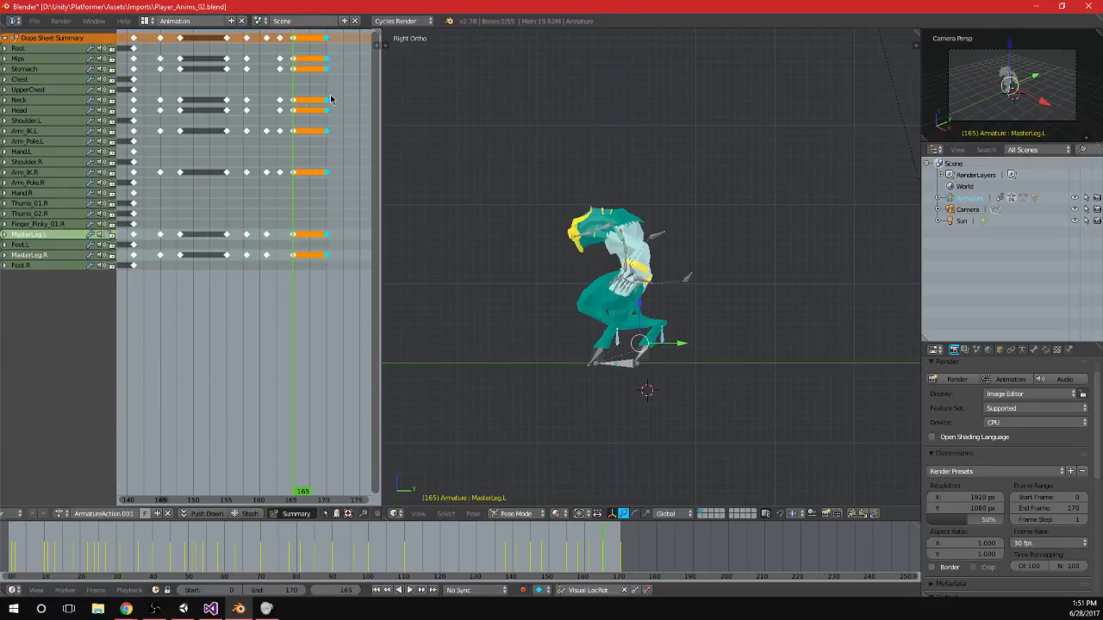
Back in Unity, enter 164 as the Player_Dash clip's end frame and apply the import settings.
click(191, 610)
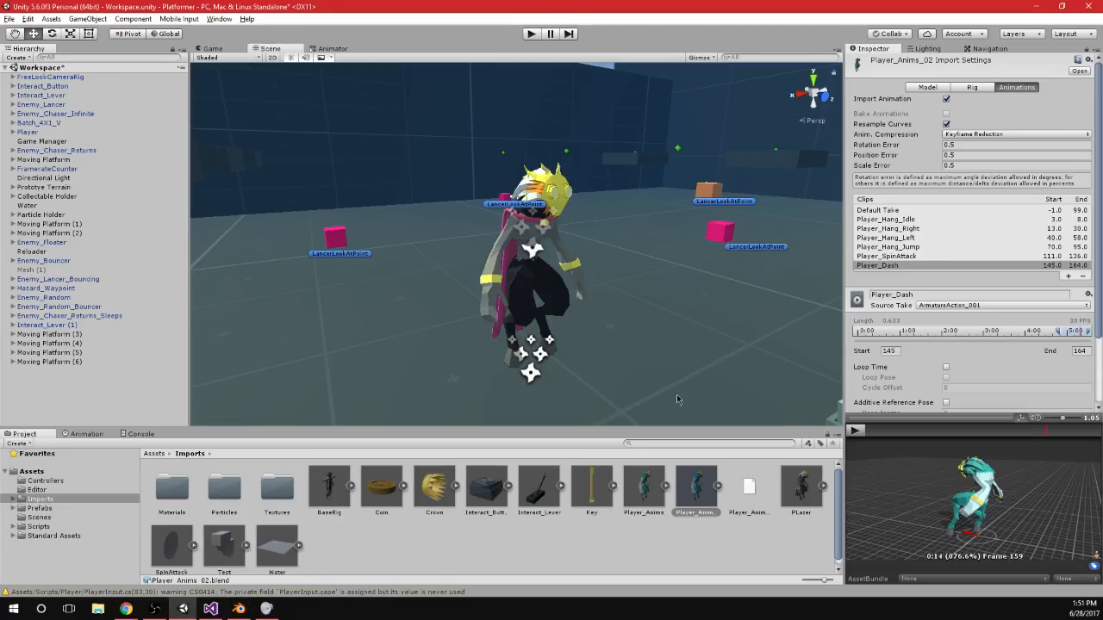
click(1080, 349)
text(164)
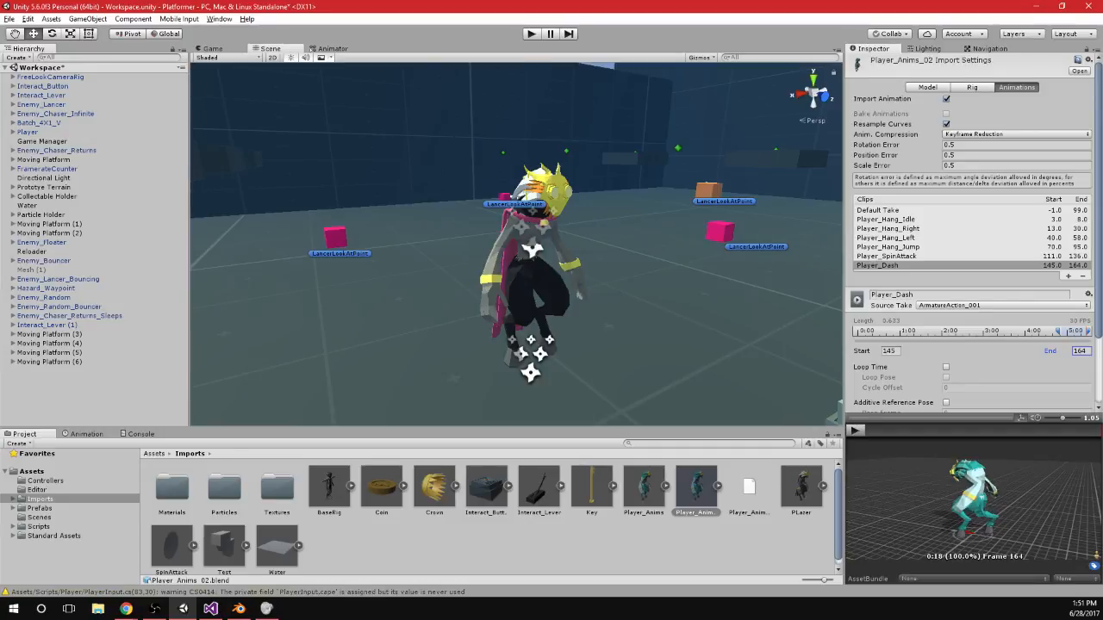
key(alt+Tab)
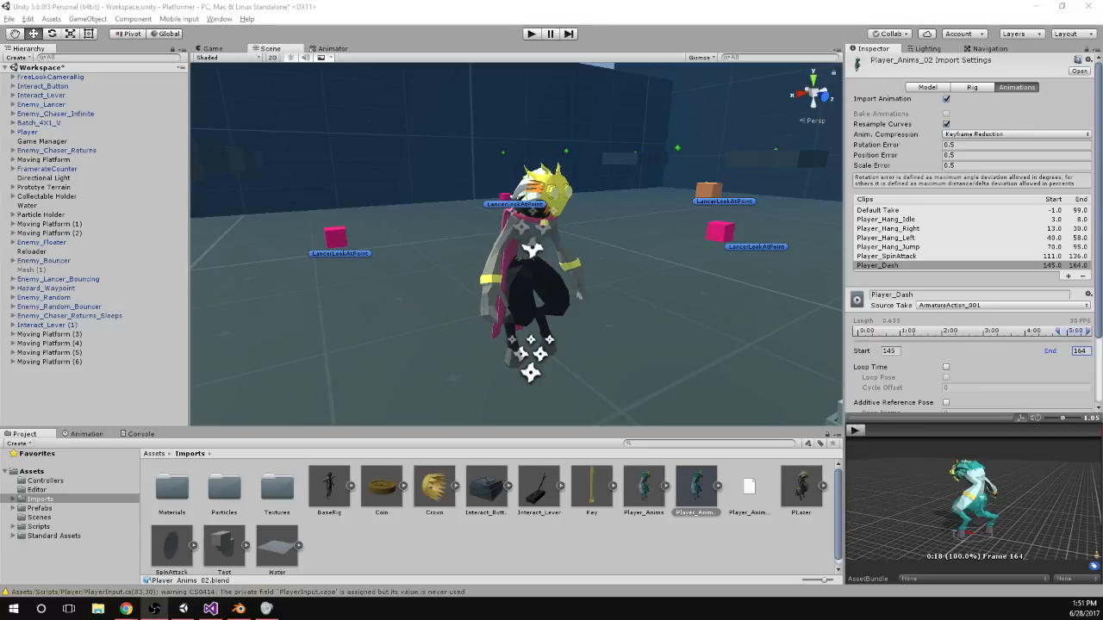
click(826, 32)
scroll(1087, 289, down, 3)
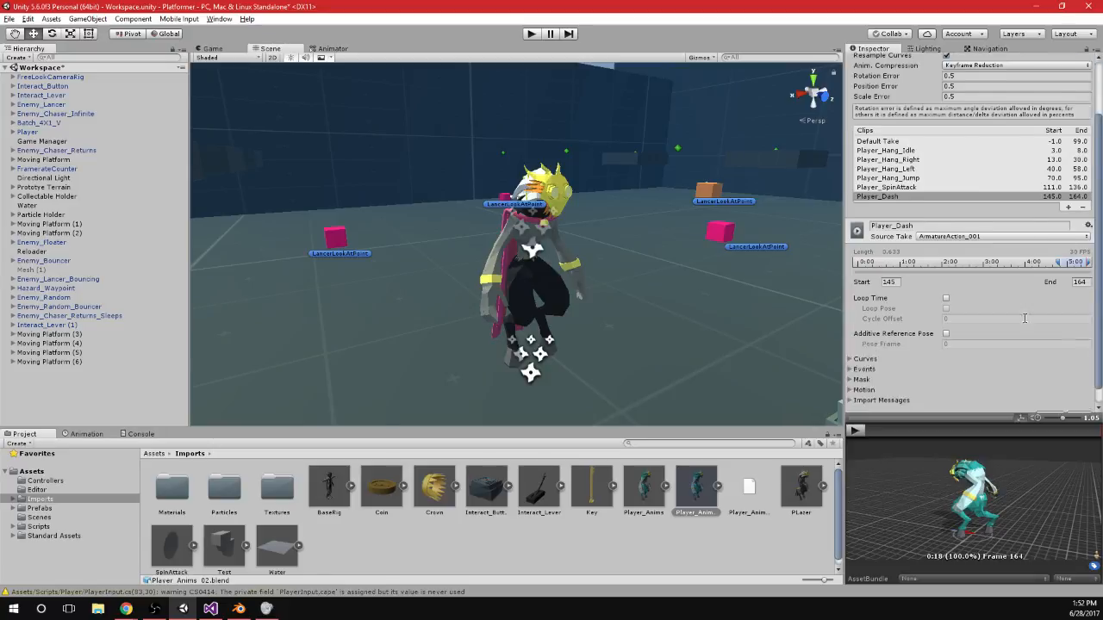
click(1078, 399)
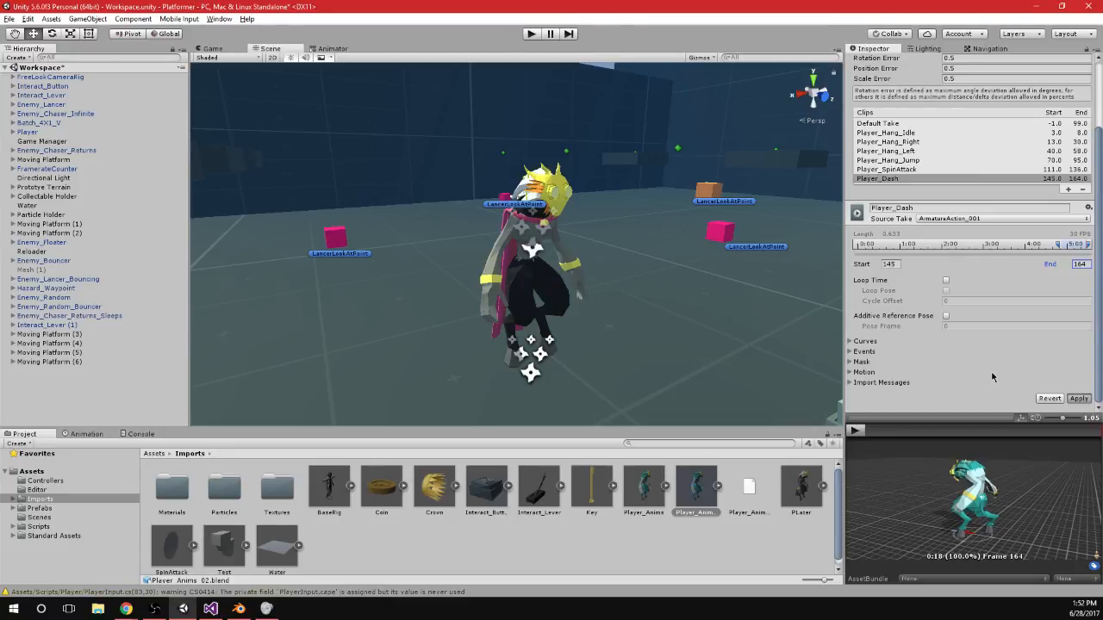
Switch to Blender, check the pose at frame 170, save the file, and return to Unity.
click(238, 609)
drag(317, 233, 327, 236)
scroll(681, 318, up, 2)
shift+middle_drag(683, 319, 689, 301)
scroll(690, 301, up, 1)
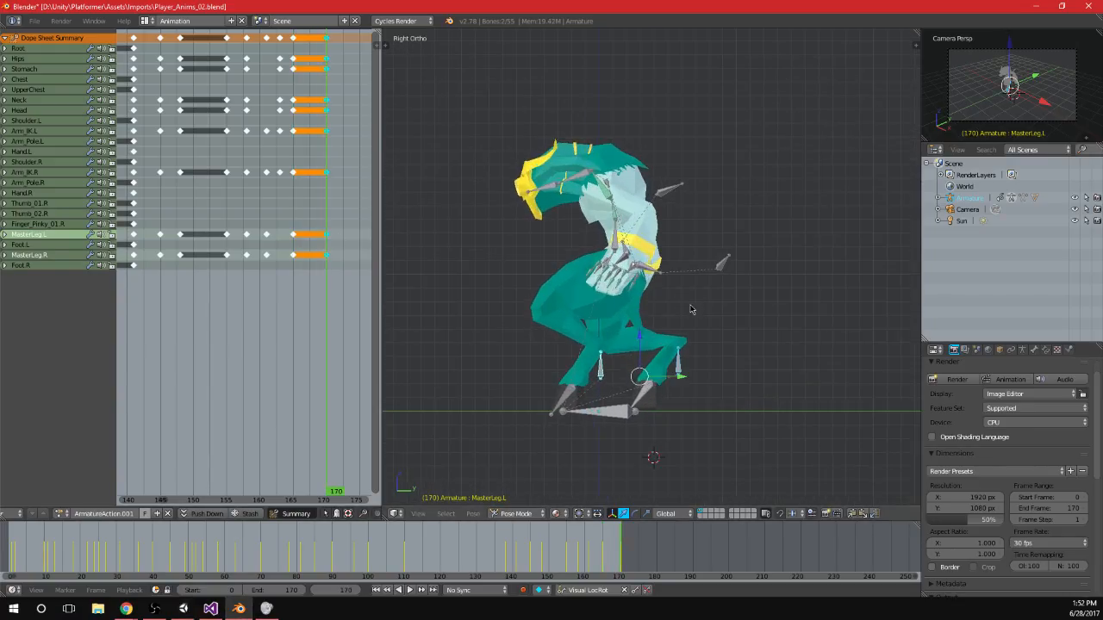
key(ctrl+s)
click(680, 332)
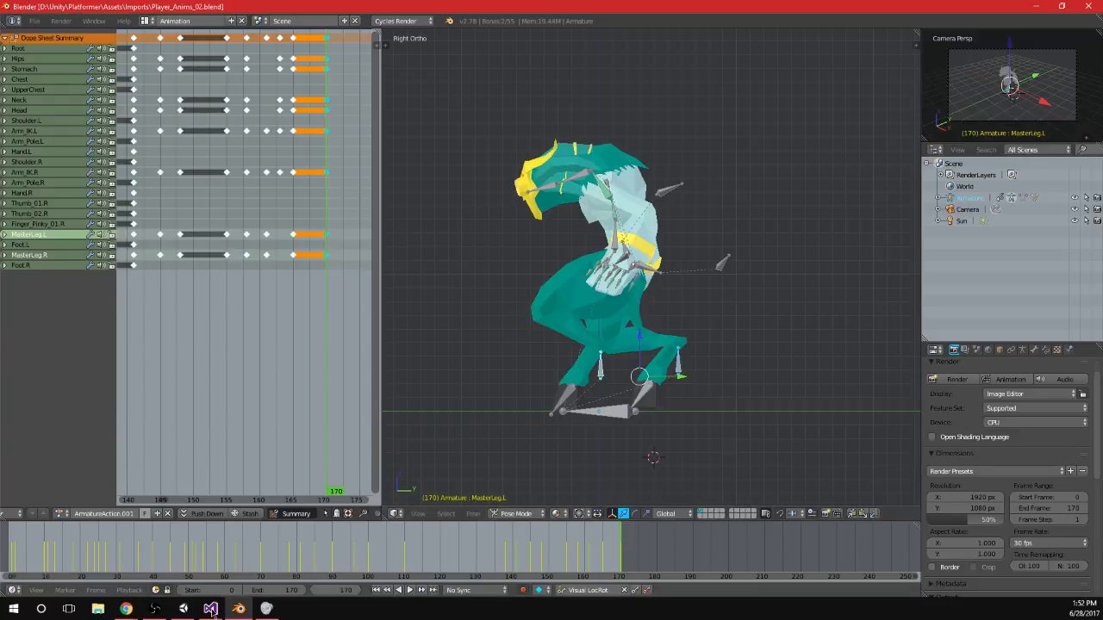
click(191, 613)
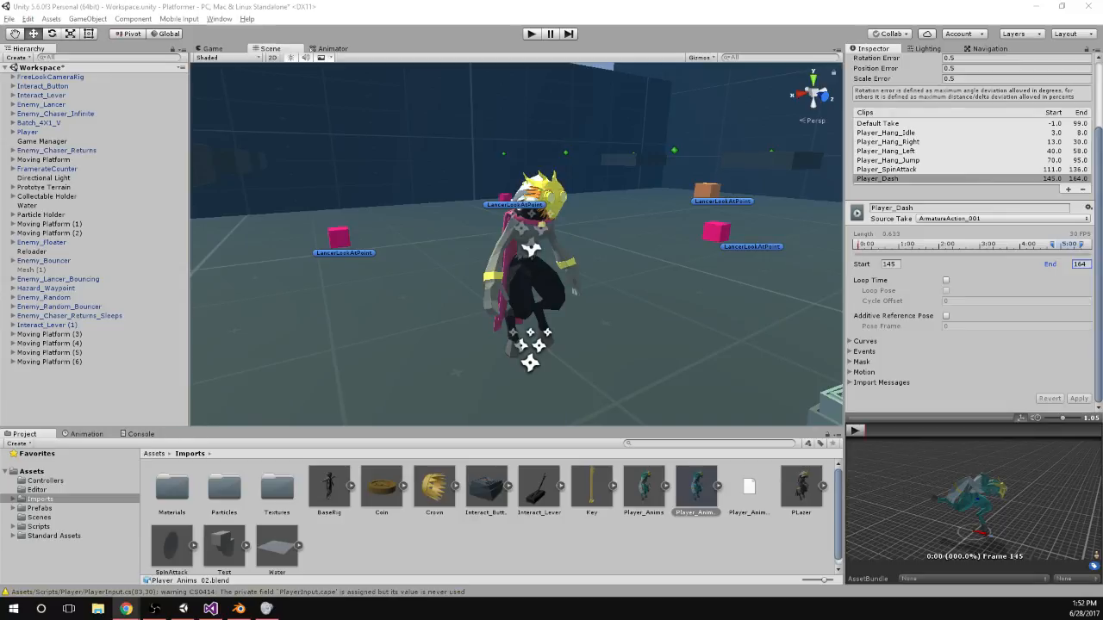
Set the Player_Dash clip's end frame to 169 and apply the import settings.
click(570, 7)
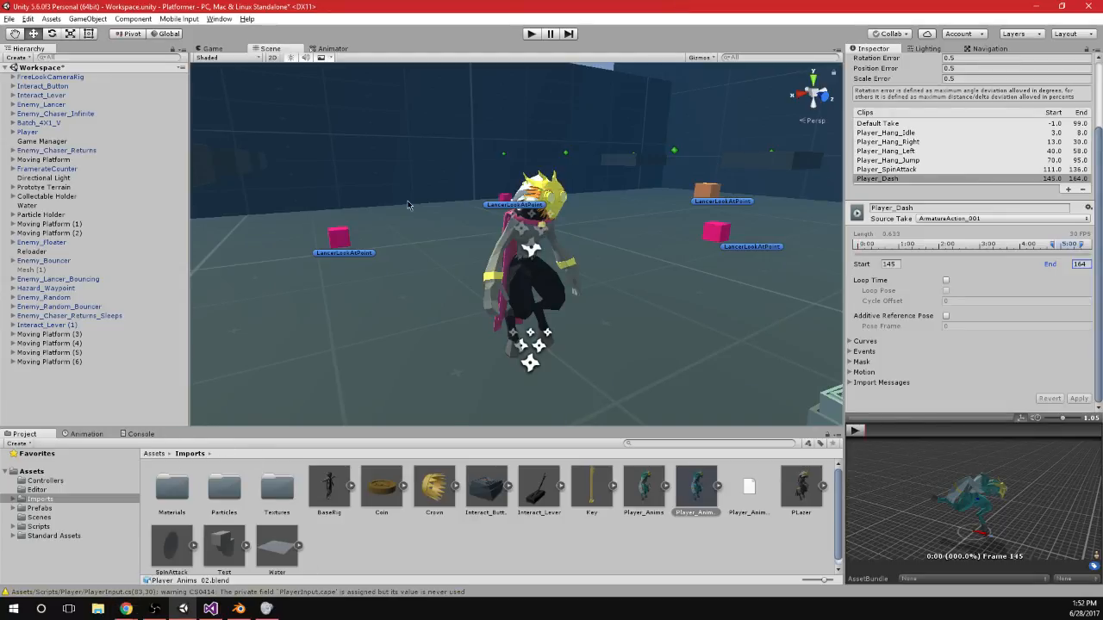
click(969, 181)
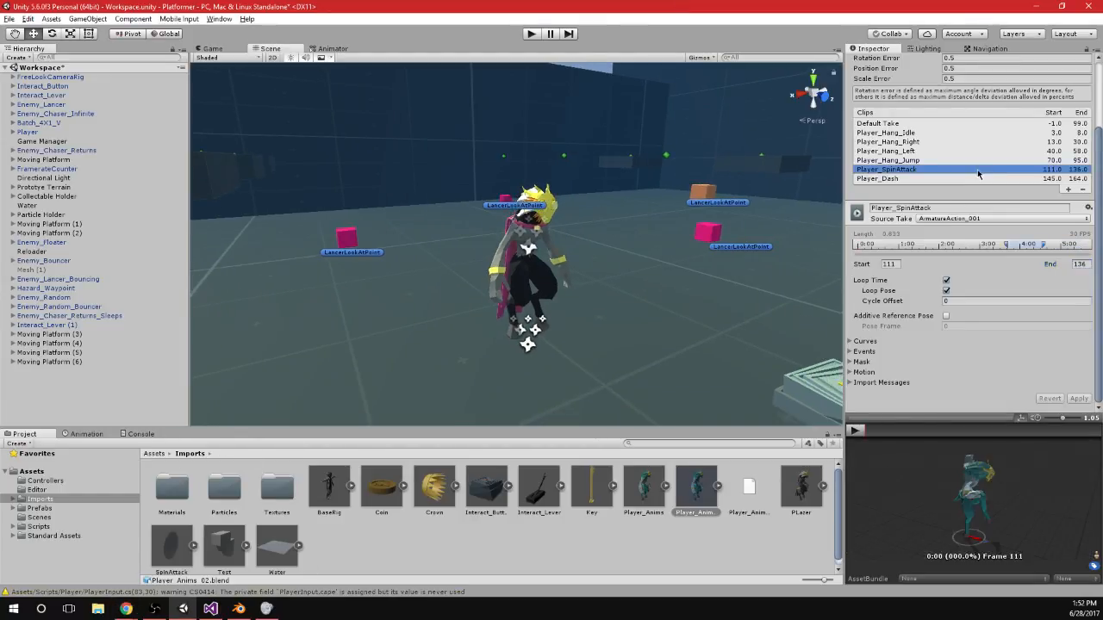
click(1080, 264)
text(169)
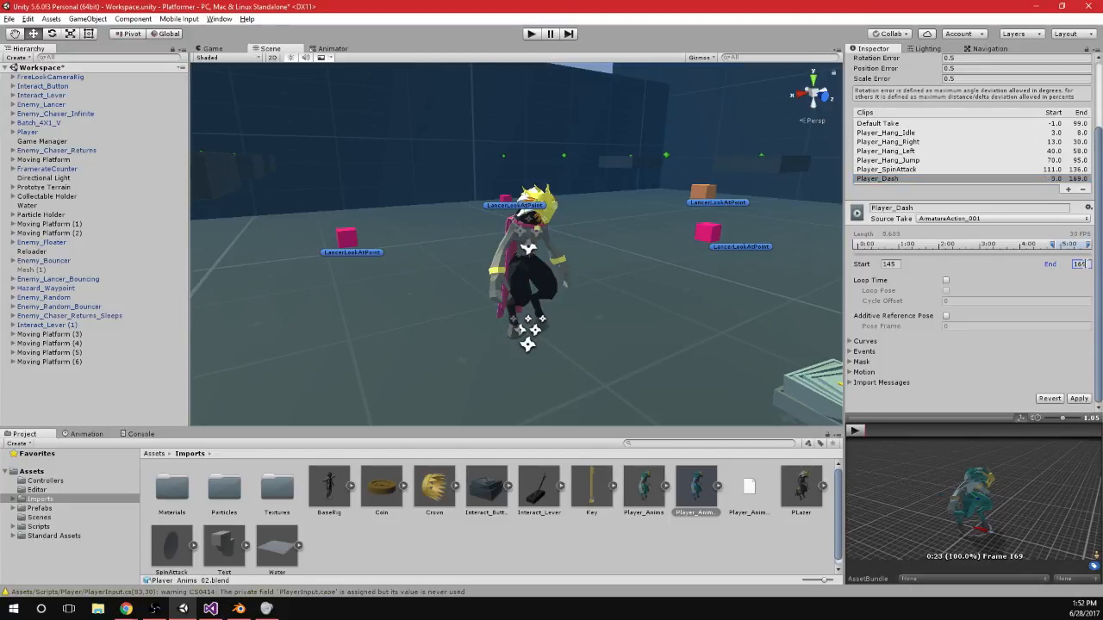
click(1081, 399)
scroll(1032, 288, down, 2)
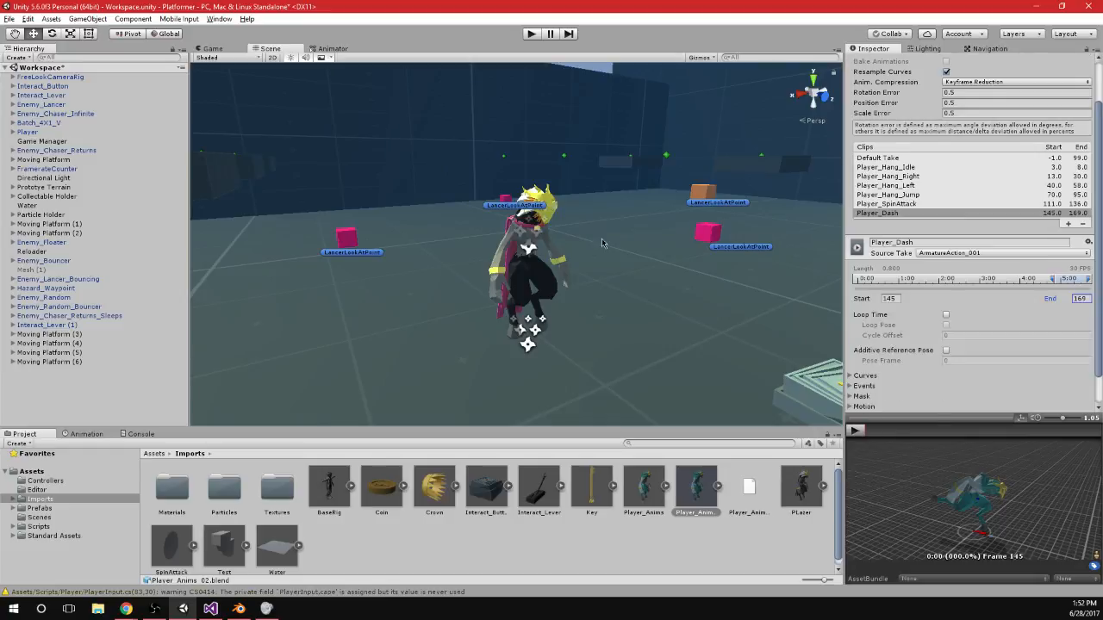
Open the animator state graph of the Mesh object under Player, showing the area around Player_SpinAttack.
click(318, 48)
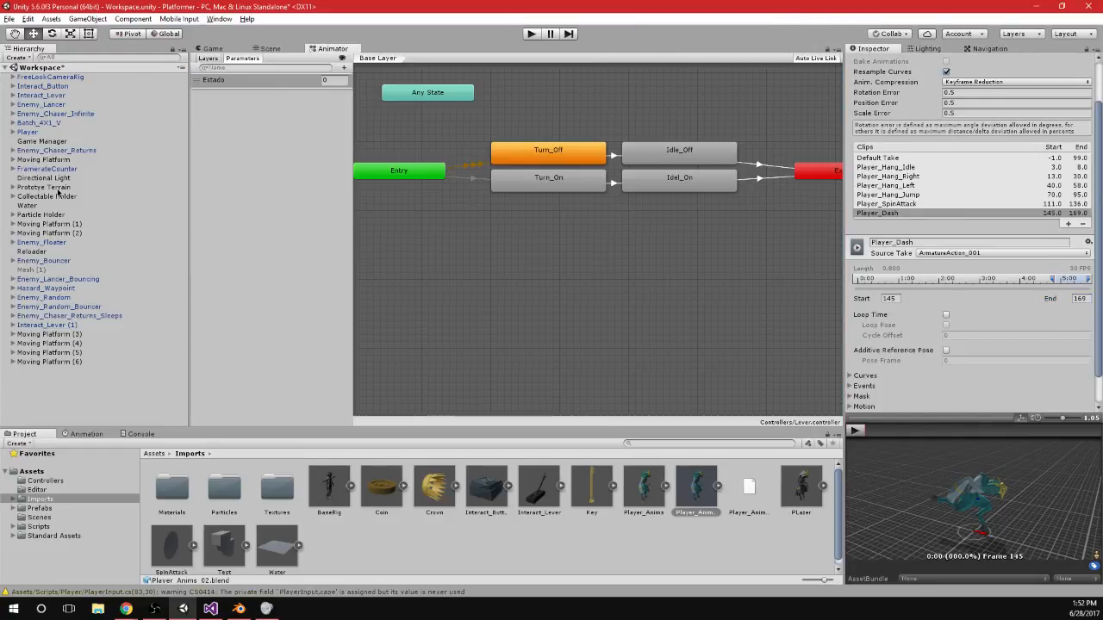
click(49, 134)
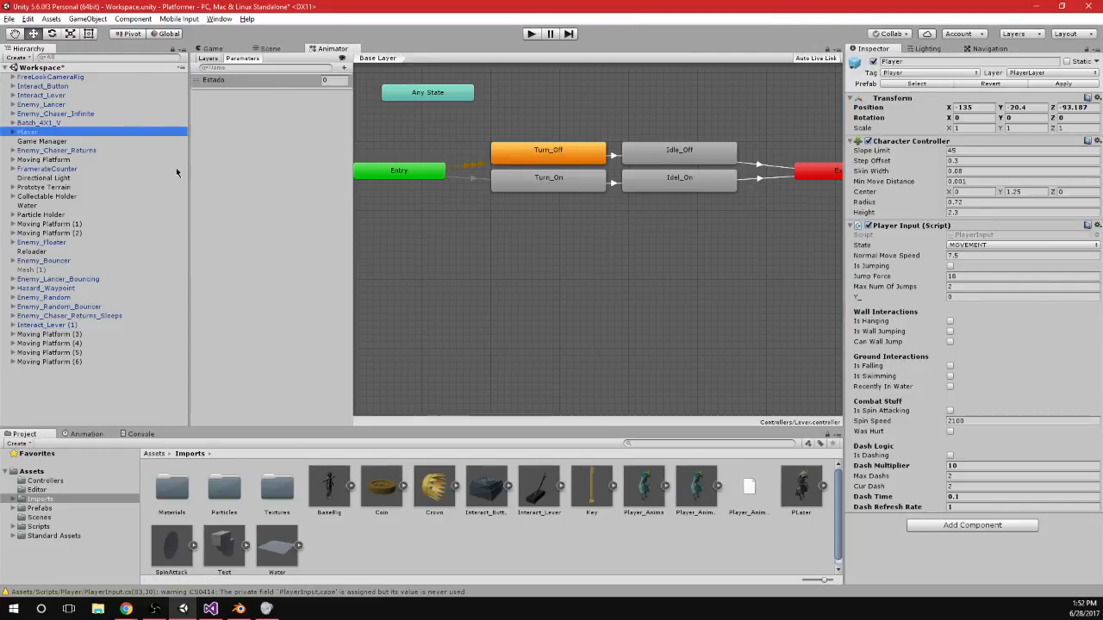
click(13, 132)
click(33, 140)
scroll(480, 86, up, 4)
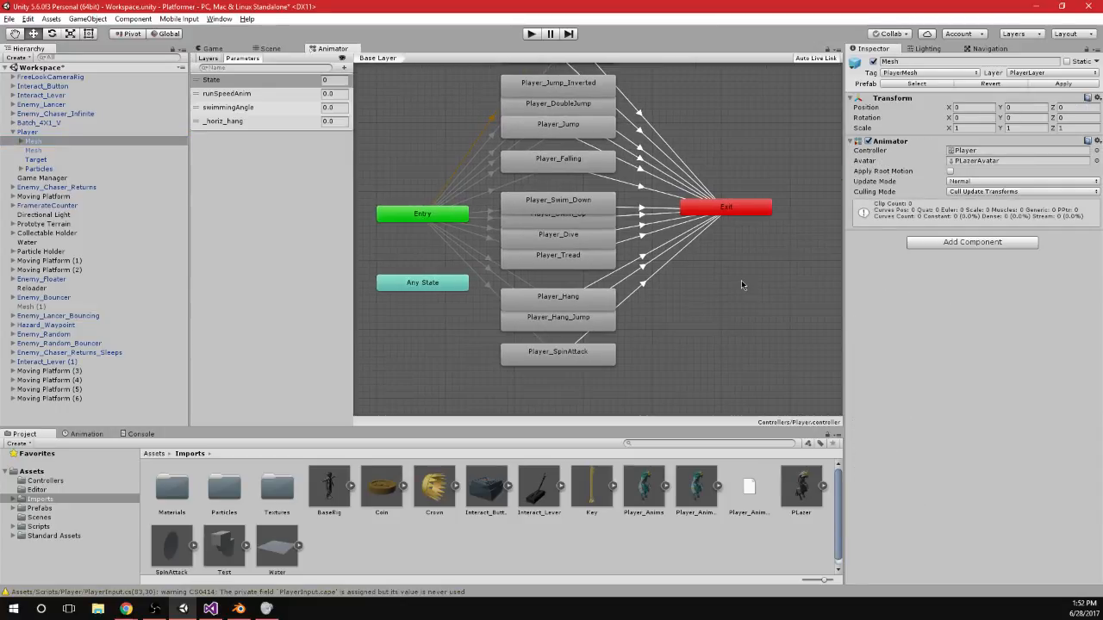
middle_drag(684, 308, 693, 296)
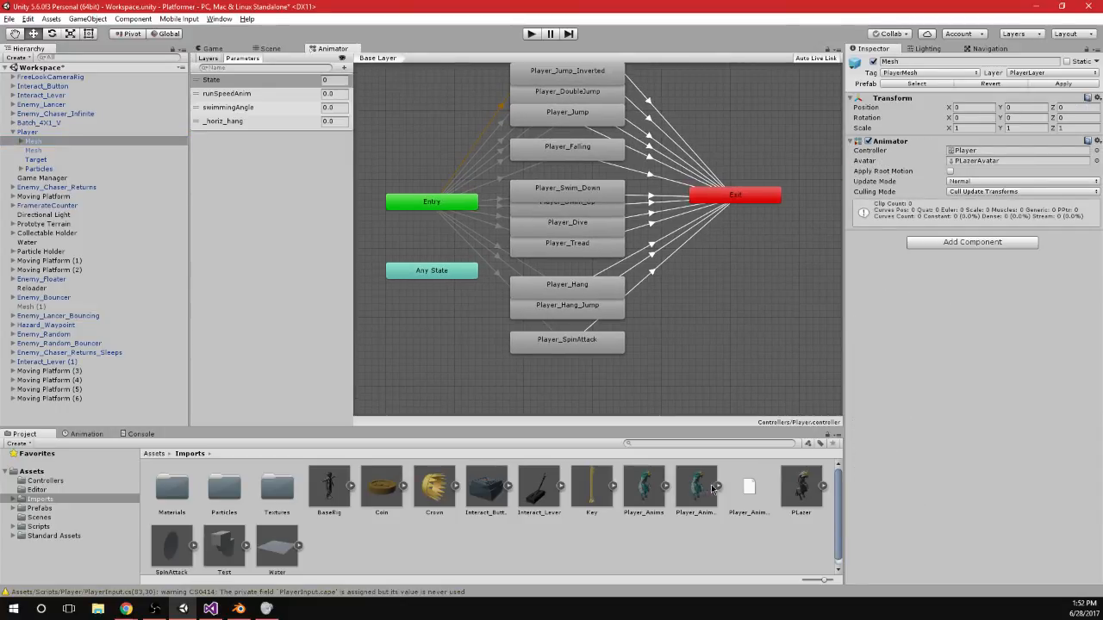
Add the Player_Dash clip from the second player animations file as a new state below Player_SpinAttack.
click(714, 486)
scroll(549, 509, down, 1)
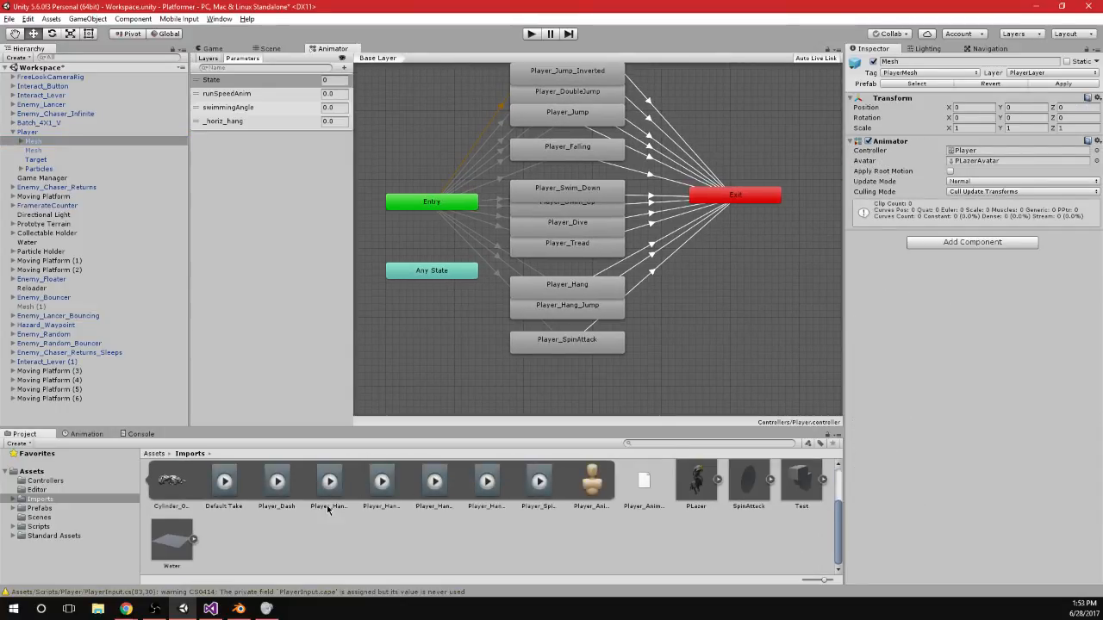
drag(280, 487, 585, 377)
Check the Entry to Player_SpinAttack condition, and create transitions from Entry to Player_Dash and from Player_Dash to Exit.
click(544, 333)
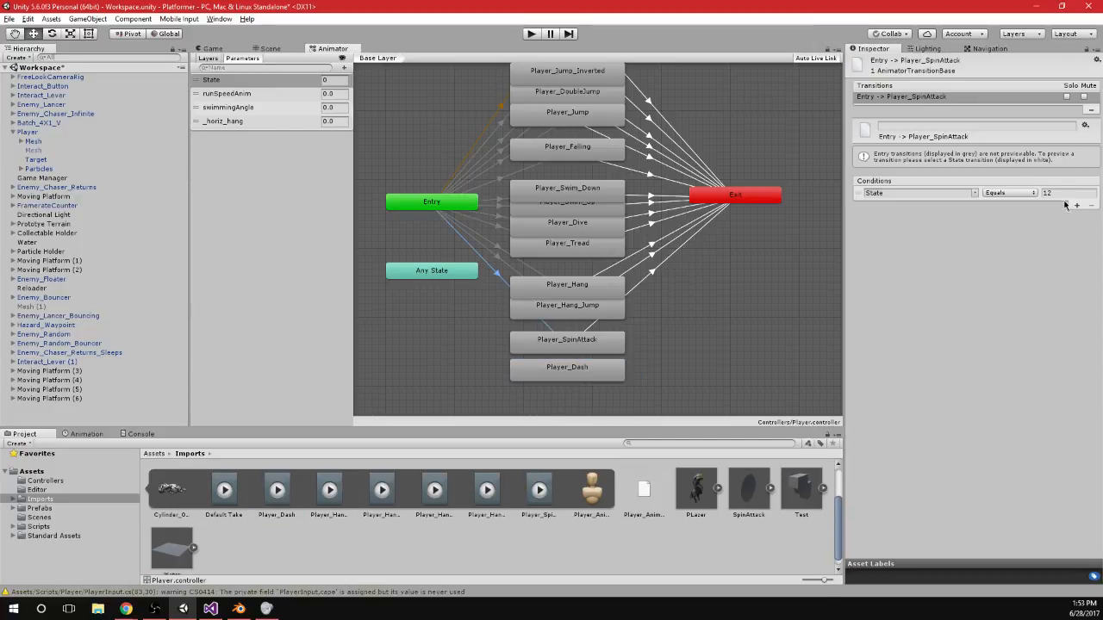
right_click(449, 207)
click(490, 215)
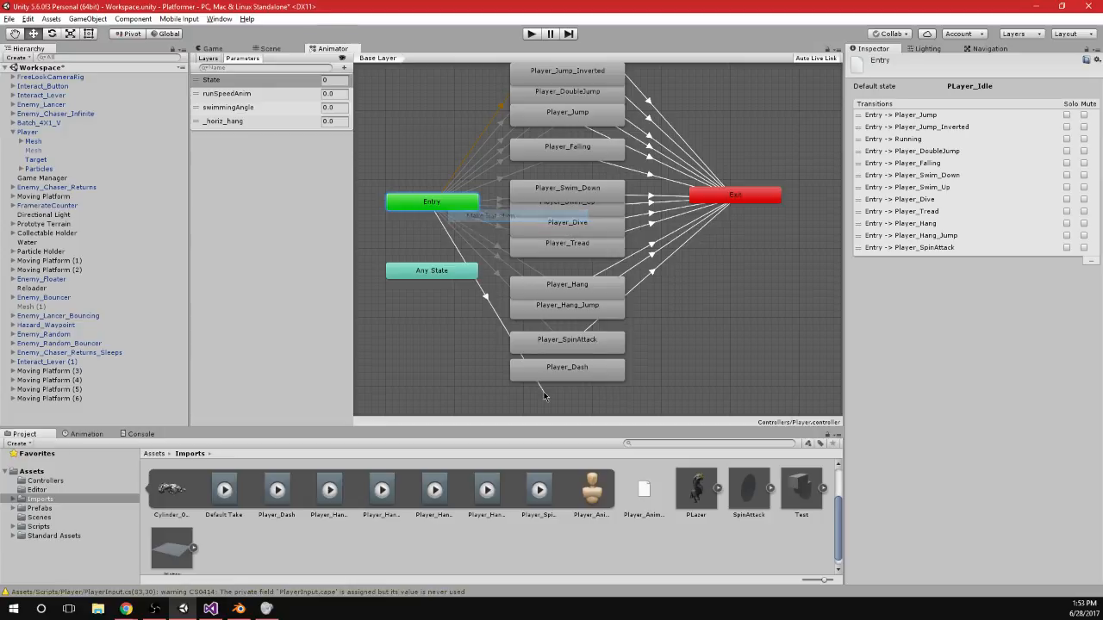
click(569, 368)
right_click(581, 369)
click(612, 376)
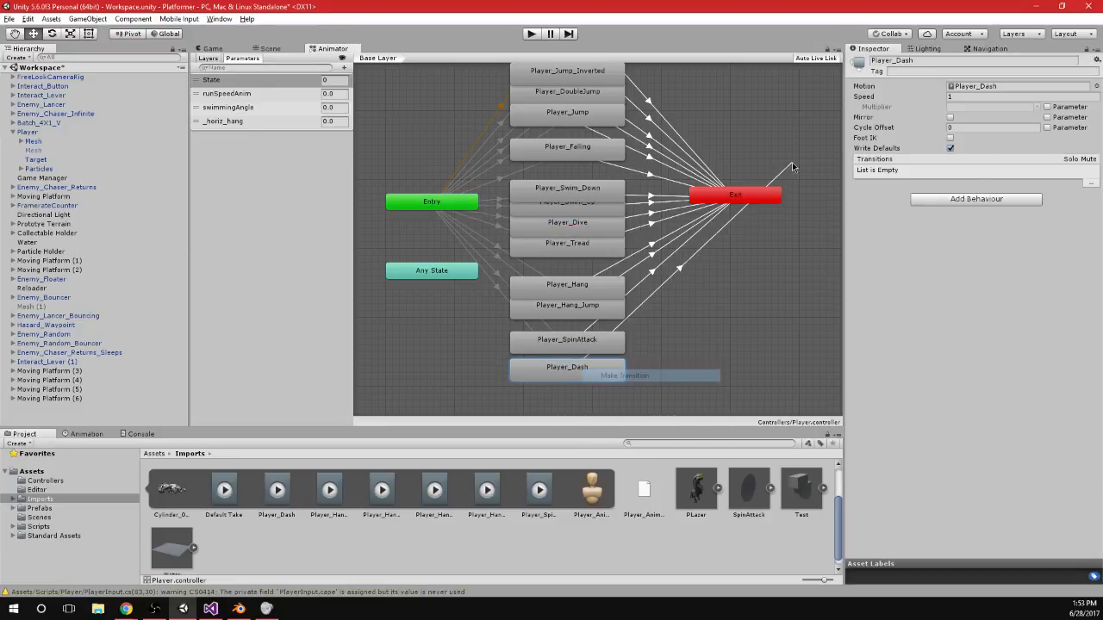
click(751, 196)
Add a State condition using Equals to the Entry to Player_Dash transition.
click(522, 315)
click(1076, 205)
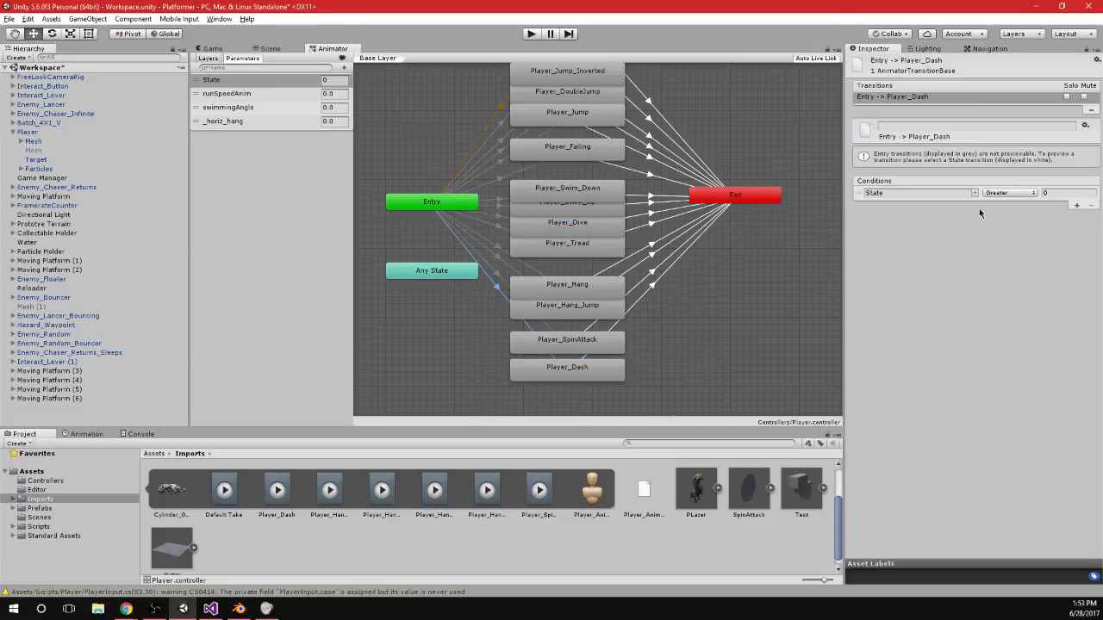
click(1009, 193)
click(1004, 231)
Turn off Has Exit Time on the Player_Dash to Exit transition and add the condition State NotEqual 13.
click(676, 260)
click(950, 150)
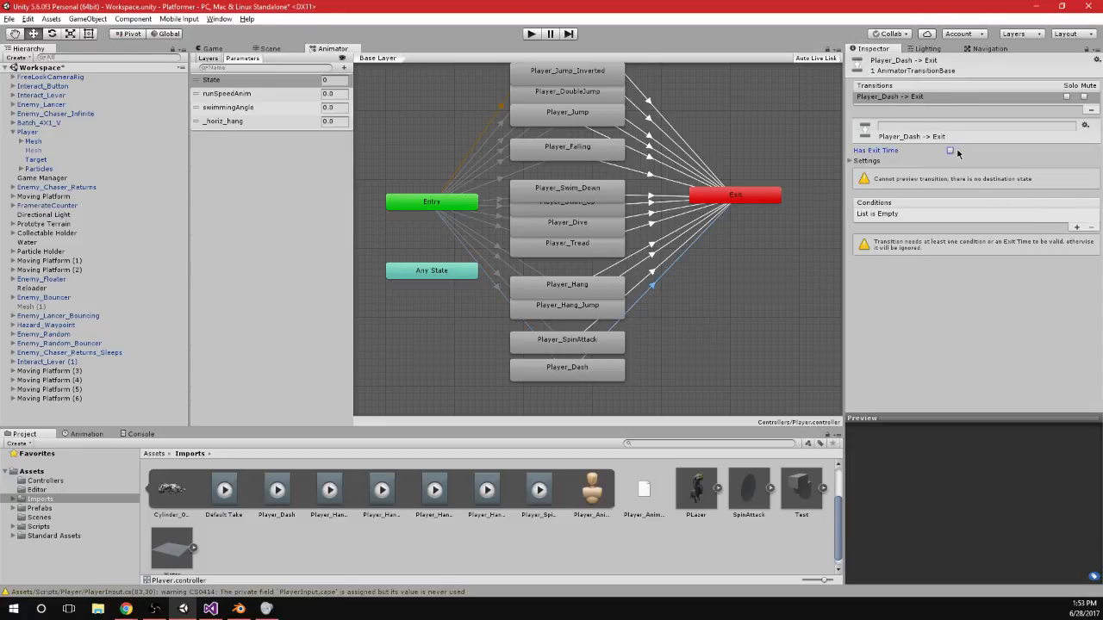
click(1076, 227)
click(1008, 215)
click(1016, 264)
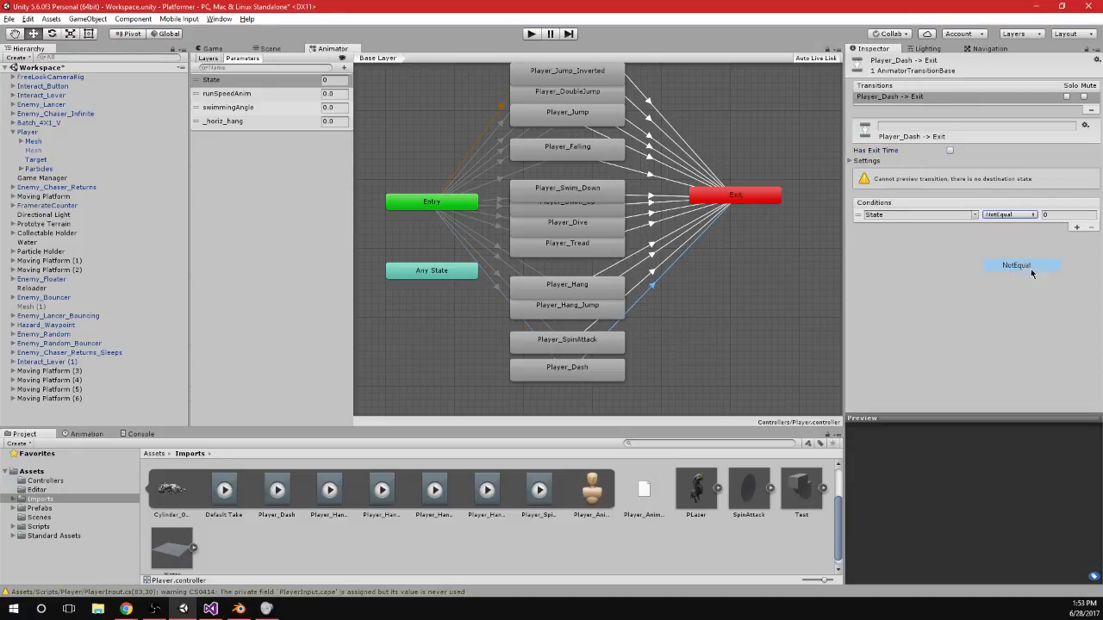
key(Tab)
text(13)
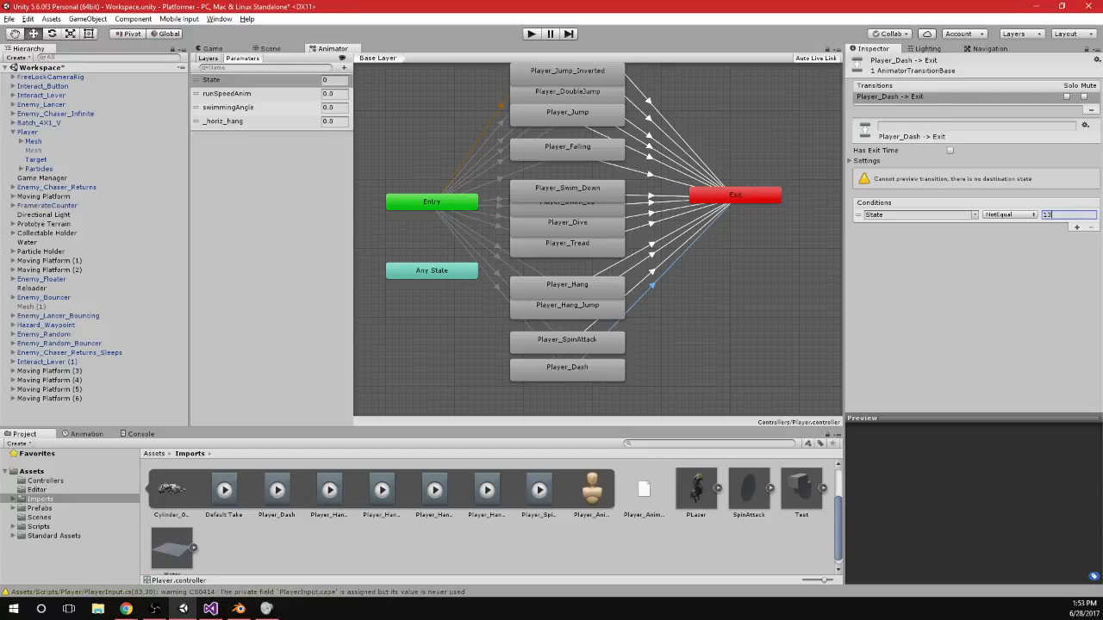
Nudge the Player_SpinAttack state upward and move the Player_Dash state directly beneath Running in the graph.
click(653, 343)
click(595, 369)
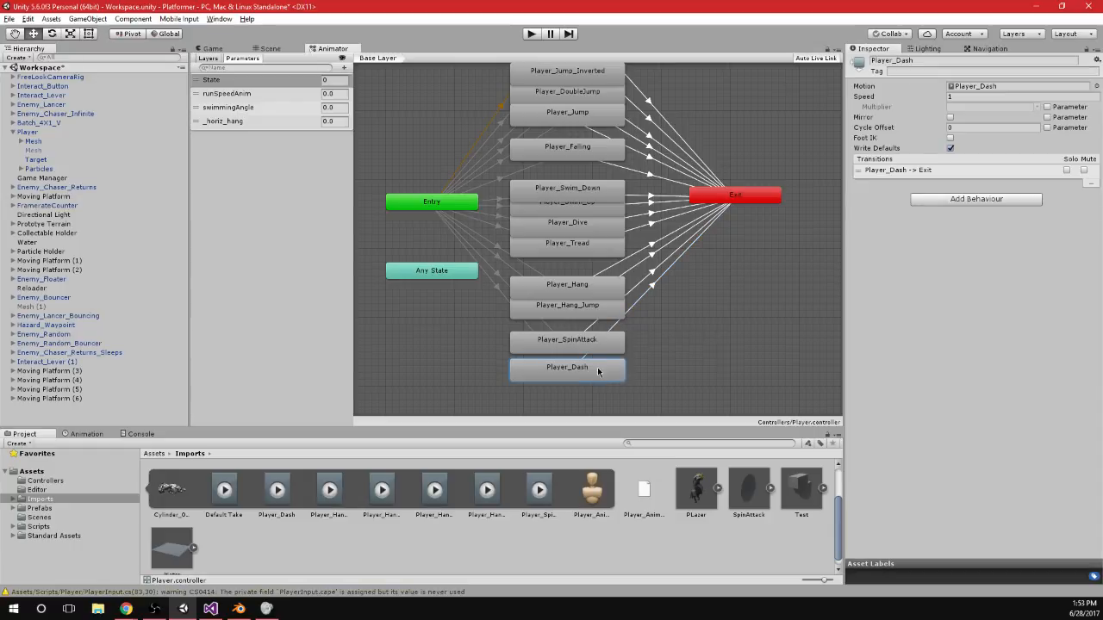
click(584, 343)
drag(584, 344, 584, 338)
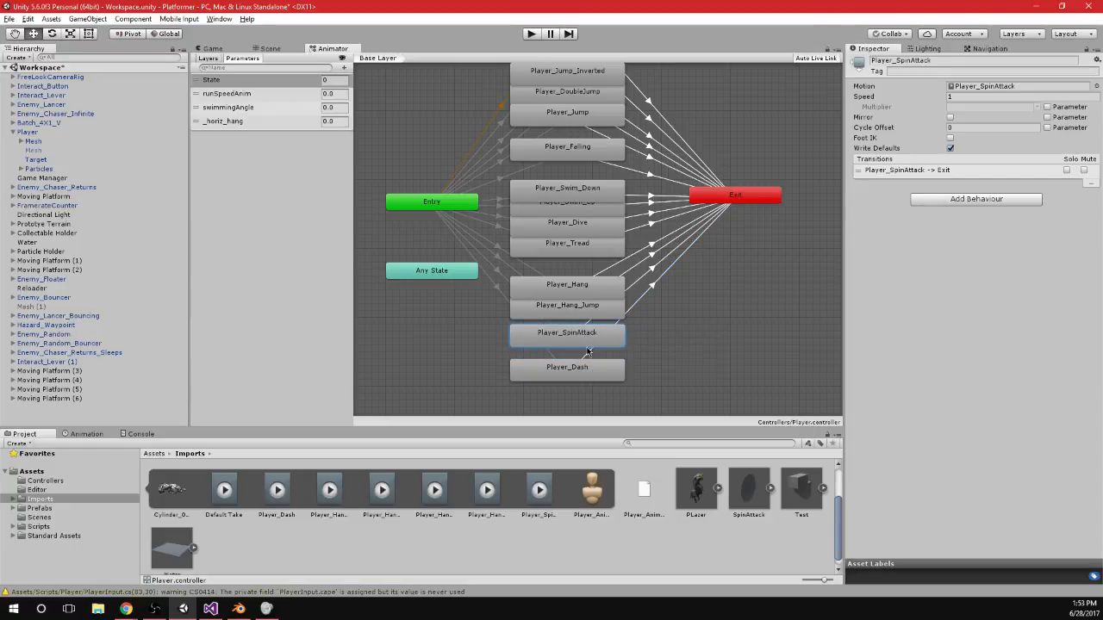
middle_drag(714, 272, 721, 280)
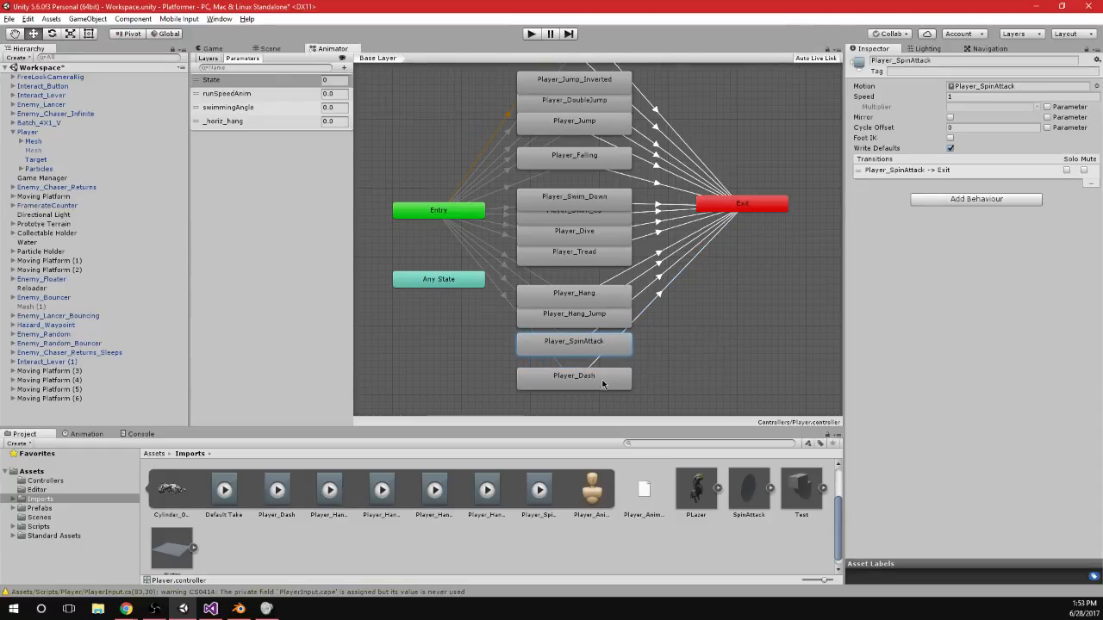
drag(601, 380, 634, 122)
middle_drag(749, 115, 766, 195)
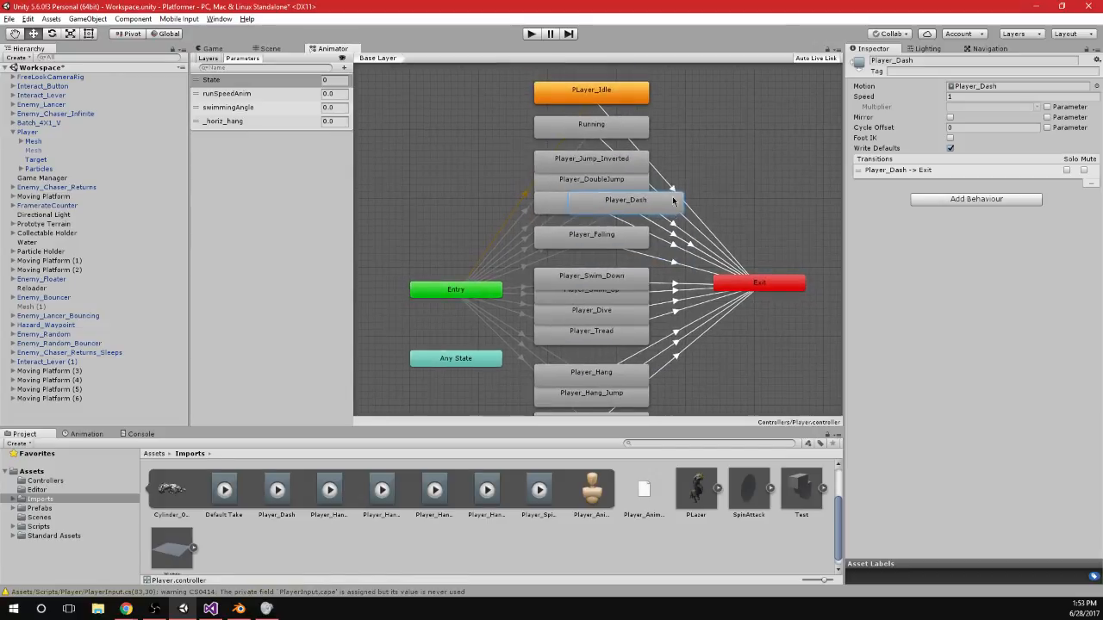
drag(672, 200, 637, 152)
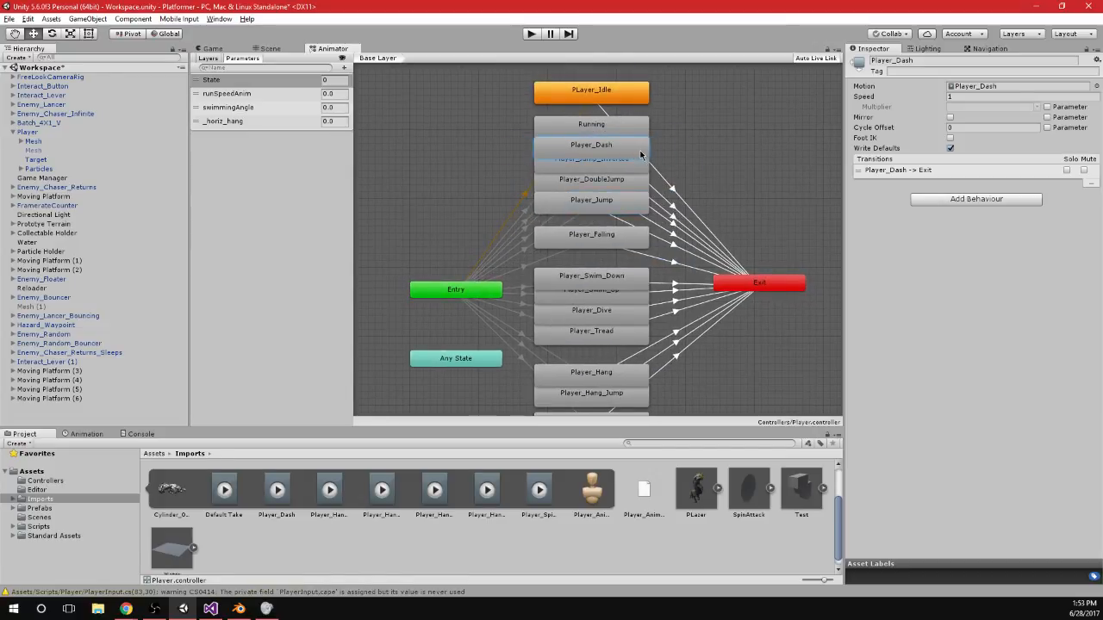
Space the jump, falling, swimming and hanging state groups evenly beneath Player_Dash, keeping Player_SpinAttack last, and review the layout.
drag(590, 217, 613, 163)
drag(613, 163, 615, 178)
drag(605, 245, 604, 253)
click(712, 217)
scroll(720, 192, down, 1)
drag(581, 317, 611, 238)
click(697, 377)
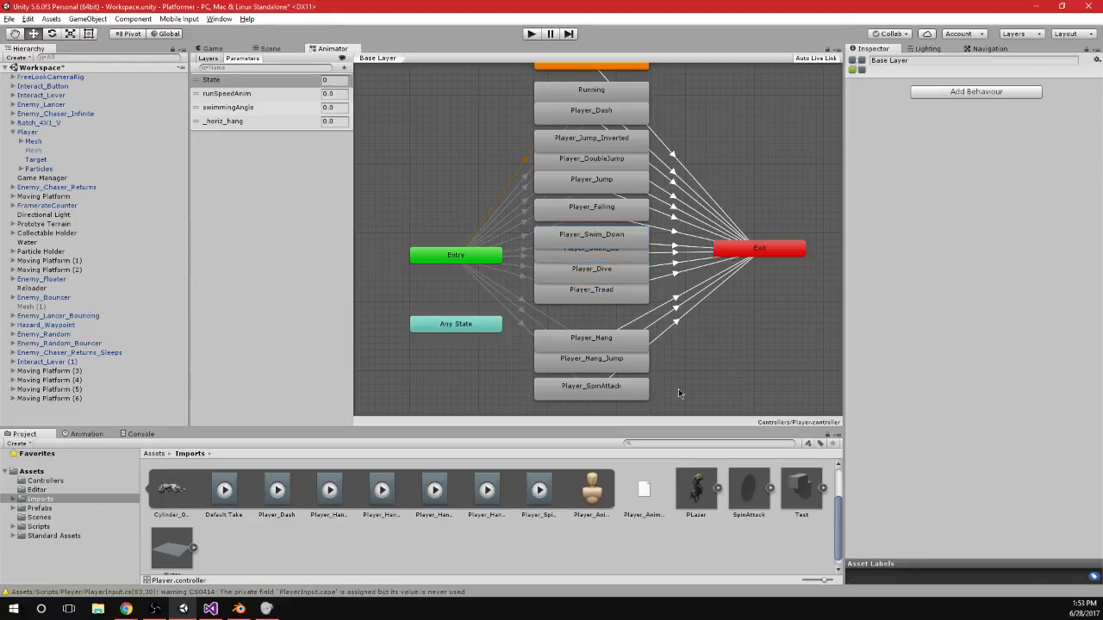
drag(678, 393, 591, 338)
click(780, 161)
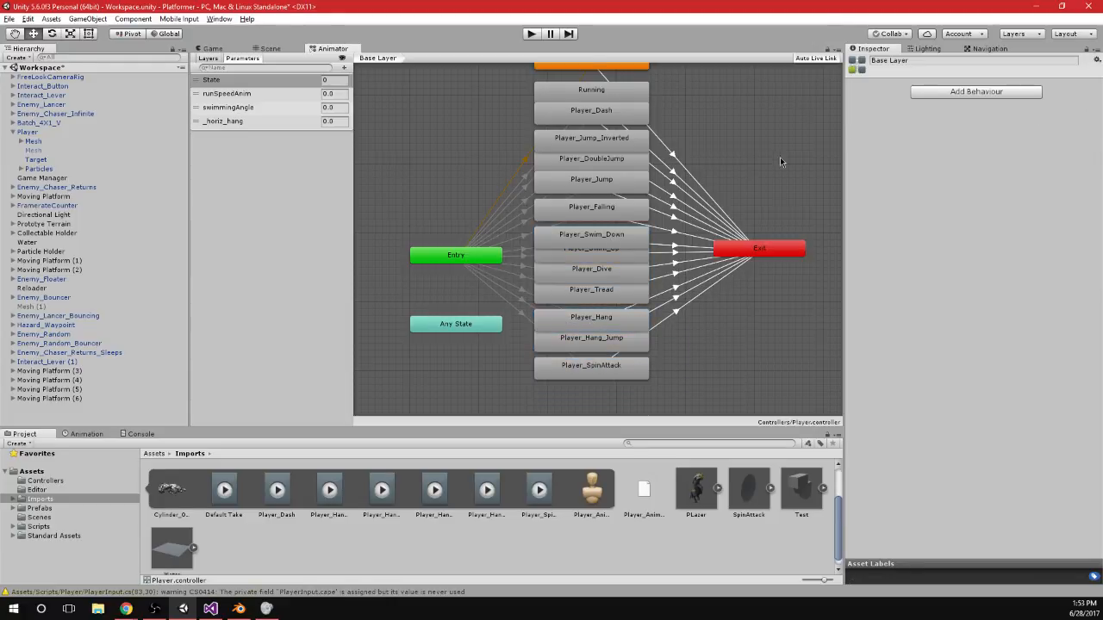
click(575, 107)
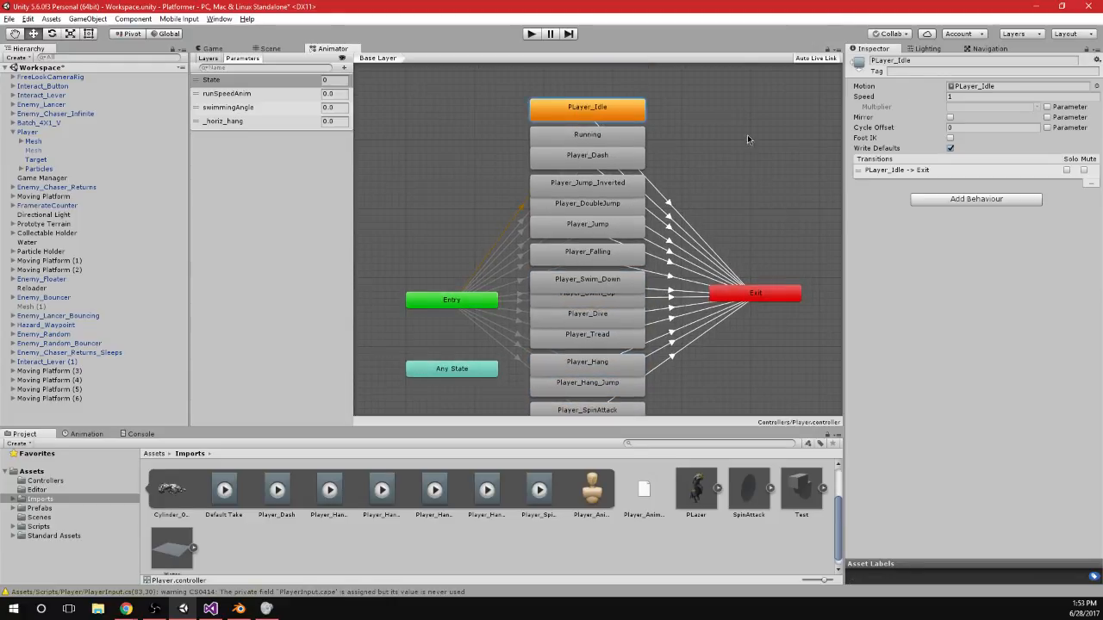
click(748, 139)
middle_drag(739, 202, 732, 163)
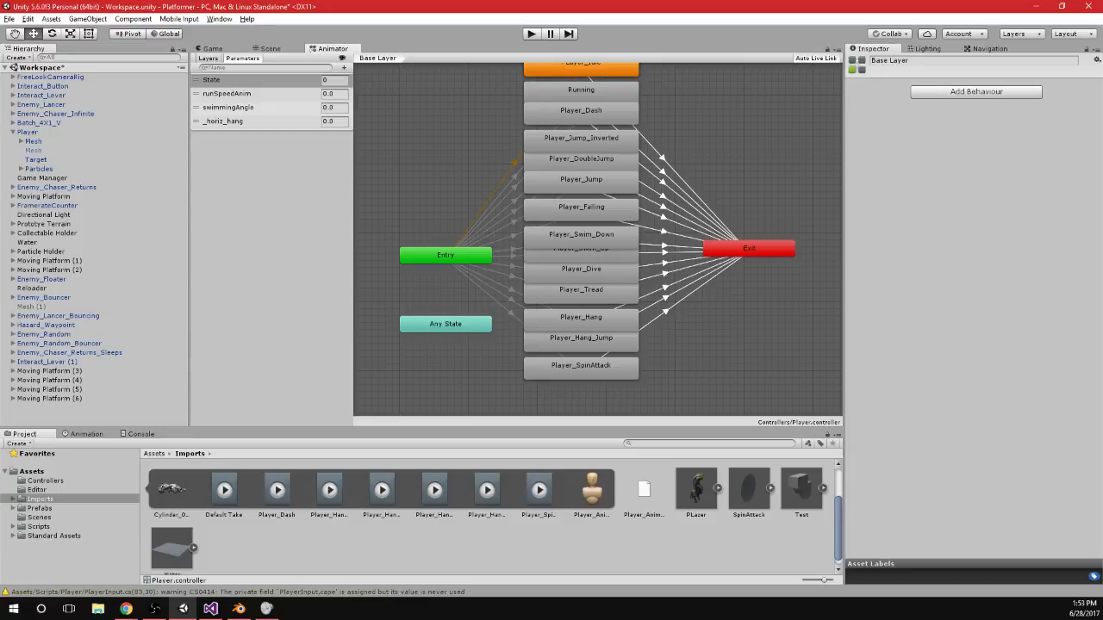
Return to the Unity scene and select the Player object to show its Player Input script settings.
key(alt+Tab)
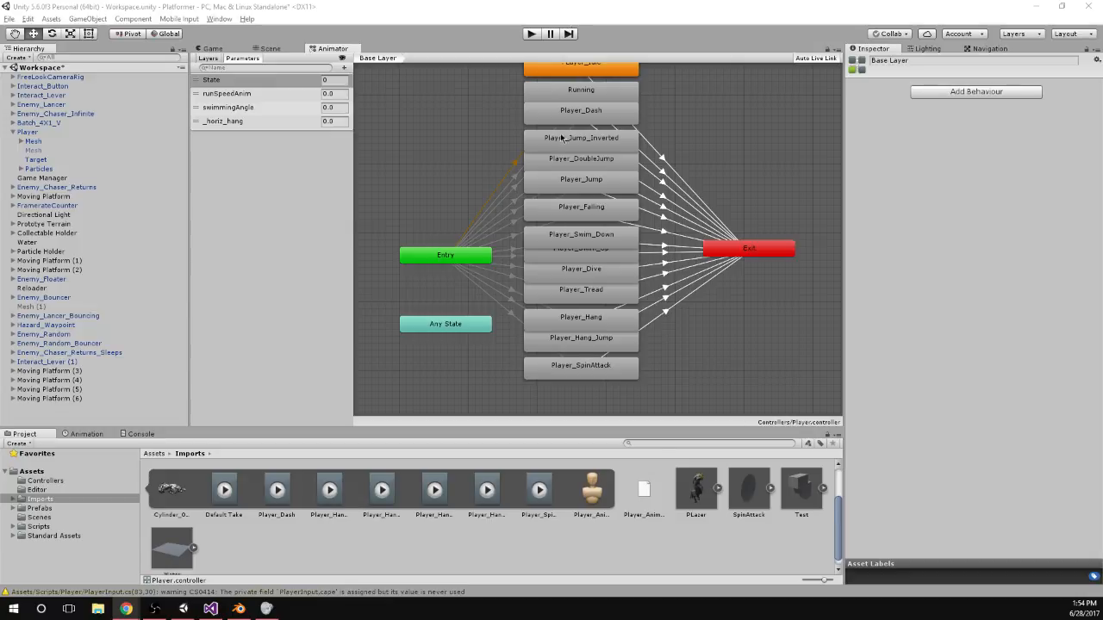
click(29, 132)
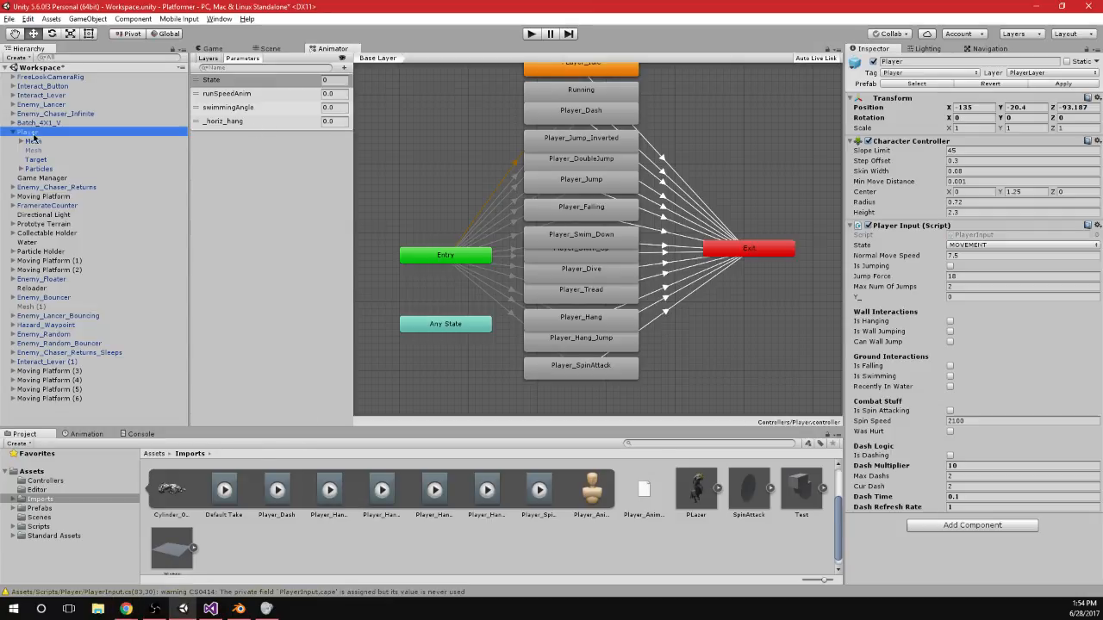
Open the PlayerInput script in Visual Studio and expand its Animations() function.
double_click(982, 236)
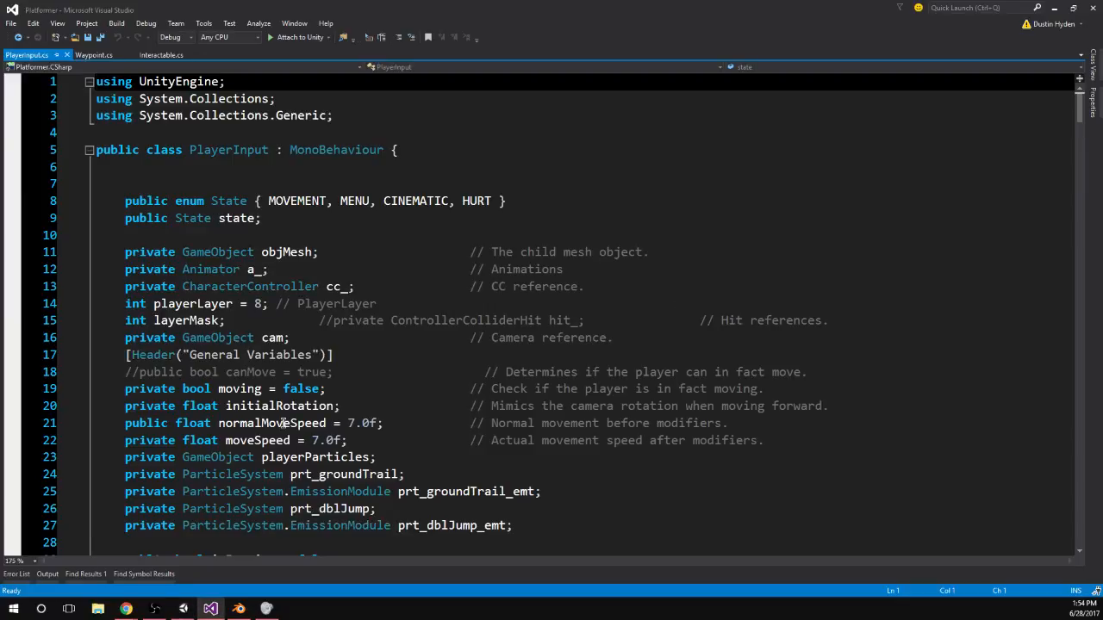
scroll(283, 423, down, 14)
drag(1080, 157, 1071, 422)
scroll(475, 233, down, 9)
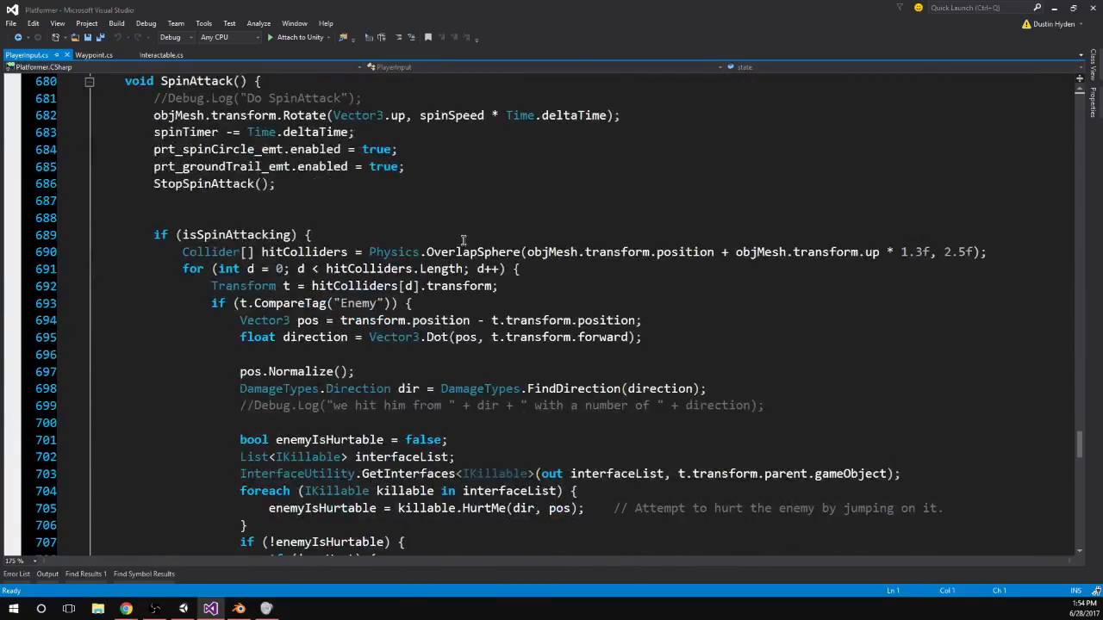
scroll(463, 239, up, 1)
scroll(466, 246, down, 20)
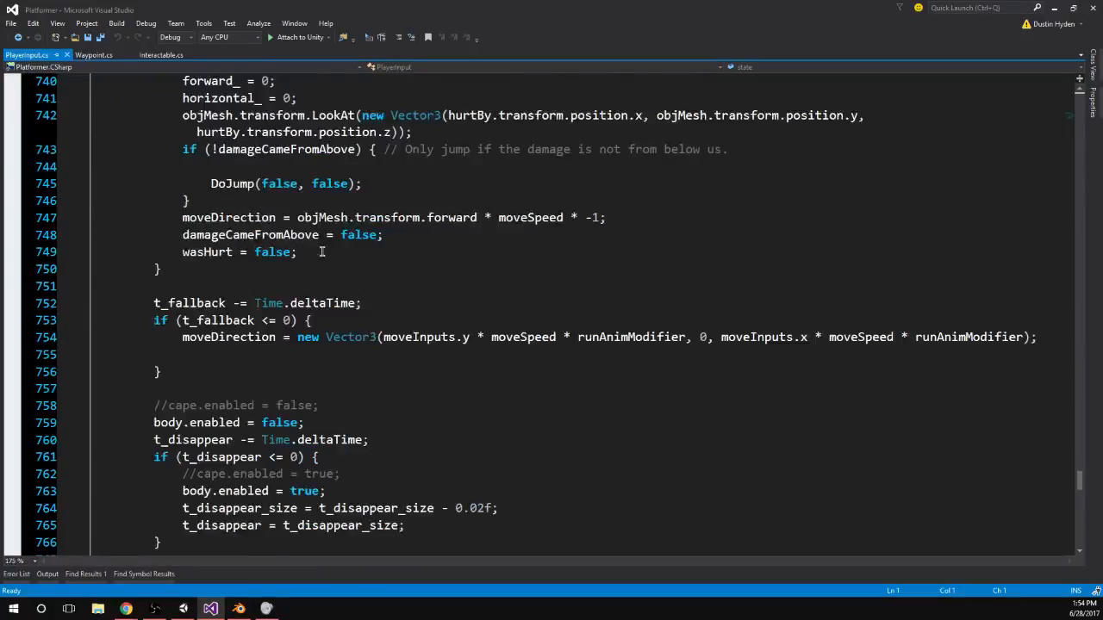
scroll(321, 251, down, 16)
scroll(269, 291, up, 20)
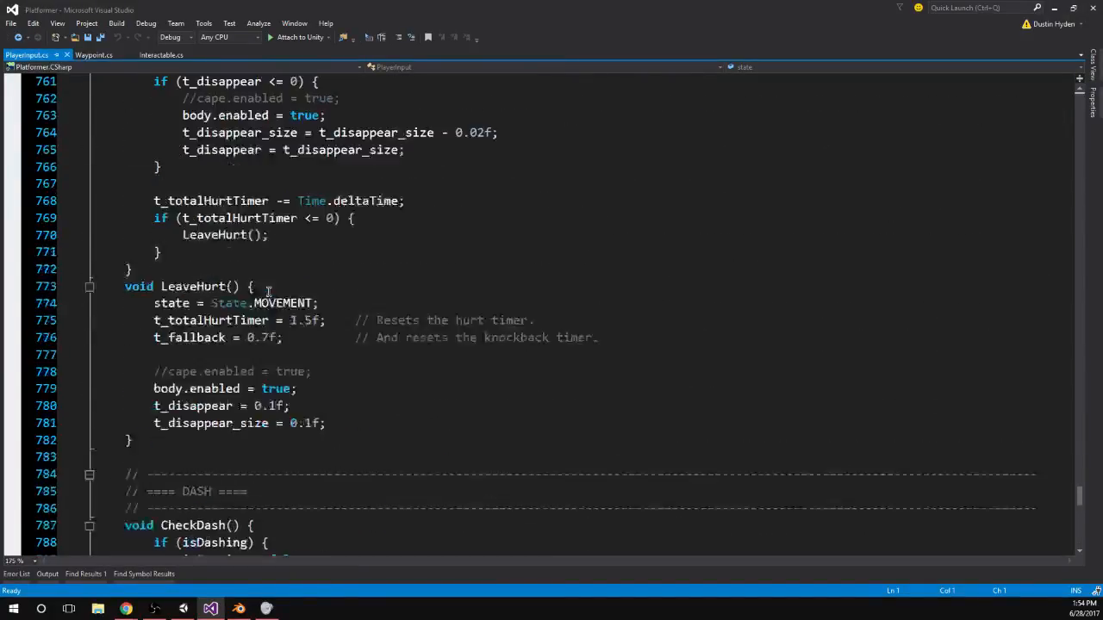
ctrl+scroll(270, 269, down, 3)
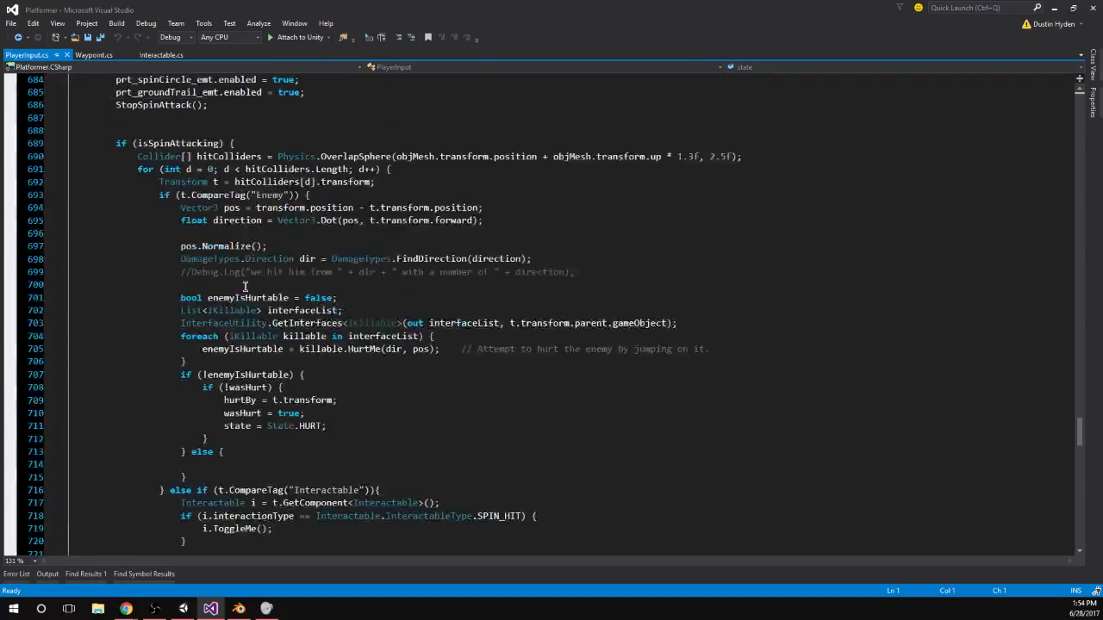
scroll(241, 293, up, 20)
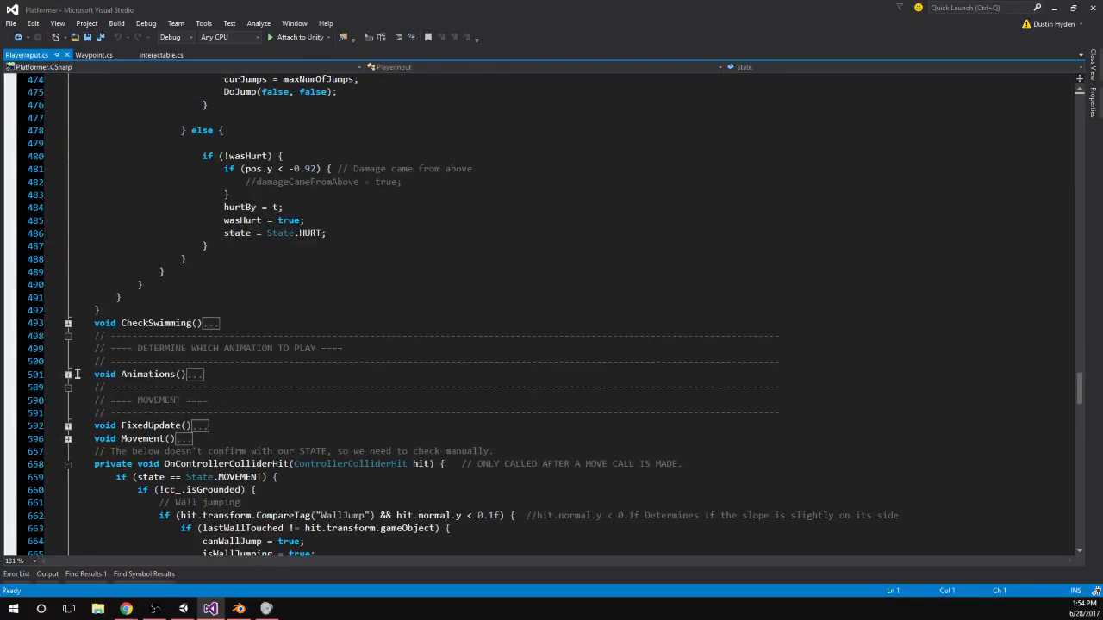
click(68, 374)
scroll(198, 293, down, 7)
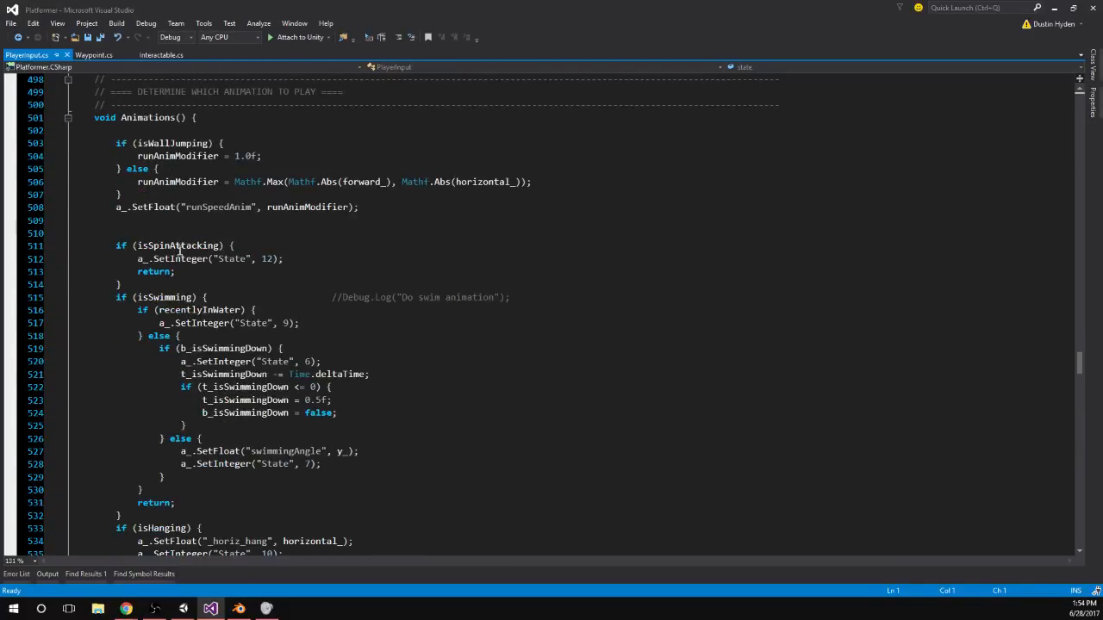
Add an empty if (isDashing) block directly after the isSpinAttacking block in Animations().
click(157, 294)
click(176, 276)
click(129, 284)
scroll(97, 265, down, 2)
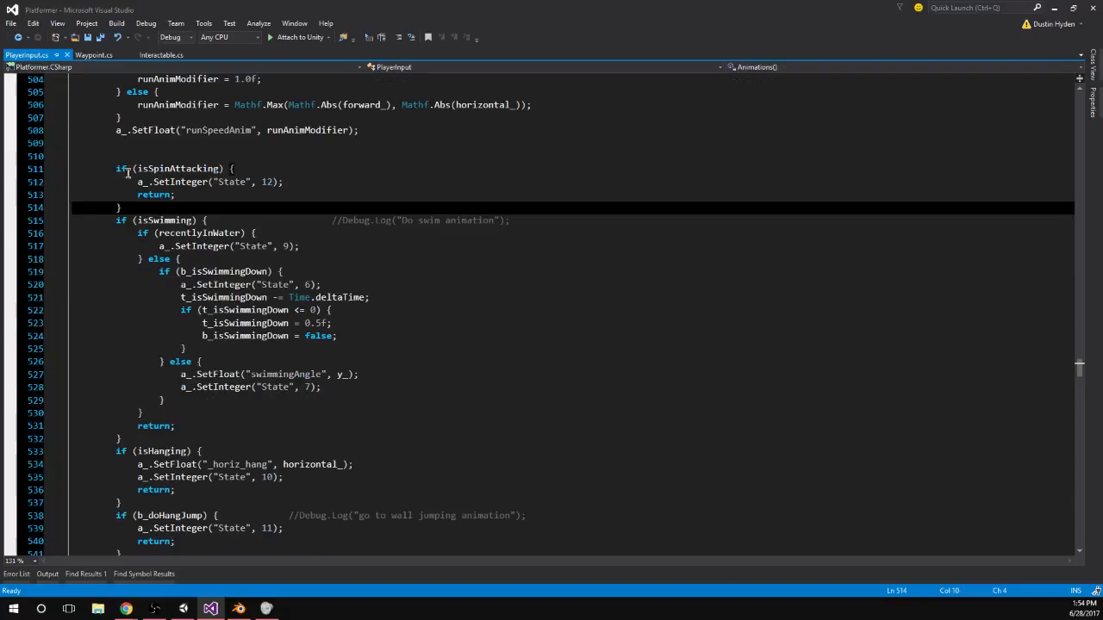
key(Return)
text(if f(isd)
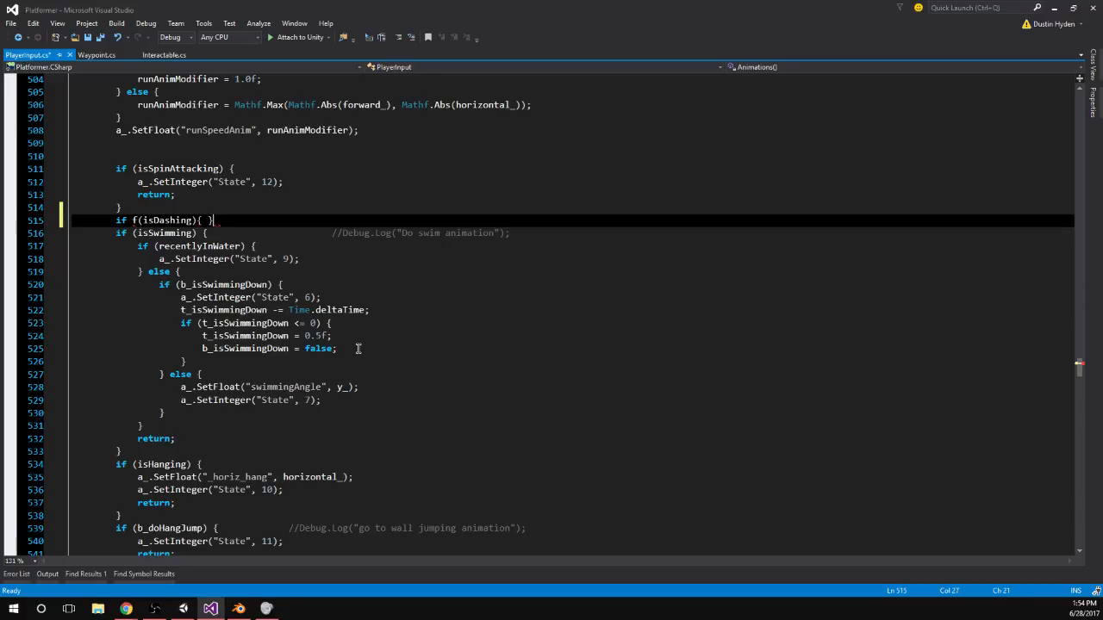
key(Return)
key(Return)
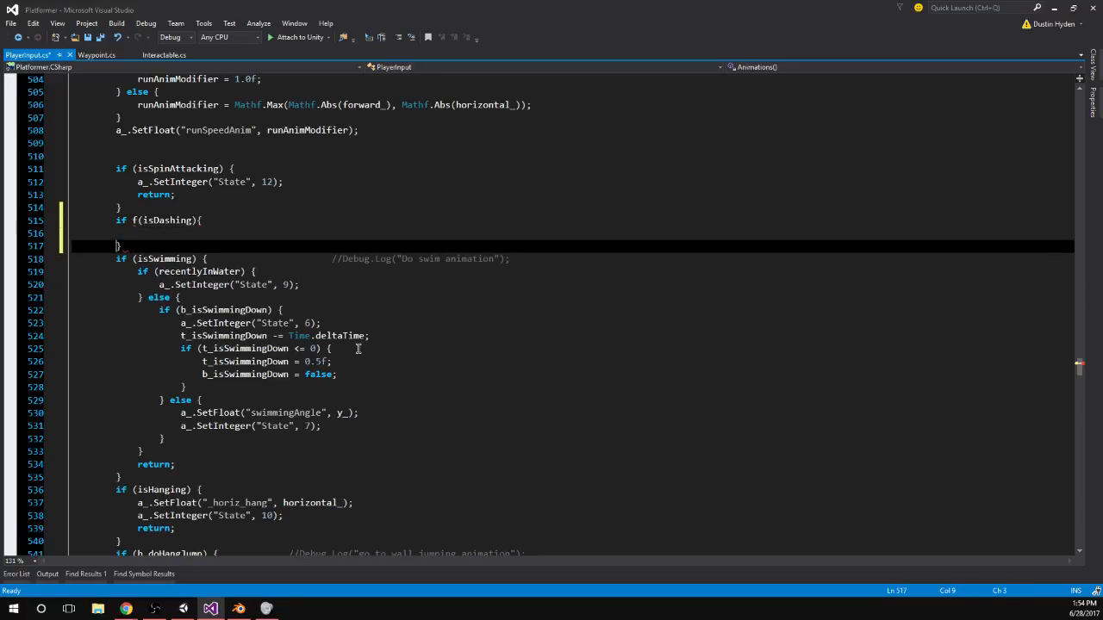
click(137, 221)
key(BackSpace)
Copy the SetInteger and return lines from the isSpinAttacking block into the isDashing block, set State to 13, and save the script.
drag(137, 182, 190, 190)
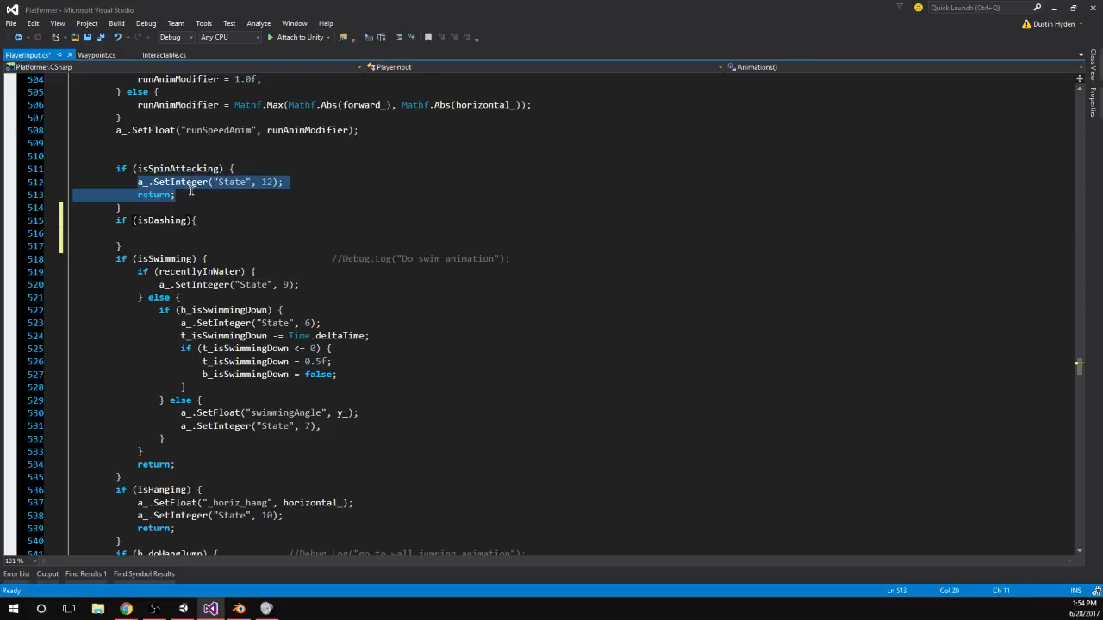
key(ctrl+c)
click(149, 234)
key(ctrl+v)
click(274, 234)
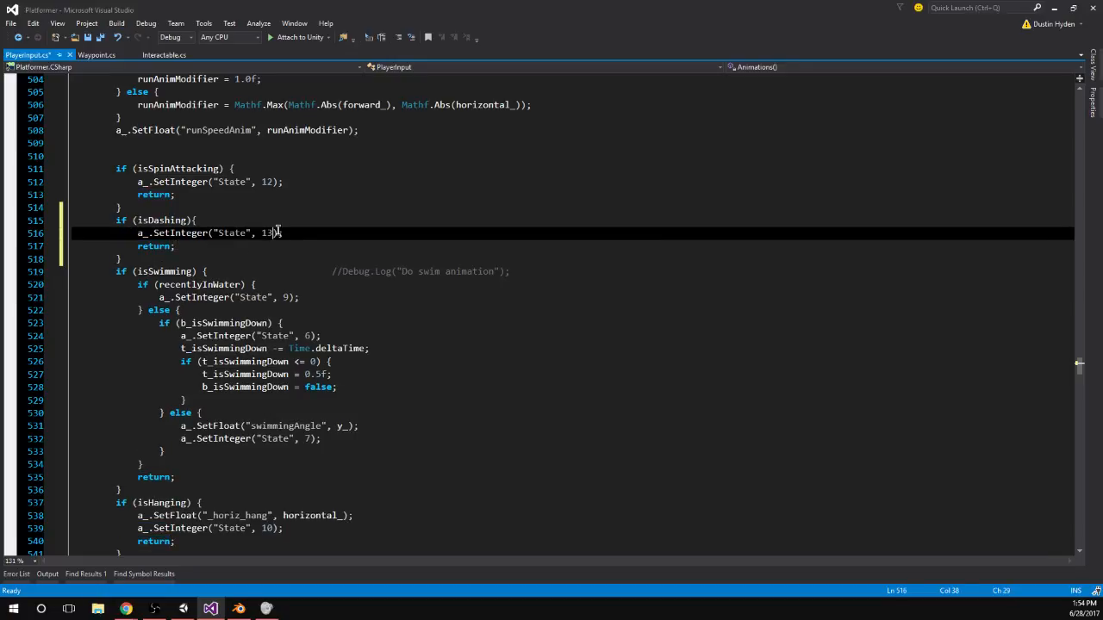
key(ctrl+s)
click(291, 216)
Switch to Unity, play-test the dash animation by moving the player around the level, and stop the game.
click(183, 608)
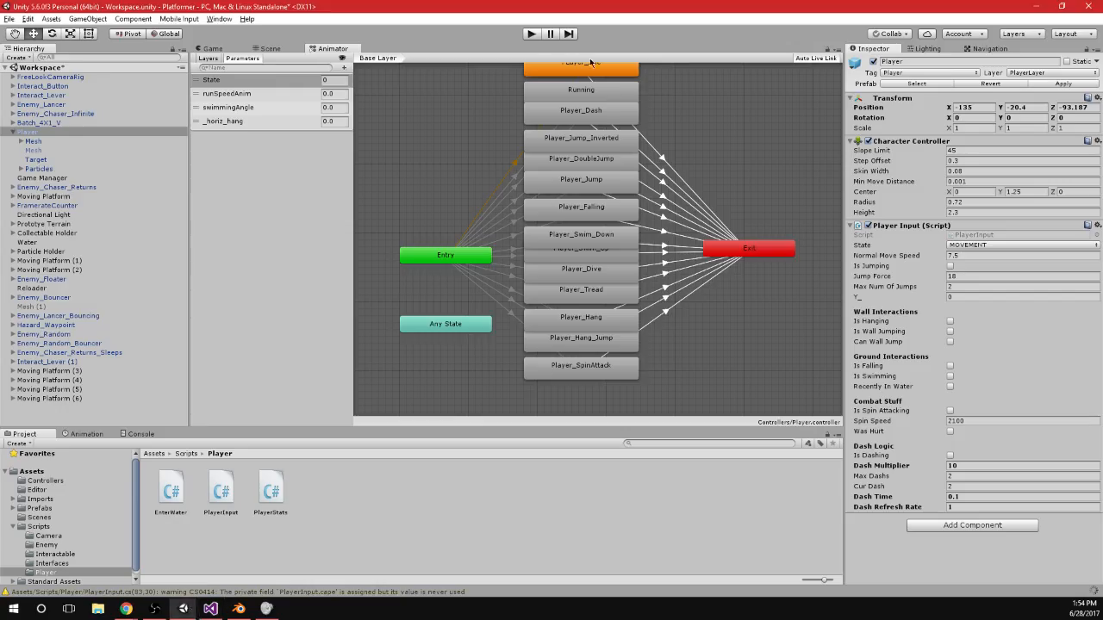
click(533, 34)
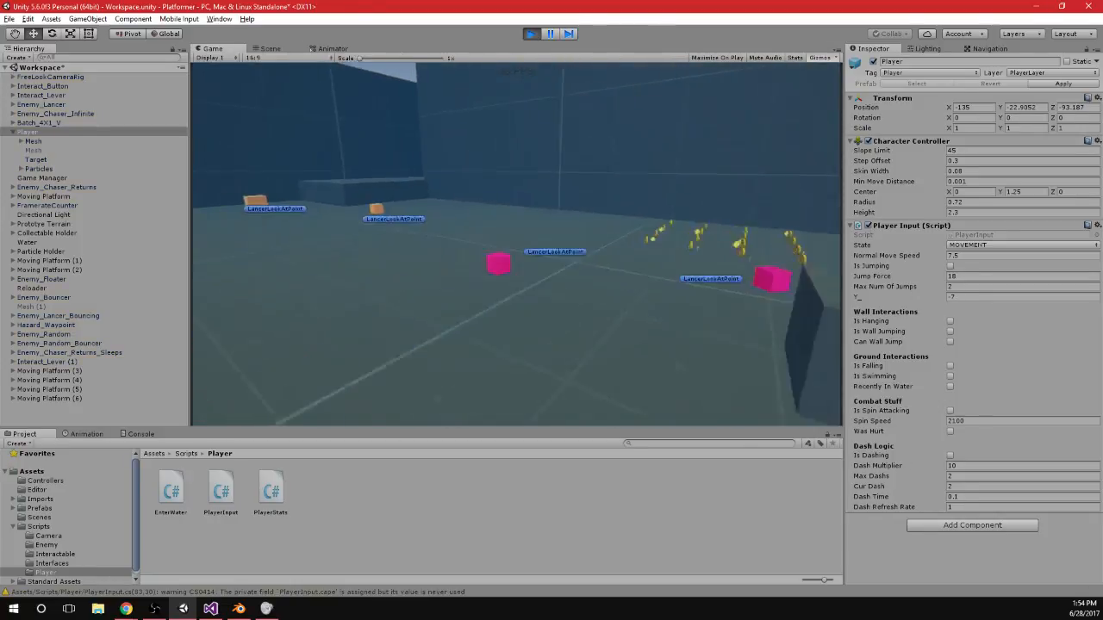
key(w)
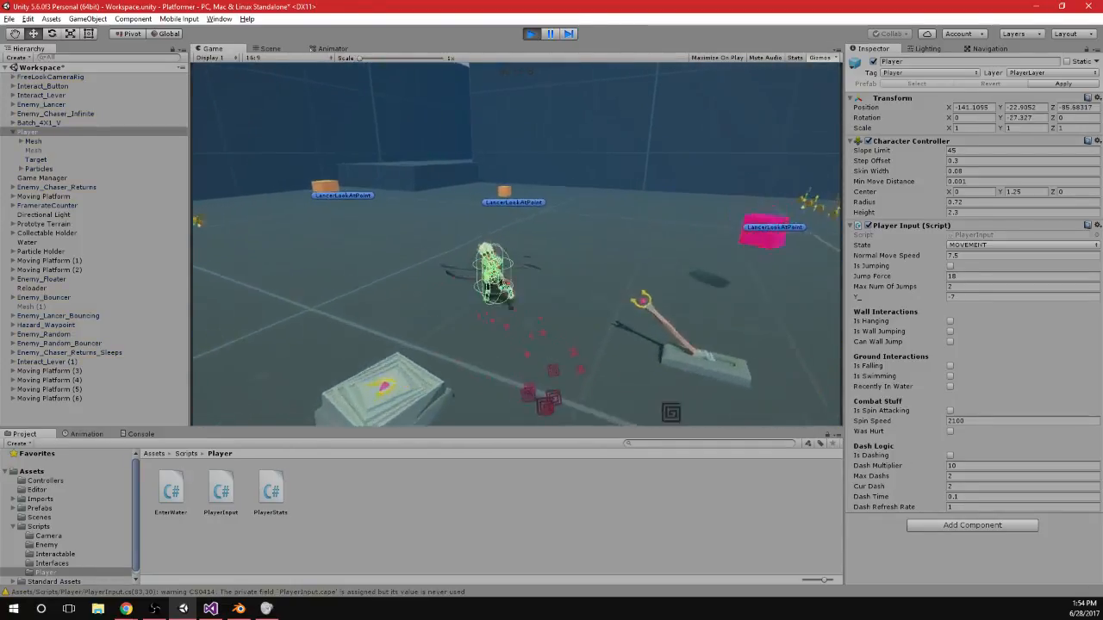
key(a)
key(d)
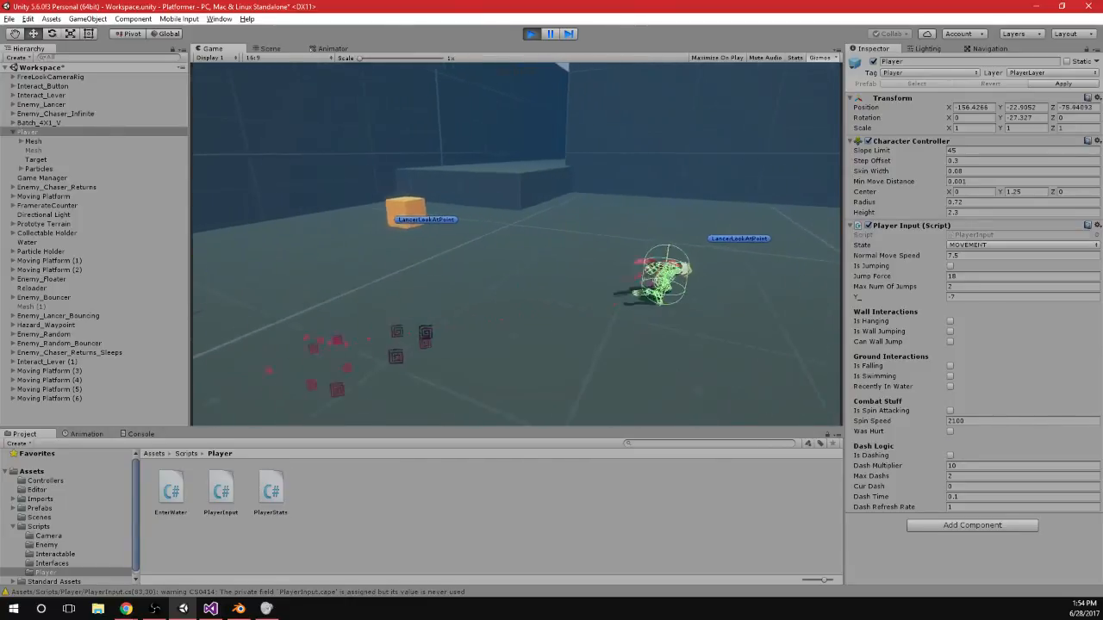
key(w)
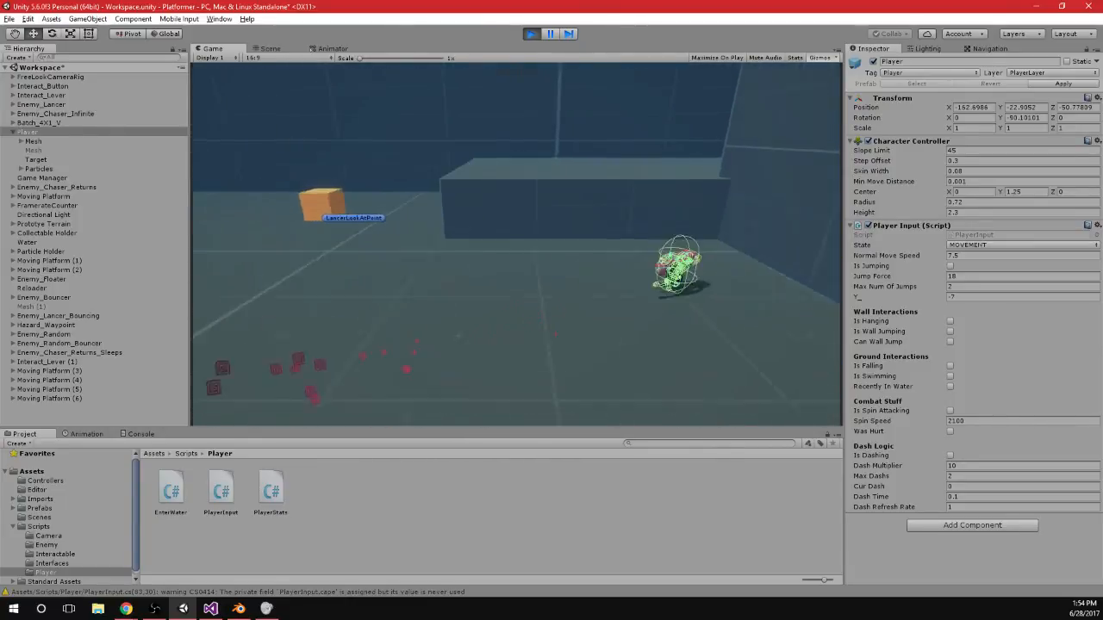
key(a)
key(a)
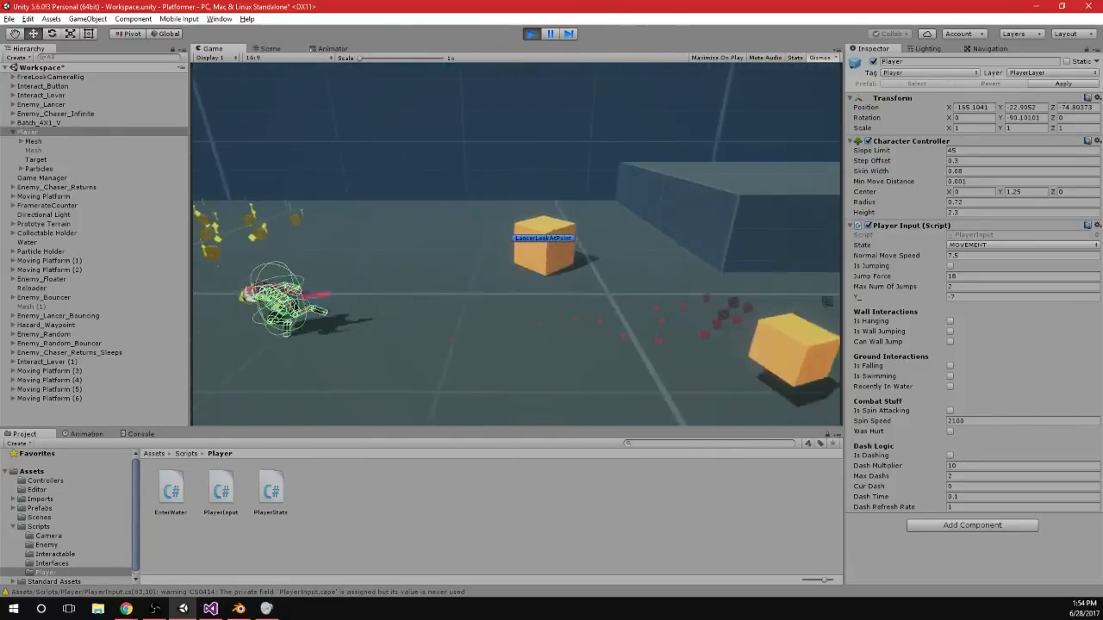
key(a)
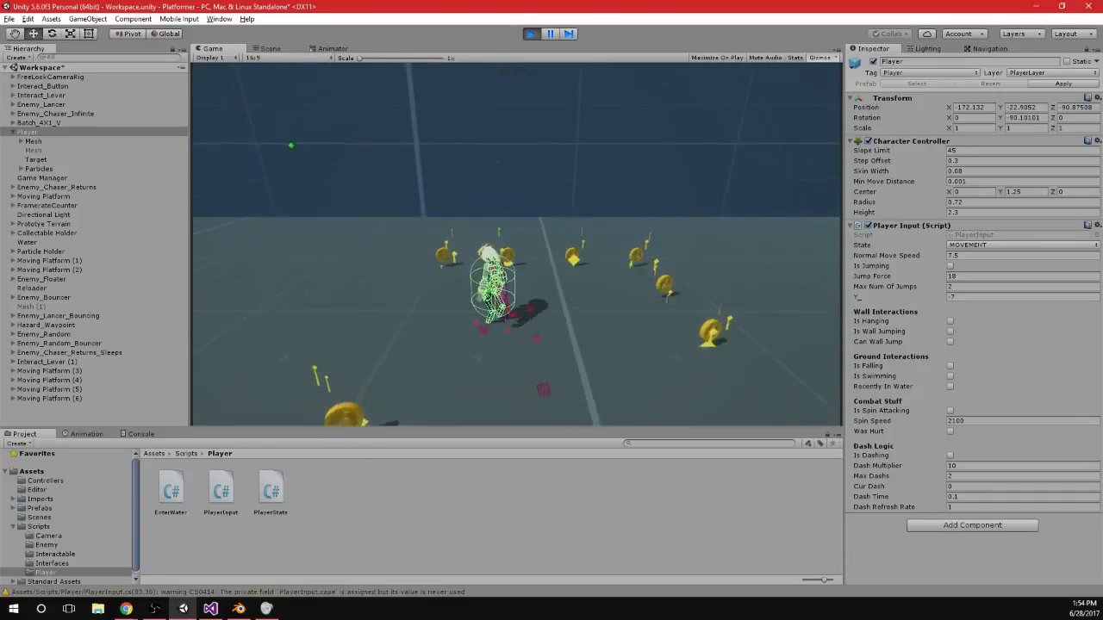
key(alt+Tab)
click(531, 33)
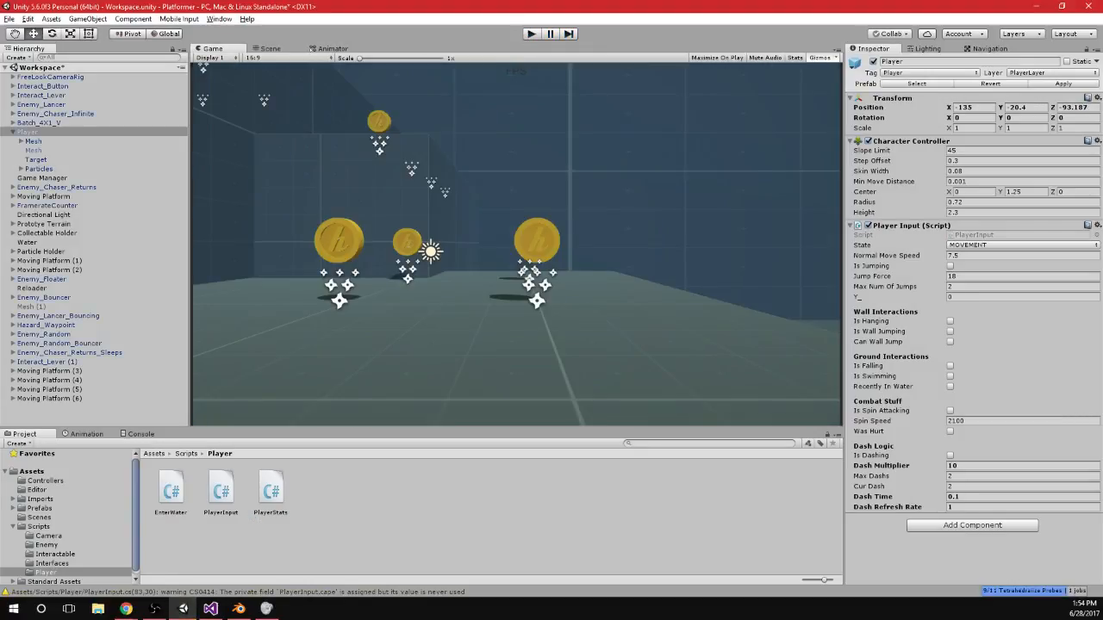
Run the game again in the Game view with gizmos hidden.
key(alt+Tab)
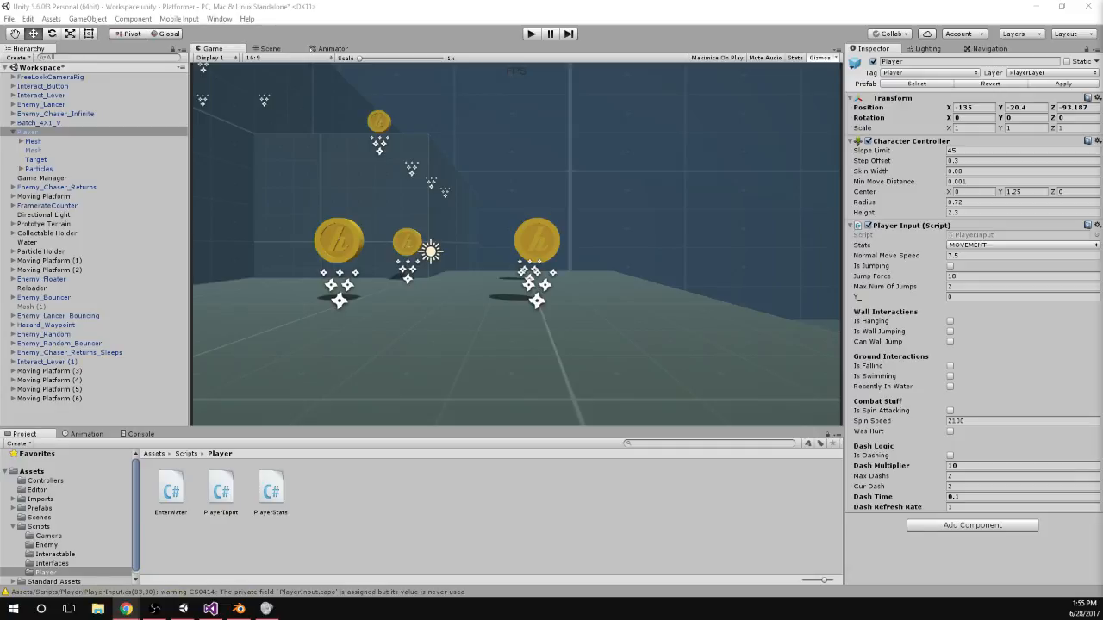
click(49, 134)
click(270, 48)
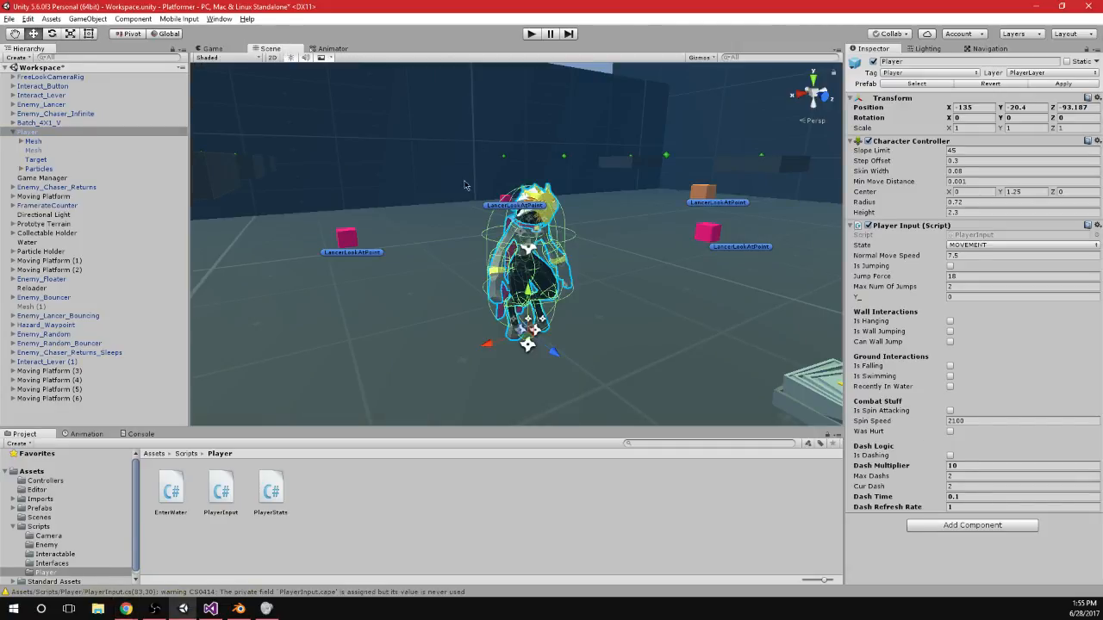
click(211, 48)
click(532, 33)
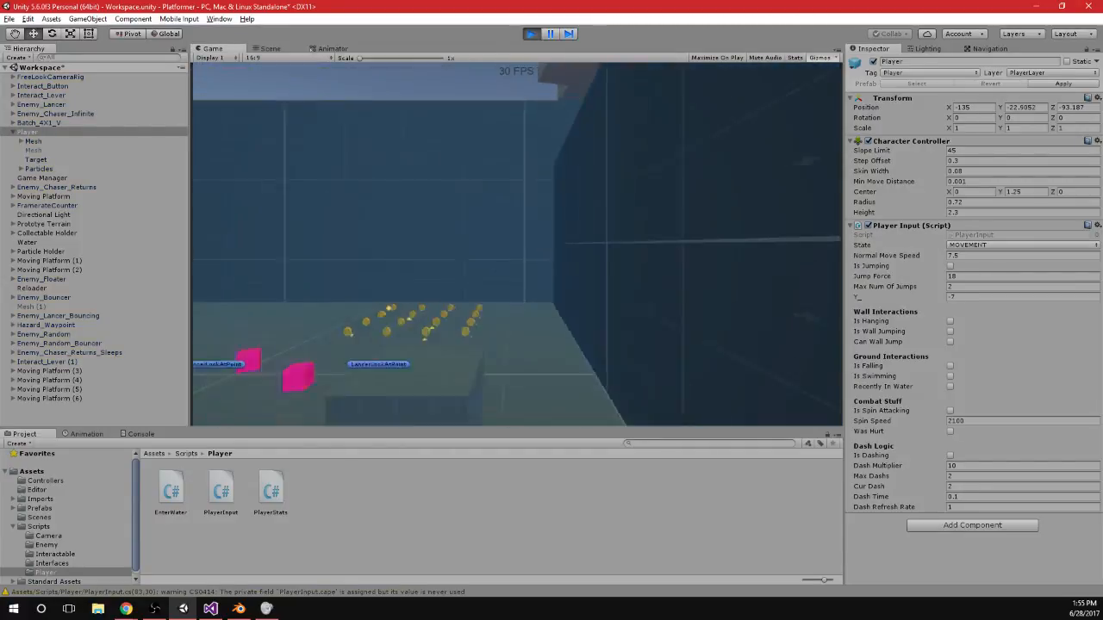
click(816, 57)
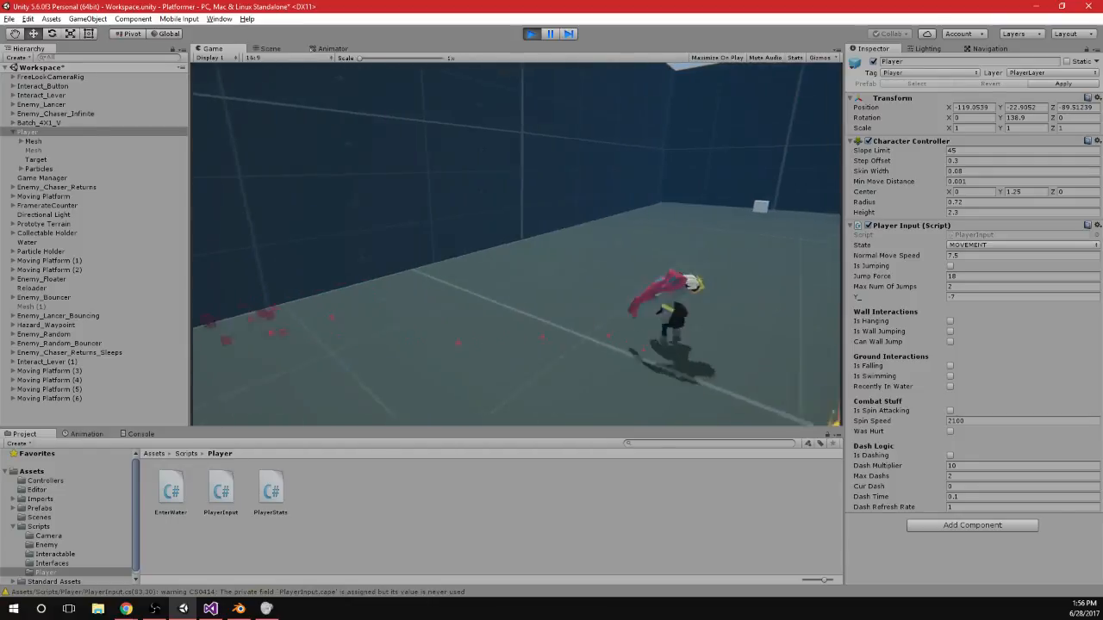
Set the transition duration of the Running -> Exit transition in the Animator to 0.05 s.
key(alt+Tab)
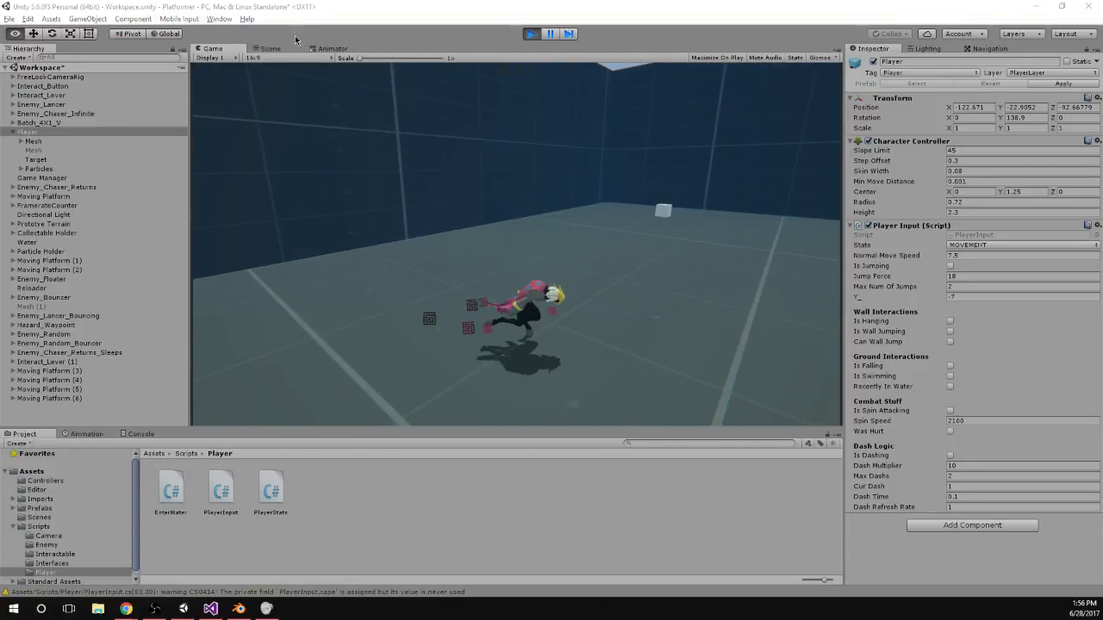
click(330, 49)
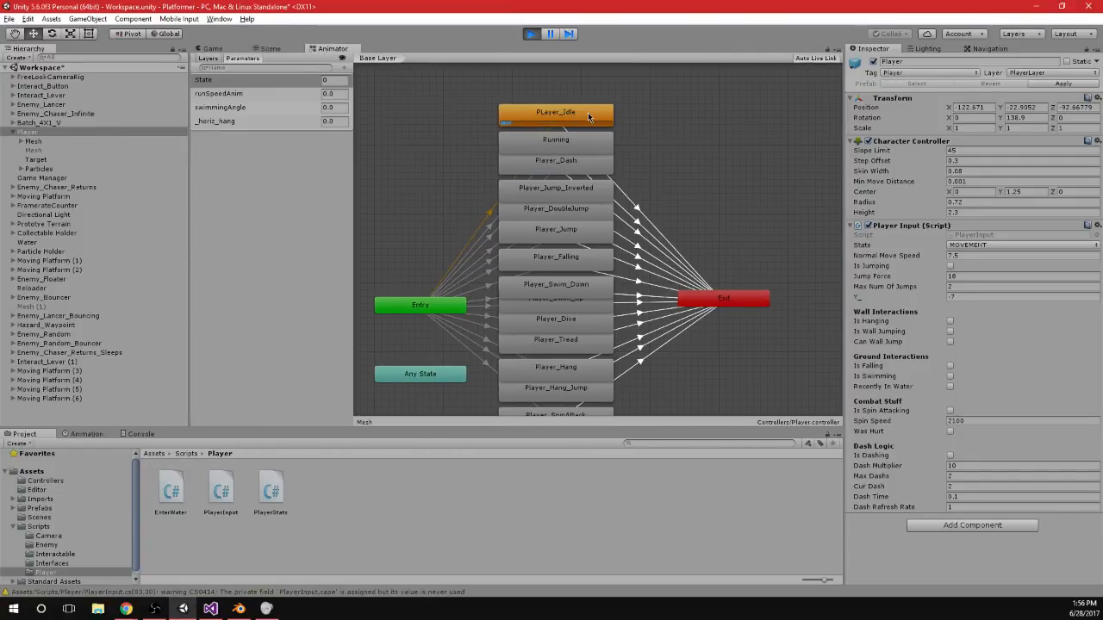
click(588, 112)
click(622, 187)
click(623, 191)
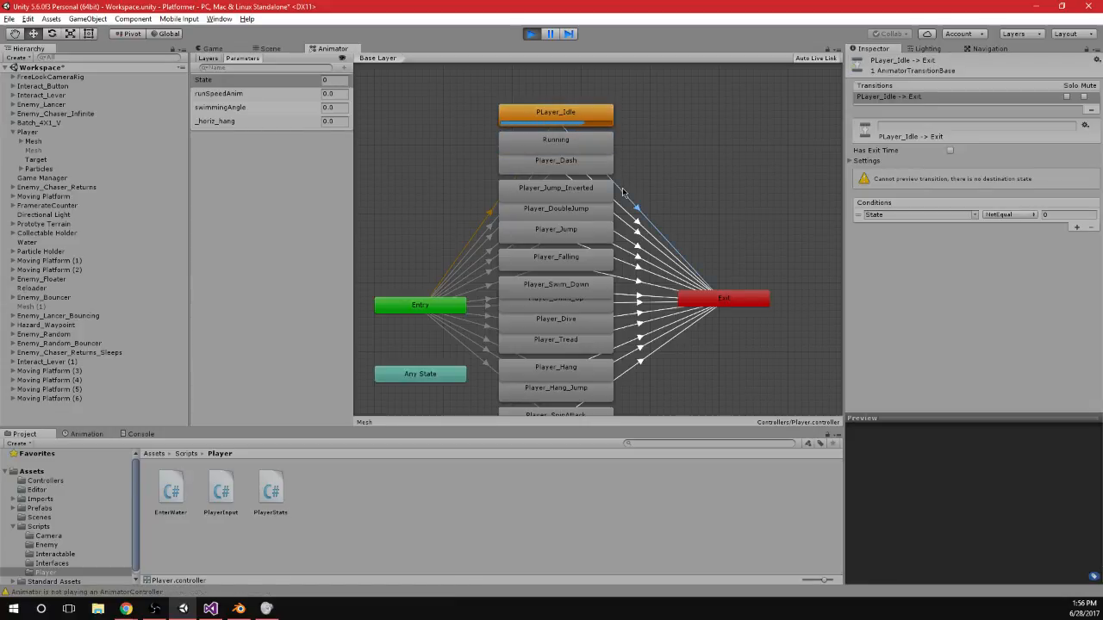
click(849, 161)
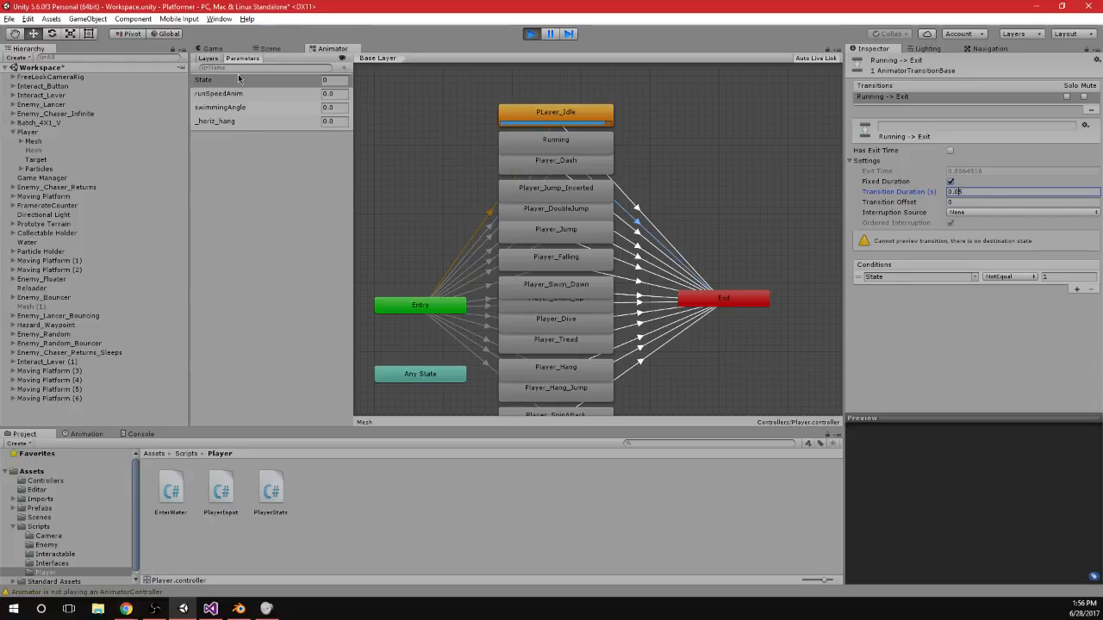
Test the running, dashing and jumping animations in the running game with the shortened transition.
click(211, 48)
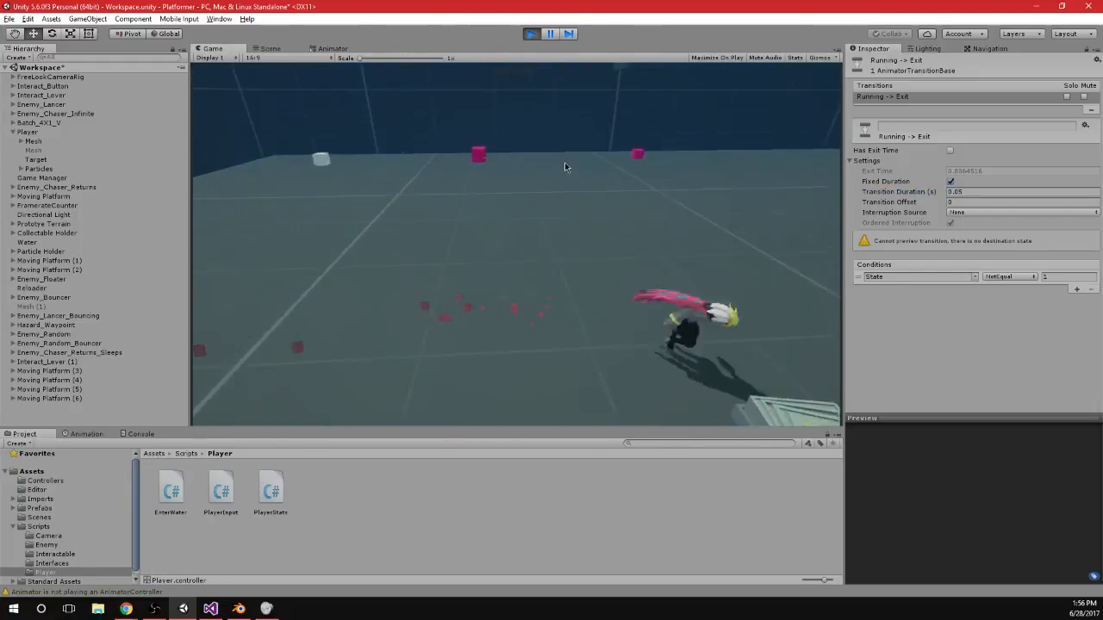
key(w)
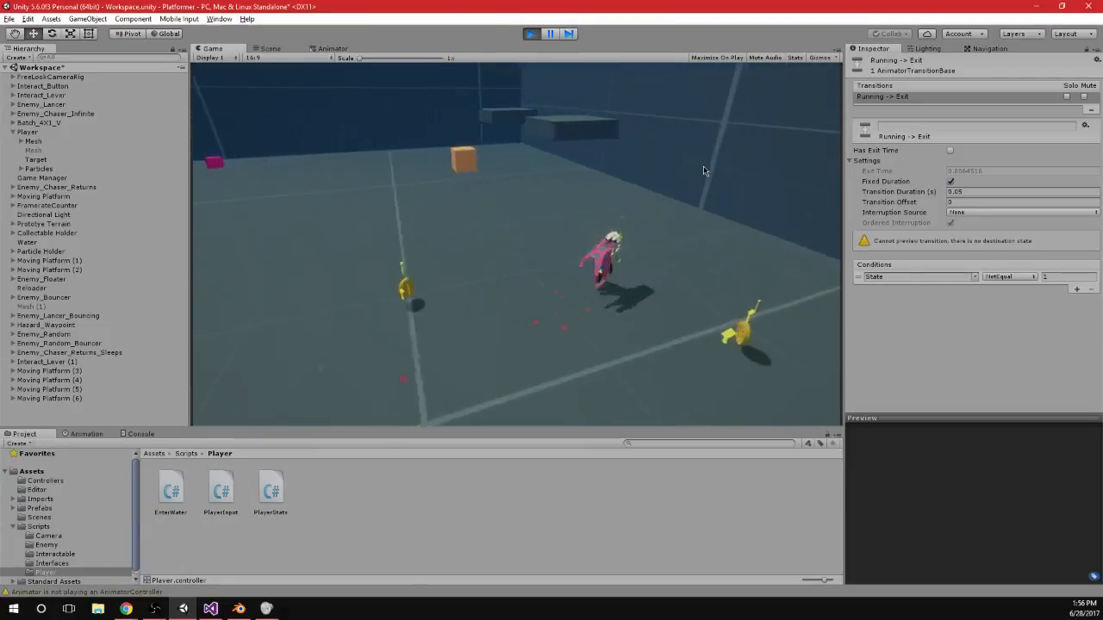
right_click(47, 215)
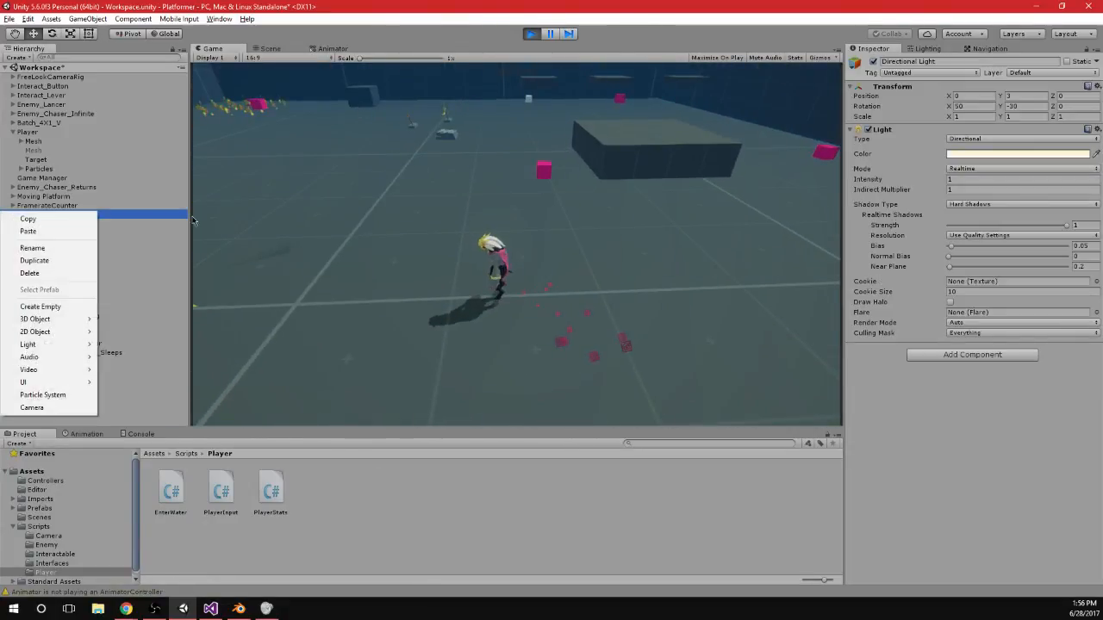
click(195, 221)
key(w)
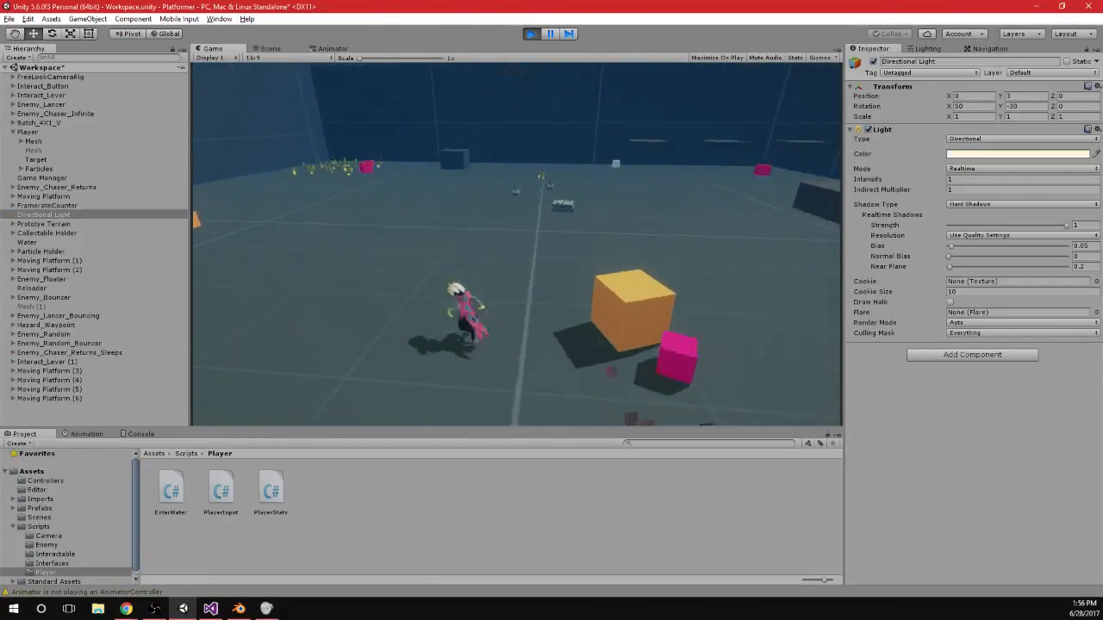
key(space)
key(d)
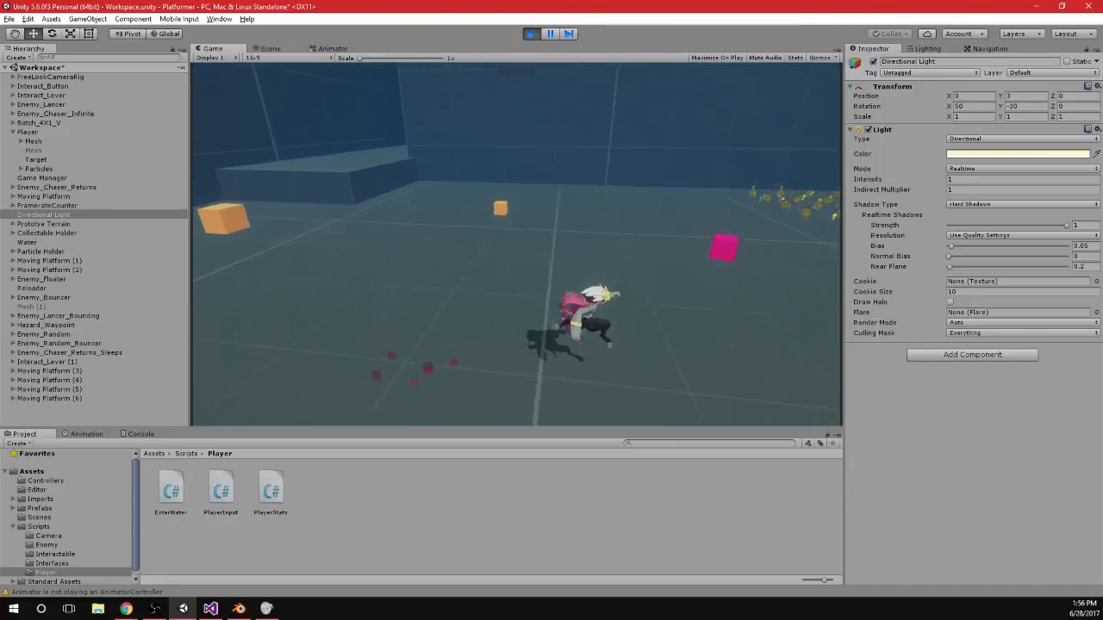
key(space)
key(space)
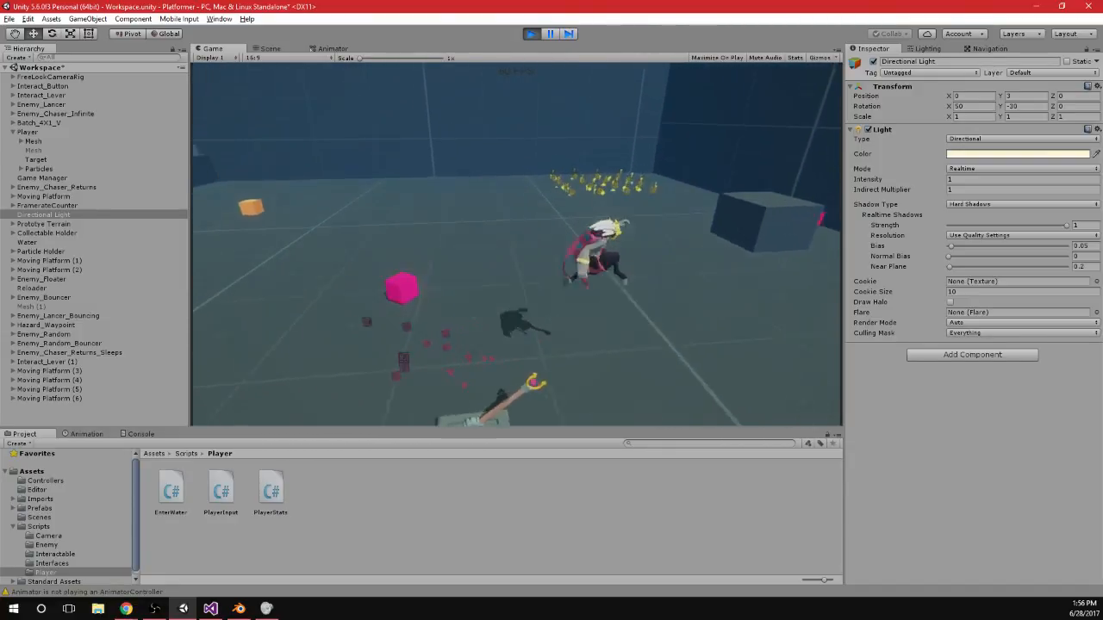
key(space)
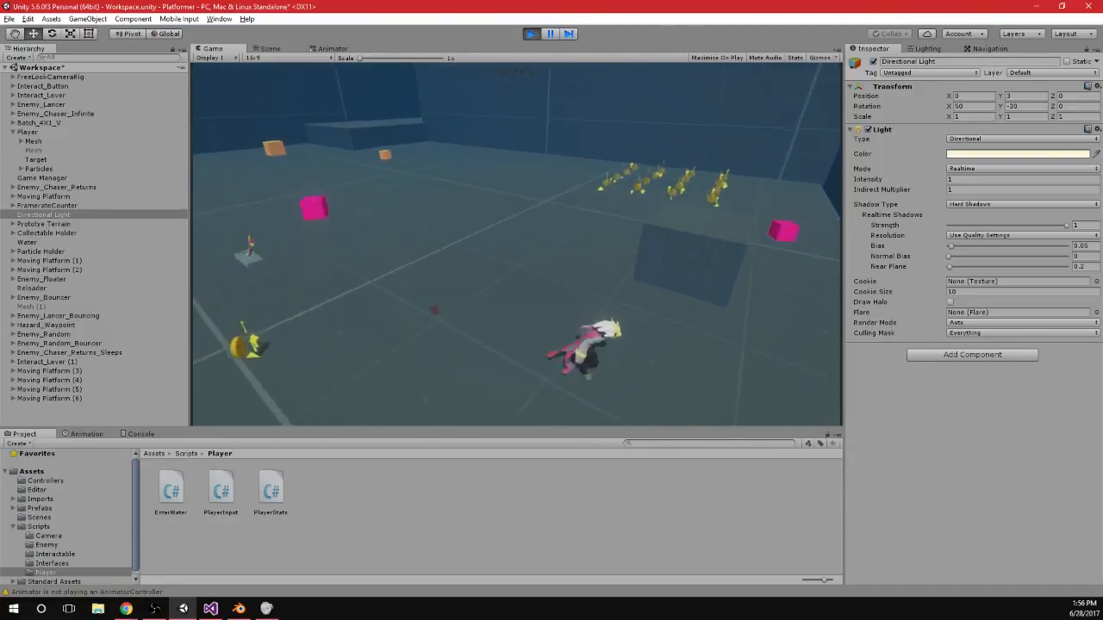
Play-test the player's jumping, dashing and swimming animations across the open level and around the pool.
key(space)
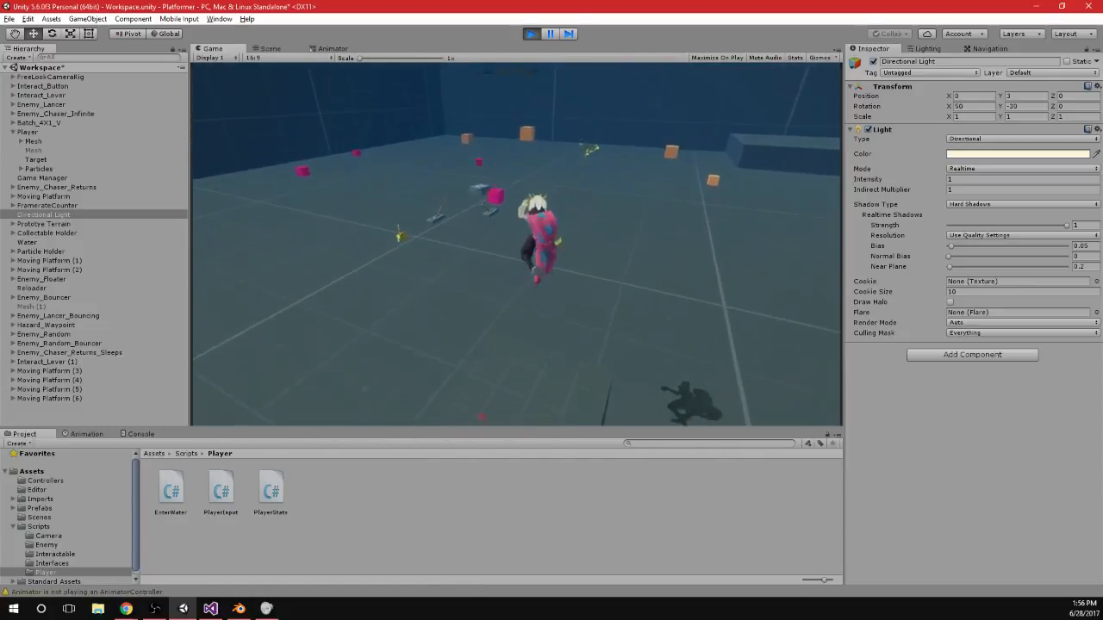
key(space)
key(space)
key(space)
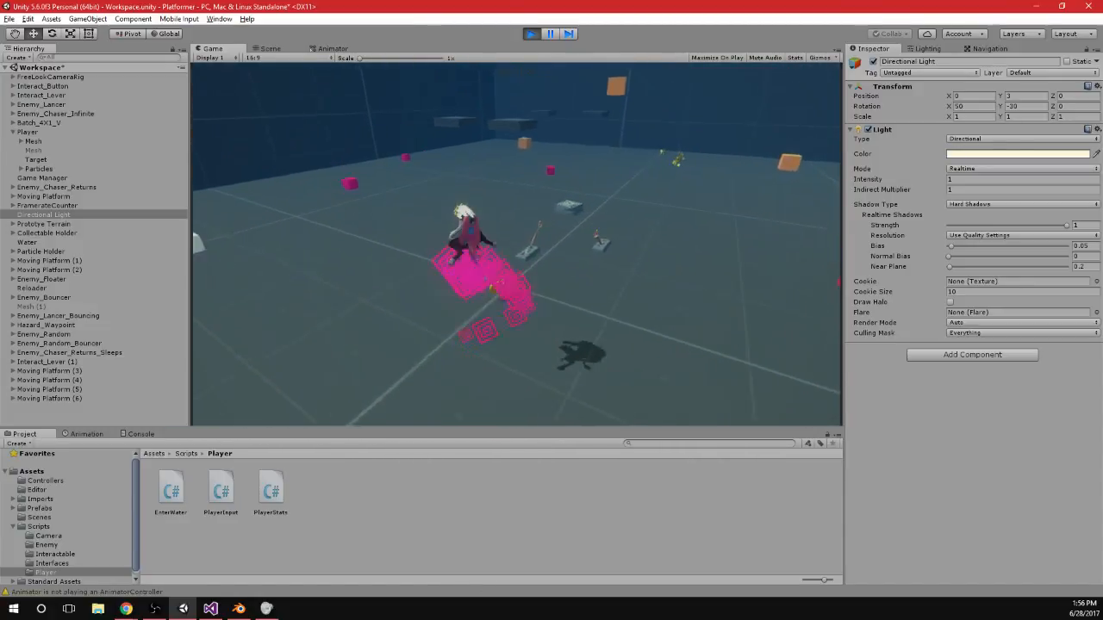
key(space)
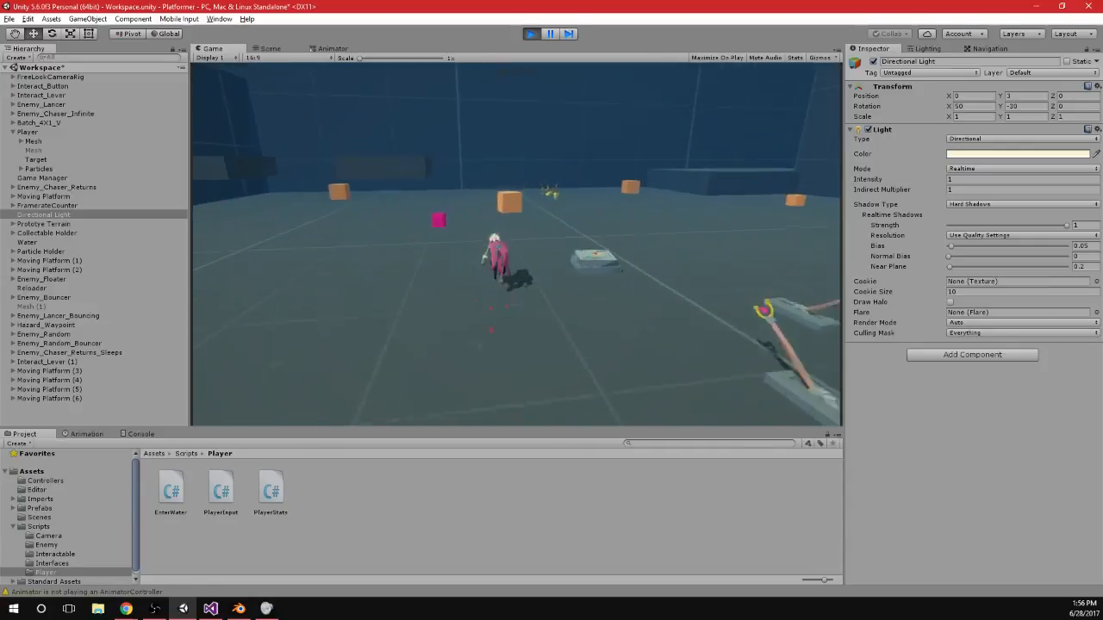
key(space)
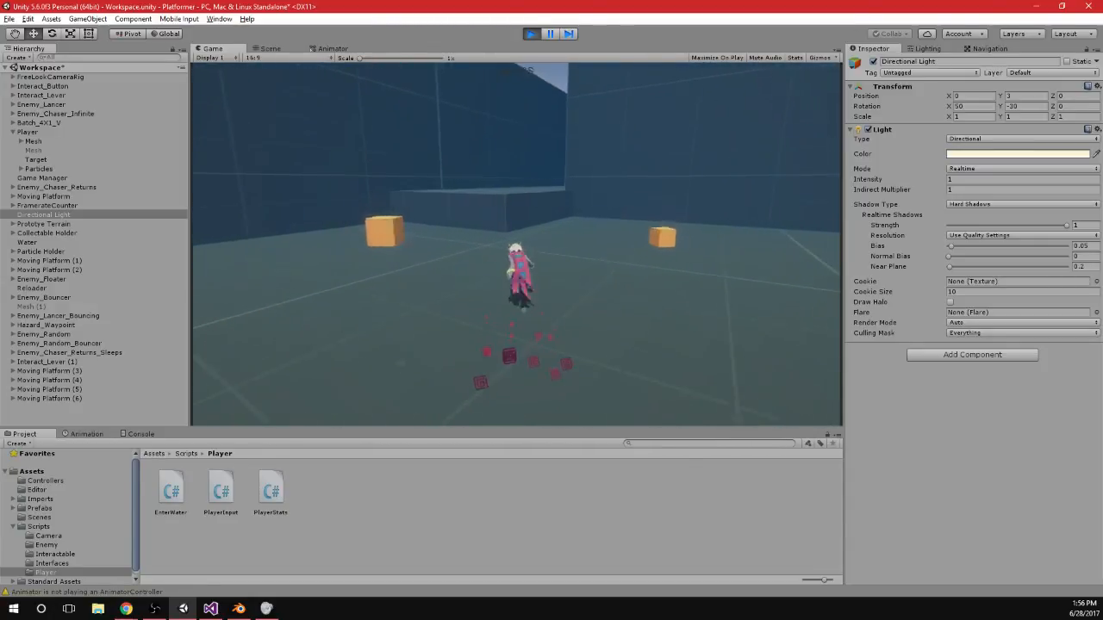
key(space)
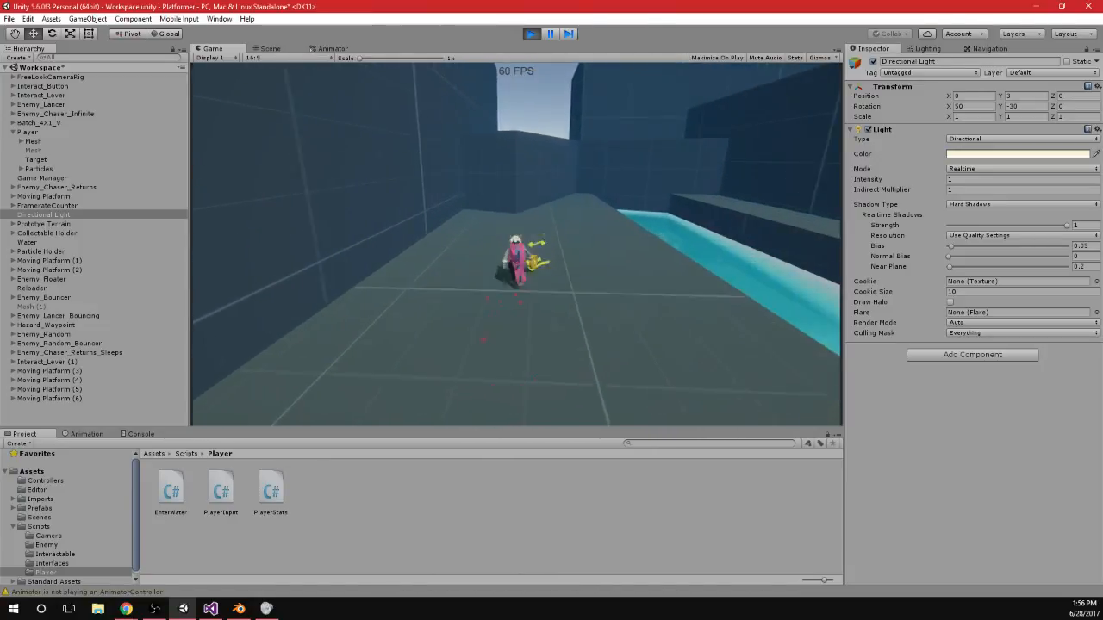
key(space)
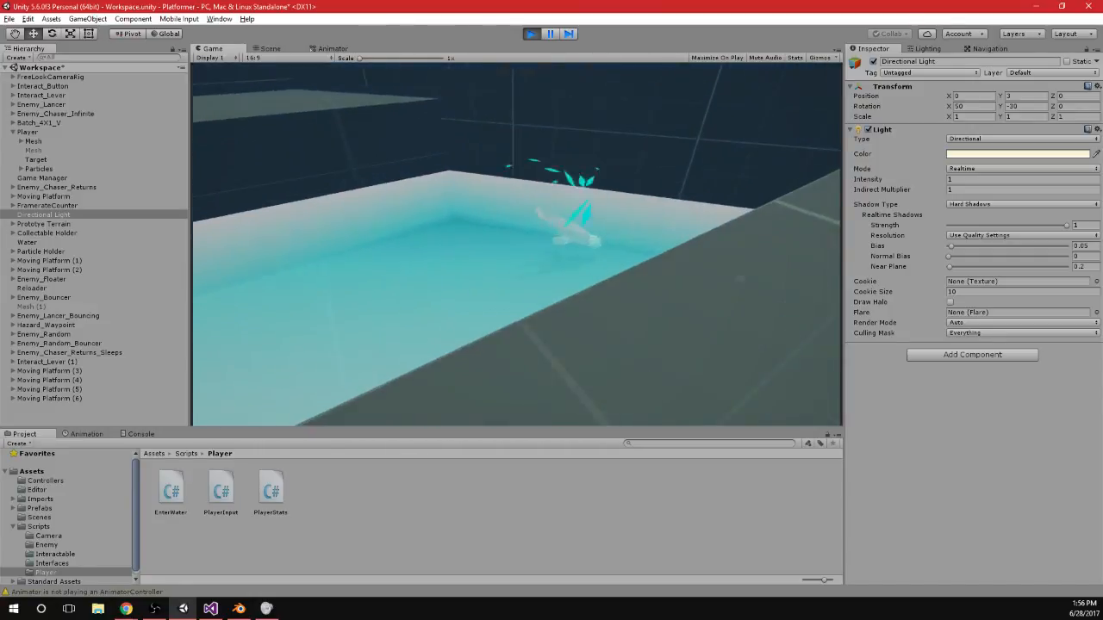
key(space)
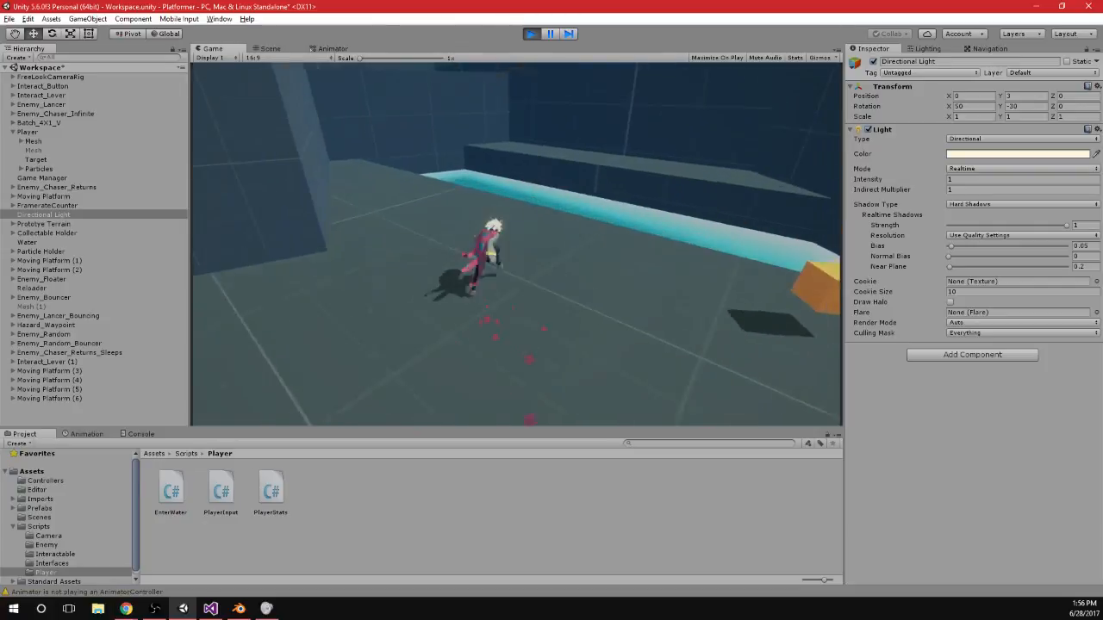
key(space)
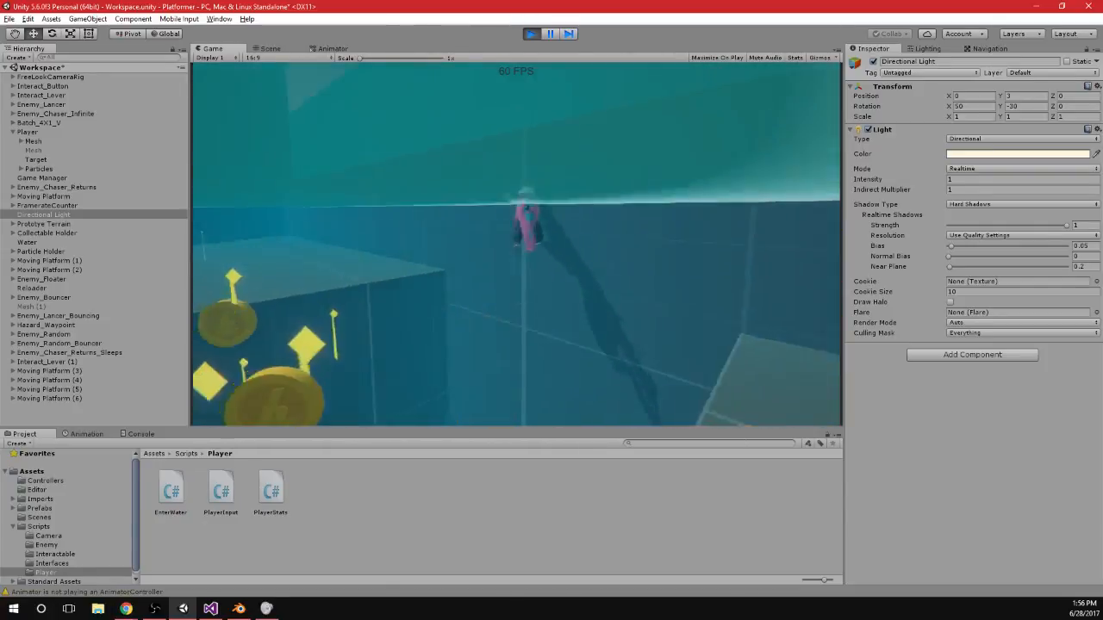
key(space)
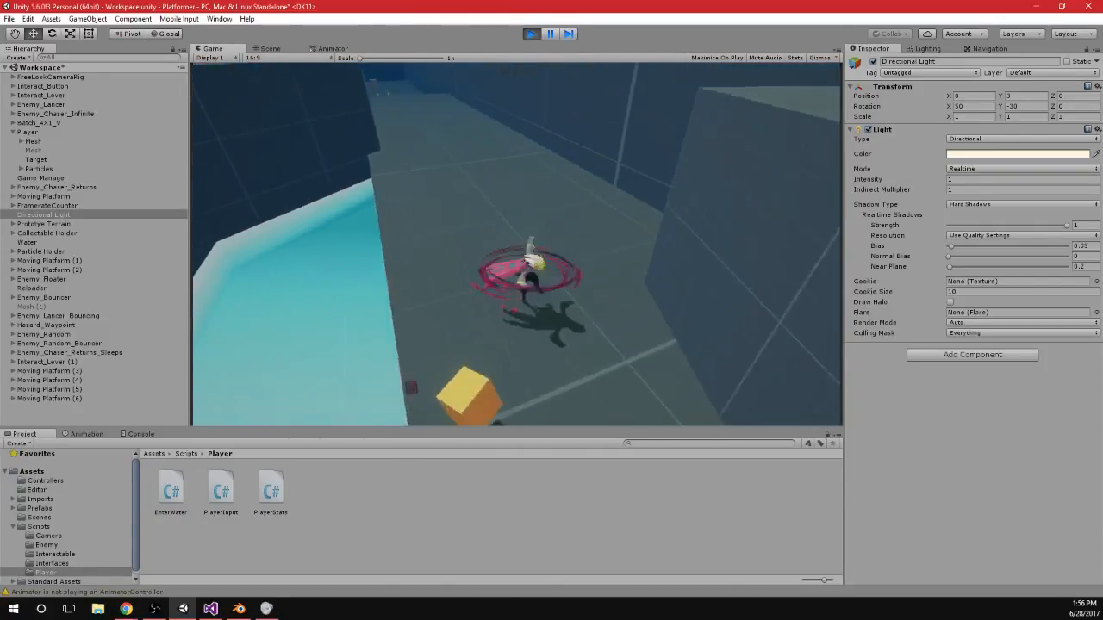
key(space)
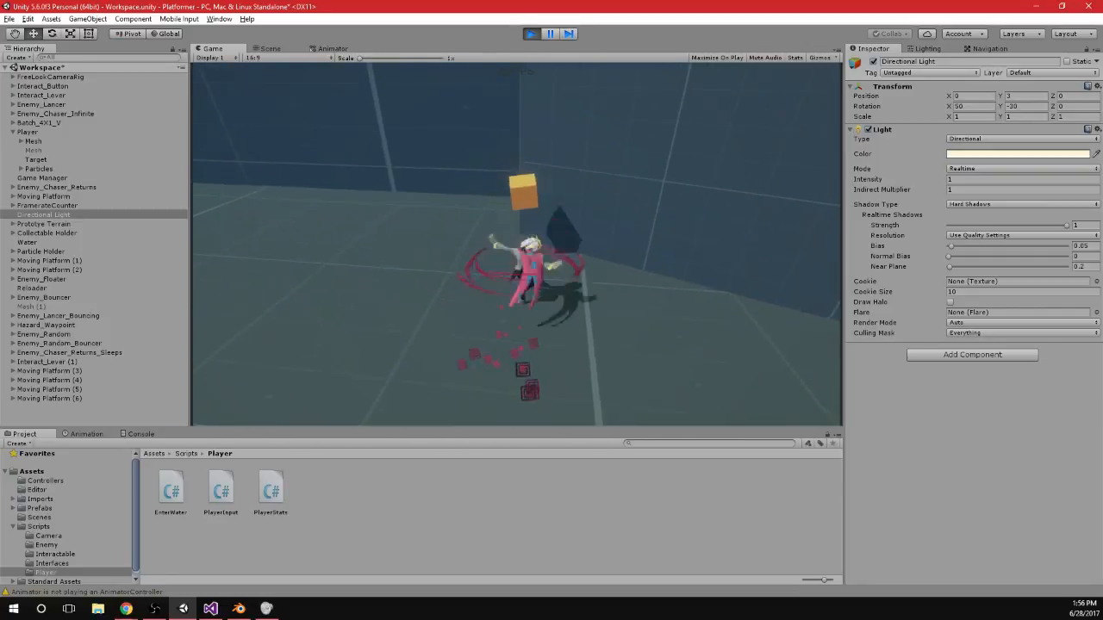
key(space)
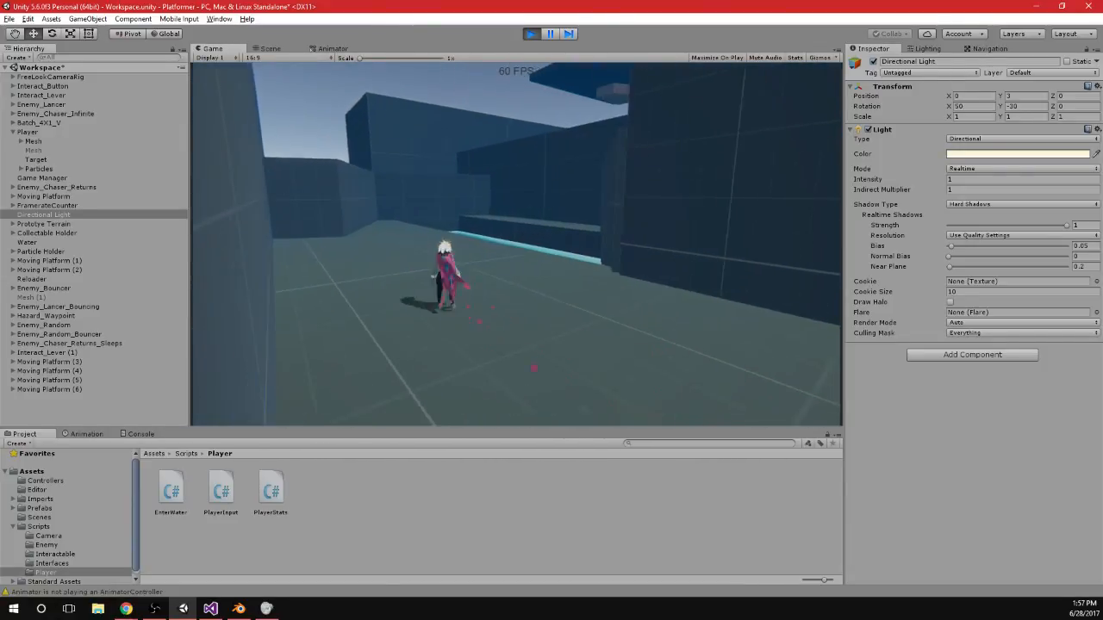
Stop the running game and collapse the Scripts folder in the project assets.
click(535, 37)
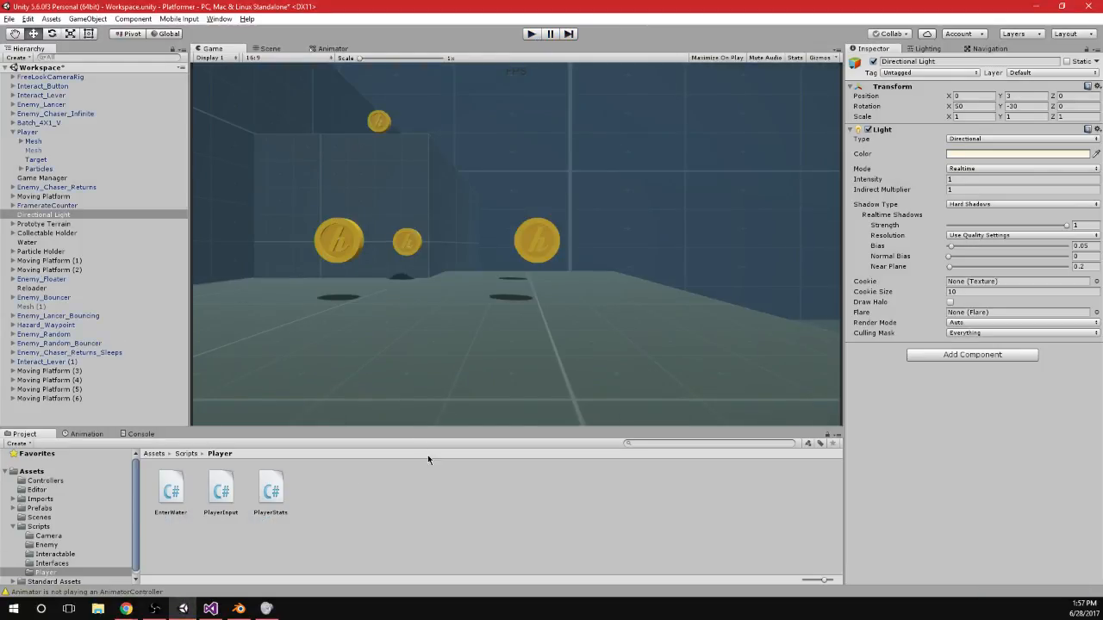
click(13, 526)
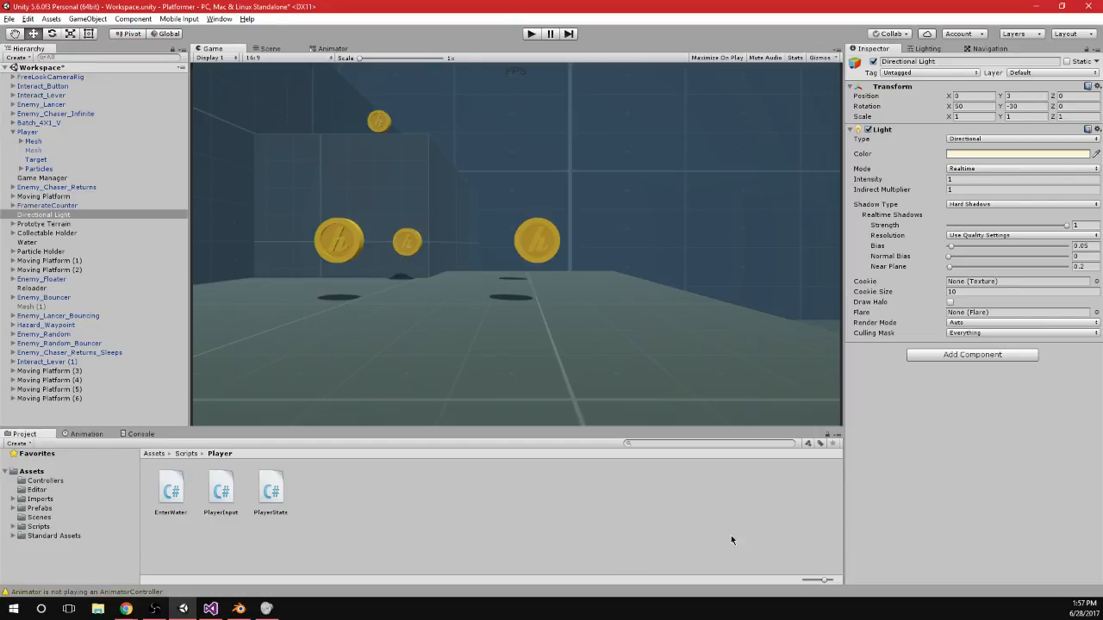
Switch to Chrome, read the health-subtraction code in the imgur post, and close the browser window.
key(alt+Tab)
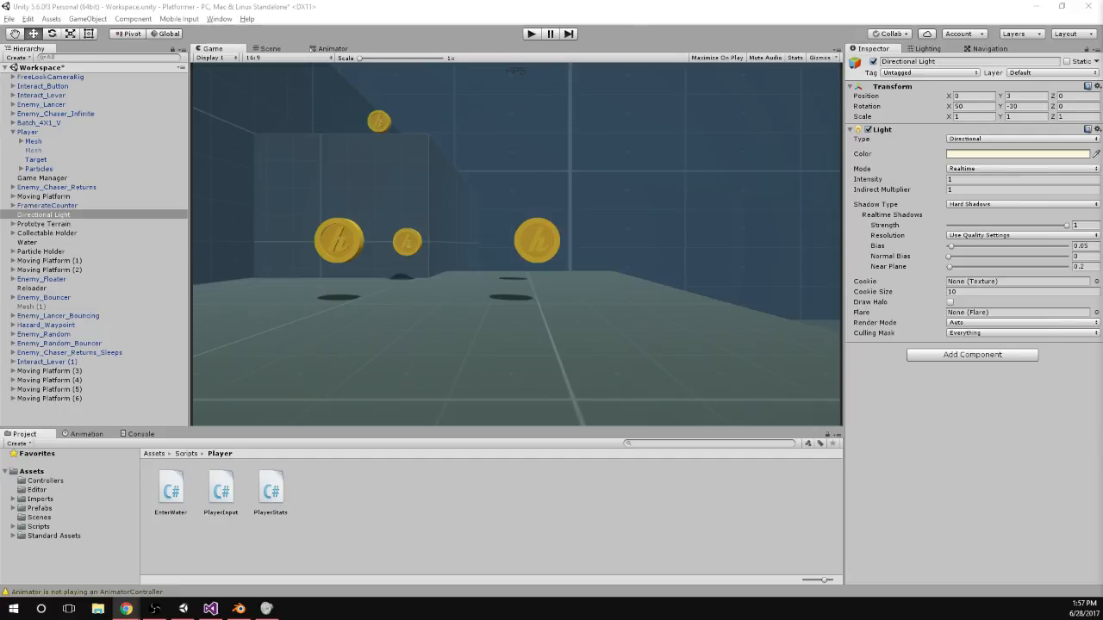
drag(0, 12, 590, 3)
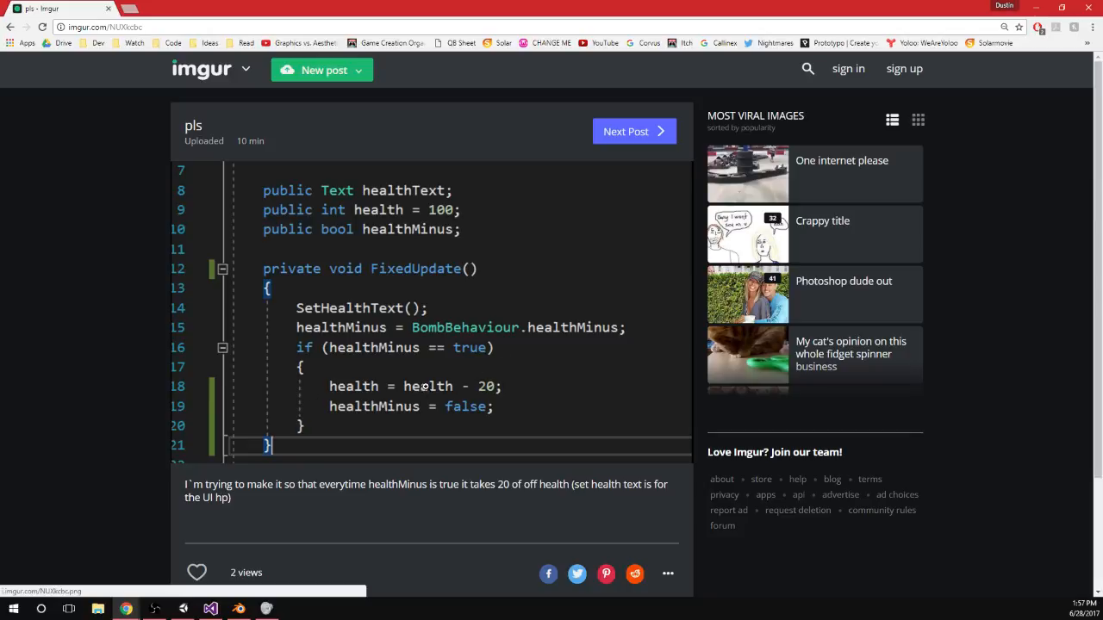
scroll(424, 387, down, 1)
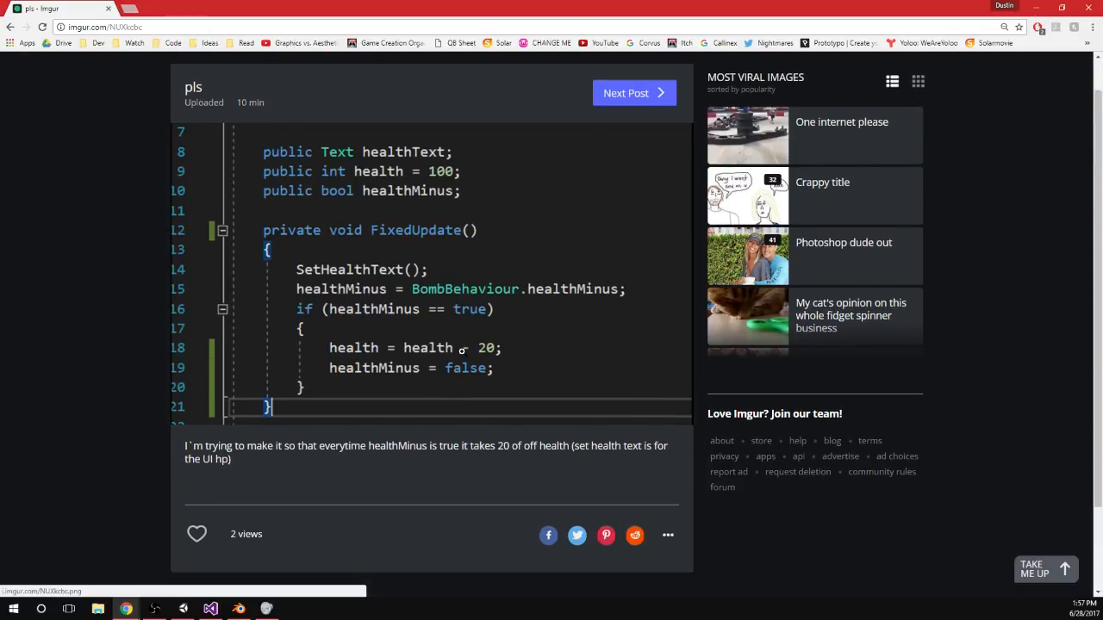
scroll(462, 350, up, 1)
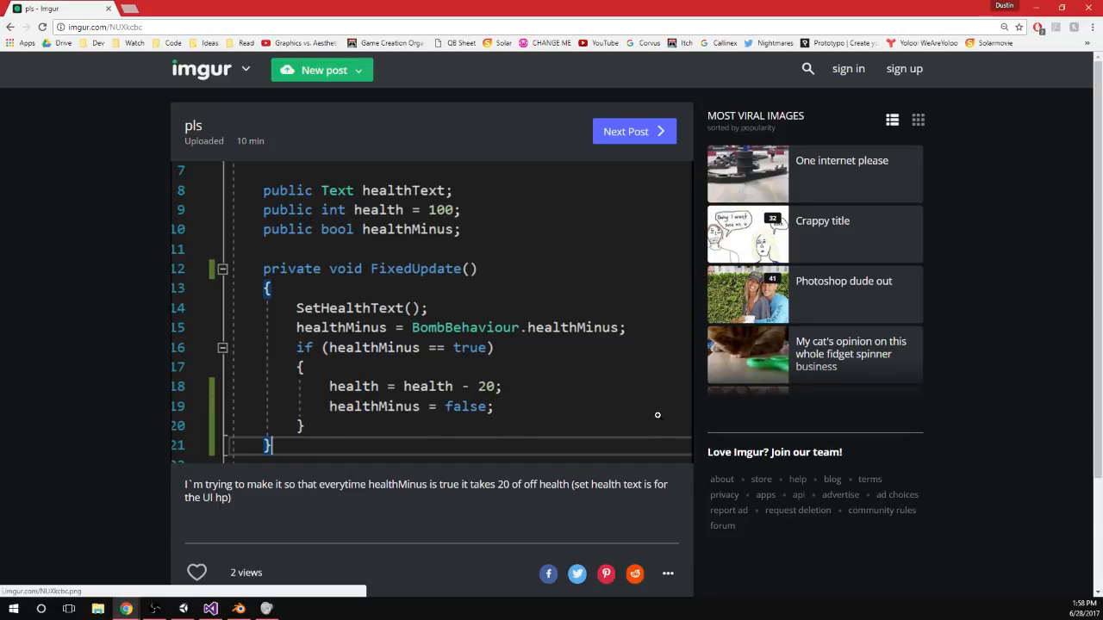
drag(384, 3, 381, 45)
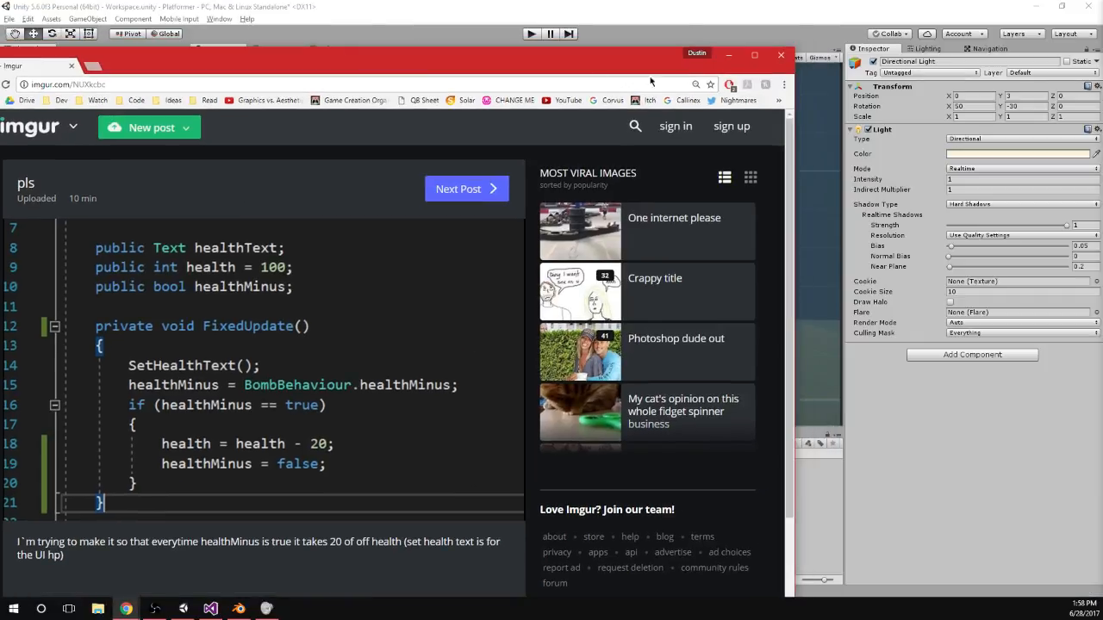
click(782, 55)
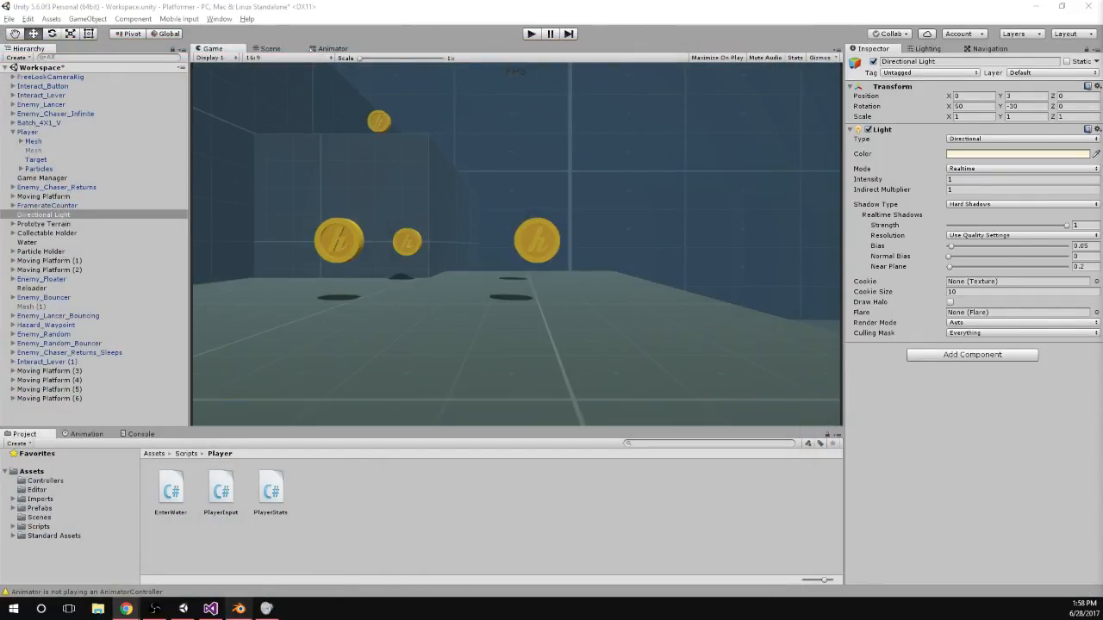
Switch to Blender, lower the Hips and Stomach bones vertically at frame 148, and keyframe the pose.
click(238, 608)
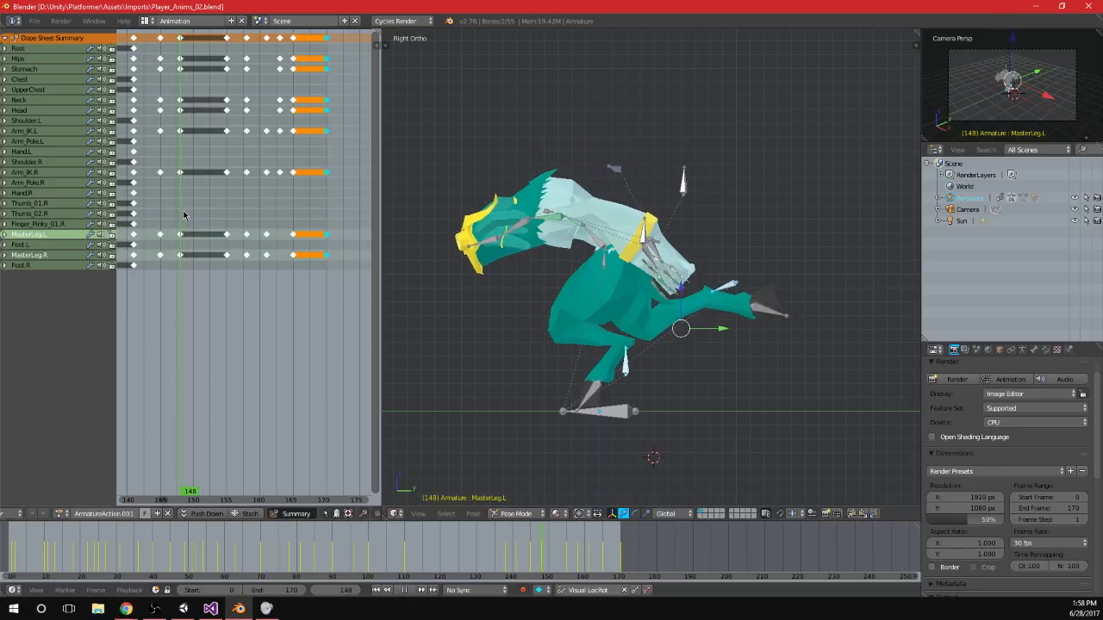
right_click(594, 241)
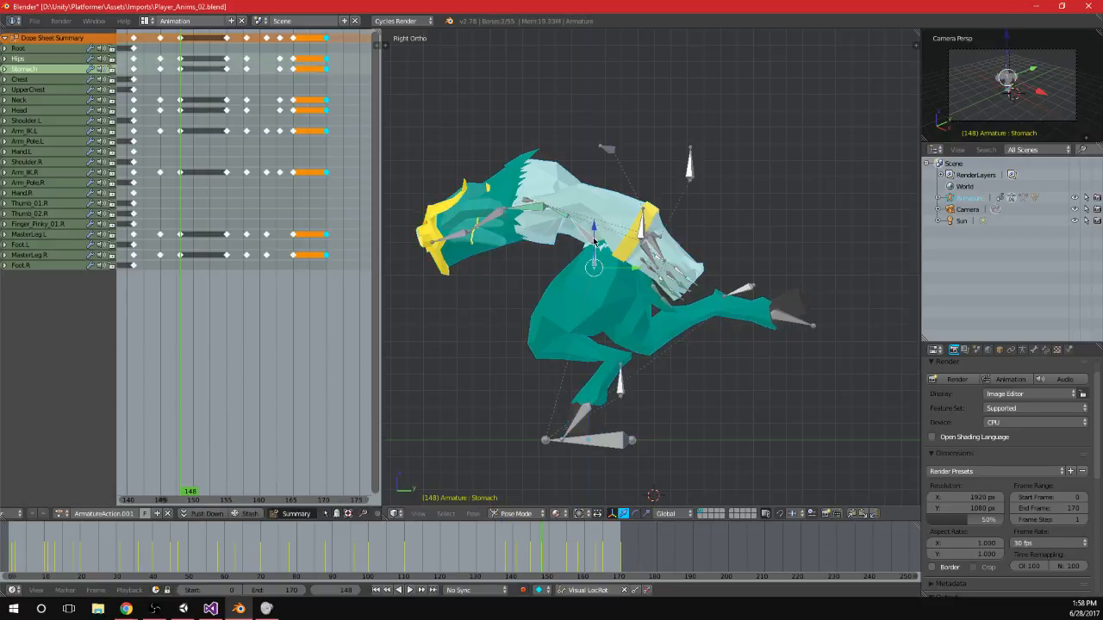
drag(595, 232, 593, 256)
key(i)
Duplicate the Hips and Stomach keyframes from frame 148 to frame 155 in the Dope Sheet.
right_click(178, 65)
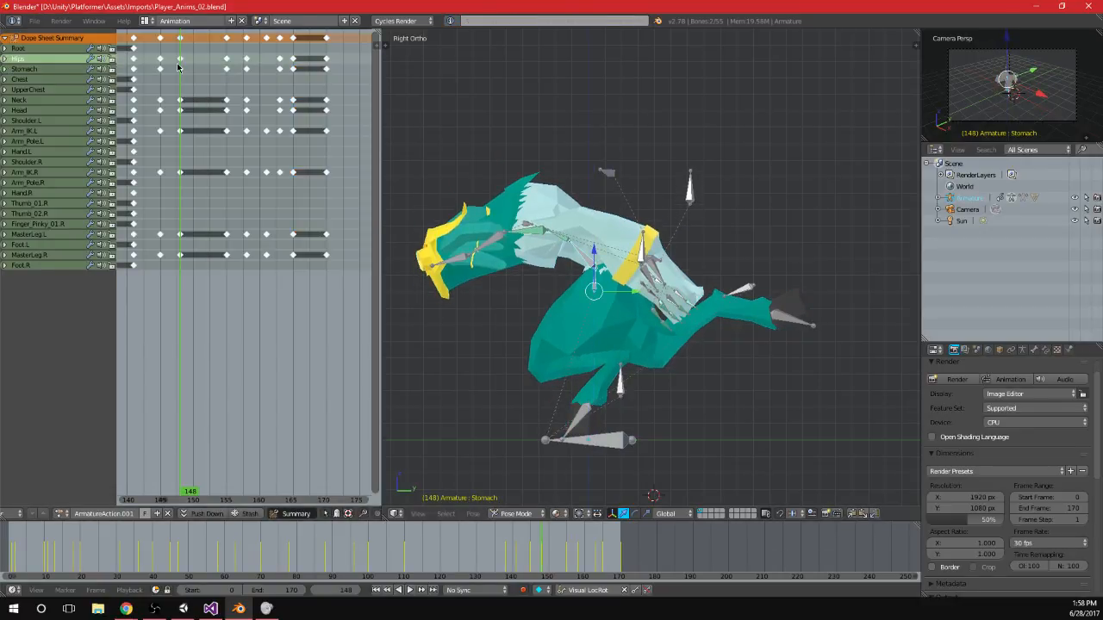
shift+right_click(180, 70)
key(shift+d)
click(227, 79)
mouse_move(179, 89)
mouse_down()
mouse_move(160, 95)
mouse_move(229, 105)
mouse_move(179, 110)
mouse_up()
shift+middle_drag(634, 287, 645, 275)
drag(641, 282, 613, 283)
key(ctrl+z)
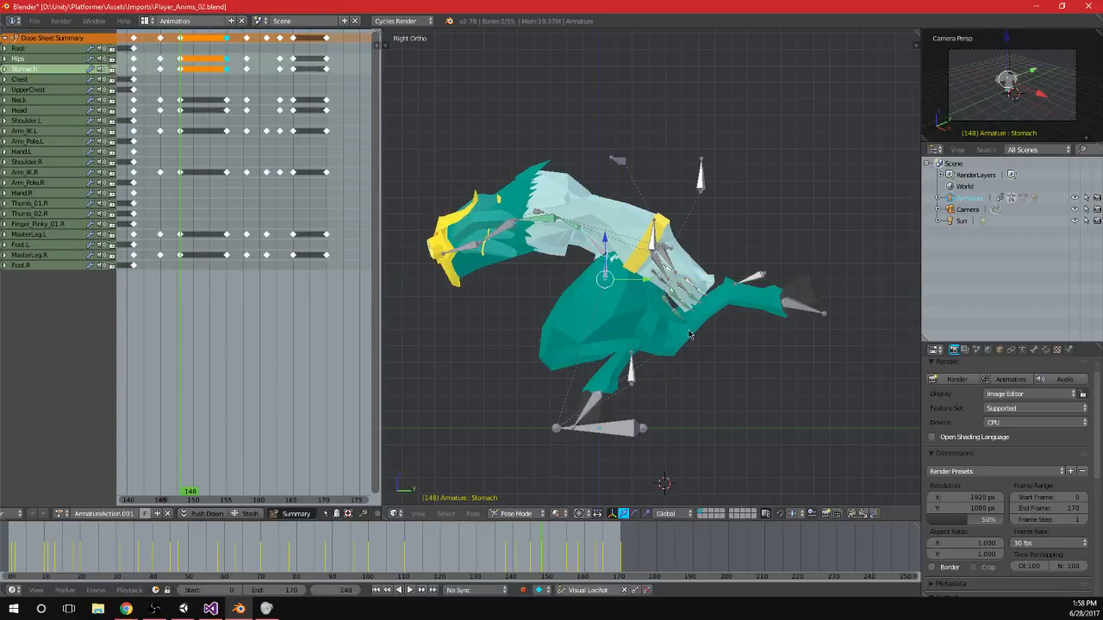
Move the MasterLeg.L and MasterLeg.R bones farther back along the Y axis at frame 148 and keyframe both.
right_click(636, 378)
drag(664, 386, 700, 392)
right_click(752, 293)
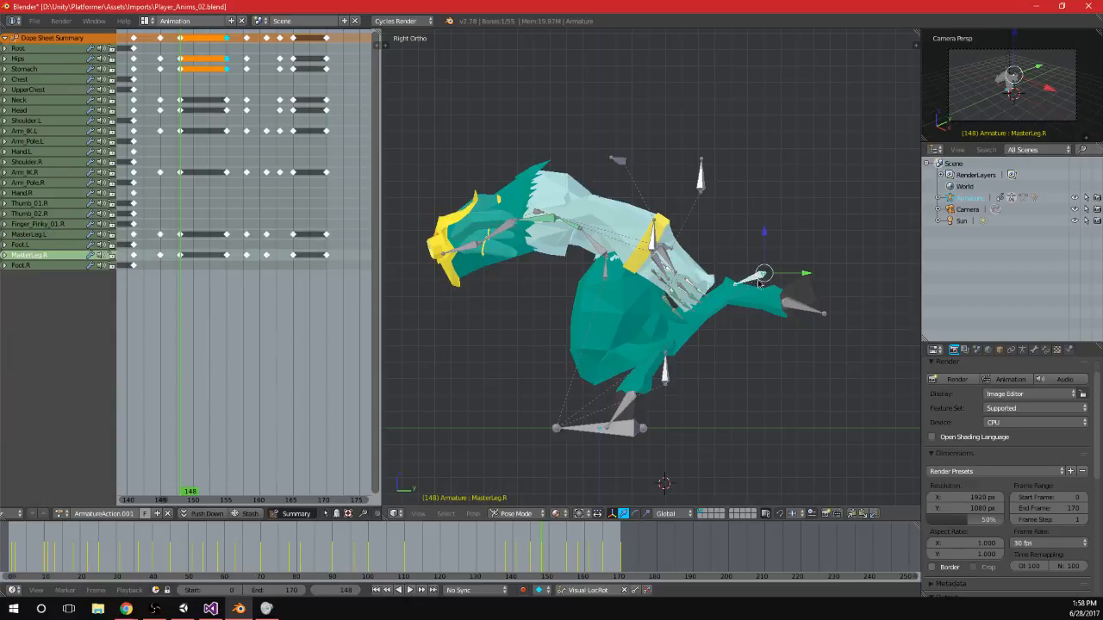
mouse_move(816, 278)
mouse_down()
mouse_move(844, 276)
mouse_move(835, 287)
mouse_up()
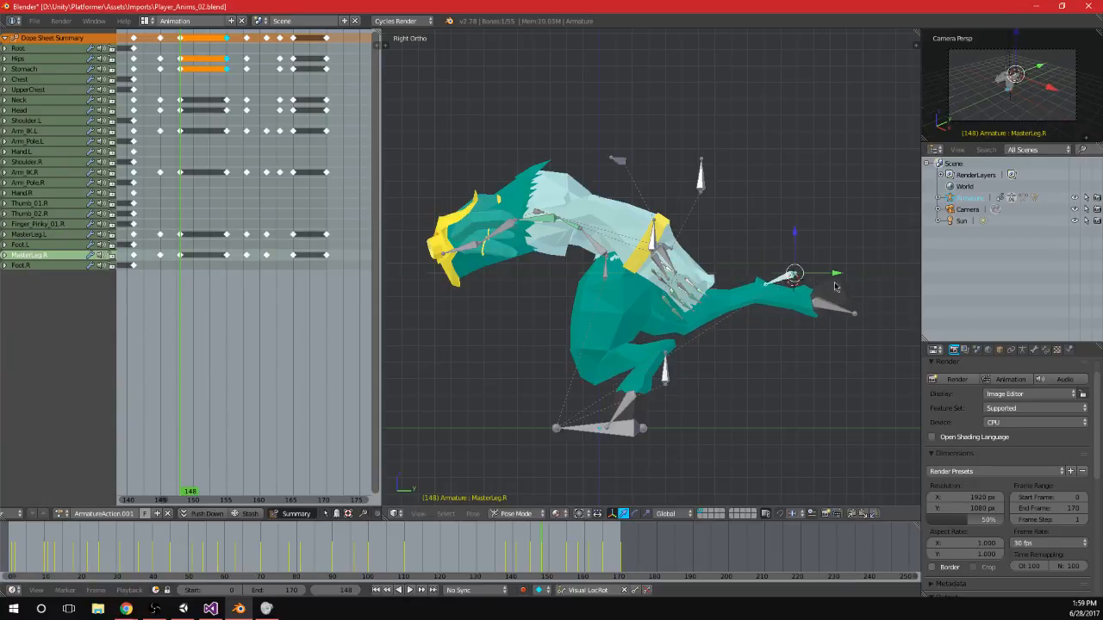
right_click(669, 376)
key(i)
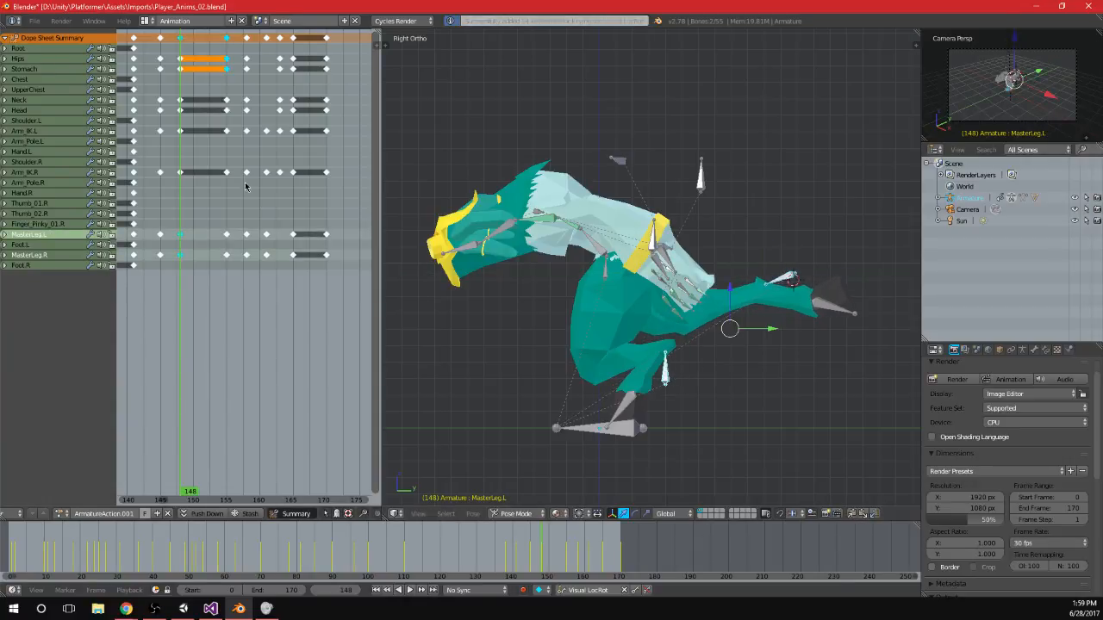
Duplicate the full column of keyframes from frame 148 to frame 155 and preview the animation.
right_click(181, 39)
key(shift+d)
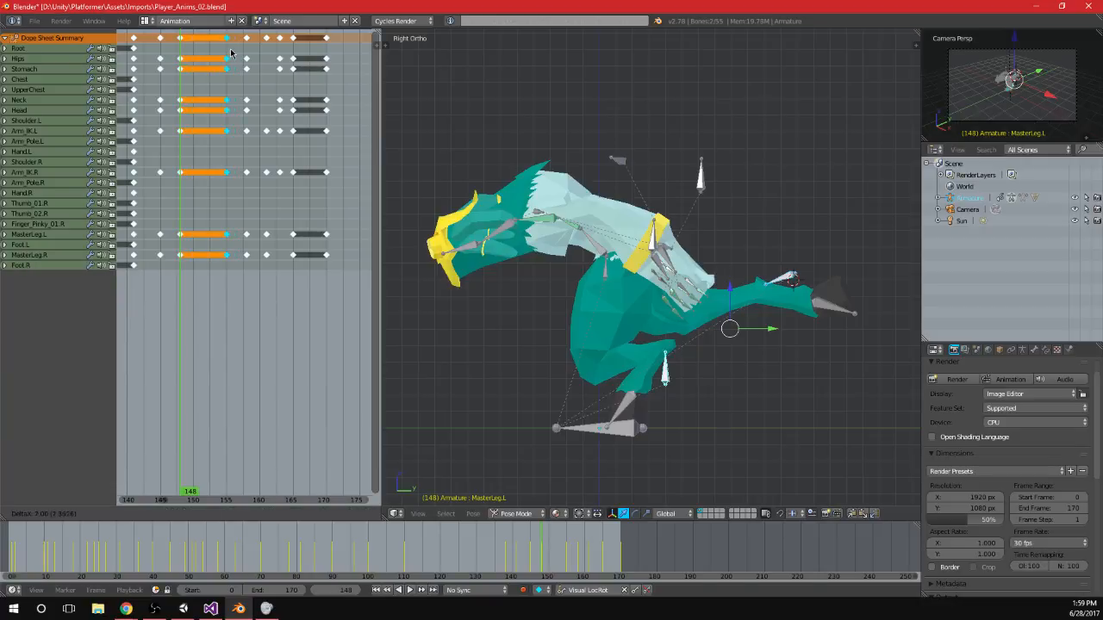
click(229, 55)
key(alt+a)
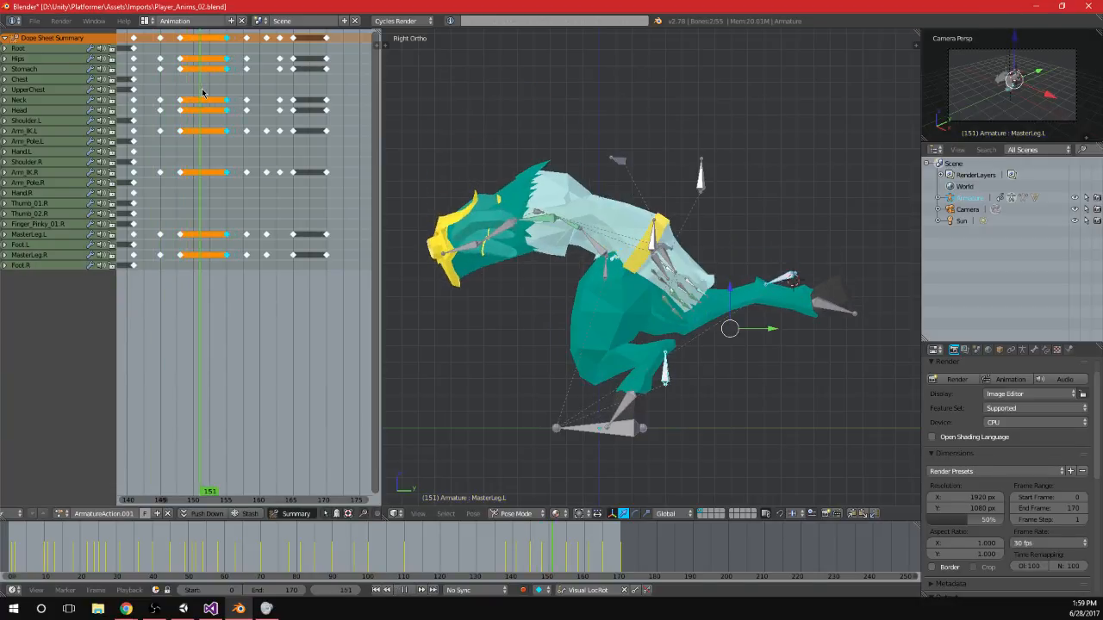
key(alt+a)
Compress the timing of all keyframes after frame 155 and shift them so that the last column sits at frame 170.
key(a)
key(b)
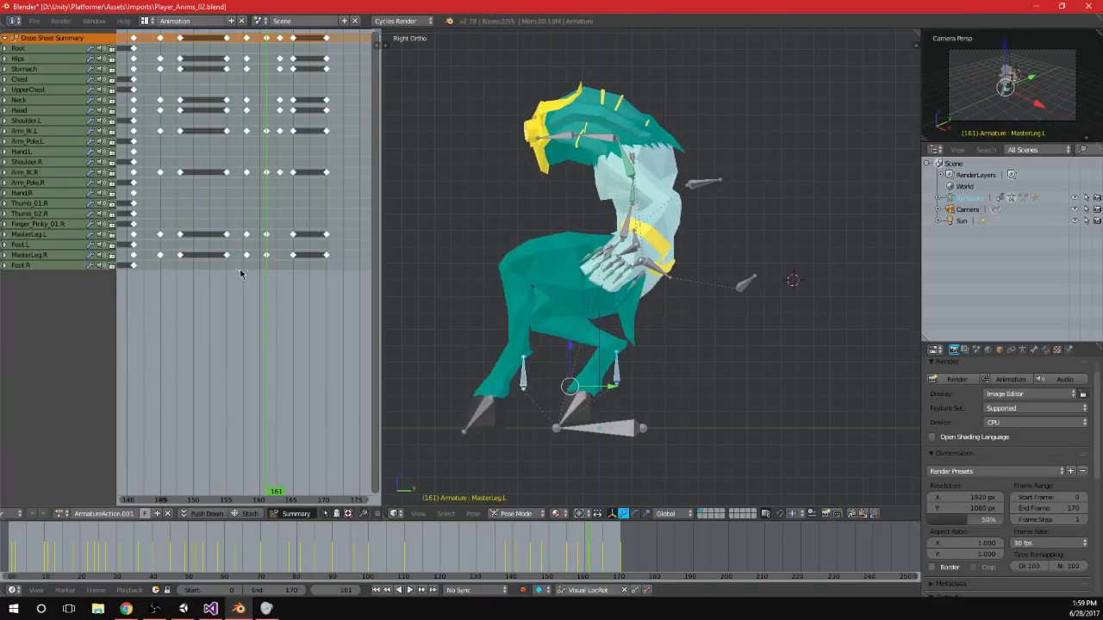
drag(241, 273, 336, 39)
key(s)
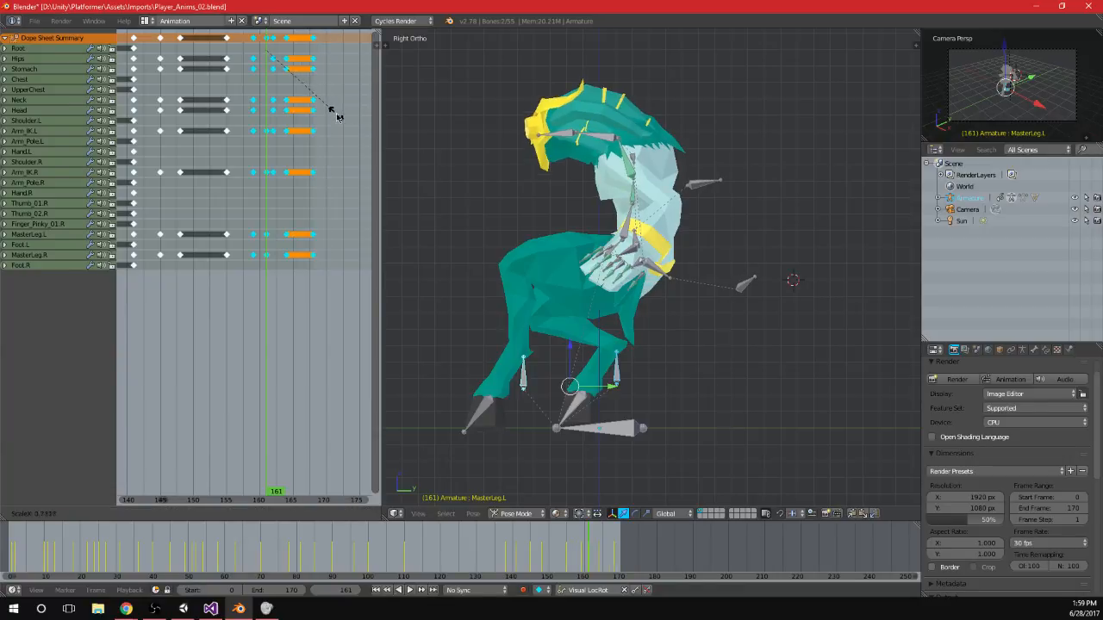
click(306, 126)
key(g)
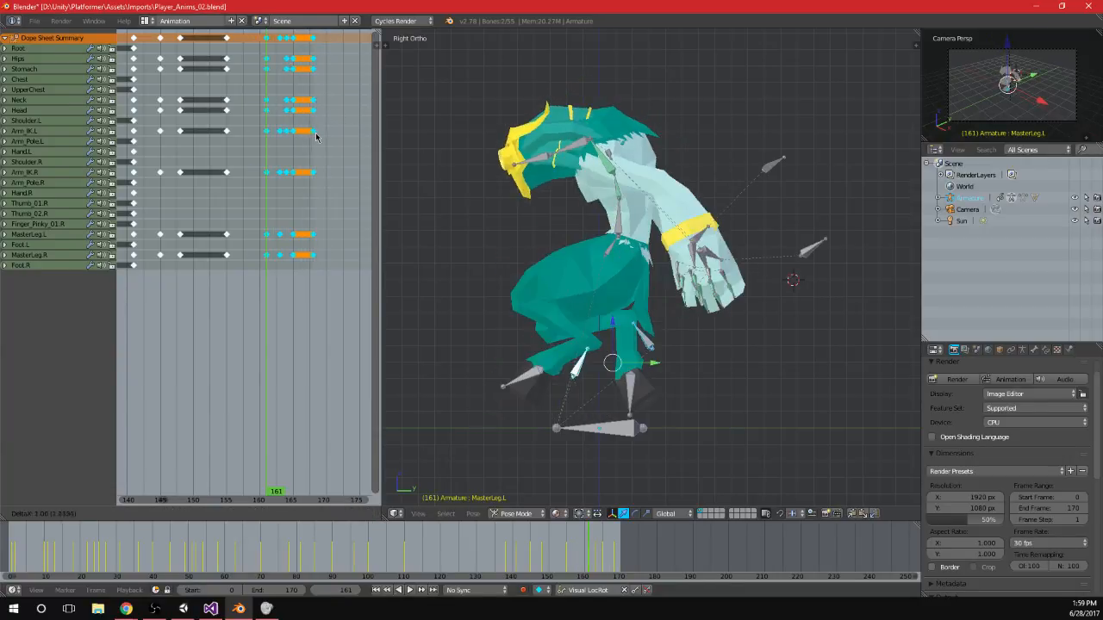
click(330, 142)
Move the keyframe column at frame 155 to frame 160 and play back the retimed animation.
key(a)
key(b)
drag(215, 104, 246, 41)
key(g)
click(276, 54)
drag(247, 83, 184, 103)
key(alt+a)
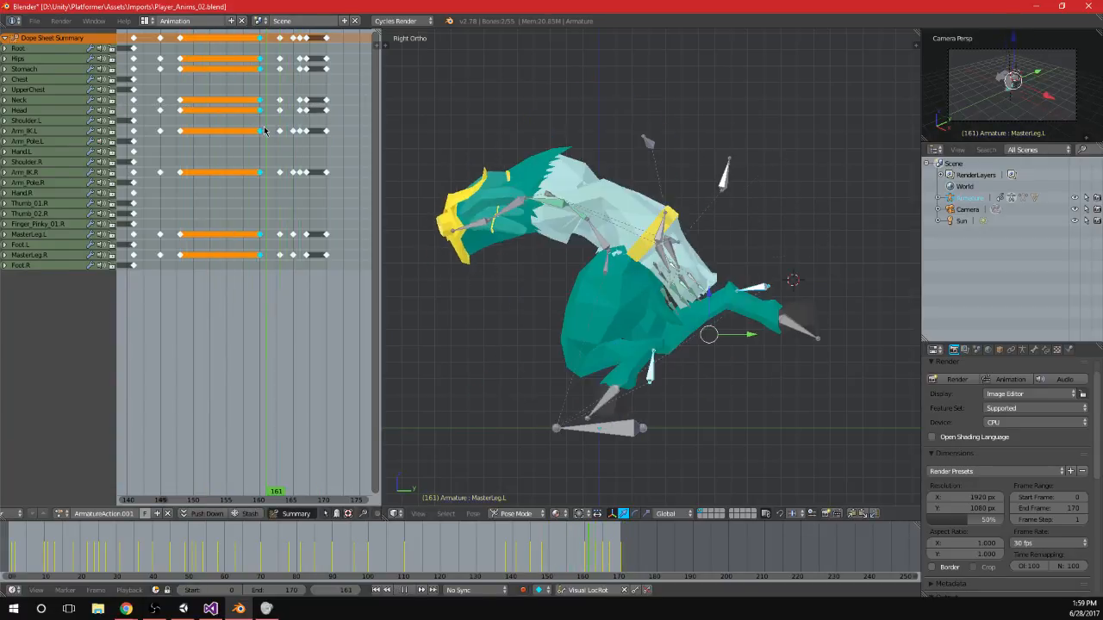
key(alt+a)
Save over Player_Anims_02.blend and switch back to Unity to reimport the animation.
key(ctrl+s)
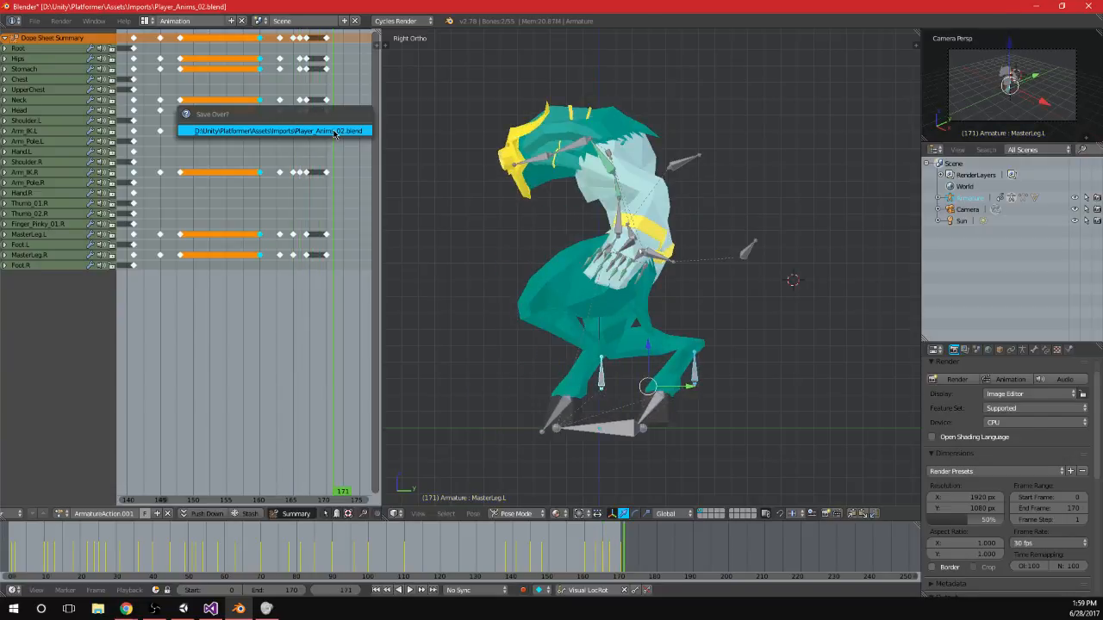
click(335, 132)
click(184, 608)
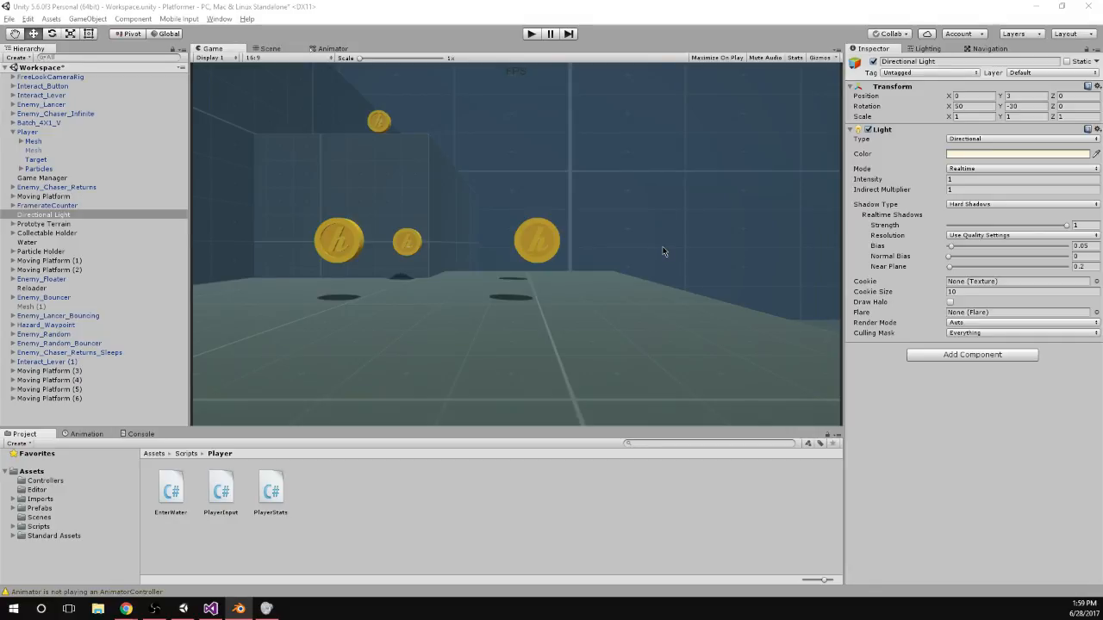
click(663, 251)
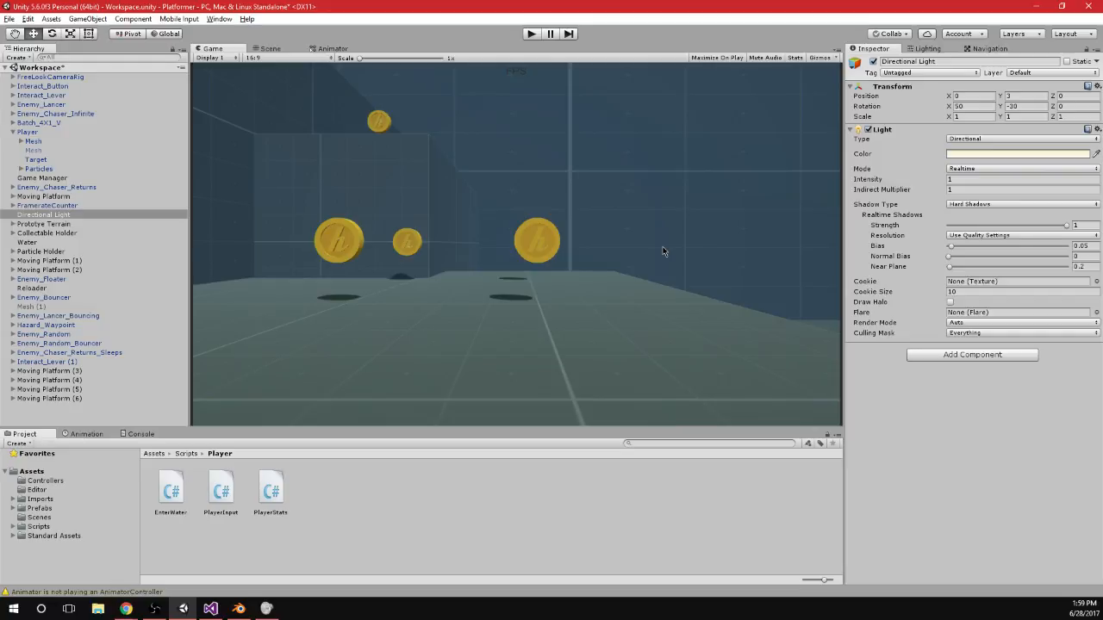
Play-test the reimported player animations by running, dashing and jumping around the level and through the water pool.
click(529, 37)
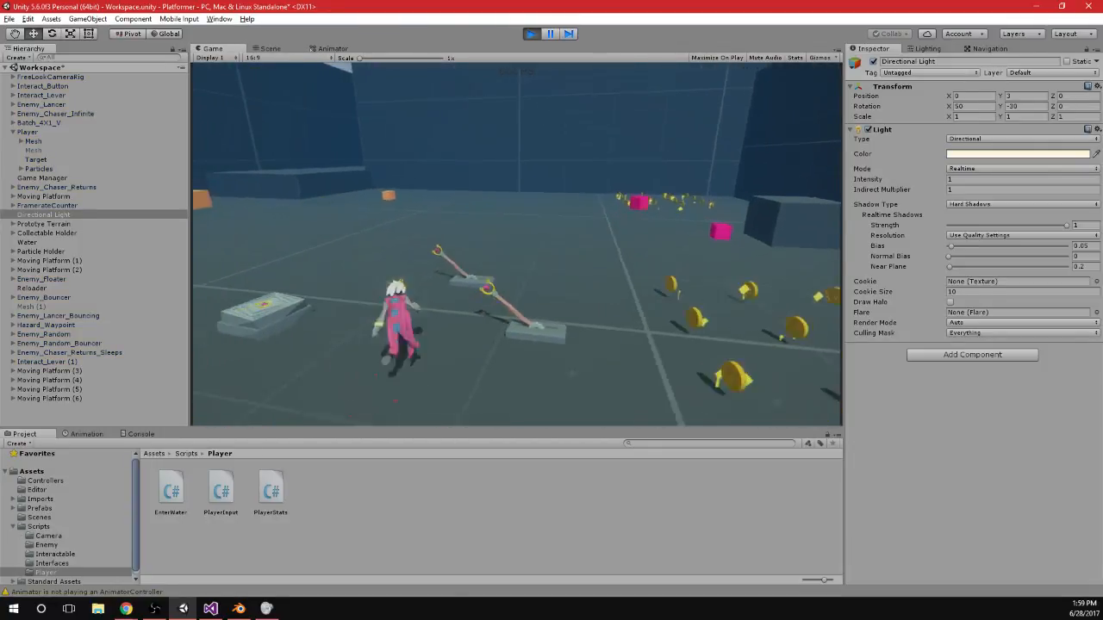
key(w)
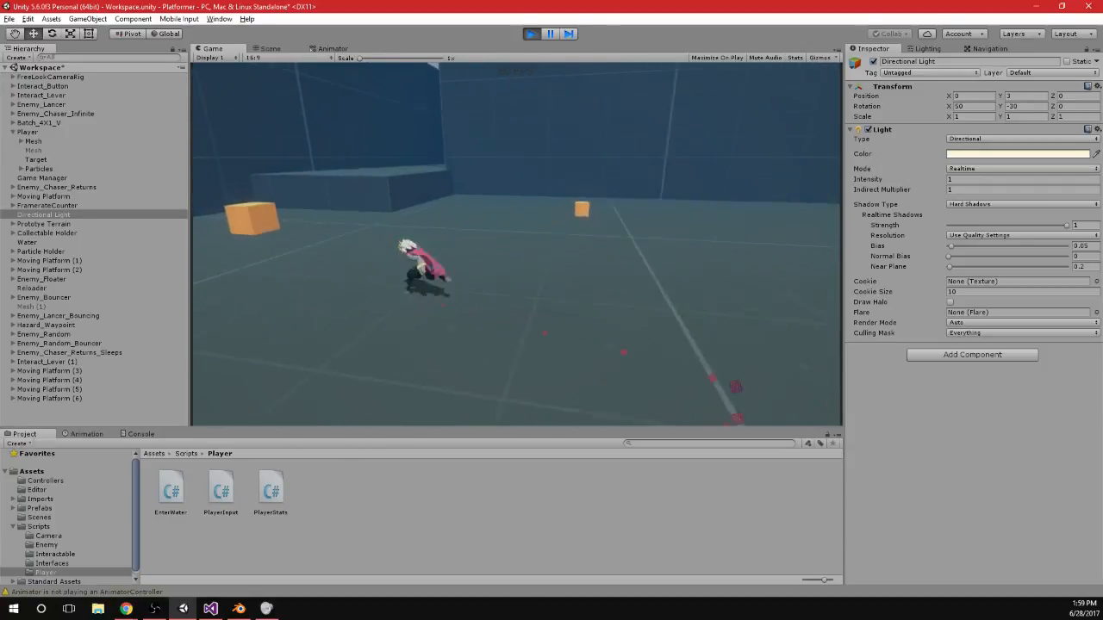
key(d)
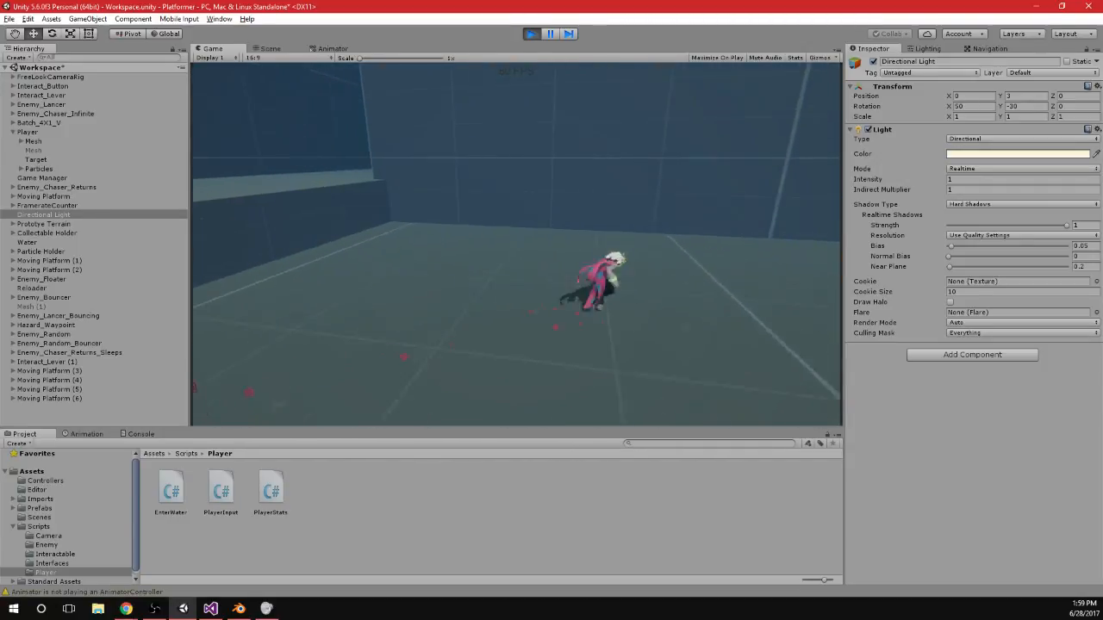
key(a)
key(space)
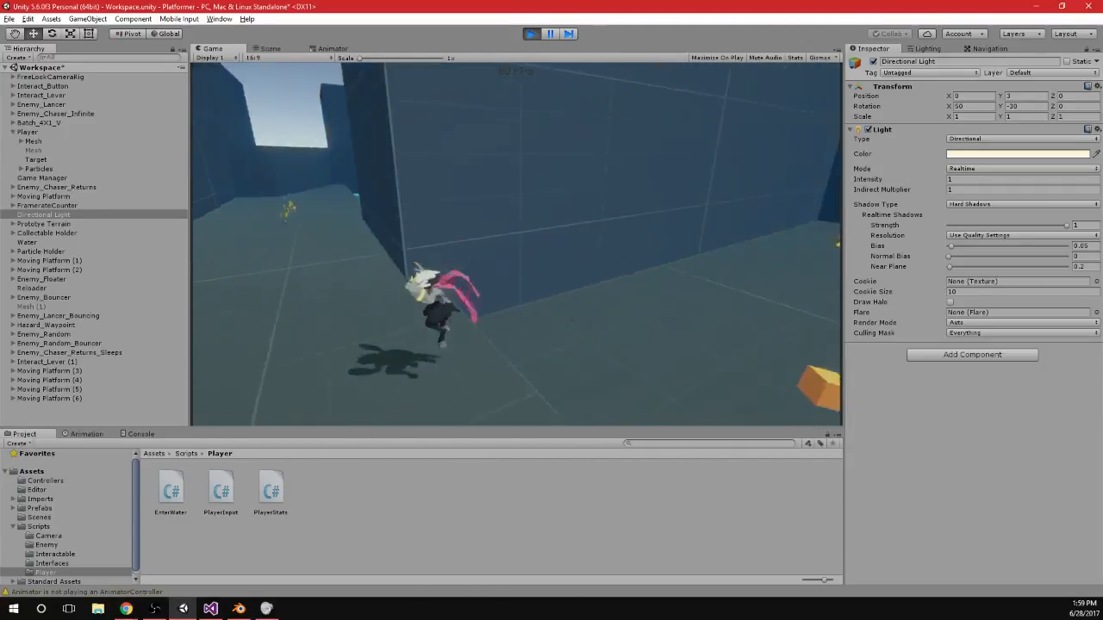
key(a)
key(a)
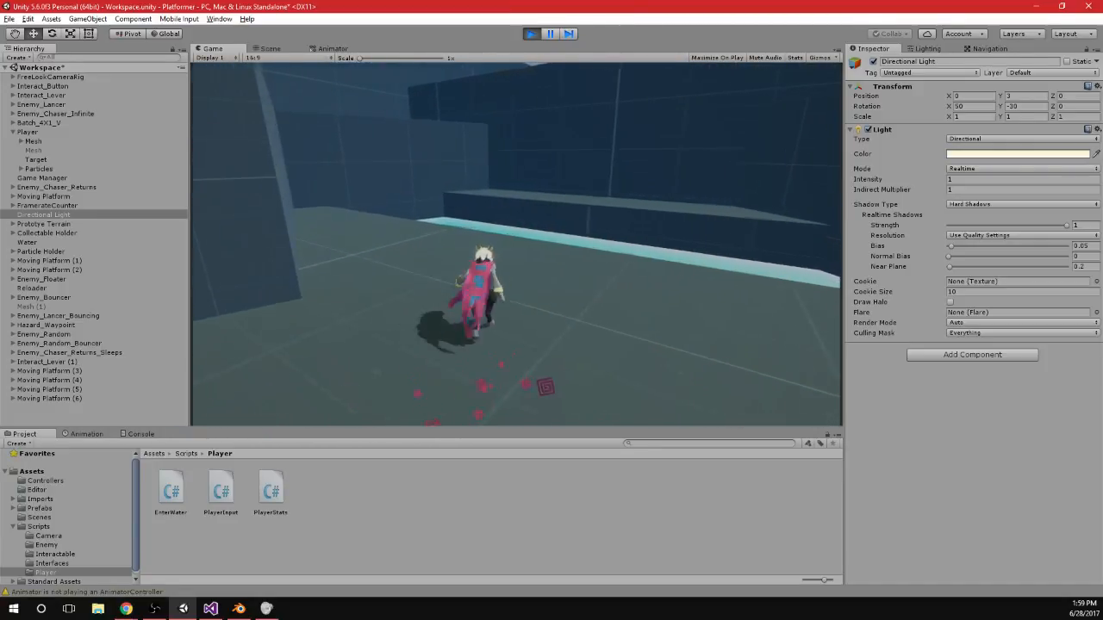
key(w)
key(d)
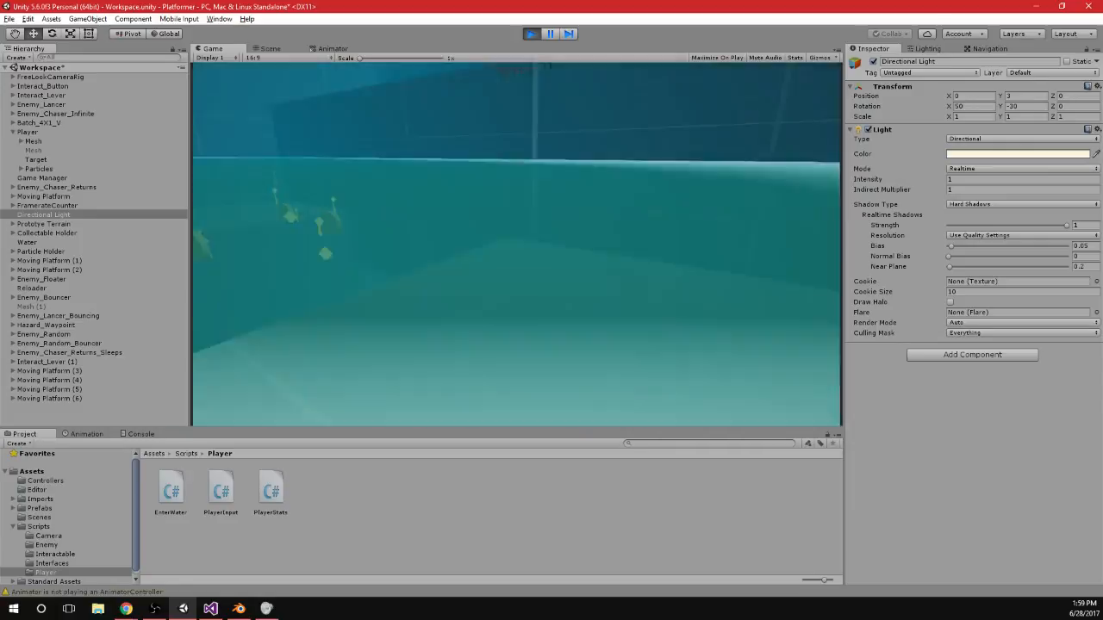
key(space)
key(a)
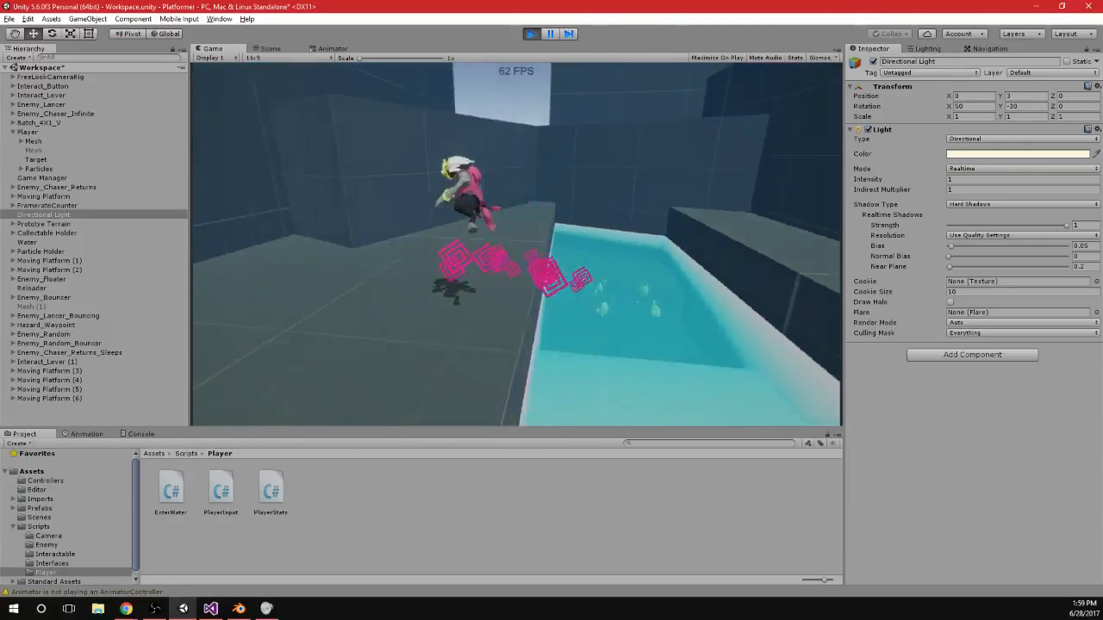
key(a)
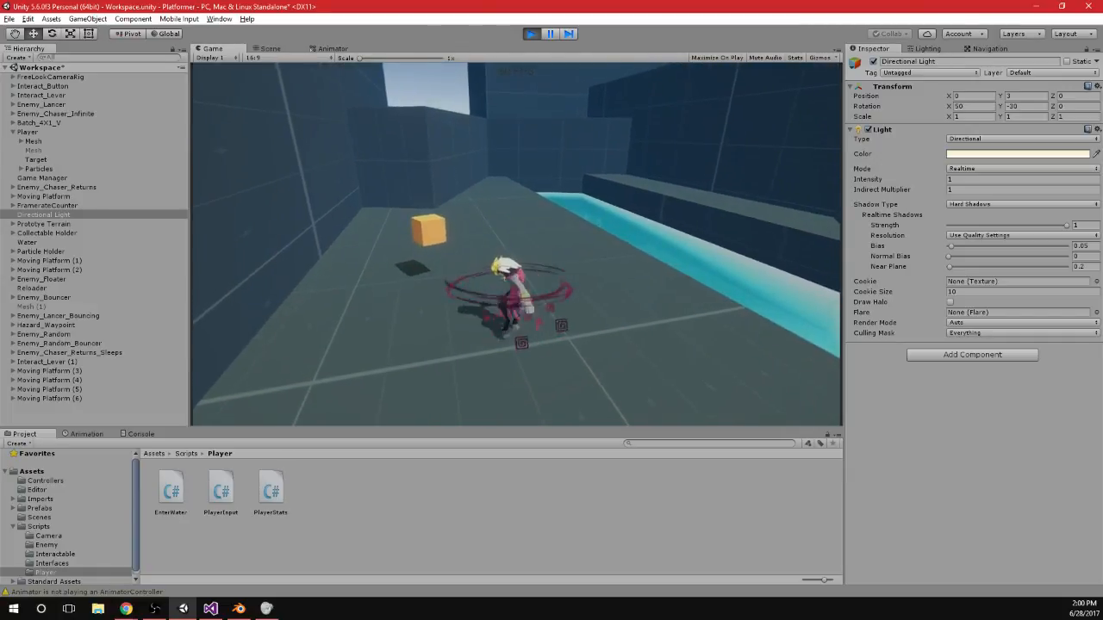
Switch to Blender, scrub the dash animation from frame 160 back to frame 145, and return to Unity.
key(alt+Tab)
drag(256, 229, 257, 285)
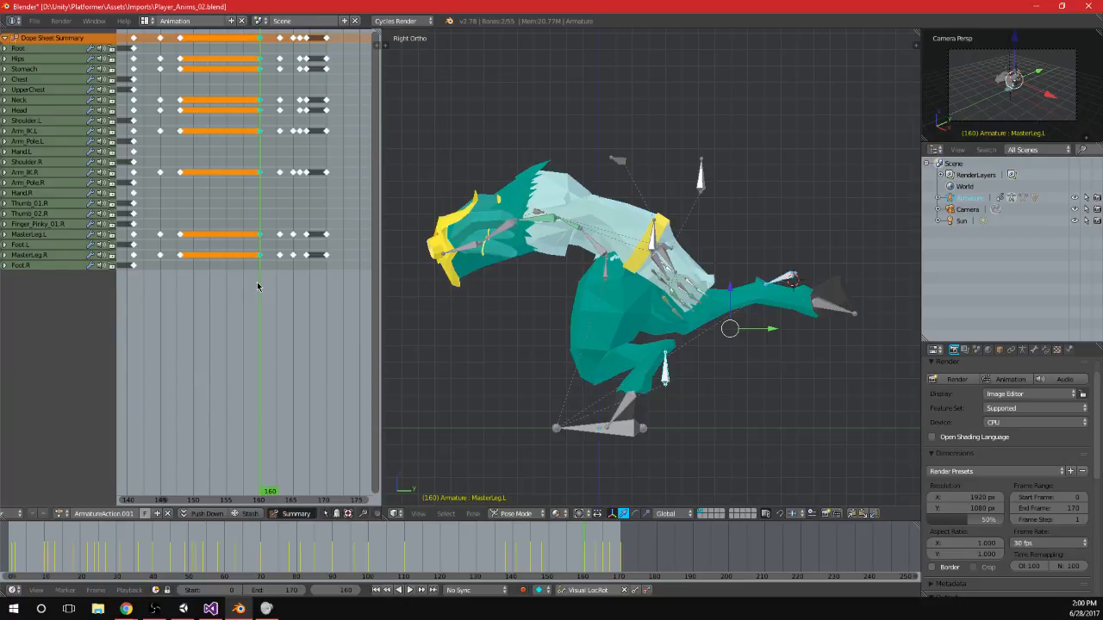
drag(257, 285, 161, 306)
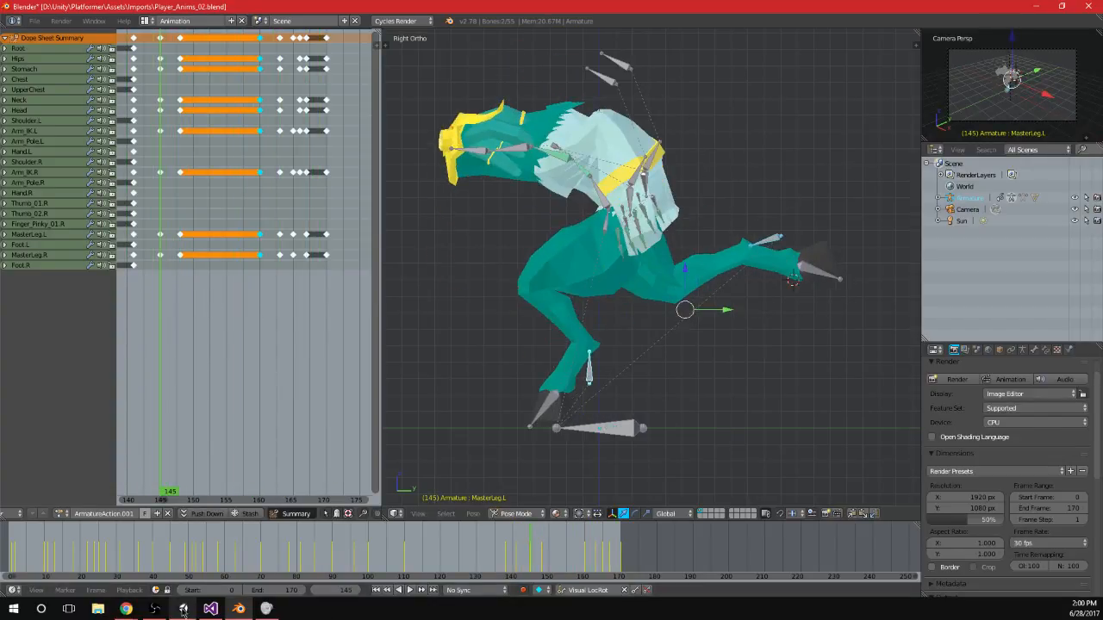
click(183, 609)
Stop the game and set the transition duration from Player_Dash to Exit to 0.05 s in the animator controller.
click(530, 33)
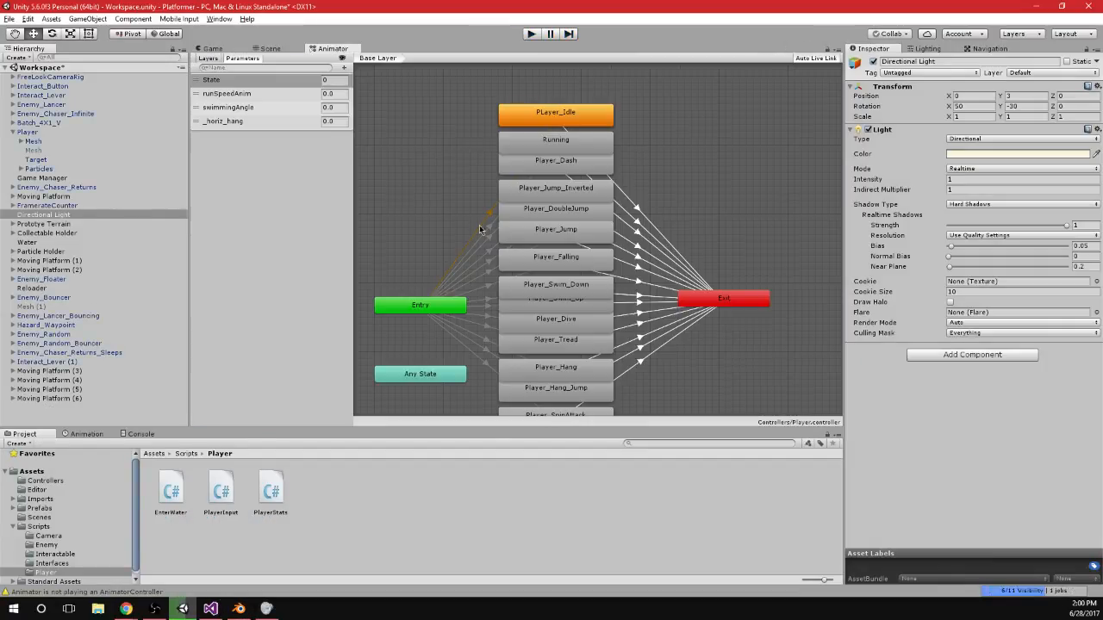
middle_drag(617, 397, 622, 306)
click(544, 323)
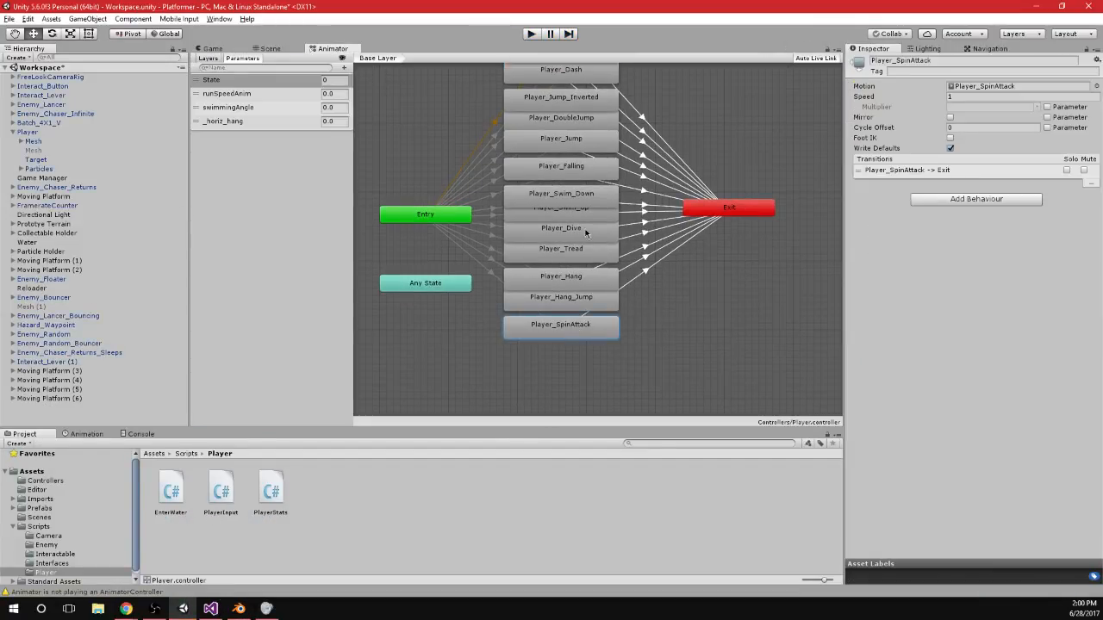
middle_drag(584, 137, 570, 193)
click(551, 148)
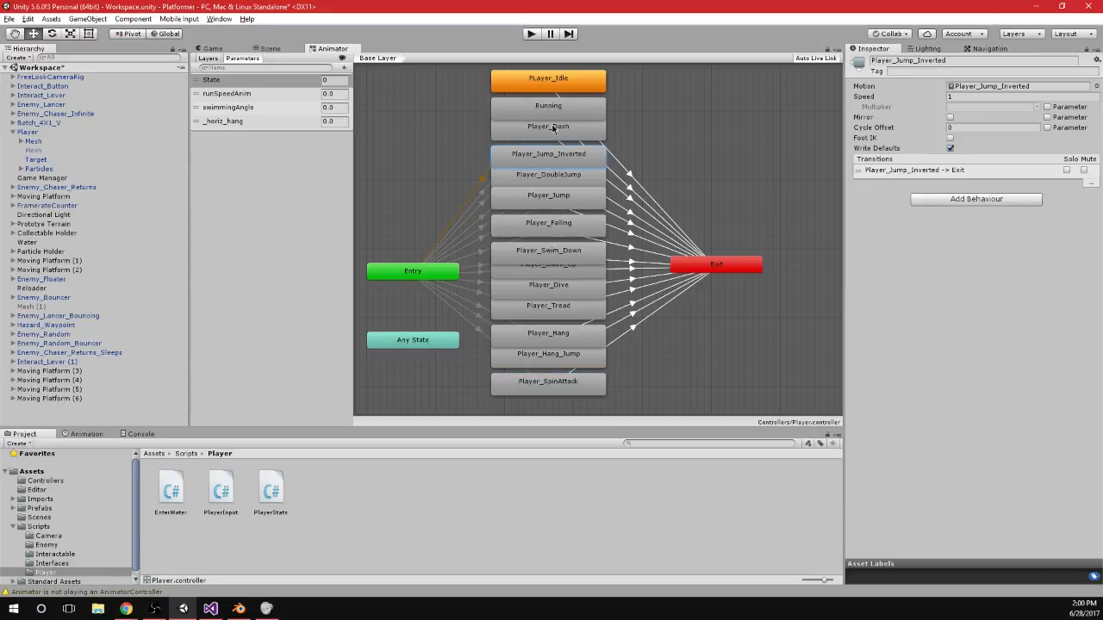
click(554, 128)
click(560, 141)
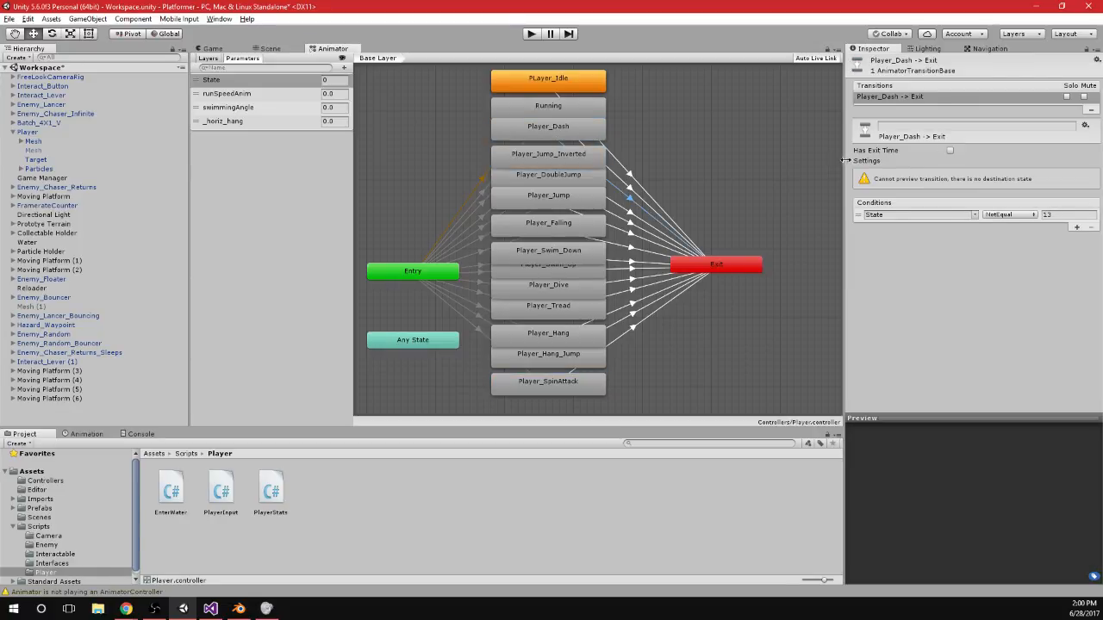
click(858, 161)
click(956, 193)
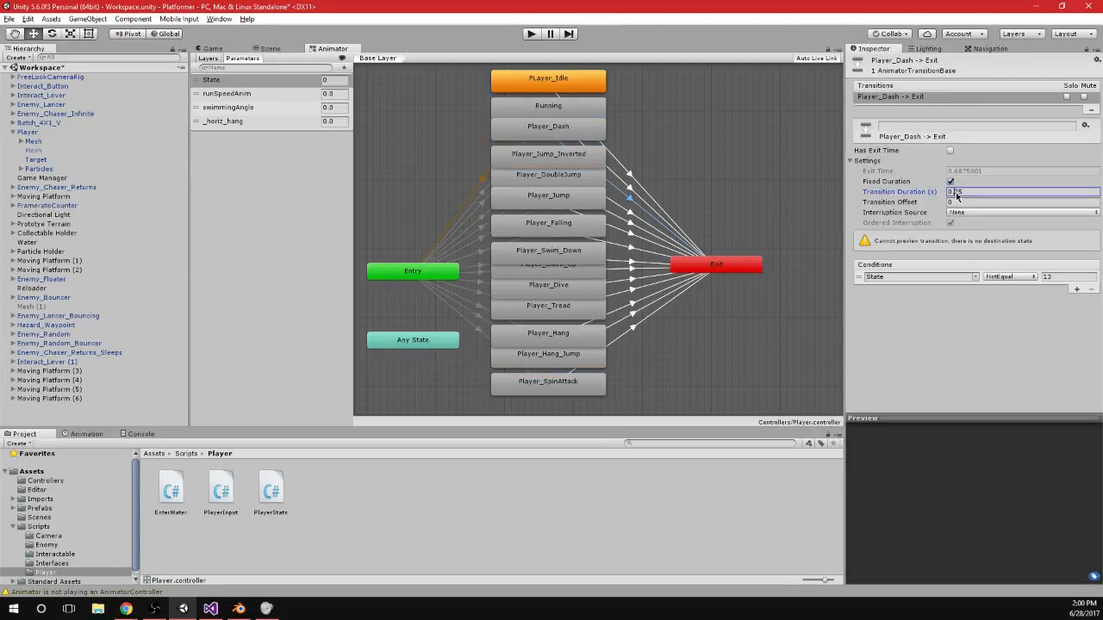
text(0.05)
click(967, 200)
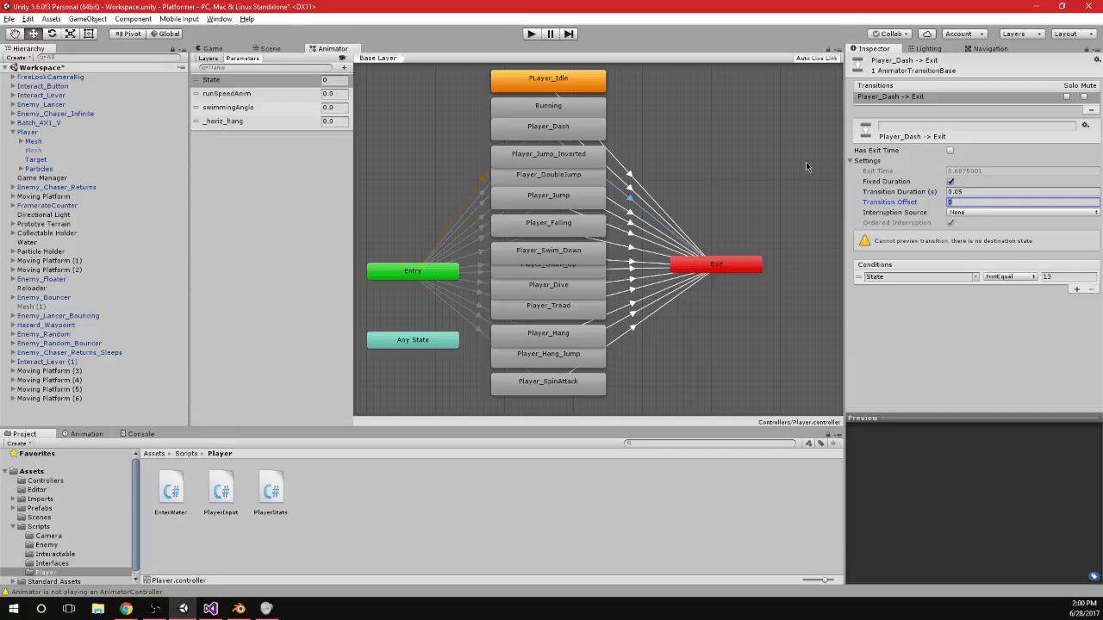
Play-test dashing, running and jumping with the shortened Player_Dash exit transition, and stop the game.
click(529, 37)
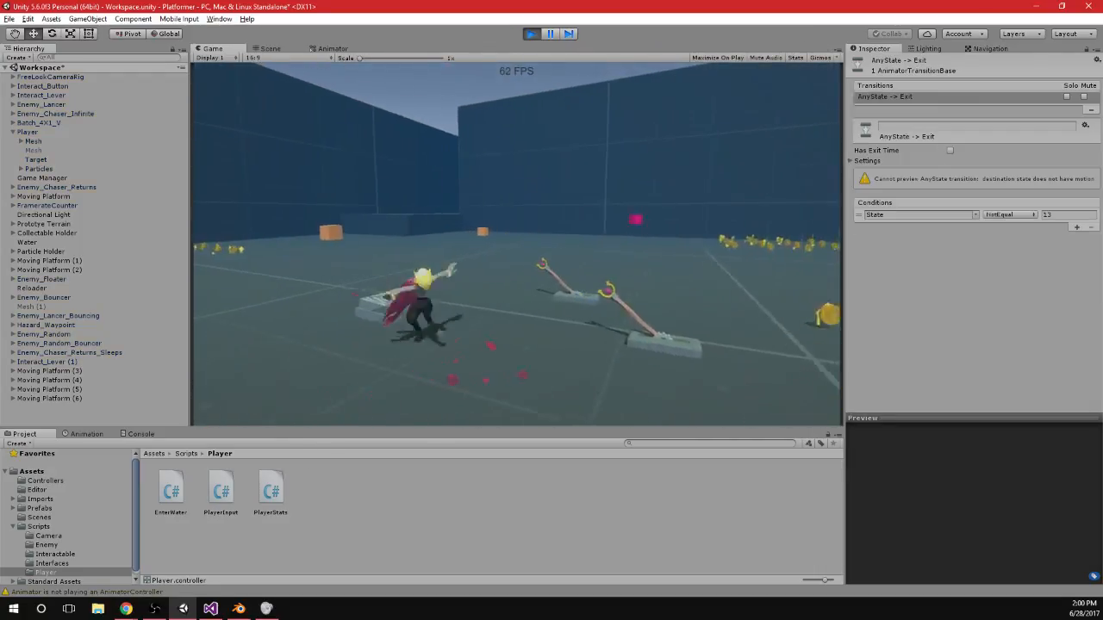
key(w)
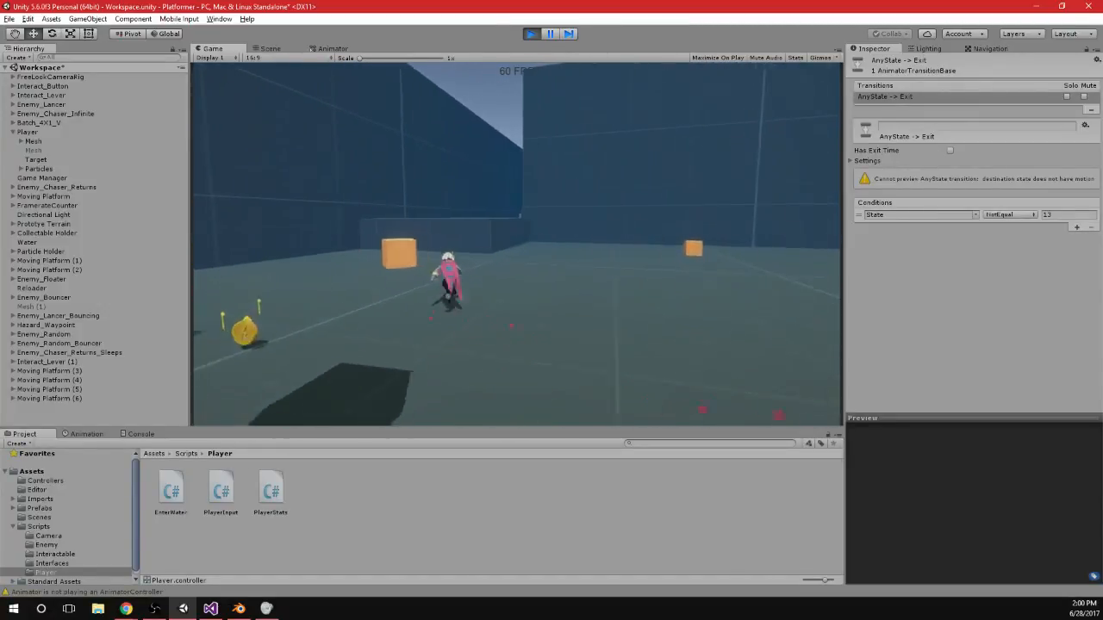
key(w)
key(space)
key(space)
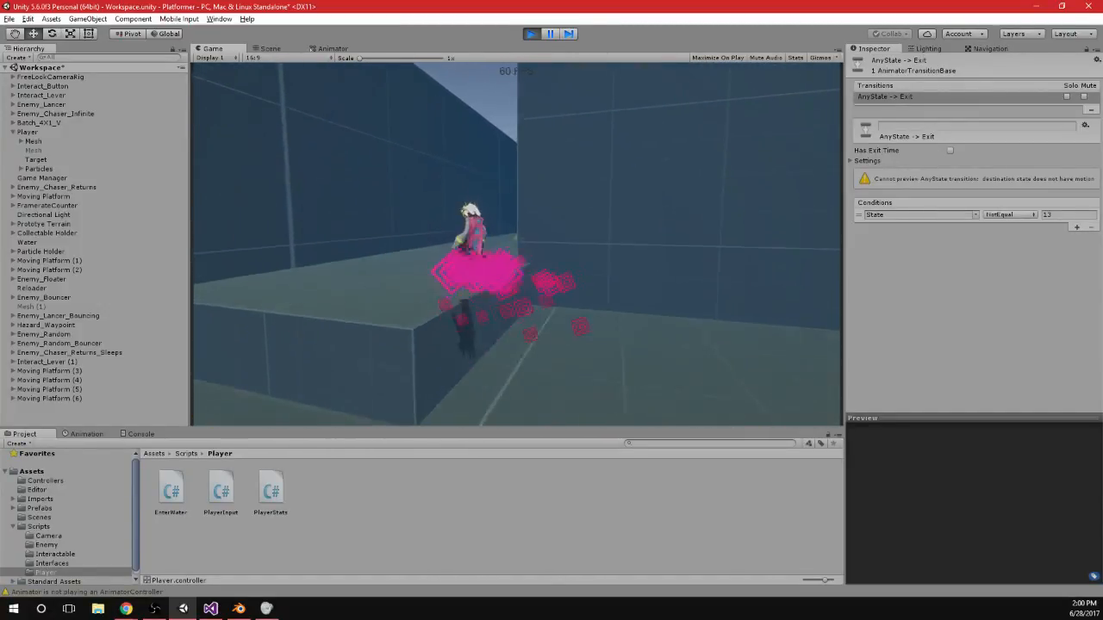
key(w)
key(space)
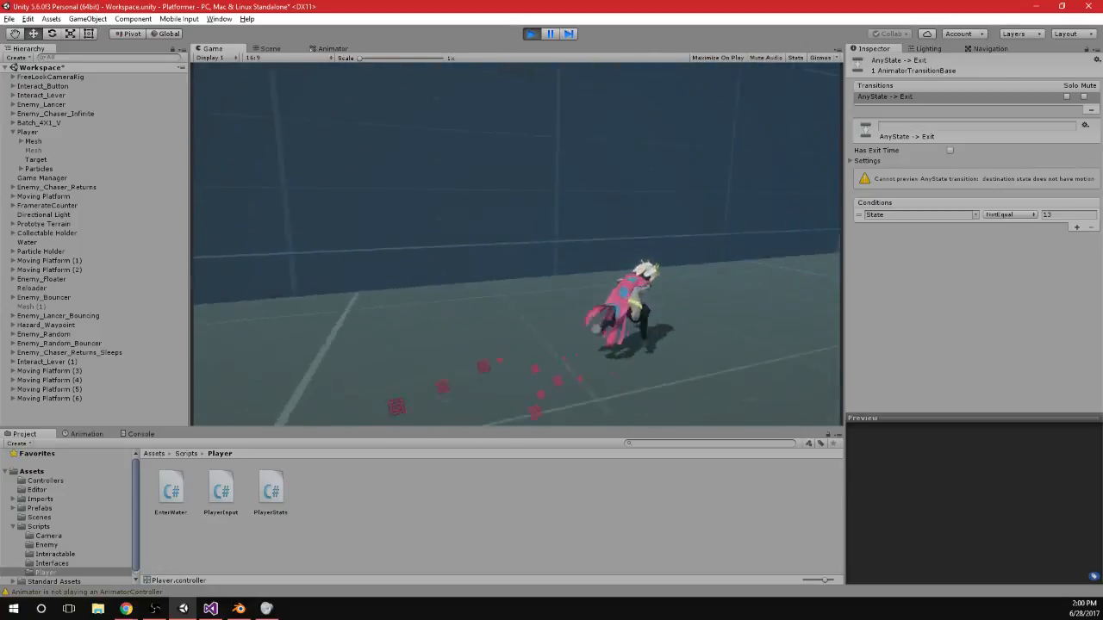
key(a)
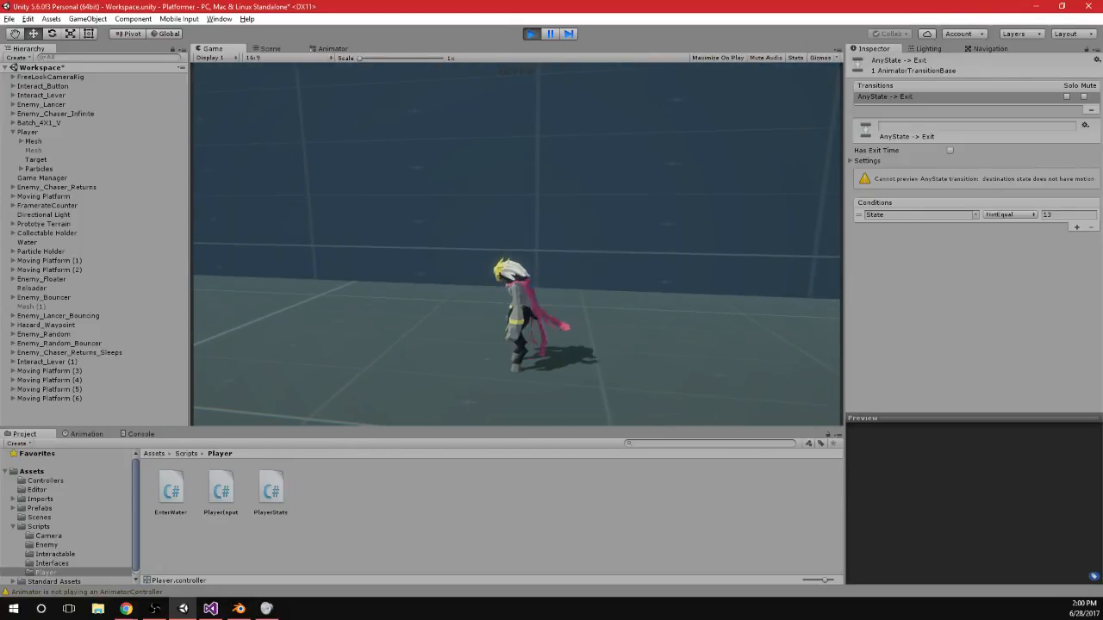
key(d)
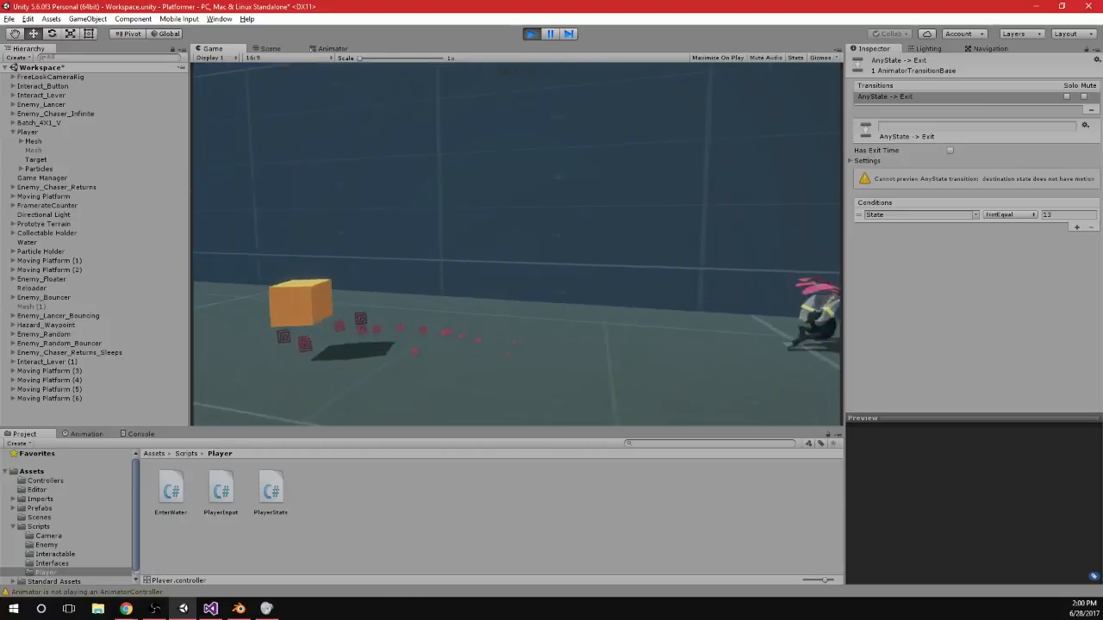
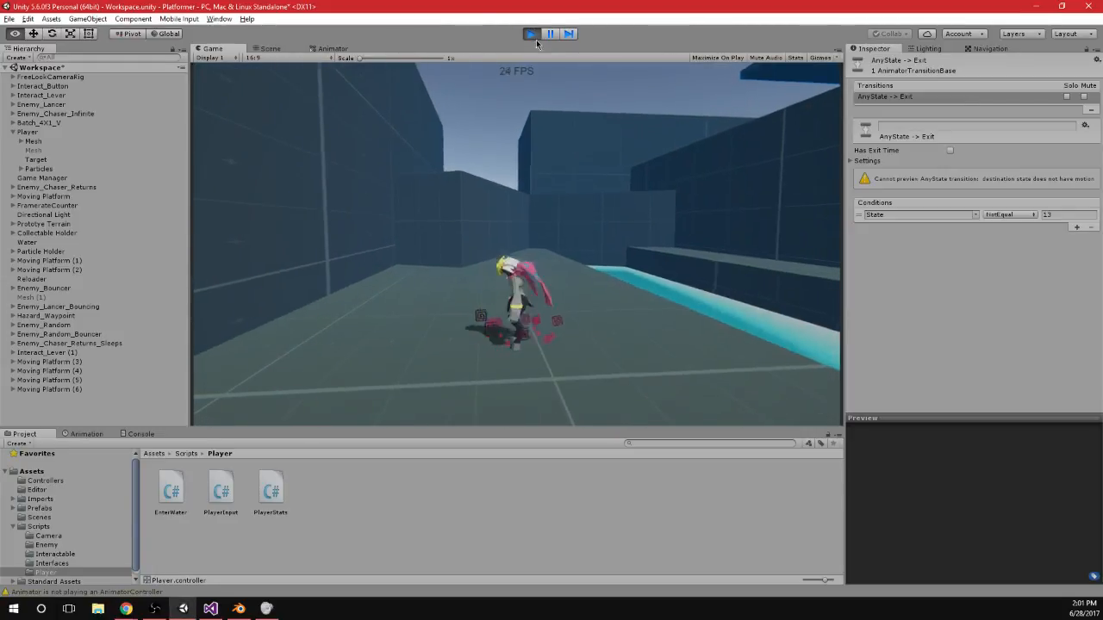
click(532, 34)
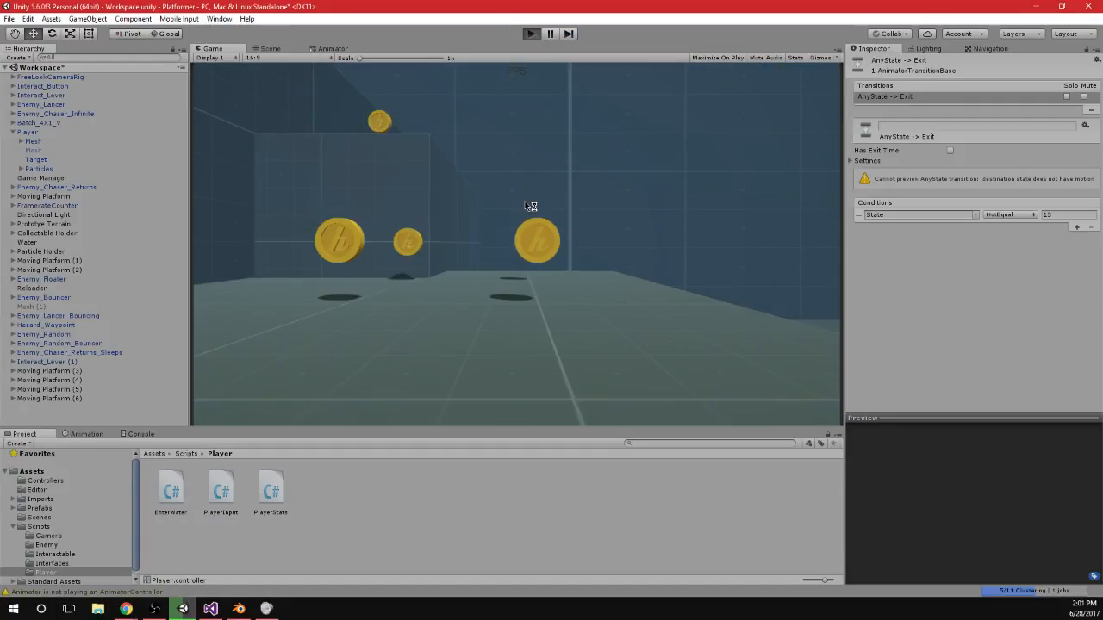
Restart the game and set the Player_Dash state's speed to 0.5 in the player's animator controller while it runs.
key(ctrl+p)
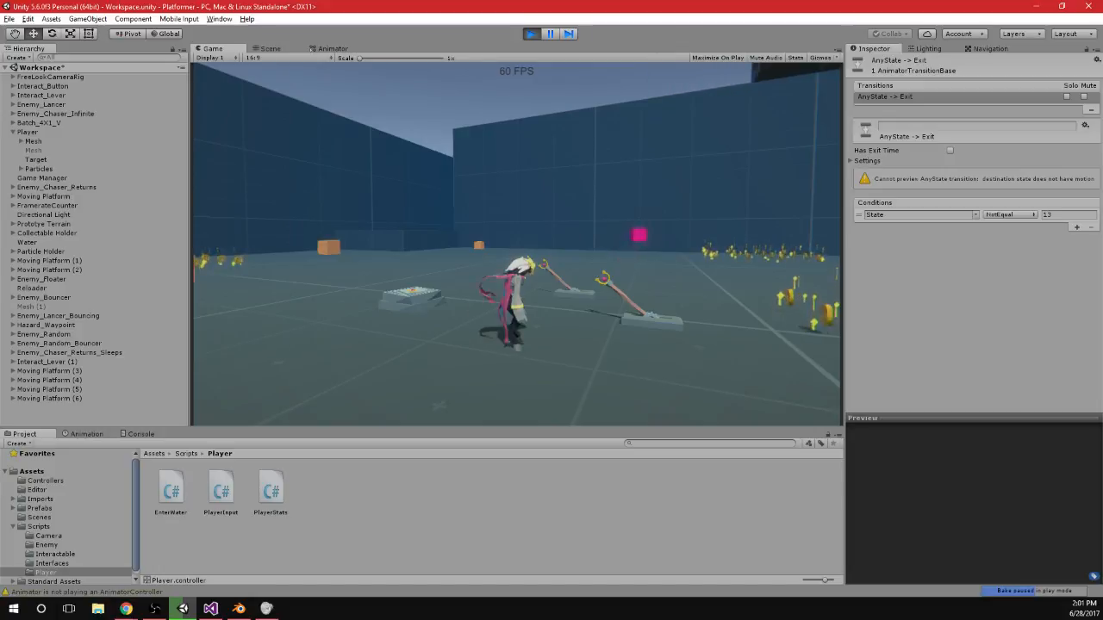
key(alt+Tab)
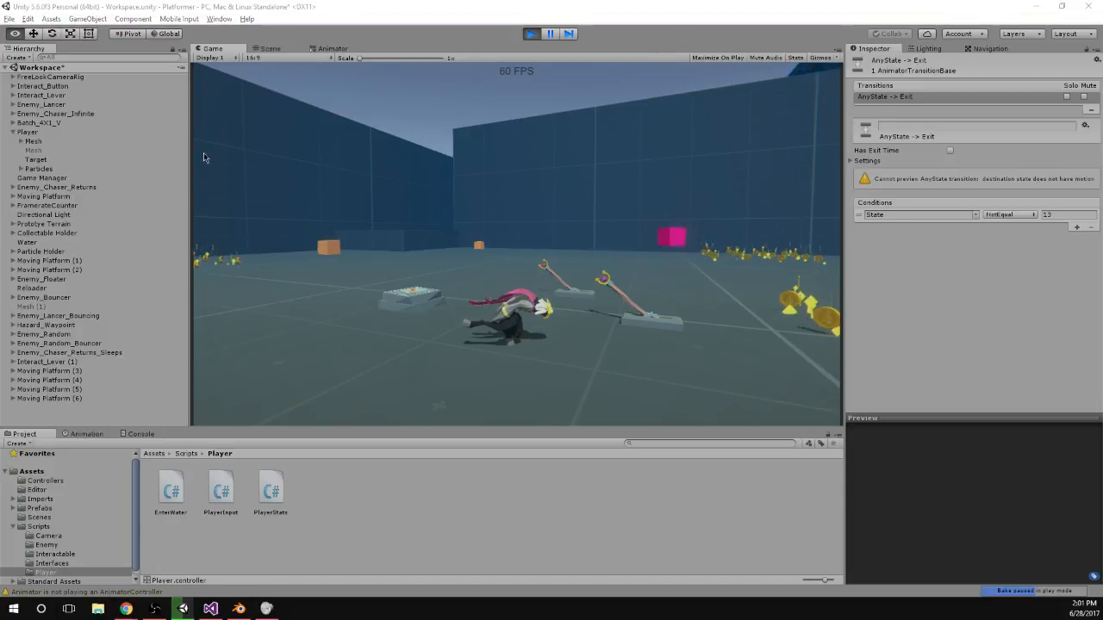
click(45, 130)
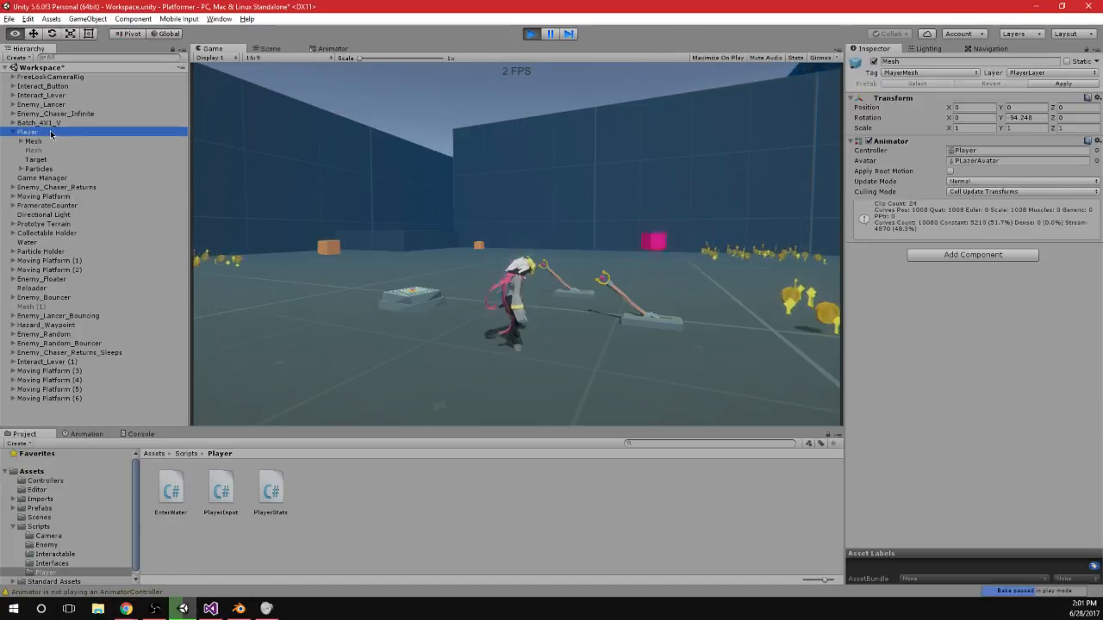
click(330, 56)
click(334, 50)
click(595, 134)
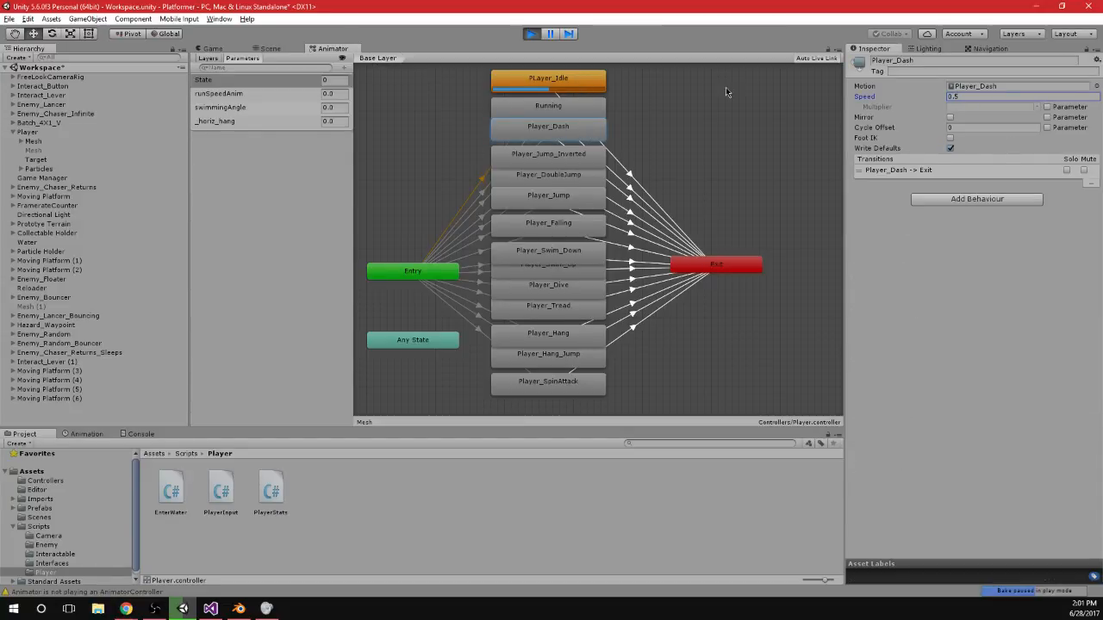
Return to the running game and play-test the dash at half animation speed while running and jumping through the level.
click(211, 48)
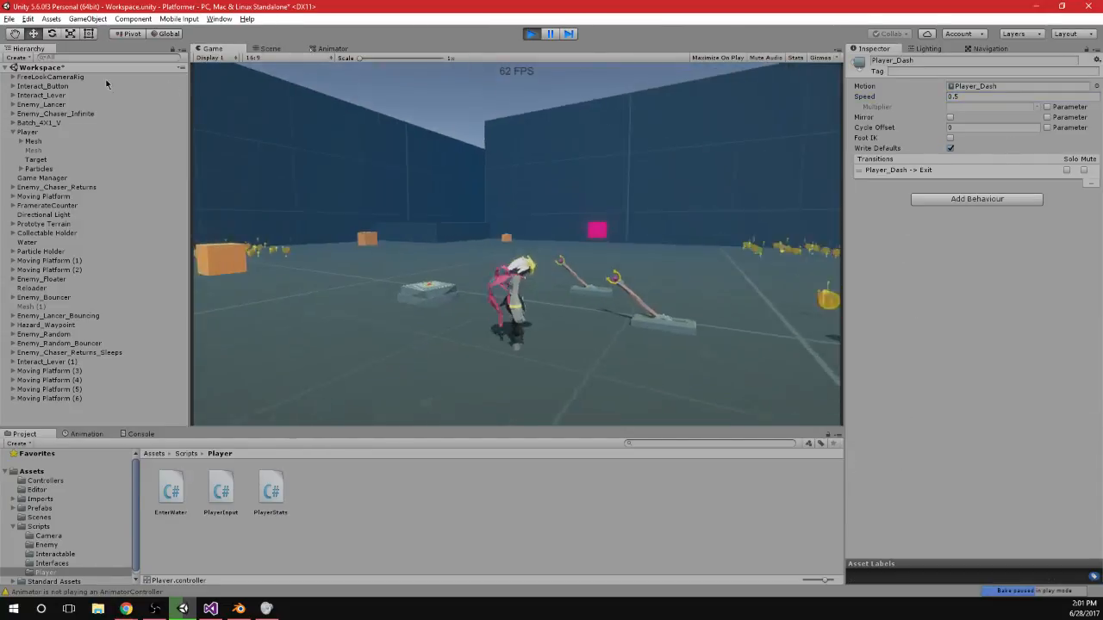
key(a)
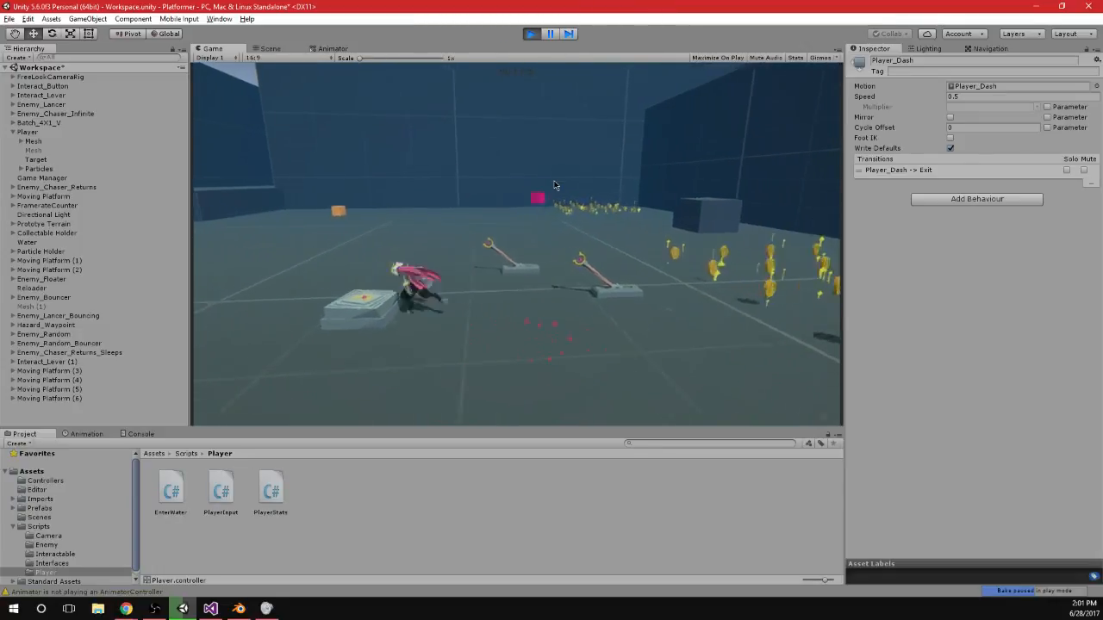
key(w)
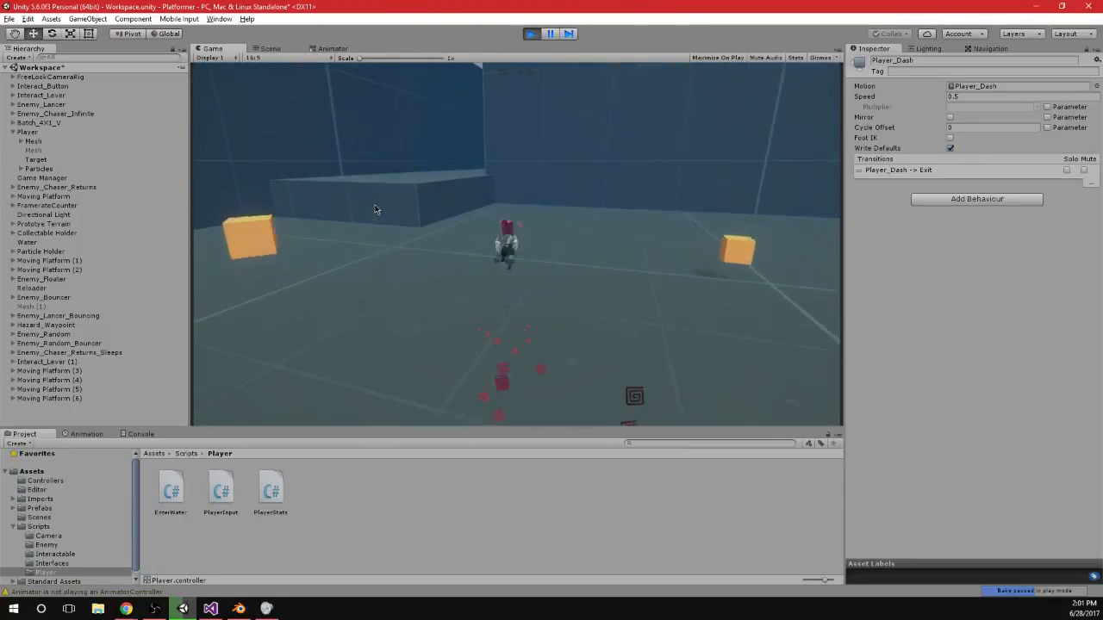
key(w)
key(space)
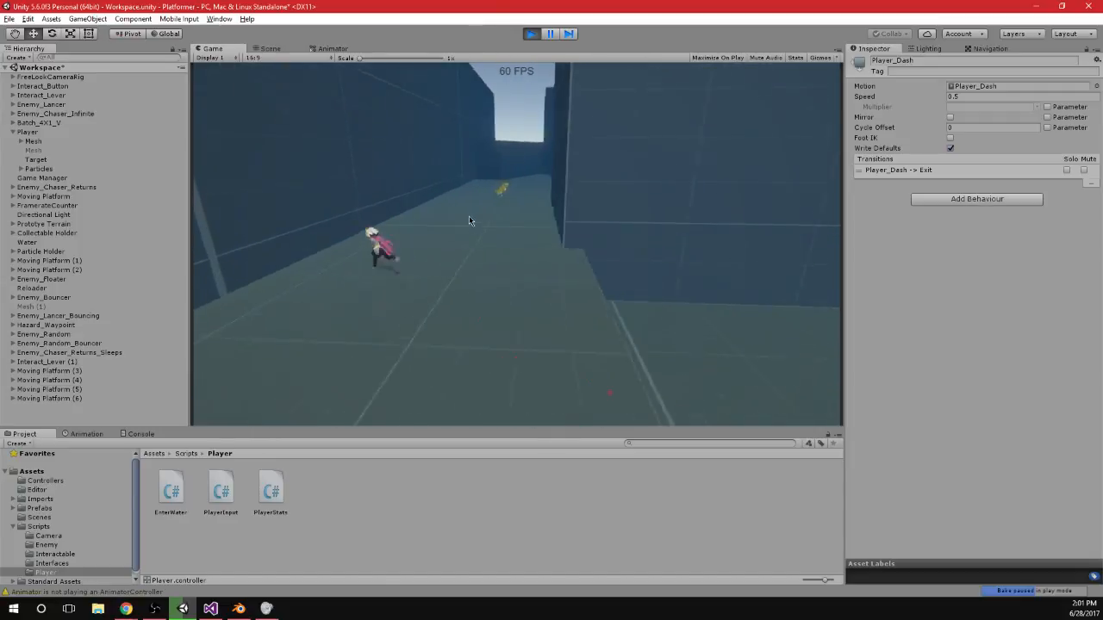
key(w)
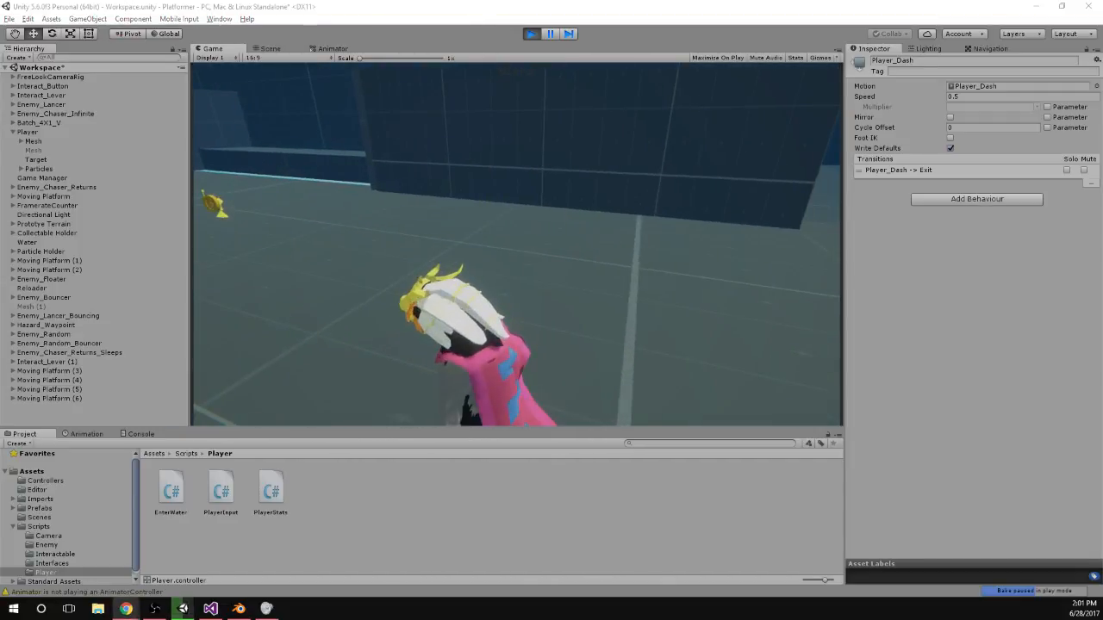
key(w)
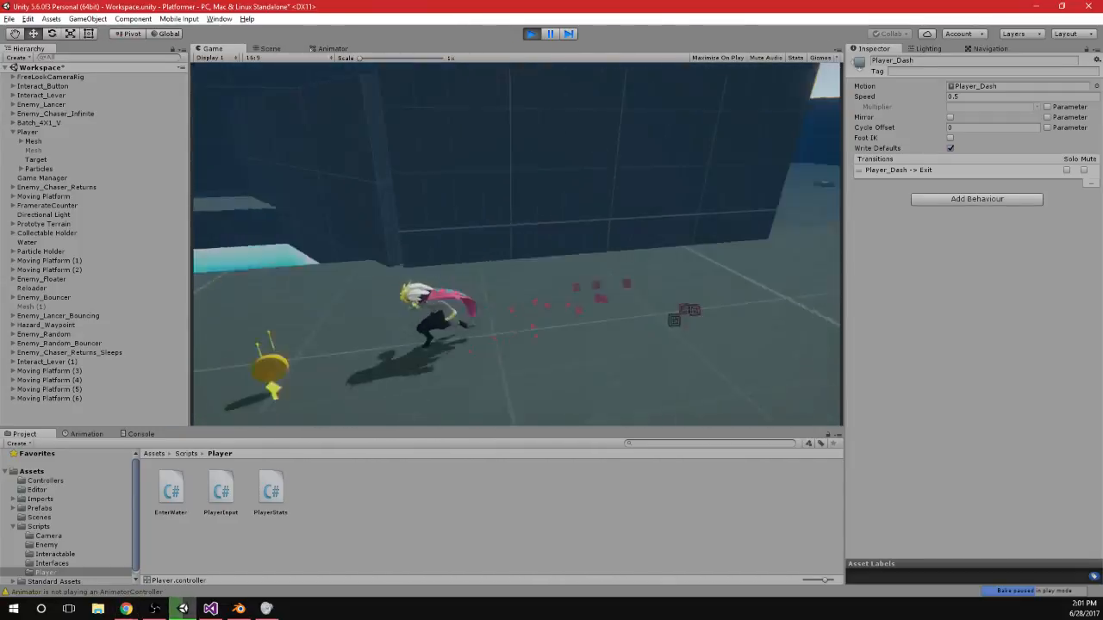
key(alt+Tab)
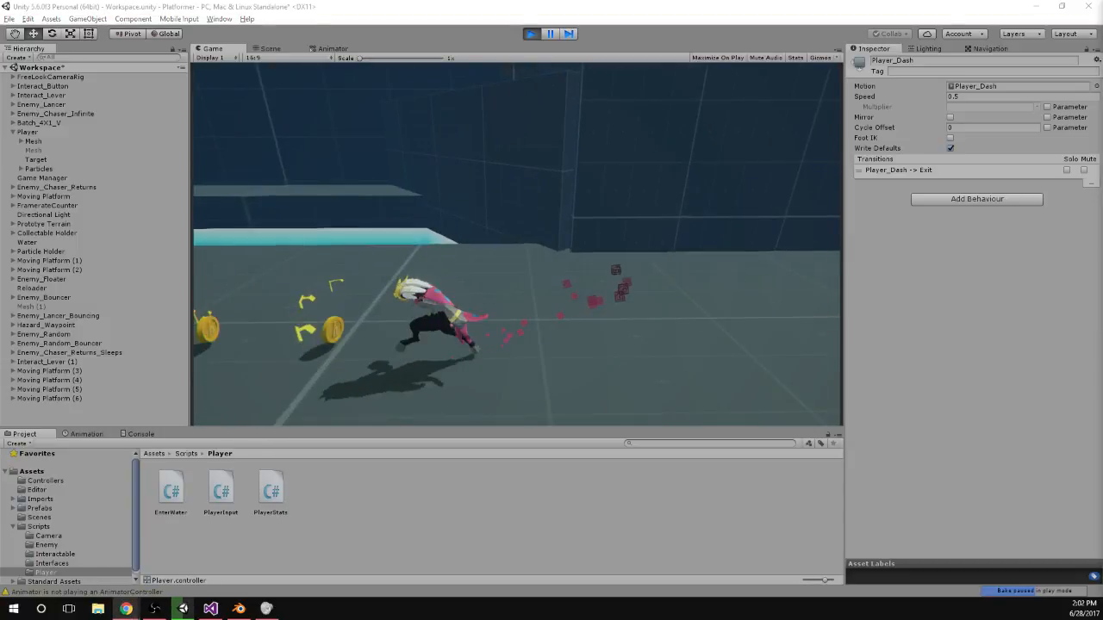
Continue play-testing the half-speed dash down the corridor, past the floating block and onto the area beside the water.
click(689, 305)
key(w)
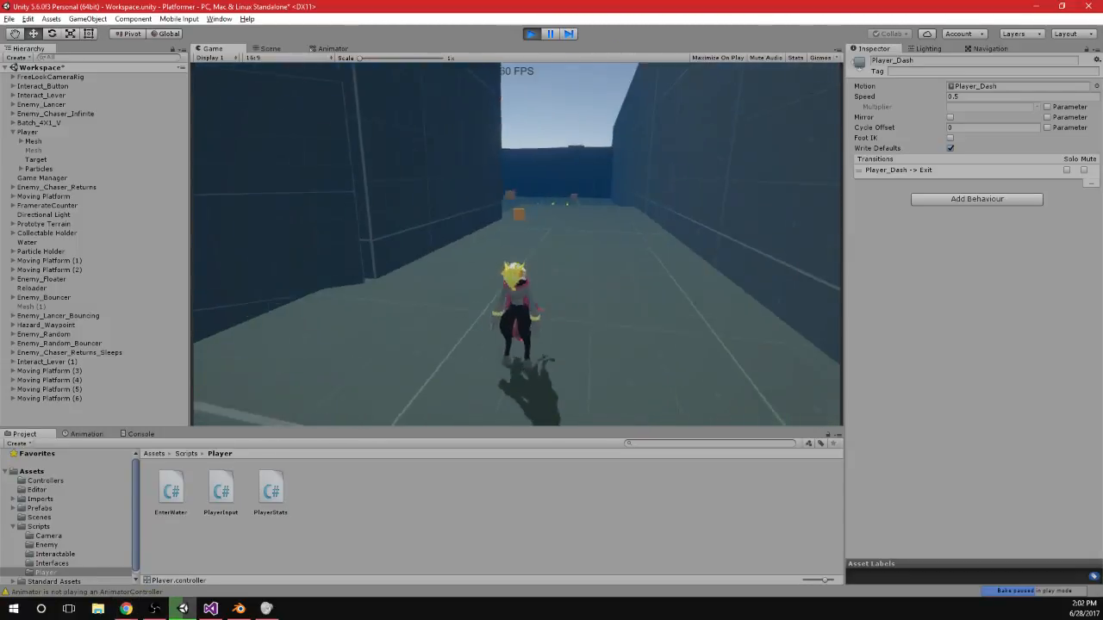
key(w)
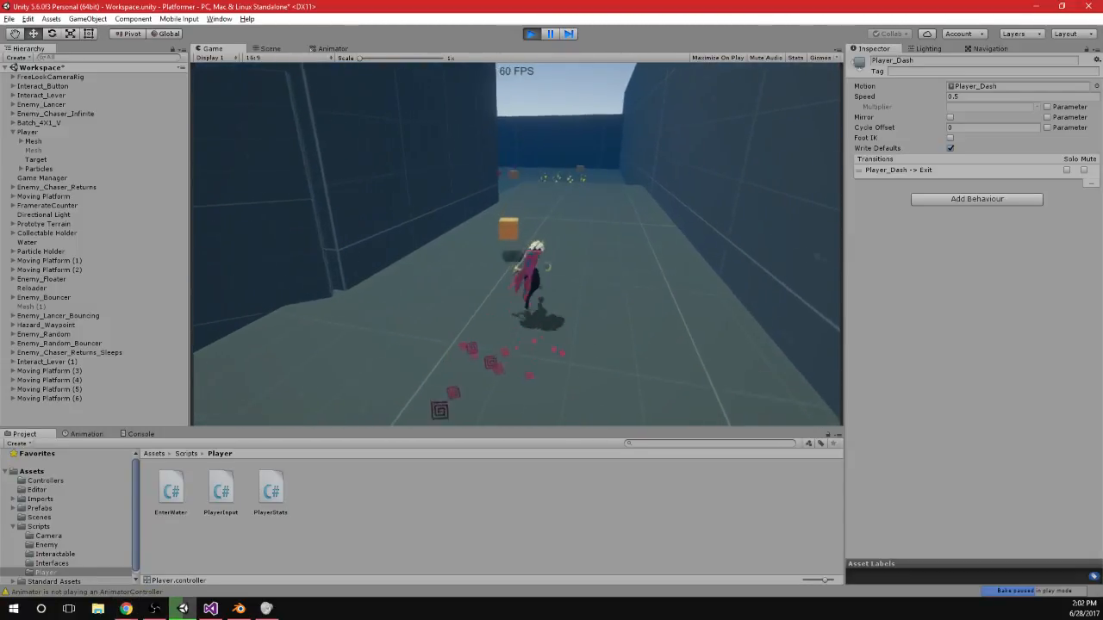
key(w)
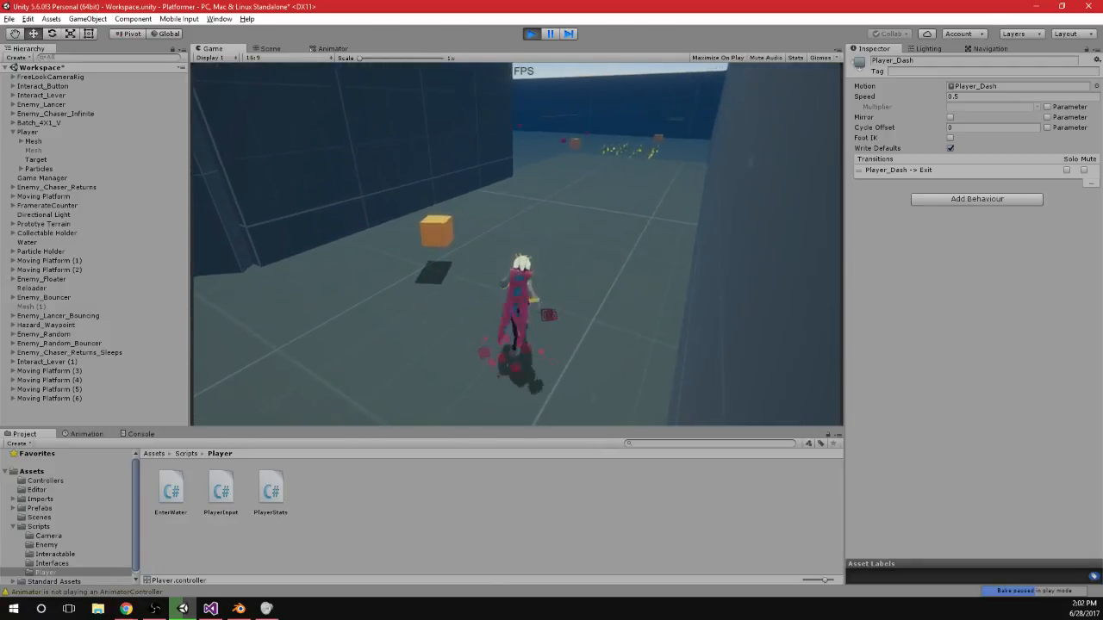
key(w)
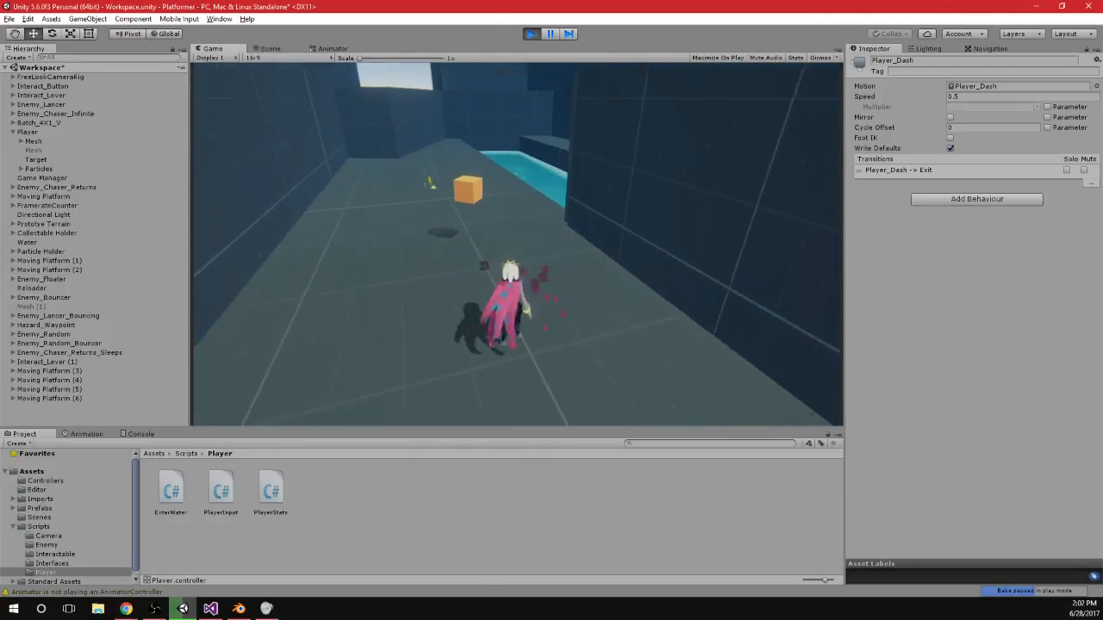
key(w)
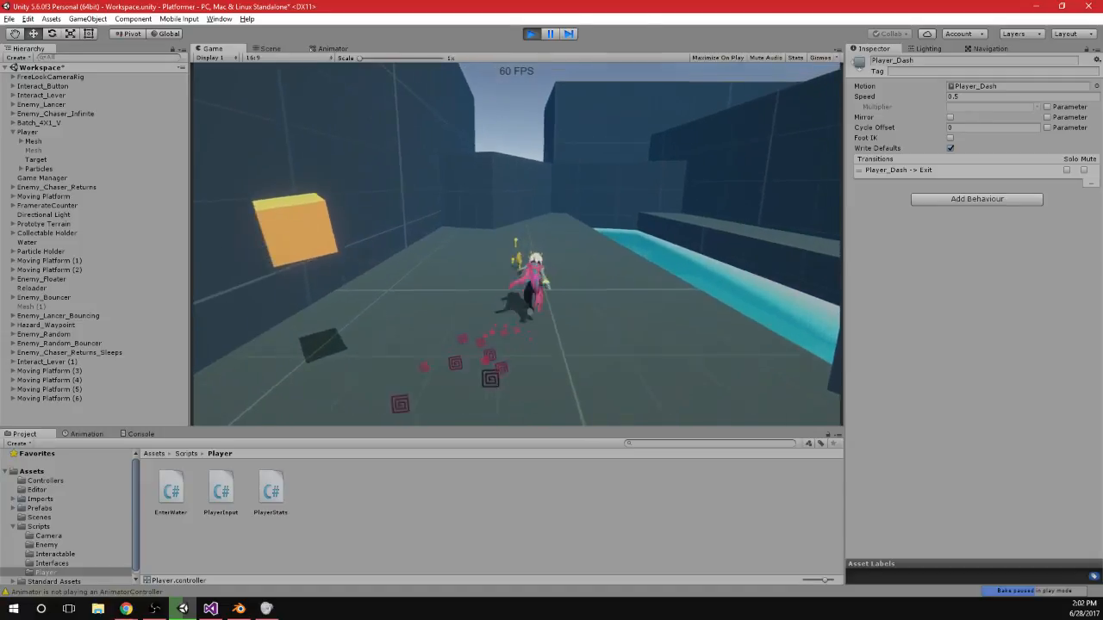
key(w)
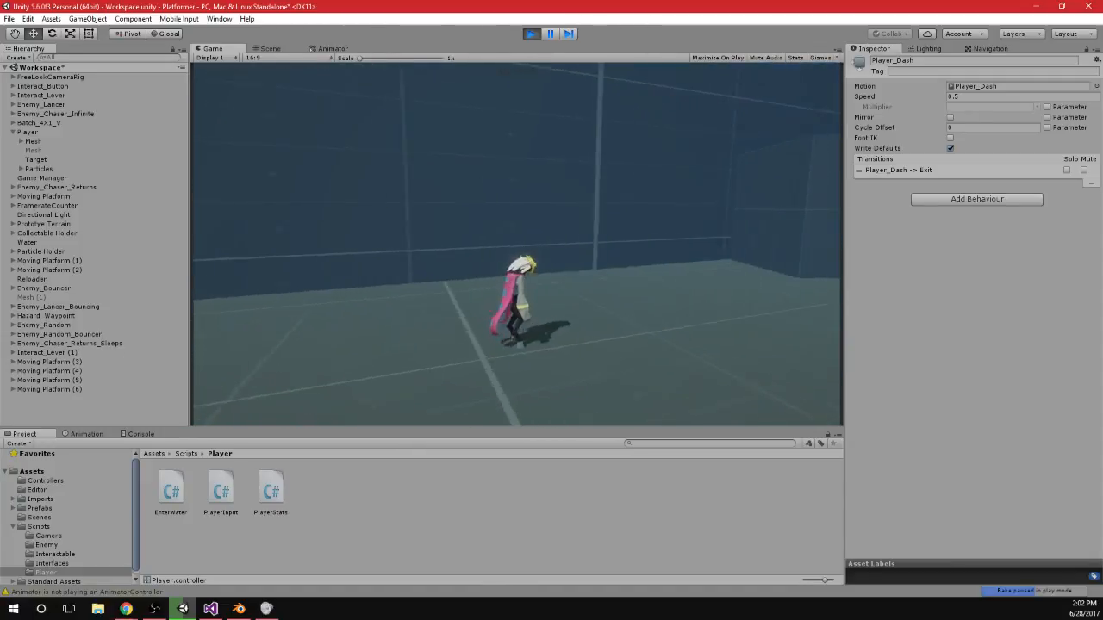
Set the transition duration from Player_Dash to Exit to 0.25 s in the animator controller while the game runs.
click(253, 58)
click(332, 48)
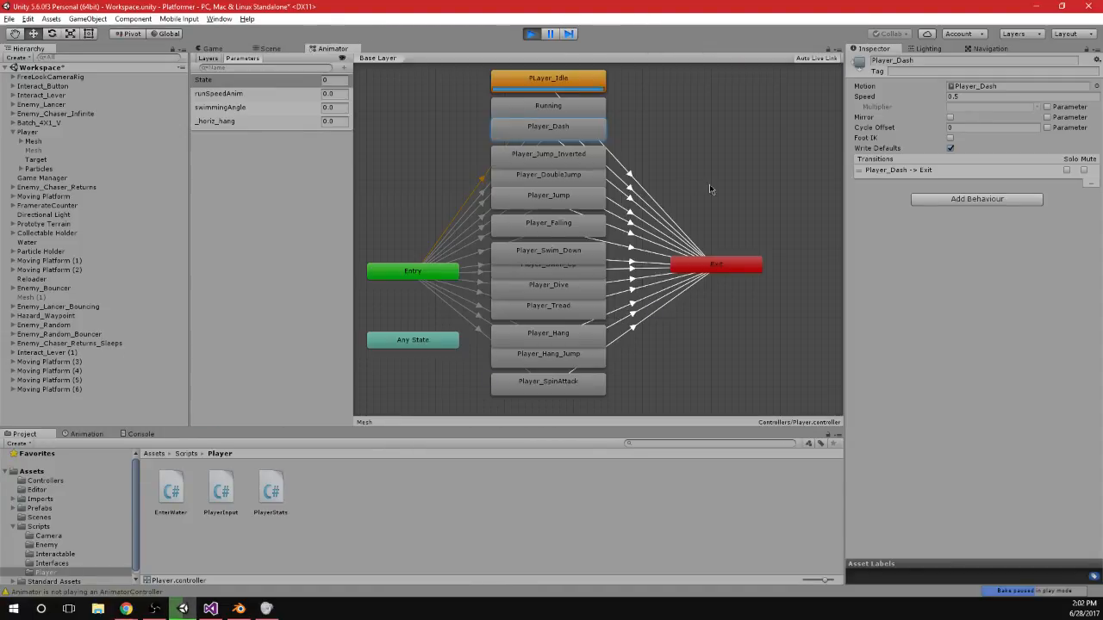
click(629, 191)
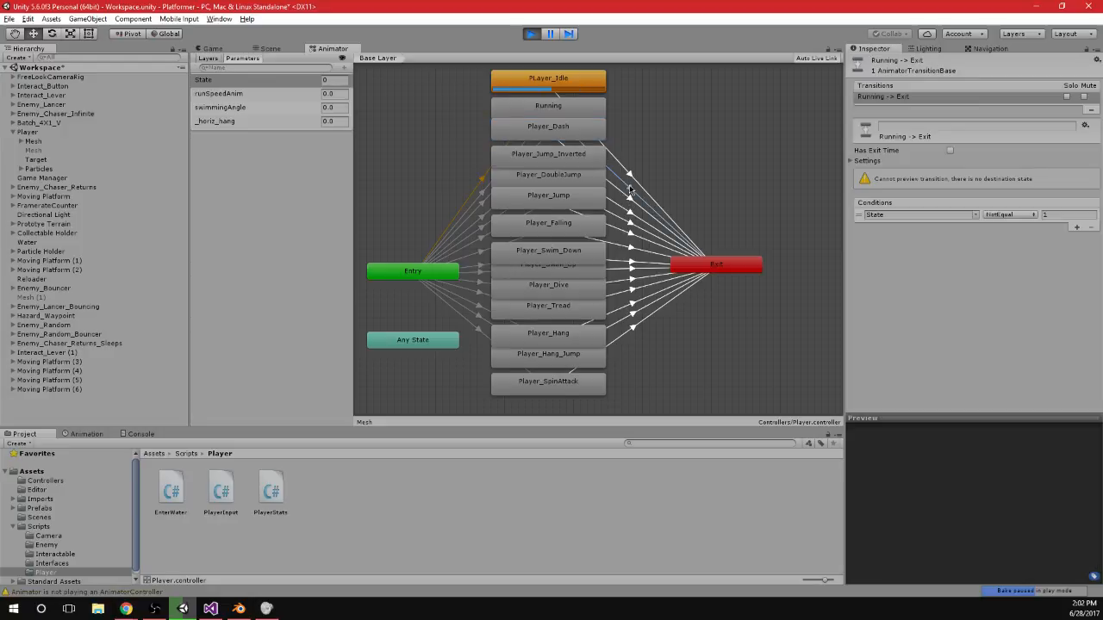
click(855, 161)
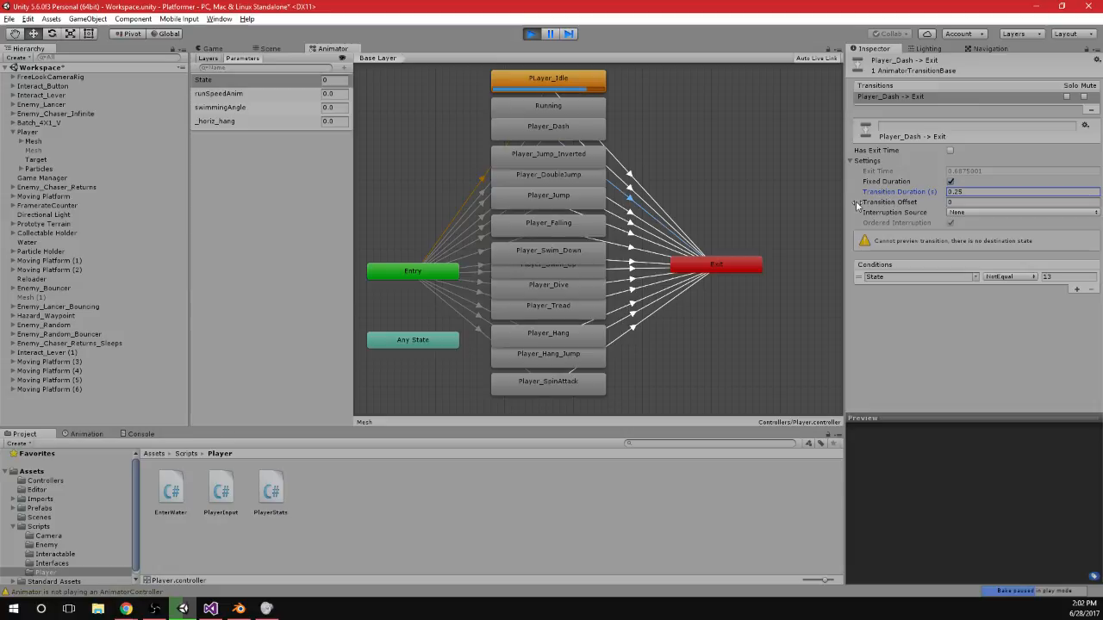
Return to the running game and play-test the dash with the longer exit transition, jumping and changing direction.
click(268, 48)
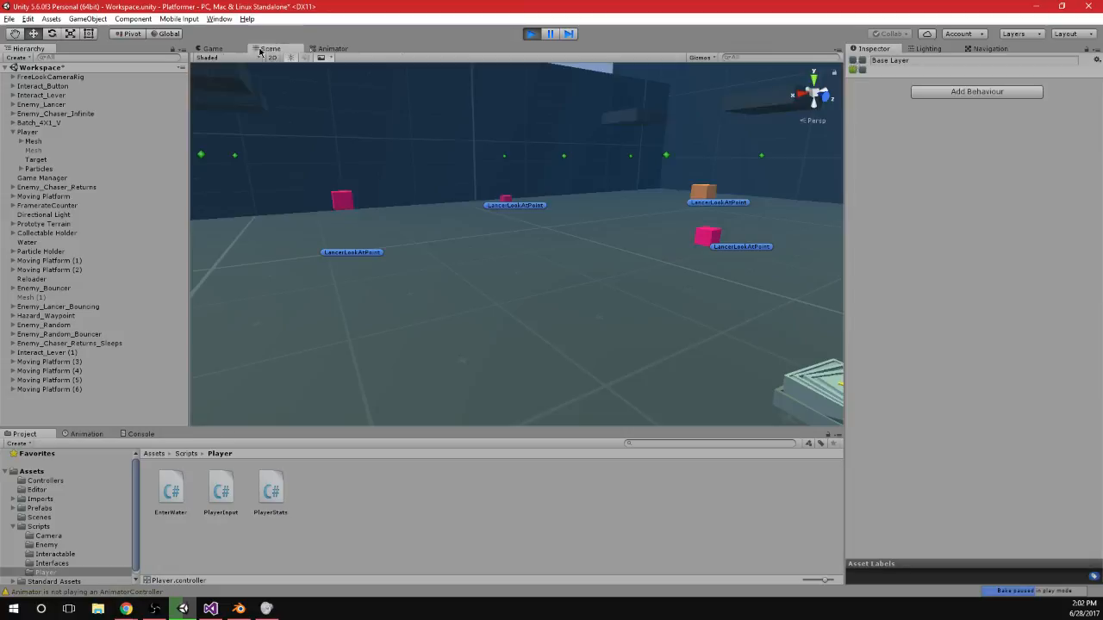
click(328, 49)
click(213, 49)
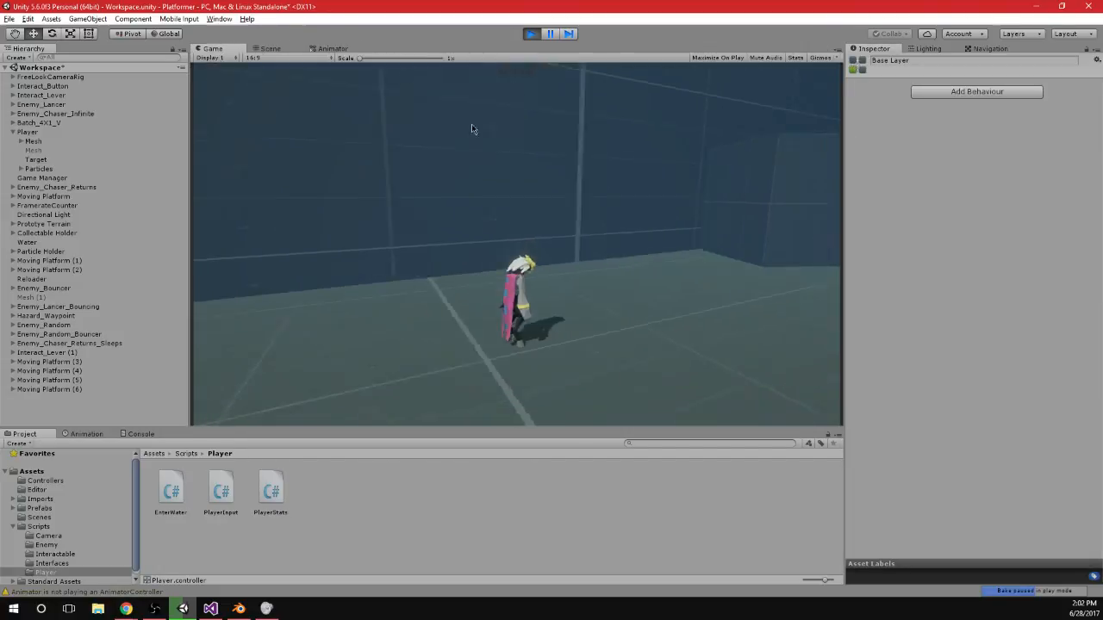
click(473, 126)
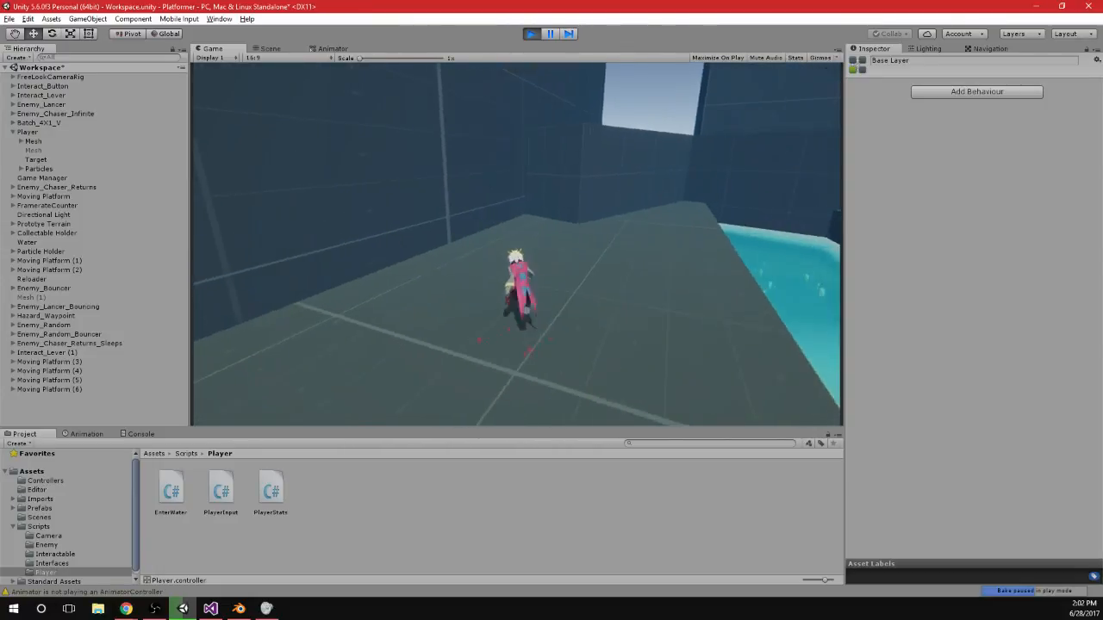
key(space)
key(d)
key(a)
key(a)
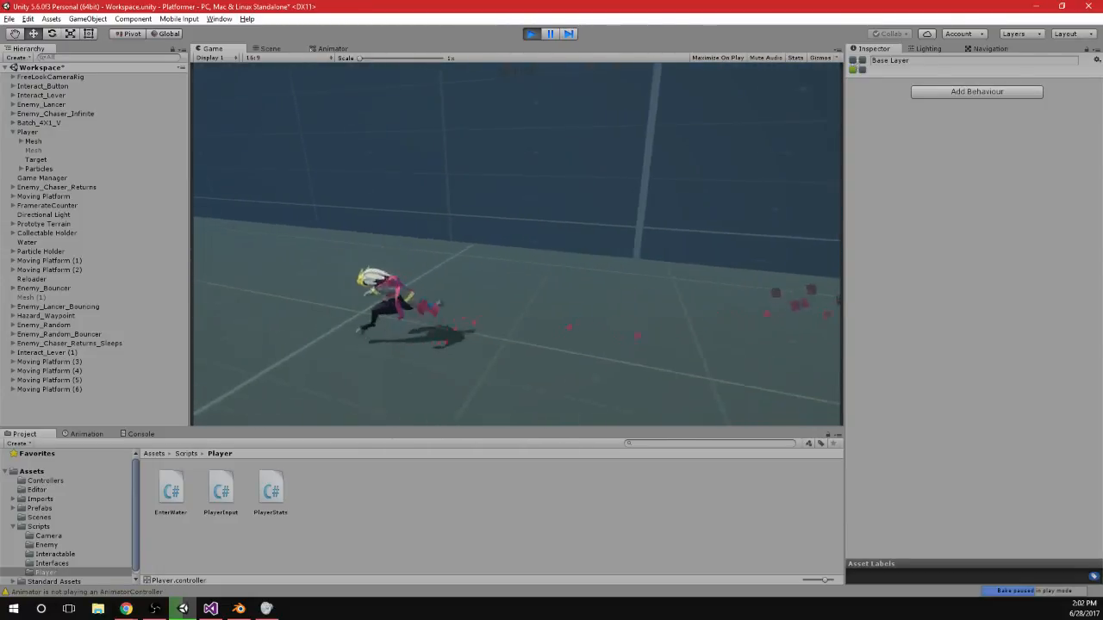
key(d)
key(w)
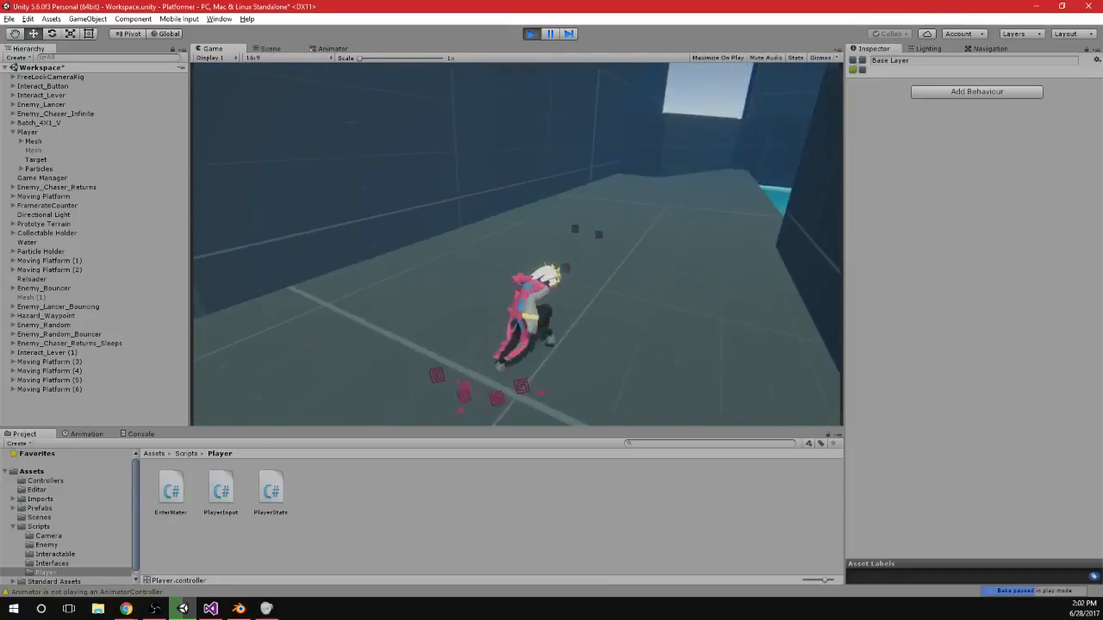
key(d)
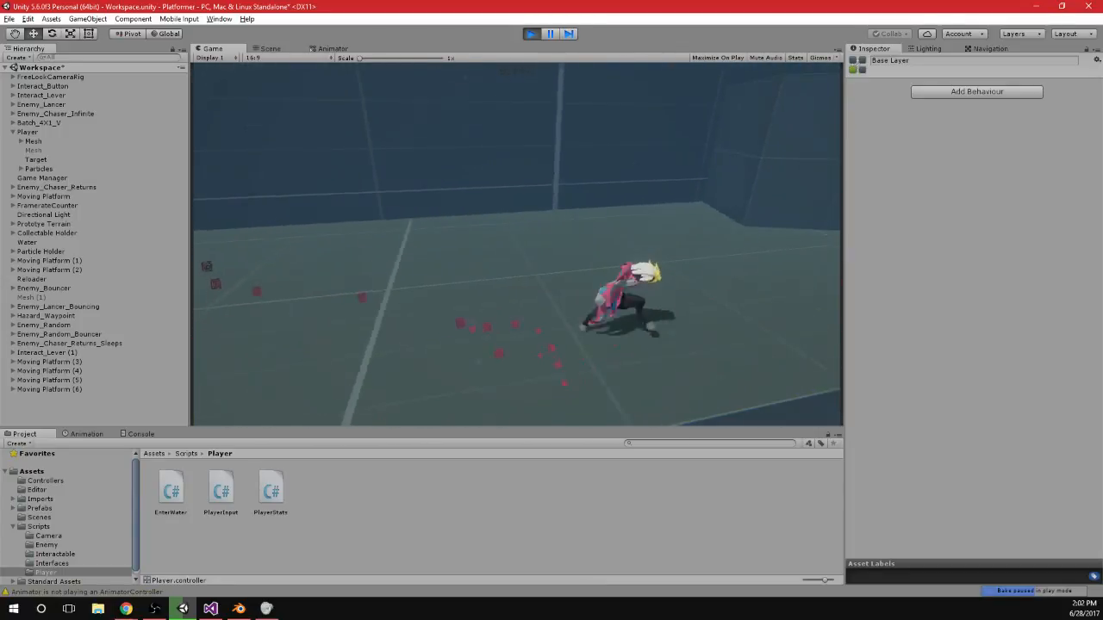
Switch to Blender, move the dash keyframe column three frames earlier to frame 145, and play back the animation.
key(alt+Tab)
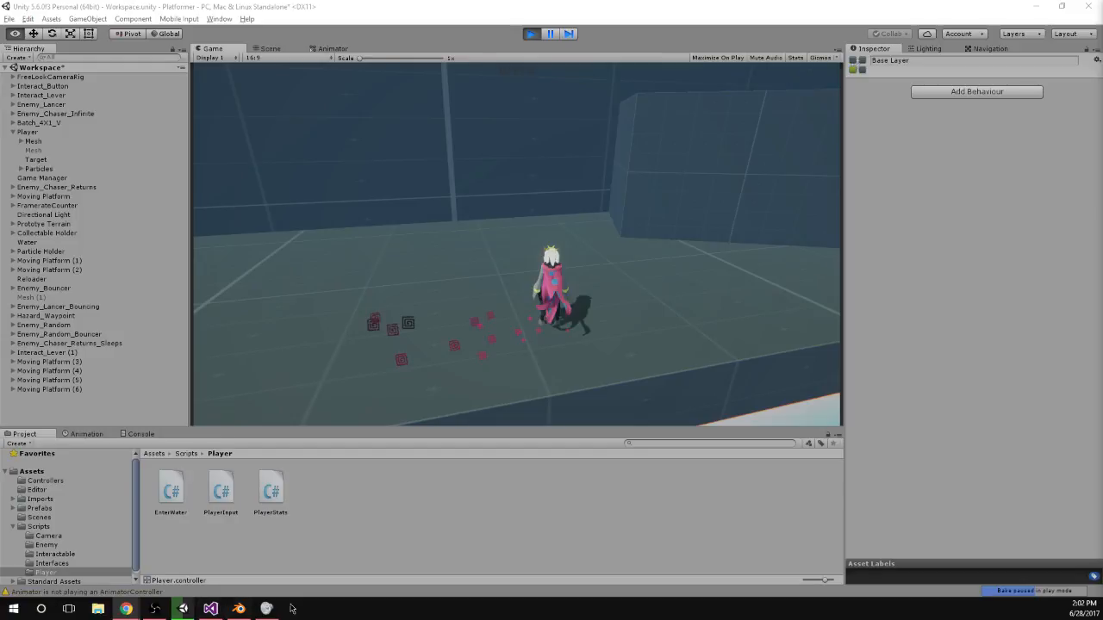
click(242, 608)
drag(202, 152, 161, 196)
key(a)
drag(198, 37, 197, 36)
key(g)
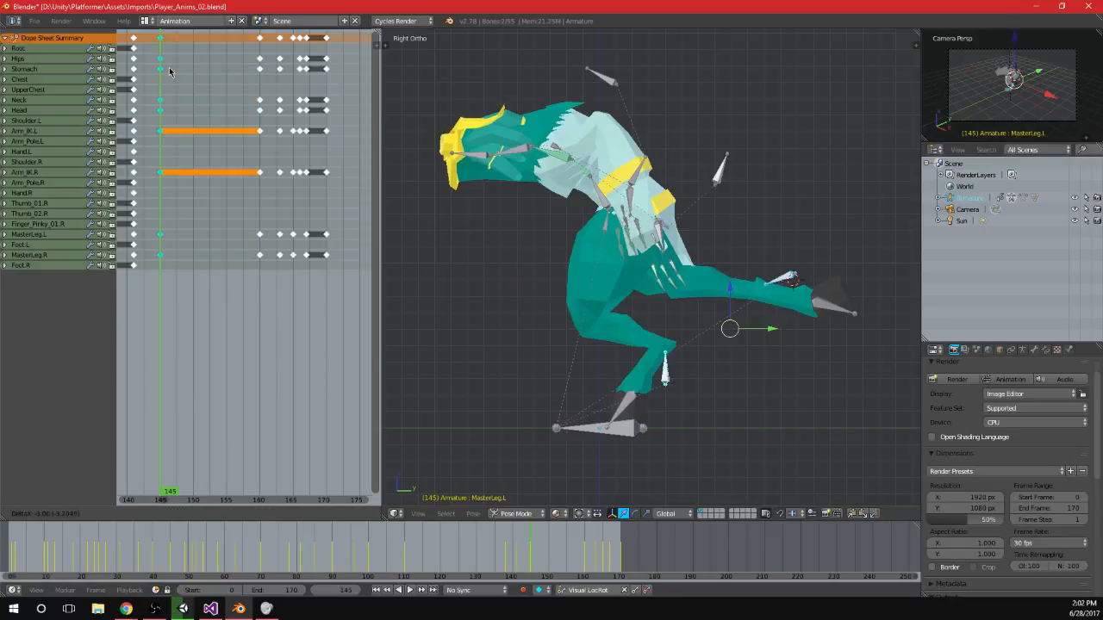
click(168, 70)
key(alt+a)
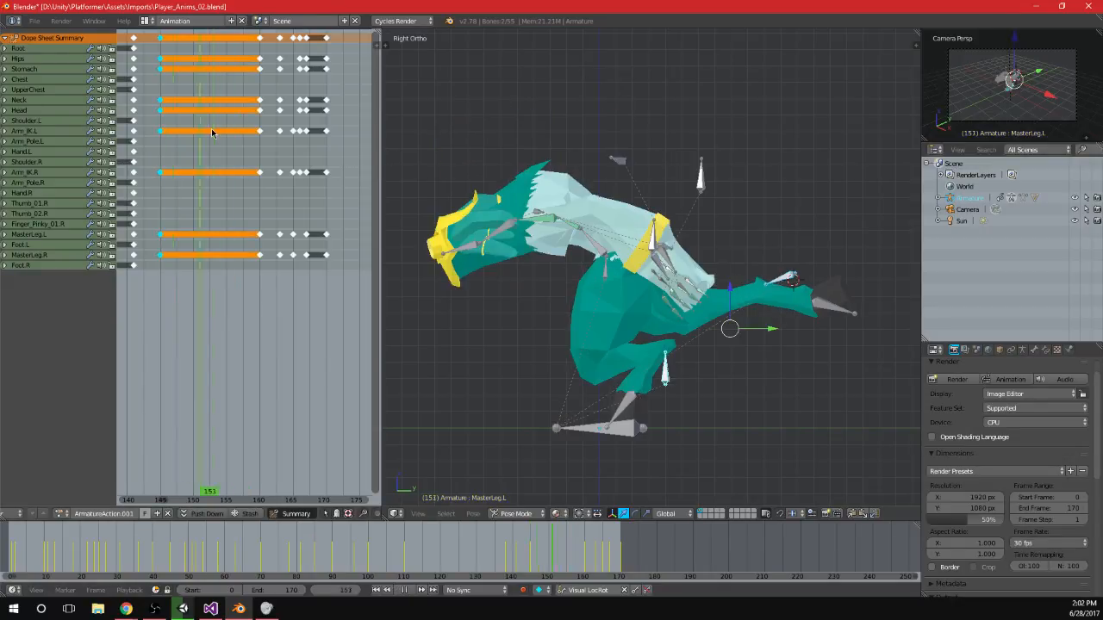
key(alt+a)
Switch to Unity, restart the game to play-test the retimed dash animation, and stop the game.
click(183, 609)
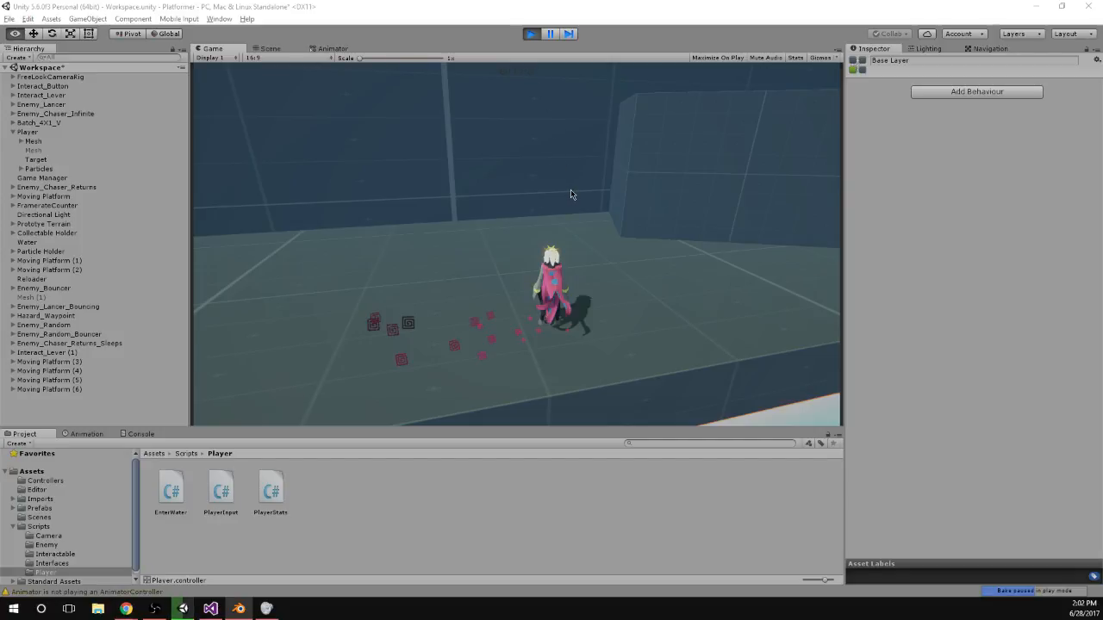
click(532, 37)
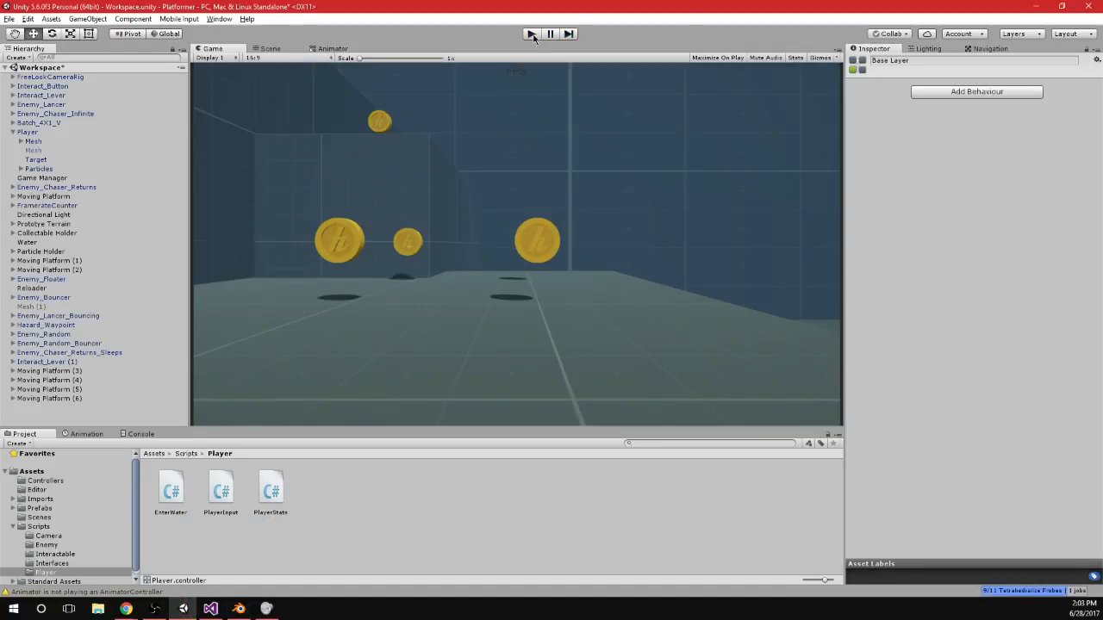
key(ctrl+p)
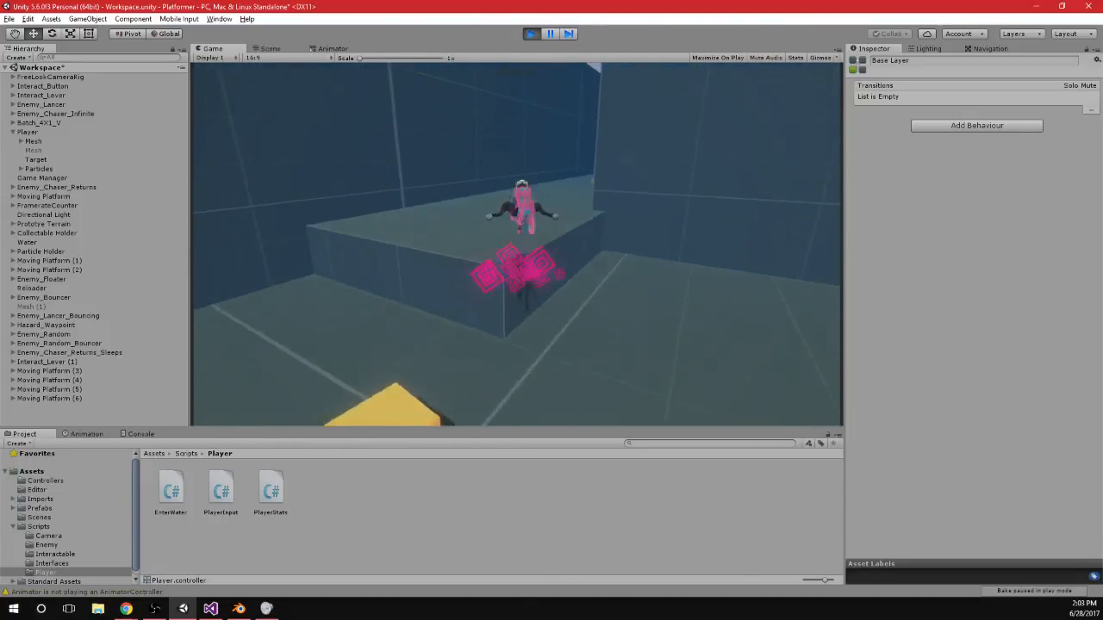
key(alt+Tab)
click(532, 34)
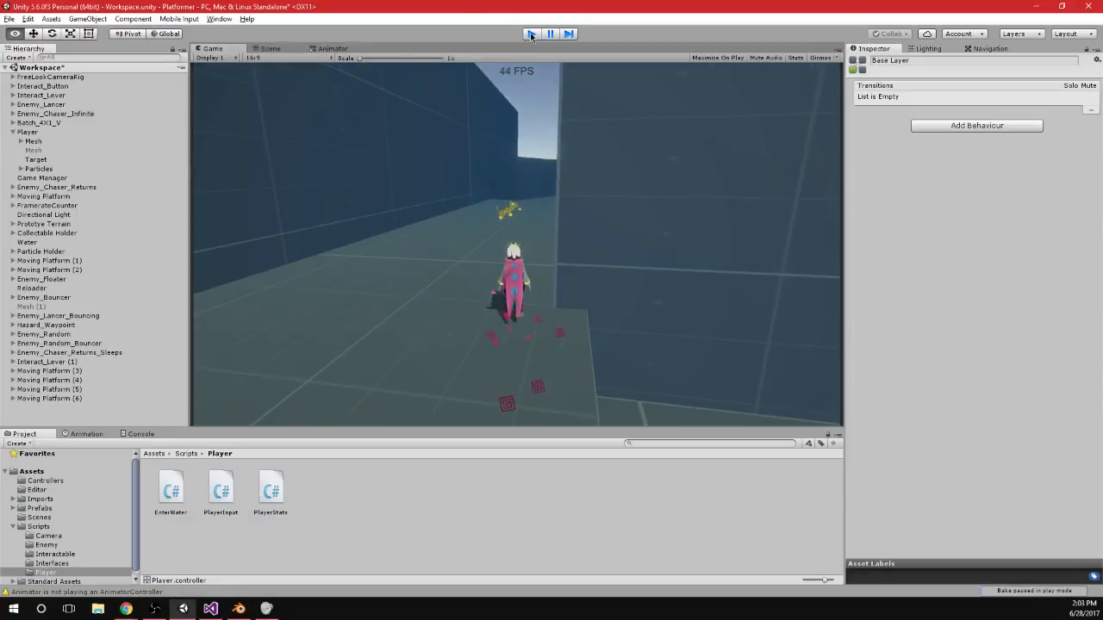
Switch to Blender and, at frame 145, move the Arm_IK.R bone forward beneath the chest in the side view.
click(211, 608)
click(238, 609)
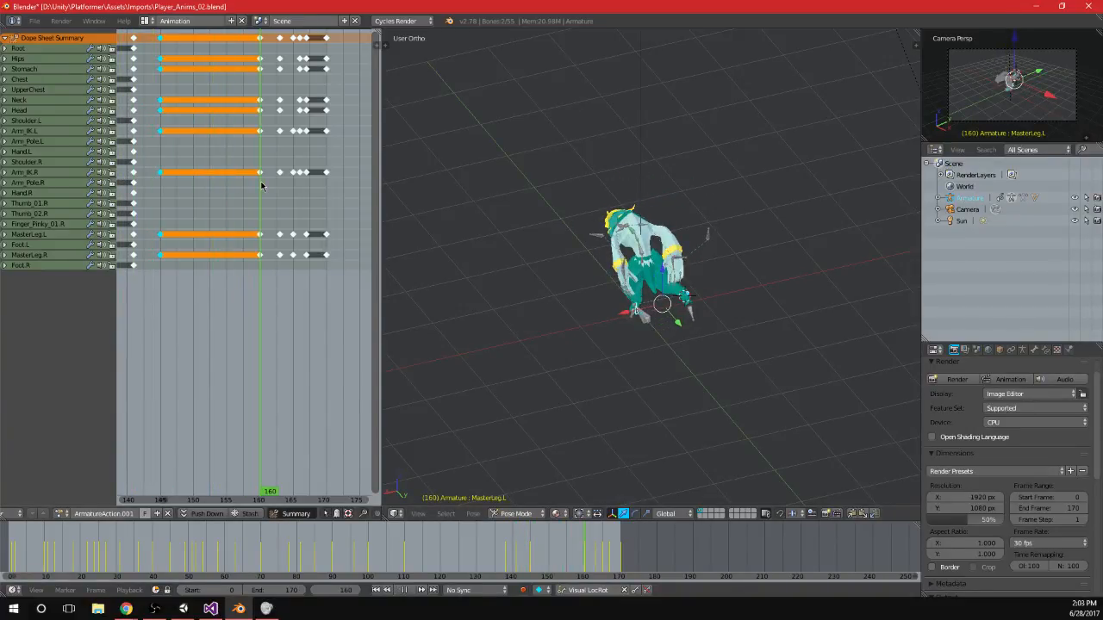
scroll(741, 301, up, 3)
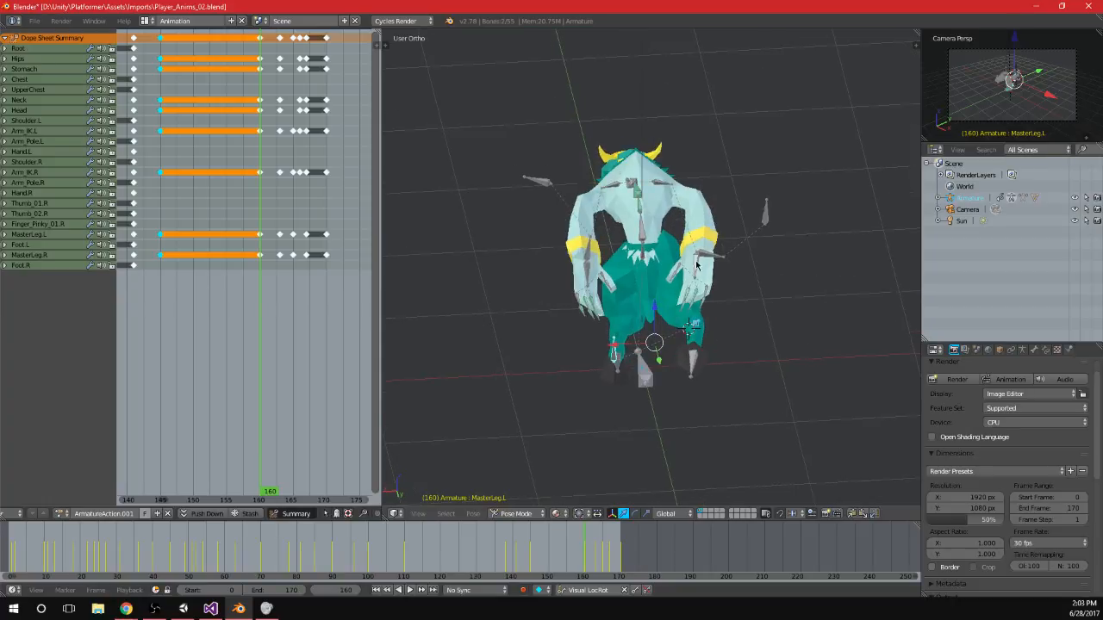
middle_drag(714, 263, 687, 264)
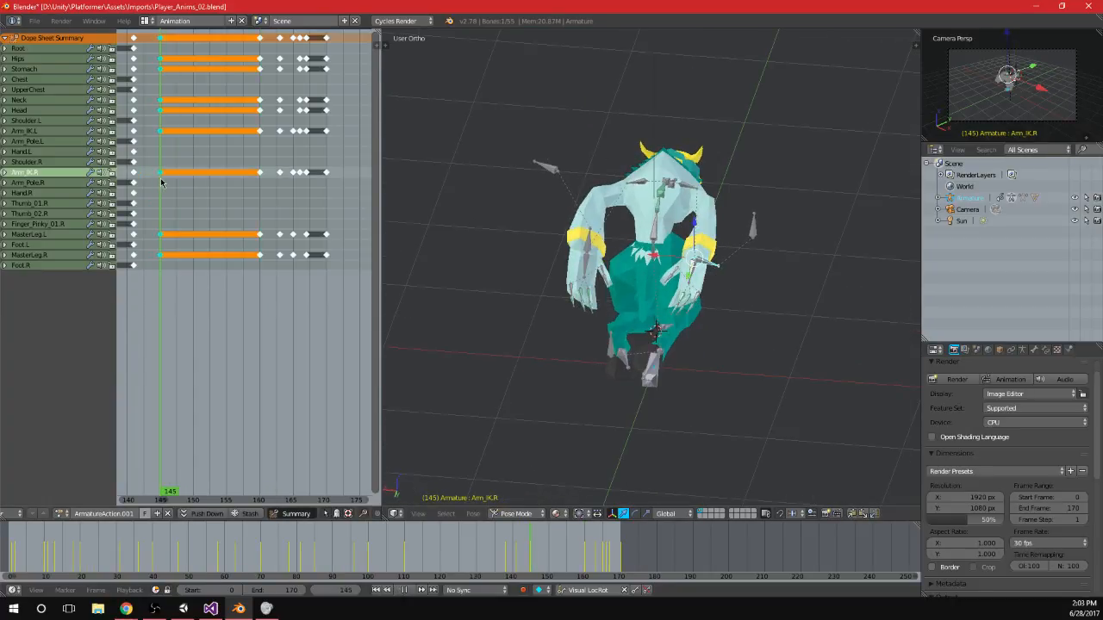
middle_drag(775, 297, 715, 297)
key(KP_3)
key(g)
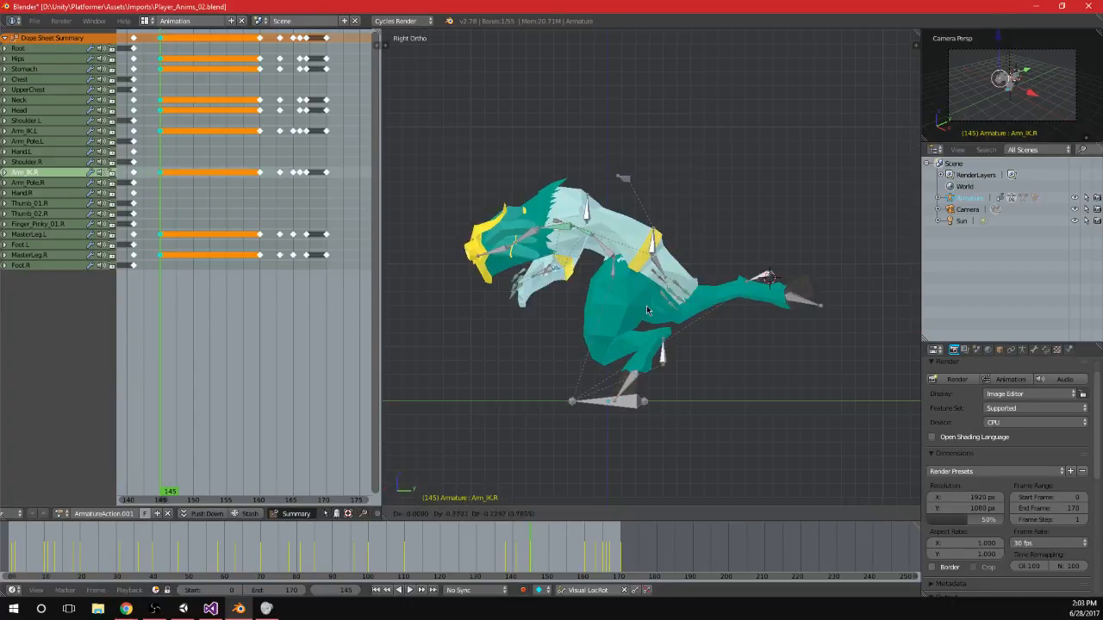
click(653, 303)
key(g)
click(743, 274)
Move the Arm_IK.R bone at frame 145 in toward the body and rotate it to turn the right hand.
middle_drag(776, 276, 690, 308)
key(g)
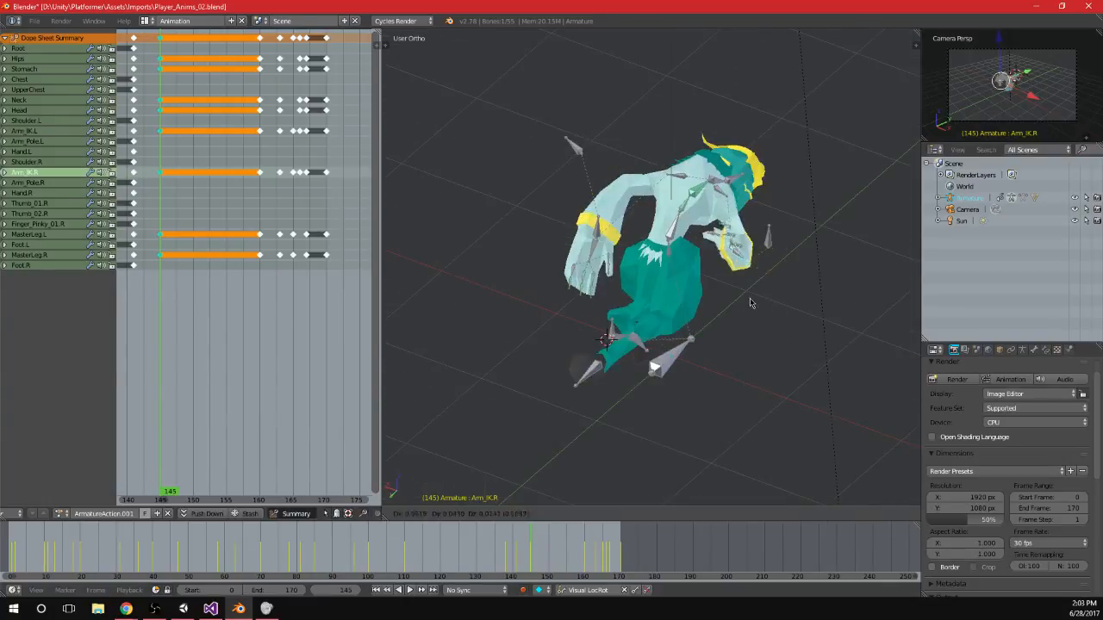
middle_drag(856, 310, 723, 273)
middle_drag(827, 296, 745, 280)
key(r)
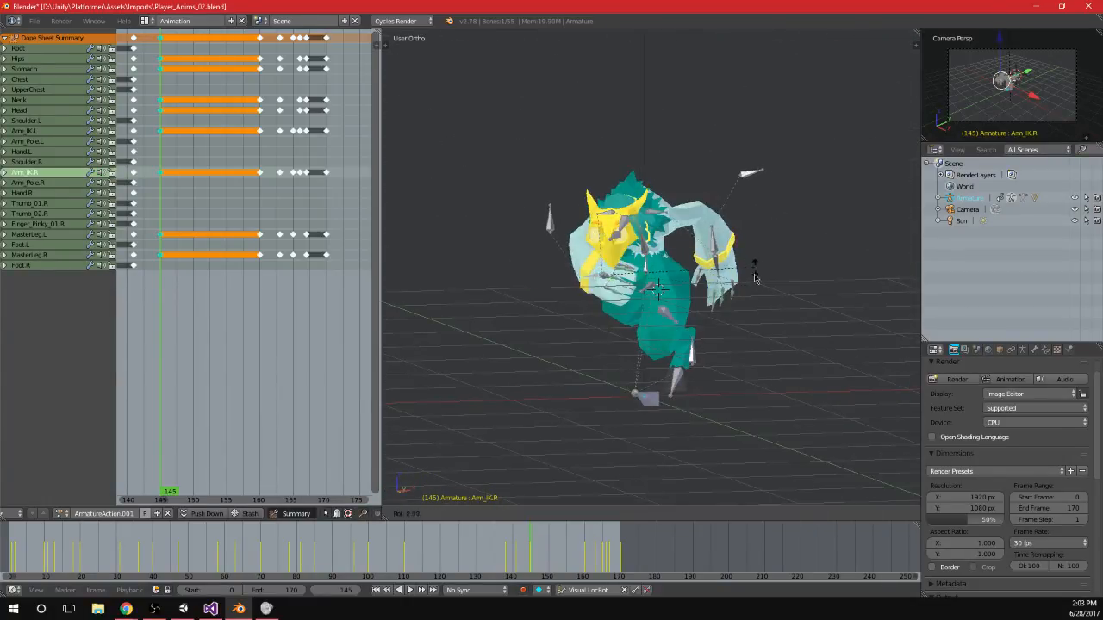
click(714, 210)
middle_drag(714, 211, 582, 248)
Refine the Arm_IK.R bone's position at frame 145 so the right forearm lies across the front of the chest.
click(722, 253)
key(g)
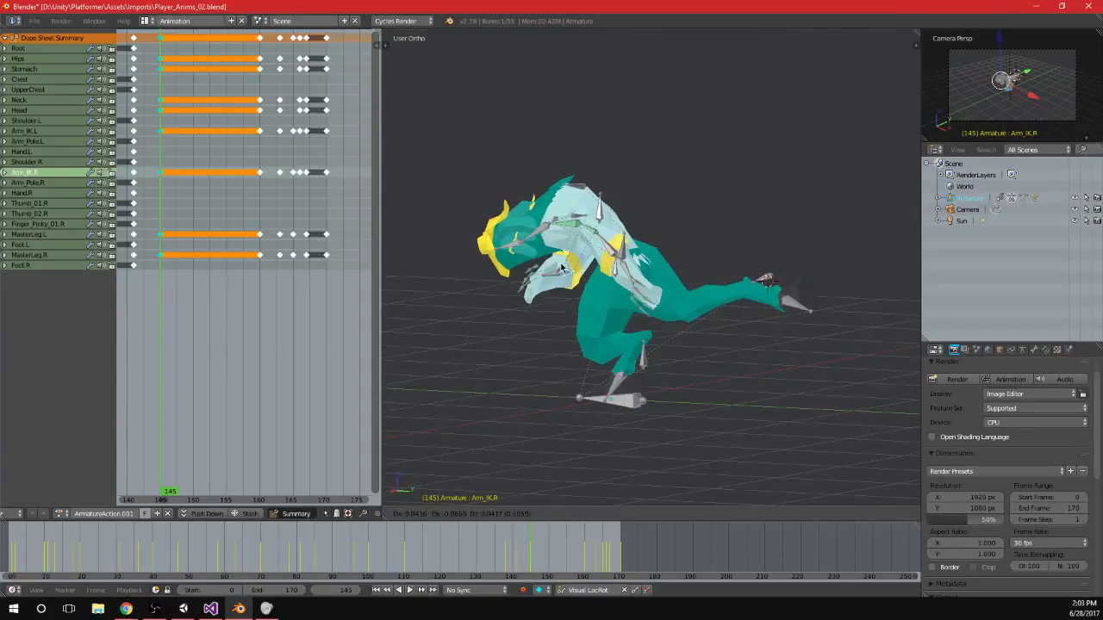
click(562, 267)
middle_drag(762, 274, 647, 317)
middle_drag(748, 252, 723, 272)
scroll(761, 280, up, 2)
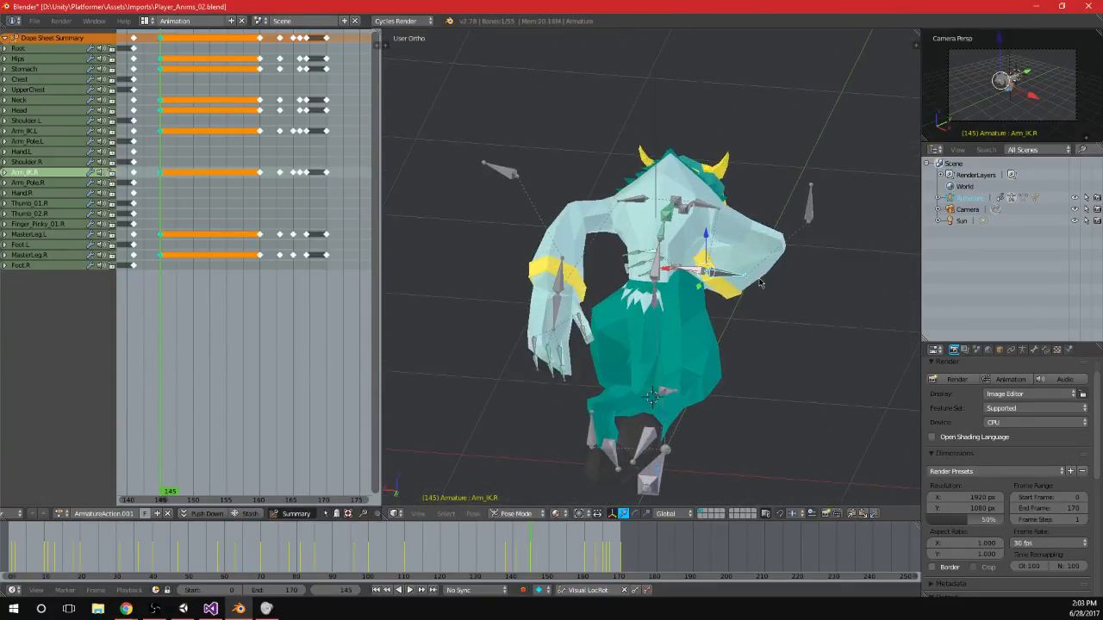
Duplicate the whole keyframe column at frame 145 to frame 160 so the dash pose holds.
right_click(158, 41)
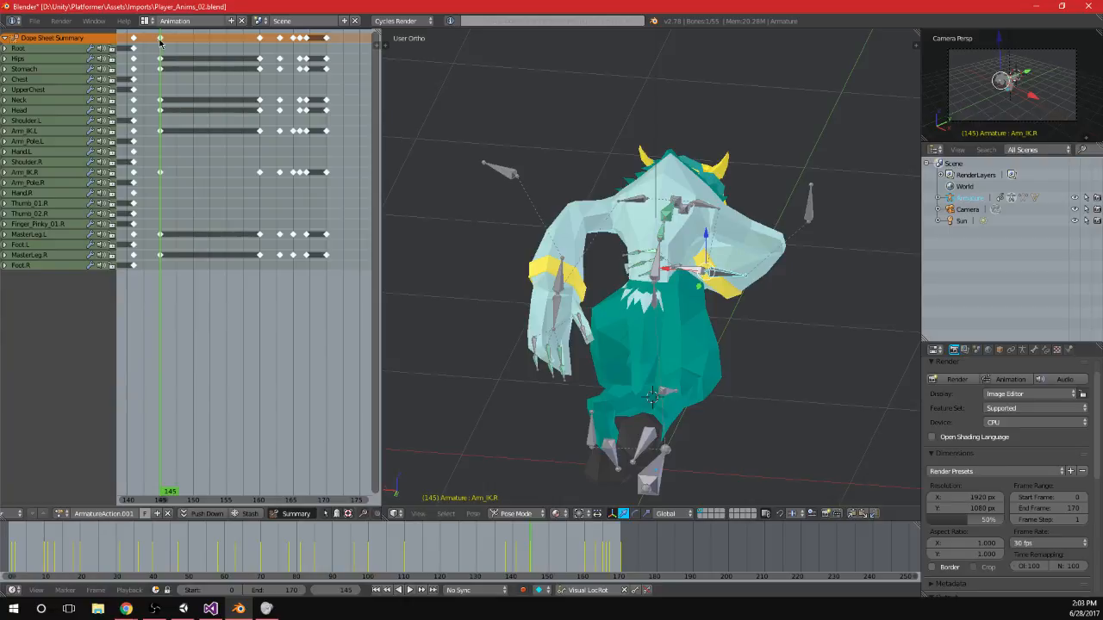
key(shift+d)
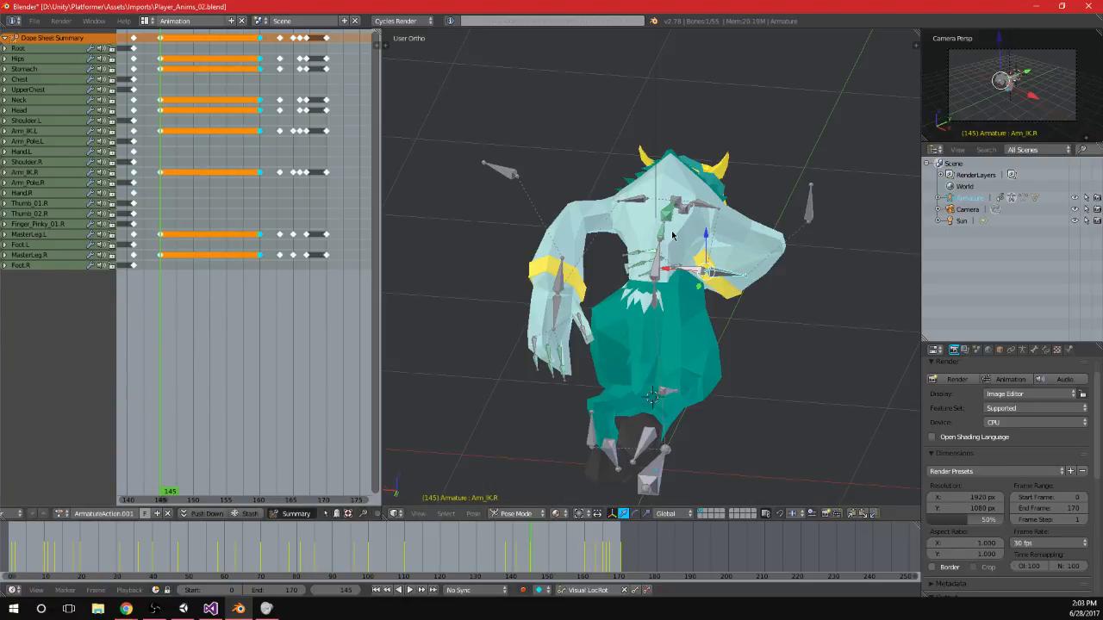
Move the Arm_IK.L bone outward from the body at frame 145 in the top view and duplicate its keyframe to frame 160.
middle_drag(749, 330, 686, 356)
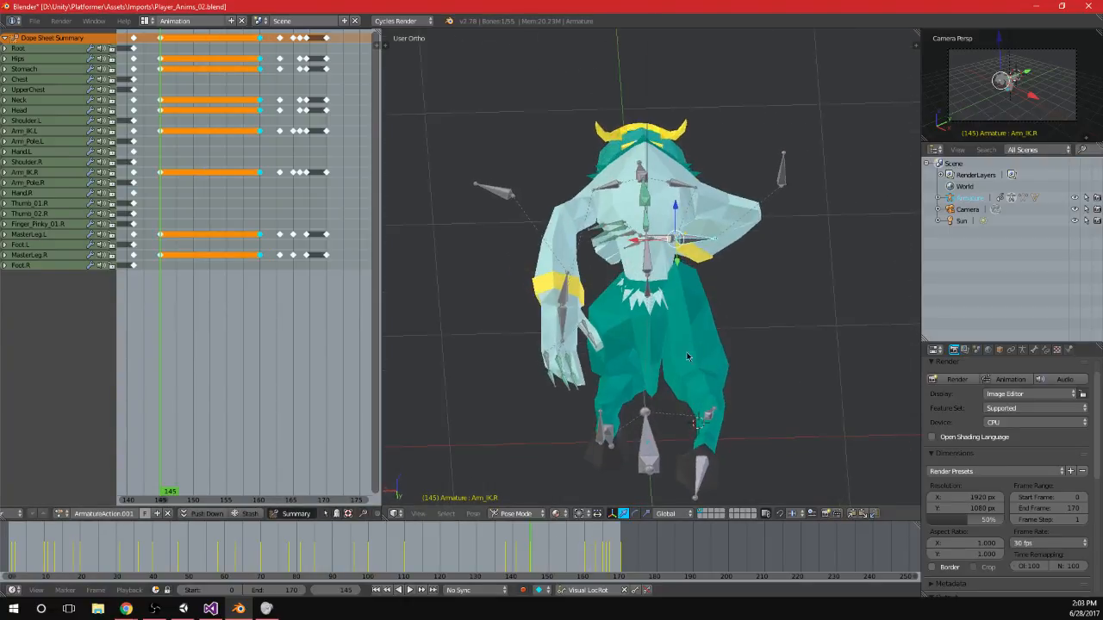
key(KP_7)
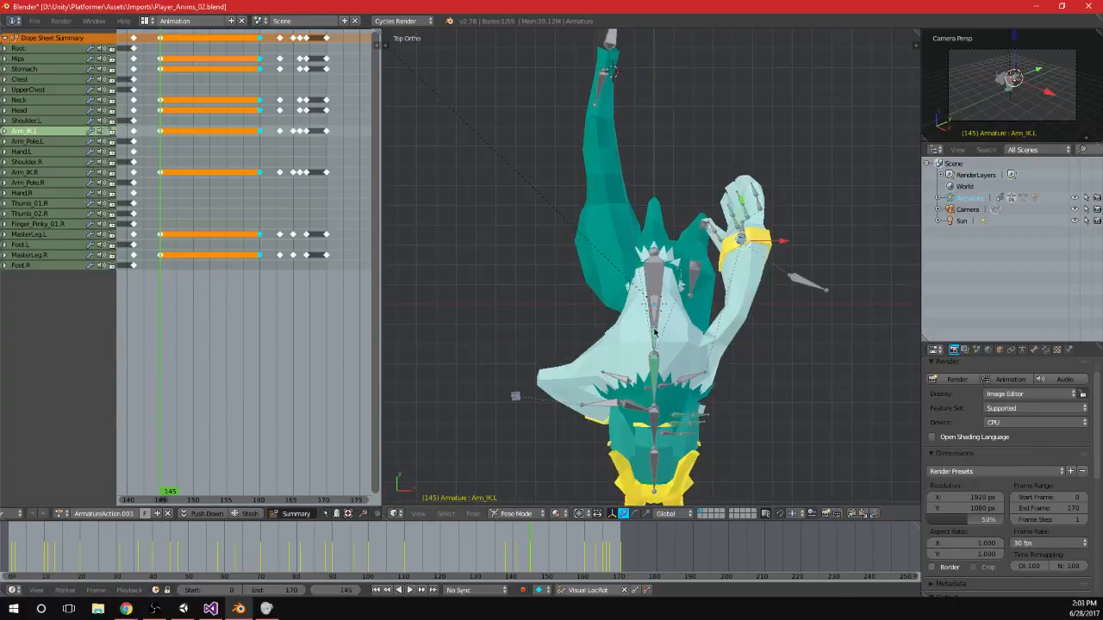
key(g)
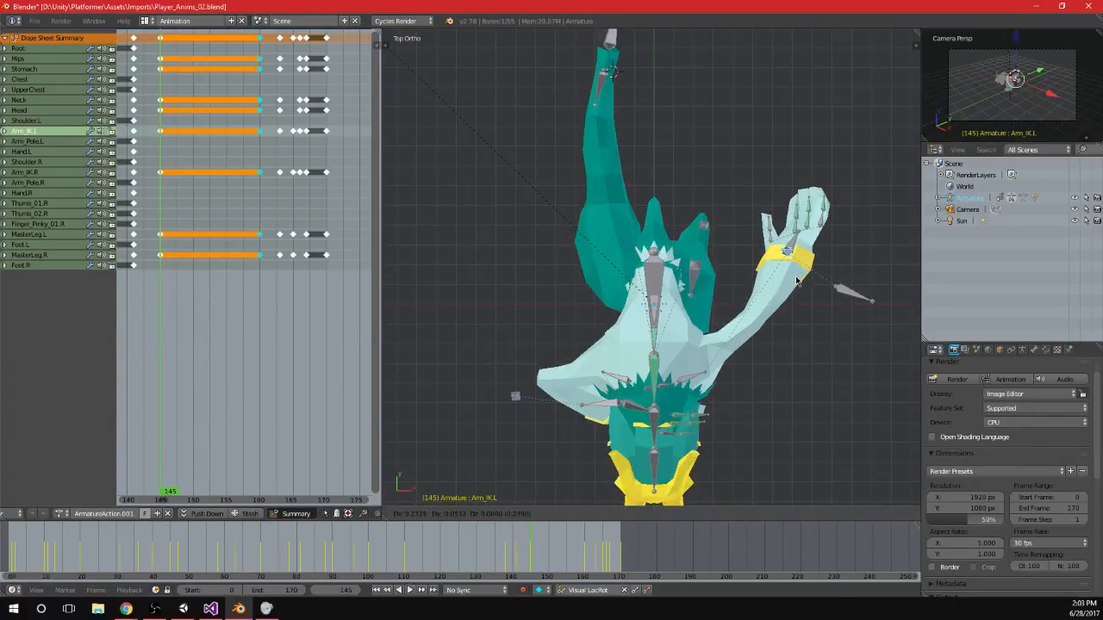
click(791, 289)
middle_drag(791, 288, 660, 297)
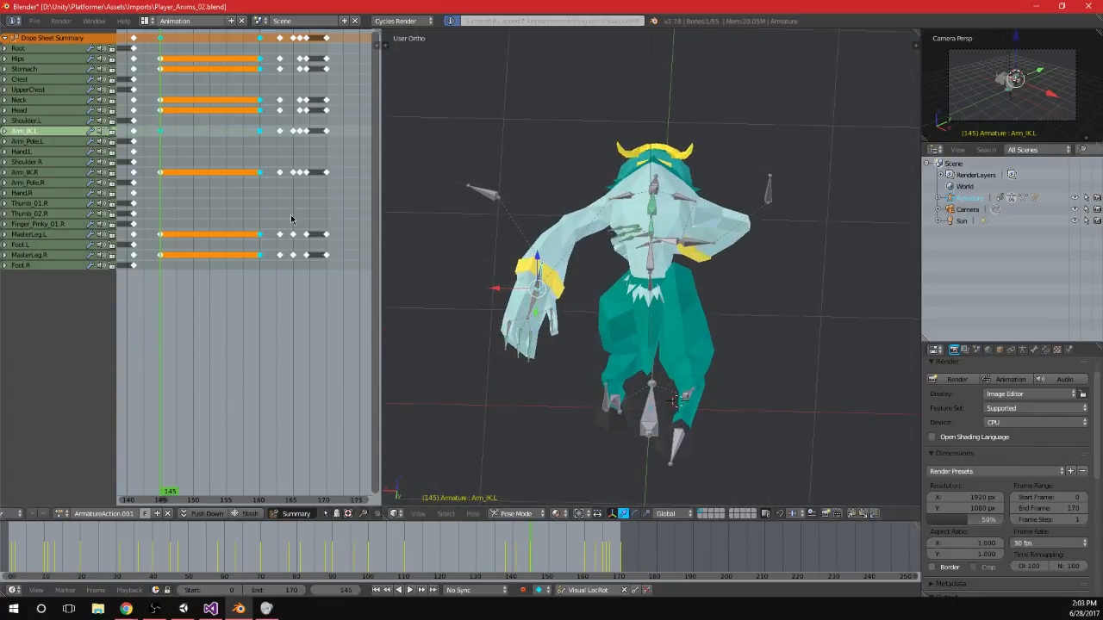
shift+middle_drag(550, 325, 579, 298)
scroll(574, 302, up, 2)
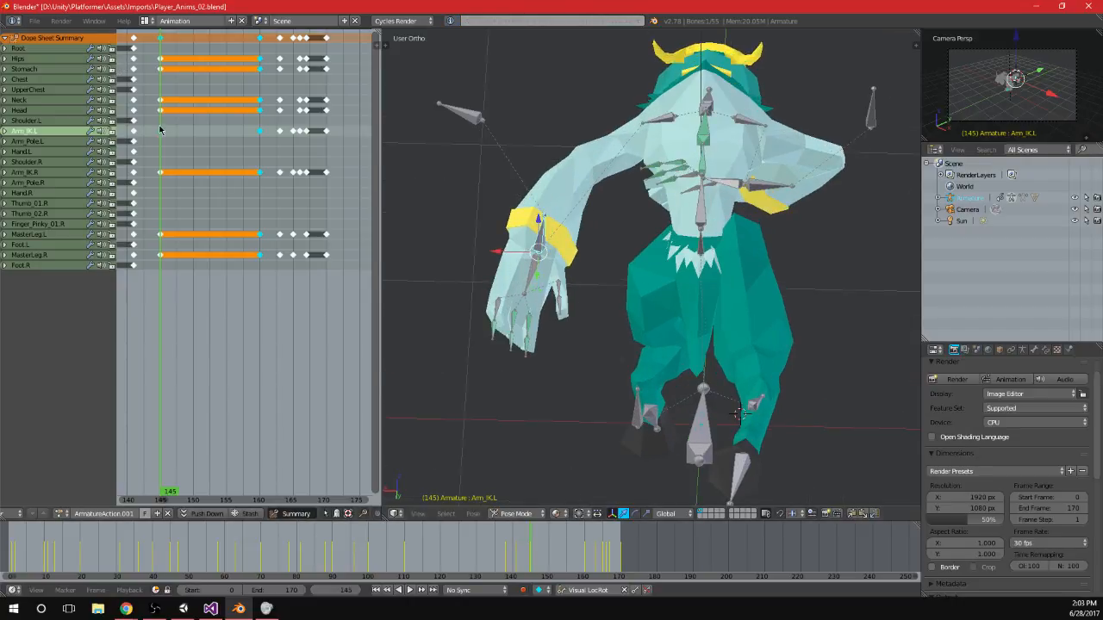
key(shift+d)
click(258, 53)
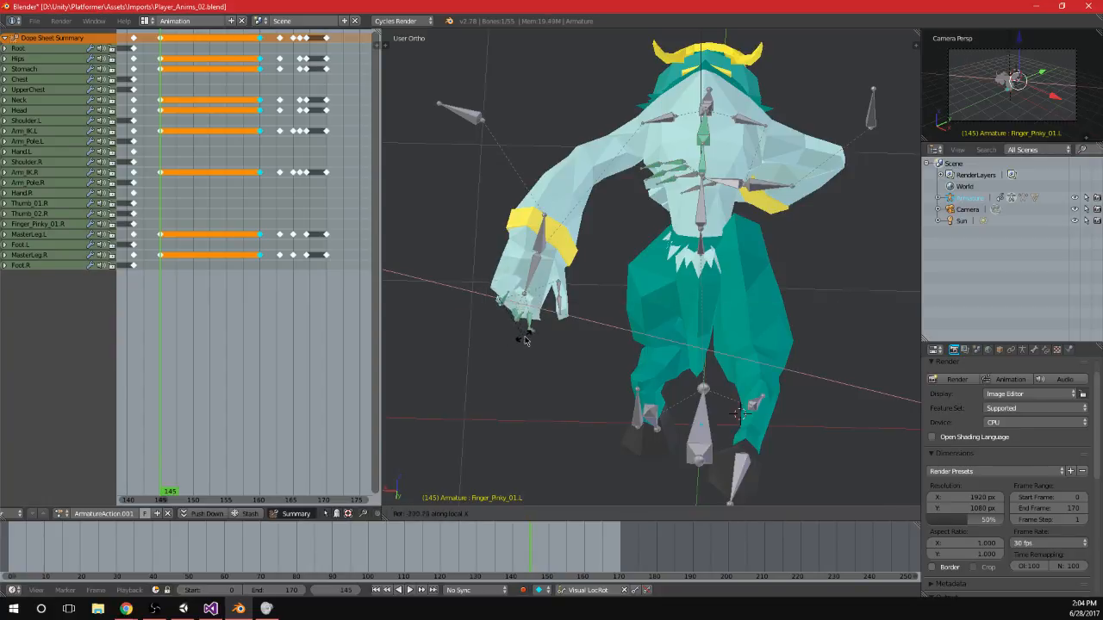
Curl the left hand's fingers, rotate Thumb_01.L and Thumb_02.L inward, and key the pose at frame 145.
click(523, 291)
mouse_move(544, 286)
middle_down()
mouse_move(661, 233)
mouse_move(557, 282)
middle_up()
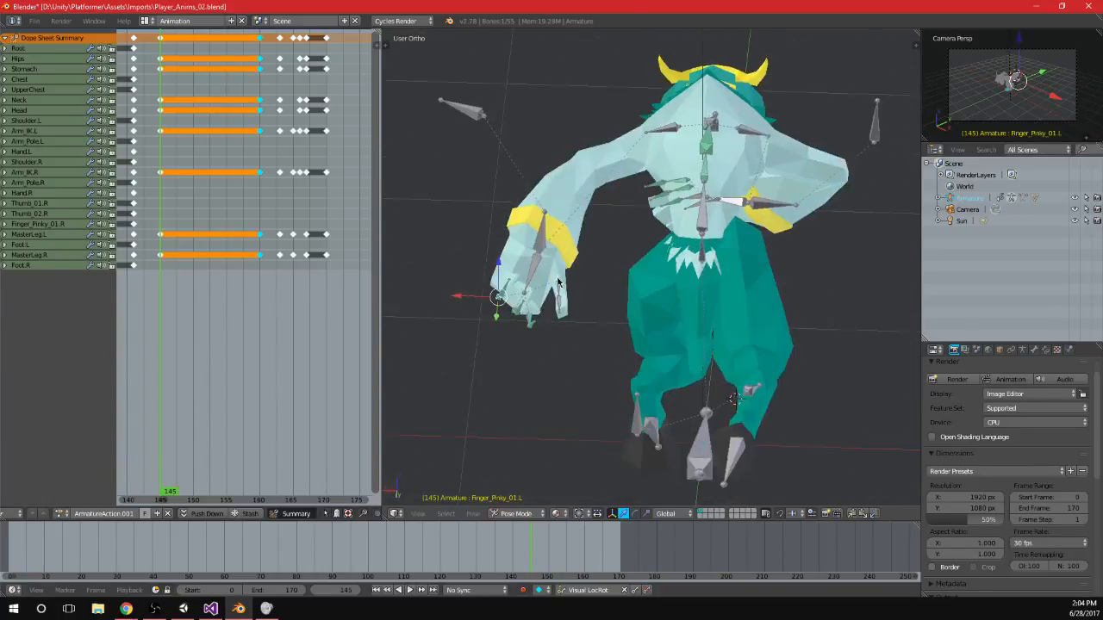
scroll(558, 281, up, 3)
right_click(547, 289)
key(r)
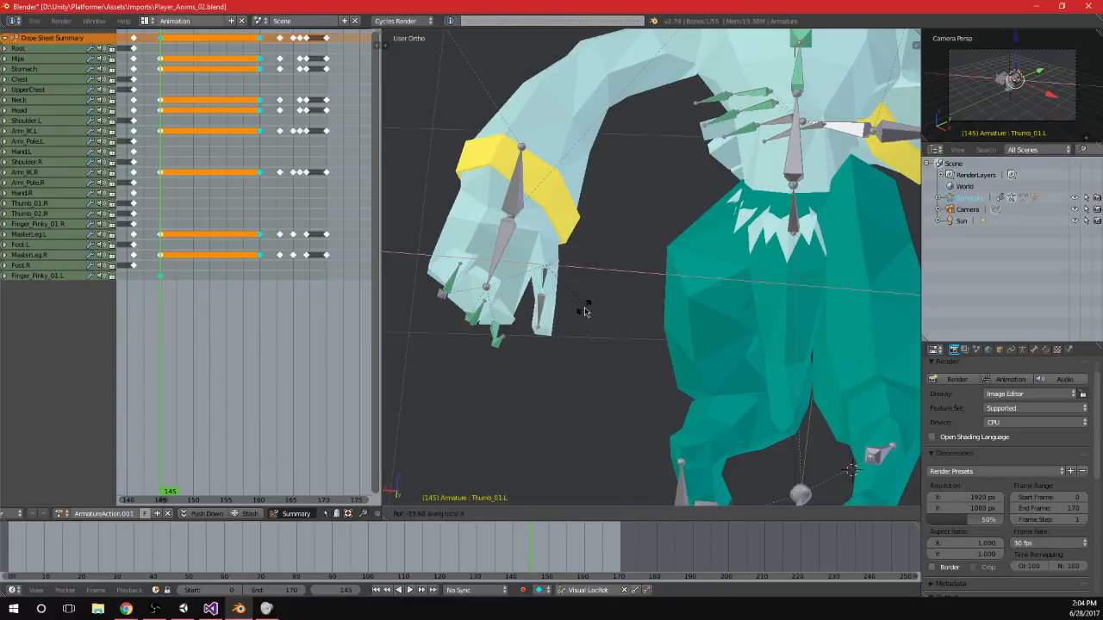
click(579, 323)
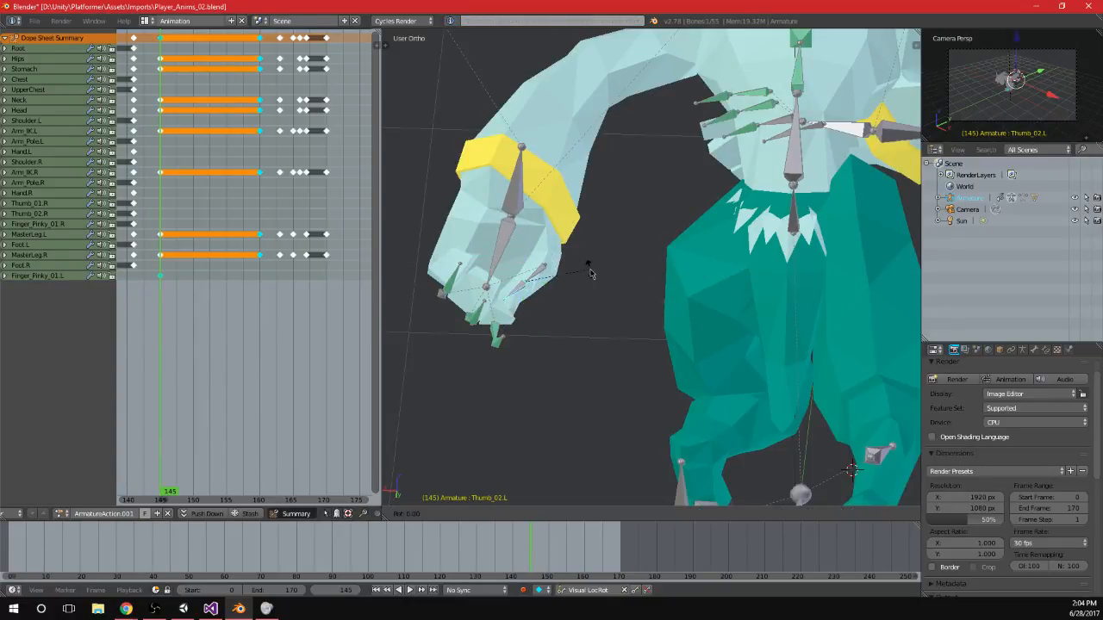
click(558, 335)
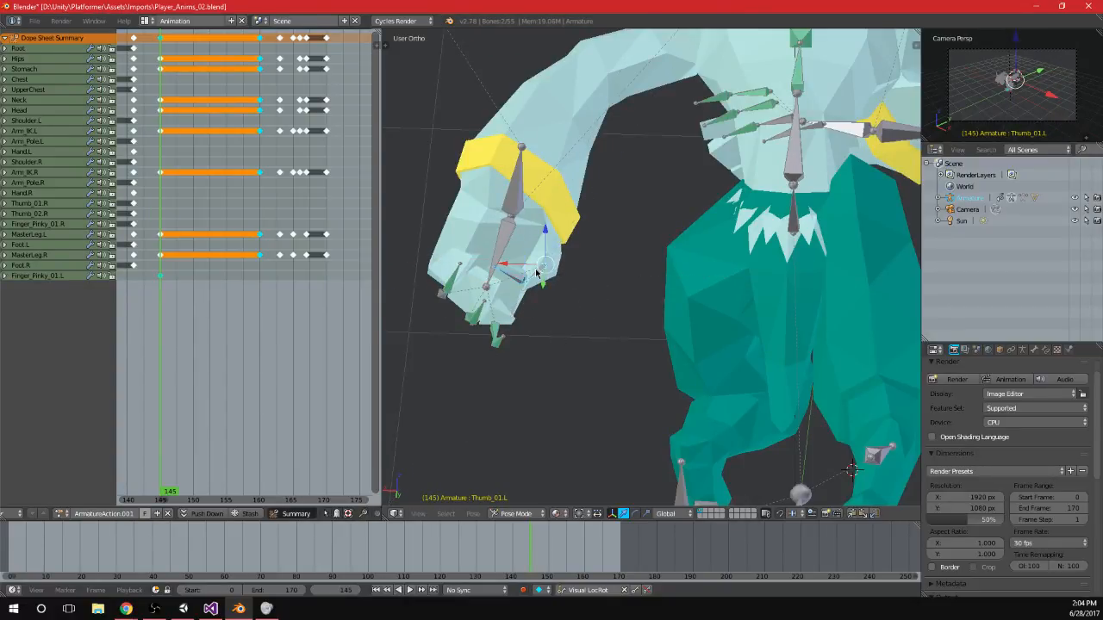
key(i)
Move the end keyframes of Finger_Pinky_01.L, Thumb_01.L and Thumb_02.L from frame 170 to frame 160.
scroll(172, 288, down, 1)
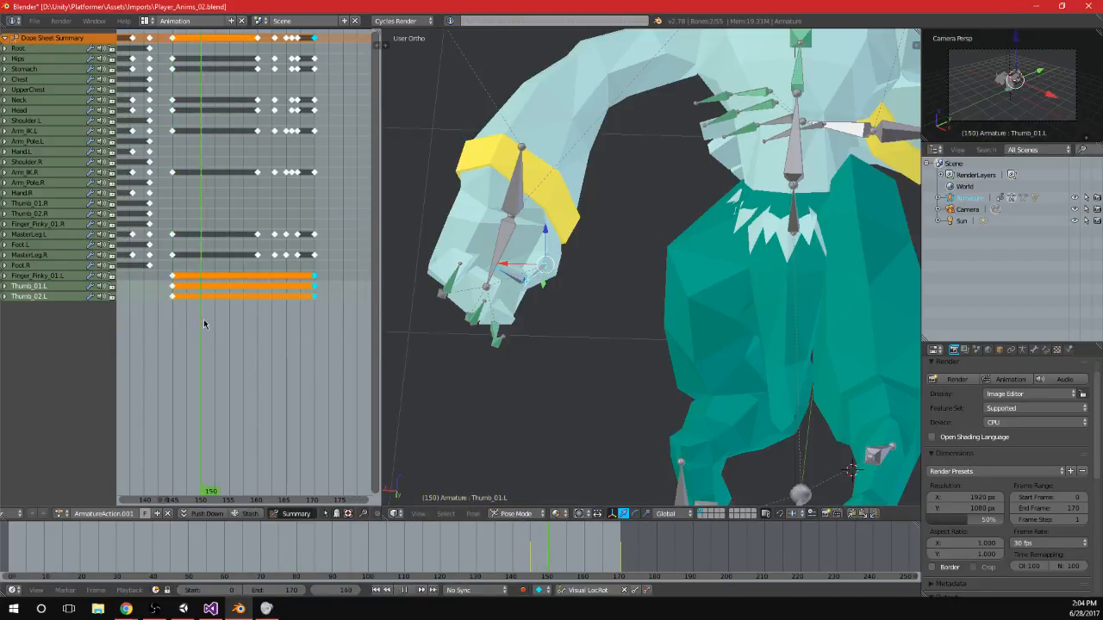
drag(247, 328, 287, 331)
scroll(551, 284, down, 2)
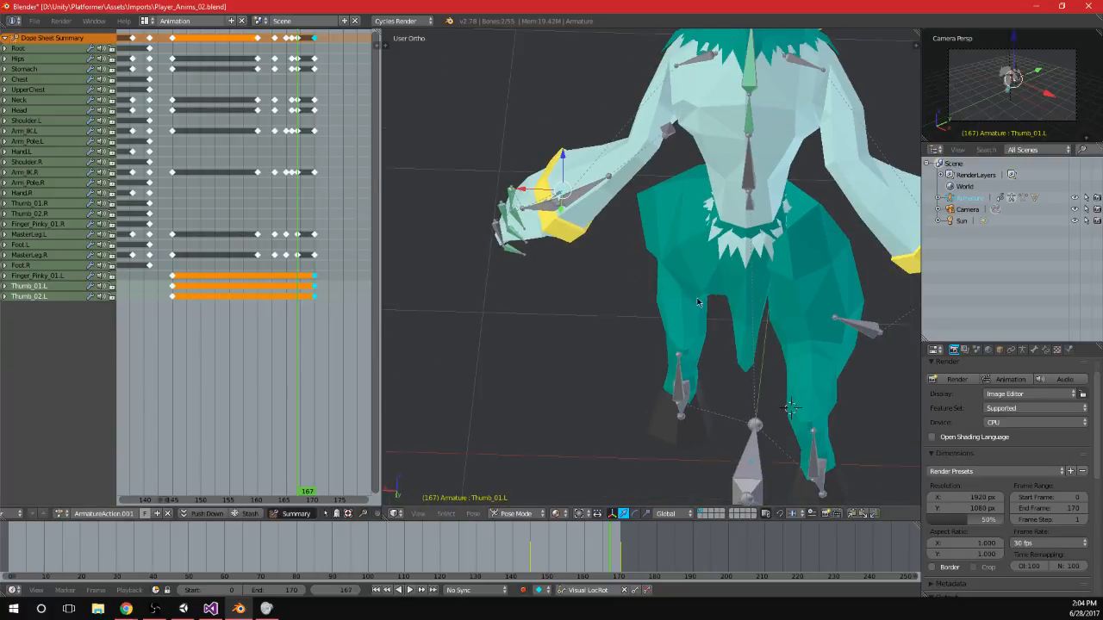
scroll(573, 299, down, 2)
shift+middle_drag(698, 302, 570, 222)
key(a)
key(b)
drag(307, 311, 275, 311)
key(g)
click(264, 300)
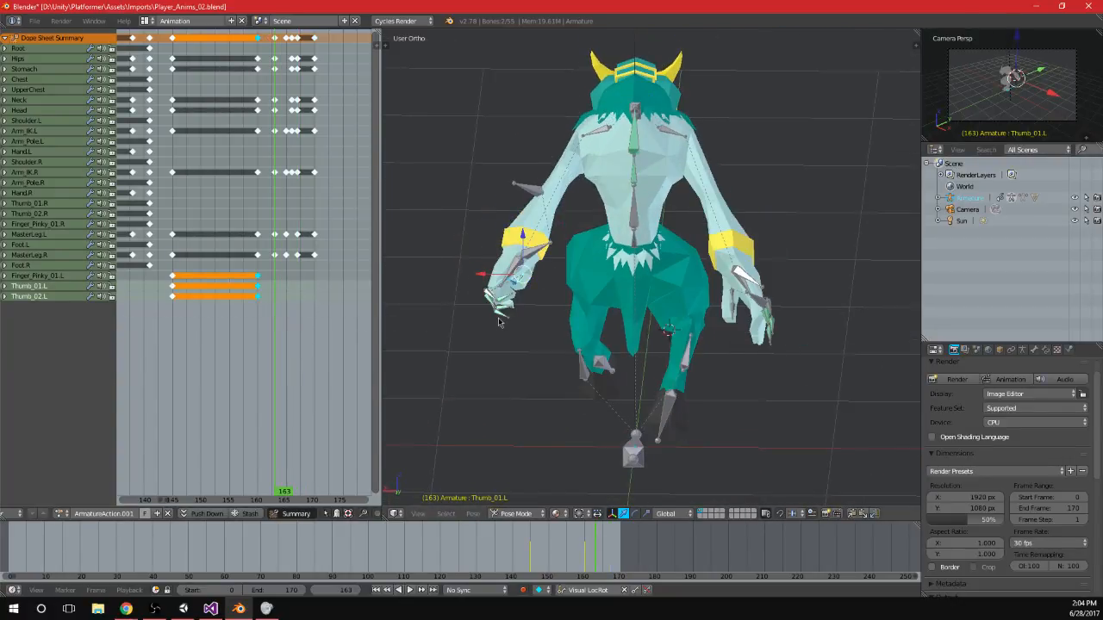
Key the left fingers and thumb in an open pose at frame 163 and duplicate those keyframes to frame 170.
scroll(523, 321, up, 1)
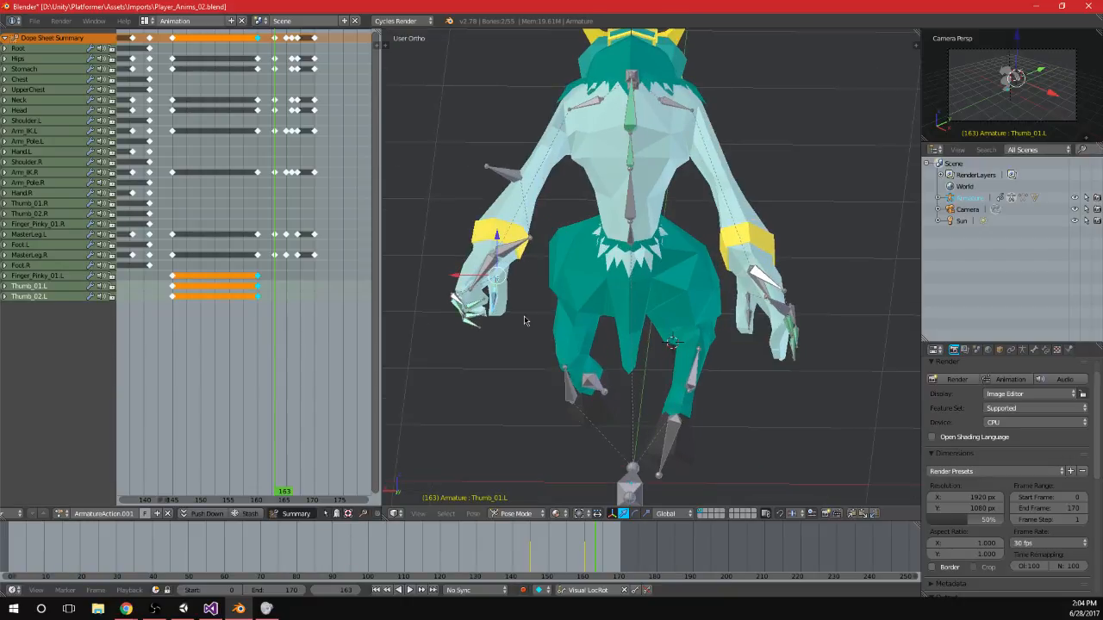
middle_drag(505, 318, 485, 295)
right_click(504, 282)
key(i)
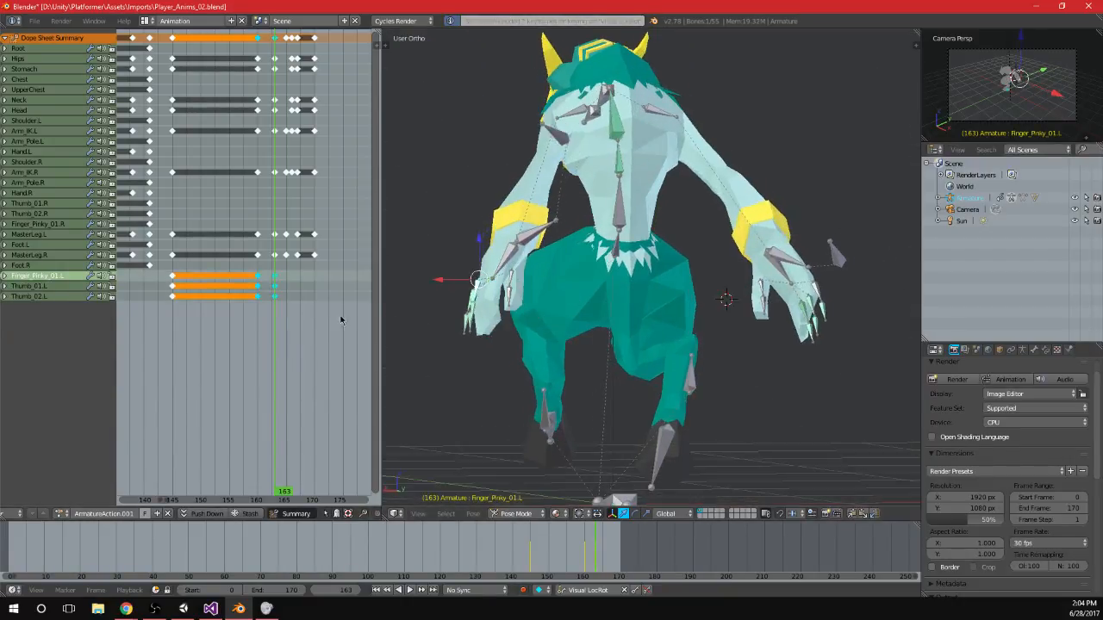
key(a)
drag(278, 274, 282, 271)
key(shift+d)
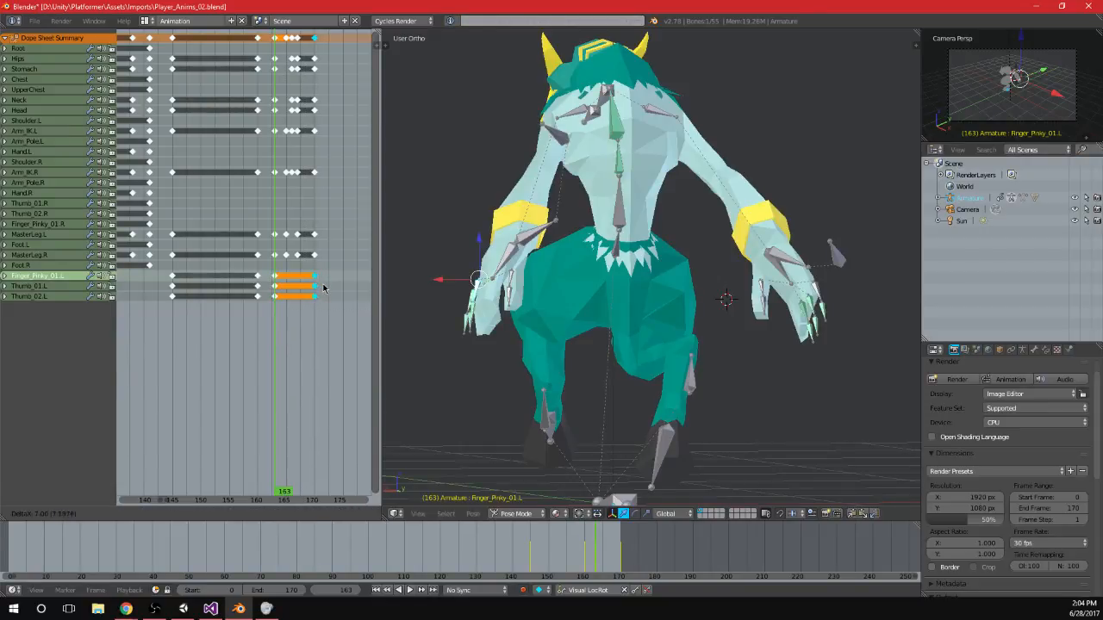
click(324, 288)
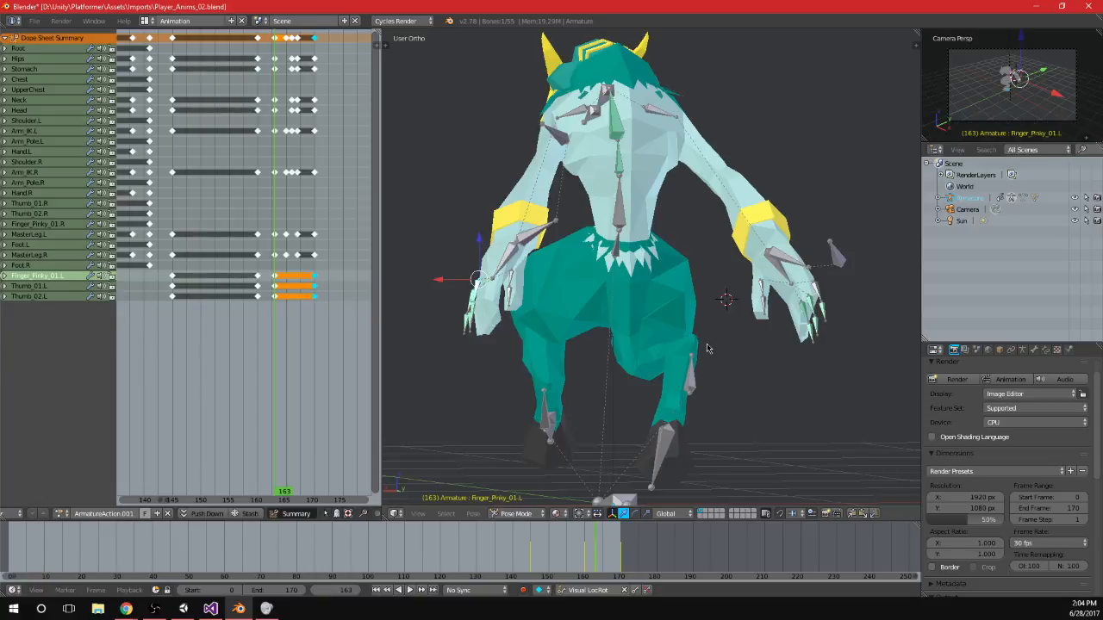
At frame 145, rotate the Neck bone in the side view to raise the head.
key(KP_3)
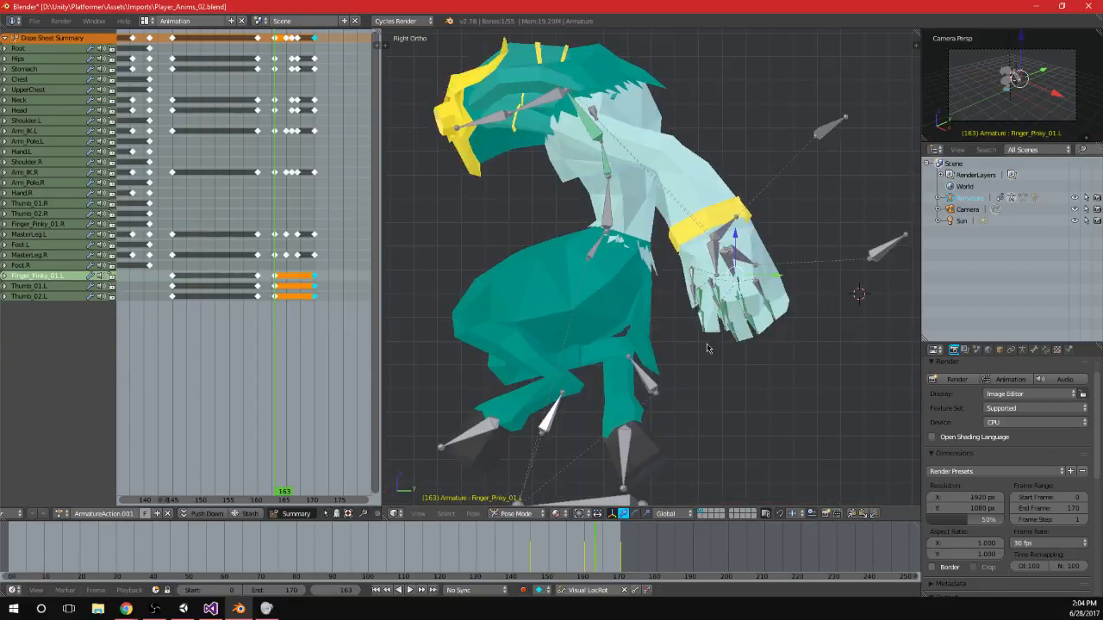
drag(311, 127, 182, 175)
scroll(662, 239, down, 4)
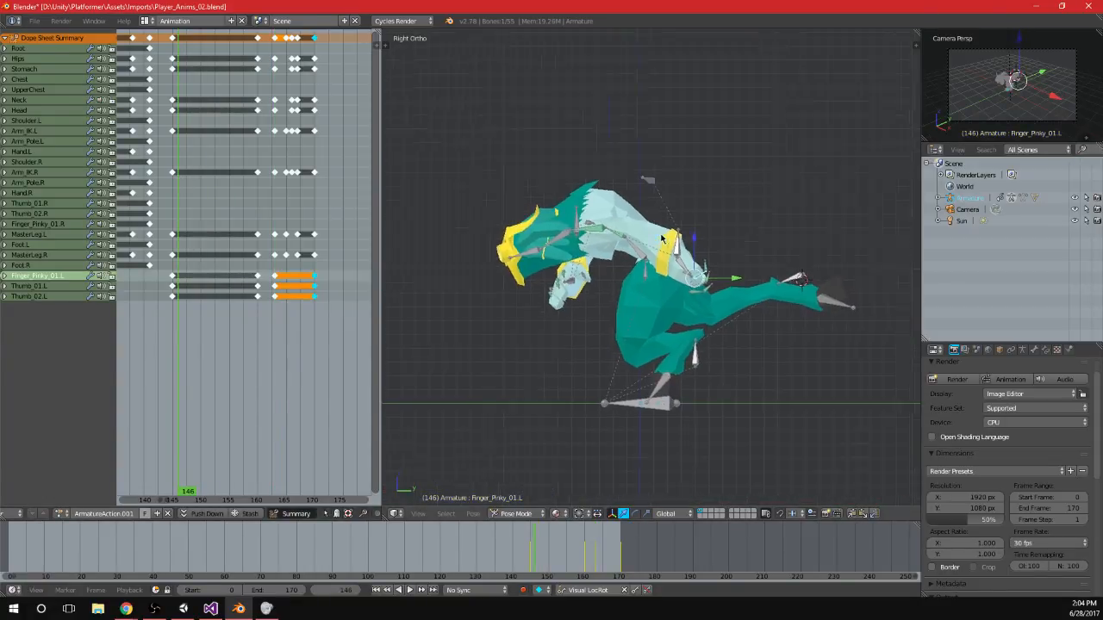
scroll(587, 240, up, 1)
right_click(534, 241)
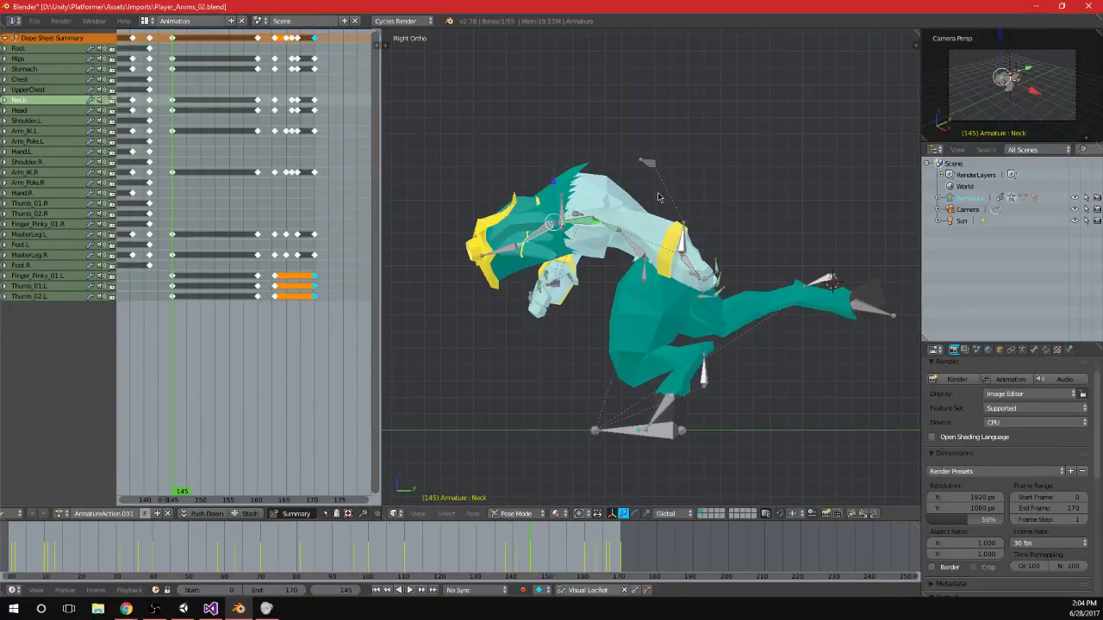
key(r)
click(664, 233)
key(r)
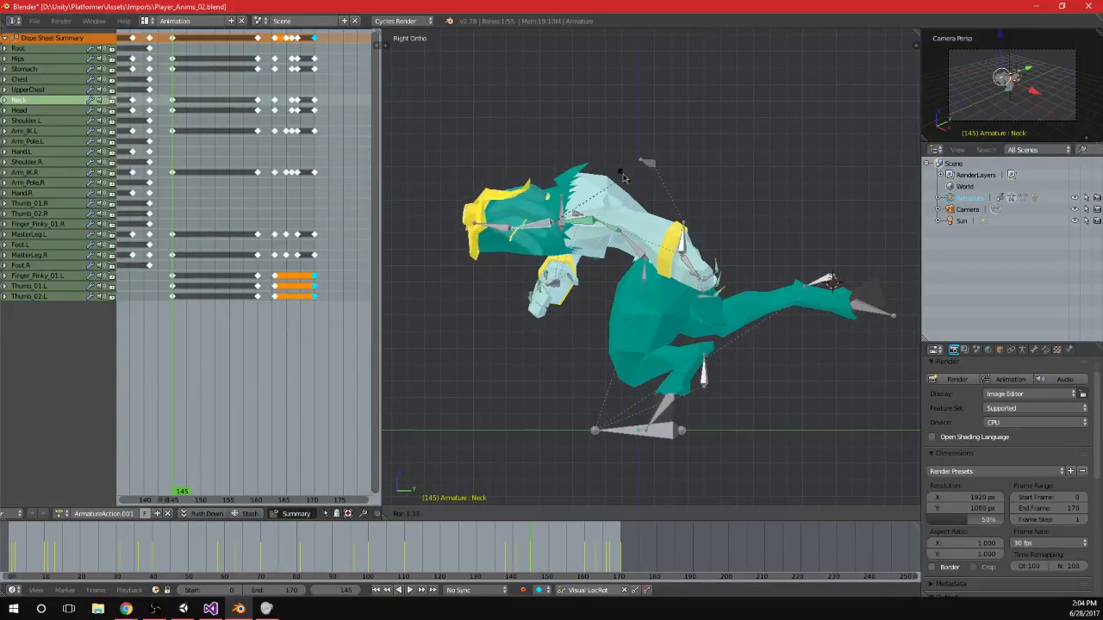
key(Escape)
Rotate the Stomach bone to lift the torso at frame 145 and counter-rotate the Neck bone to lower the head.
right_click(630, 246)
key(r)
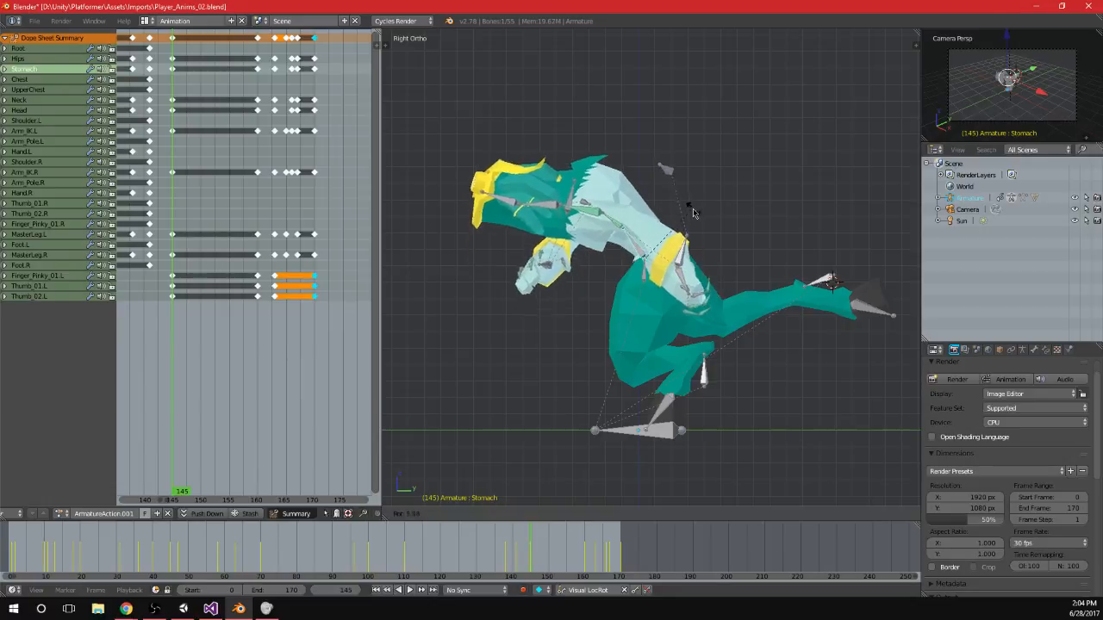
click(627, 219)
right_click(552, 208)
key(r)
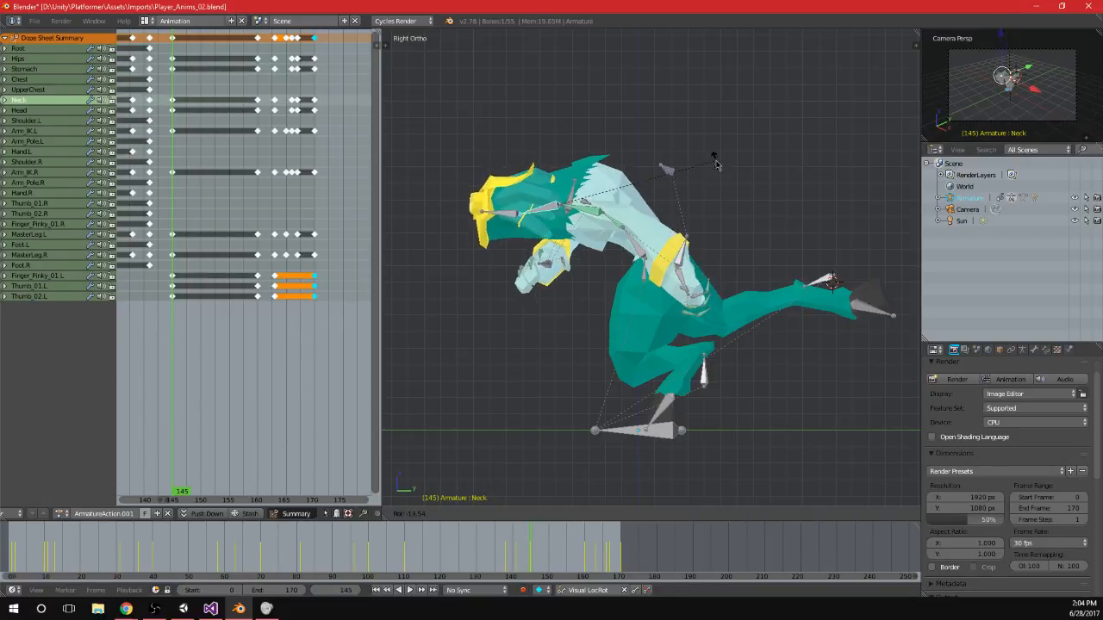
click(714, 162)
Try to rotate the UpperChest bone at frame 145 in the side view.
middle_drag(714, 162, 726, 230)
key(KP_3)
scroll(662, 201, up, 3)
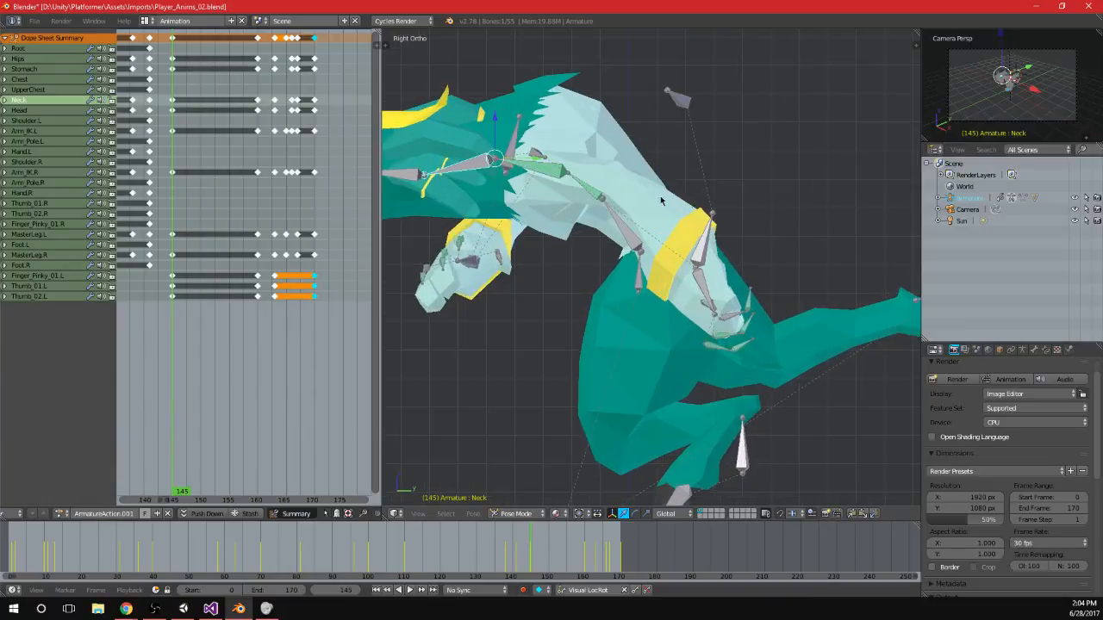
right_click(551, 169)
key(r)
right_click(615, 233)
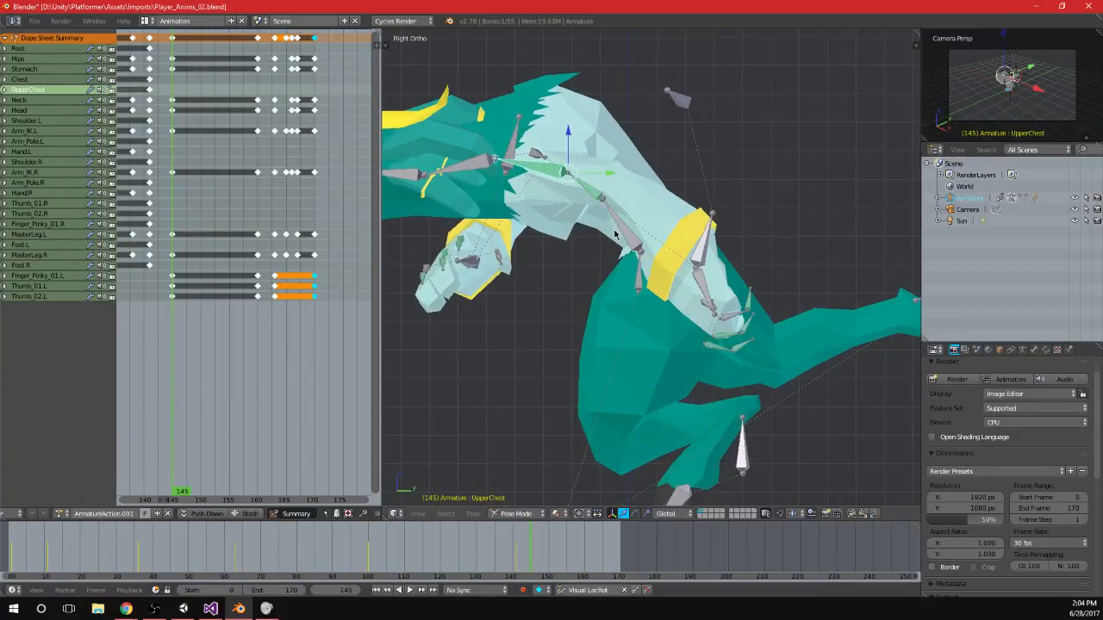
Play back the dash animation to check the torso and neck pose.
right_click(470, 168)
key(alt+a)
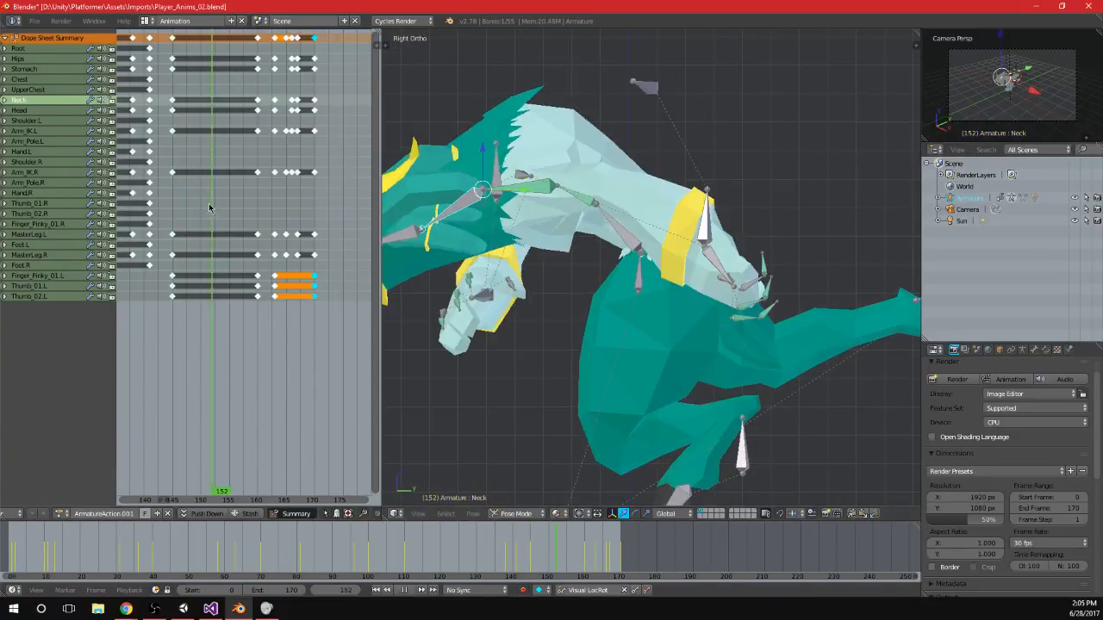
right_click(543, 193)
scroll(581, 212, down, 4)
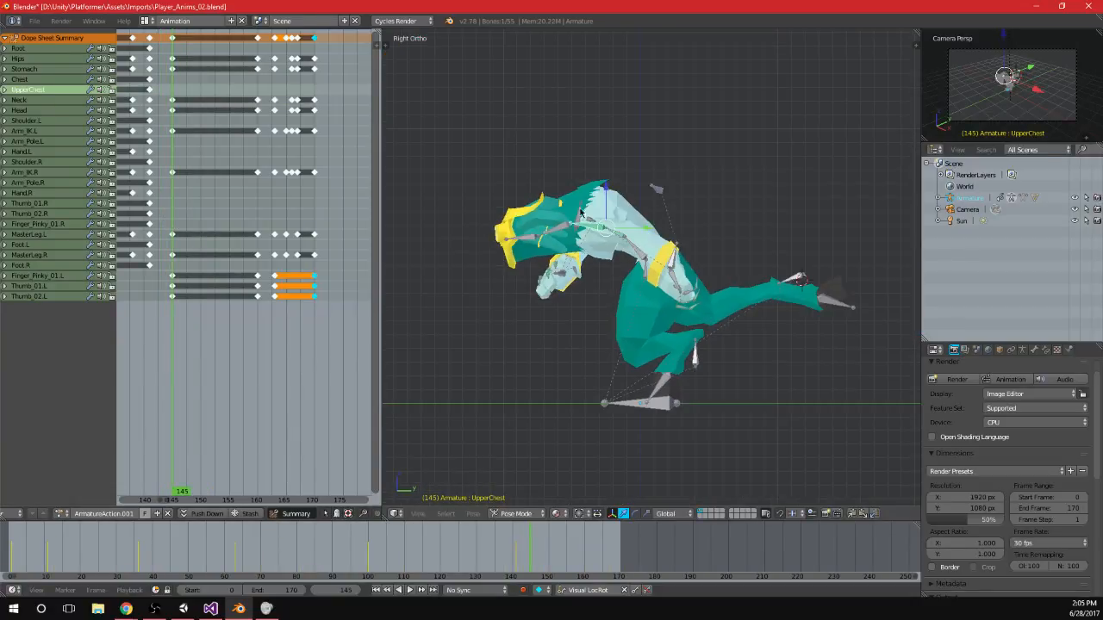
Rotate the Neck bone to adjust the head's tilt at frame 145 and key the Neck and Head bones.
right_click(668, 208)
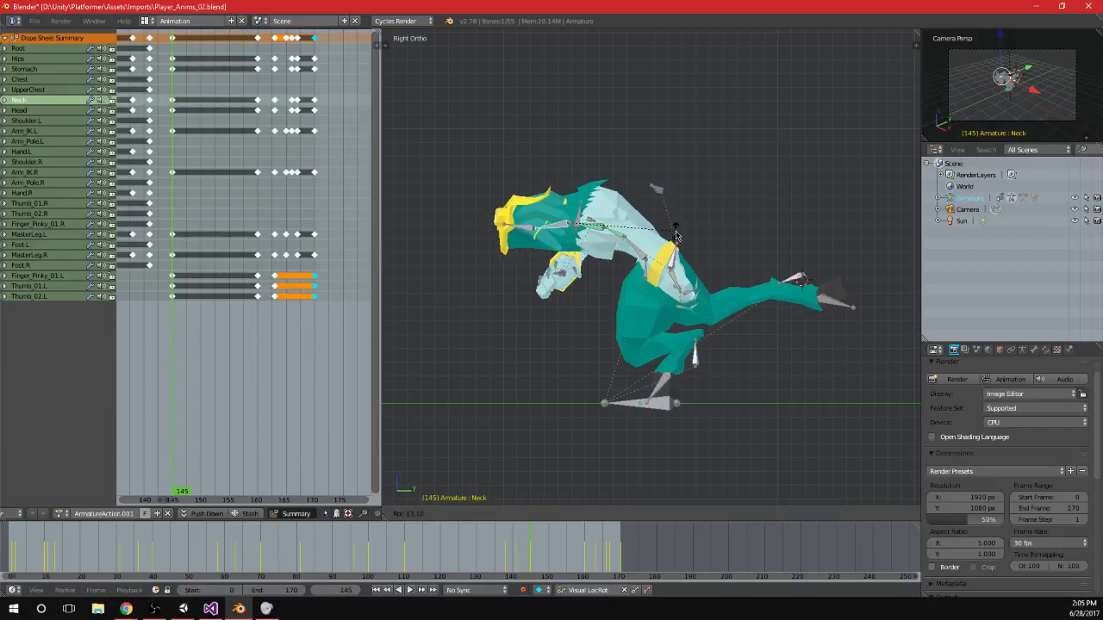
key(r)
click(677, 188)
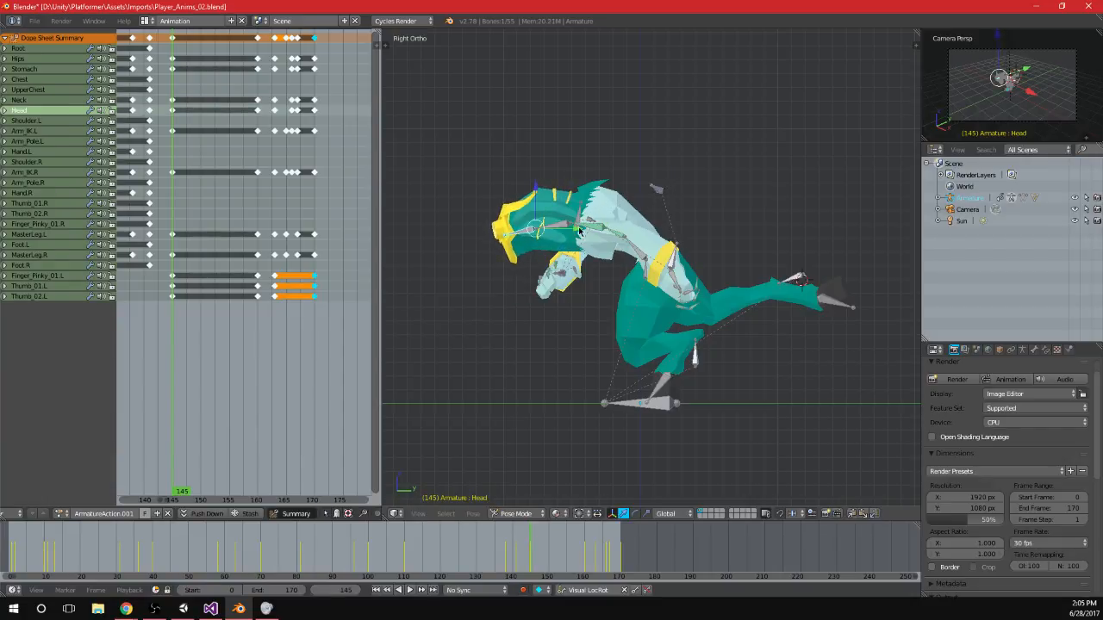
middle_drag(677, 188, 630, 249)
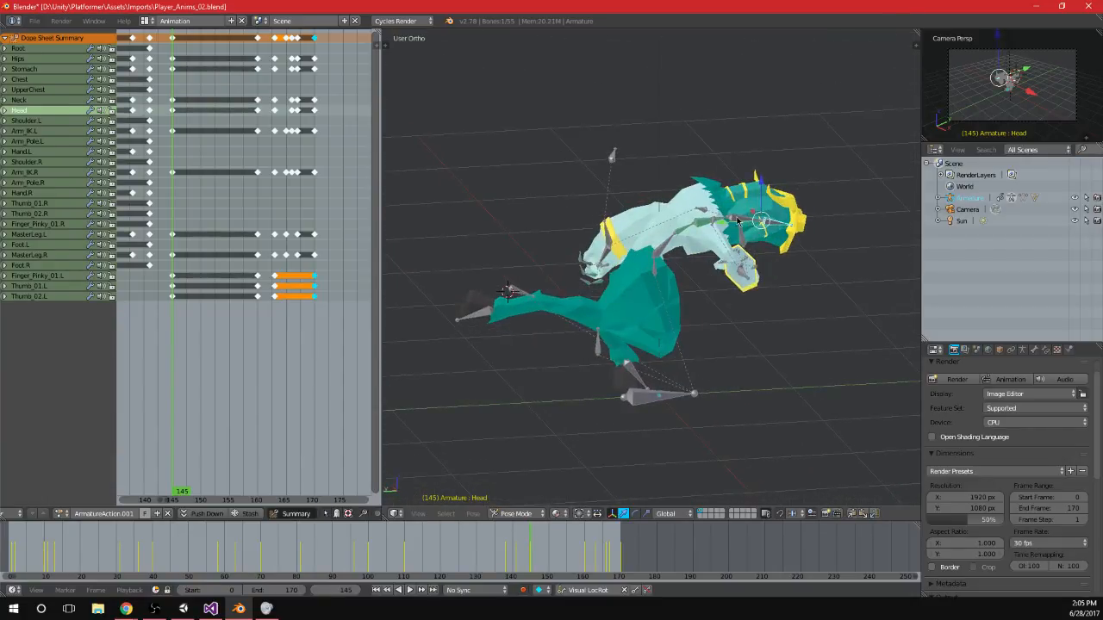
right_click(738, 217)
right_click(749, 217)
shift+right_click(780, 226)
key(alt+a)
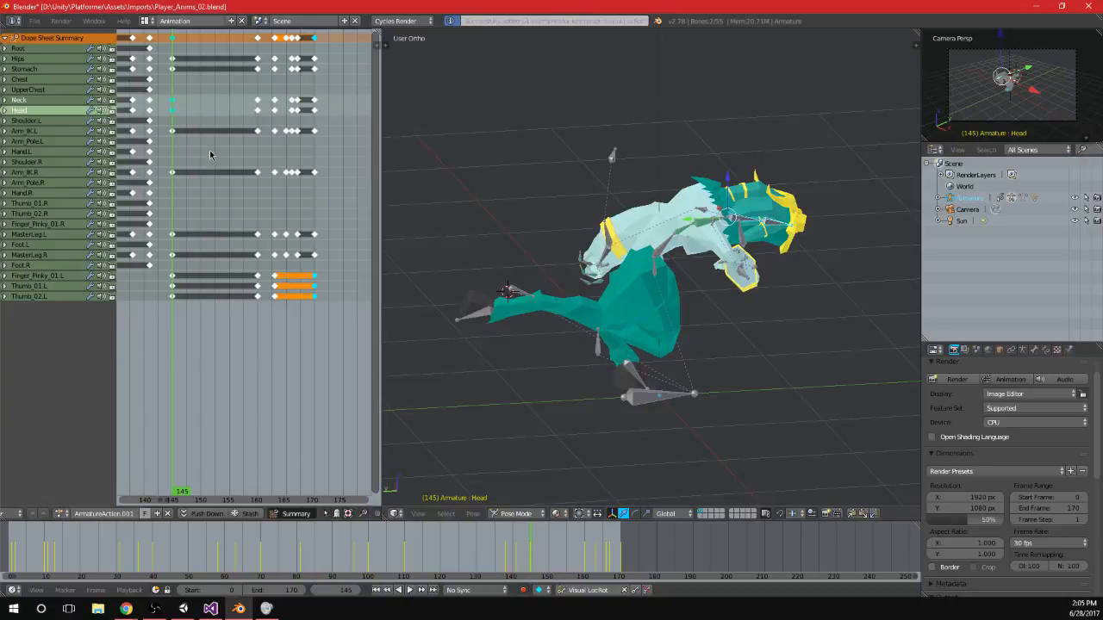
key(alt+a)
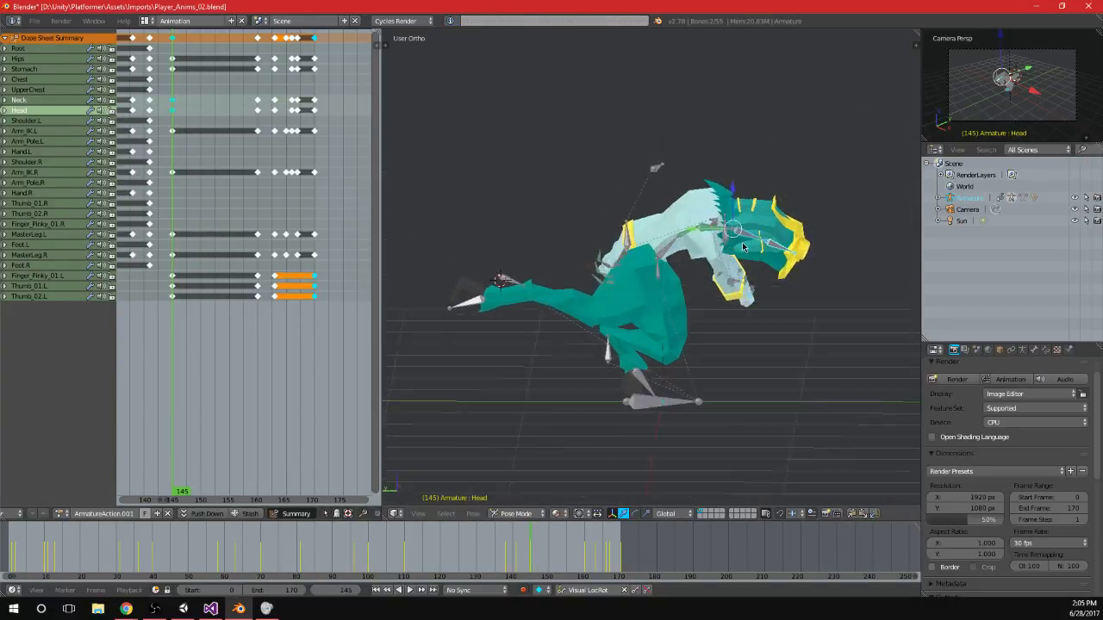
Rotate the MasterLeg.R bone about a single axis at frame 145 to turn the trailing right foot.
key(KP_3)
middle_drag(740, 243, 700, 295)
scroll(692, 295, up, 8)
scroll(692, 276, down, 2)
right_click(691, 387)
key(r)
key(x)
key(x)
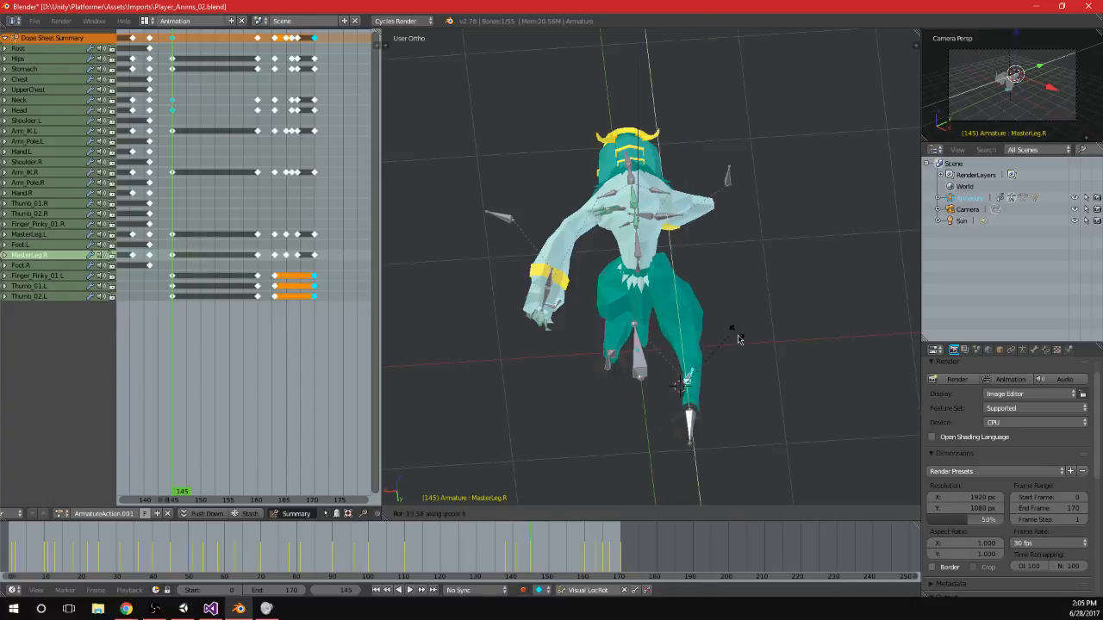
click(726, 309)
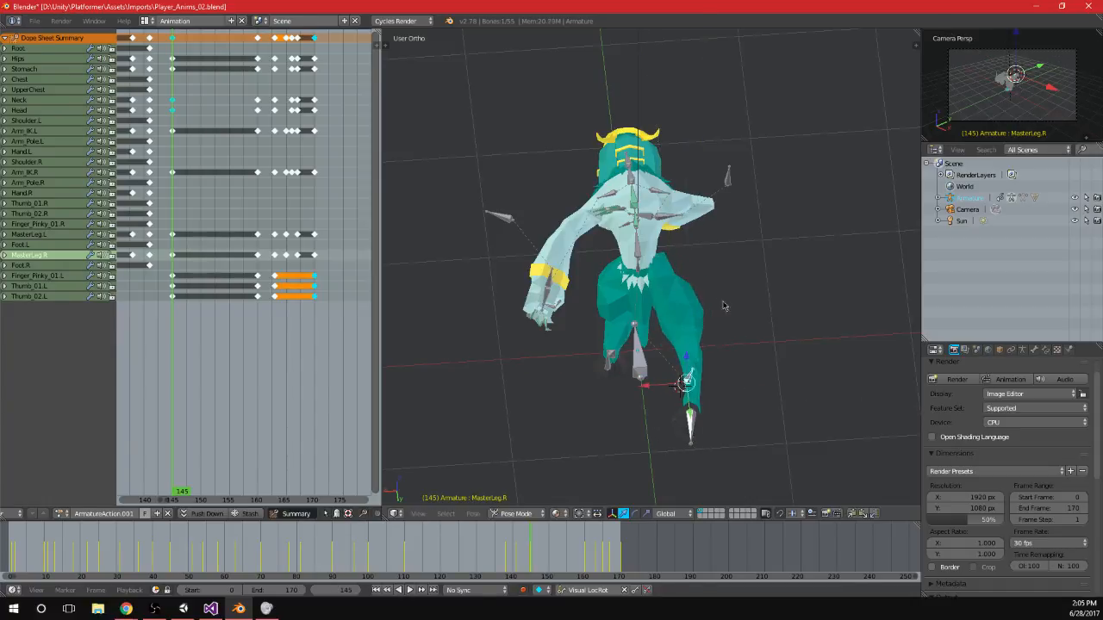
Rotate the MasterLeg.R bone freely to refine the trailing foot's direction at frame 145.
scroll(726, 332, down, 2)
mouse_move(731, 343)
middle_down()
mouse_move(711, 362)
mouse_move(743, 346)
middle_up()
key(r)
click(751, 391)
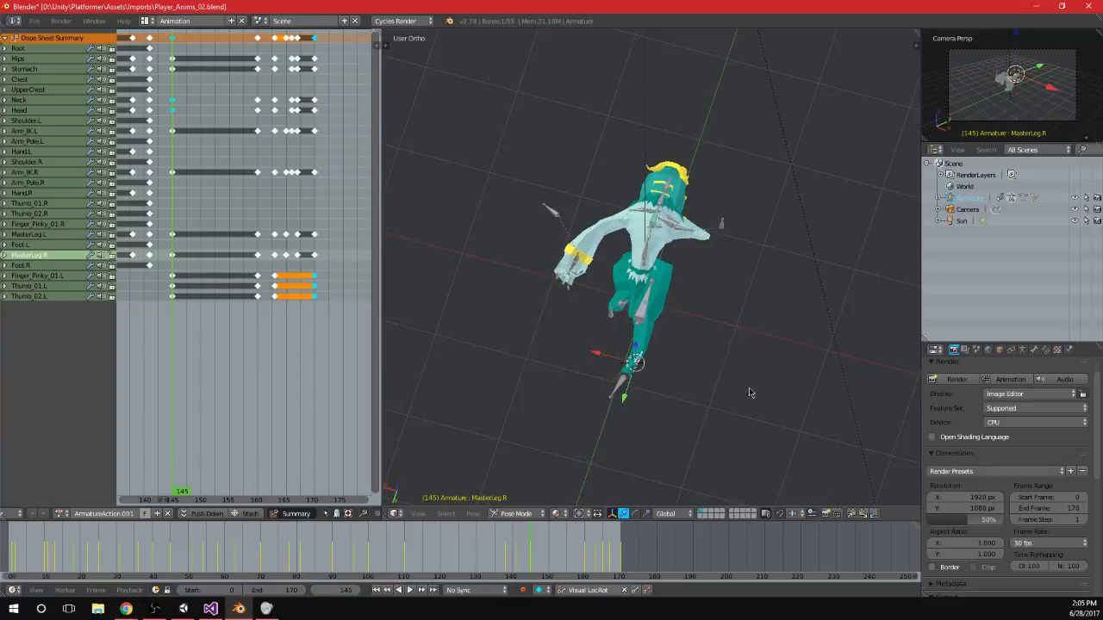
Rotate the MasterLeg.R bone once more at frame 145 and check the trailing leg from the side and back.
middle_drag(750, 392, 785, 293)
key(r)
click(753, 281)
scroll(682, 309, up, 4)
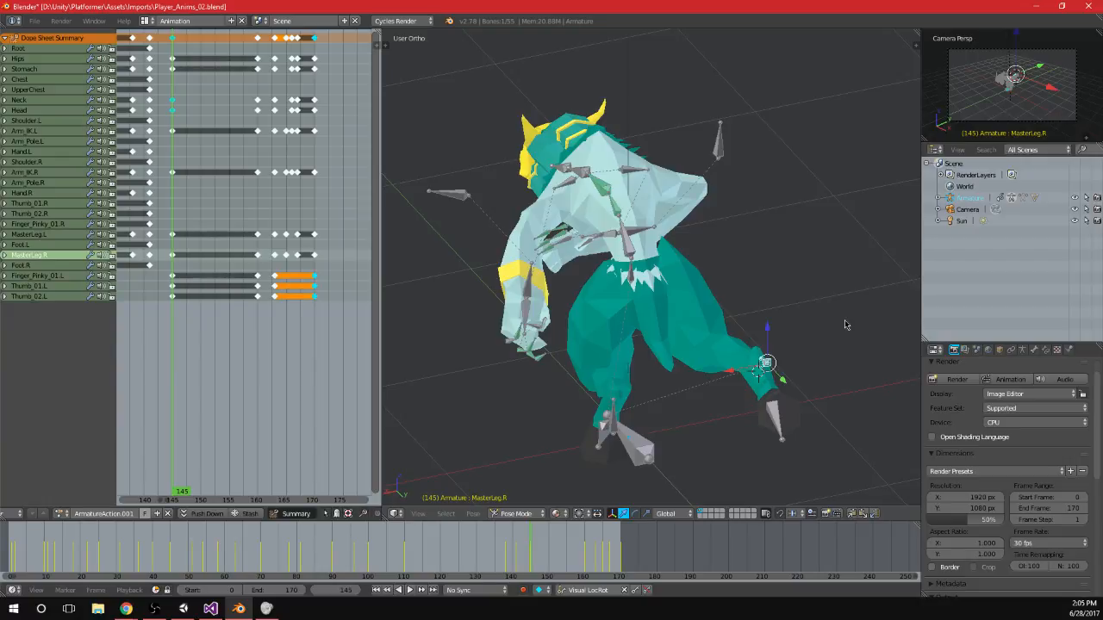
key(KP_3)
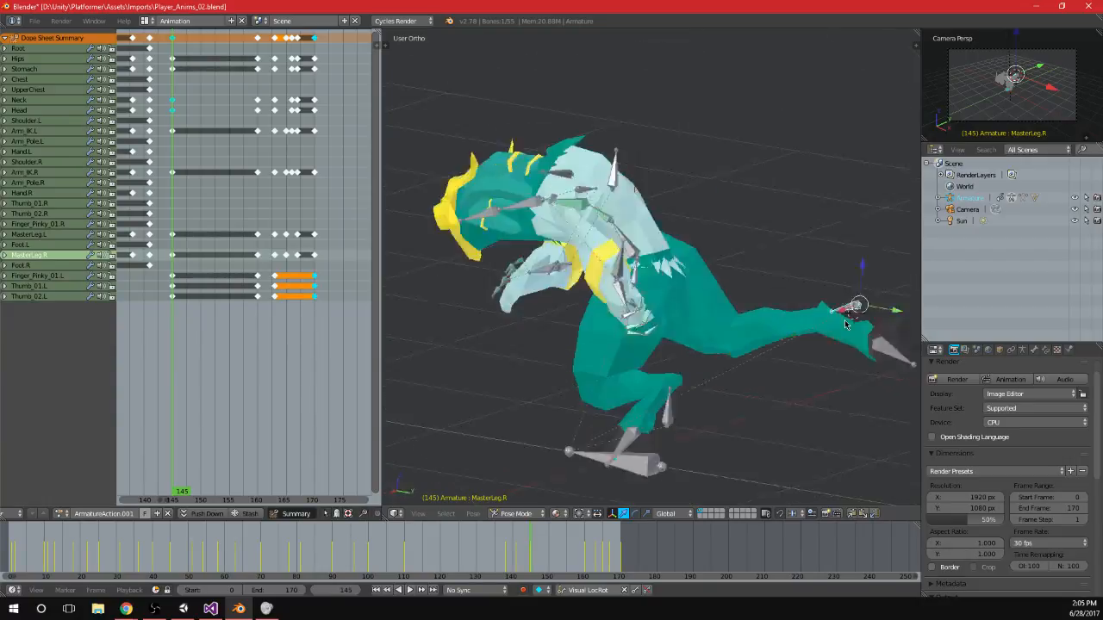
middle_drag(688, 305, 652, 281)
Rotate the Shoulder.L bone from the top view at frame 145 to swing the trailing arm outward.
right_click(601, 170)
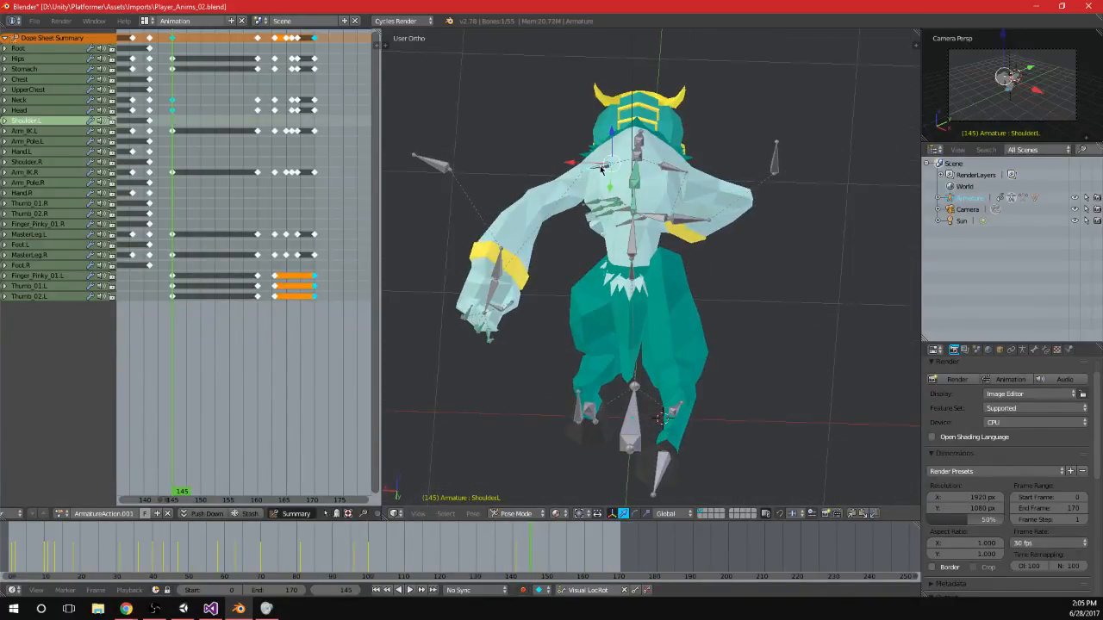
key(KP_7)
shift+middle_drag(678, 302, 634, 312)
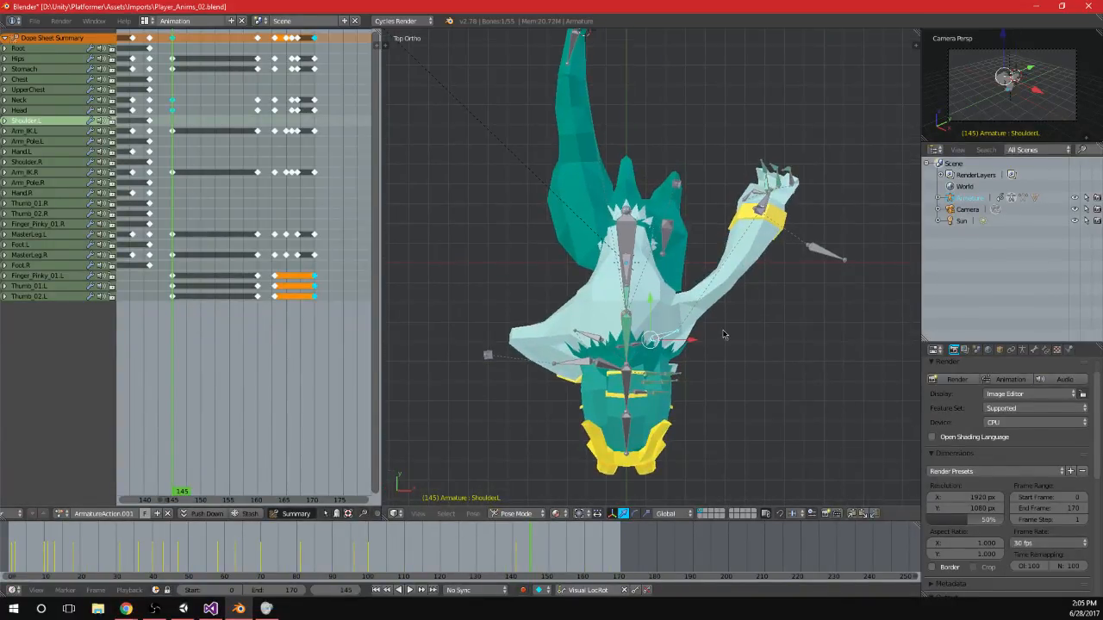
key(r)
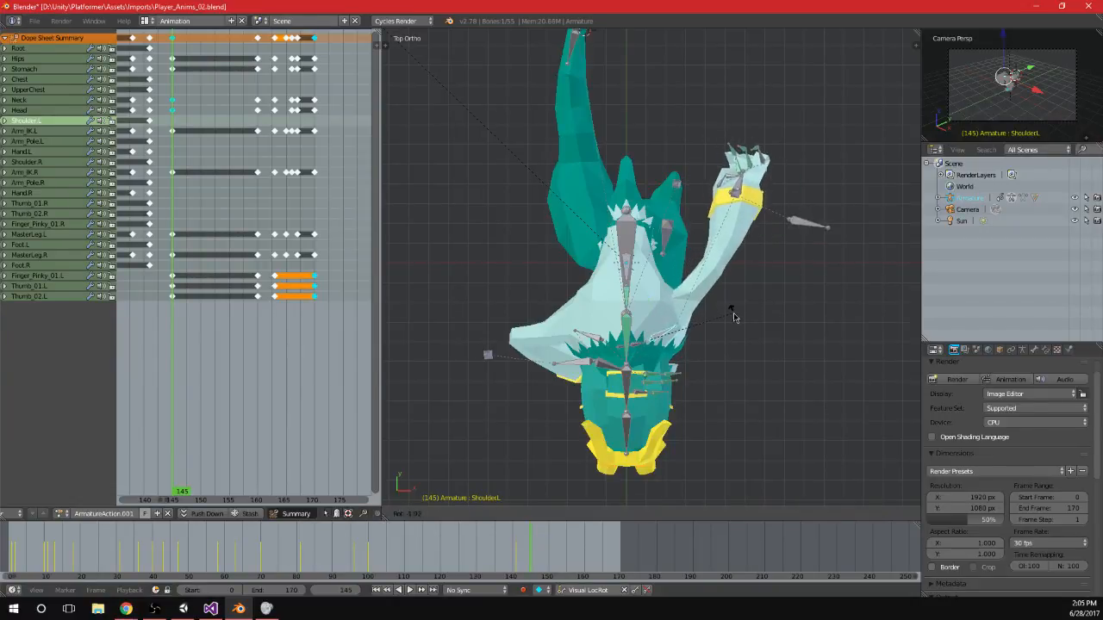
click(746, 368)
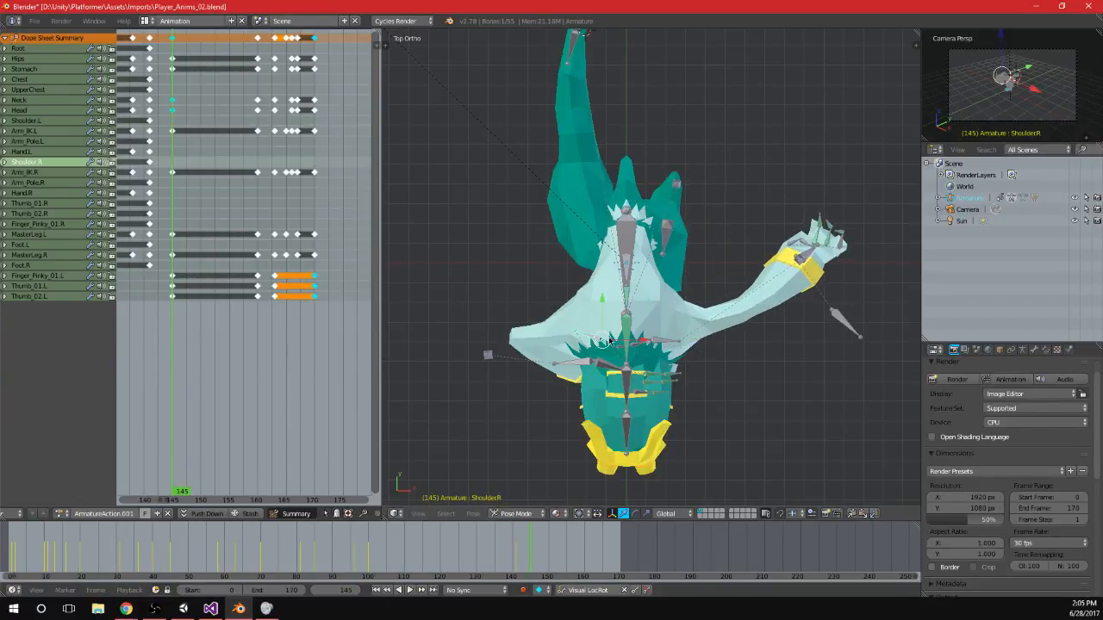
Rotate the Shoulder.L bone about the global Z axis at frame 145 to bring the left arm closer to the body.
middle_drag(611, 343, 658, 175)
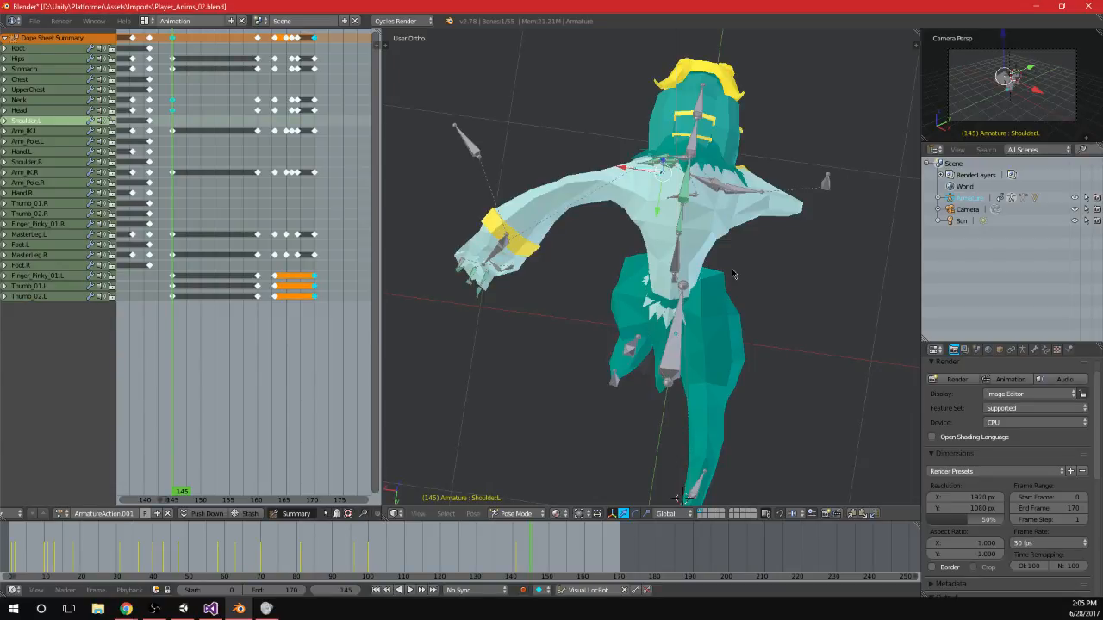
right_click(726, 204)
right_click(654, 186)
key(r)
key(x)
key(x)
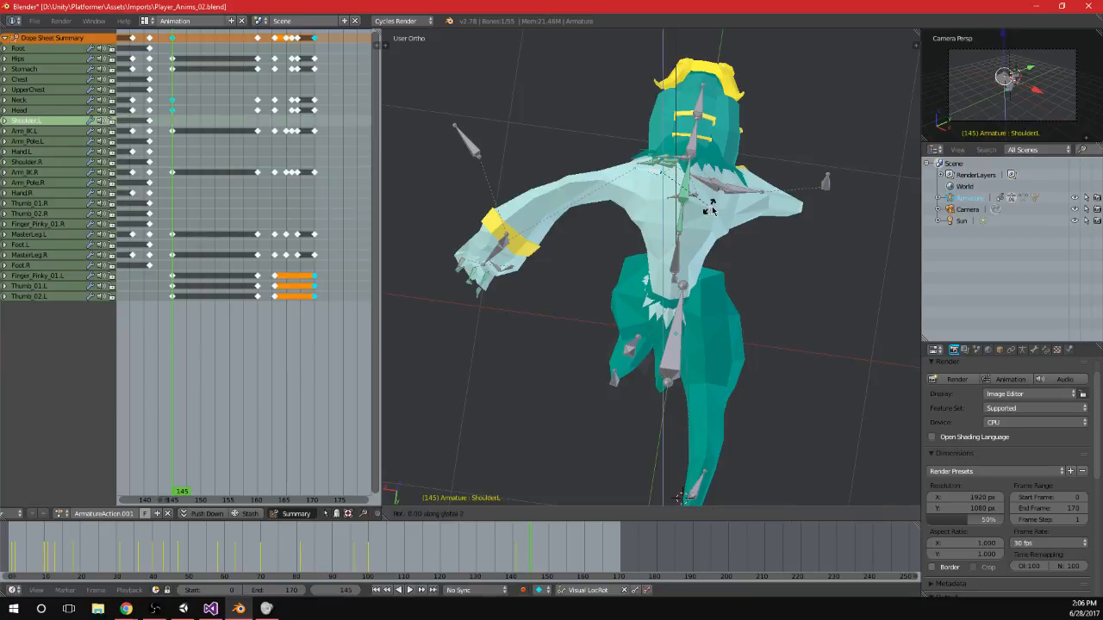
key(z)
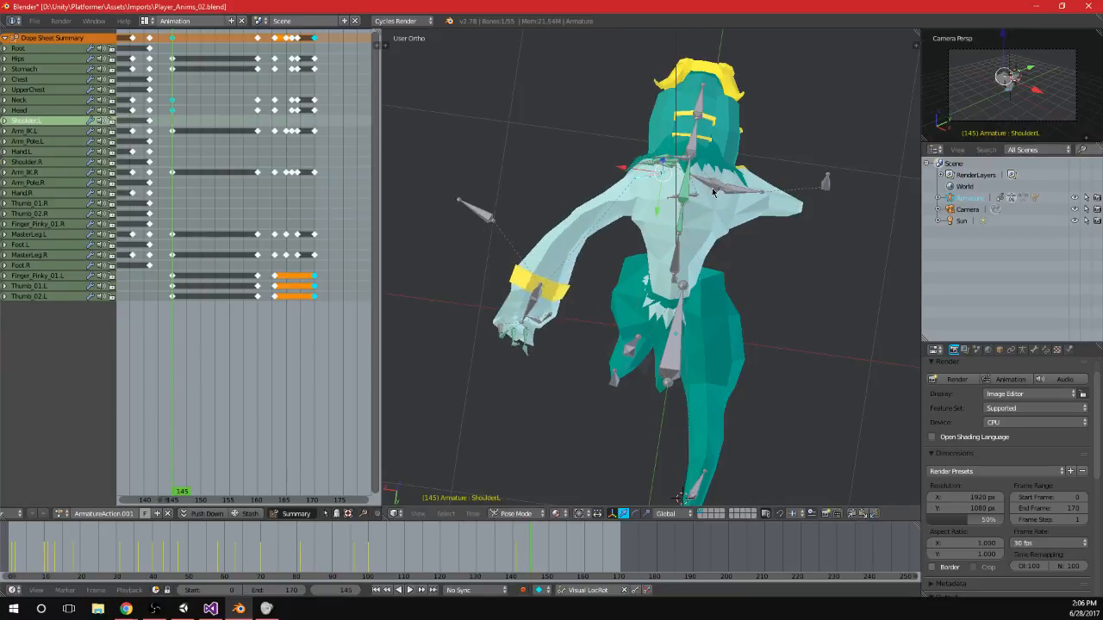
click(737, 221)
Rotate the Shoulder.R bone about the Z axis at frame 145 to adjust the right shoulder.
middle_drag(746, 260, 699, 234)
right_click(711, 165)
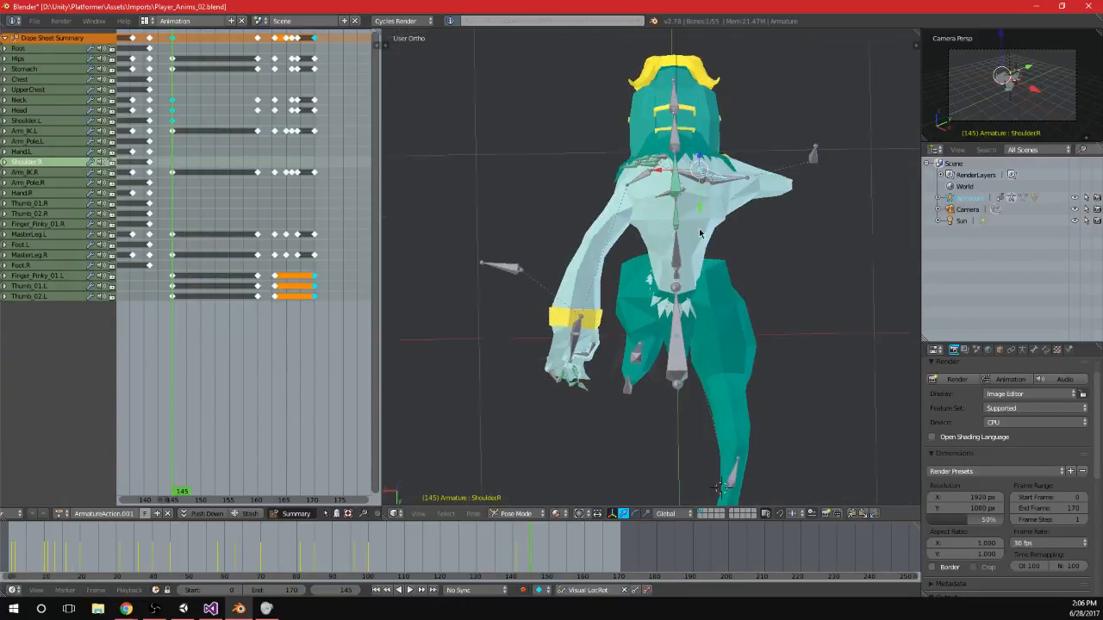
key(r)
key(z)
click(784, 224)
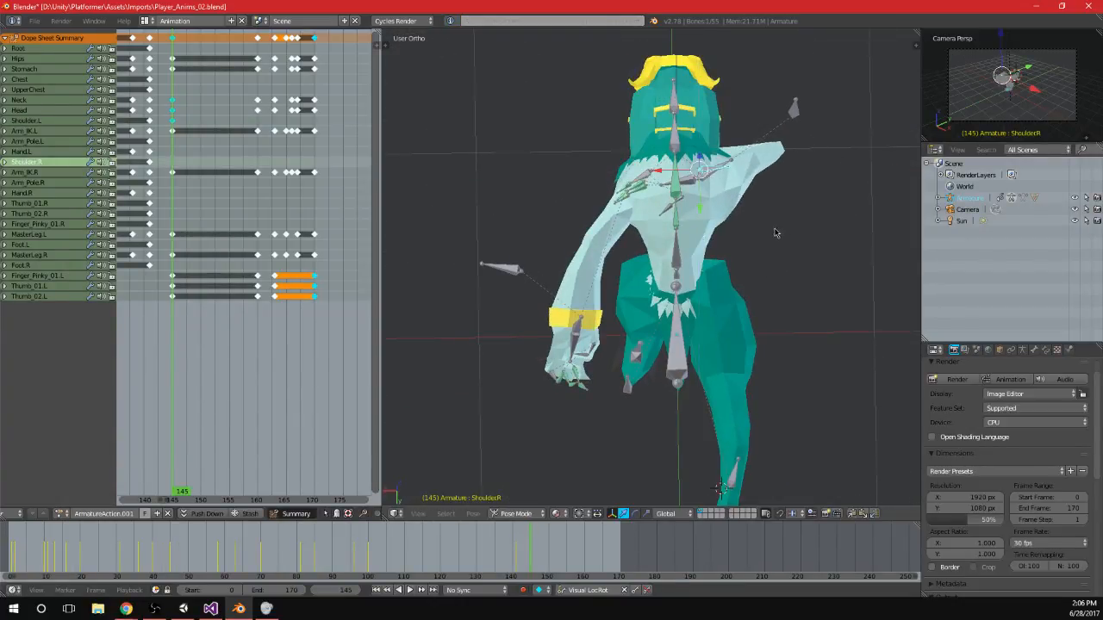
Move and rotate the Arm_IK.R bone at frame 145 to refine the right forearm and keyframe it.
middle_drag(784, 224, 761, 217)
right_click(717, 203)
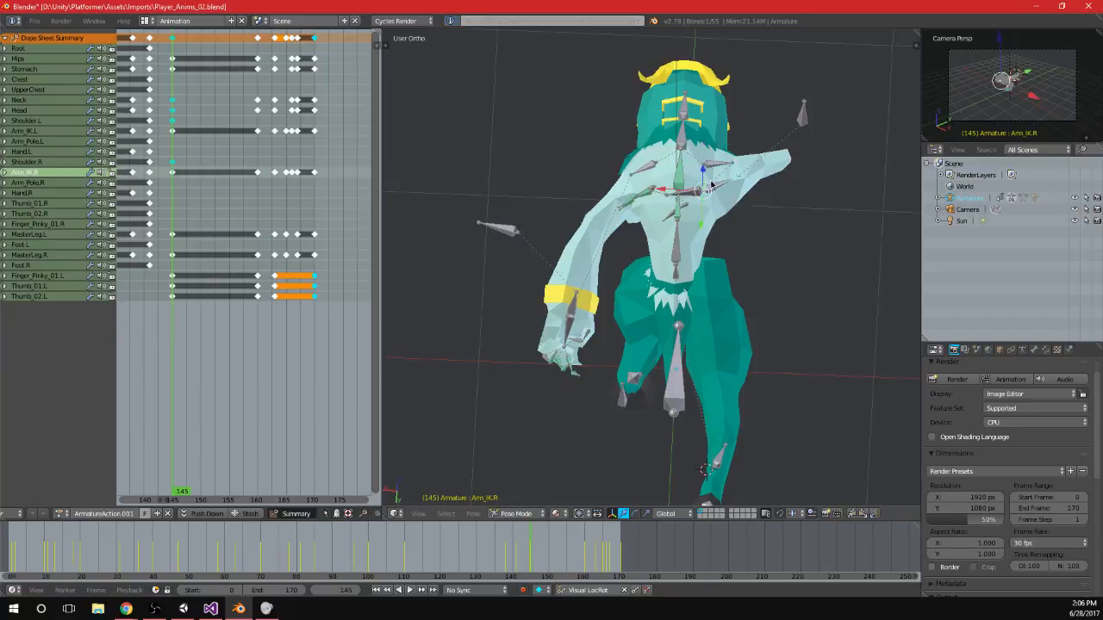
middle_drag(711, 188, 645, 269)
drag(597, 241, 579, 242)
key(r)
click(629, 299)
middle_drag(630, 299, 673, 282)
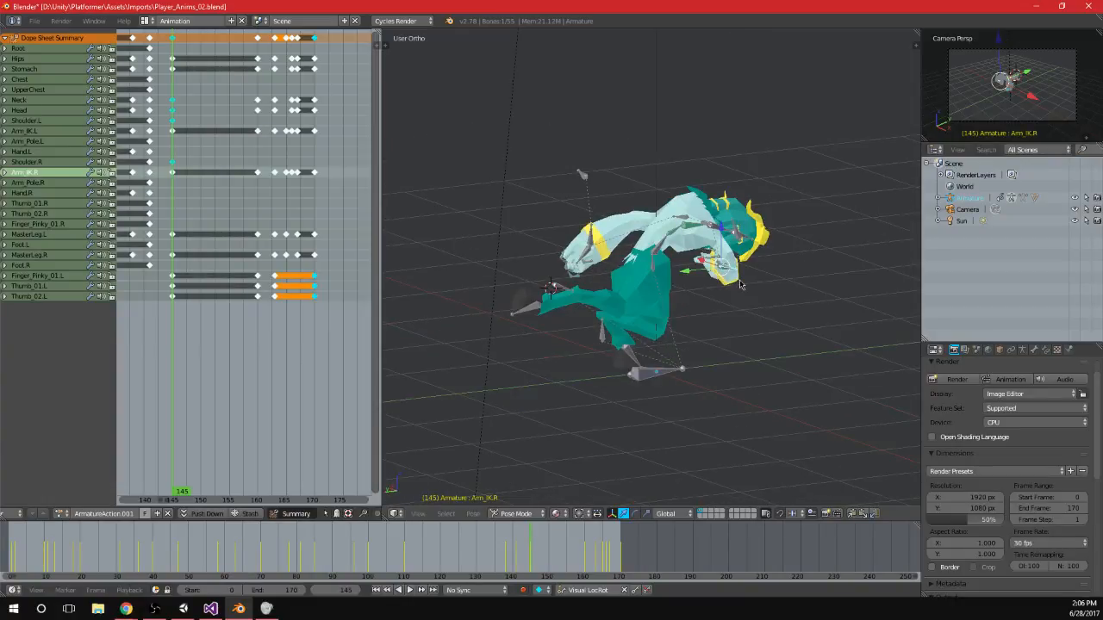
key(i)
Duplicate the full column of frame 145 keyframes to frame 160 in the dope sheet.
middle_drag(740, 284, 861, 252)
scroll(660, 224, up, 3)
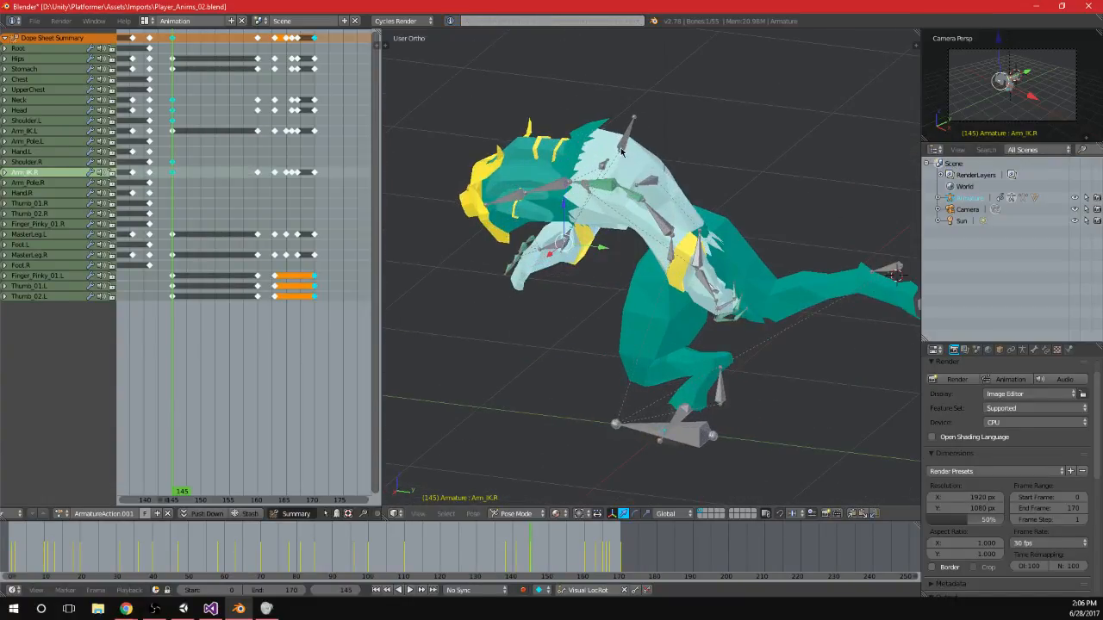
middle_drag(621, 151, 534, 277)
drag(181, 40, 258, 60)
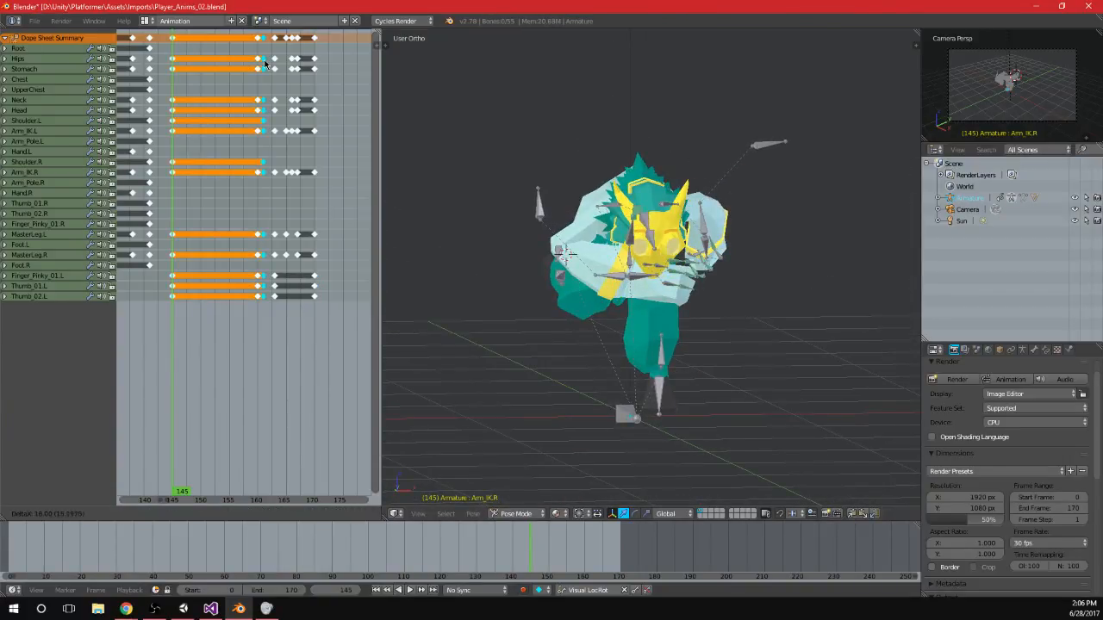
click(210, 173)
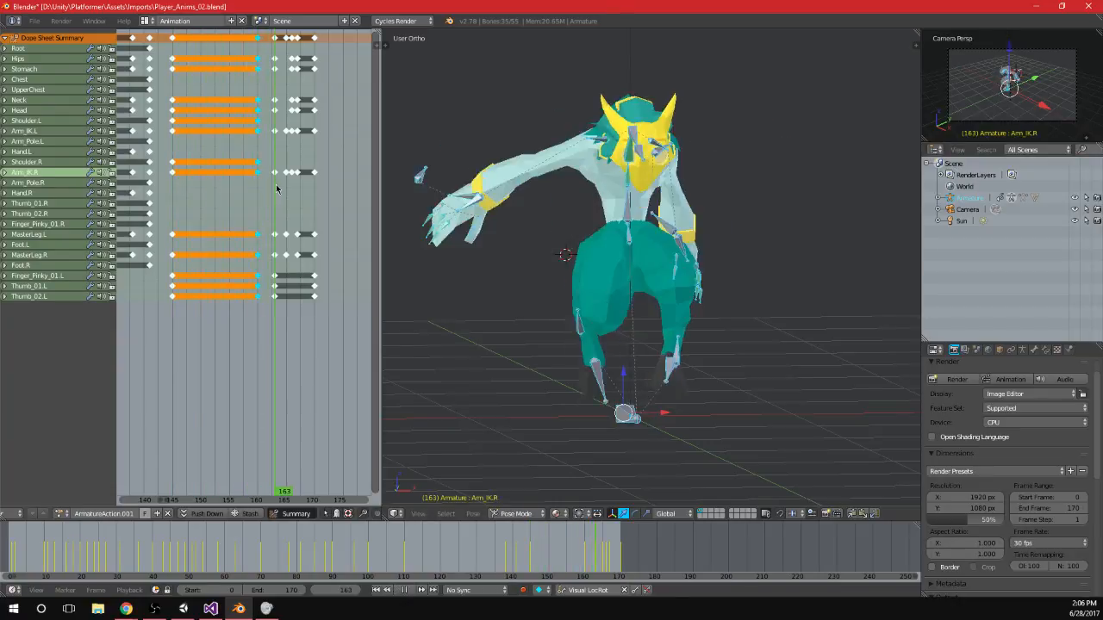
Play back the animation and scrub from frame 163 to 168 to check the dash's ending from front and back.
key(alt+a)
middle_drag(413, 232, 748, 336)
key(KP_1)
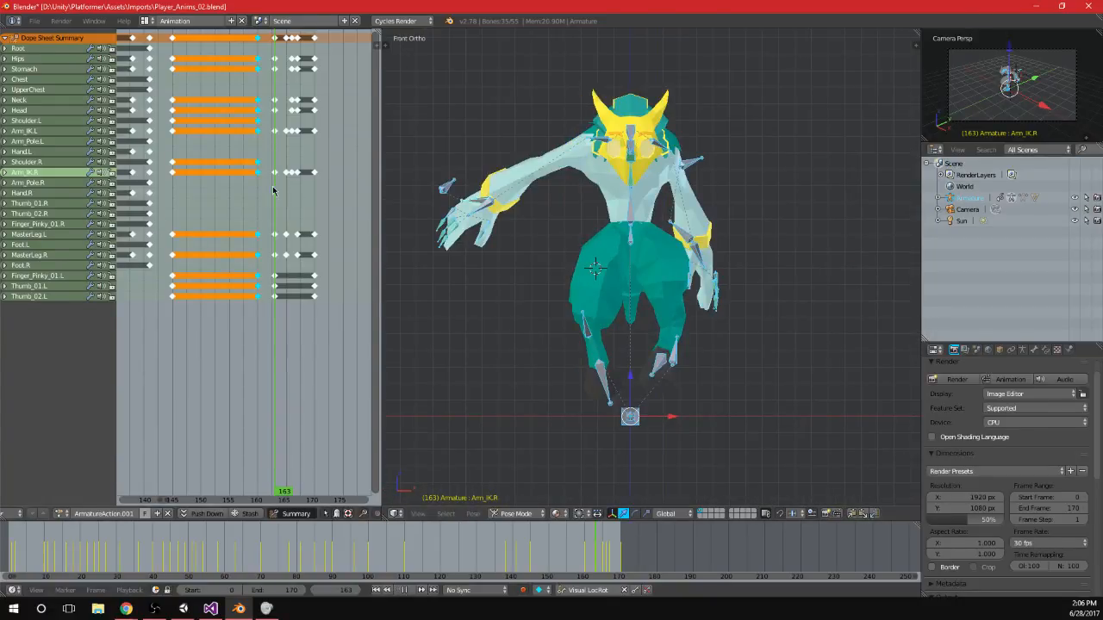
drag(273, 191, 299, 205)
scroll(764, 312, down, 5)
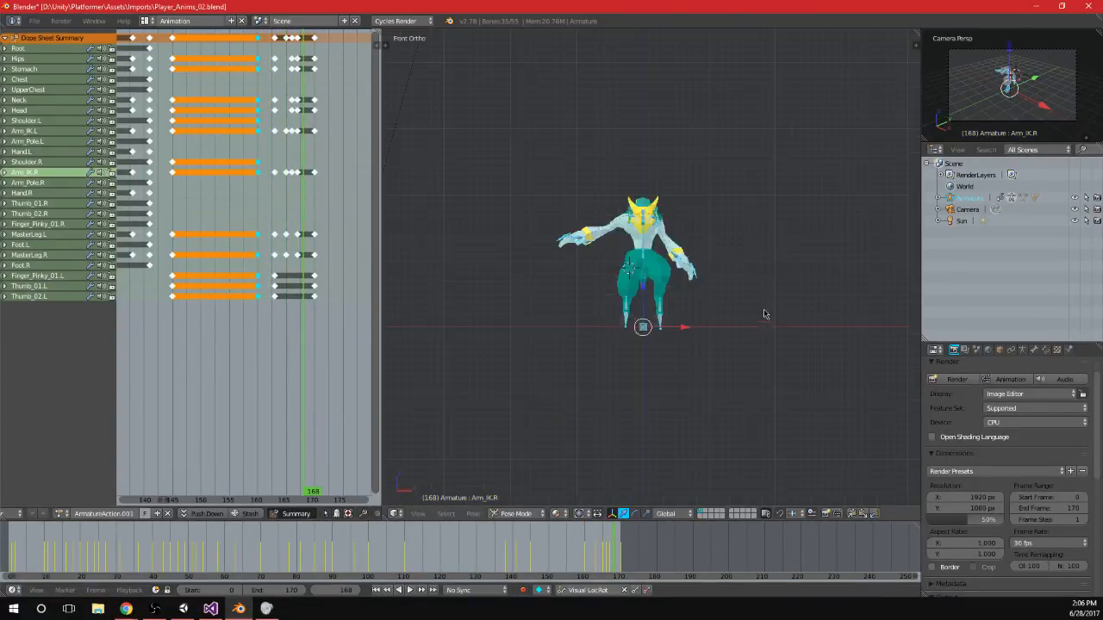
middle_drag(763, 313, 708, 321)
scroll(709, 321, up, 4)
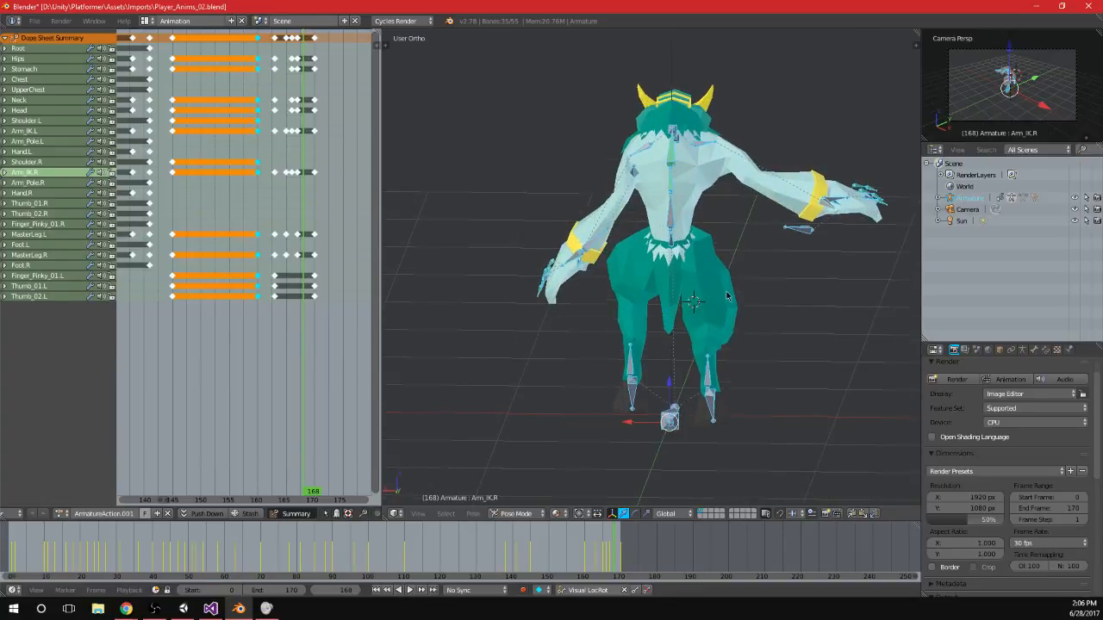
Switch to Unity, start play mode and dash the player forward across the arena.
click(189, 609)
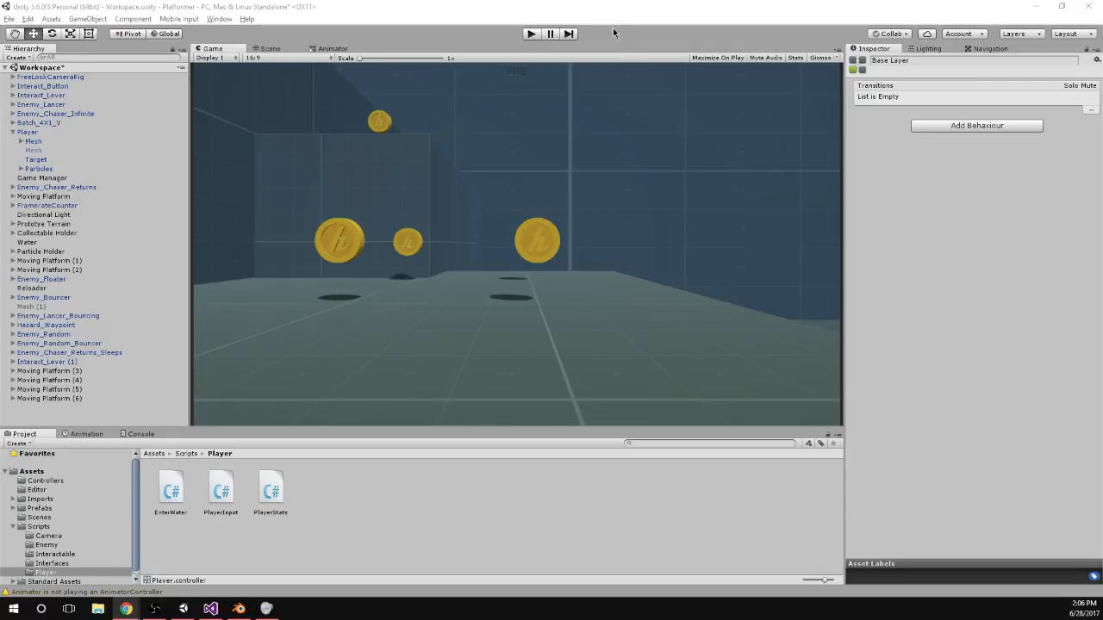
click(531, 35)
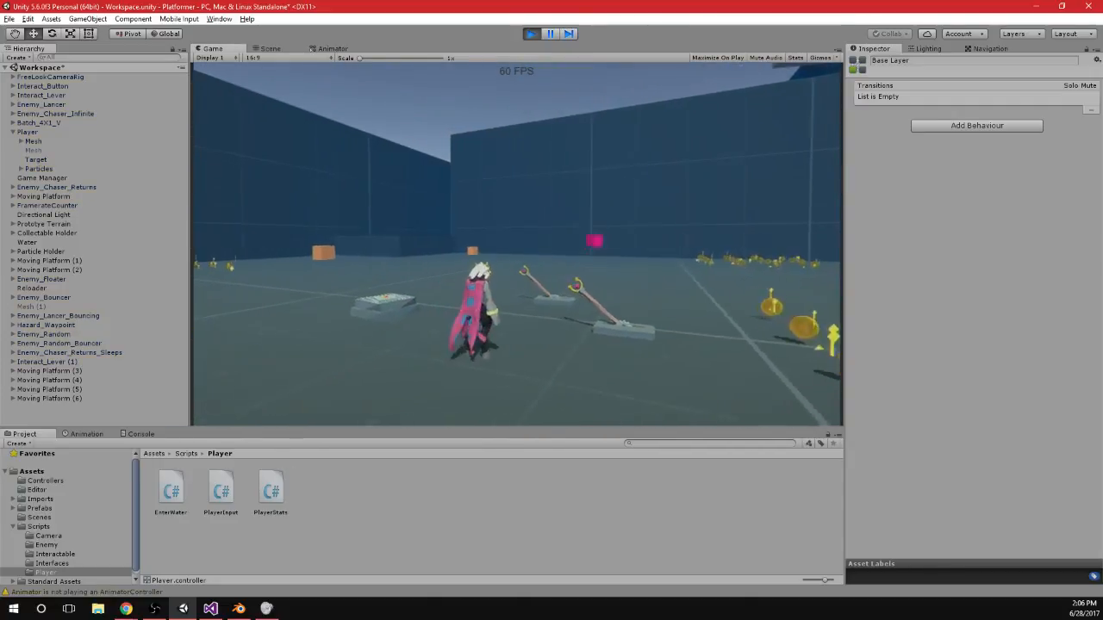
key(w)
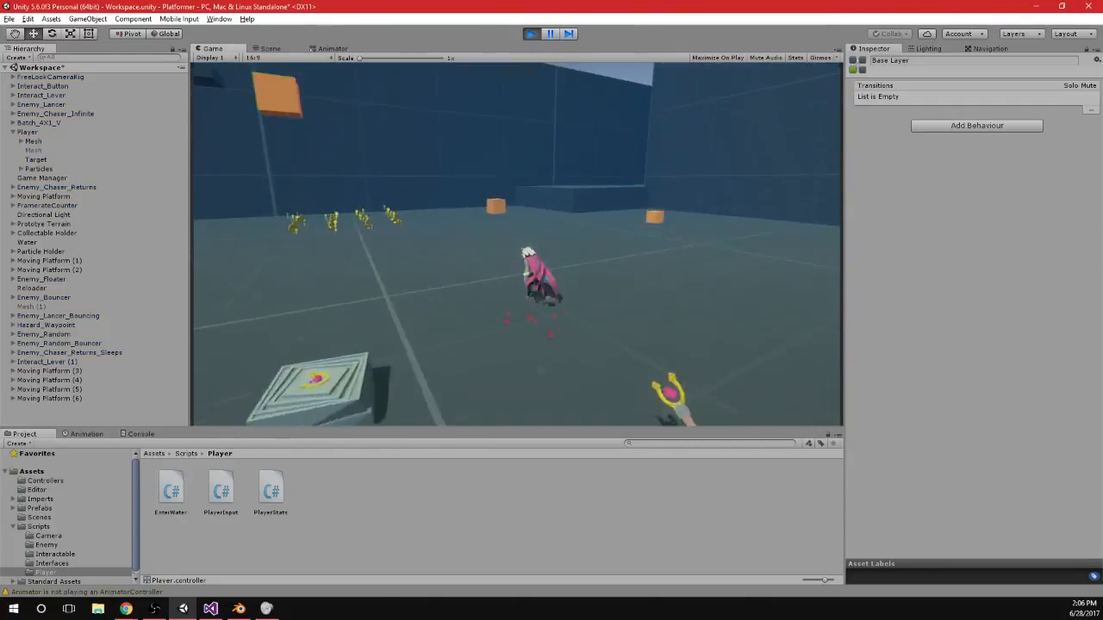
key(w)
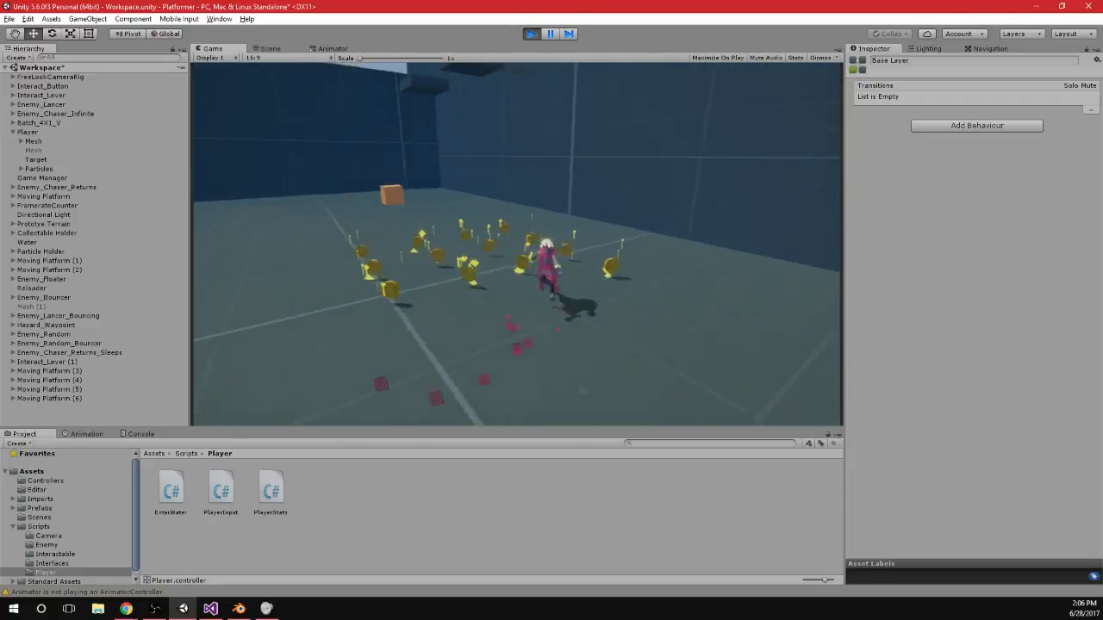
key(w)
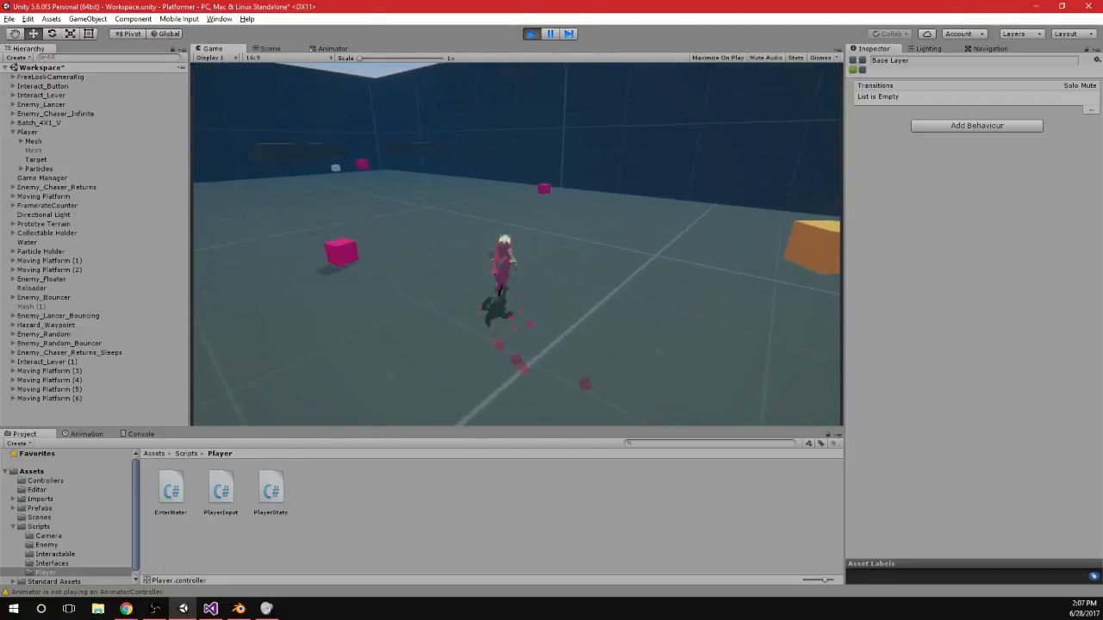
key(w)
Dash the player sideways, jump onto the raised ledge and dash along it to examine the updated pose.
key(a)
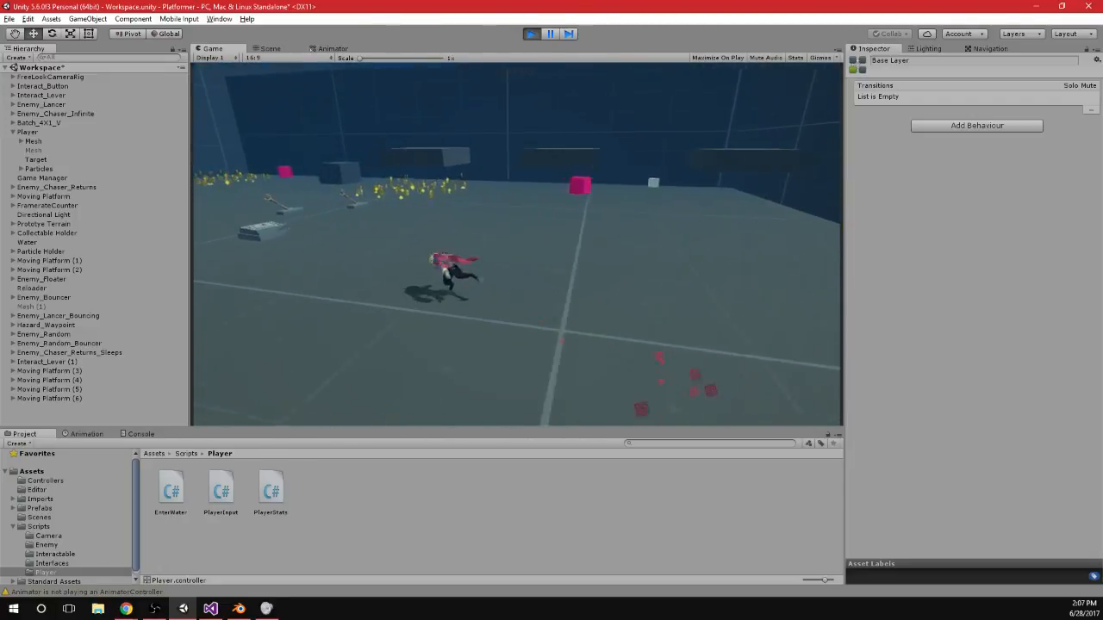
key(a)
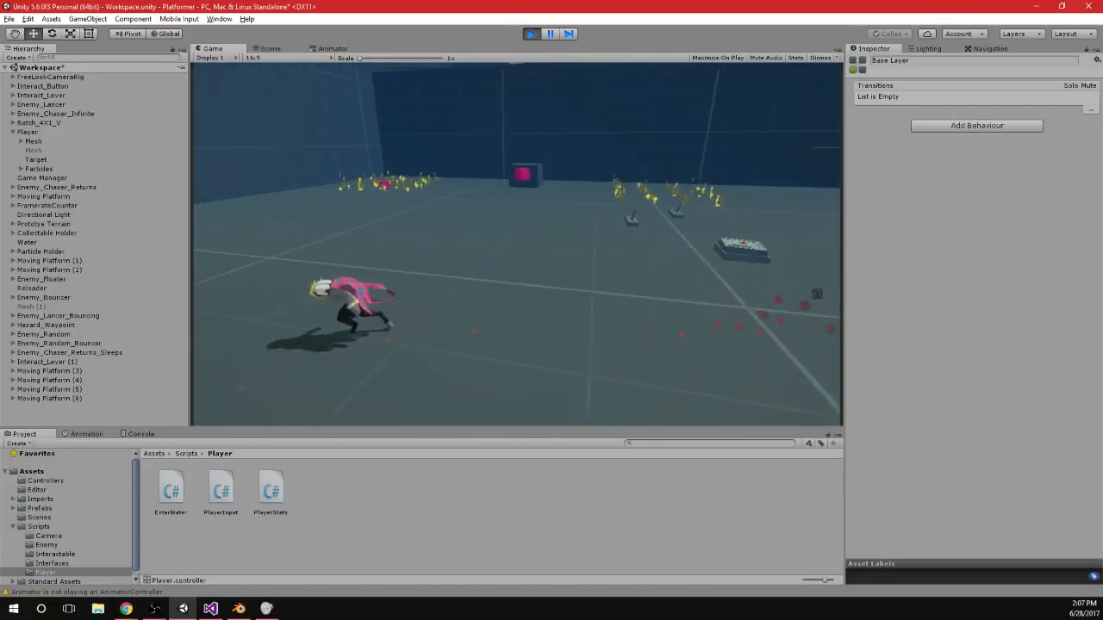
key(a)
key(w)
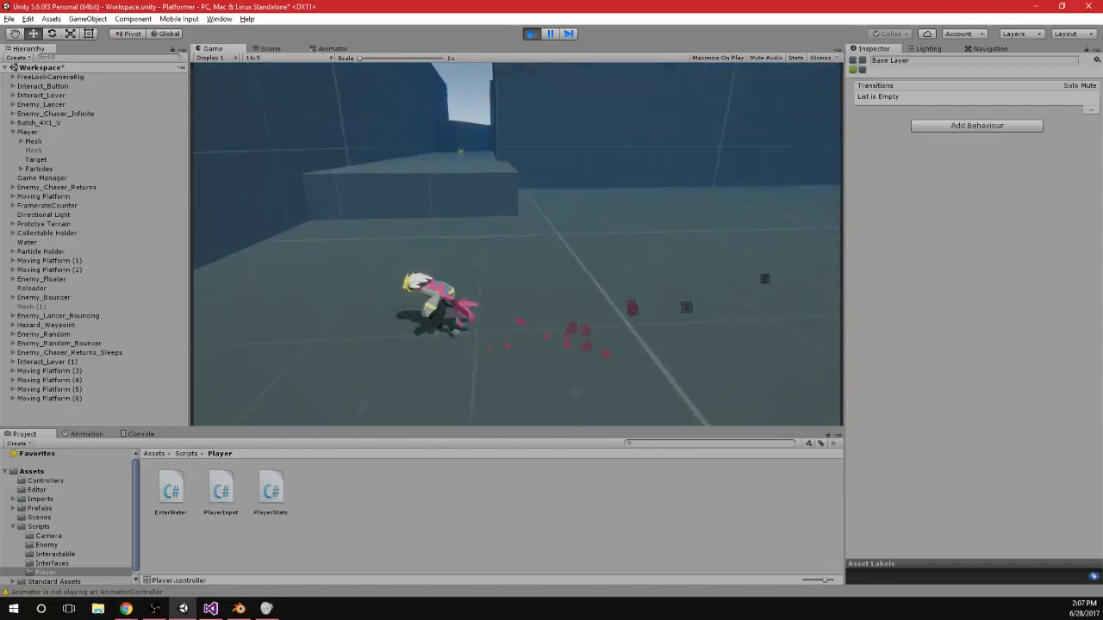
key(w)
key(space)
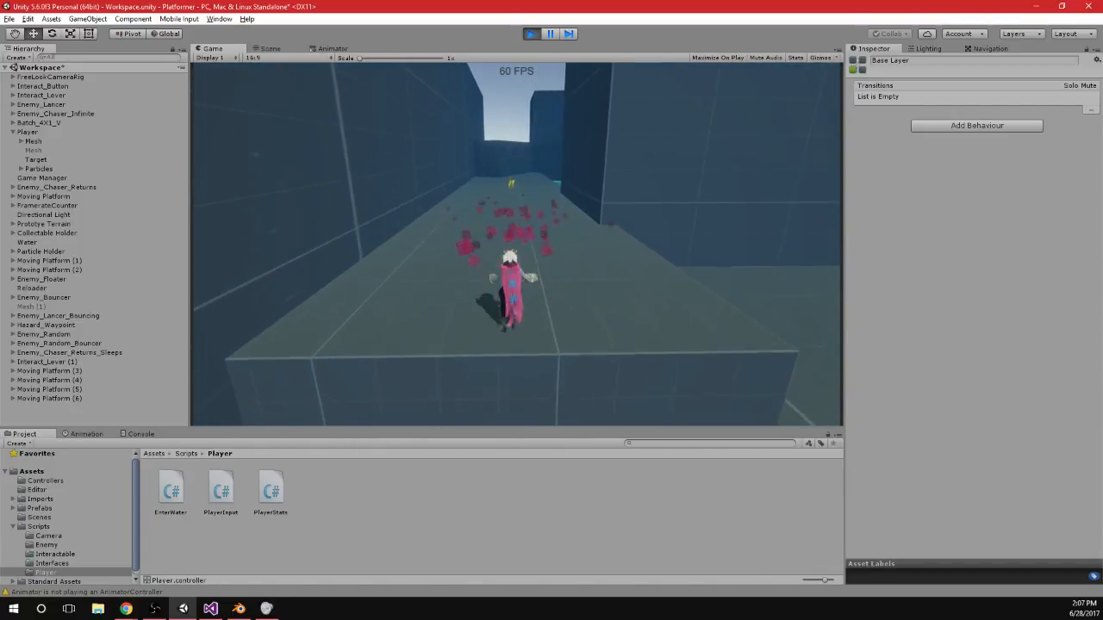
key(w)
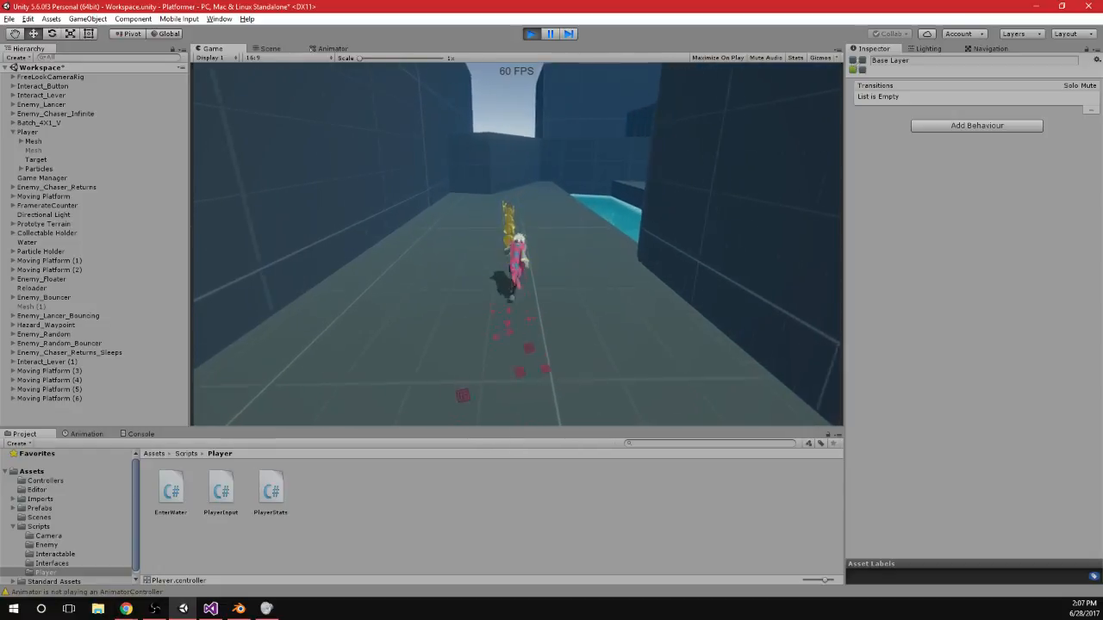
key(w)
key(space)
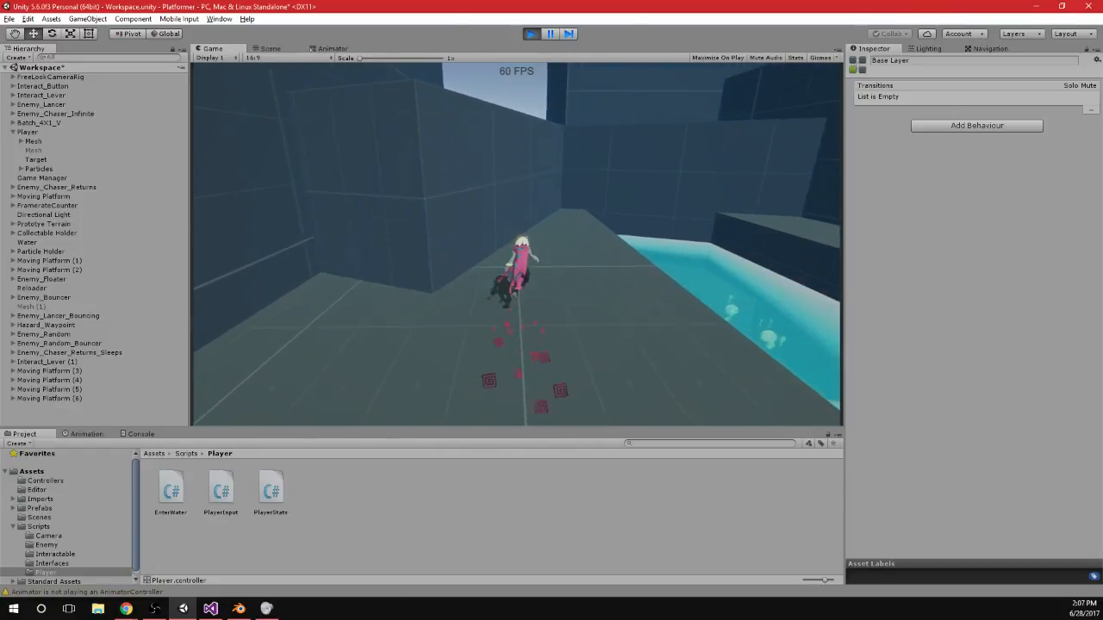
Dash the player left and right beside the wall to examine the pose side-on, and leave the game window.
key(a)
key(a)
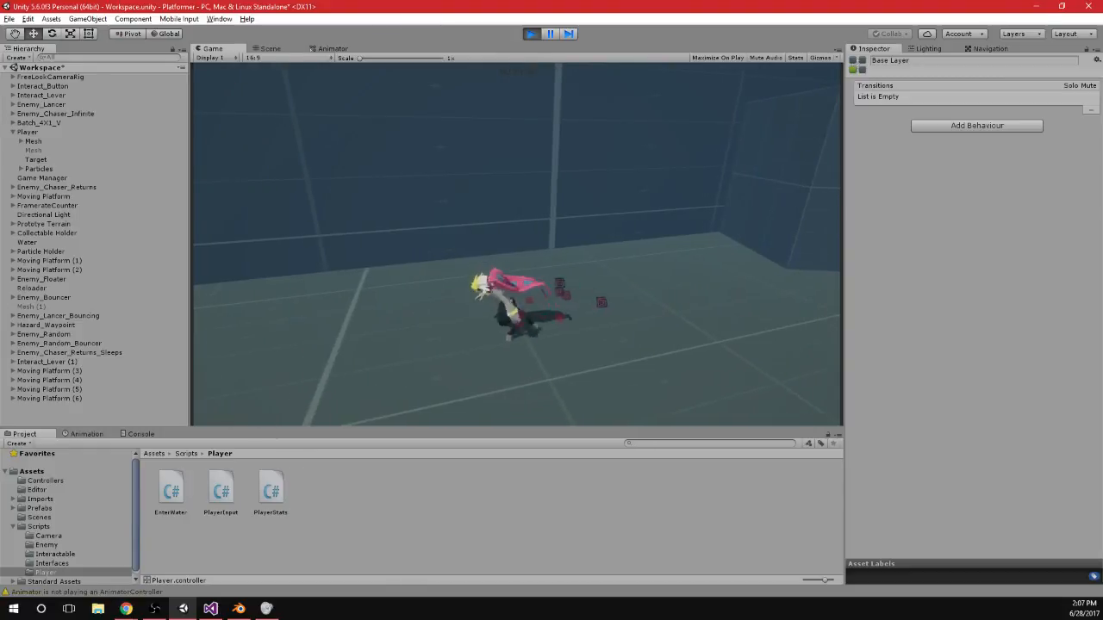
key(a)
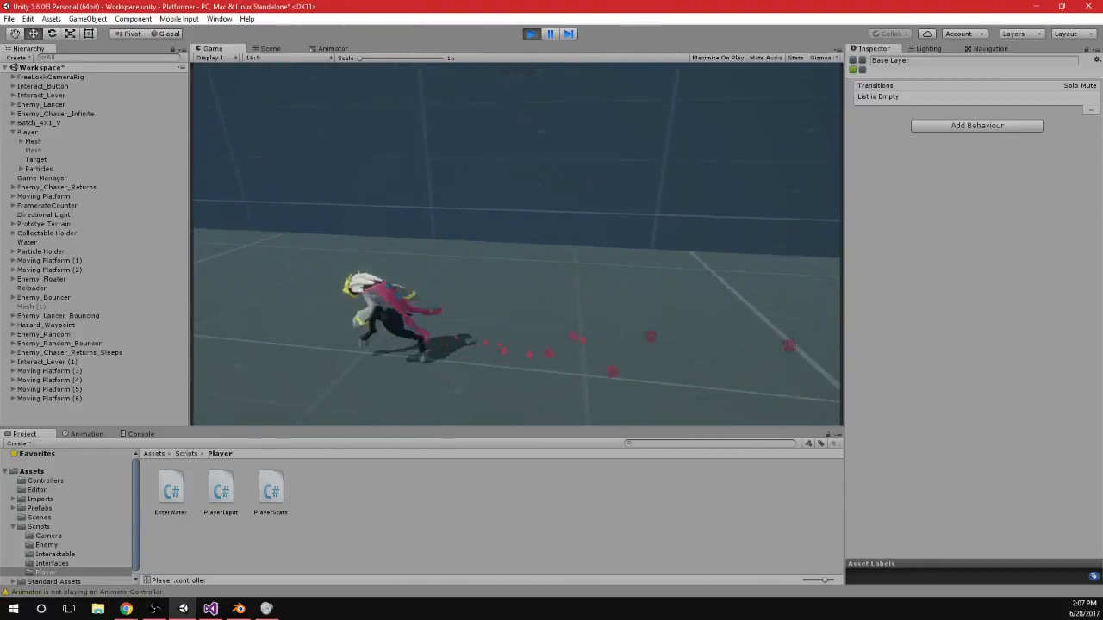
key(d)
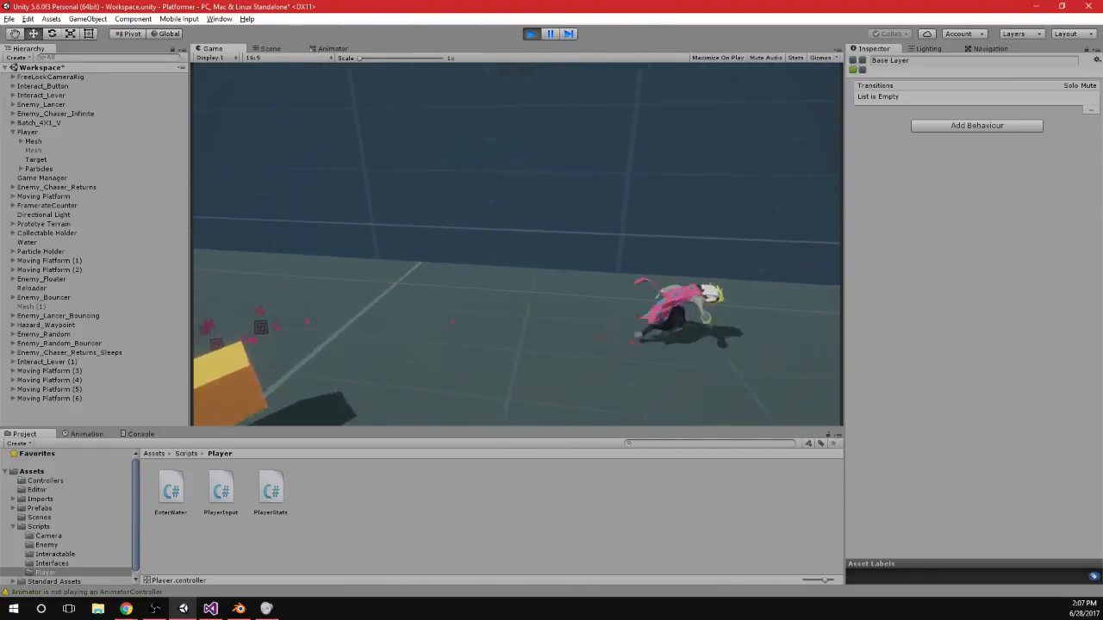
key(d)
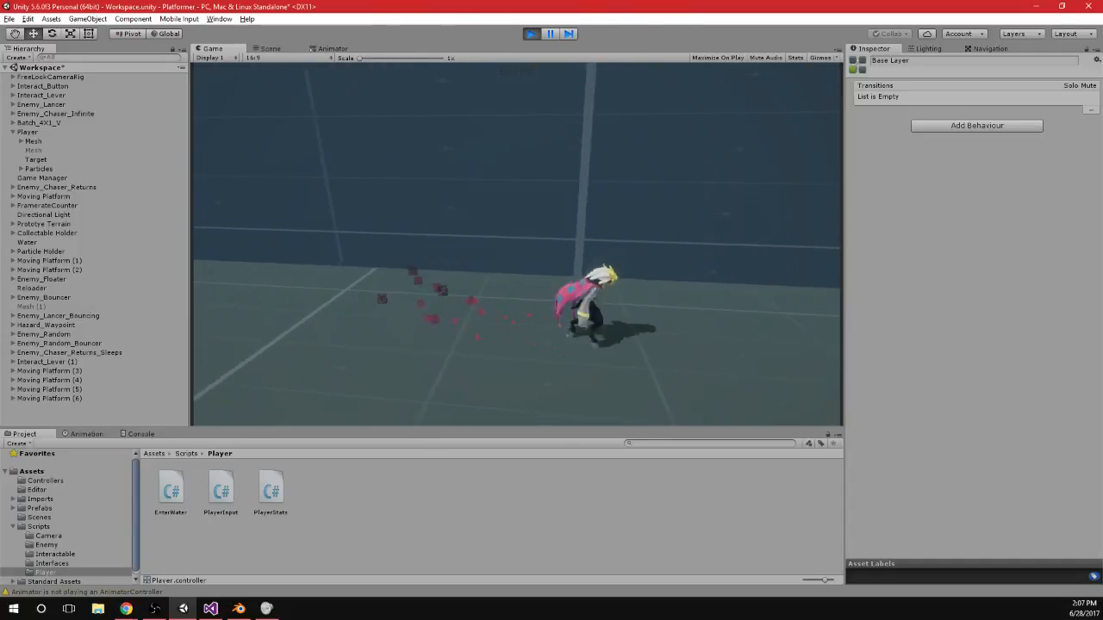
key(d)
key(alt+Tab)
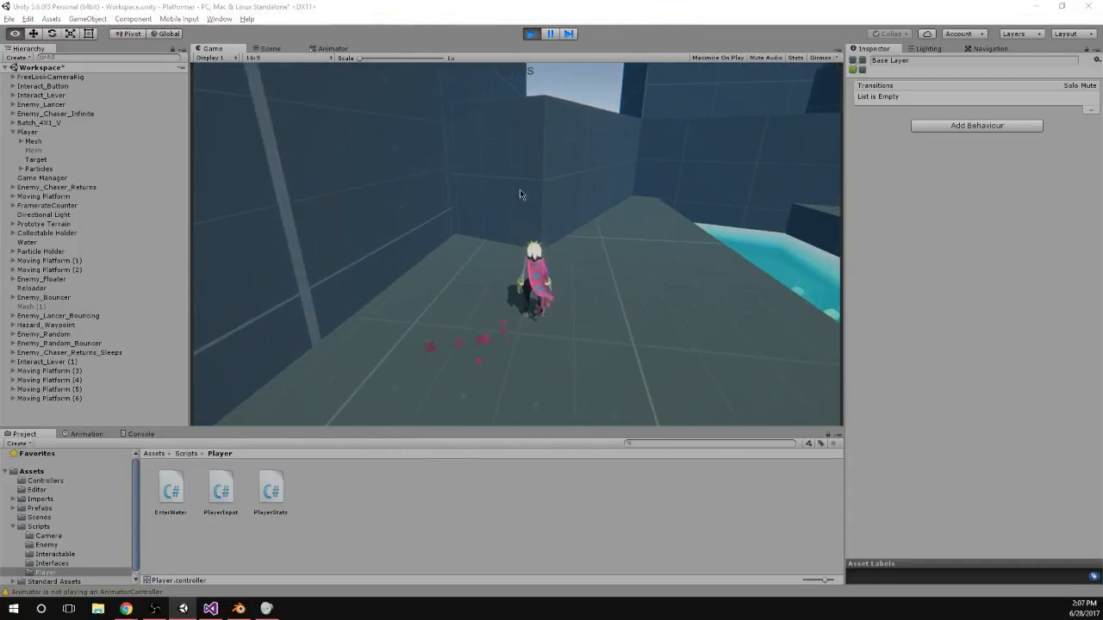
Stop play mode in Unity and switch to the PlayerInput.cs script in Visual Studio.
click(531, 35)
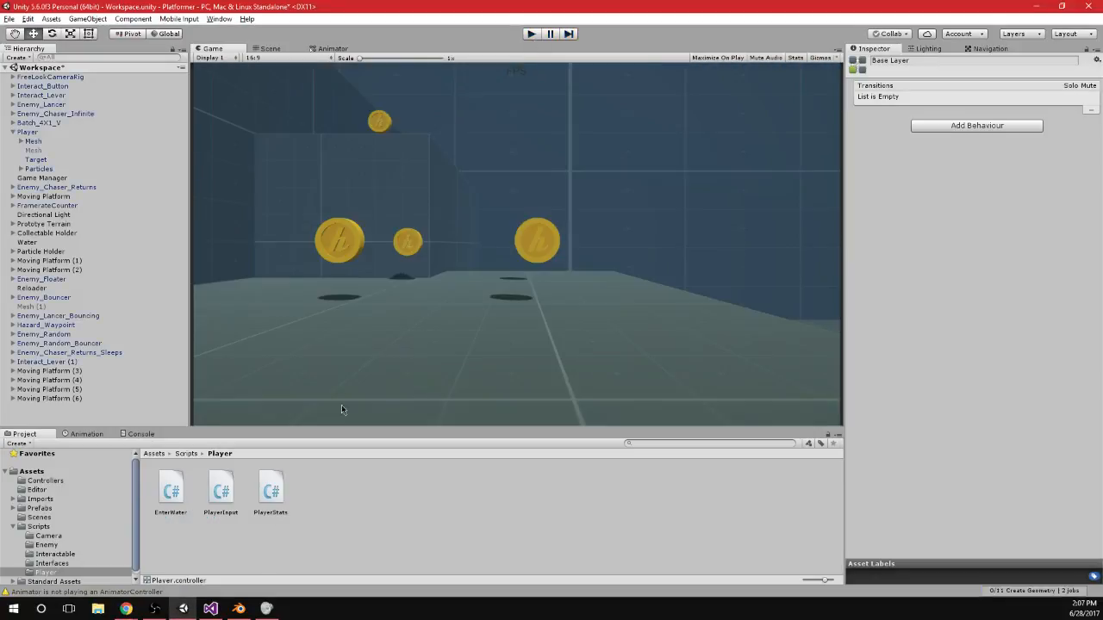
click(206, 609)
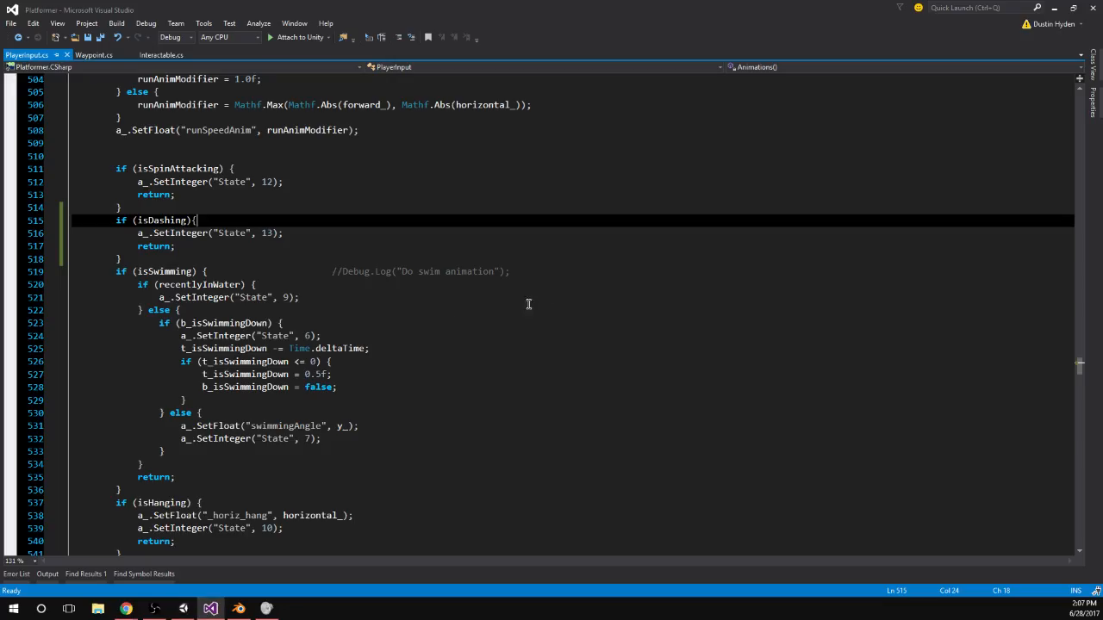
click(335, 307)
Search the current document for "dashing" with whole-word matching turned off, and go to the EndDash function.
key(ctrl+f)
text(isd)
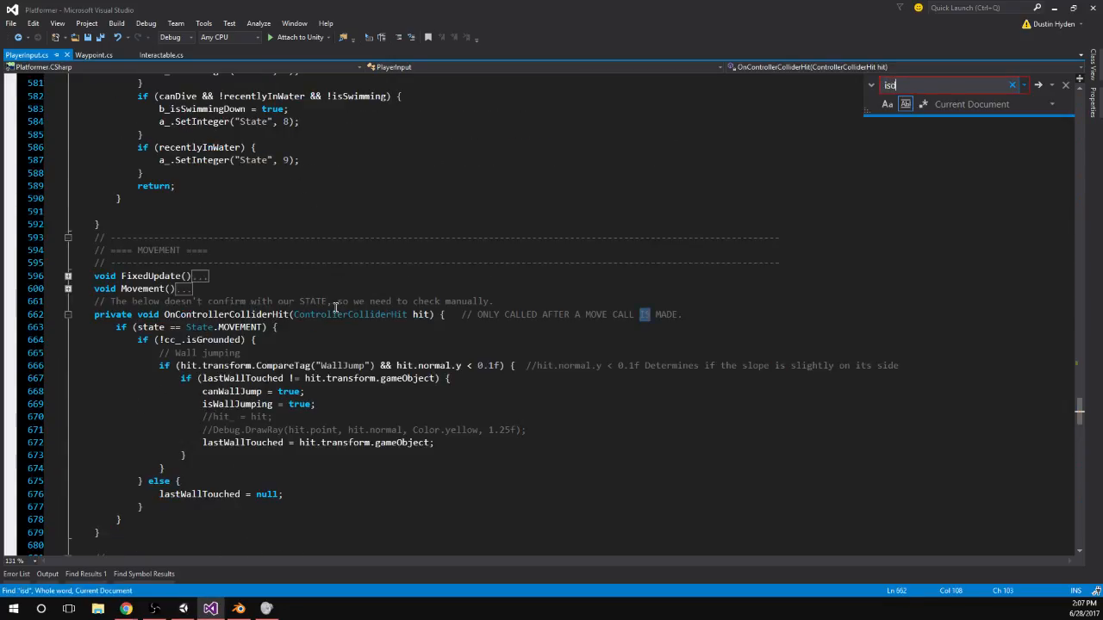
key(BackSpace)
key(BackSpace)
text(dashing)
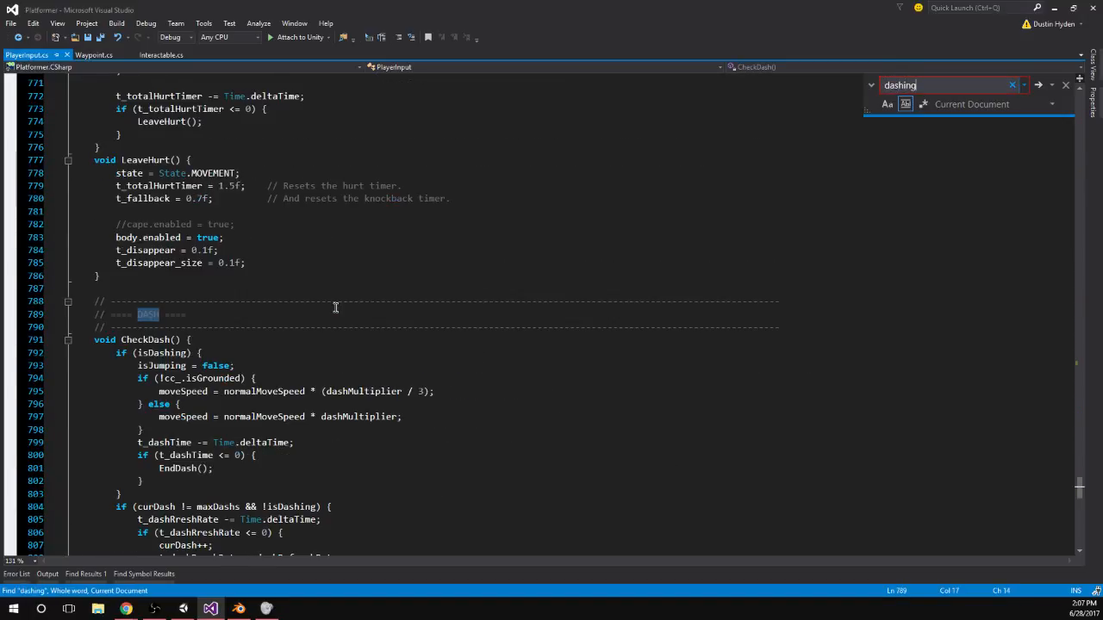
key(Return)
click(959, 104)
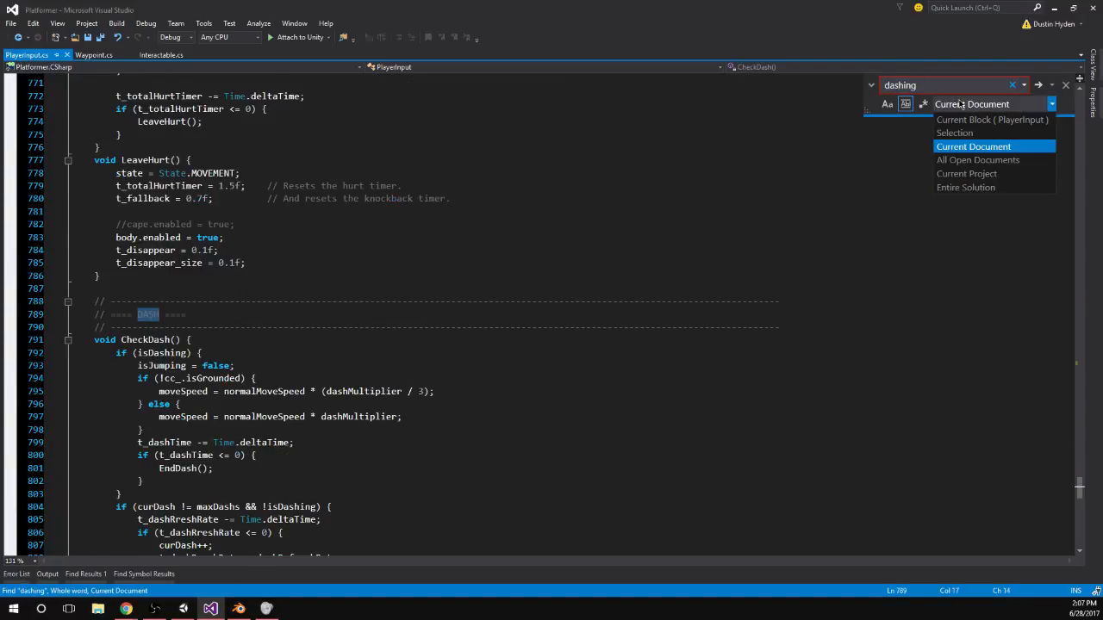
click(904, 104)
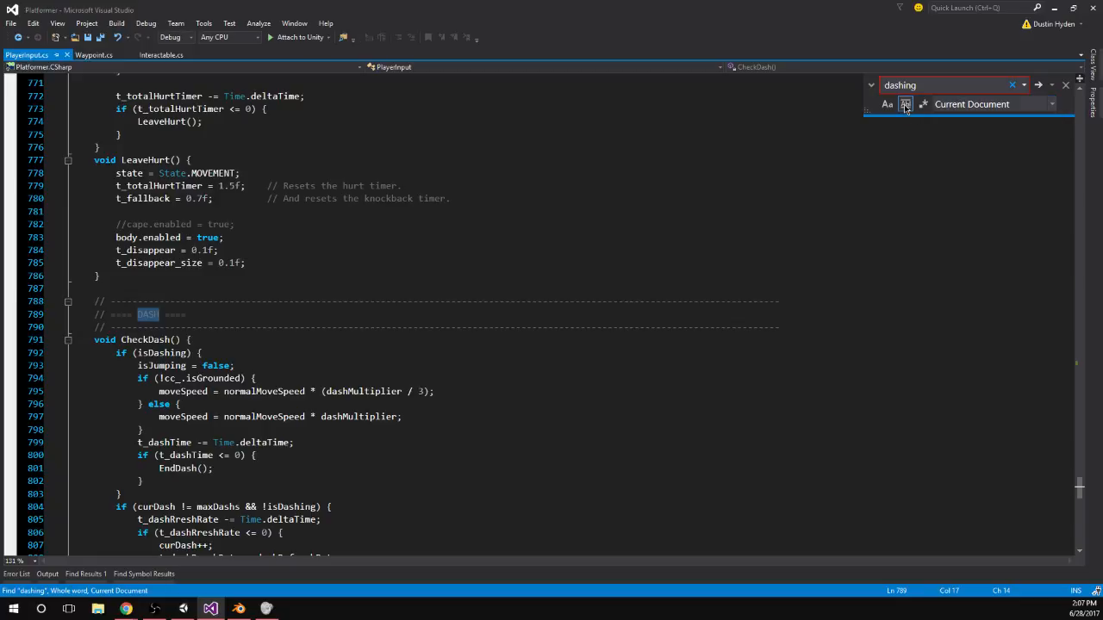
click(904, 105)
key(Return)
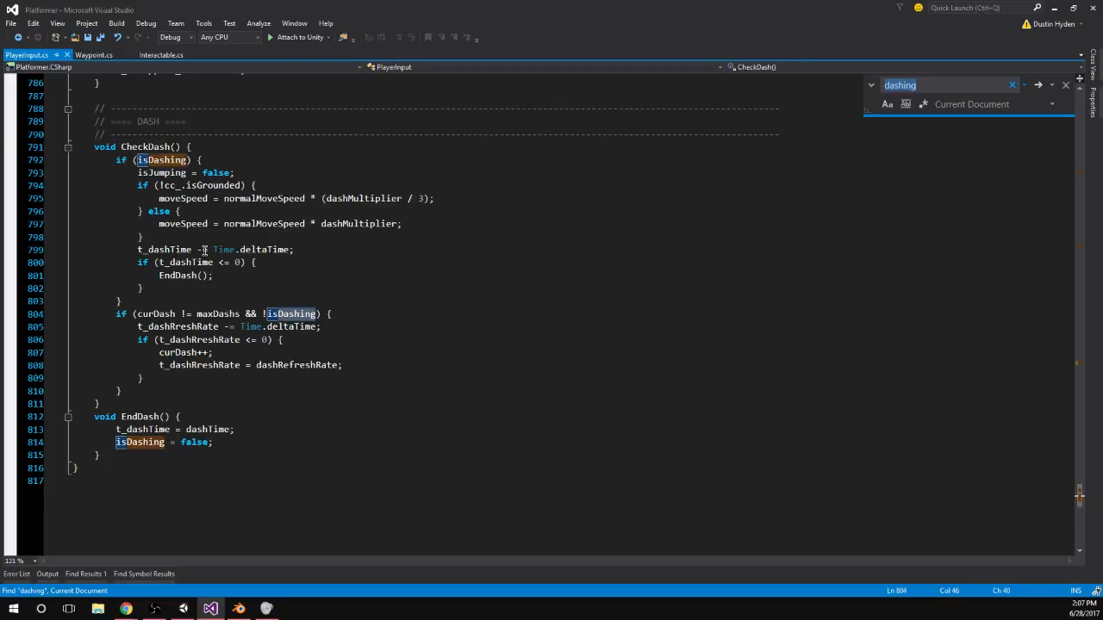
click(217, 418)
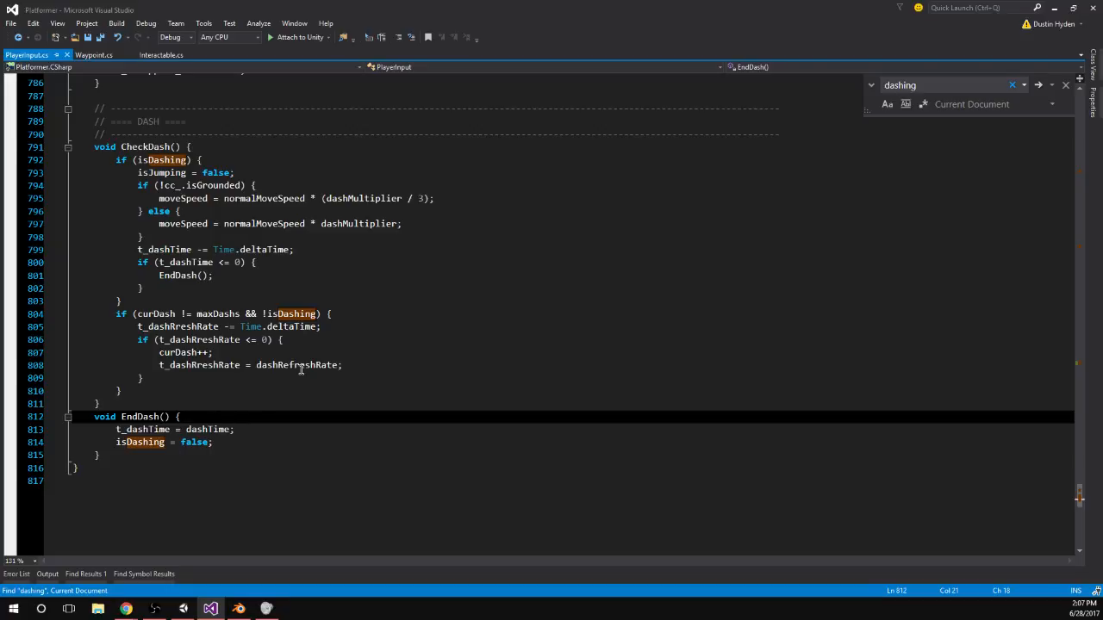
Declare private bool dashEnded = false below isDashing in the Dash Logic variables and save the script.
scroll(302, 369, up, 2)
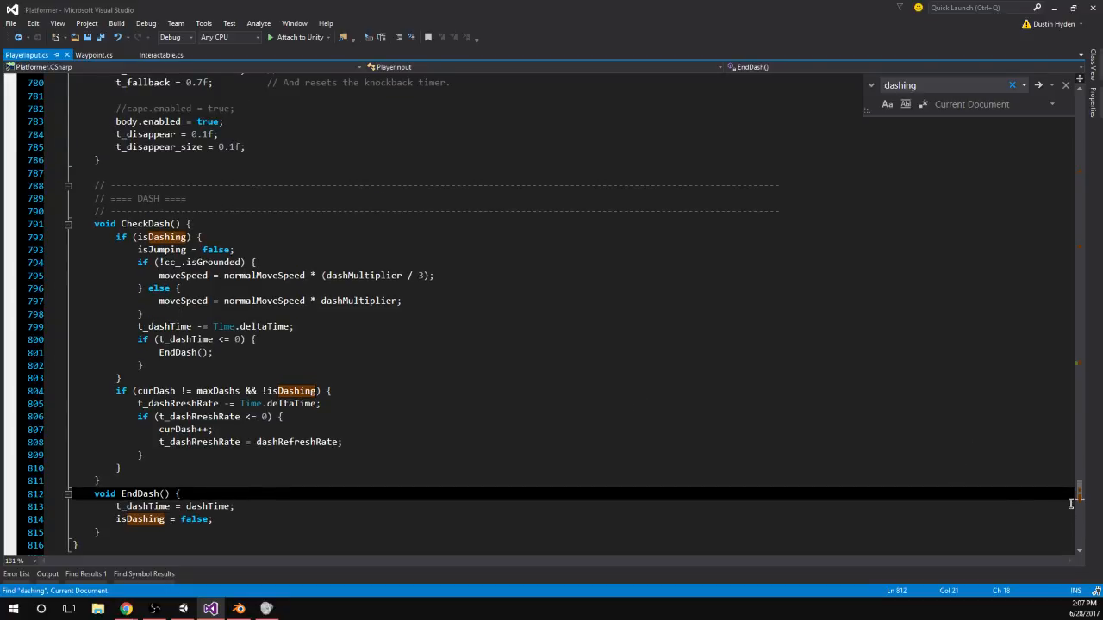
scroll(488, 308, up, 20)
scroll(488, 308, down, 11)
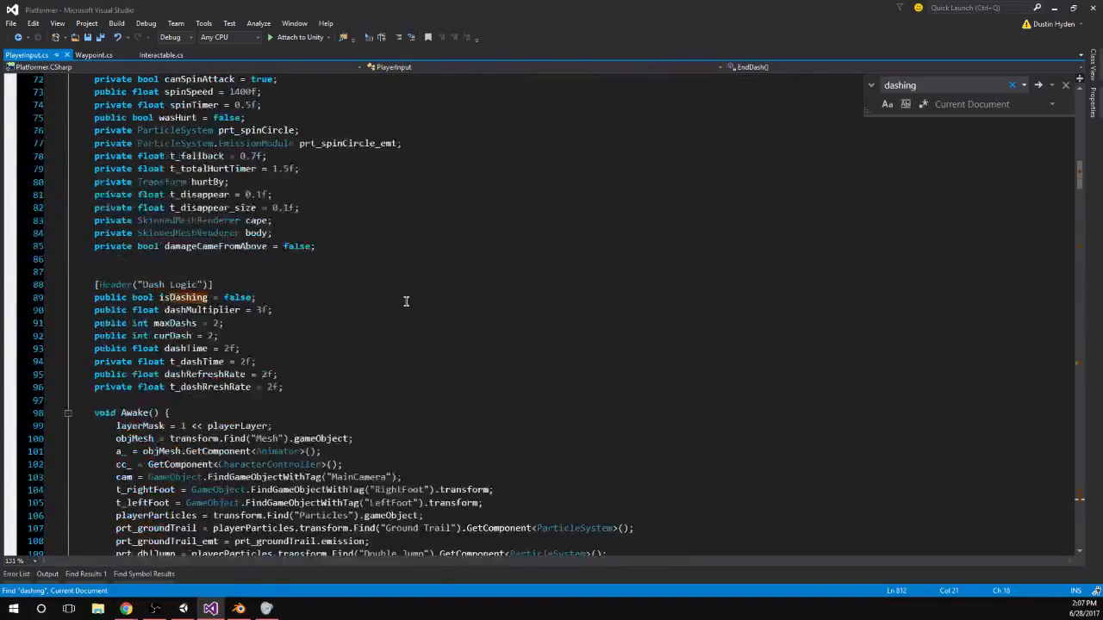
click(329, 225)
key(Return)
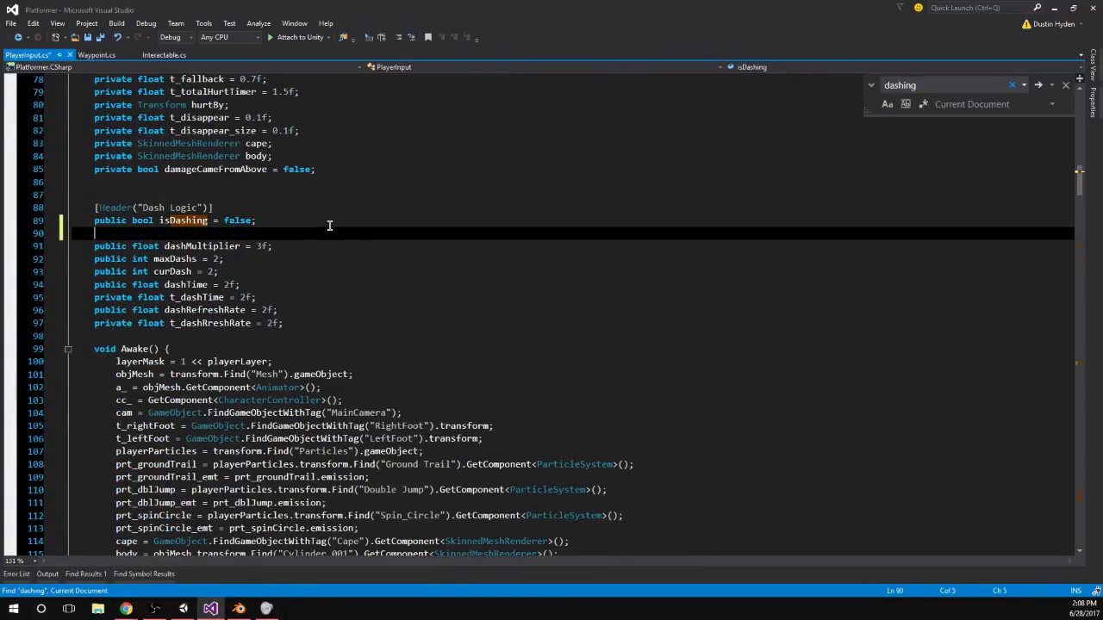
text(private bool)
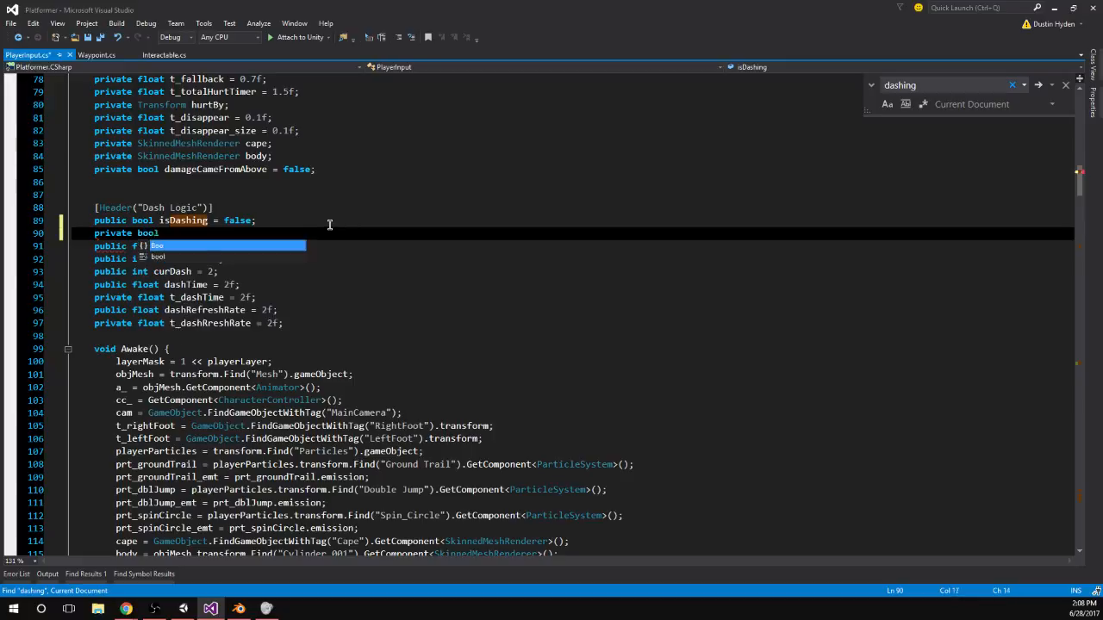
text( dashEnded = false;)
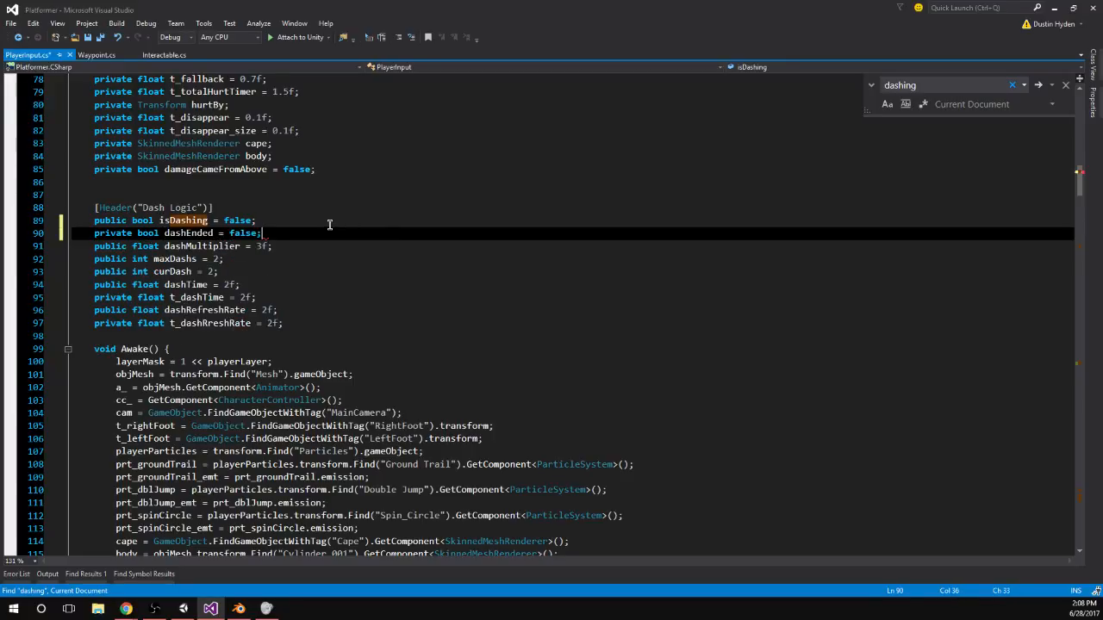
key(Escape)
key(ctrl+s)
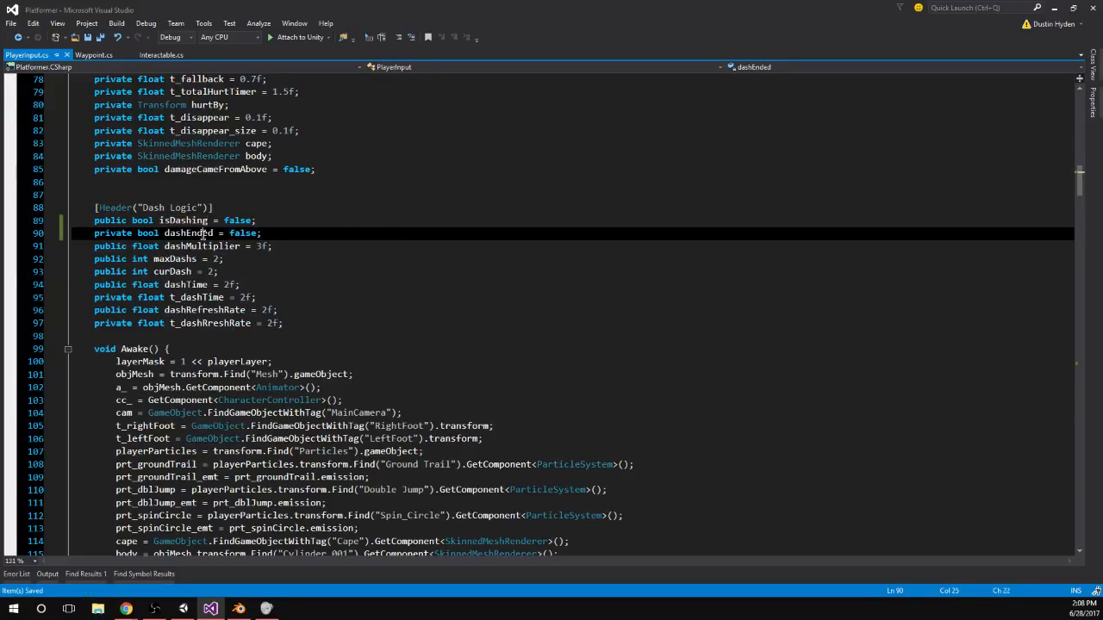
Add dashEnded = true; as the first line of the EndDash() function and save the script.
double_click(188, 233)
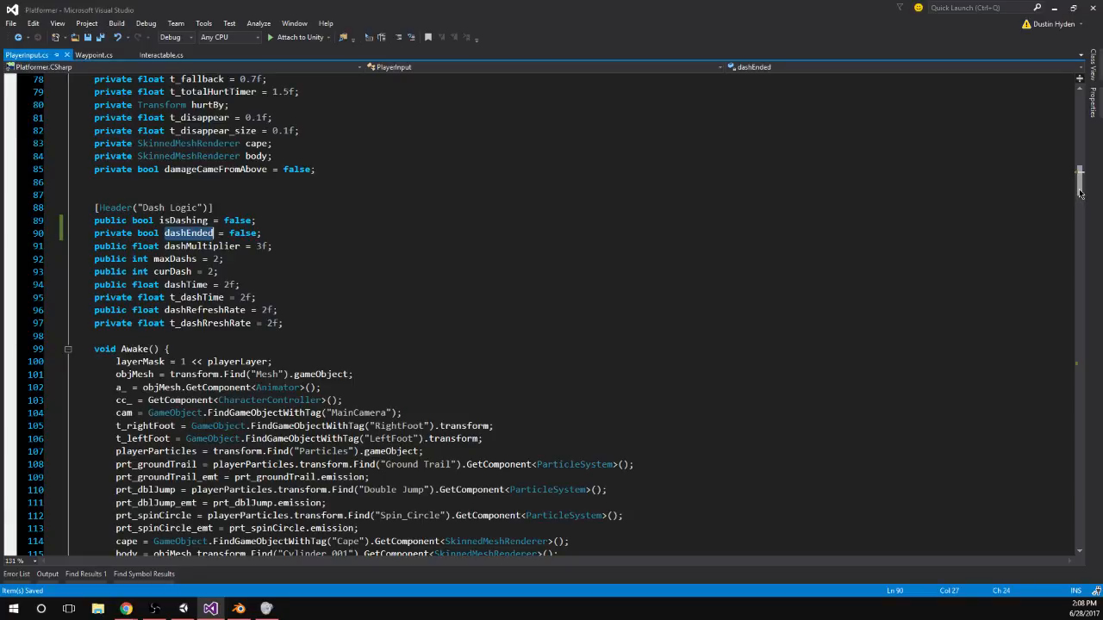
drag(1080, 193, 1081, 195)
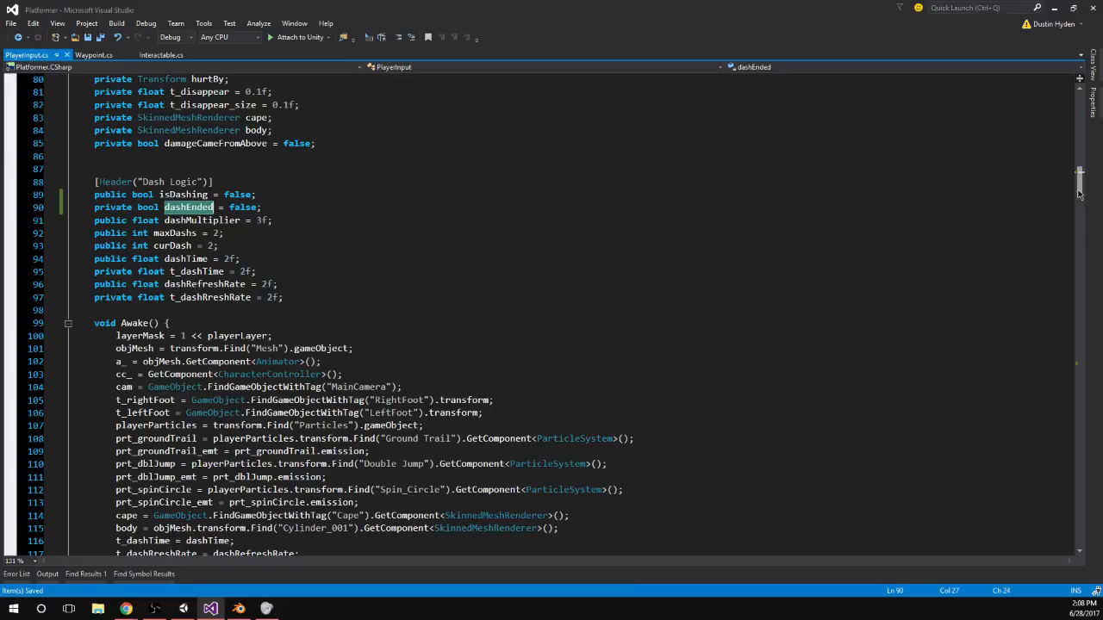
drag(1079, 194, 1076, 502)
scroll(378, 347, down, 6)
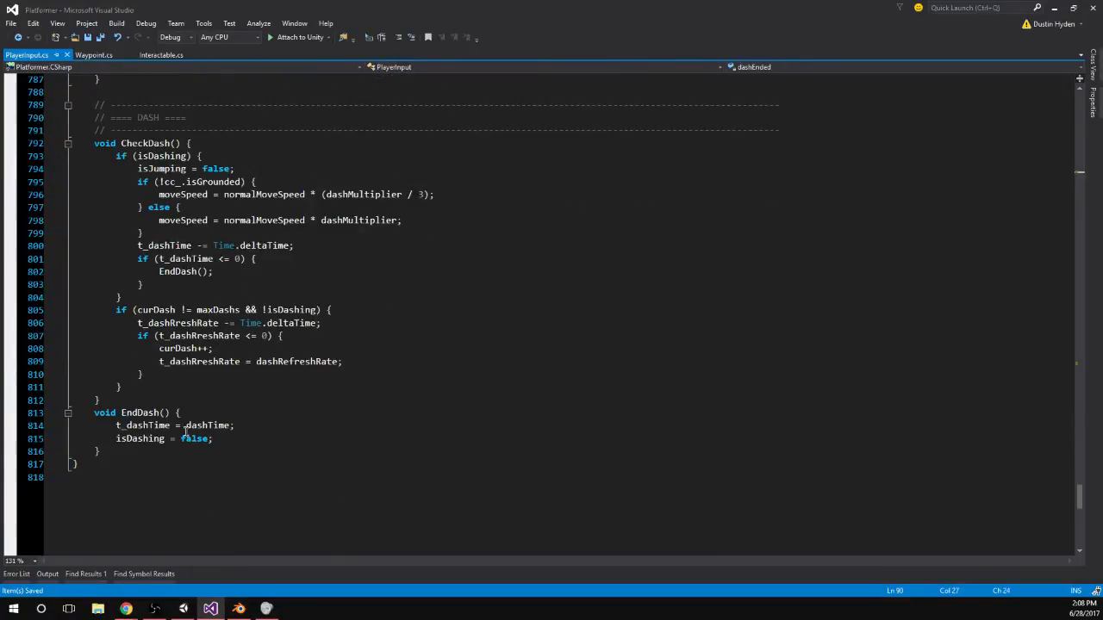
click(186, 427)
click(216, 413)
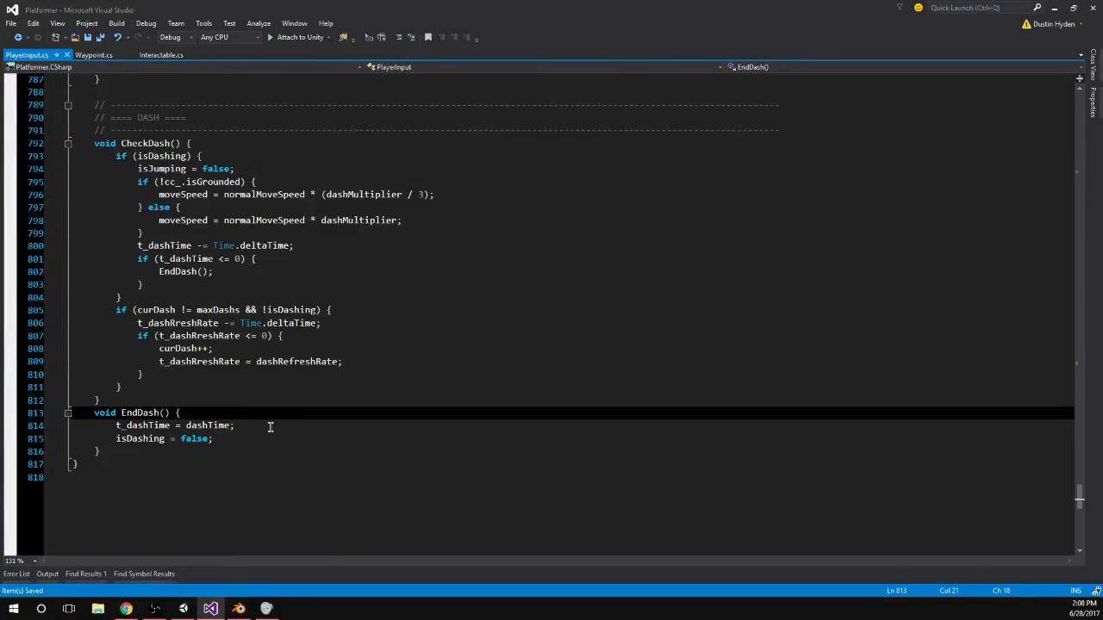
key(Return)
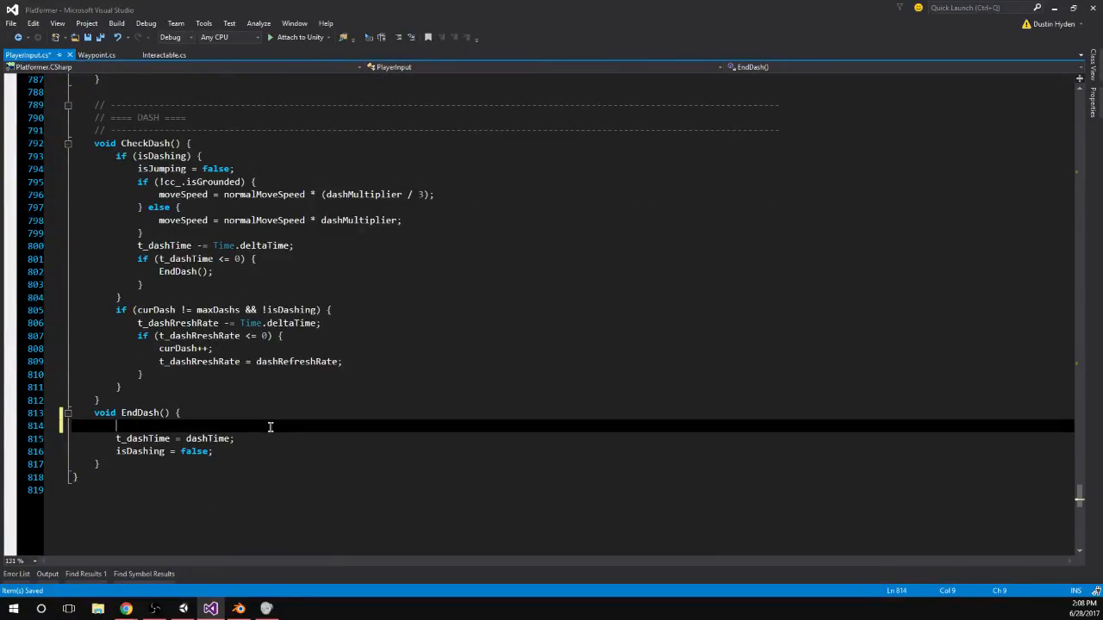
text(end)
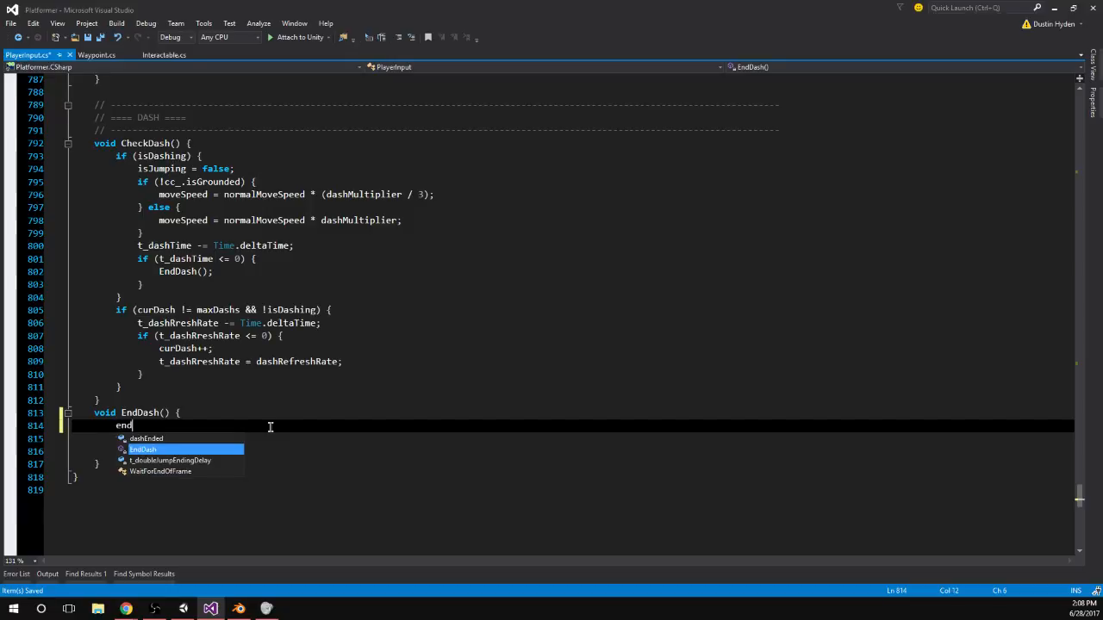
key(BackSpace)
key(BackSpace)
key(BackSpace)
text(da)
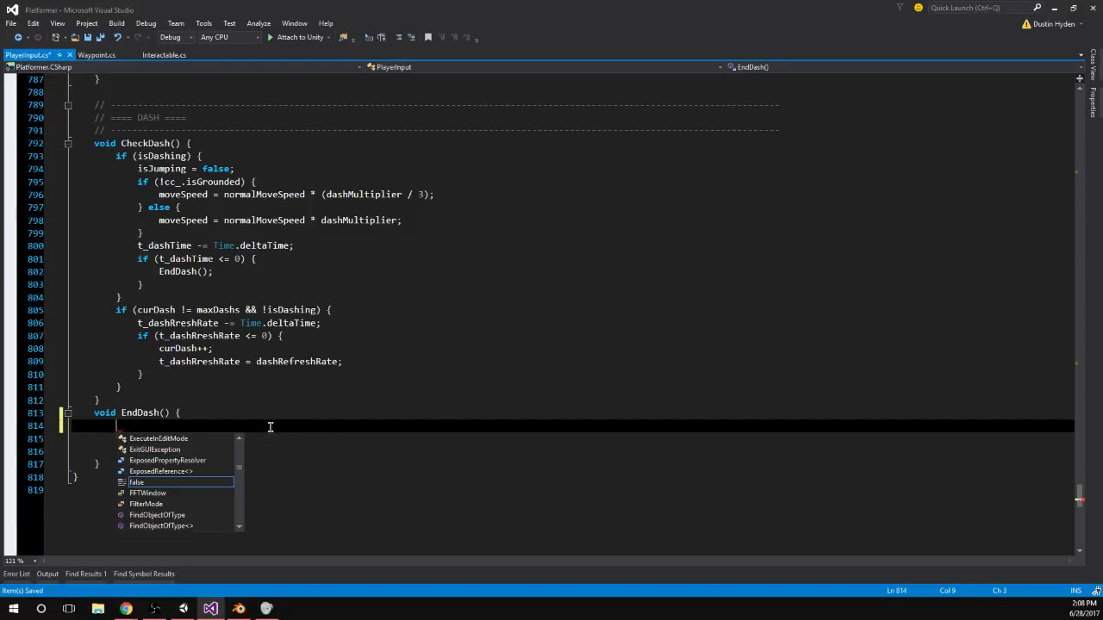
text(shEnded = true;)
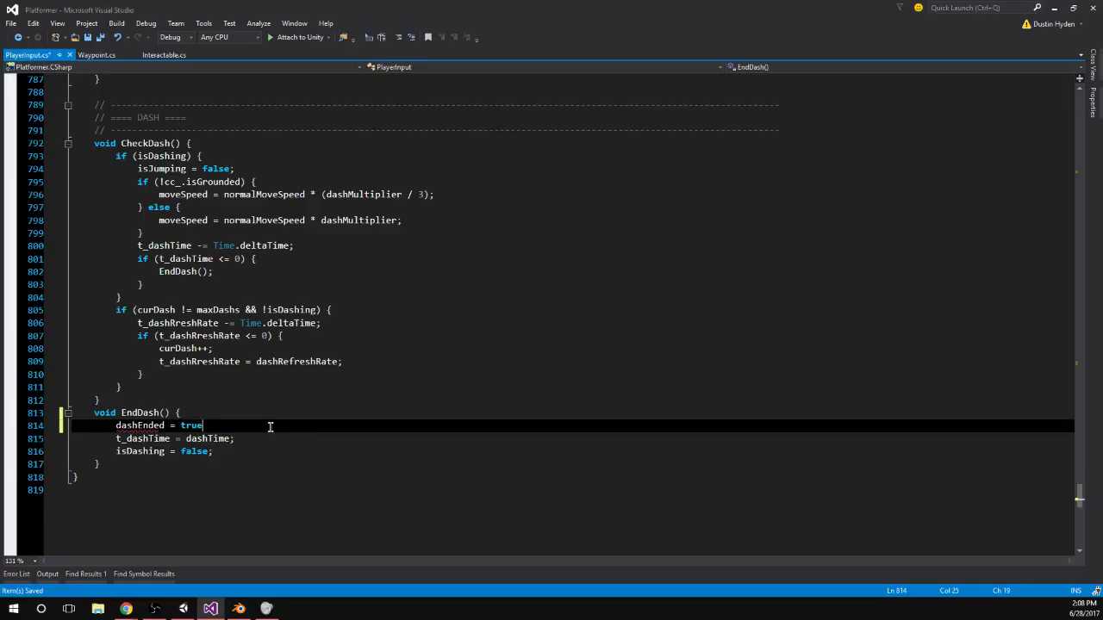
key(ctrl+s)
Insert an if (dashEnded) block directly after the isDashing check in the Animations() function.
scroll(278, 413, up, 3)
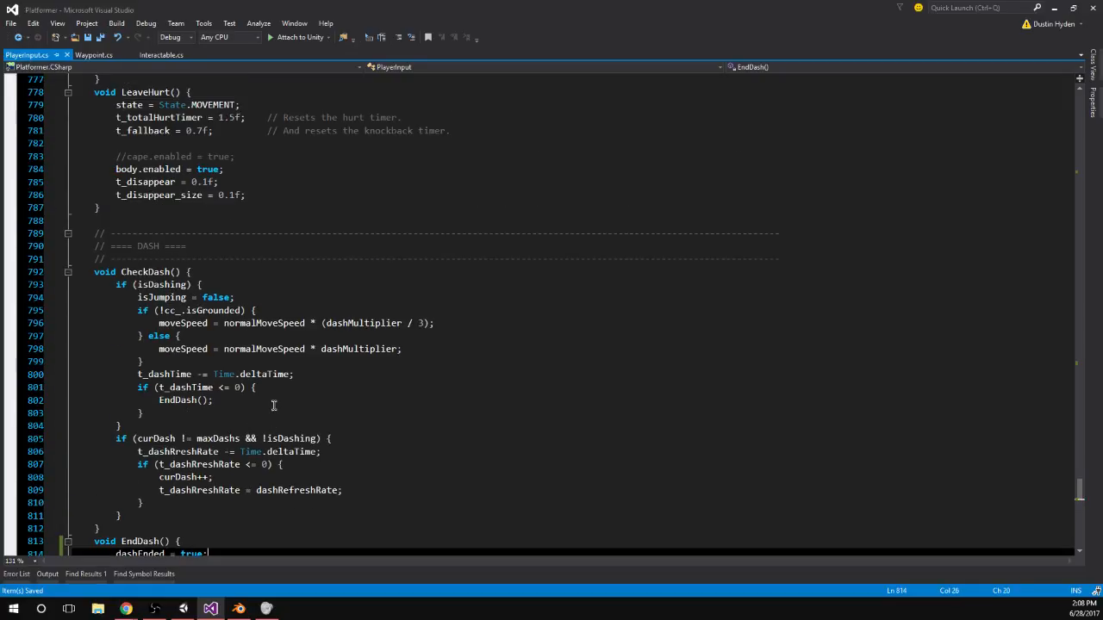
scroll(143, 350, up, 5)
scroll(179, 405, down, 7)
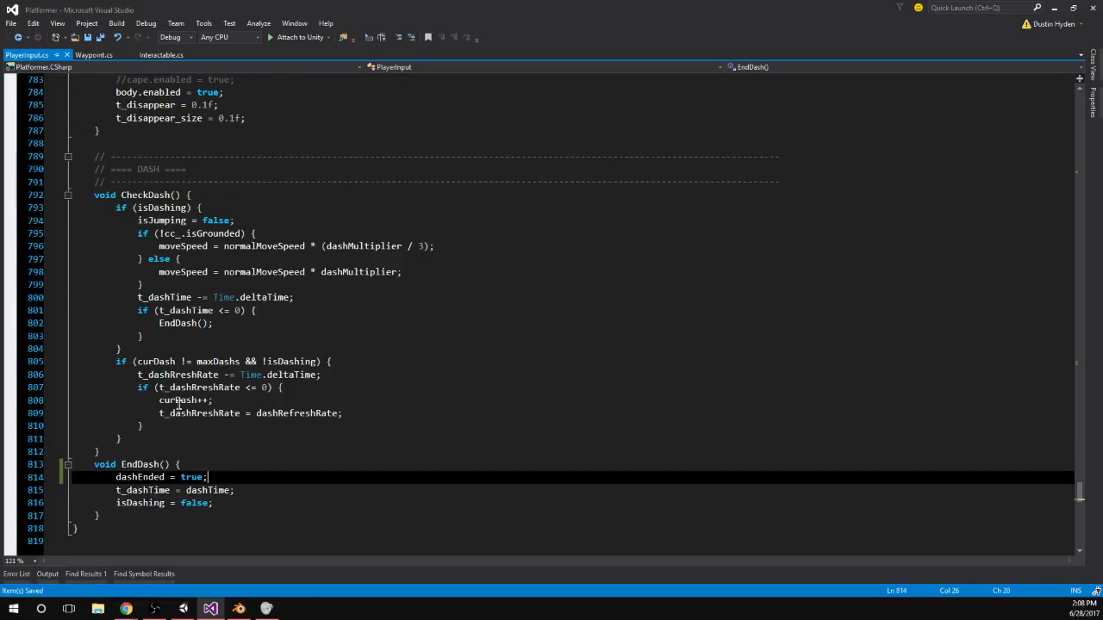
double_click(138, 479)
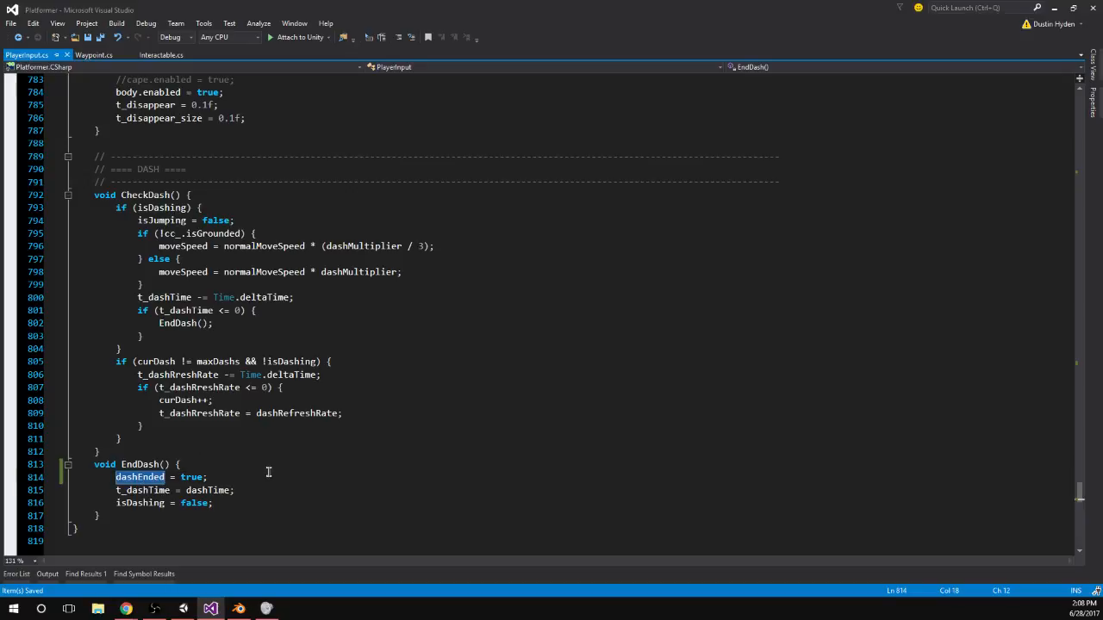
scroll(182, 395, up, 5)
scroll(181, 400, up, 20)
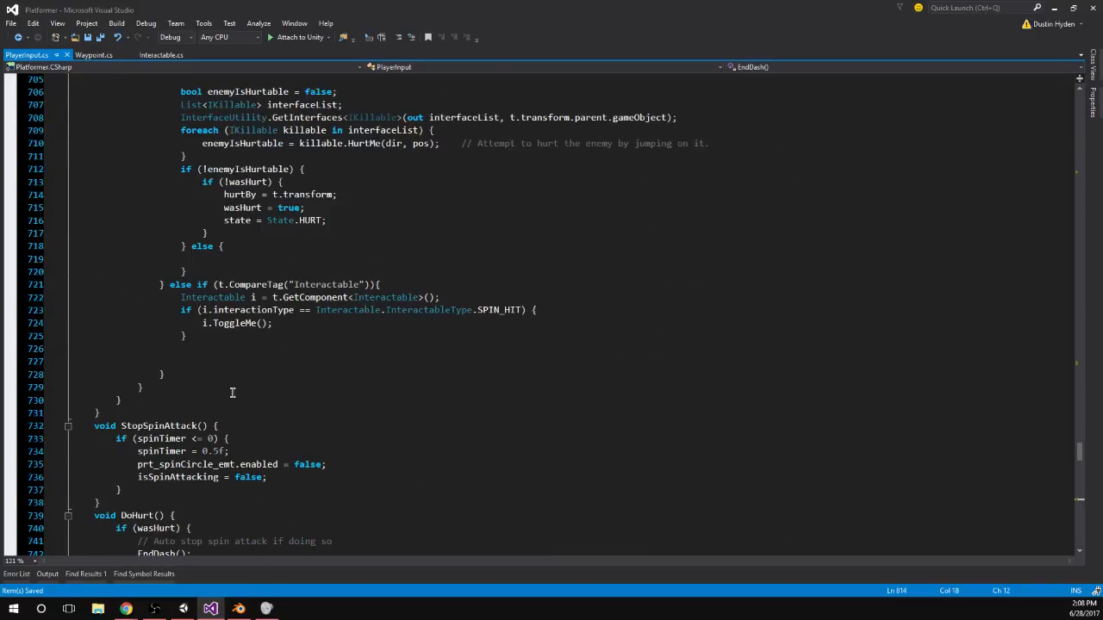
scroll(224, 397, up, 20)
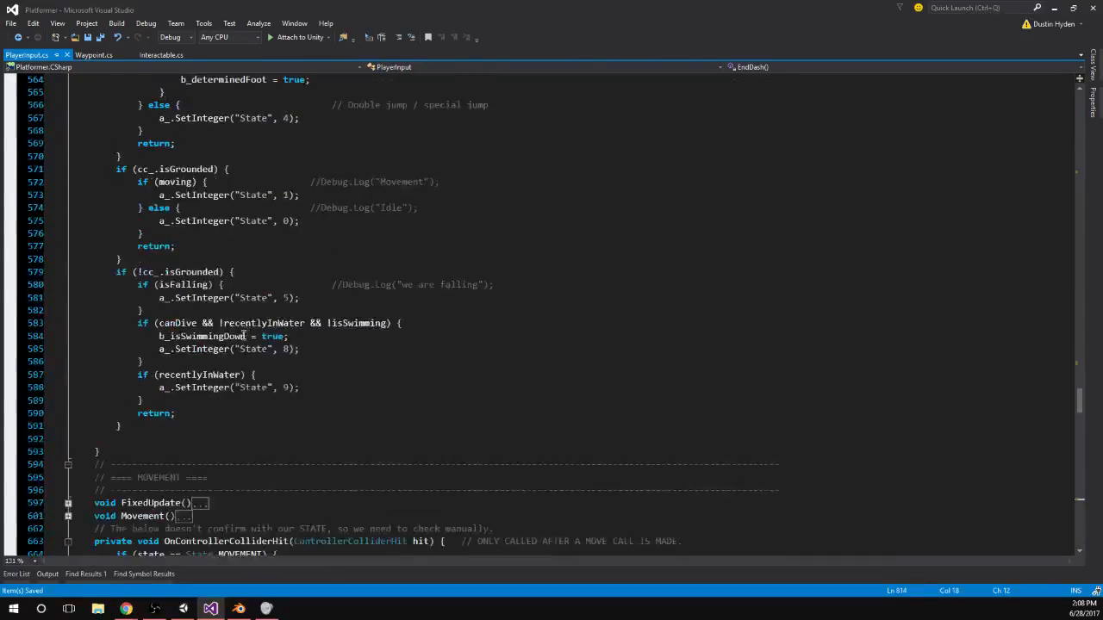
scroll(236, 344, up, 13)
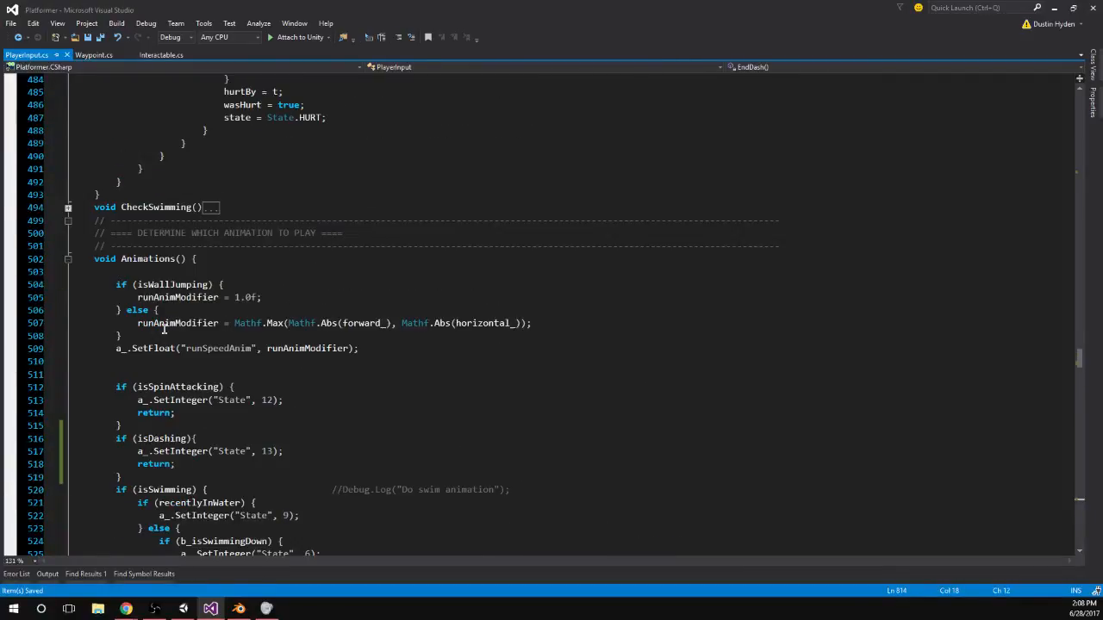
click(149, 367)
key(Return)
text(if (dashe)
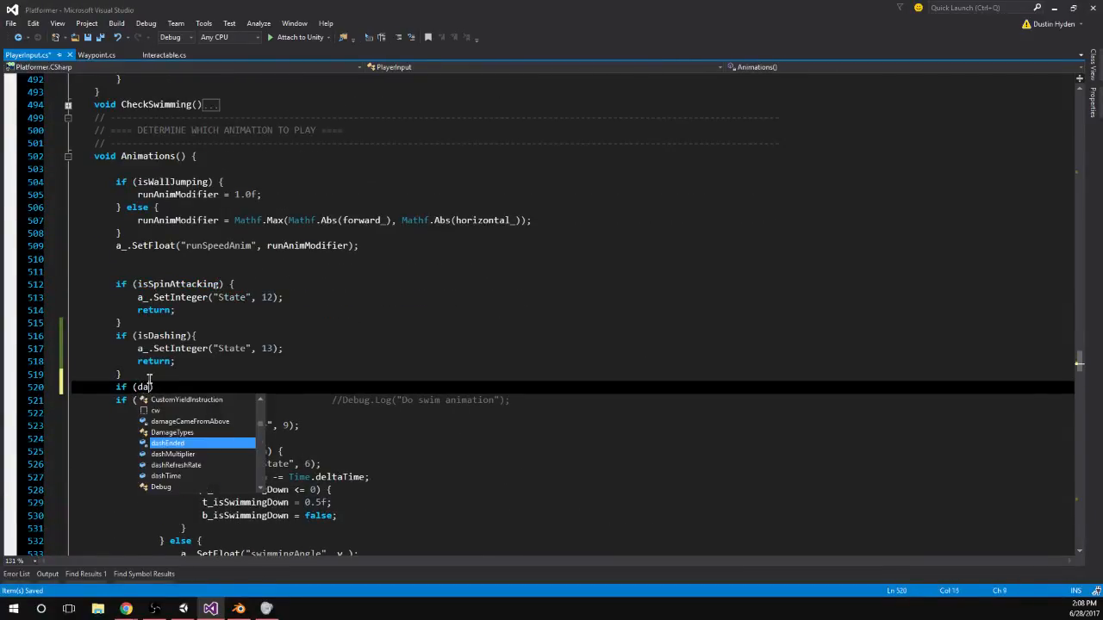
key(Tab)
text() {)
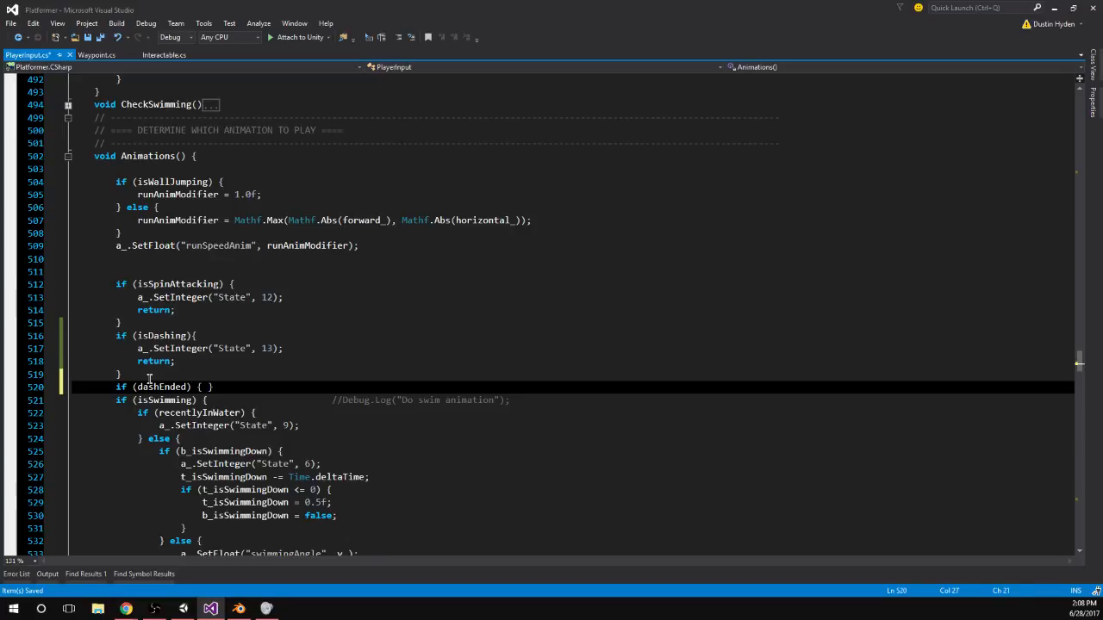
key(Return)
key(Up)
Set the animator's "State" integer to 14 inside the dashEnded block with a_.SetInteger, and save the script.
text(a_)
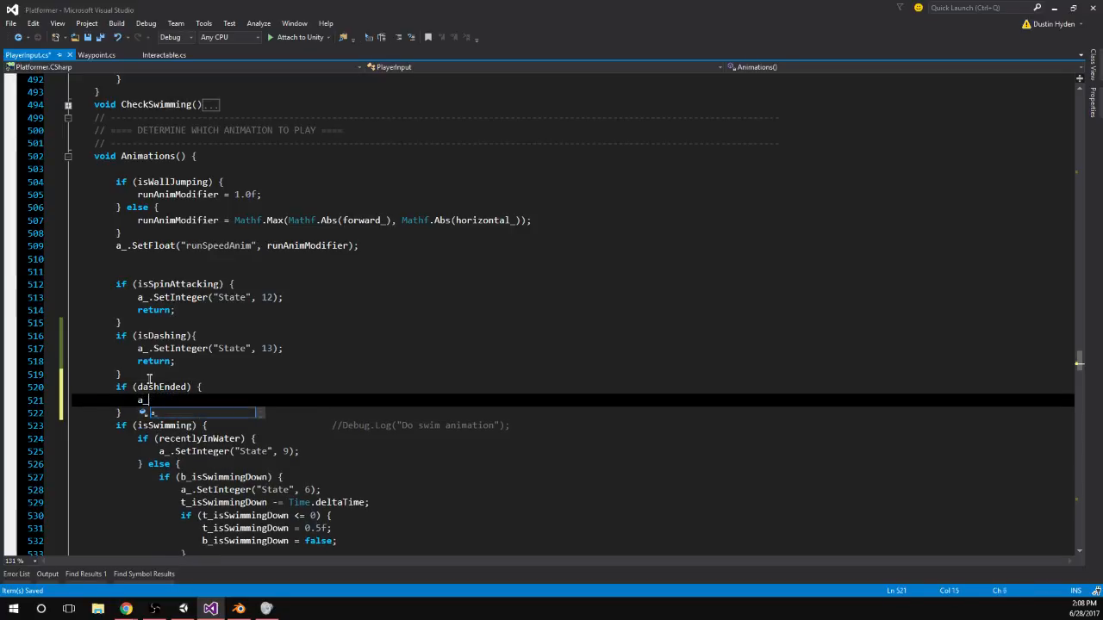
text(.swet)
key(BackSpace)
key(BackSpace)
text(etInteger(")
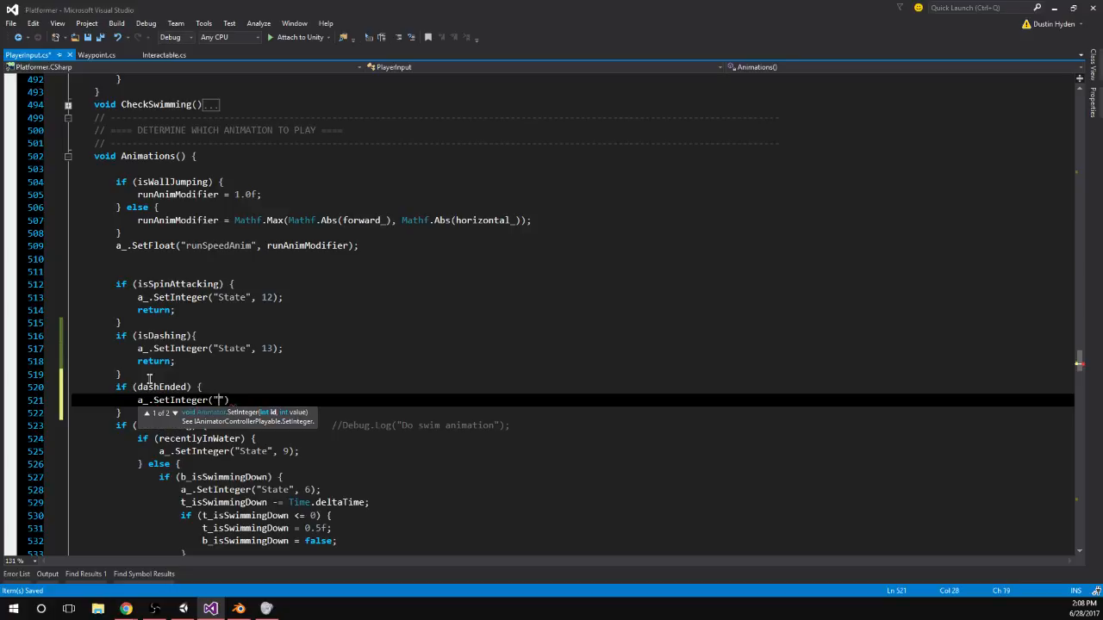
text(State", 14);)
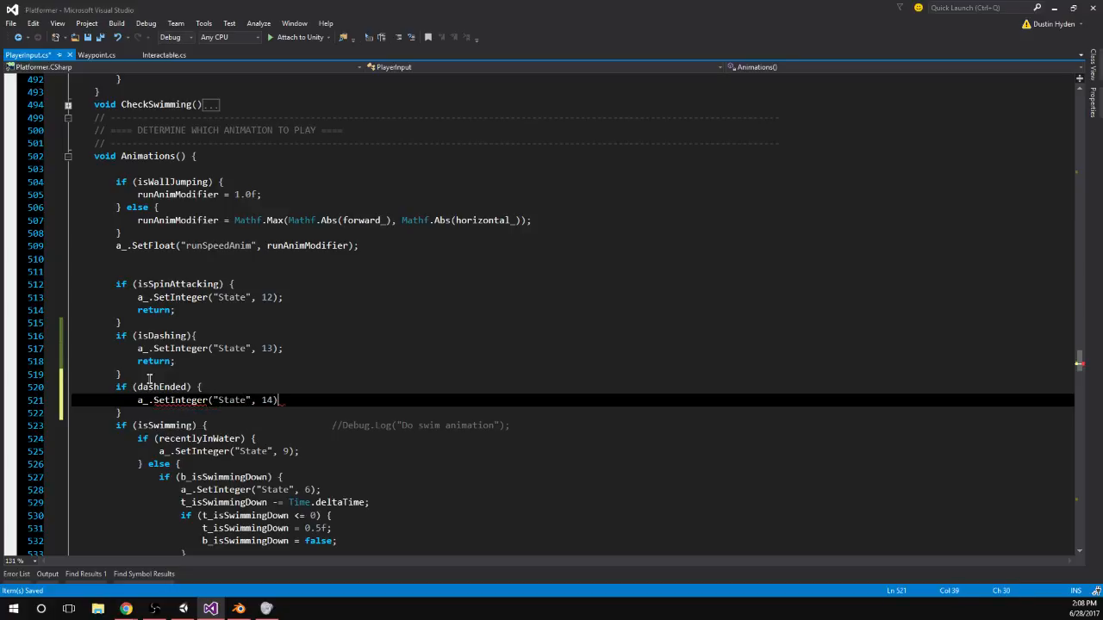
double_click(175, 387)
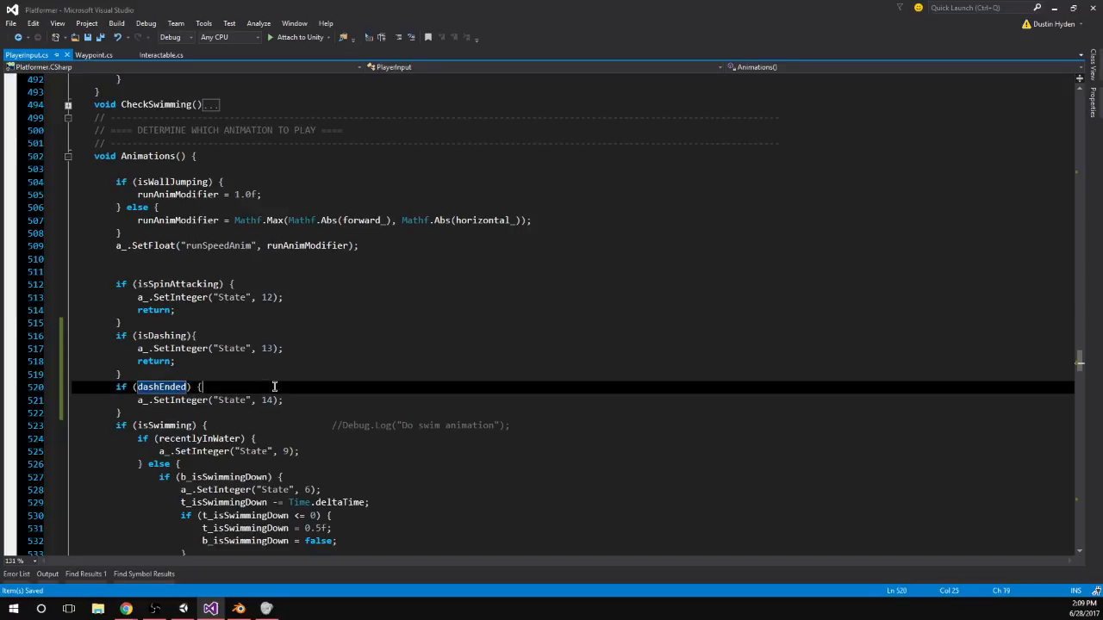
click(303, 400)
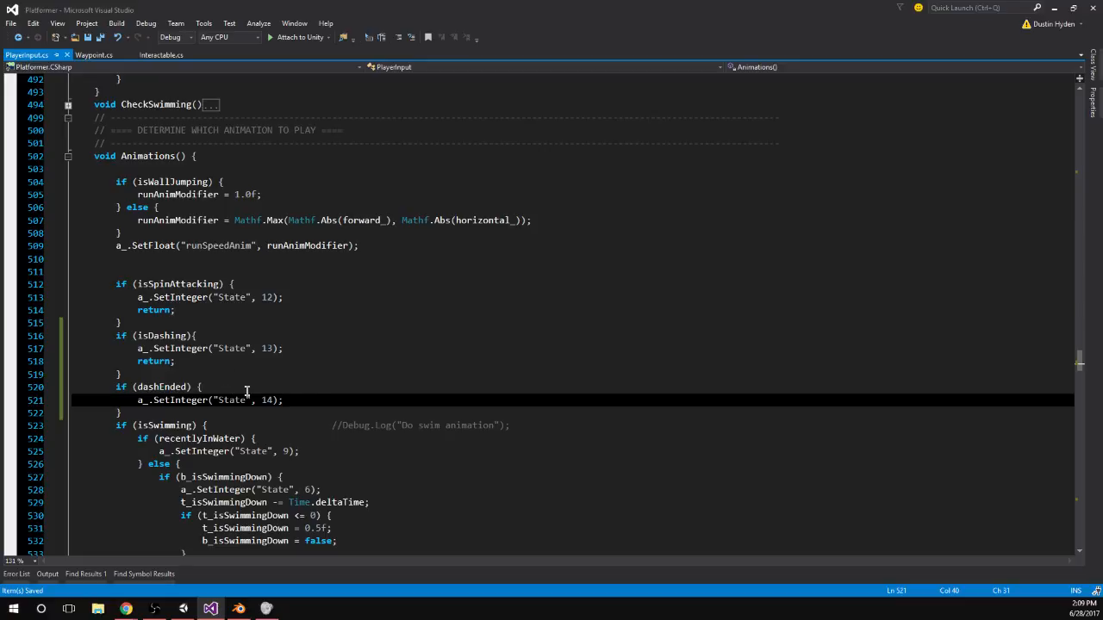
Declare private bool t_dashEndTimer = 1f; below dashEnded in the Dash Logic variables and save the script.
scroll(905, 400, up, 2)
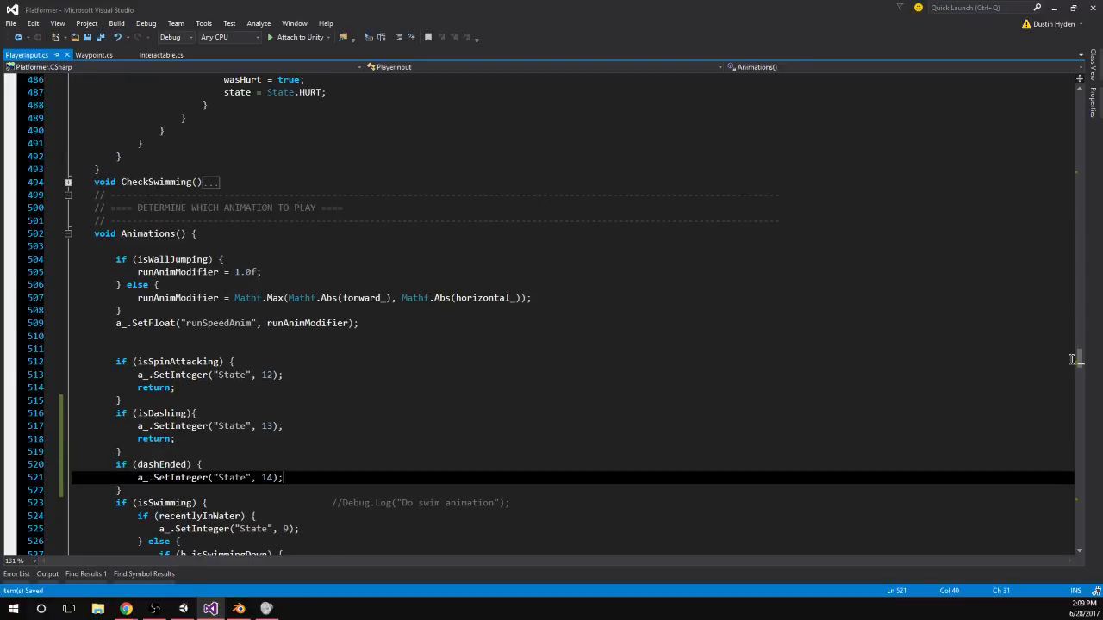
drag(1078, 356, 1077, 122)
scroll(466, 301, down, 8)
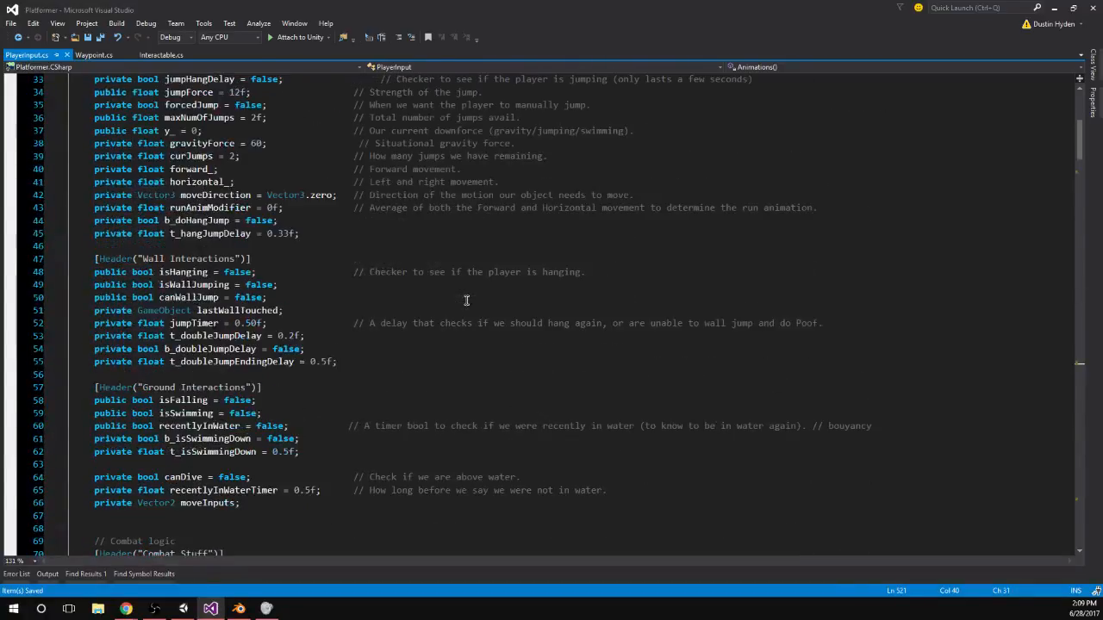
scroll(95, 348, down, 10)
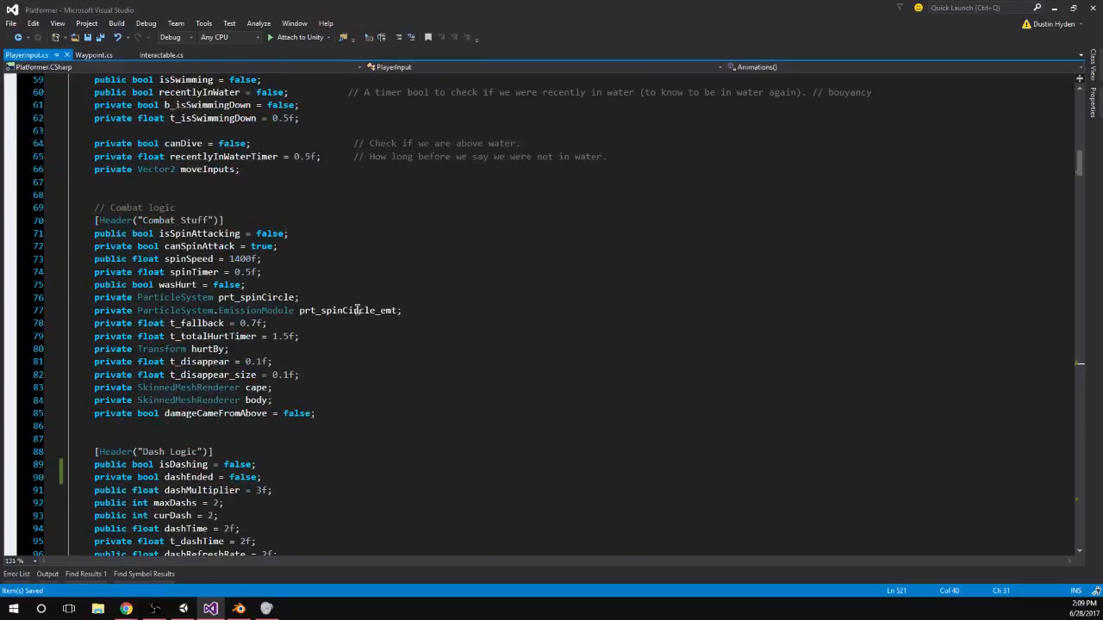
click(304, 296)
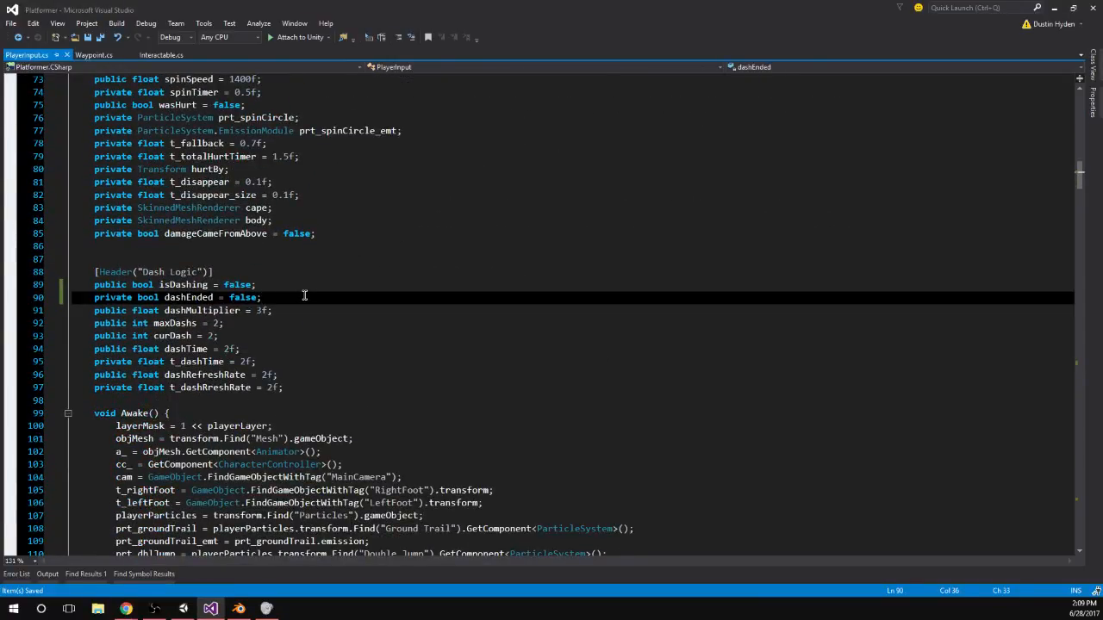
key(Return)
text(private )
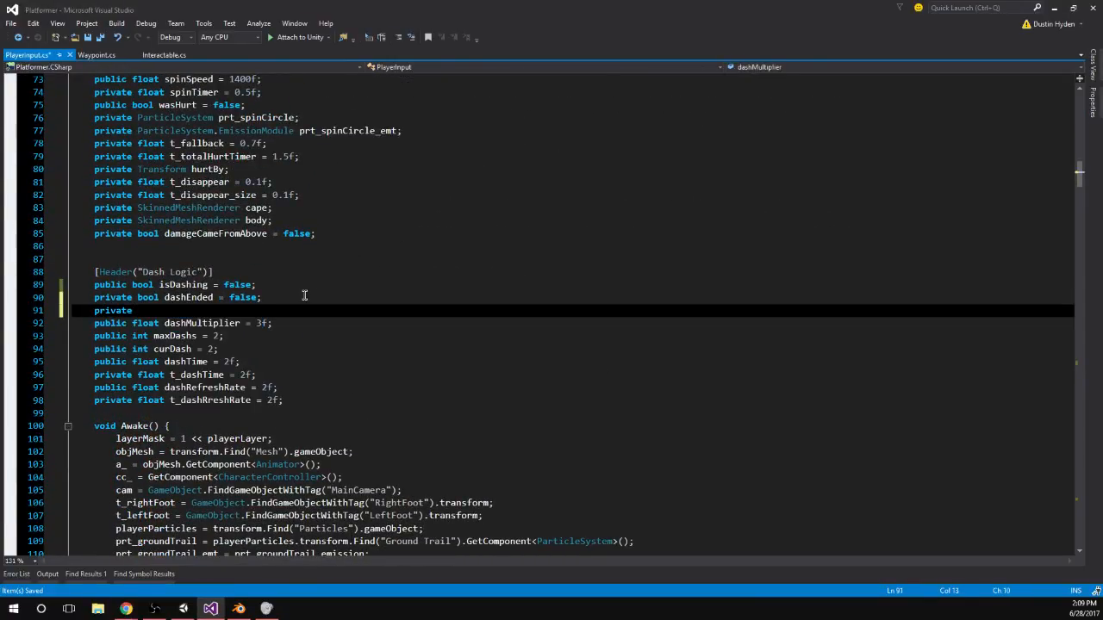
text(bool t_dashEndTimer =)
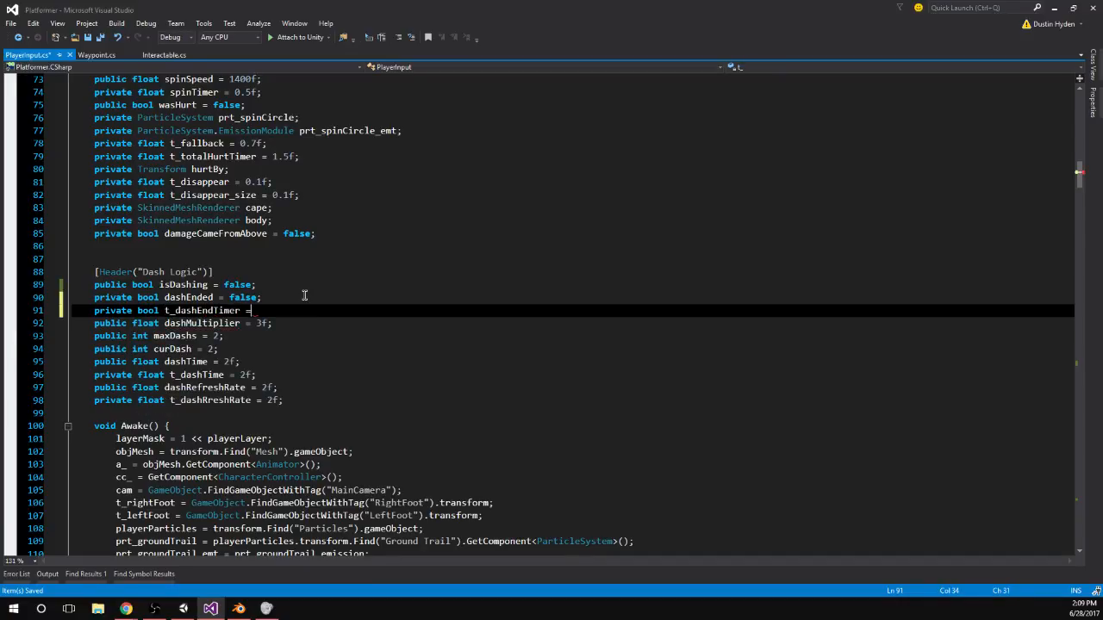
text( 1f;)
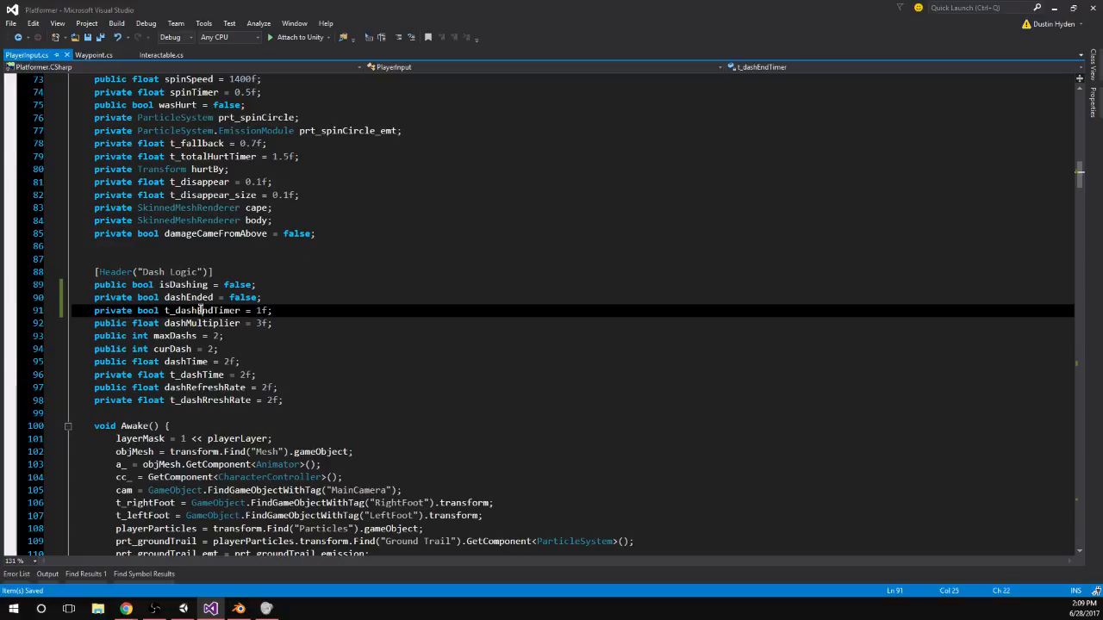
Change the declared type of t_dashEndTimer to float.
click(197, 311)
double_click(149, 311)
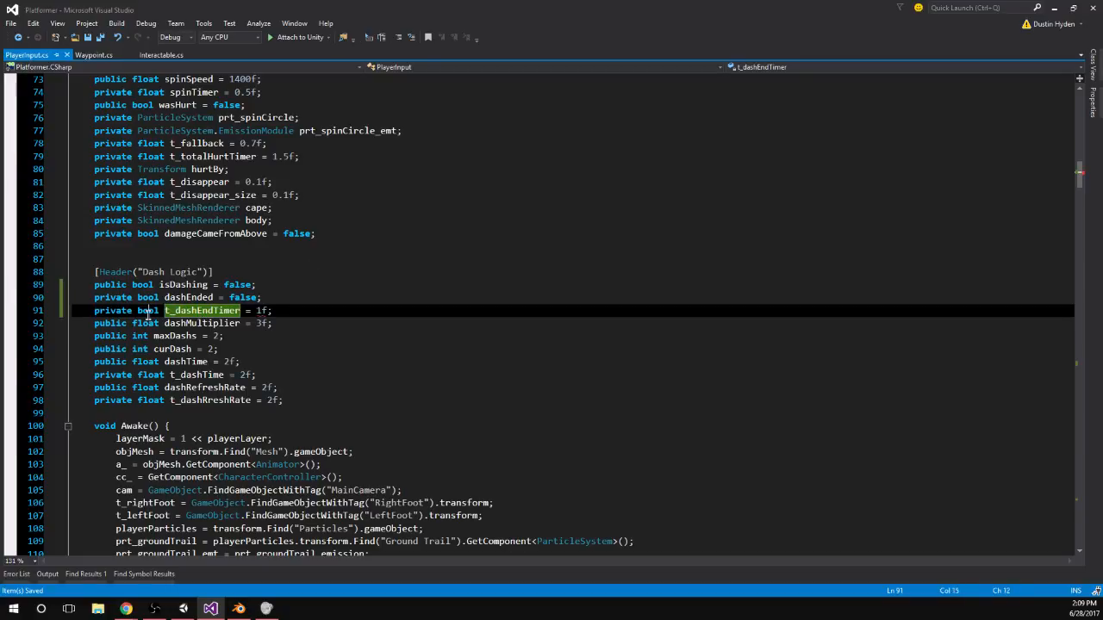
text(float)
double_click(185, 311)
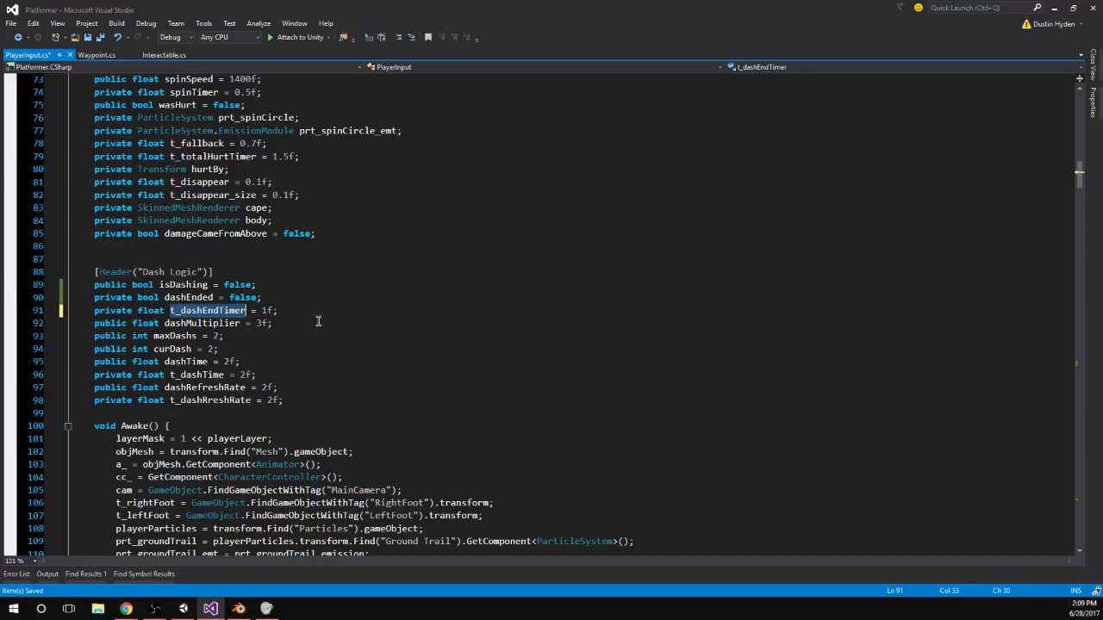
Add an if (dashEnded) block at the end of CheckDash() that subtracts Time.deltaTime from t_dashEndTimer.
drag(1079, 182, 1082, 504)
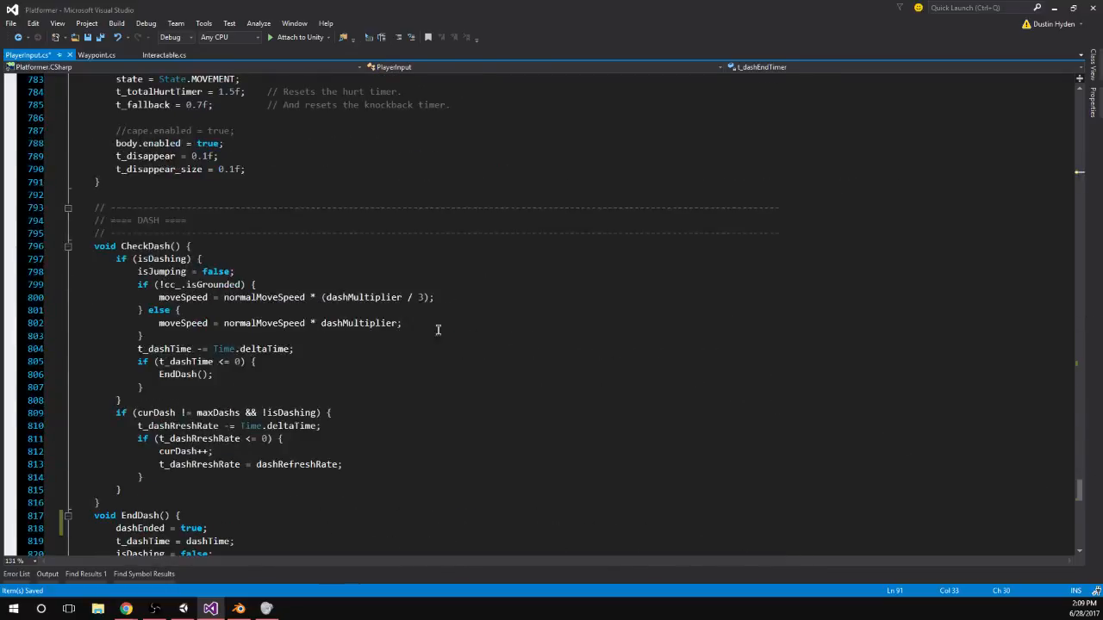
scroll(301, 307, down, 3)
click(157, 363)
key(Return)
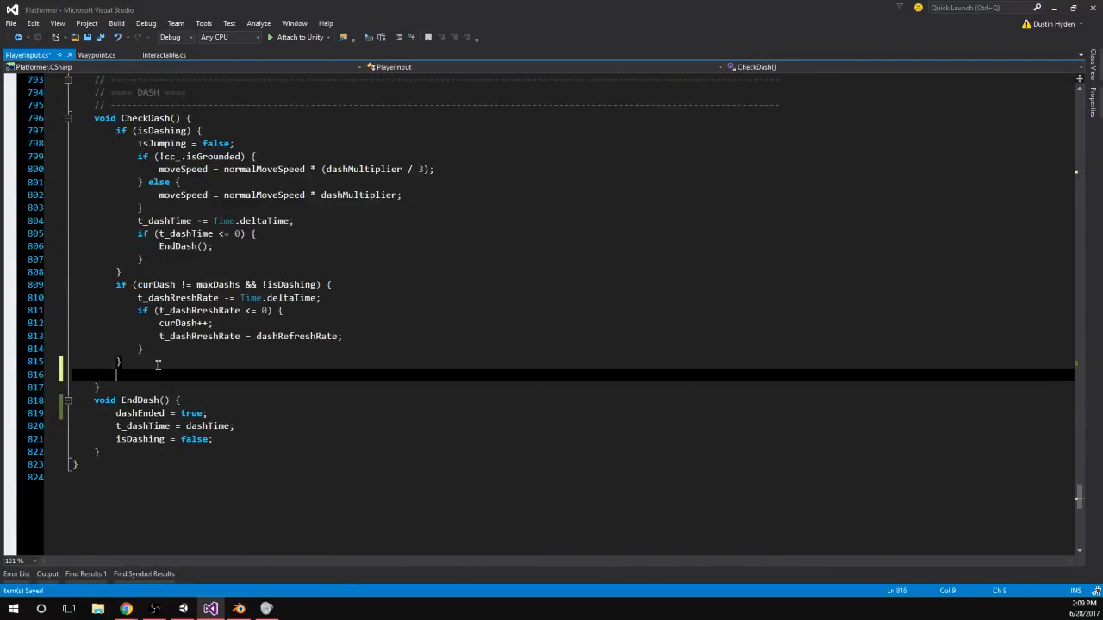
text(if (dashEnded) {)
key(Return)
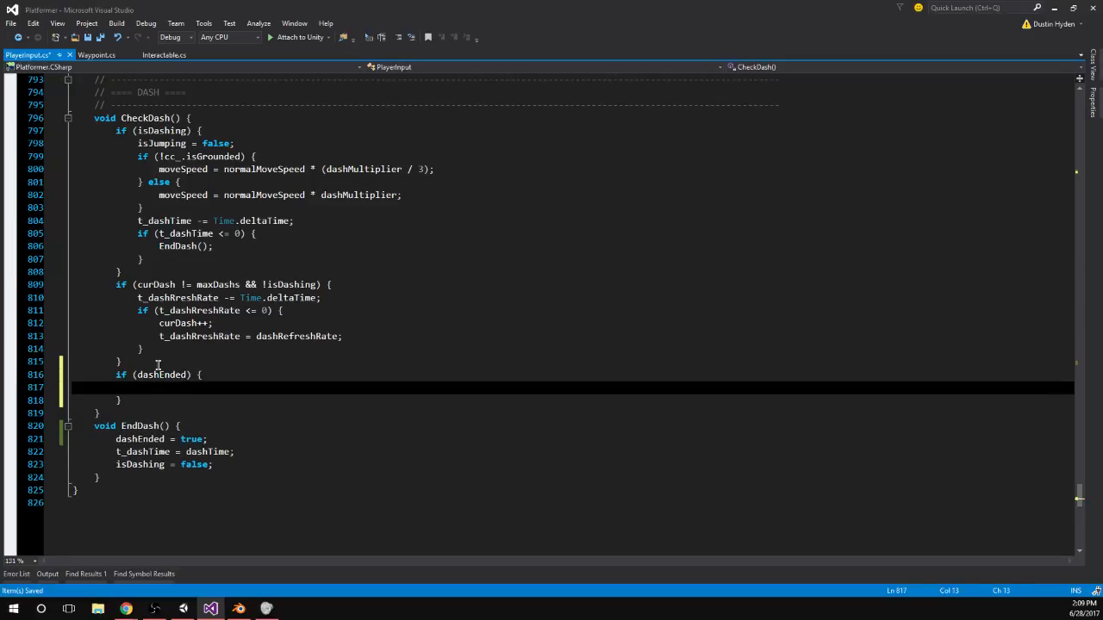
text(t_dashEndTimer -)
text(= time.deltaTime;)
key(Return)
Nest an if (t_dashEndTimer <= 0) block below the timer countdown inside the dashEnded check.
text(if ()
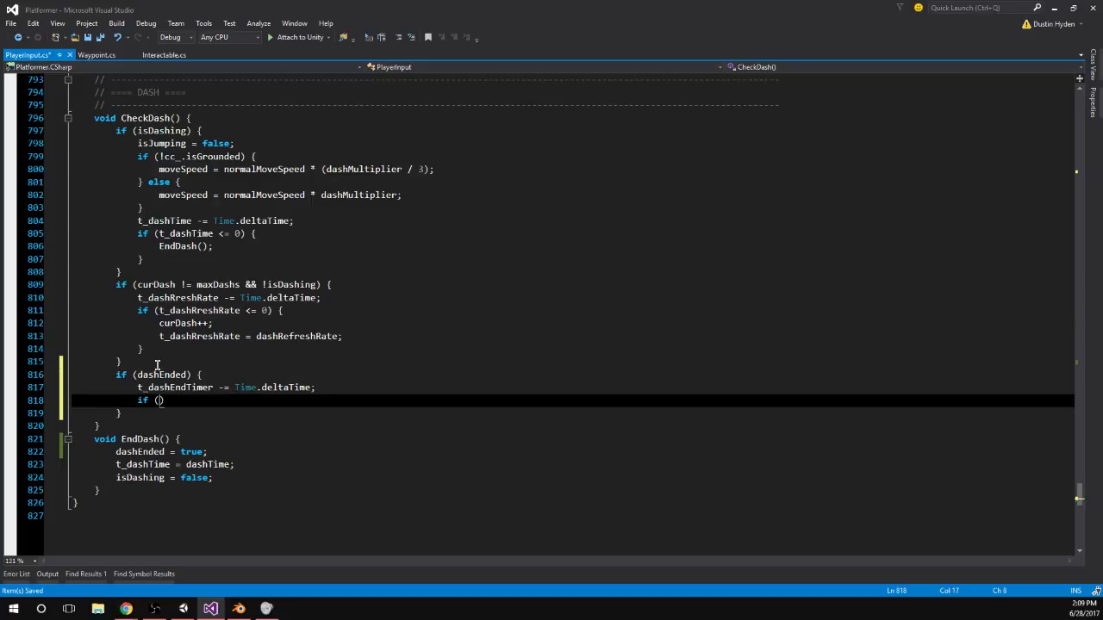
text(t_dashEndTimer) {)
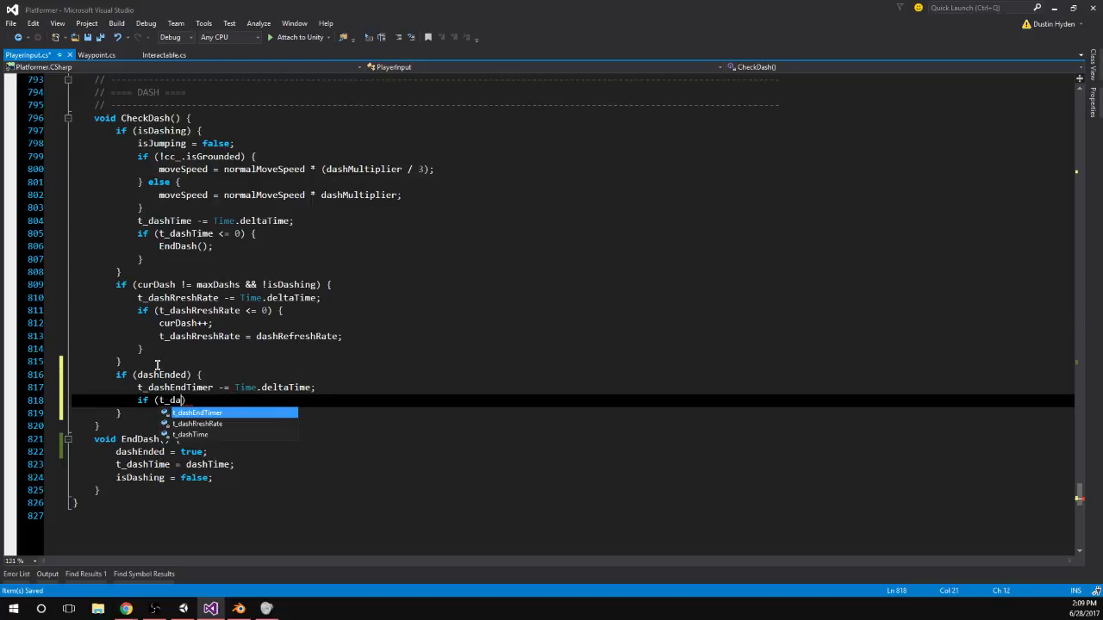
key(Return)
key(Return)
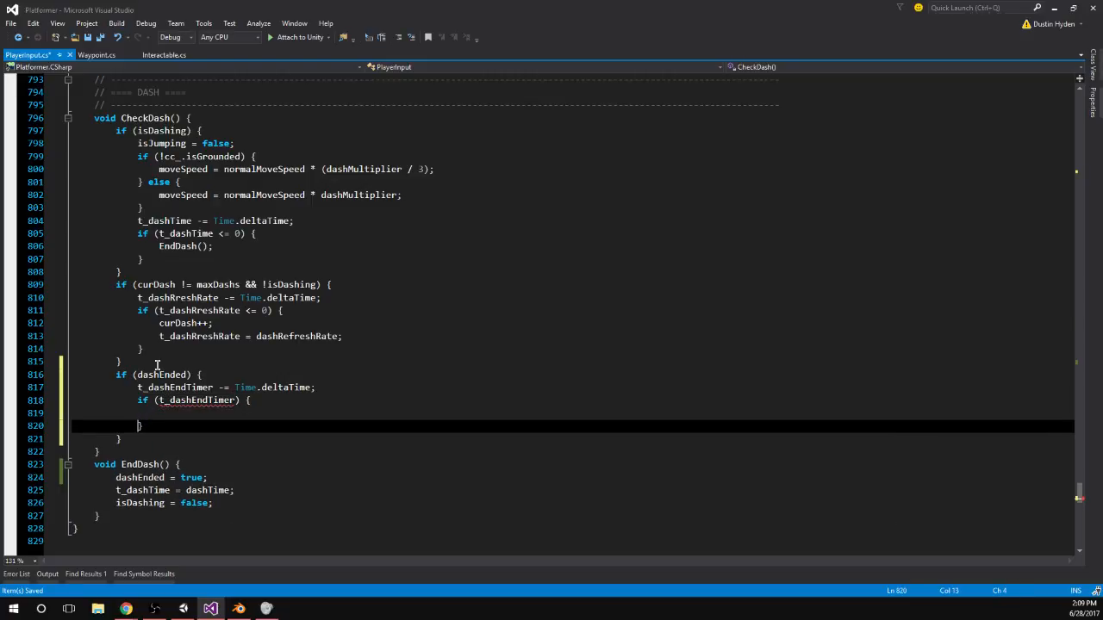
click(235, 401)
text(<= )
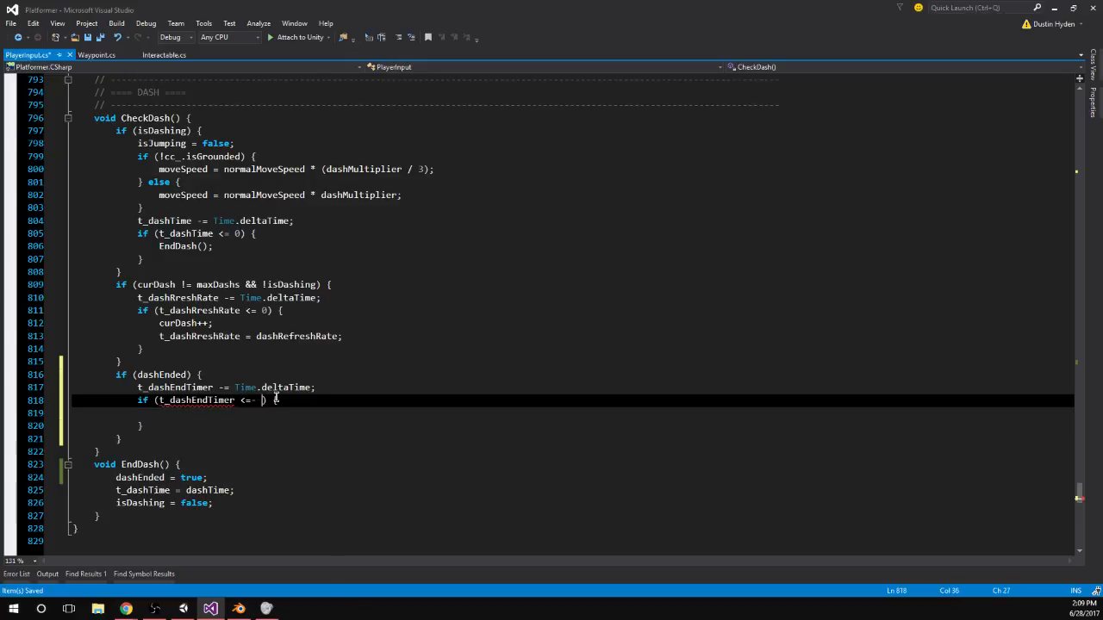
text(0)
key(Down)
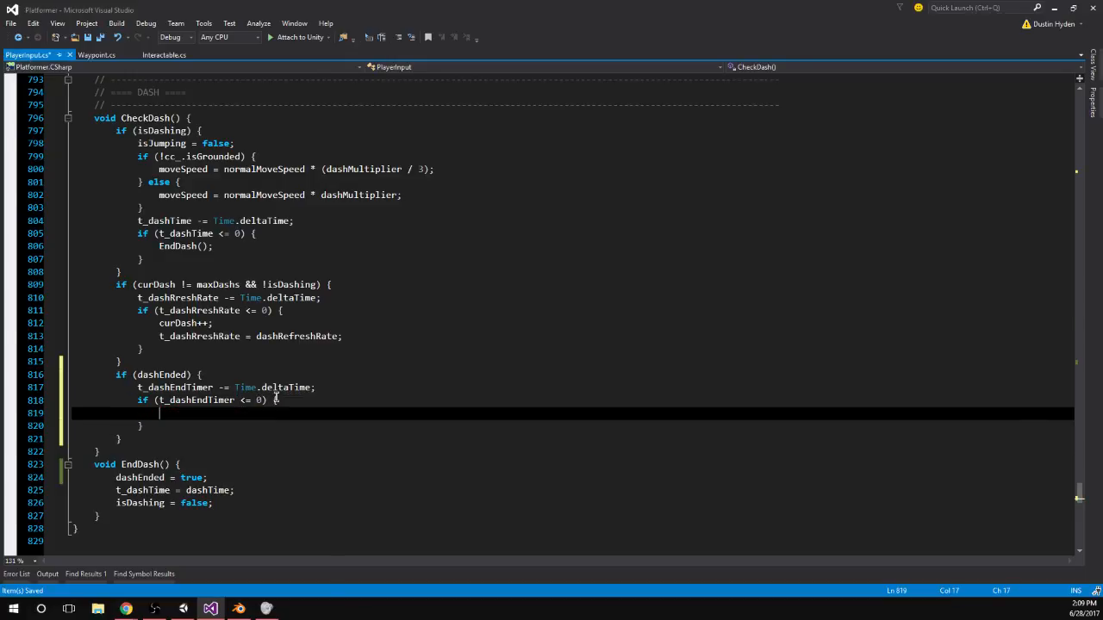
Inside the expired-timer block, set dashEnded = false; and t_dashEndTimer = 1f;, and save the script.
ctrl+scroll(275, 398, up, 3)
scroll(342, 376, down, 1)
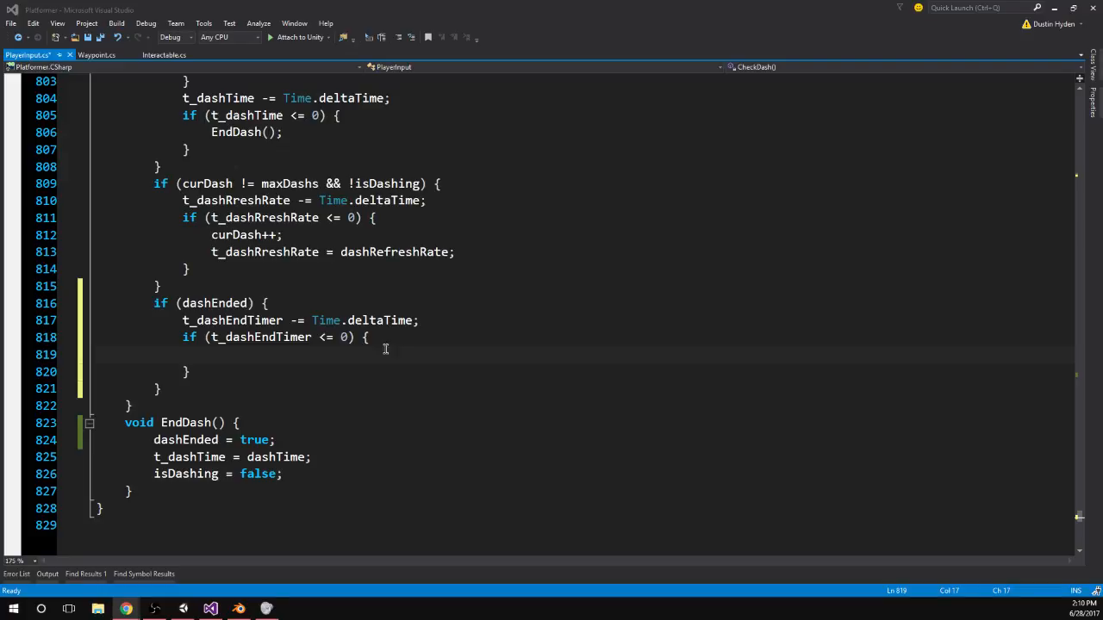
click(232, 354)
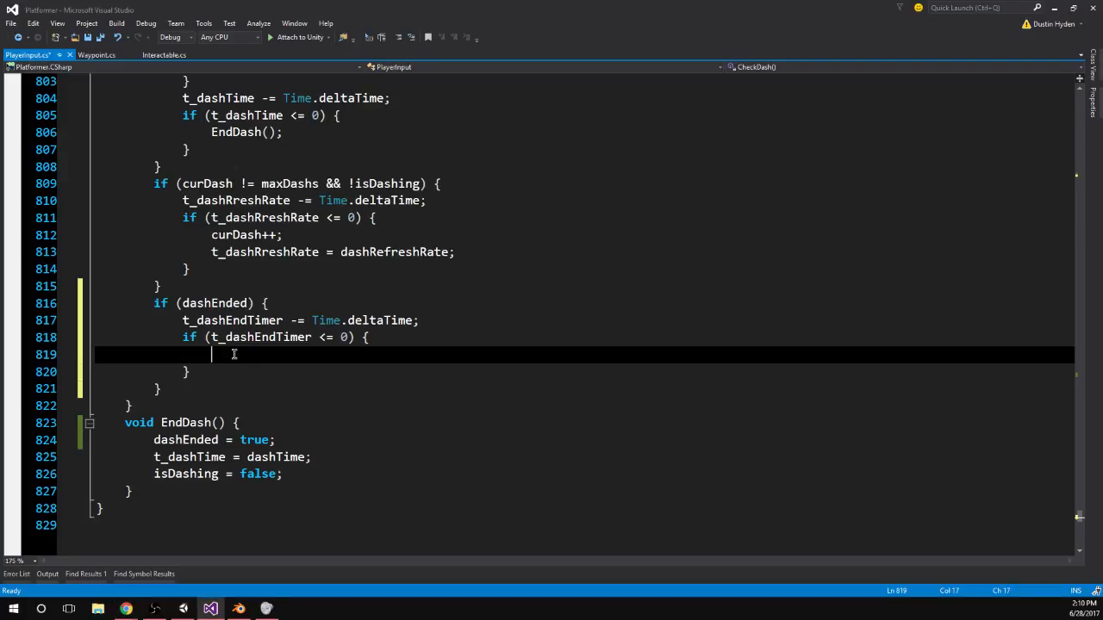
text(dashEnded = false)
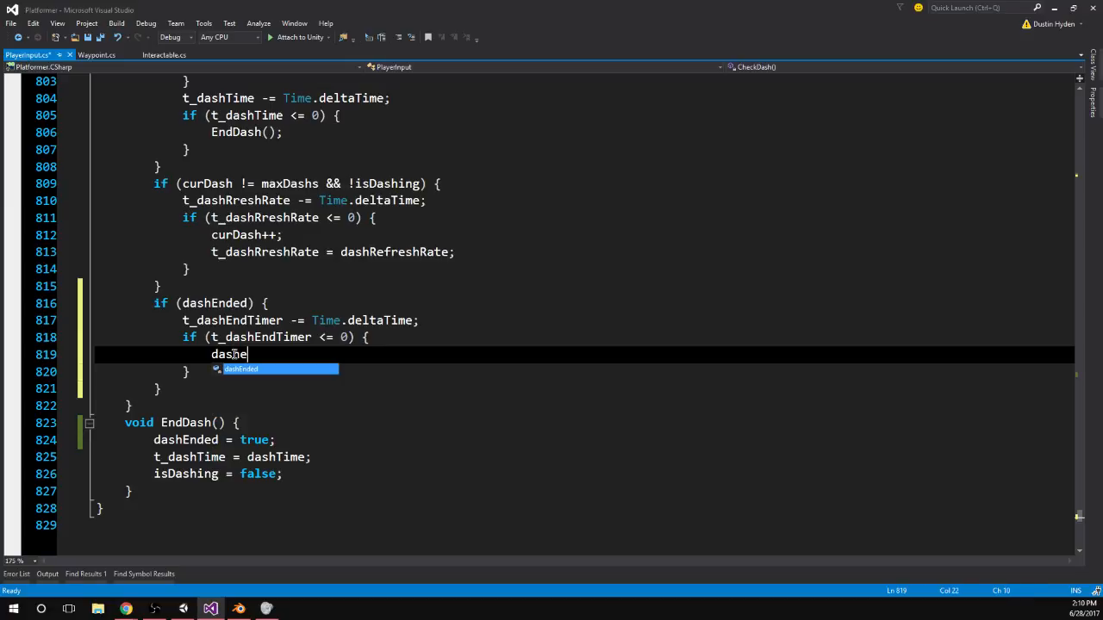
text(;)
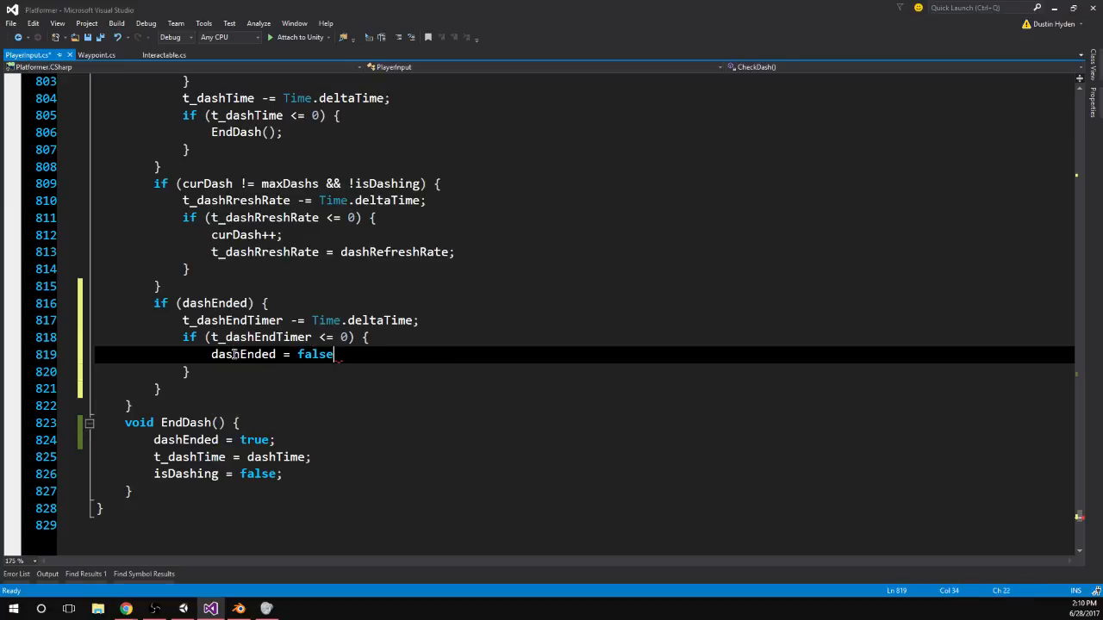
key(Return)
text(t_d)
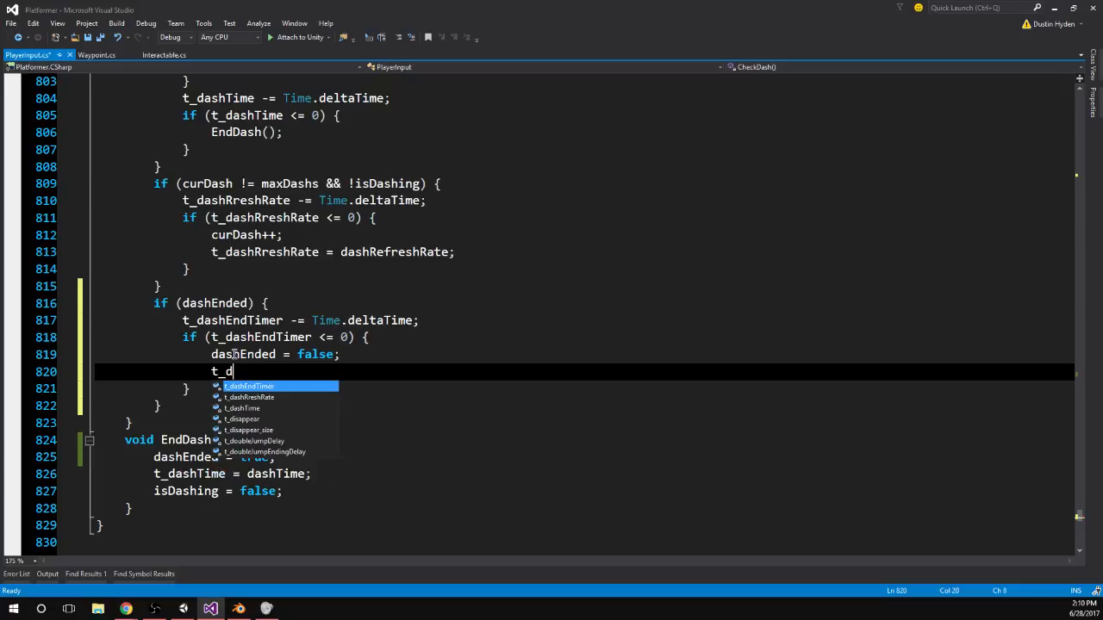
text(ashEndTimer = )
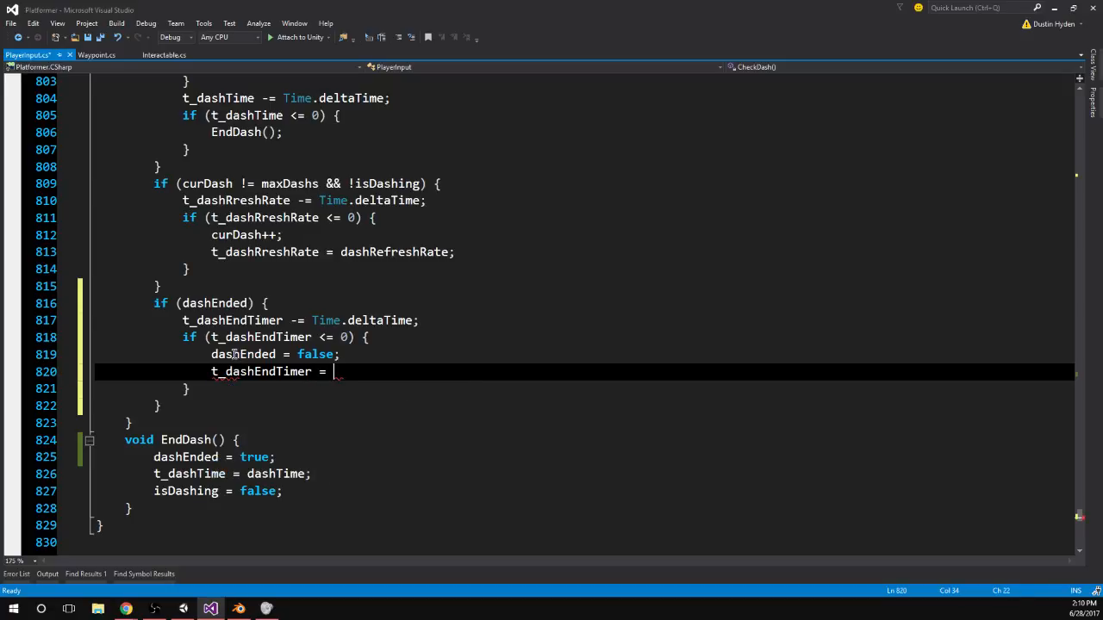
text(1f;)
key(ctrl+s)
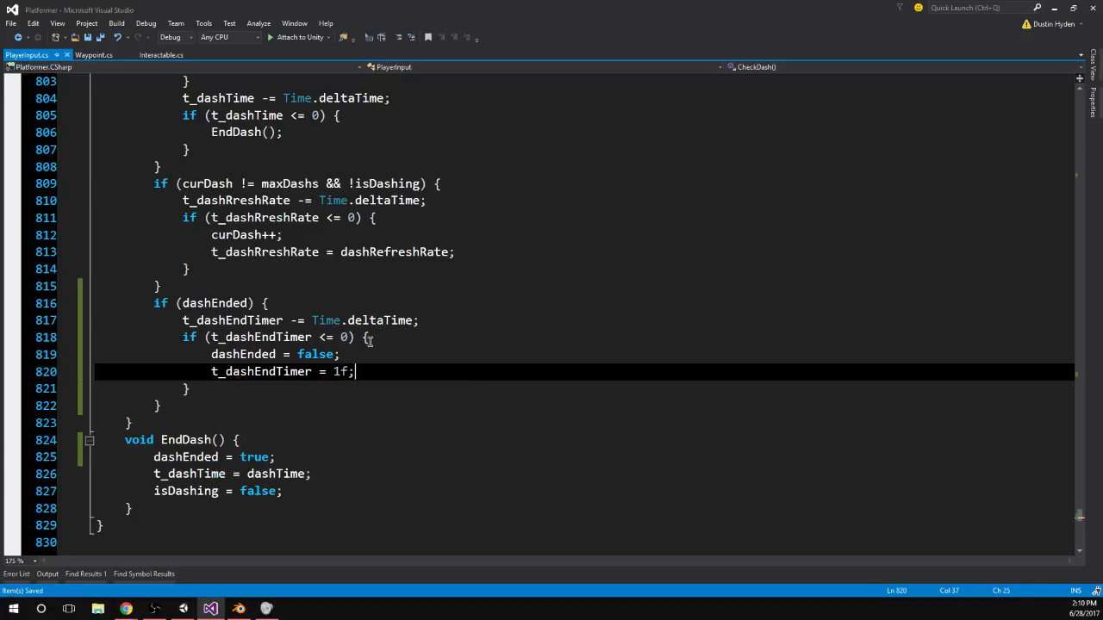
Review the dashEnded logic in CheckDash() and go through the occurrences of isDashing in the script.
scroll(367, 338, up, 1)
double_click(196, 337)
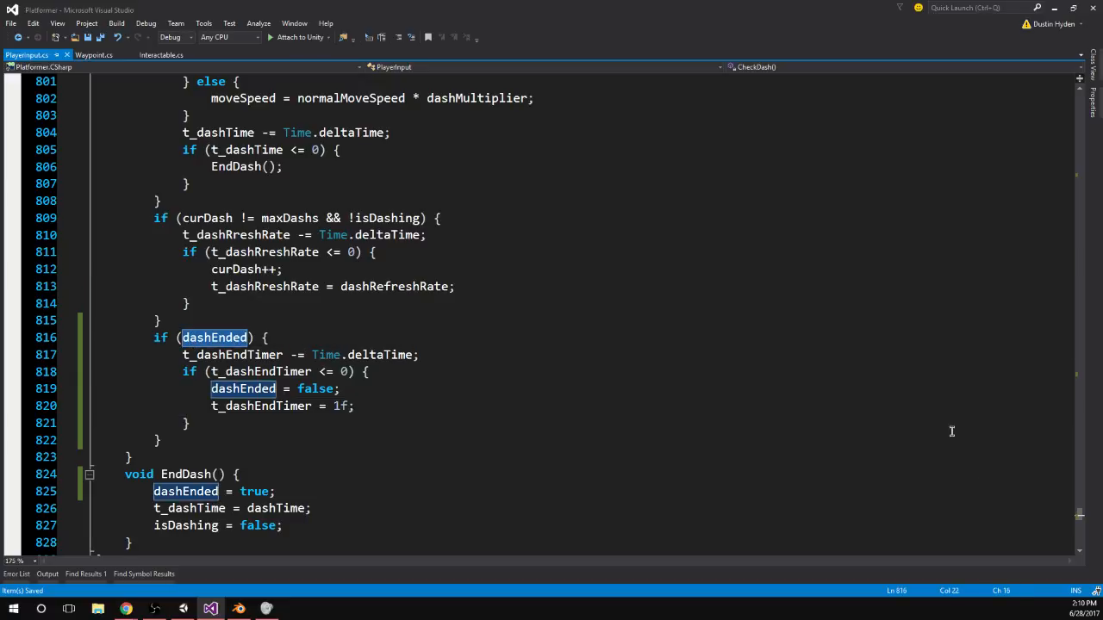
click(524, 359)
scroll(524, 362, down, 2)
scroll(276, 403, up, 1)
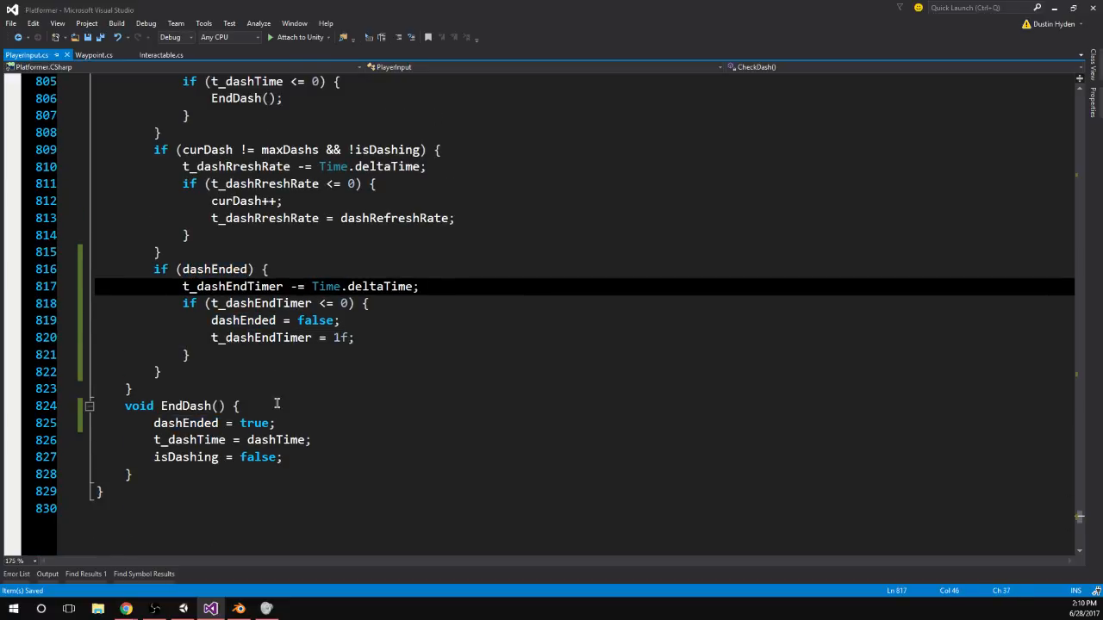
double_click(203, 456)
key(ctrl+f)
key(Return)
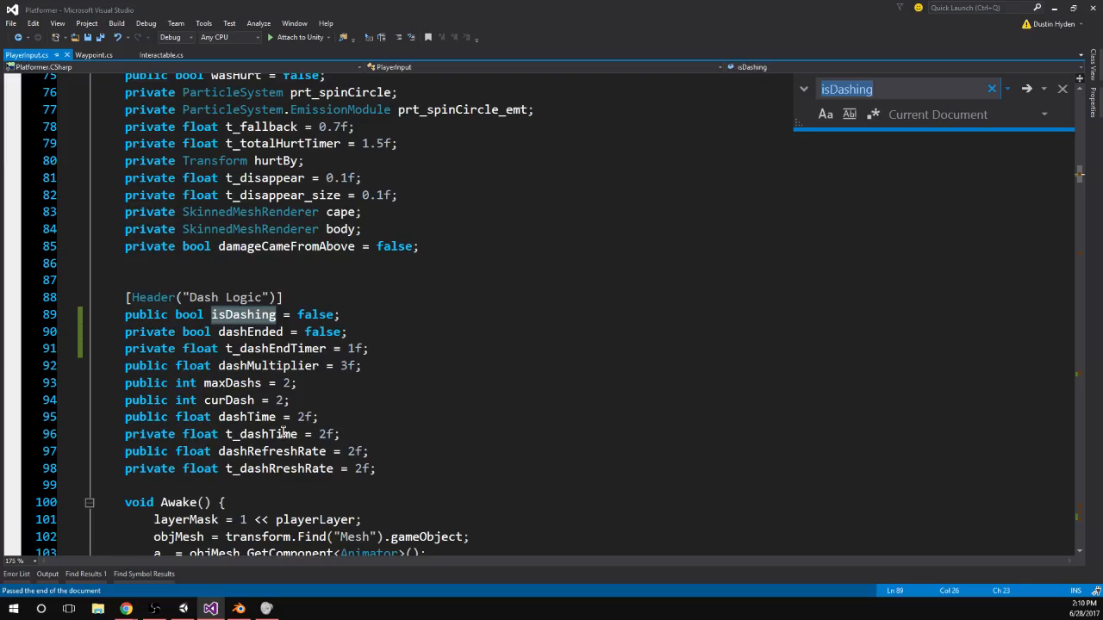
key(Return)
key(Return)
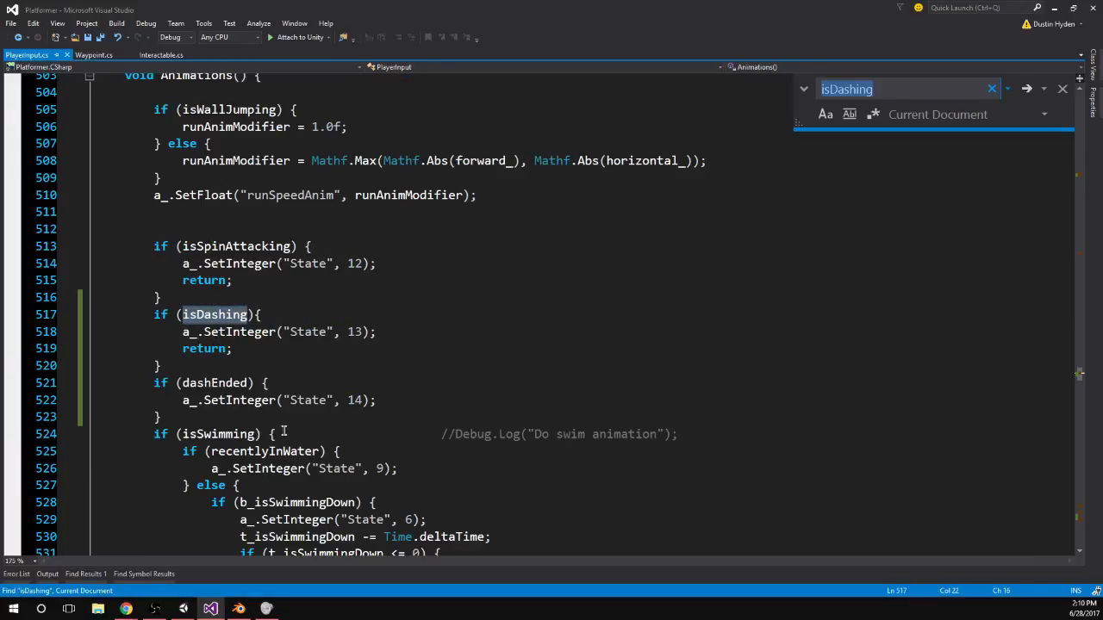
key(Return)
key(Return)
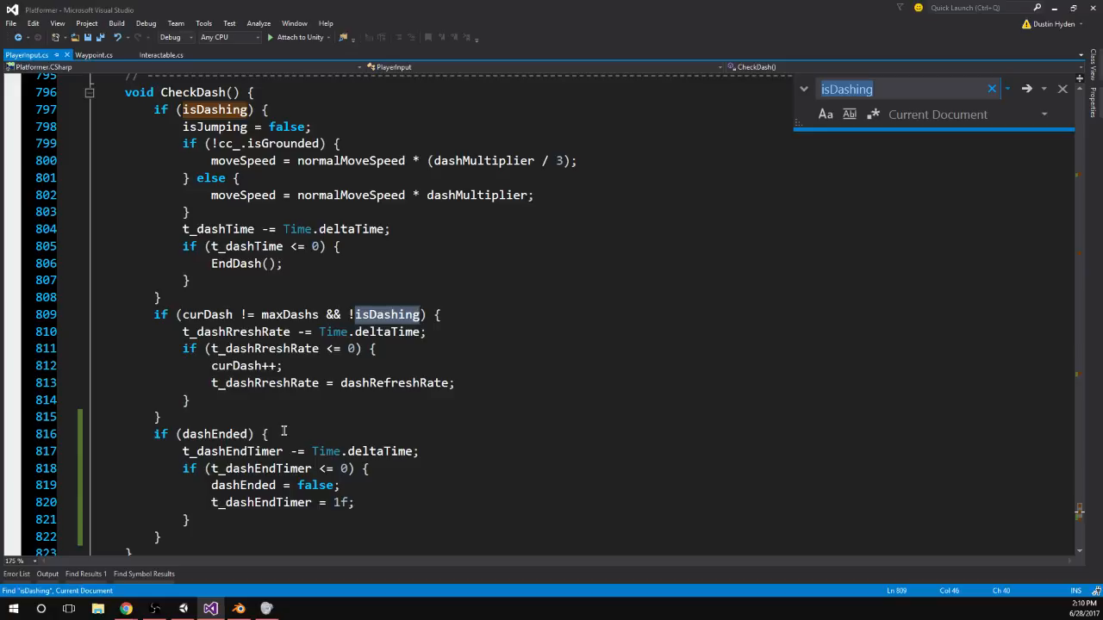
key(Return)
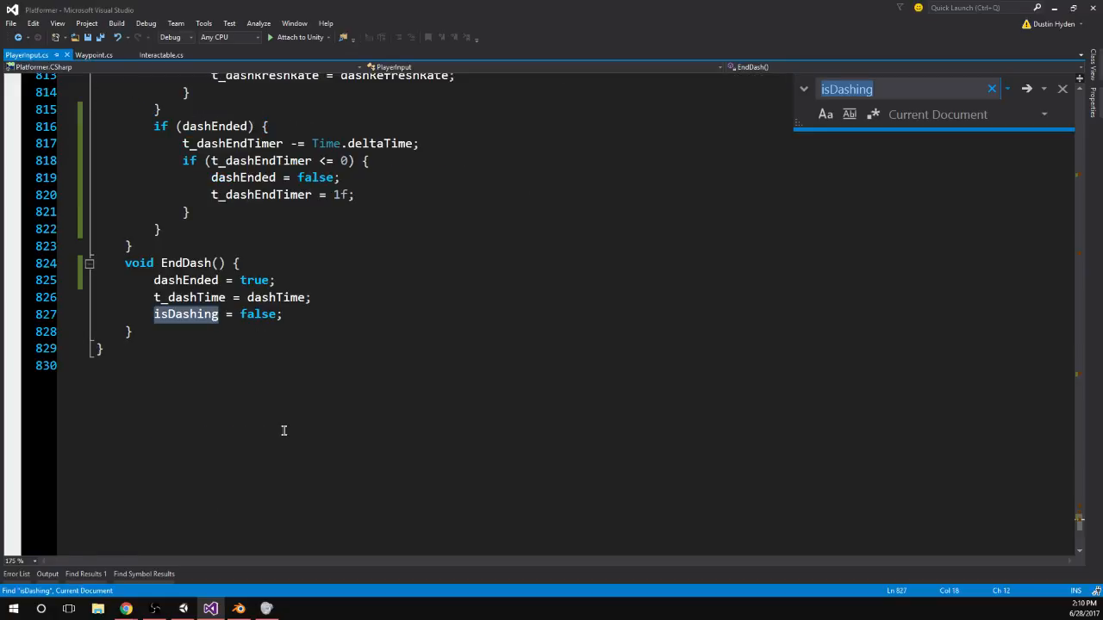
key(Return)
key(Return)
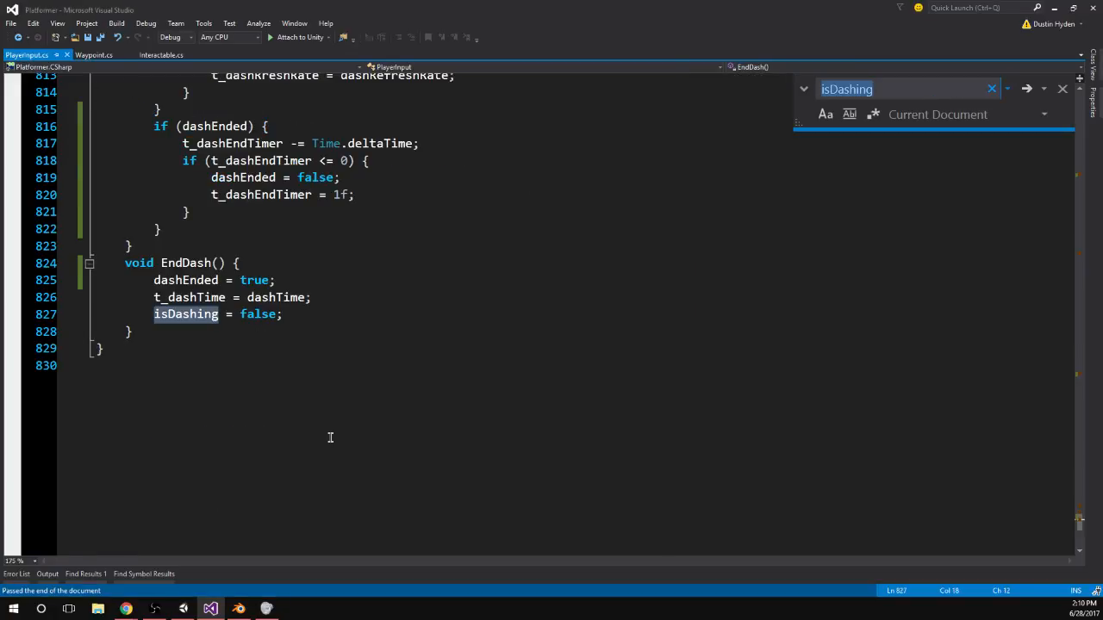
scroll(330, 437, up, 4)
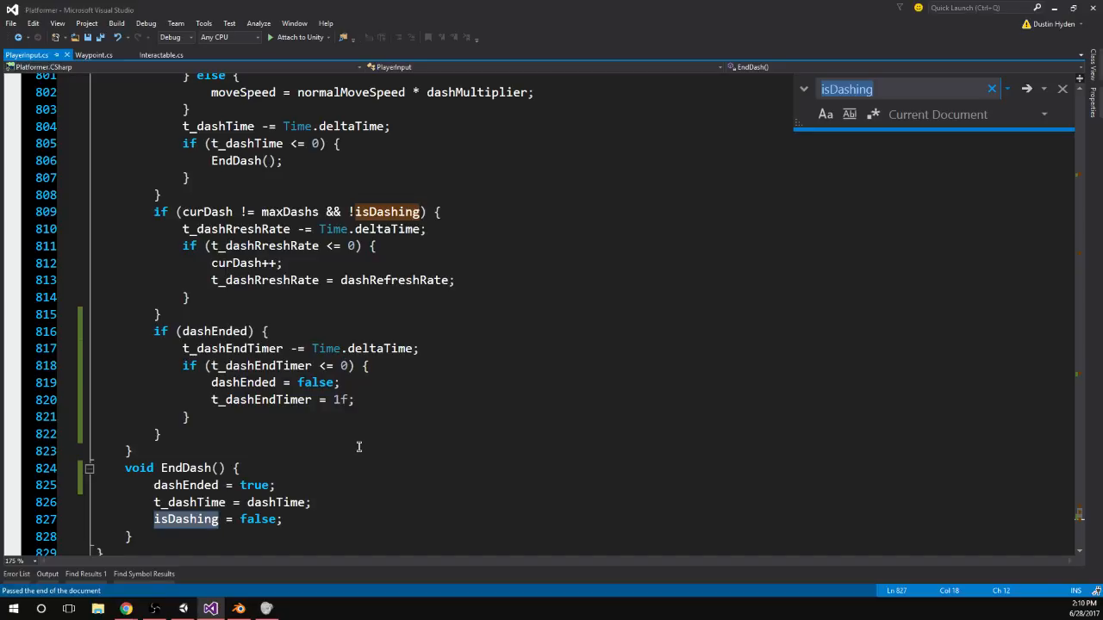
Search the script for isfalling and examine the conditions that set isFalling in the Movement() function.
text(isfalling)
key(Return)
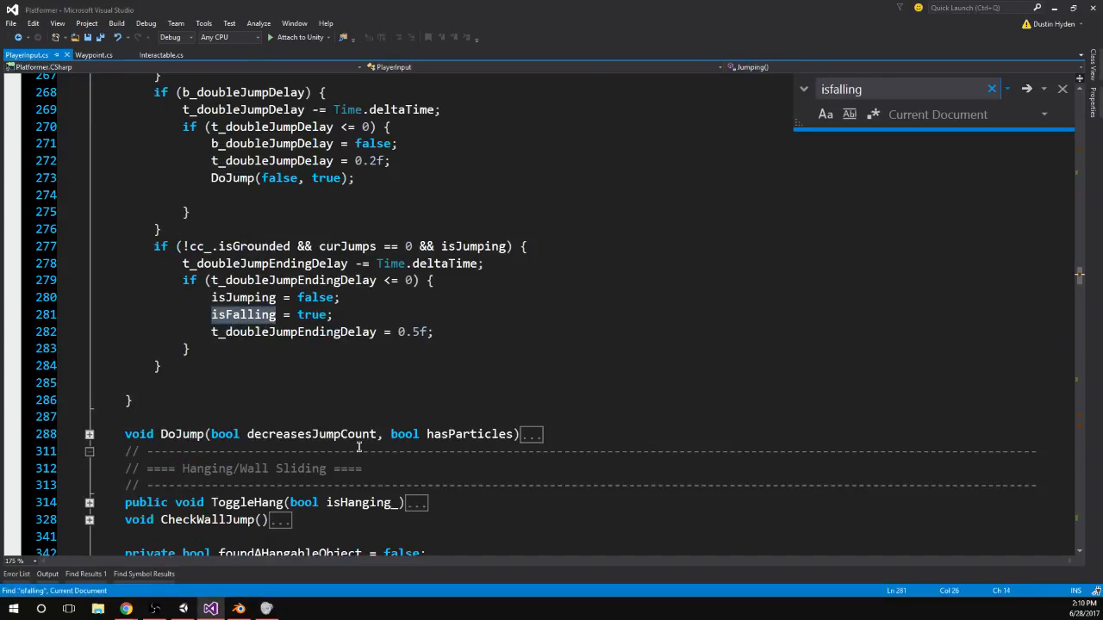
key(Return)
key(Return)
key(Return)
key(Return)
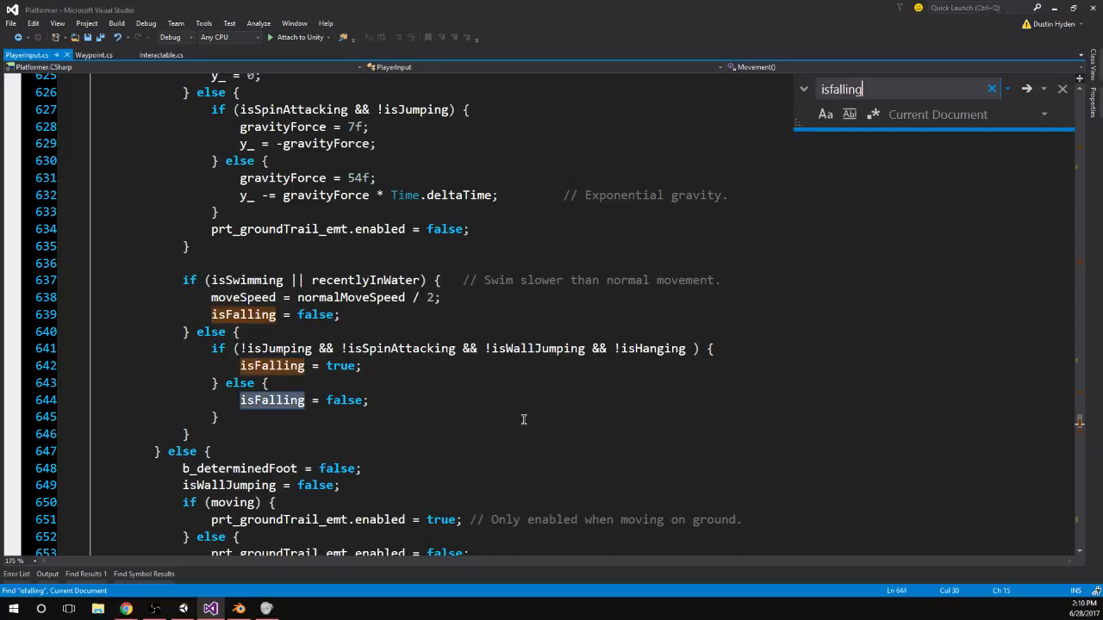
scroll(523, 419, up, 8)
scroll(221, 241, down, 10)
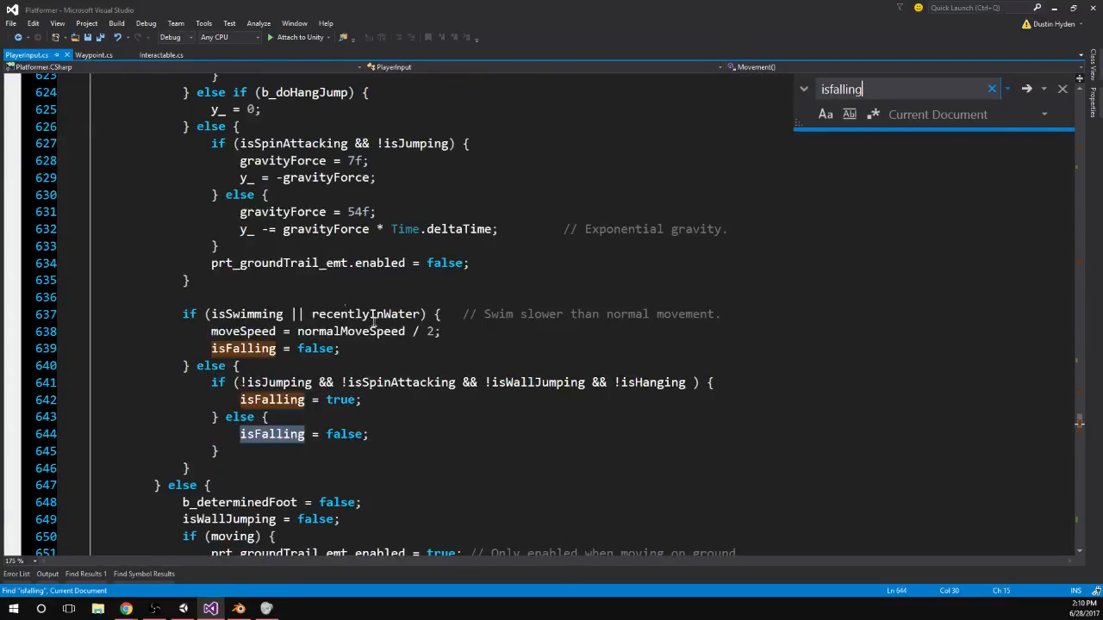
In Movement(), add an if (isDashing) block containing isDashing = false; above the isFalling = true; line.
click(490, 262)
click(727, 241)
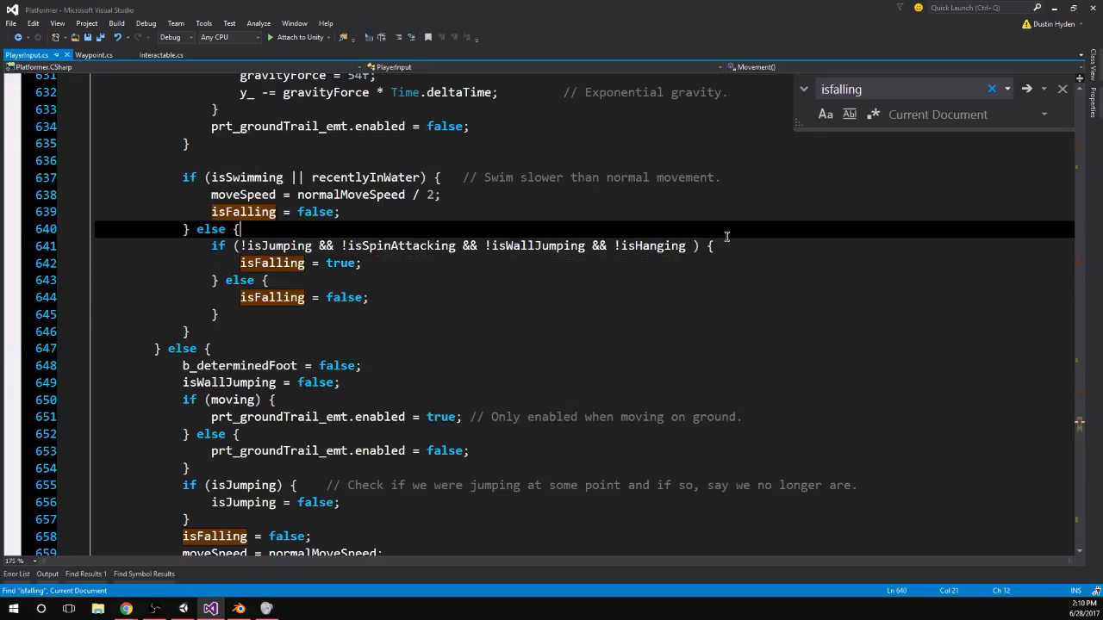
key(Return)
text(reset)
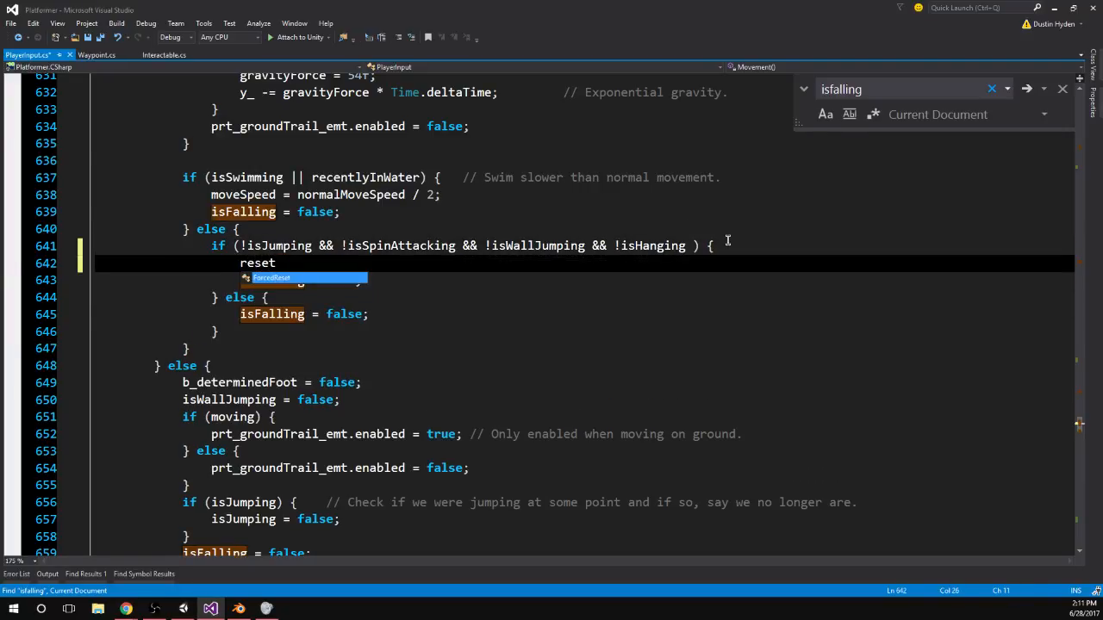
key(BackSpace)
key(BackSpace)
key(BackSpace)
key(BackSpace)
key(BackSpace)
text(if ()
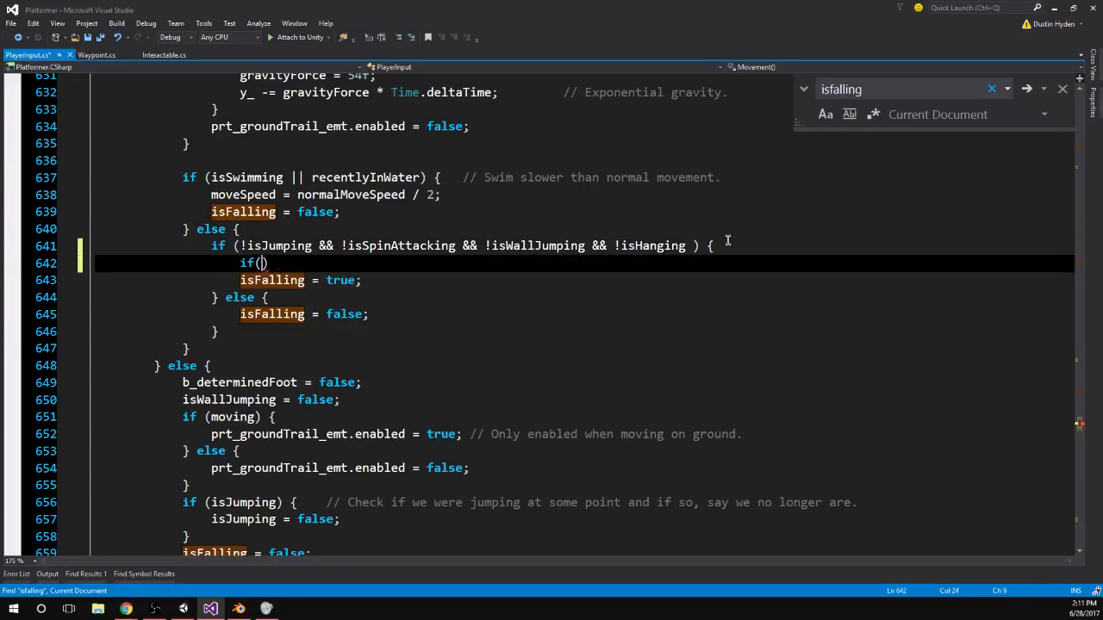
text(isDashing) )
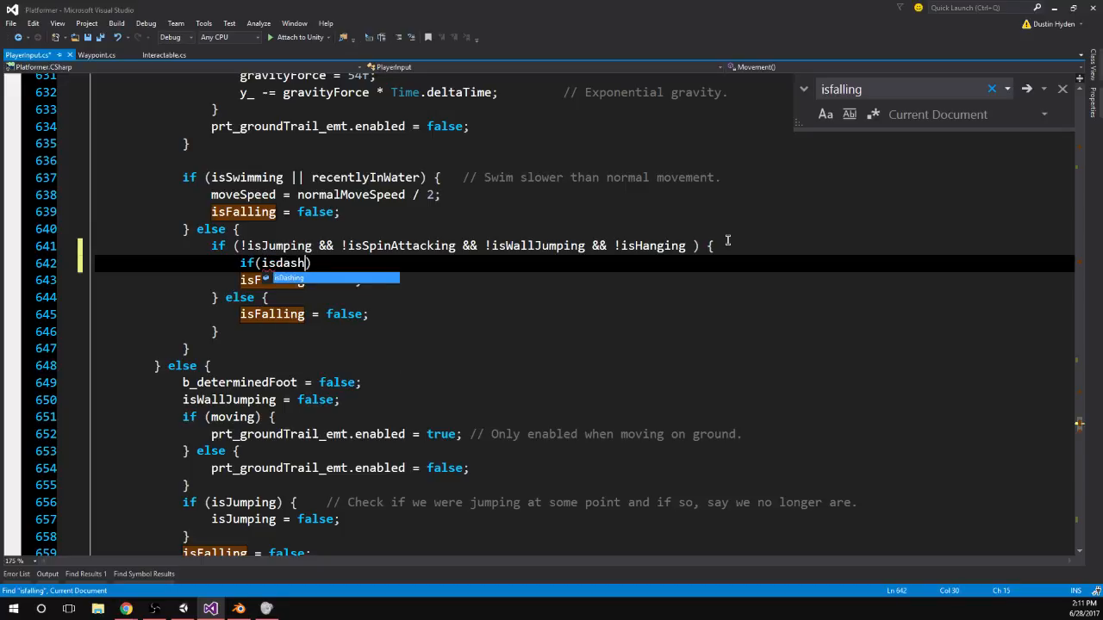
text({)
key(Return)
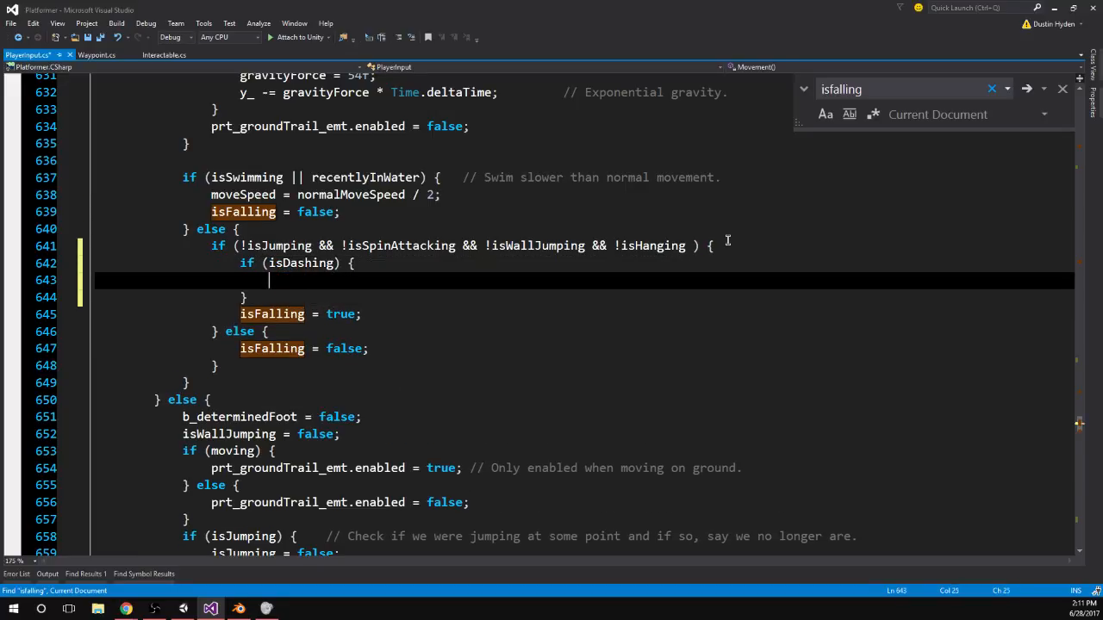
text(isDashing = false;)
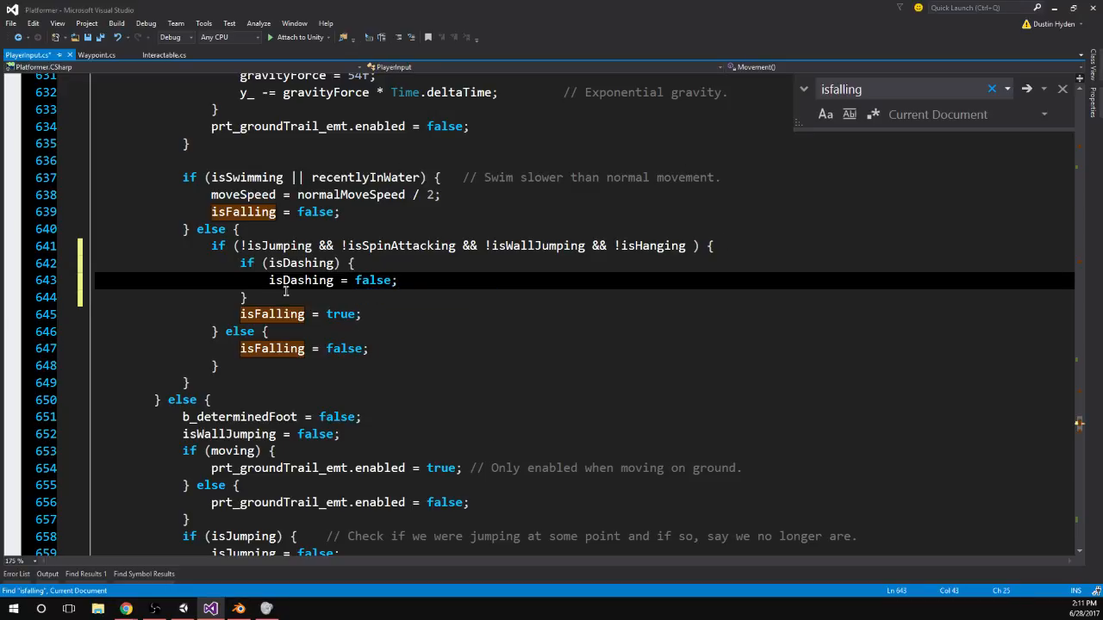
Delete the if (isDashing) block above isFalling = true; in Movement().
click(285, 291)
shift+click(97, 263)
key(BackSpace)
key(BackSpace)
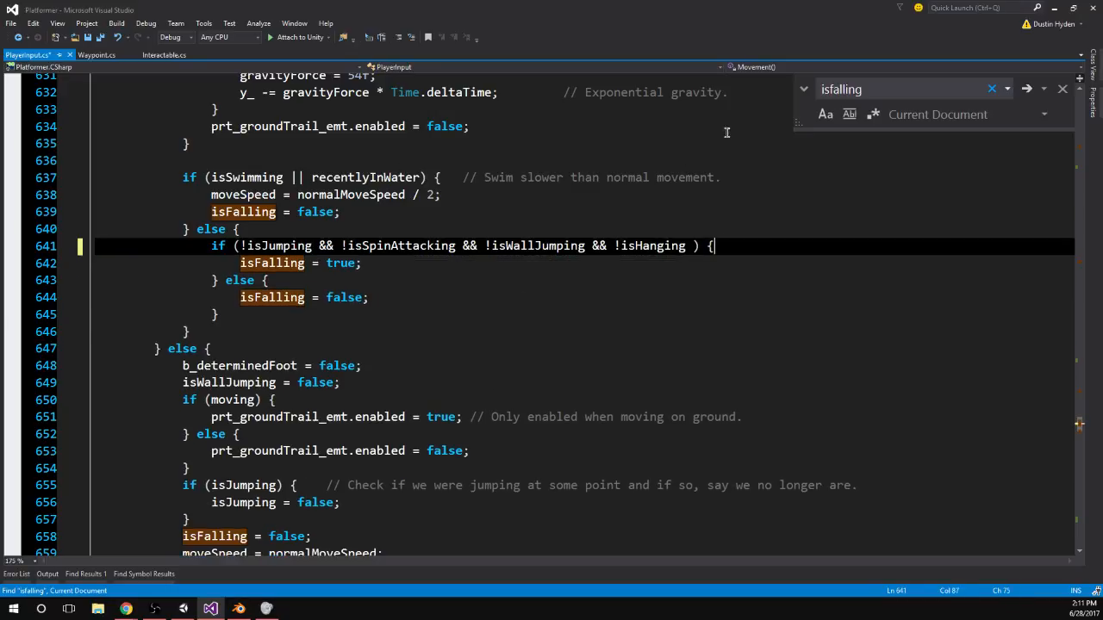
In CheckDash(), add an empty if (isFalling) block between the dash refresh block and the dashEnded check.
key(ctrl+f)
scroll(733, 405, down, 20)
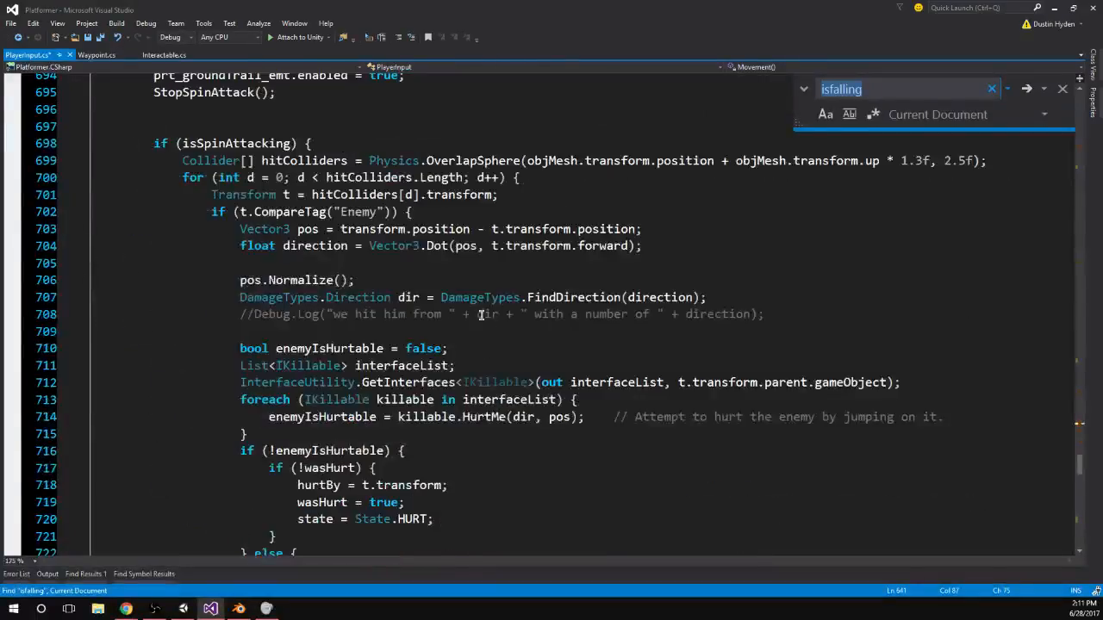
scroll(480, 313, down, 20)
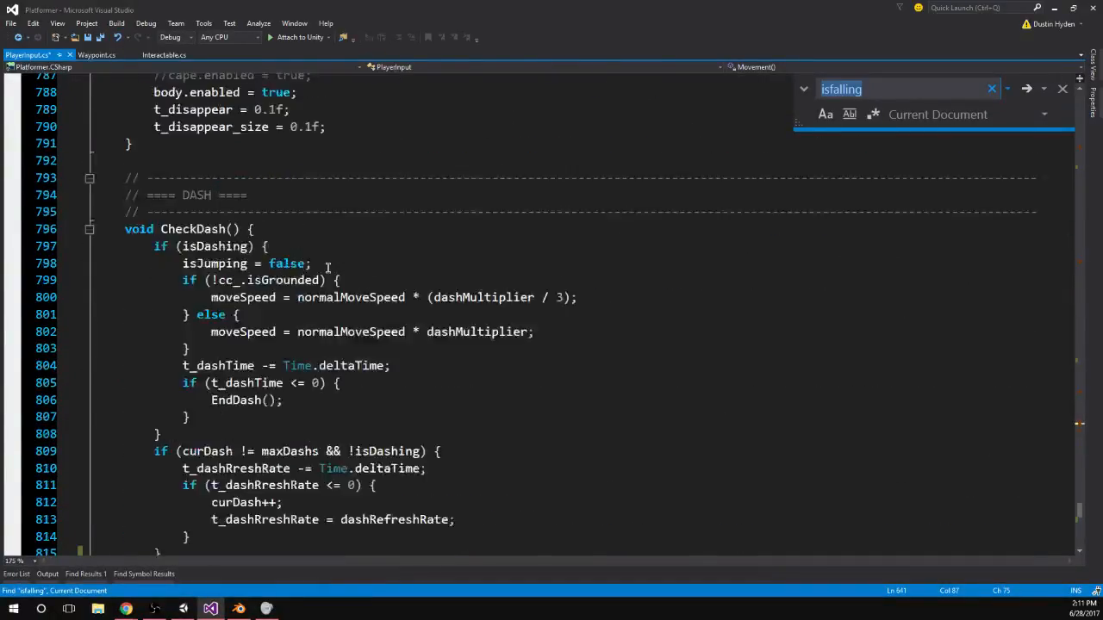
scroll(326, 265, down, 10)
scroll(323, 263, up, 9)
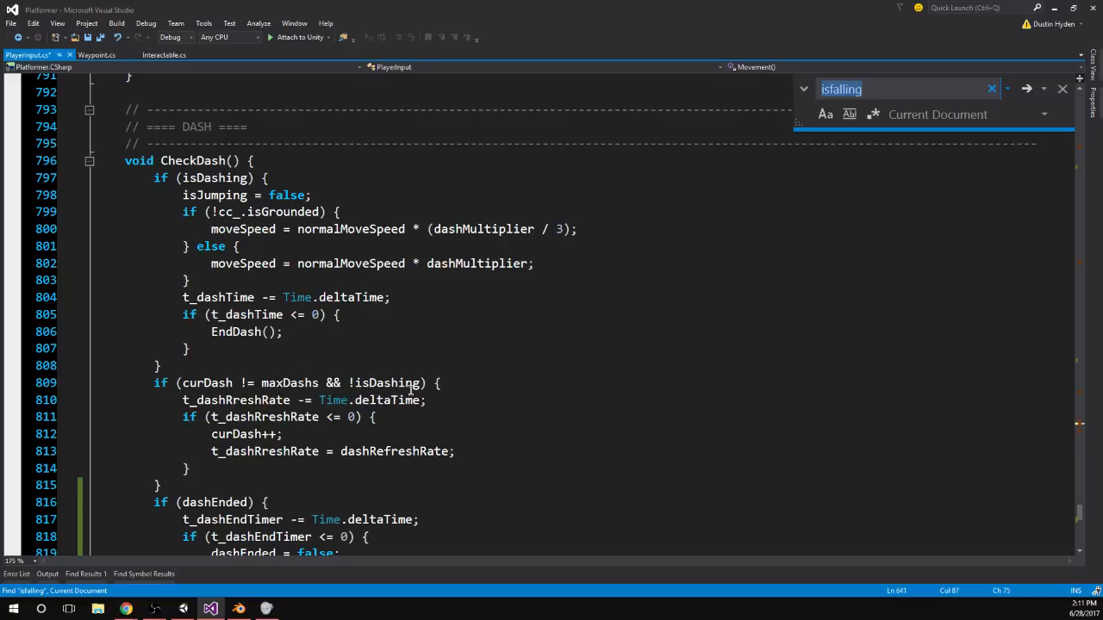
scroll(296, 361, down, 2)
click(199, 419)
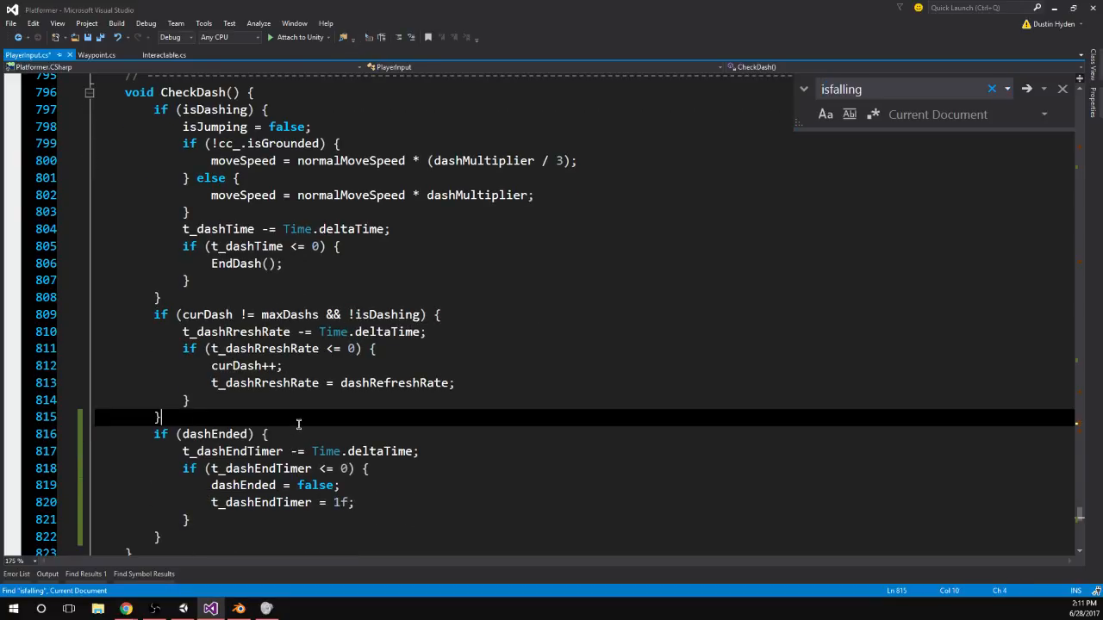
key(Return)
text(if (isFalling))
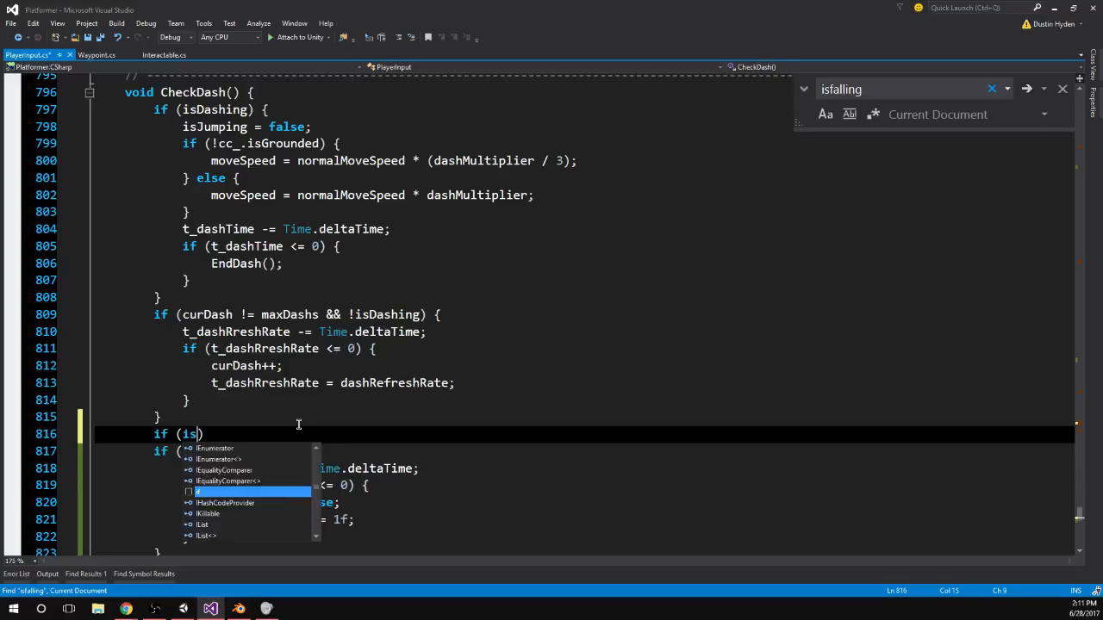
text( {)
key(Return)
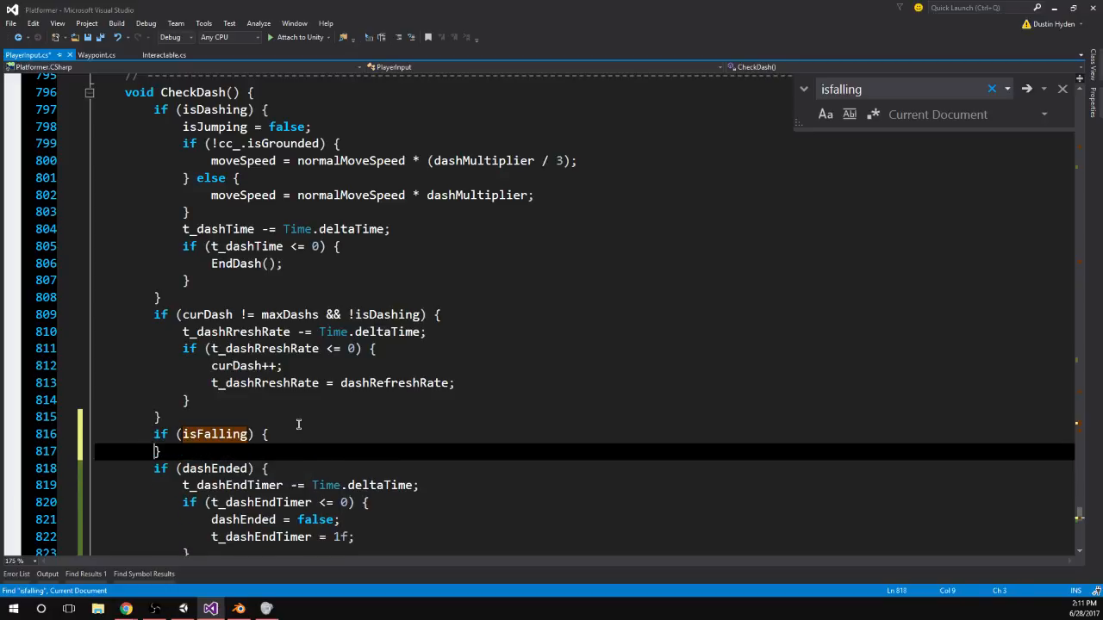
Call EndDash(); inside the new isFalling block and add an empty line below it.
scroll(243, 364, down, 5)
double_click(185, 382)
key(ctrl+c)
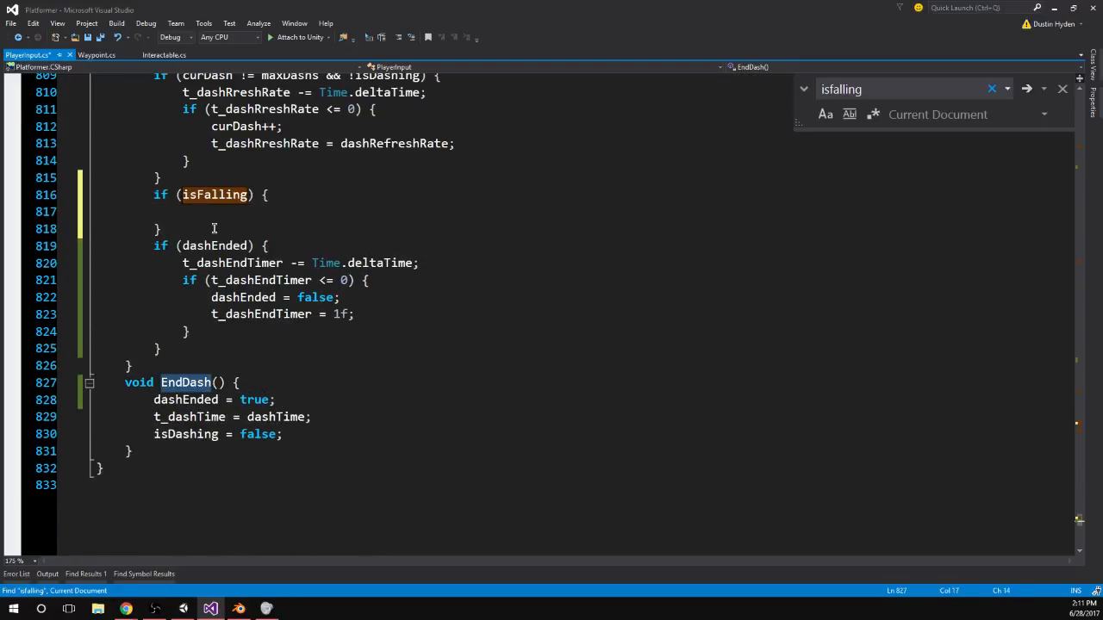
click(280, 219)
key(ctrl+v)
text(();)
key(Return)
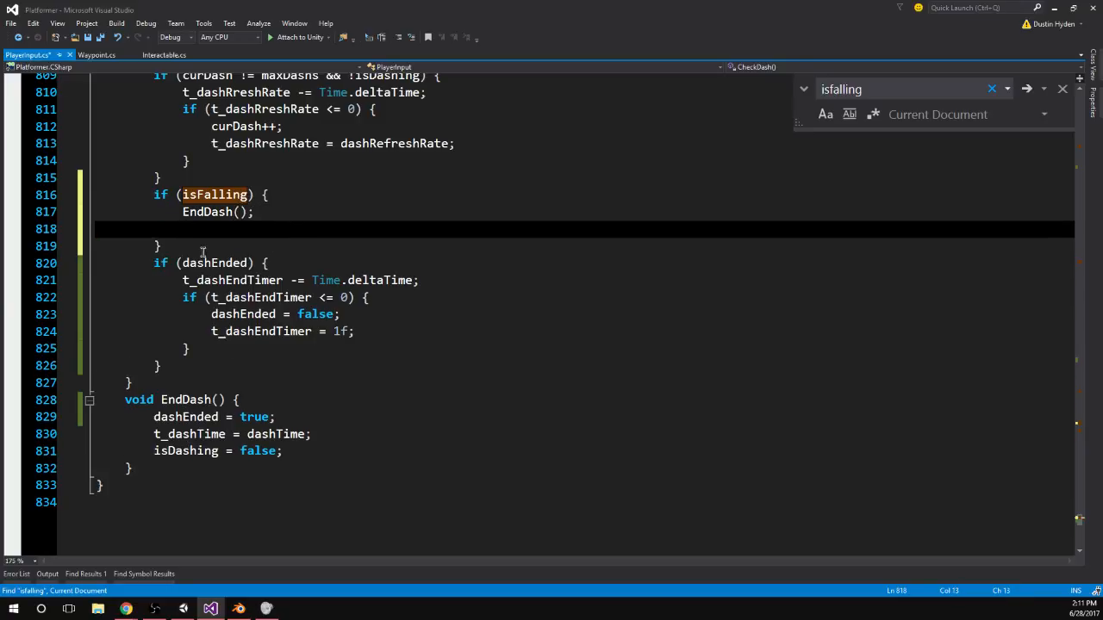
Create an empty void EndFinalDashAnim() function below EndDash().
click(158, 468)
key(Return)
text(void End()
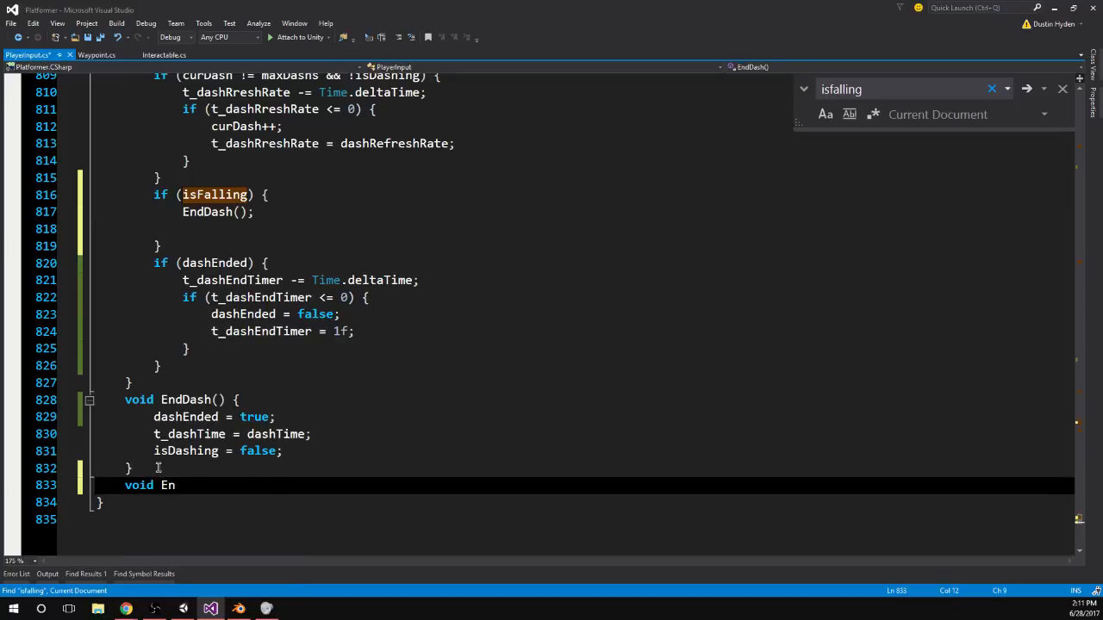
key(BackSpace)
text(FinalDashAni)
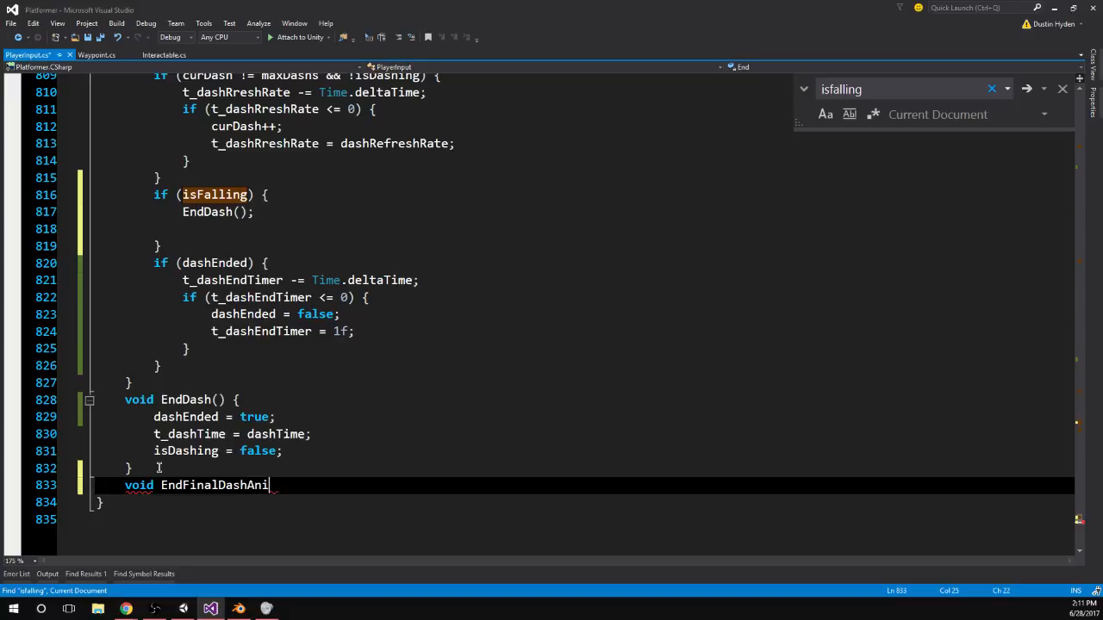
text(m() {)
key(Return)
key(Down)
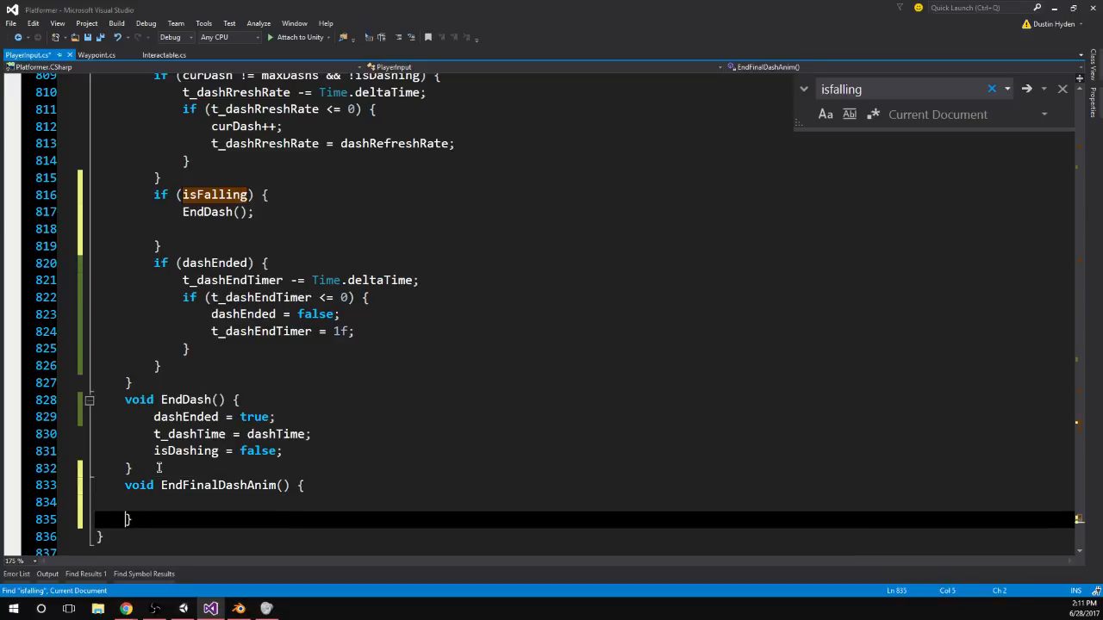
Move dashEnded = false; and t_dashEndTimer = 1f; from the expired-timer block into EndFinalDashAnim().
drag(183, 280, 343, 315)
click(218, 331)
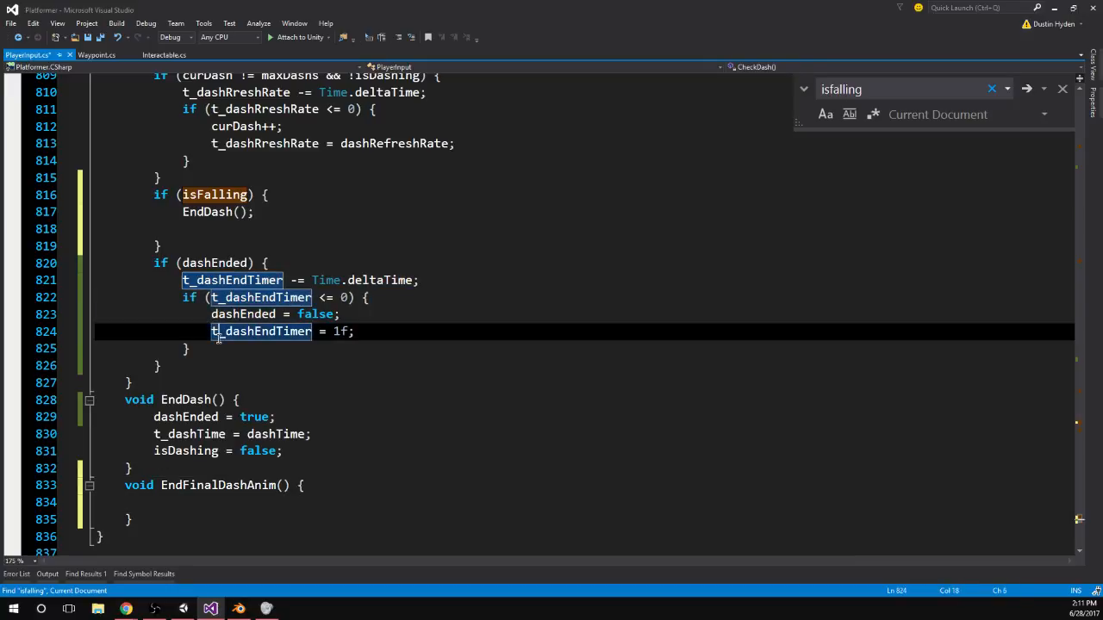
drag(207, 314, 354, 331)
key(BackSpace)
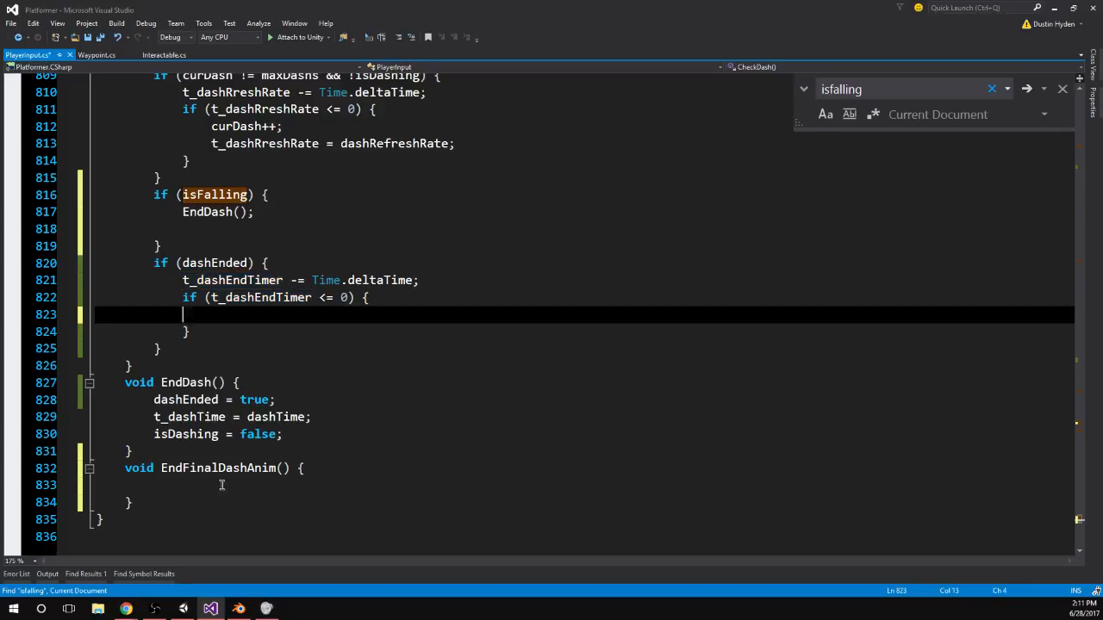
click(173, 484)
key(ctrl+v)
Call EndFinalDashAnim(); inside the if (t_dashEndTimer <= 0) block.
double_click(219, 468)
key(ctrl+c)
click(258, 314)
key(ctrl+v)
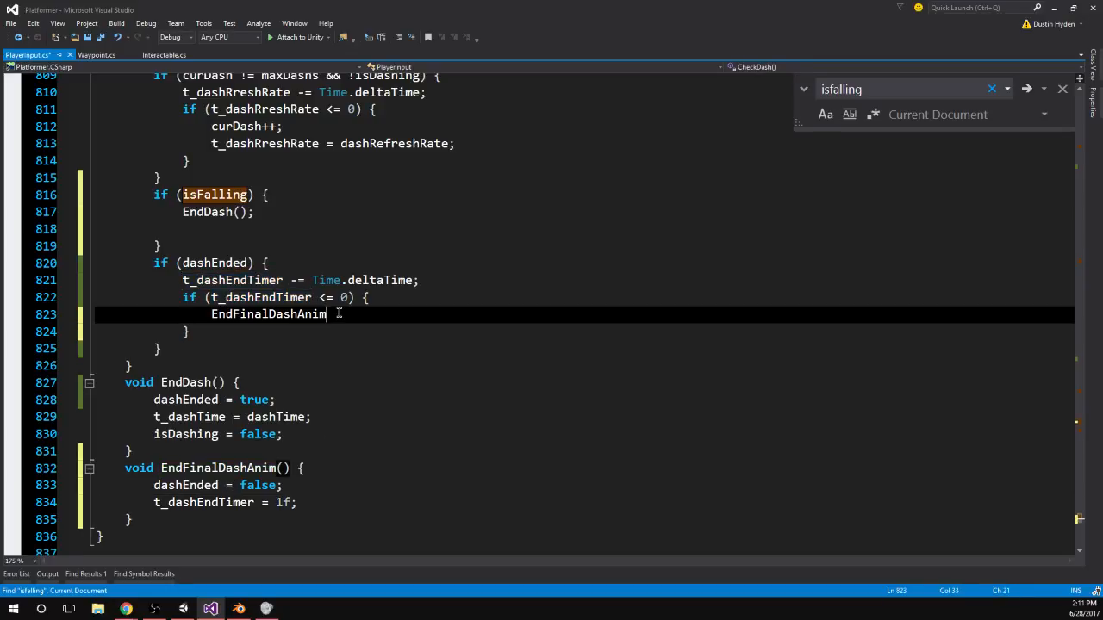
text(();)
Call EndFinalDashAnim(); below EndDash(); in the isFalling block, save the script and close the search.
click(242, 224)
key(ctrl+v)
text(())
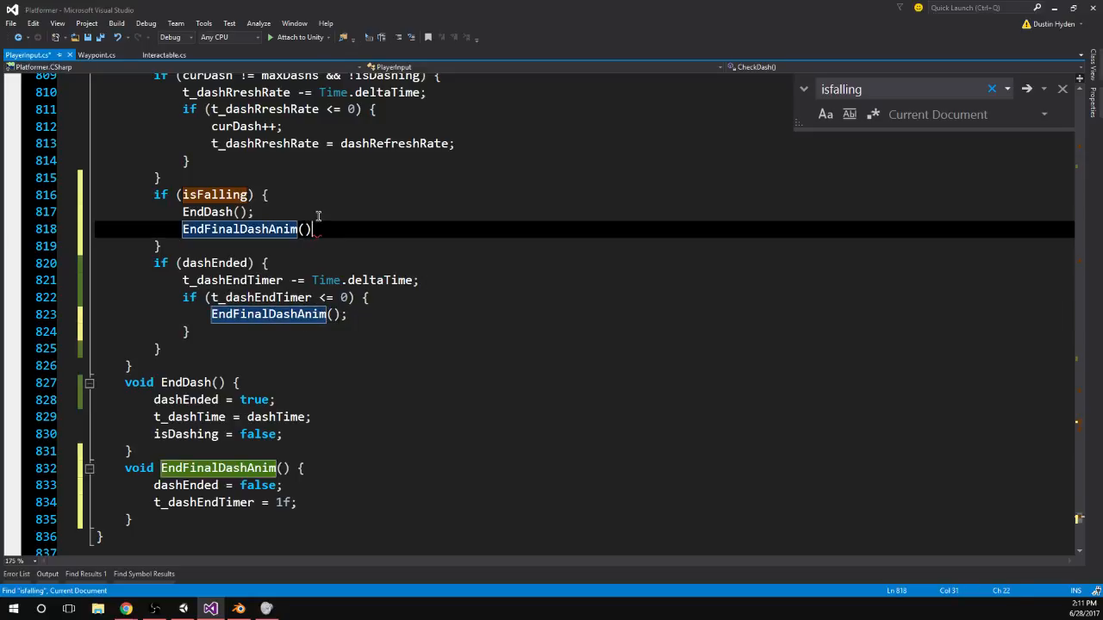
text(;)
click(302, 257)
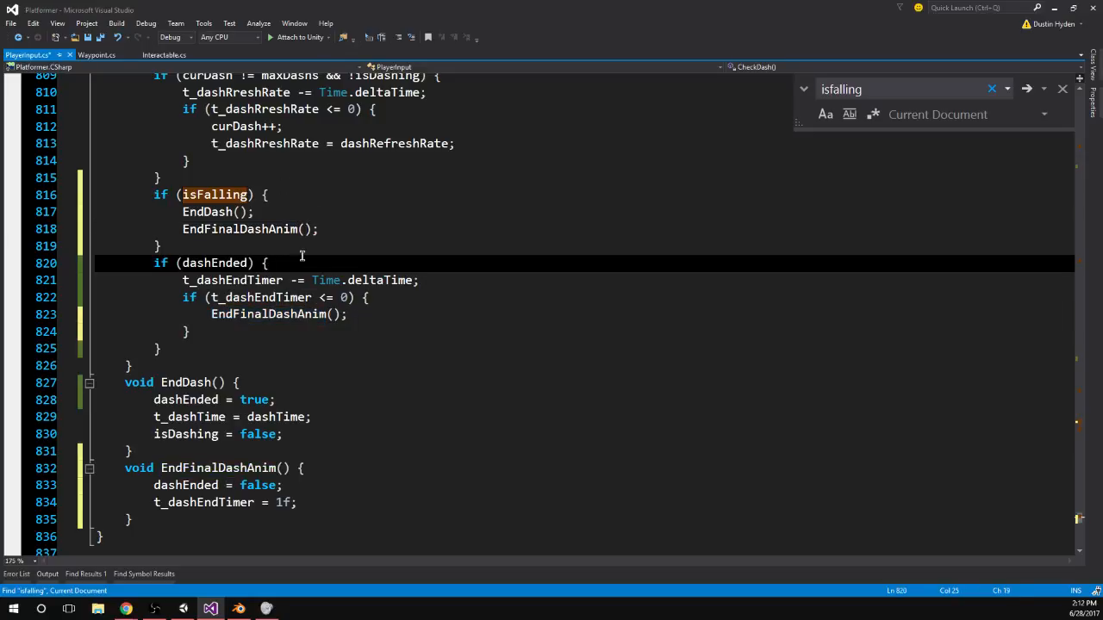
key(ctrl+s)
key(Escape)
scroll(395, 287, up, 1)
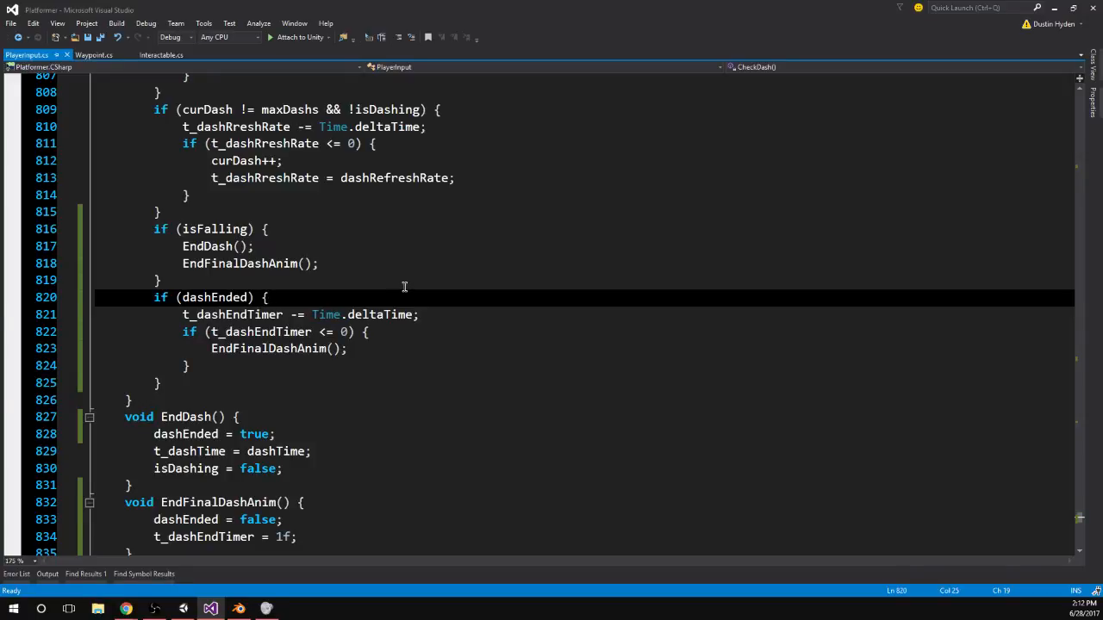
click(326, 257)
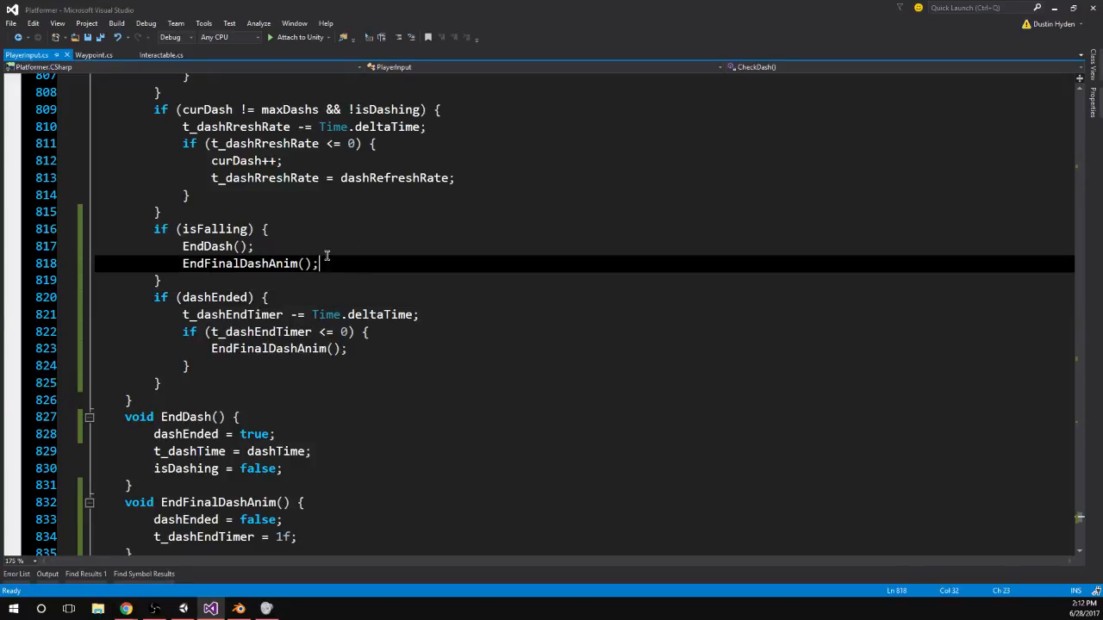
Switch to Unity and inspect the Player_Dash state in the player's Animator controller.
click(183, 609)
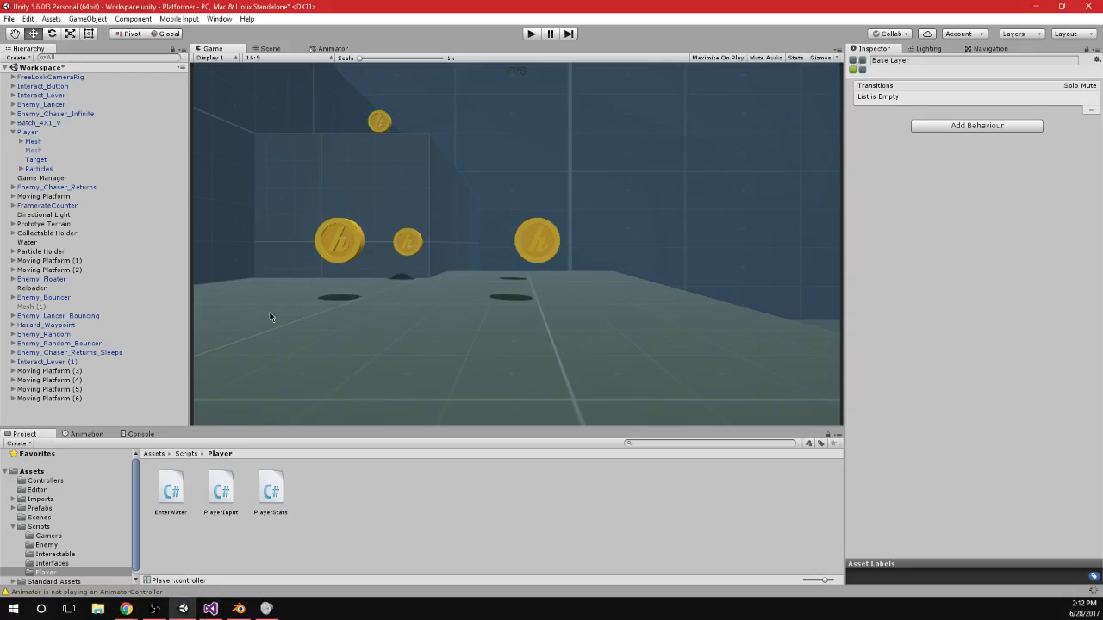
click(331, 49)
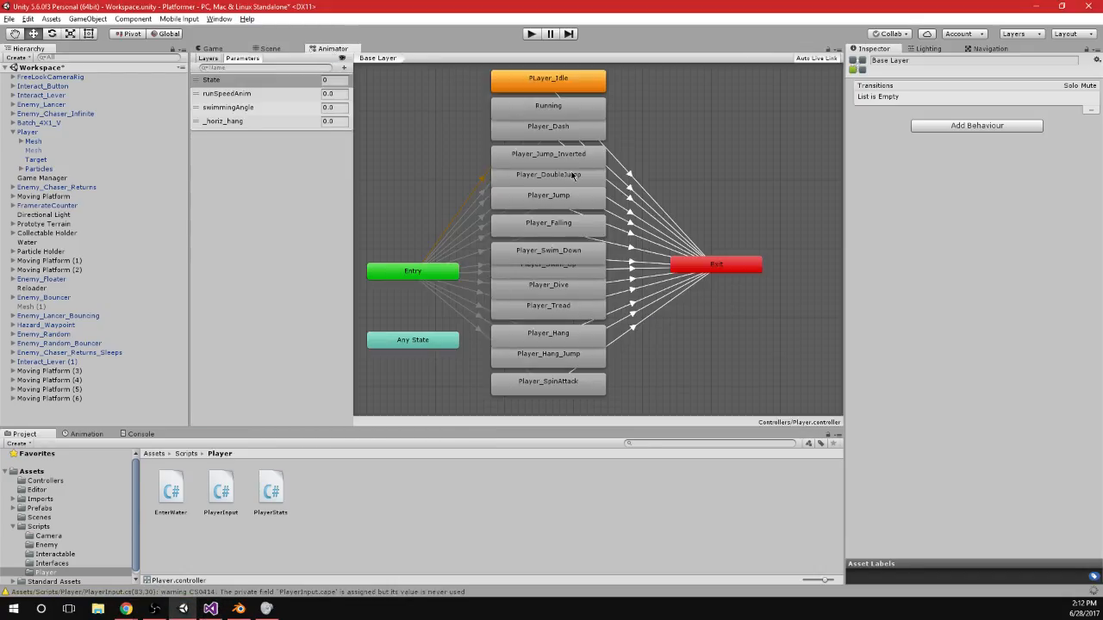
click(575, 134)
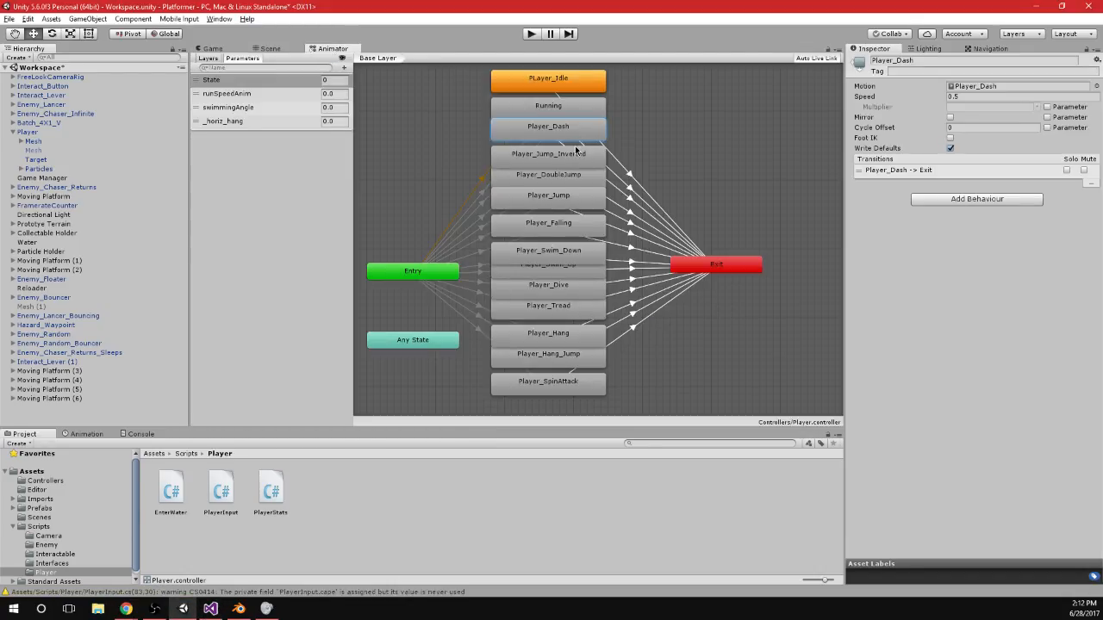
middle_drag(427, 405, 425, 393)
In the import settings of Player_Anims_02 in the Imports folder, add an animation clip named Player_Dash_End.
click(39, 499)
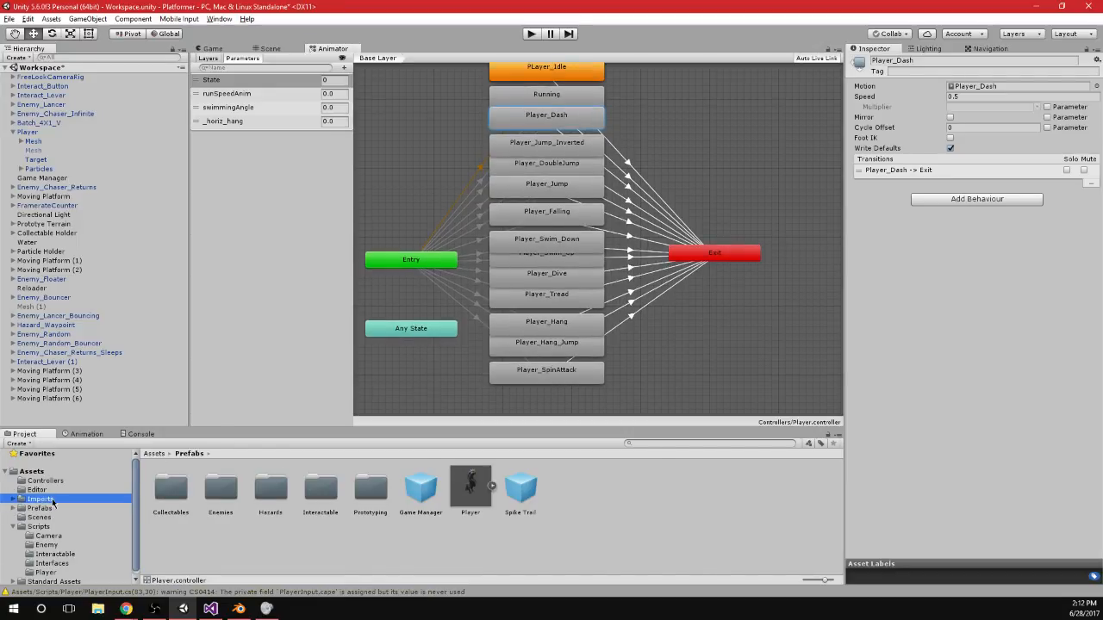
click(687, 517)
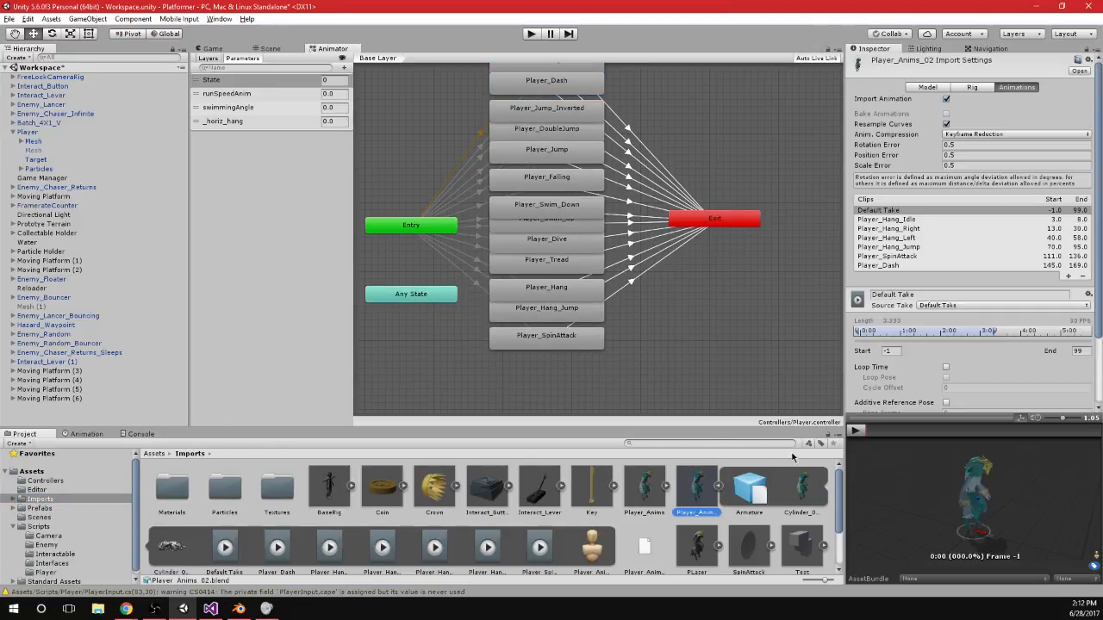
click(905, 266)
click(1067, 277)
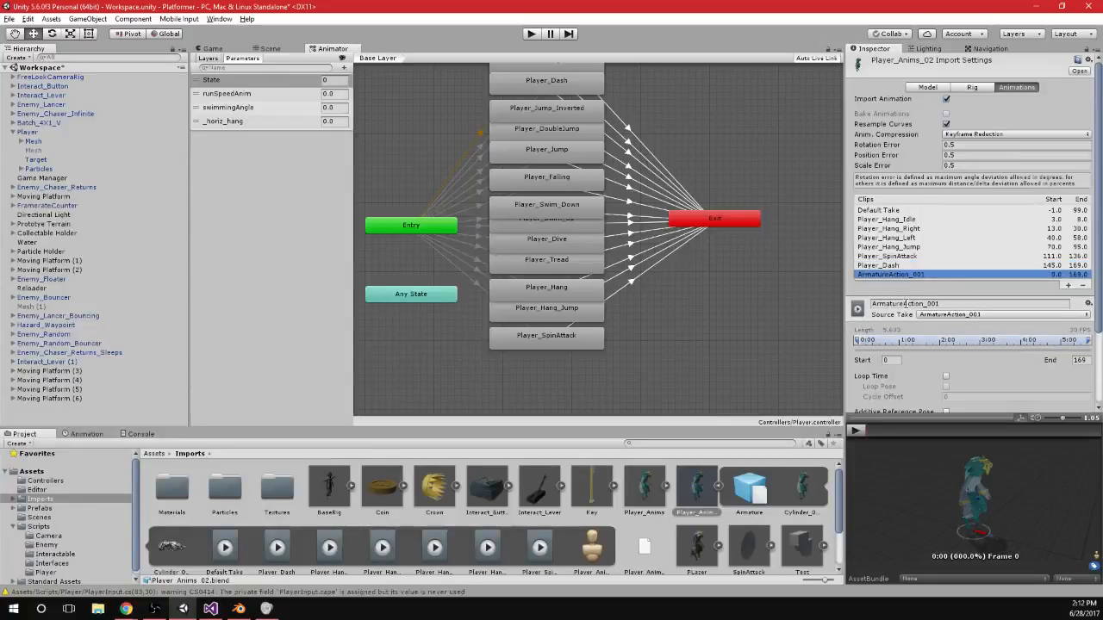
click(905, 304)
text(PLa)
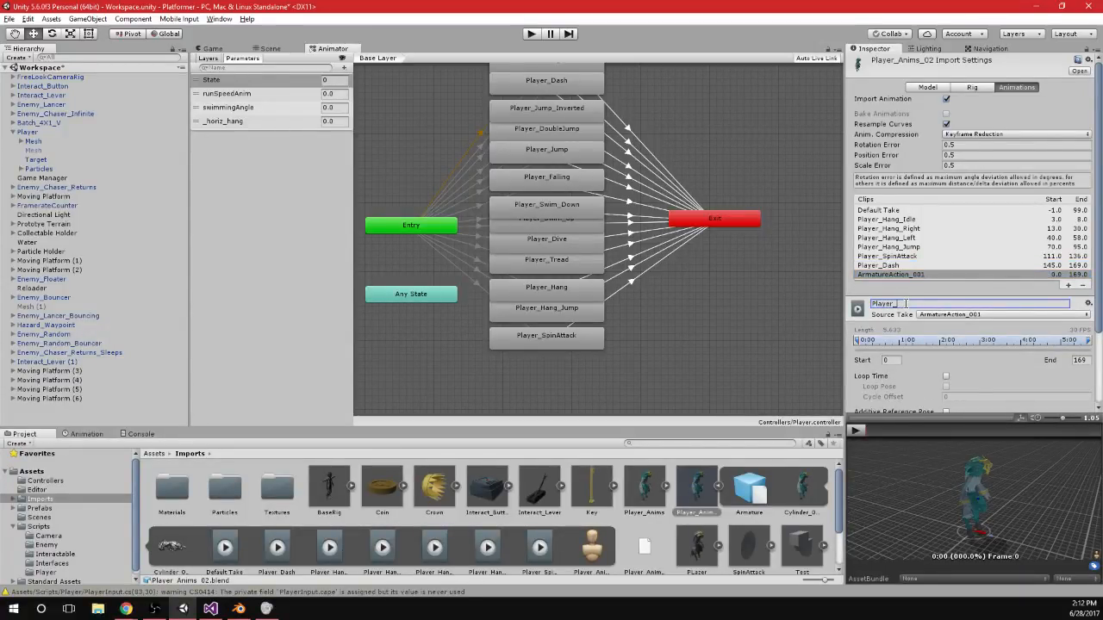
text(yer_Dash_End)
key(Return)
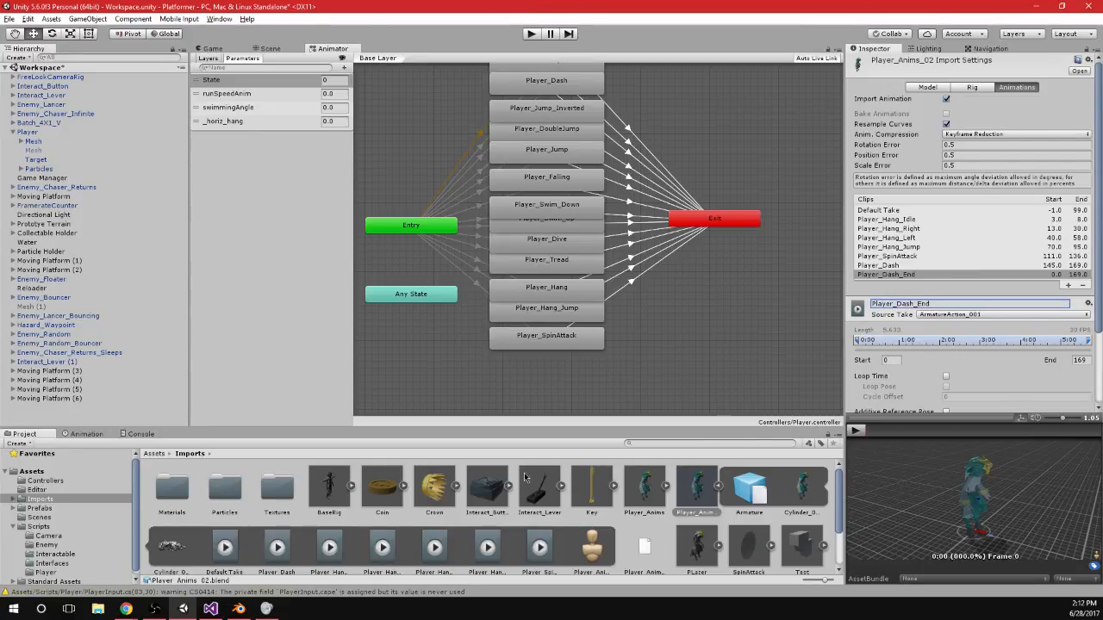
Check the dash keyframes in Blender, and set the Player_Dash_End clip in Unity to start at frame 160 and end at 169.
click(239, 608)
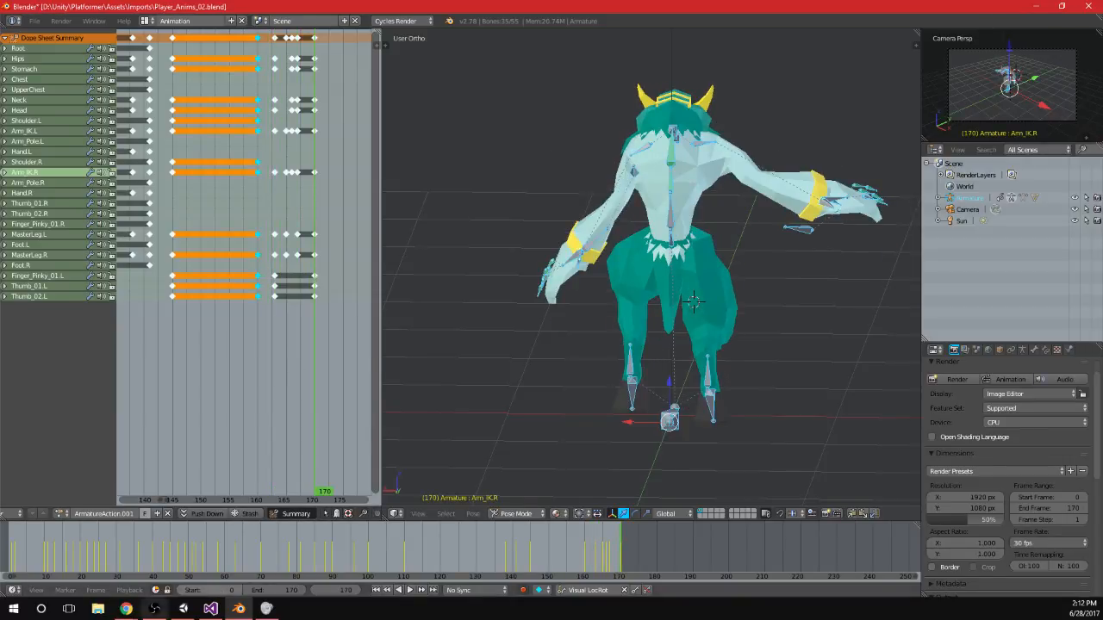
click(183, 609)
click(887, 360)
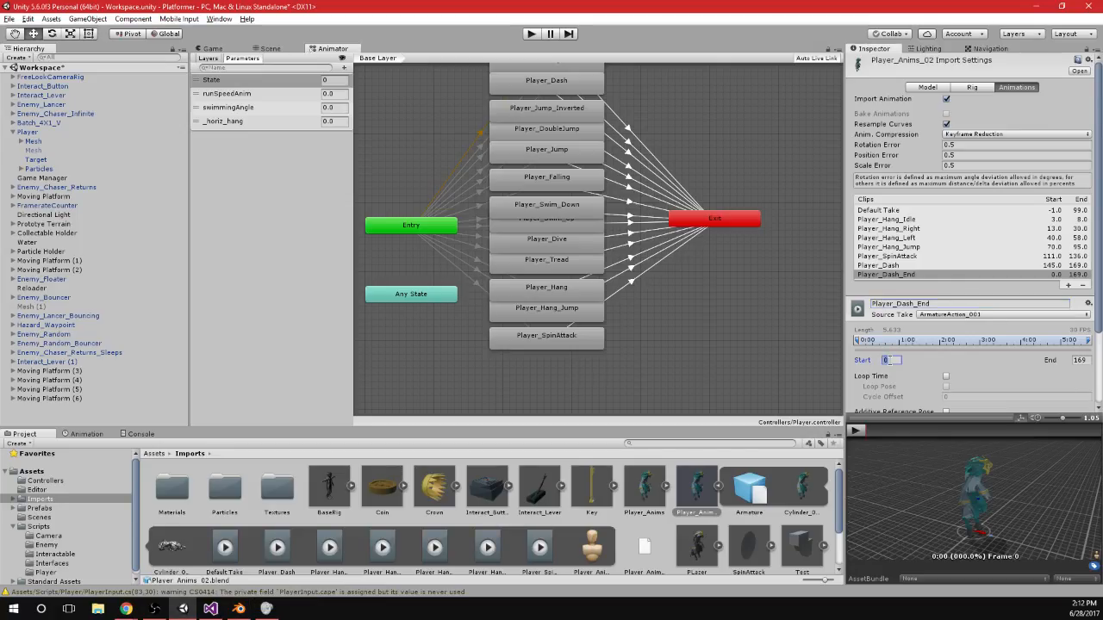
text(160)
key(Tab)
text(1)
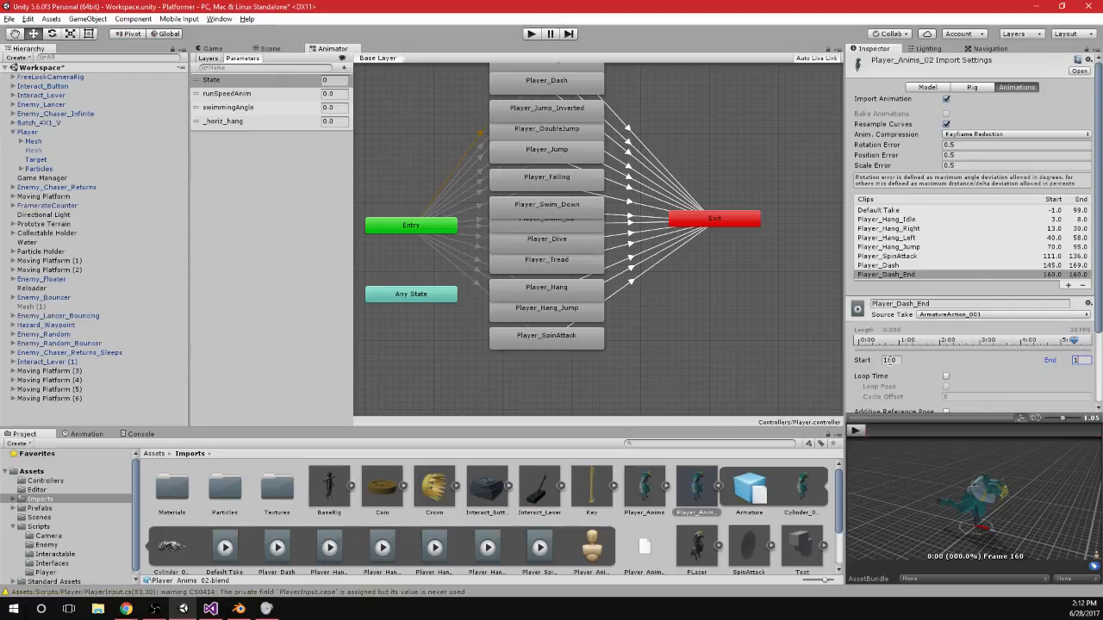
text(70)
Preview the Player_Dash_End clip and apply the import settings.
click(857, 430)
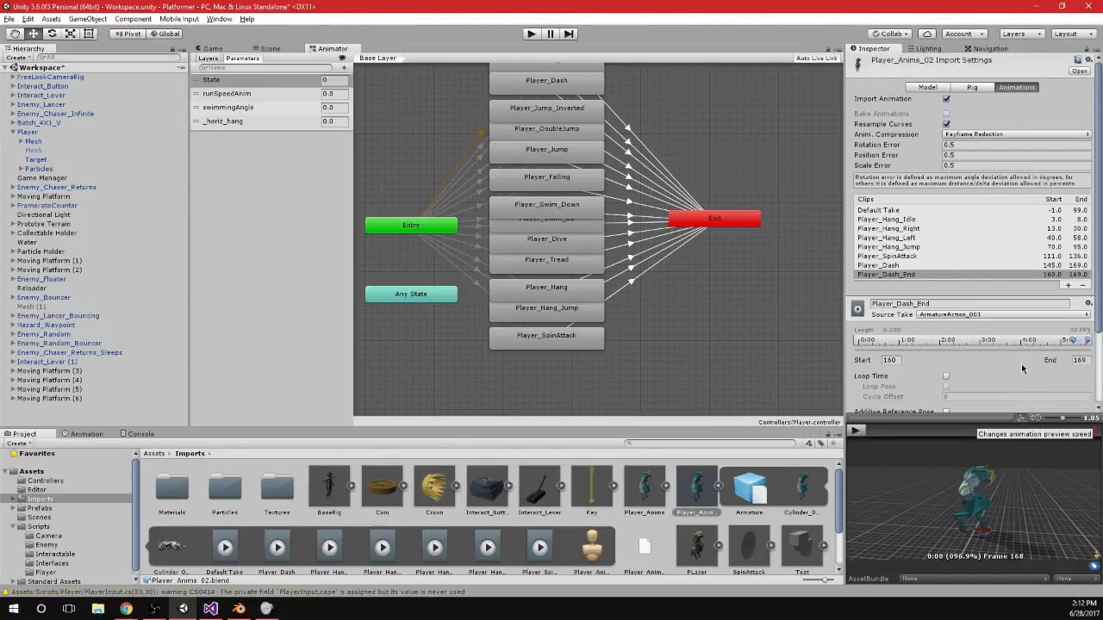
scroll(1022, 293, down, 3)
click(1078, 399)
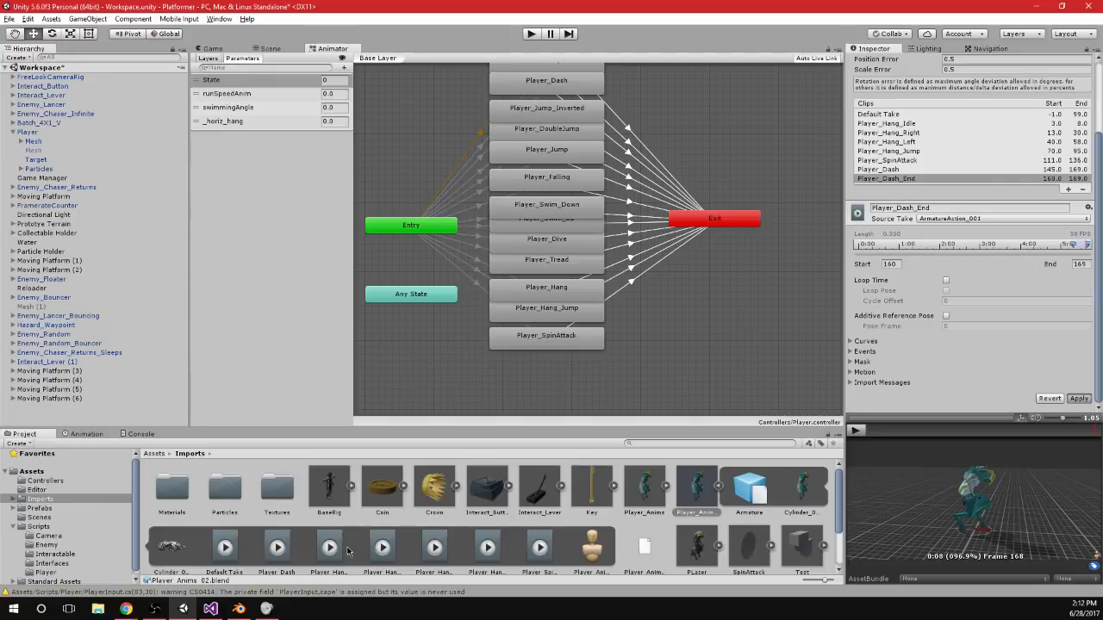
Add the Player_Dash_End clip to the Animator graph below Player_SpinAttack and move the Player_Dash state just above it.
scroll(349, 552, down, 1)
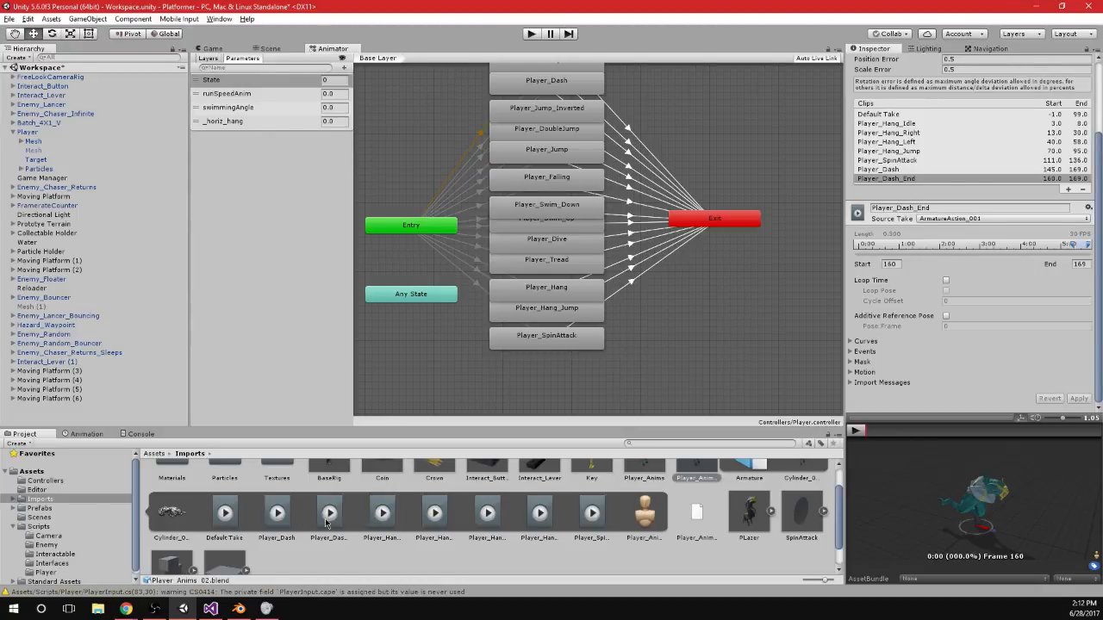
drag(326, 523, 577, 377)
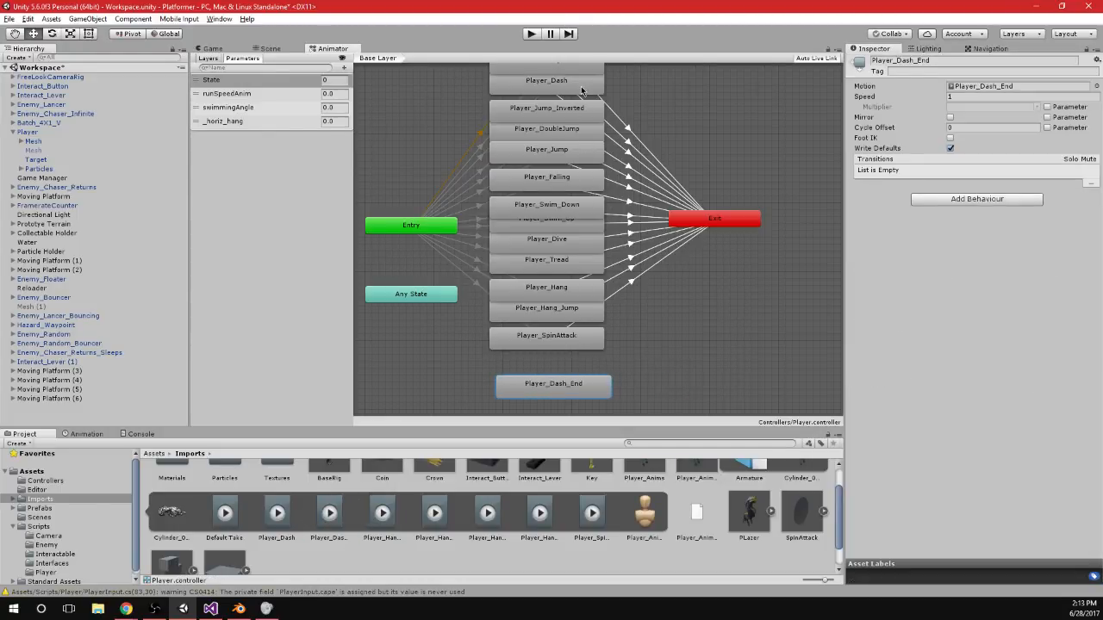
drag(582, 89, 592, 370)
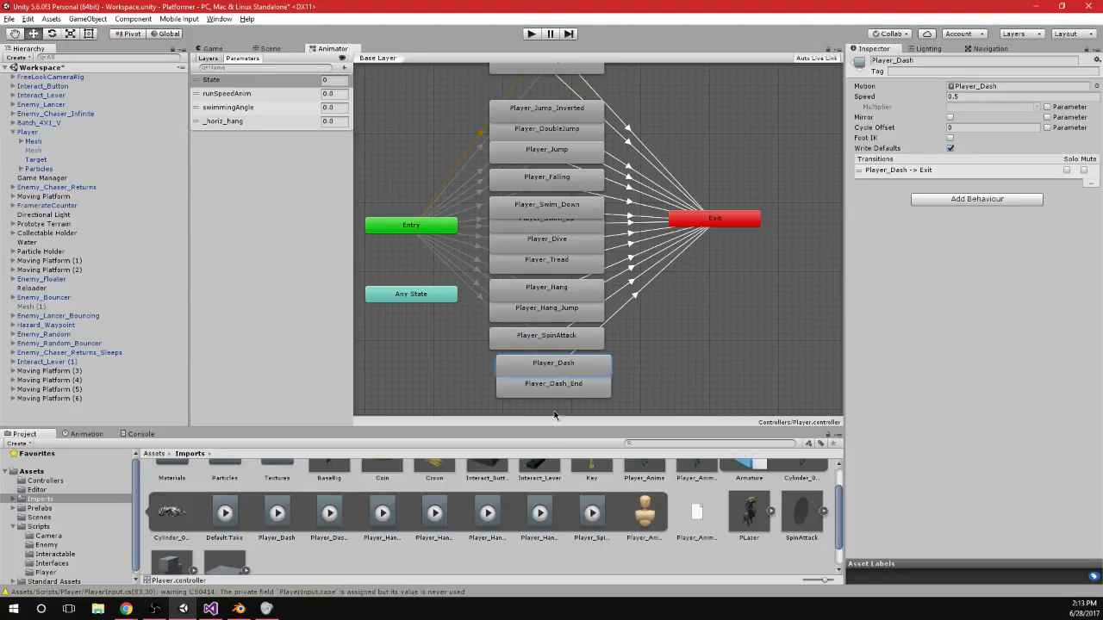
Make a transition from Entry to the Player_Dash_End state.
click(443, 226)
right_click(441, 230)
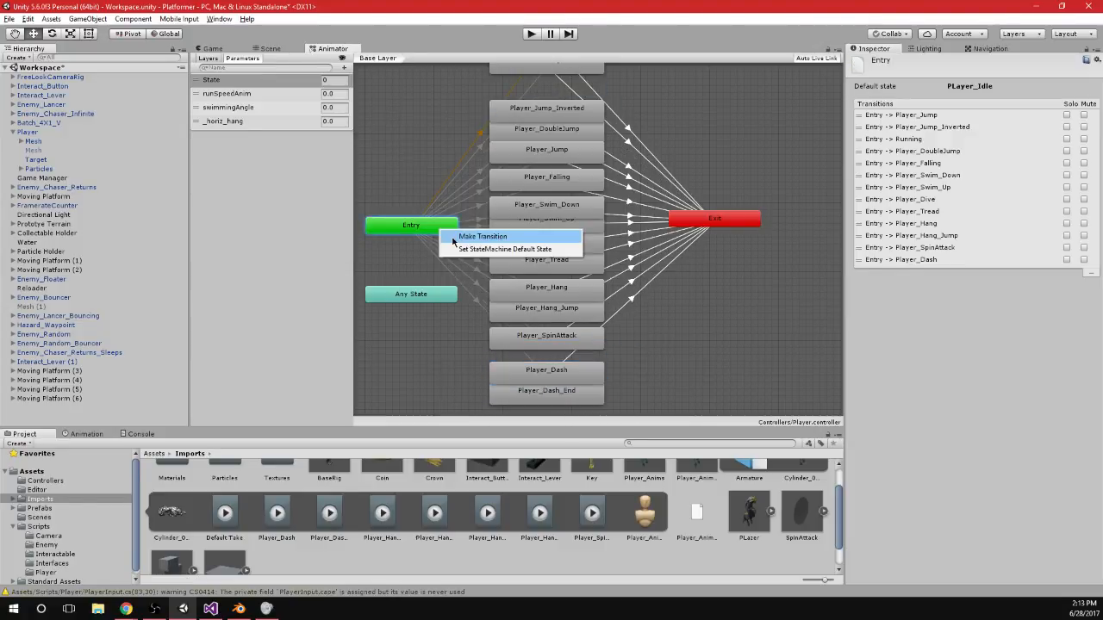
click(454, 239)
click(525, 399)
Check the exit transition of Player_Dash and make a transition from Player_Dash_End to Exit.
click(549, 380)
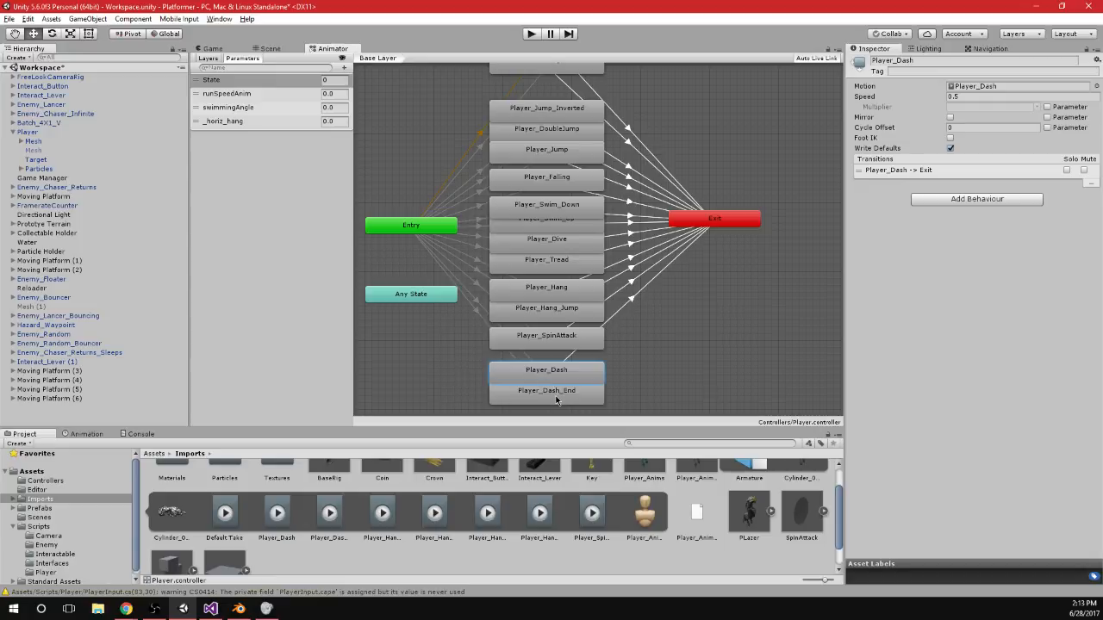
click(570, 360)
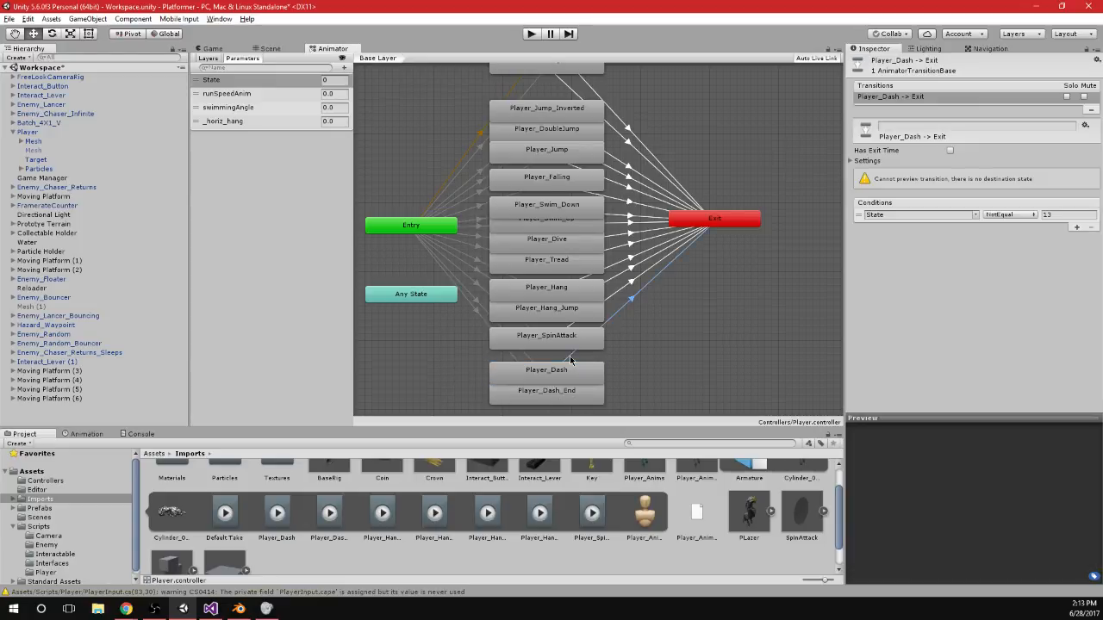
right_click(546, 398)
click(572, 403)
click(746, 216)
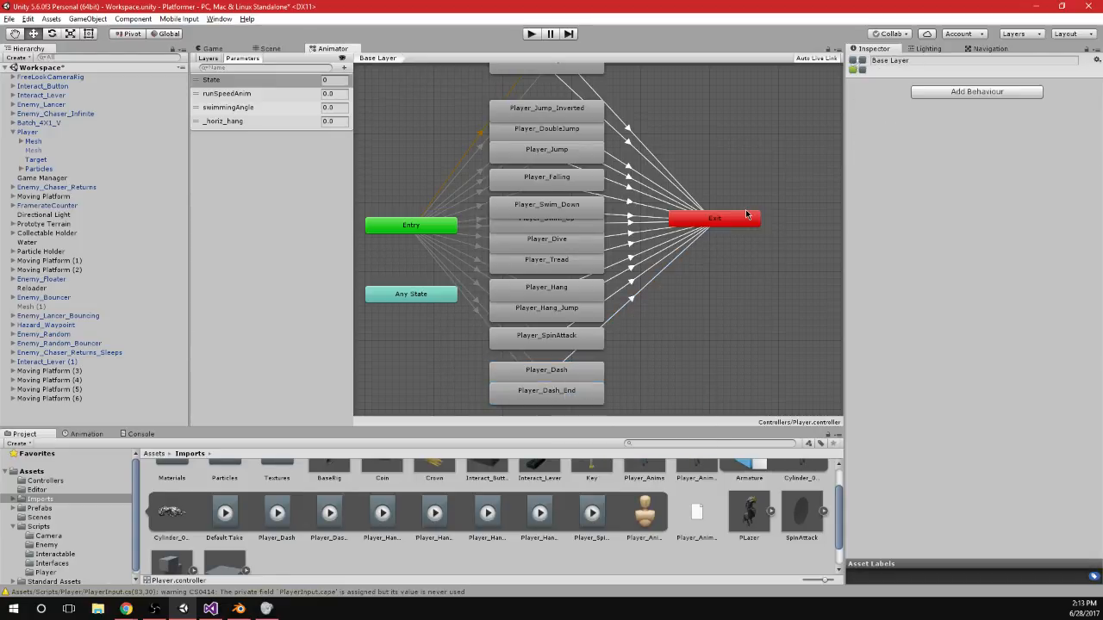
Turn off Has Exit Time on the Player_Dash_End to Exit transition and add the condition State NotEqual 14.
click(559, 401)
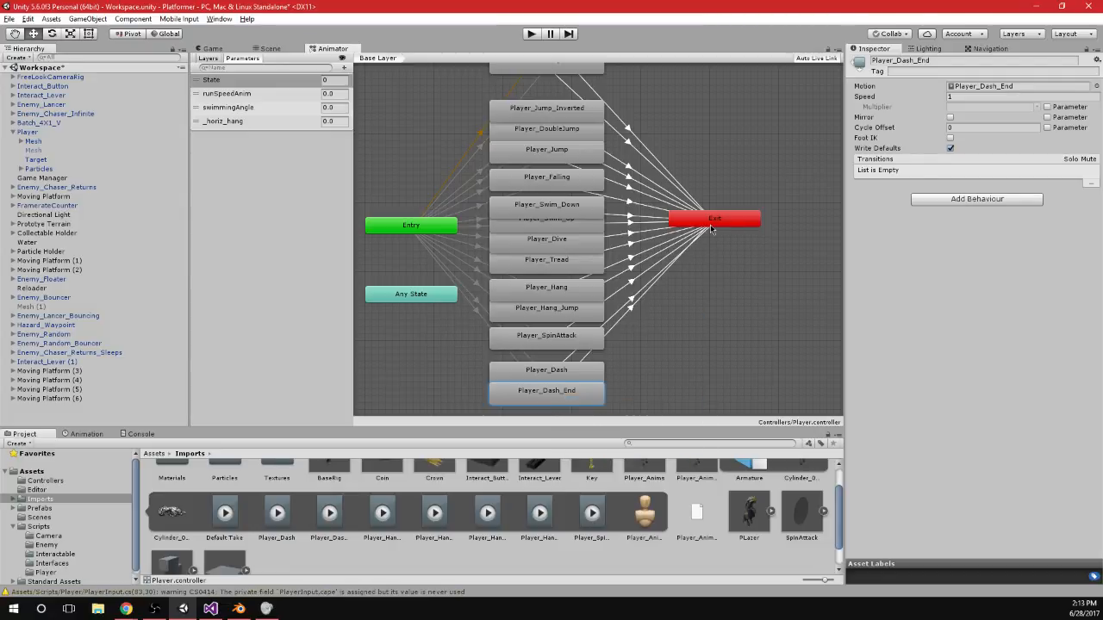
click(626, 316)
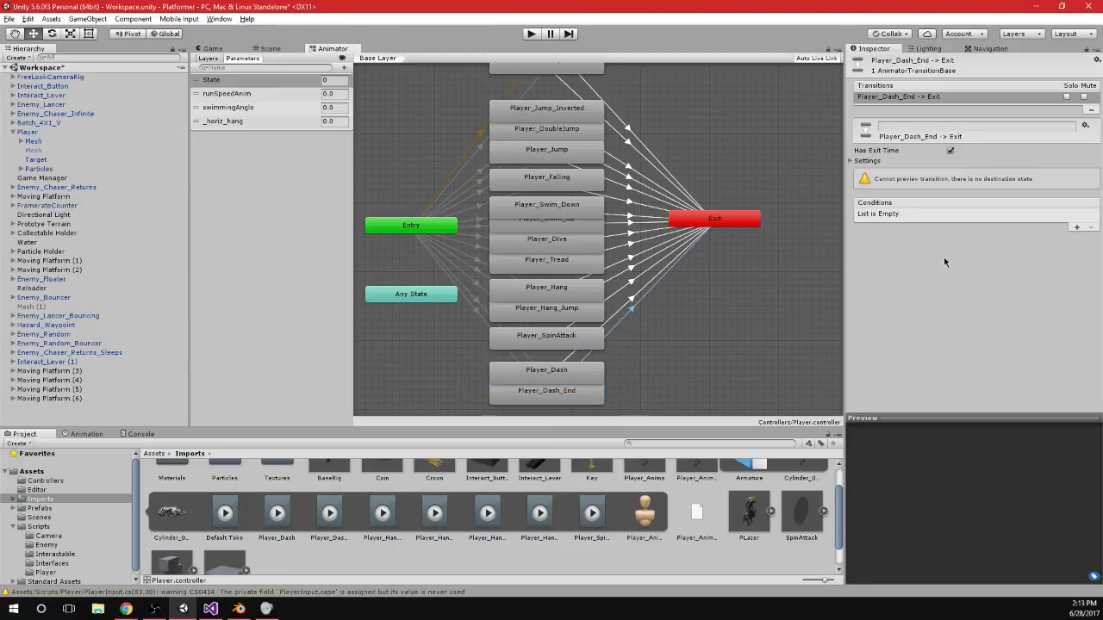
click(950, 151)
click(1076, 228)
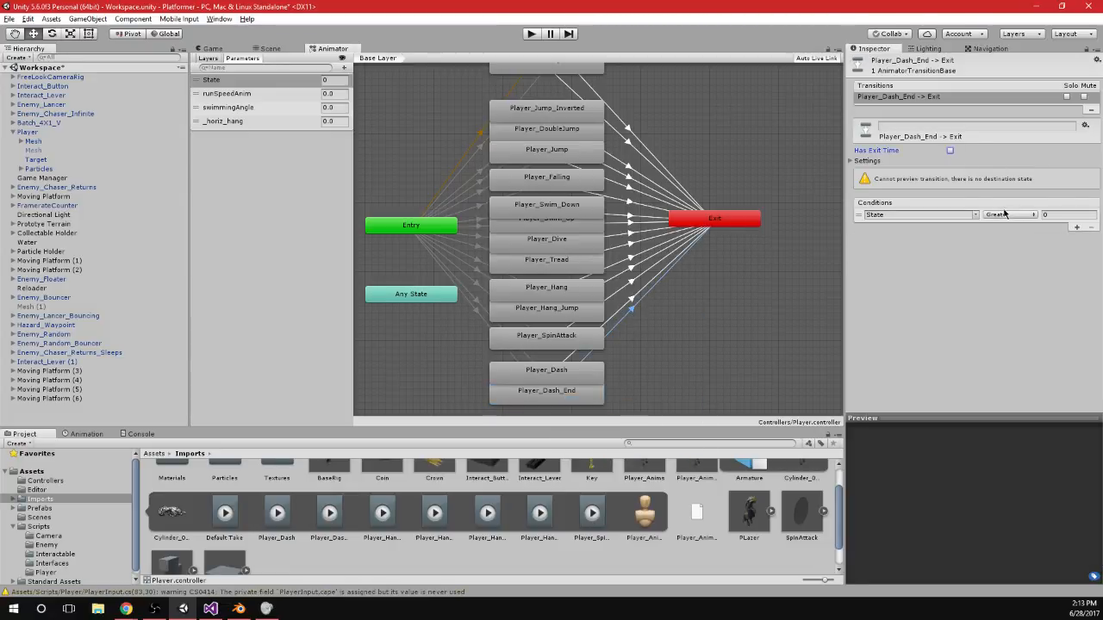
click(1003, 214)
click(1009, 267)
click(1068, 215)
text(14)
Add the condition State Equals 14 to the Entry to Player_Dash_End transition.
click(490, 315)
click(484, 316)
click(1077, 205)
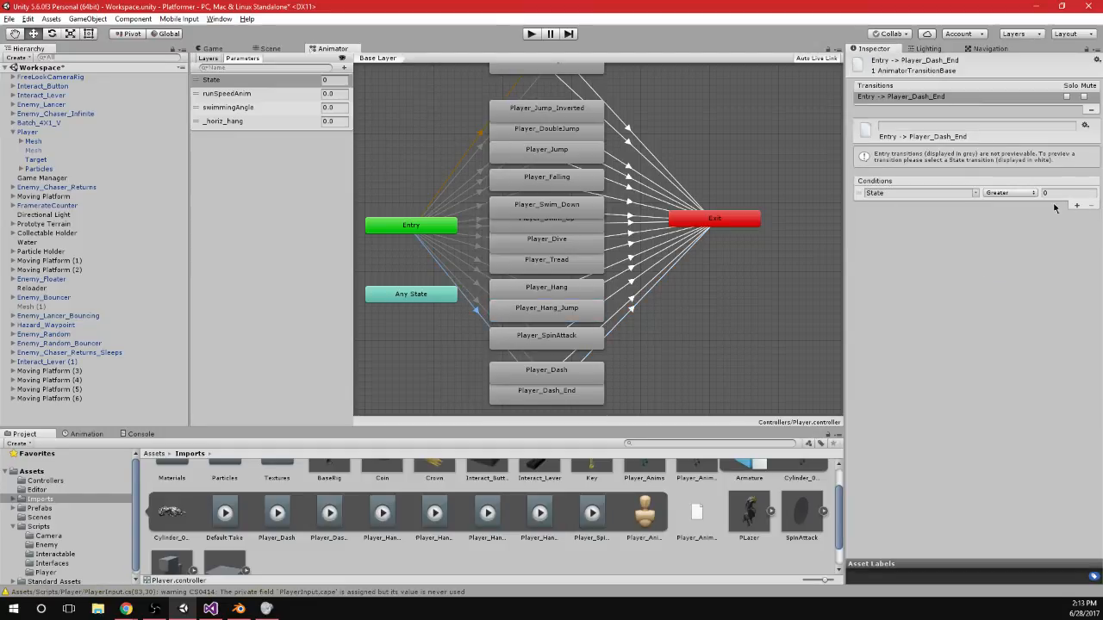
click(1009, 193)
click(1010, 234)
click(1066, 195)
text(14)
Play-test the dash ending, compare it with the animation playback in Blender, and stop the game.
click(529, 35)
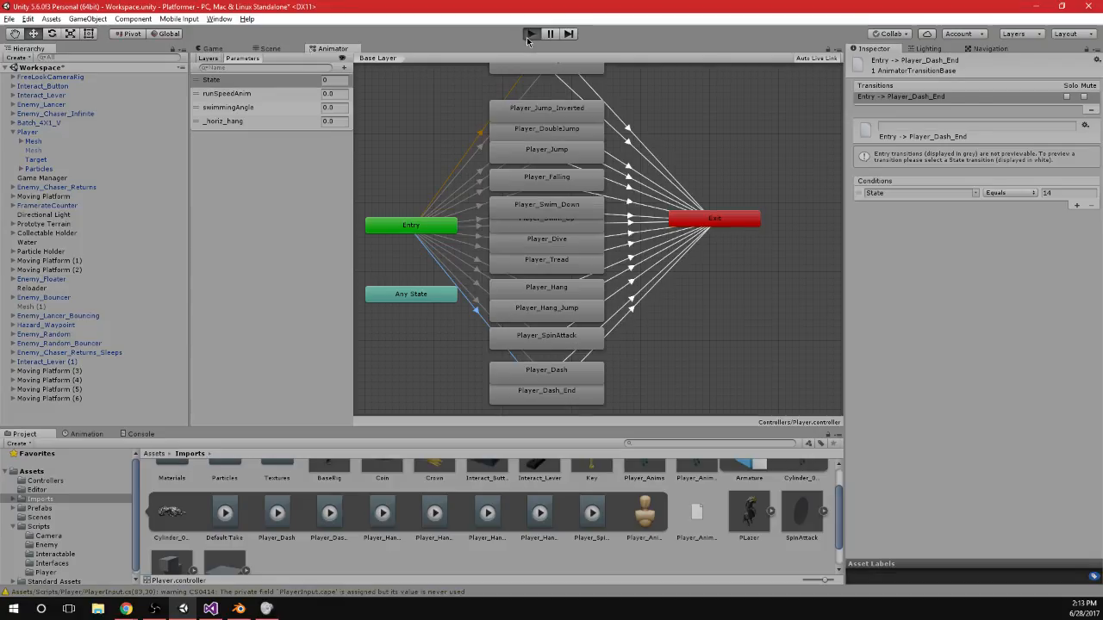
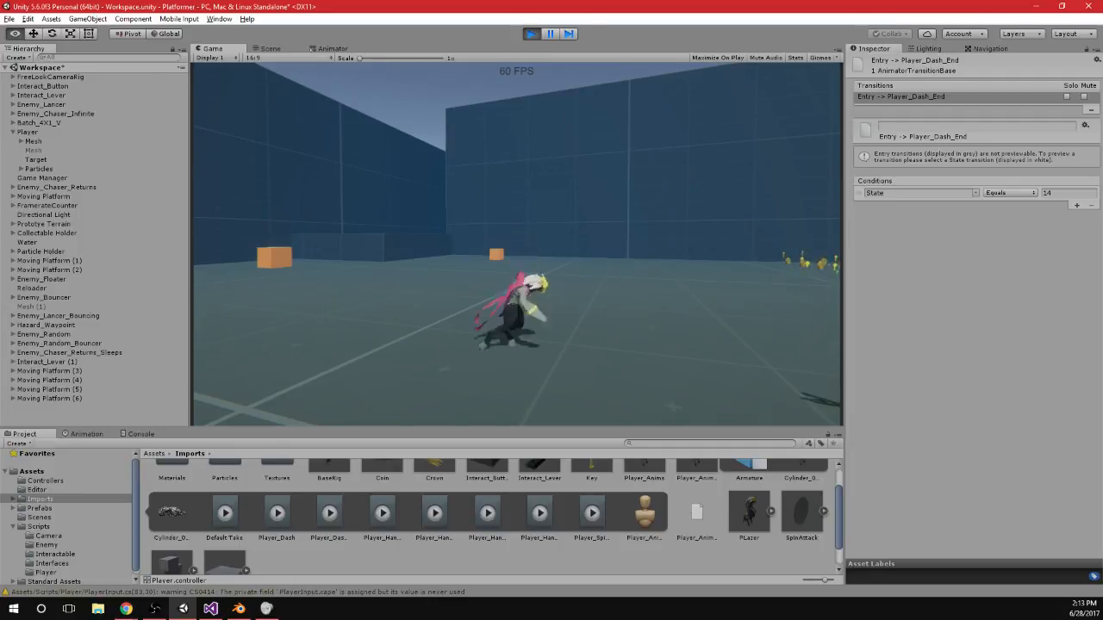
key(alt+Tab)
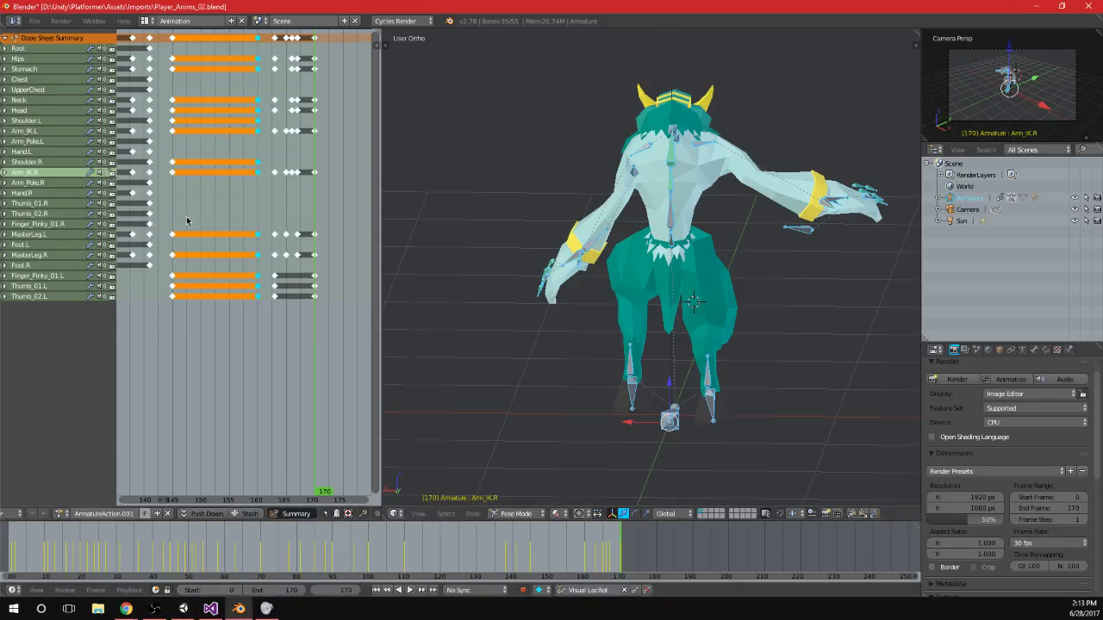
key(alt+a)
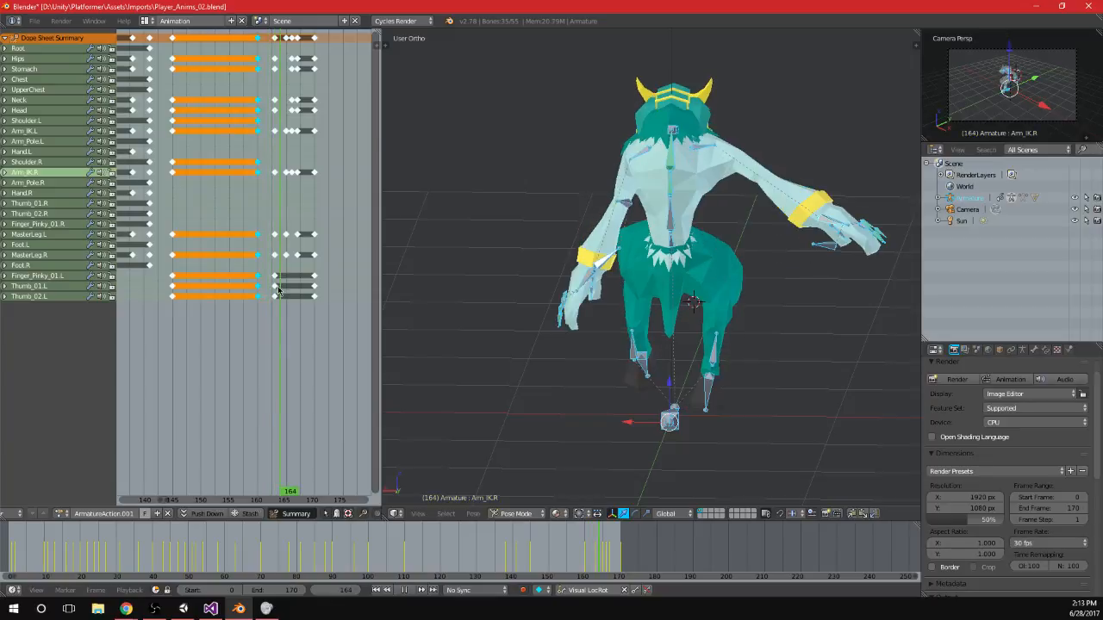
click(183, 609)
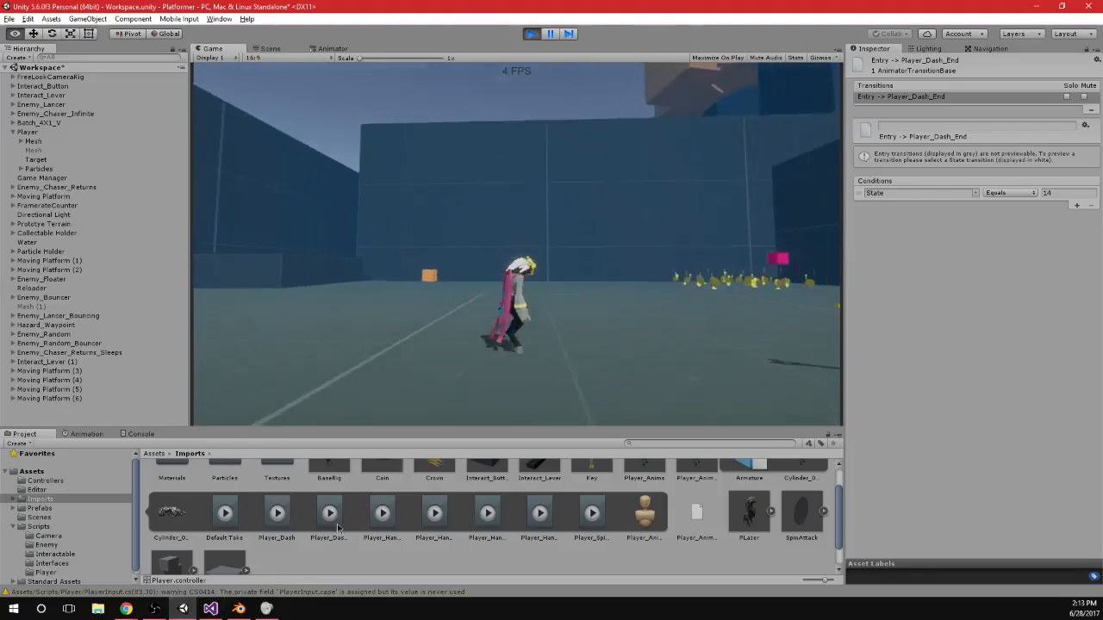
key(alt+Tab)
click(530, 34)
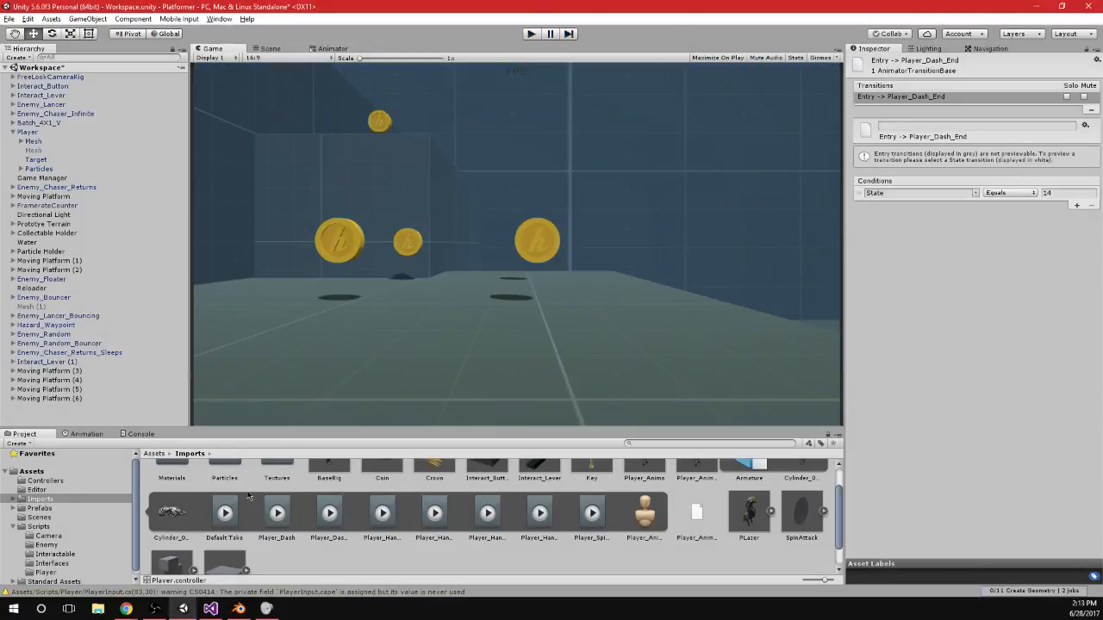
Switch to Visual Studio, move dashEnded = false; below t_dashEndTimer = 1f; in EndFinalDashAnim(), and save the script.
click(211, 608)
scroll(404, 355, down, 2)
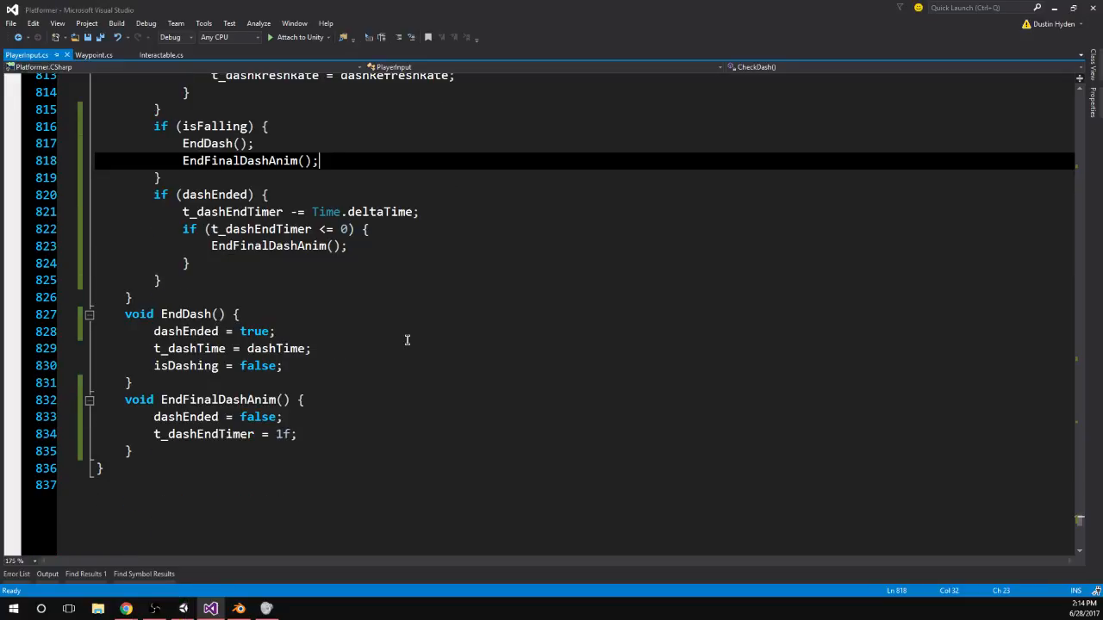
scroll(406, 340, up, 1)
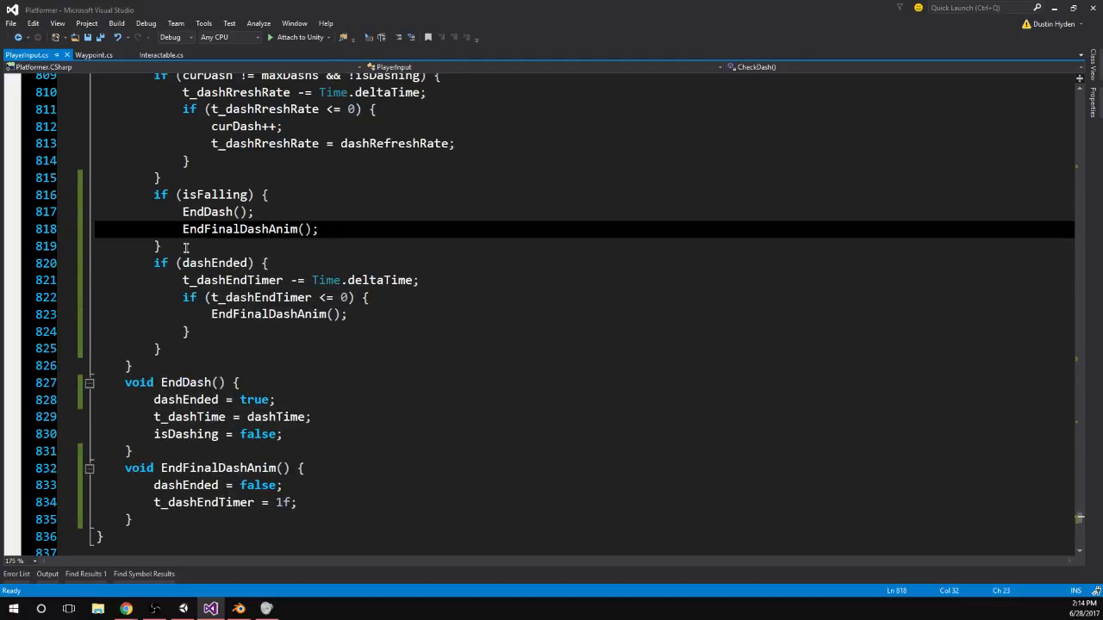
double_click(238, 266)
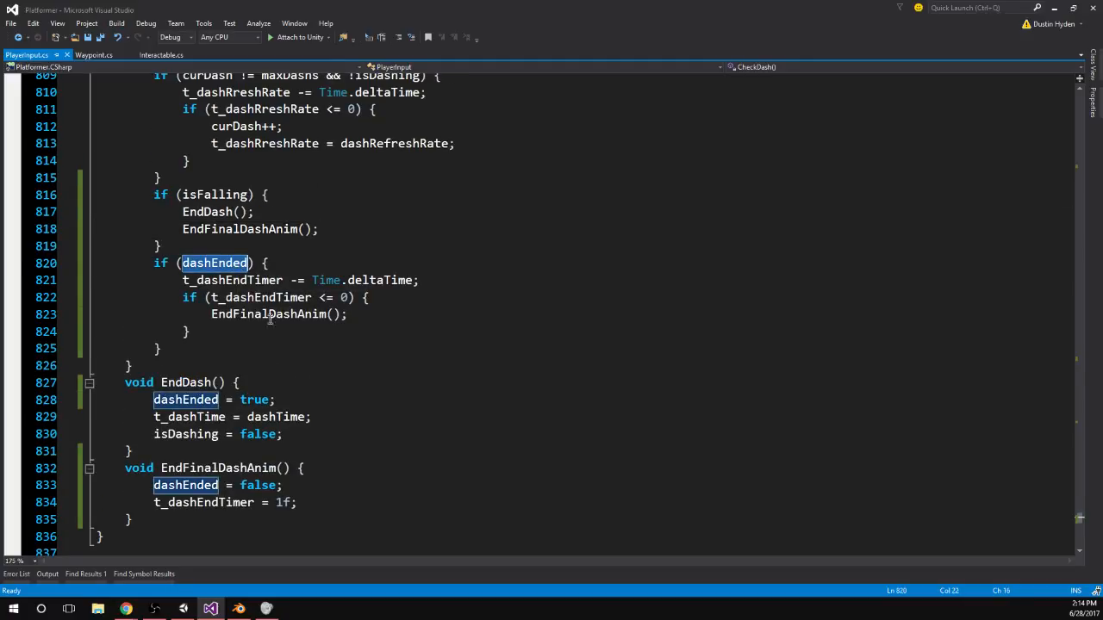
click(367, 300)
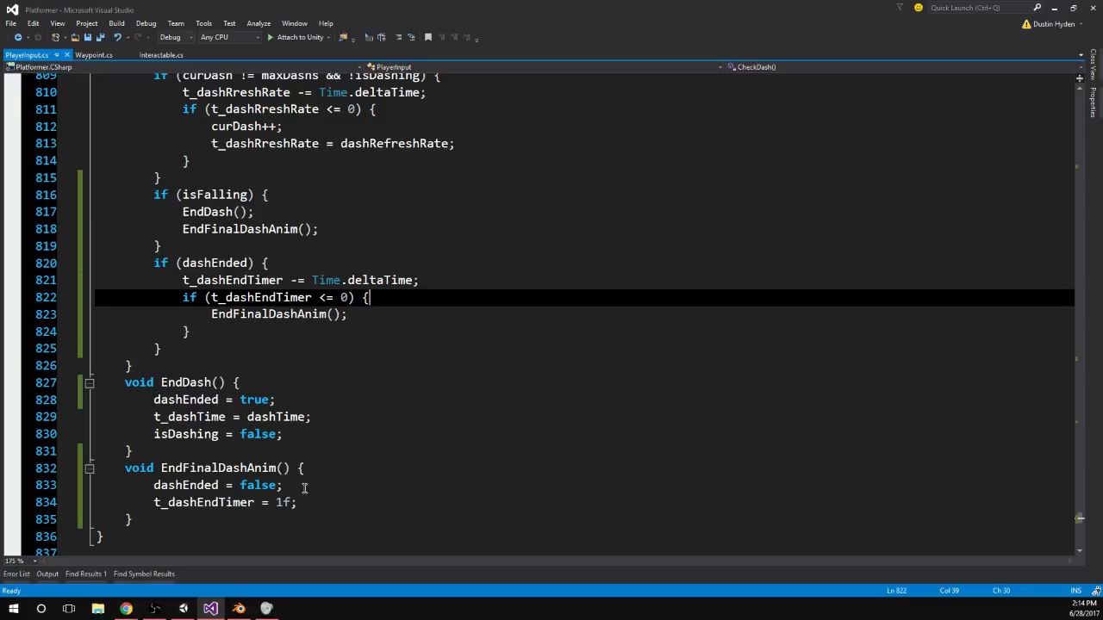
drag(303, 489, 152, 486)
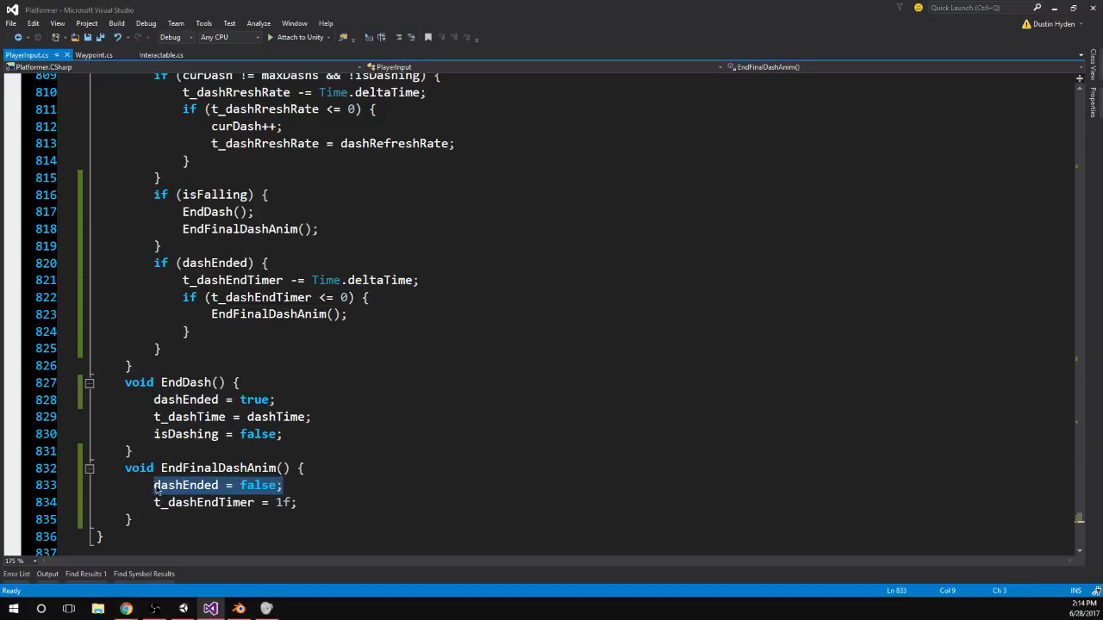
key(ctrl+x)
click(298, 498)
key(Return)
key(ctrl+v)
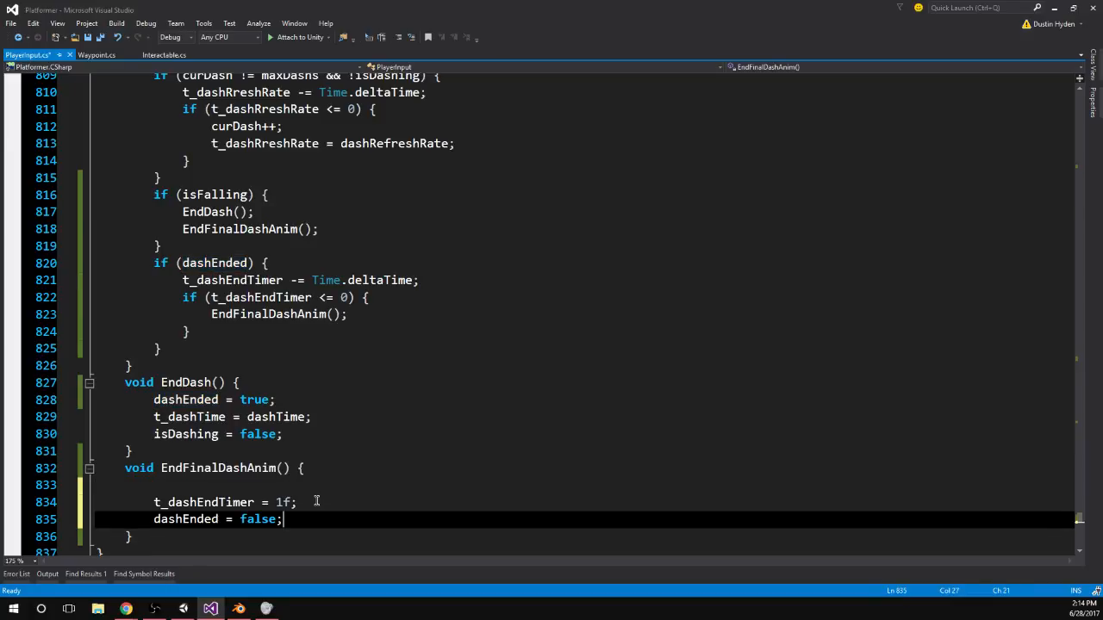
key(ctrl+s)
click(289, 472)
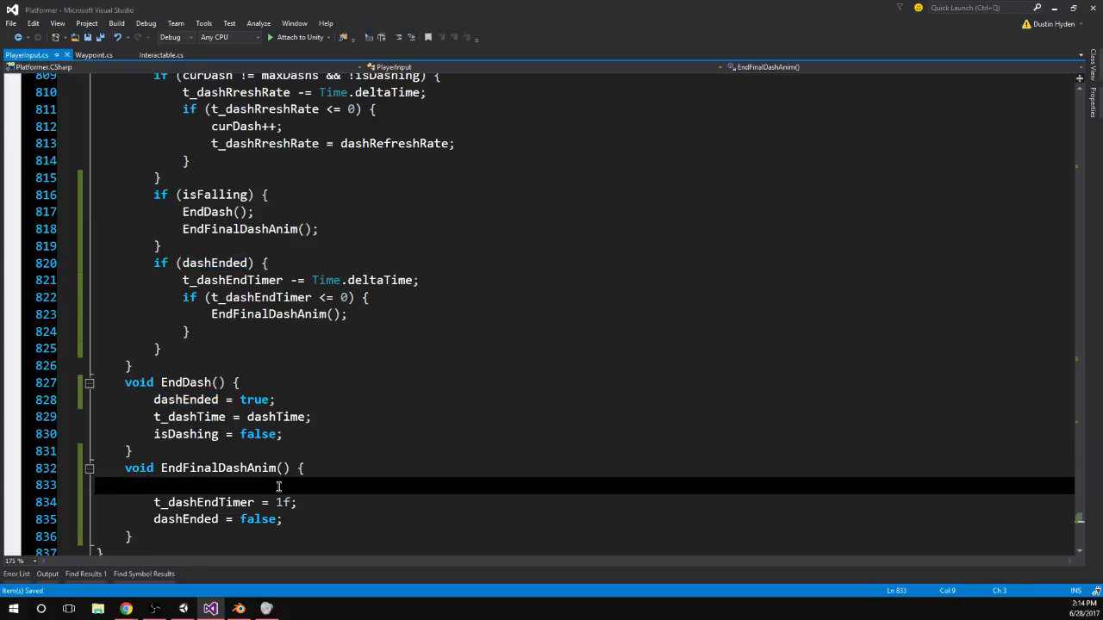
Search the script for dashEnded and go to the block in Animations() that sets State to 14.
scroll(281, 486, up, 1)
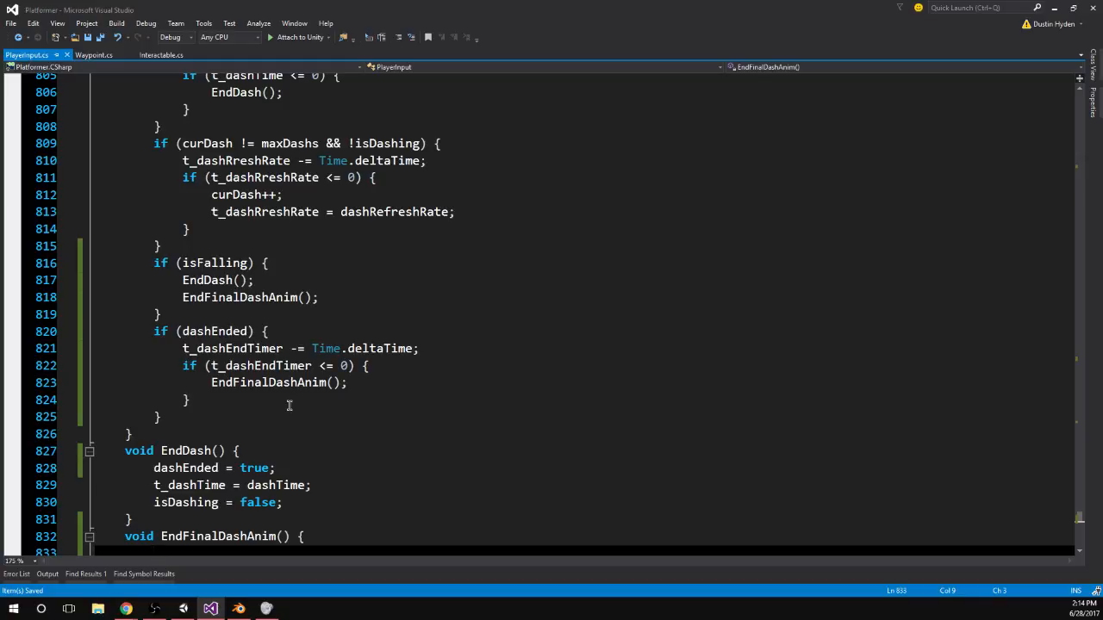
double_click(215, 331)
key(ctrl+f)
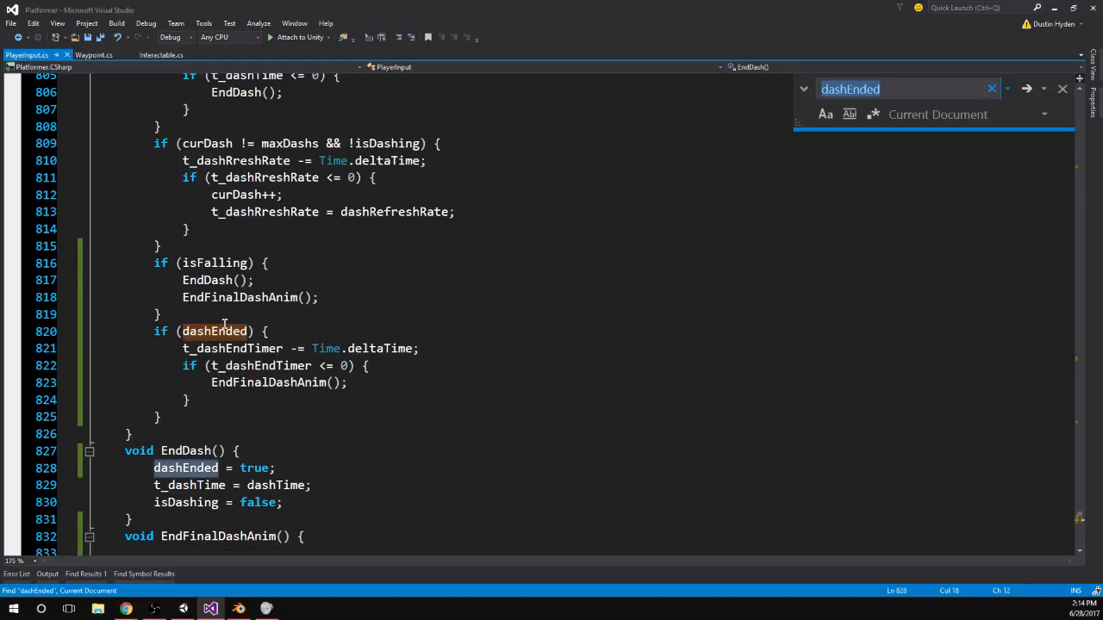
key(Return)
key(Return)
key(Return)
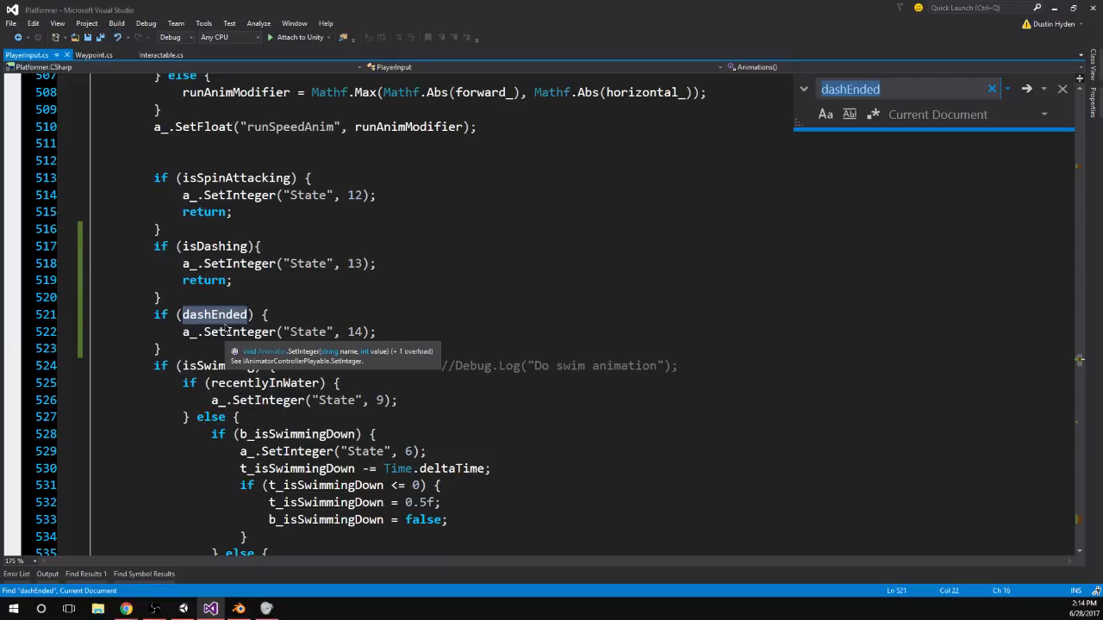
Switch to Unity and inspect the Player_Dash_End to Exit transition in the Animator.
key(alt+Tab)
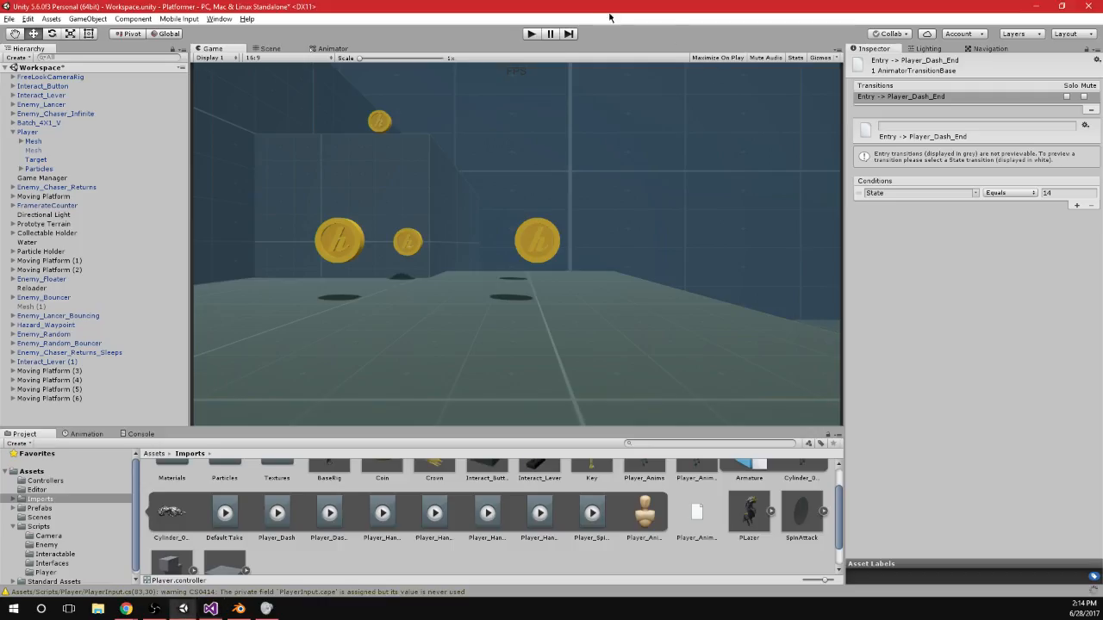
click(334, 49)
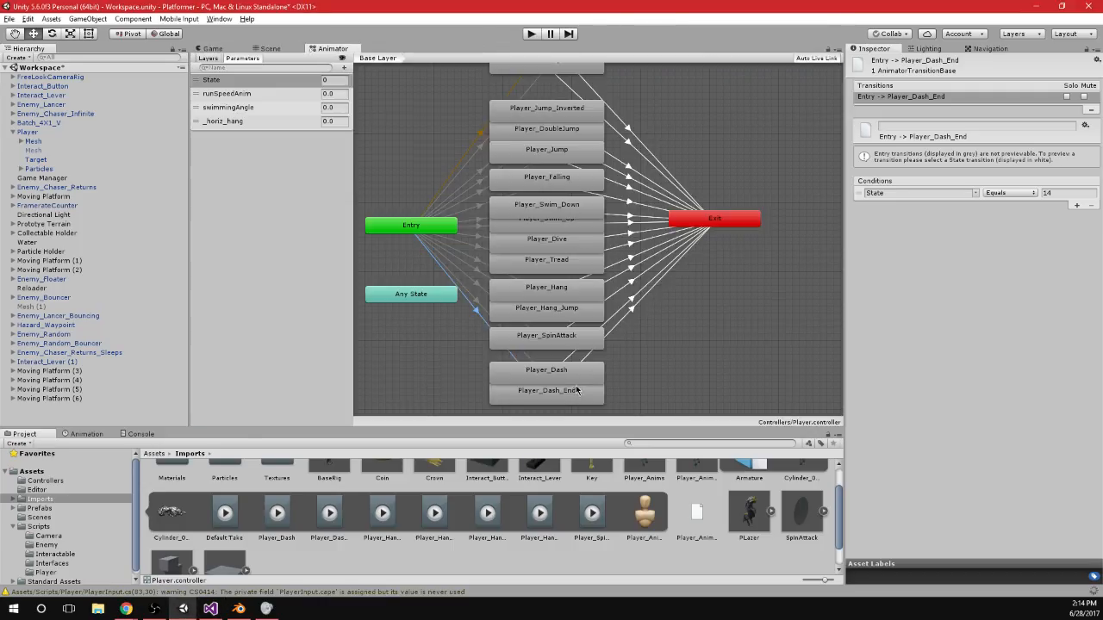
click(632, 317)
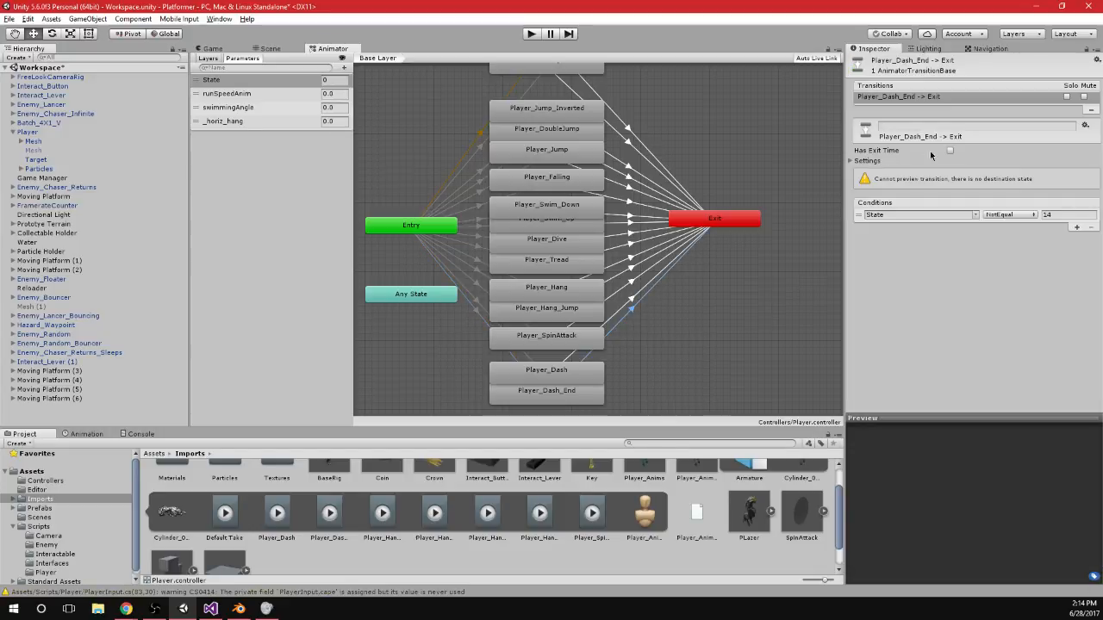
Set the transition duration of the Player_Dash_End to Exit transition to 1 second.
click(855, 161)
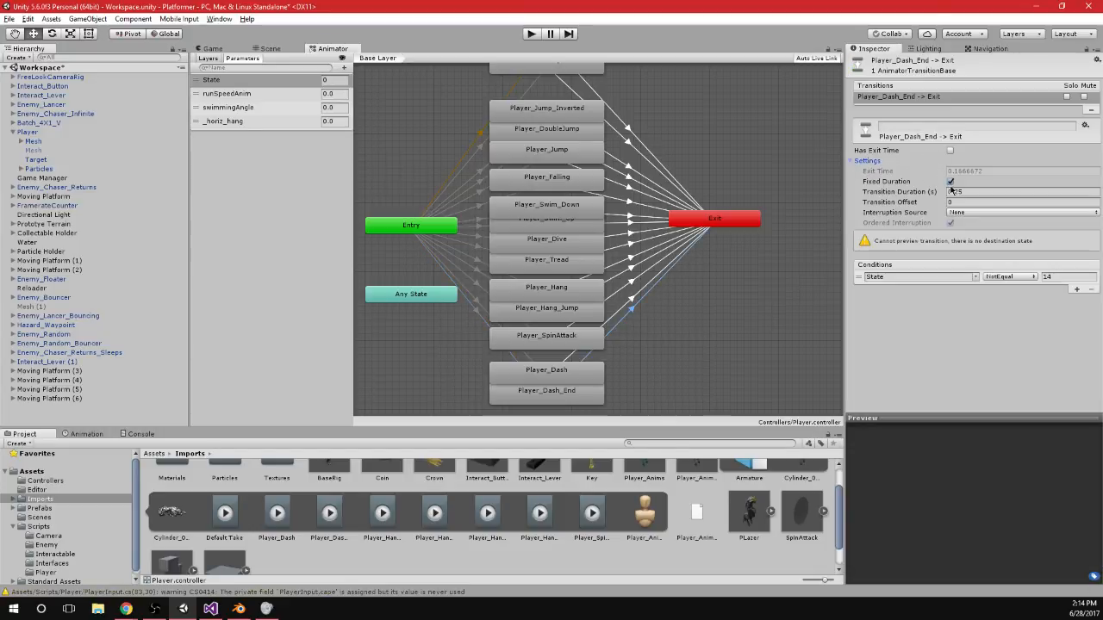
click(965, 192)
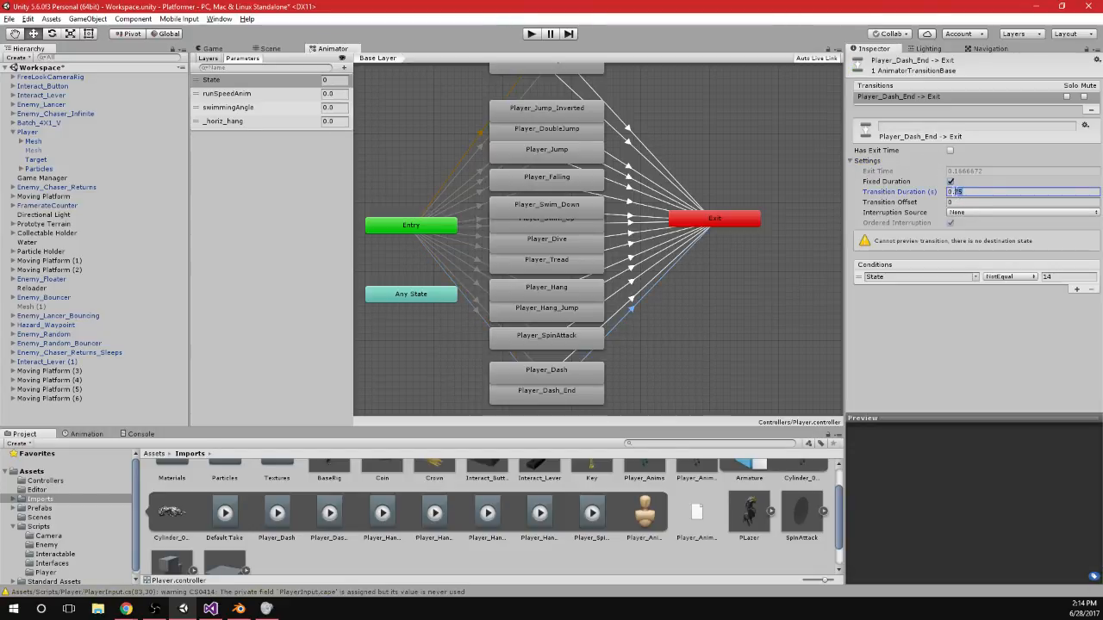
text(1)
key(Return)
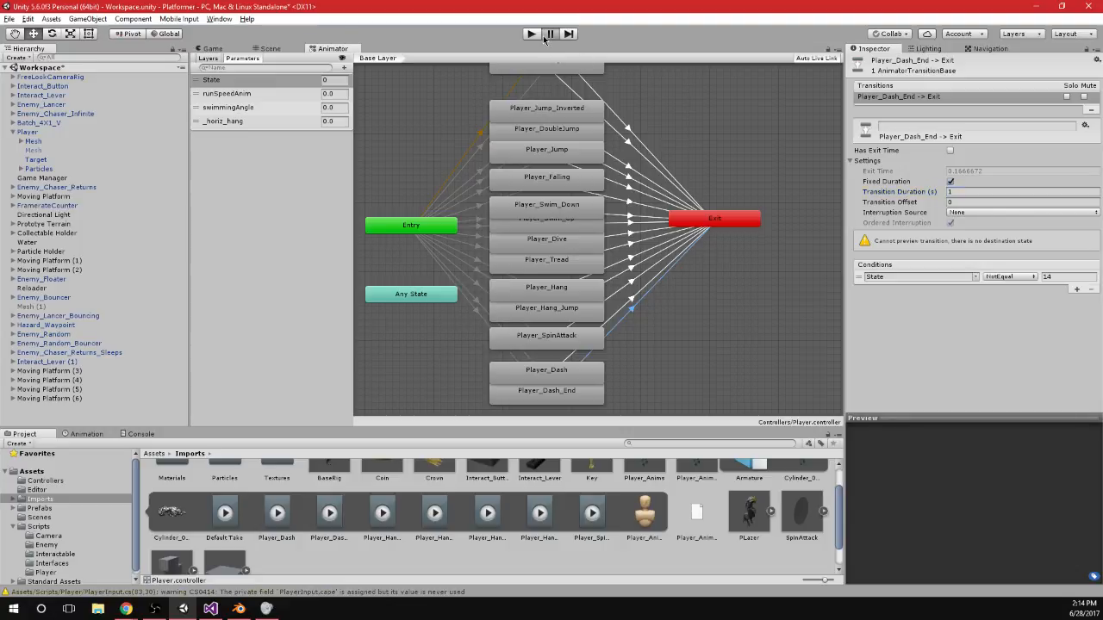
Play-test the dash ending with the longer transition and stop the game.
click(535, 35)
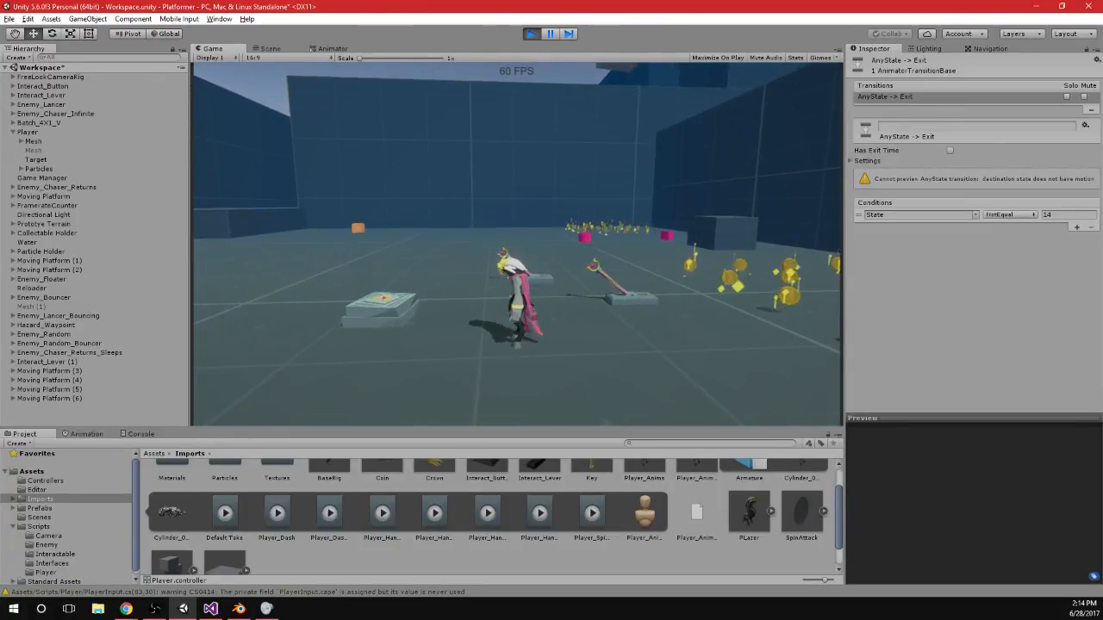
key(alt+Tab)
click(530, 35)
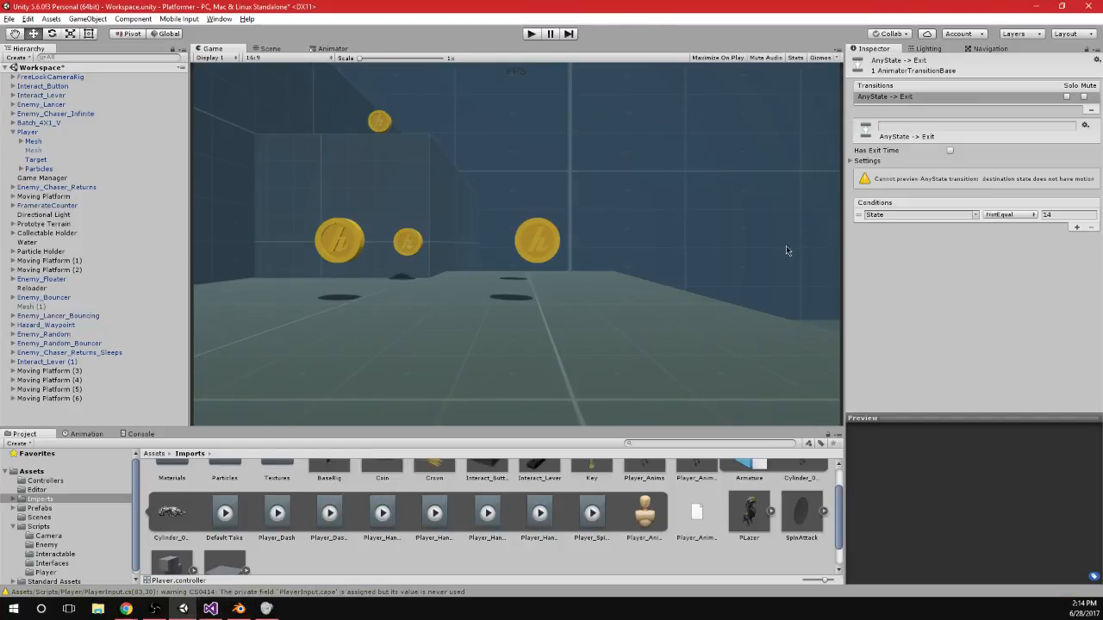
Delete the Player_Dash_End state from the Animator and select the Player_Dash state.
click(333, 49)
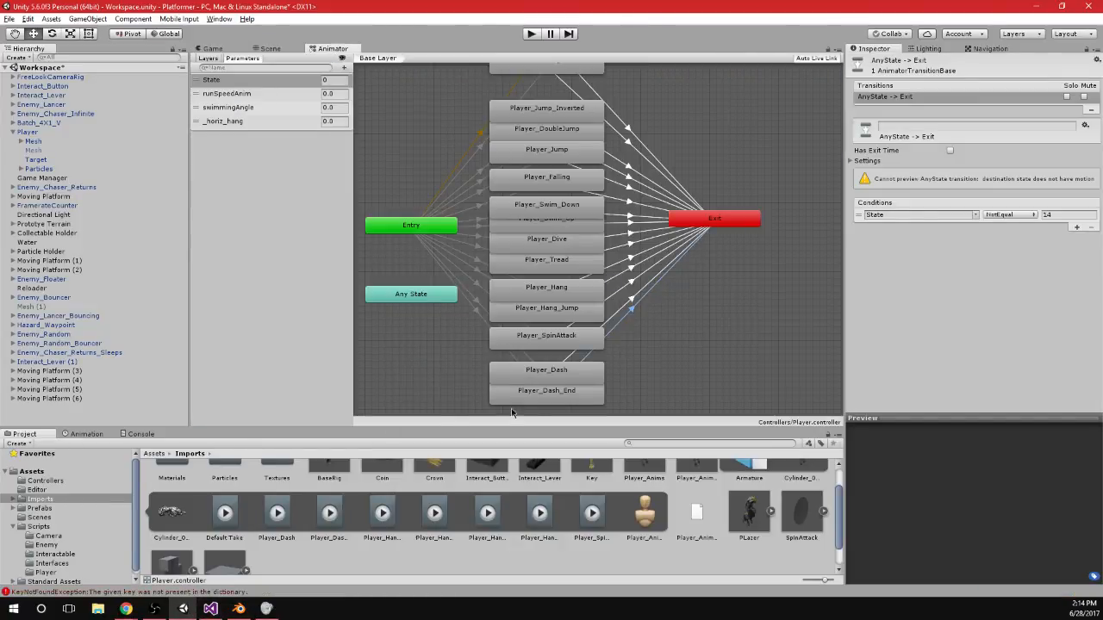
click(545, 398)
key(Delete)
click(577, 372)
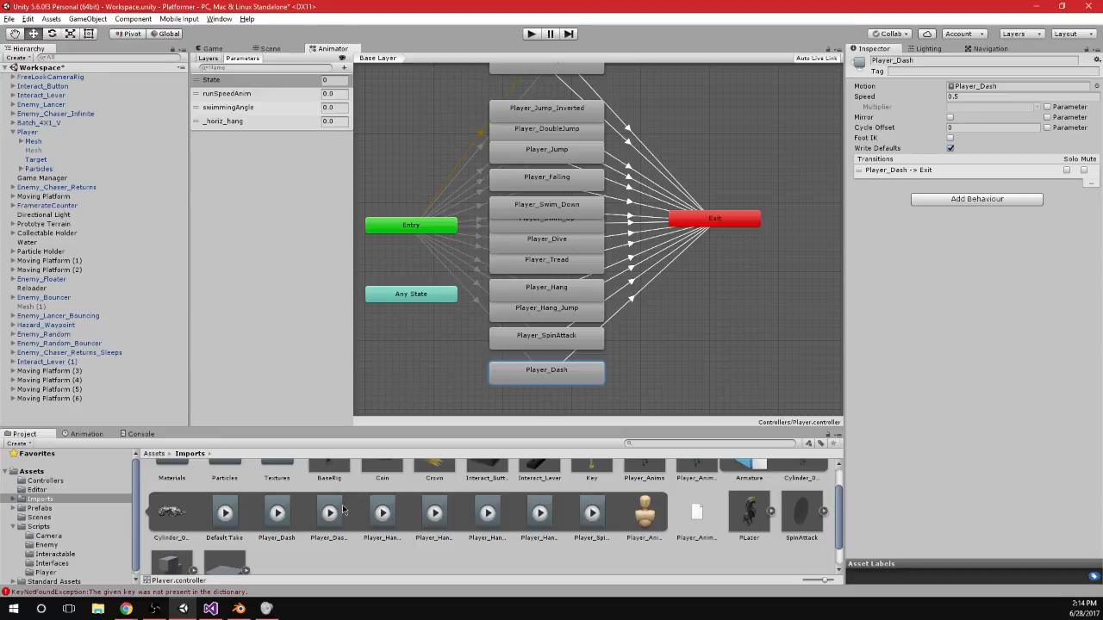
Remove the Player_Dash_End clip from the animation import settings of Player_Anims_02.
scroll(342, 504, up, 2)
click(696, 489)
click(892, 275)
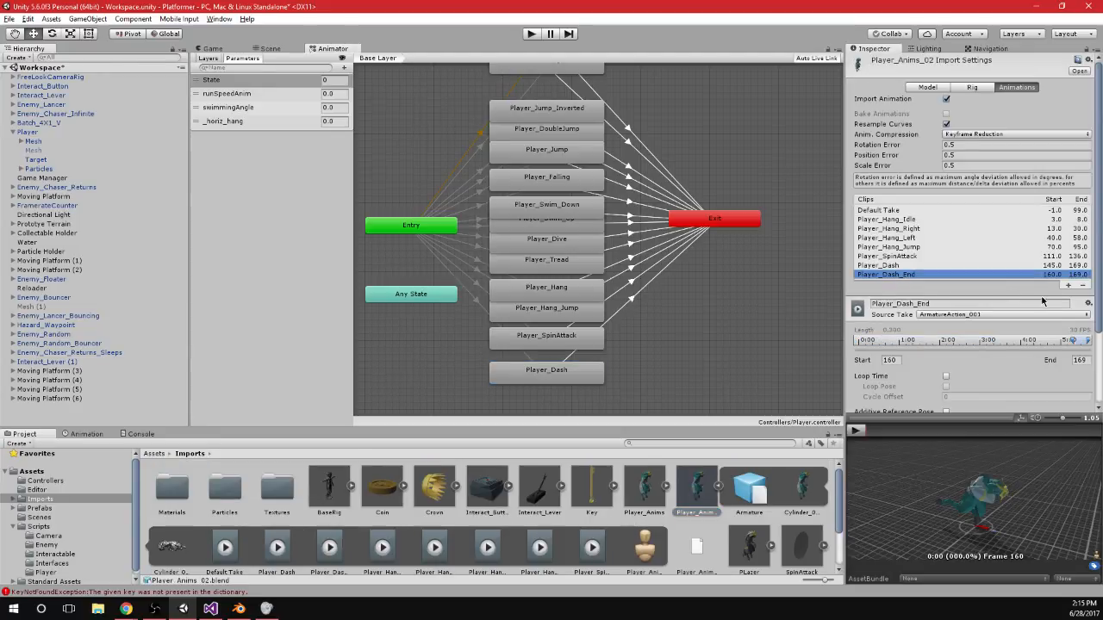
click(1083, 285)
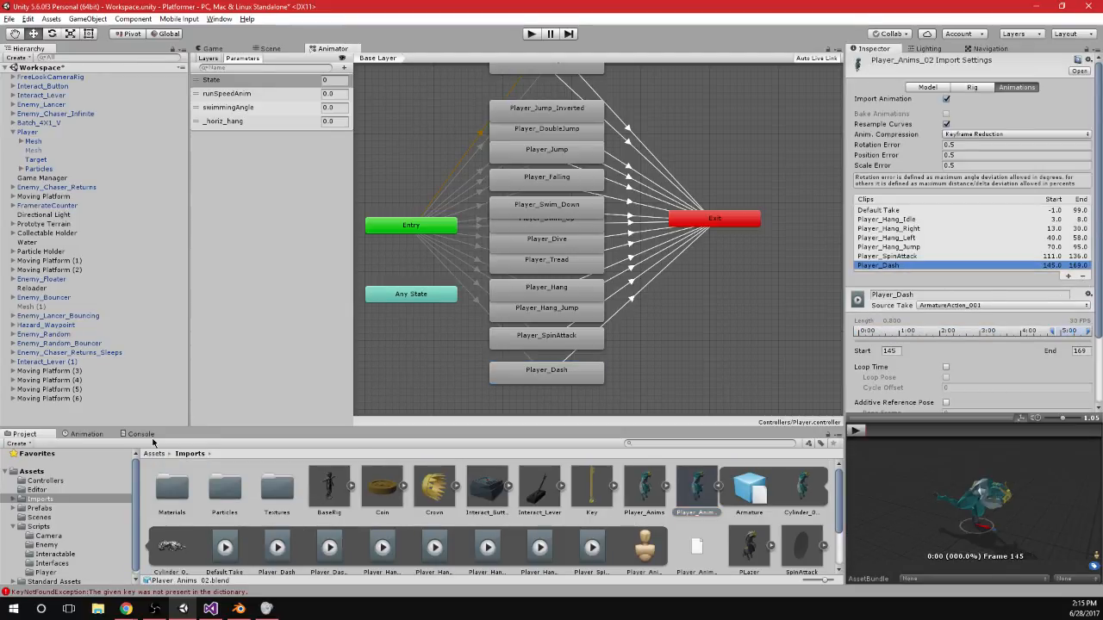
Clear the Console messages and apply the pending import settings for Player_Anims_02.blend.
click(147, 435)
click(12, 443)
click(21, 435)
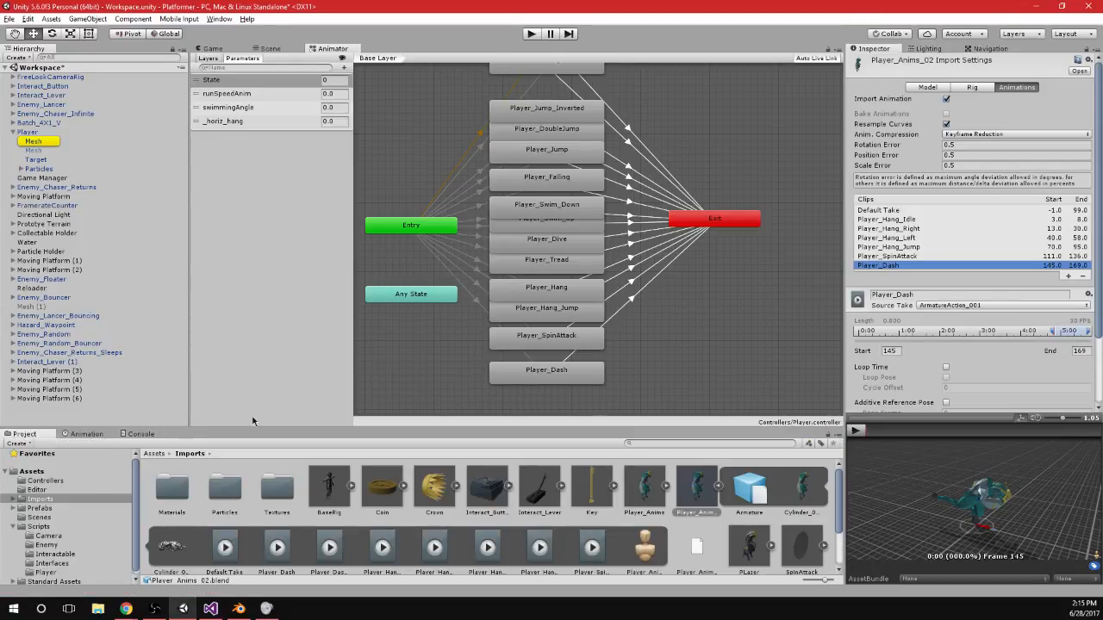
click(815, 336)
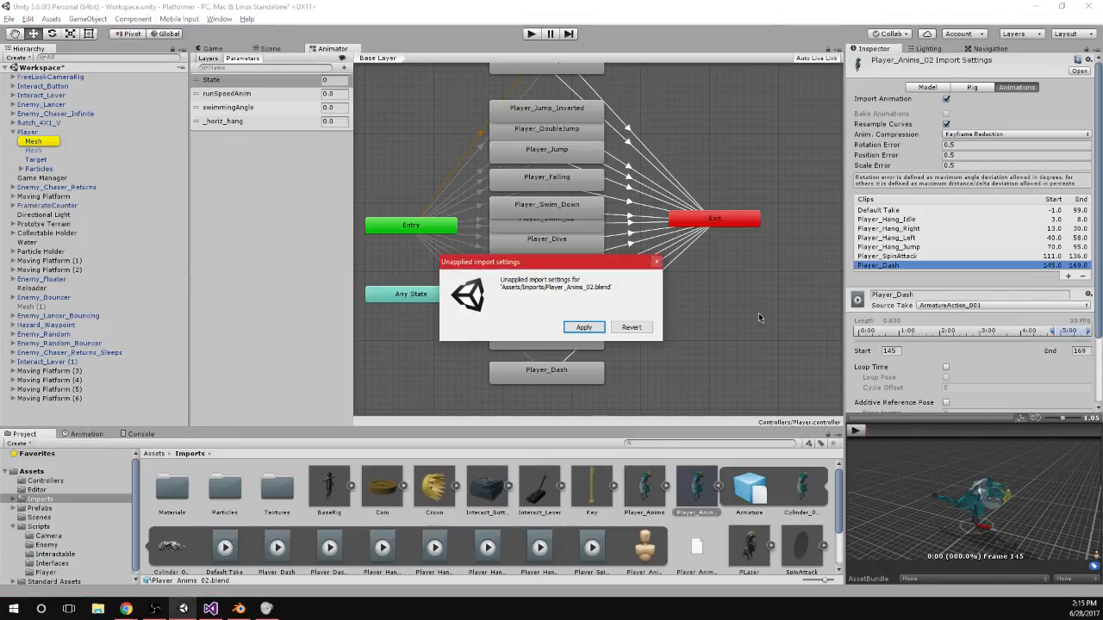
click(584, 327)
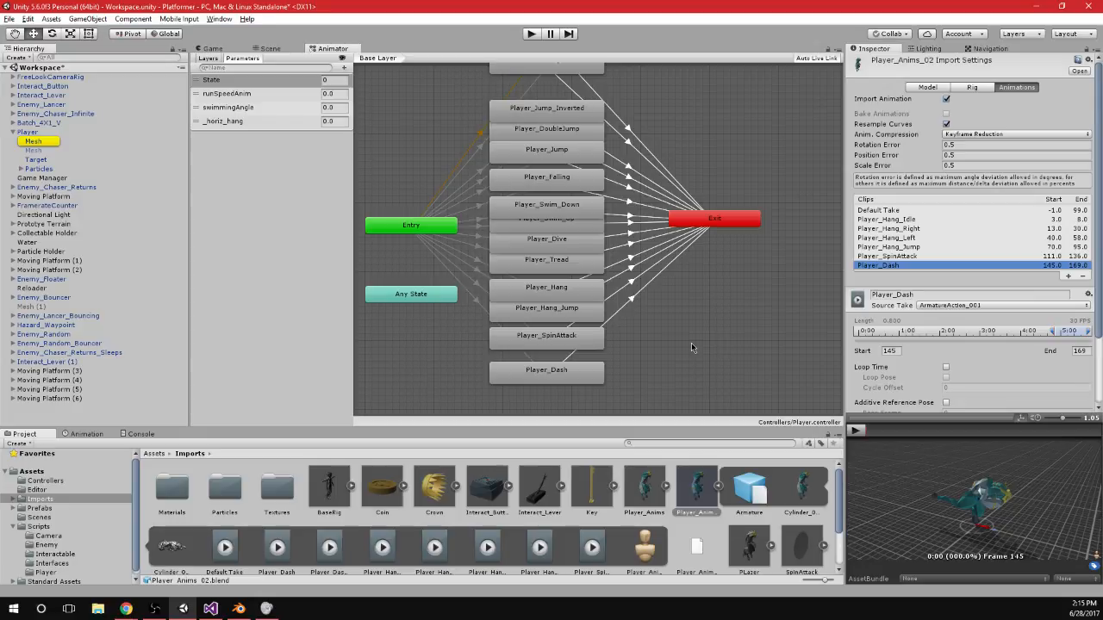
click(673, 86)
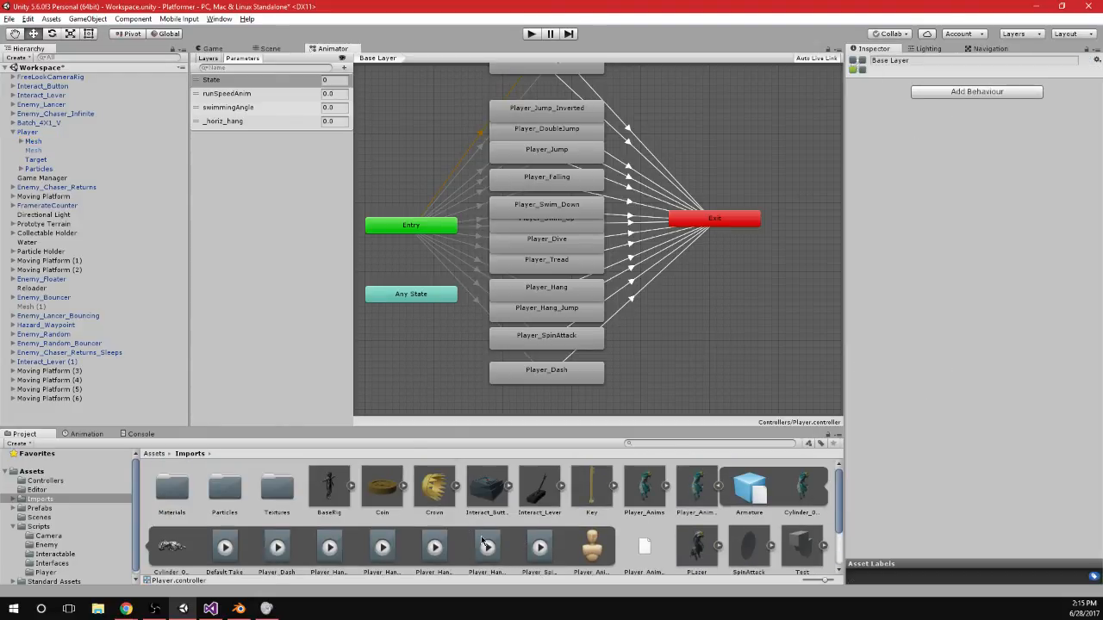
Switch to Visual Studio and delete the if (dashEnded) block that sets State to 14 in Animations().
click(211, 608)
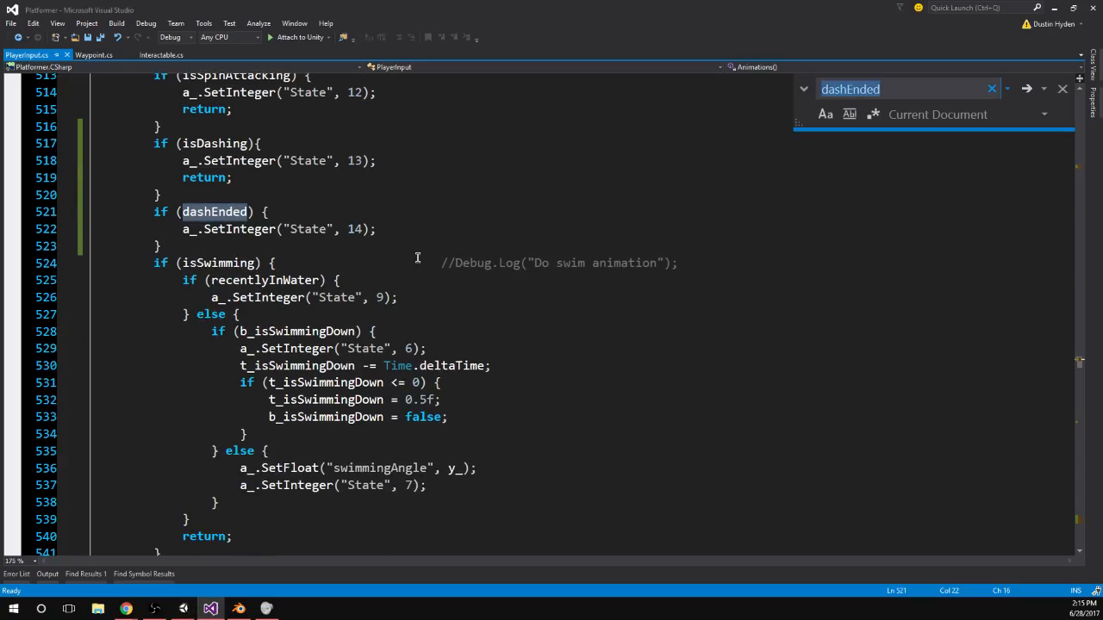
drag(219, 243, 38, 218)
key(BackSpace)
key(BackSpace)
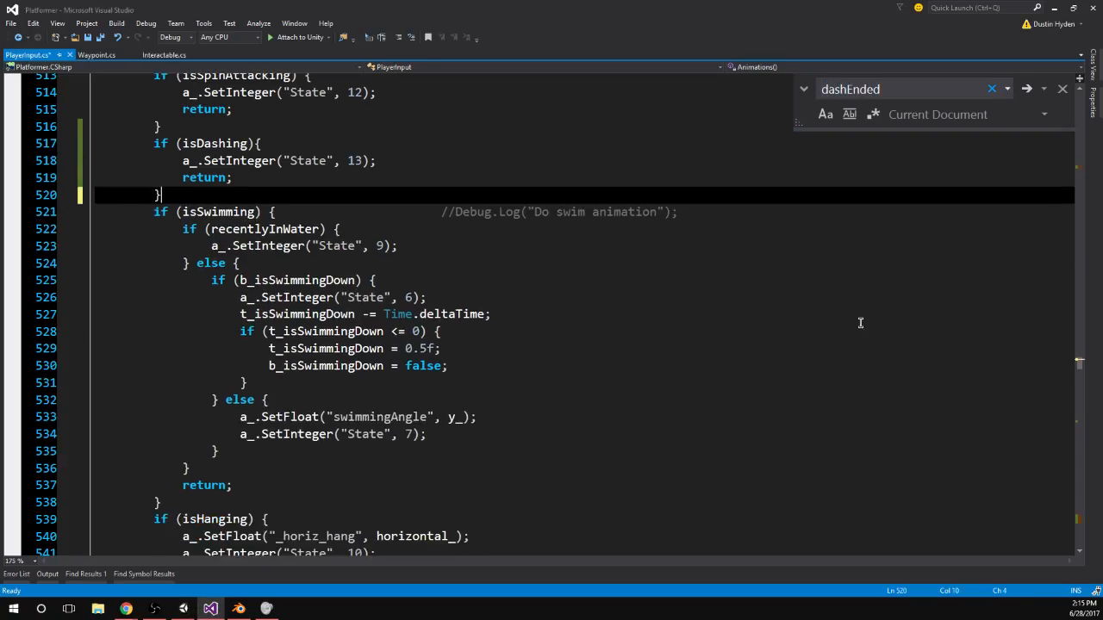
Delete the dashEnded and t_dashEndTimer declarations under the Dash Logic header and save the script.
drag(1079, 369, 1078, 147)
scroll(394, 296, down, 12)
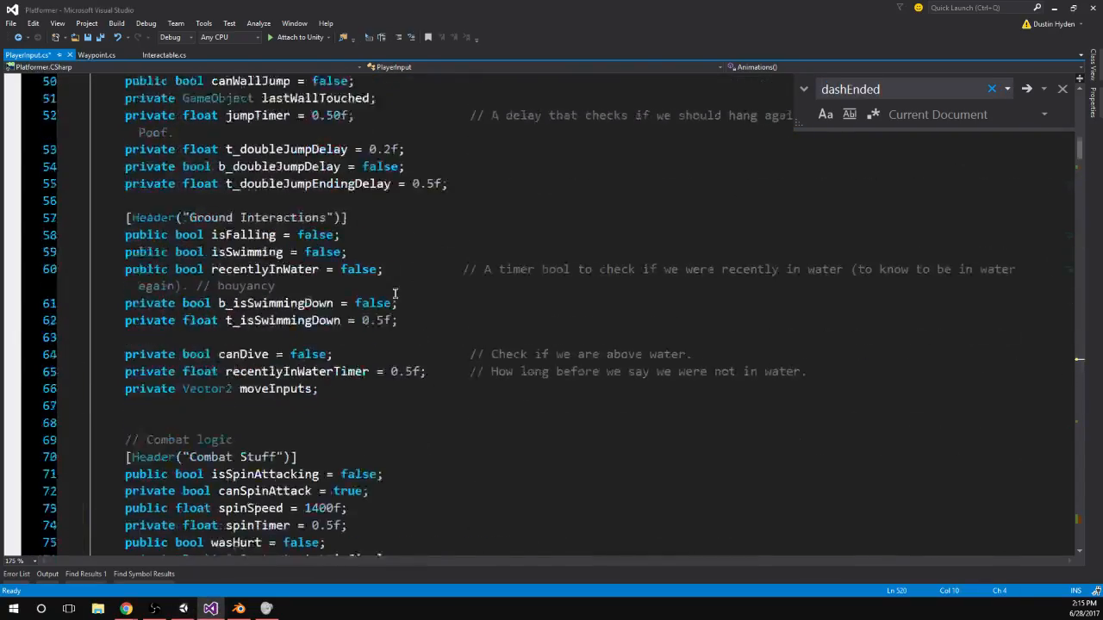
scroll(325, 319, down, 6)
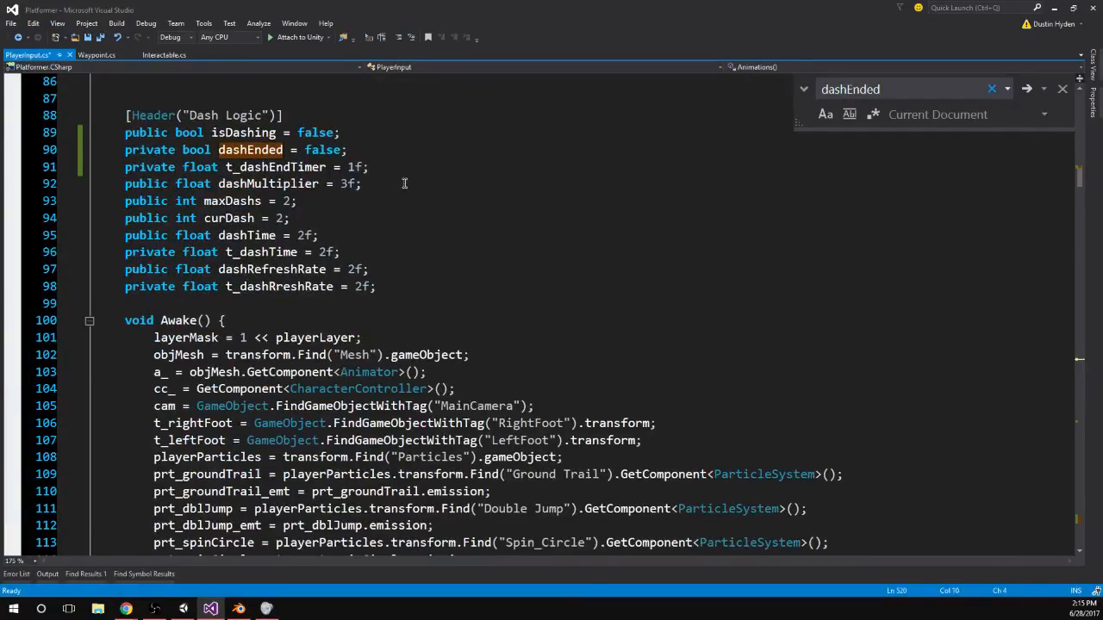
click(370, 166)
drag(370, 166, 125, 149)
key(BackSpace)
key(BackSpace)
key(BackSpace)
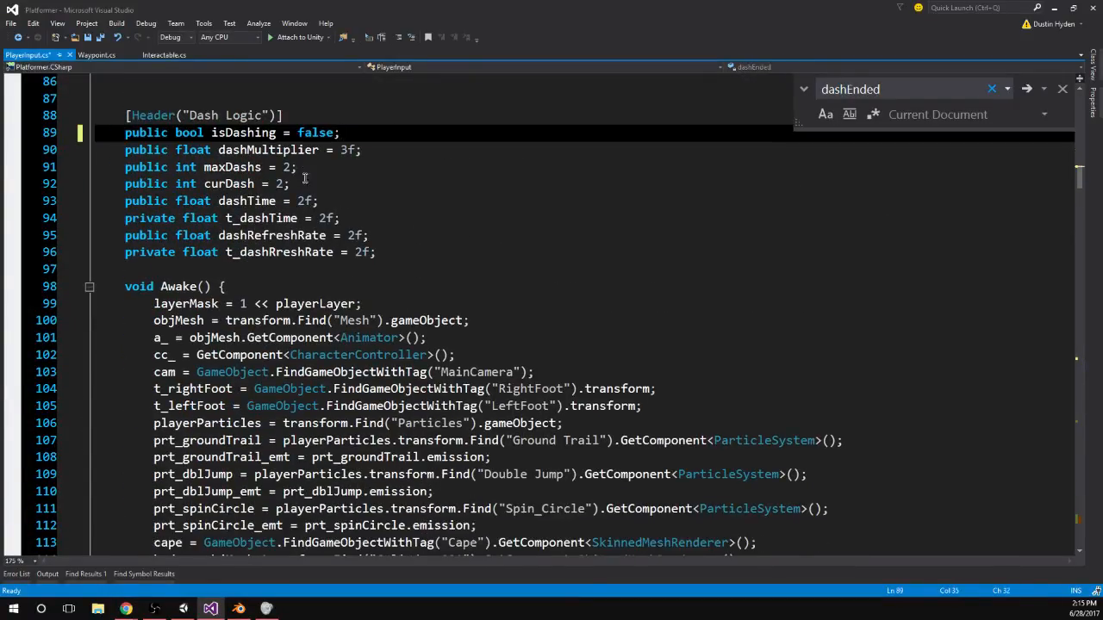
click(302, 166)
key(ctrl+s)
Delete the if (dashEnded) timer block at the end of CheckDash().
drag(1085, 183, 1084, 521)
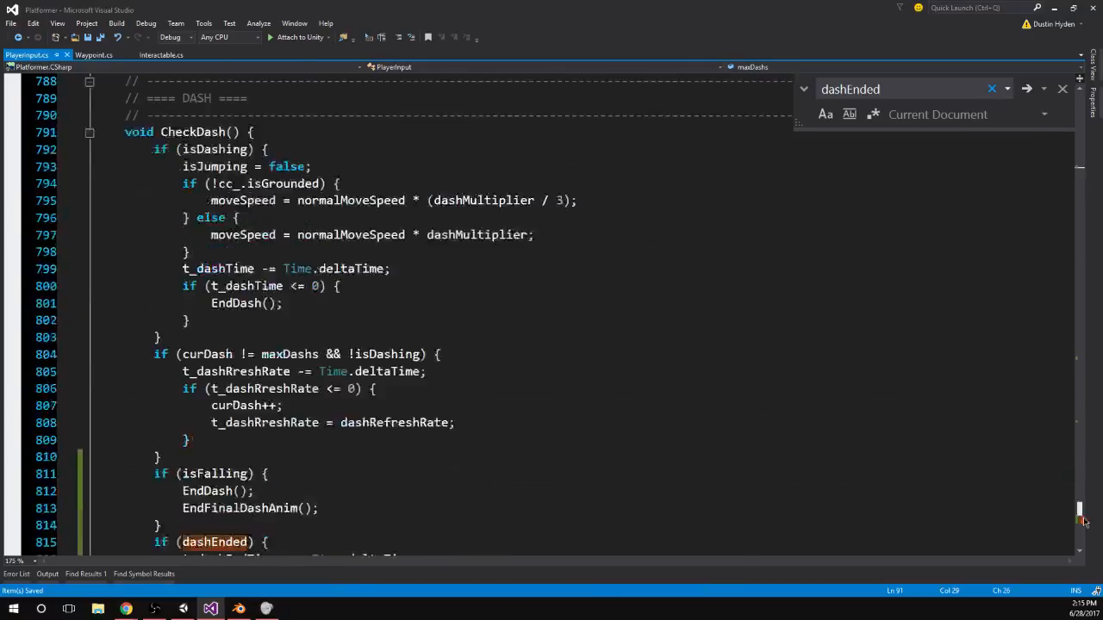
scroll(549, 393, down, 6)
drag(148, 251, 199, 339)
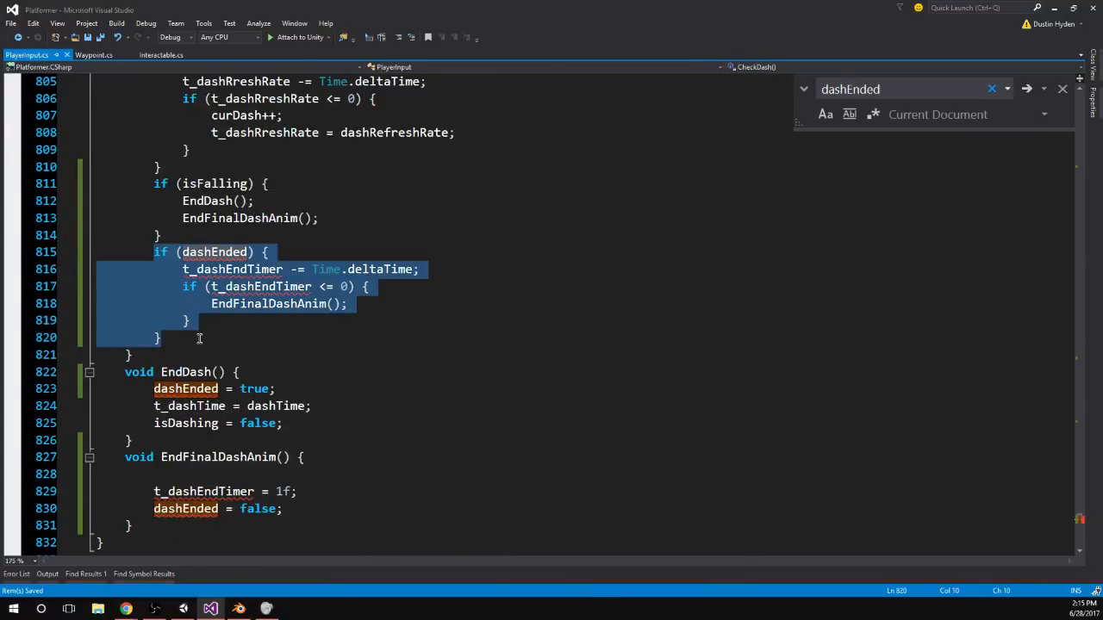
key(BackSpace)
Remove the dashEnded = true; line from EndDash().
click(305, 303)
key(BackSpace)
key(BackSpace)
key(BackSpace)
key(BackSpace)
key(BackSpace)
key(BackSpace)
key(BackSpace)
key(BackSpace)
key(BackSpace)
key(BackSpace)
key(BackSpace)
key(BackSpace)
key(BackSpace)
key(BackSpace)
key(BackSpace)
key(BackSpace)
key(BackSpace)
key(BackSpace)
key(BackSpace)
key(BackSpace)
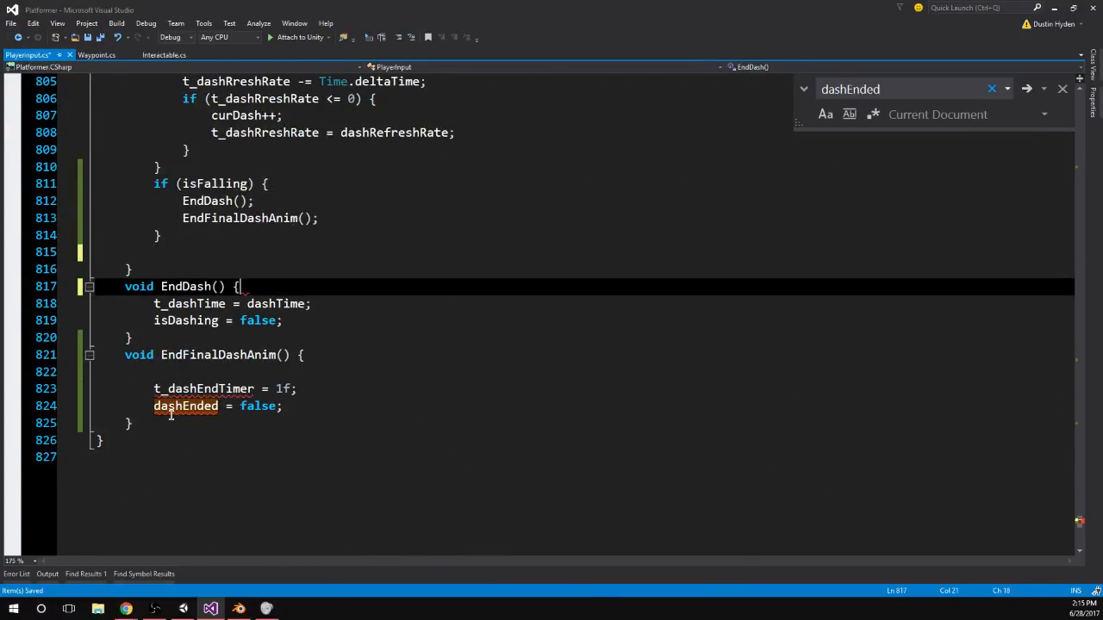
Delete the EndFinalDashAnim() method and its call in the isFalling block, and save the script.
drag(136, 424, 95, 355)
key(BackSpace)
scroll(172, 344, up, 3)
click(218, 337)
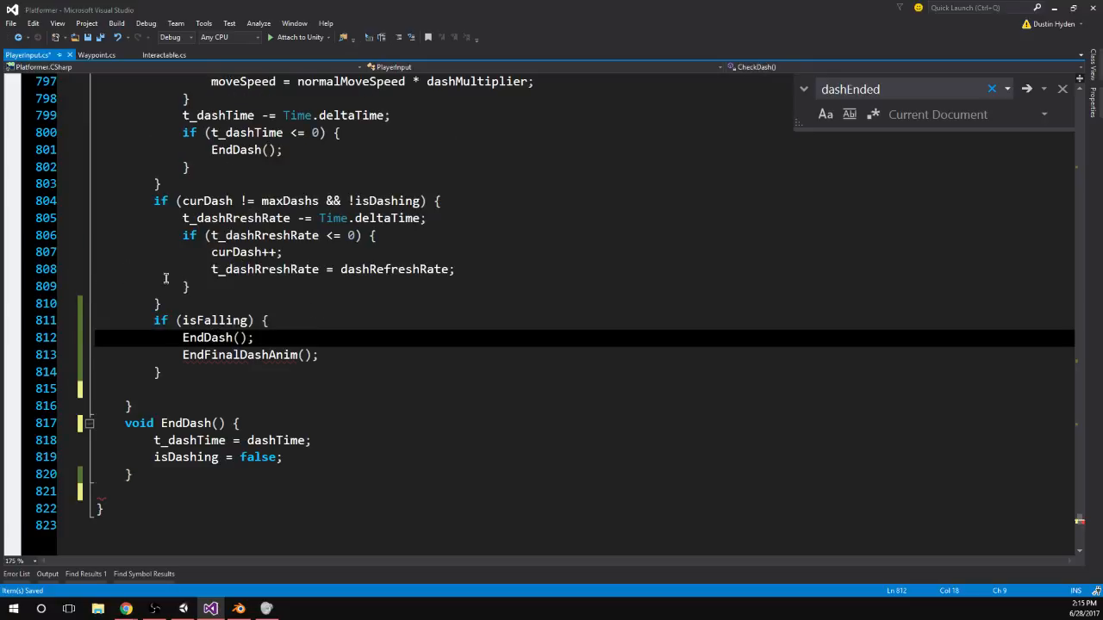
drag(320, 355, 94, 355)
key(BackSpace)
key(BackSpace)
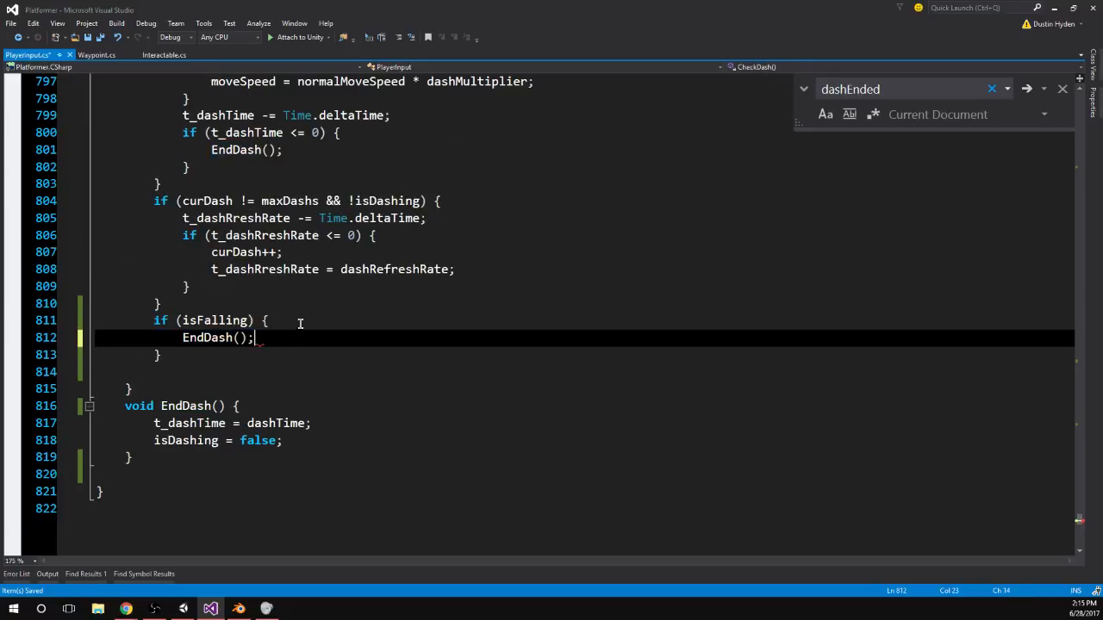
click(299, 320)
key(ctrl+s)
Switch to Unity, play-test the dash without the ending animation, and release the game's mouse capture.
click(182, 608)
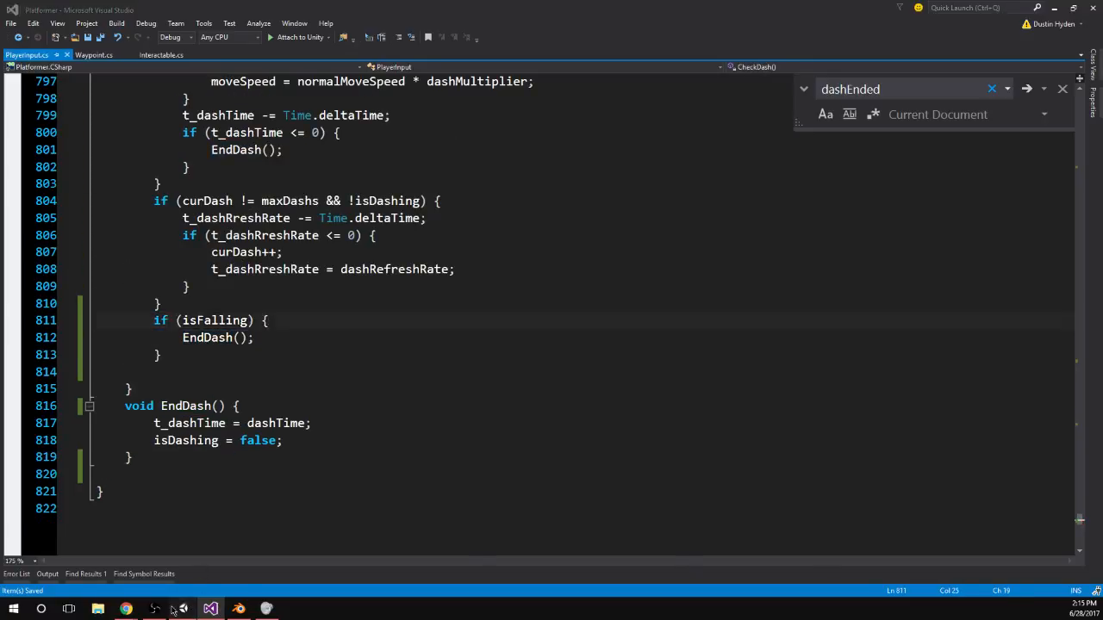
click(529, 36)
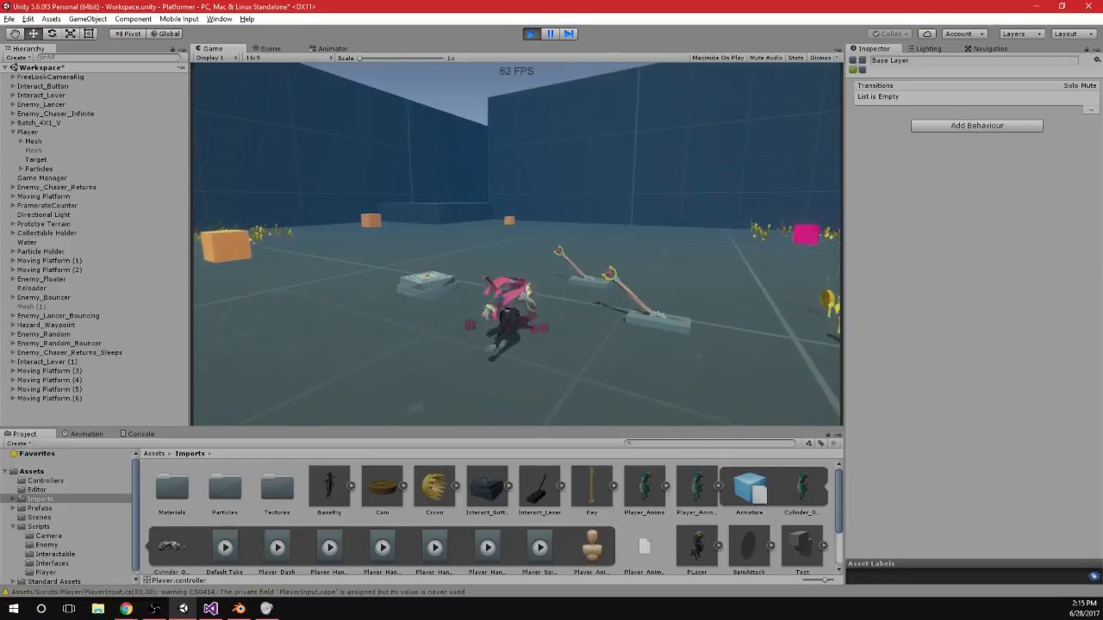
key(Escape)
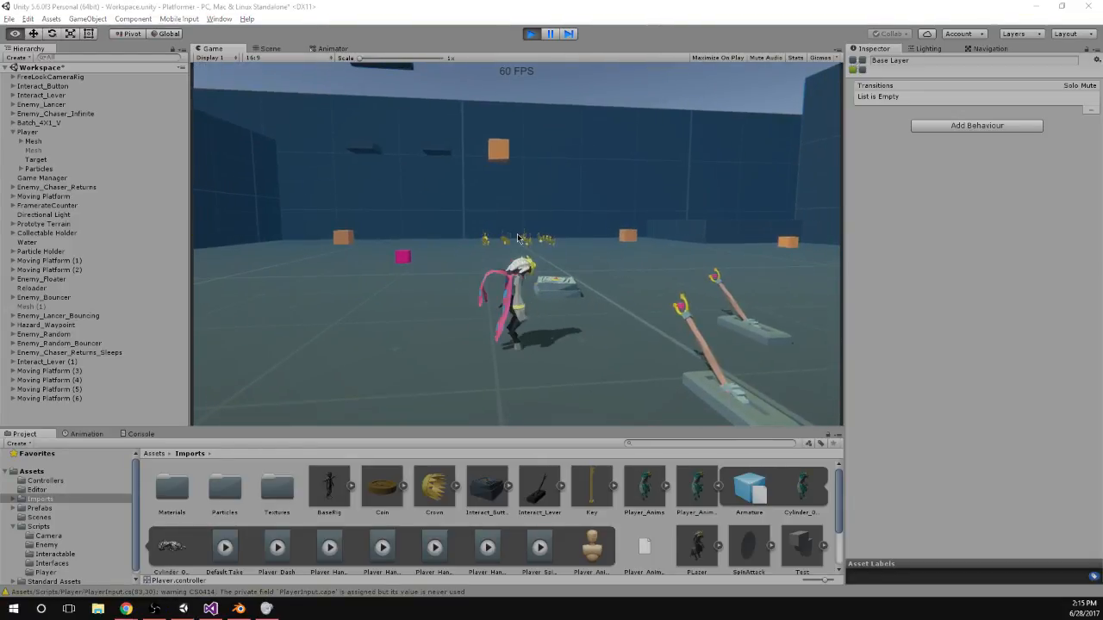
Switch to Blender to review the dash keyframes and render dimensions, and launch Calculator.
key(alt+Tab)
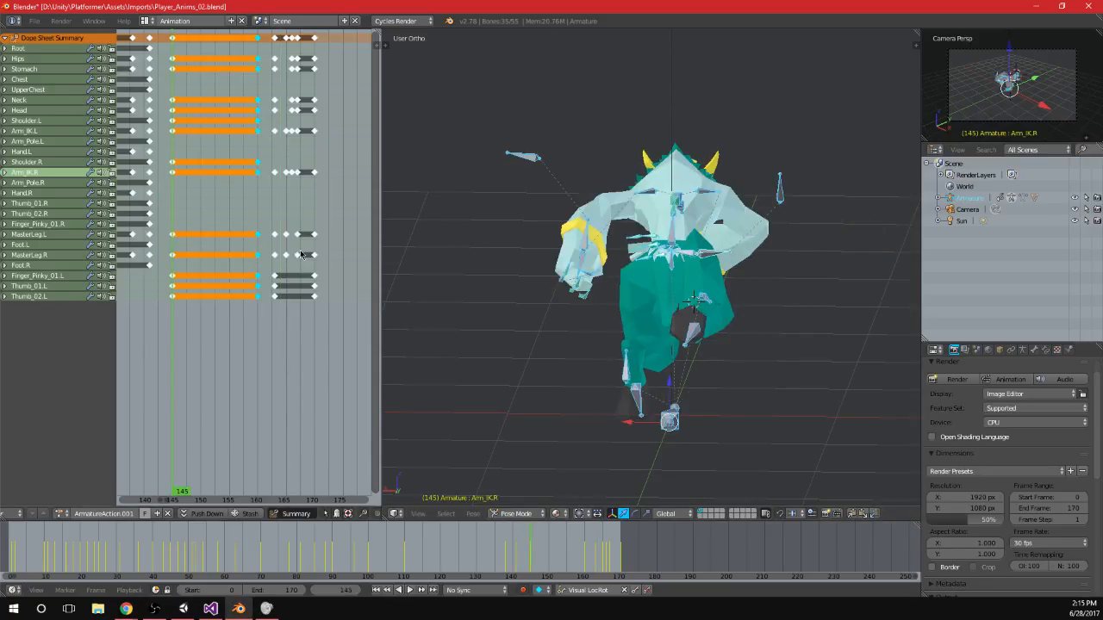
click(315, 245)
click(173, 257)
click(21, 611)
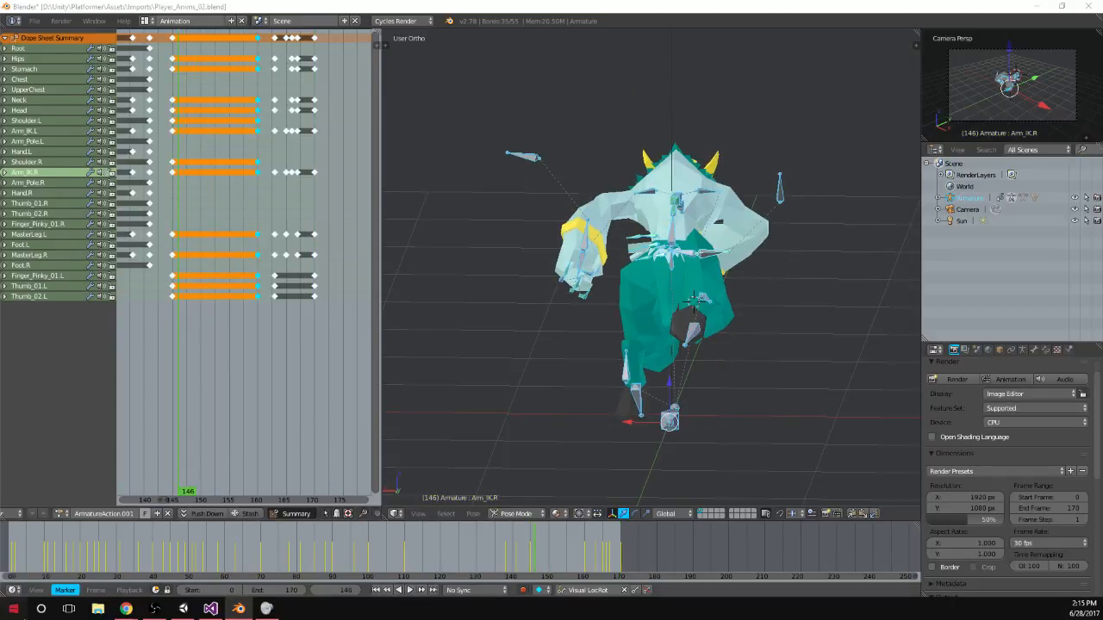
text(calc)
key(Return)
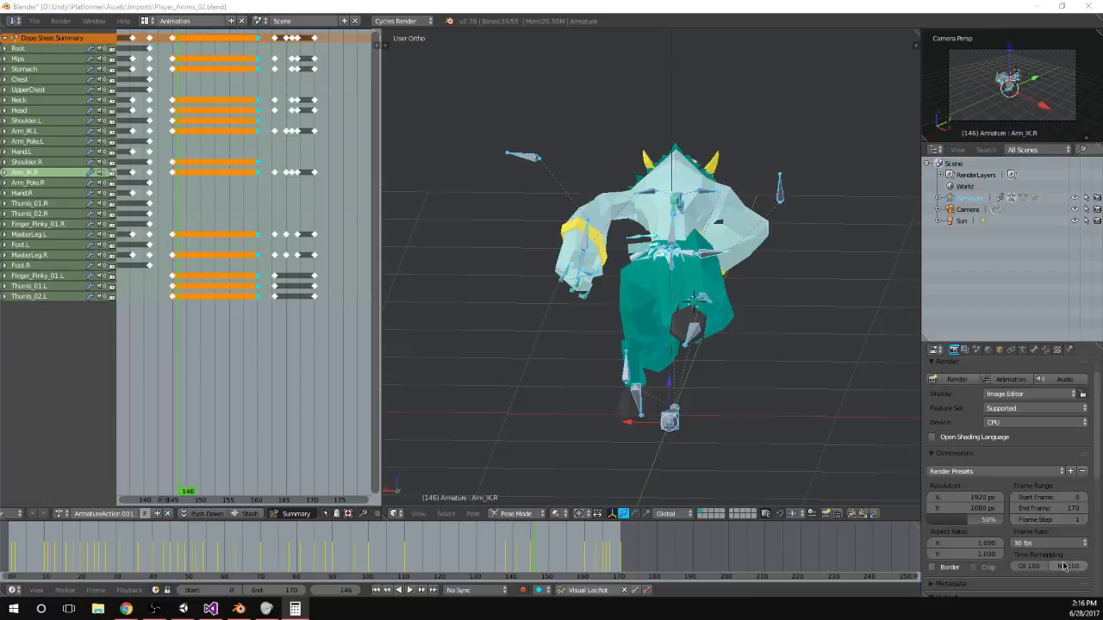
scroll(1063, 566, down, 4)
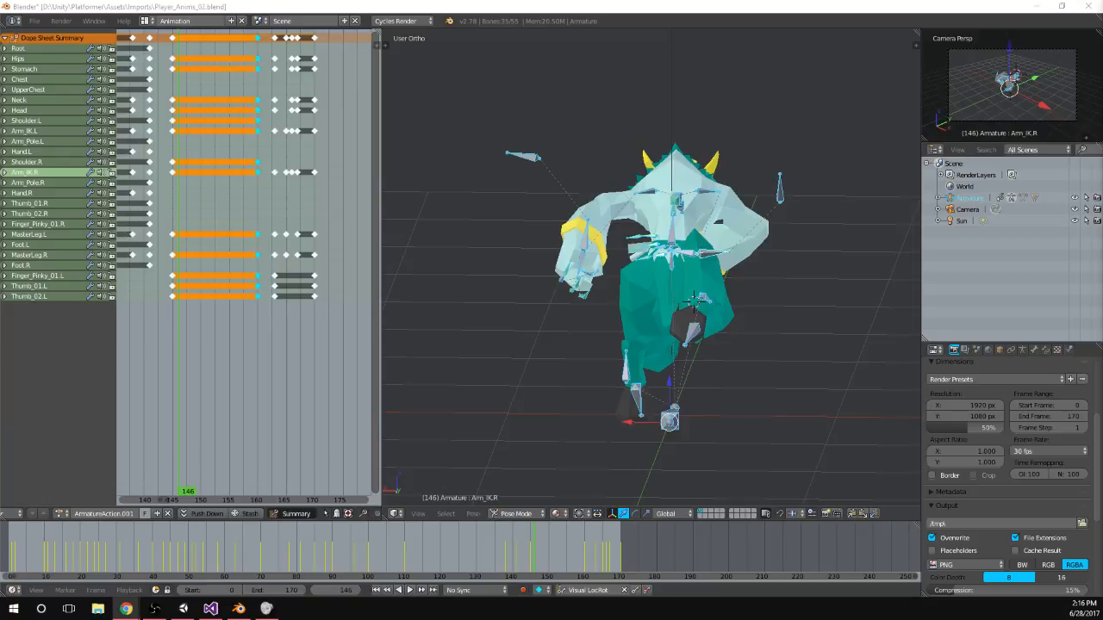
Switch to Chrome and browse the image search results for "fumito ueda art" for reference artwork.
key(alt+Tab)
scroll(610, 182, down, 2)
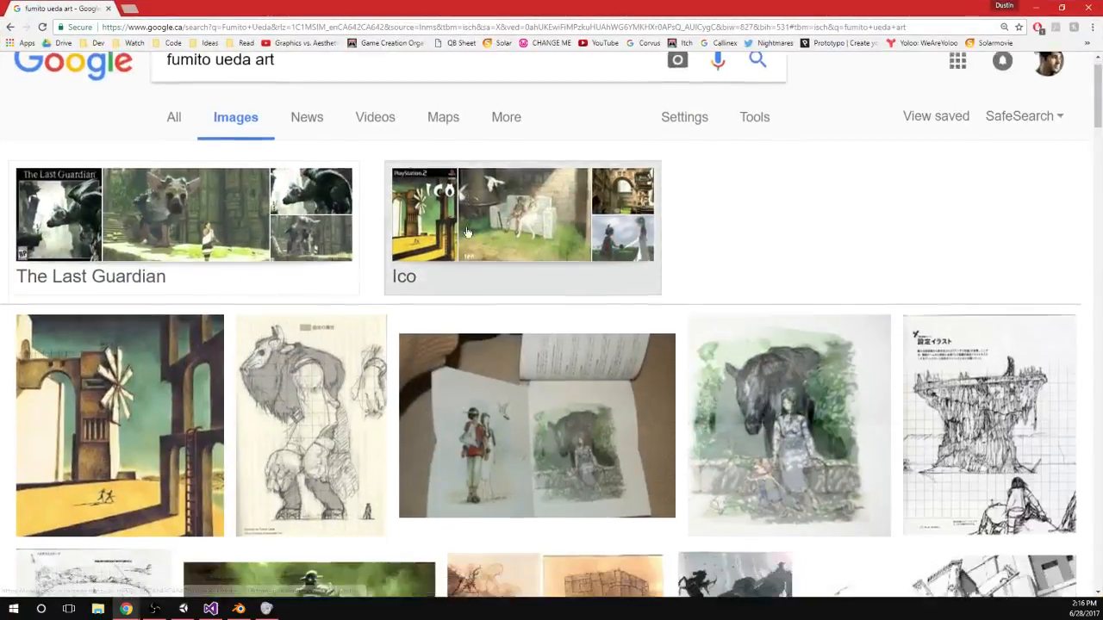
scroll(645, 179, up, 1)
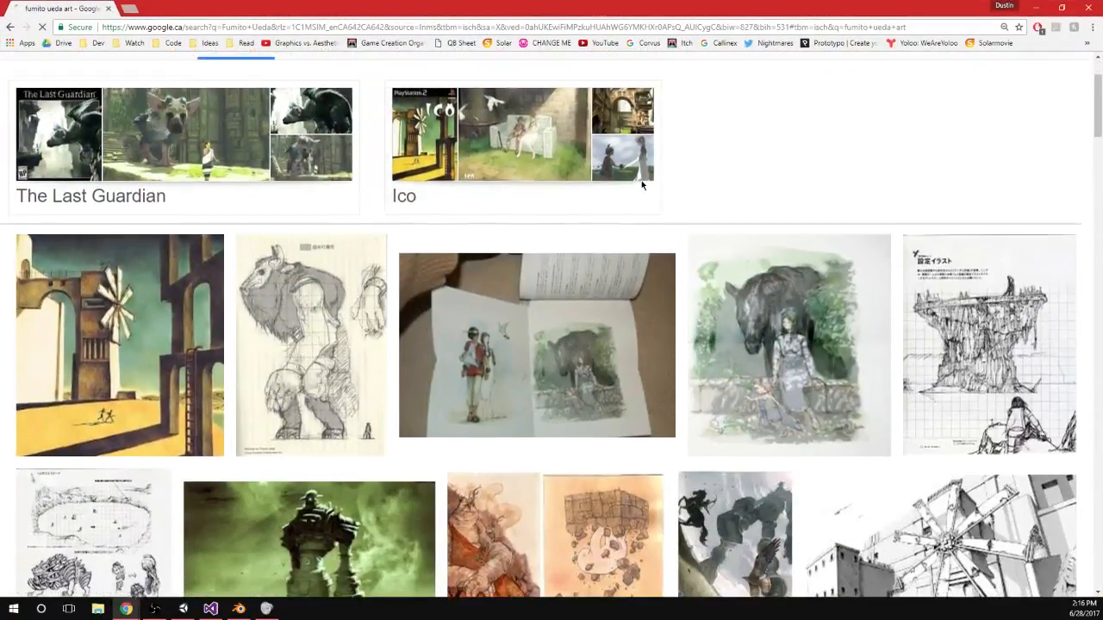
scroll(721, 197, down, 2)
scroll(722, 194, down, 2)
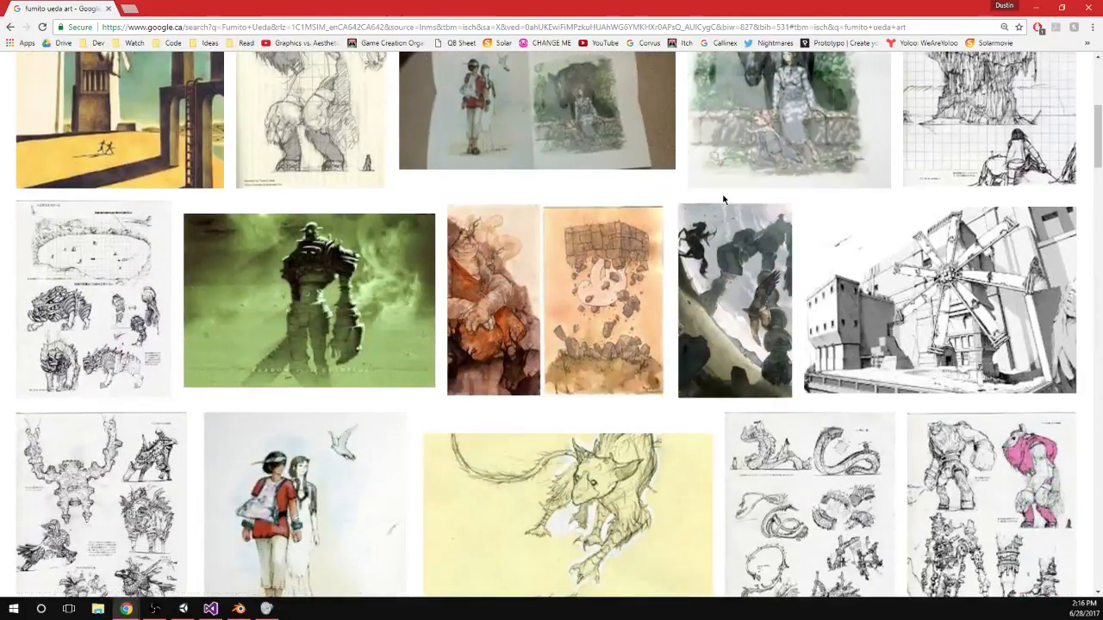
scroll(738, 209, down, 2)
scroll(738, 208, down, 1)
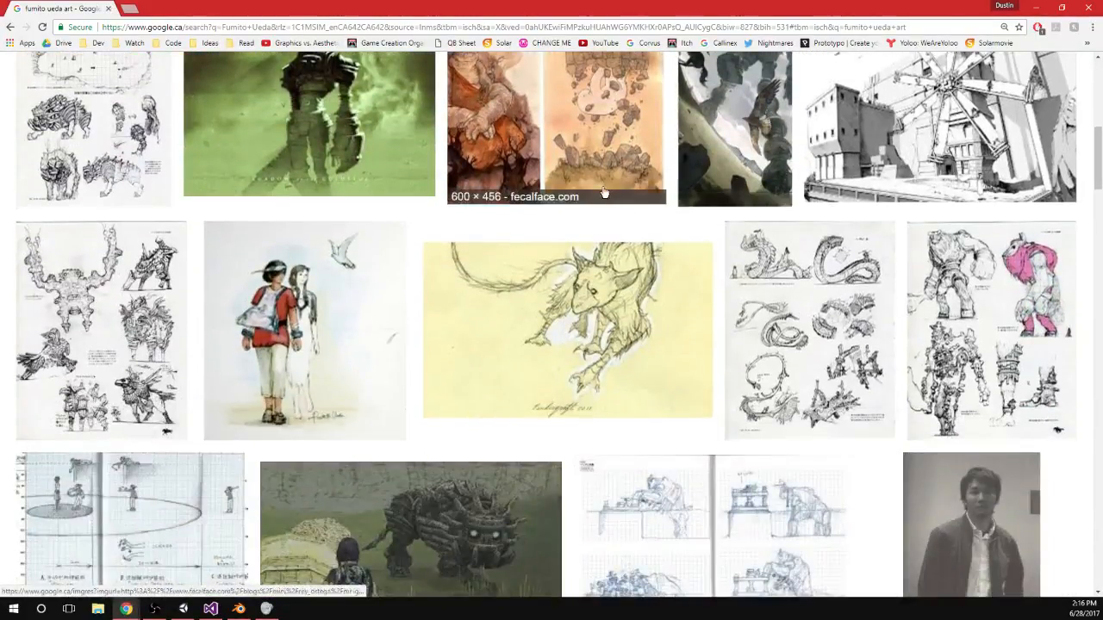
scroll(581, 184, down, 4)
scroll(580, 179, down, 3)
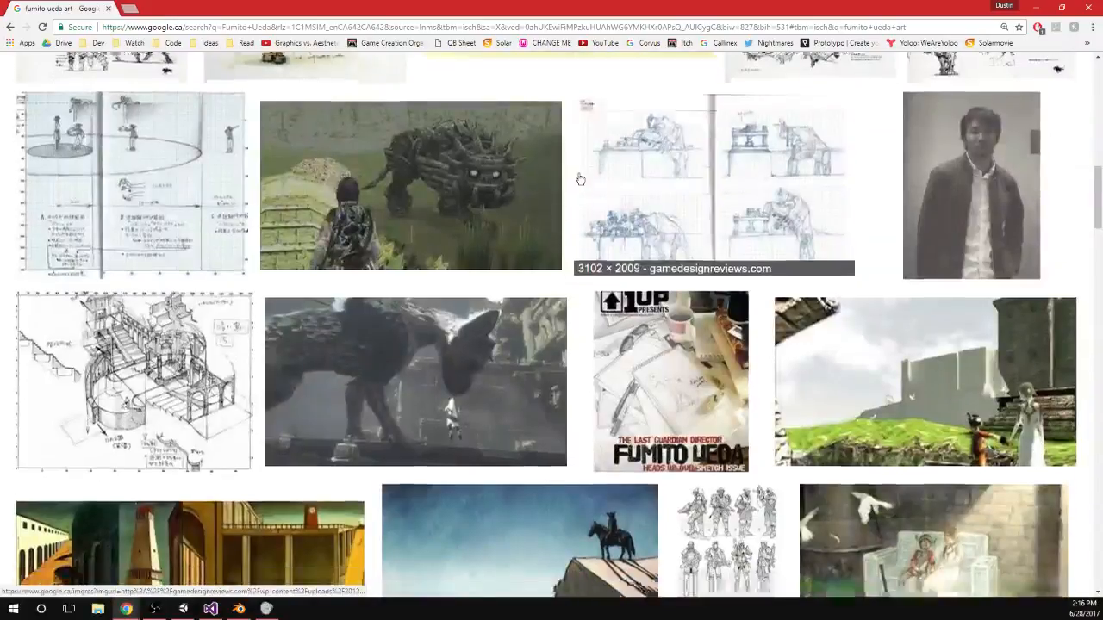
Browse further through the "fumito ueda art" image results, preview the Shadow of the Colossus print, and select the page address.
scroll(580, 179, down, 3)
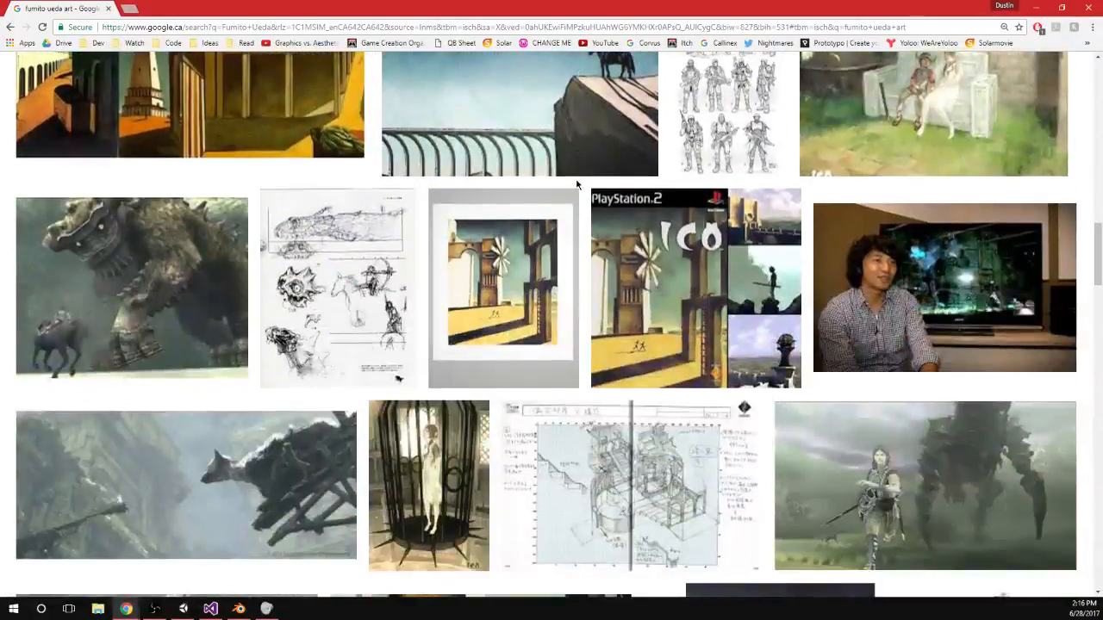
scroll(578, 185, down, 2)
scroll(579, 185, down, 3)
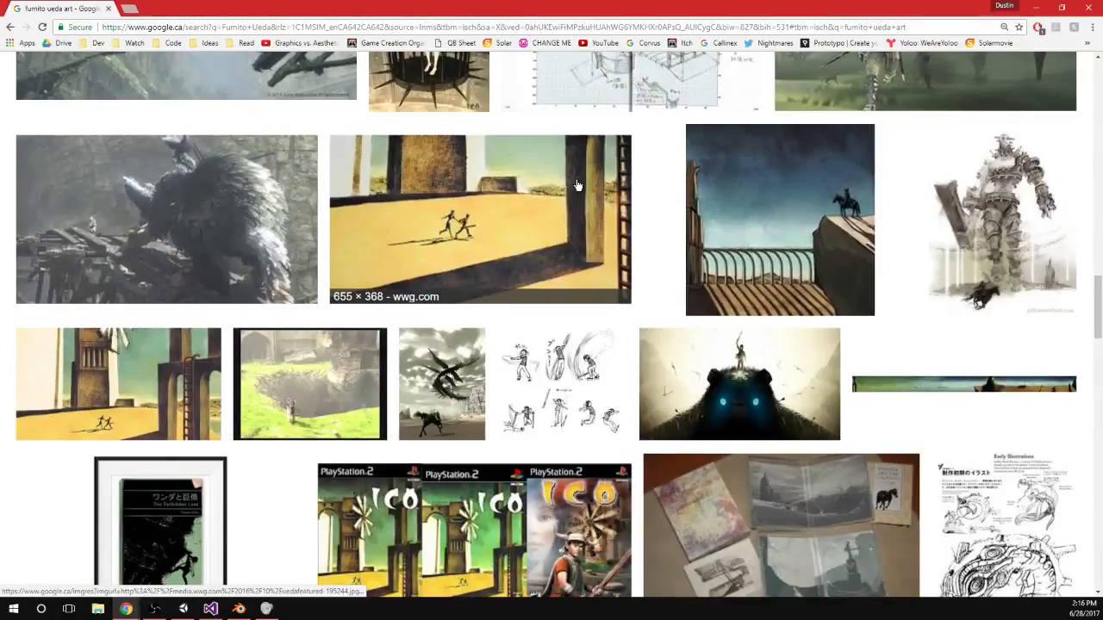
click(965, 252)
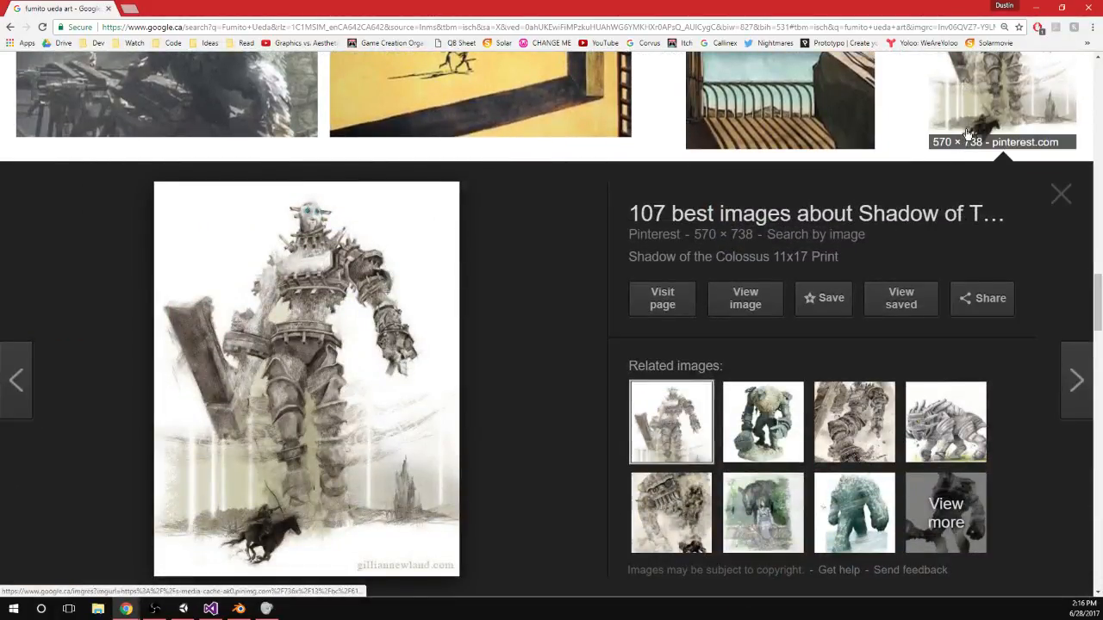
click(967, 134)
scroll(361, 228, down, 8)
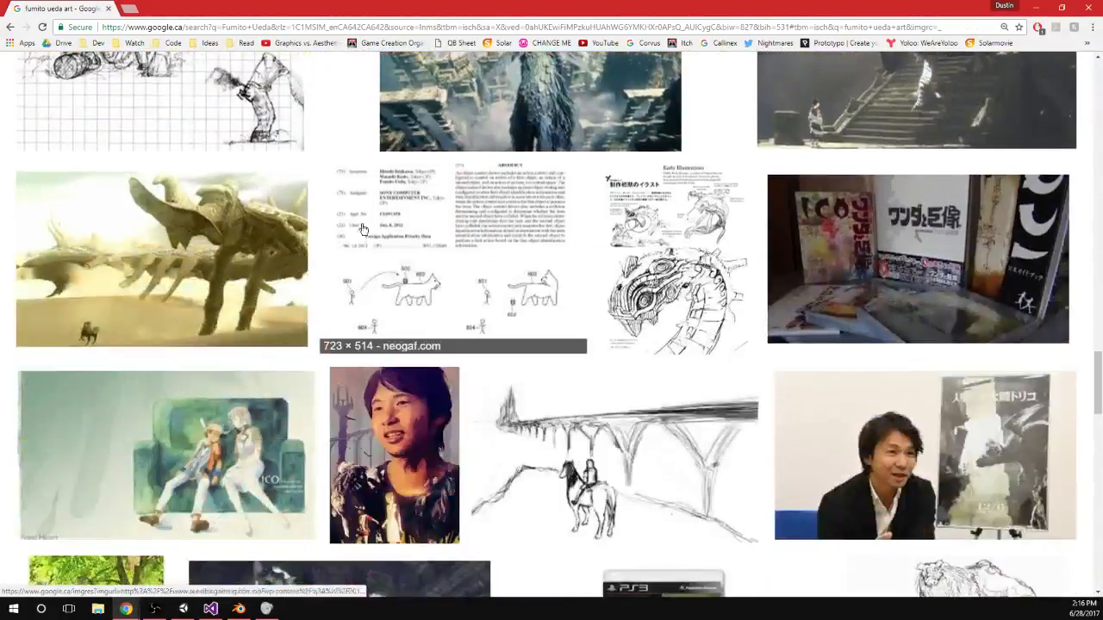
scroll(320, 233, down, 3)
click(164, 26)
drag(164, 27, 245, 46)
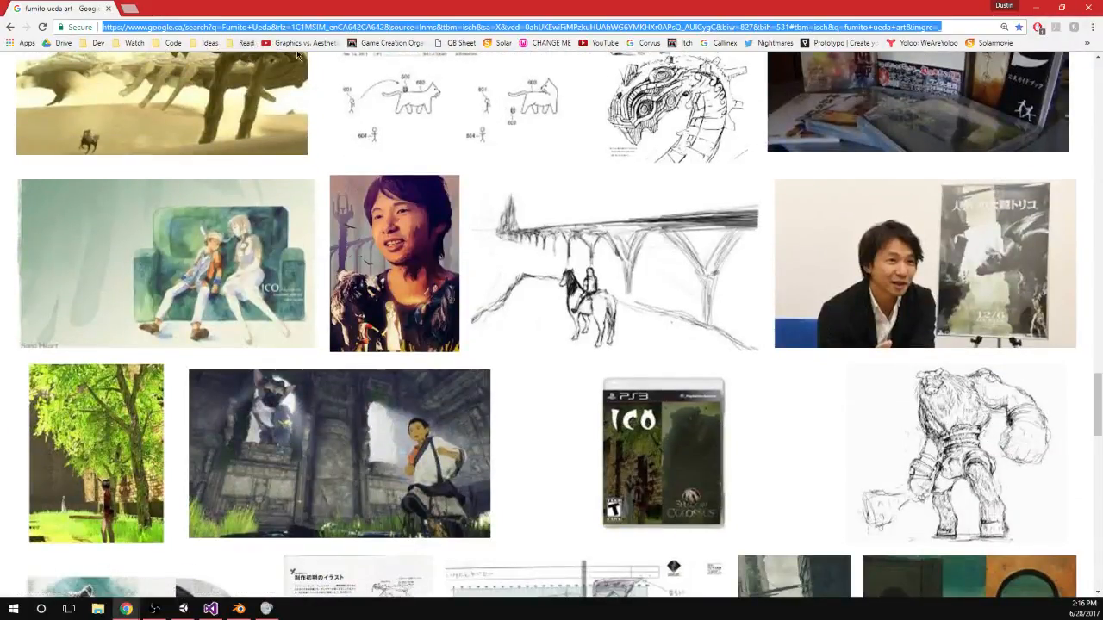
Close Chrome and review the dash animation in Blender from another angle, playing it near the end of the keyframes.
click(1092, 6)
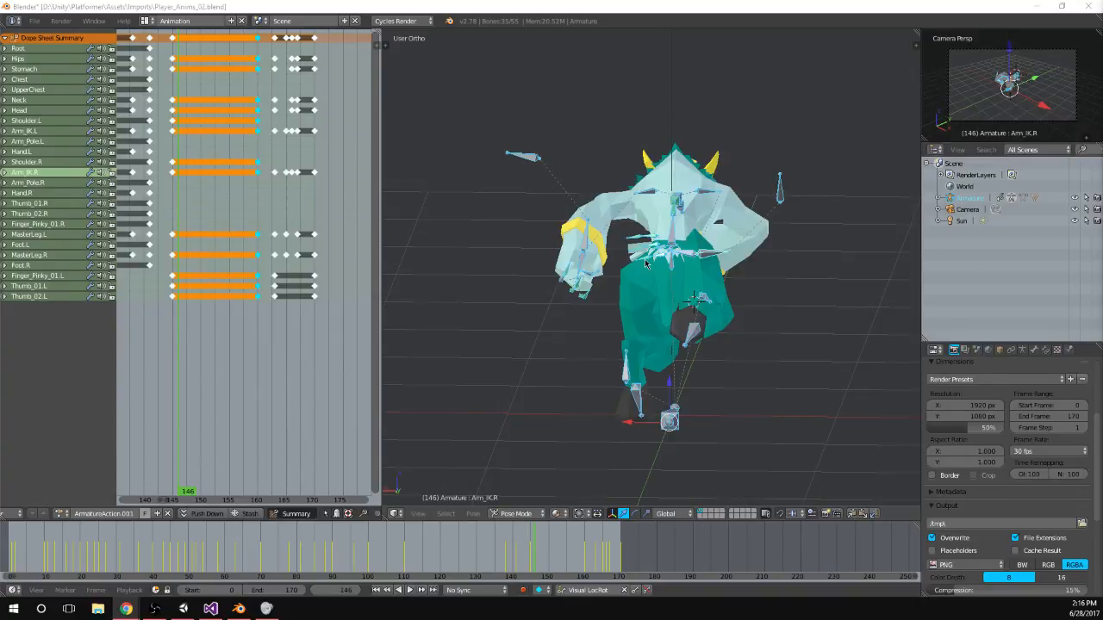
middle_drag(722, 253, 760, 287)
click(310, 350)
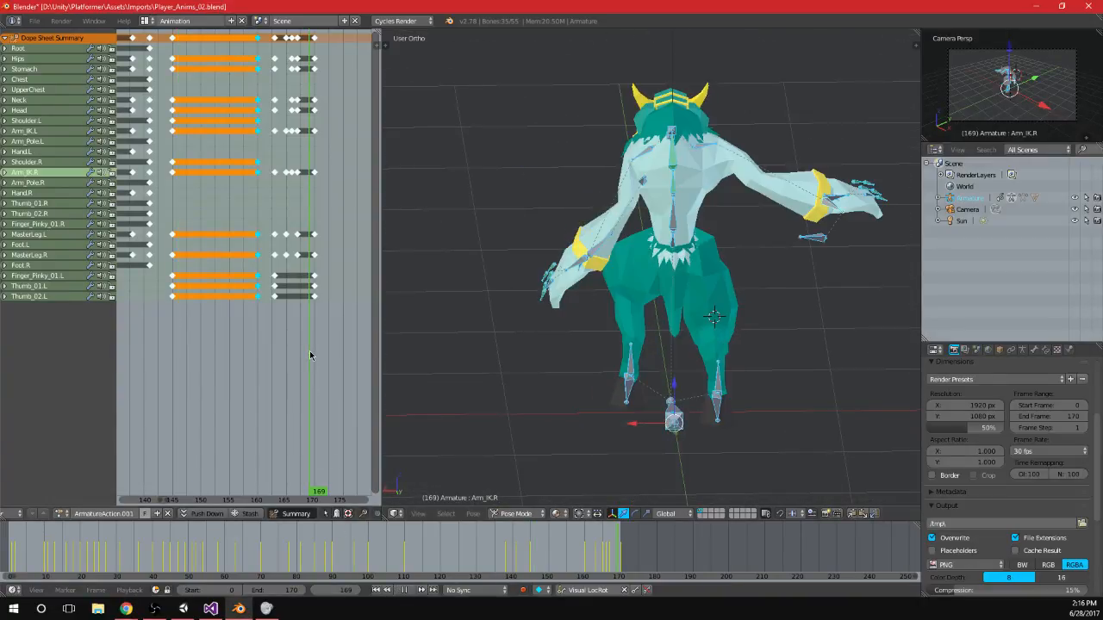
Switch to Unity and set the Transition Duration of the Player_Dash -> Exit animator transition to 0.75 s.
click(188, 608)
click(331, 49)
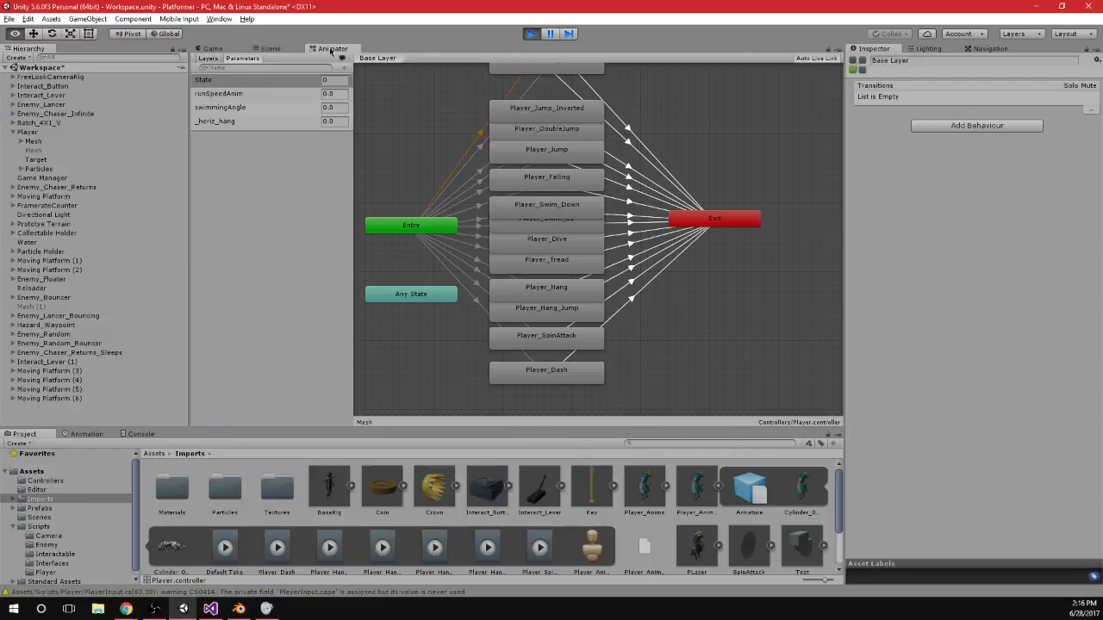
click(564, 369)
click(616, 314)
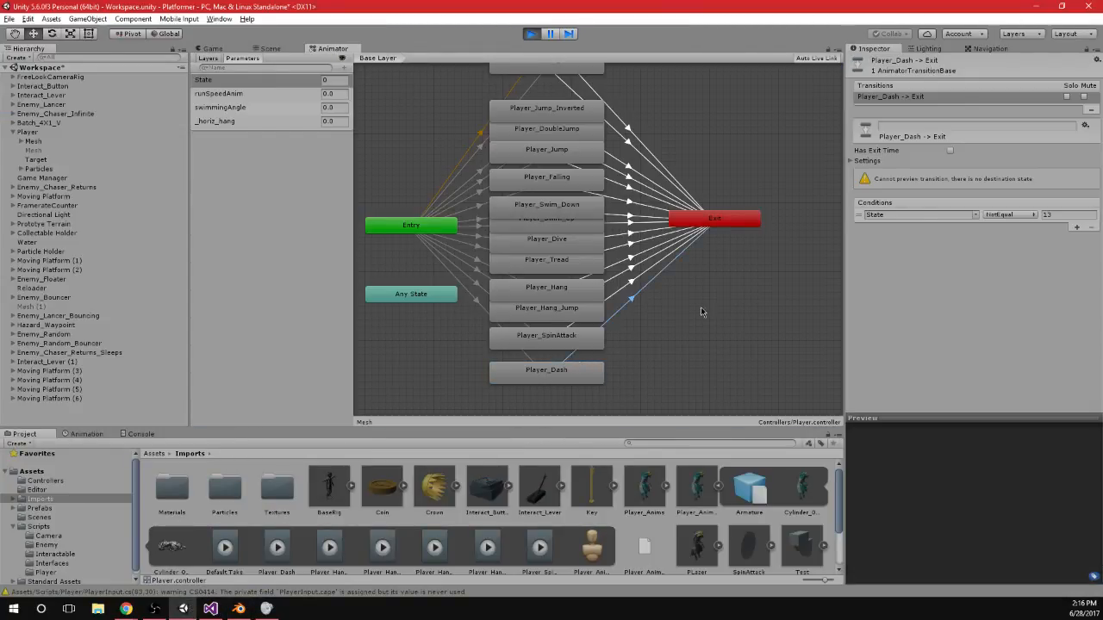
click(855, 161)
click(968, 193)
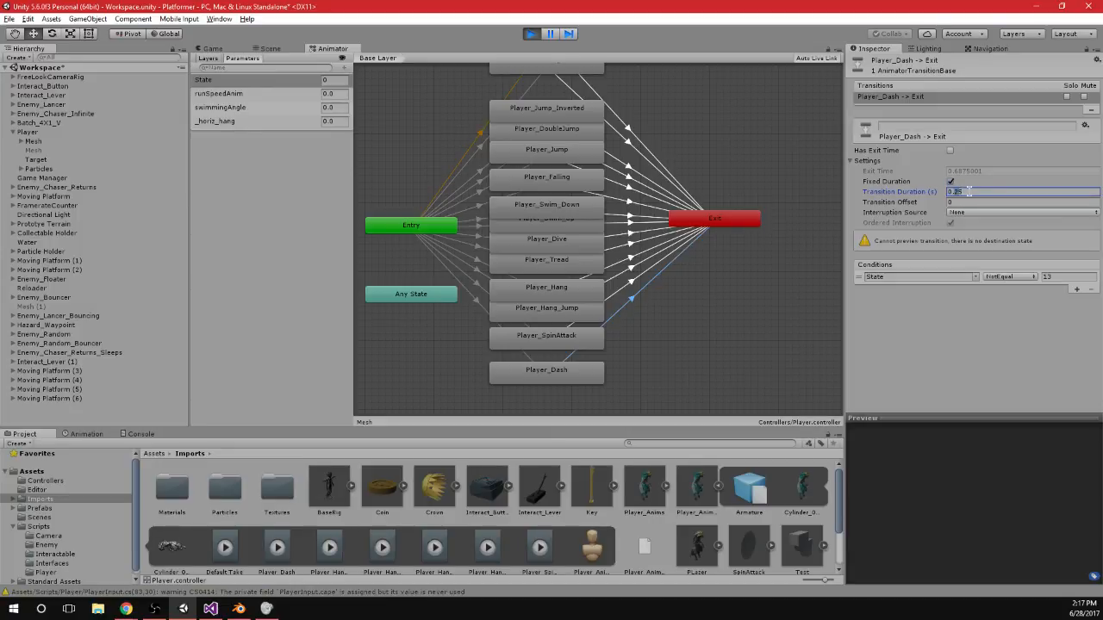
Play-test the dash repeatedly in the Game view with the longer exit transition, and release the game's mouse capture.
click(215, 48)
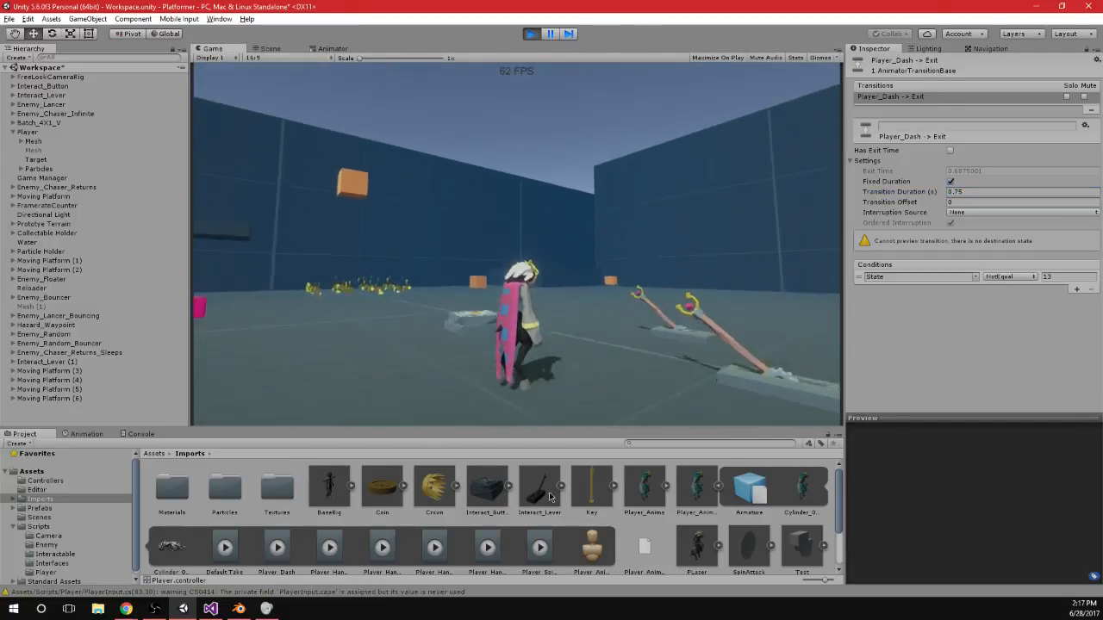
key(shift)
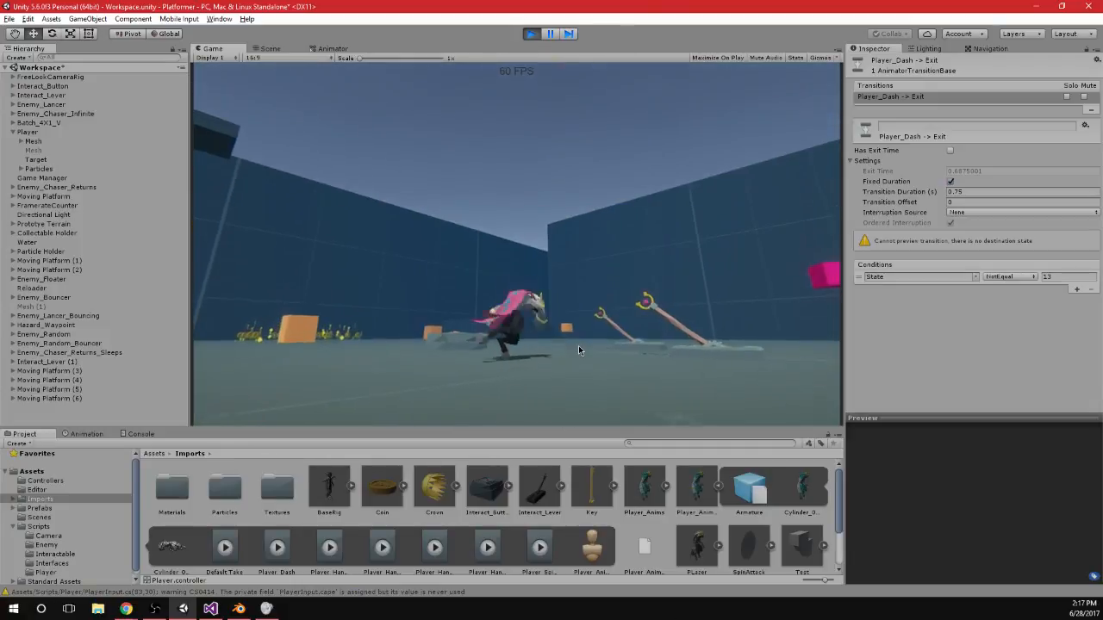
key(shift)
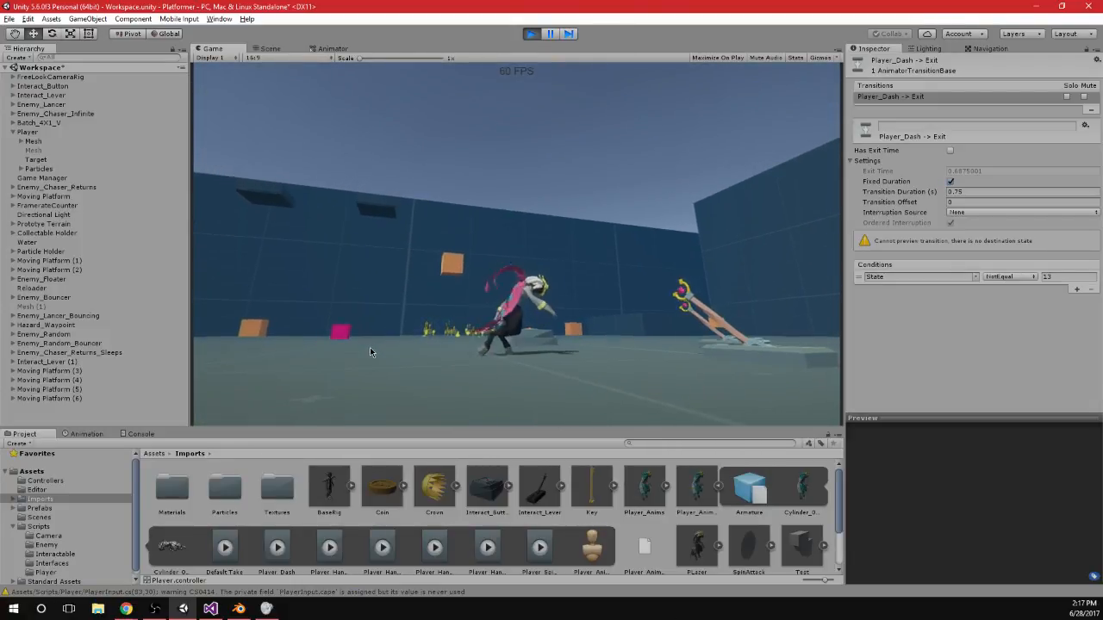
key(shift)
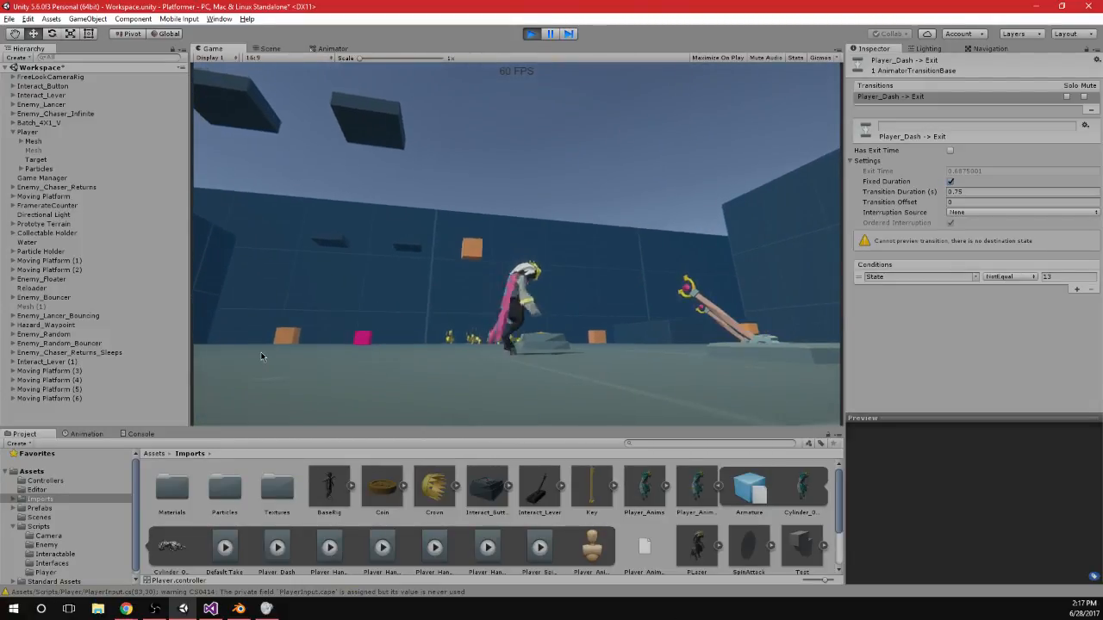
key(shift)
key(shift)
key(alt+Tab)
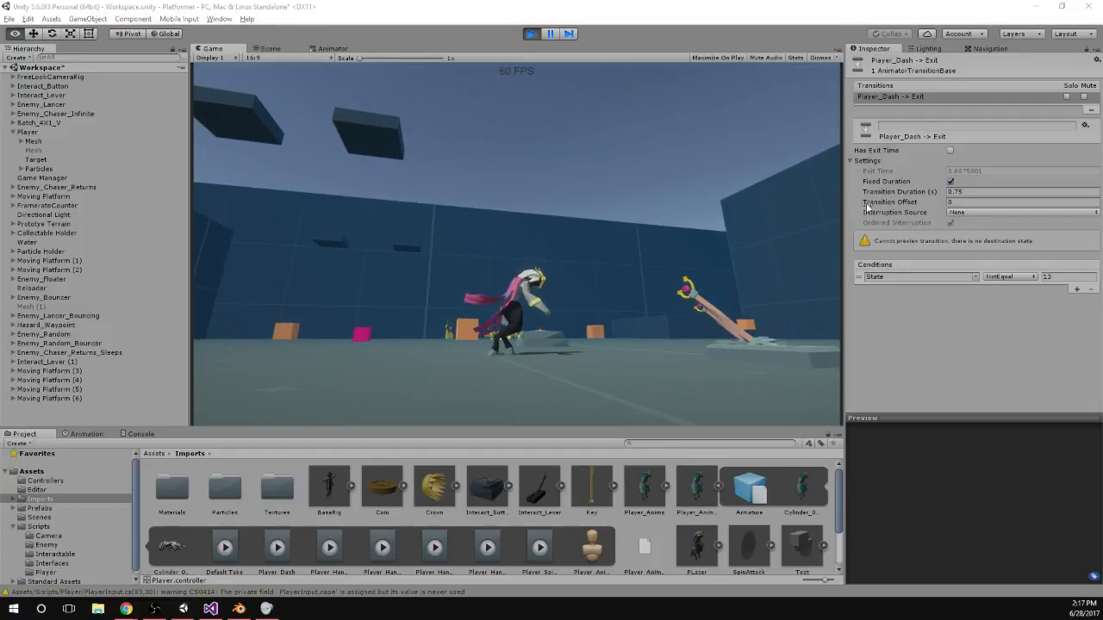
Turn off Fixed Duration for the Player_Dash -> Exit transition and play-test the dash with it.
click(950, 182)
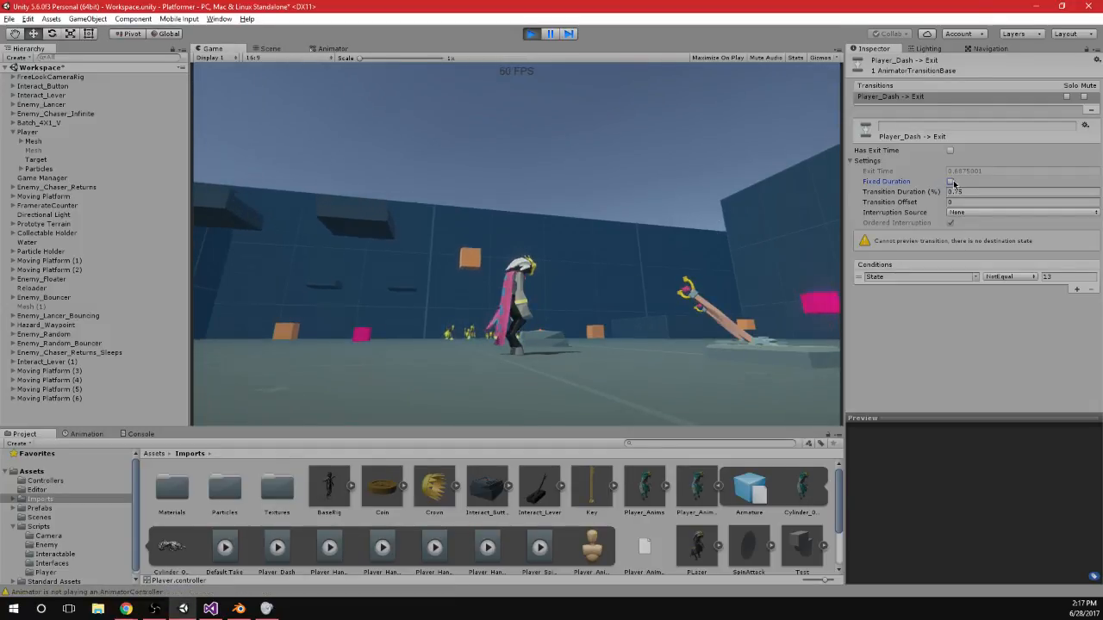
key(shift)
key(alt+Tab)
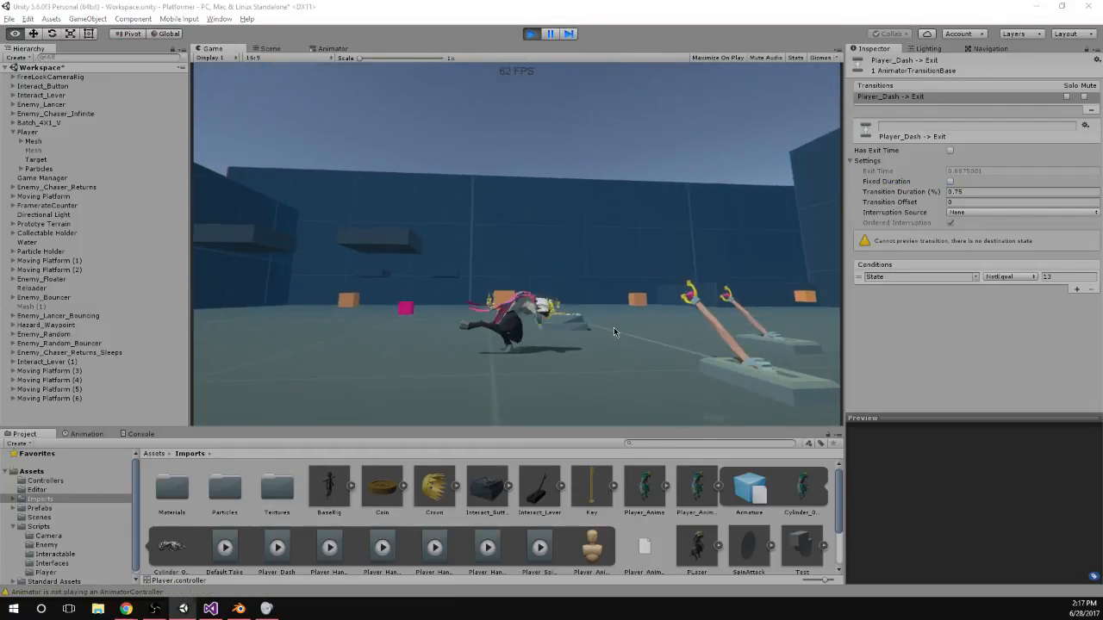
click(951, 182)
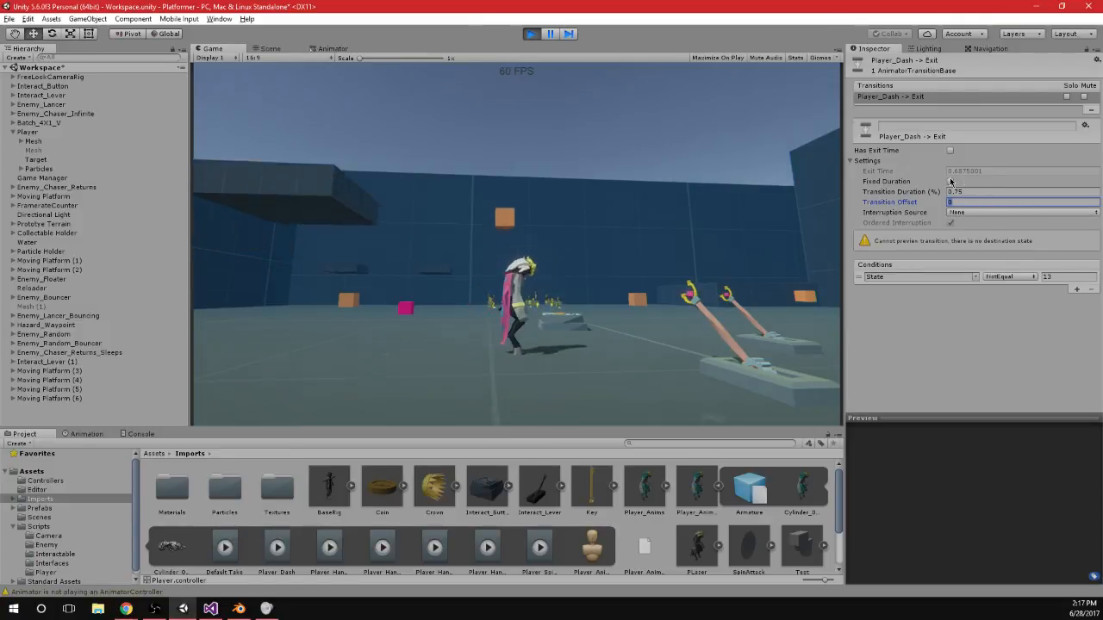
Enable Has Exit Time on the Player_Dash to Exit transition and set its transition duration to 0.25 s.
click(951, 150)
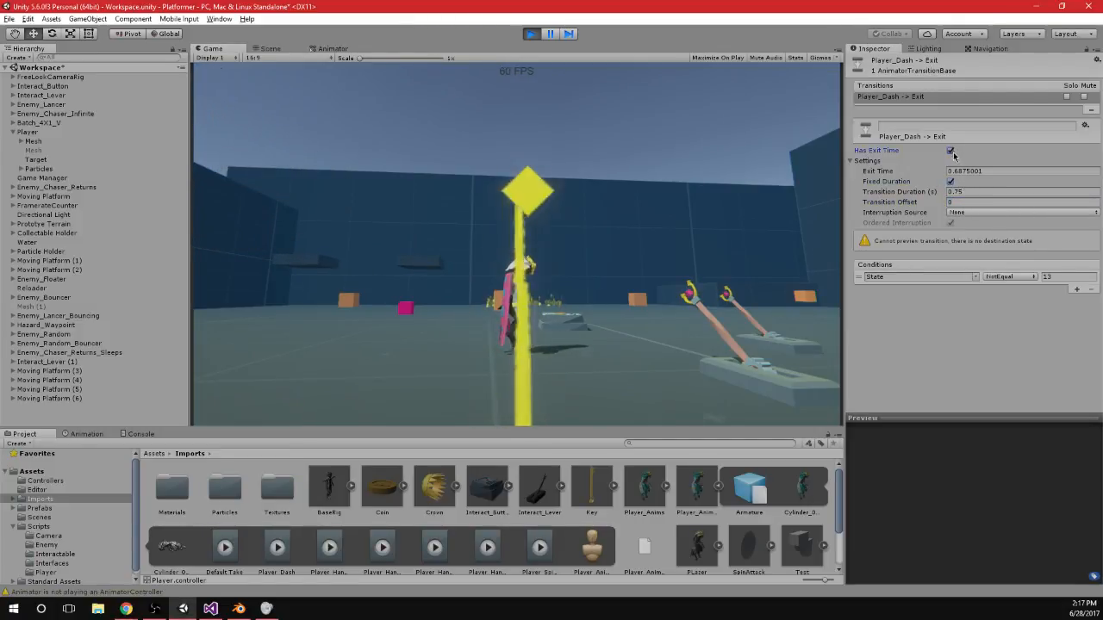
click(970, 191)
text(0.25)
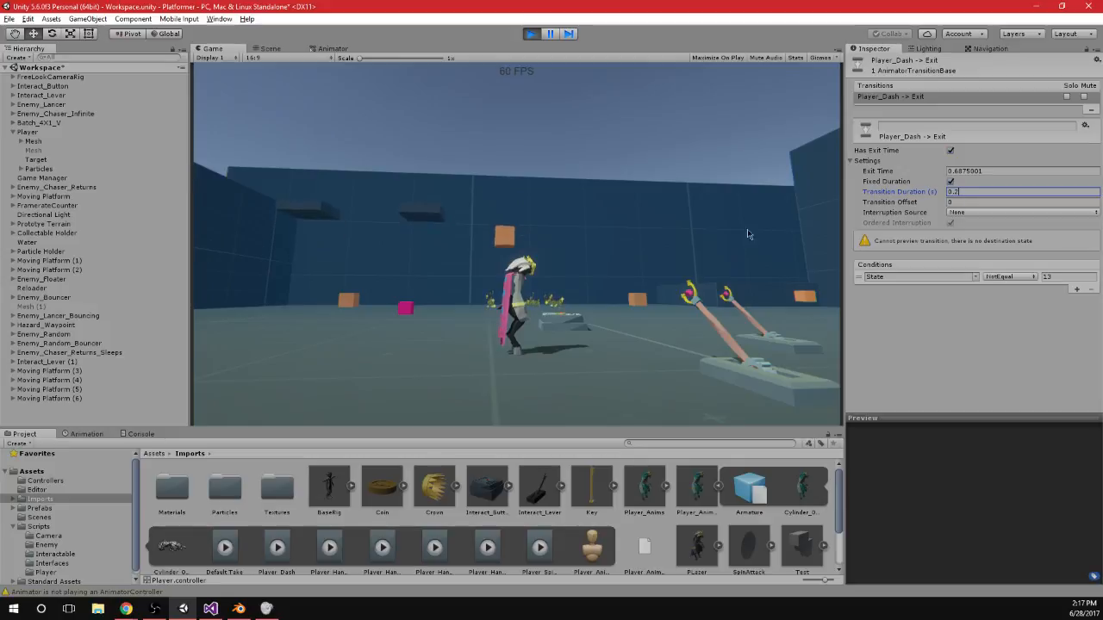
click(569, 254)
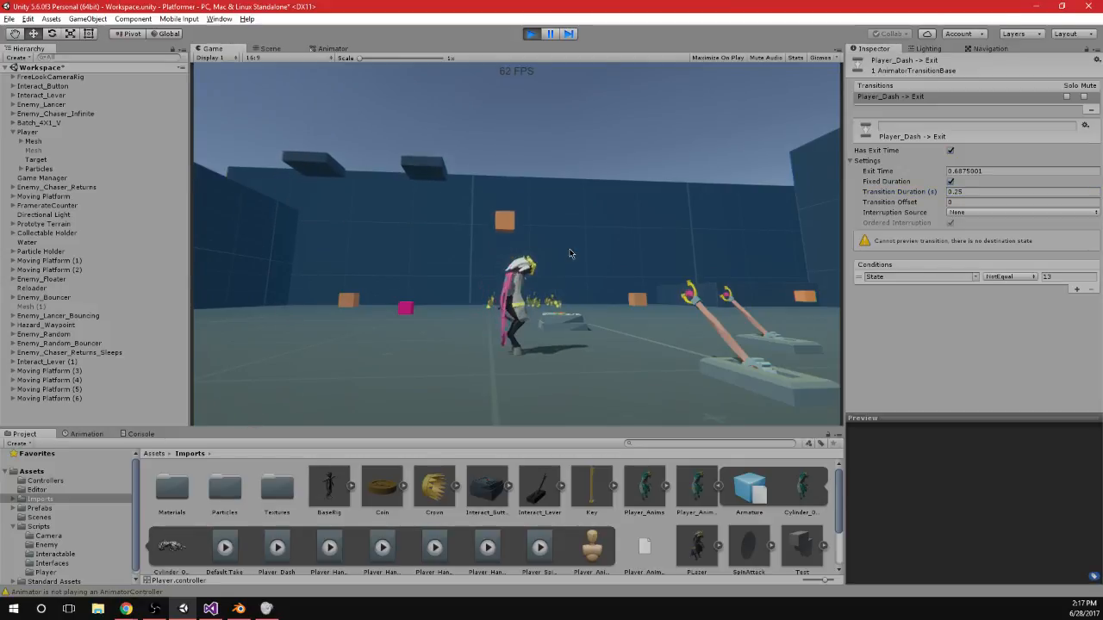
Playtest the character's dash by running, dashing and jumping across the level onto the raised platform.
click(585, 285)
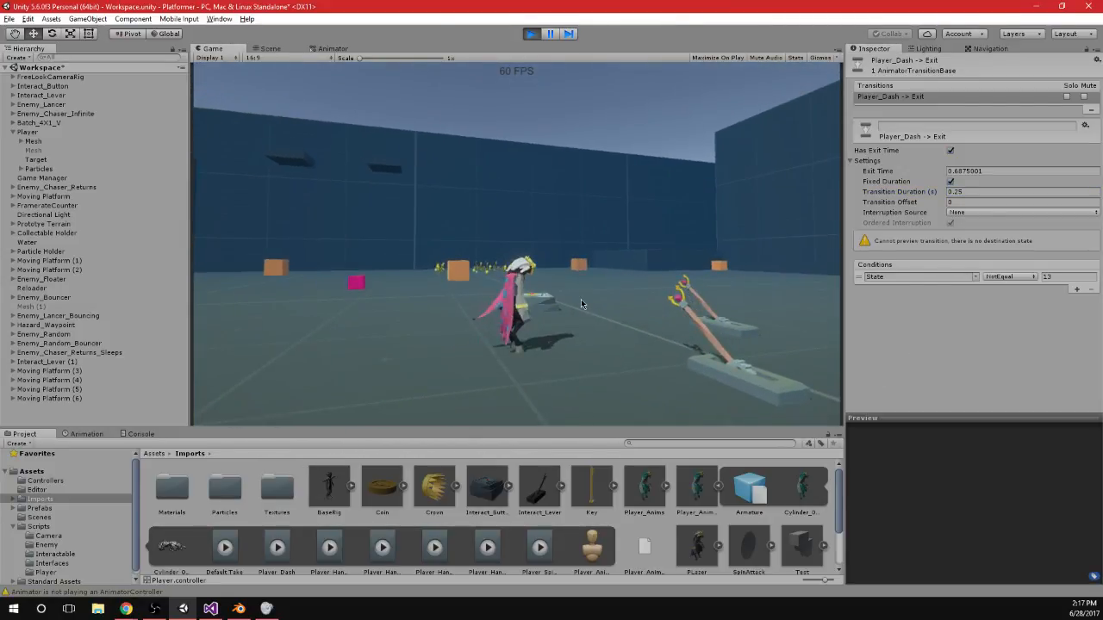
click(580, 297)
click(595, 297)
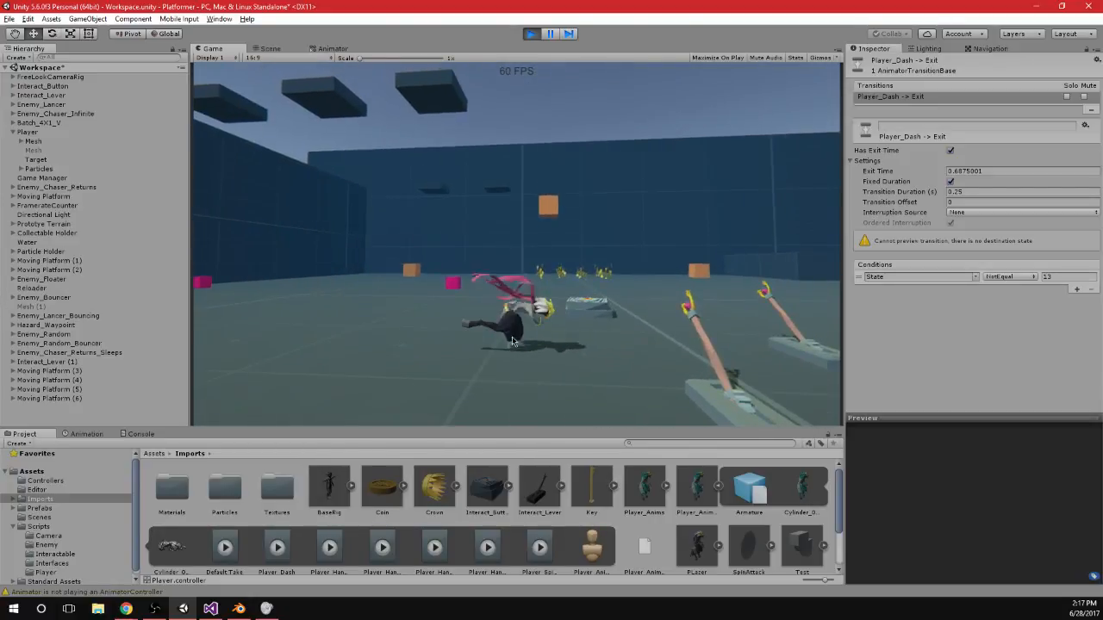
key(w)
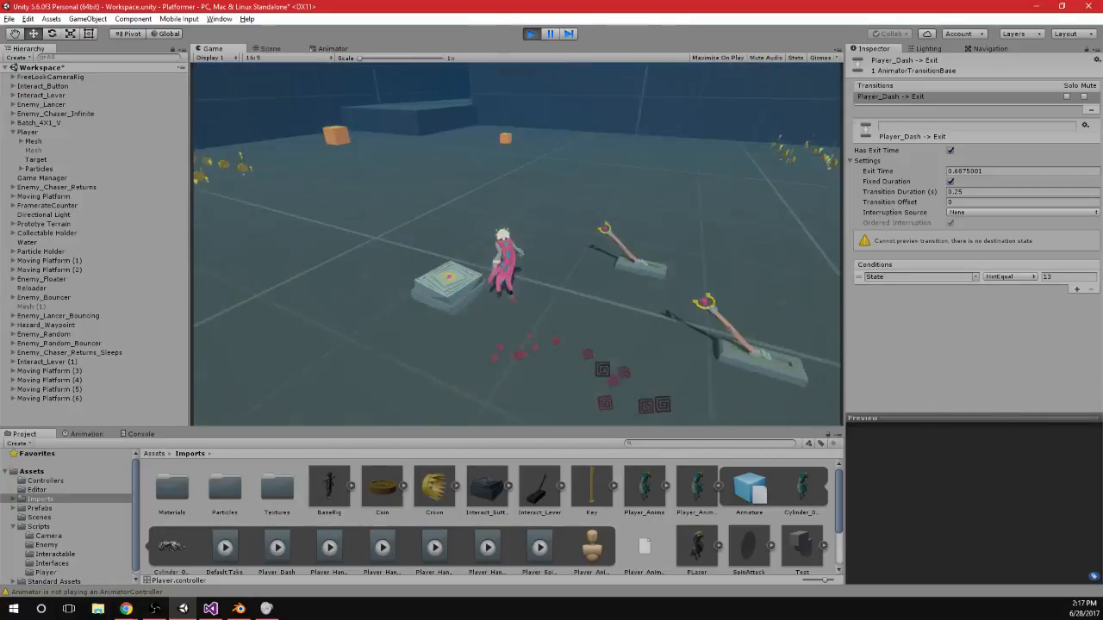
key(w)
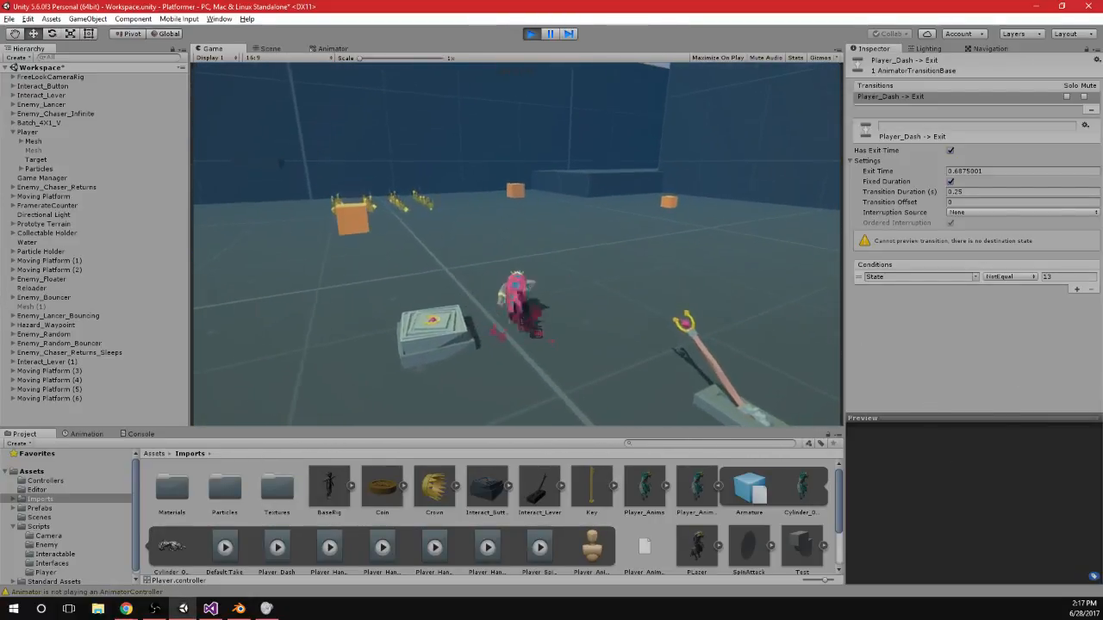
key(w)
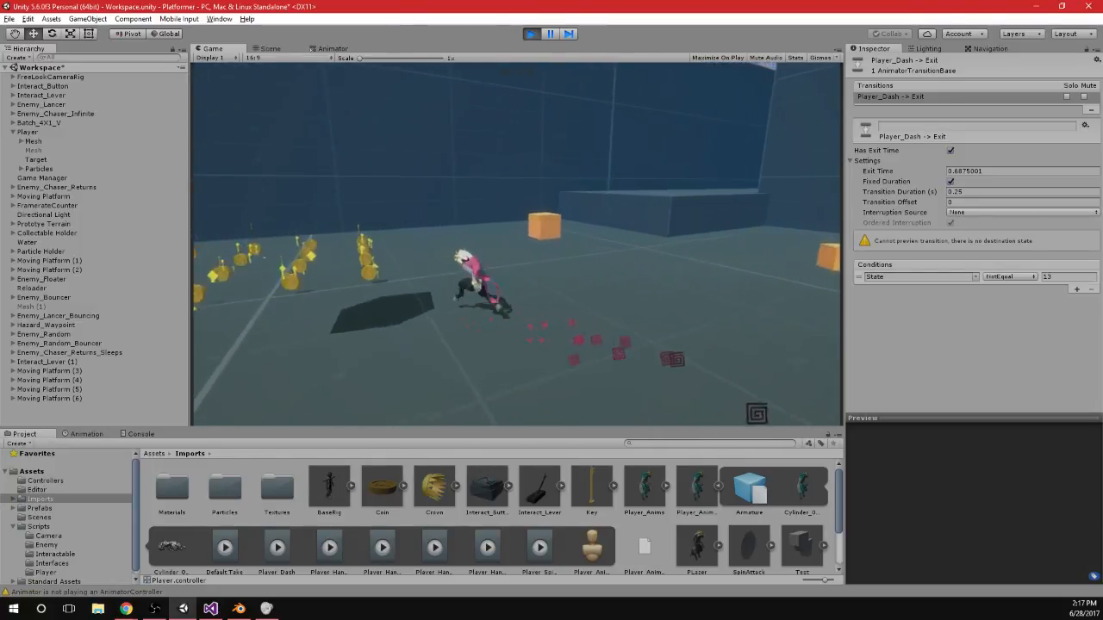
key(w)
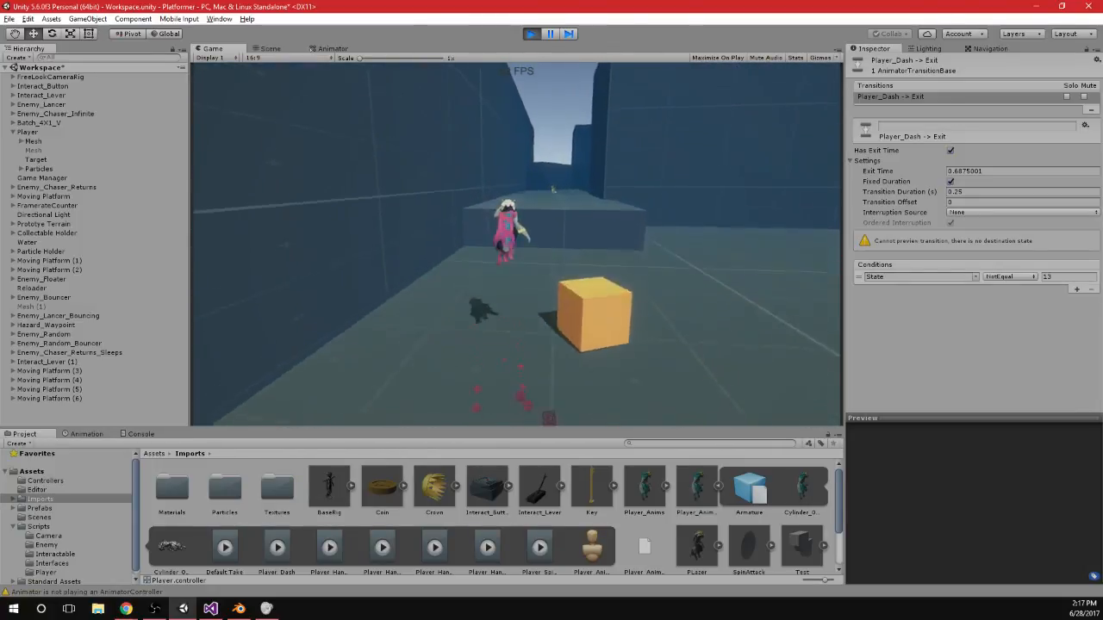
key(space)
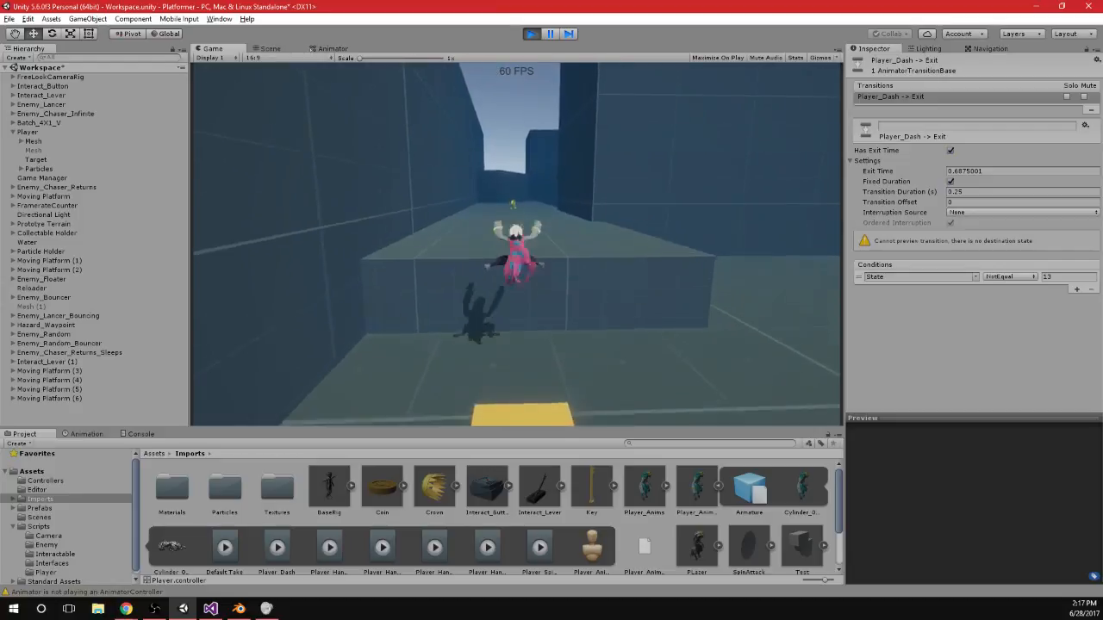
key(alt+Tab)
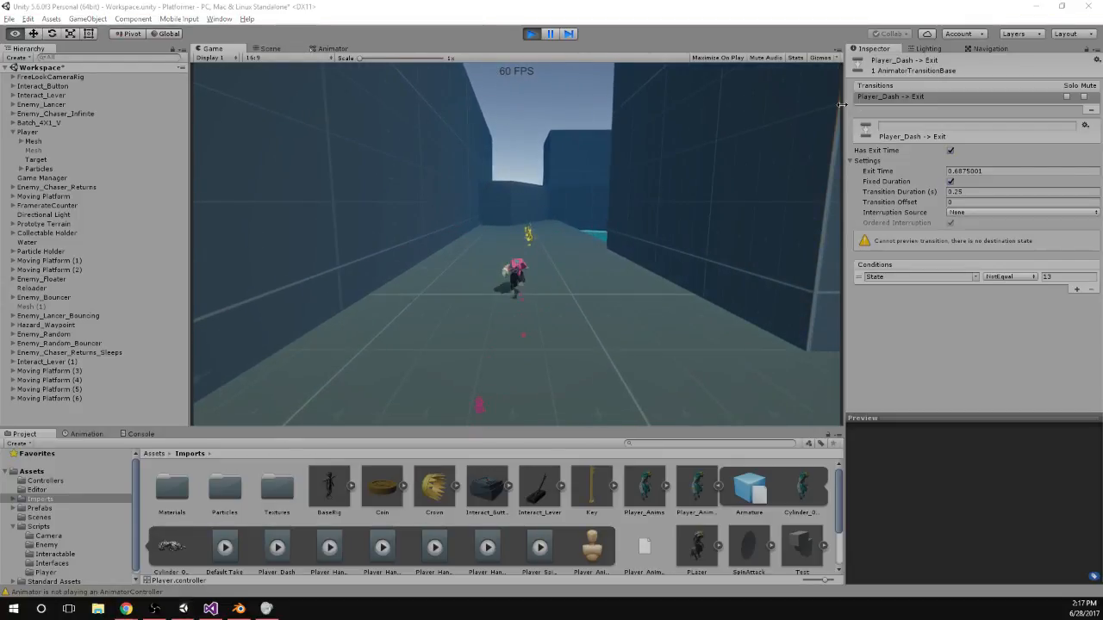
Select the Player_Dash state in the animator controller and set its speed to 1.3.
click(324, 56)
click(330, 49)
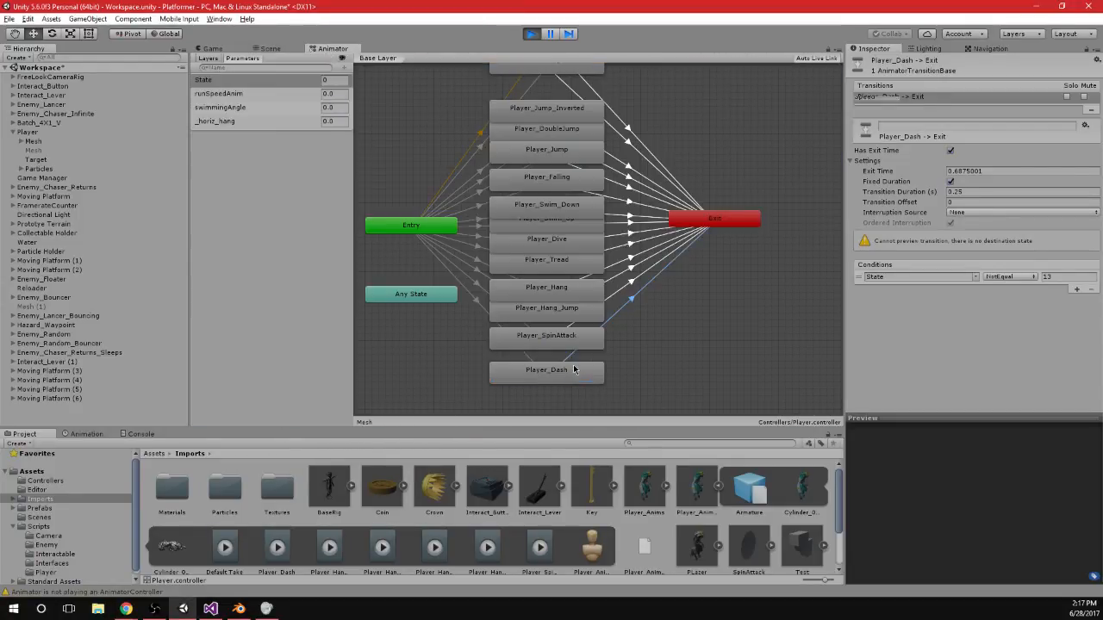
click(574, 368)
click(964, 98)
click(227, 52)
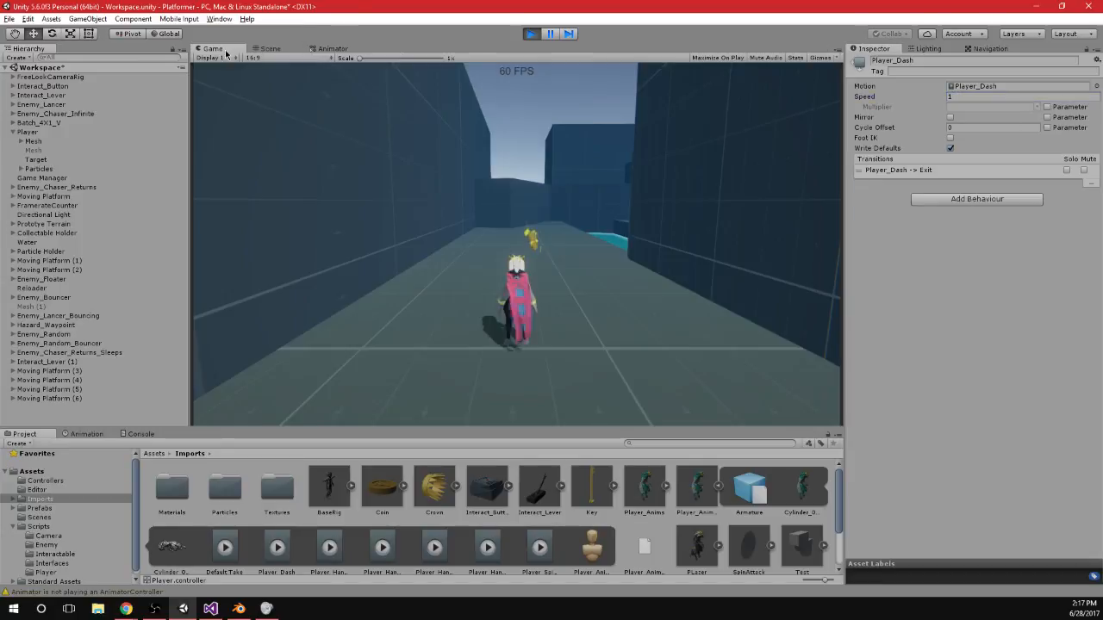
key(w)
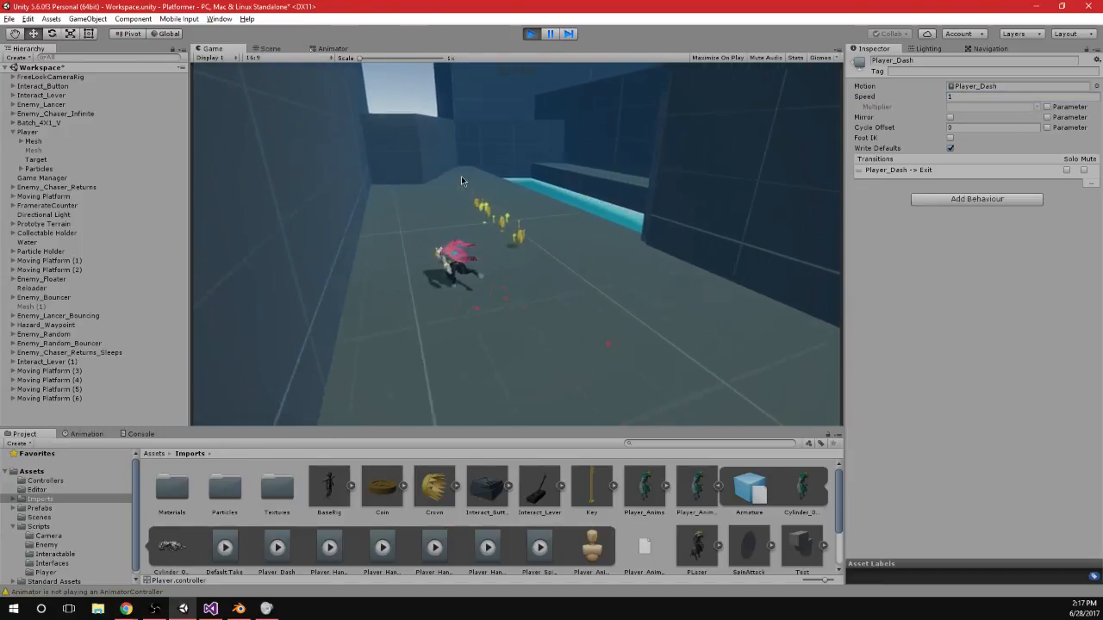
key(w)
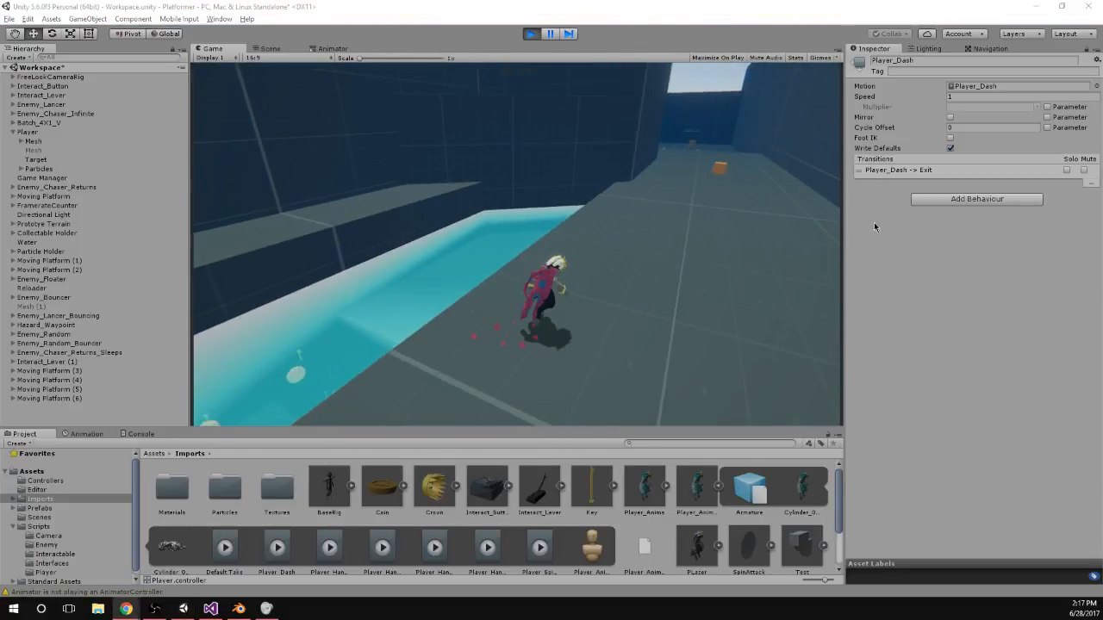
click(981, 90)
click(979, 97)
text(1.3)
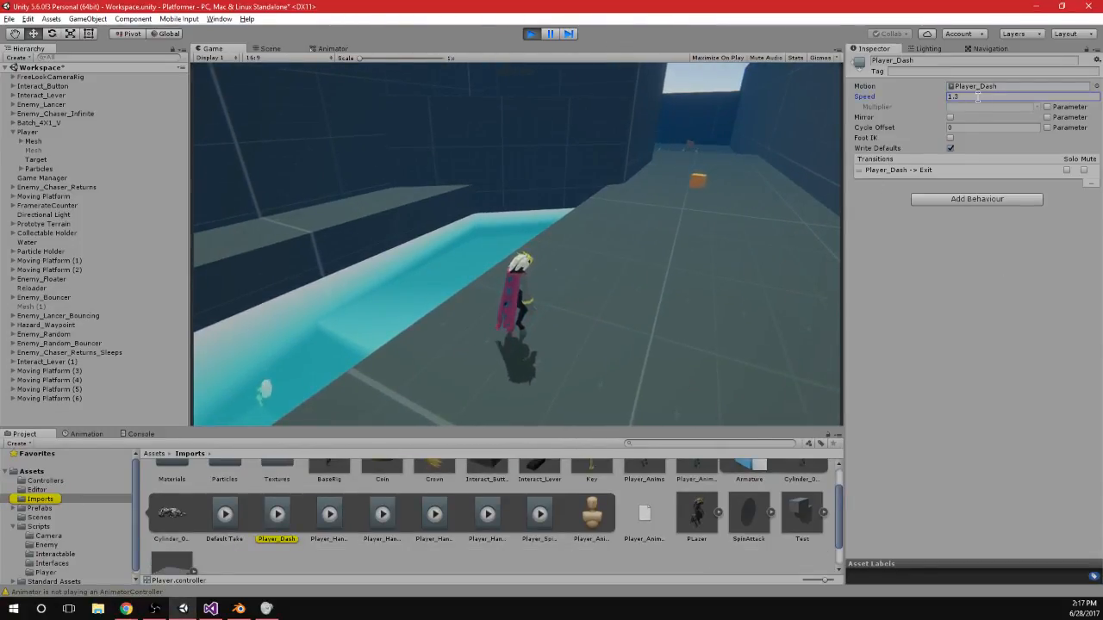
click(766, 215)
Playtest the faster dash animation, restarting play mode to run and dash through the level again.
key(w)
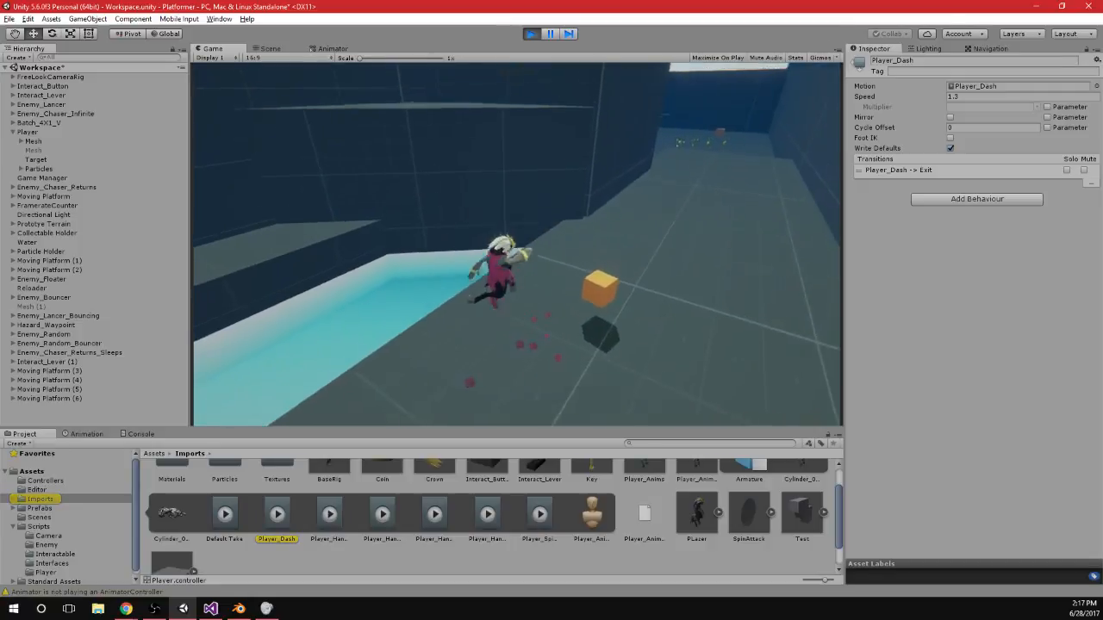
click(531, 33)
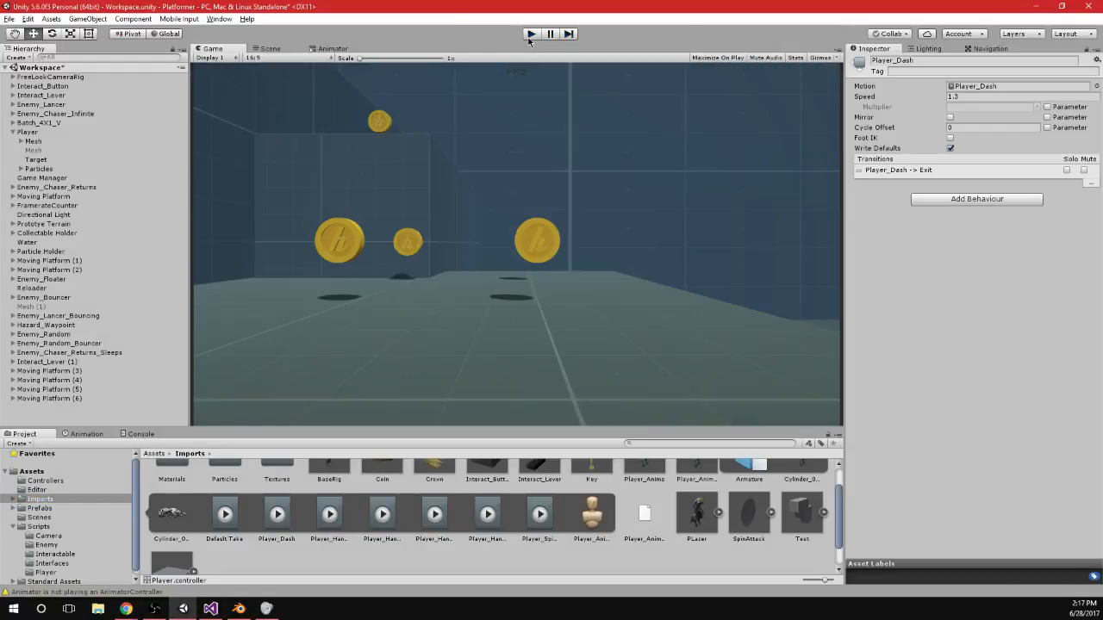
key(ctrl+p)
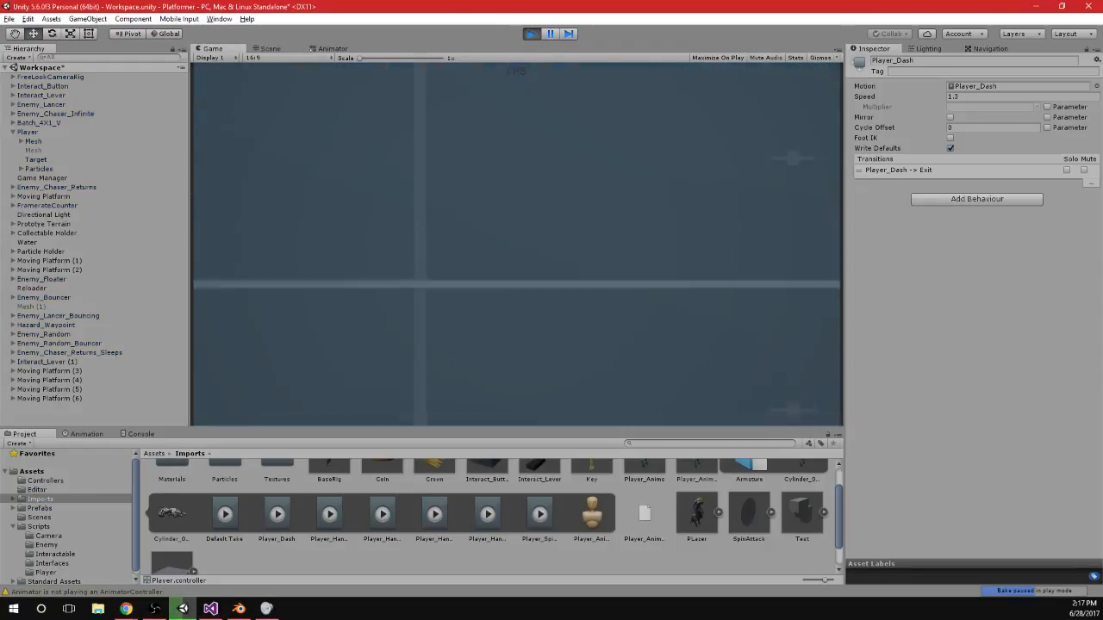
key(w)
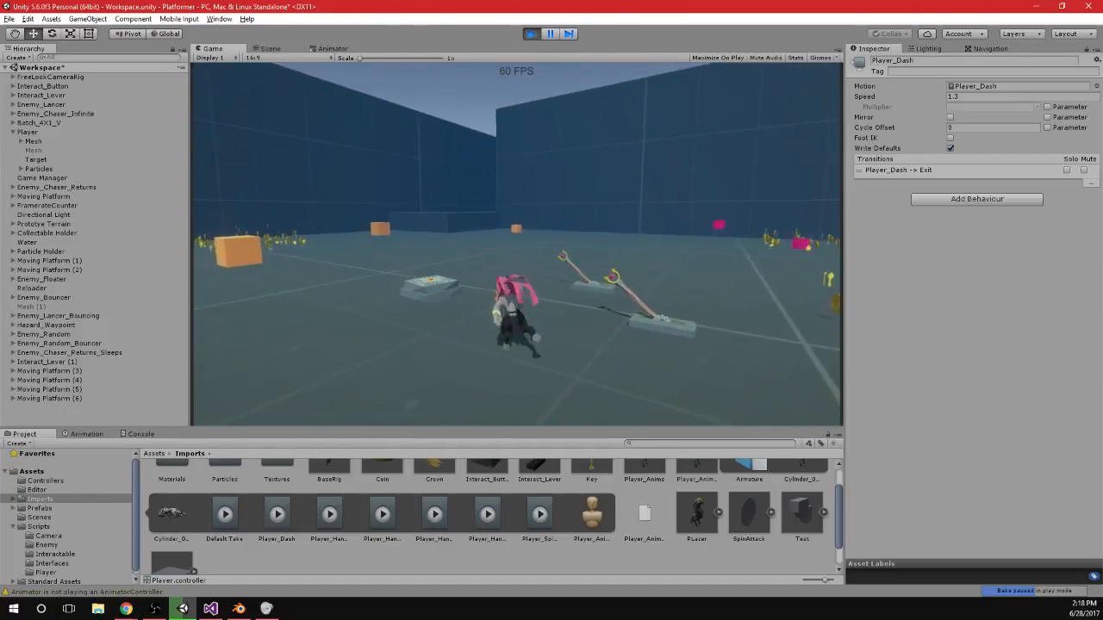
key(w)
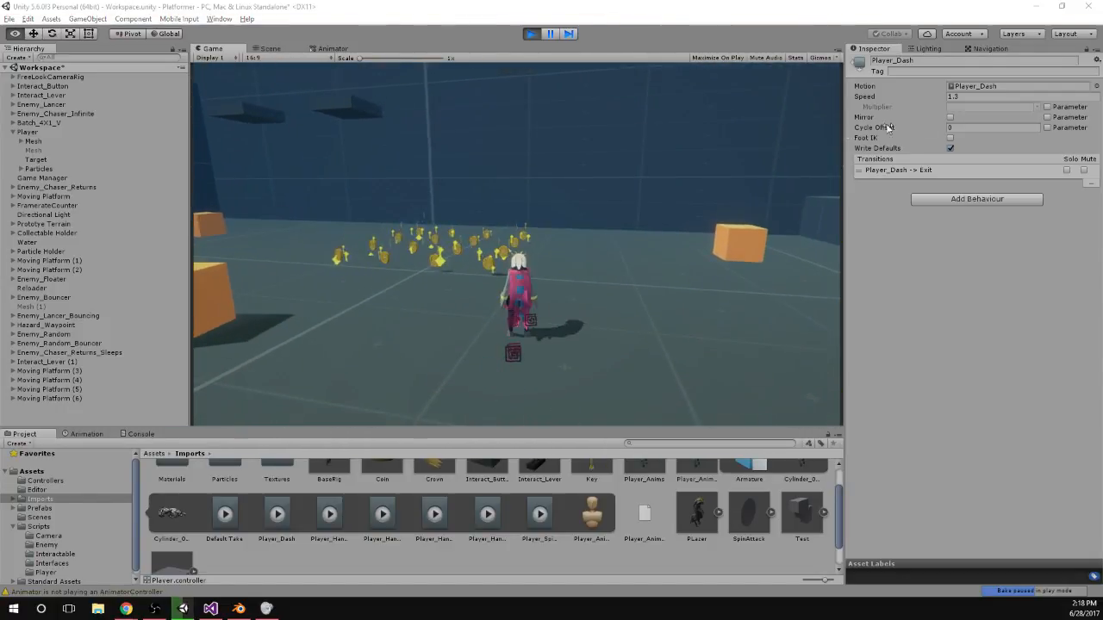
click(972, 96)
Switch to Blender, move the dash keyframes from frame 160 onward five frames earlier, and save over Player_Anims_02.blend.
click(208, 608)
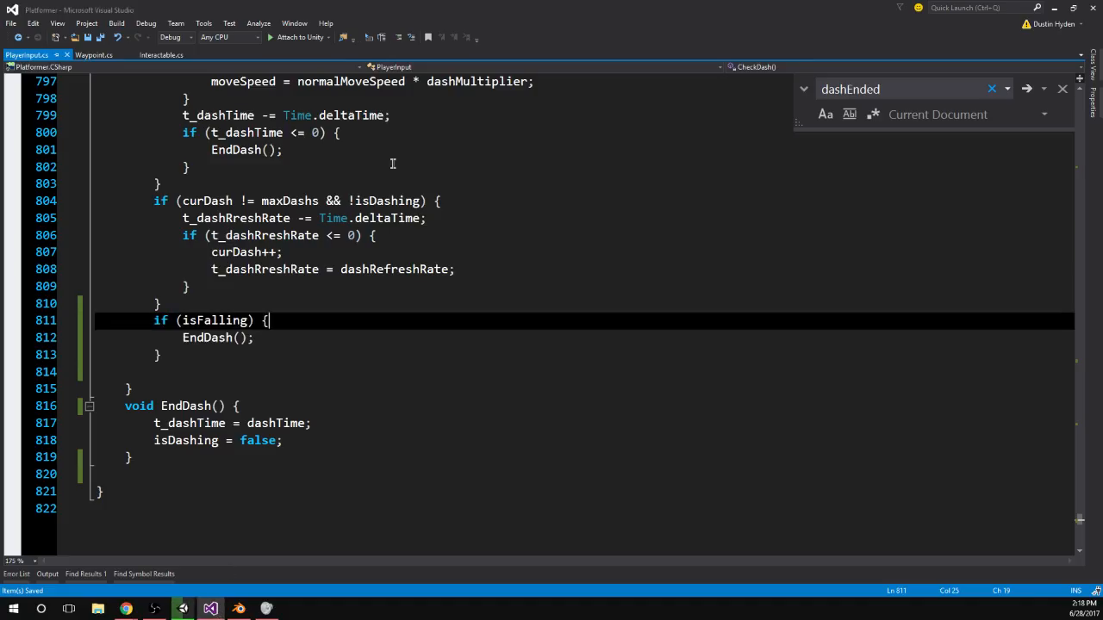
click(239, 609)
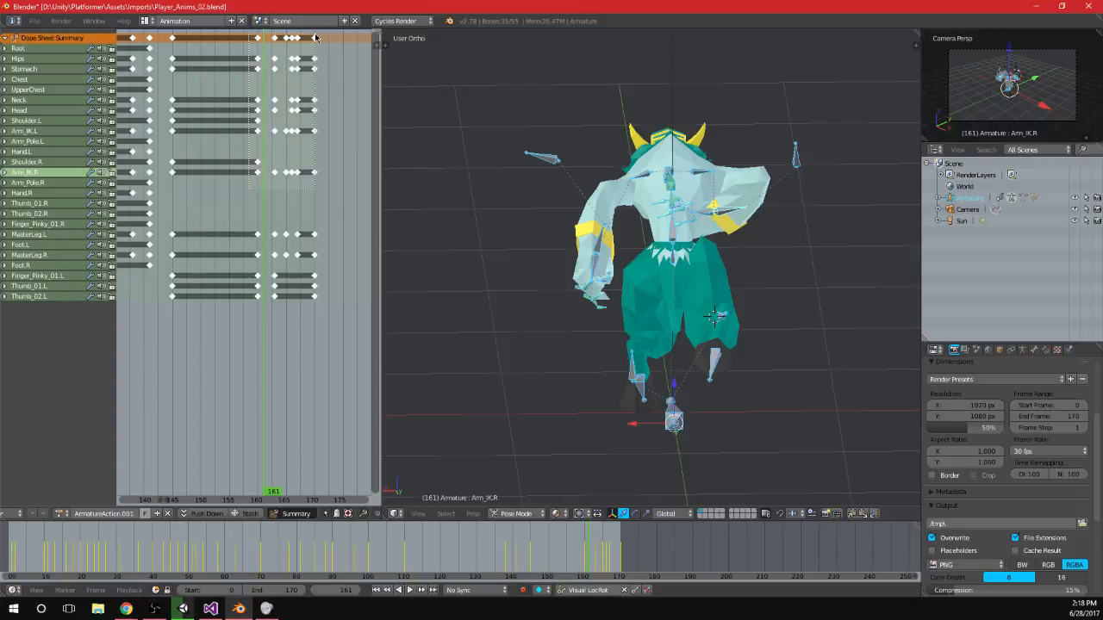
drag(316, 37, 319, 36)
drag(261, 94, 251, 98)
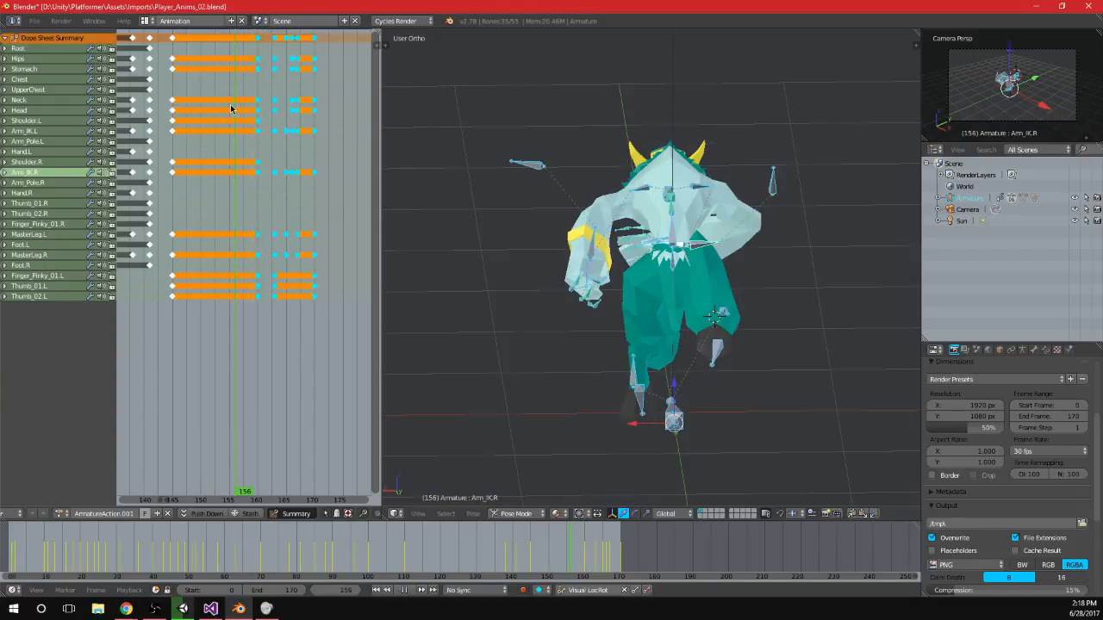
drag(237, 150, 283, 182)
key(g)
click(223, 169)
key(ctrl+s)
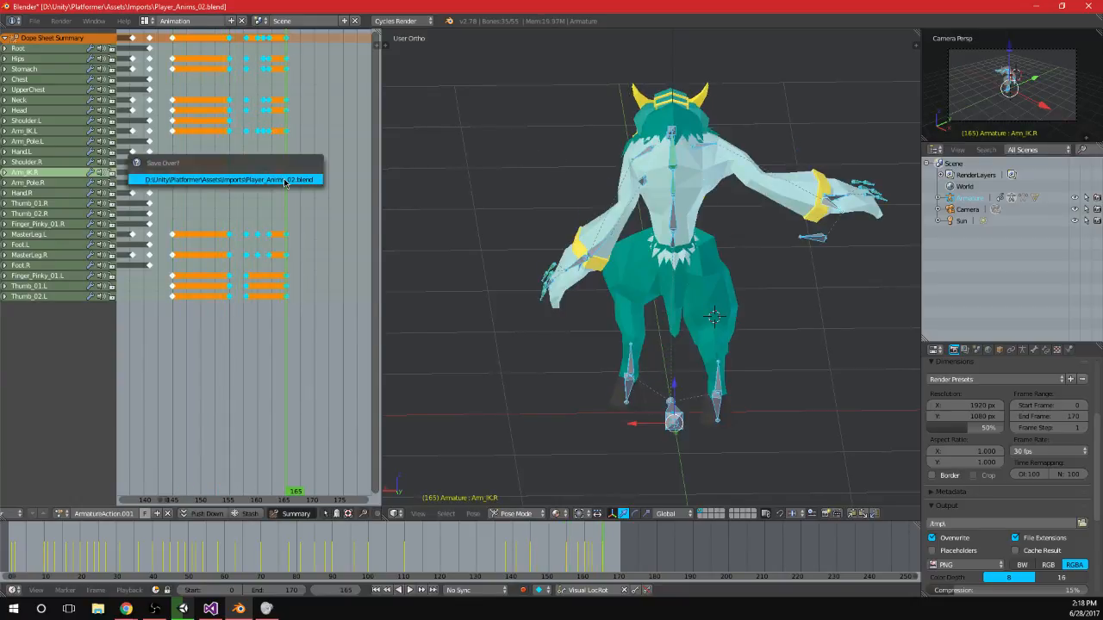
click(284, 177)
Return to Unity, restart play mode to test the shortened dash animation, and stop the game.
key(alt+Tab)
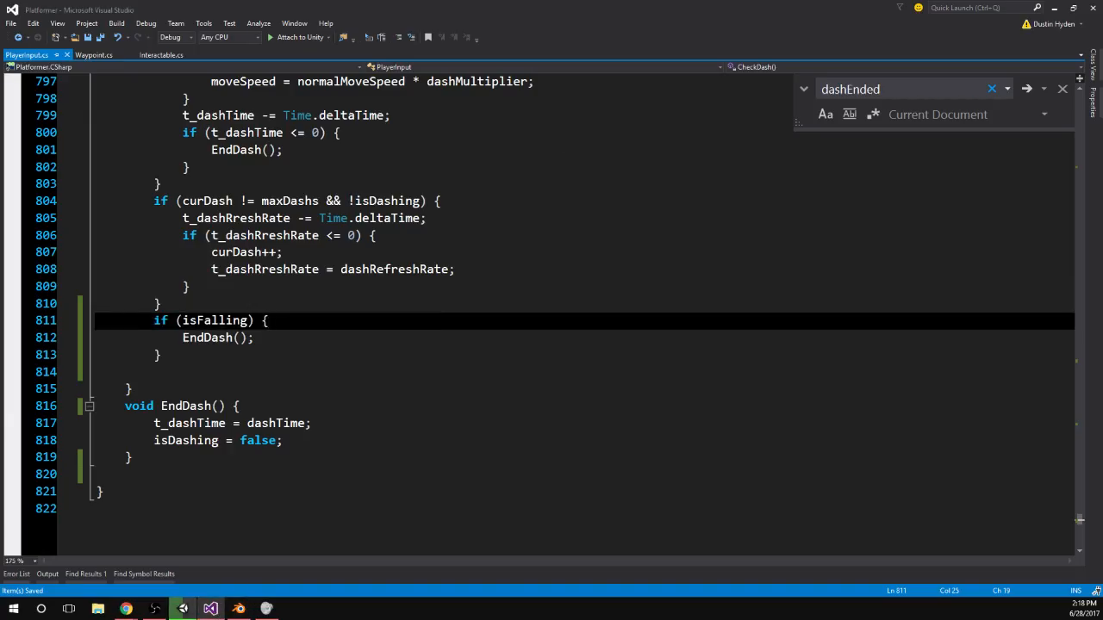
click(190, 608)
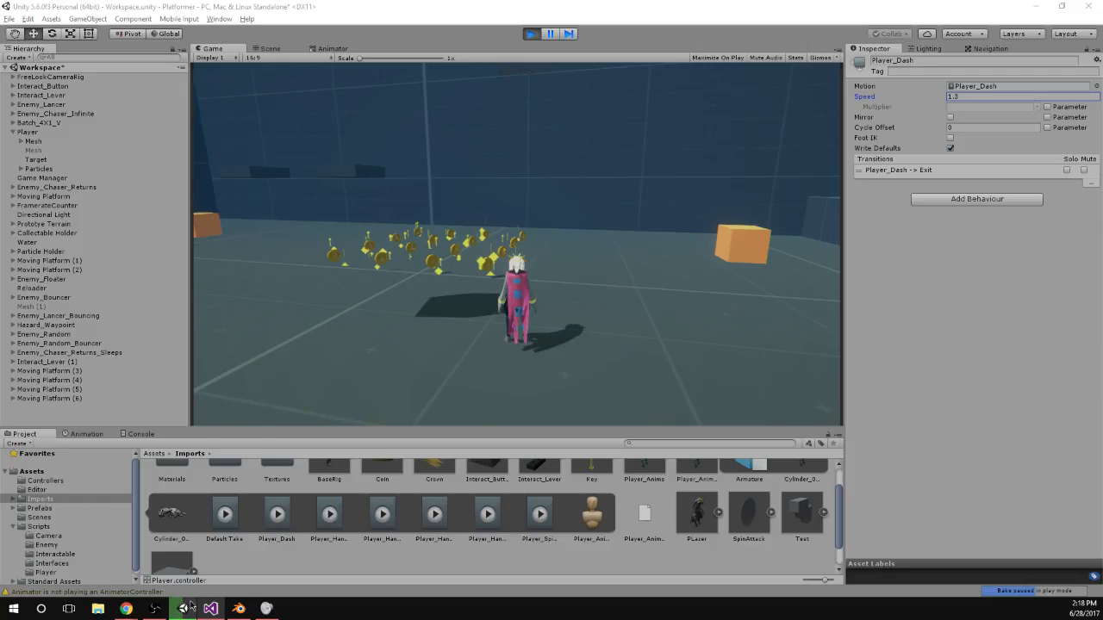
click(531, 34)
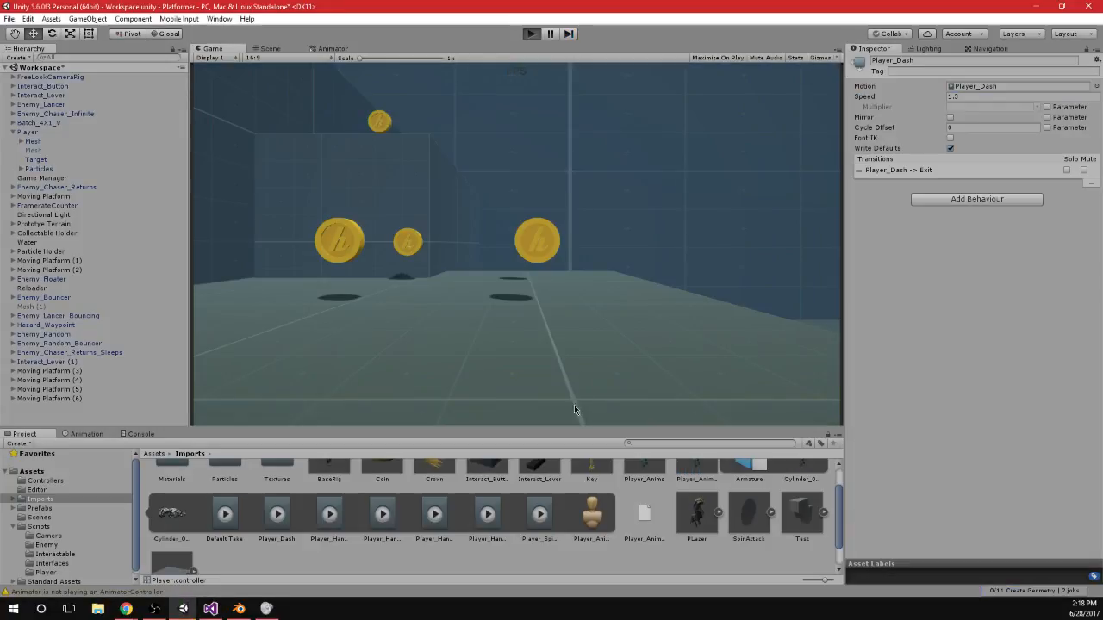
key(ctrl+p)
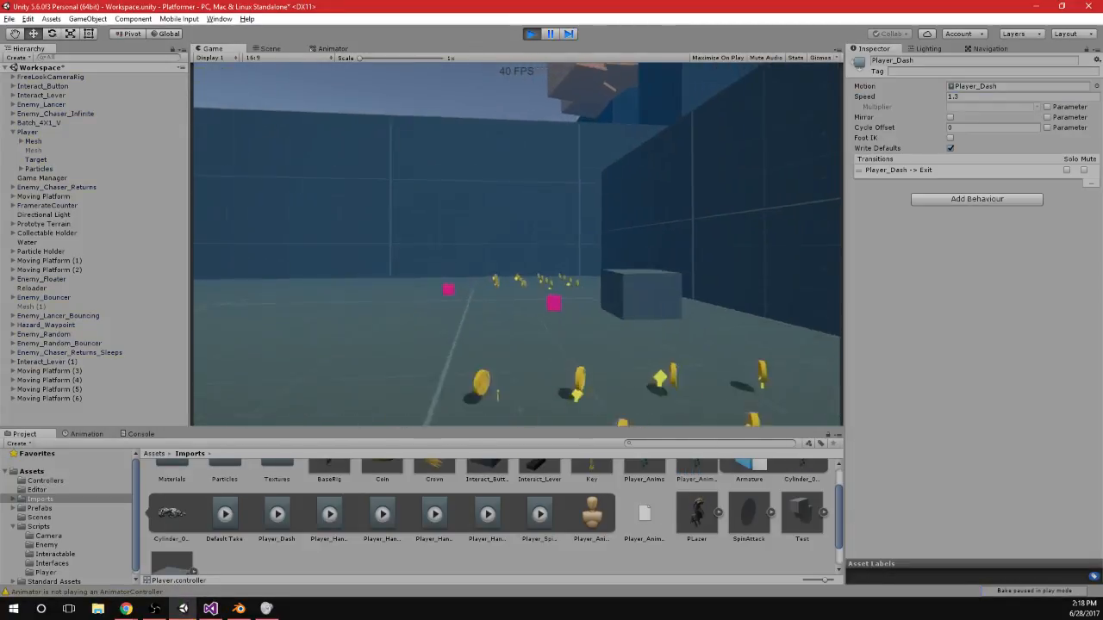
key(alt+Tab)
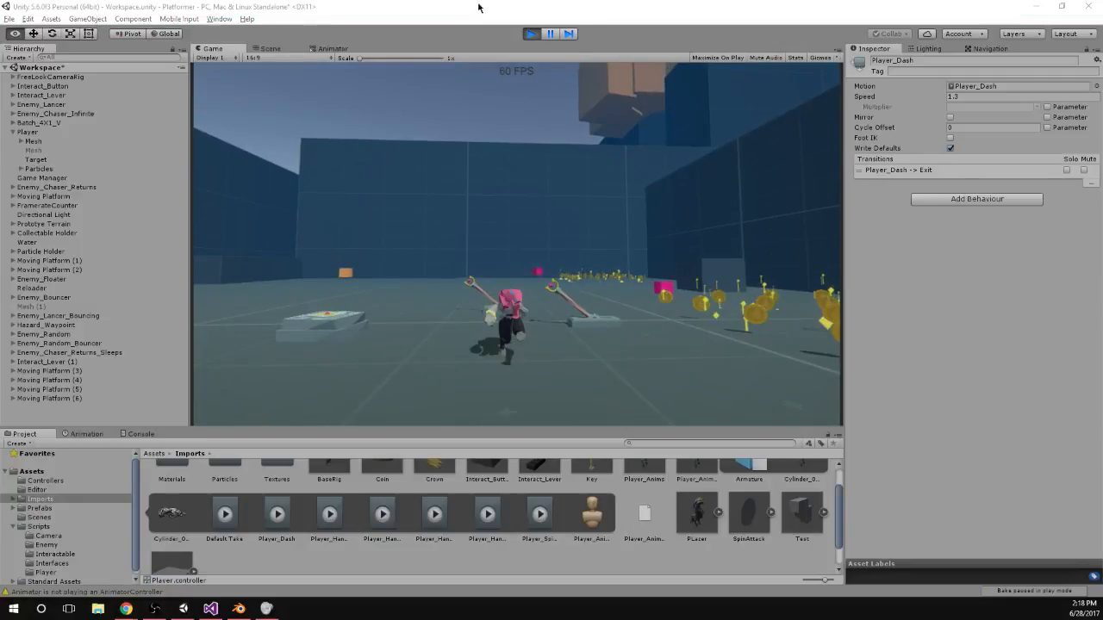
click(531, 34)
Clamp the Player_Dash clip of Player_Anims_02 to its source take, giving a range of 145 to 164.
click(696, 488)
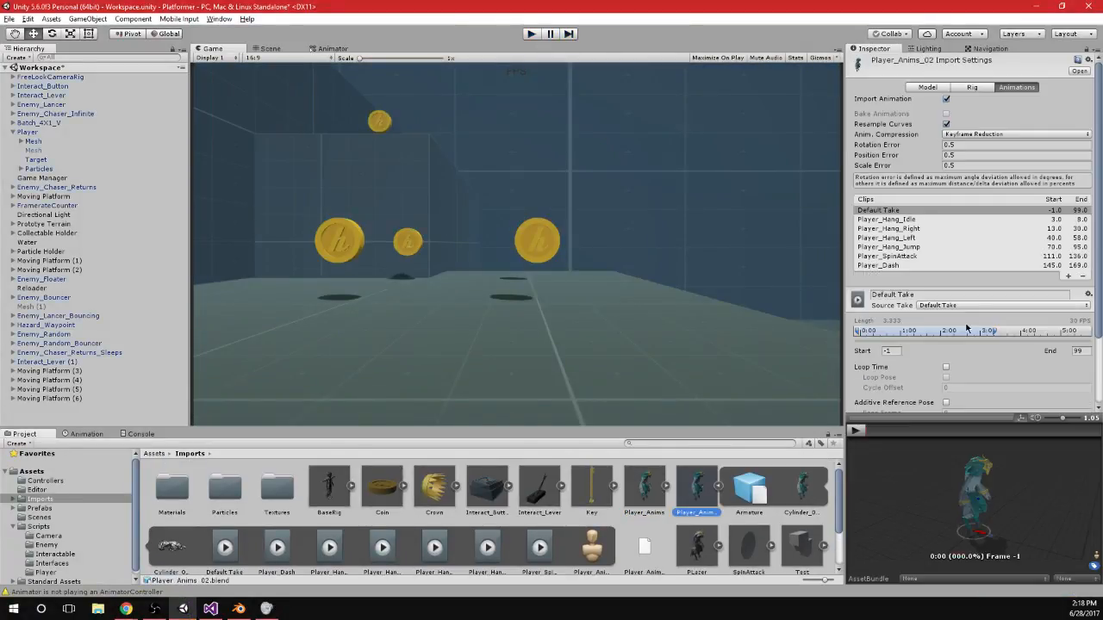
click(994, 267)
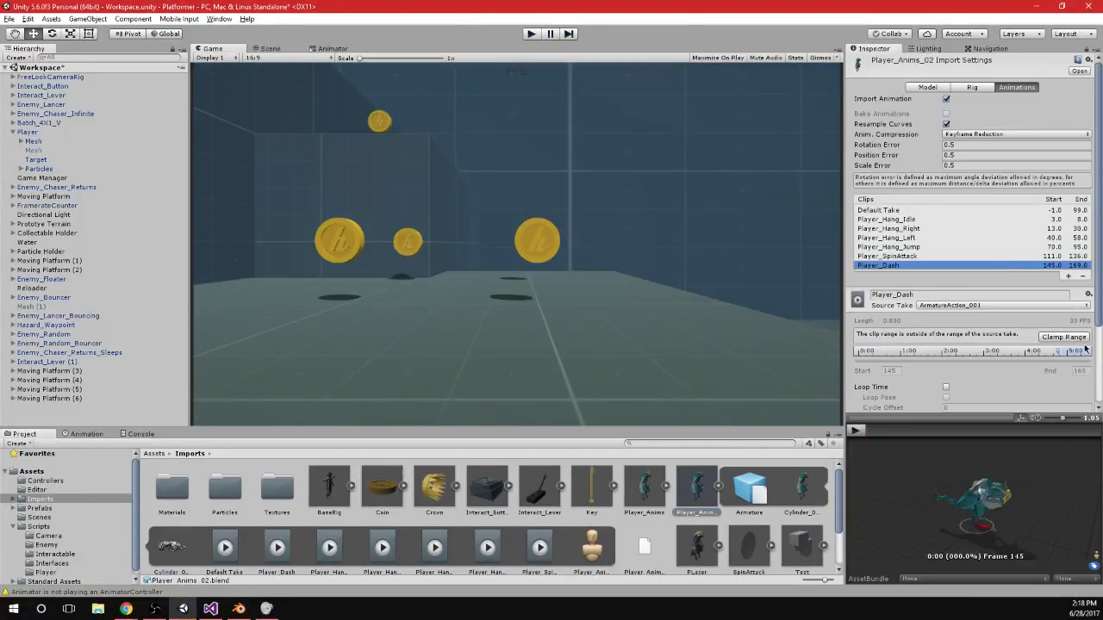
scroll(1027, 268, down, 3)
click(1026, 187)
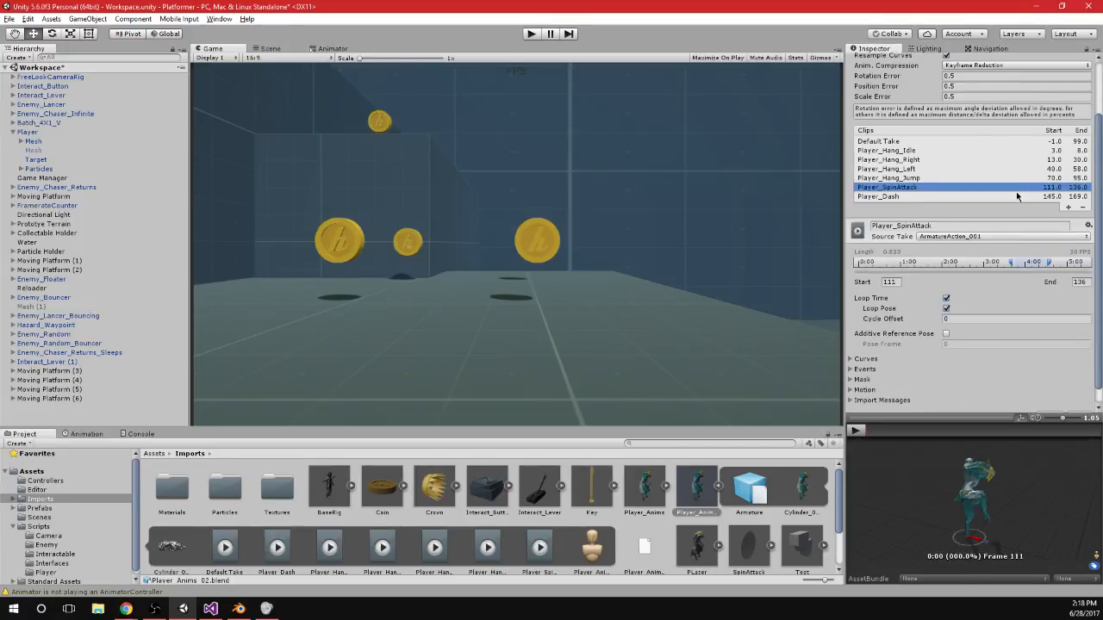
click(1018, 195)
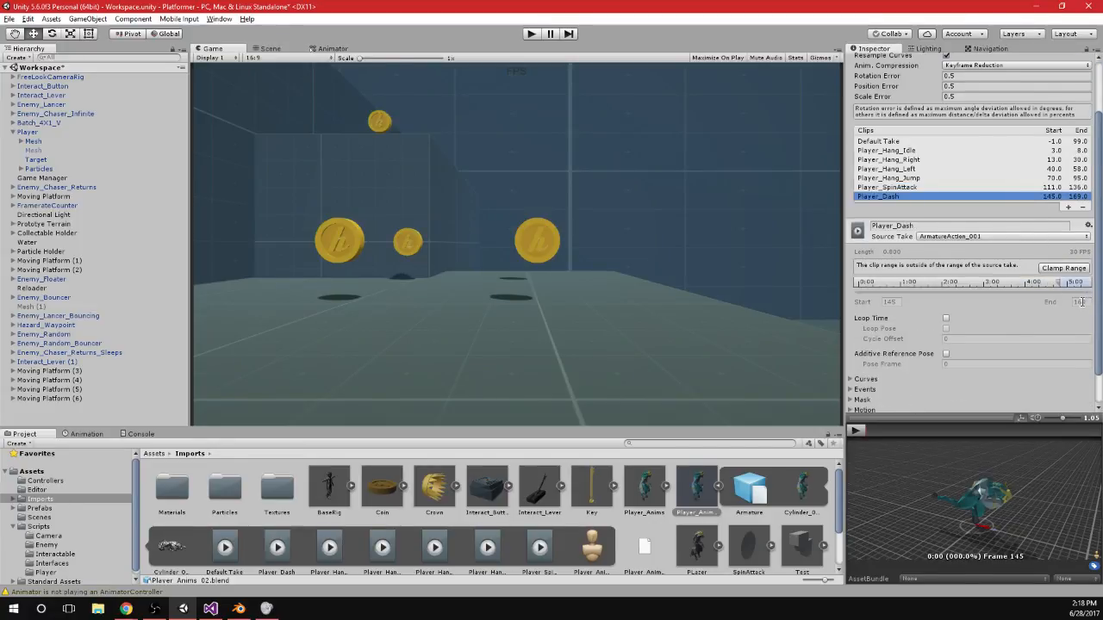
click(1067, 268)
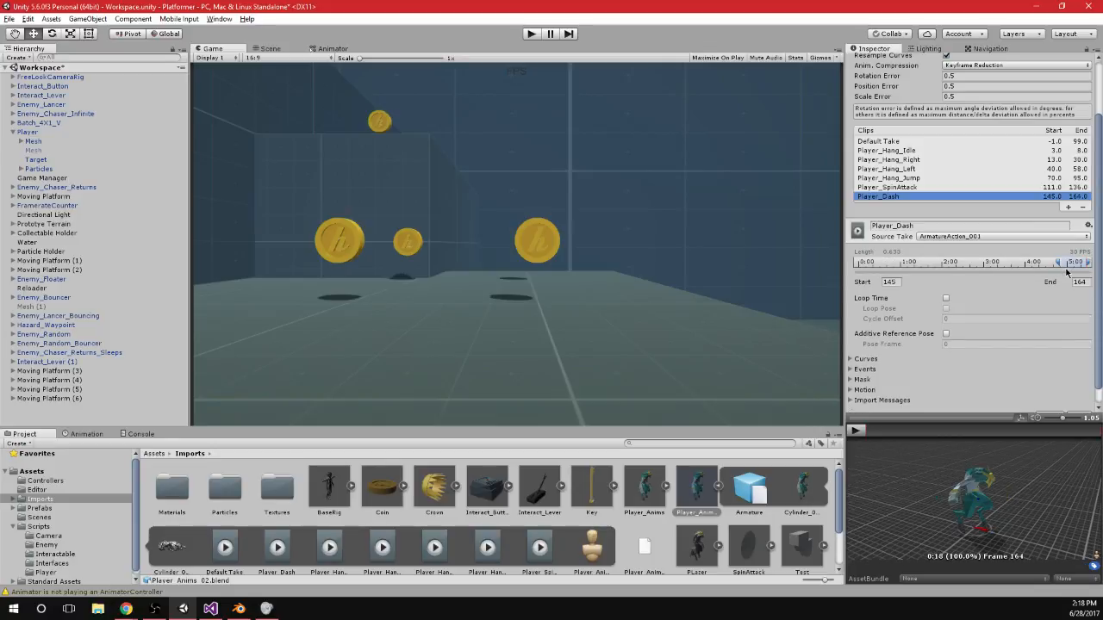
Preview the Player_Dash clip and apply the import settings with its 145 to 164 range.
click(1081, 282)
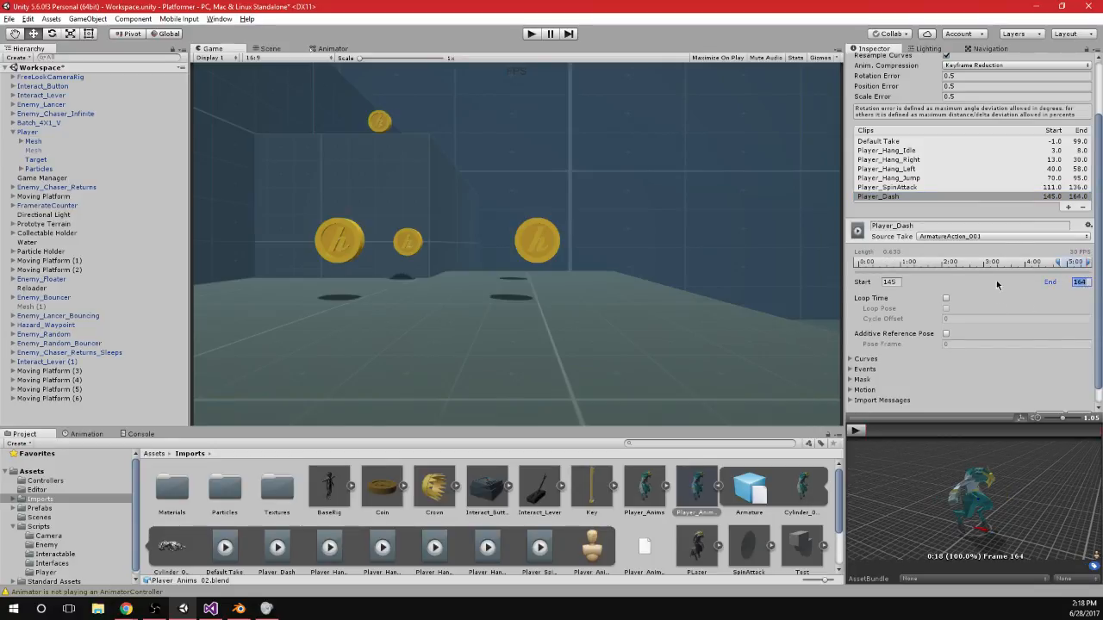
click(1018, 197)
click(857, 431)
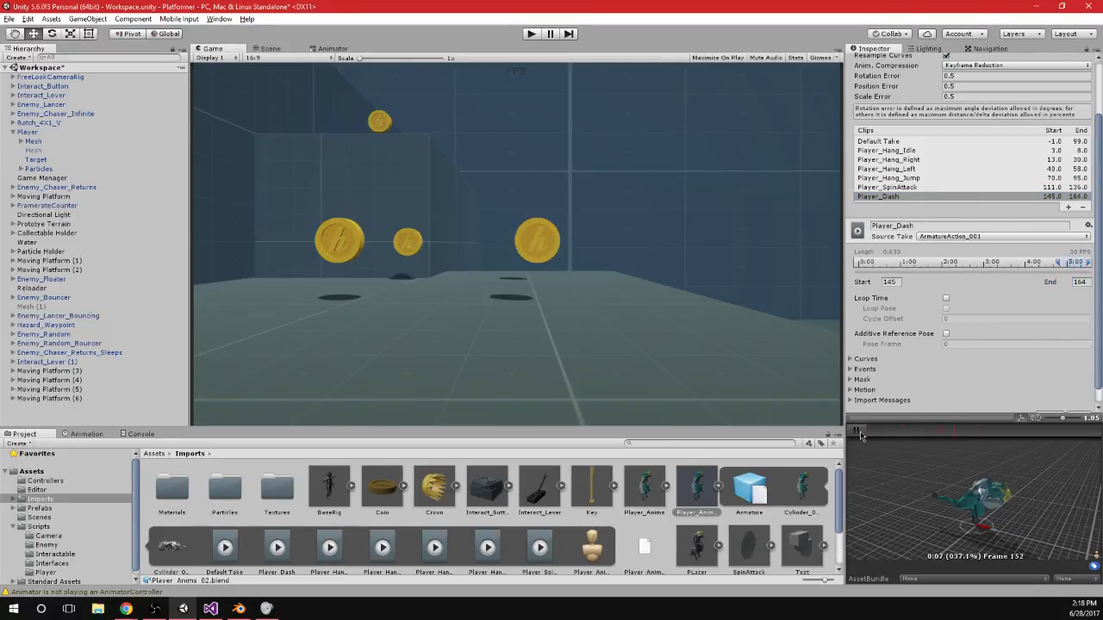
scroll(1058, 385, down, 1)
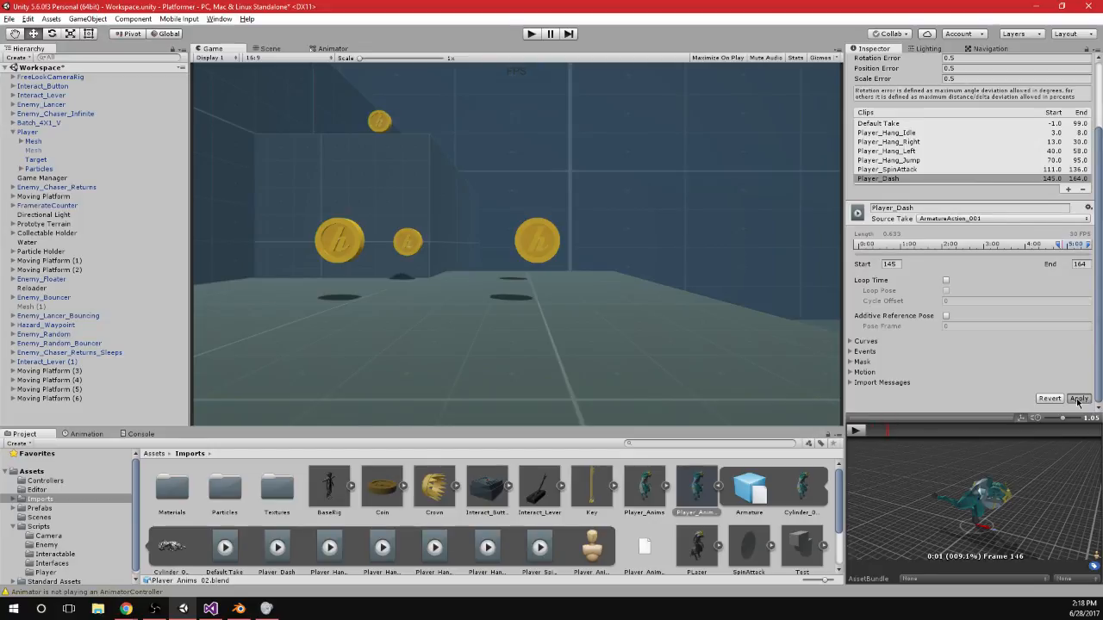
click(1077, 399)
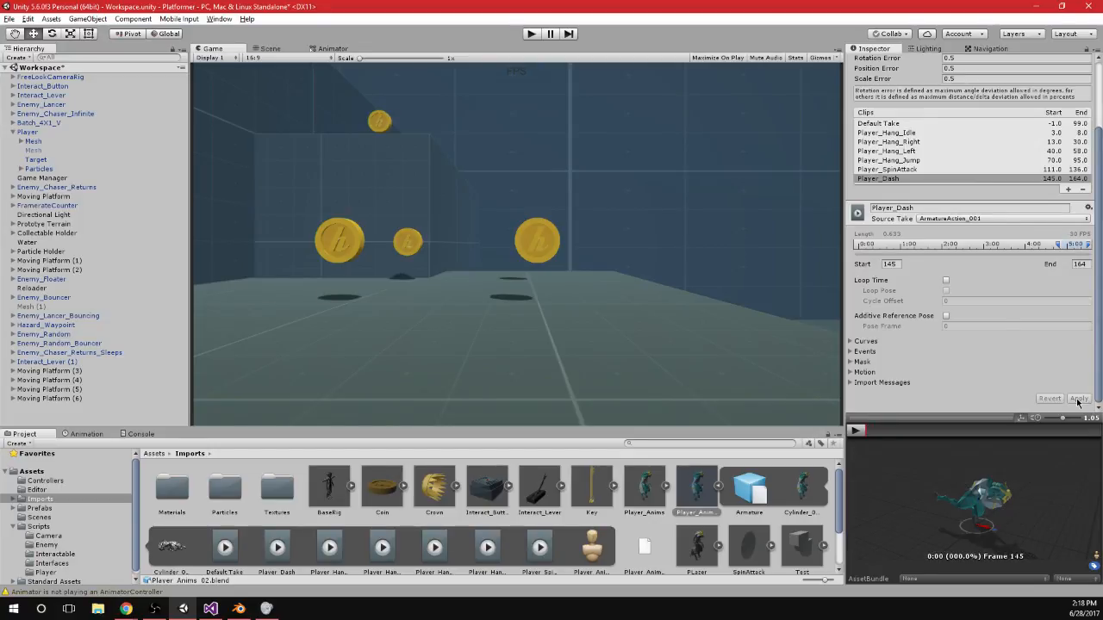
Start play mode and run, jump and dash through the level to test the reimported dash animation.
click(528, 35)
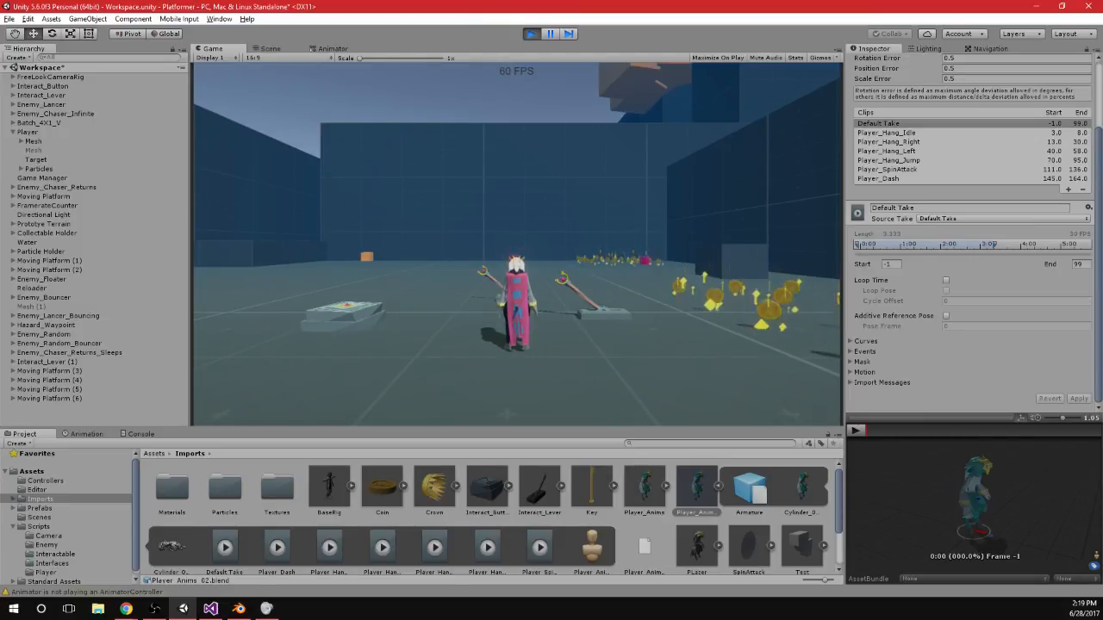
key(w)
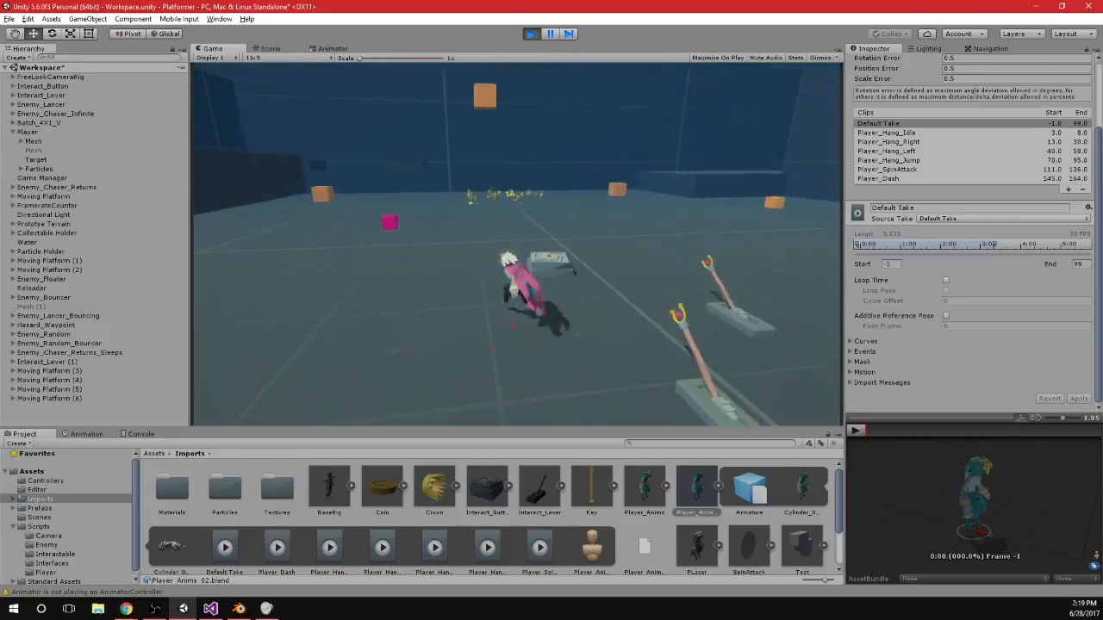
key(w)
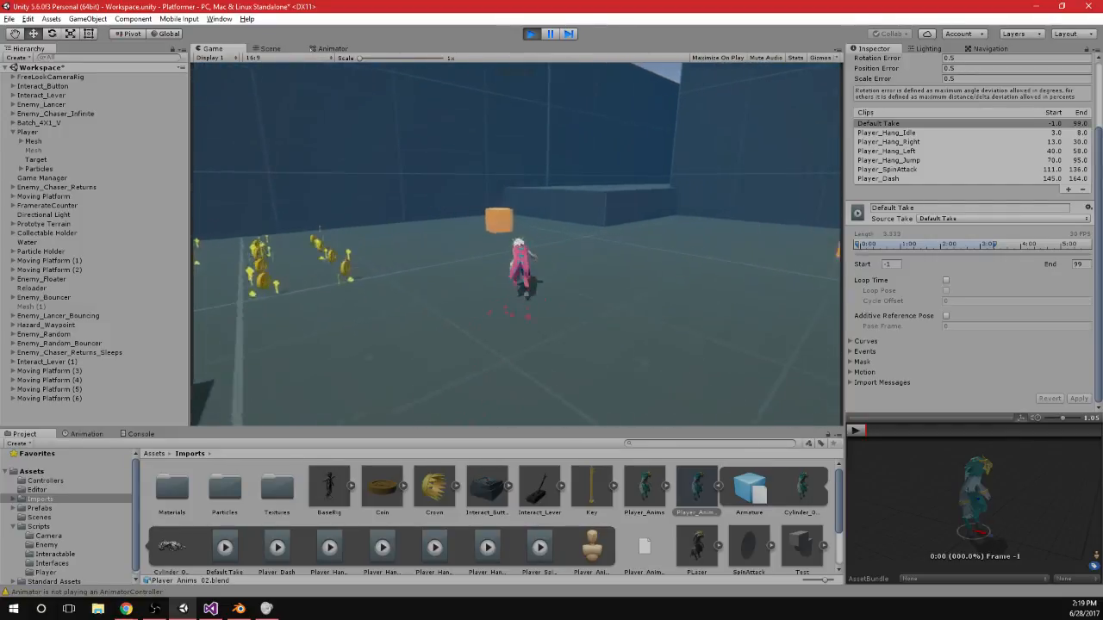
key(w)
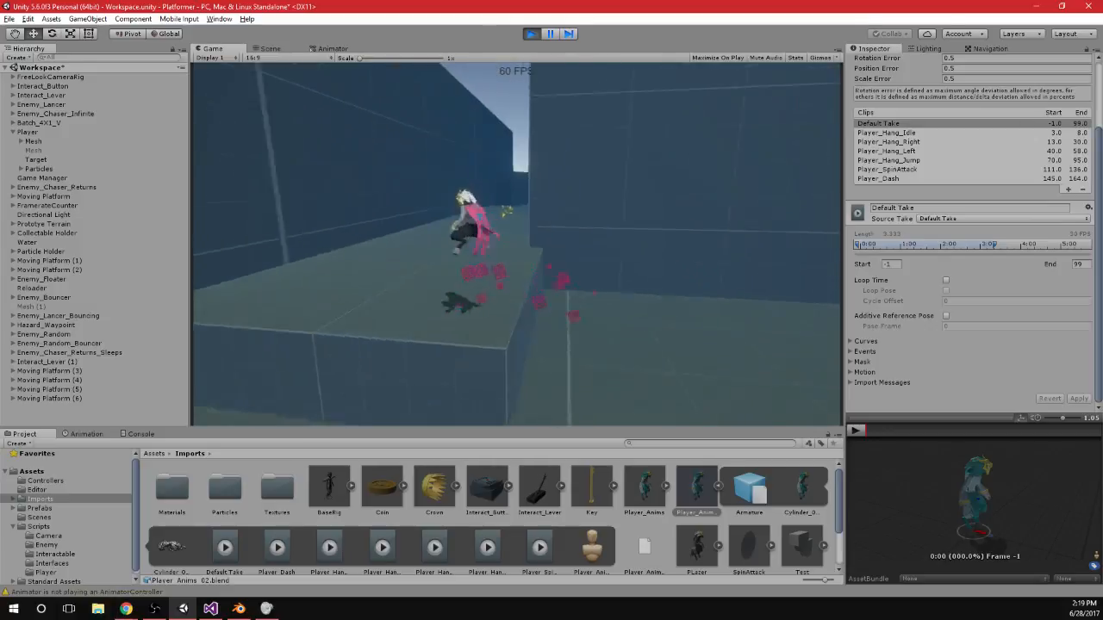
key(w)
key(a)
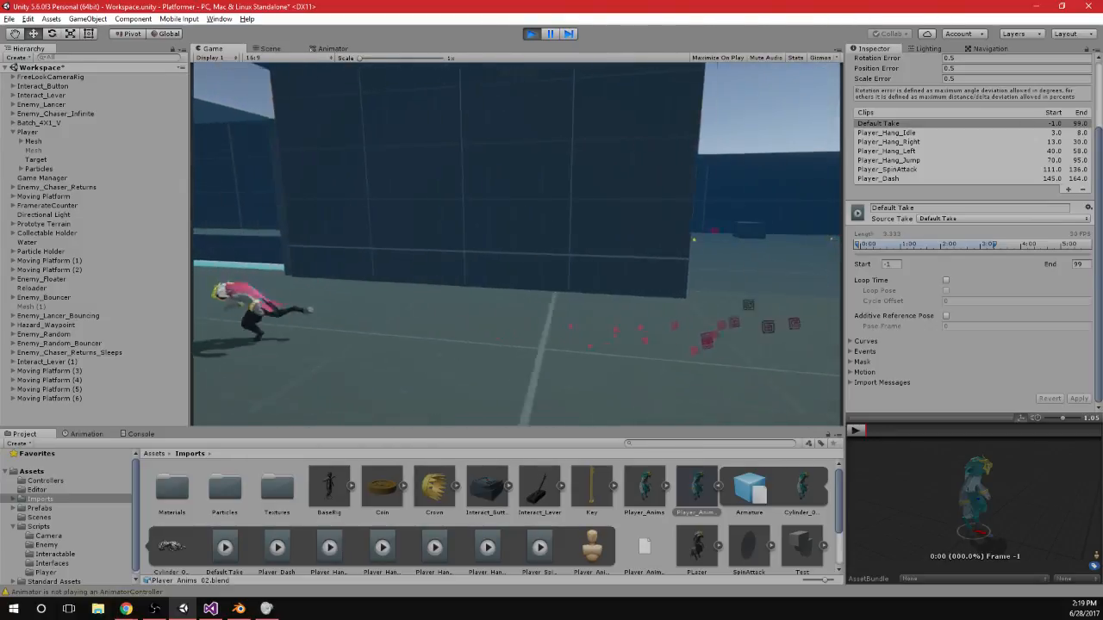
key(a)
key(w)
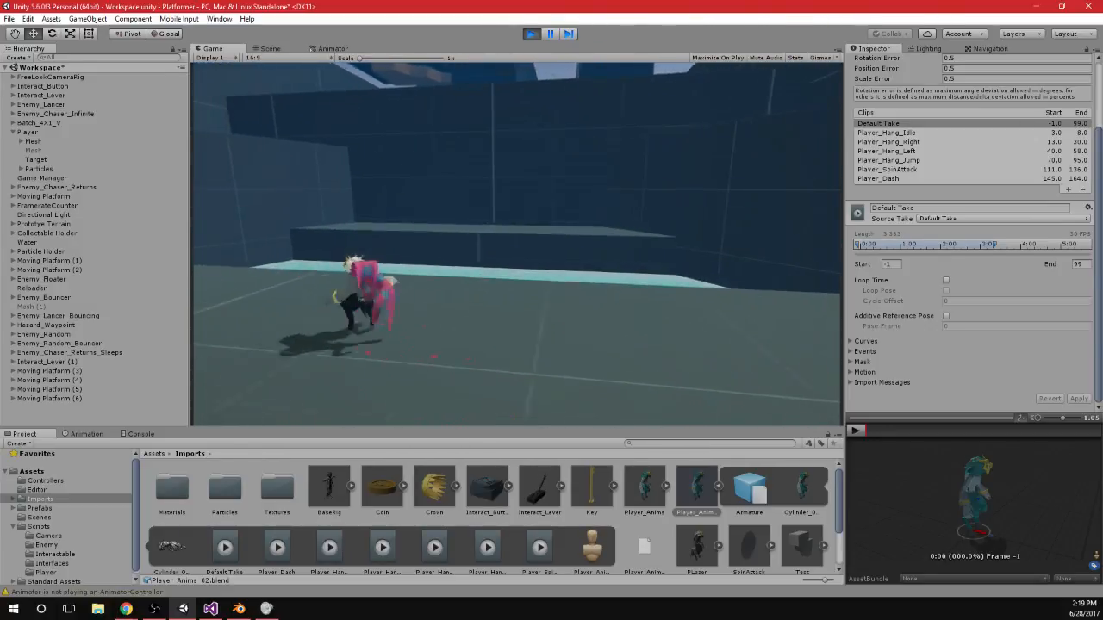
key(w)
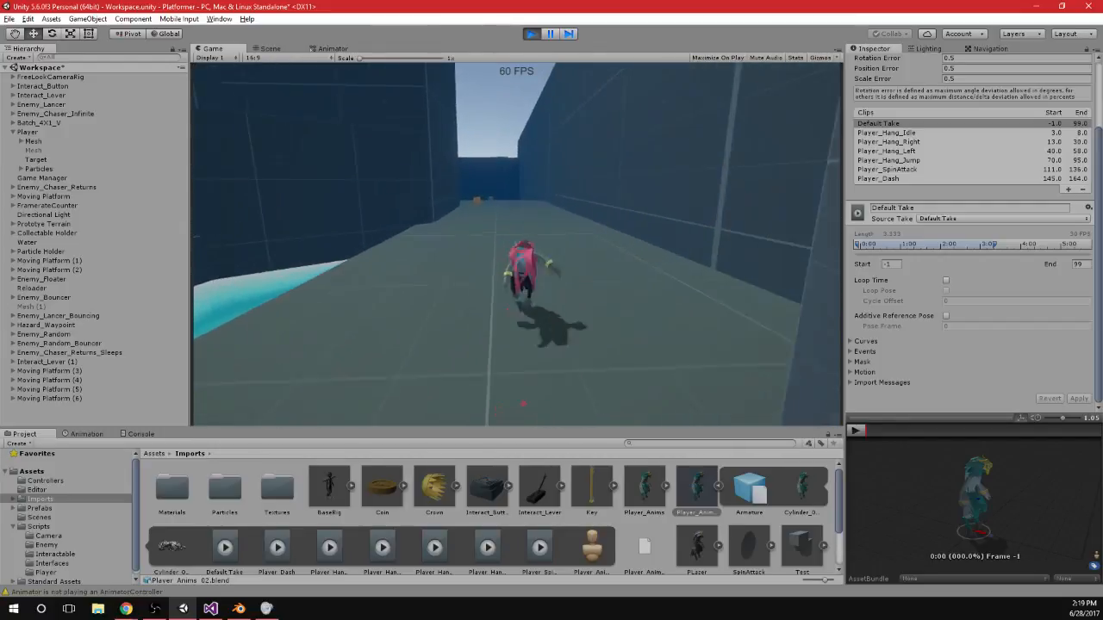
key(w)
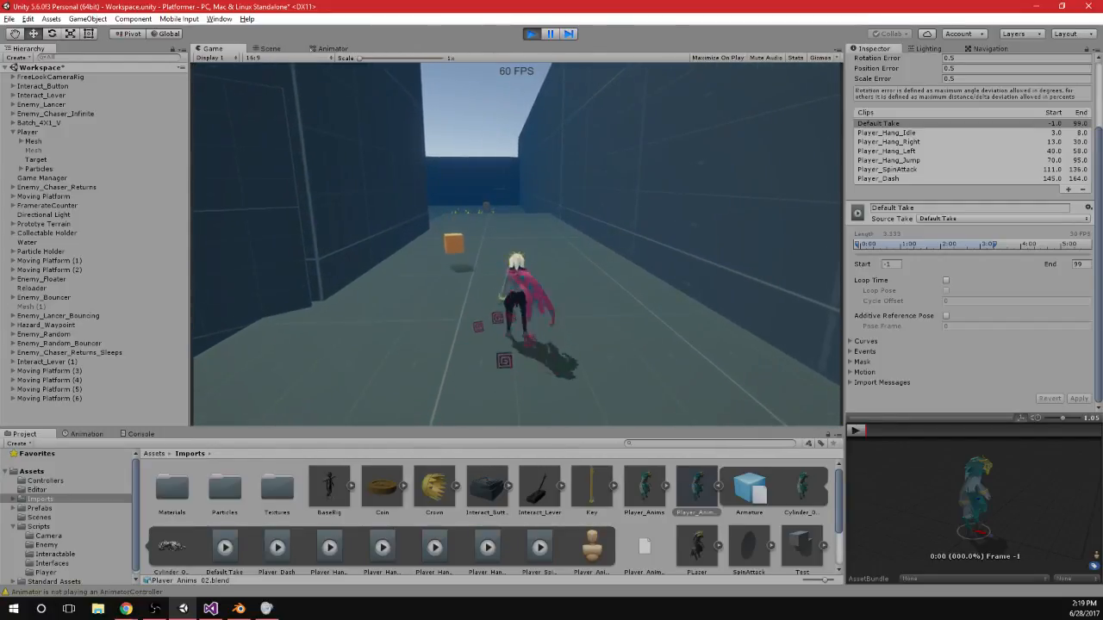
key(space)
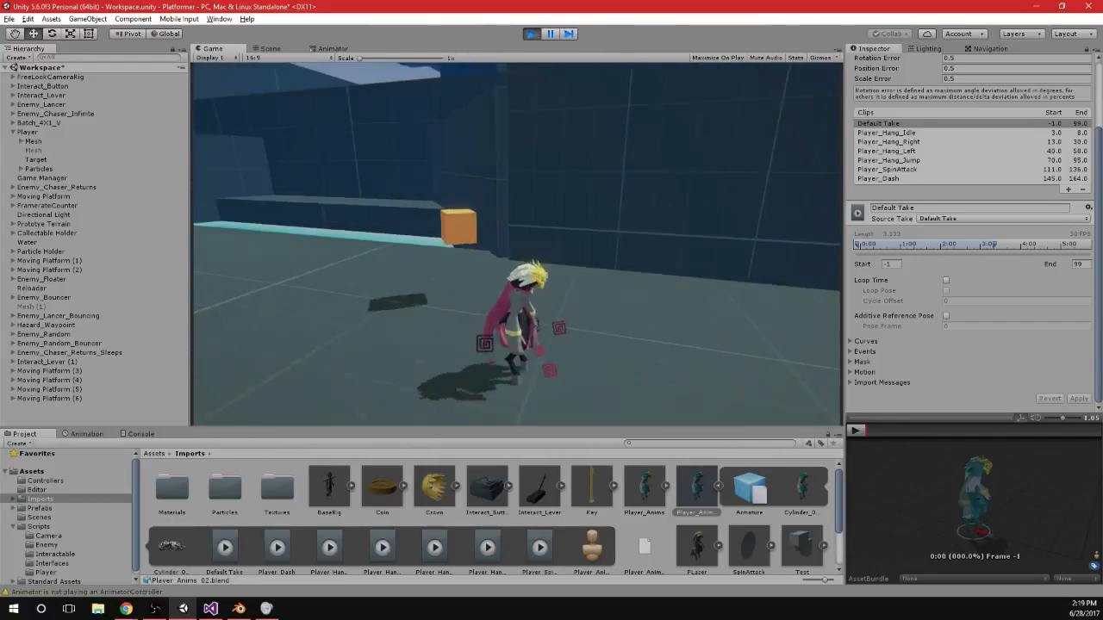
key(w)
key(space)
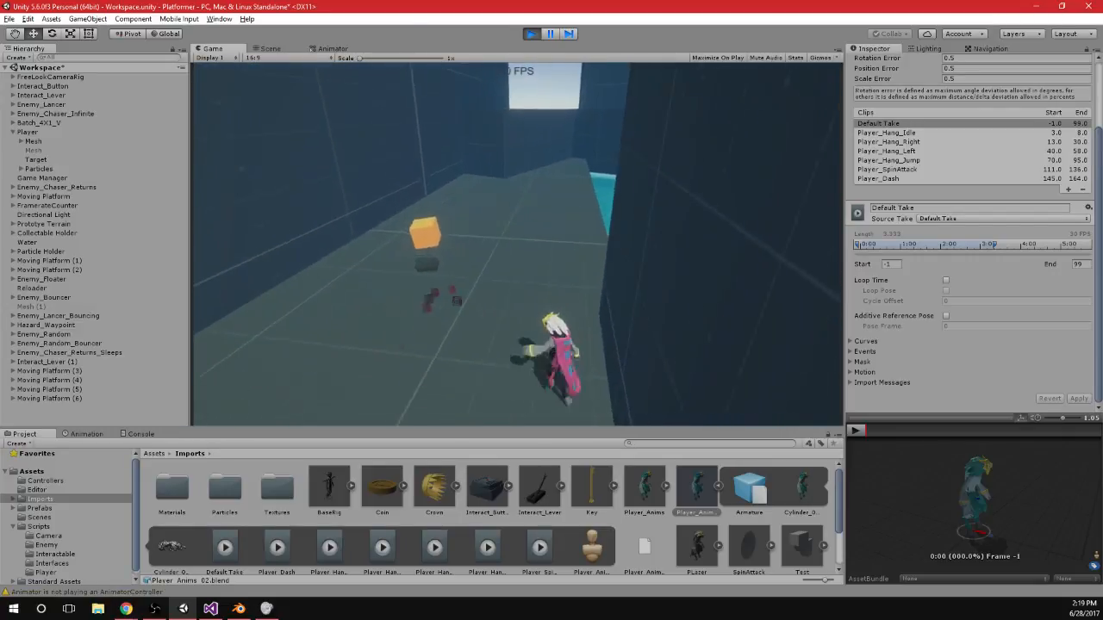
key(space)
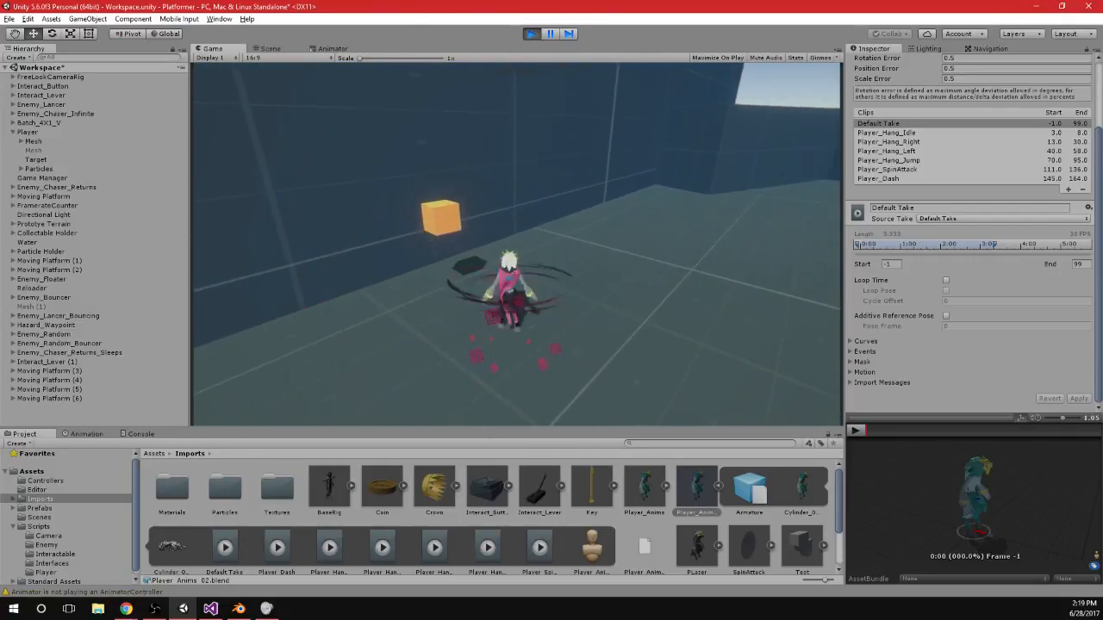
key(w)
key(space)
key(space)
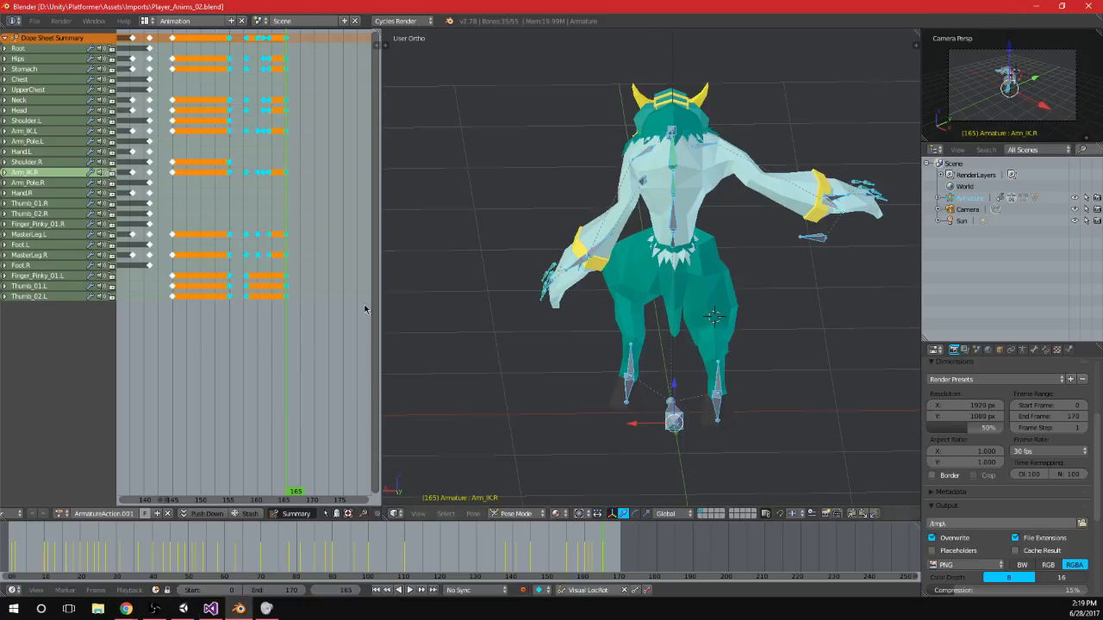
Switch to Blender and move the dash keyframes from frame 155 onward five frames earlier, so they span frames 150 to 160.
drag(306, 59, 304, 57)
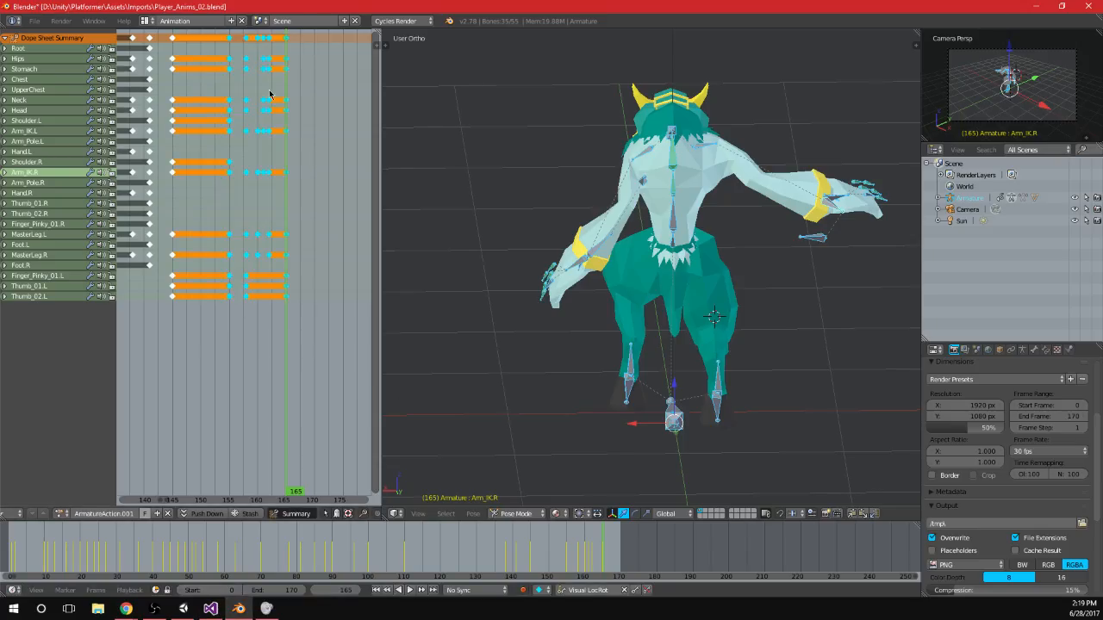
key(g)
click(226, 155)
drag(186, 178, 211, 191)
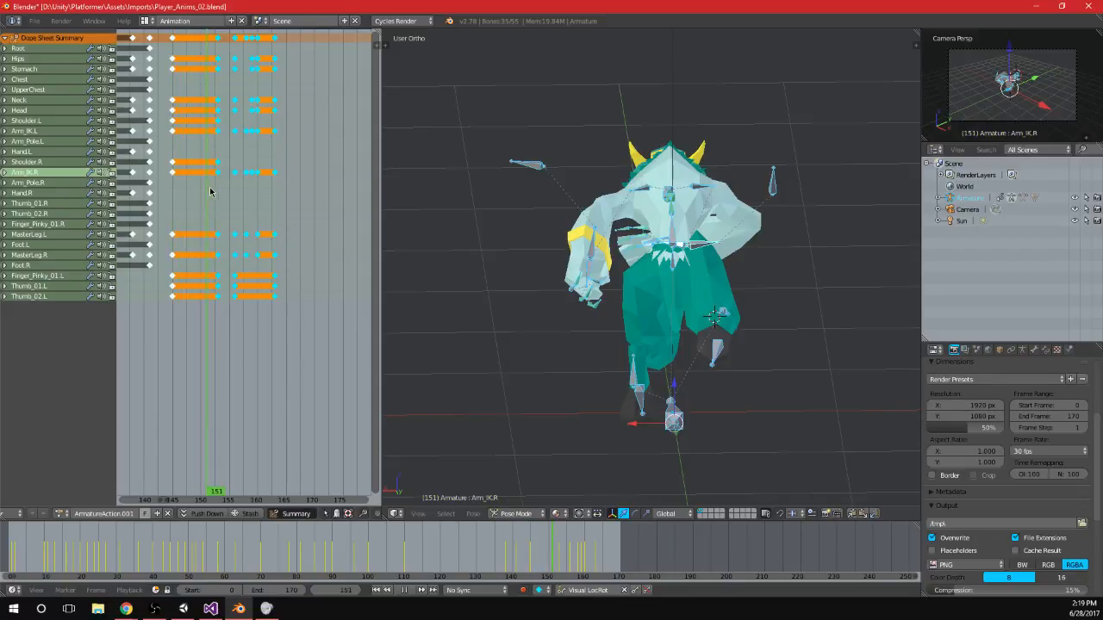
key(g)
click(236, 218)
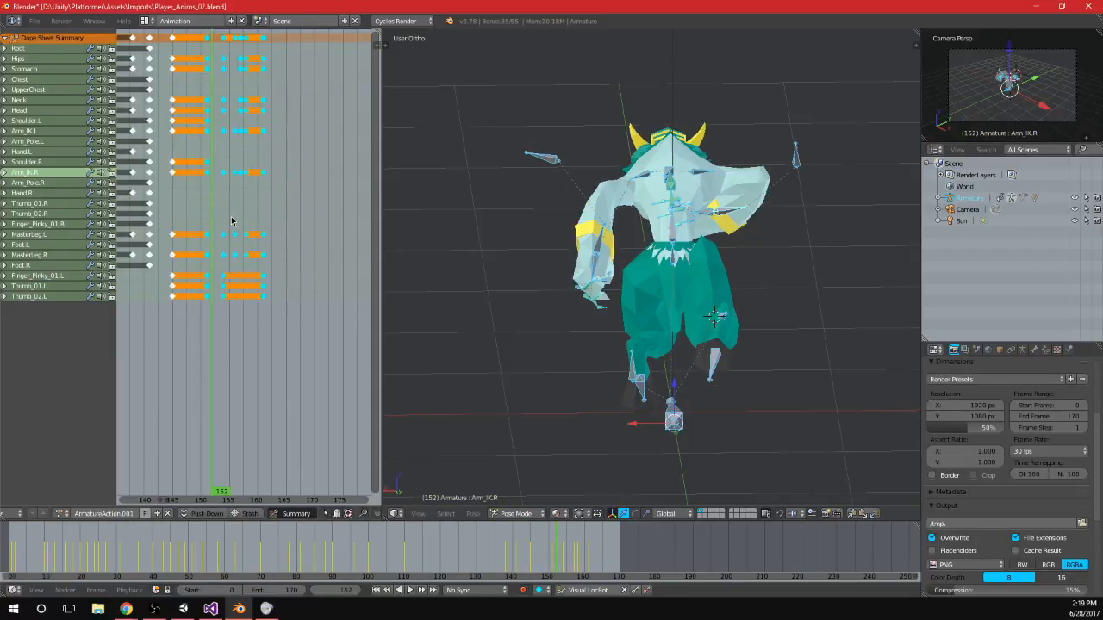
key(alt+a)
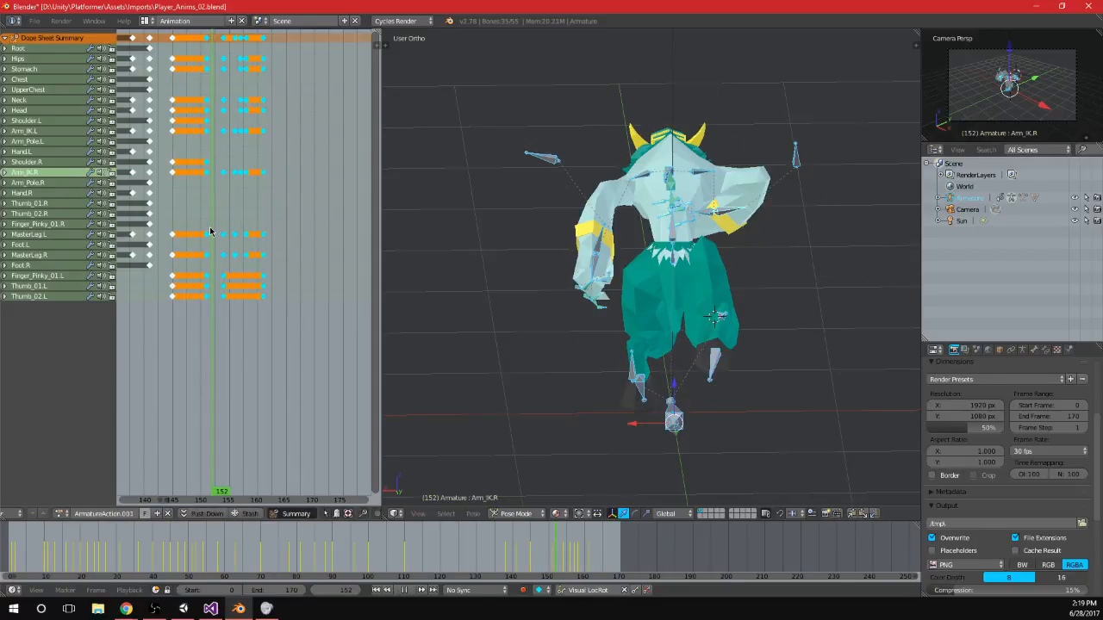
key(g)
click(258, 251)
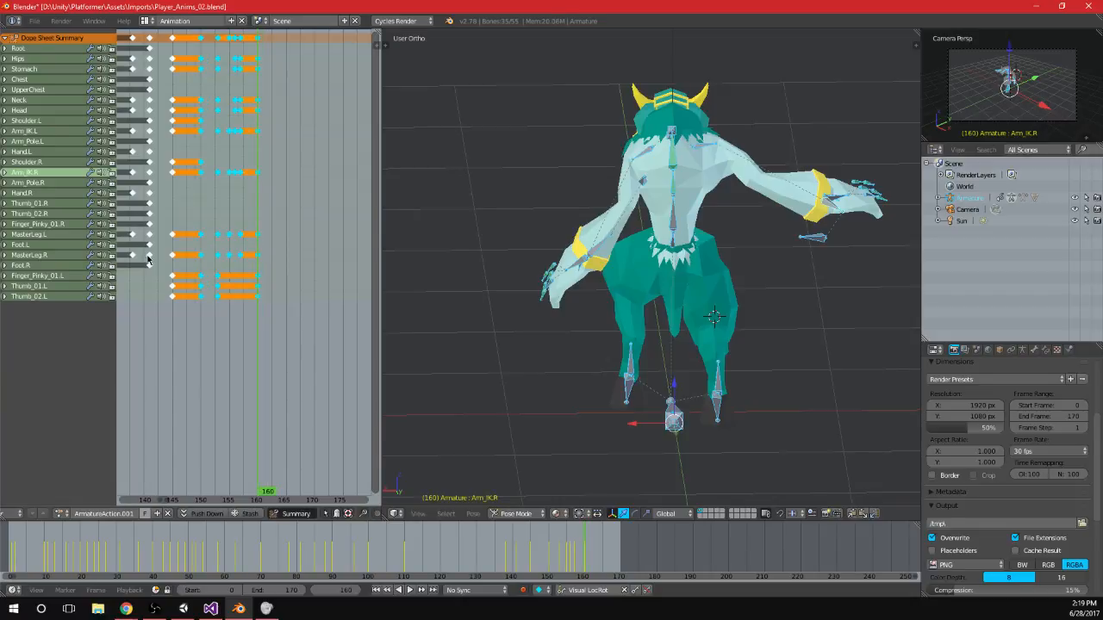
Play back the shortened dash and scrub frames 155 to 158 from the side to examine the poses between keyframes.
key(alt+a)
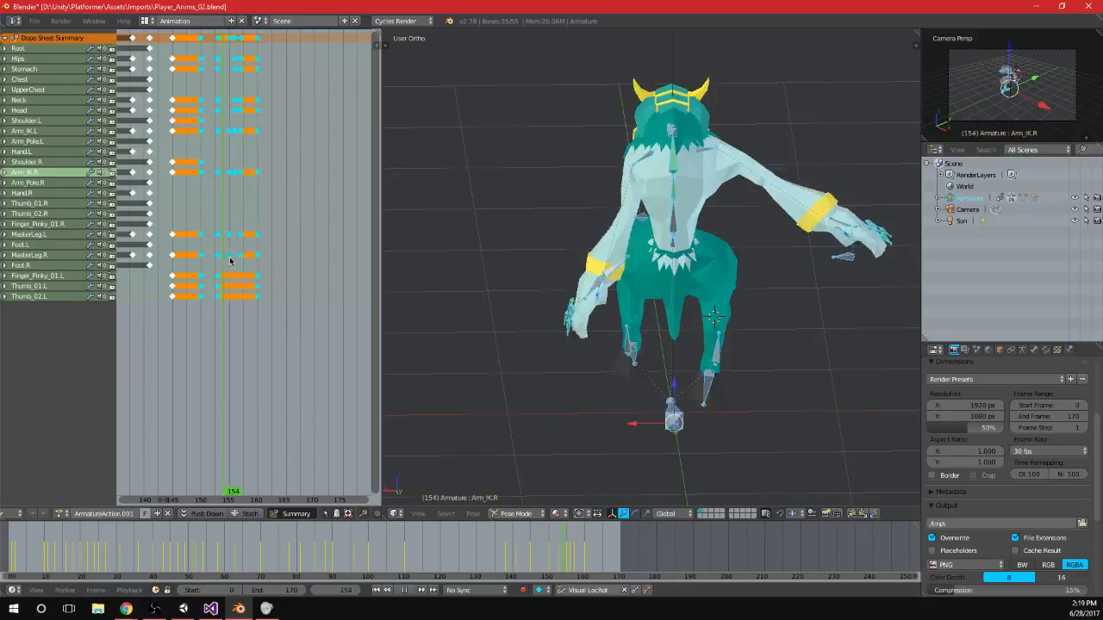
key(alt+a)
scroll(239, 185, up, 2)
key(a)
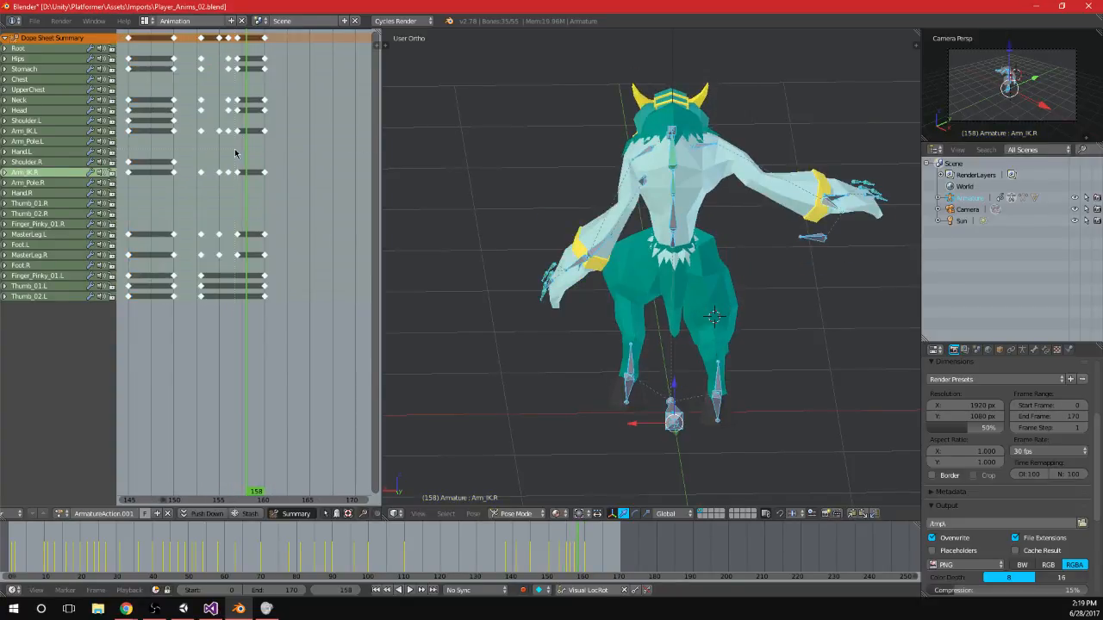
drag(250, 50, 251, 39)
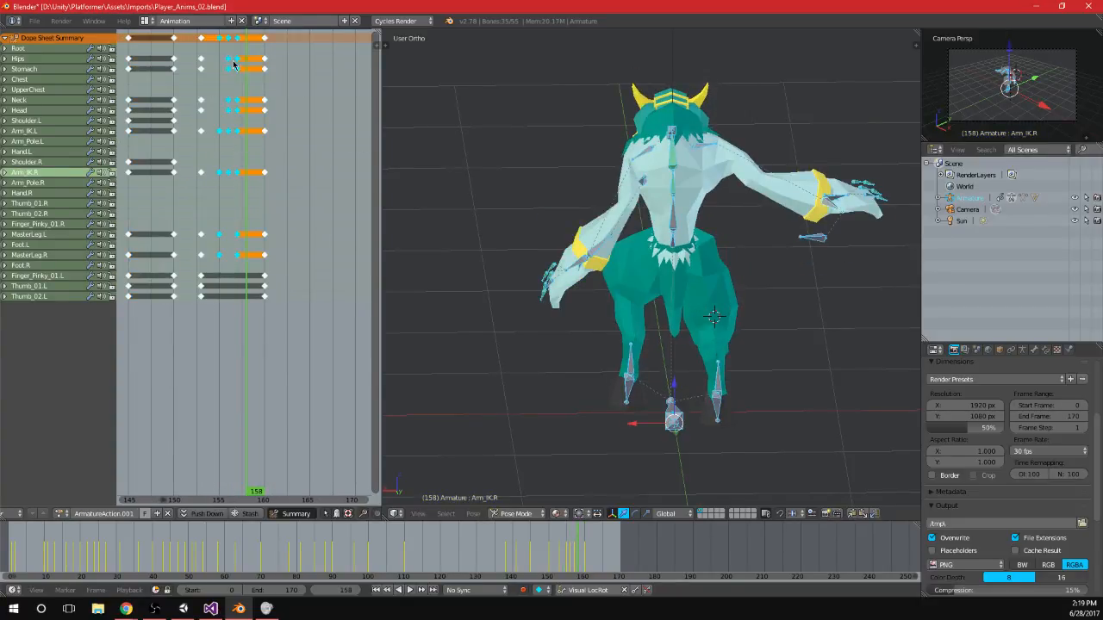
key(alt+a)
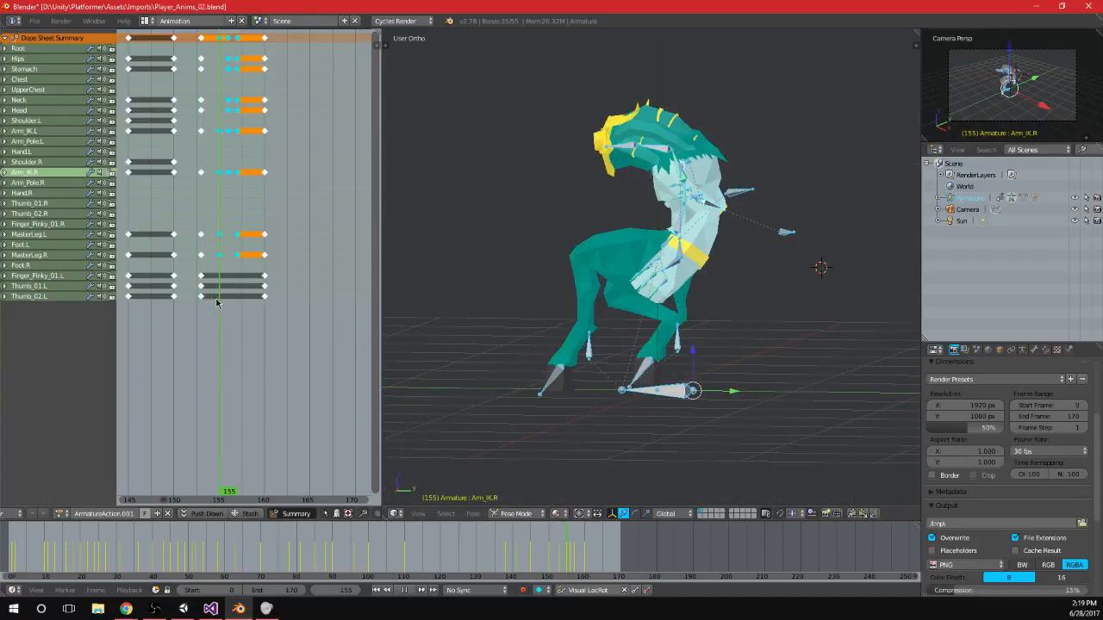
drag(230, 304, 240, 303)
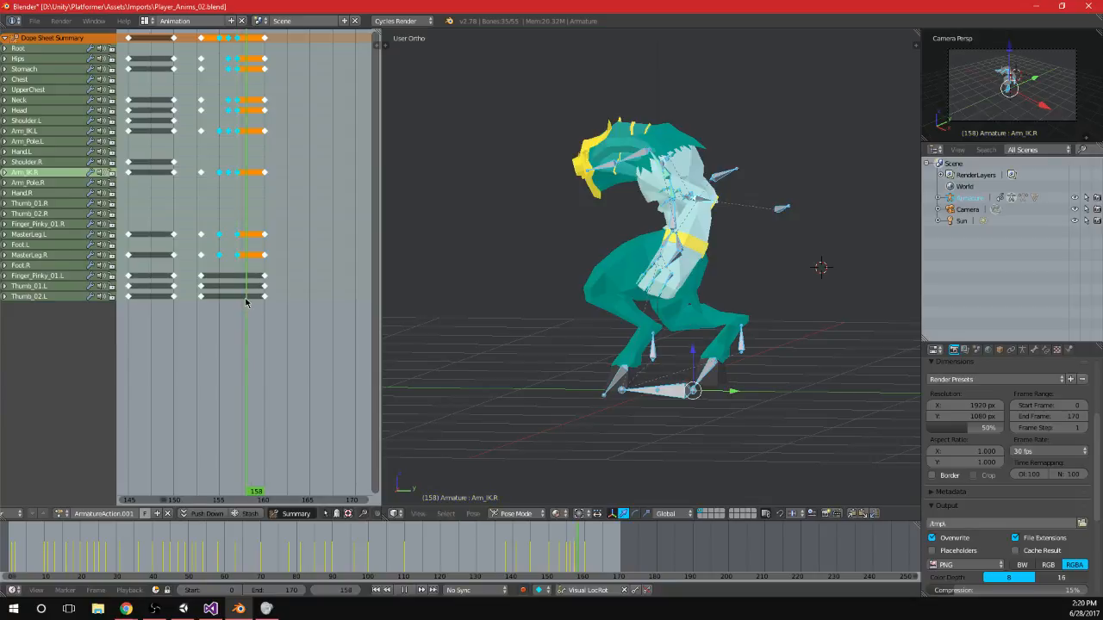
key(alt+a)
key(a)
drag(231, 39, 233, 36)
key(shift+d)
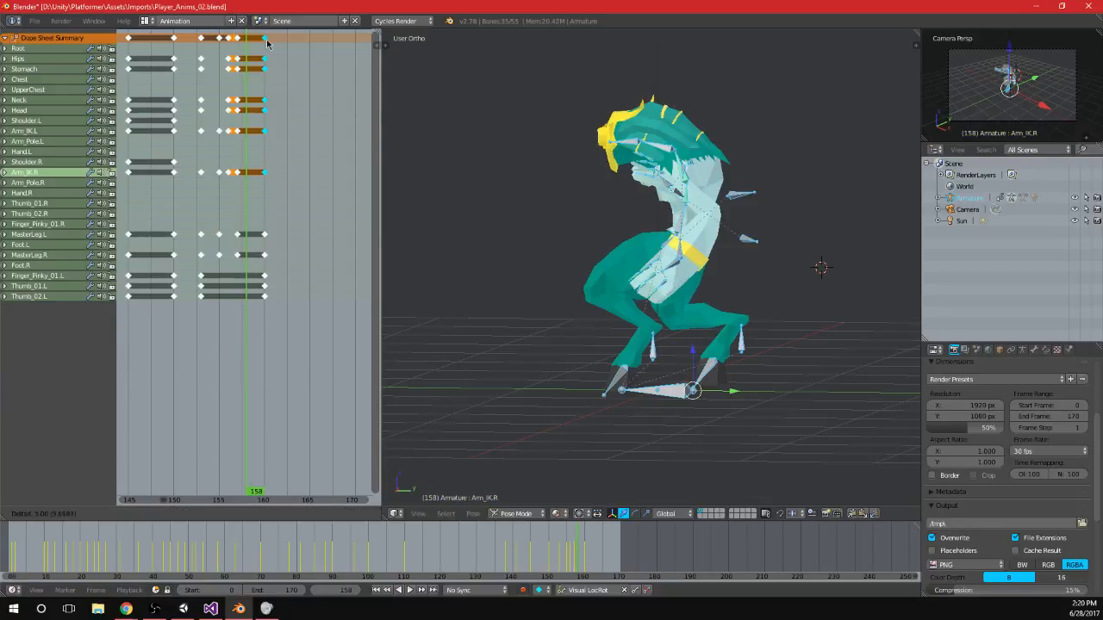
click(250, 41)
drag(207, 77, 258, 104)
key(Delete)
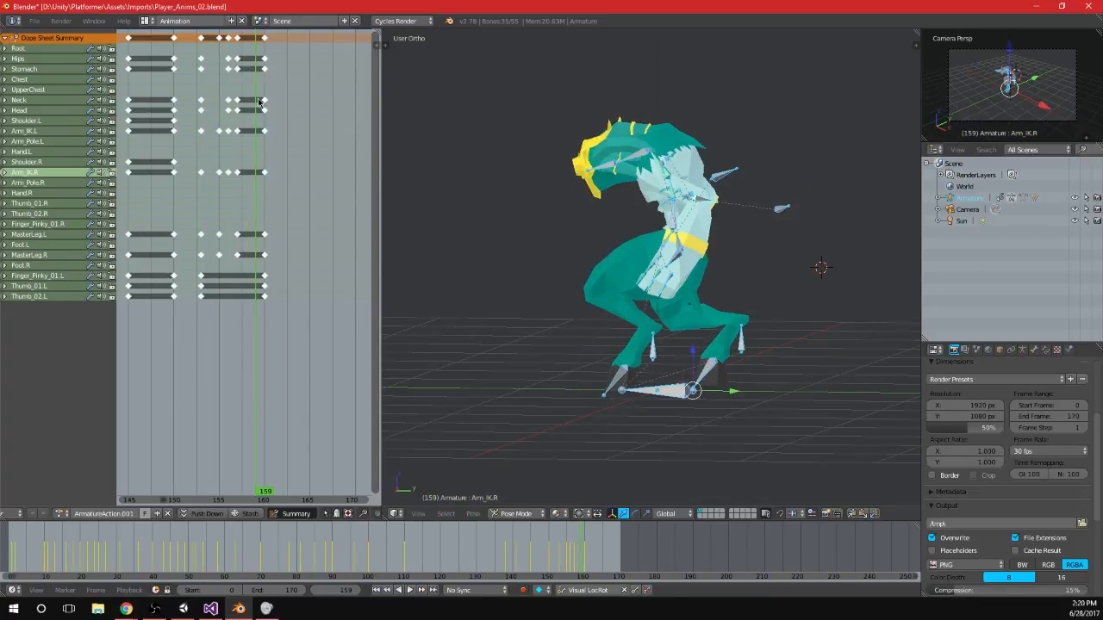
Save over Player_Anims_02.blend, with the 3D viewport set to the right orthographic view.
key(ctrl+s)
click(259, 102)
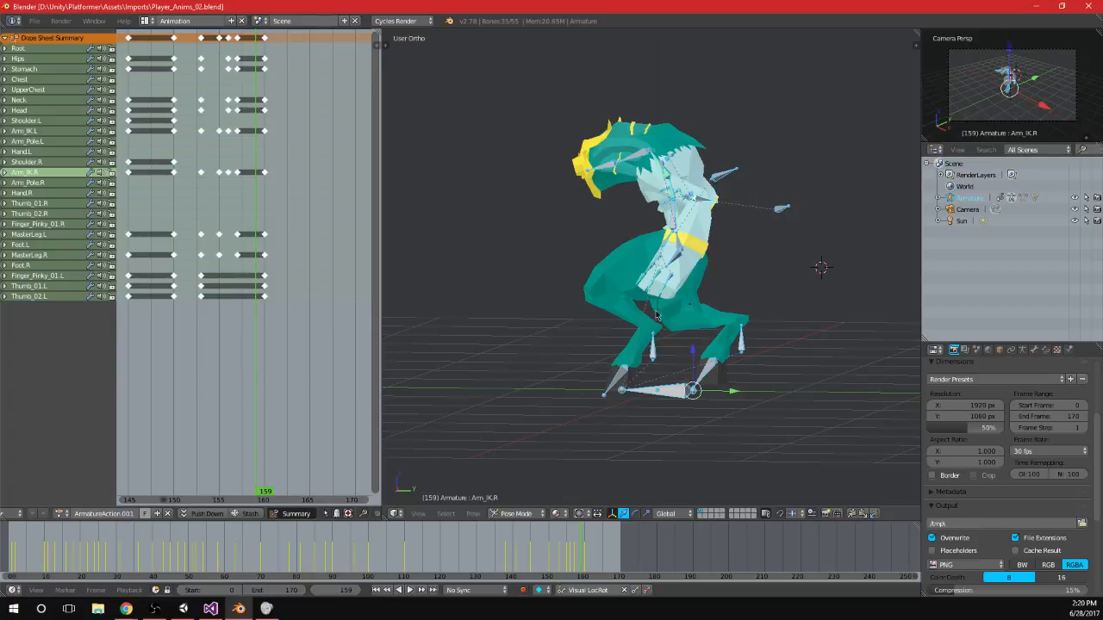
scroll(666, 315, down, 4)
middle_drag(667, 315, 699, 292)
key(KP_3)
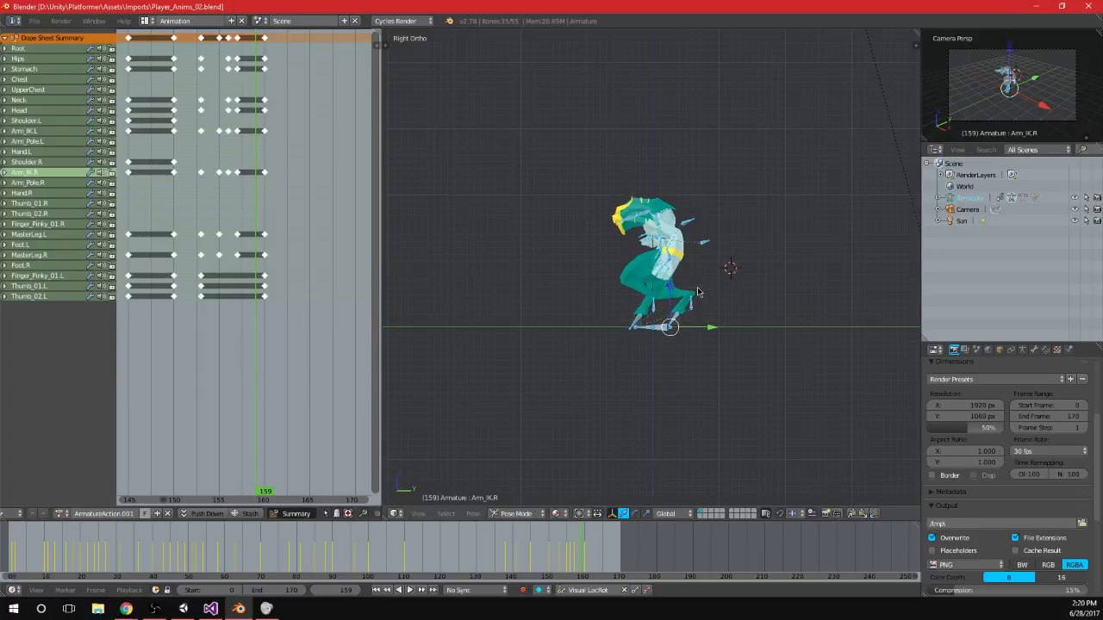
scroll(698, 292, up, 4)
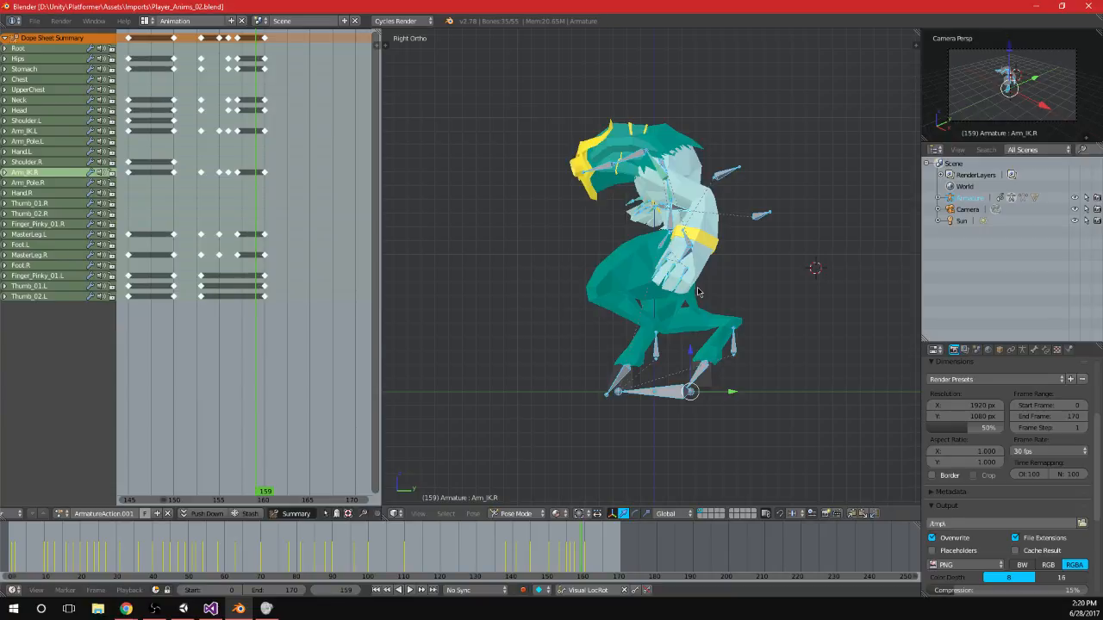
key(ctrl+s)
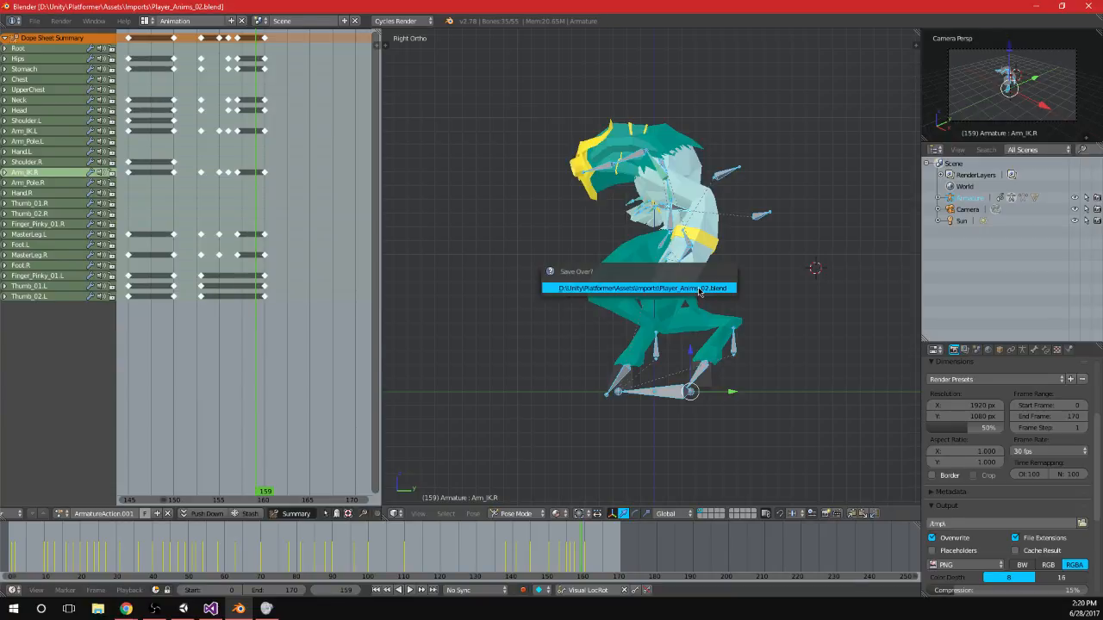
click(698, 293)
Switch to Unity and run the player through the level beside the water in the running game.
click(183, 609)
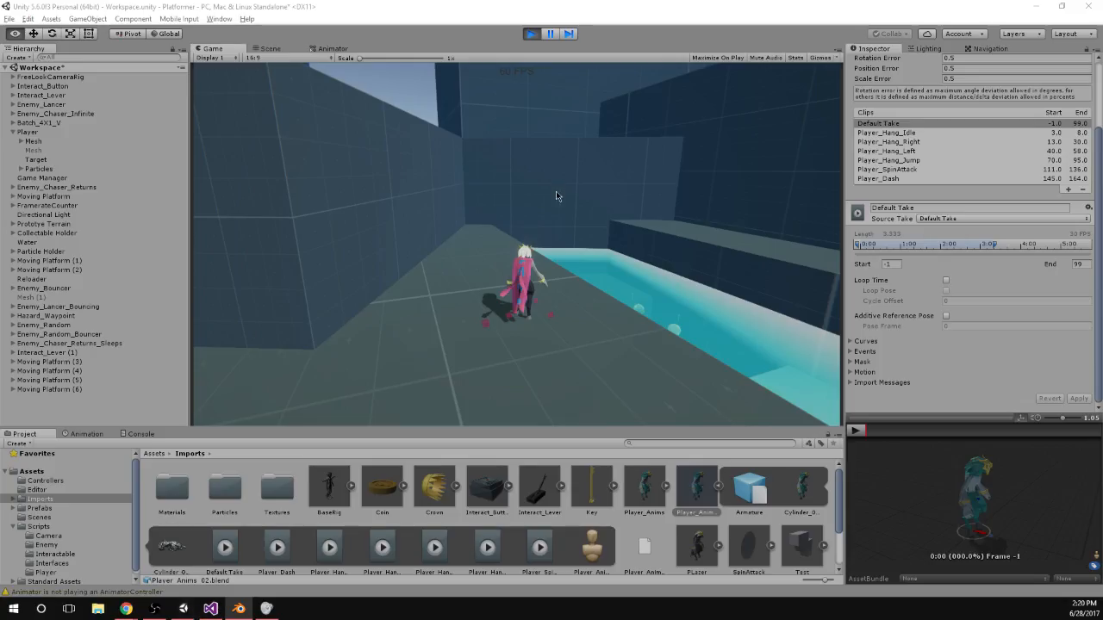
click(560, 49)
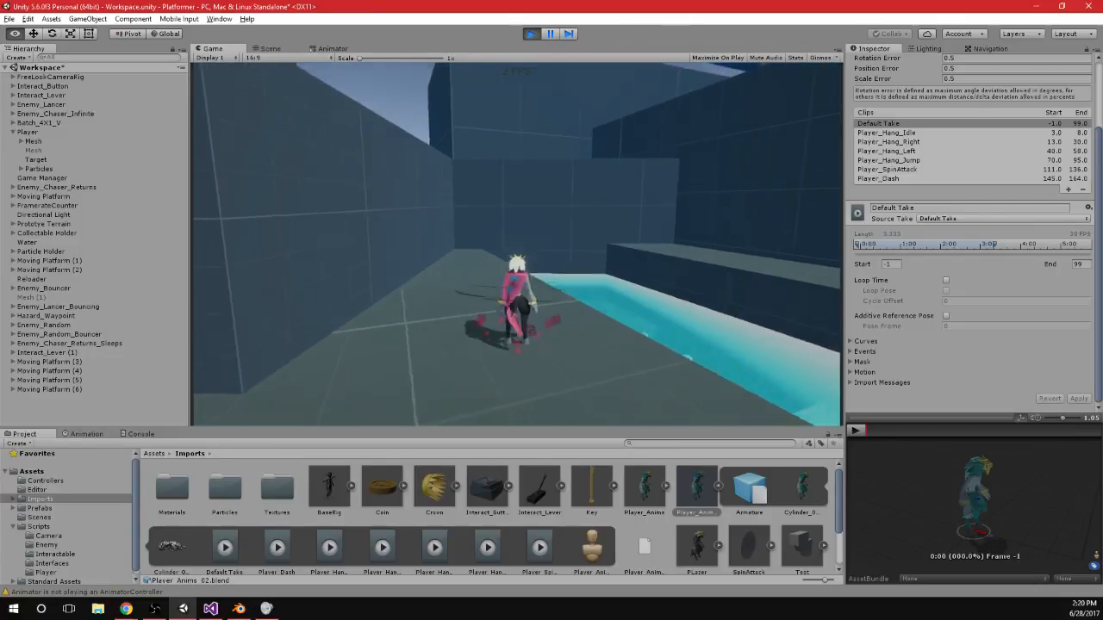
key(w)
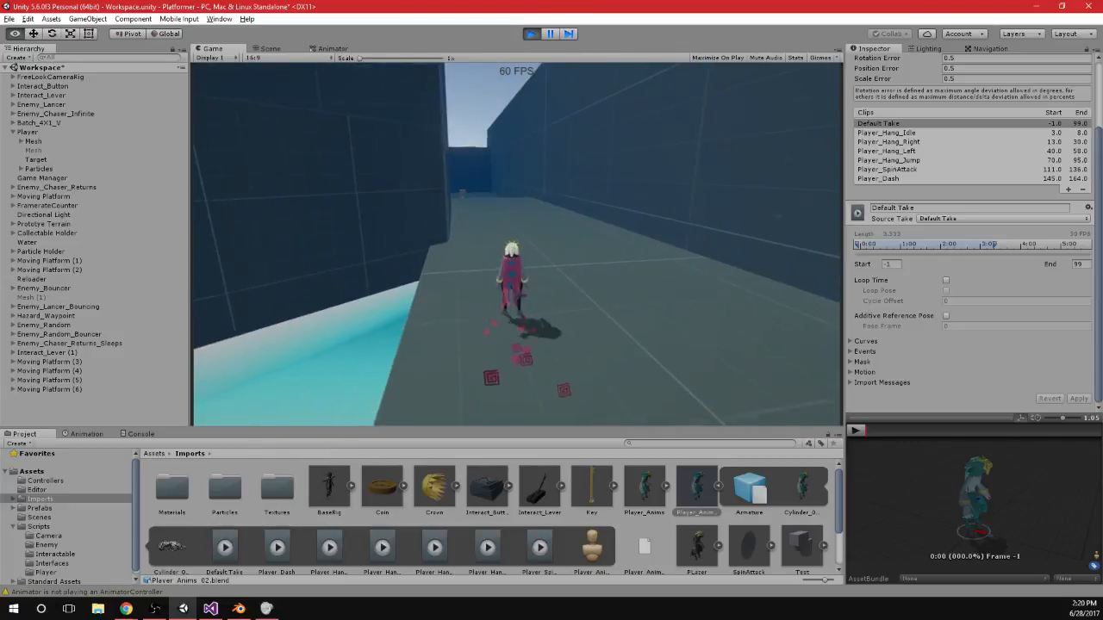
Stop play mode and set the end frame of the Player_Dash import clip to 159.
click(530, 34)
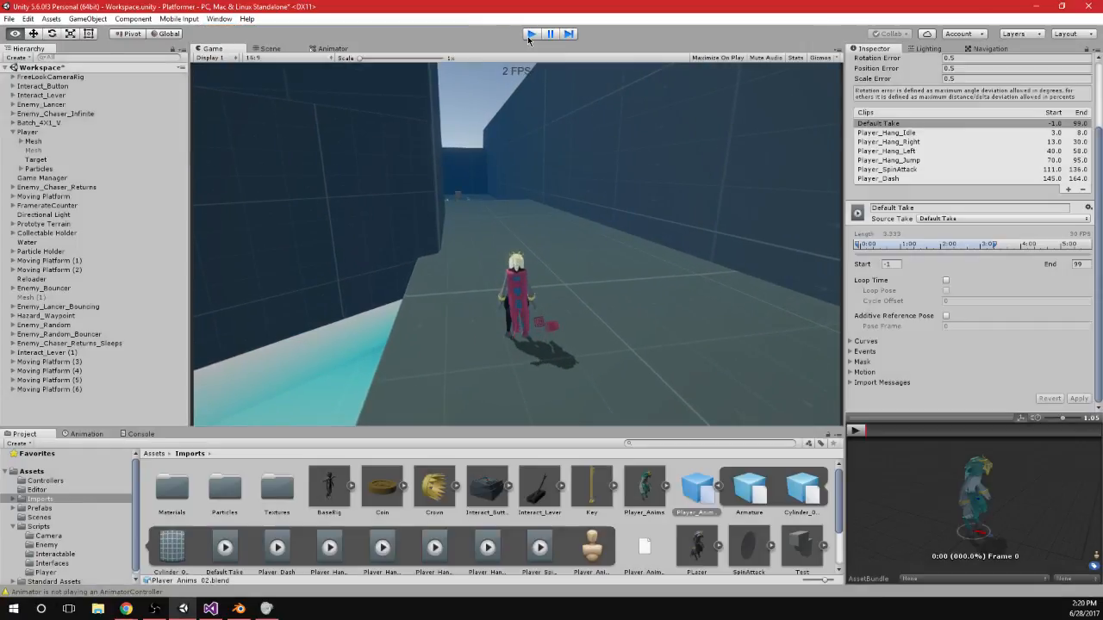
click(1015, 180)
click(1071, 251)
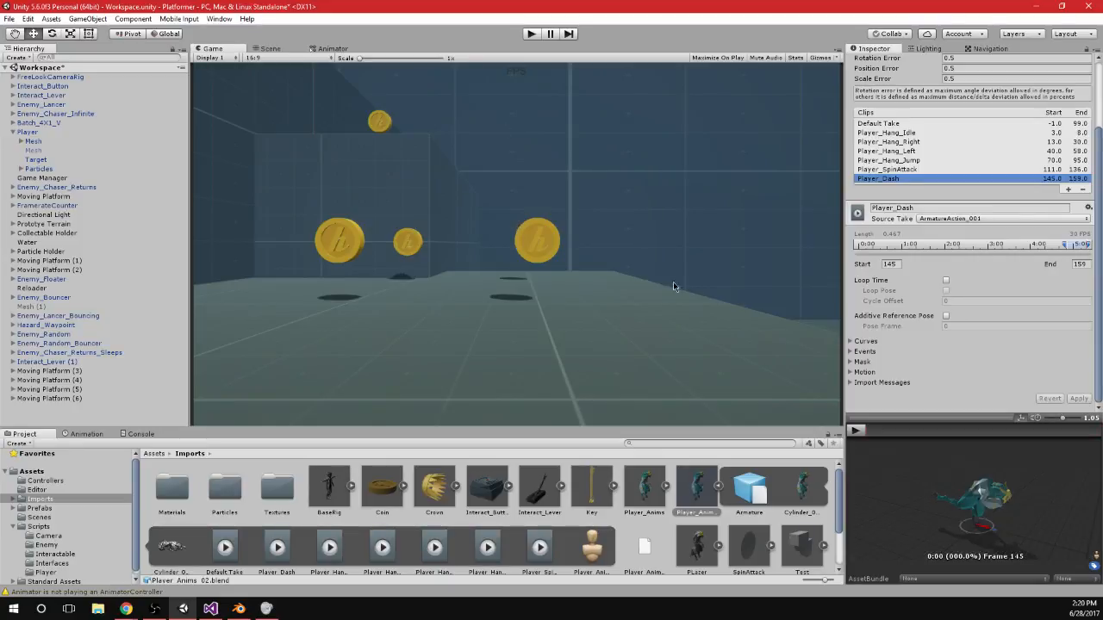
Start play mode and run and dash through the level to test the shortened dash clip.
click(532, 35)
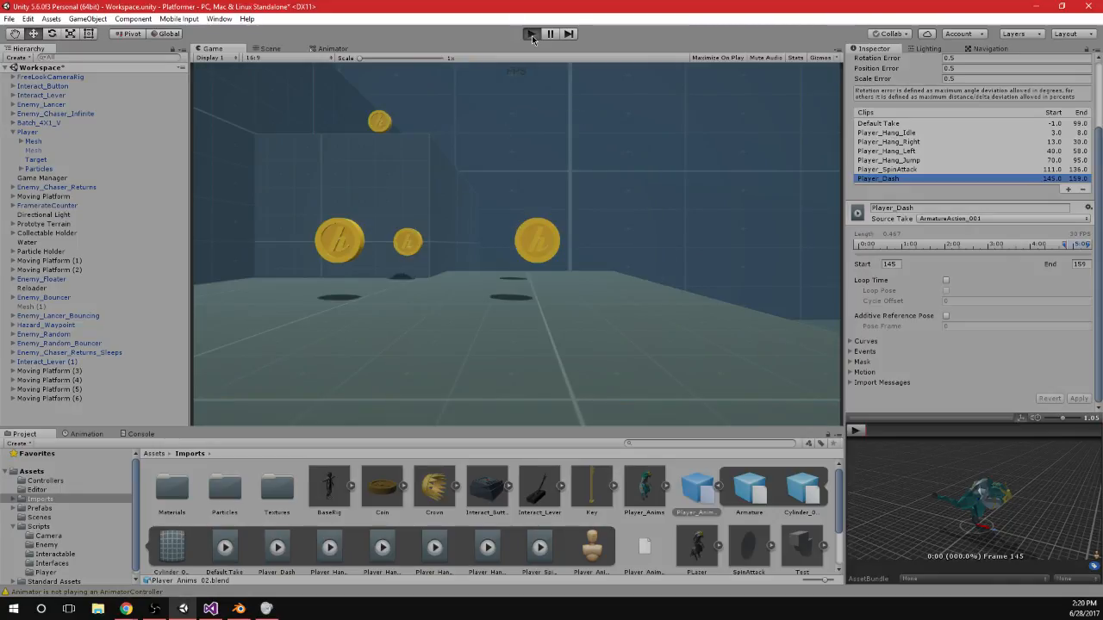
key(w)
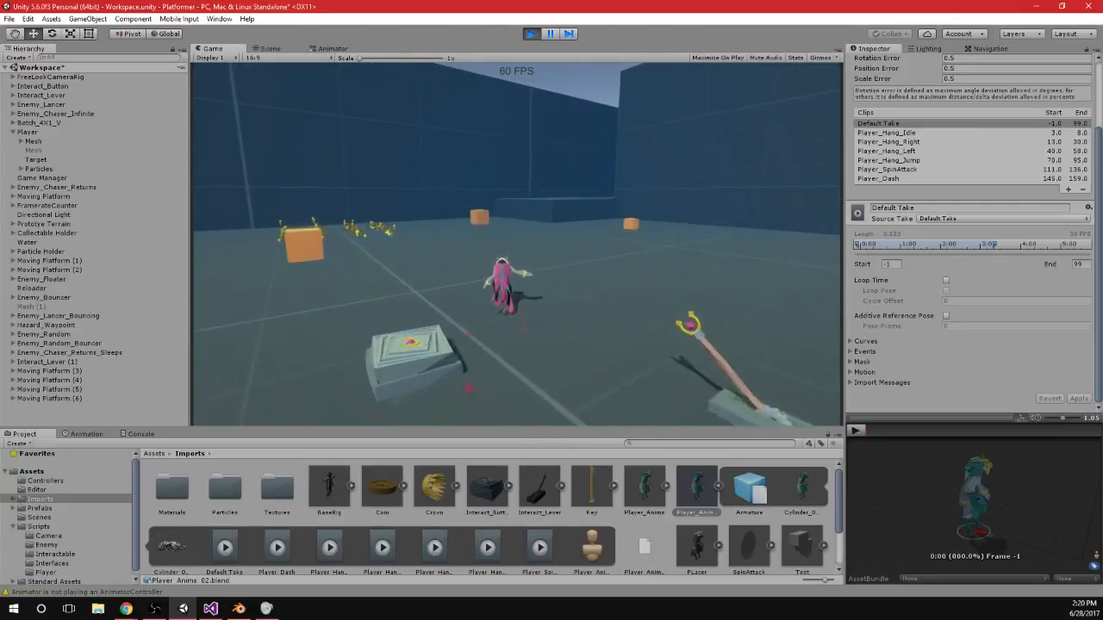
key(w)
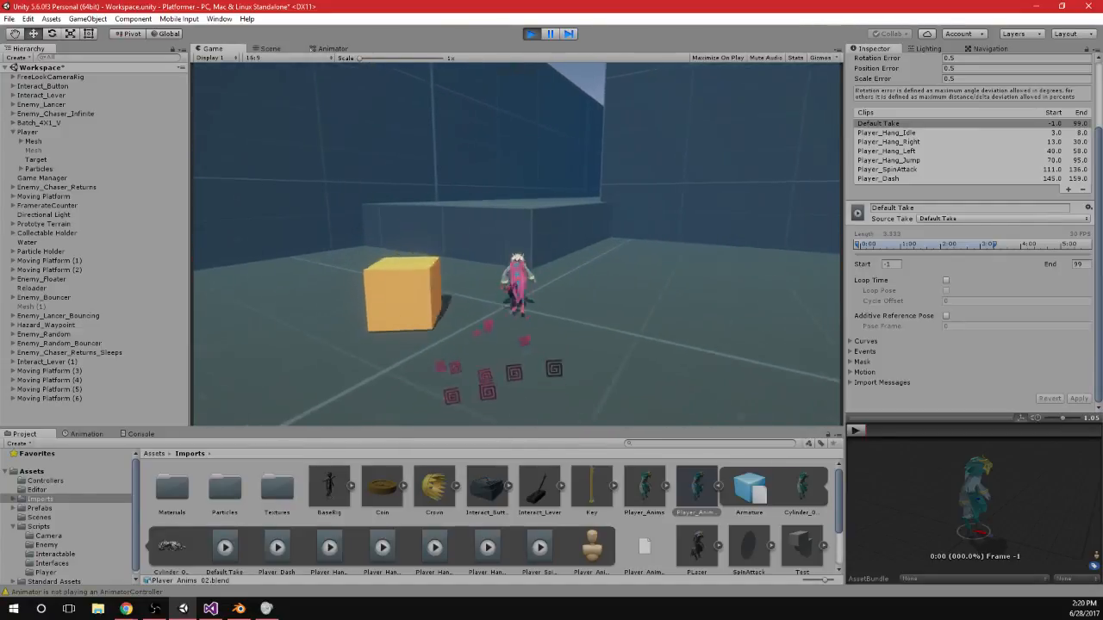
key(w)
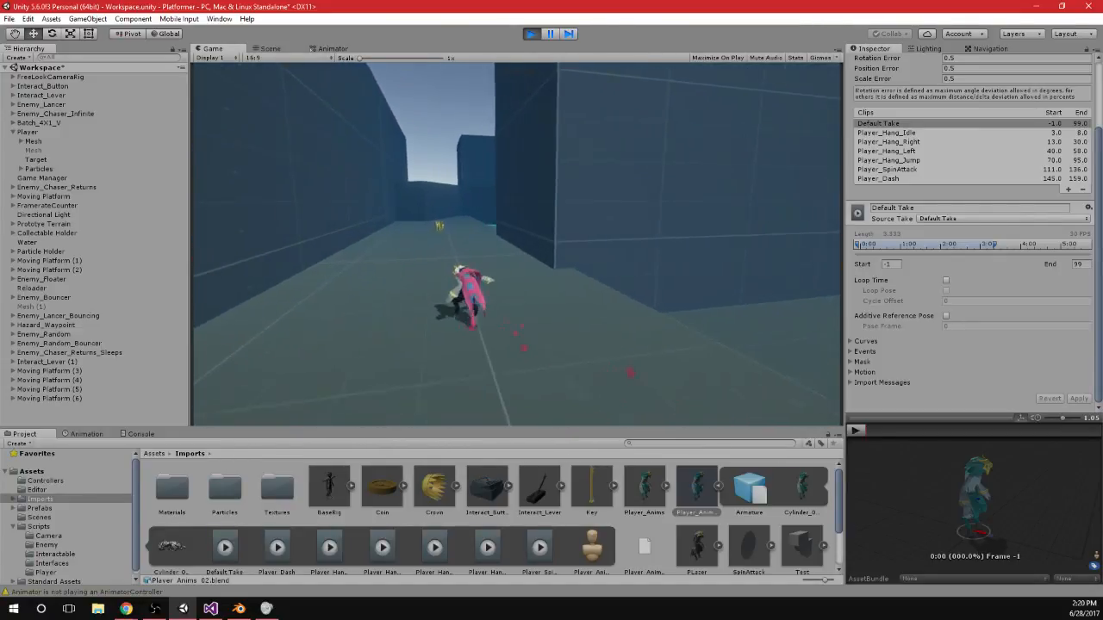
key(w)
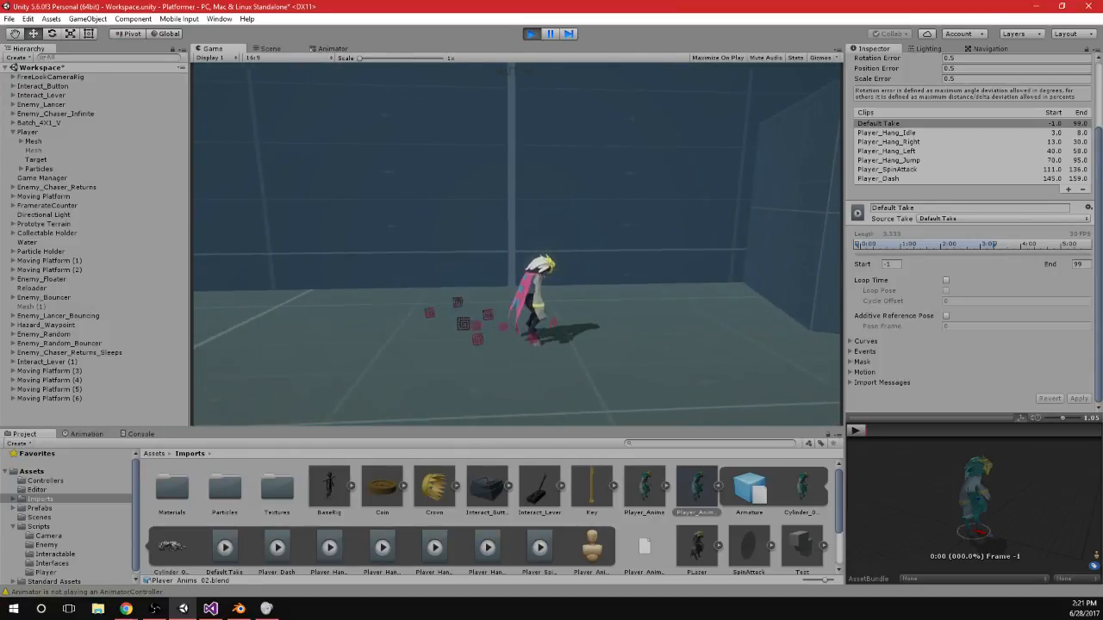
Set the speed of the Player_Dash animator state to 1 and return to the game view.
key(alt+Tab)
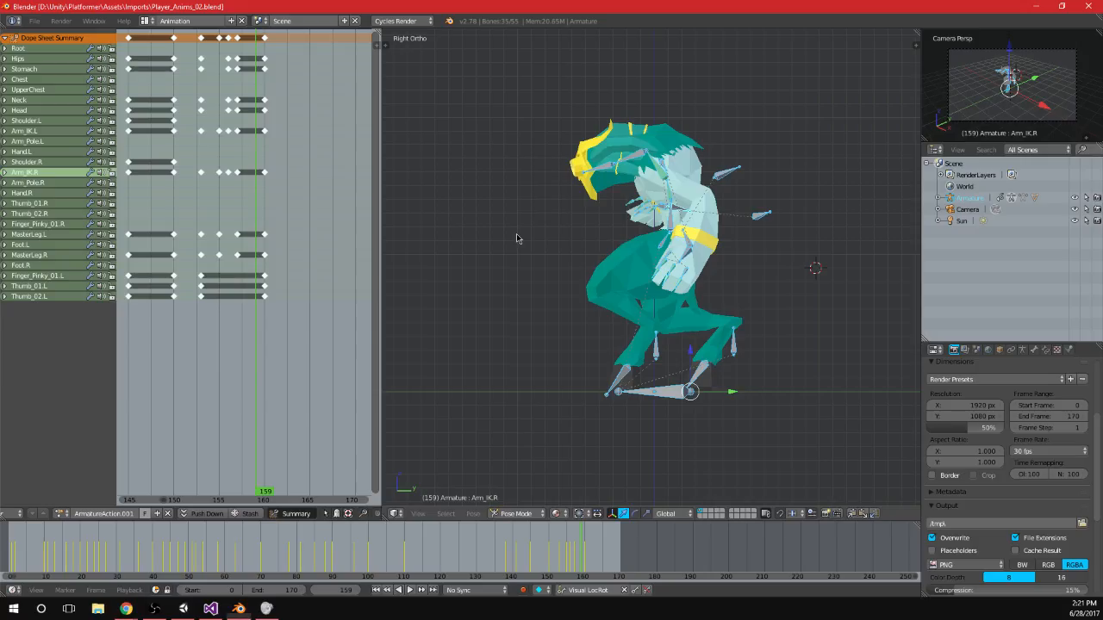
click(212, 608)
click(182, 608)
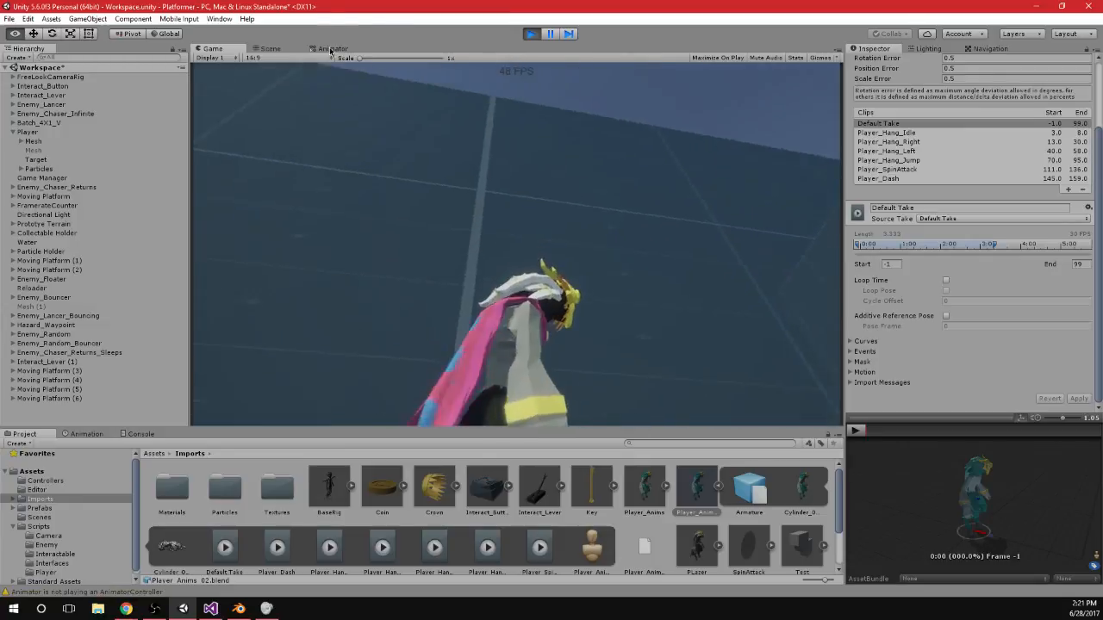
click(333, 48)
click(543, 373)
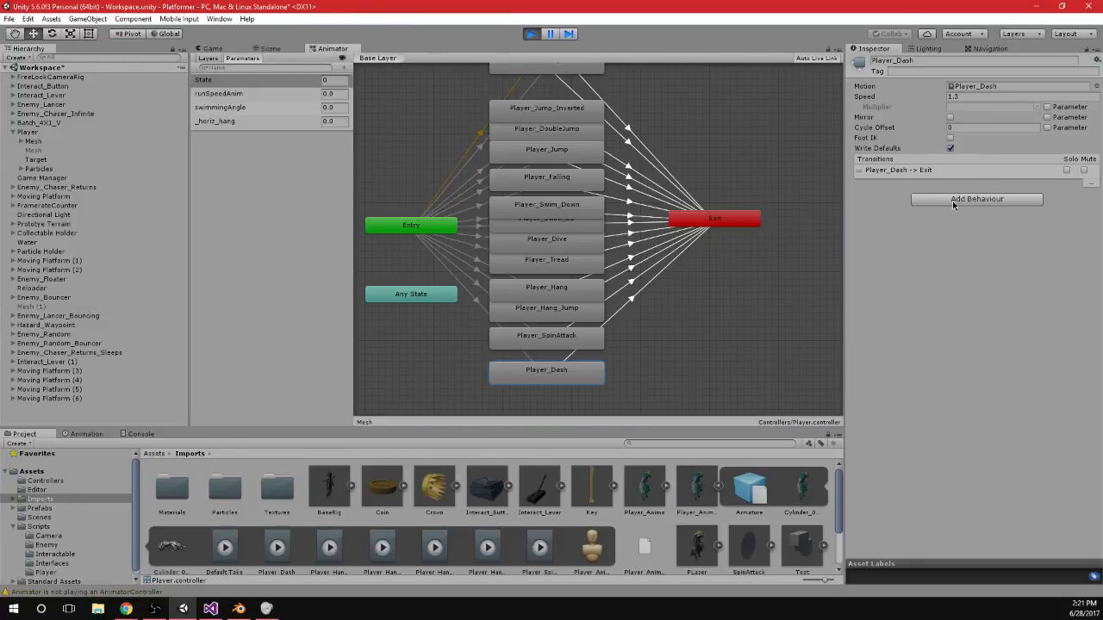
click(236, 49)
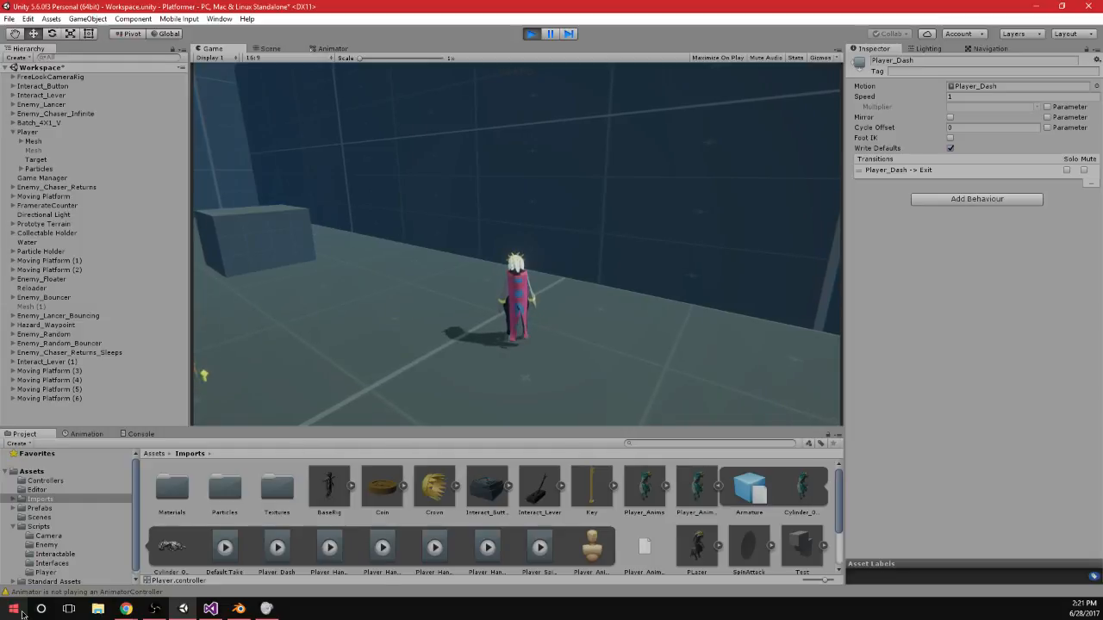
Stop play mode, switch to Blender and set the dash animation to frame 145.
key(alt+Tab)
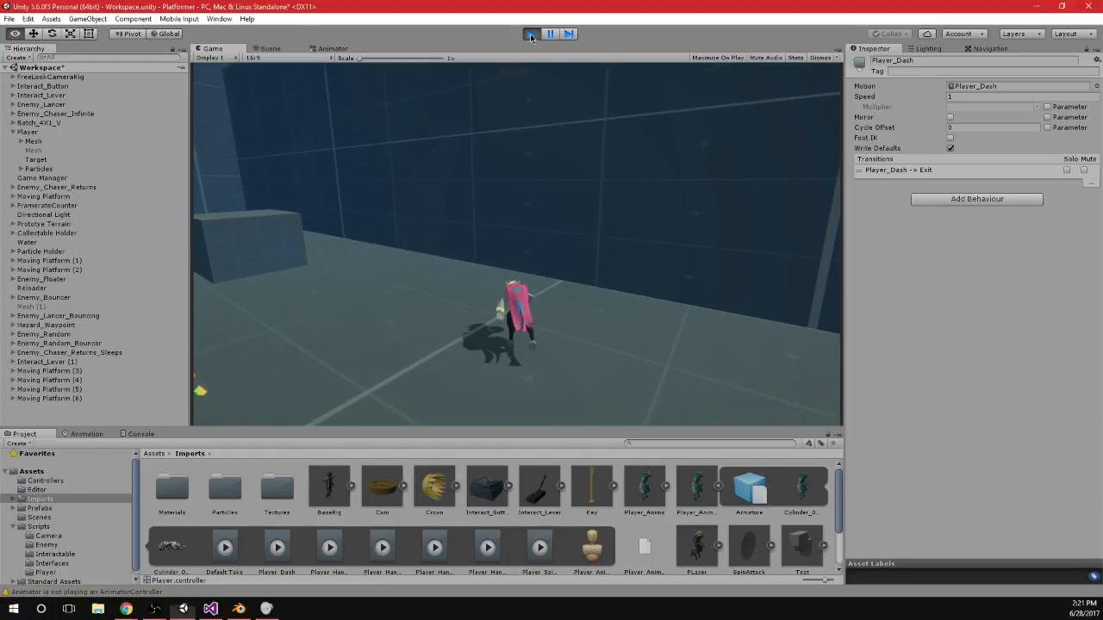
click(530, 34)
click(239, 609)
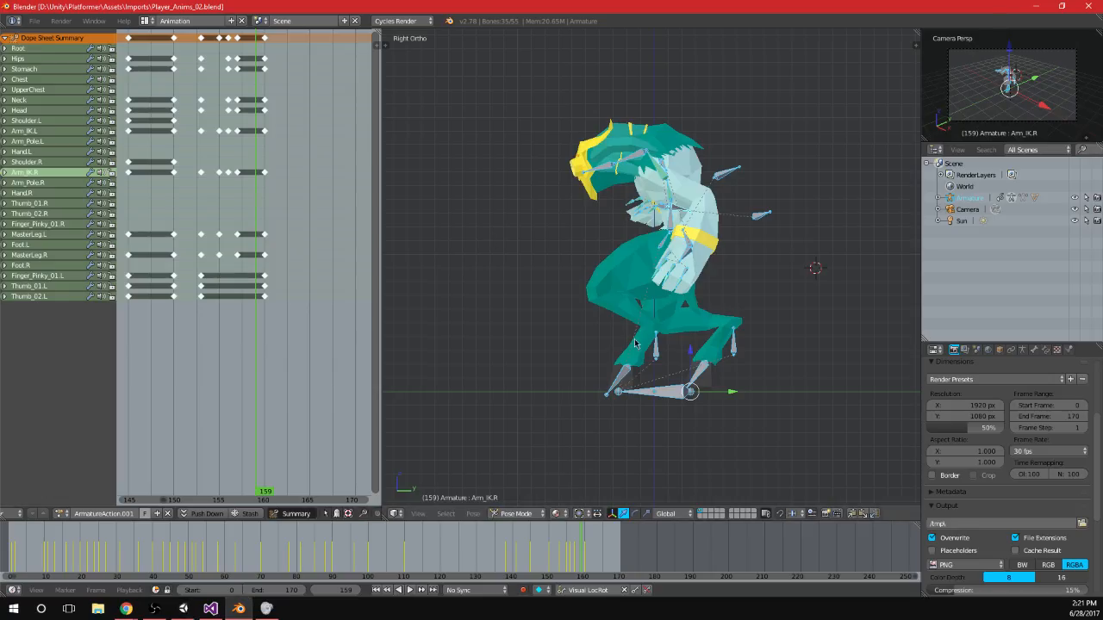
middle_drag(635, 343, 650, 348)
key(KP_7)
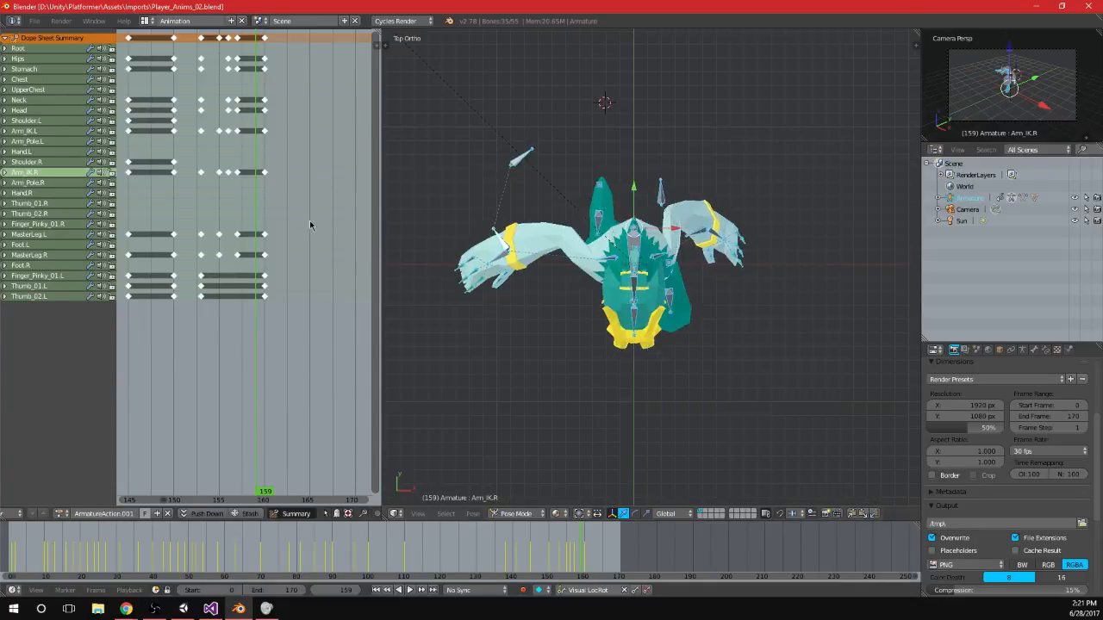
drag(252, 222, 156, 228)
scroll(172, 231, down, 1)
middle_drag(194, 232, 235, 234)
drag(186, 227, 184, 229)
Move the Arm_IK.R control out and back beside the body at frame 145 and rotate the hand to trail behind.
middle_drag(648, 357, 780, 297)
right_click(638, 269)
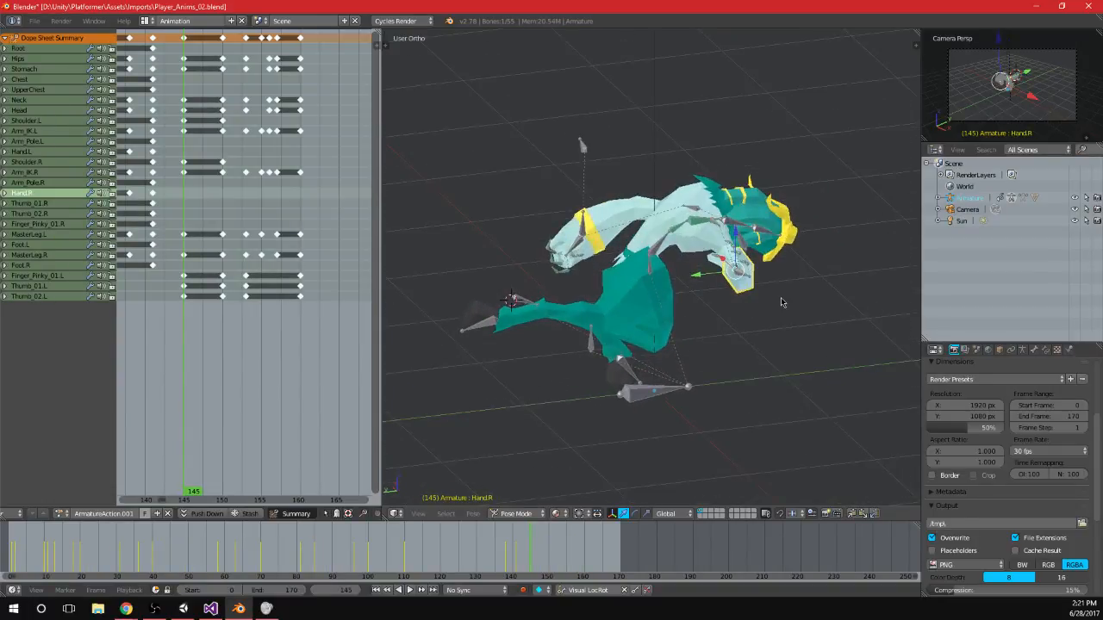
key(KP_7)
key(r)
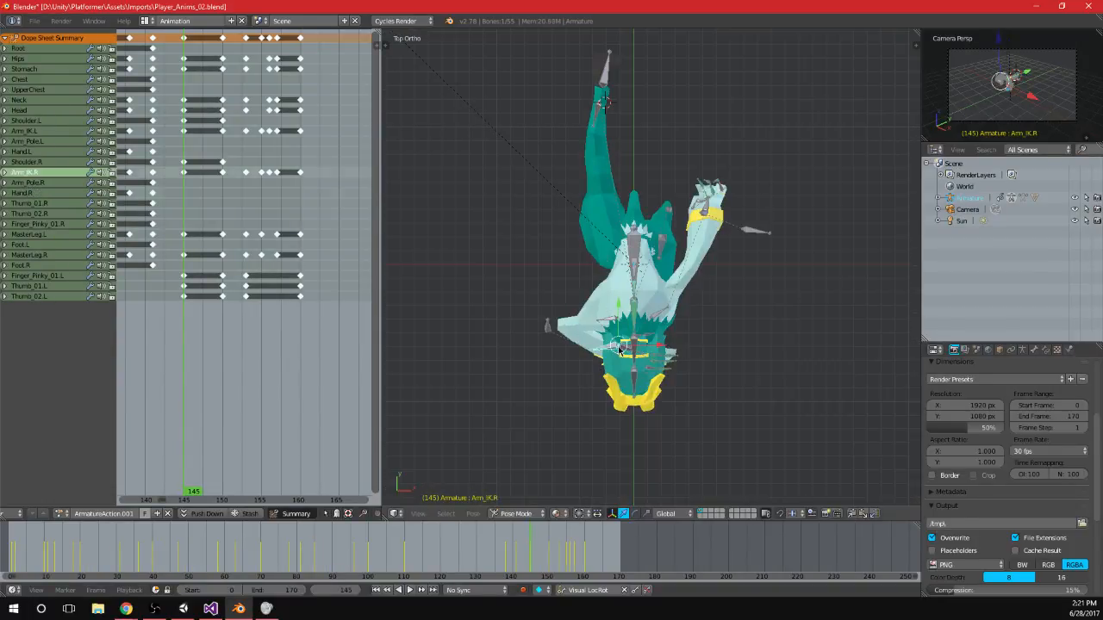
key(g)
click(532, 243)
key(r)
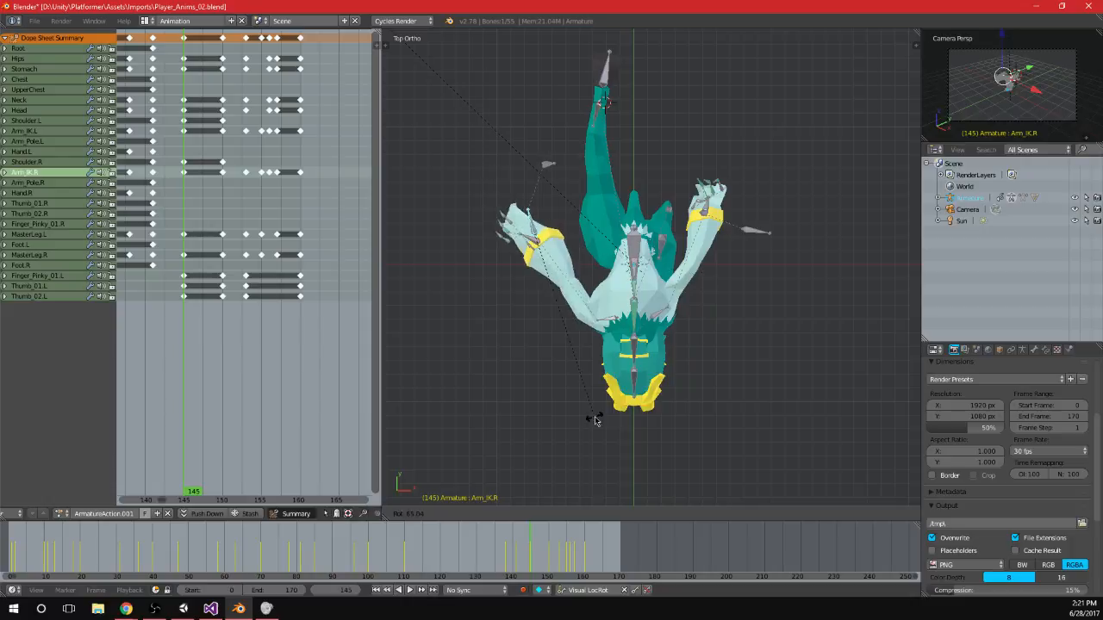
click(594, 419)
Move the Arm_IK.L control farther out from the body in the top view.
key(g)
click(726, 229)
key(g)
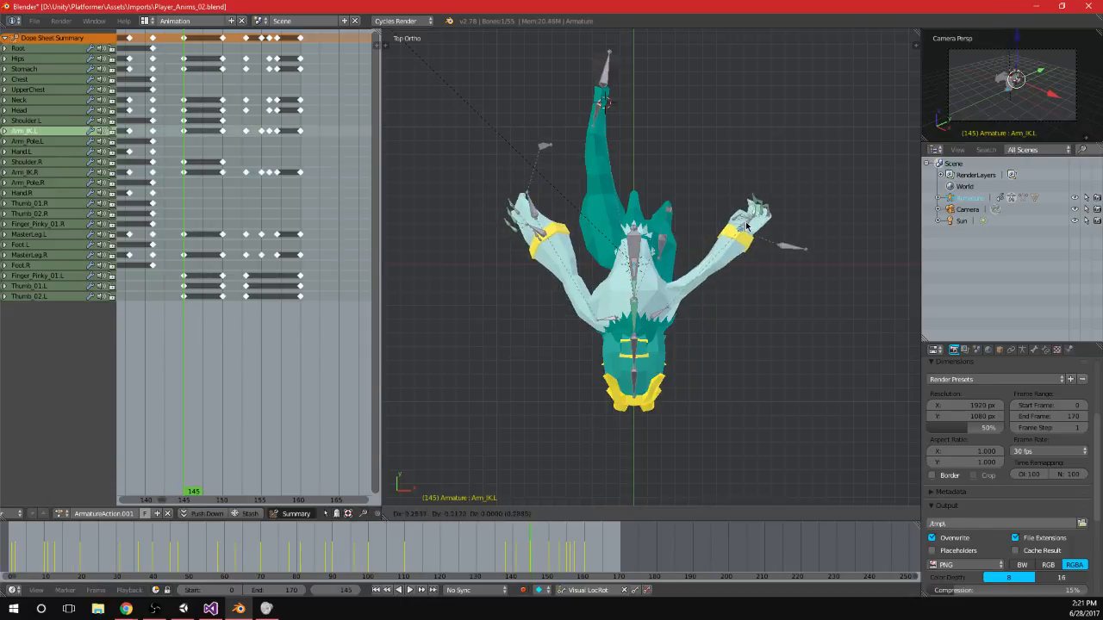
Keyframe both arm IK controls at frame 145 and raise the Arm_IK.R control.
middle_drag(552, 234, 517, 328)
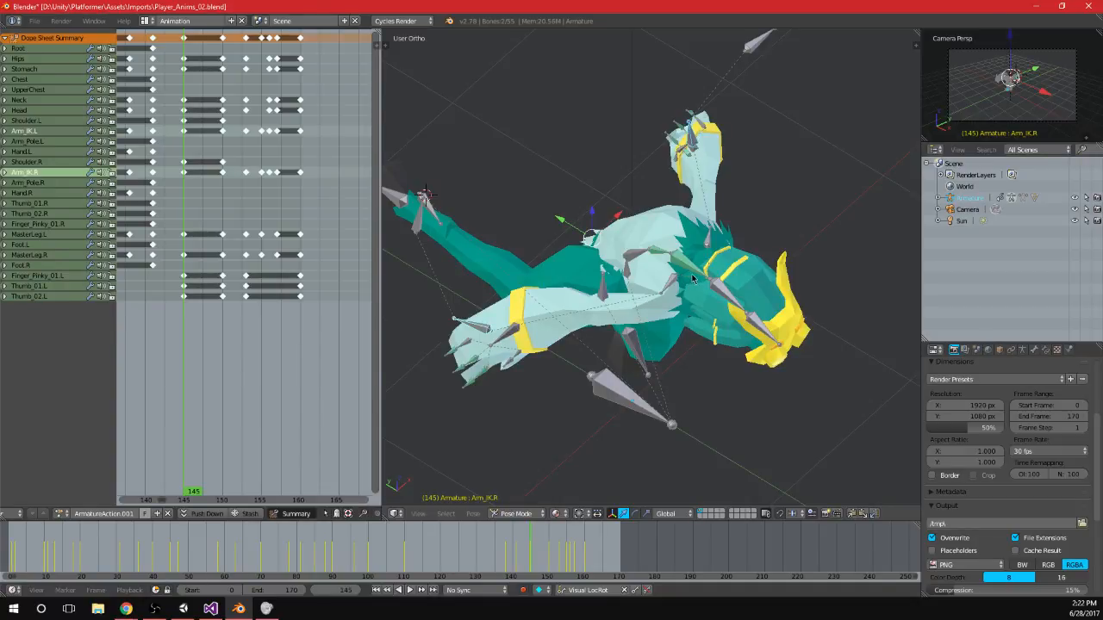
scroll(714, 269, down, 1)
middle_drag(743, 312, 563, 306)
key(g)
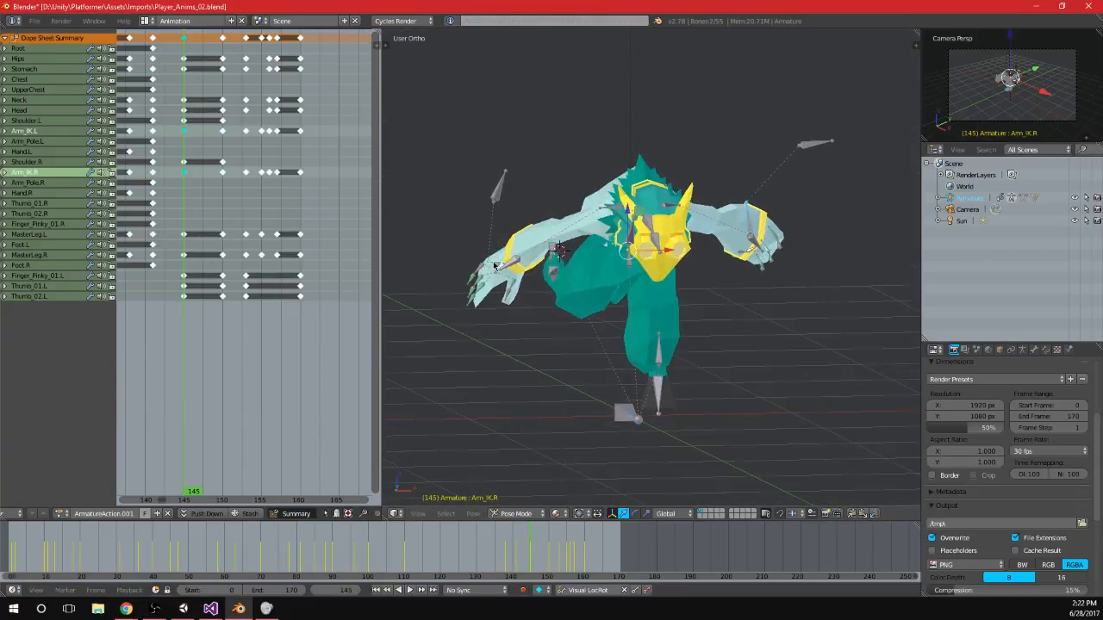
click(601, 278)
middle_drag(601, 278, 806, 305)
key(g)
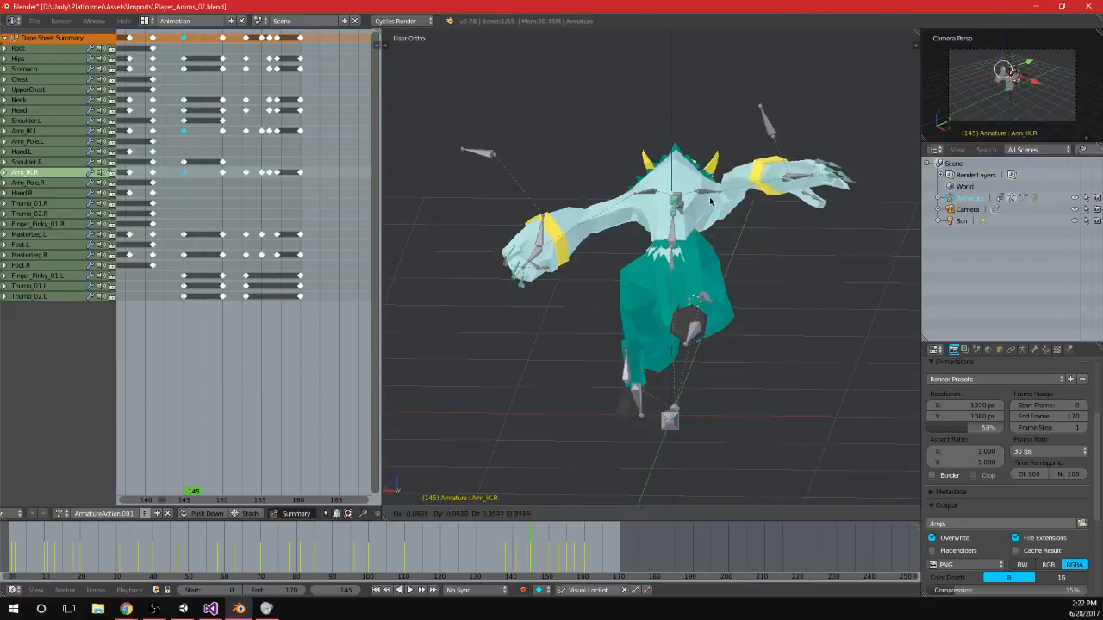
click(714, 201)
middle_drag(714, 203, 691, 238)
Rotate the Arm_IK.R control in the top view so the hand points backward, and shift it slightly outward.
right_click(548, 246)
middle_drag(596, 315, 766, 281)
right_click(546, 227)
key(KP_7)
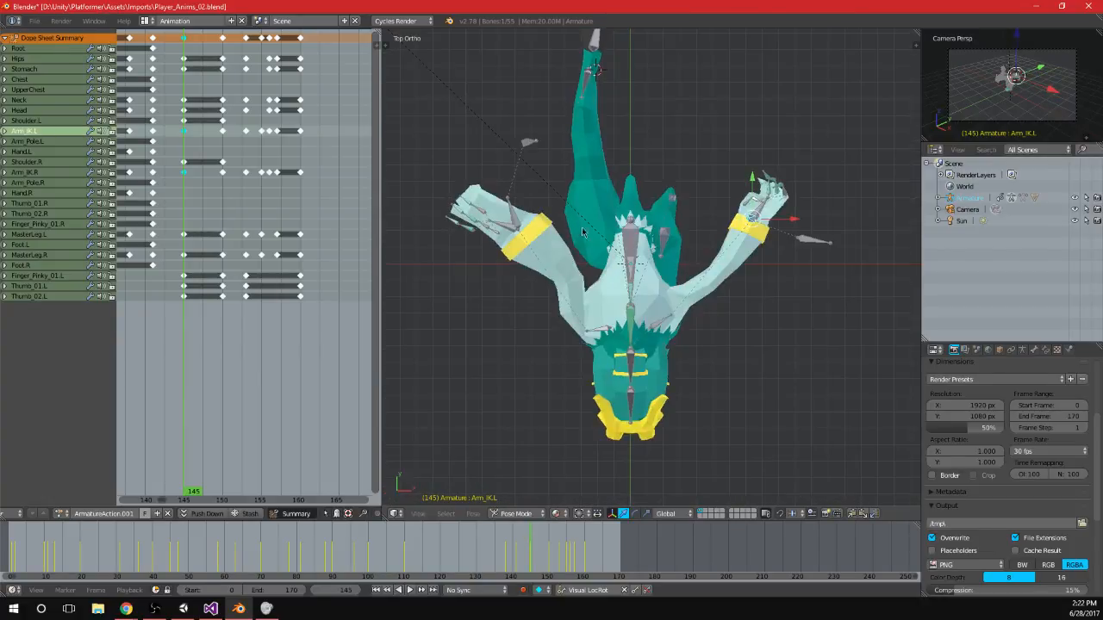
right_click(515, 217)
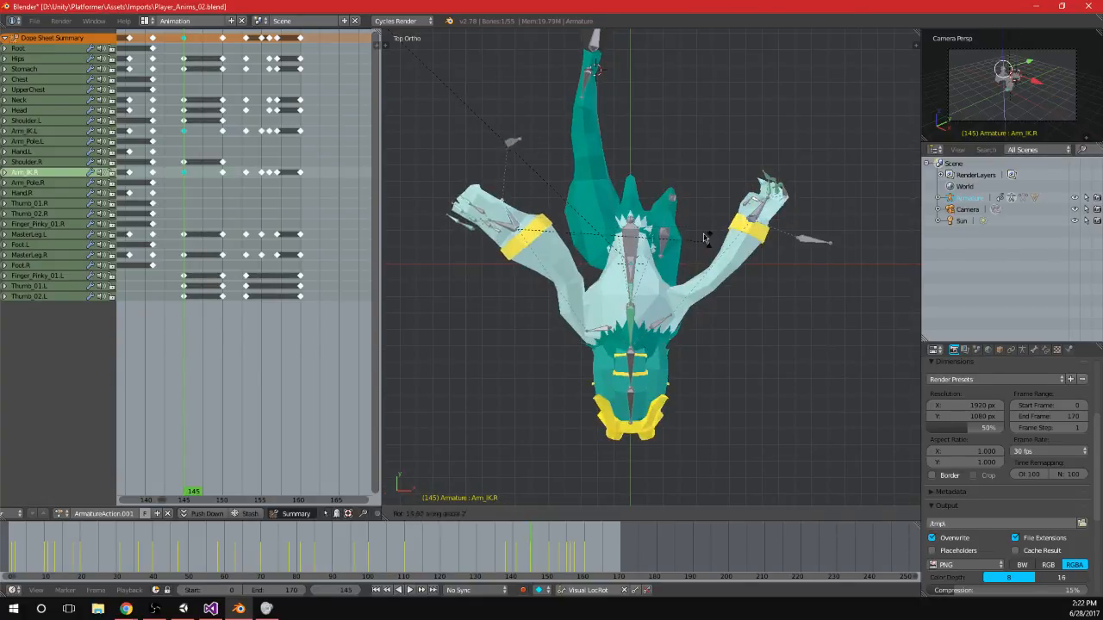
click(657, 213)
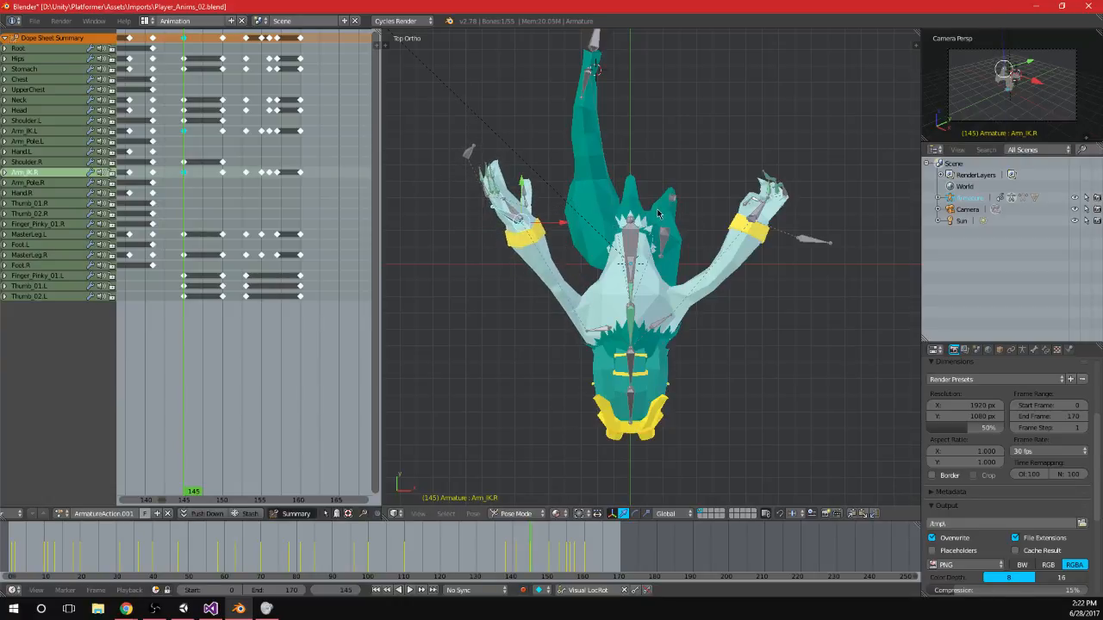
key(g)
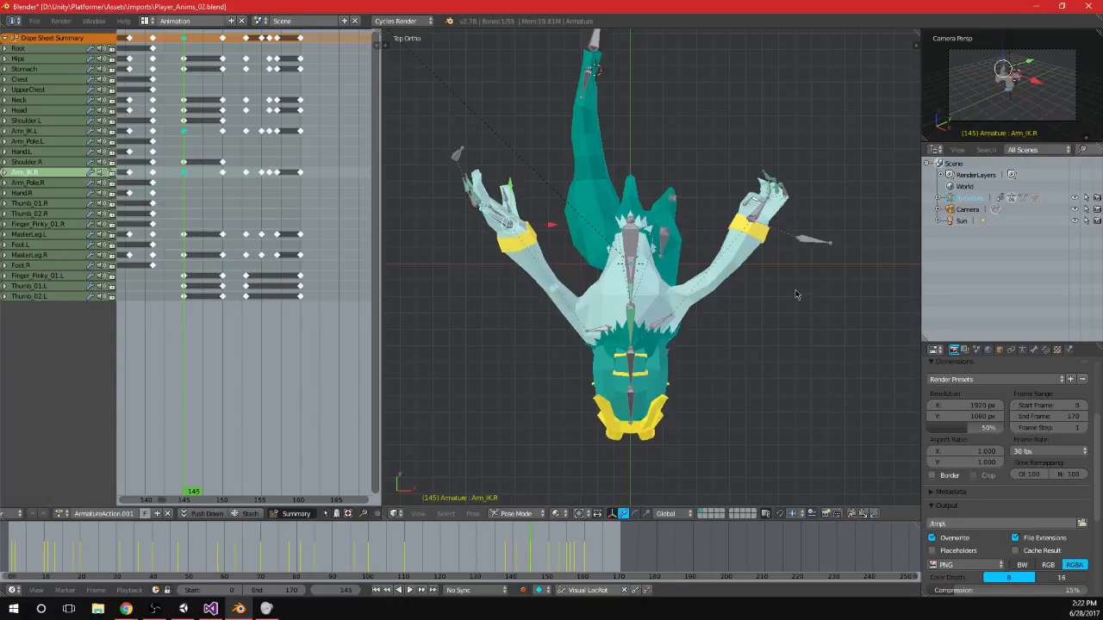
Keyframe both arm IK controls at frame 145 and select all dash keyframes at frames 145 and 150.
middle_drag(797, 295, 809, 200)
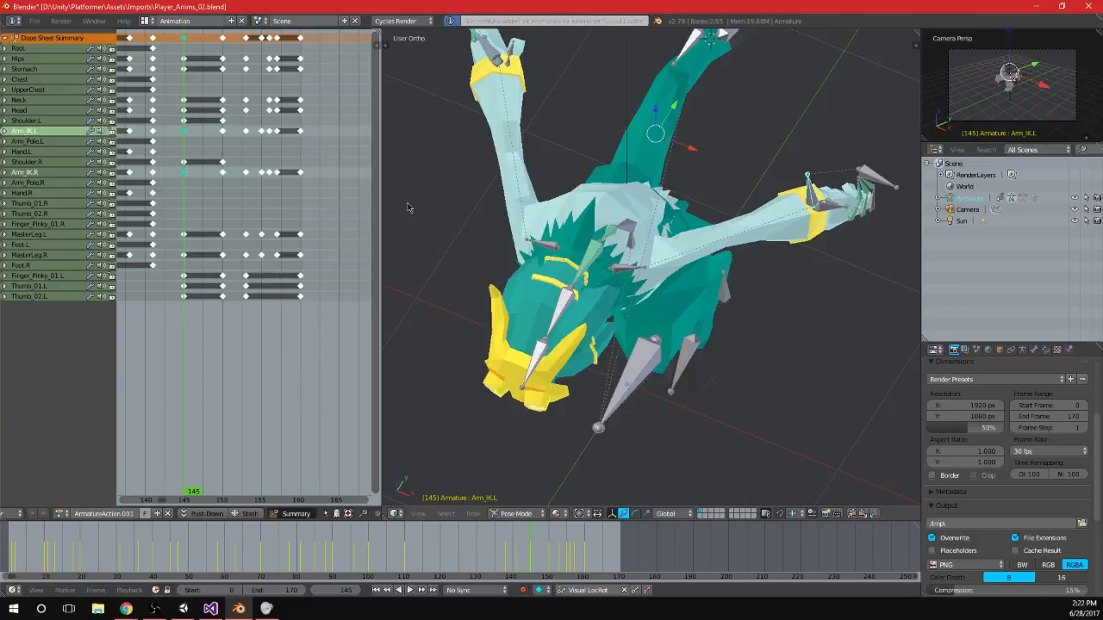
right_click(183, 39)
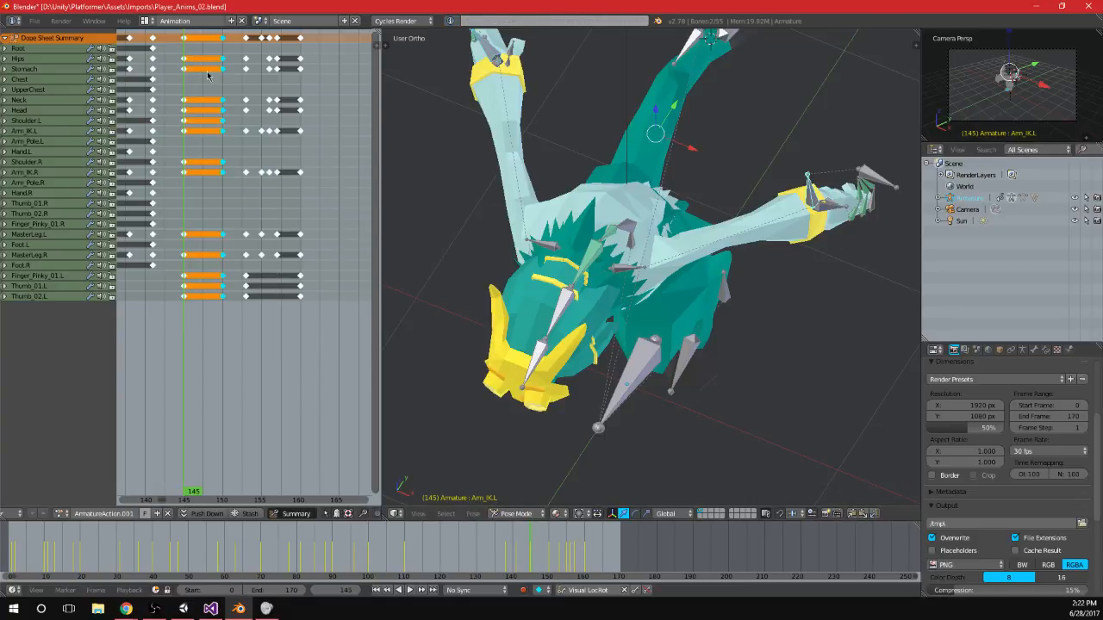
drag(227, 87, 183, 98)
Rotate the Stomach bone about its local Y axis and about the X axis to twist and lift the torso at frame 145.
middle_drag(849, 317, 705, 260)
right_click(682, 229)
key(KP_7)
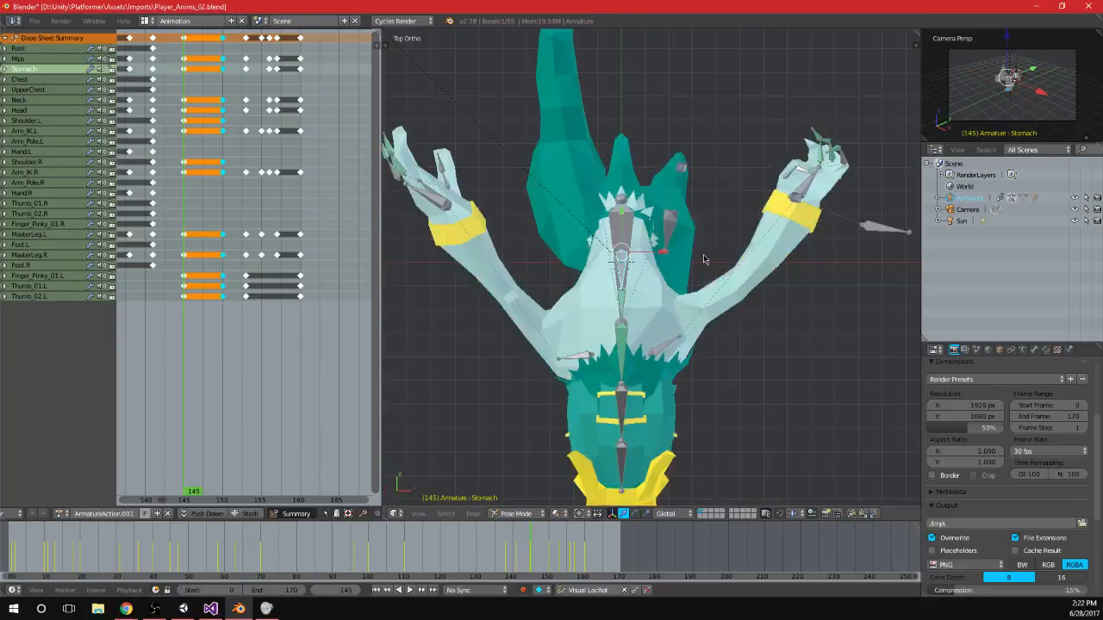
key(r)
key(z)
key(y)
key(y)
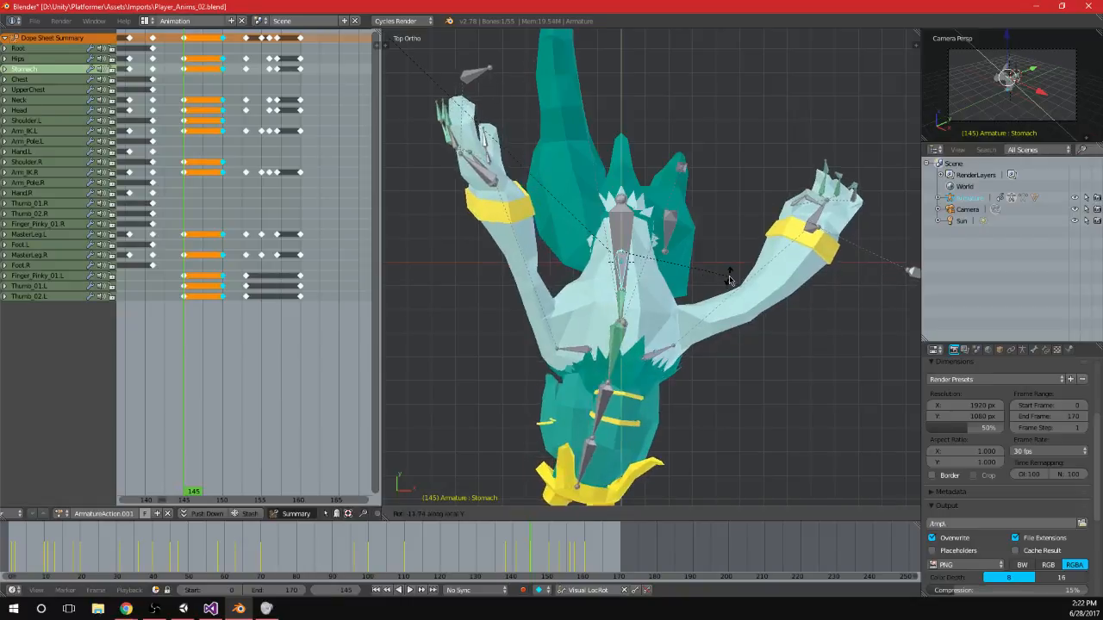
click(730, 282)
key(r)
key(x)
key(x)
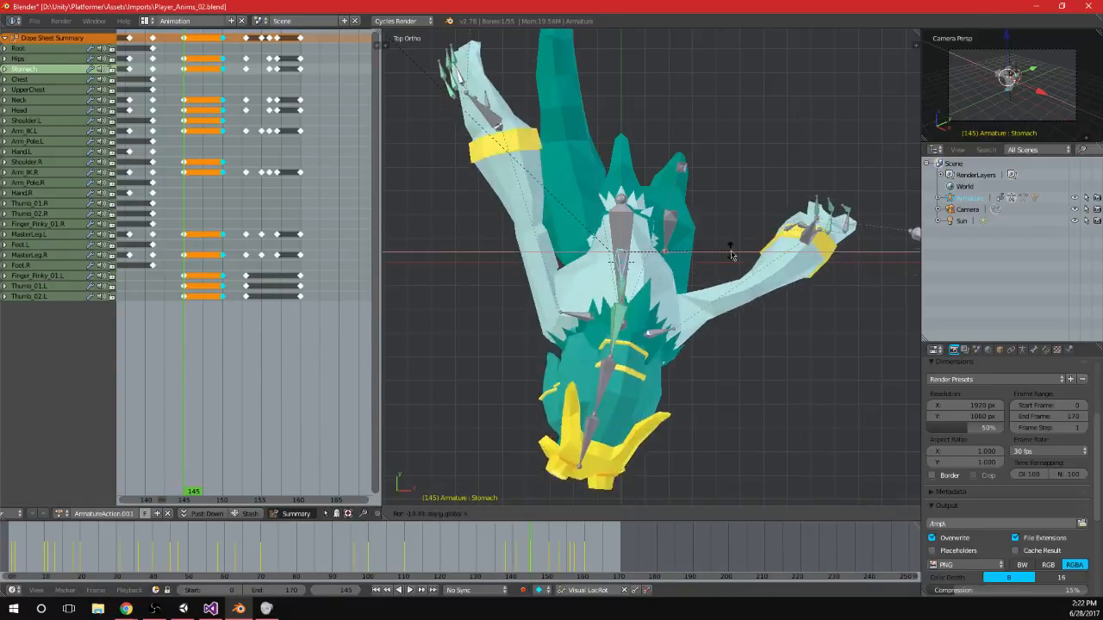
click(731, 264)
Try rotating the Neck bone at frame 145 to turn the head against the torso twist.
middle_drag(731, 264, 697, 282)
right_click(691, 147)
middle_drag(691, 147, 739, 184)
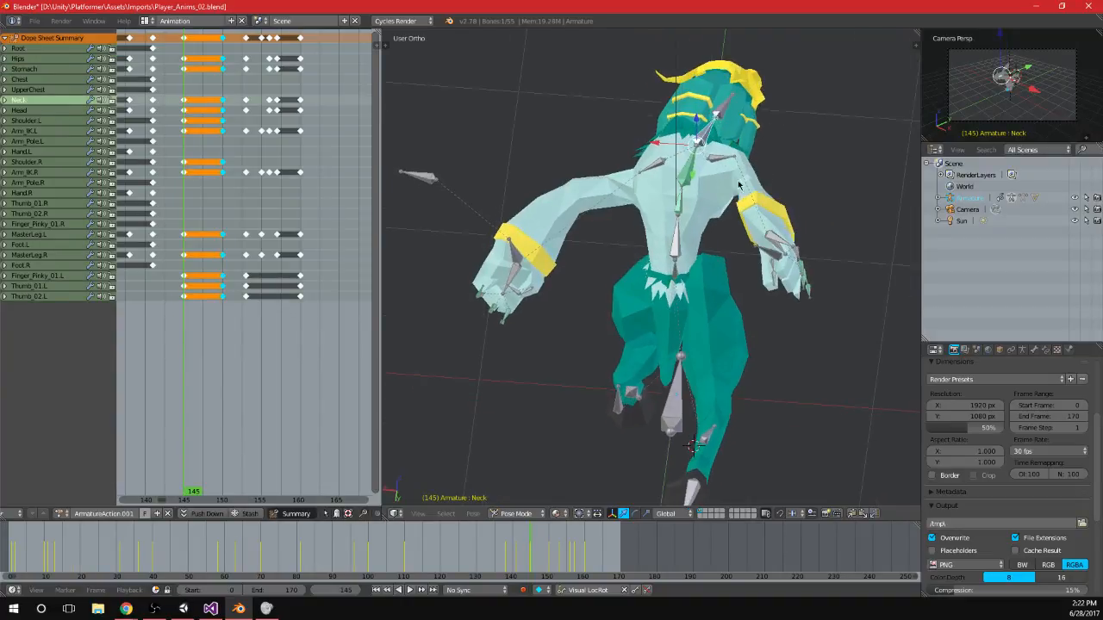
key(x)
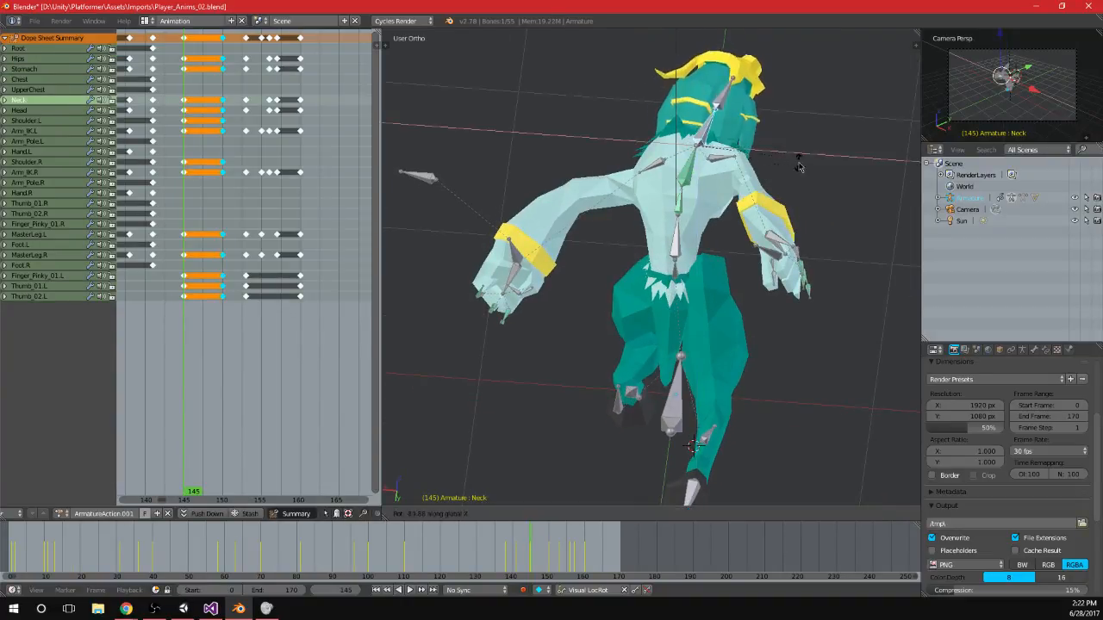
key(y)
scroll(779, 196, down, 4)
middle_drag(779, 196, 763, 237)
scroll(761, 246, up, 3)
Undo the Neck rotation and the preceding Stomach rotations, restoring the straight torso pose at frame 145.
key(ctrl+z)
key(ctrl+z)
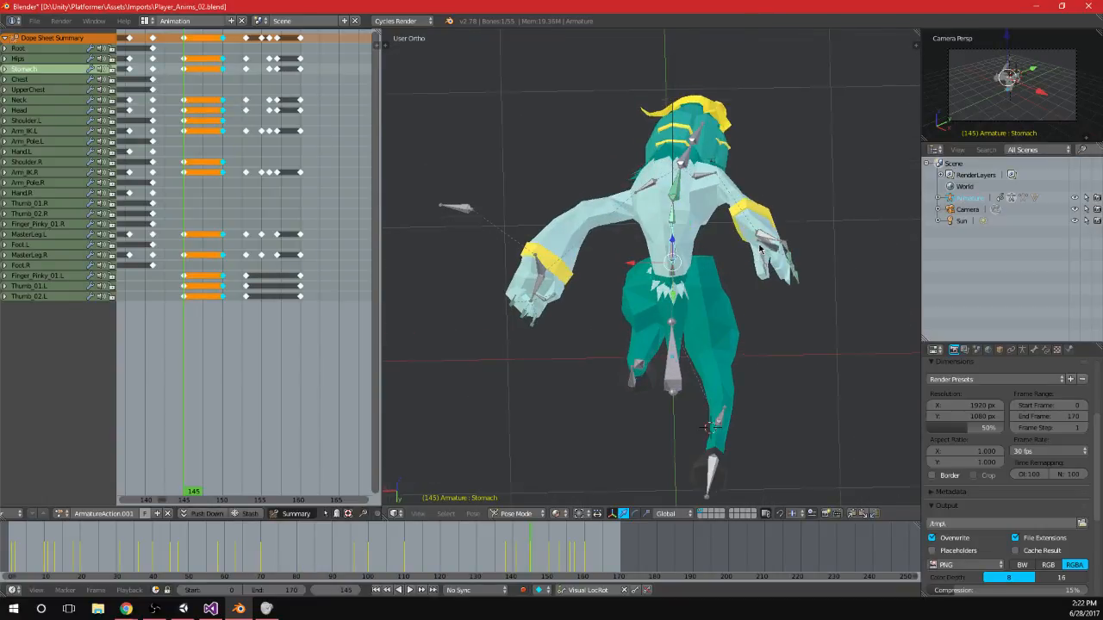
key(ctrl+z)
middle_drag(759, 278, 749, 267)
key(KP_7)
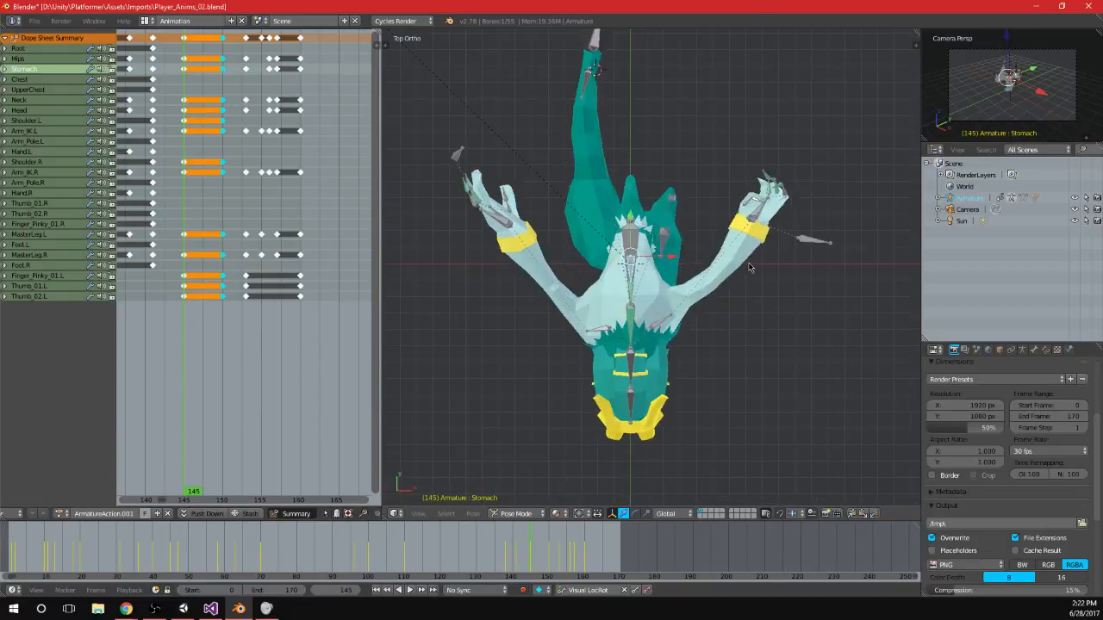
Select the ShoulderR bone and rotate it in the top view at frame 145 to swing the right arm inward.
middle_drag(724, 305, 812, 241)
right_click(544, 196)
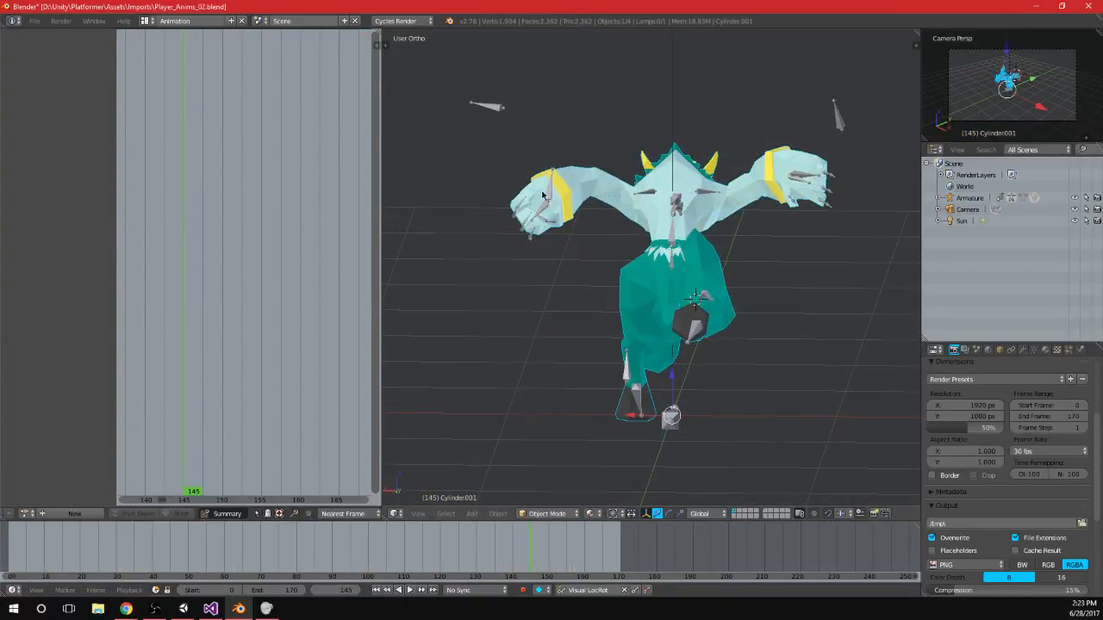
right_click(548, 193)
key(ctrl+KP_3)
key(ctrl+KP_1)
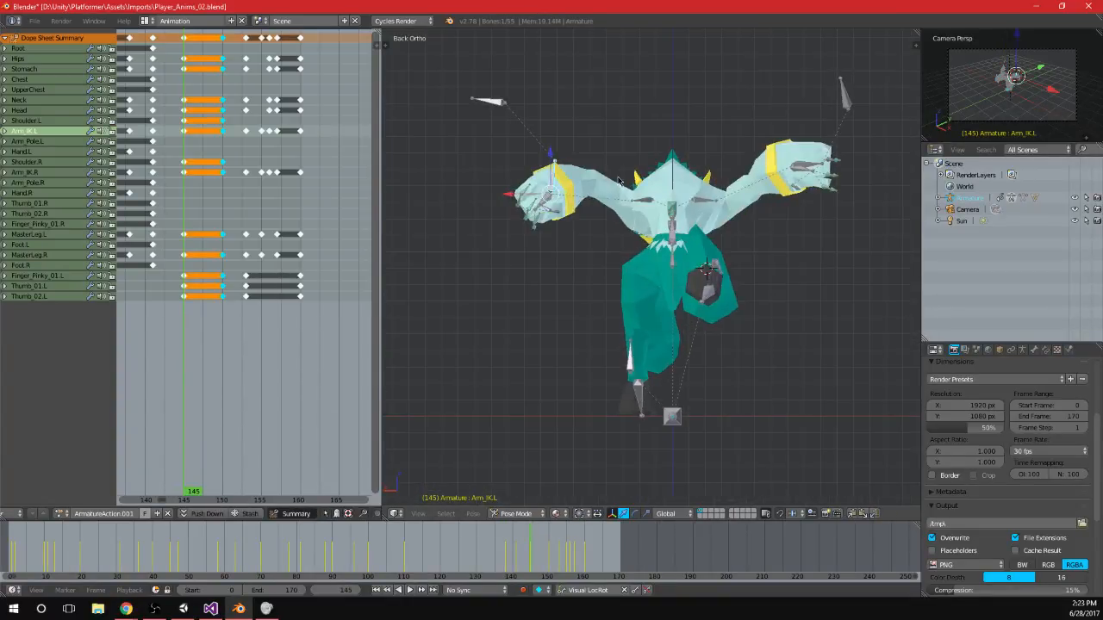
middle_drag(716, 173, 710, 256)
right_click(711, 173)
key(KP_7)
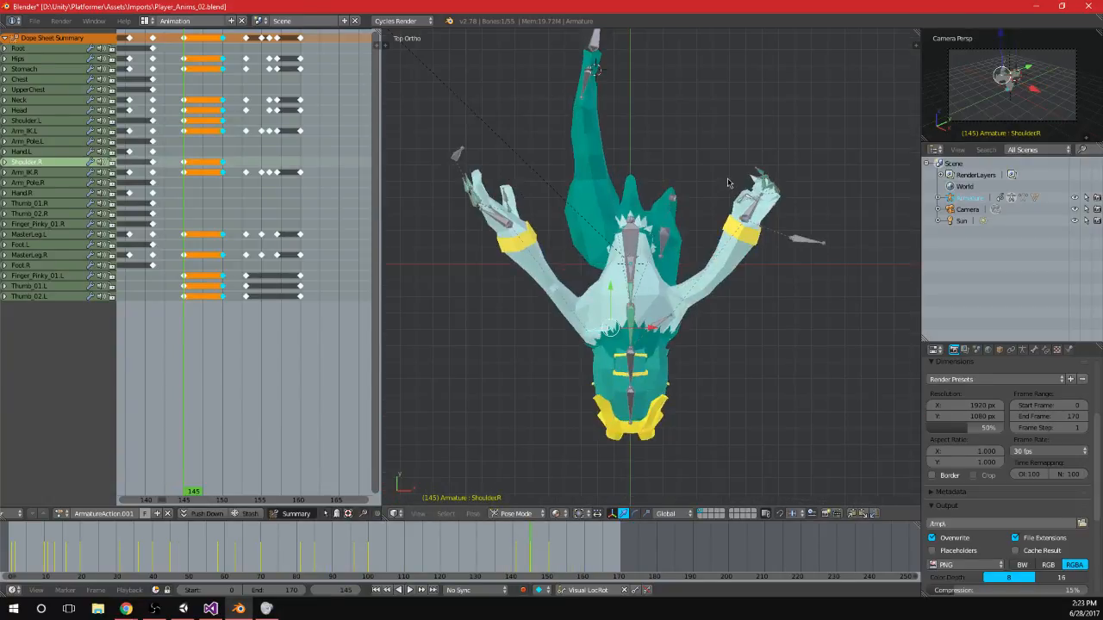
key(r)
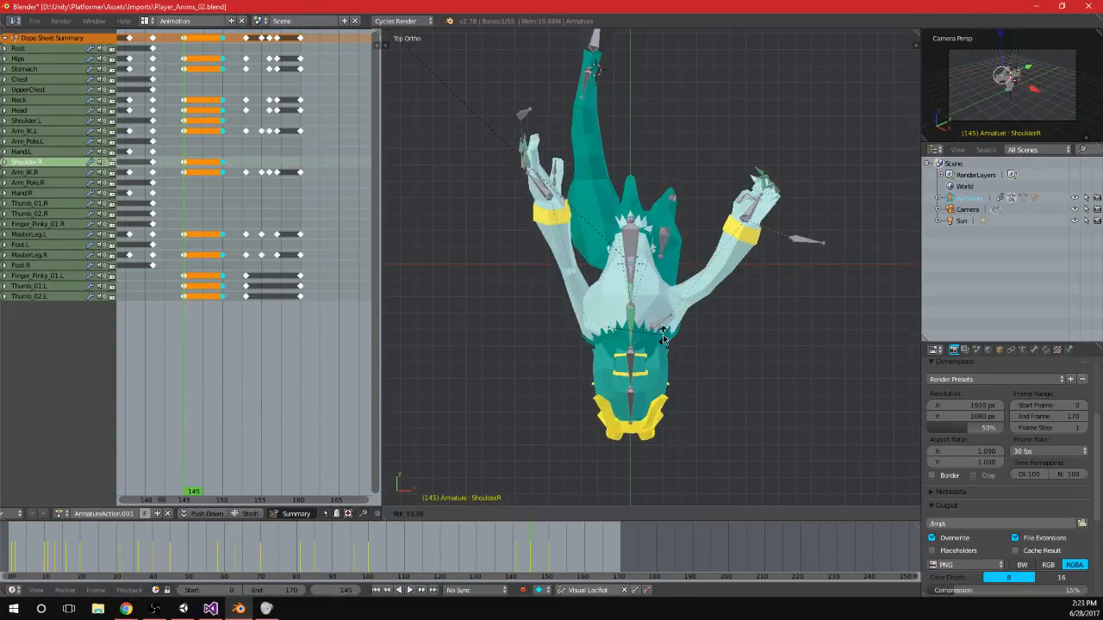
click(664, 352)
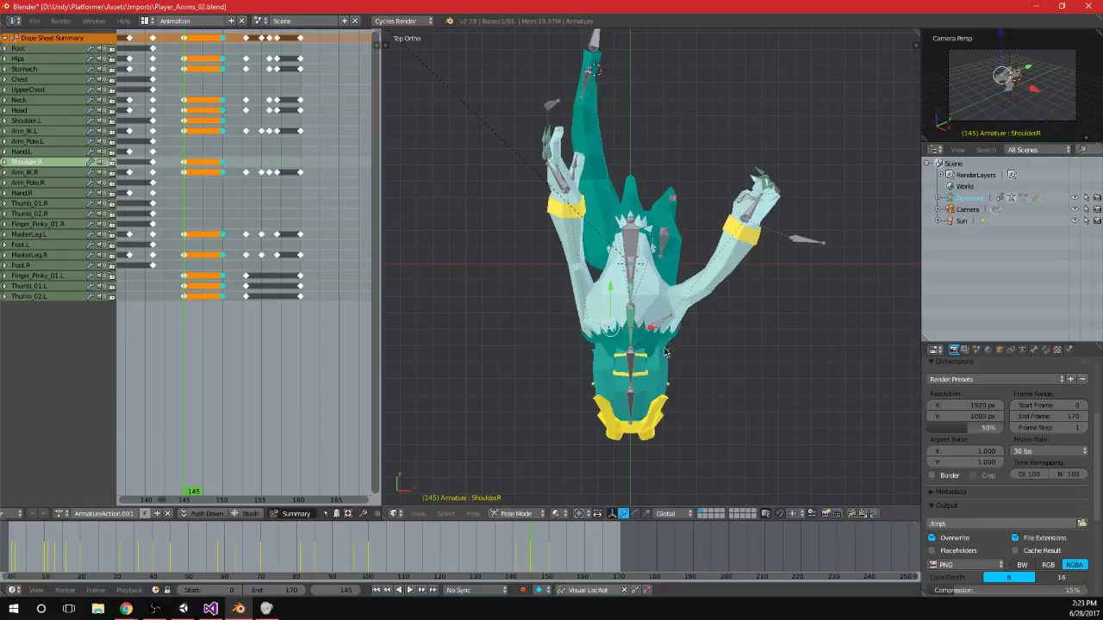
Move the Arm_IK.R control outward in the top view and rotate it so the right hand points backward.
right_click(565, 189)
key(g)
click(561, 249)
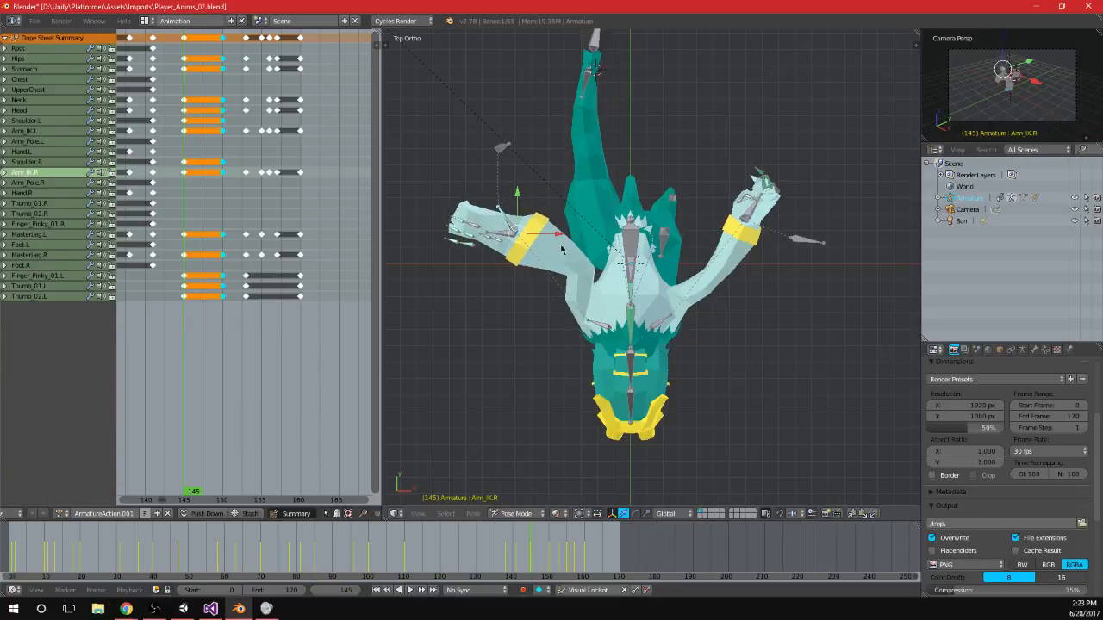
key(ctrl+z)
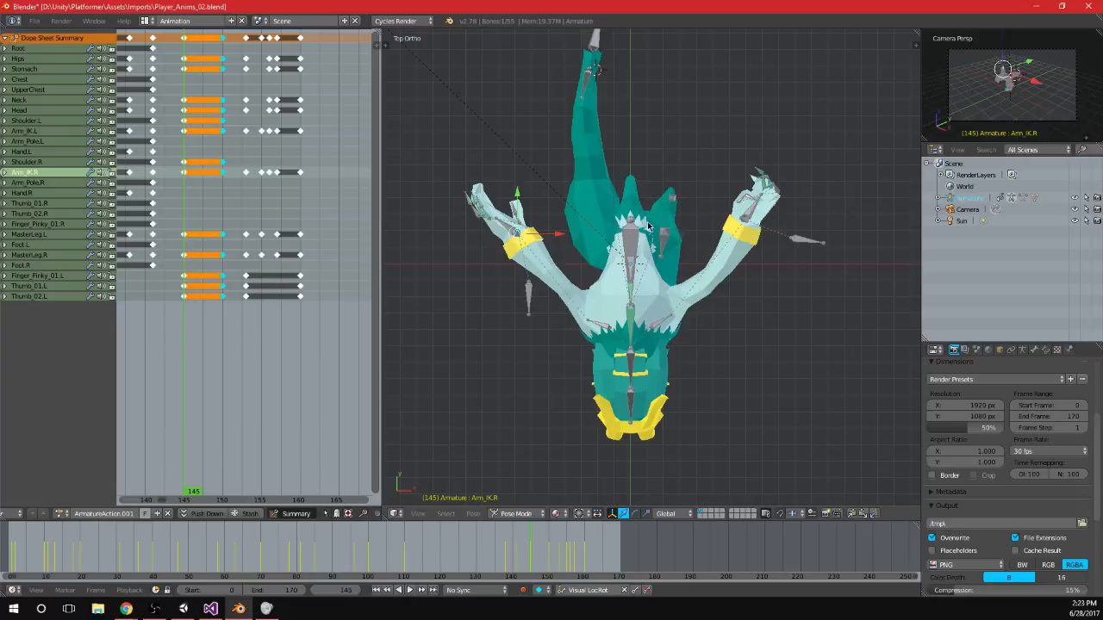
key(r)
key(g)
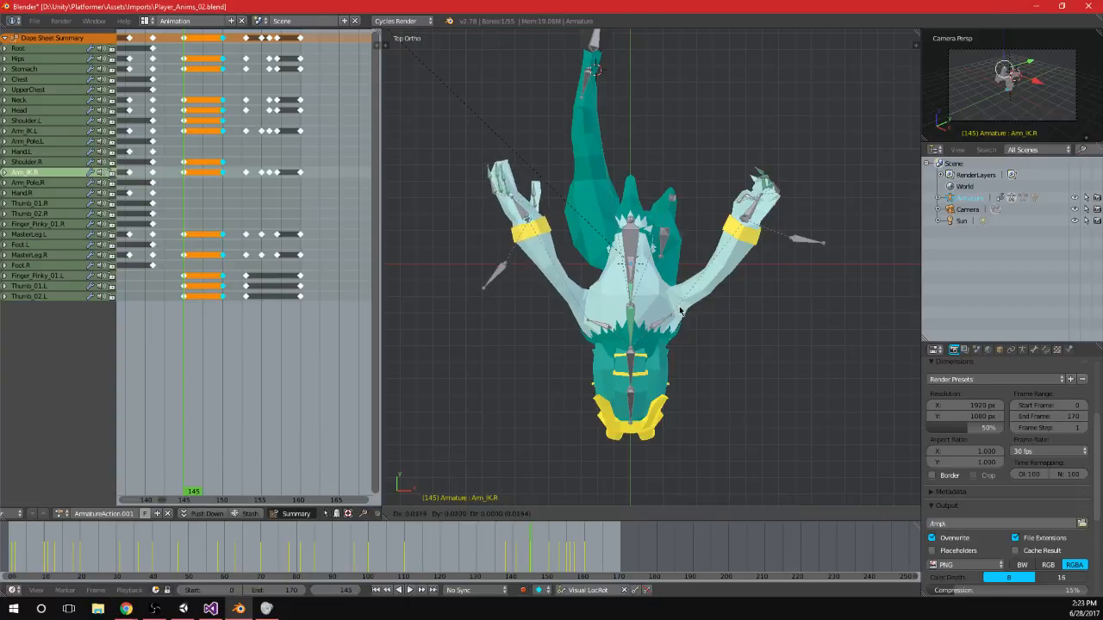
click(719, 336)
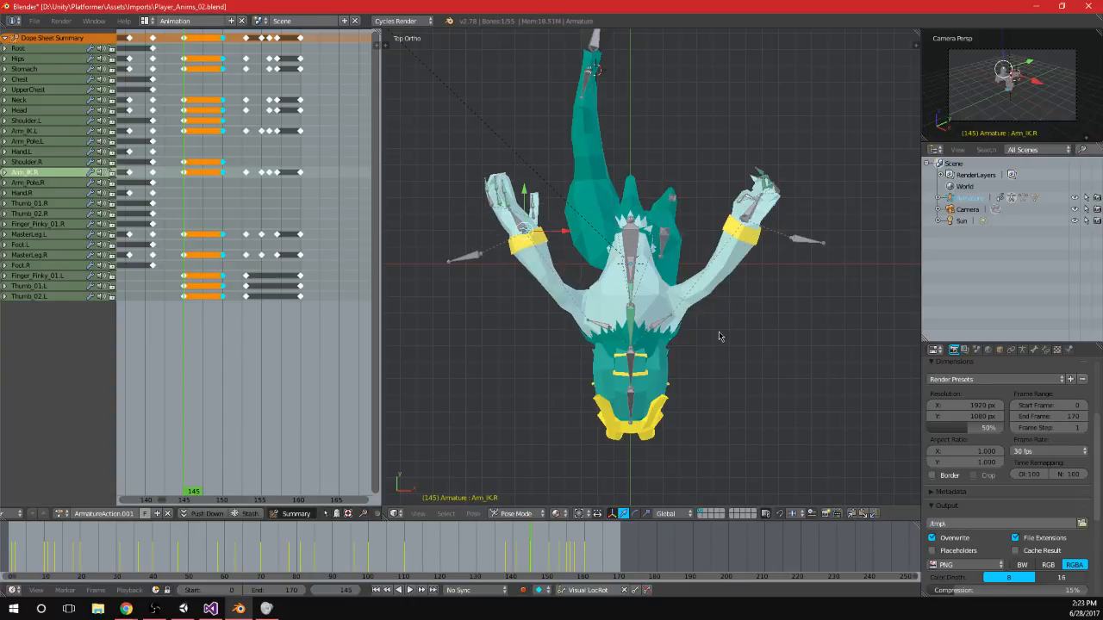
Adjust the Arm_IK.R control's position in the front view and keyframe the arm and shoulder pose at frames 145 and 150.
key(KP_1)
key(g)
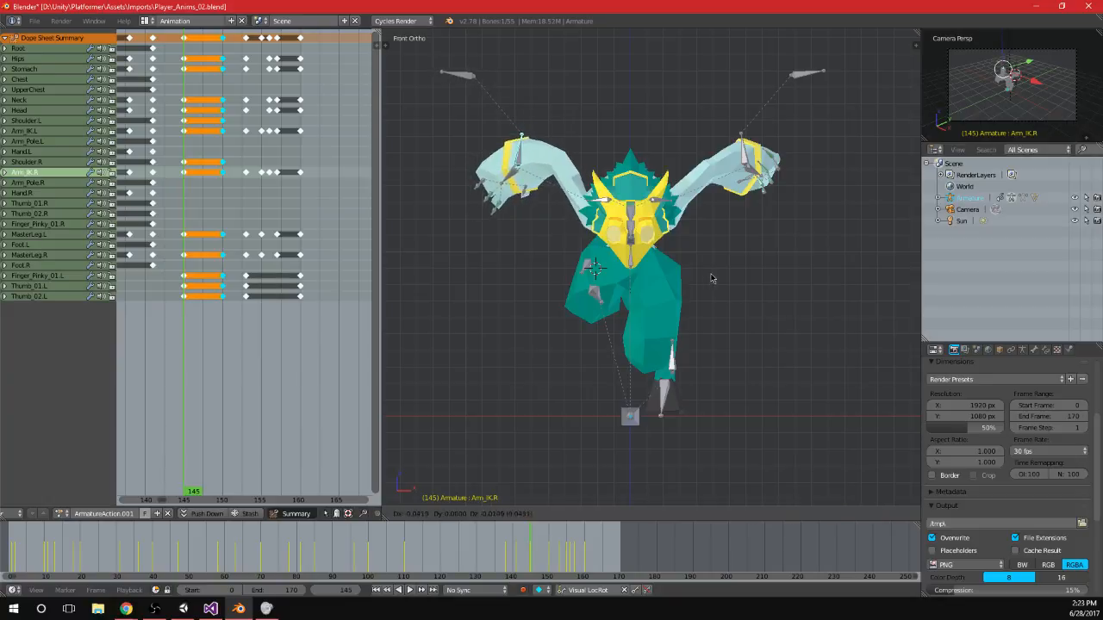
scroll(722, 260, up, 1)
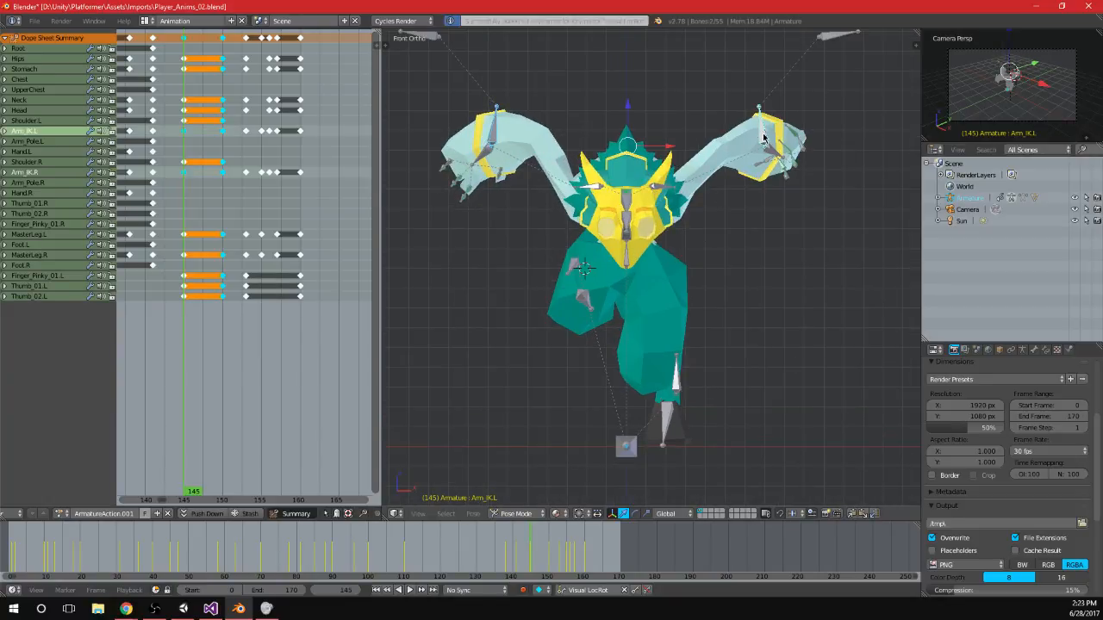
right_click(583, 188)
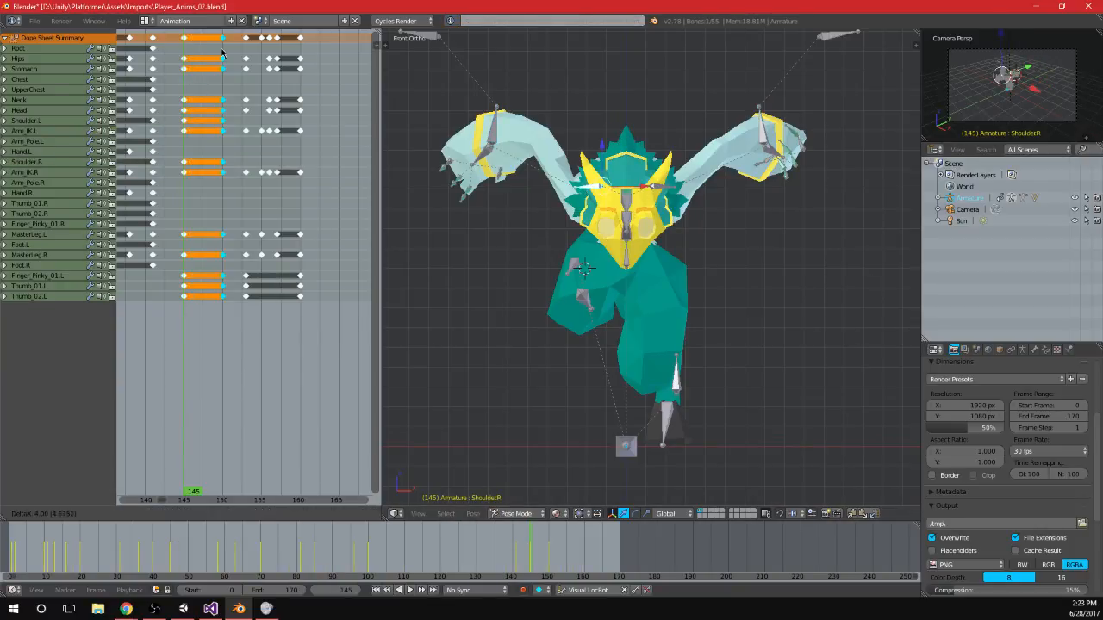
drag(192, 112, 281, 118)
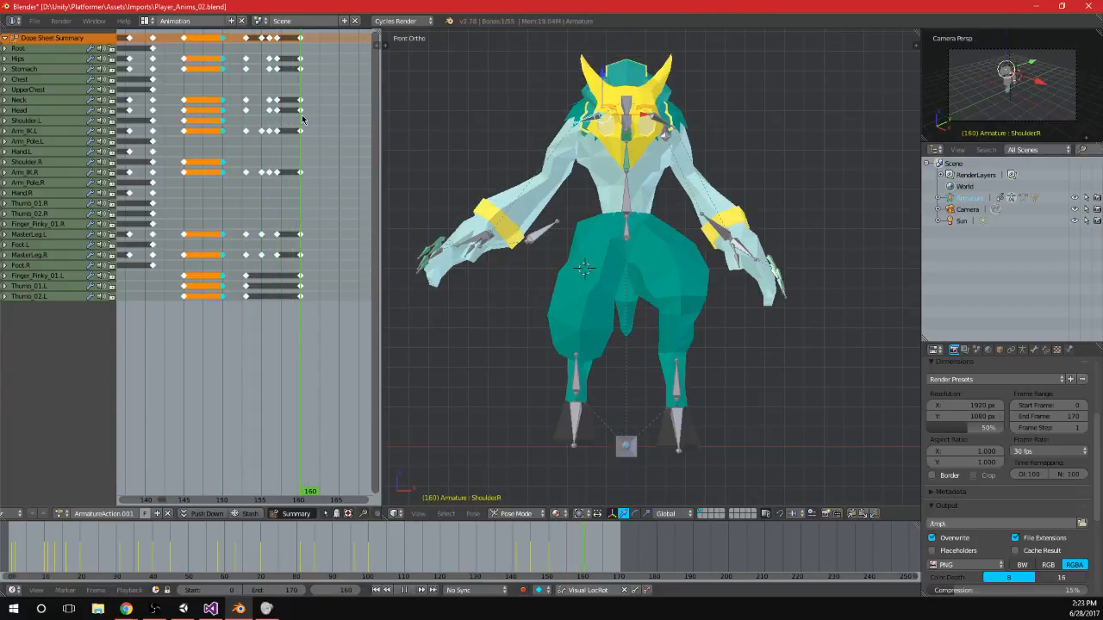
At frame 160, rotate the Neck bone upward and the Head bone downward in the right side view, and keyframe both.
middle_drag(818, 247, 657, 263)
key(KP_3)
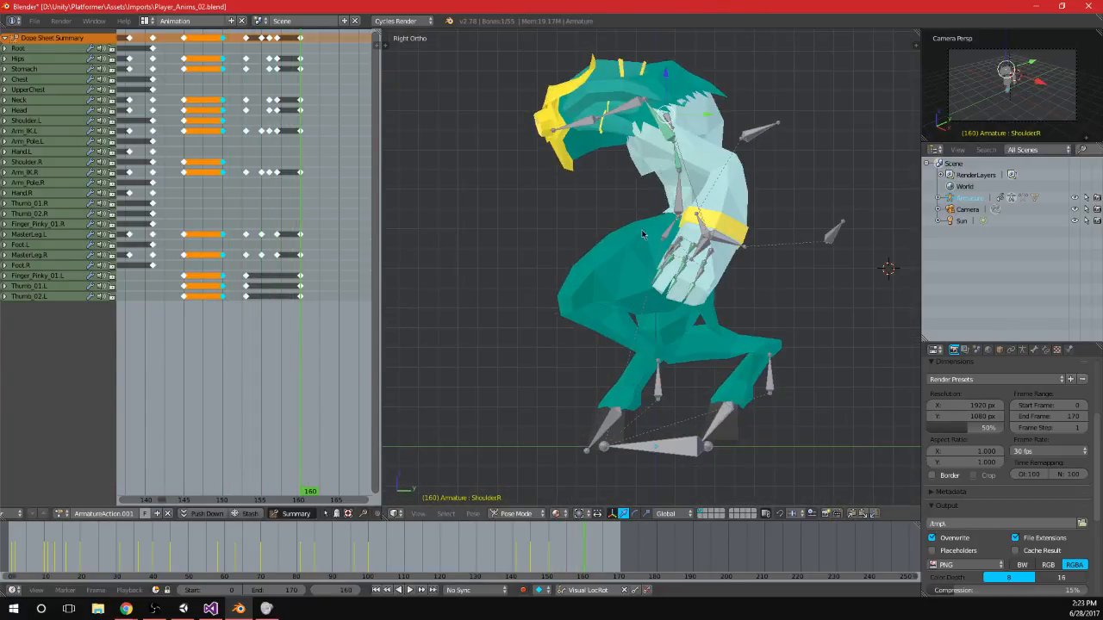
right_click(642, 113)
right_click(636, 105)
key(r)
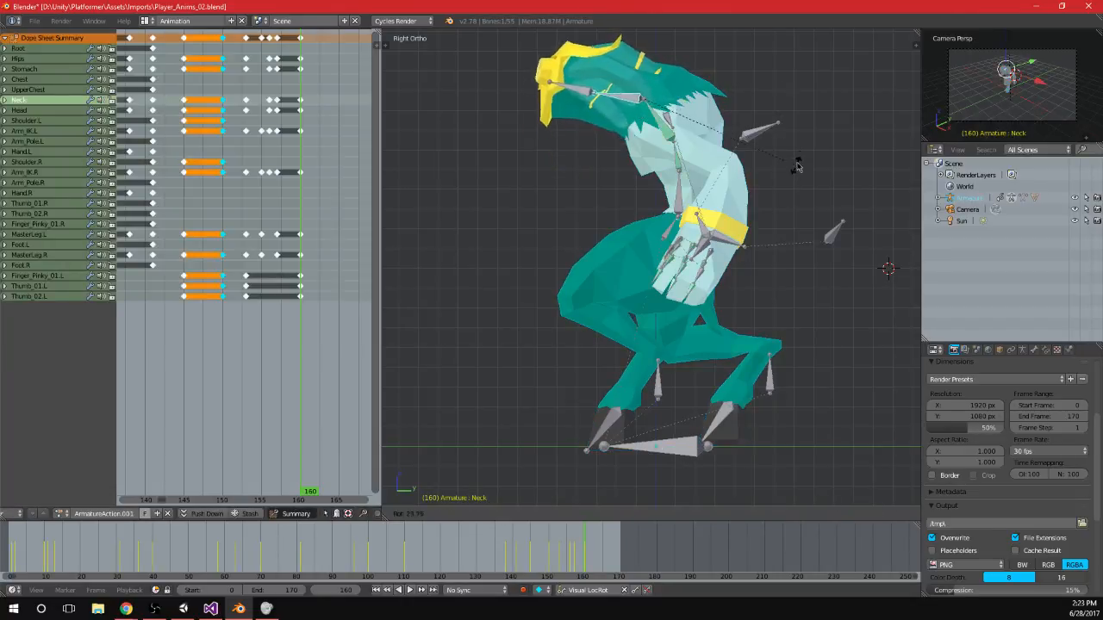
click(797, 164)
right_click(597, 107)
key(r)
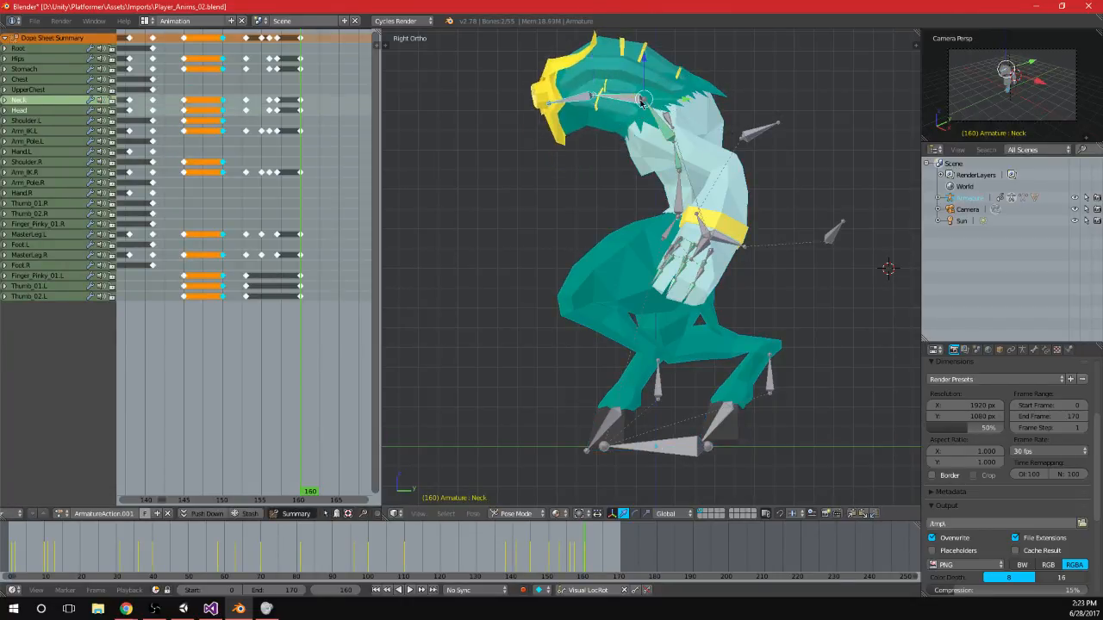
Play back and scrub the end of the dash animation up to frame 160, and save the Blender file.
key(alt+a)
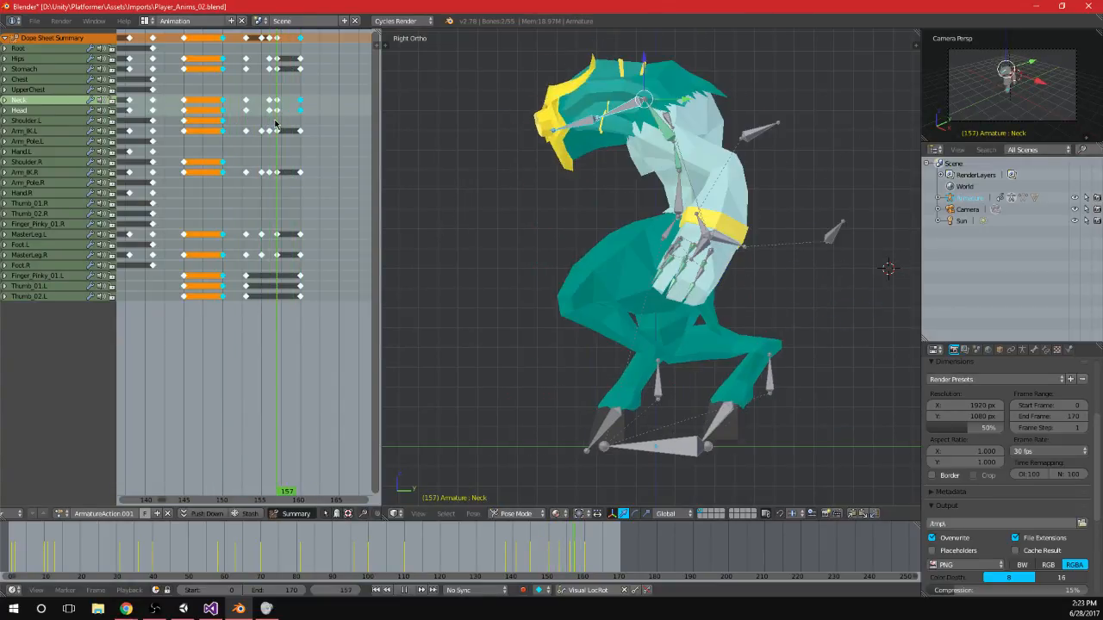
mouse_move(306, 126)
mouse_down()
mouse_move(280, 131)
mouse_move(301, 136)
mouse_up()
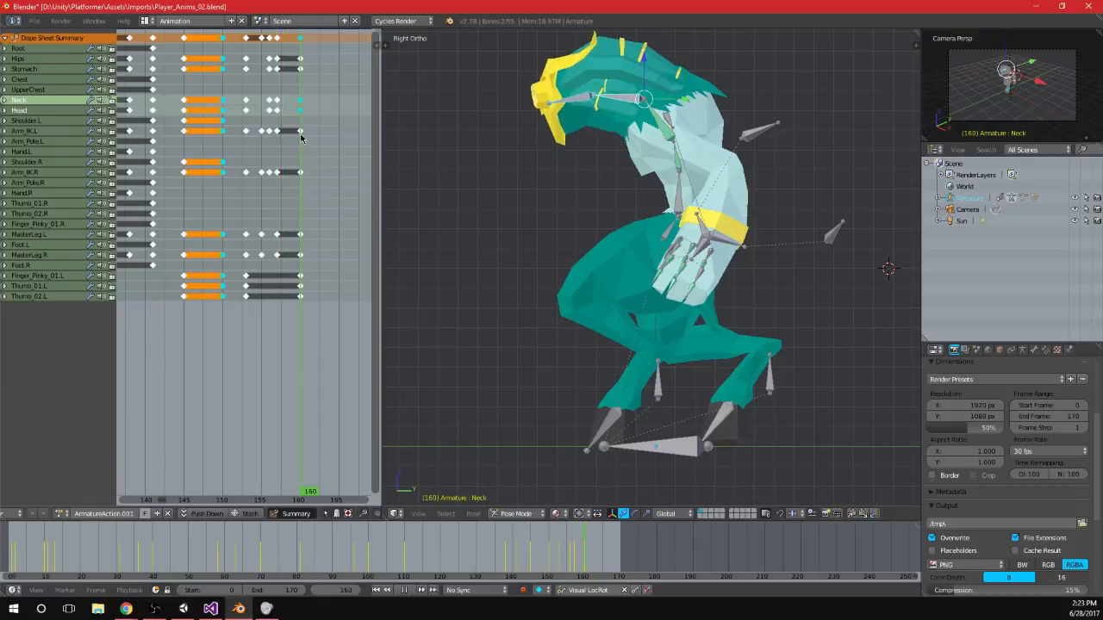
scroll(603, 201, down, 2)
middle_drag(605, 201, 566, 213)
key(ctrl+s)
click(566, 210)
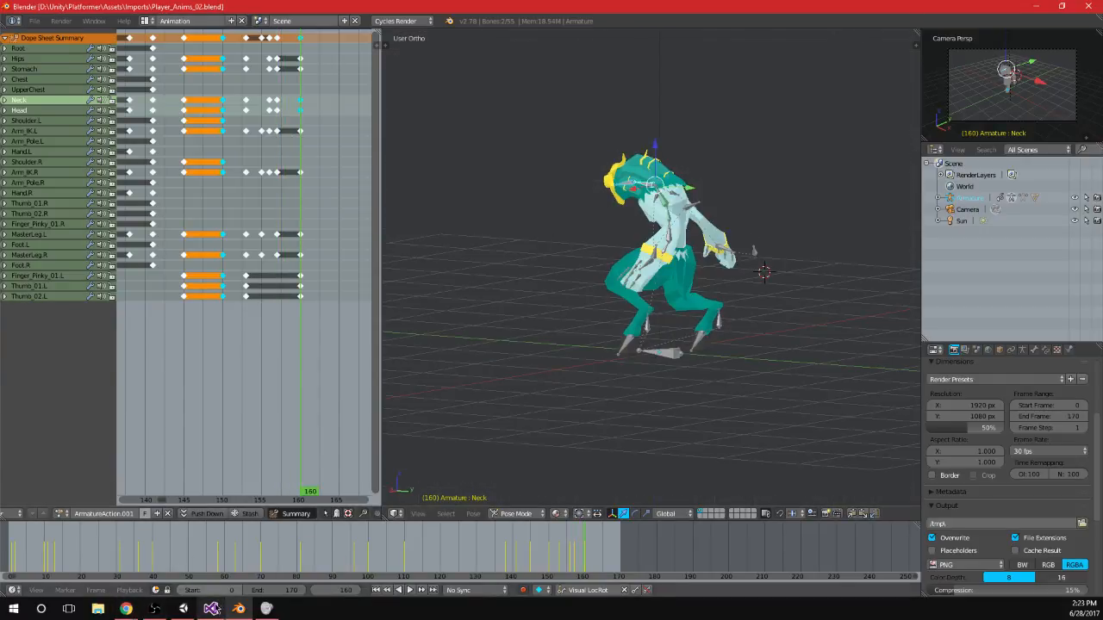
Switch to Unity and playtest the reimported dash animation in the game.
click(185, 610)
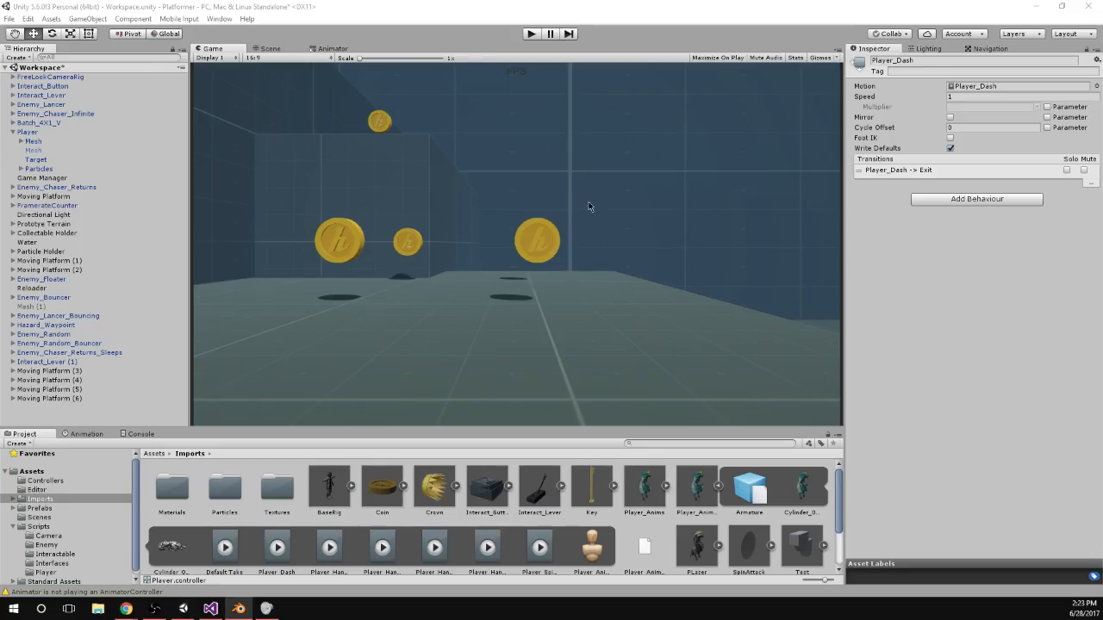
click(530, 34)
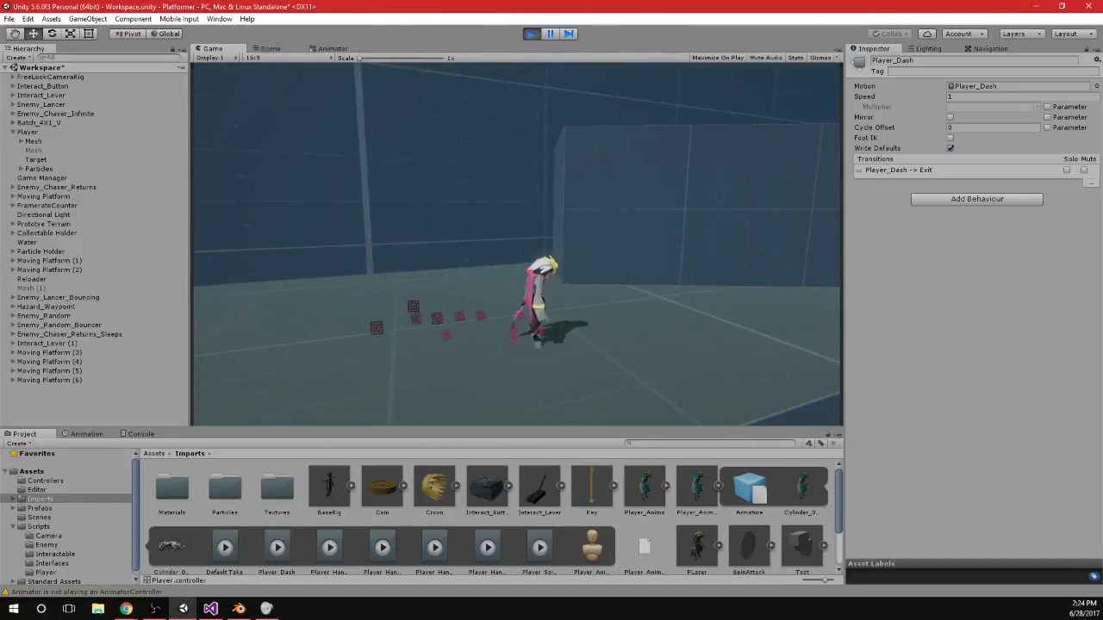
key(alt)
key(alt+Tab)
Set the Player_Dash state's speed to 0.9 and test the dash in the running game.
click(968, 97)
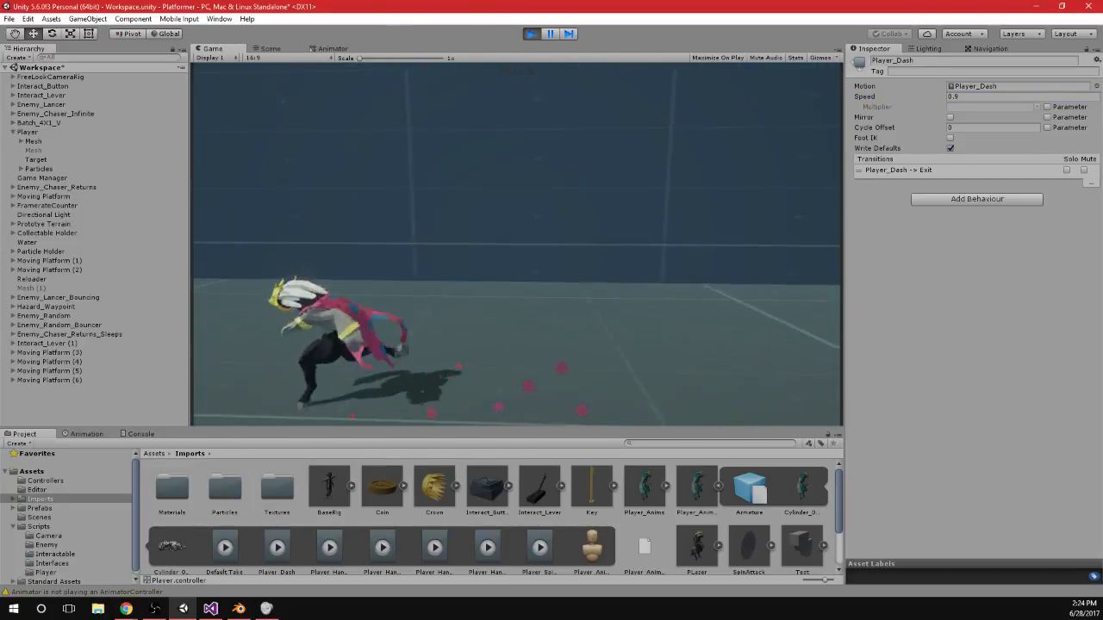
key(d)
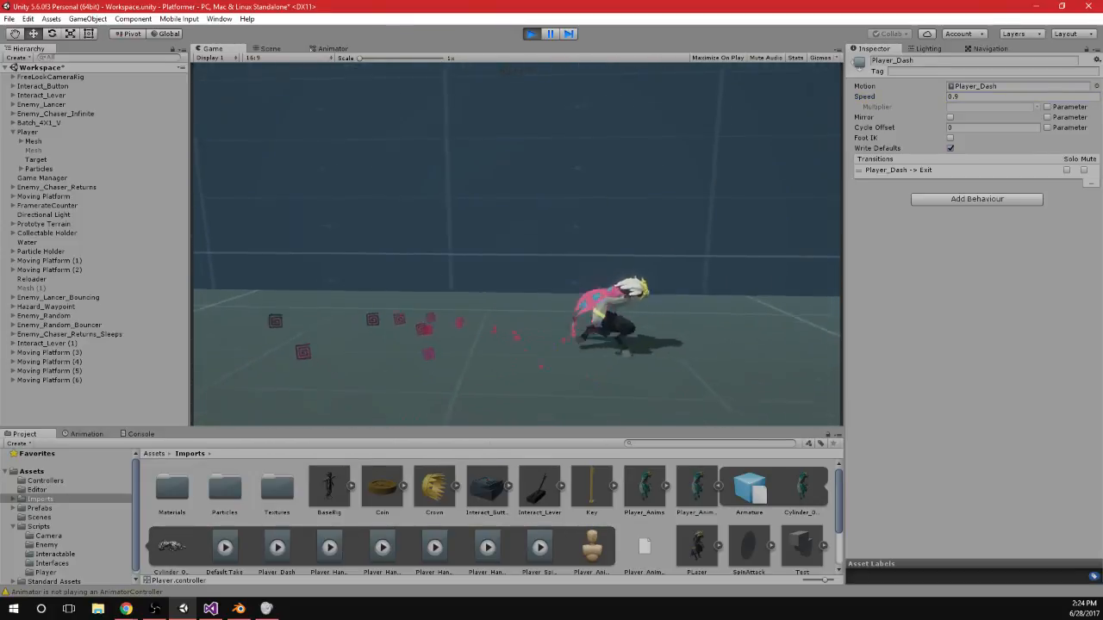
key(alt+Tab)
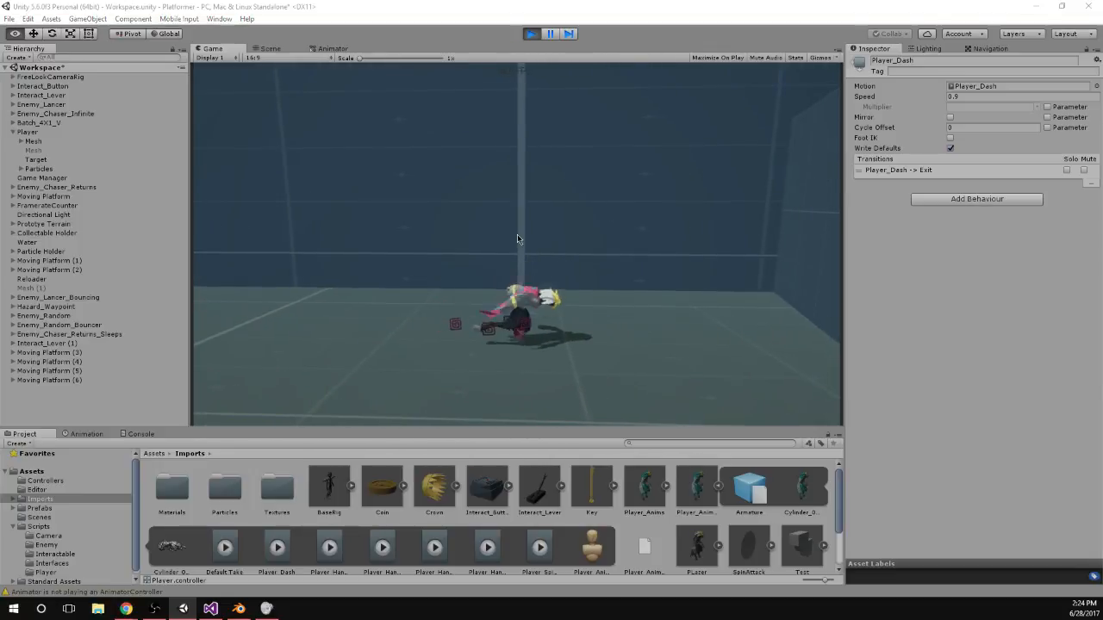
Set the Player_Dash state's speed to 0.8 and test the dash in the running game.
click(1000, 88)
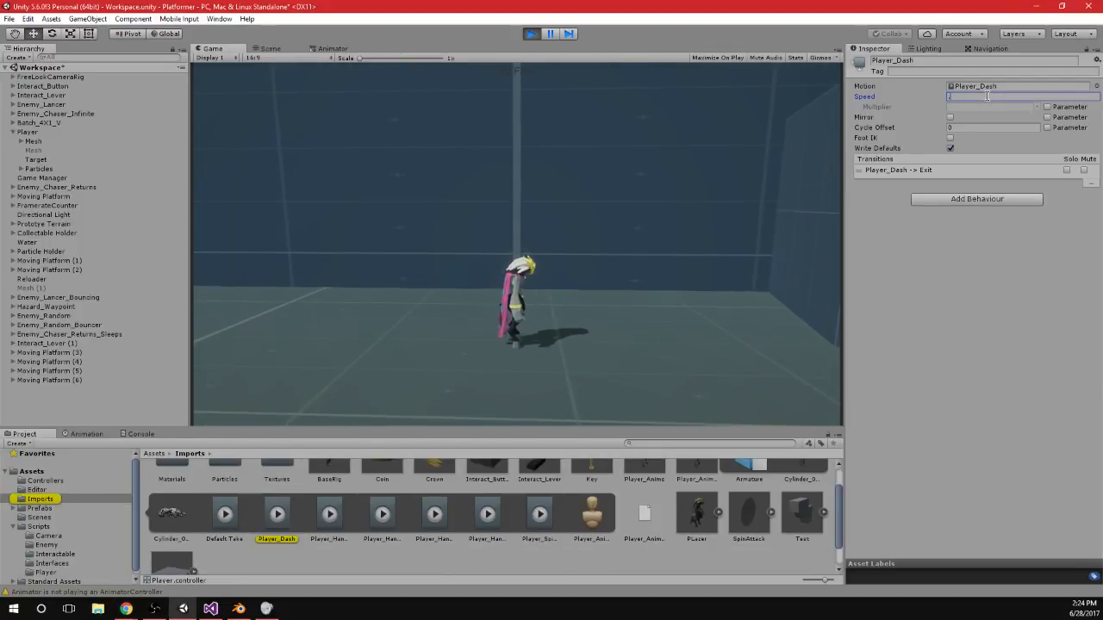
click(807, 105)
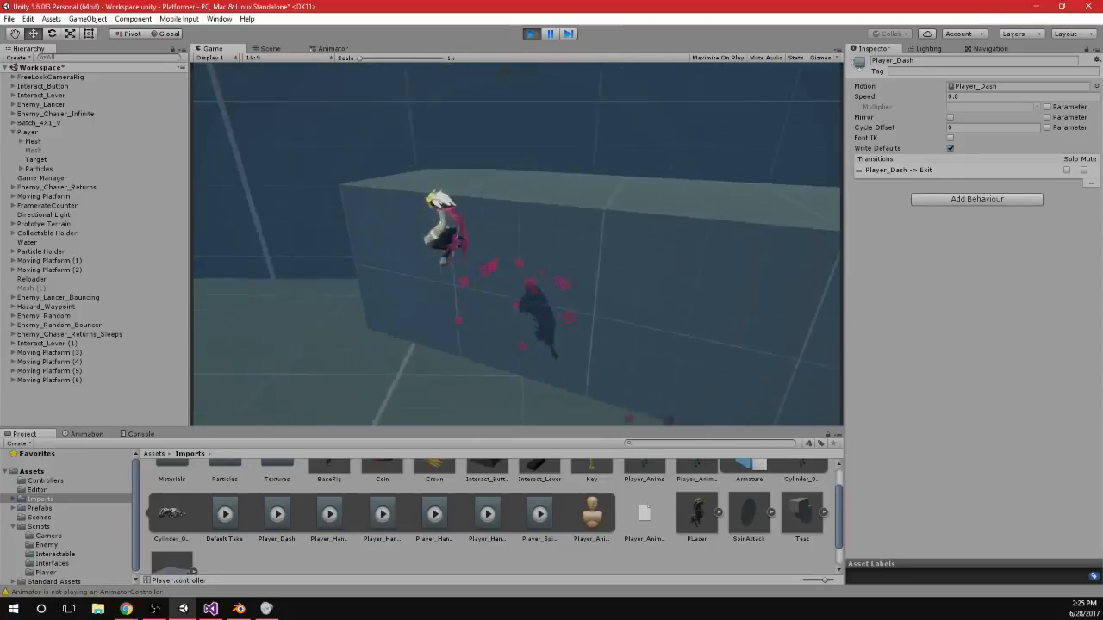
key(alt+Tab)
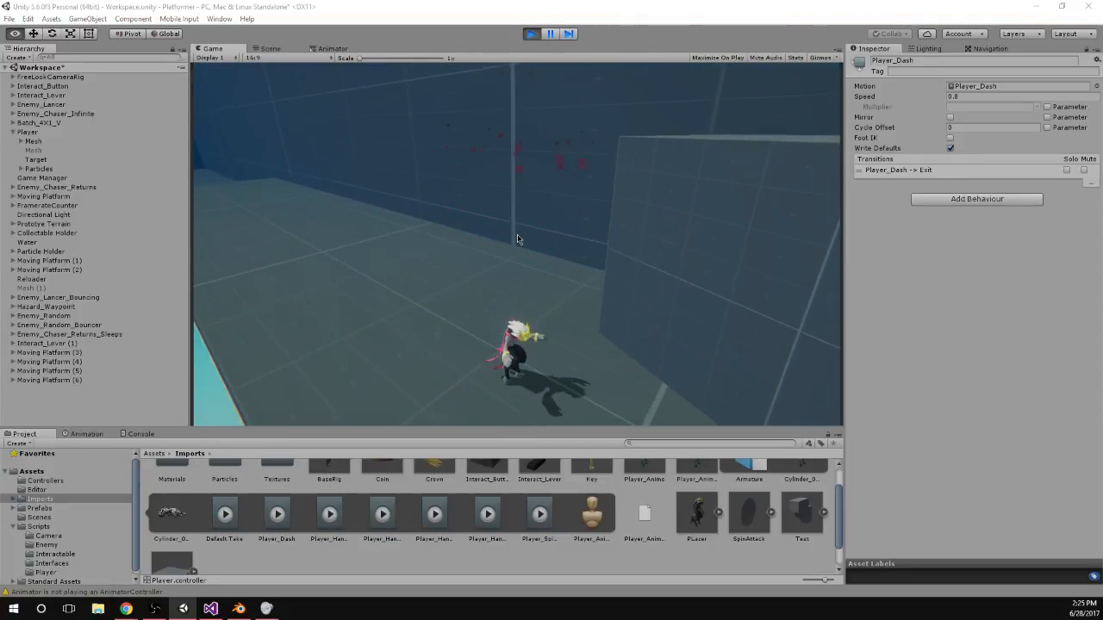
Inspect the Player_Jump state and the settings of its transition to Exit in the Animator graph.
click(345, 50)
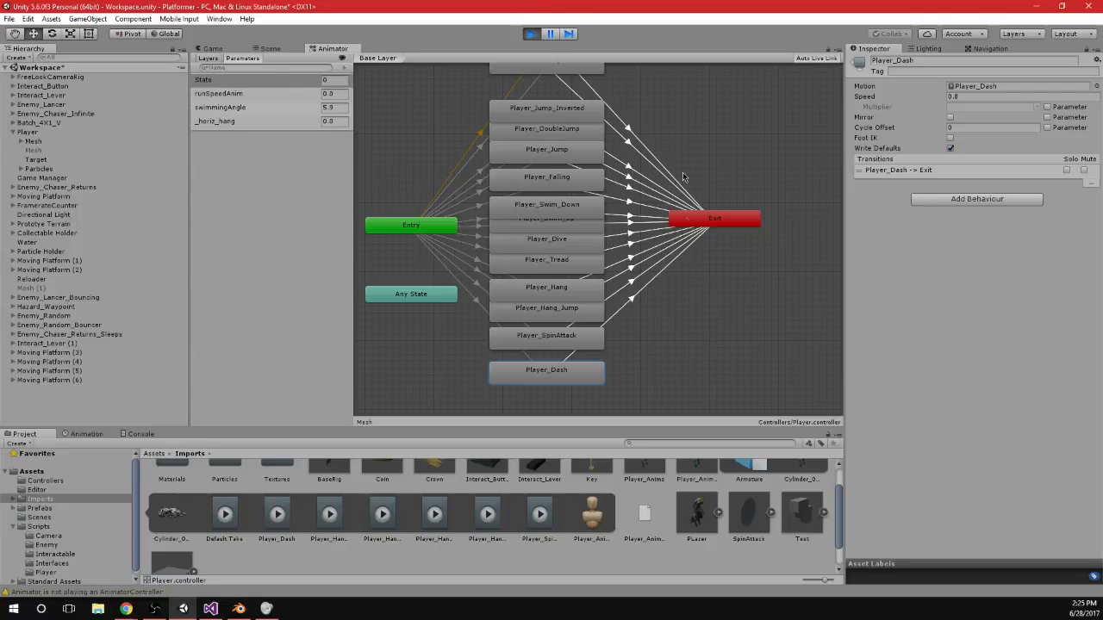
middle_drag(683, 177, 645, 217)
drag(569, 188, 575, 182)
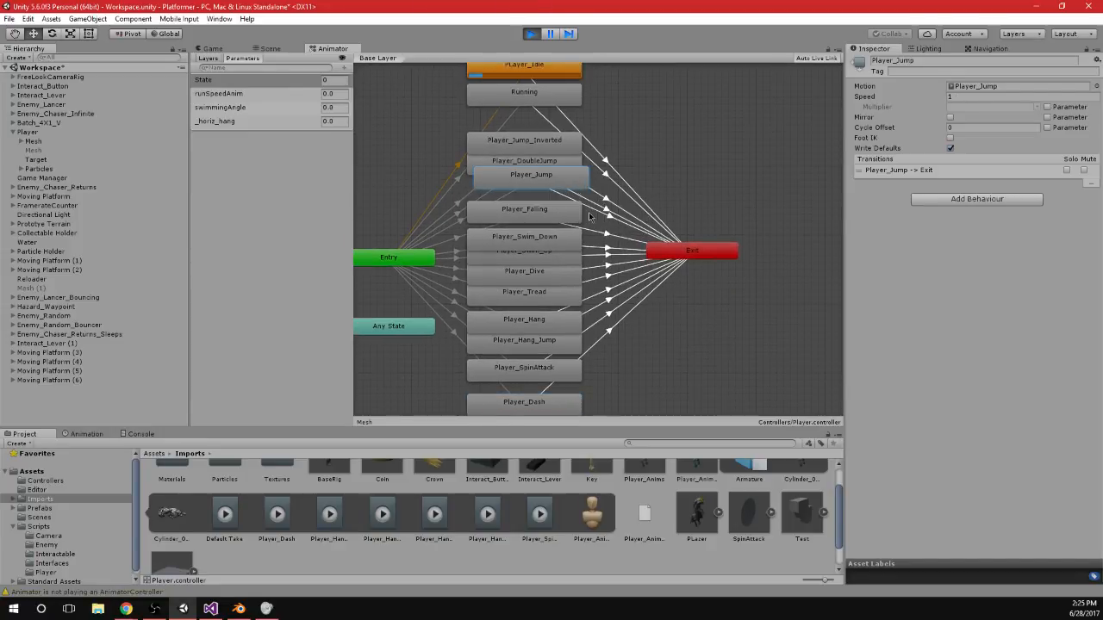
click(589, 213)
click(852, 161)
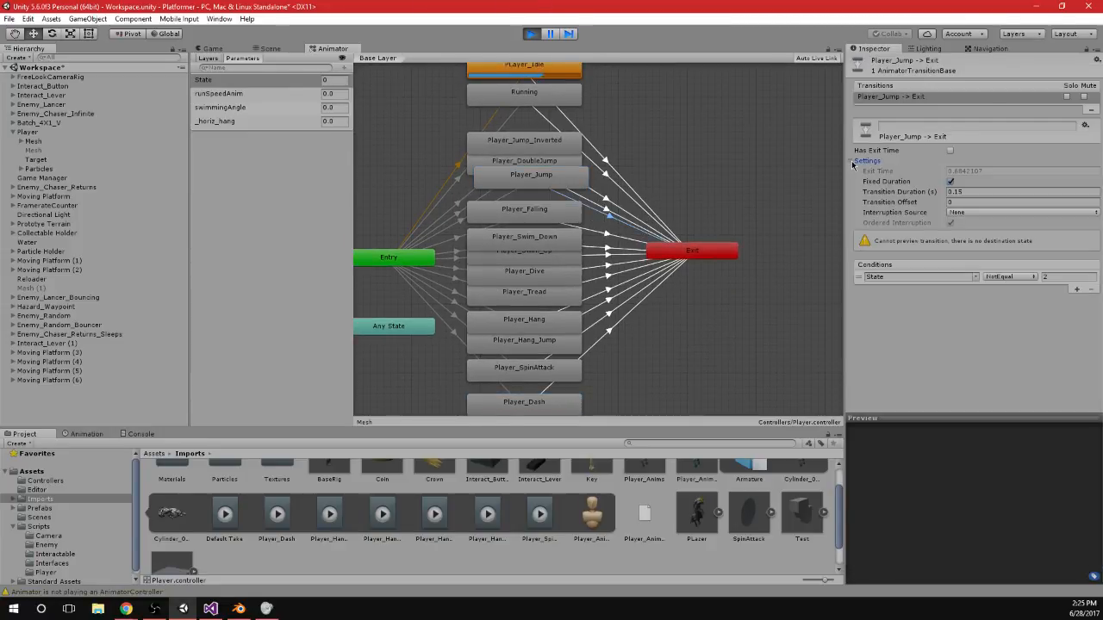
drag(569, 173, 560, 187)
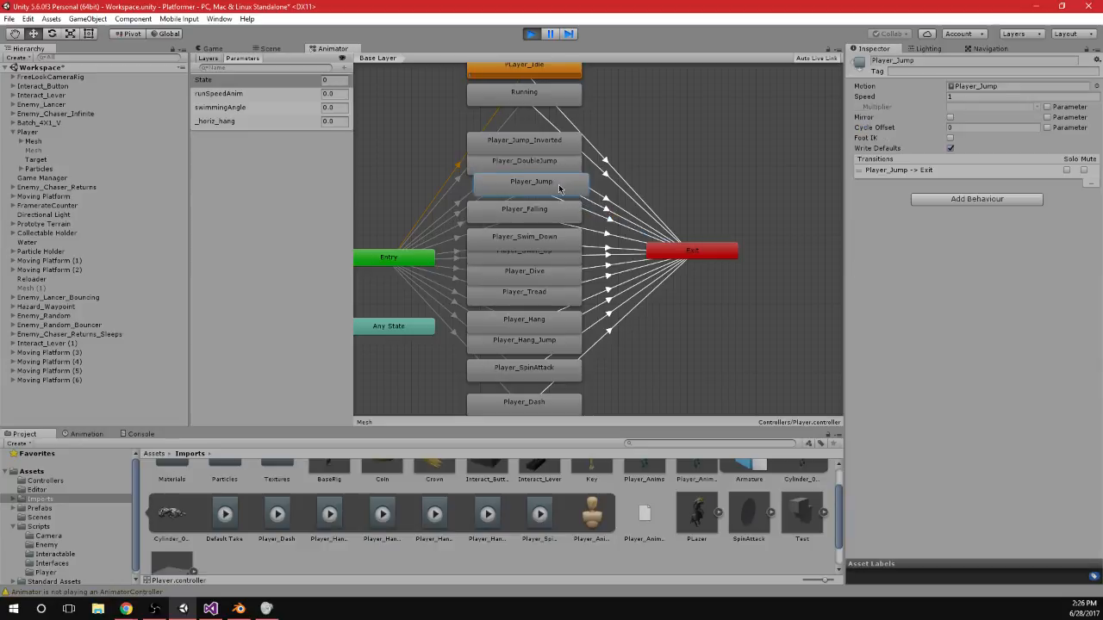
Set the transition duration from Player_Jump to Exit to 0.05 s.
click(606, 206)
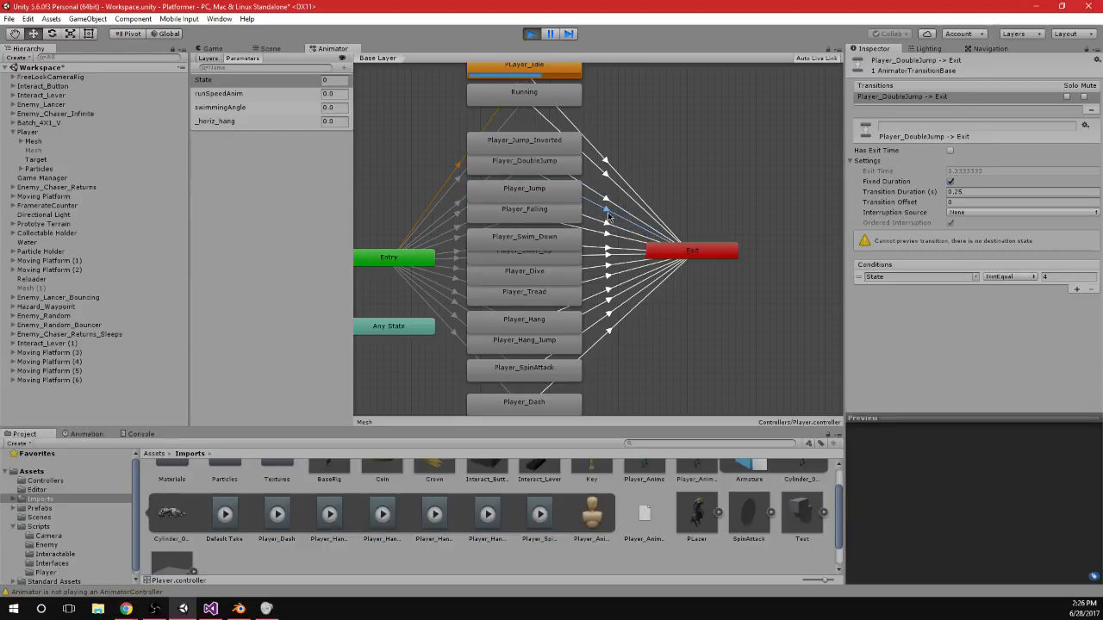
drag(568, 195, 566, 189)
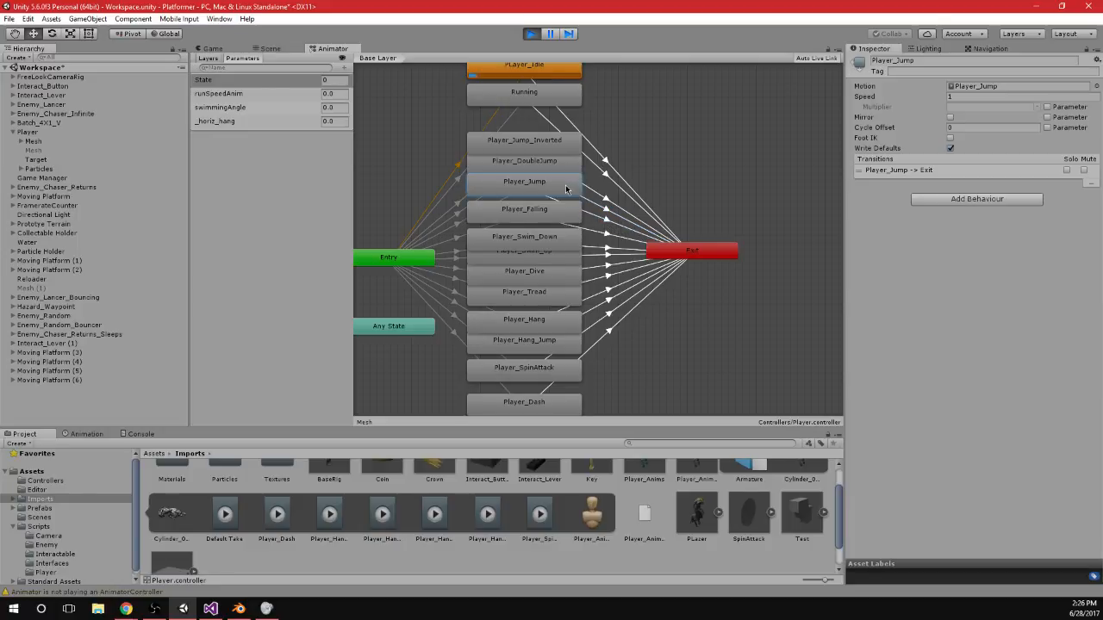
click(616, 226)
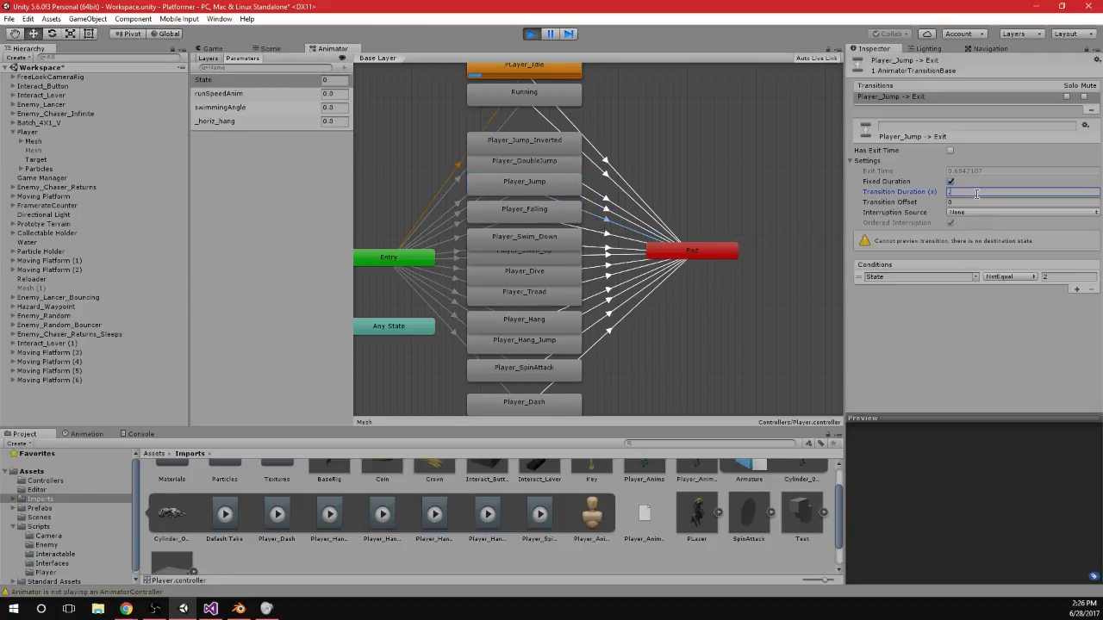
Playtest the player's movement in the running game, and stop the game.
click(231, 50)
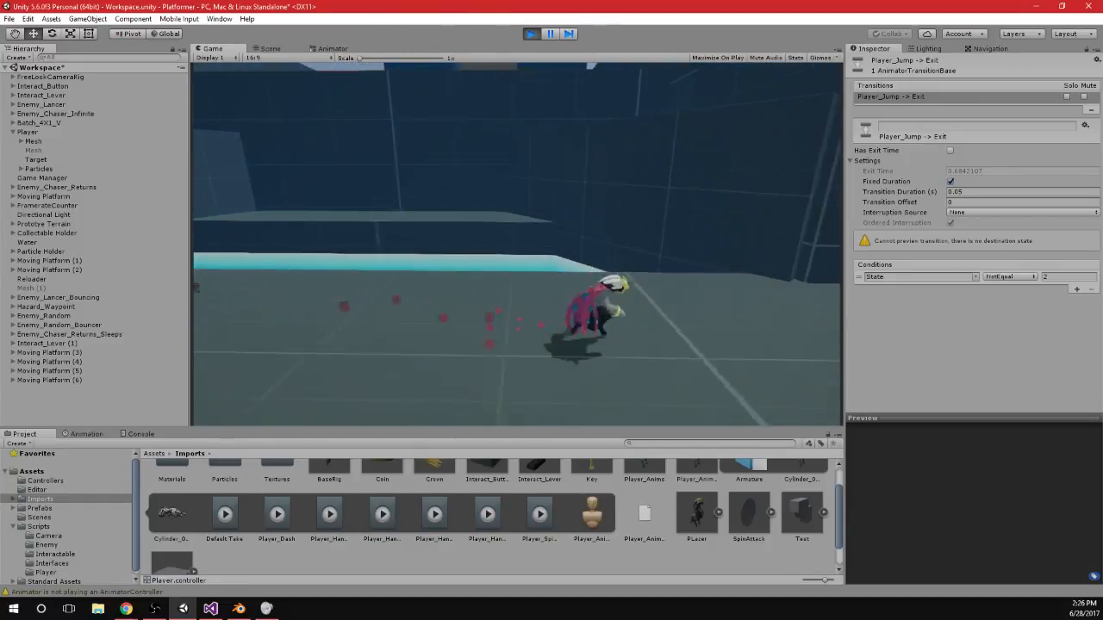
key(alt+Tab)
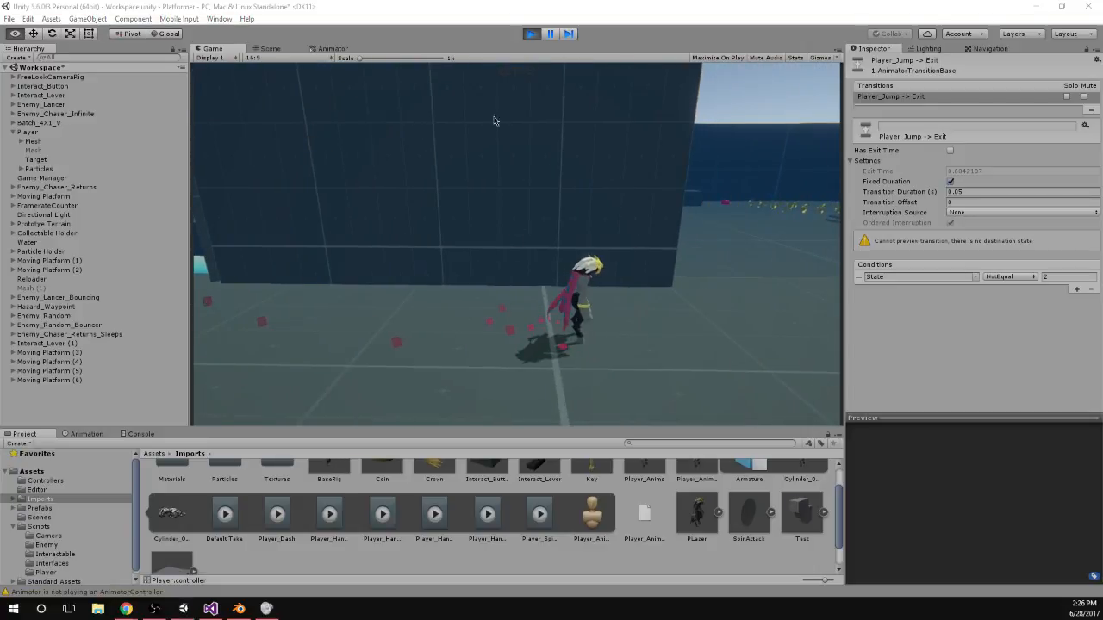
click(531, 35)
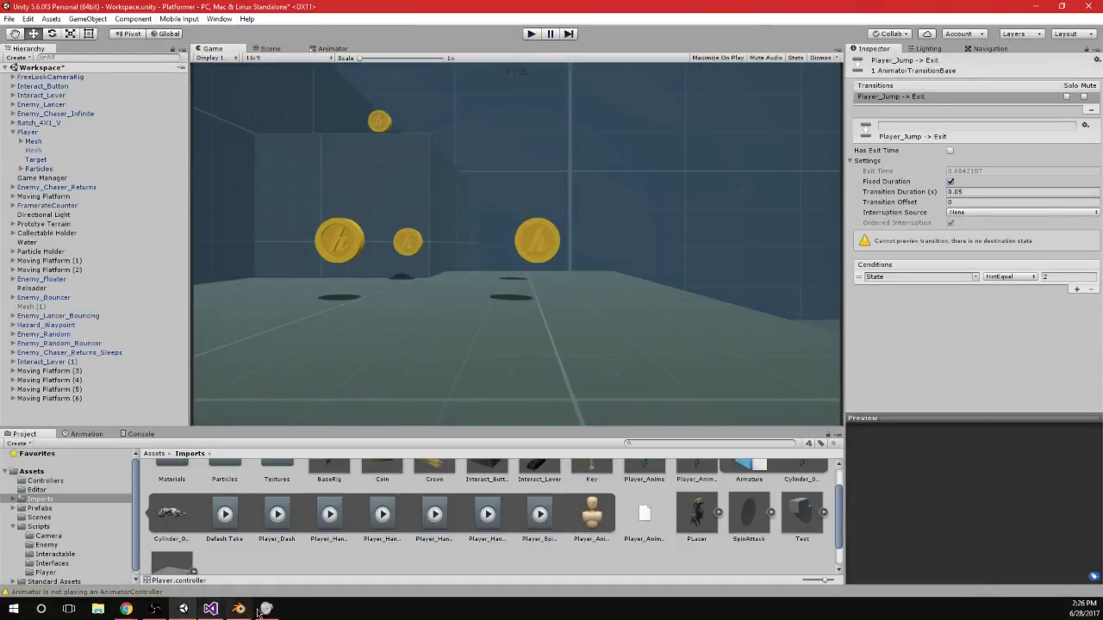
Open Task Manager, end the Intel(R) Security Assist, Java Update Scheduler, Live Update 6 Application and MMMon.exe processes, and close it.
key(alt+Tab)
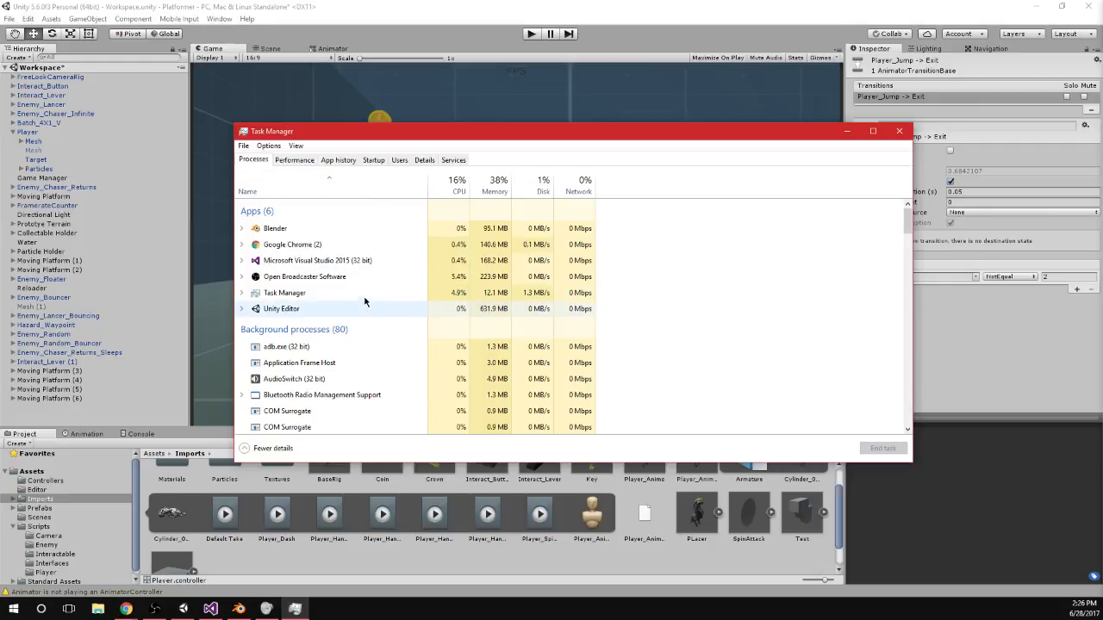
scroll(332, 285, down, 3)
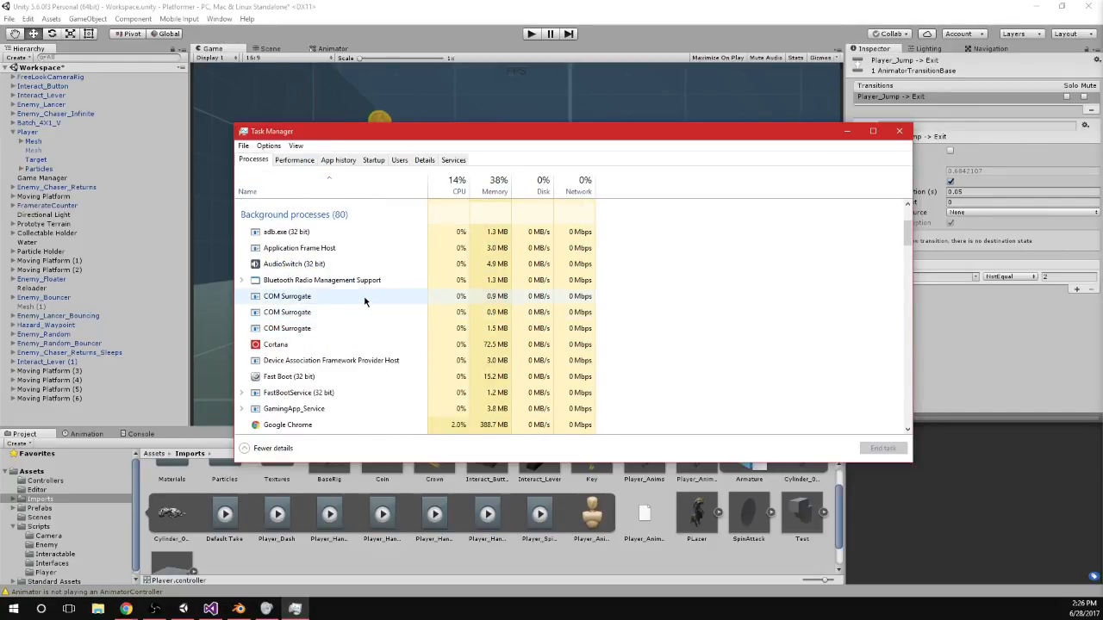
click(386, 280)
scroll(394, 328, down, 10)
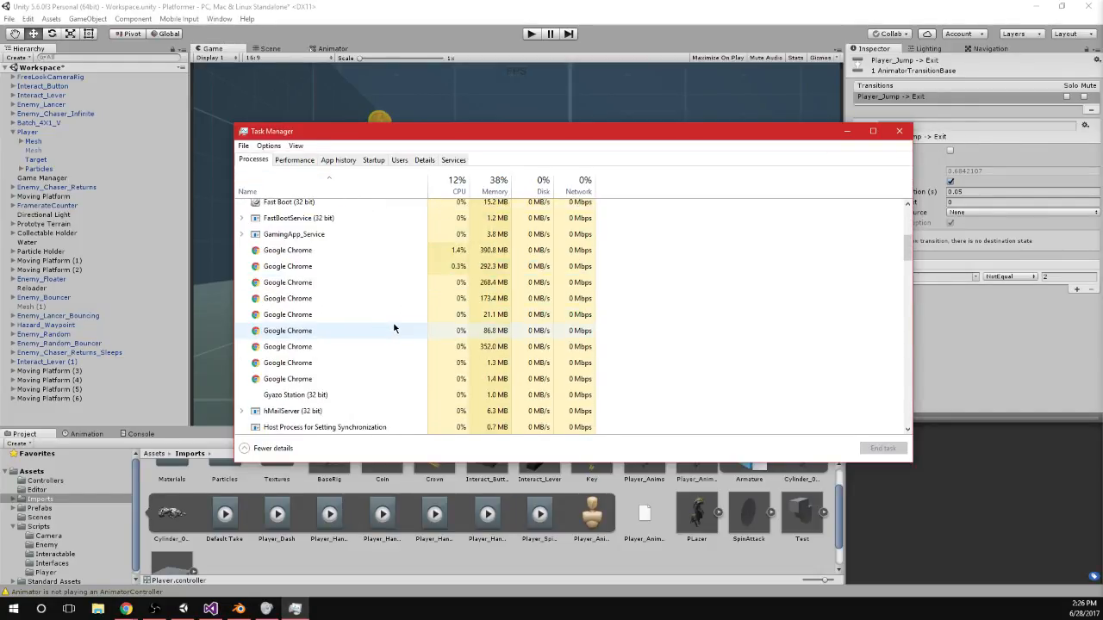
click(311, 316)
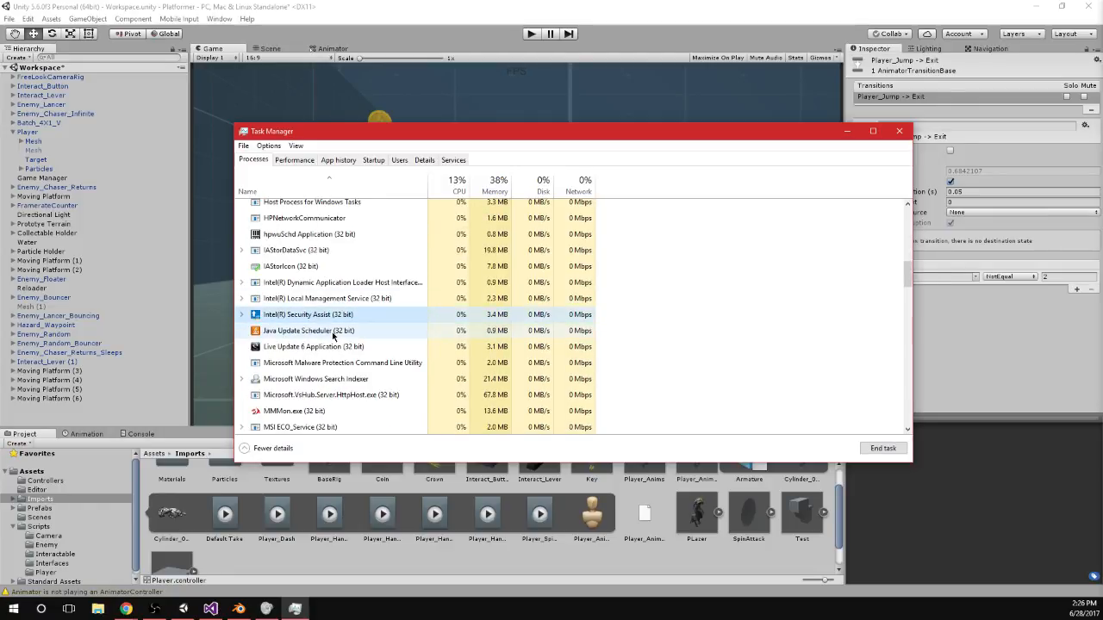
key(Delete)
key(Delete)
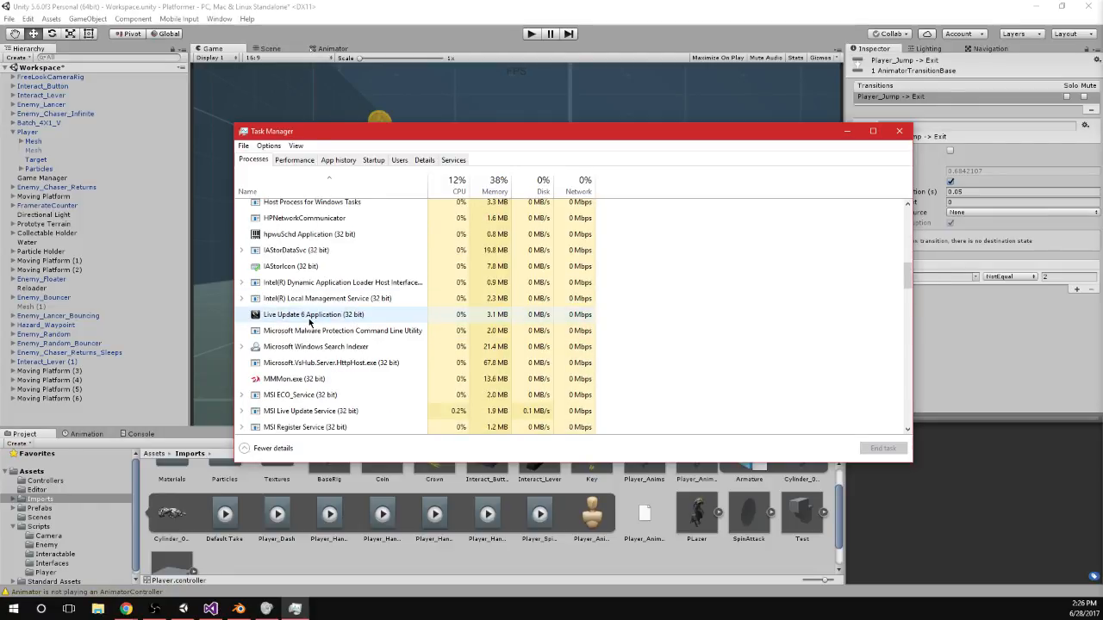
key(Delete)
click(341, 368)
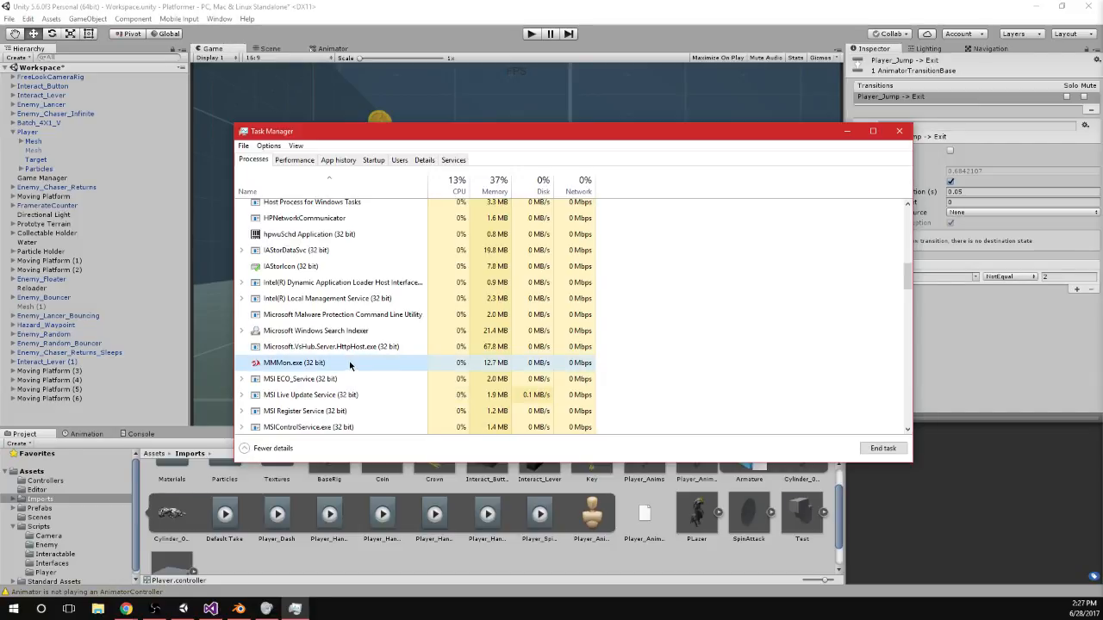
key(Delete)
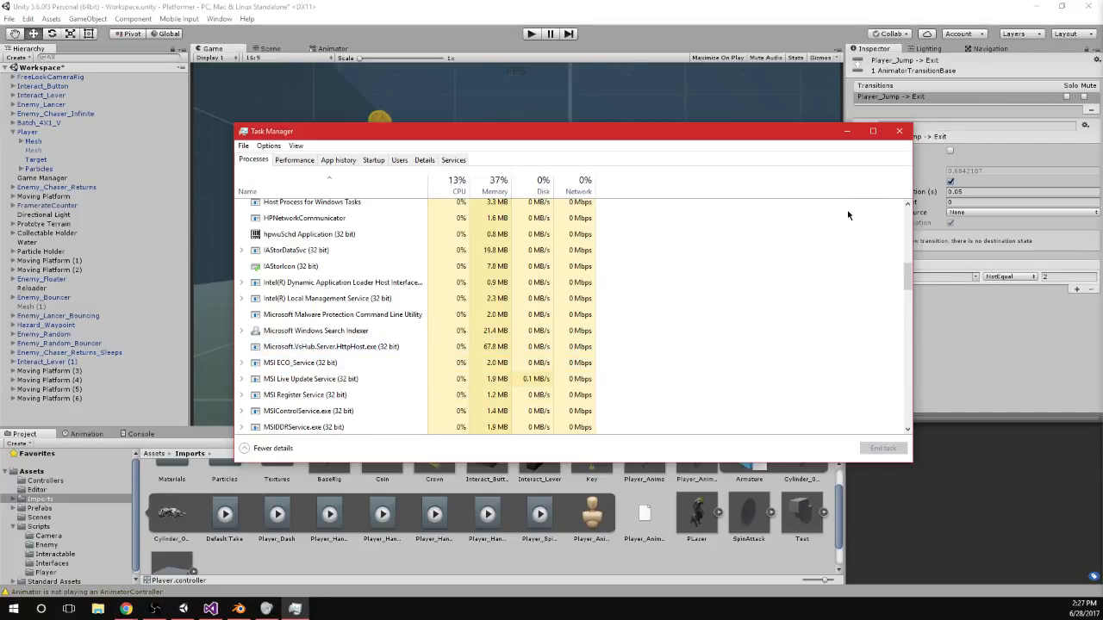
click(900, 132)
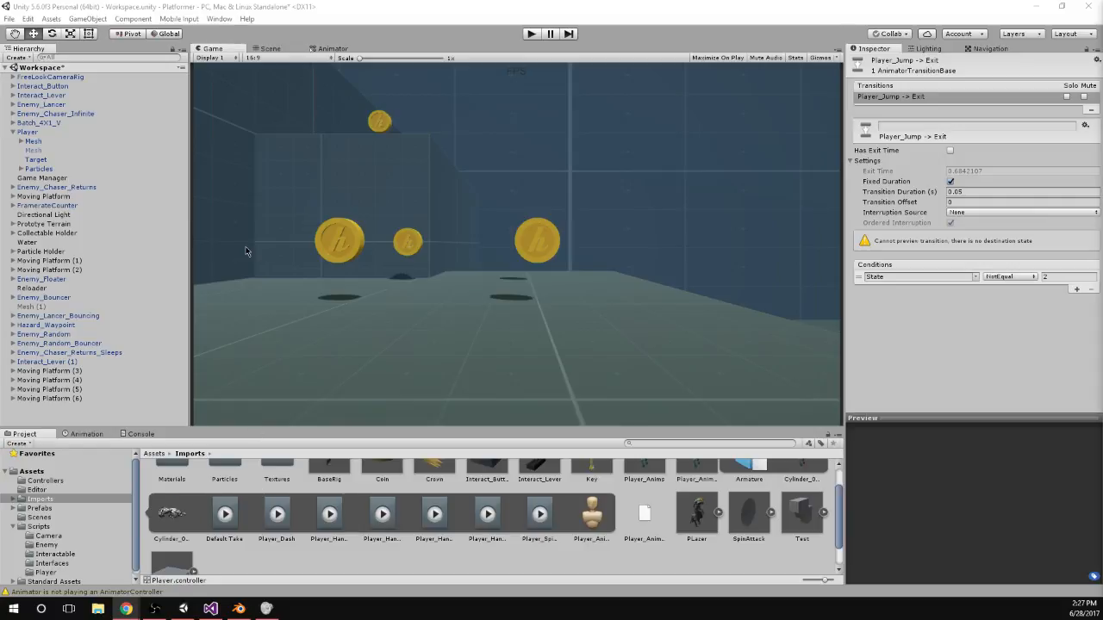
Collapse the expanded player animation asset in the Imports folder to hide its clips and meshes.
scroll(675, 544, up, 2)
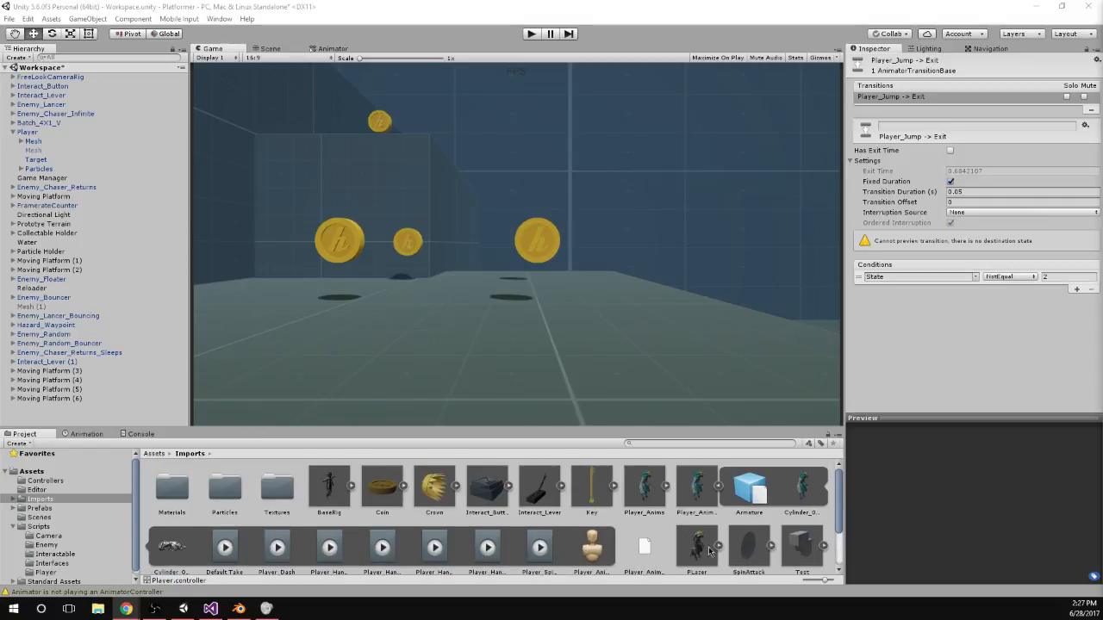
click(700, 548)
click(787, 491)
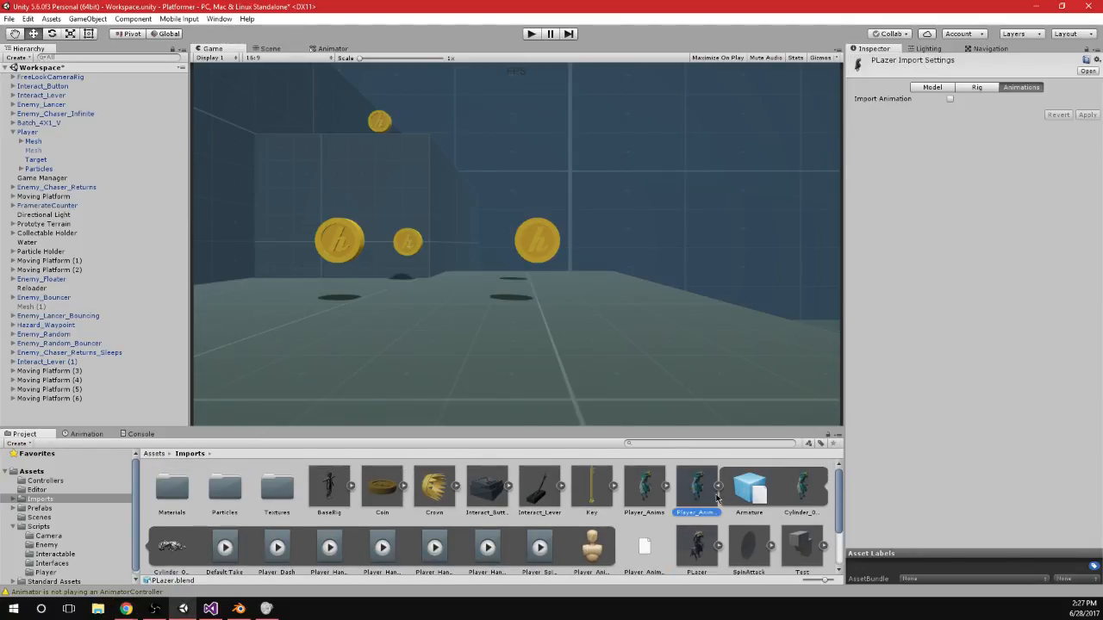
click(717, 487)
click(802, 487)
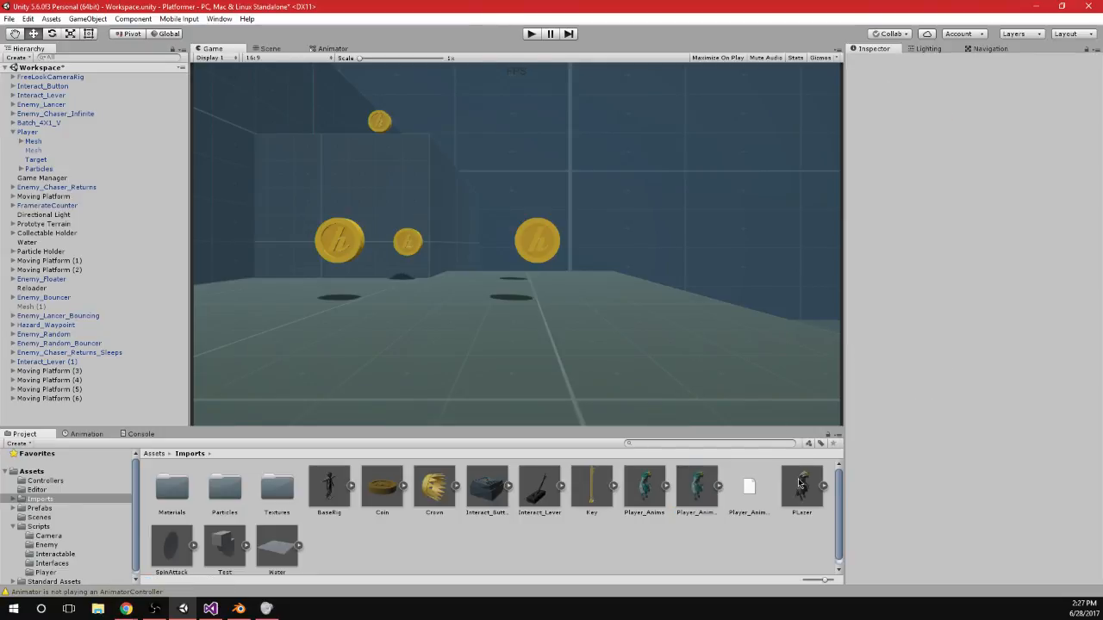
Select the Player object and frame it in the Scene view.
click(12, 132)
click(32, 132)
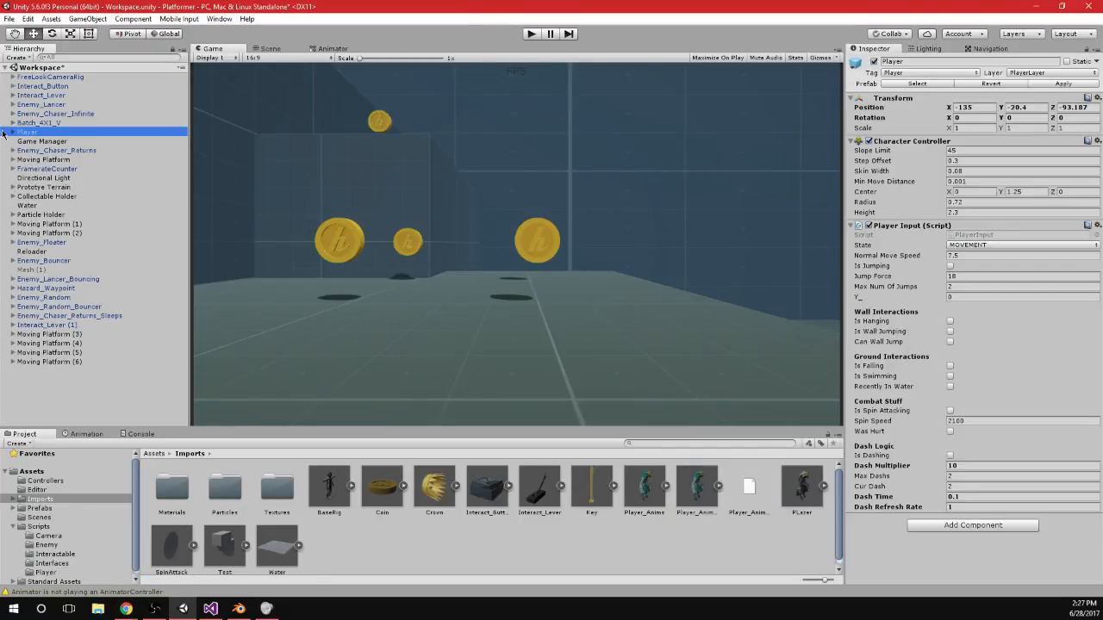
click(330, 48)
click(267, 49)
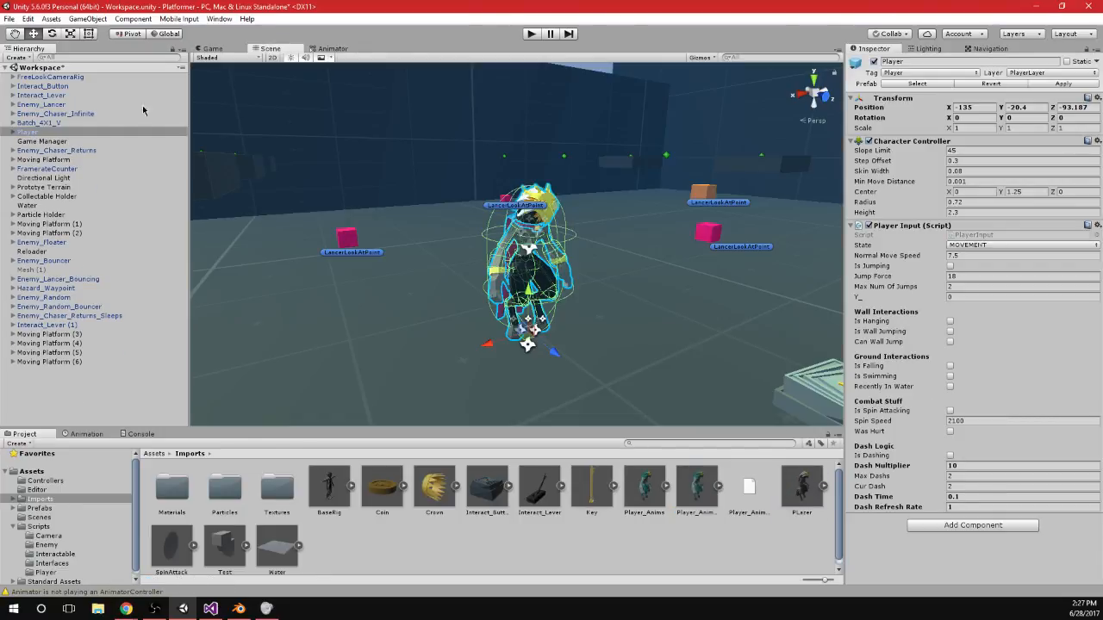
double_click(30, 131)
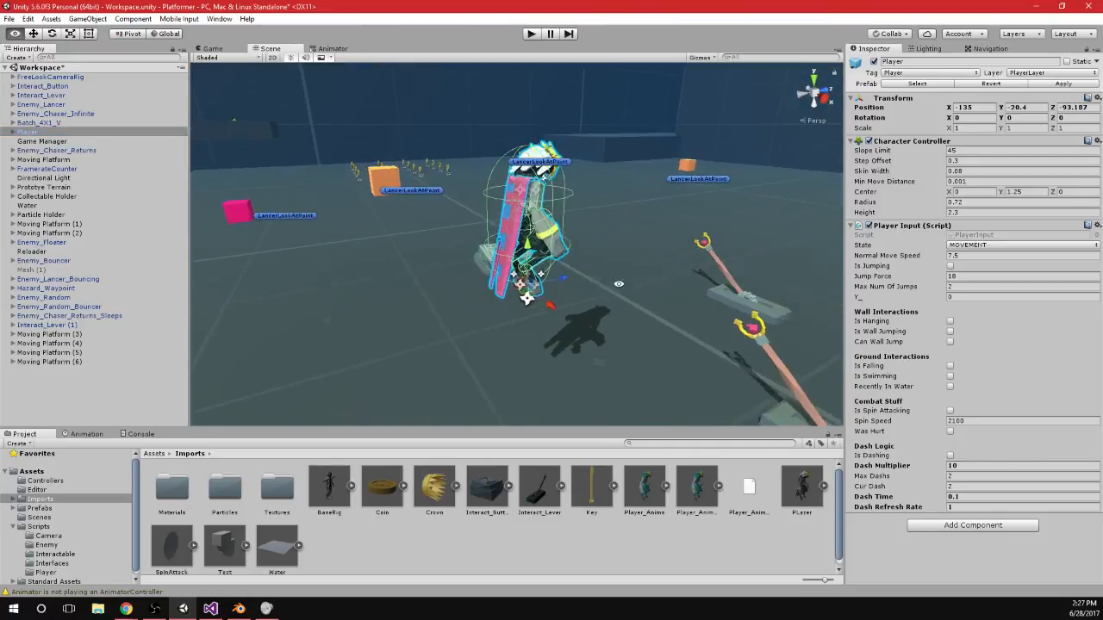
Expand the Player's Particles group and examine the Double Jump, Spin_Circle and Ground Trail particle systems.
click(13, 131)
click(30, 141)
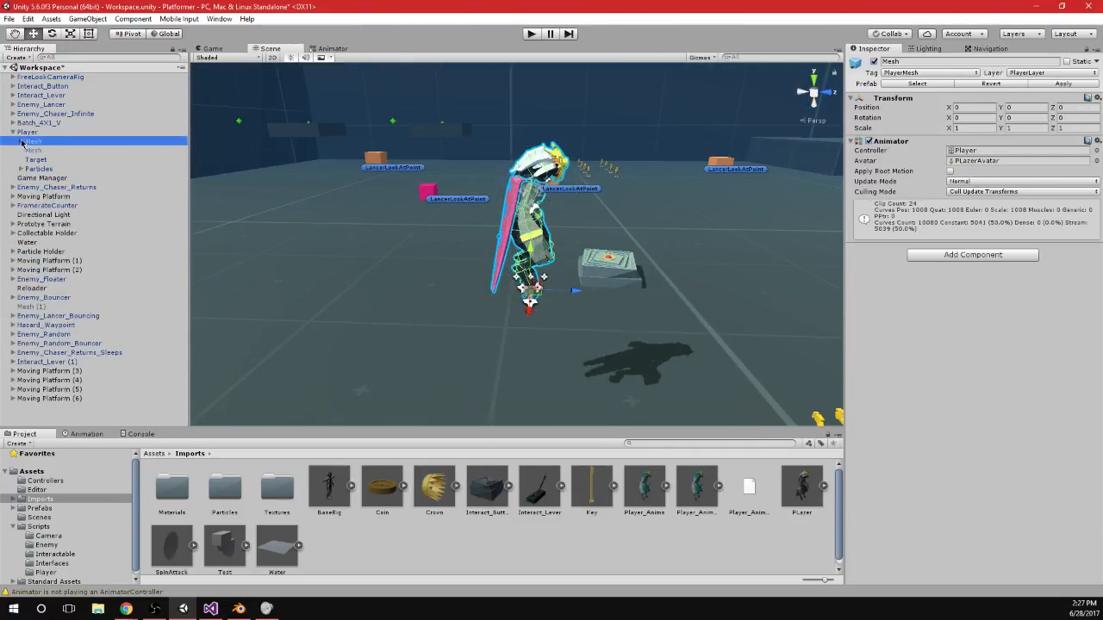
click(28, 169)
click(20, 169)
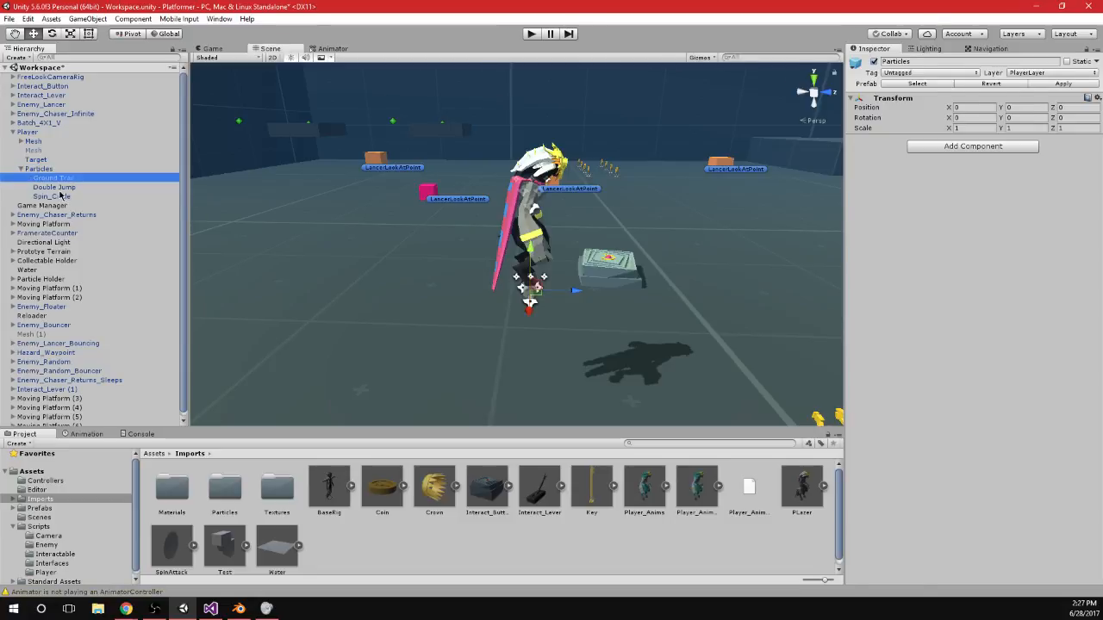
click(63, 188)
click(72, 197)
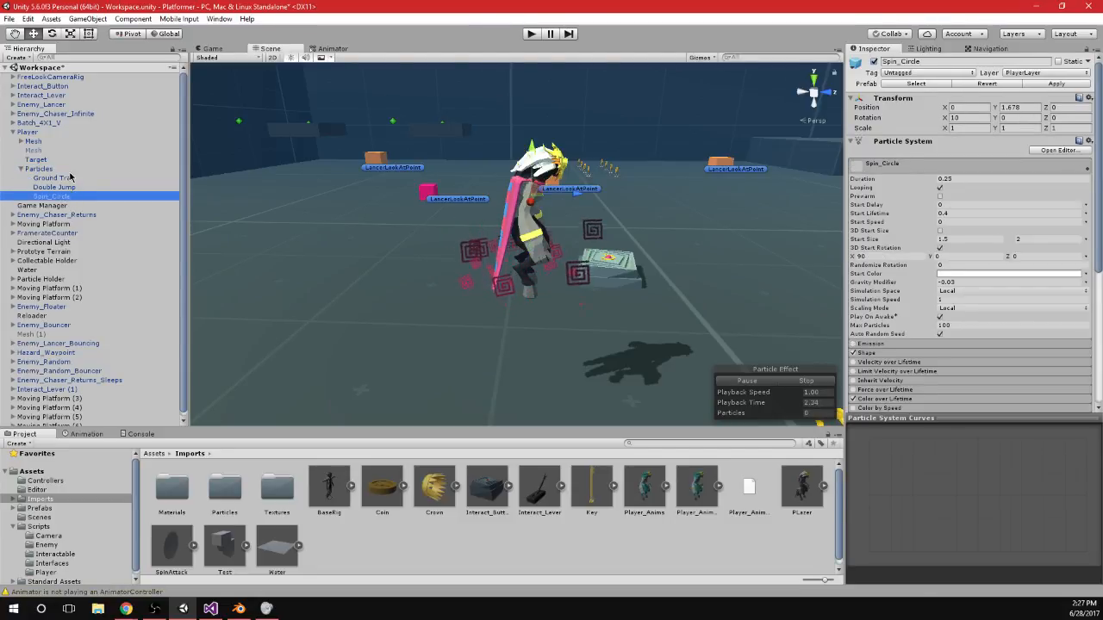
click(72, 186)
click(74, 179)
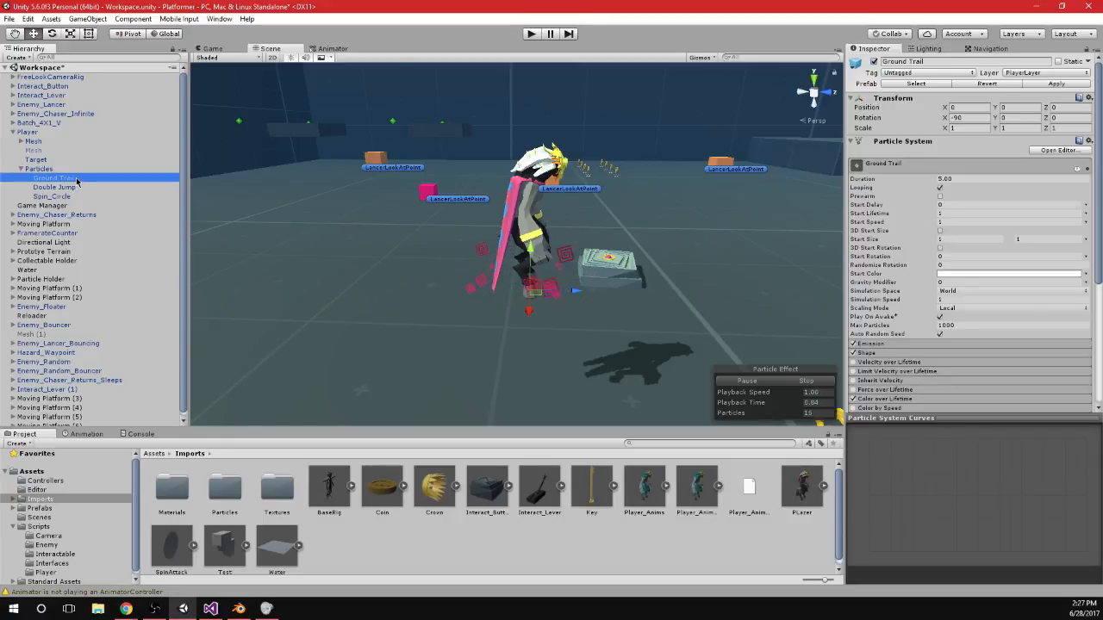
Duplicate the Ground Trail particle system and rename the copy Dash.
right_click(76, 177)
click(128, 226)
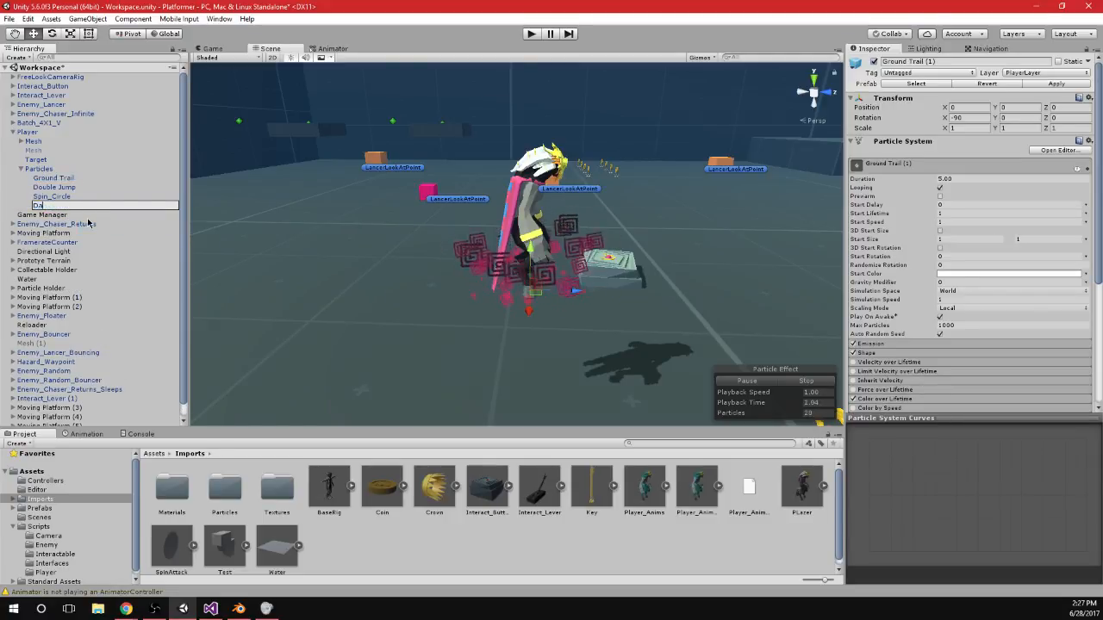
text(sh)
key(Return)
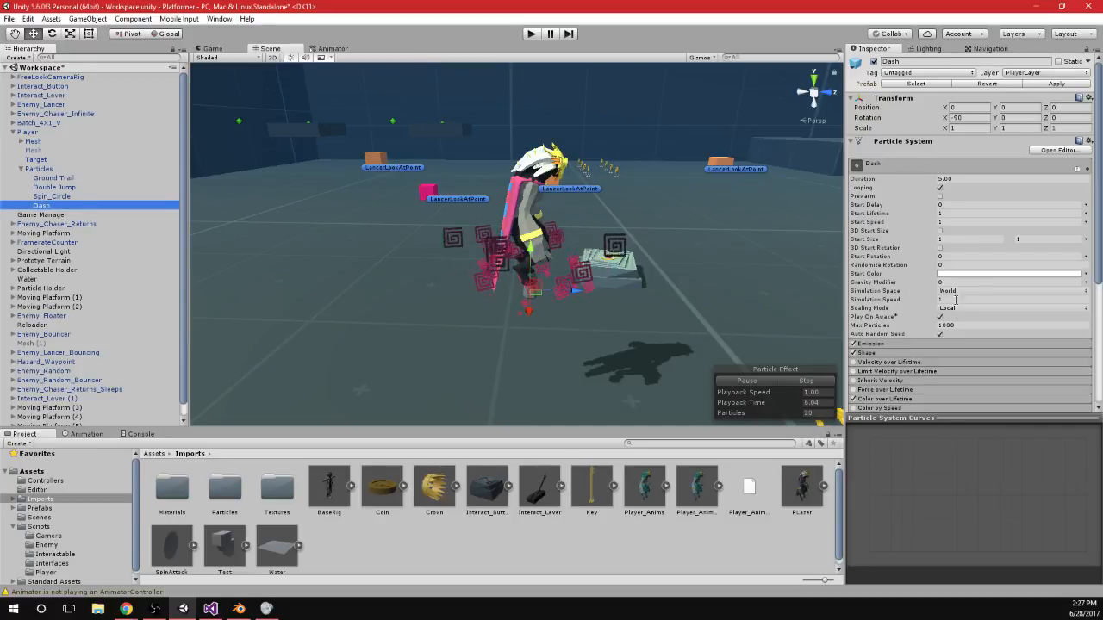
Set the Dash particle system's renderer to the Mesh render mode and view the effect from another angle.
scroll(939, 302, down, 6)
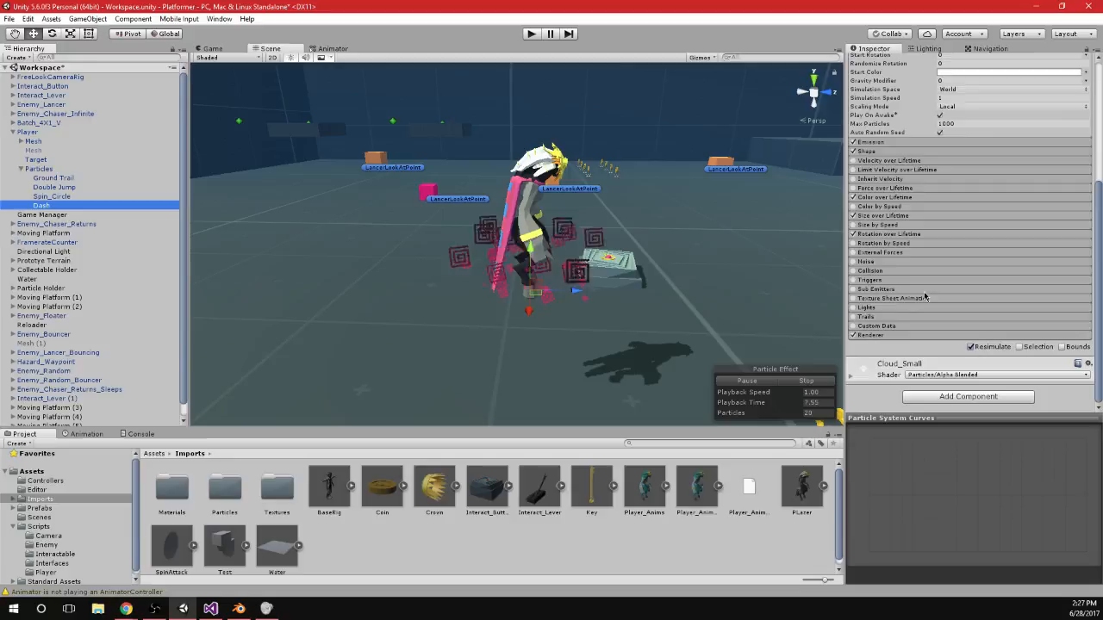
click(891, 335)
scroll(949, 332, down, 5)
click(969, 183)
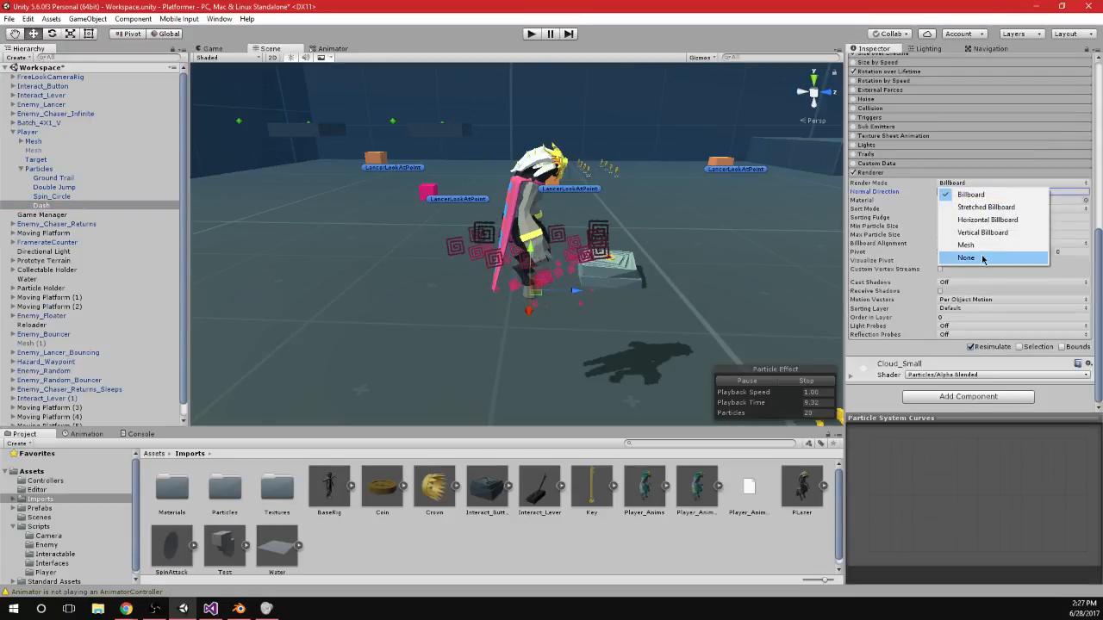
click(981, 246)
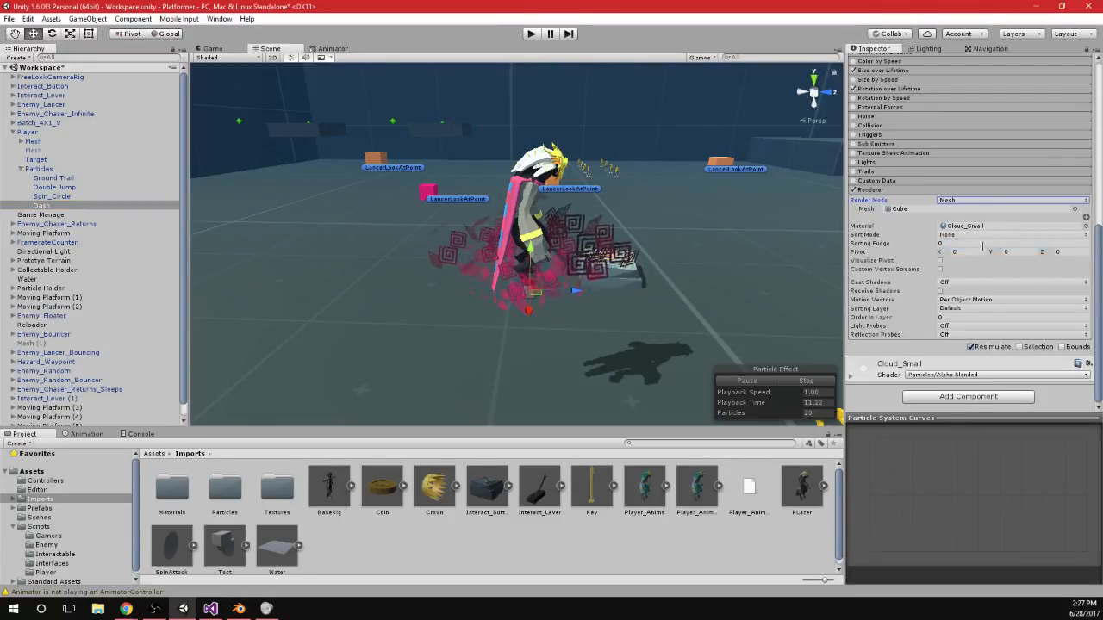
scroll(517, 237, up, 1)
alt+drag(474, 231, 428, 239)
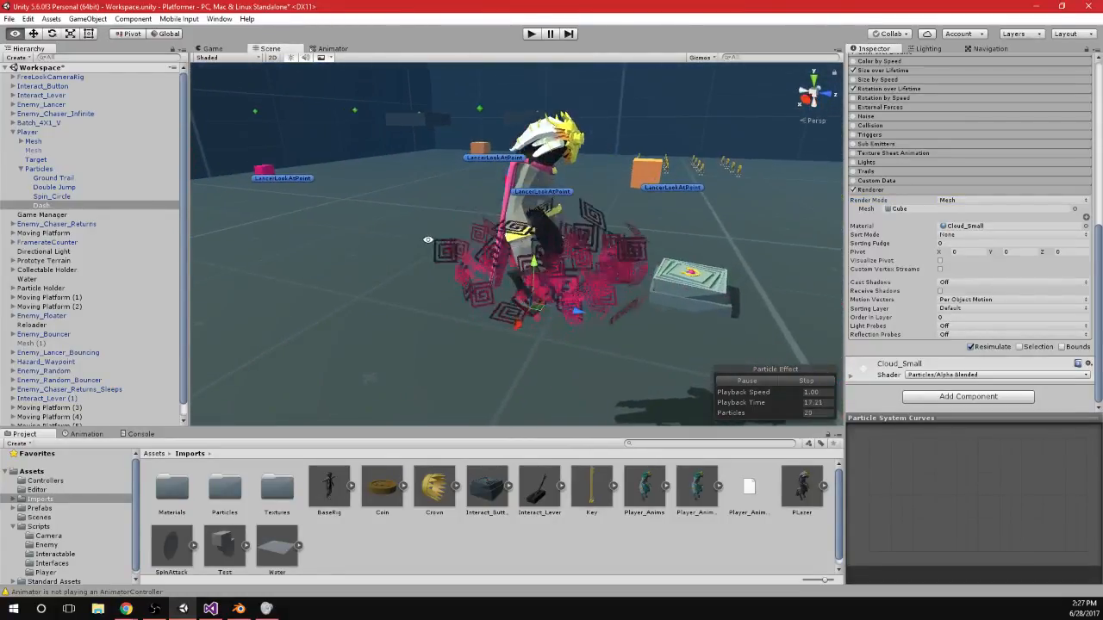
Set the Ground Trail particle system's renderer to the Mesh render mode.
click(53, 178)
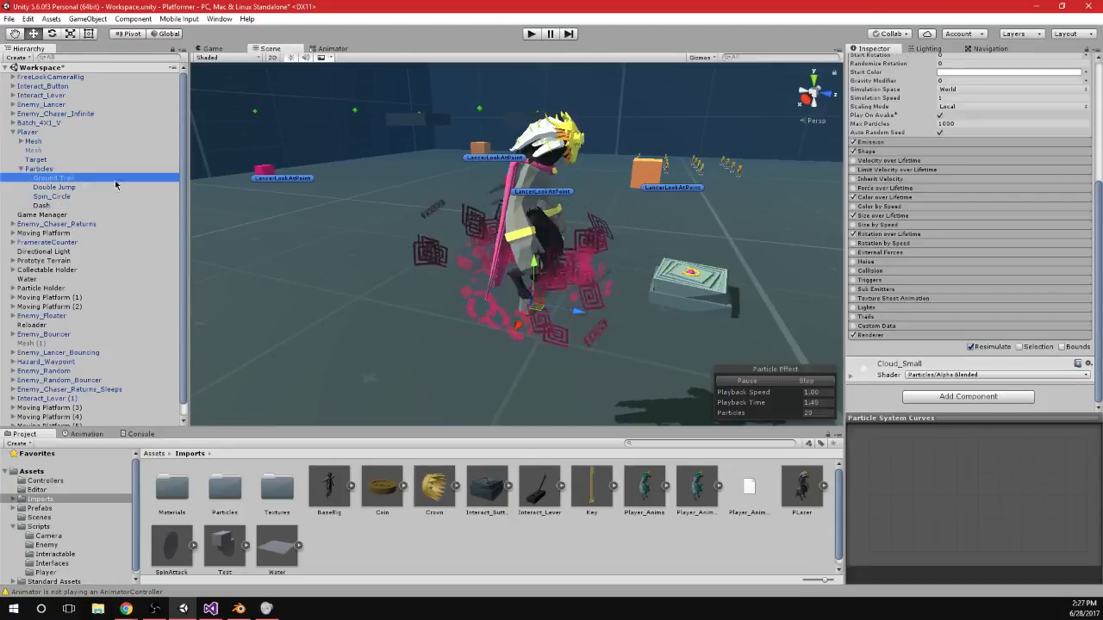
click(930, 327)
click(913, 326)
click(913, 334)
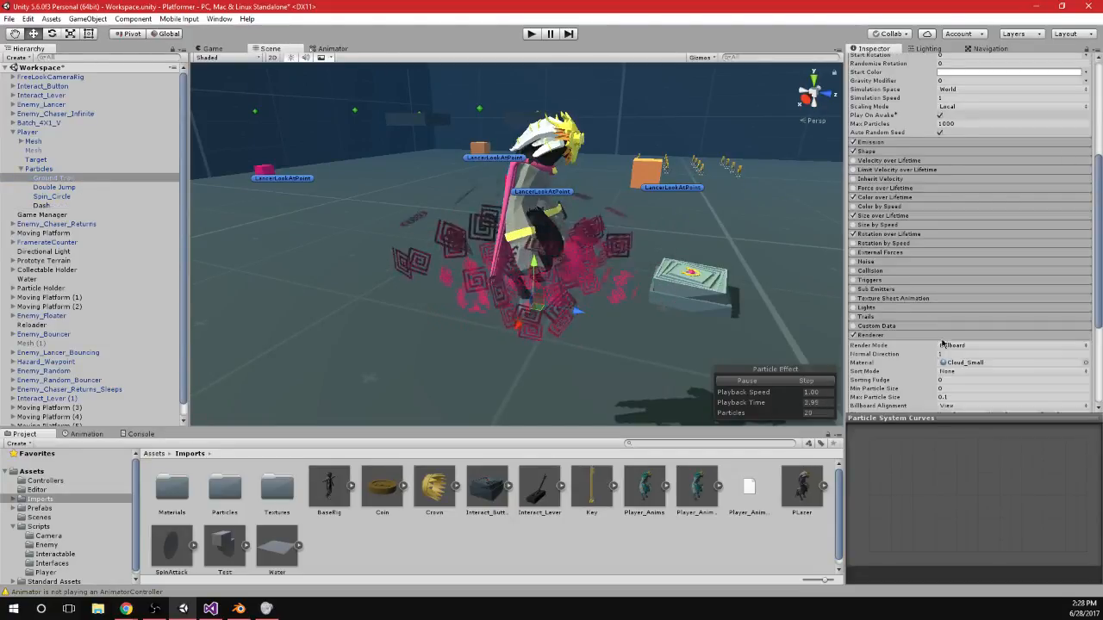
click(962, 346)
click(992, 408)
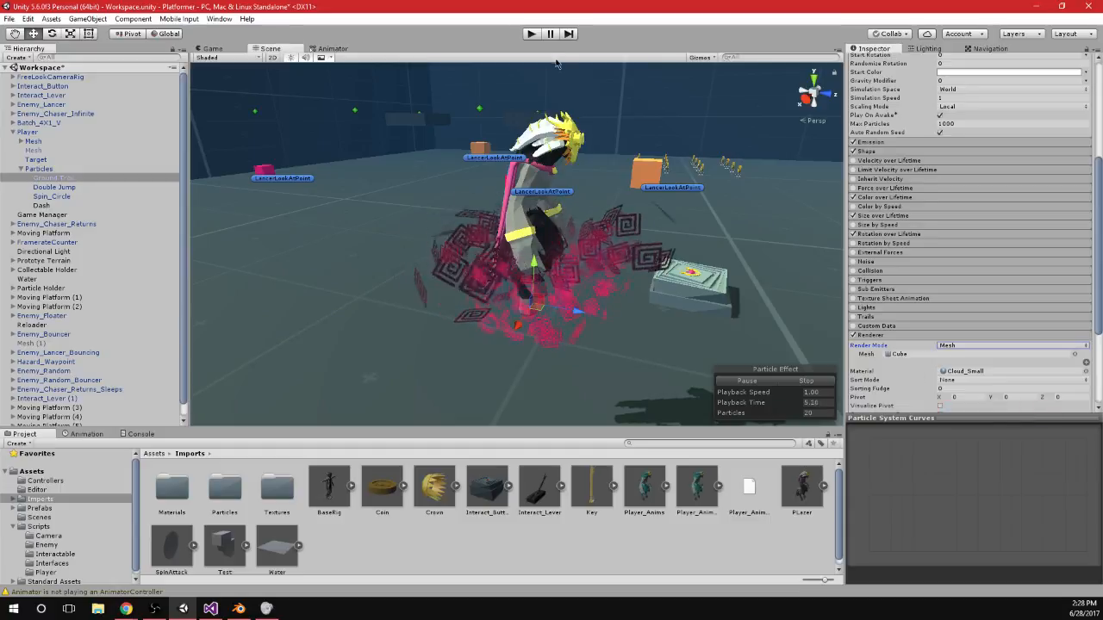
Deactivate the Dash particle object and start the game to test the Ground Trail effect.
click(44, 207)
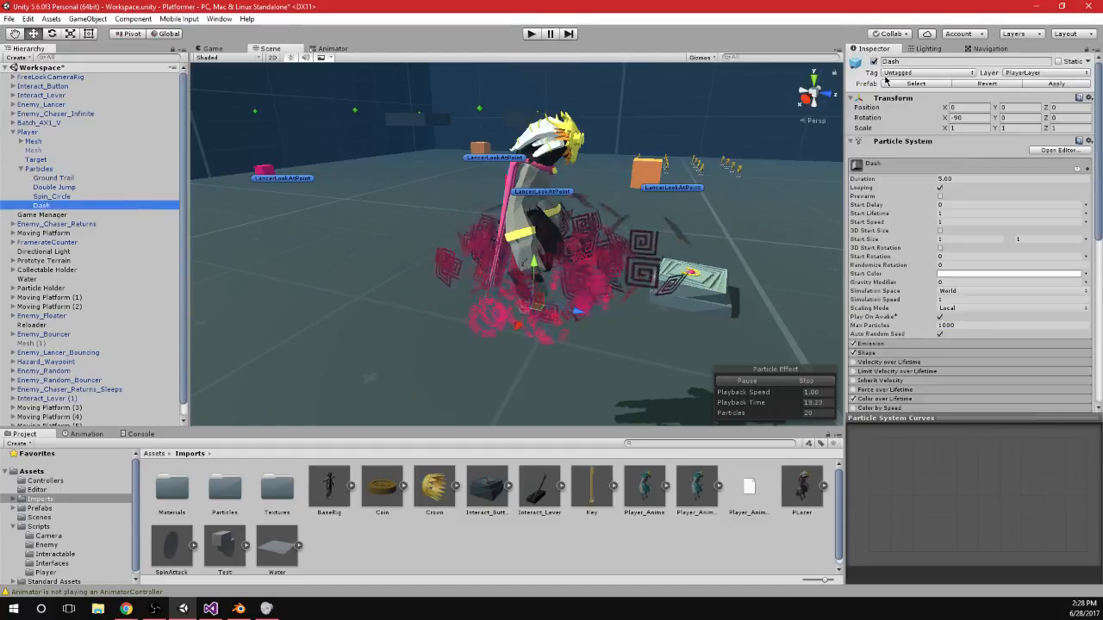
click(533, 35)
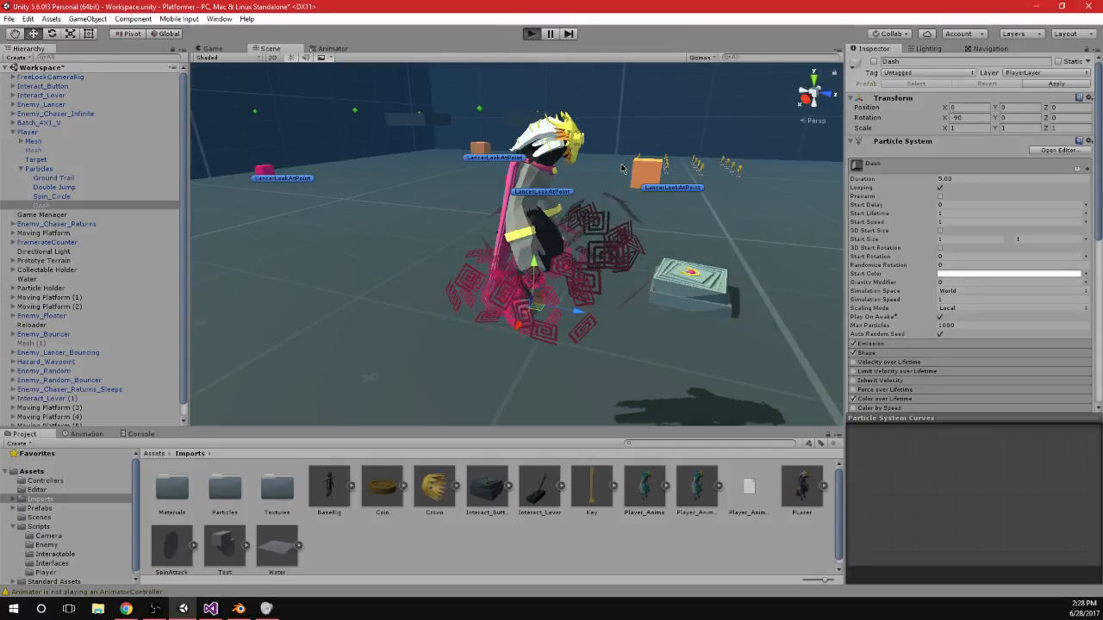
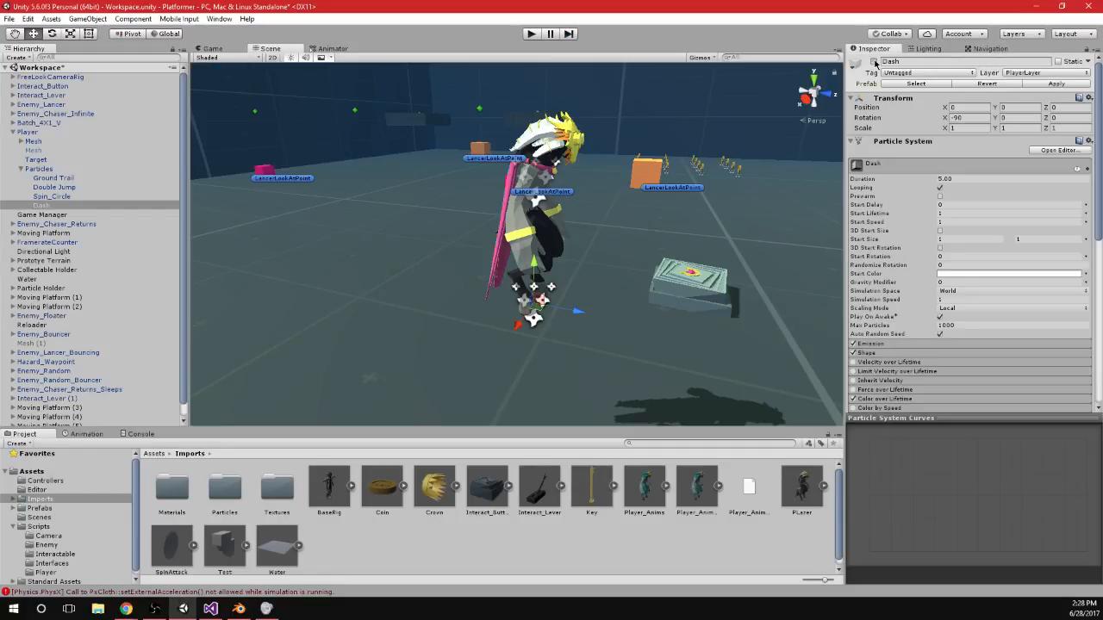
Reactivate the Dash particle object and set the Ground Trail renderer's render mode back to Billboard.
click(874, 62)
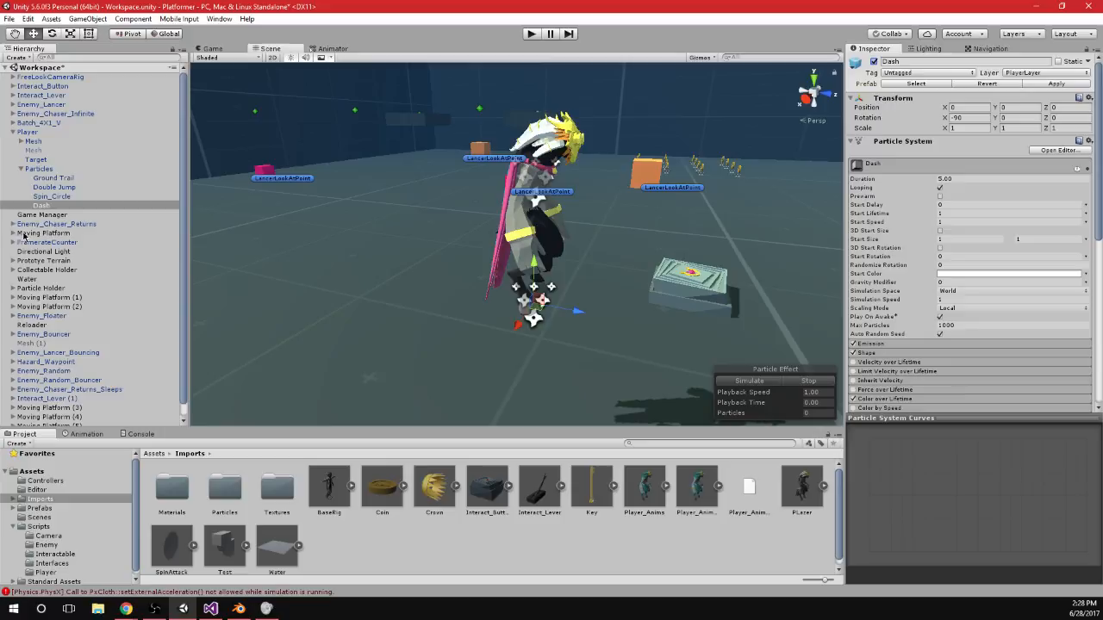
click(82, 178)
scroll(965, 259, down, 7)
click(965, 307)
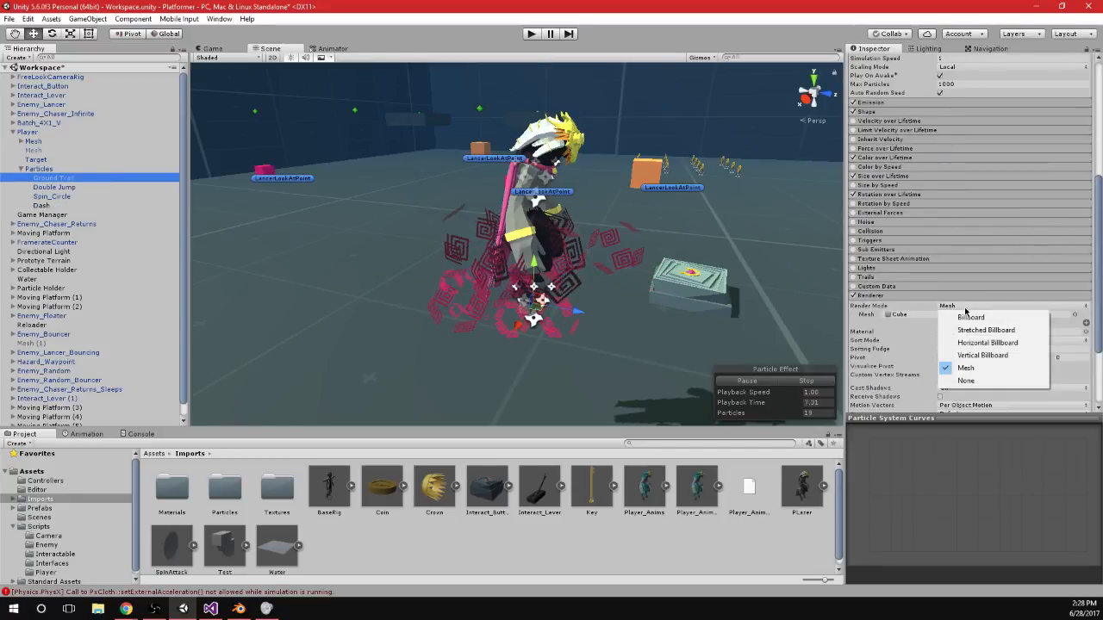
click(937, 248)
key(ctrl+z)
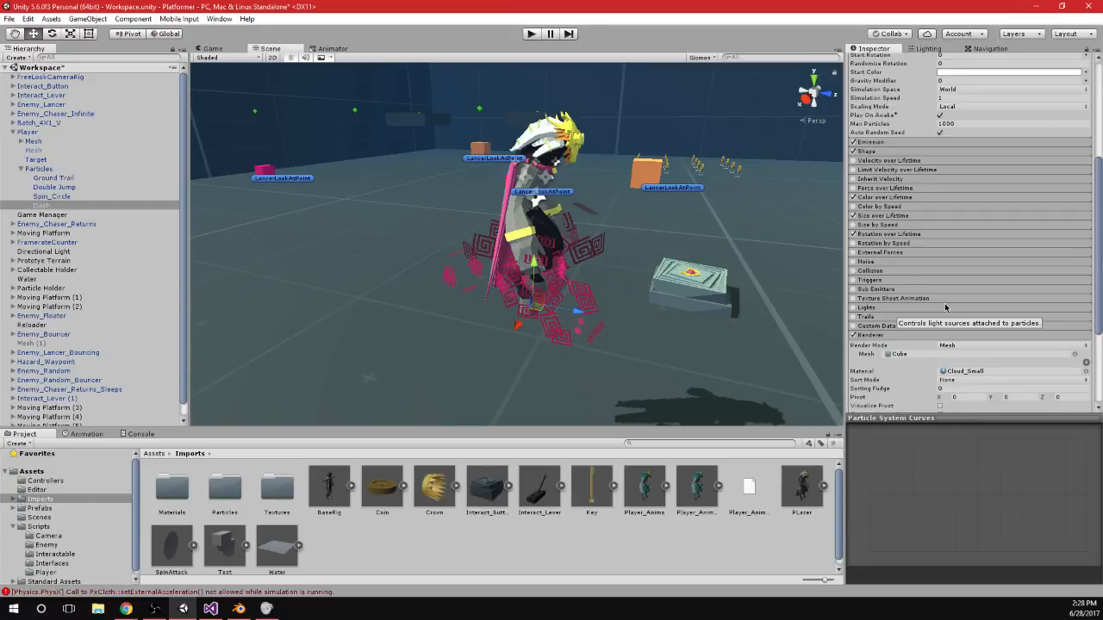
key(ctrl+y)
key(ctrl+y)
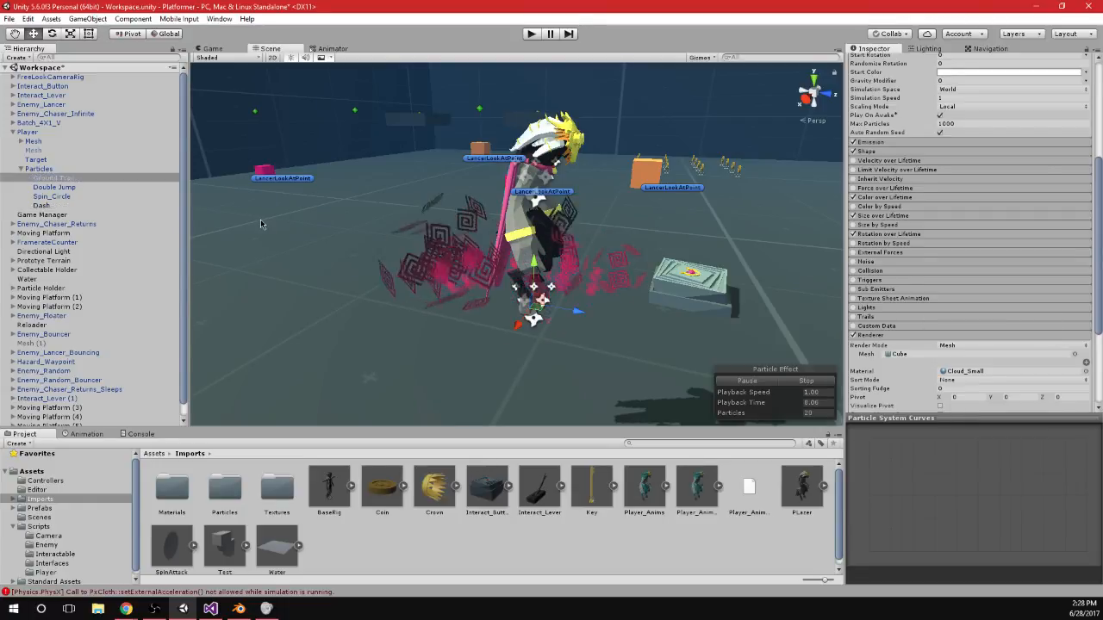
Assign the Cylinder_001 mesh from PLazer.blend to the Dash particle renderer and view the effect around the player.
click(74, 206)
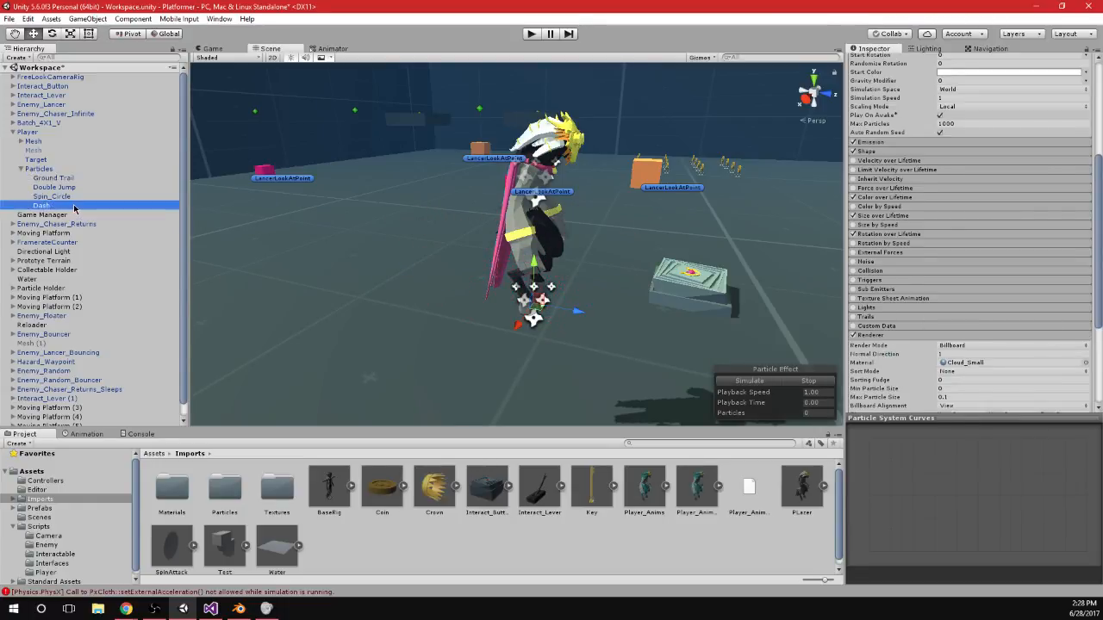
scroll(939, 338, up, 5)
scroll(979, 273, down, 6)
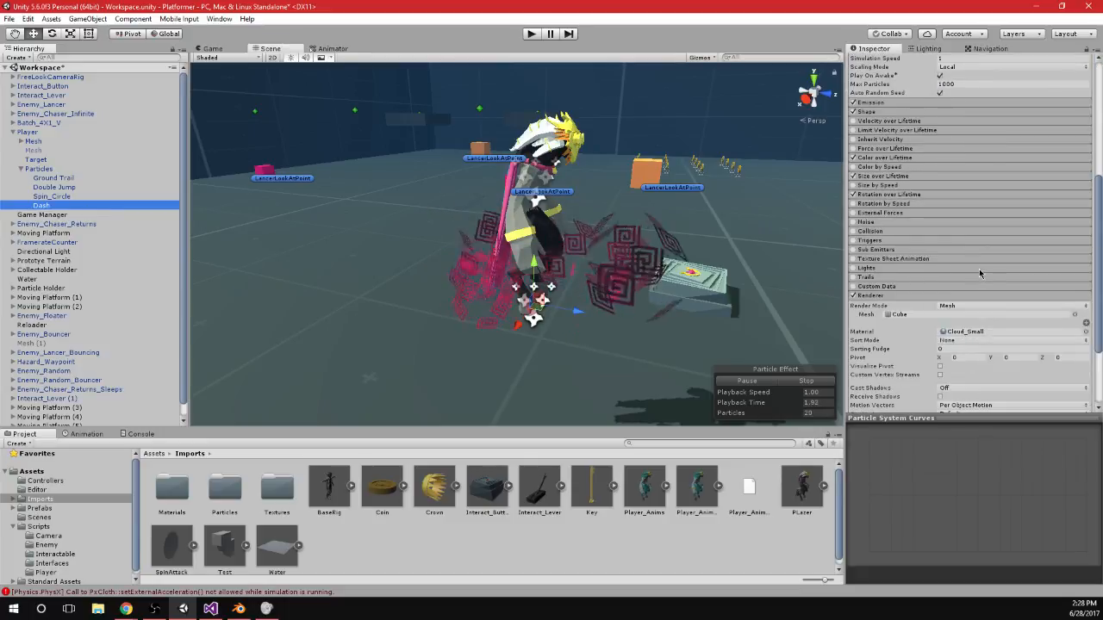
click(962, 315)
click(1075, 314)
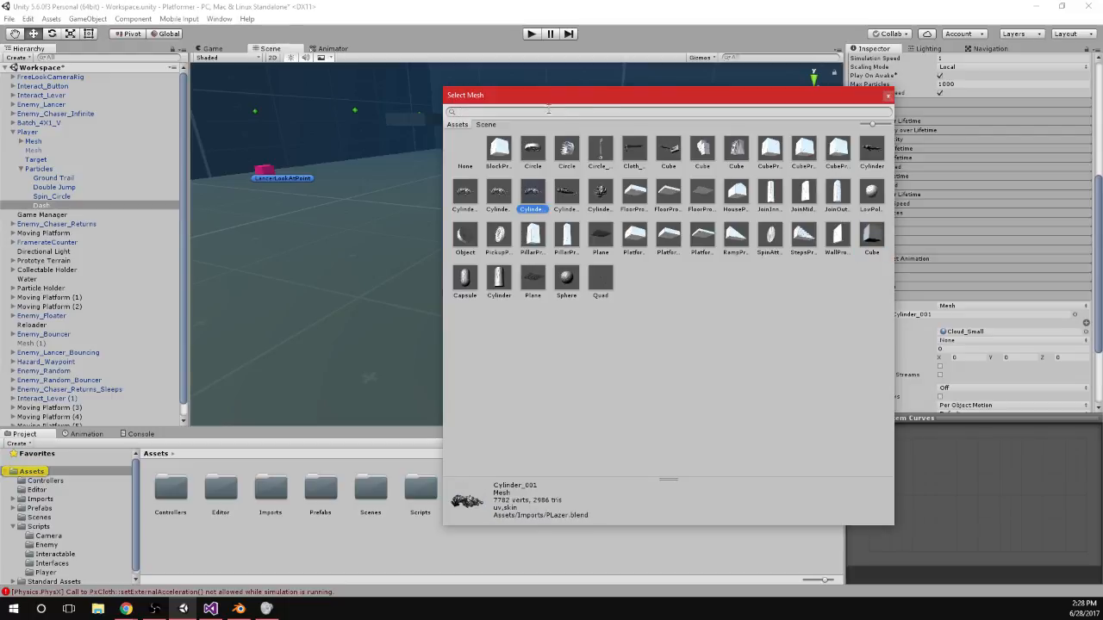
drag(570, 97, 1102, 183)
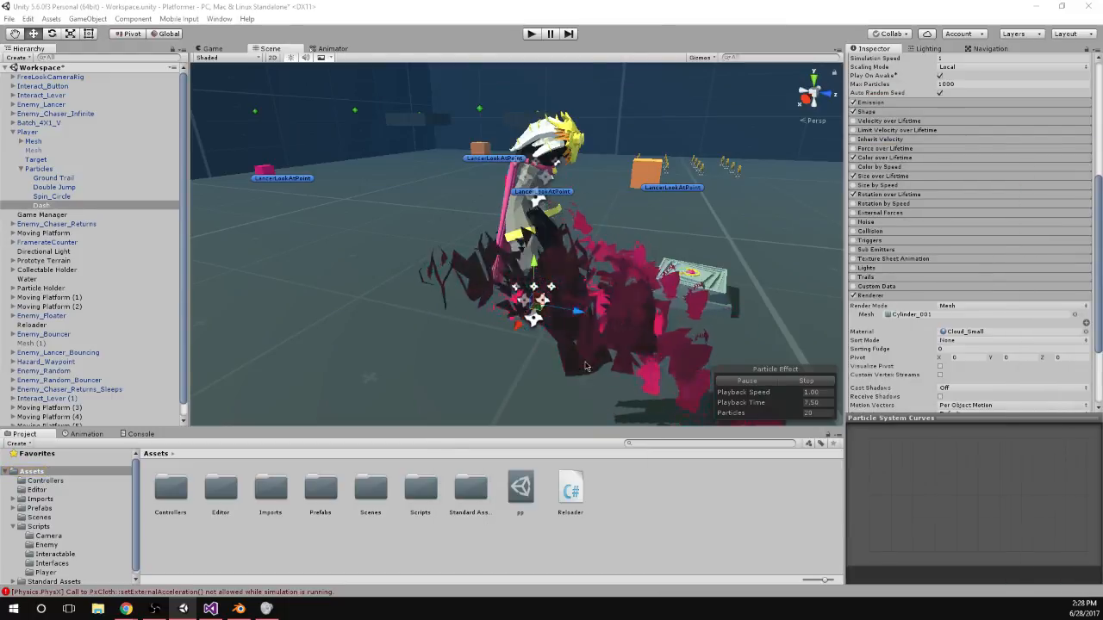
scroll(567, 298, up, 1)
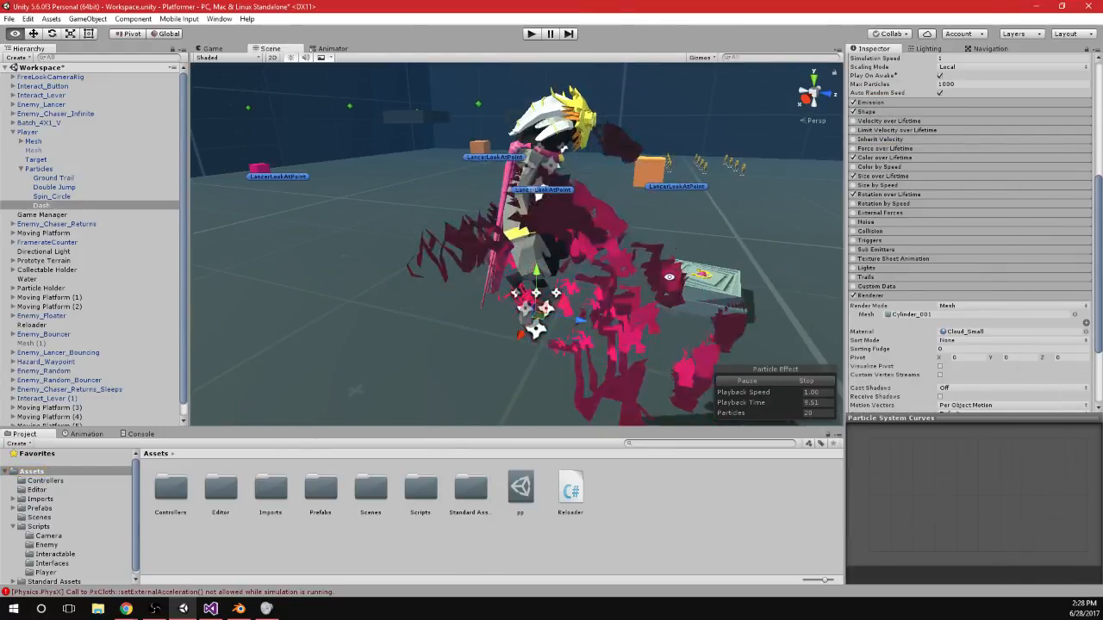
alt+drag(566, 298, 437, 262)
scroll(1034, 285, down, 2)
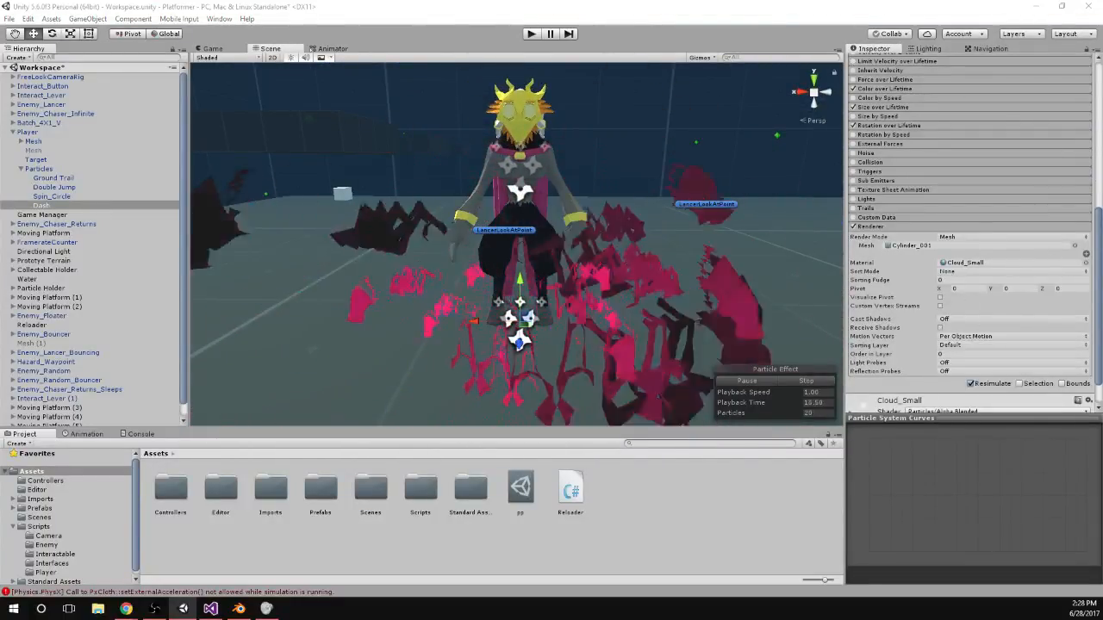
Try the UVChecker material on the Dash particles and test the effect briefly in play mode.
double_click(421, 249)
scroll(422, 249, down, 8)
alt+drag(421, 249, 495, 243)
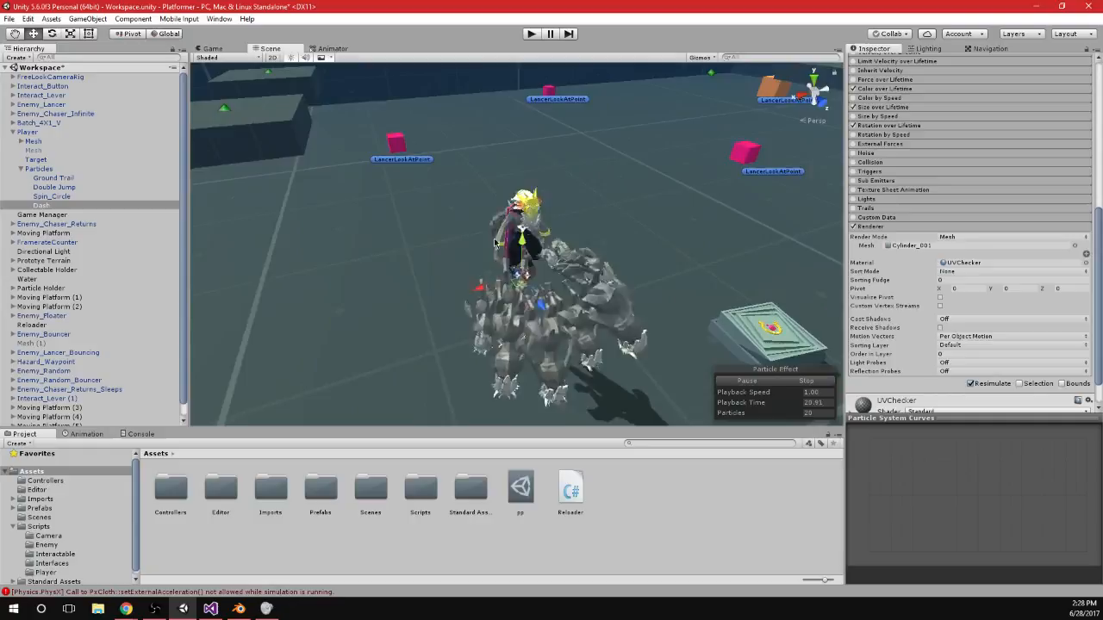
click(531, 34)
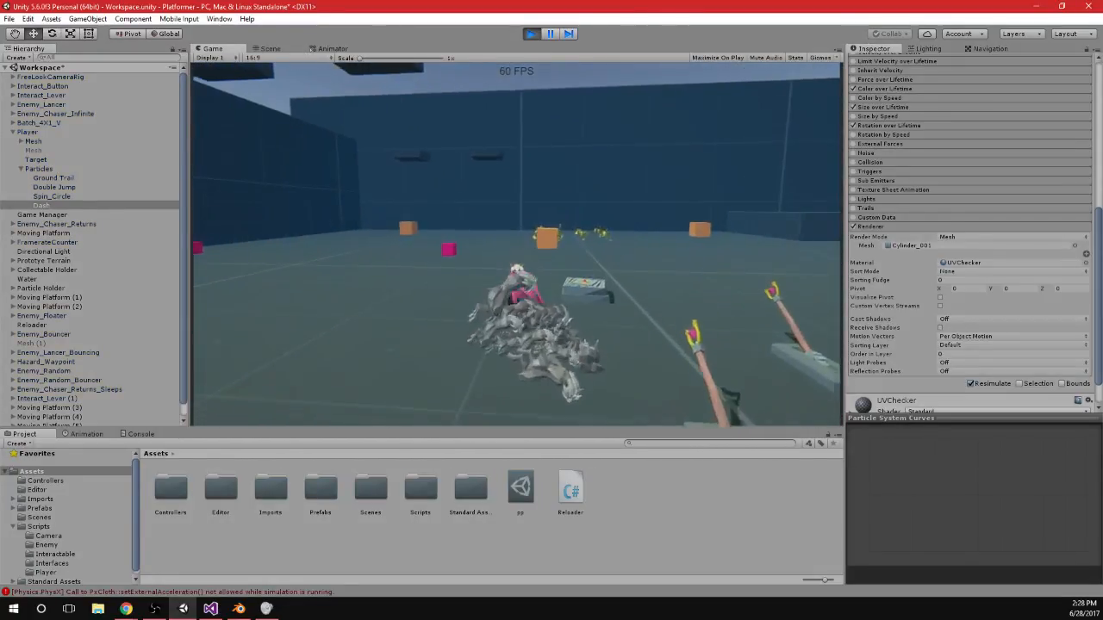
key(alt+Tab)
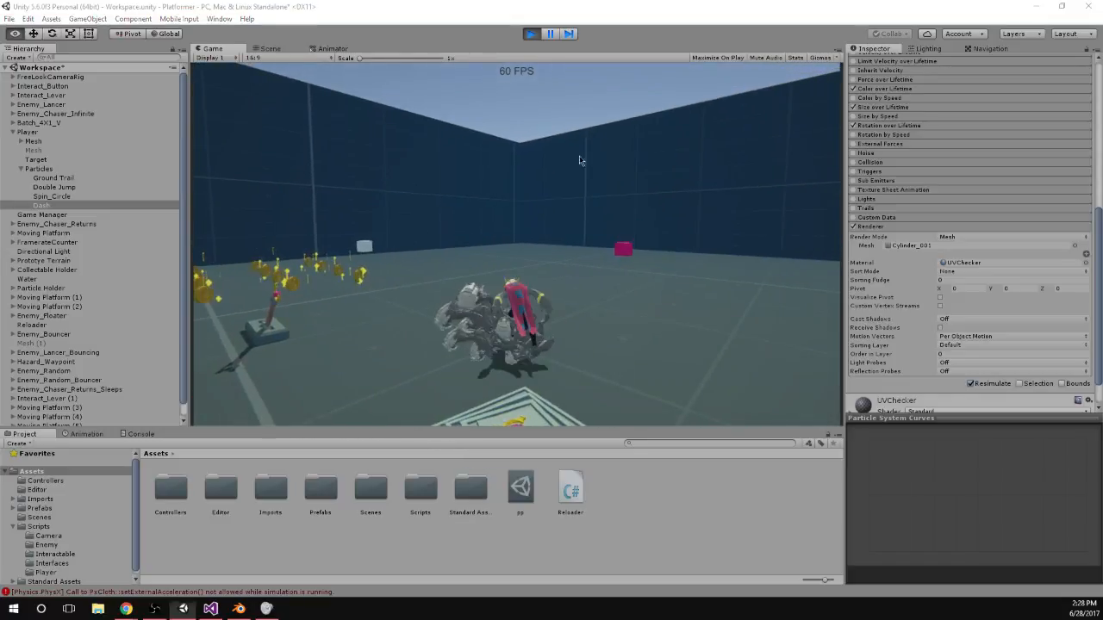
click(532, 34)
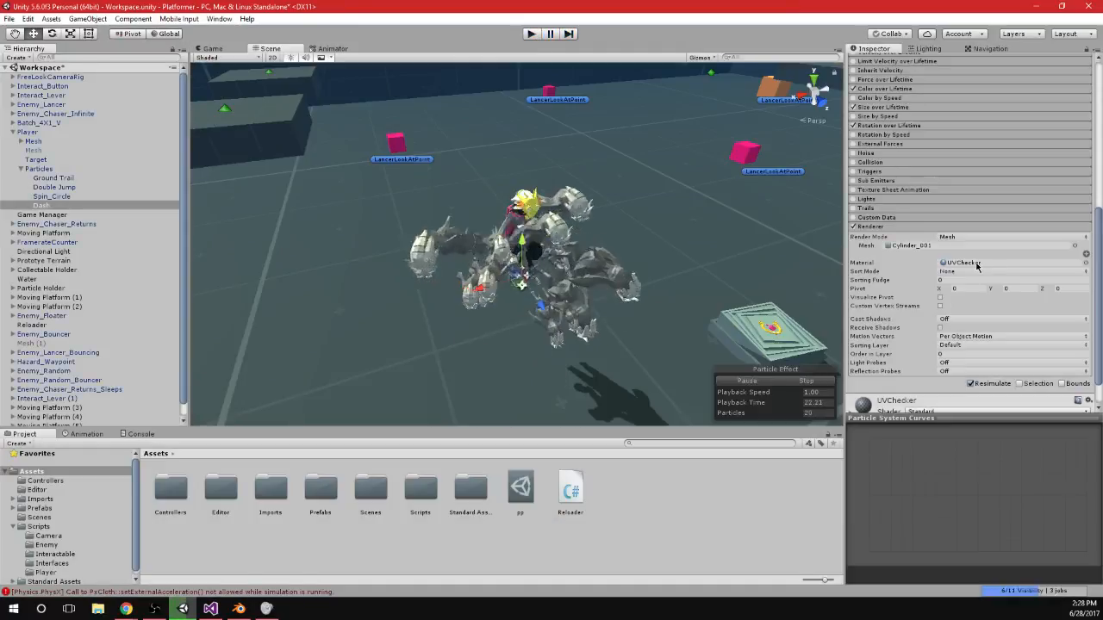
Set the Dash particle renderer's material to Water and view the effect from the player's side.
click(991, 262)
click(1087, 263)
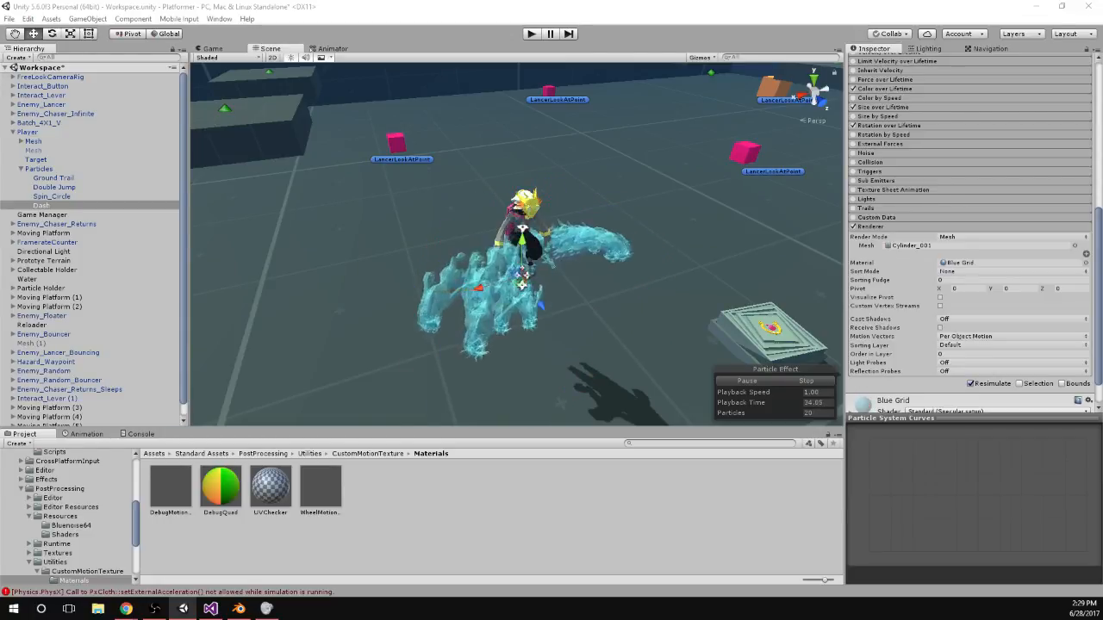
scroll(551, 266, up, 5)
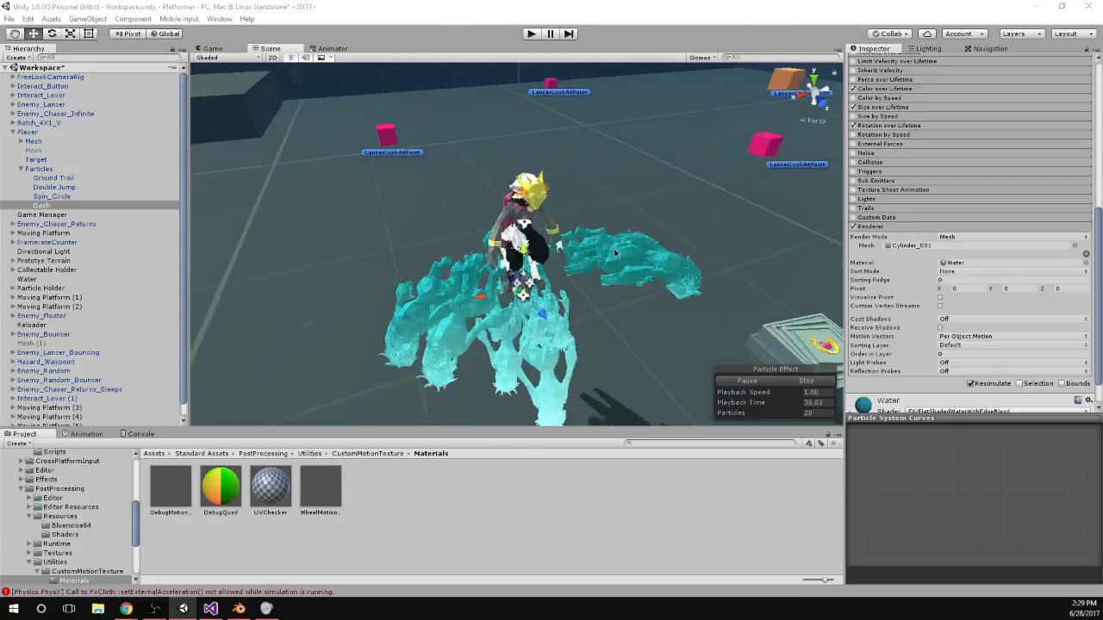
alt+drag(551, 265, 677, 243)
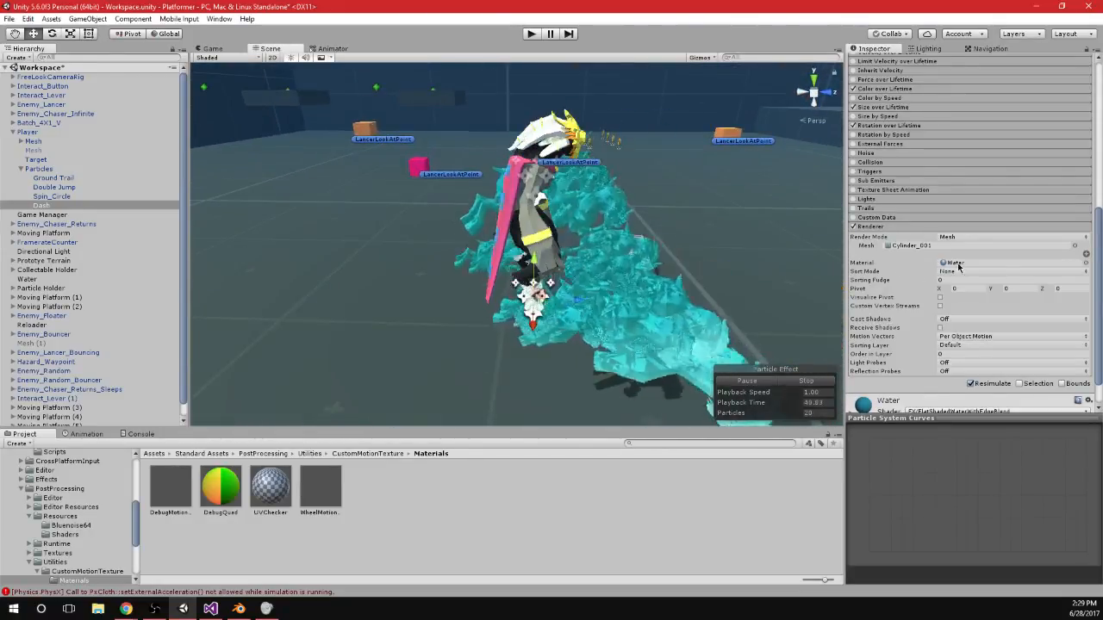
Try a renderer pivot Y of about 49.91 on the Dash particles, inspect their spread, and reset it to 0.
drag(991, 290, 701, 257)
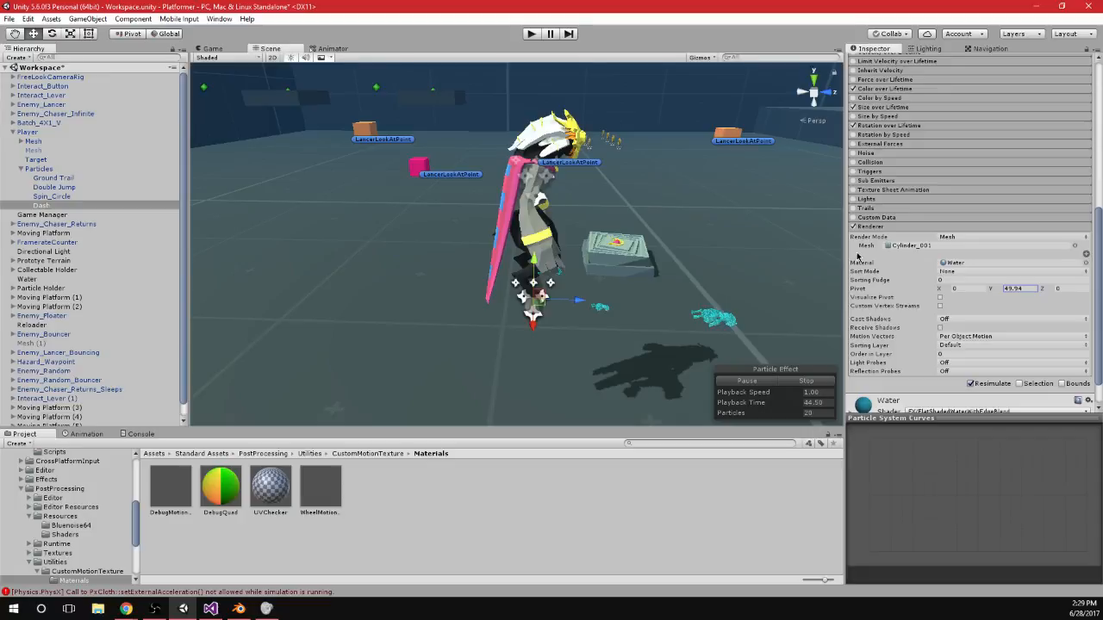
drag(858, 257, 857, 257)
scroll(611, 240, down, 10)
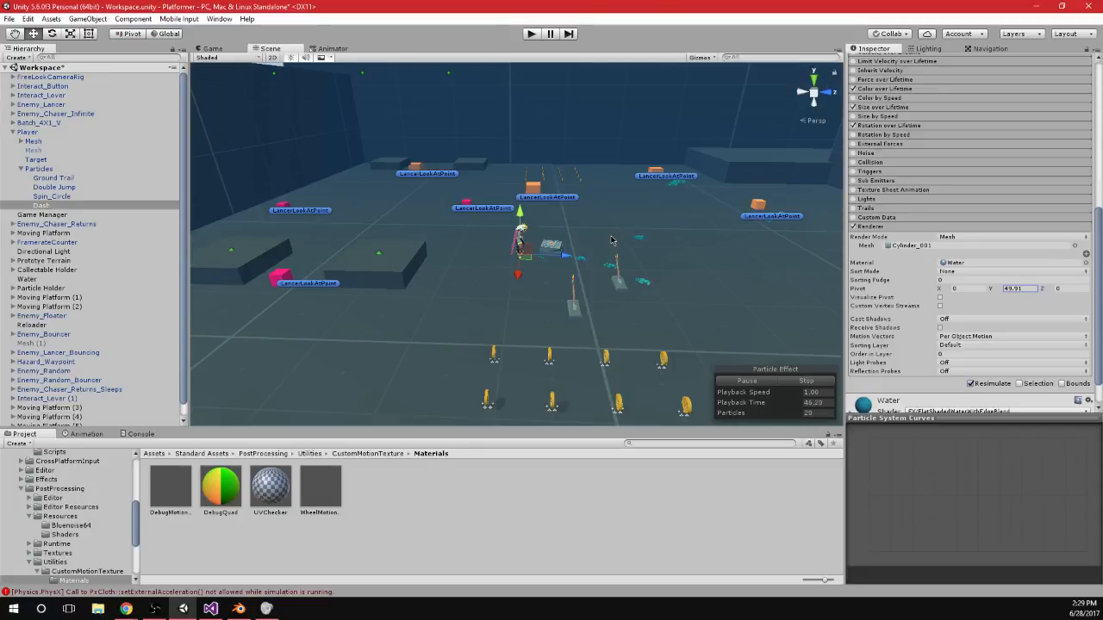
alt+drag(612, 242, 550, 261)
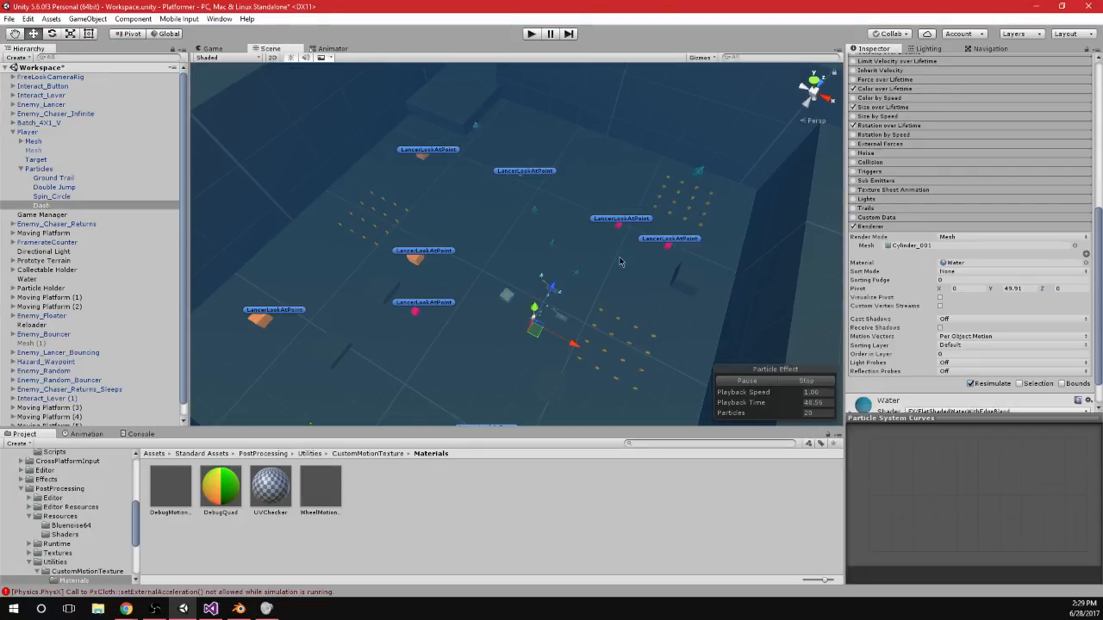
scroll(620, 261, up, 8)
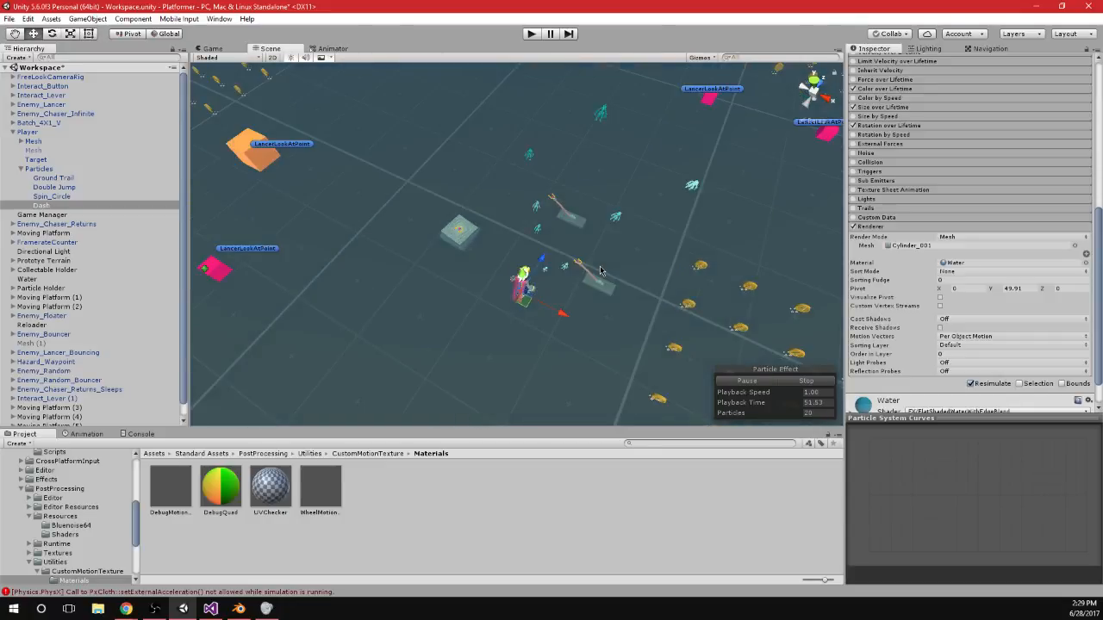
scroll(601, 270, up, 3)
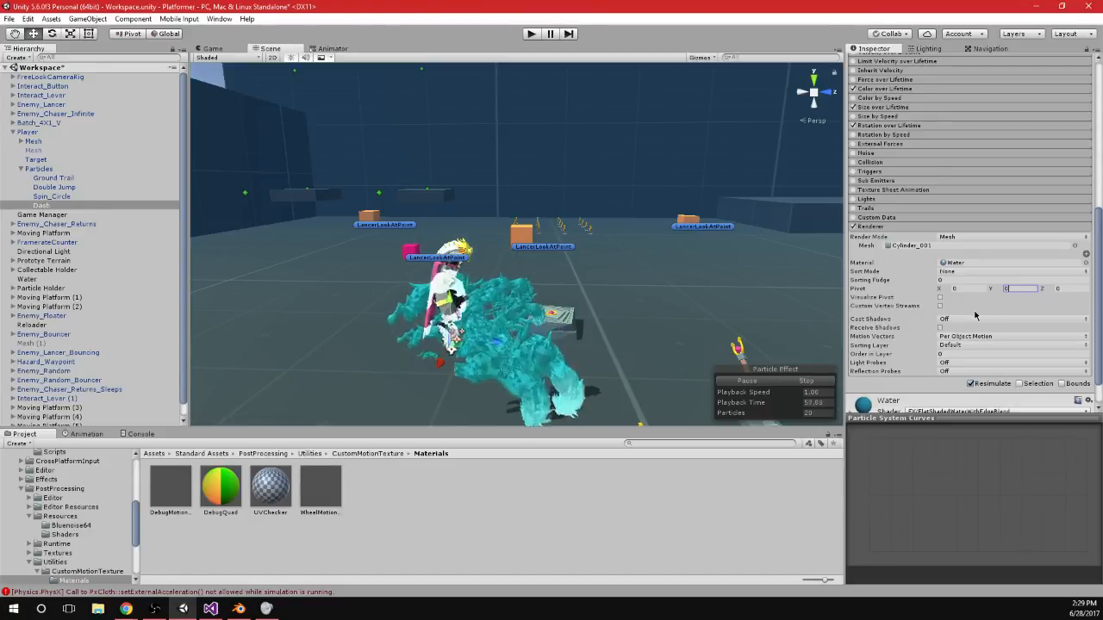
Set the Dash object's X rotation to 180 and inspect the particles from several angles.
scroll(952, 324, up, 8)
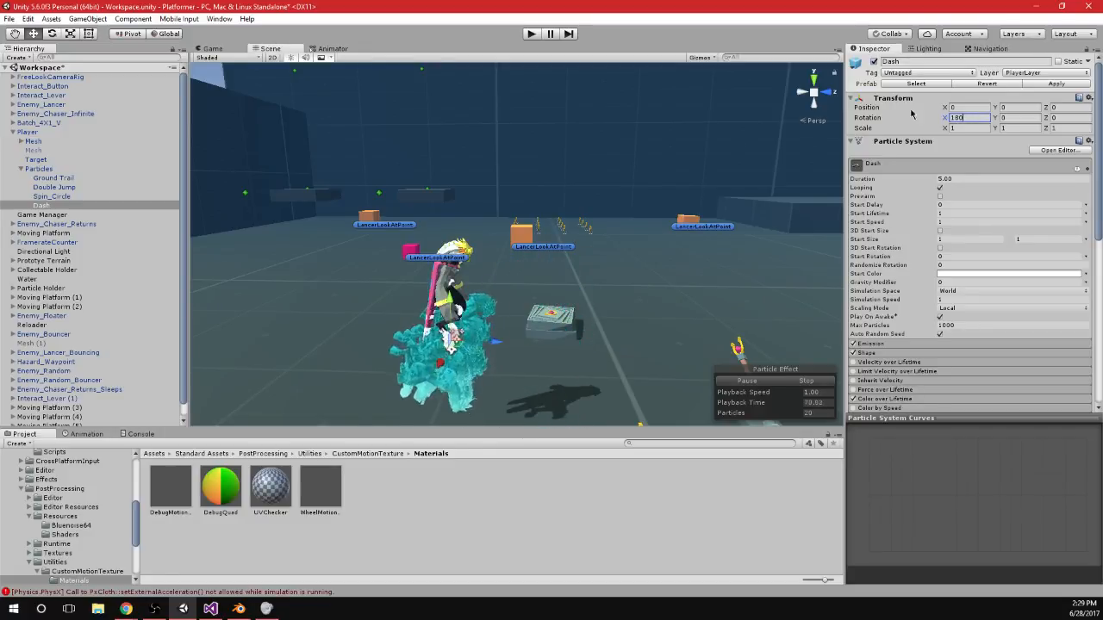
alt+drag(558, 367, 666, 265)
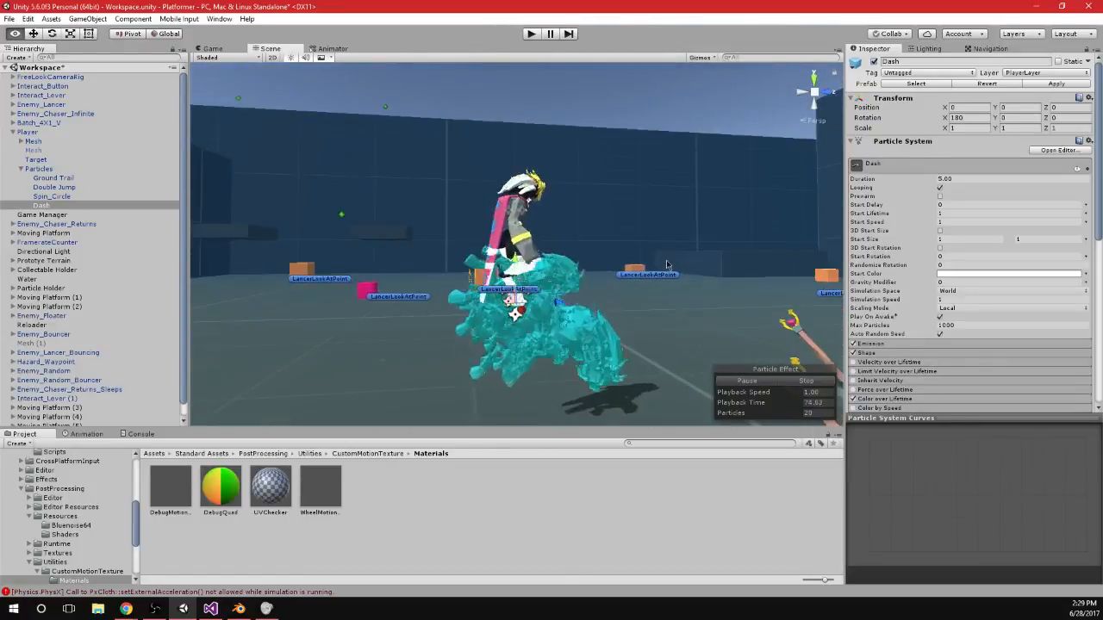
alt+drag(450, 185, 541, 193)
Set the Dash particle system's emission rate over time to 1 and check the effect from the side.
scroll(922, 254, down, 2)
click(901, 275)
scroll(904, 276, down, 1)
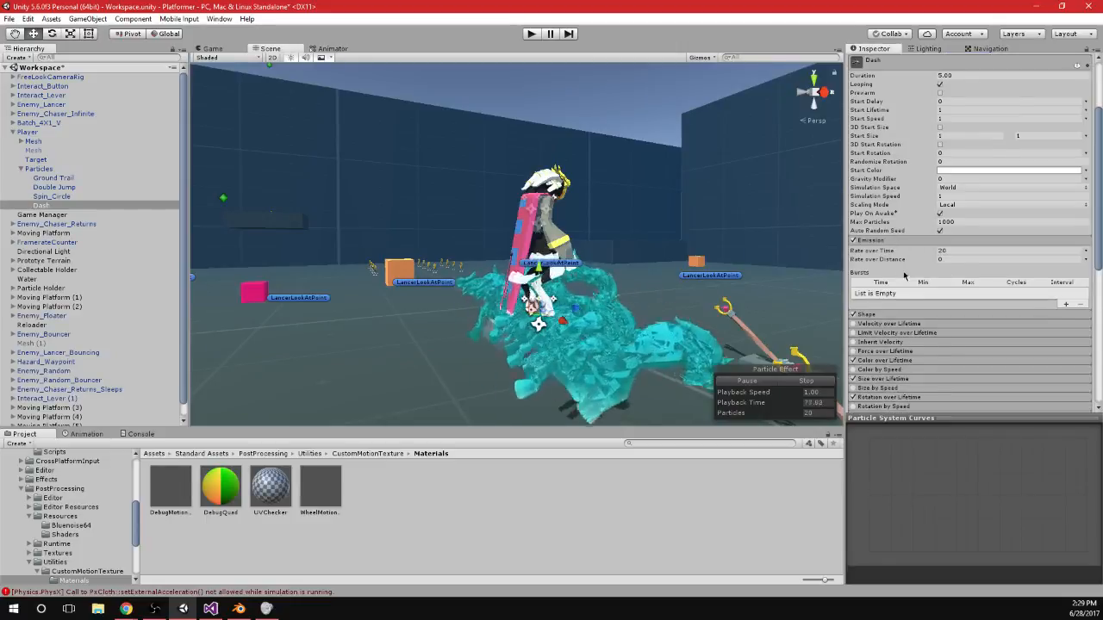
click(956, 250)
text(1)
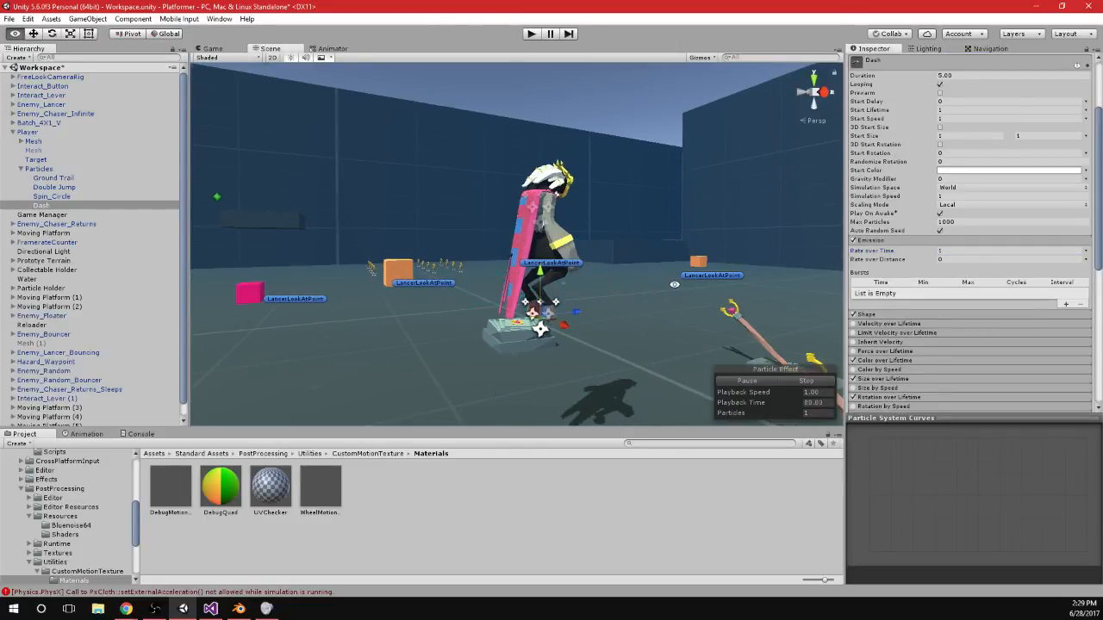
alt+drag(654, 278, 593, 330)
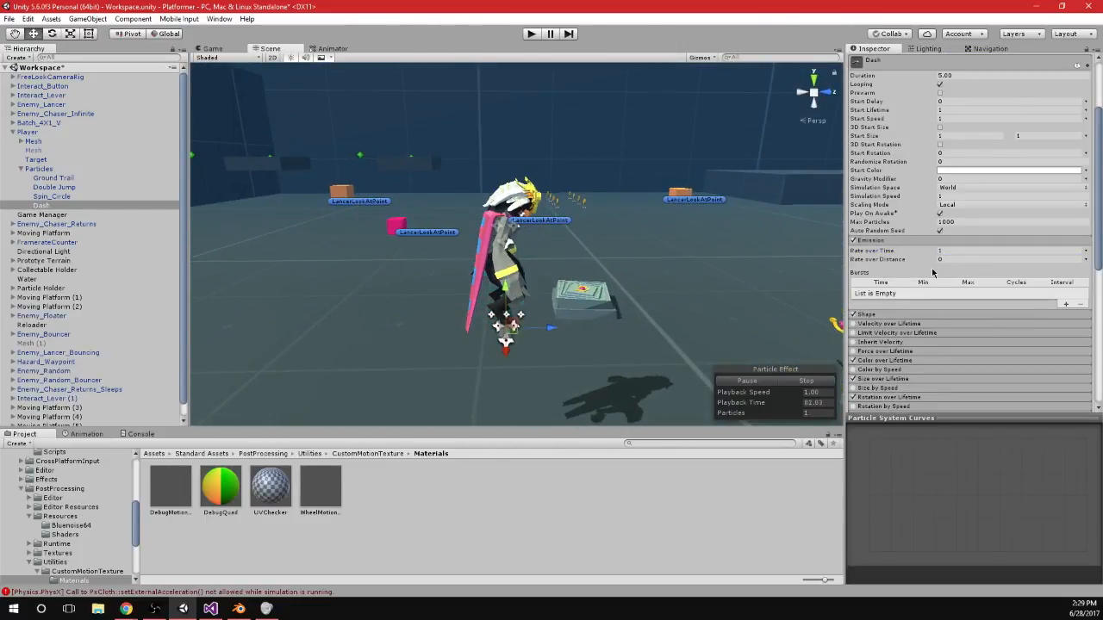
Disable the Rotation over Lifetime module of the Dash particle system.
scroll(928, 285, down, 3)
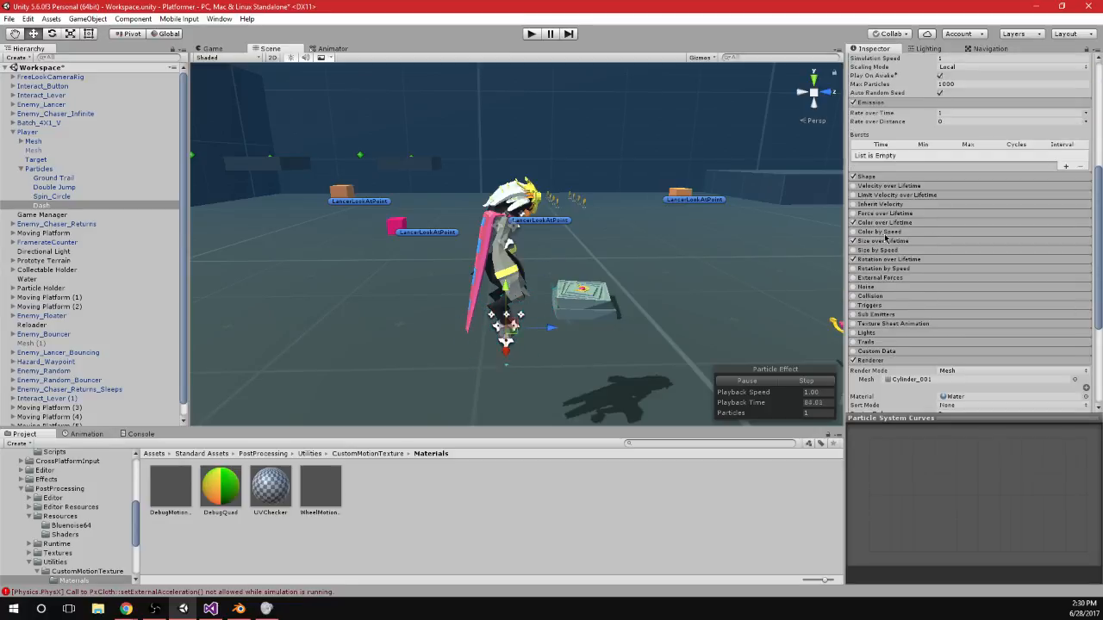
click(853, 241)
click(854, 259)
Set the Dash object's X rotation to 0 and try a different pivot X value in its renderer.
scroll(861, 262, up, 5)
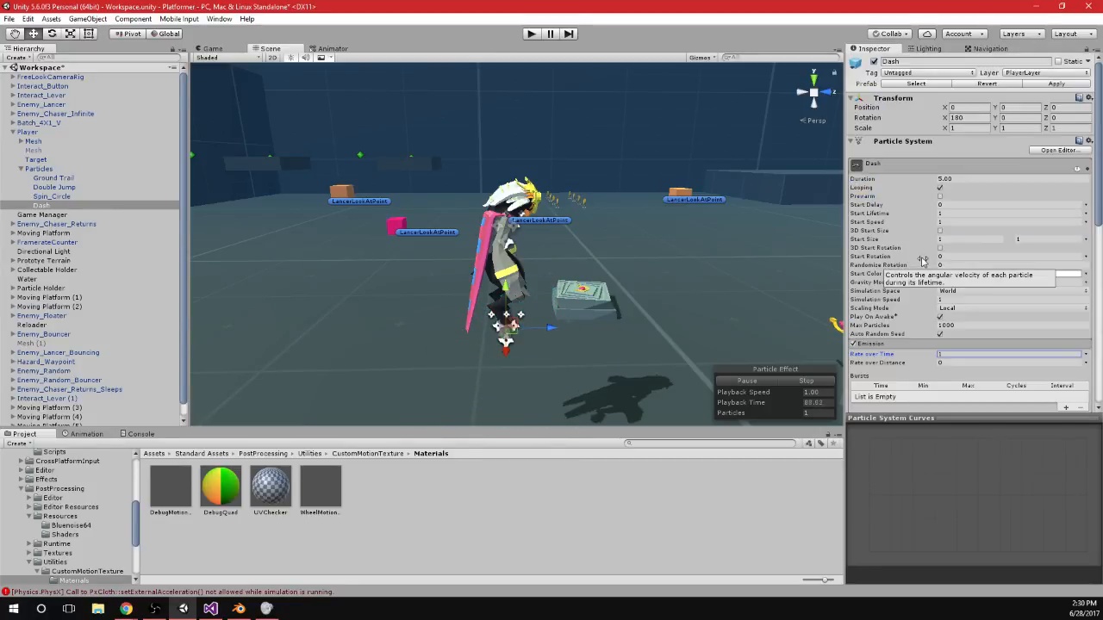
click(963, 119)
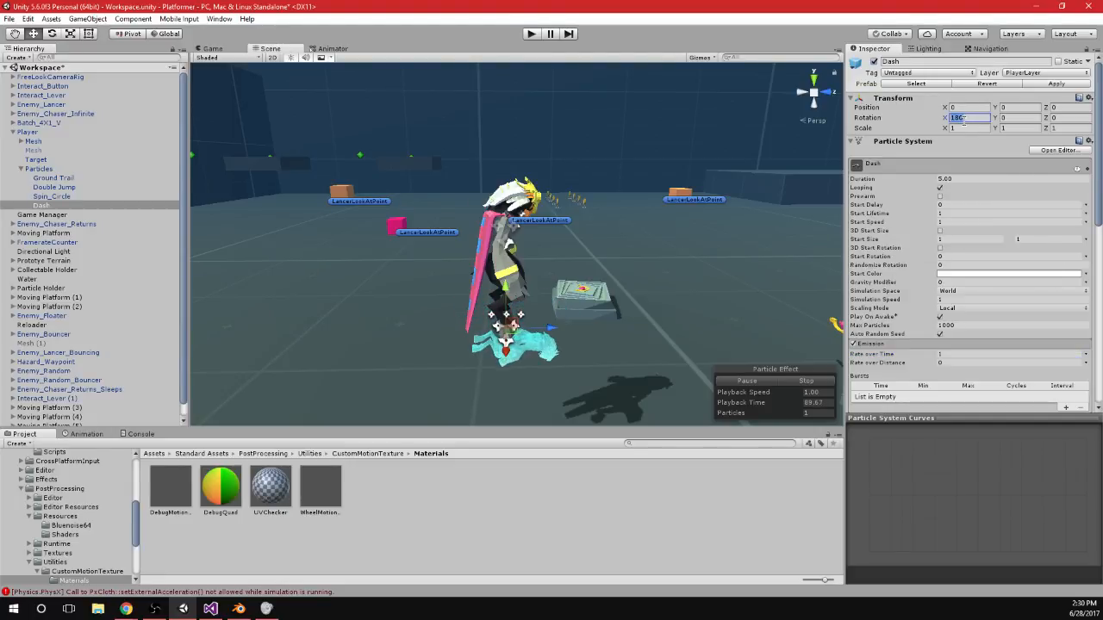
key(BackSpace)
key(BackSpace)
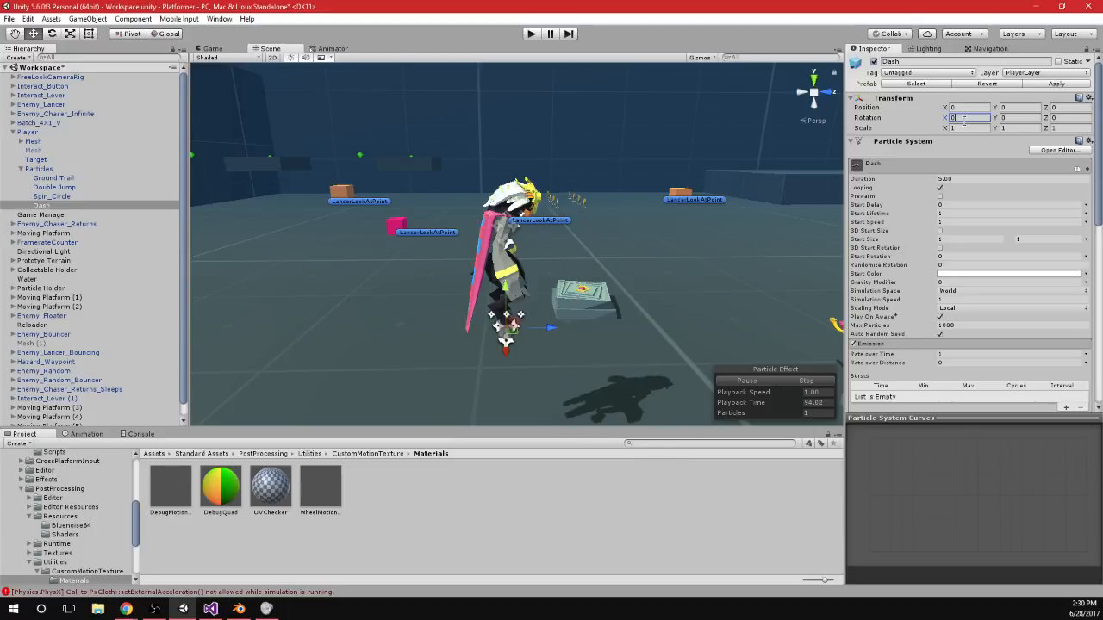
scroll(927, 336, down, 10)
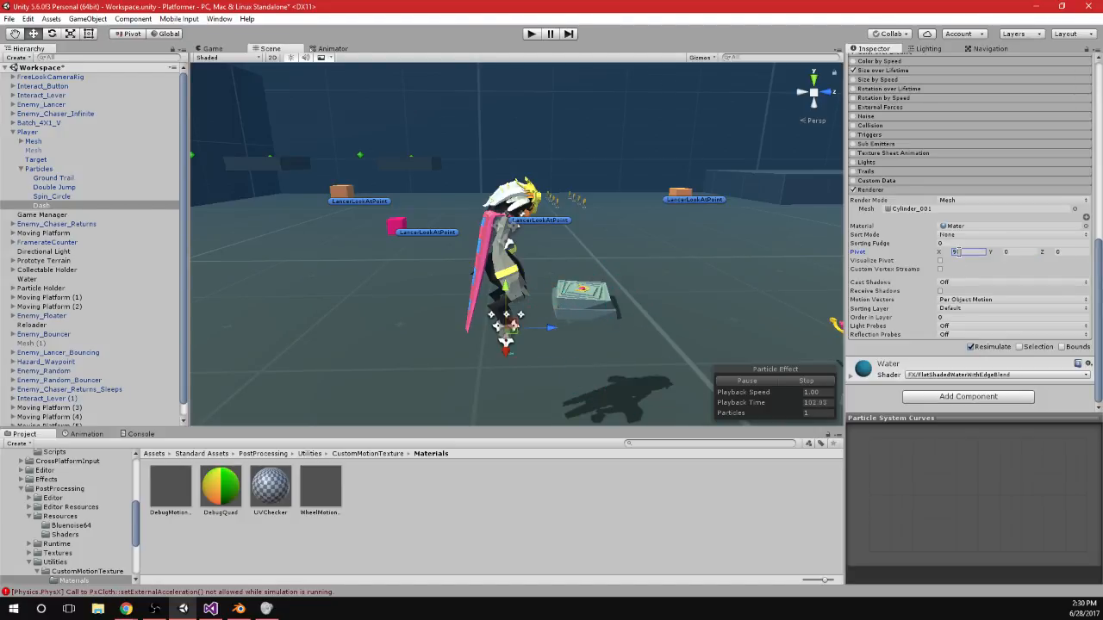
key(Tab)
Collapse the Standard Assets and Scripts folders in the project's folder tree.
click(138, 433)
click(13, 443)
click(16, 433)
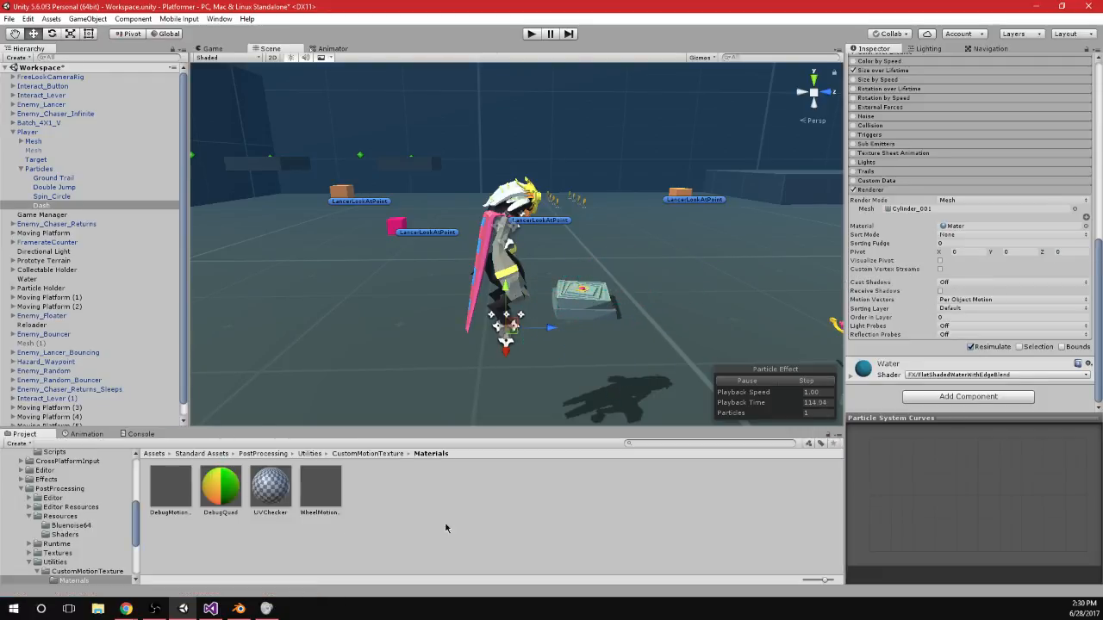
click(63, 470)
scroll(78, 484, up, 3)
click(48, 473)
click(33, 528)
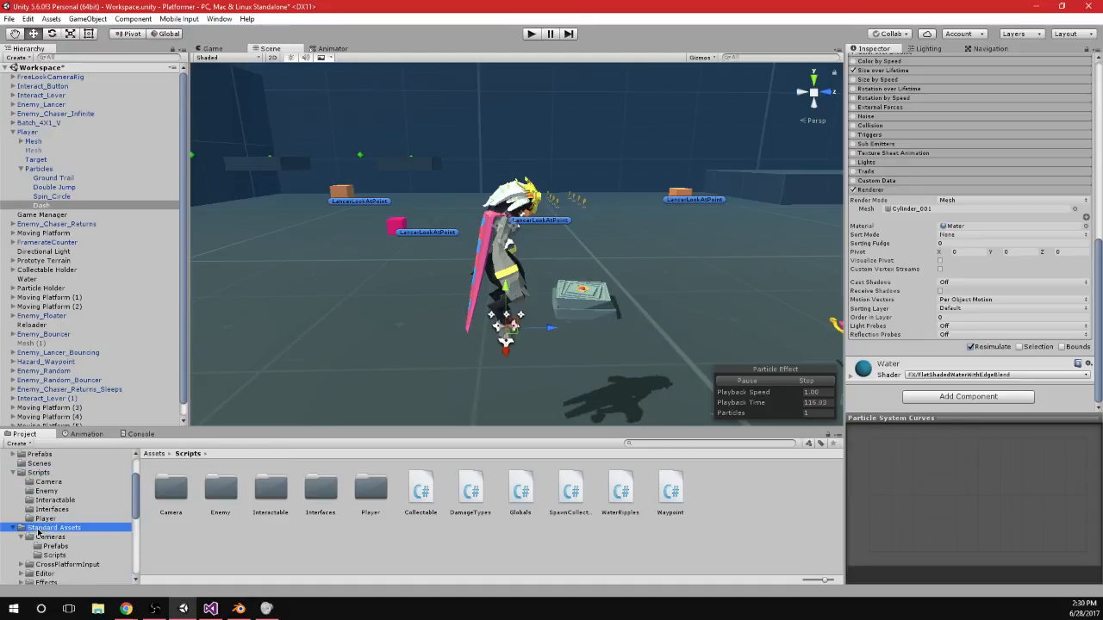
click(12, 527)
click(13, 527)
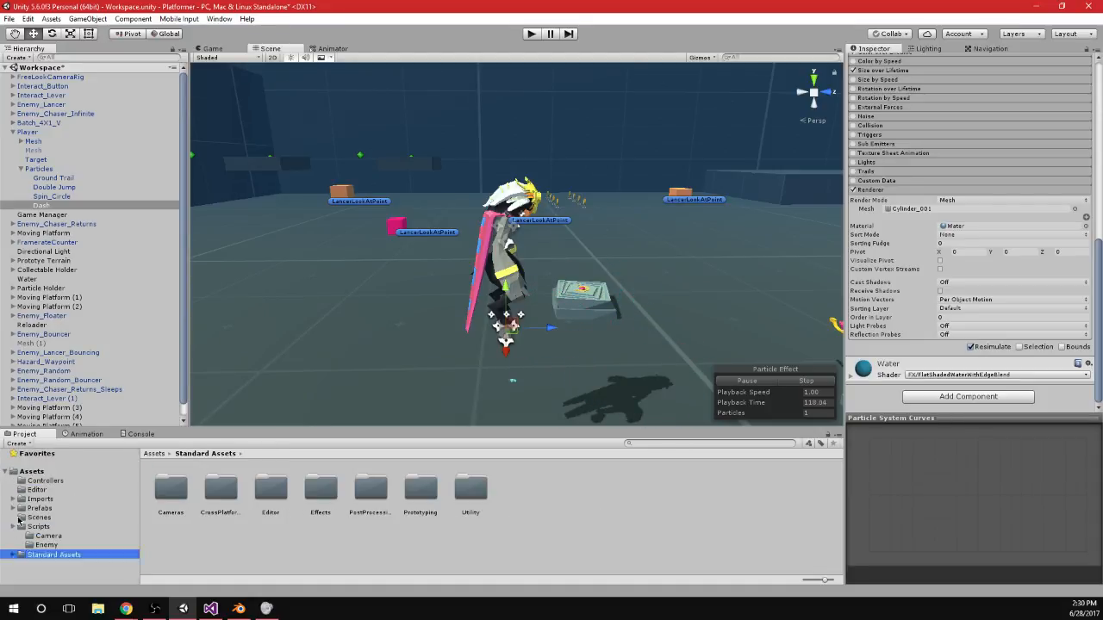
Open the PLazer model from the project's Imports folder in Blender.
click(44, 500)
click(702, 493)
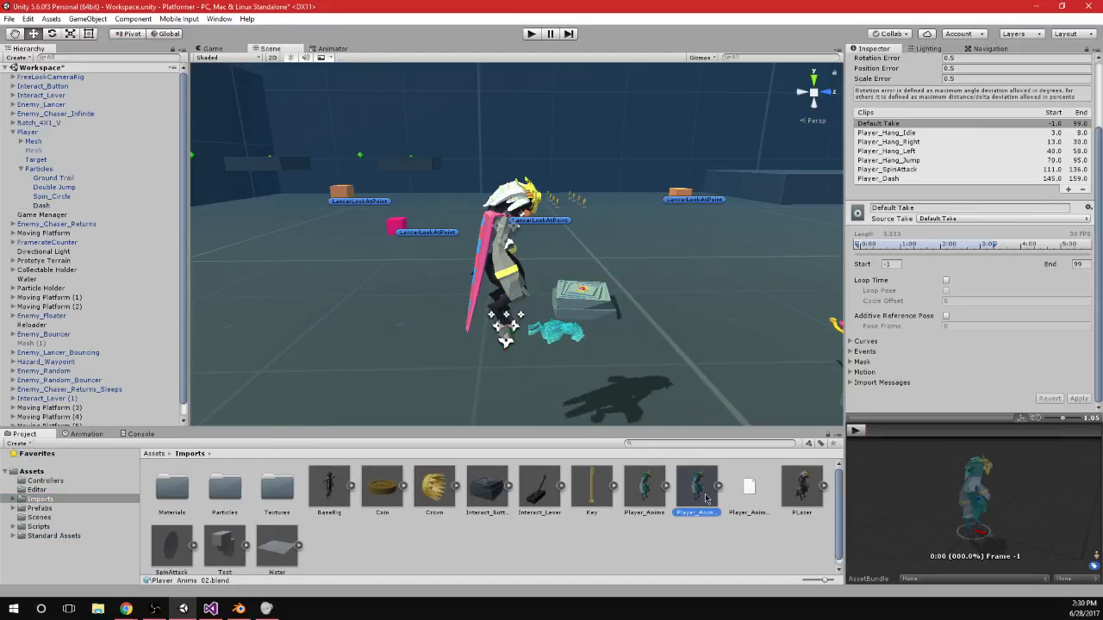
click(808, 491)
double_click(794, 497)
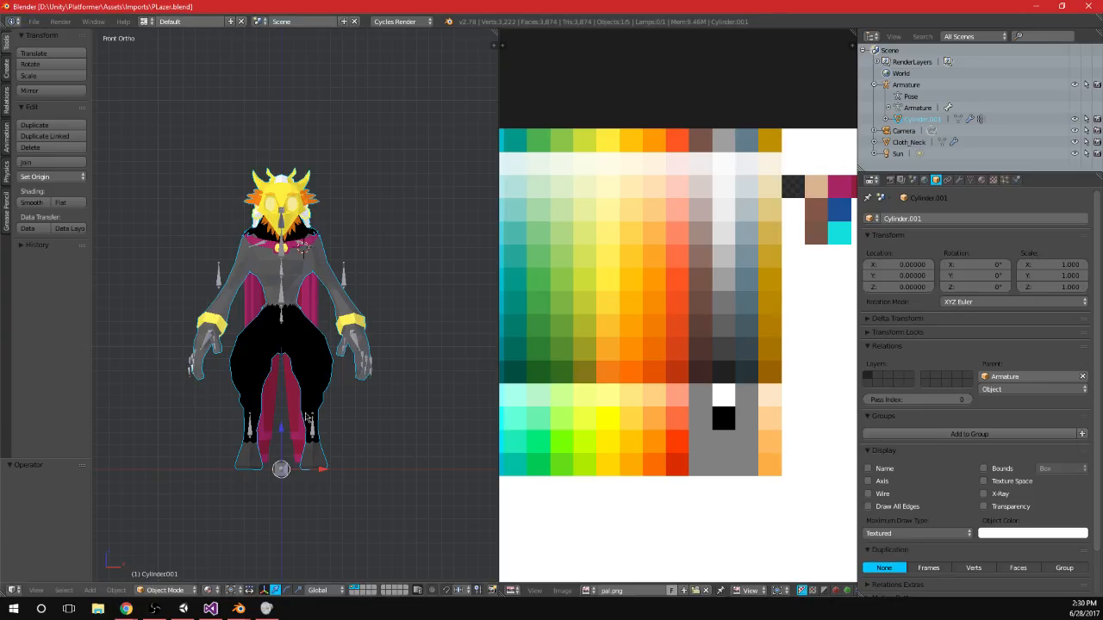
Save a copy of the player model as Player_Dash_01.blend in the Imports folder and view it from the side.
click(33, 21)
click(52, 119)
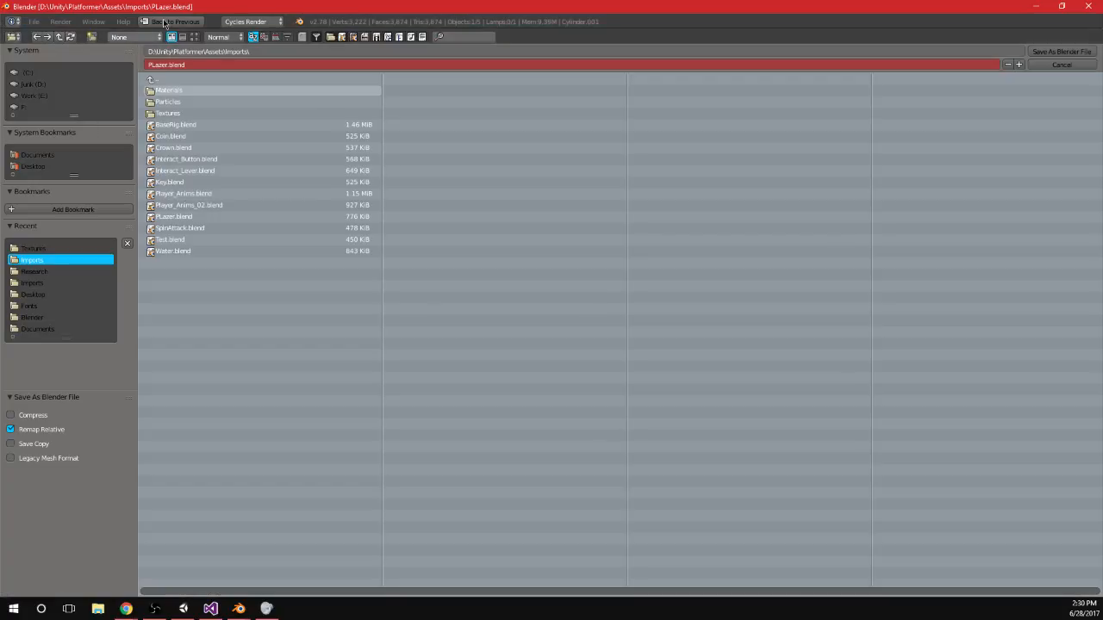
click(195, 60)
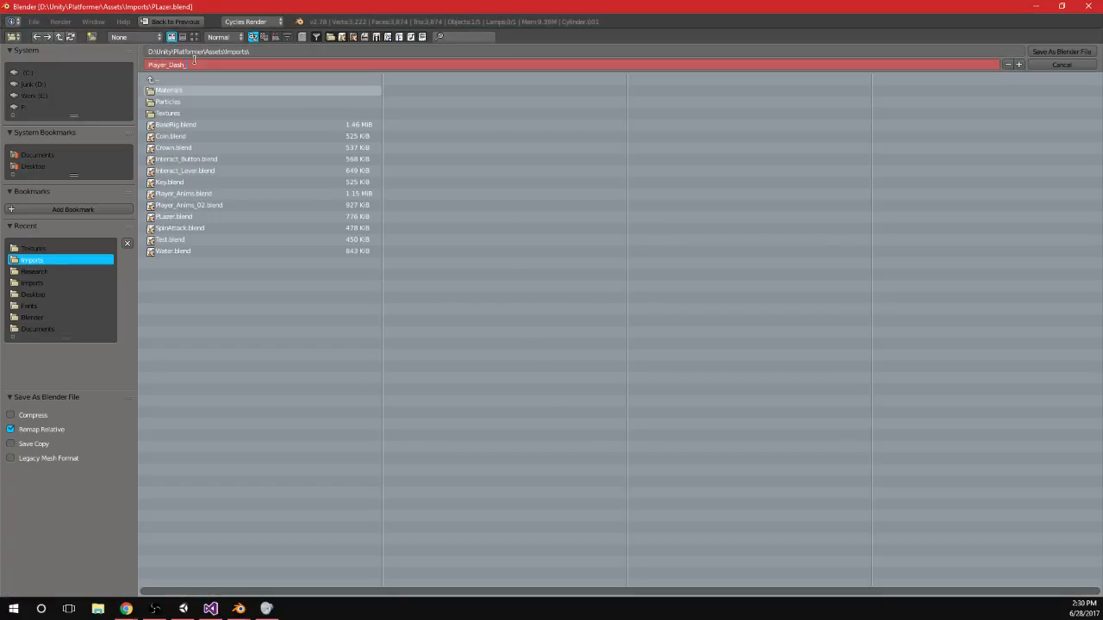
key(Return)
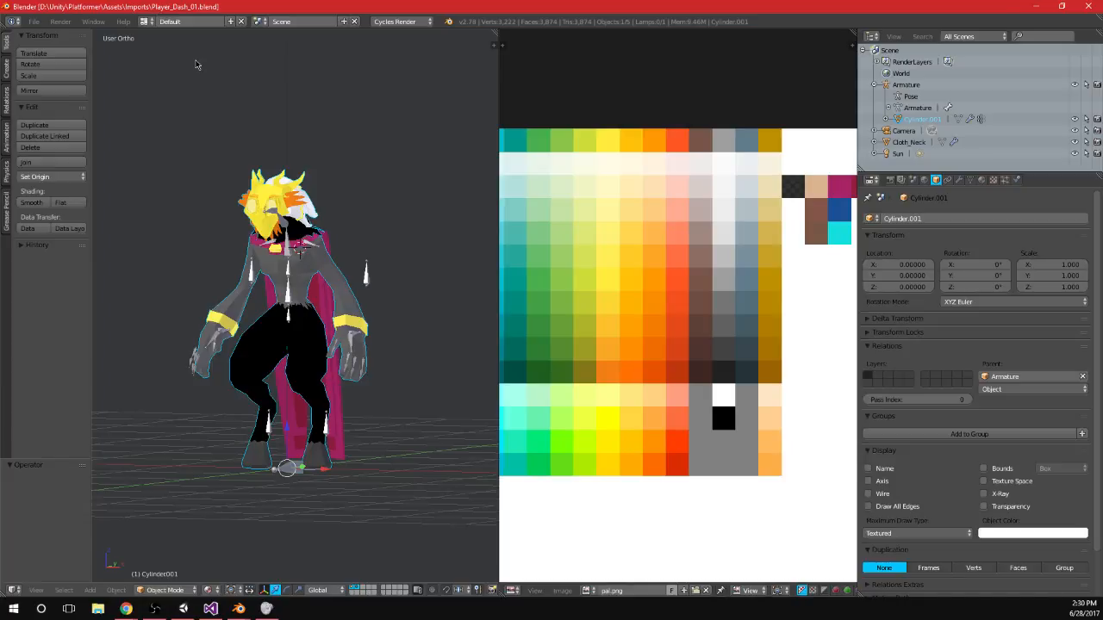
key(KP_3)
scroll(269, 191, up, 4)
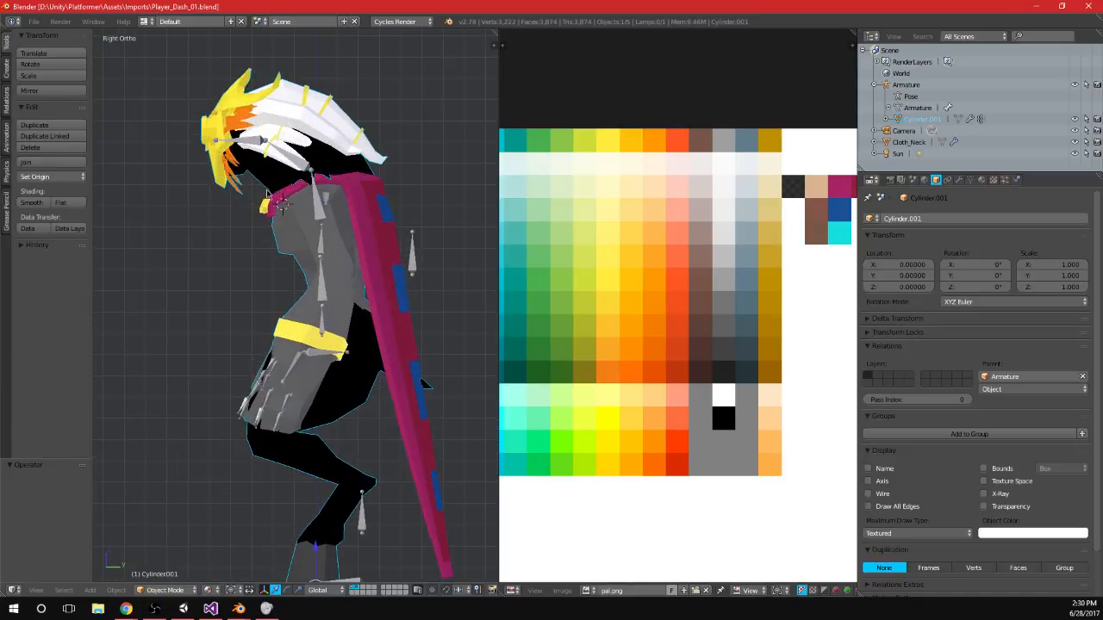
Switch to Unity, try a start rotation of about 26.61 on the Dash particle system, and set it back to 0.
click(183, 609)
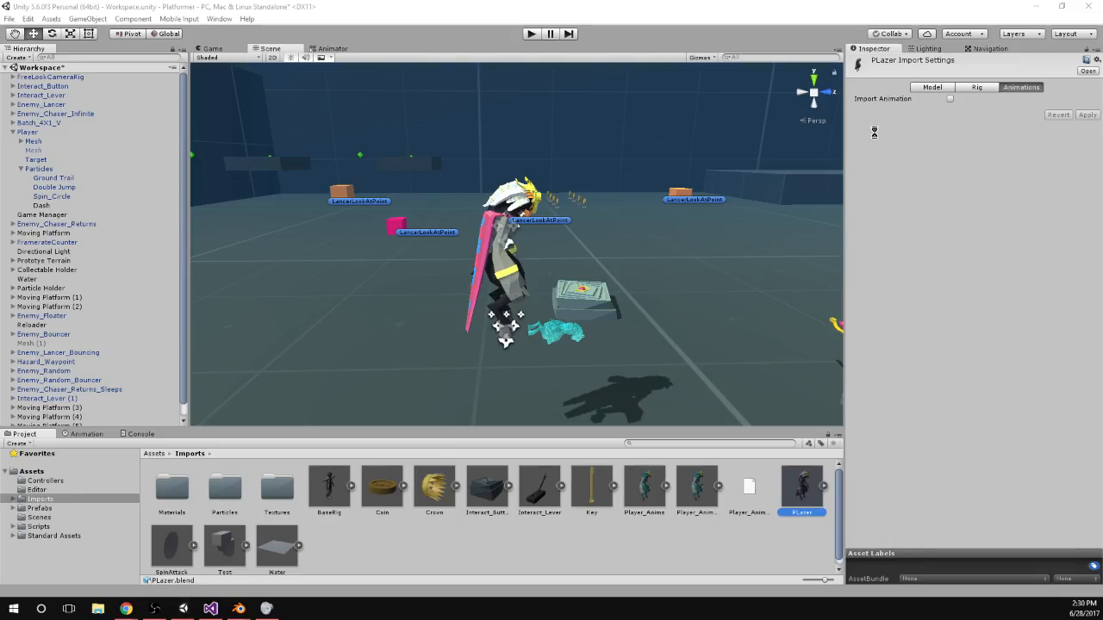
click(54, 178)
click(81, 215)
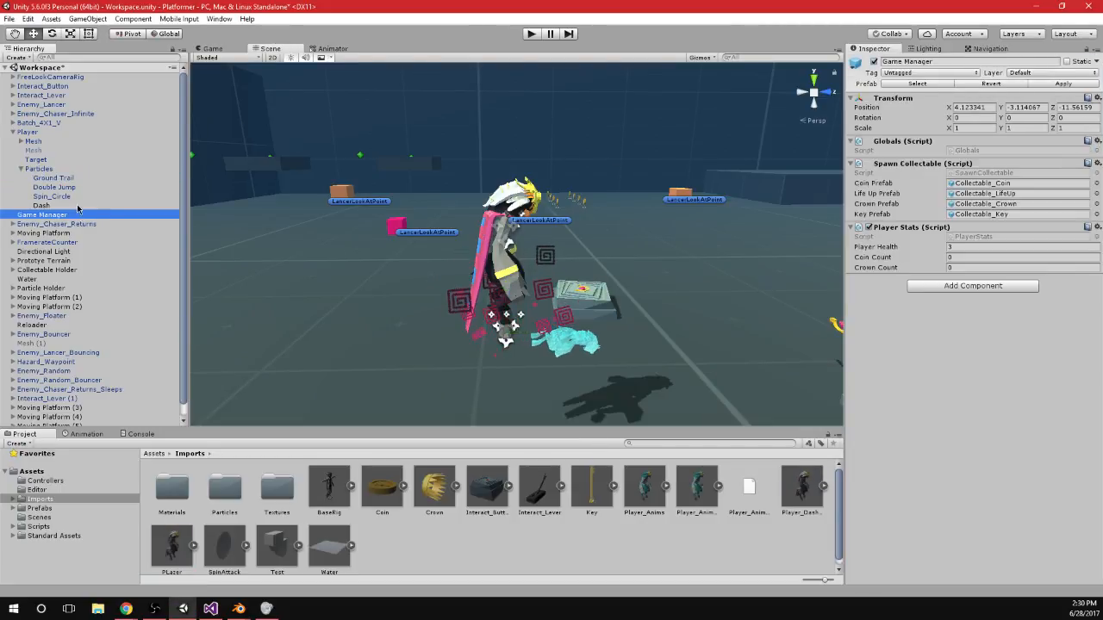
click(76, 206)
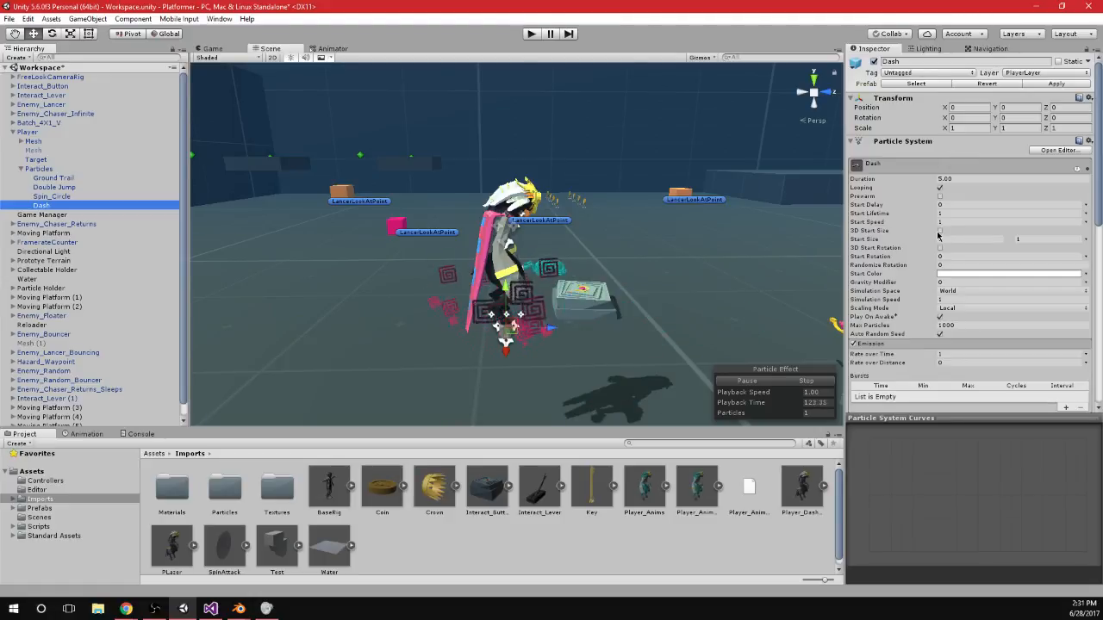
click(946, 257)
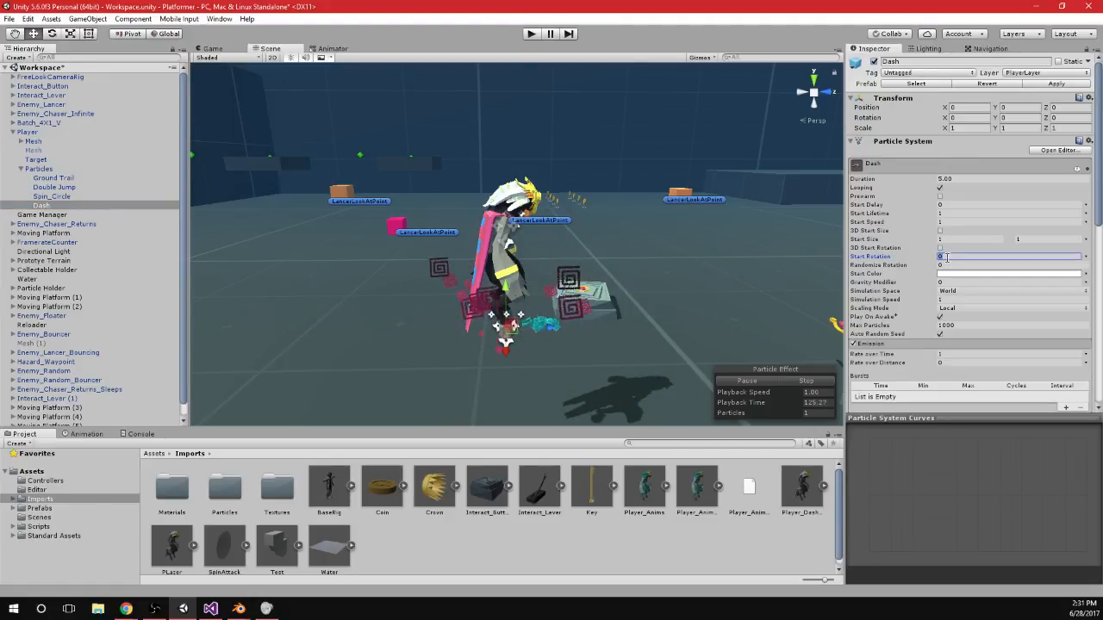
key(BackSpace)
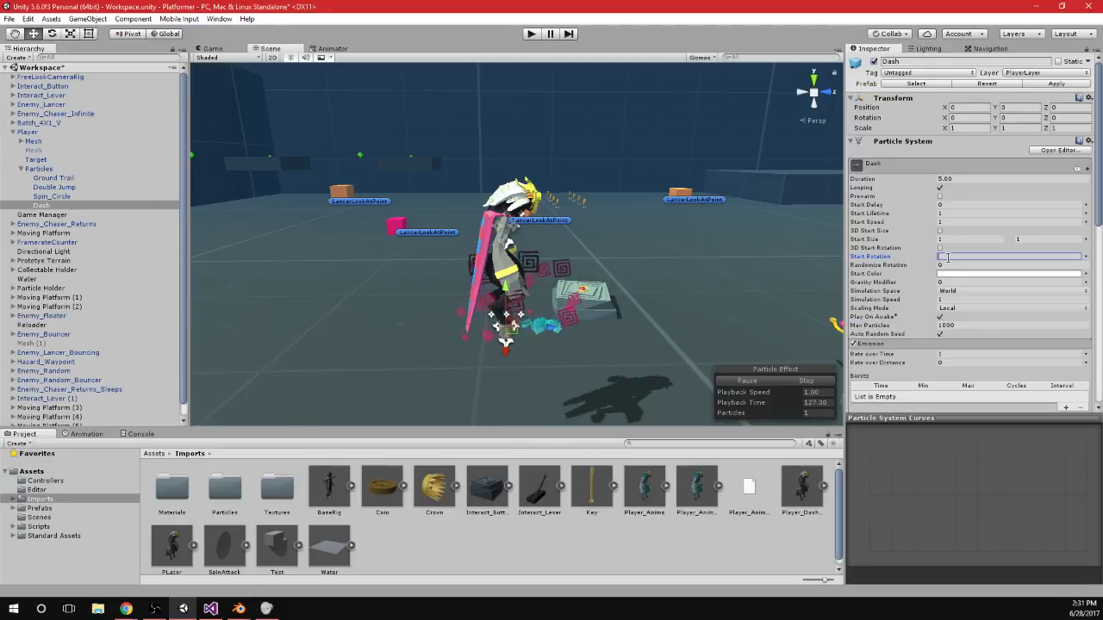
click(1087, 259)
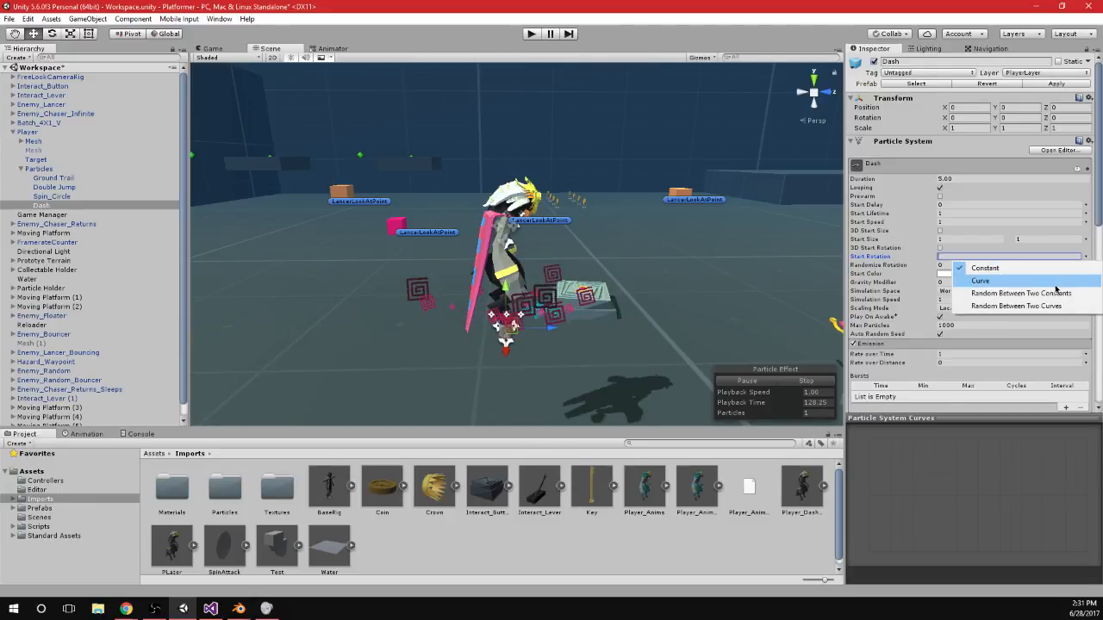
click(908, 258)
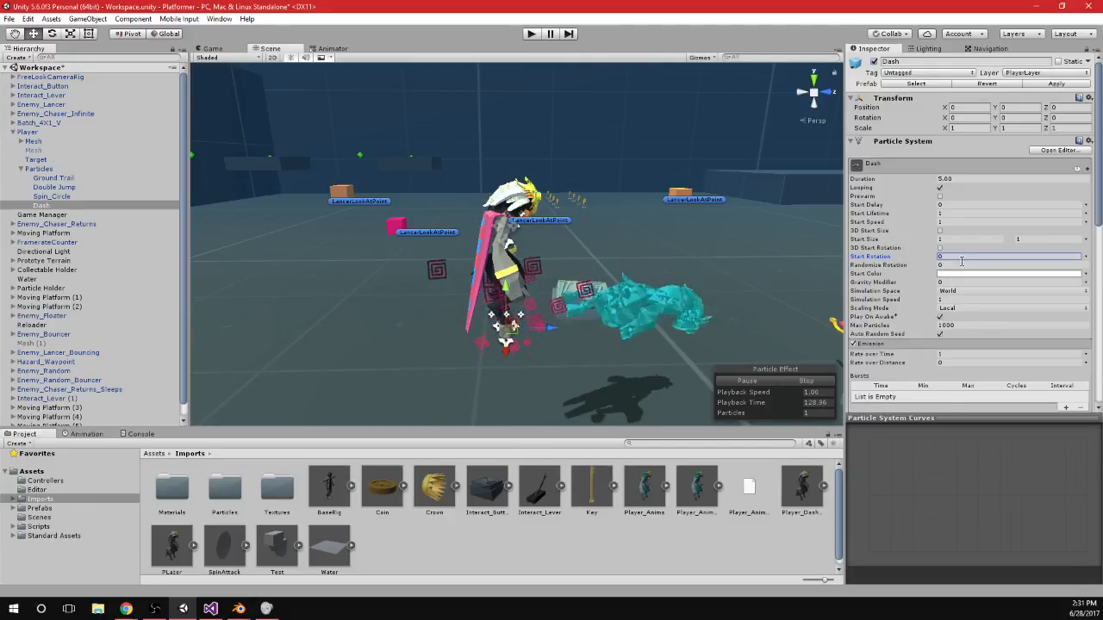
drag(935, 259, 402, 298)
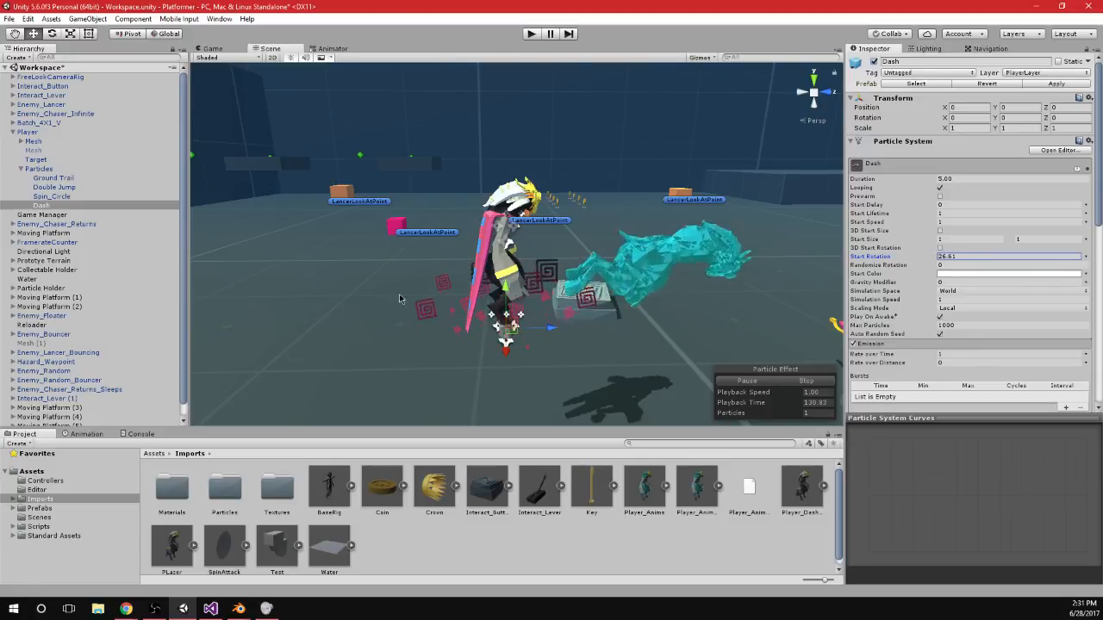
drag(952, 345, 957, 259)
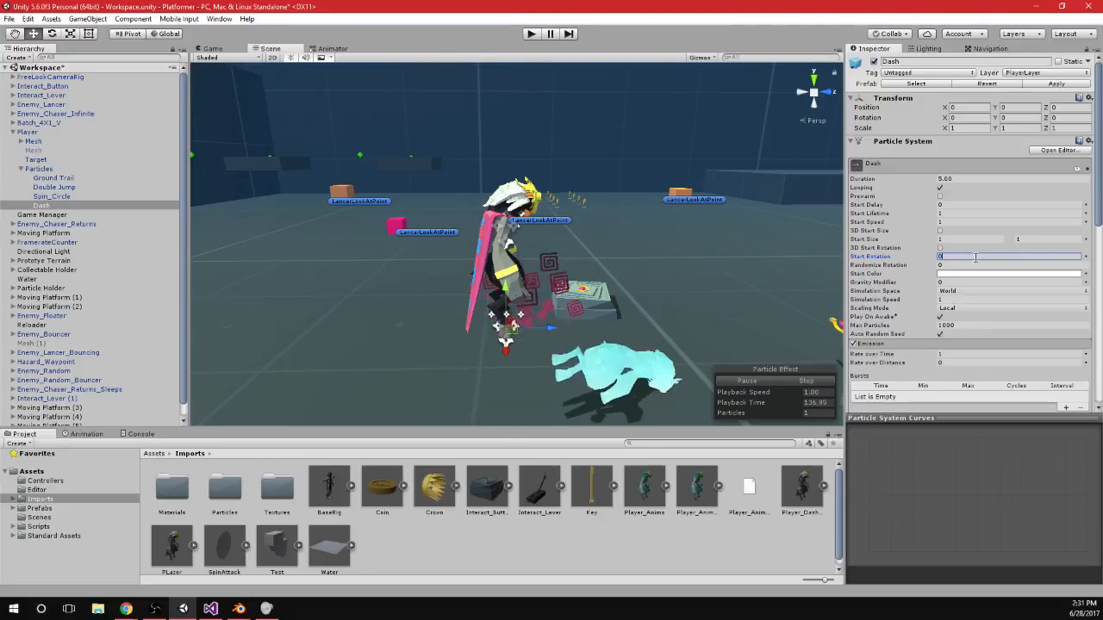
text(0)
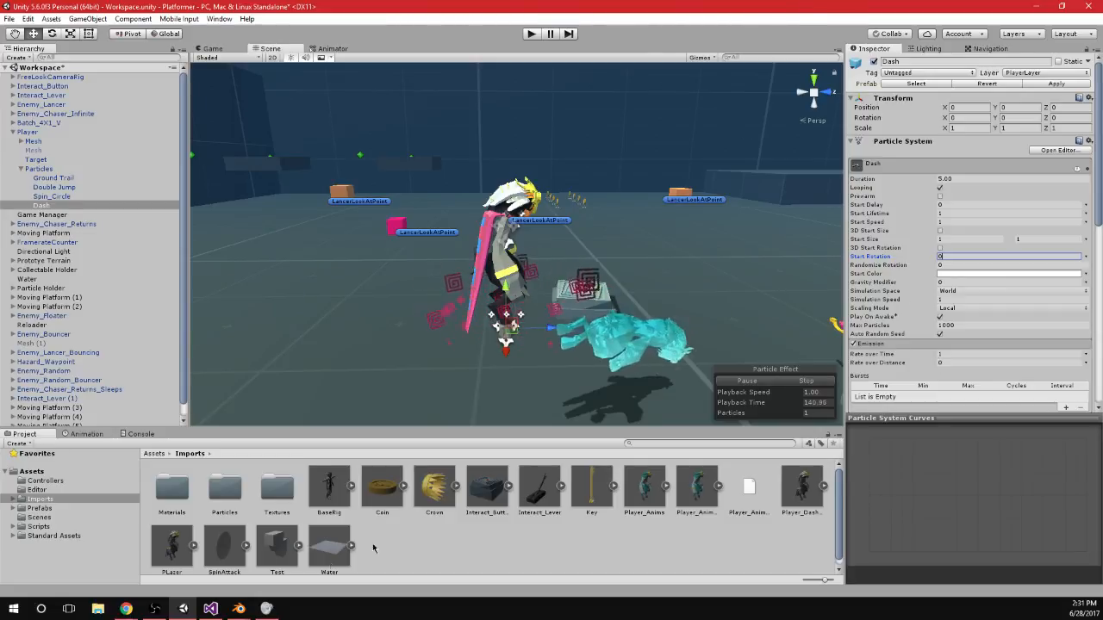
Switch to Blender and delete the Armature and the Cloth_Neck cape from the player model.
mouse_move(238, 608)
click(278, 564)
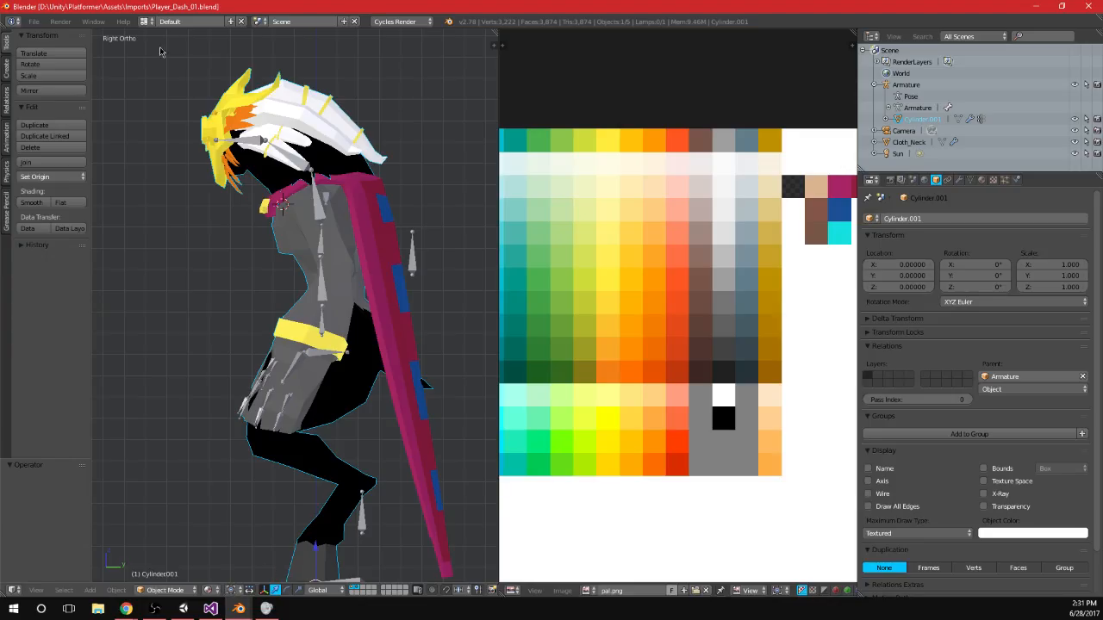
scroll(336, 431, down, 2)
right_click(338, 438)
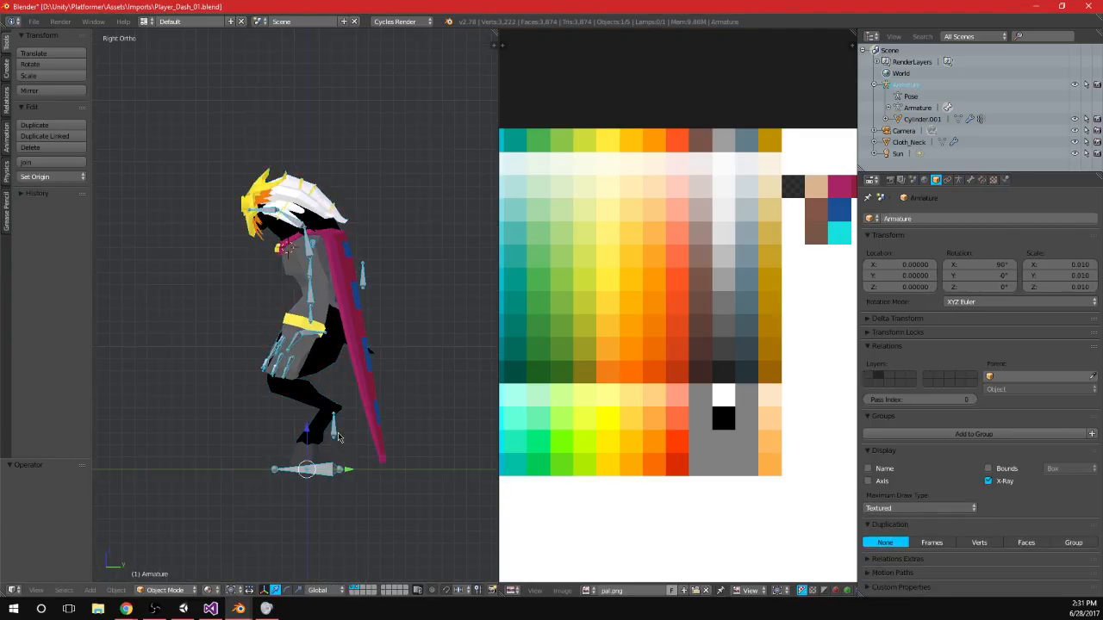
key(Delete)
right_click(343, 308)
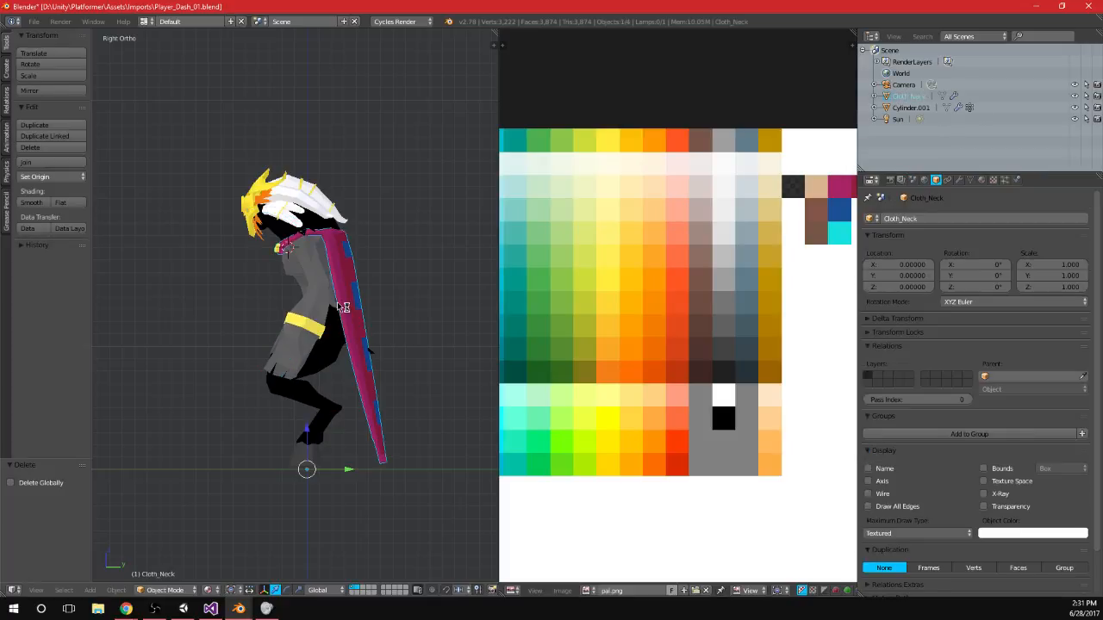
key(x)
click(346, 303)
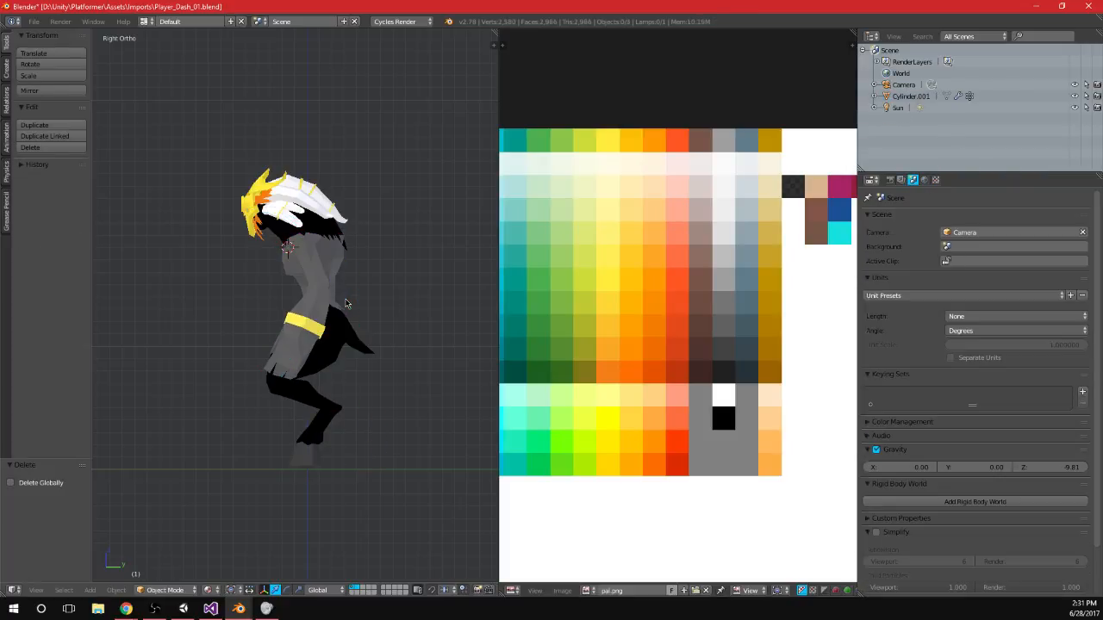
Remove all vertex groups from the Cylinder.001 body mesh.
middle_drag(370, 294, 448, 263)
right_click(332, 269)
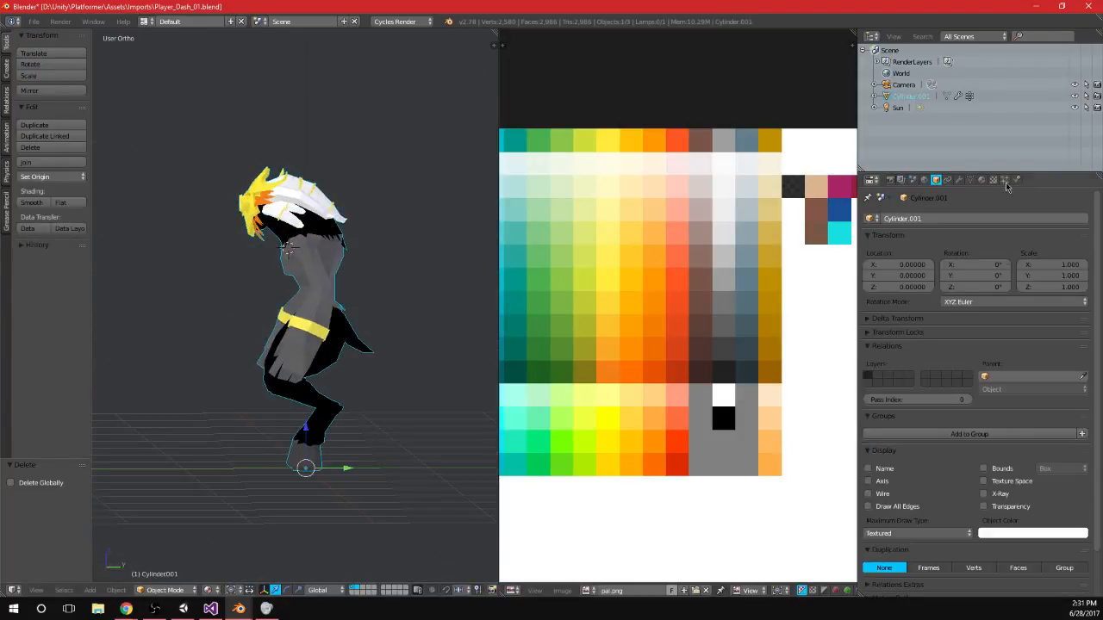
click(972, 181)
click(981, 180)
click(971, 181)
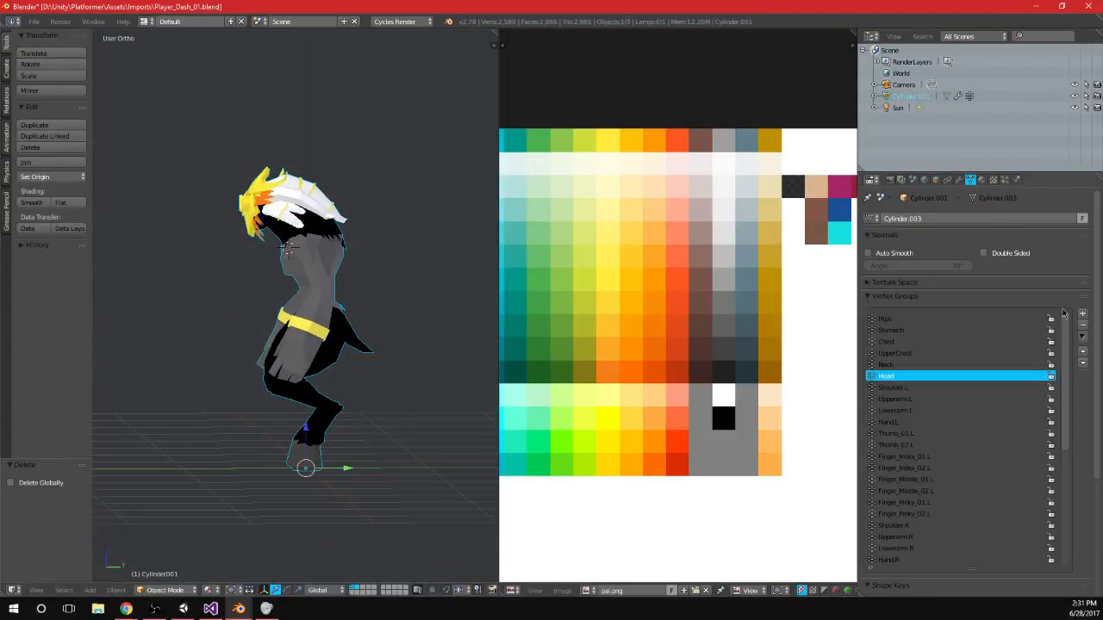
click(1083, 328)
click(1083, 328)
click(1083, 327)
click(1083, 328)
click(1083, 328)
click(1083, 328)
click(1083, 328)
click(1083, 327)
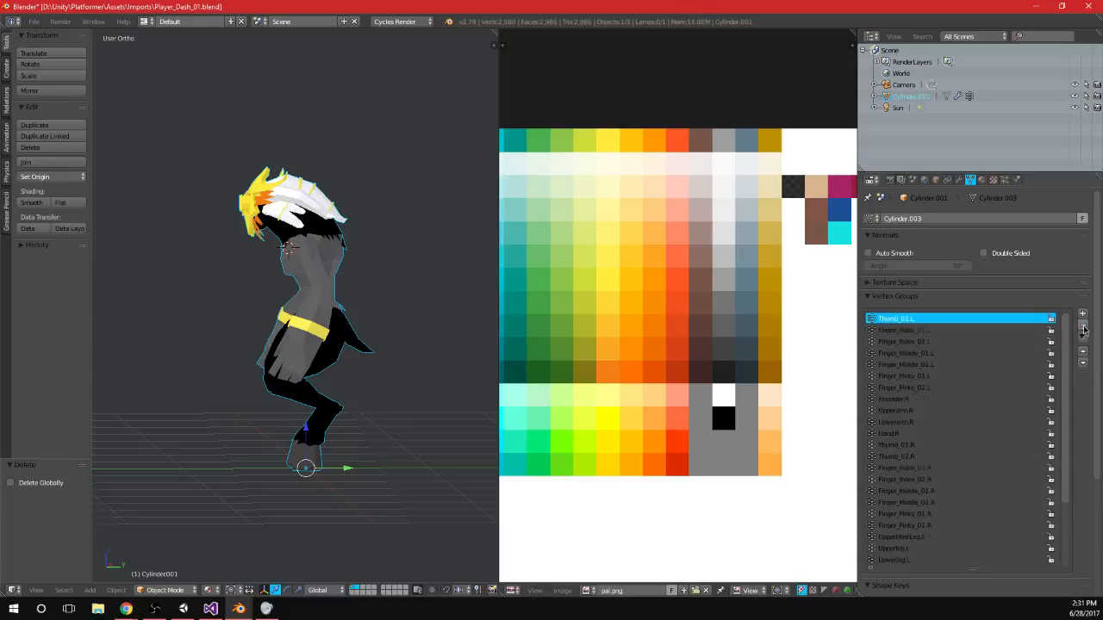
click(1083, 328)
click(1083, 328)
click(1083, 328)
click(1083, 327)
click(1083, 327)
click(1083, 327)
click(1083, 327)
click(1083, 327)
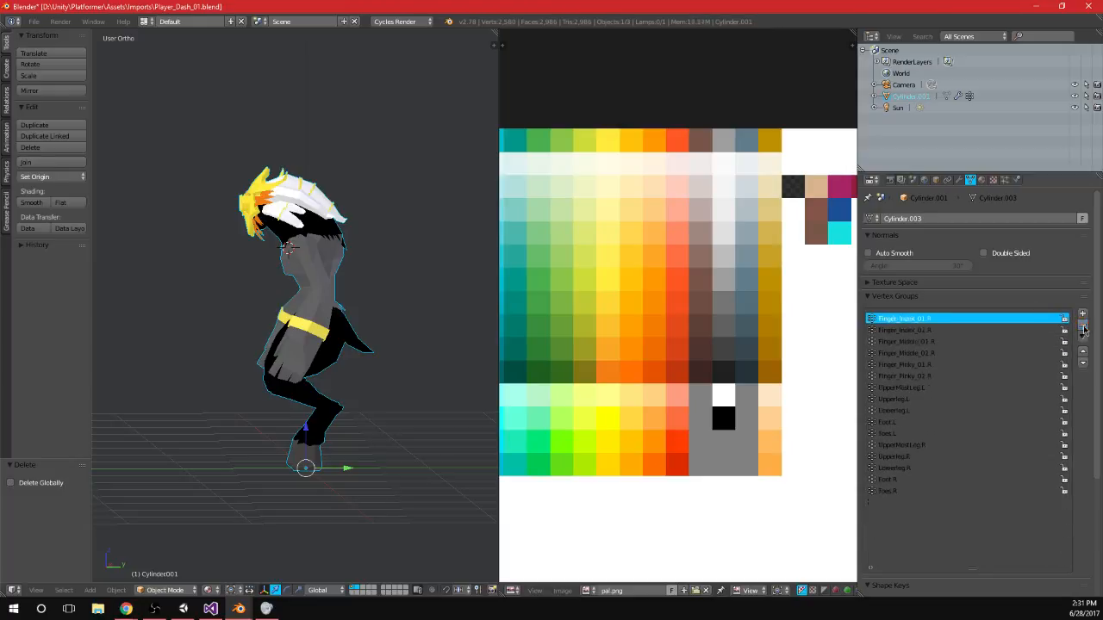
click(1083, 328)
click(1083, 327)
click(1083, 327)
click(1083, 328)
click(1083, 327)
click(1083, 327)
click(1083, 328)
click(1084, 328)
click(1083, 328)
click(1084, 328)
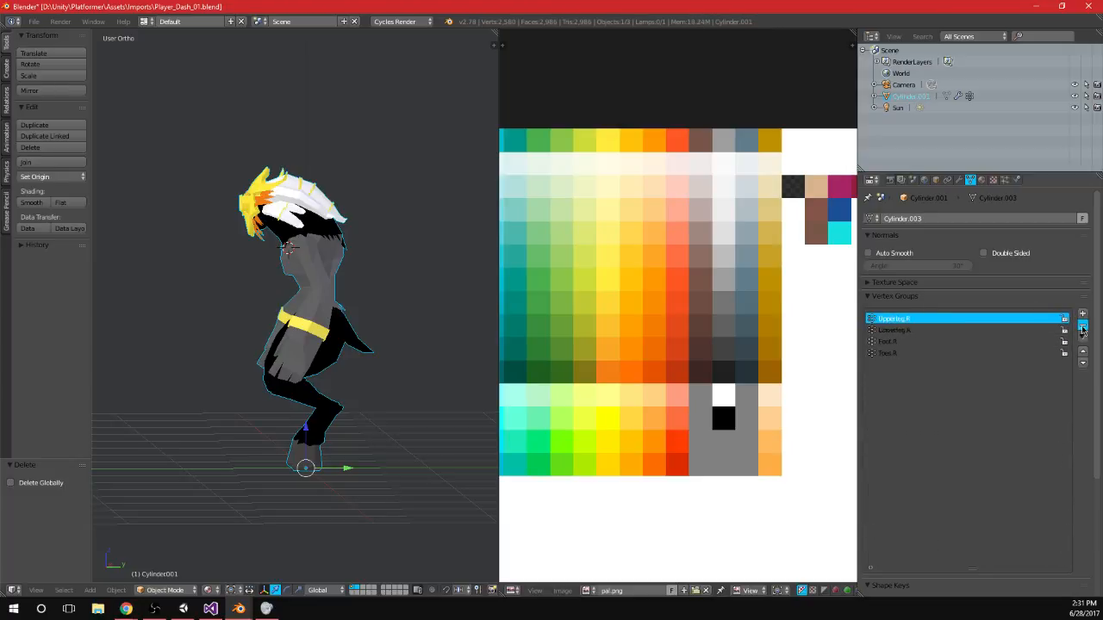
click(1083, 327)
click(1083, 328)
click(1083, 327)
Snap the 3D cursor to the center and rotate the entire body mesh 90 degrees in Edit Mode from the side view.
middle_drag(405, 379, 420, 360)
key(KP_3)
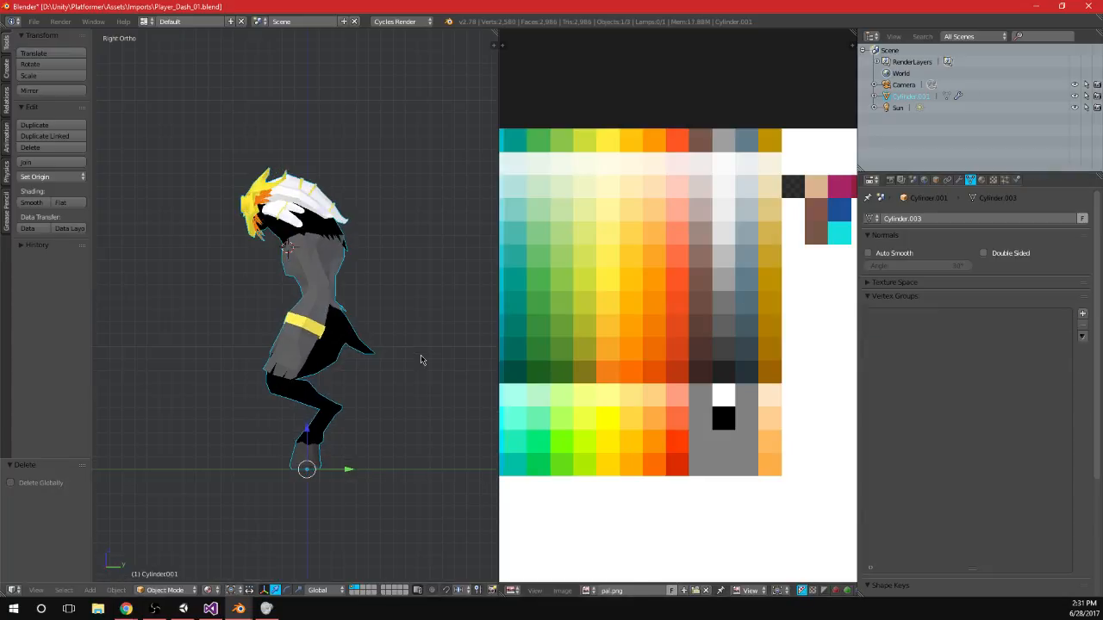
key(Tab)
key(a)
key(shift+s)
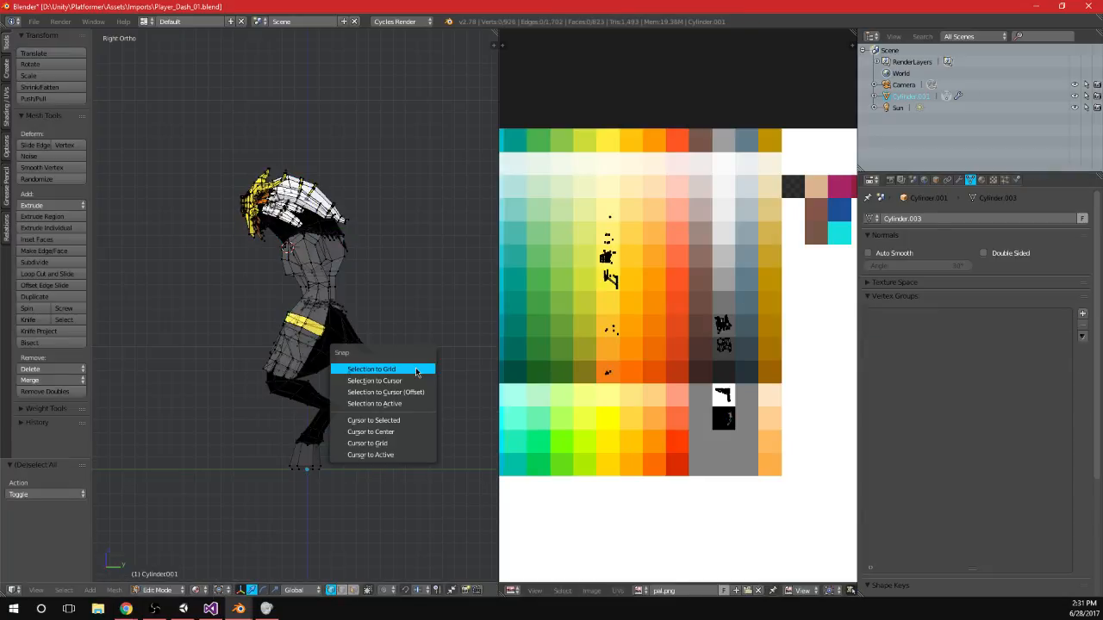
click(399, 433)
text(a)
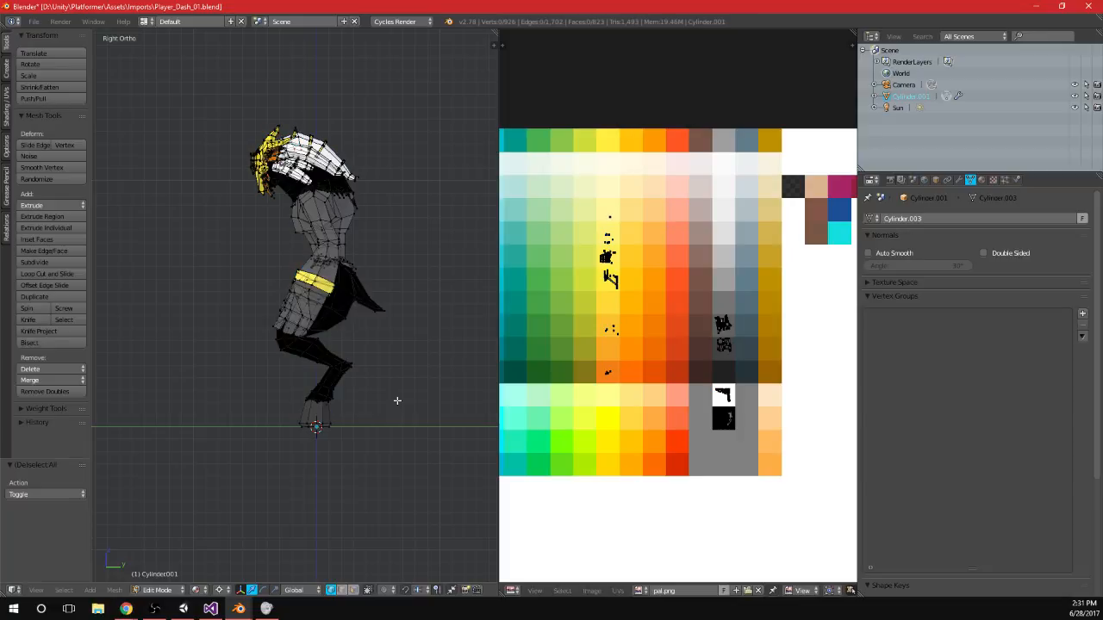
text(ar90)
key(Return)
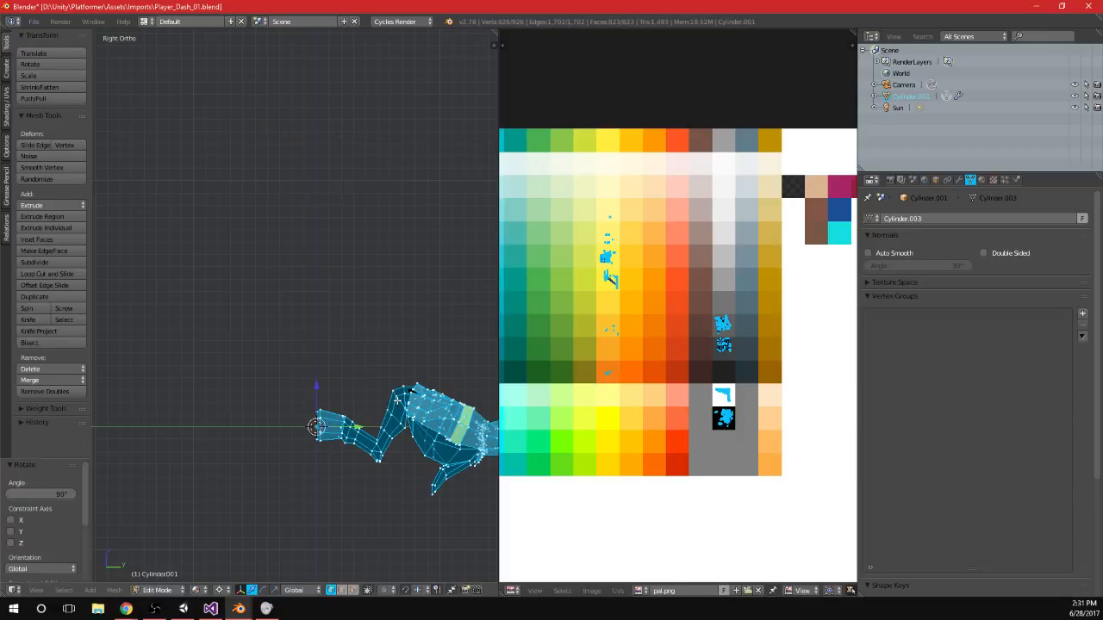
key(Tab)
middle_drag(397, 401, 409, 365)
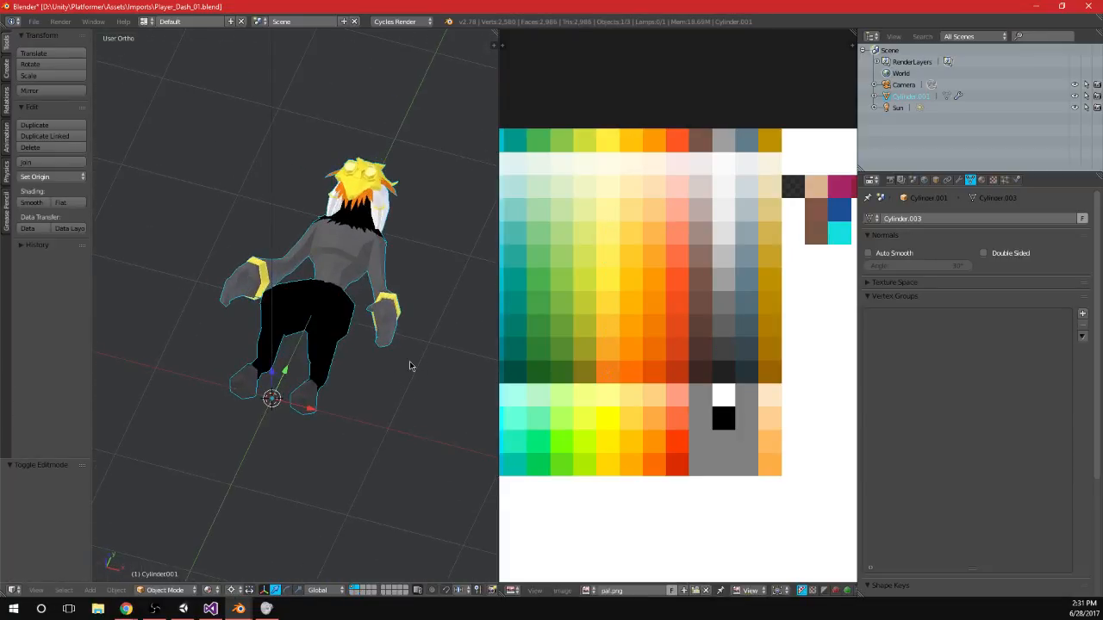
Undo the recent mesh edits and reload the saved Player_Dash_01.blend file.
key(ctrl+z)
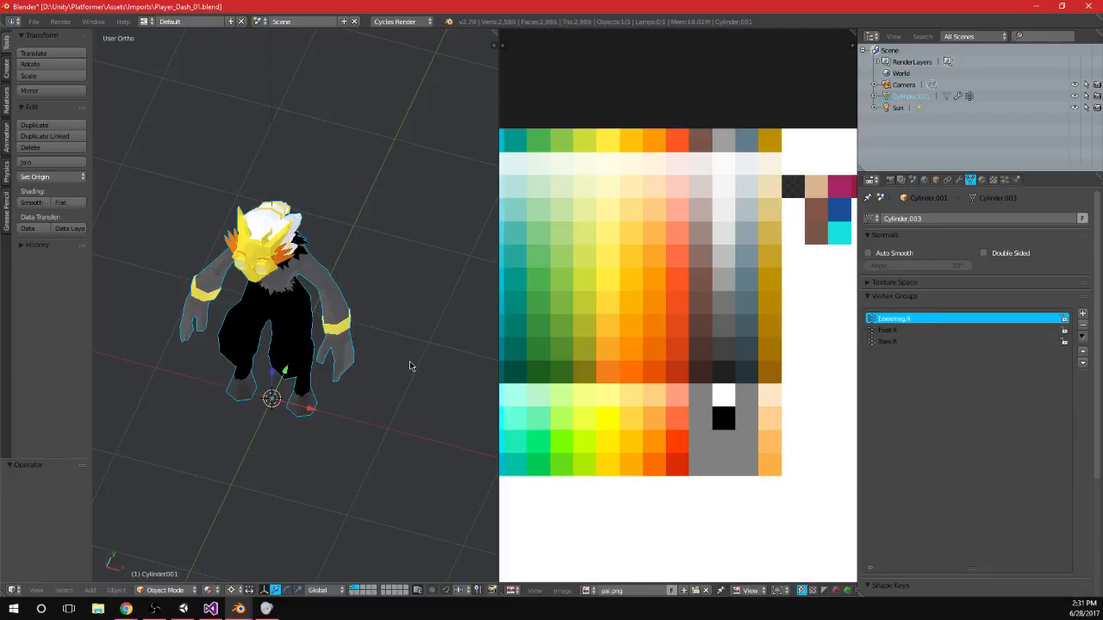
click(34, 22)
mouse_move(95, 59)
click(163, 56)
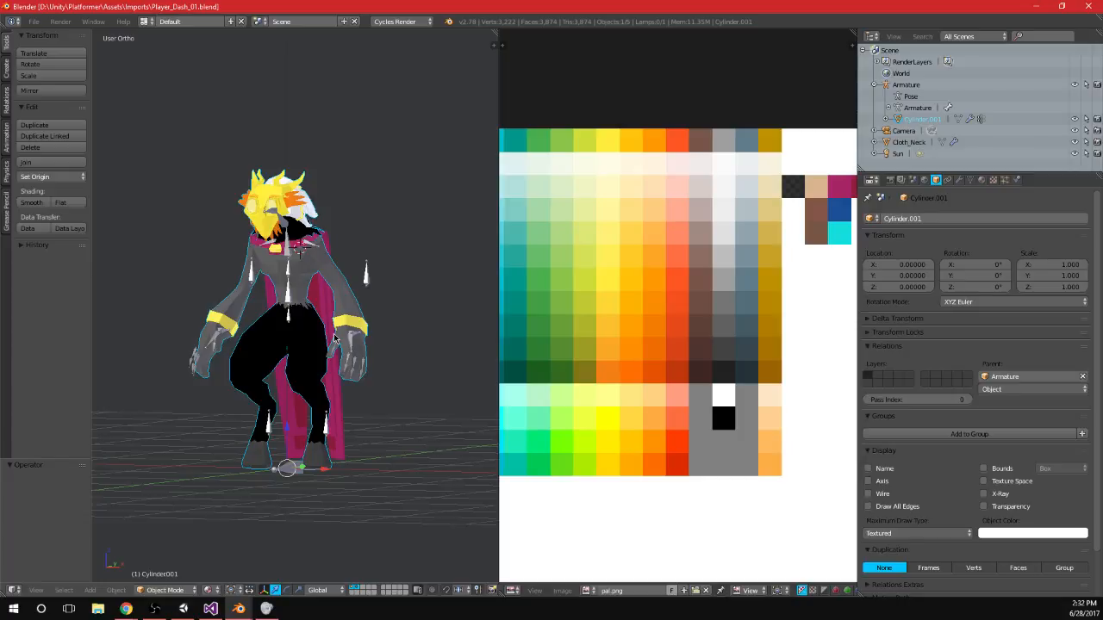
Open the Animation screen layout and play the selected Armature's animation.
middle_drag(321, 299, 315, 345)
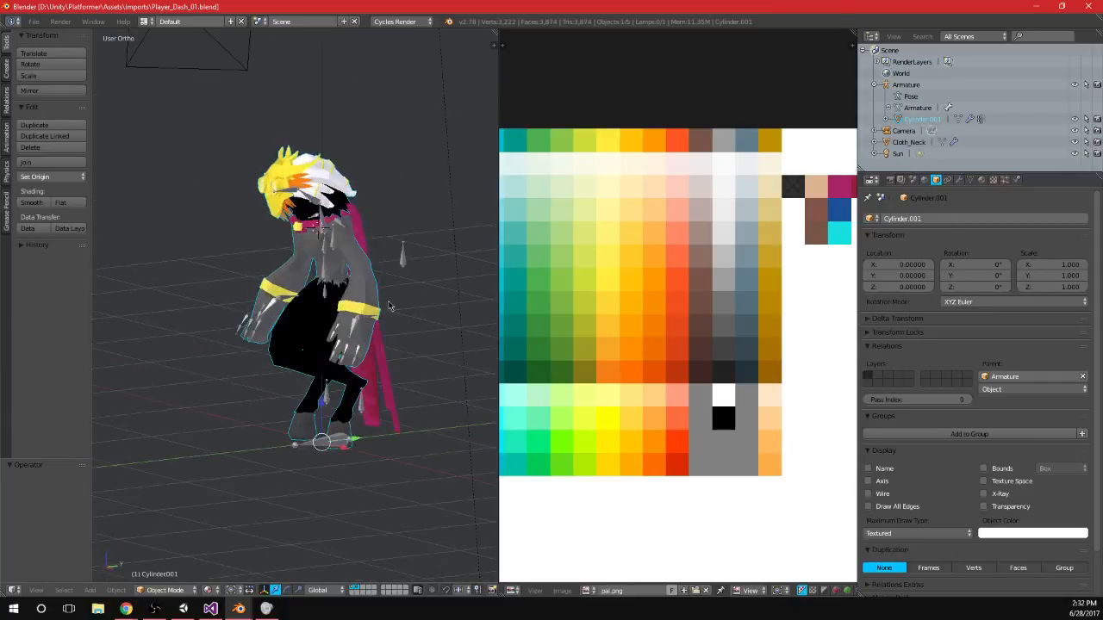
click(32, 22)
mouse_move(86, 58)
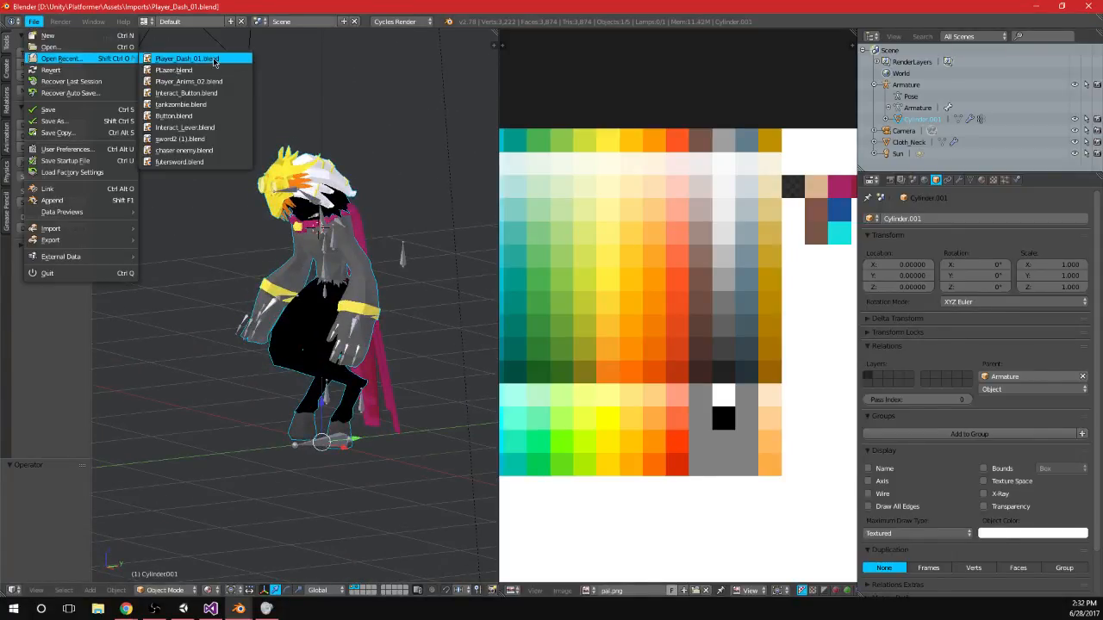
click(163, 21)
click(186, 50)
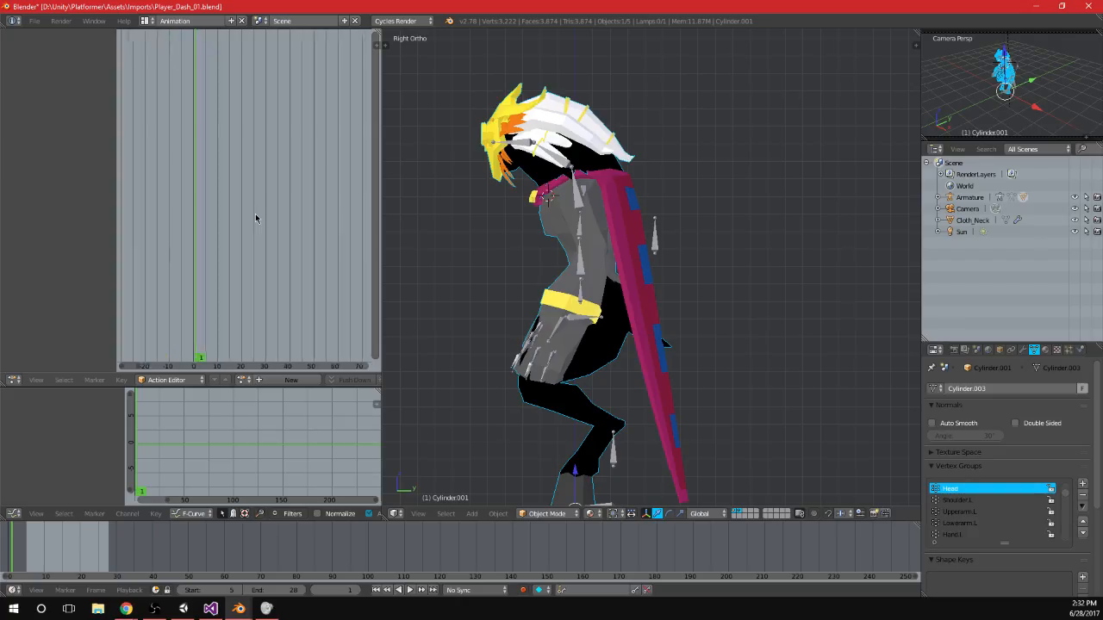
scroll(255, 218, down, 4)
right_click(595, 314)
key(alt+a)
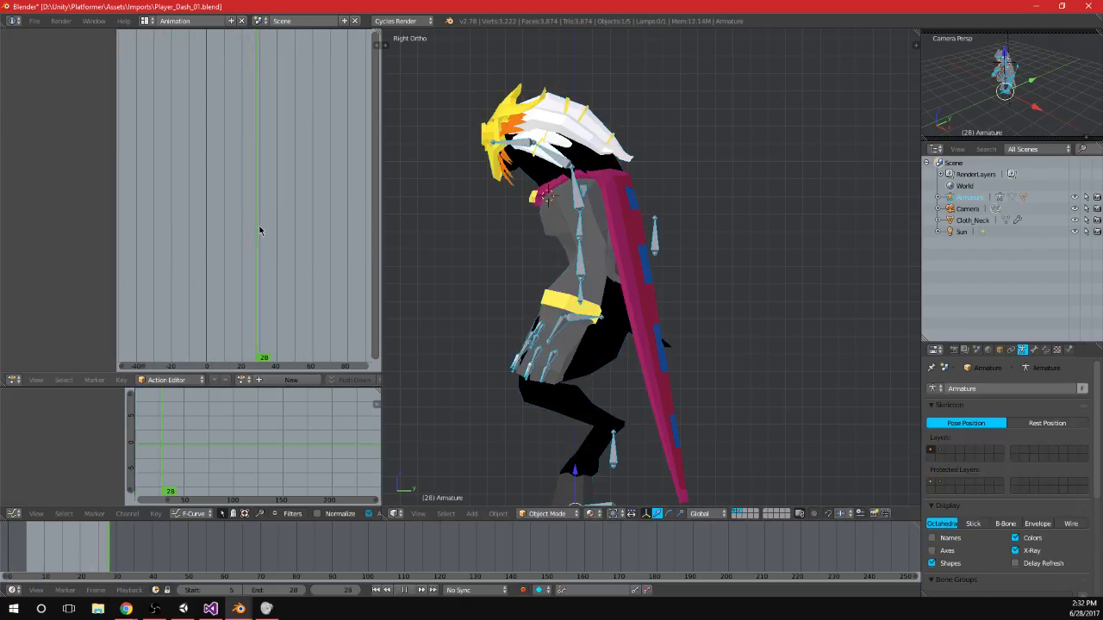
key(alt+a)
Check the Action Editor for actions available to the Armature.
click(244, 380)
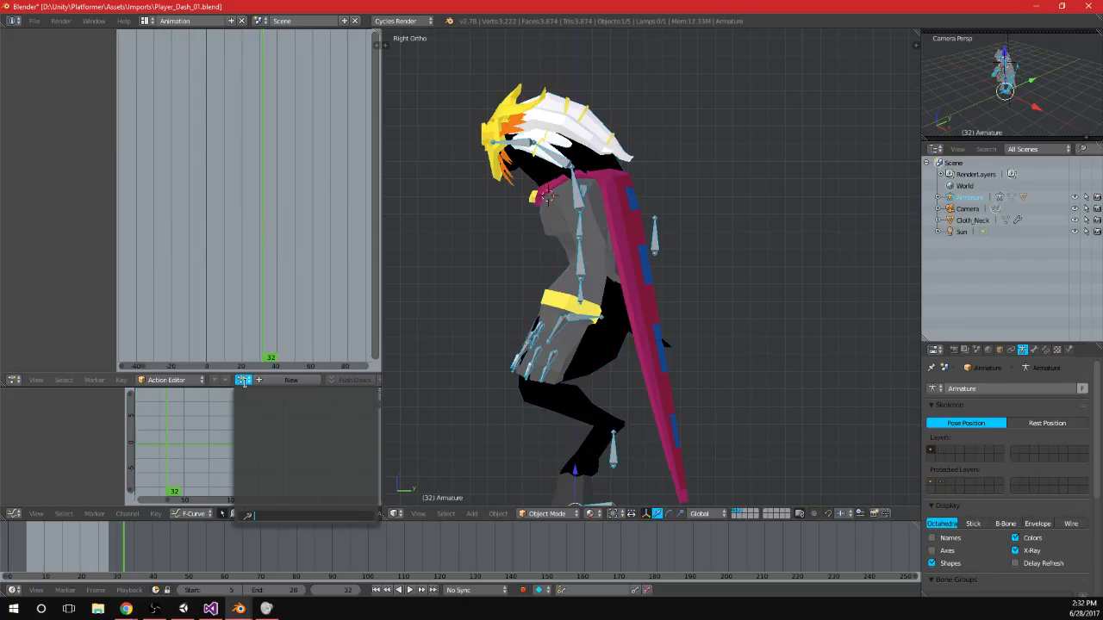
click(245, 382)
middle_drag(485, 258, 517, 274)
click(180, 379)
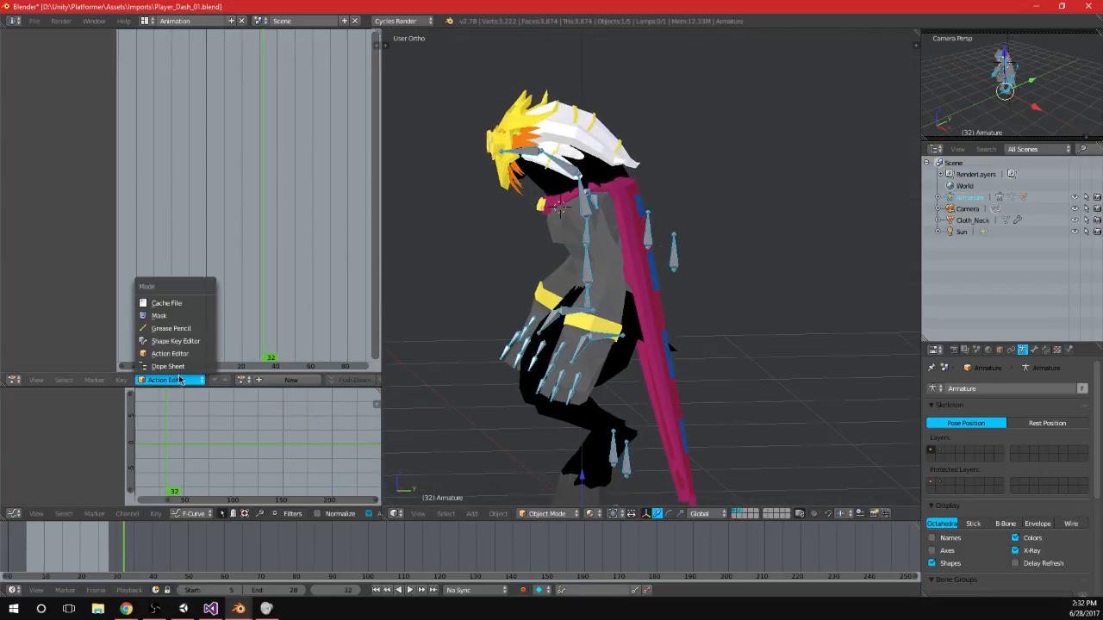
click(177, 354)
middle_drag(667, 286, 711, 321)
Open the recent file Player_Anims_02.blend and set the current frame to 150 for the dash pose.
click(29, 24)
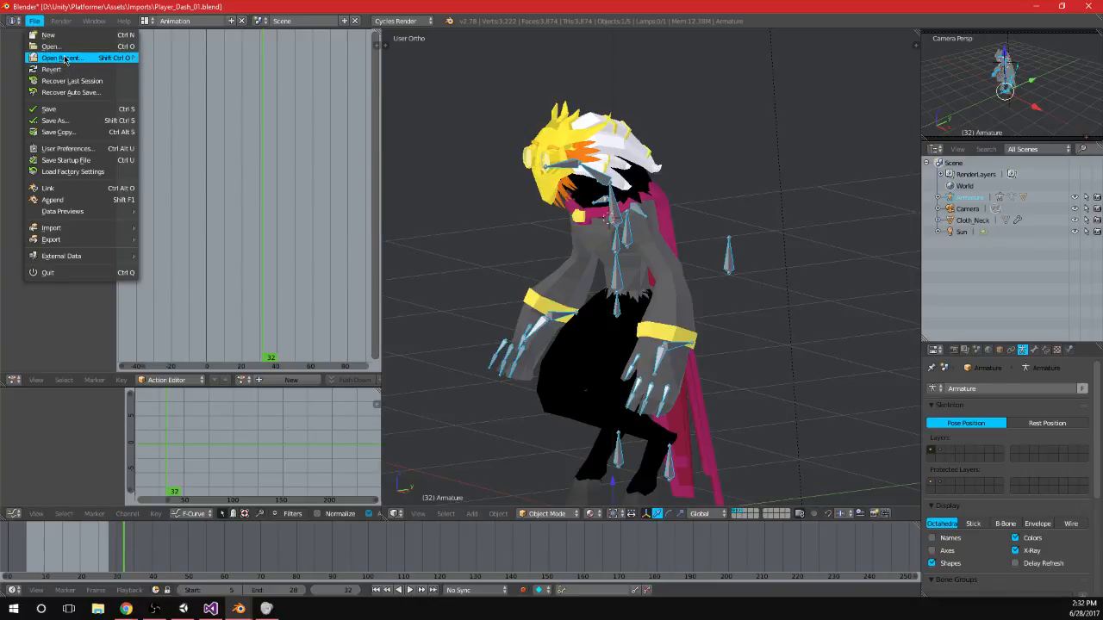
mouse_move(66, 58)
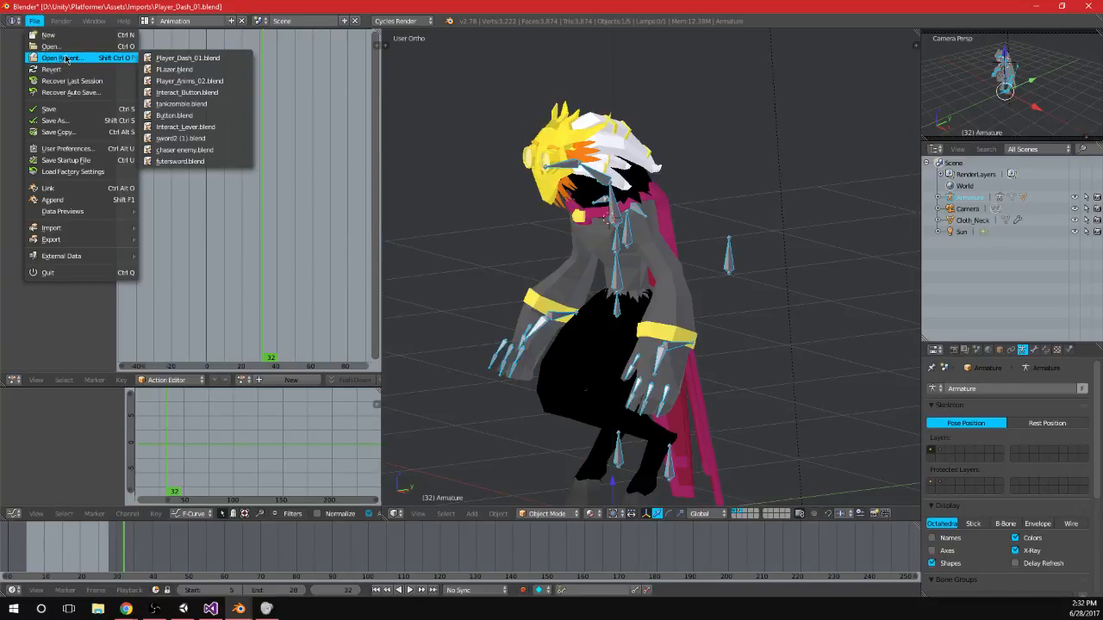
click(227, 81)
drag(303, 265, 223, 264)
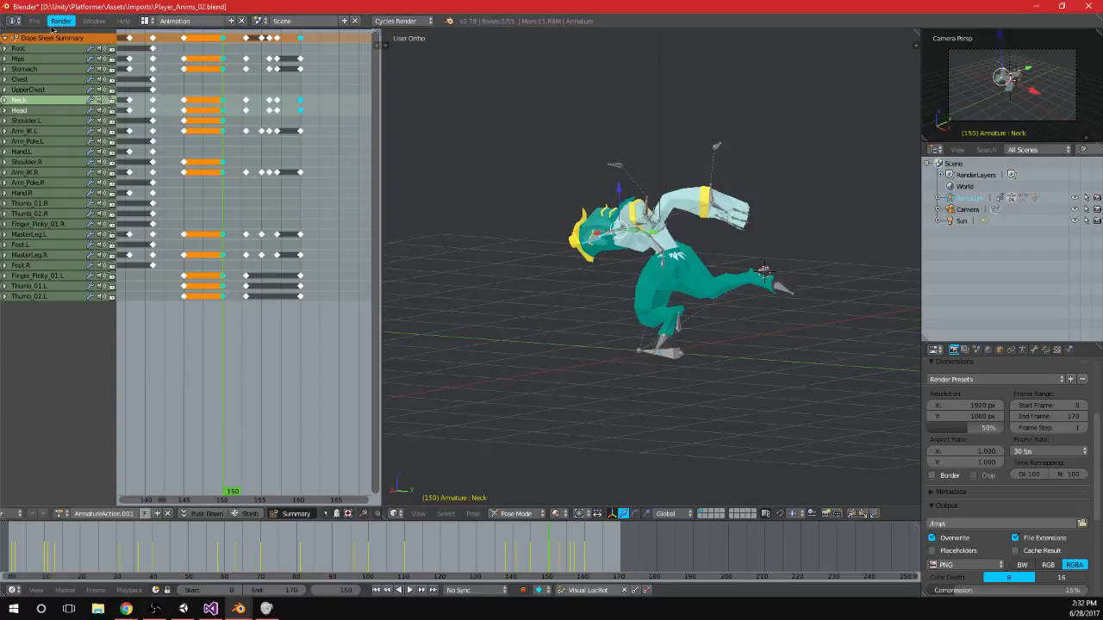
Switch to Unity and delete the Player_Dash_01 asset from the Imports folder.
click(183, 609)
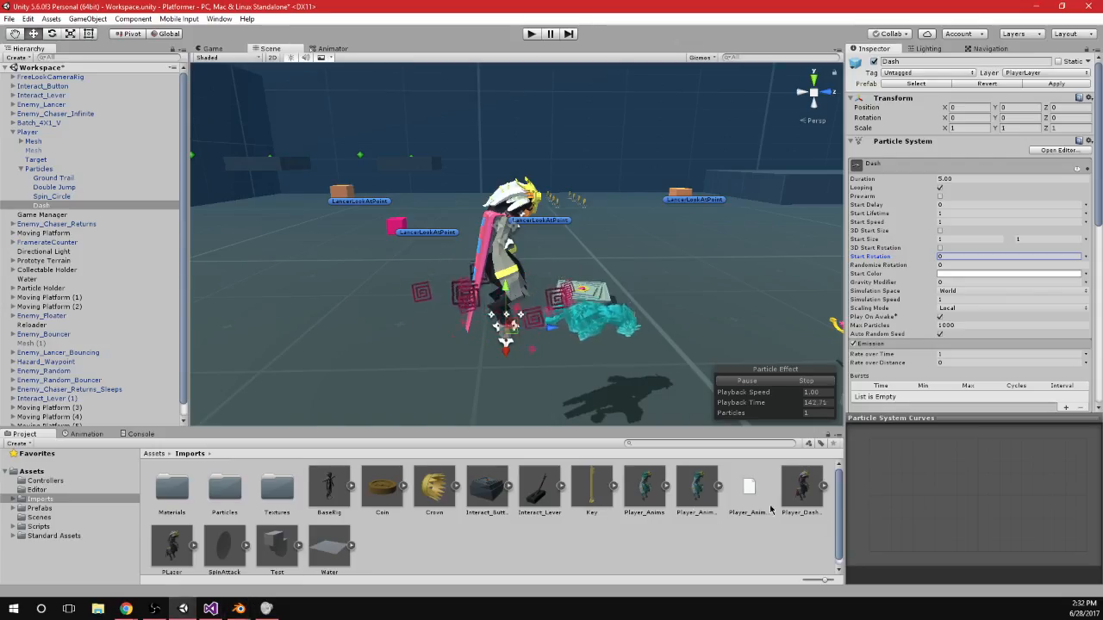
click(172, 544)
click(787, 493)
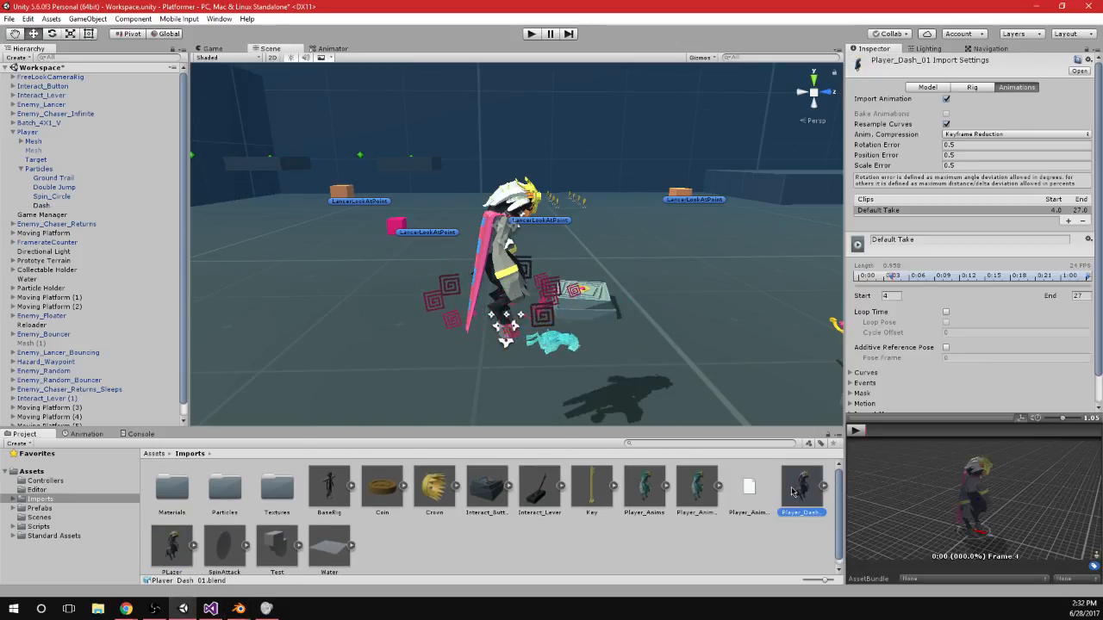
key(Delete)
key(Return)
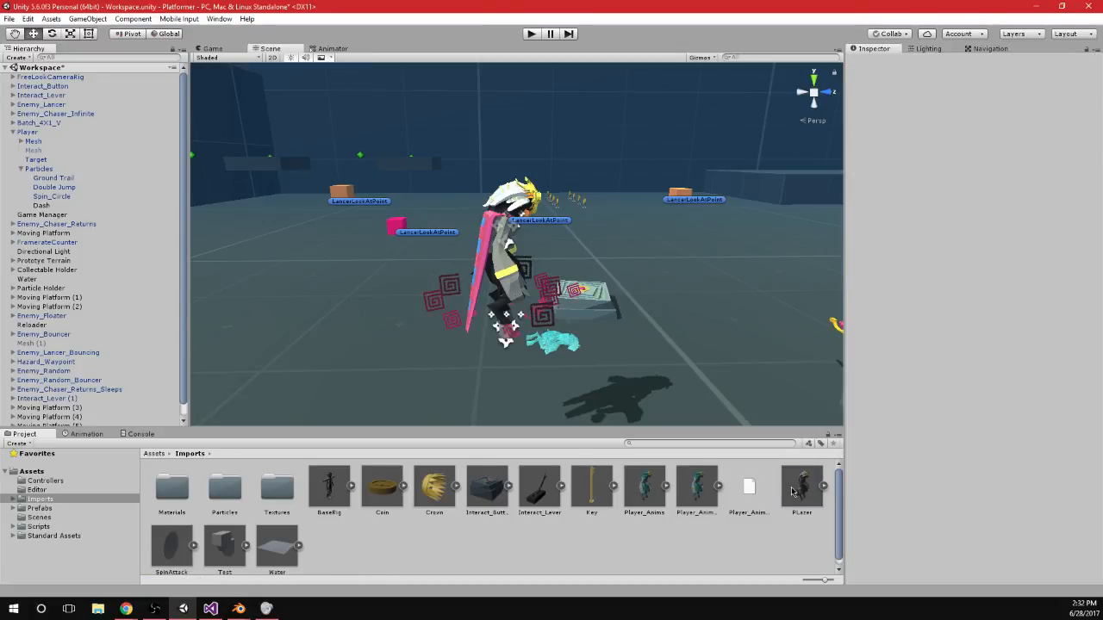
Return to the Blender window at frame 150 and save its file as Player_Dash_01.blend in the Imports folder.
mouse_move(239, 608)
mouse_move(214, 554)
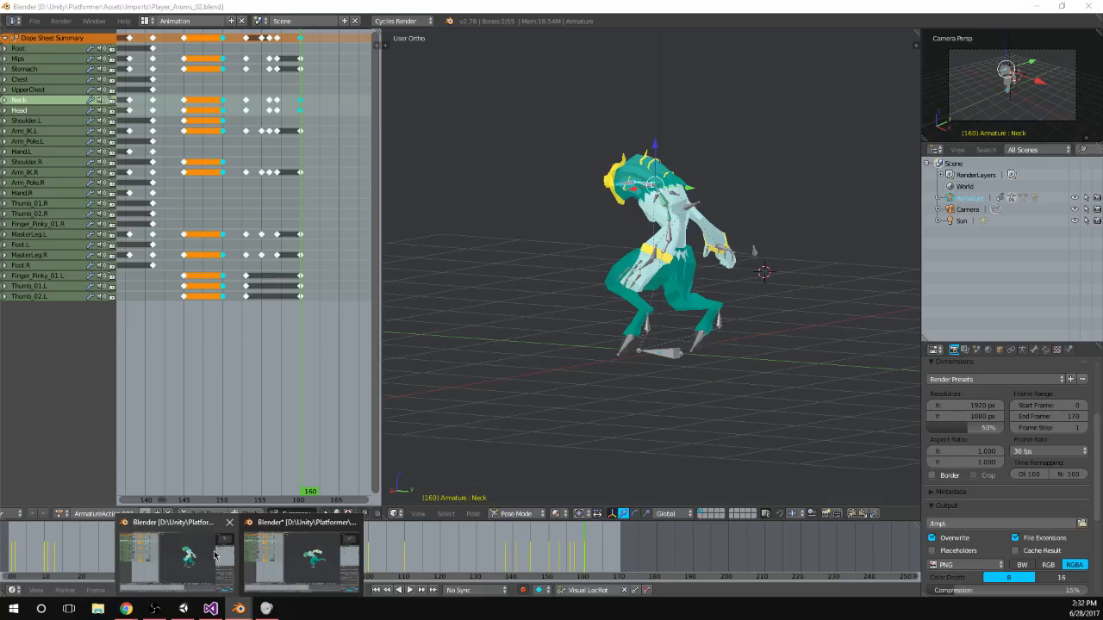
click(255, 529)
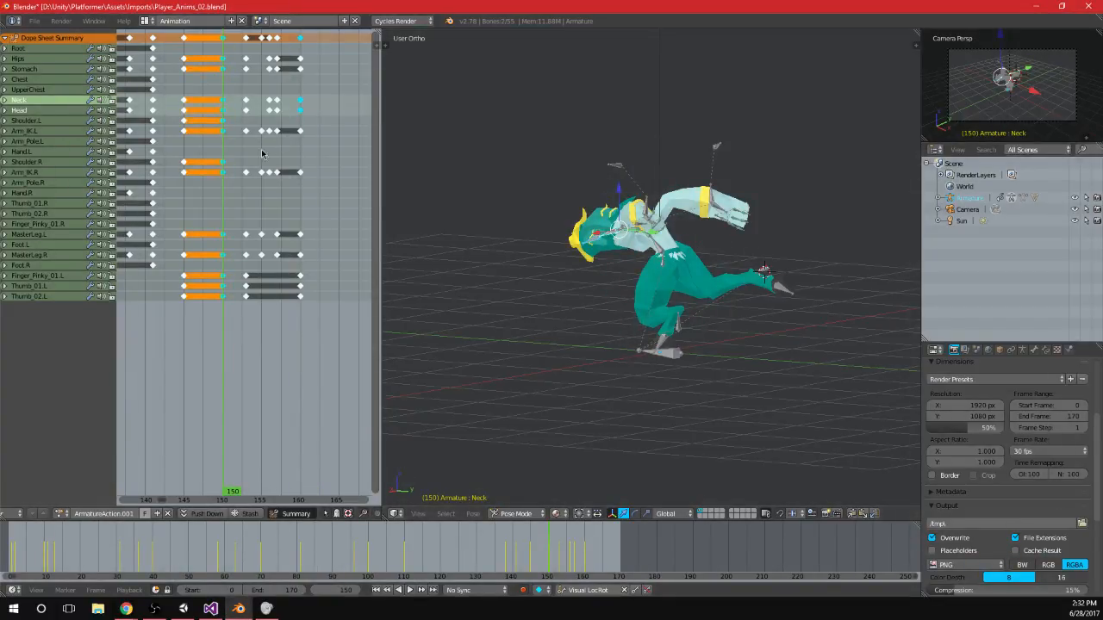
scroll(247, 150, down, 5)
click(35, 21)
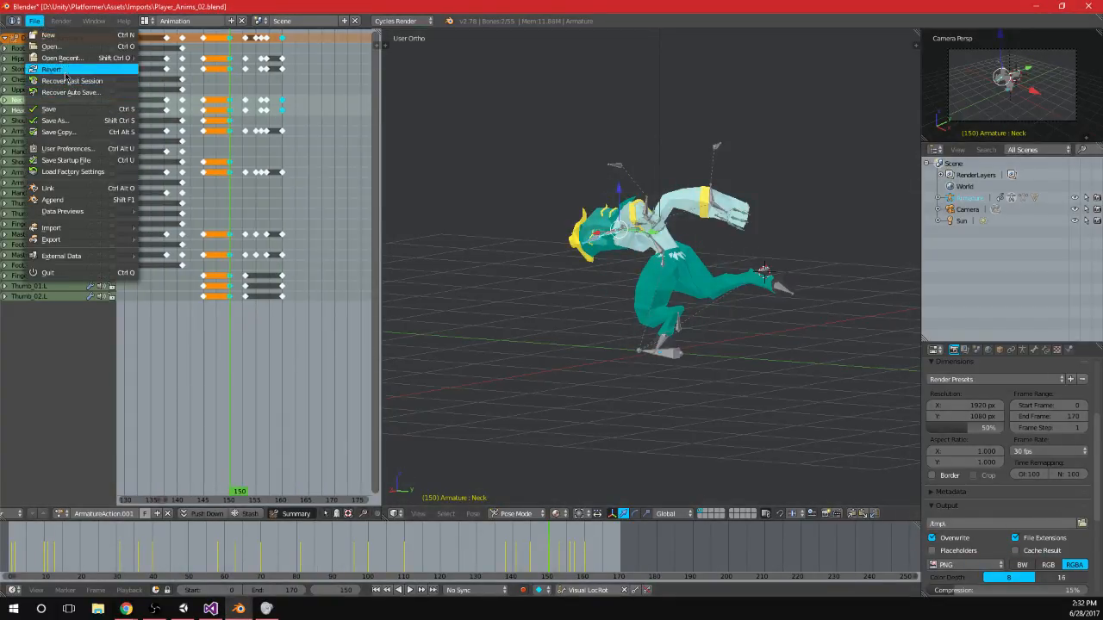
click(72, 121)
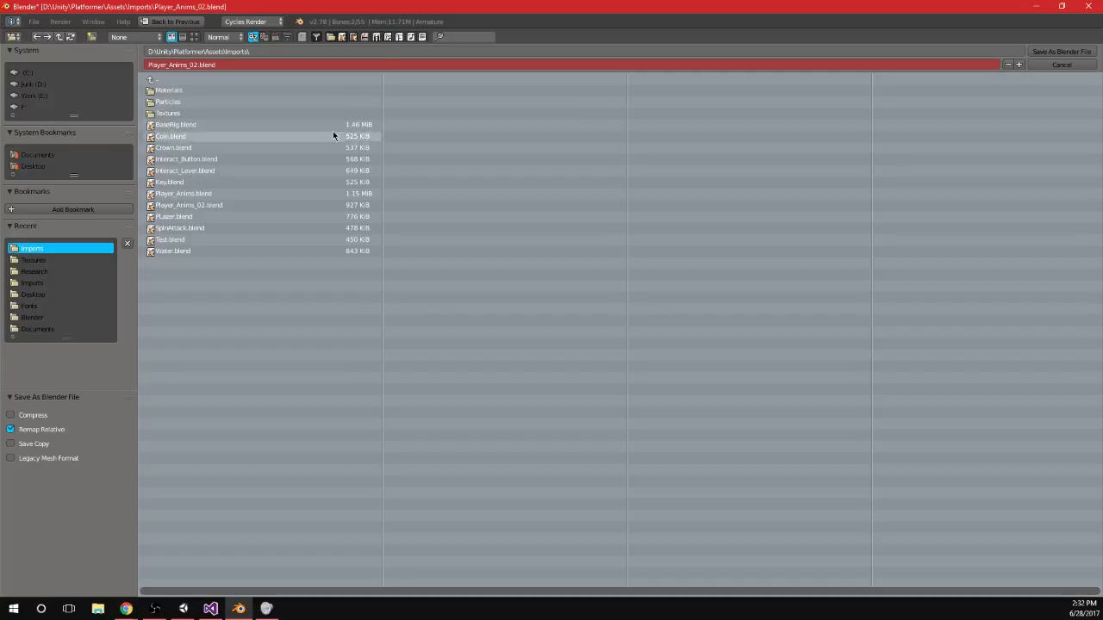
click(222, 65)
text(Pl)
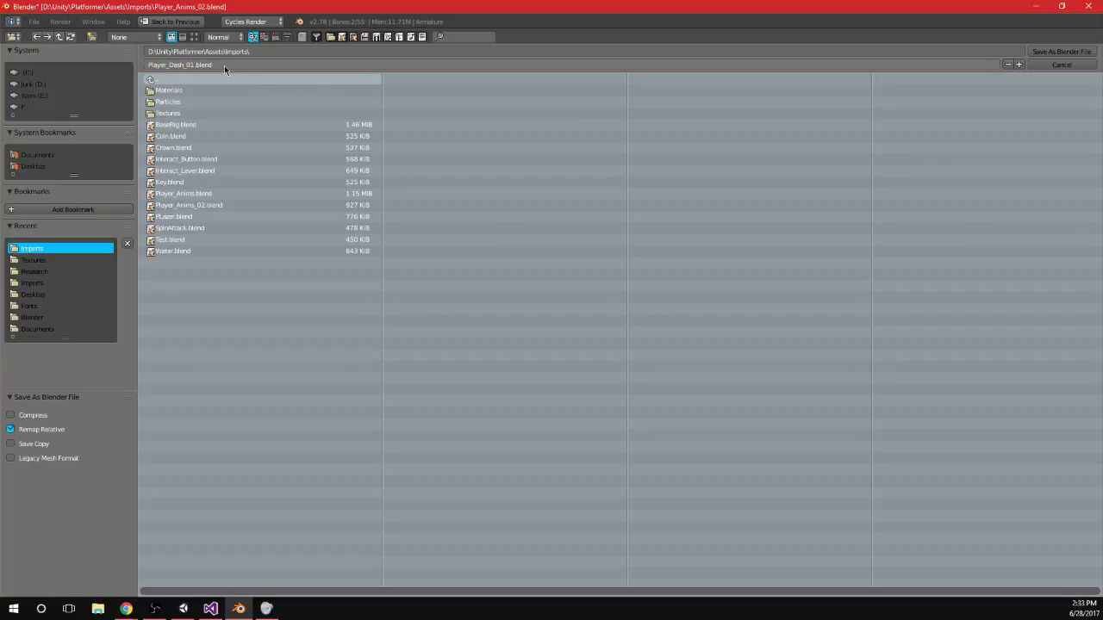
key(Return)
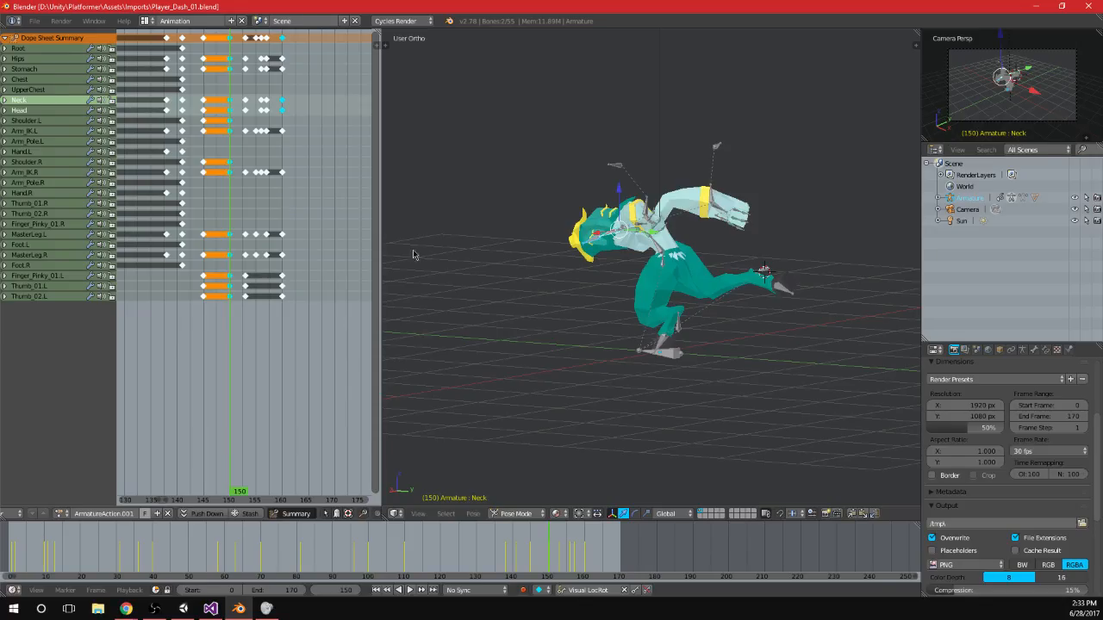
Examine the dash pose and the leg bones of the rig from the side and at an angle.
middle_drag(578, 259, 630, 263)
key(KP_3)
scroll(674, 307, up, 1)
shift+middle_drag(676, 310, 665, 250)
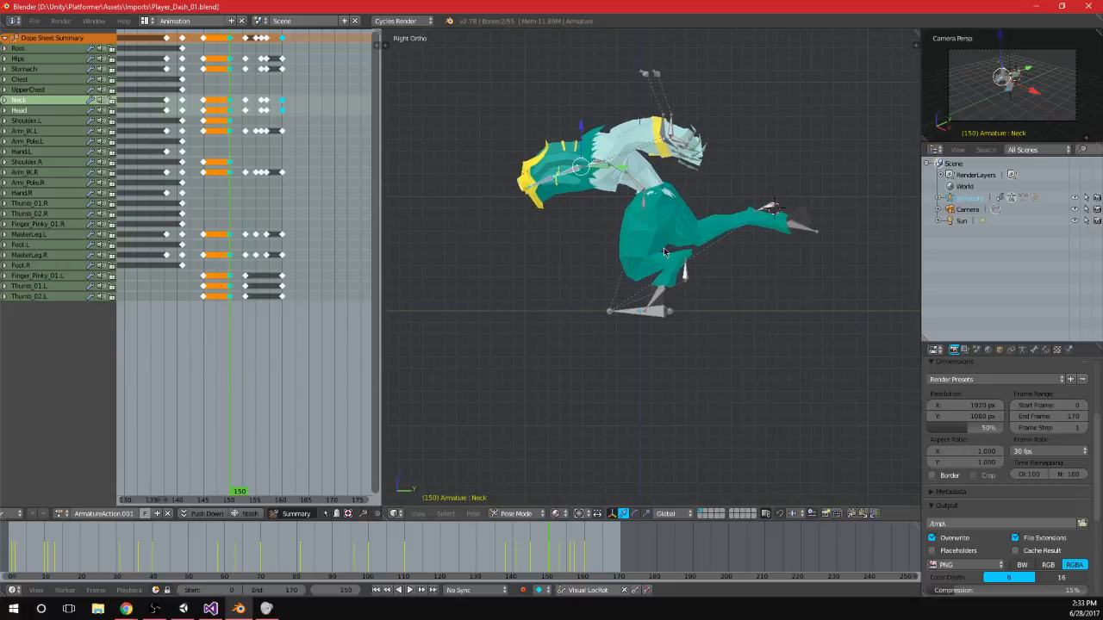
right_click(637, 253)
mouse_move(675, 315)
middle_down()
mouse_move(687, 311)
mouse_move(670, 309)
middle_up()
right_click(653, 311)
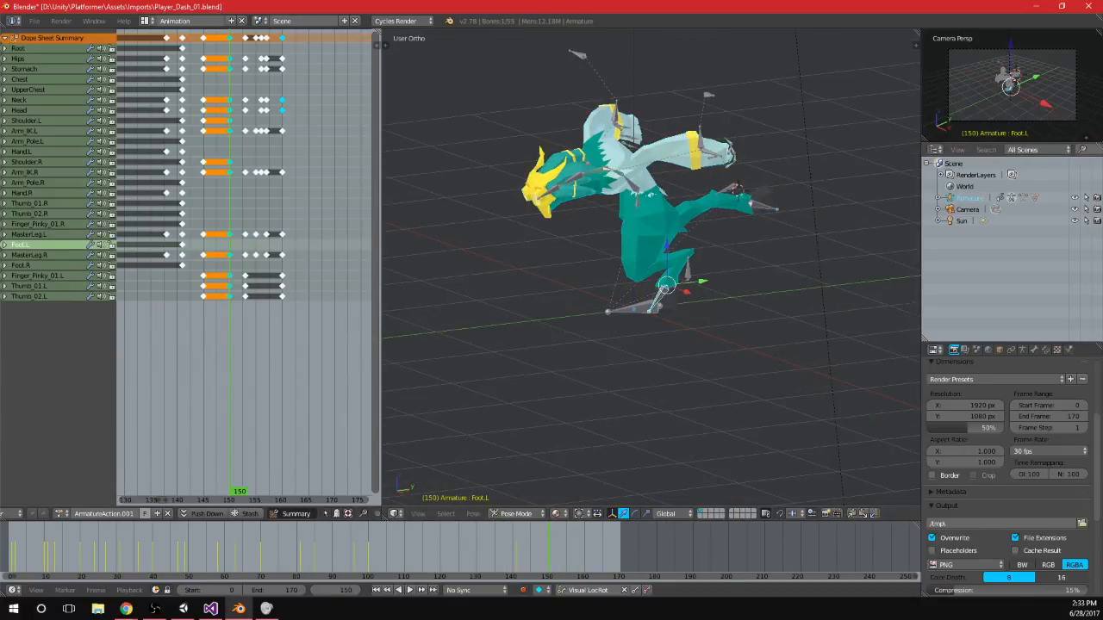
key(alt+Tab)
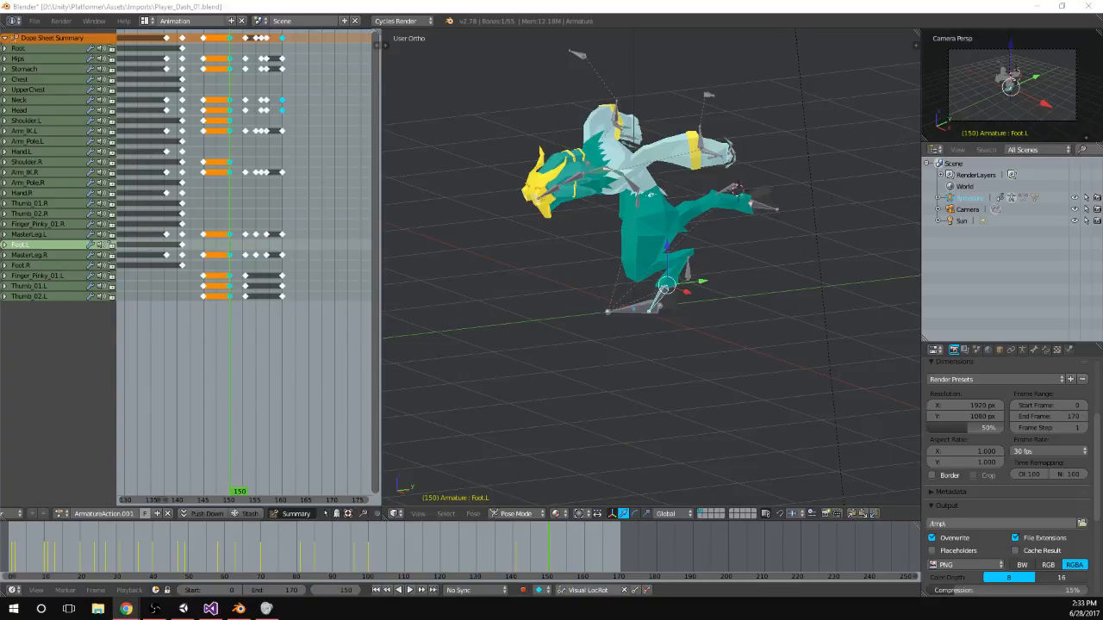
Try applying the Armature modifier to the Cylinder.001 body mesh while its Mirror modifier is still active, and undo it.
middle_drag(644, 219, 641, 196)
scroll(642, 232, up, 3)
right_click(641, 237)
click(1034, 350)
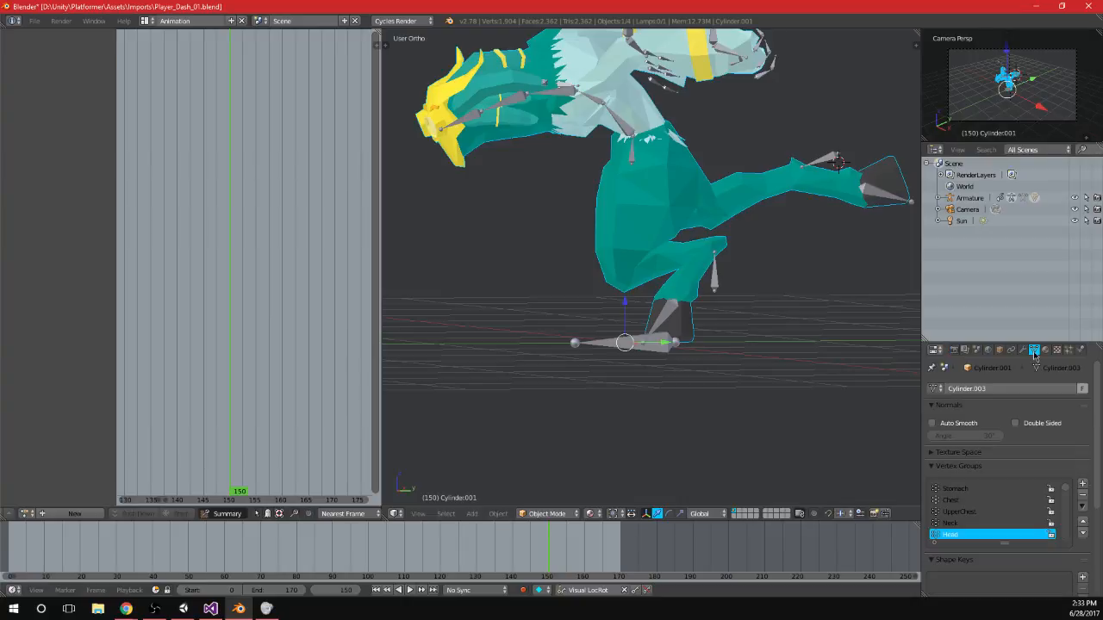
click(1045, 350)
click(1023, 350)
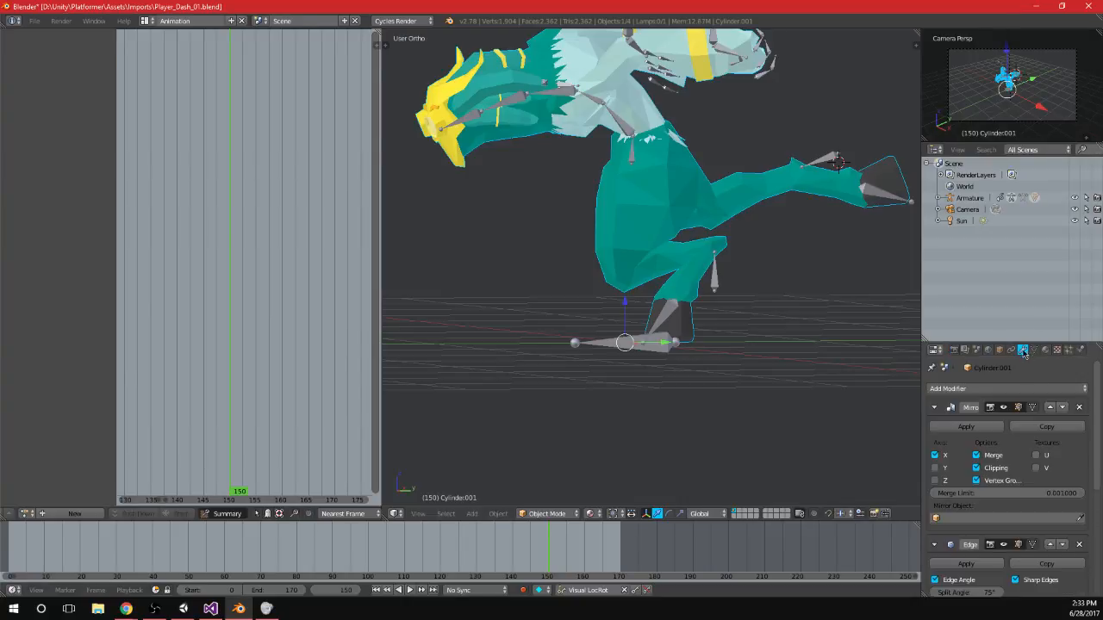
scroll(974, 456, down, 5)
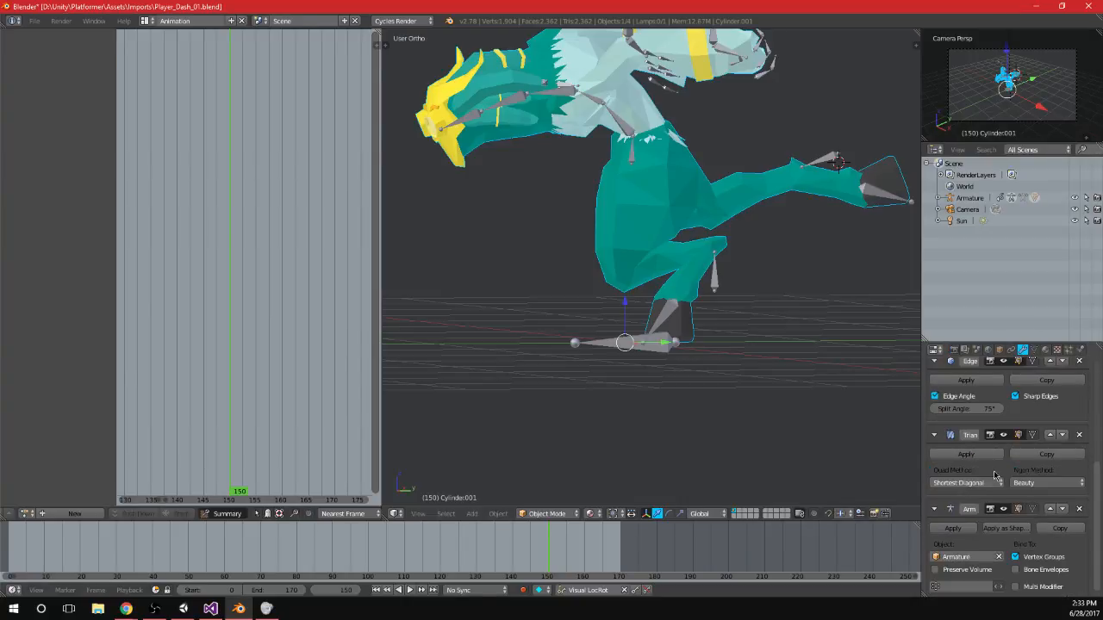
click(961, 523)
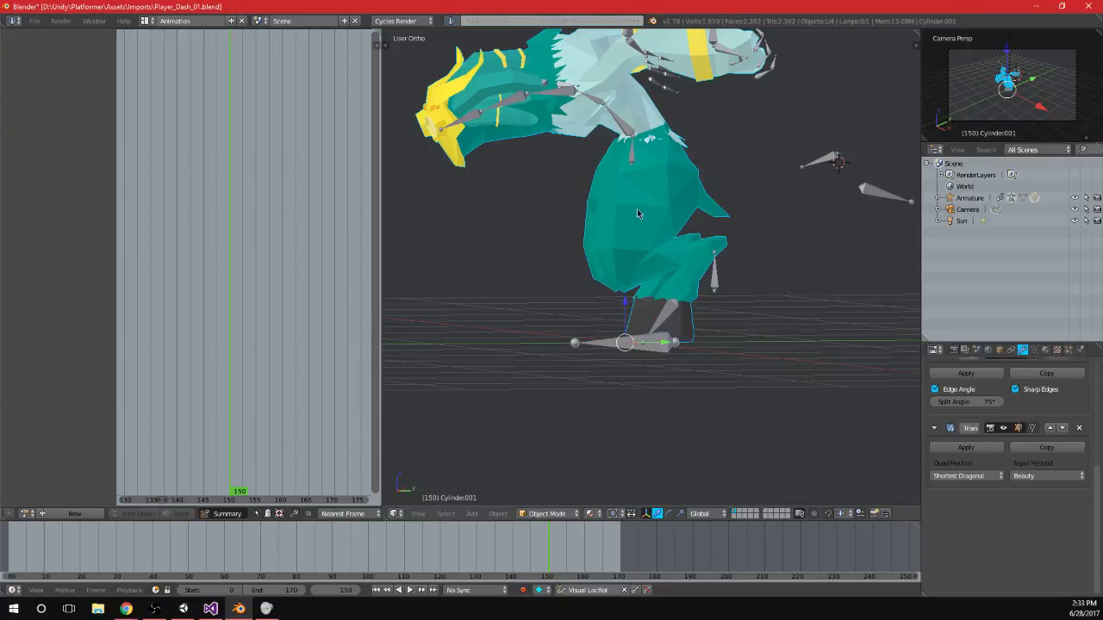
middle_drag(637, 208, 738, 259)
scroll(768, 230, down, 3)
key(ctrl+z)
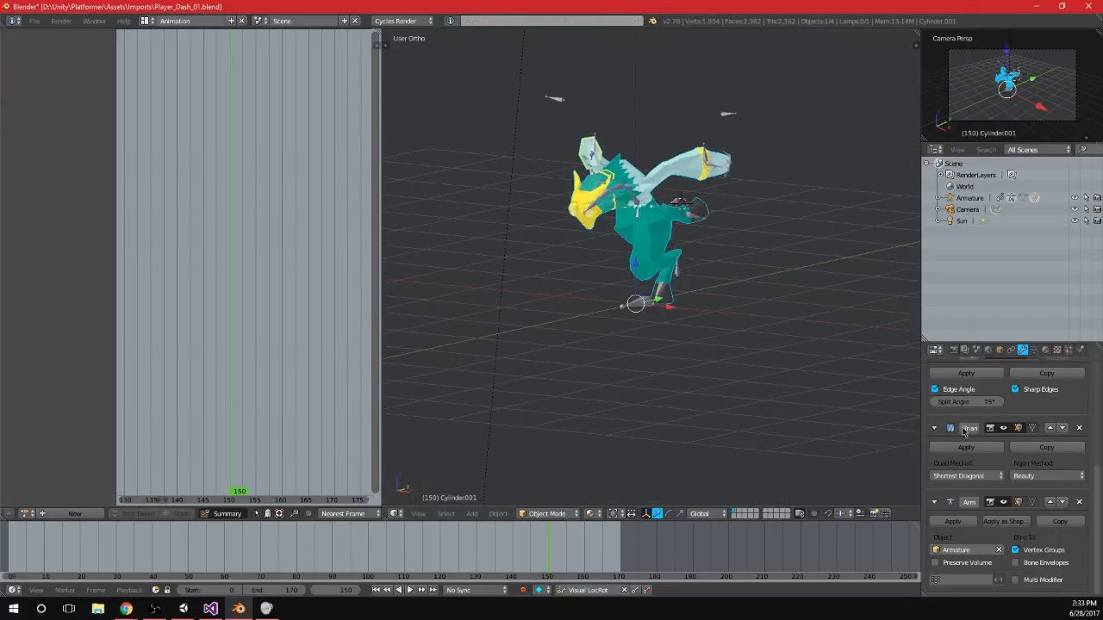
Apply the Mirror modifier and the Armature modifier to the Cylinder.001 body mesh.
scroll(974, 433, up, 2)
scroll(990, 428, down, 2)
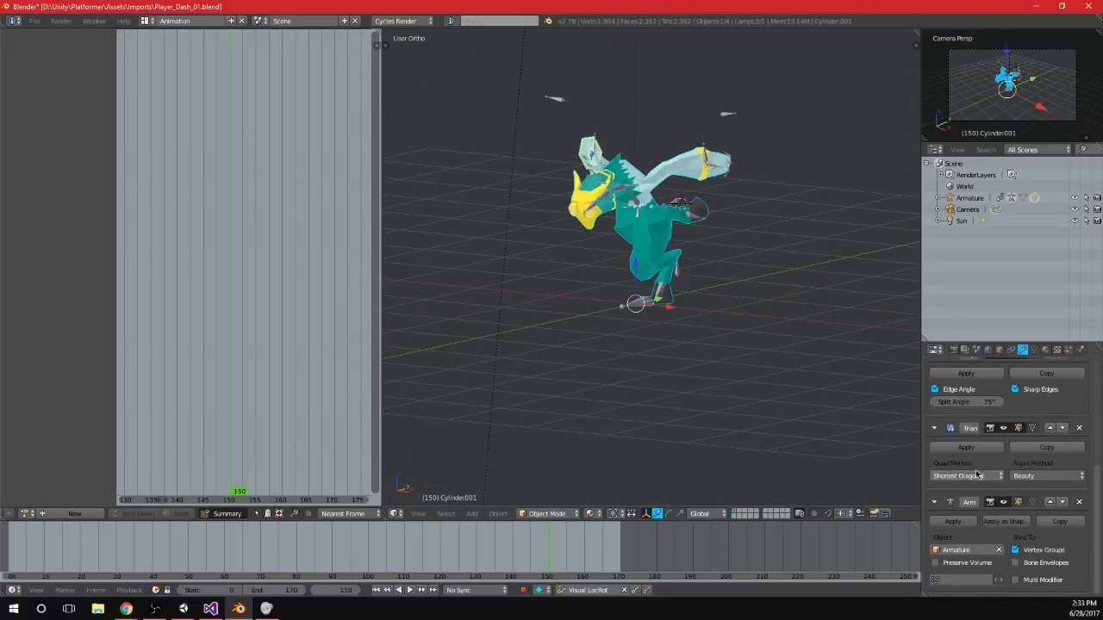
scroll(979, 451, up, 3)
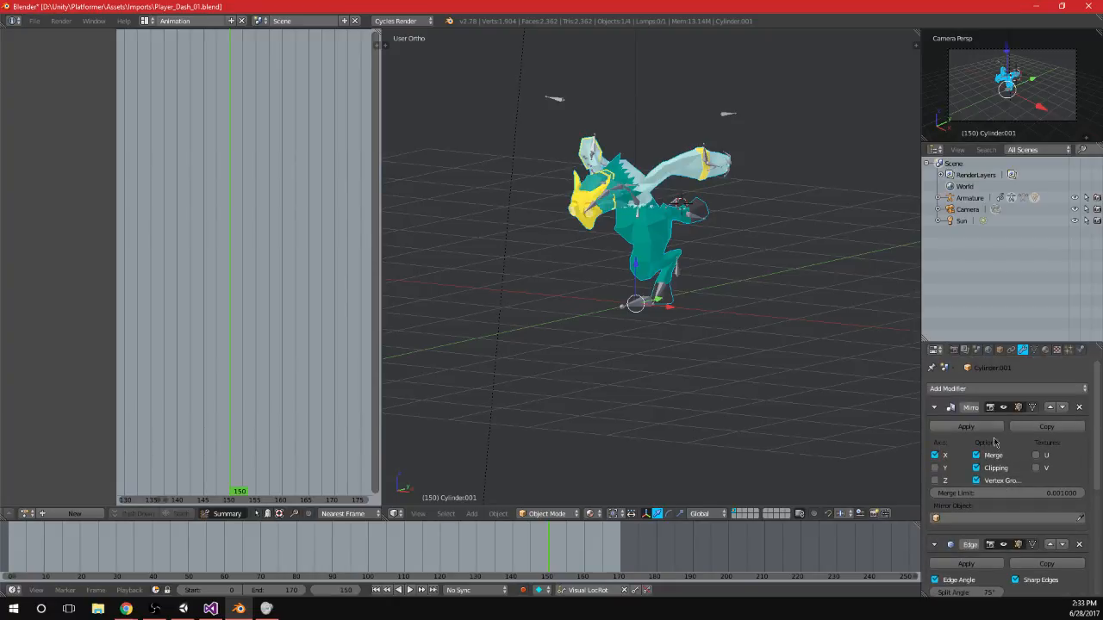
scroll(977, 428, down, 3)
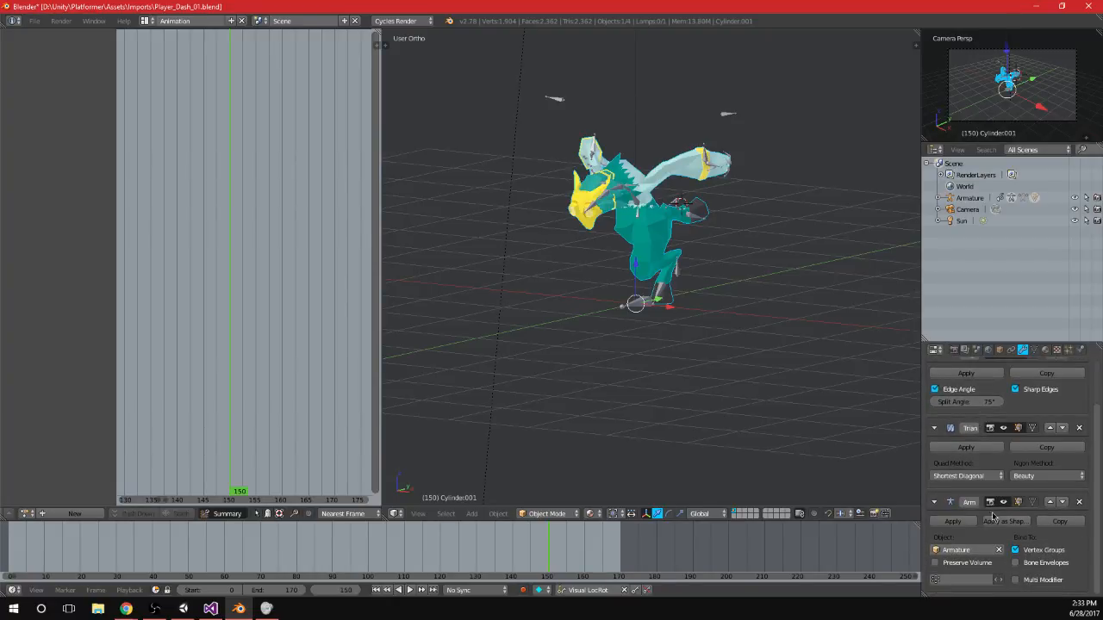
click(958, 522)
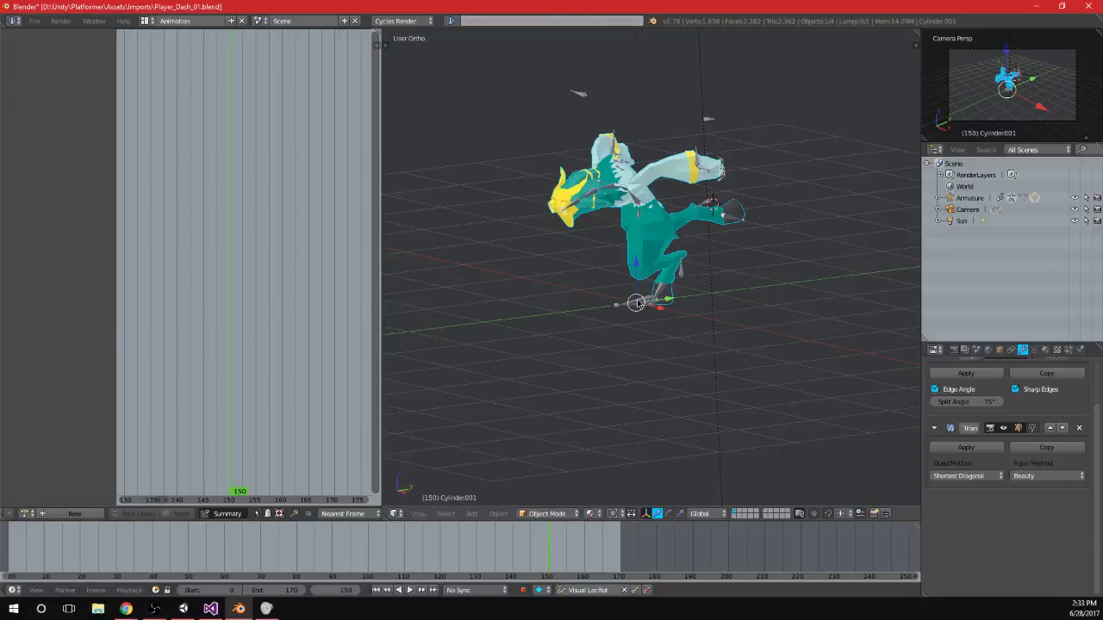
Delete the Armature in Object Mode and select the Cylinder.001 body mesh.
right_click(636, 303)
click(516, 513)
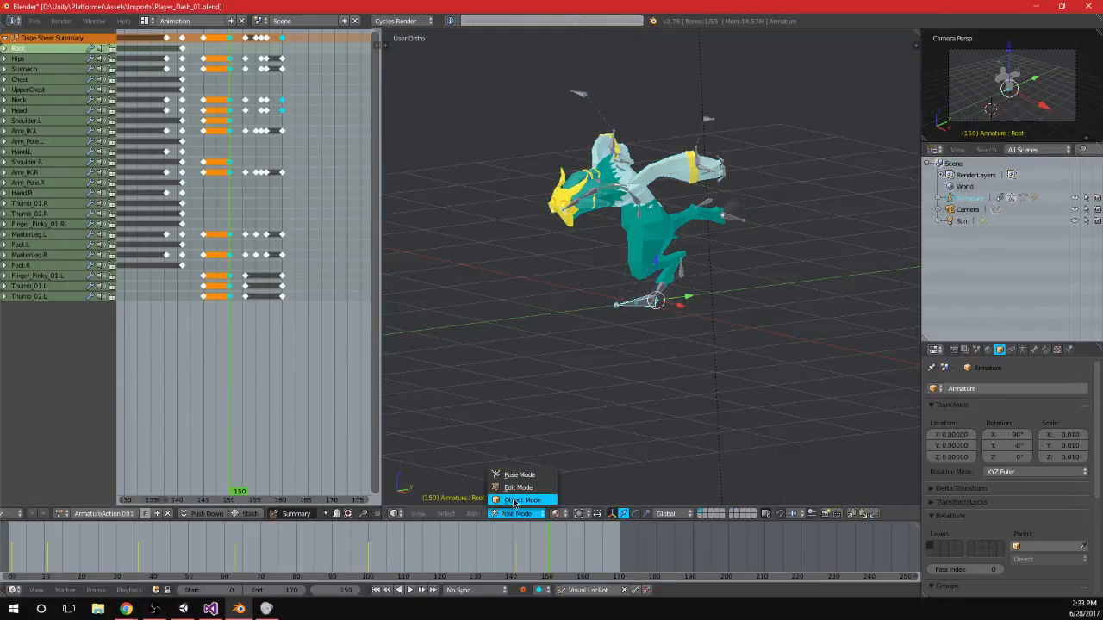
click(517, 475)
key(Delete)
right_click(649, 241)
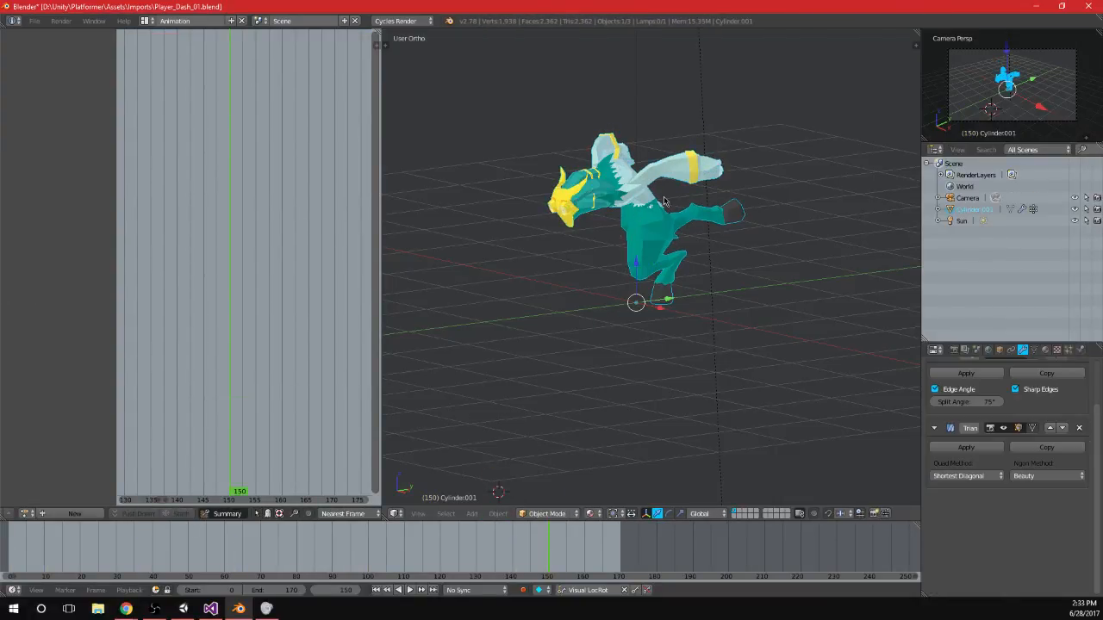
Examine the posed body mesh from several angles and play the timeline to check whether it moves.
middle_drag(645, 242, 709, 236)
scroll(1032, 423, up, 2)
scroll(1045, 368, up, 1)
middle_drag(655, 263, 572, 255)
click(469, 553)
key(alt+a)
scroll(614, 289, up, 2)
mouse_move(755, 278)
middle_down()
mouse_move(646, 293)
mouse_move(765, 253)
mouse_move(748, 265)
middle_up()
Undo the Armature deletion and return to the side view of the dash pose.
key(ctrl+z)
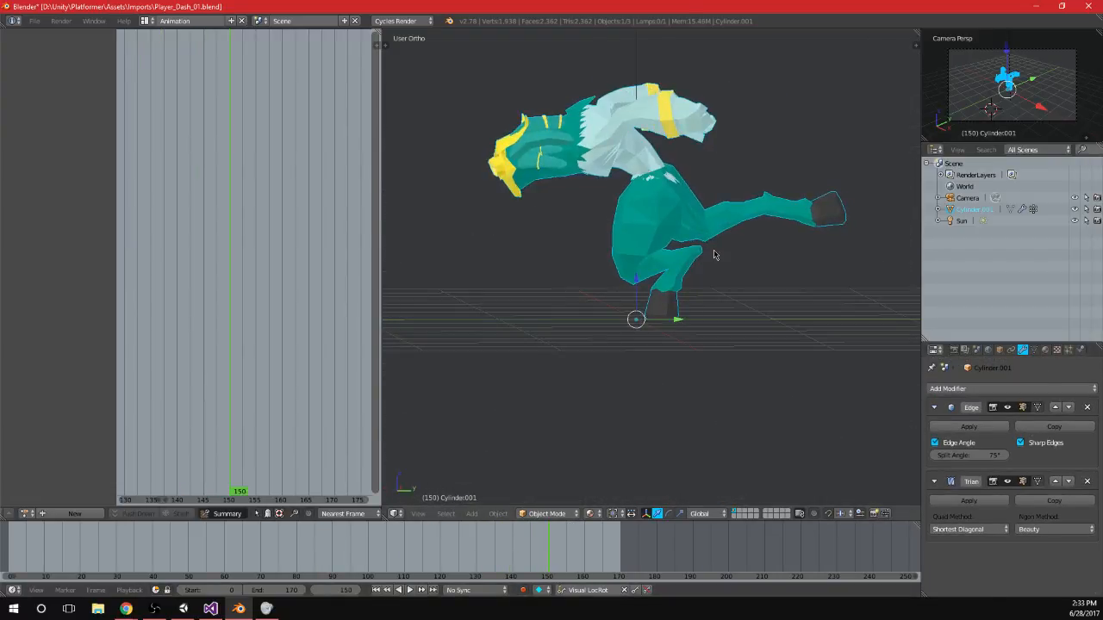
key(ctrl+z)
key(ctrl+z)
key(ctrl+z)
middle_drag(652, 231, 686, 233)
key(KP_3)
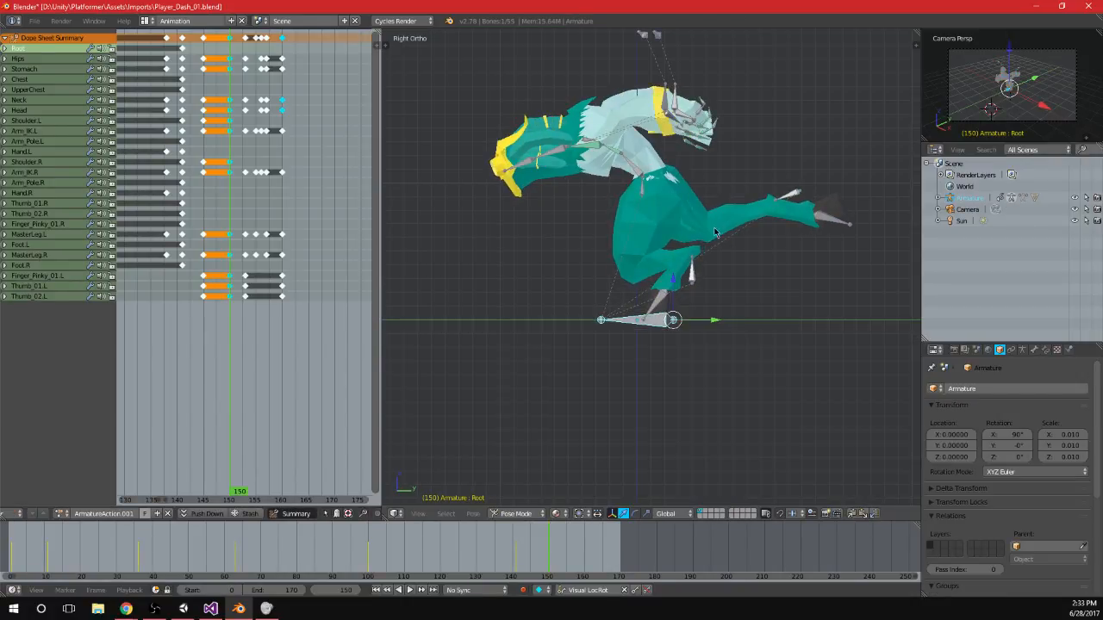
shift+middle_drag(673, 219, 670, 245)
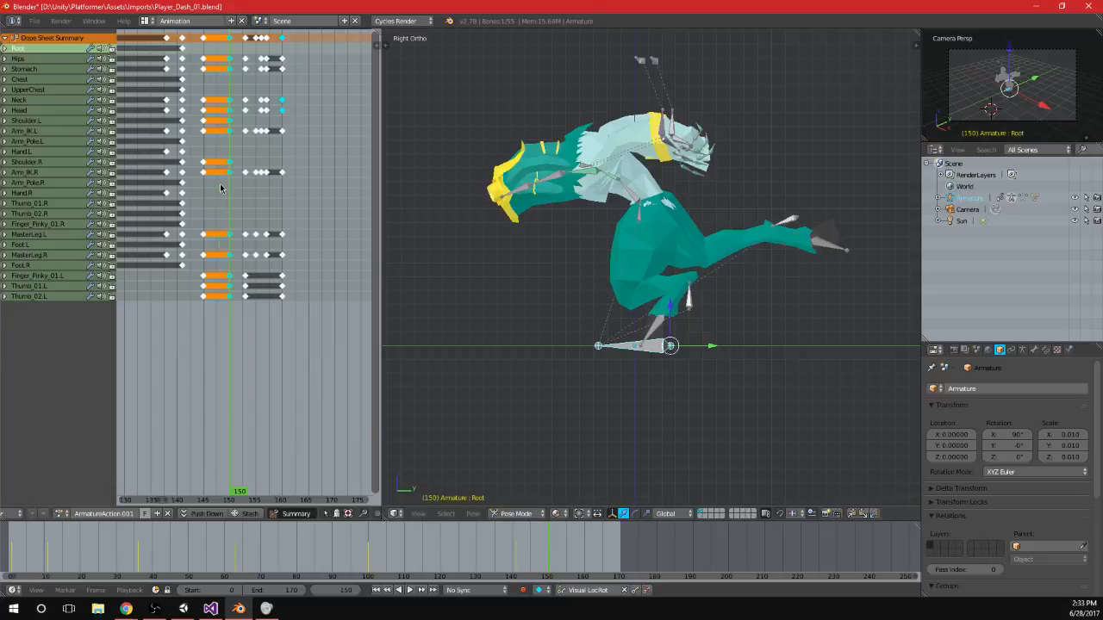
Check the armature's dash animation around frame 150 by scrubbing and playing it from the side and at an angle.
key(alt+a)
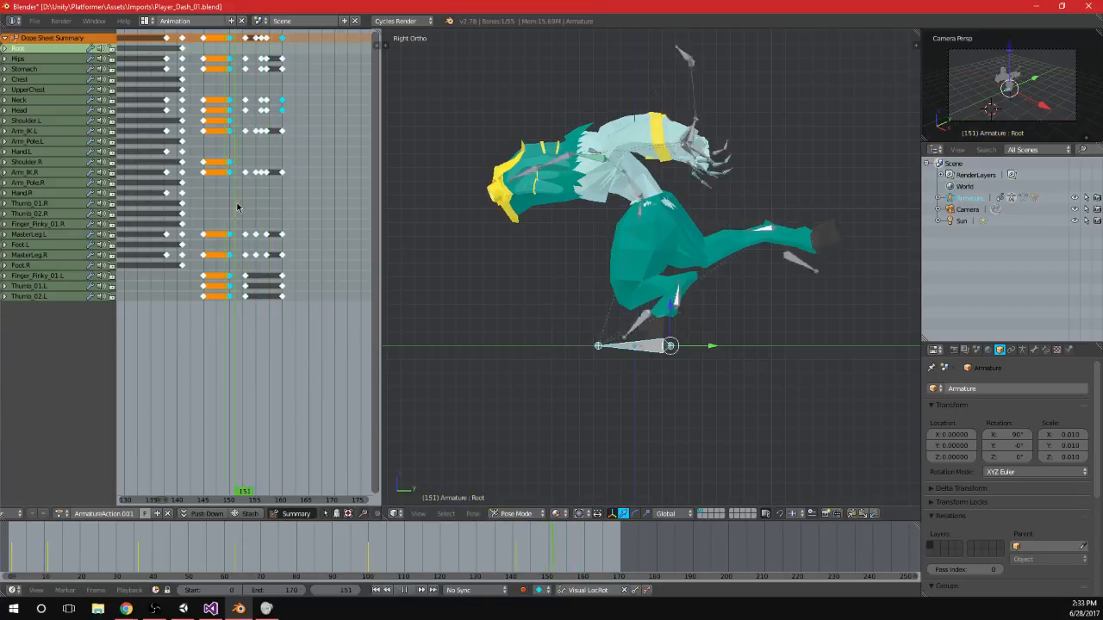
key(Down)
right_click(678, 320)
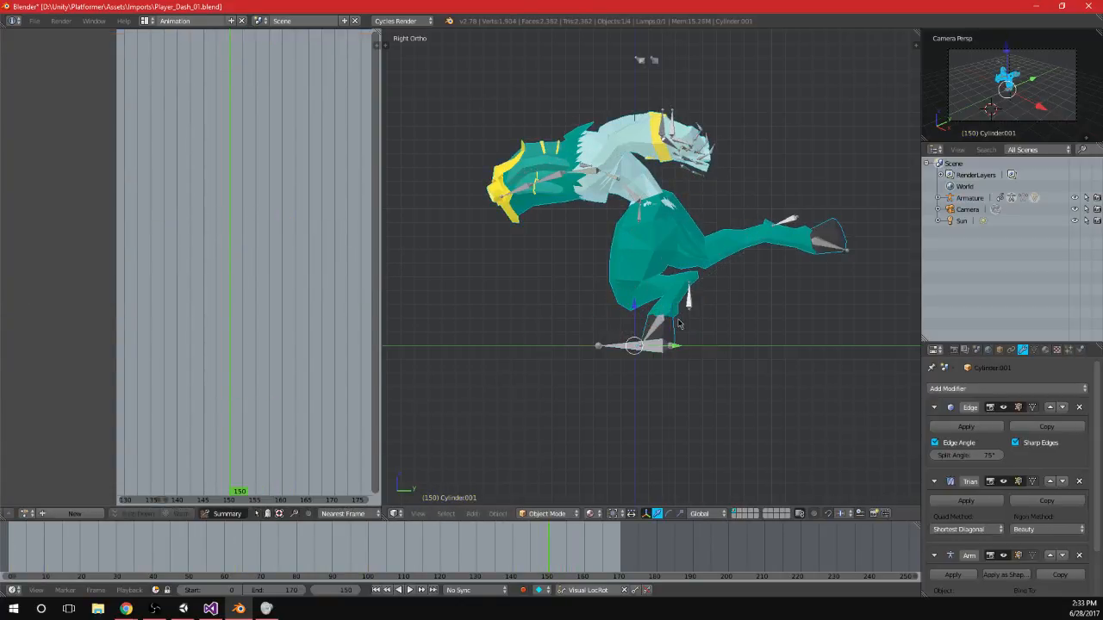
right_click(678, 320)
right_click(663, 352)
key(ctrl+Tab)
key(alt+a)
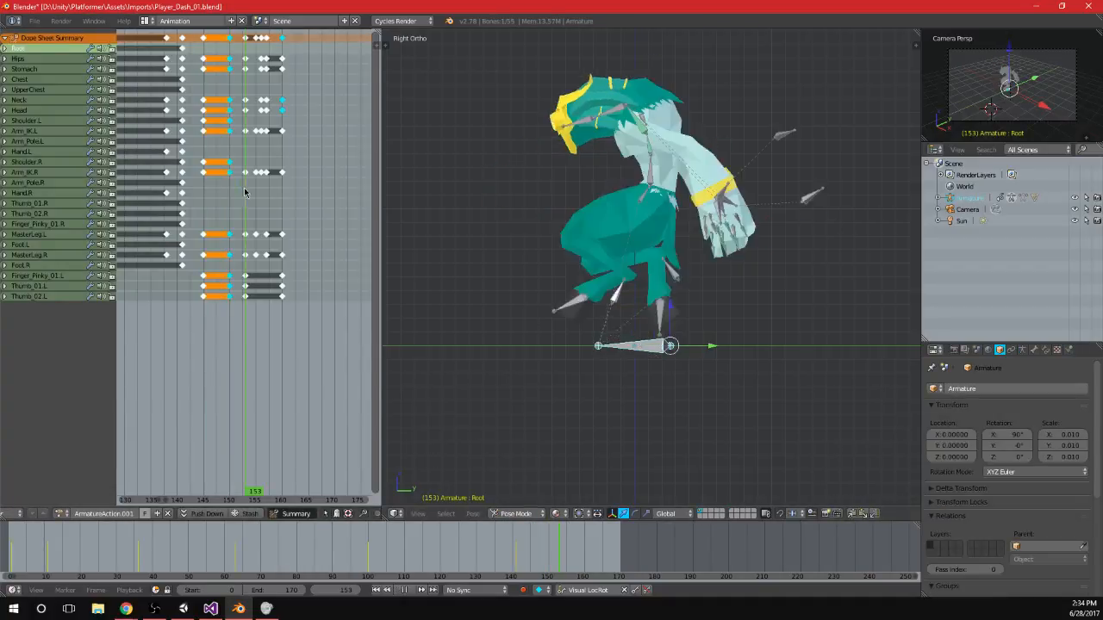
key(alt+a)
middle_drag(517, 258, 581, 273)
key(alt+a)
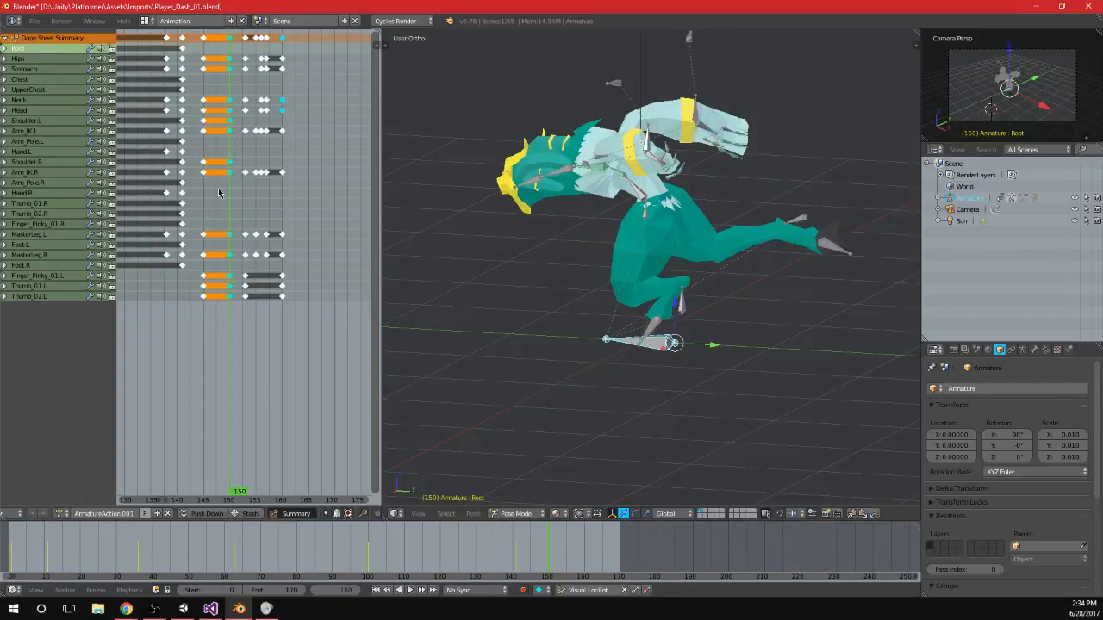
Delete all of the armature's keyframes that come before frame 150.
scroll(219, 193, down, 5)
middle_drag(220, 194, 324, 286)
scroll(320, 225, down, 9)
key(a)
key(a)
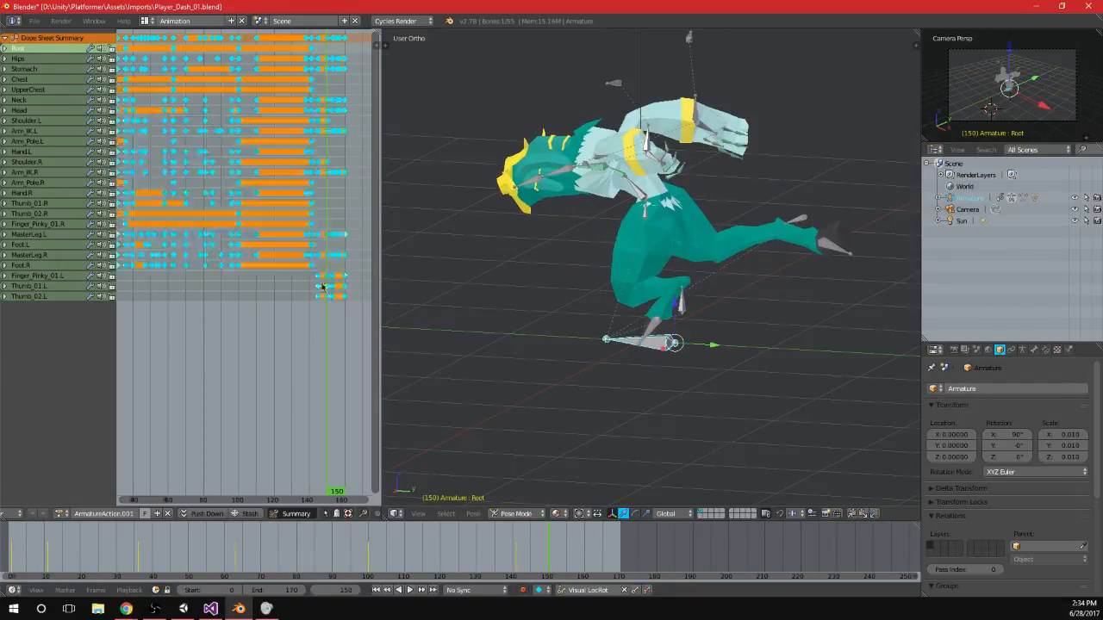
key(a)
key(b)
drag(324, 310, 117, 36)
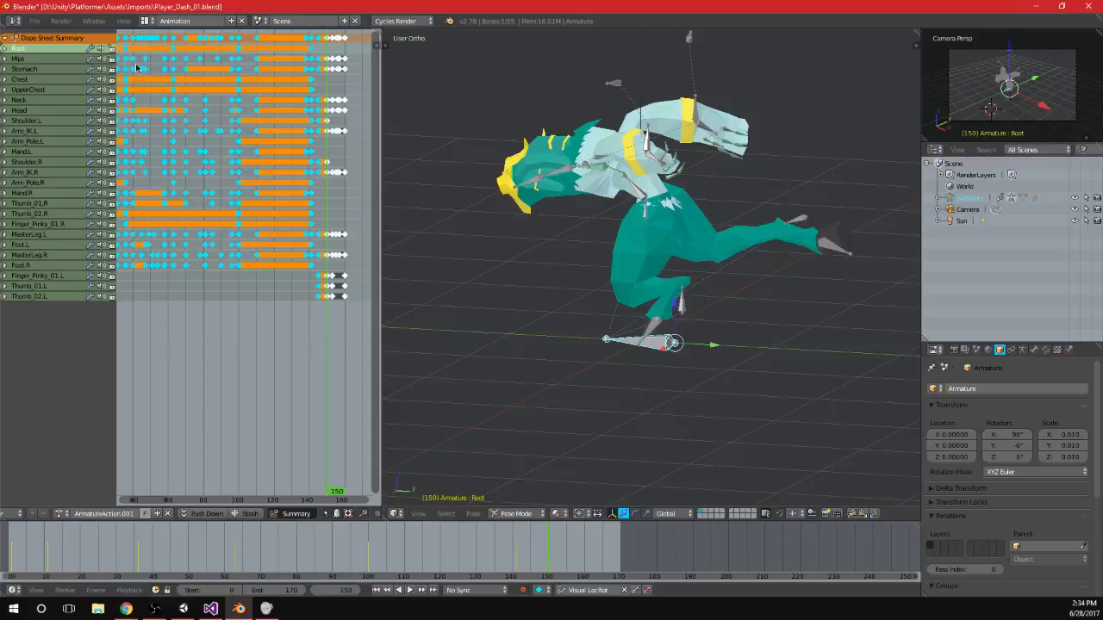
key(x)
click(324, 186)
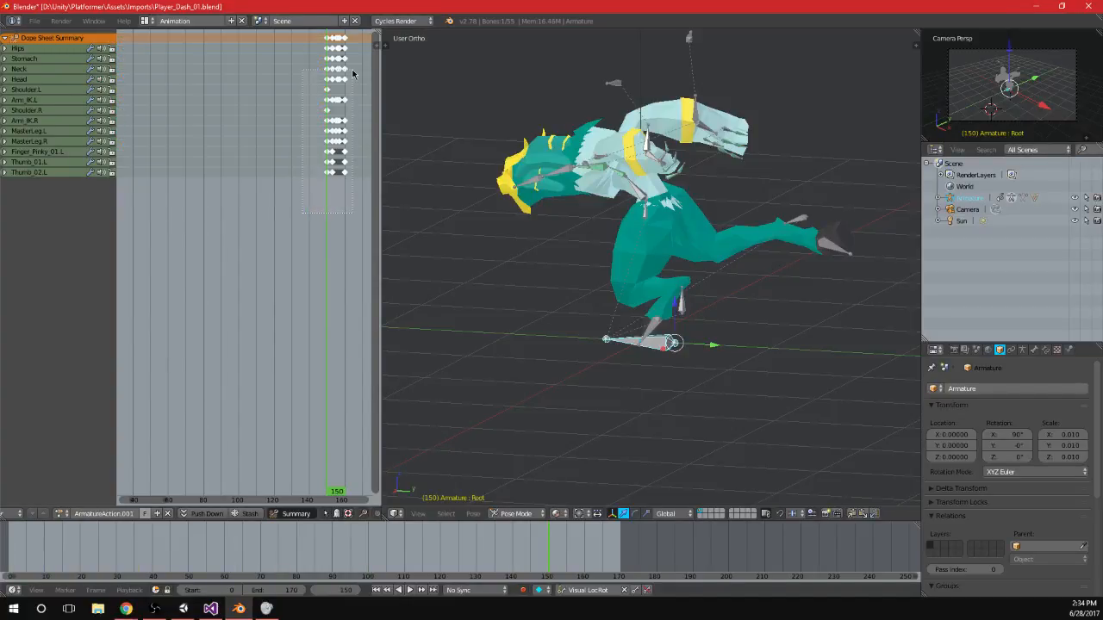
Move all remaining keyframes back toward the start of the timeline, with the first one at about frame 11.
drag(353, 74, 355, 35)
middle_drag(215, 126, 352, 162)
scroll(330, 167, down, 4)
key(g)
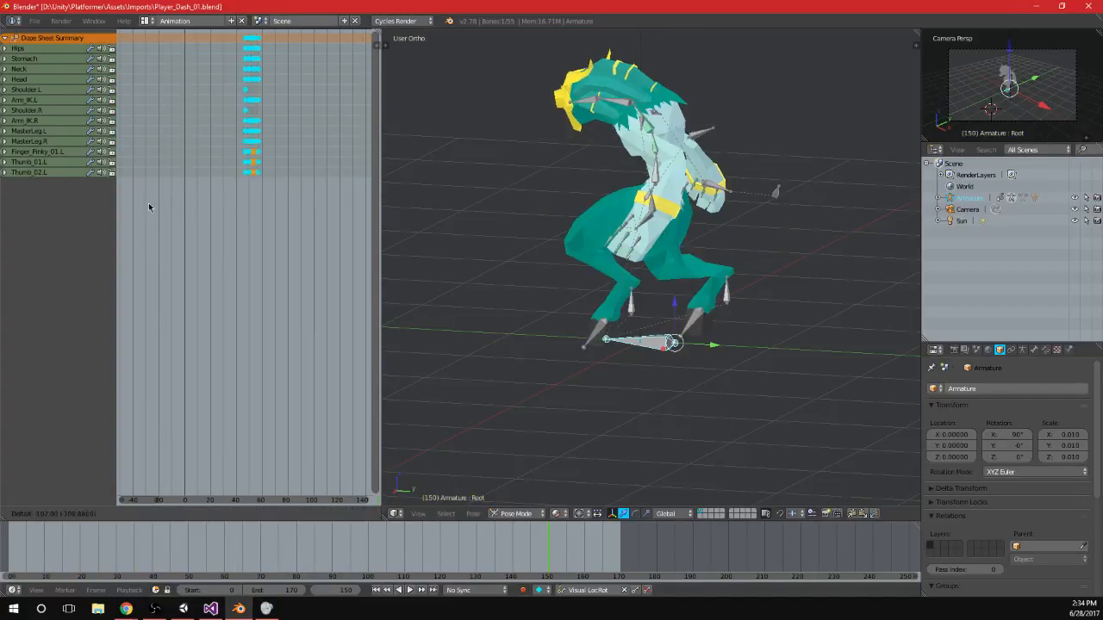
click(372, 209)
scroll(240, 175, up, 6)
middle_drag(161, 169, 260, 200)
scroll(241, 202, up, 6)
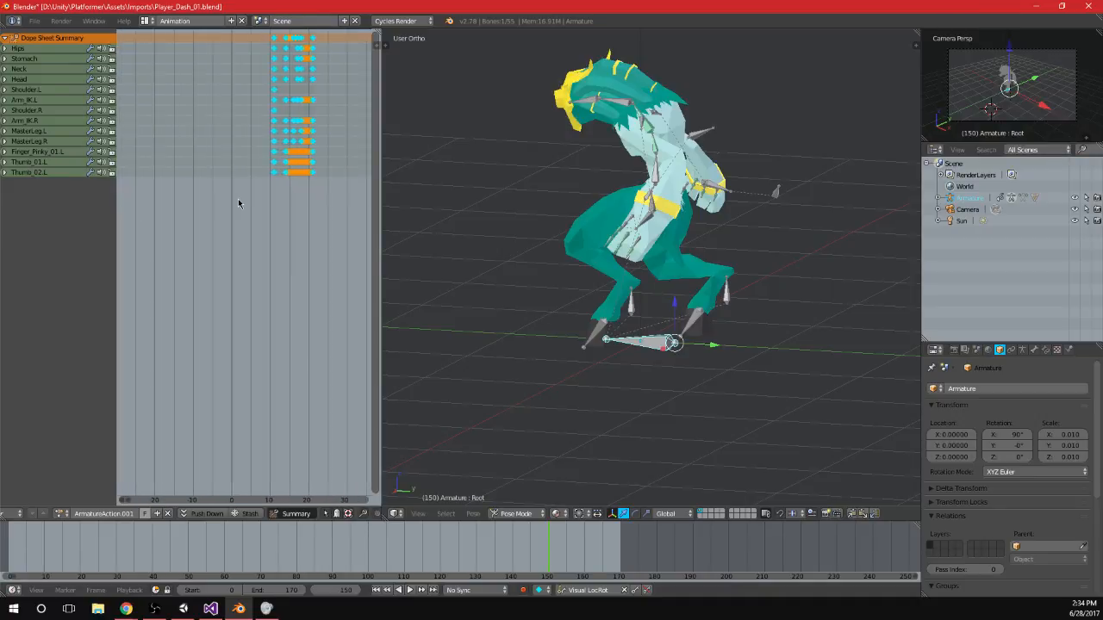
Shift the keyframes so that the first dash pose sits at frame 3, and scrub through the poses.
scroll(238, 199, up, 2)
key(g)
click(251, 205)
click(225, 147)
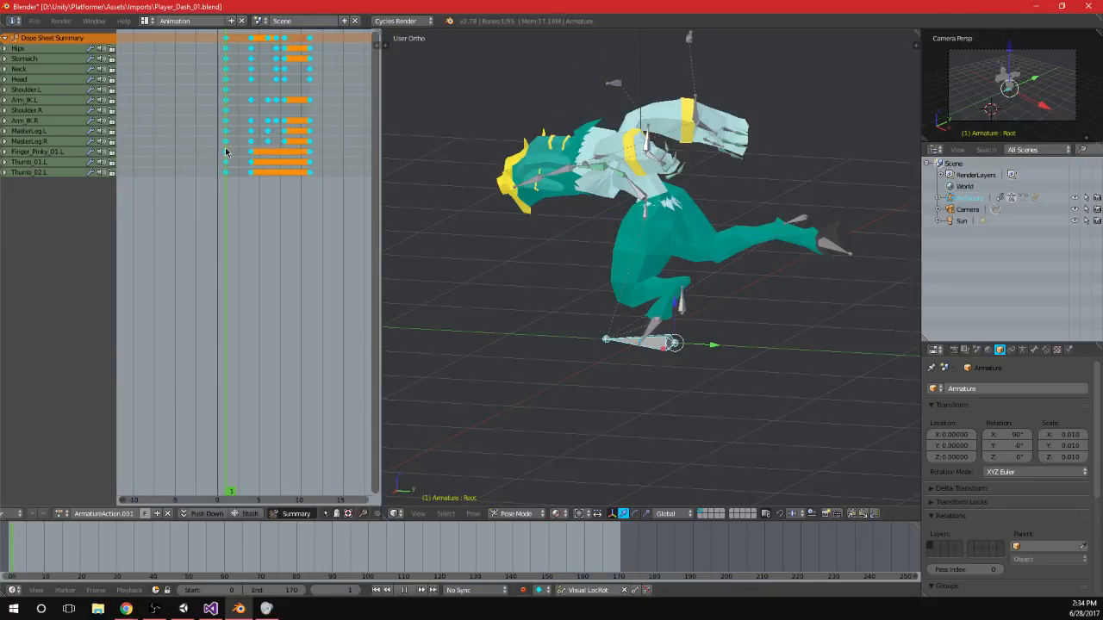
middle_drag(251, 158, 224, 180)
click(225, 182)
drag(224, 183, 261, 178)
Delete the column of keyframes at frame 10 and move the playhead to frame 8.
key(a)
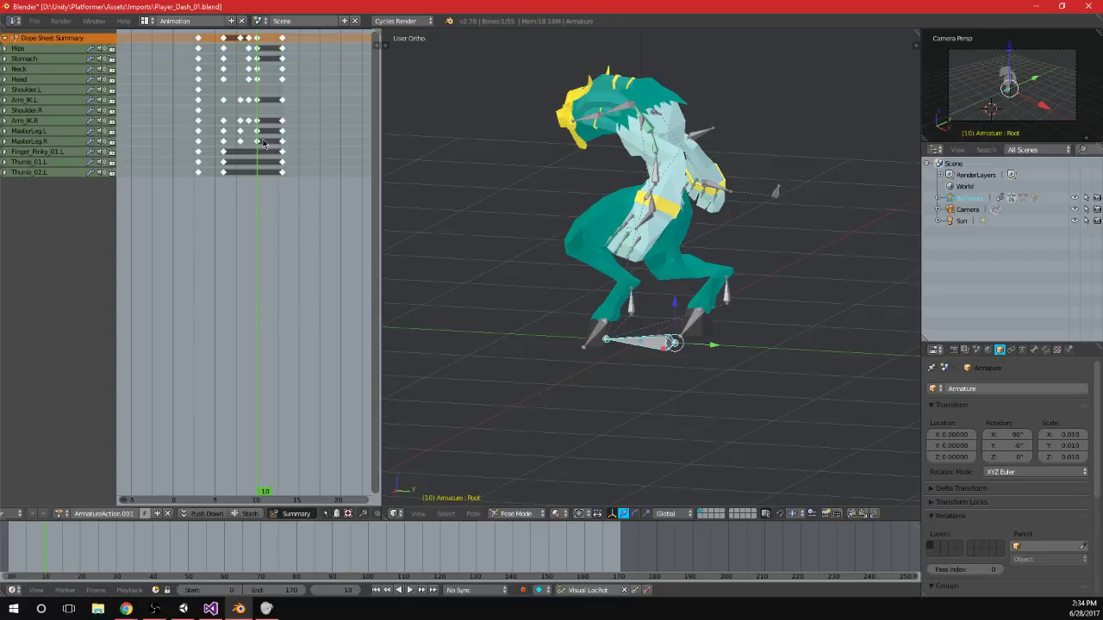
drag(266, 55, 266, 57)
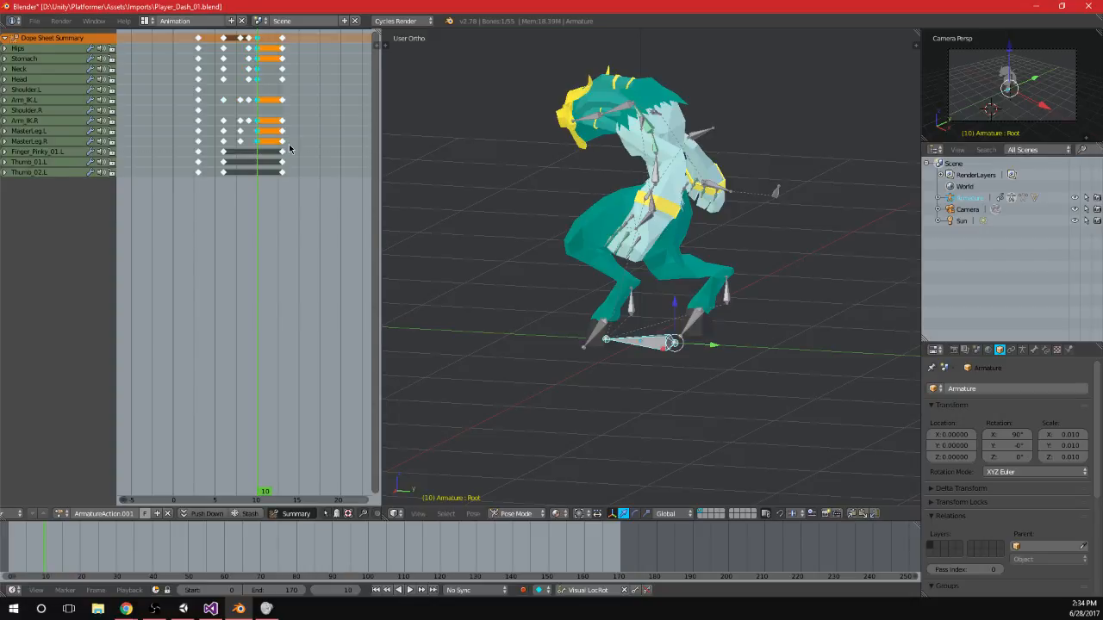
key(a)
click(240, 126)
scroll(240, 126, up, 2)
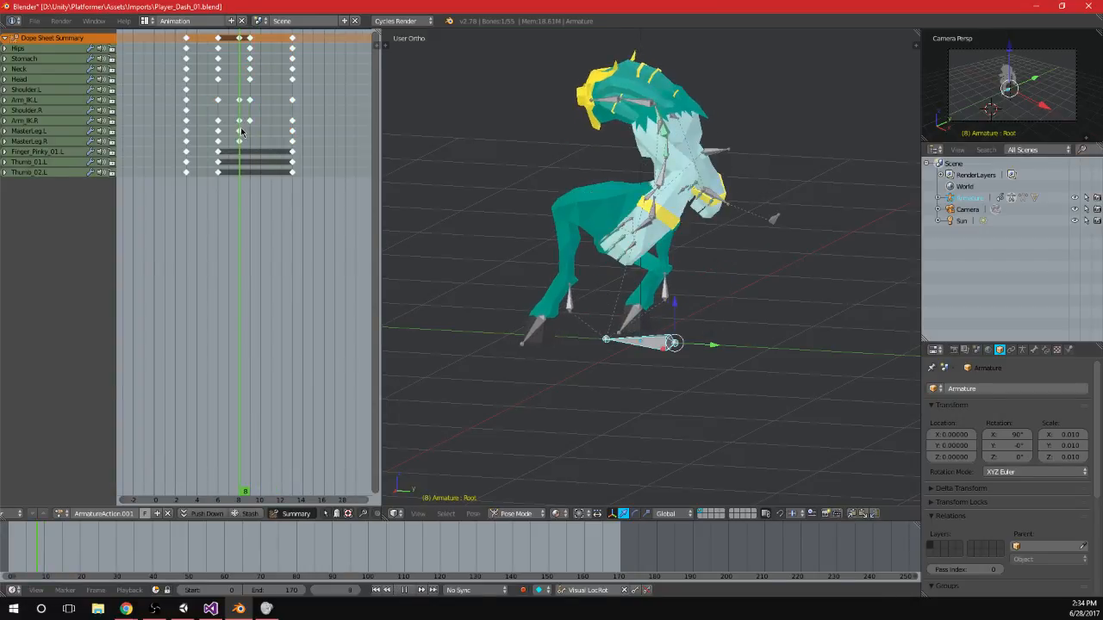
Move the keyframes at frame 9 to frame 10 and scrub back to frame 6.
key(a)
key(a)
right_drag(250, 38, 261, 61)
drag(246, 75, 218, 129)
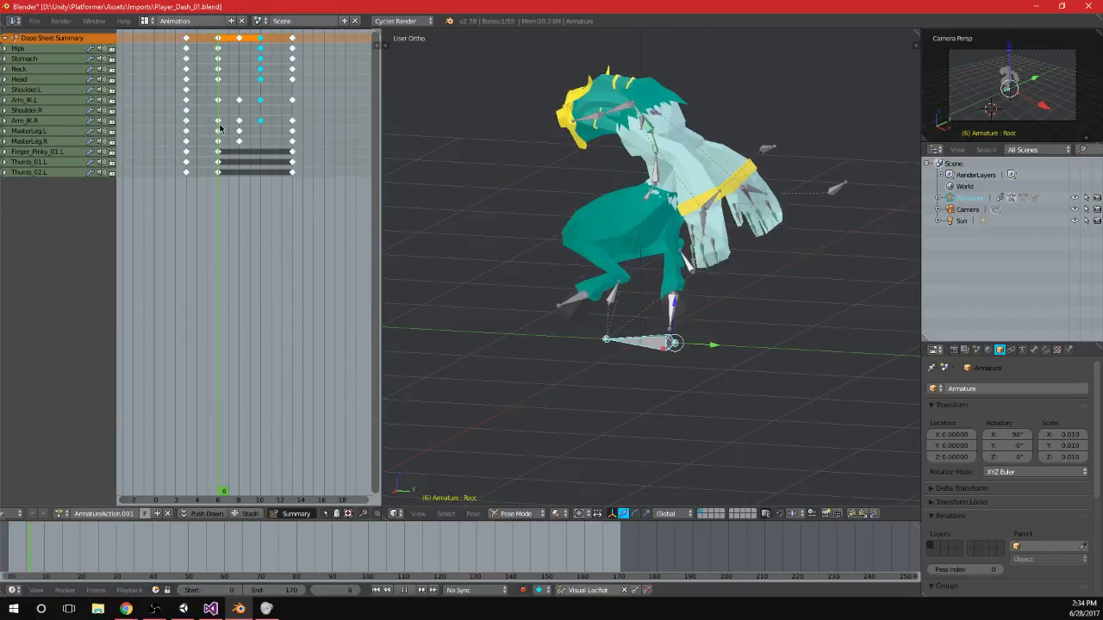
Review the shortened dash animation in the right side view and return to the pose at frame 3.
middle_drag(730, 313, 753, 283)
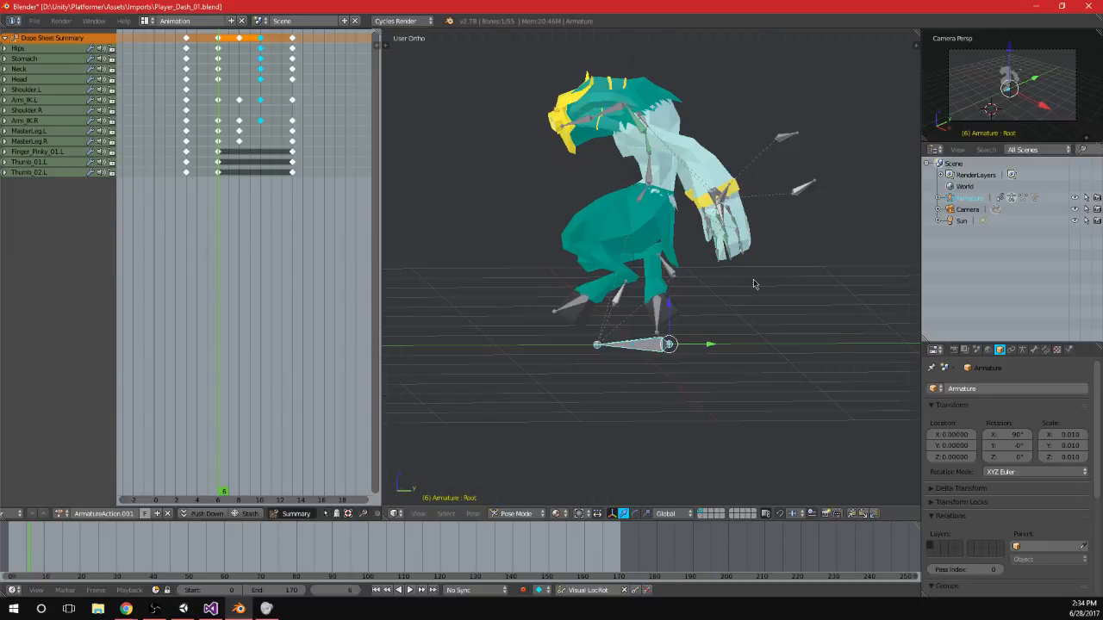
key(KP_3)
click(198, 170)
drag(198, 170, 188, 181)
key(alt+Tab)
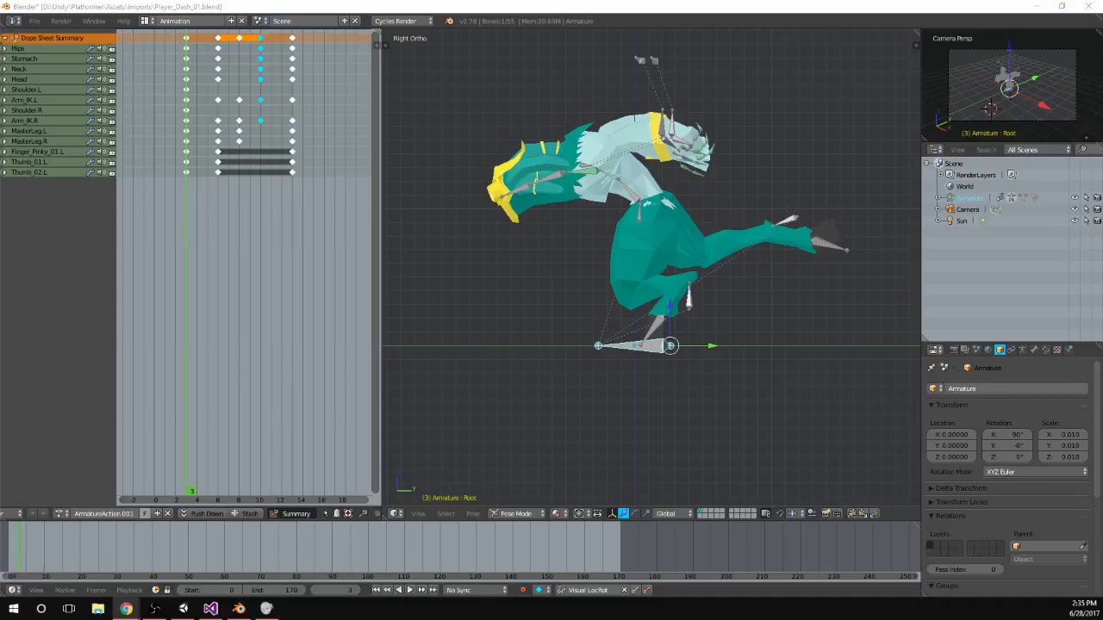
click(228, 177)
key(alt+a)
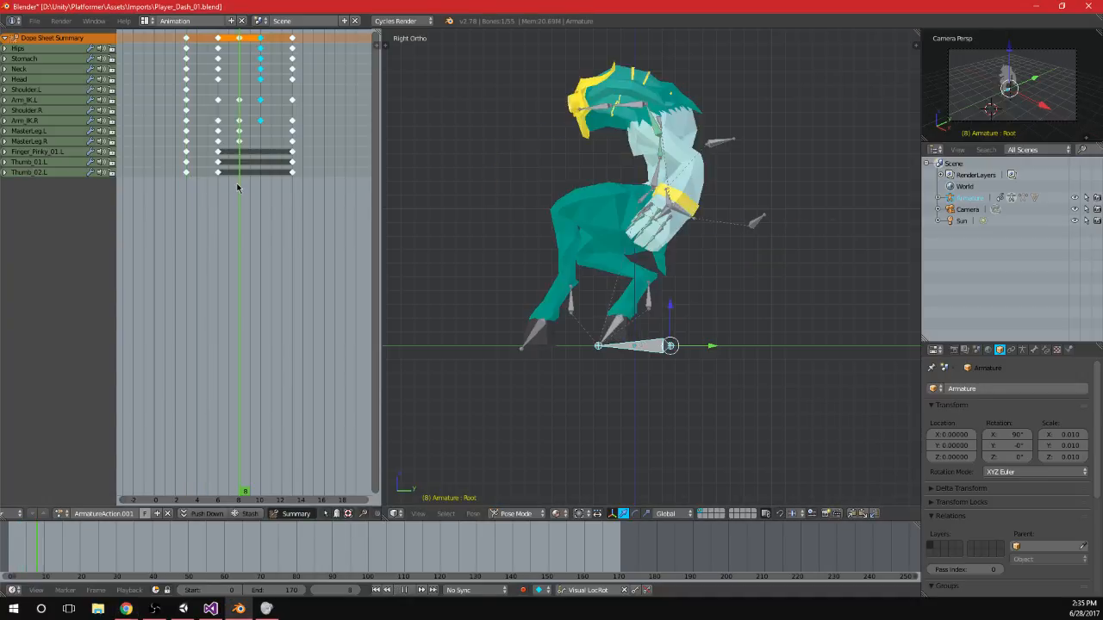
key(Escape)
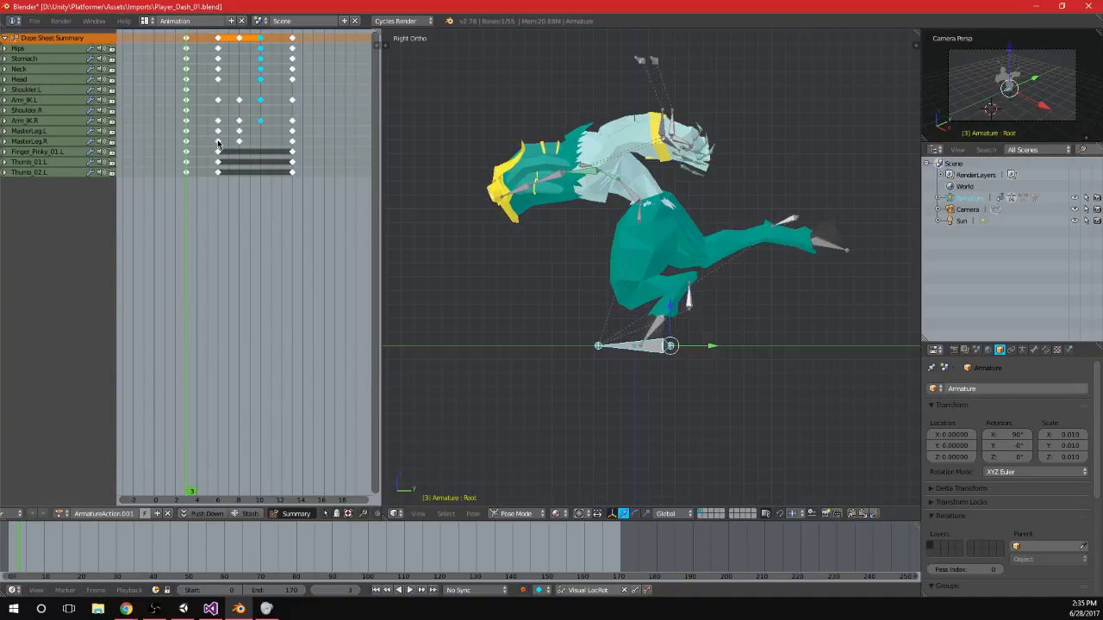
key(alt+a)
key(Escape)
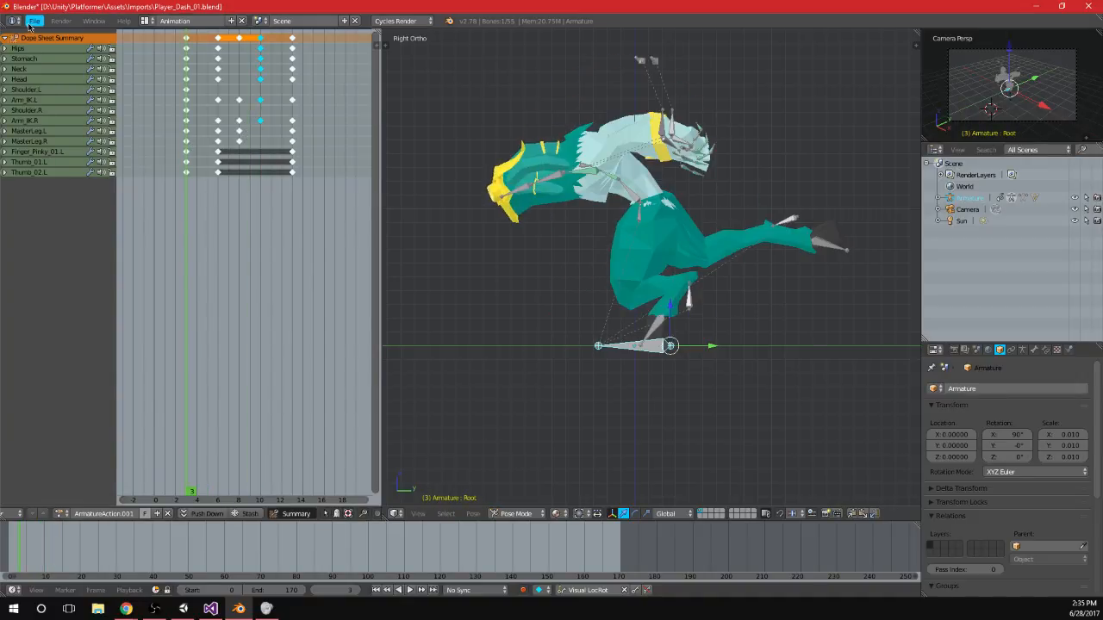
Save over Player_Dash_01.blend in the Imports folder, and save the scene again as Player_Dash_02.blend.
click(32, 22)
click(62, 123)
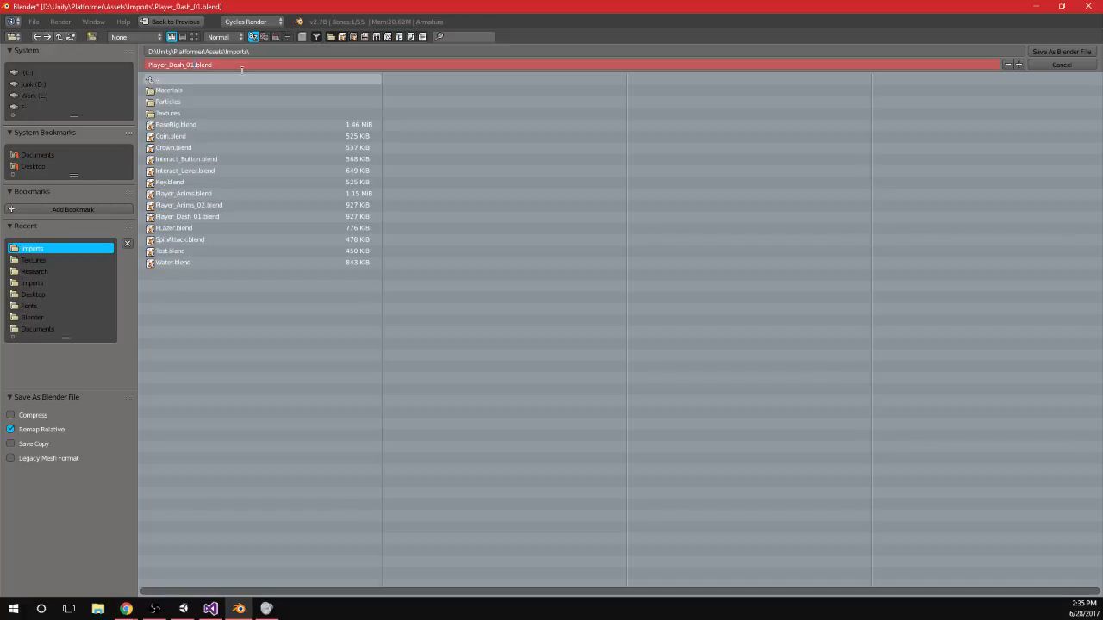
key(Return)
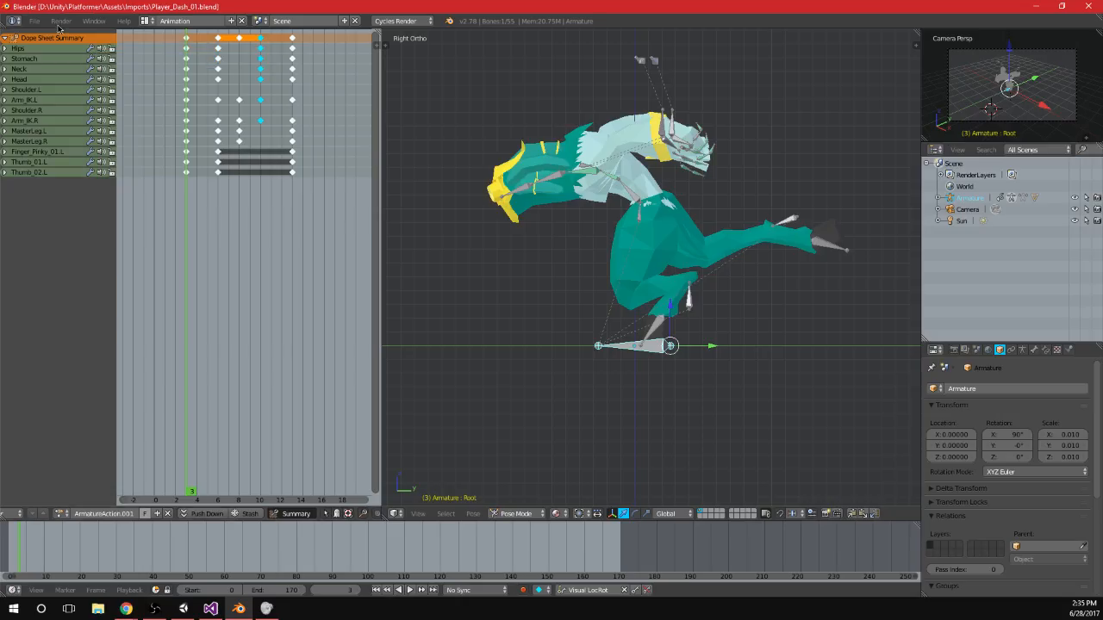
click(34, 21)
click(62, 123)
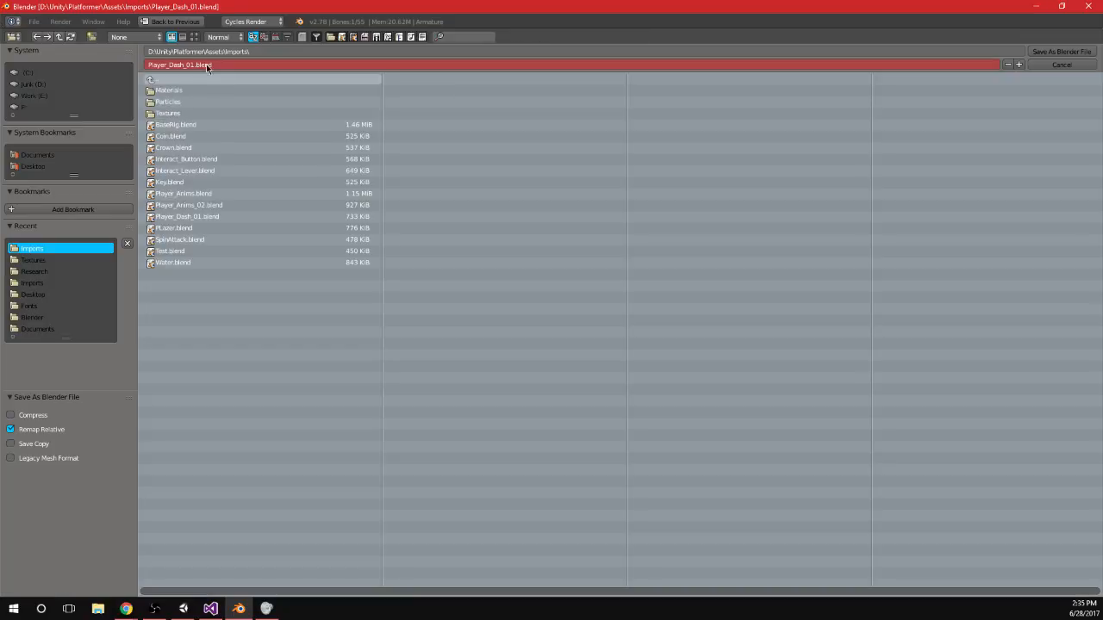
key(Return)
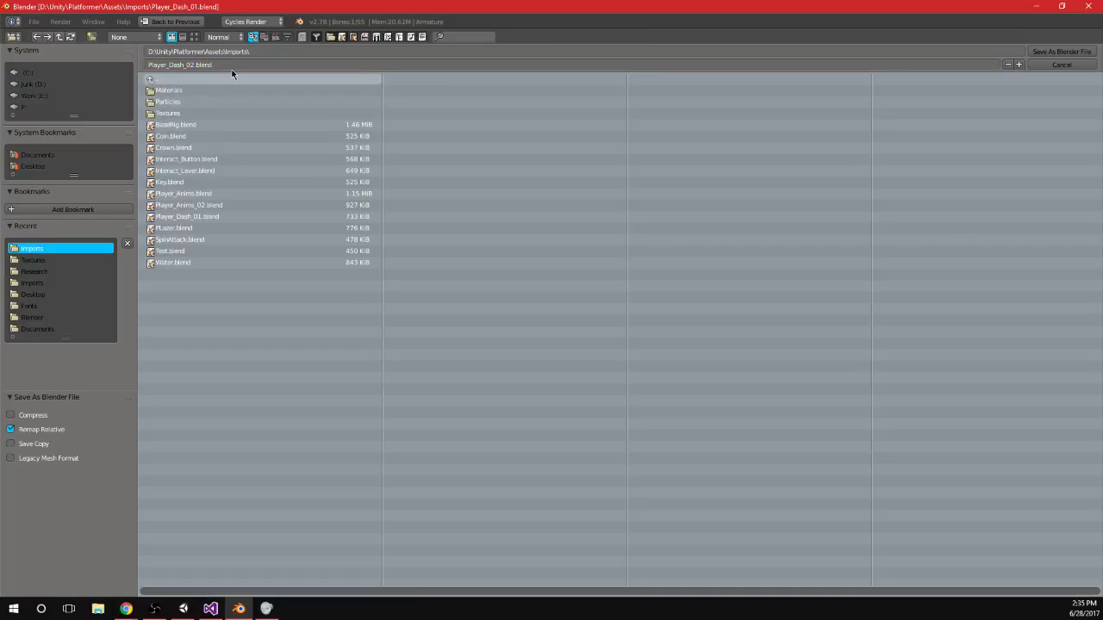
Save the scene under two more file names, Player_Dash_03.blend and Player_Dash_04.blend.
click(34, 21)
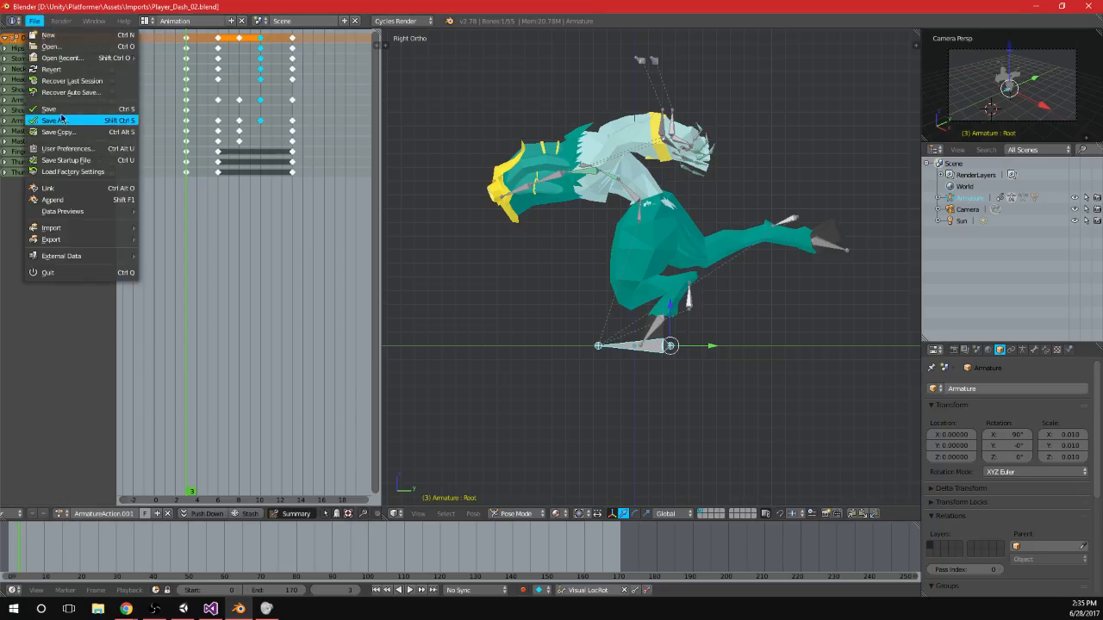
click(63, 119)
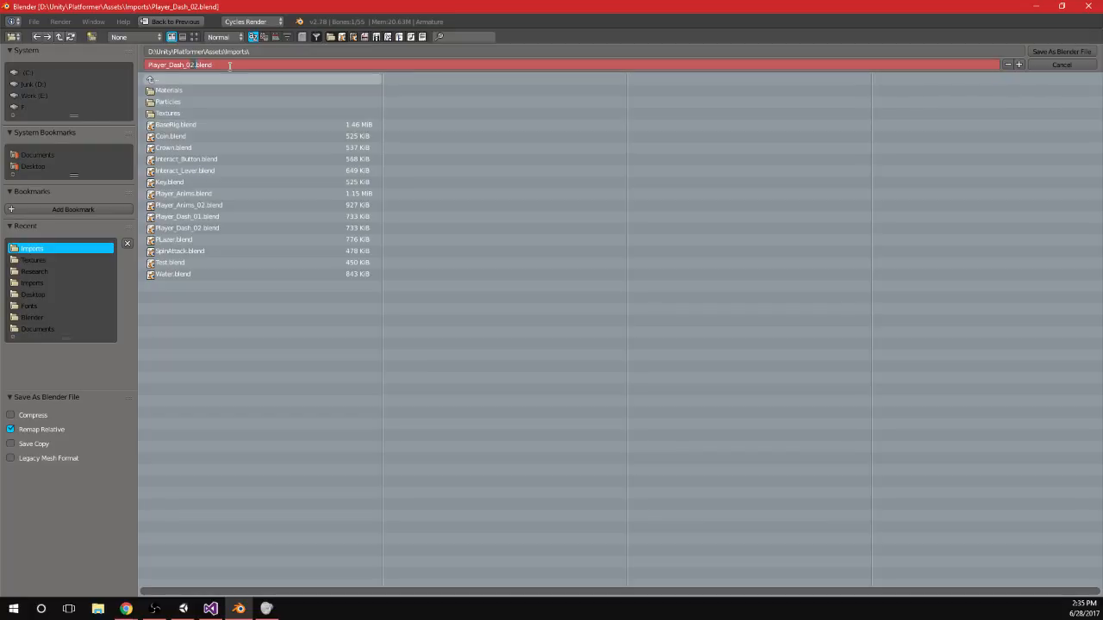
key(Return)
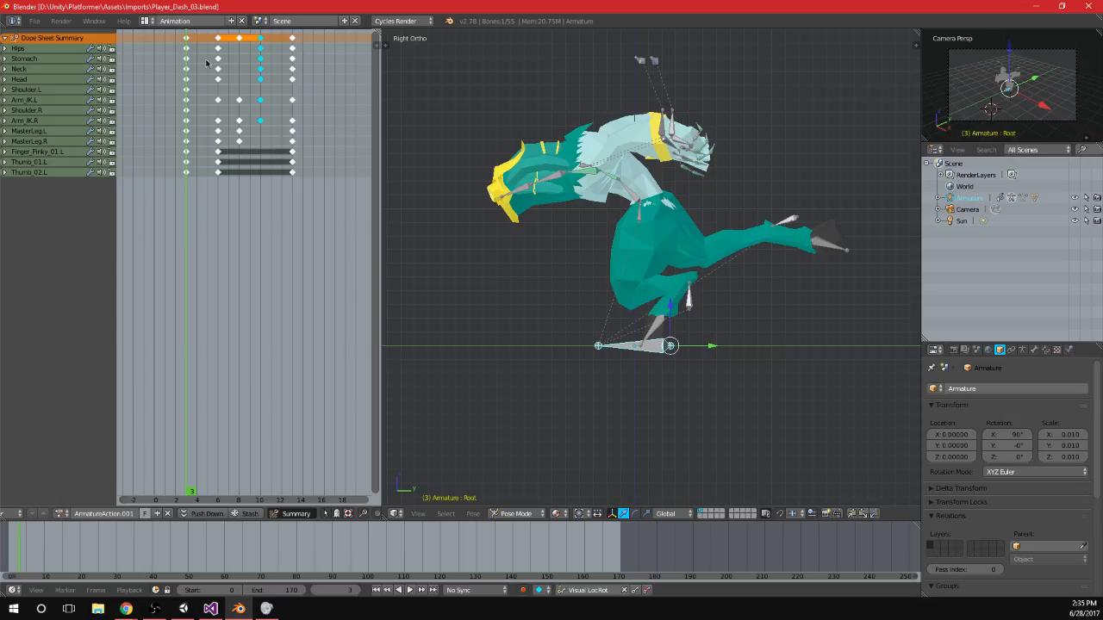
click(36, 21)
click(62, 120)
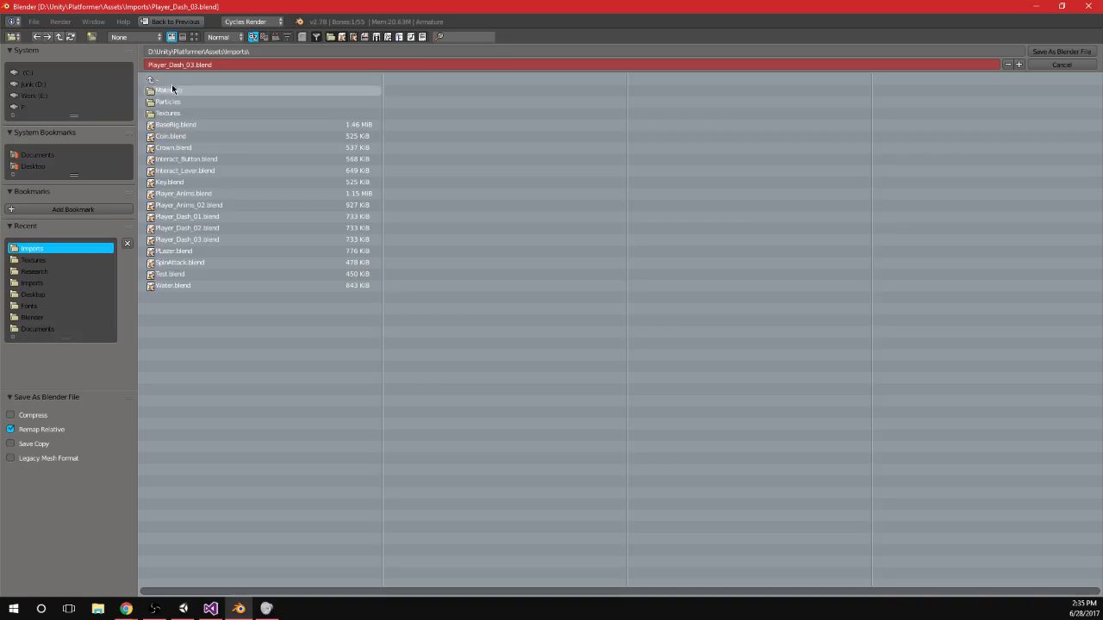
text(4)
key(Return)
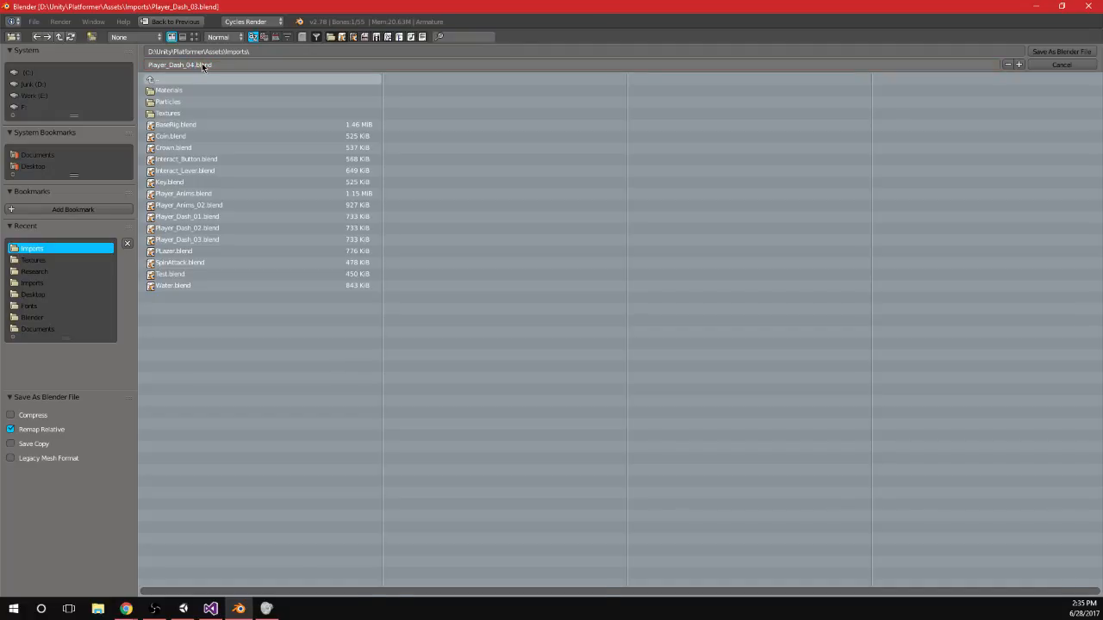
key(Return)
key(ctrl+s)
click(202, 63)
Save the scene as Player_Dash_05.blend in the Imports folder.
click(36, 20)
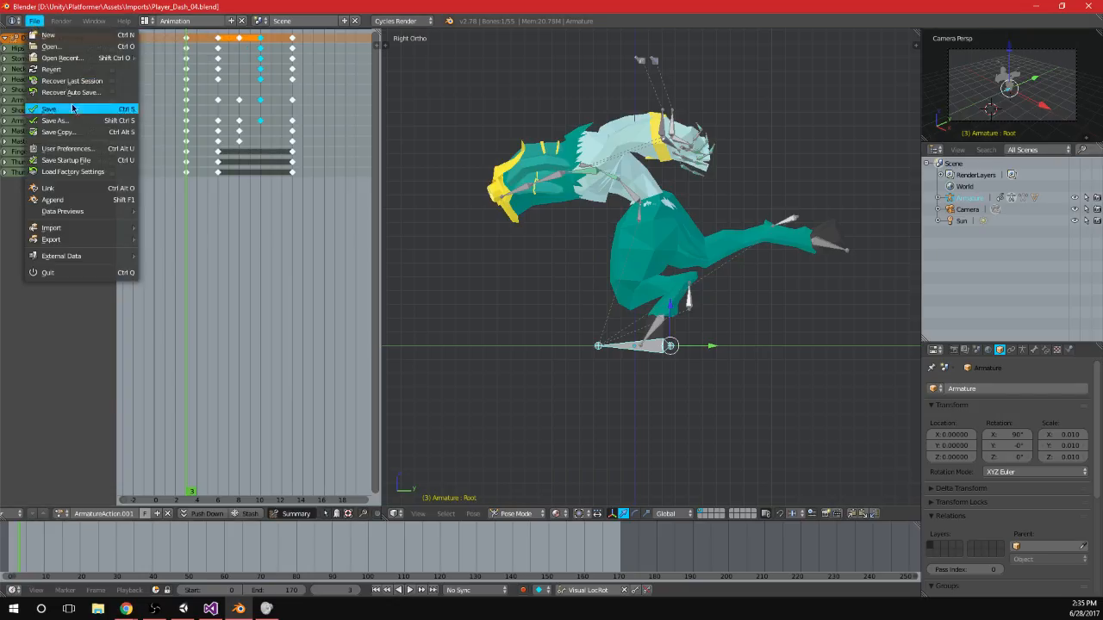
click(62, 120)
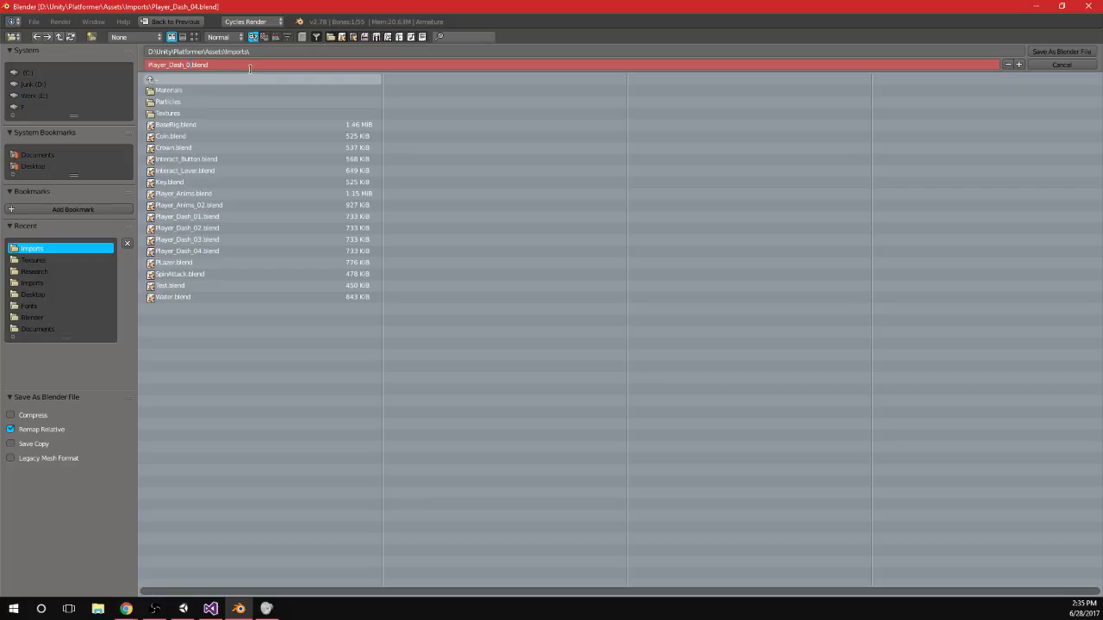
text(5)
key(Return)
key(Return)
key(ctrl+s)
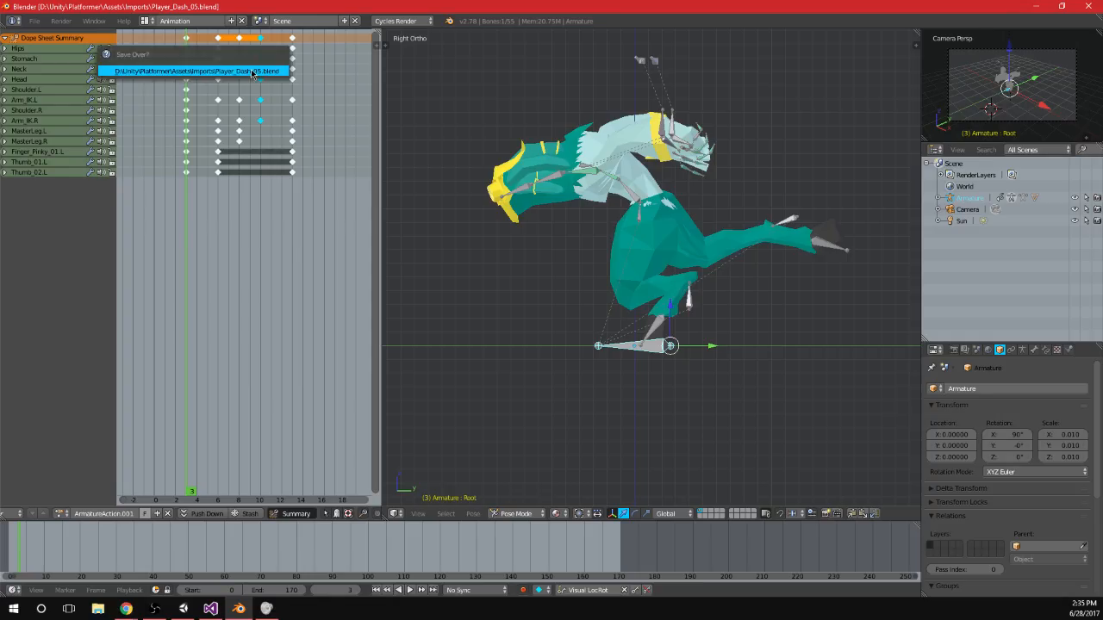
click(251, 71)
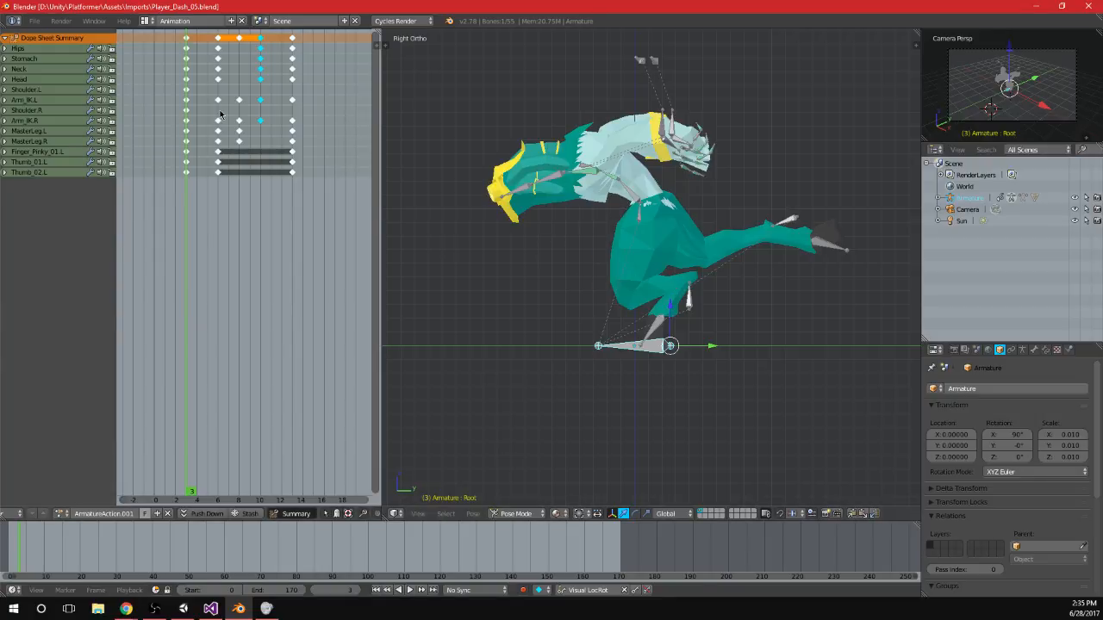
Go to the pose at frame 13 and apply the body mesh's Mirror and Armature modifiers.
click(296, 153)
right_click(605, 227)
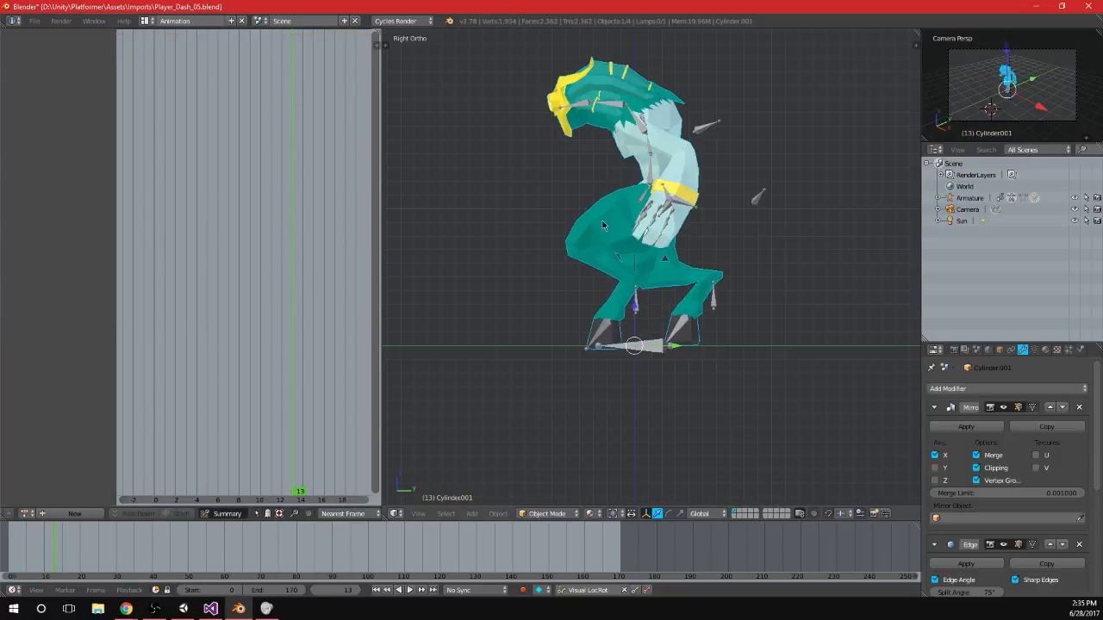
click(966, 426)
scroll(966, 430, down, 2)
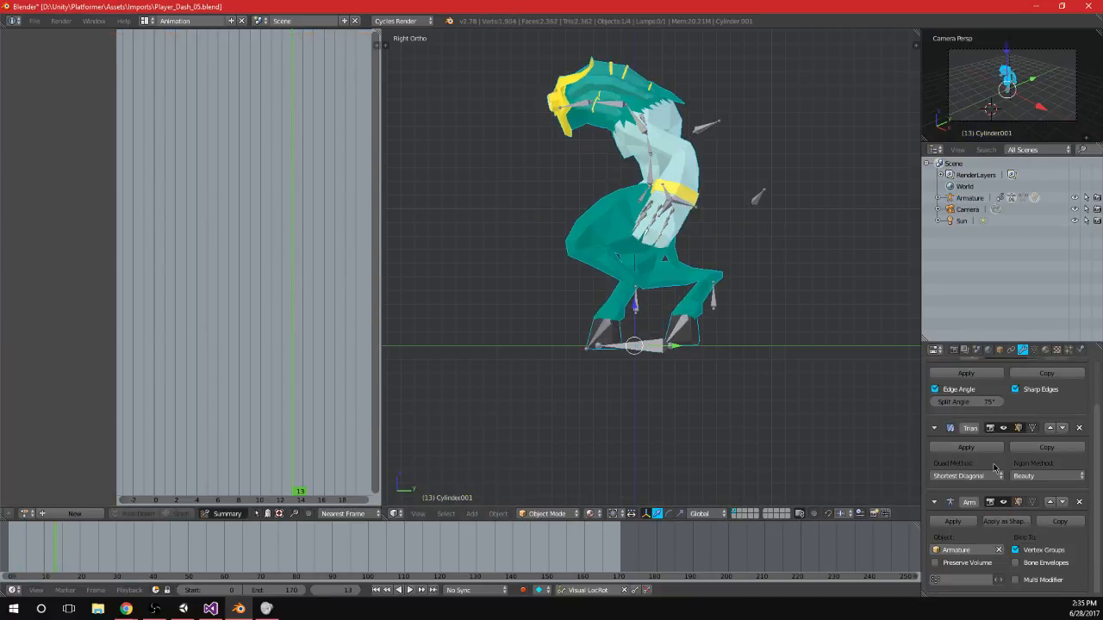
click(968, 522)
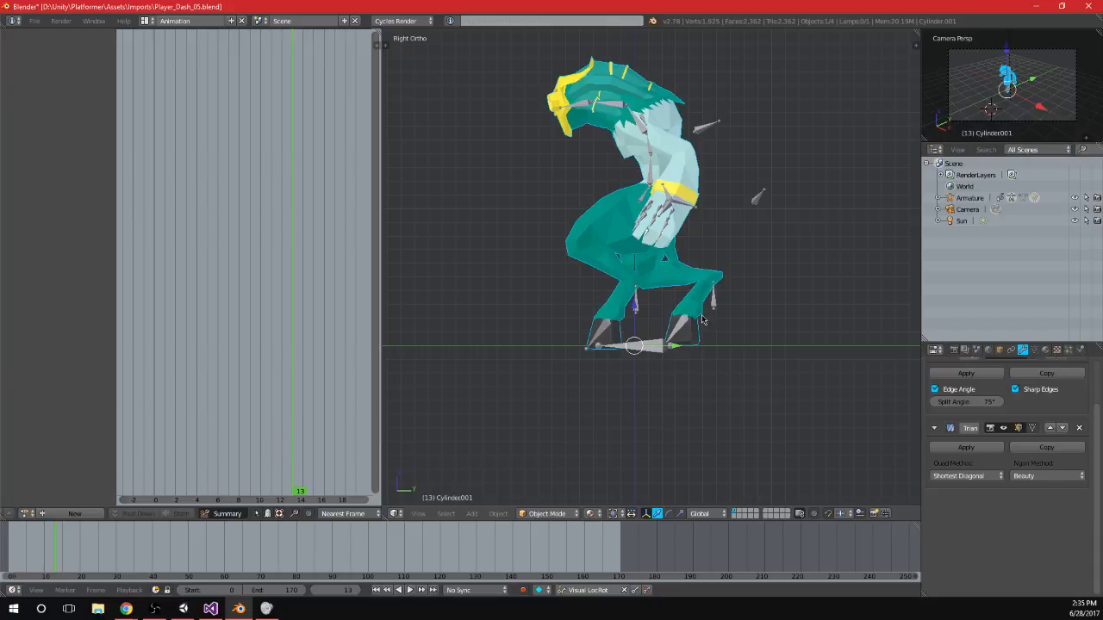
Switch the armature to Object Mode and delete it, leaving the baked body mesh.
right_click(642, 348)
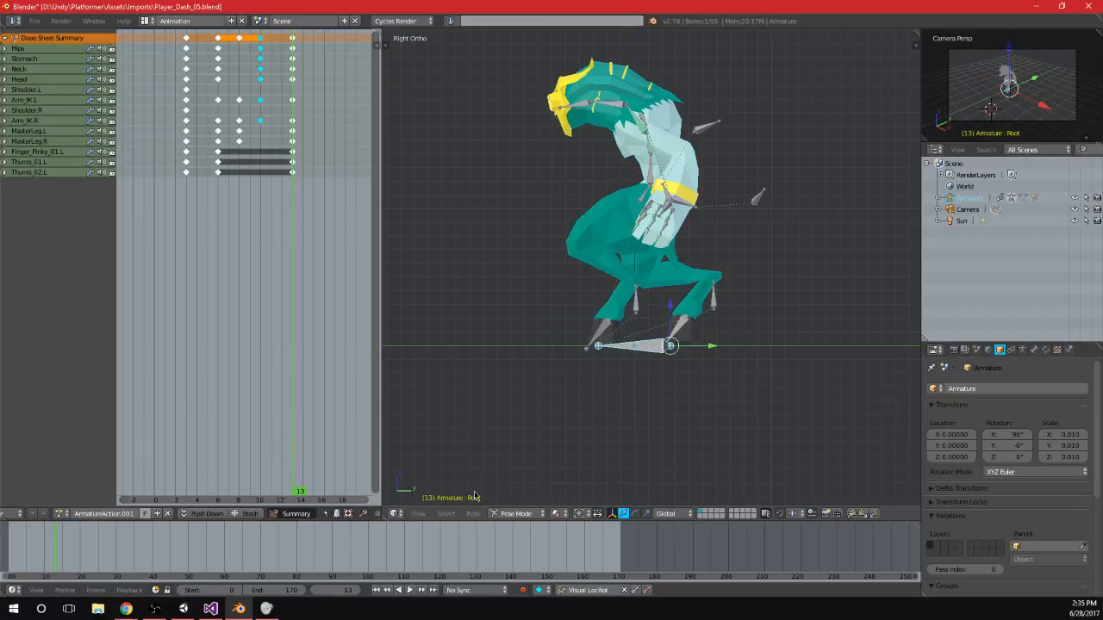
click(516, 514)
click(527, 505)
key(Delete)
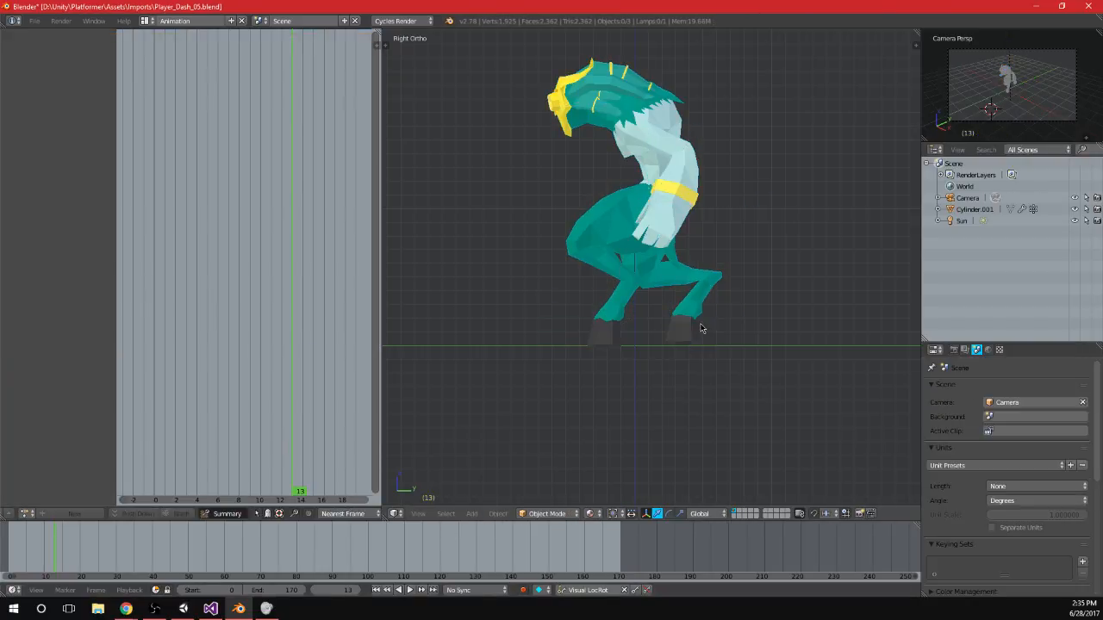
Snap the 3D cursor to the scene centre and rotate all of the body mesh's geometry 90° around it in the right side view.
middle_drag(722, 314, 701, 339)
right_click(678, 329)
key(KP_3)
key(Tab)
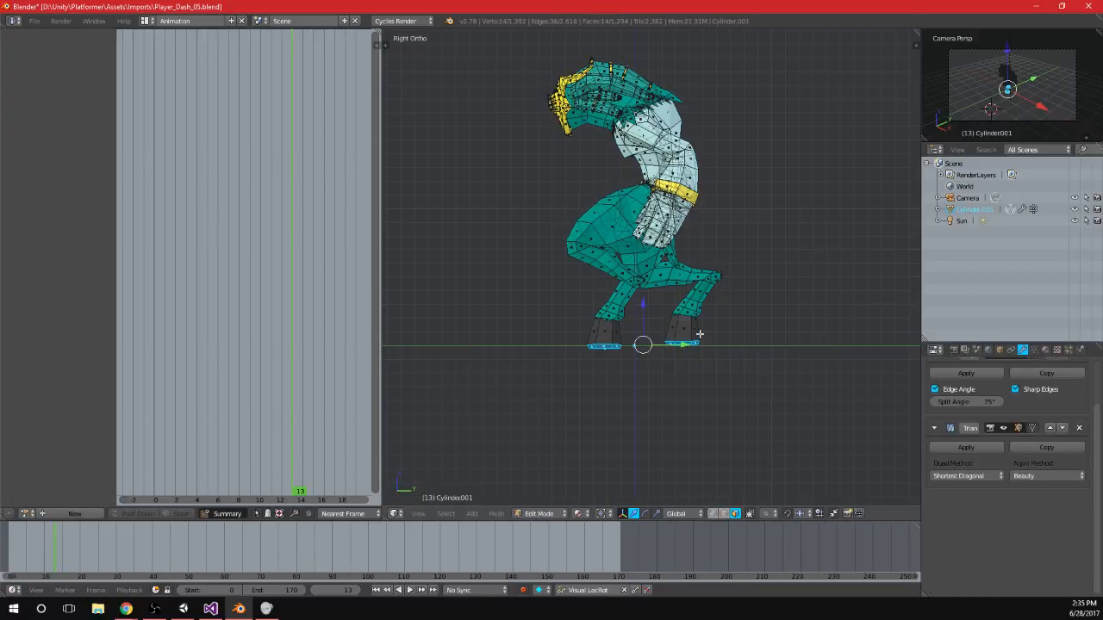
key(a)
key(shift+s)
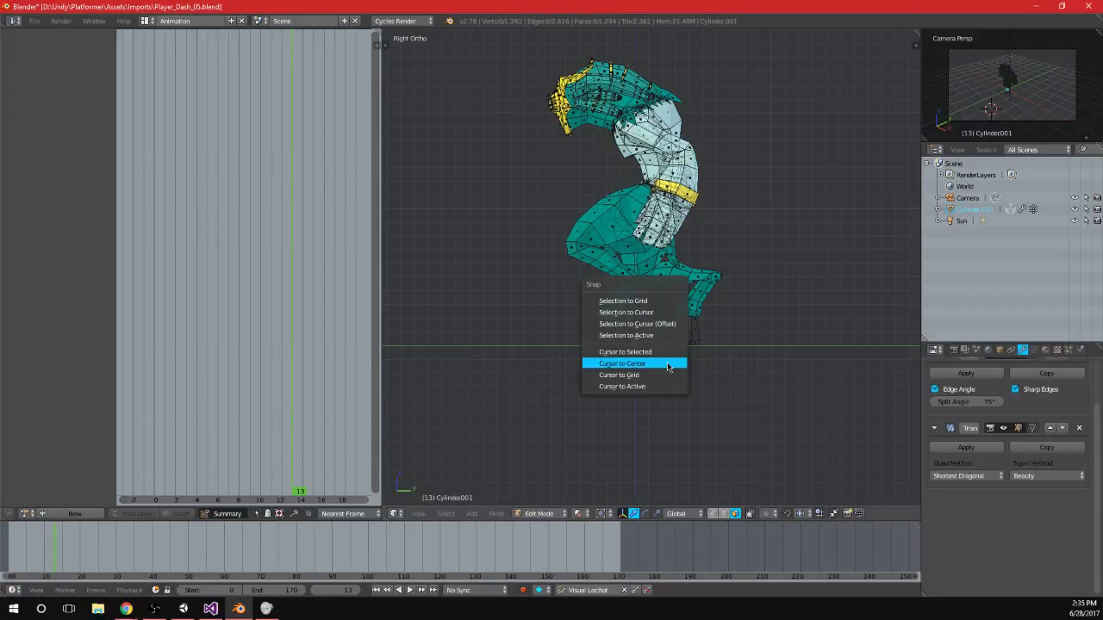
click(668, 366)
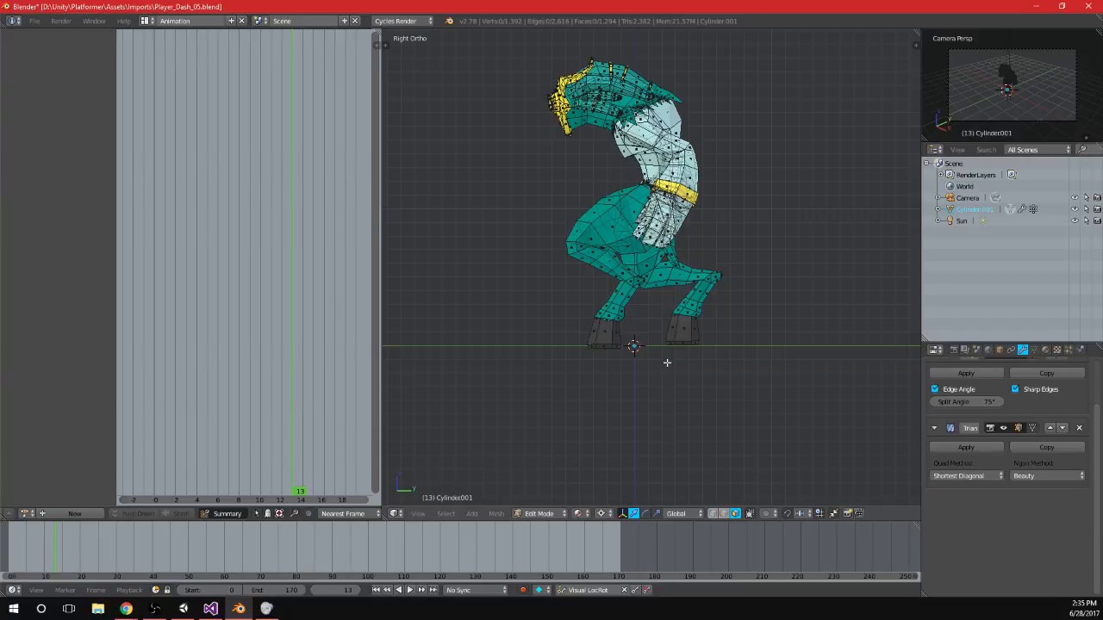
text(ar90)
key(Return)
key(Tab)
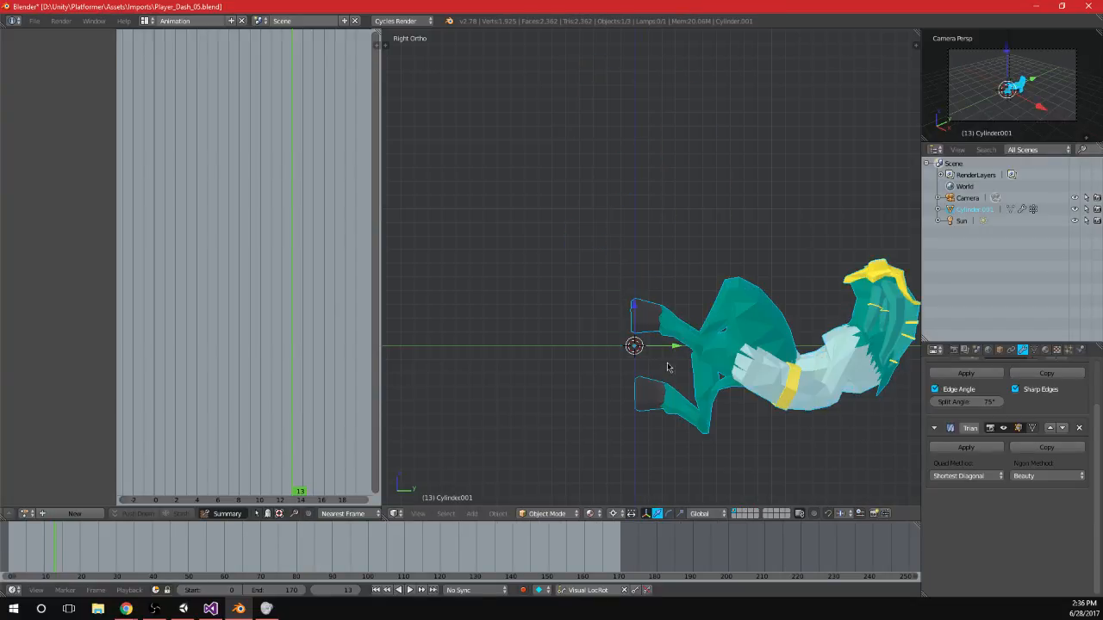
Remove all vertex groups from the rotated body mesh.
click(1045, 349)
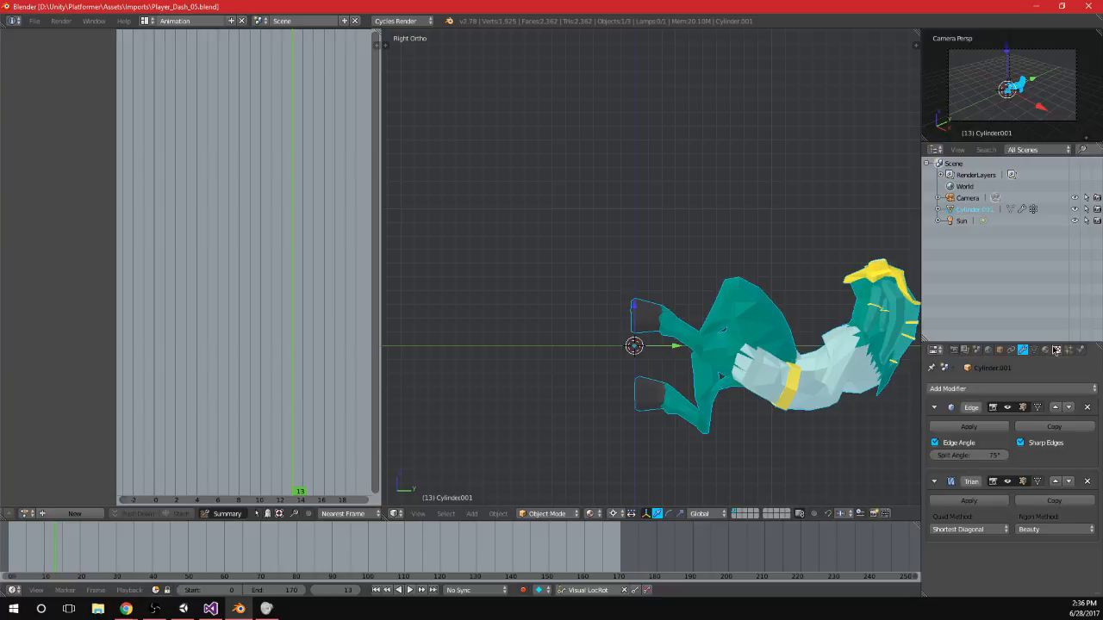
click(1034, 349)
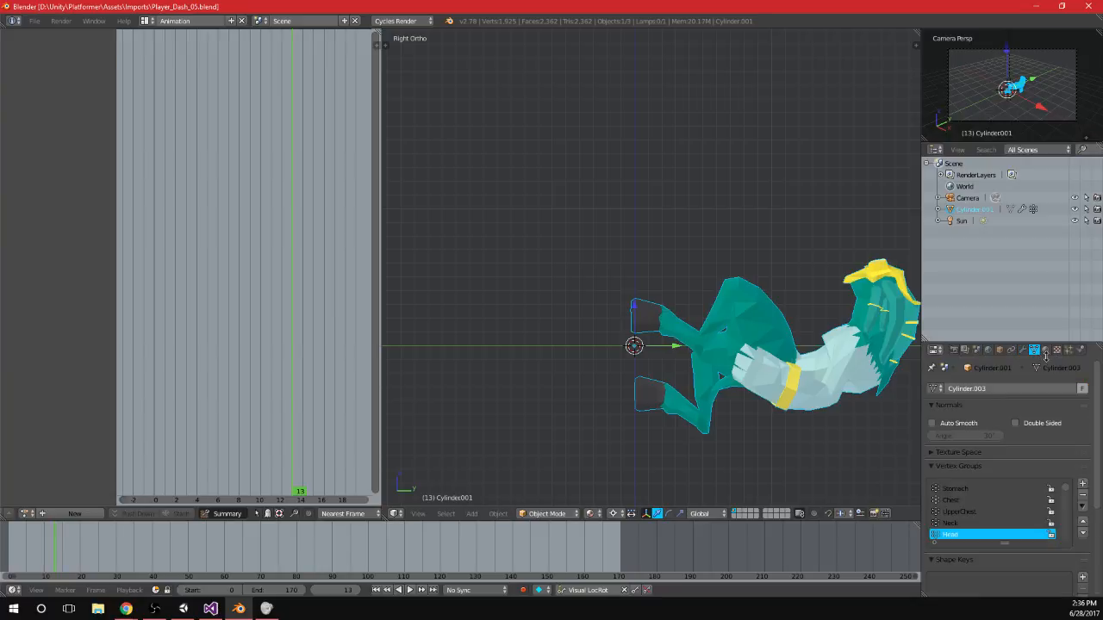
click(1084, 497)
click(1083, 496)
click(1083, 496)
click(1083, 496)
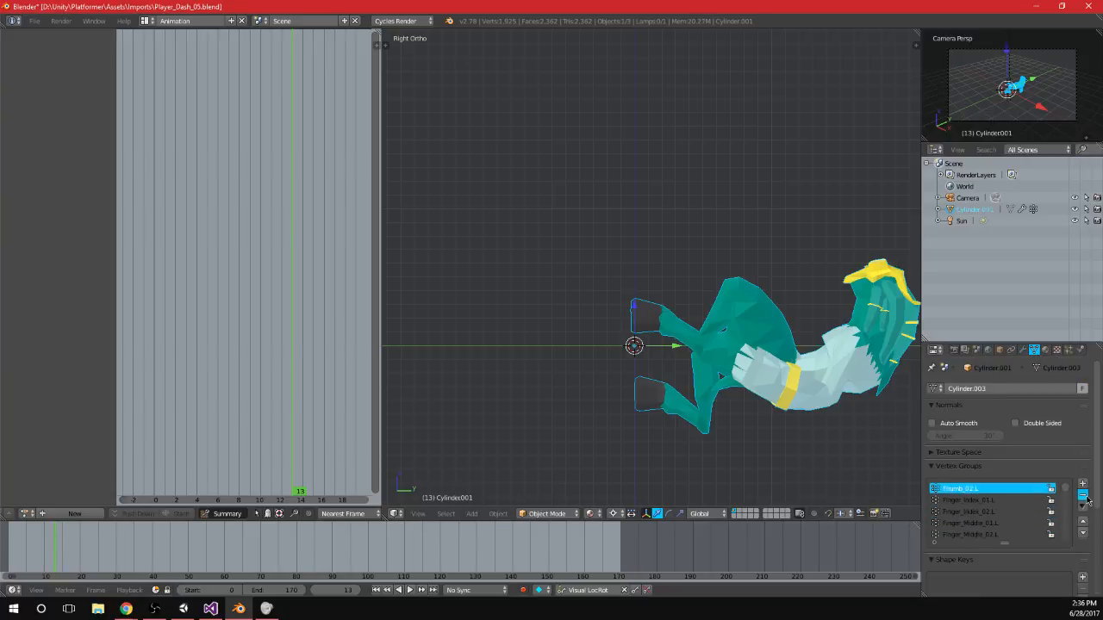
click(1083, 497)
click(1084, 497)
click(1084, 497)
click(1084, 497)
click(1084, 497)
click(1084, 498)
click(1084, 497)
click(1083, 497)
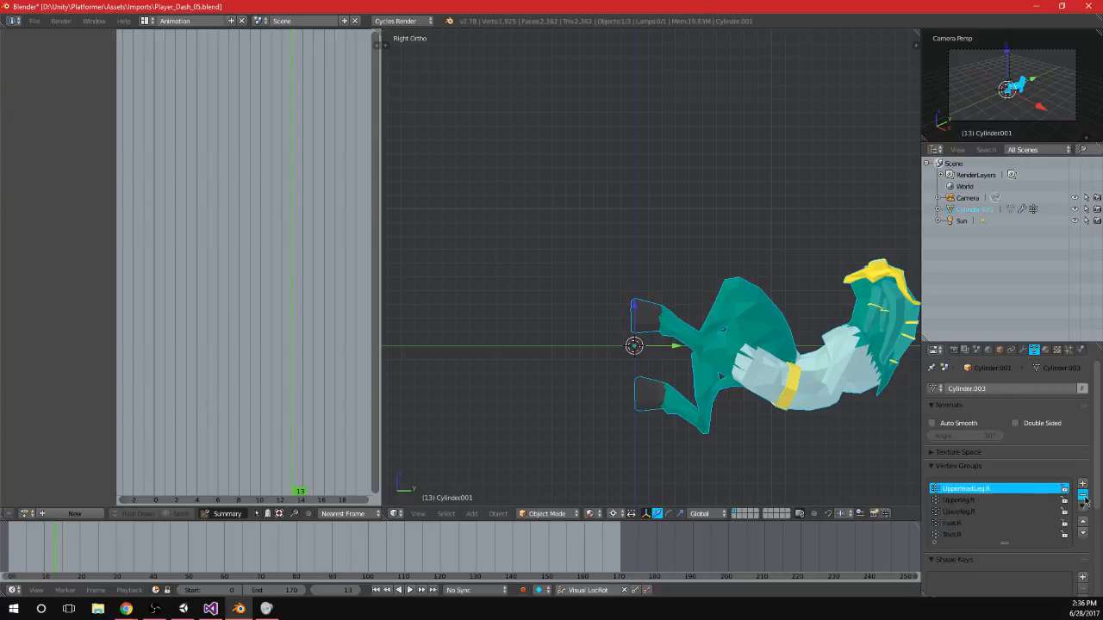
click(1084, 497)
click(1084, 497)
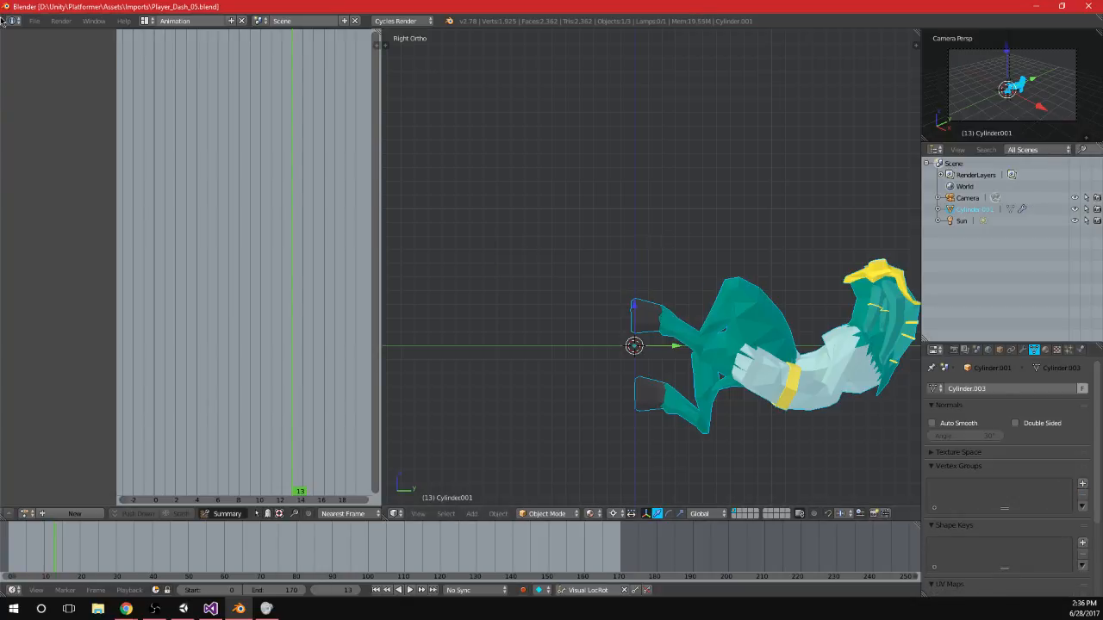
Open Player_Dash_04.blend and apply the body mesh's Mirror and Armature modifiers at the frame 10 pose.
click(34, 20)
mouse_move(86, 58)
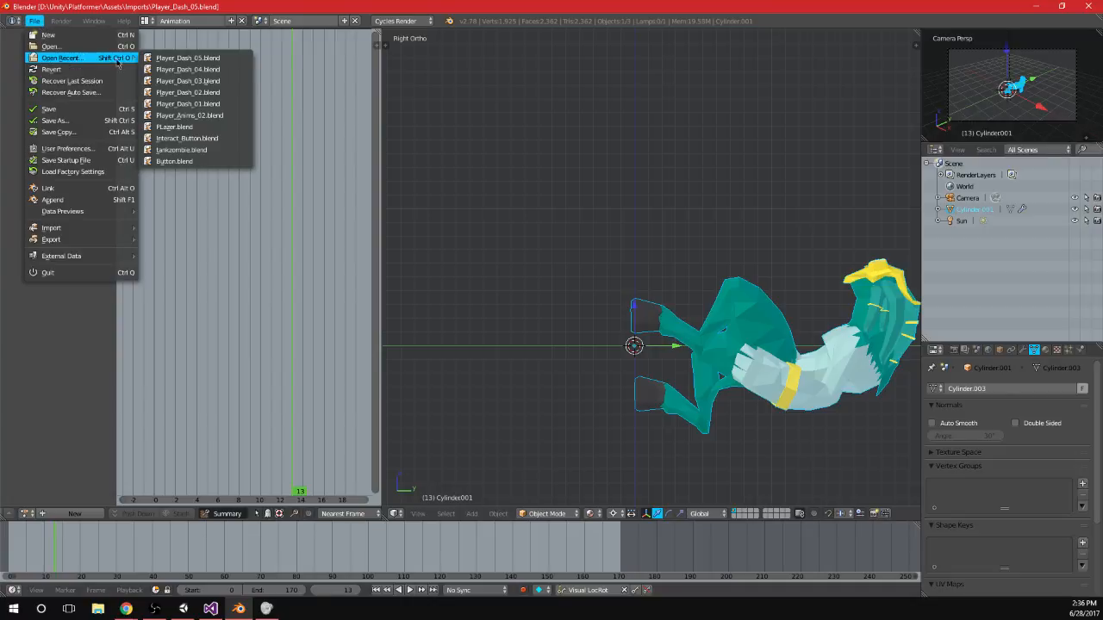
click(206, 76)
click(1034, 349)
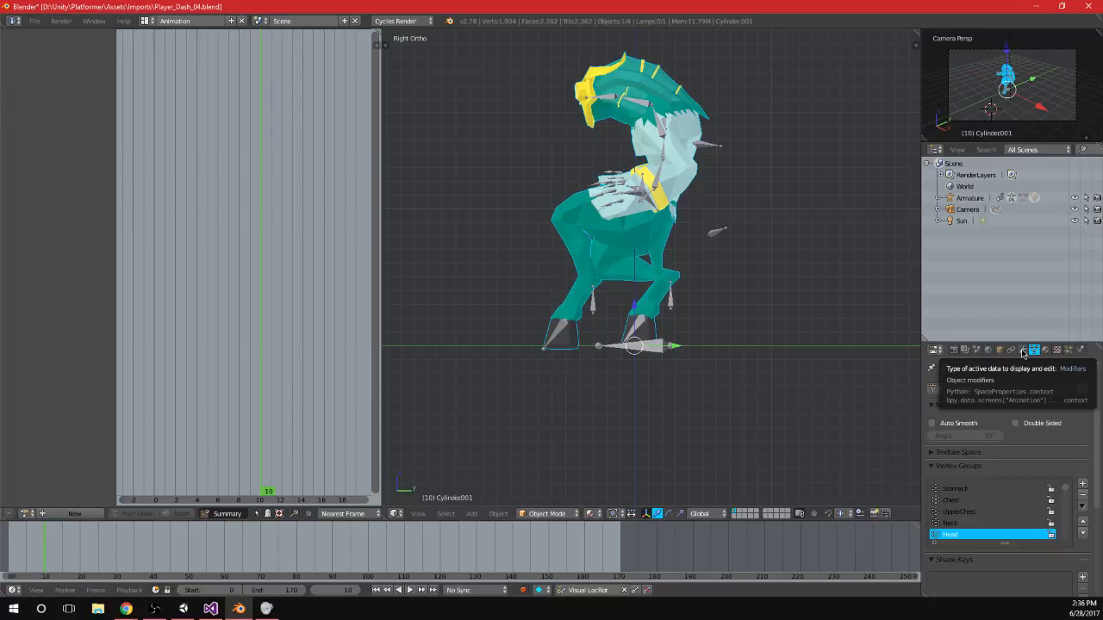
click(1023, 350)
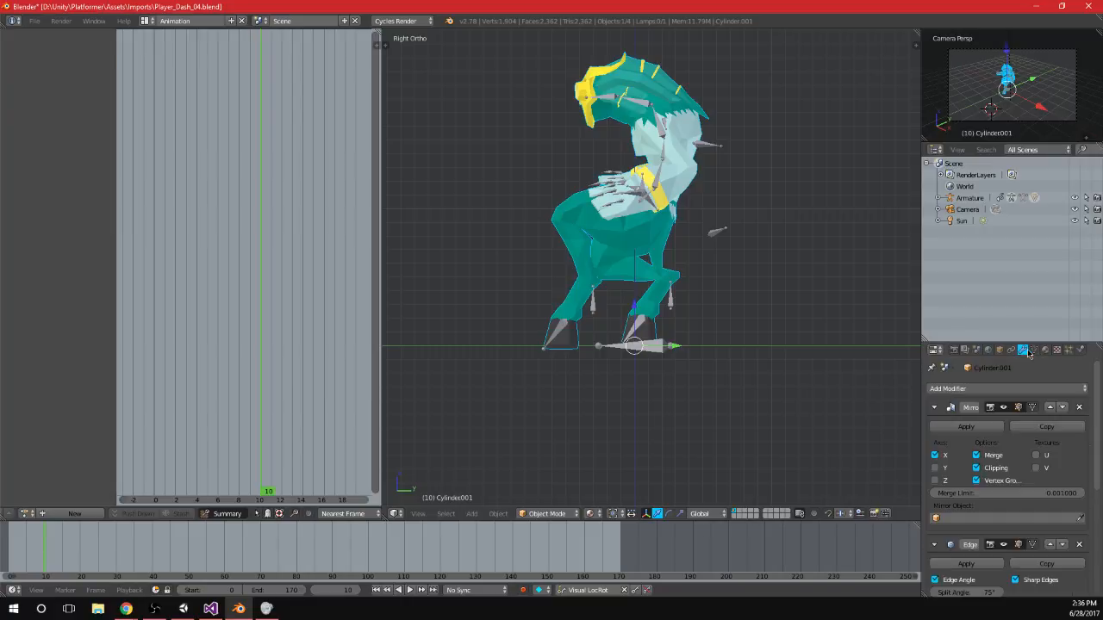
scroll(972, 508, down, 7)
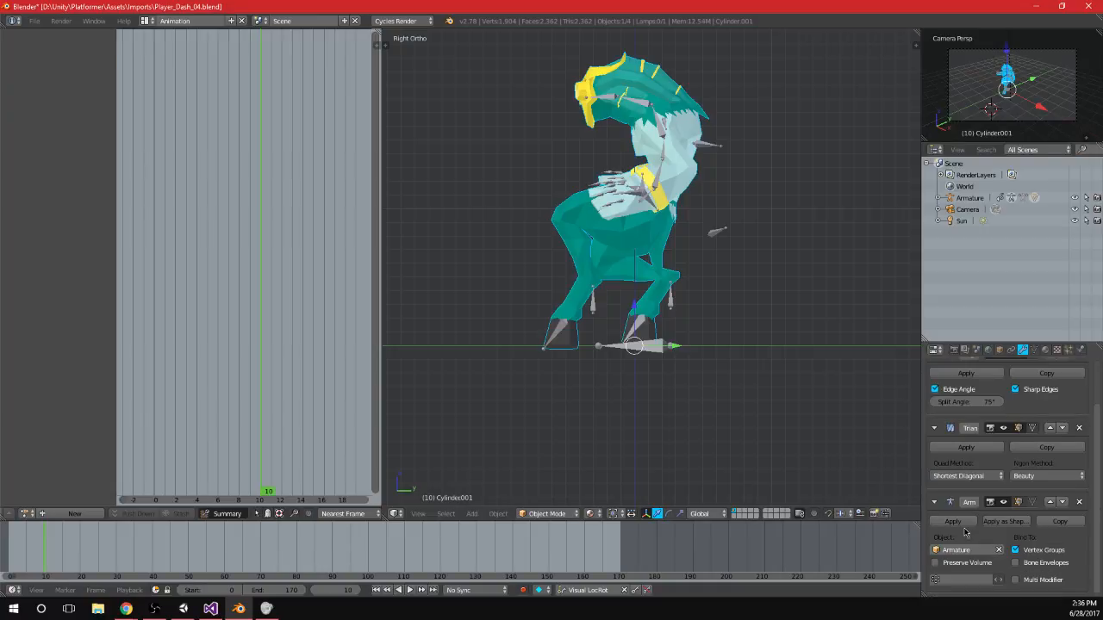
click(968, 524)
Switch the armature in the frame 10 scene to Object Mode and delete it.
right_click(644, 351)
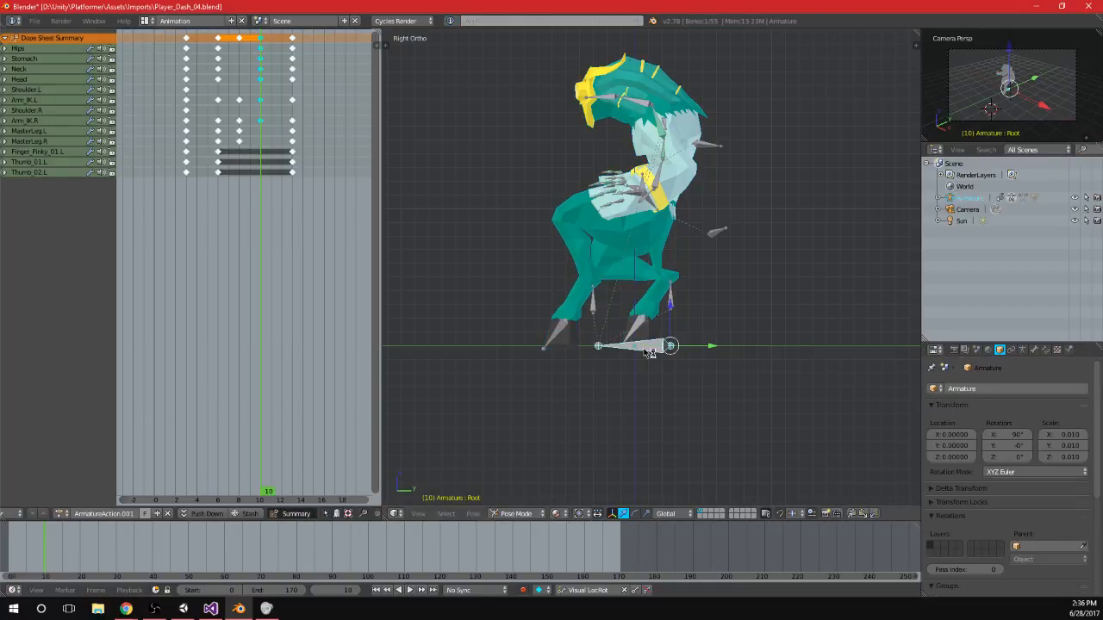
key(ctrl+Tab)
key(x)
click(657, 368)
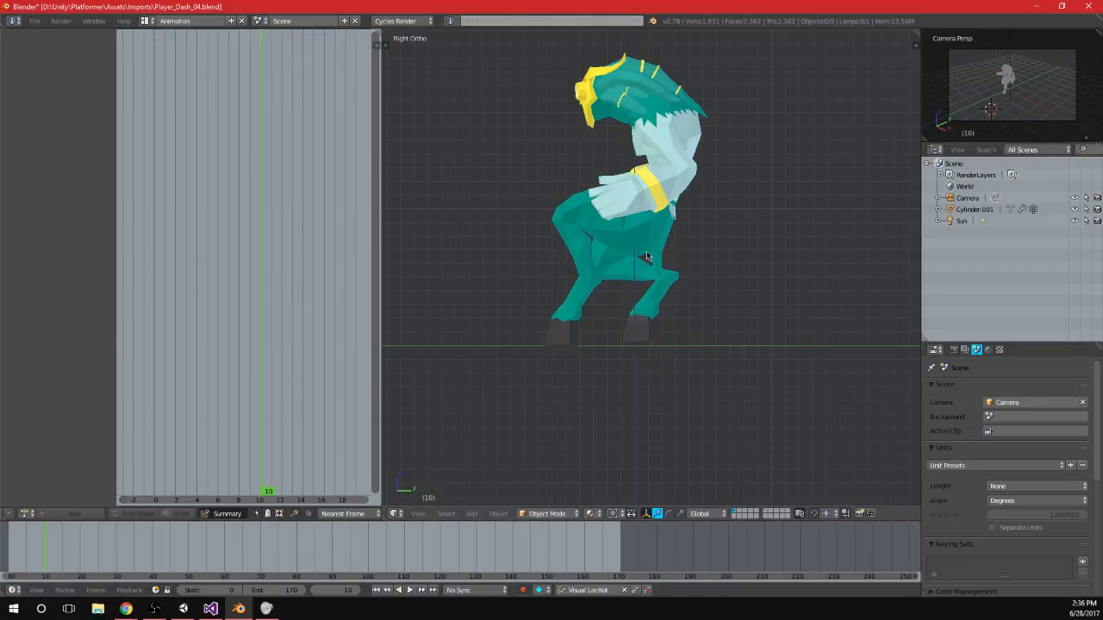
Rotate the frame 10 body mesh's entire geometry 90° around the 3D cursor at the scene centre.
right_click(645, 200)
key(Tab)
key(shift+s)
click(679, 346)
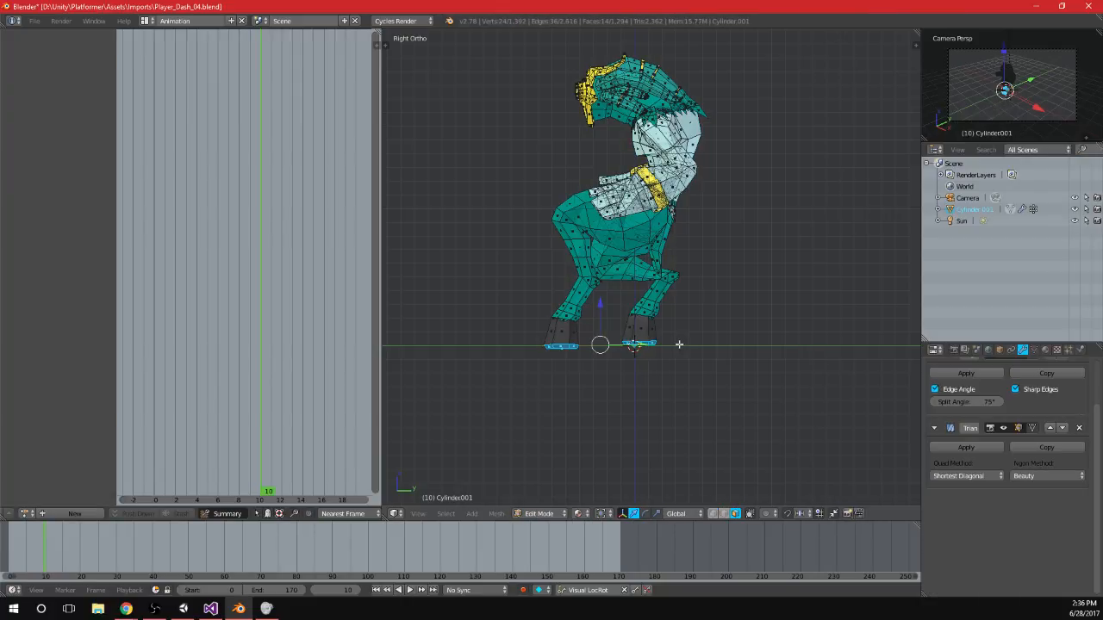
text(aar90)
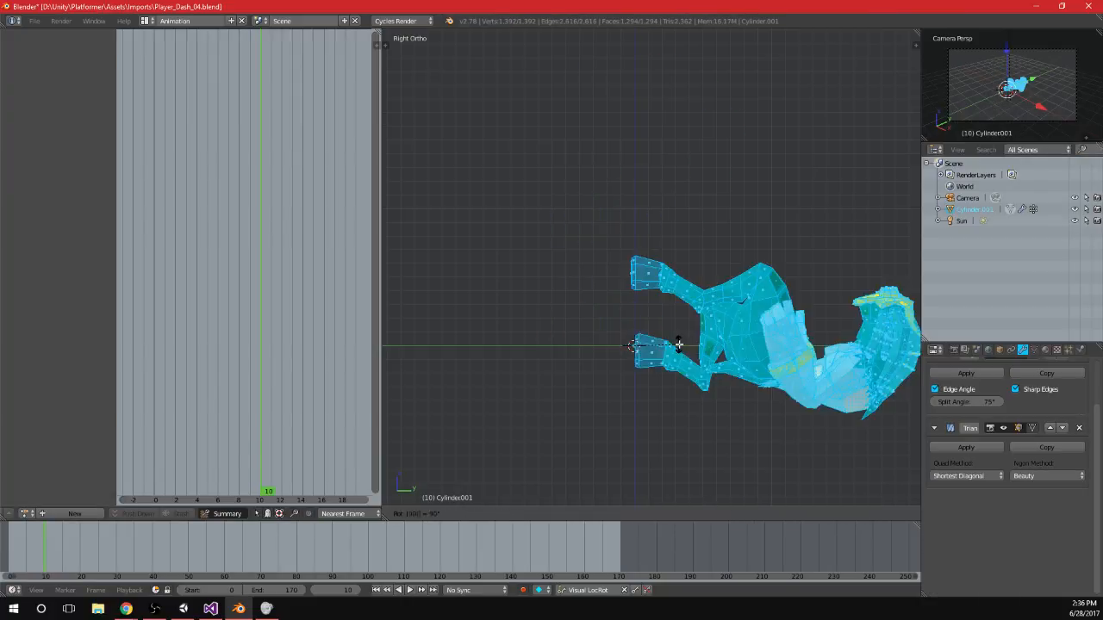
key(Return)
key(Tab)
Remove every vertex group from the frame 10 body mesh.
scroll(999, 389, up, 3)
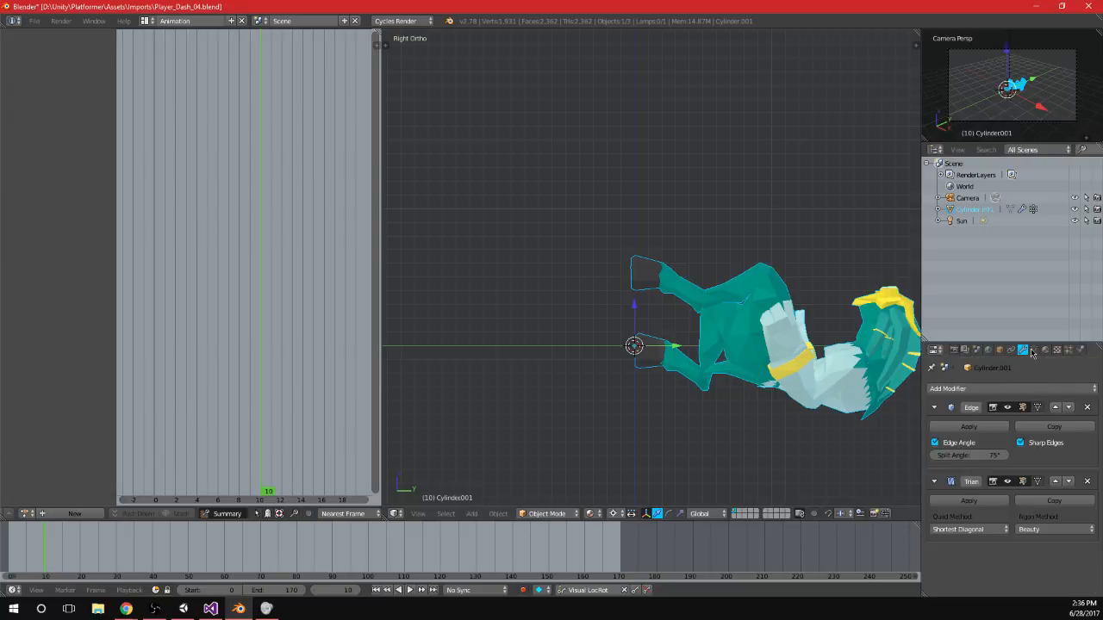
click(1032, 351)
click(1084, 498)
click(1084, 498)
click(1084, 498)
click(1084, 498)
click(1084, 498)
click(1084, 498)
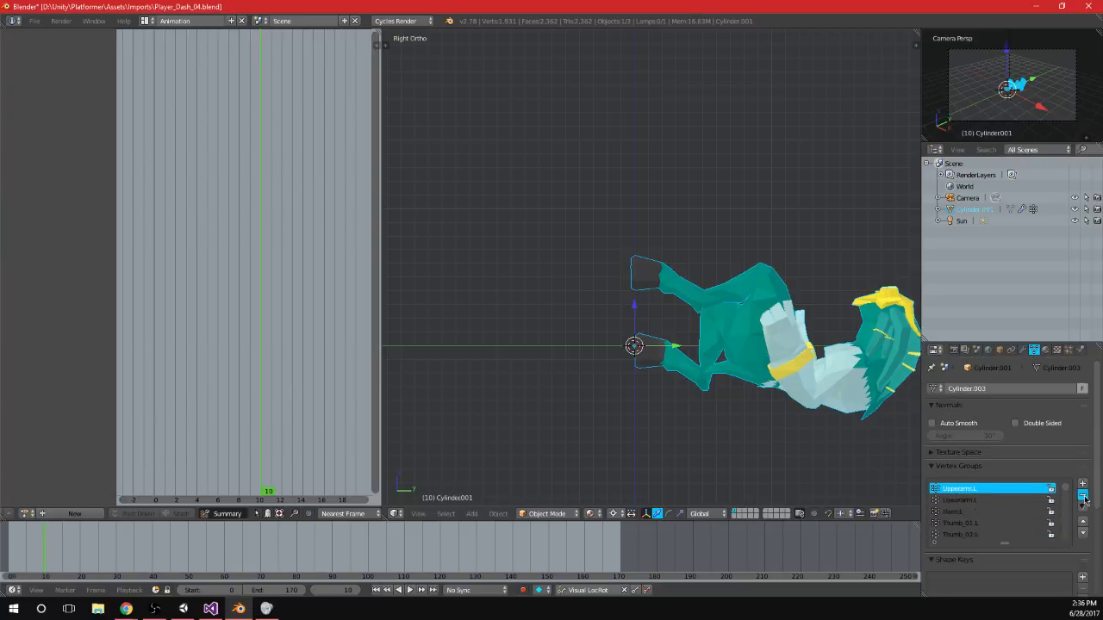
click(1084, 498)
click(1084, 498)
click(1084, 498)
click(1084, 498)
click(1084, 498)
click(1084, 498)
click(1083, 499)
click(1084, 498)
click(1084, 498)
click(1084, 498)
click(1084, 498)
click(1084, 498)
click(1084, 498)
click(1084, 498)
click(1084, 498)
click(1084, 498)
click(1083, 498)
click(1084, 498)
click(1084, 498)
click(1084, 498)
click(1084, 498)
Save over Player_Dash_04.blend and open the recent file Player_Dash_03.blend.
key(ctrl+s)
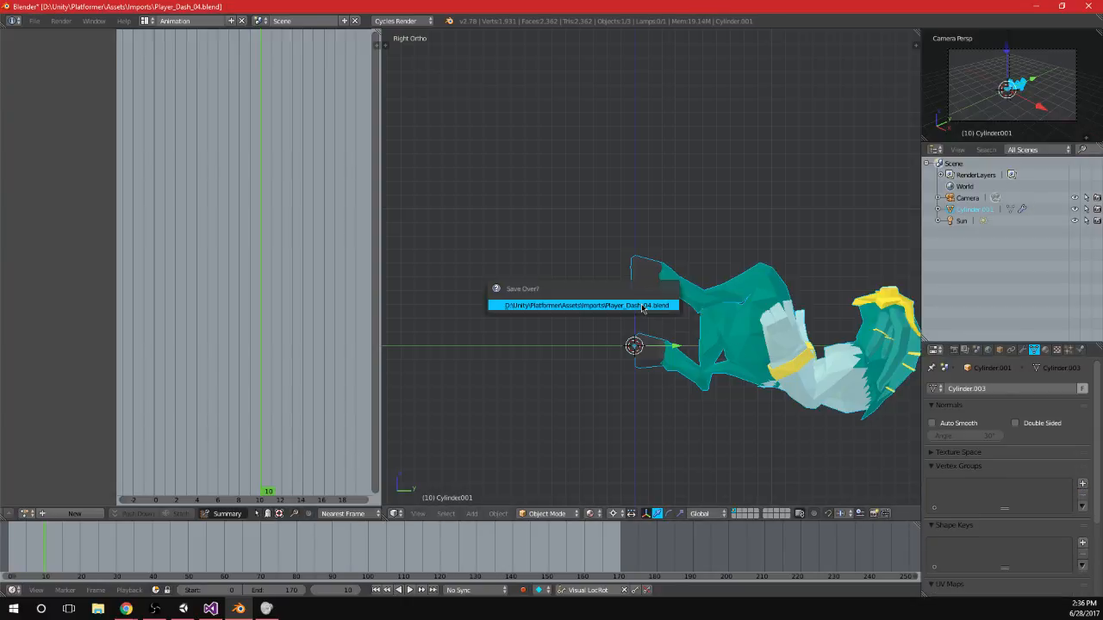
click(642, 306)
click(34, 21)
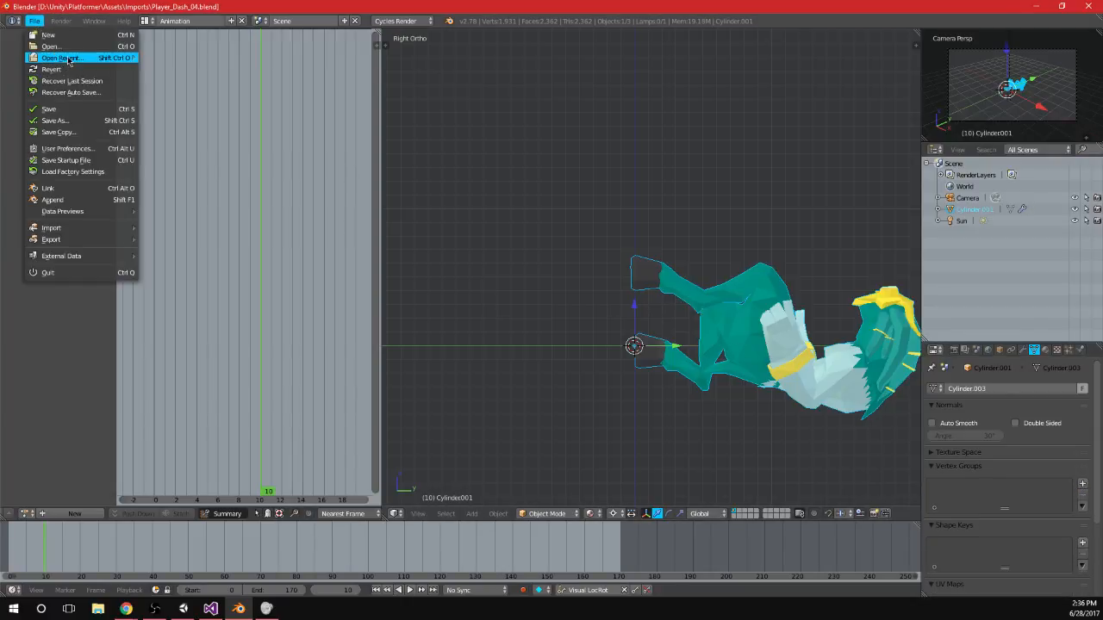
mouse_move(69, 58)
click(207, 76)
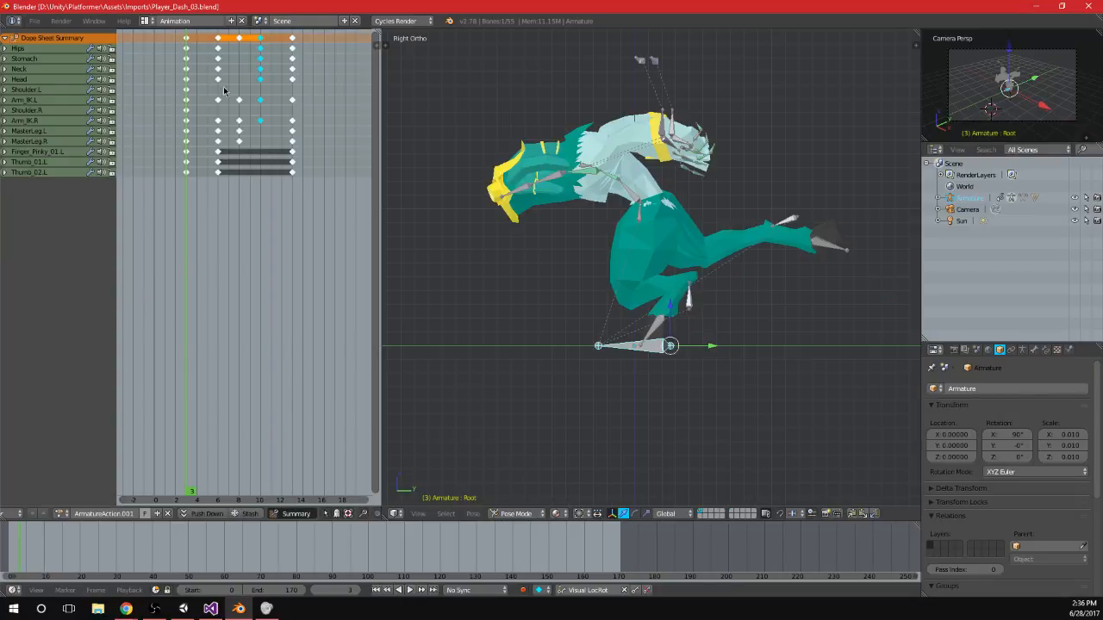
Go to the pose at frame 8 and apply the body mesh's Mirror and Armature modifiers.
click(238, 115)
right_click(611, 233)
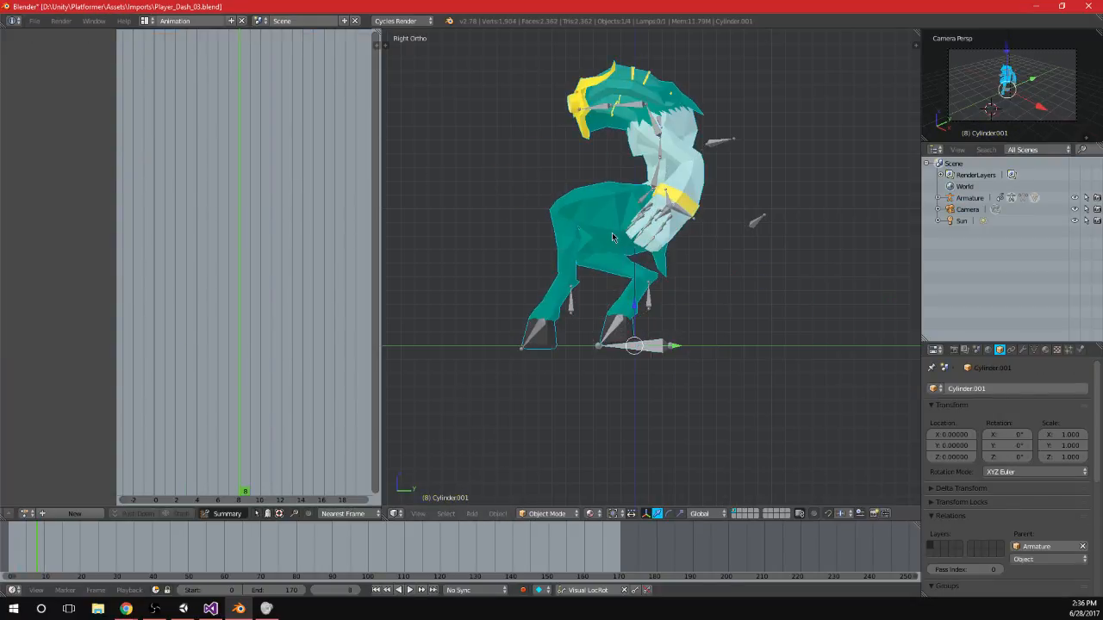
click(1034, 349)
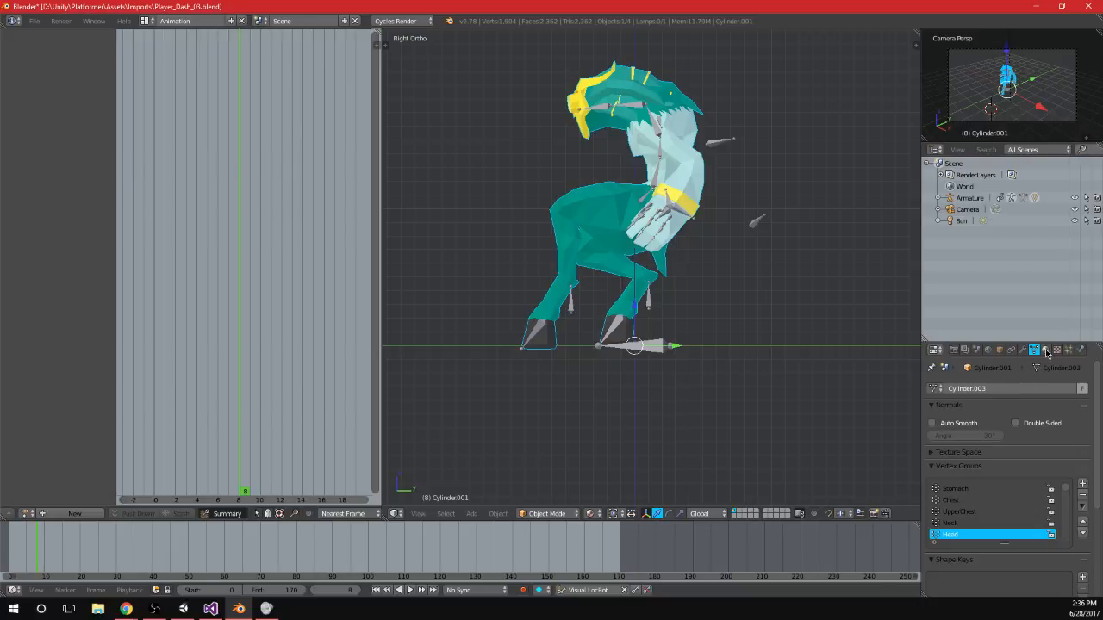
click(1046, 352)
click(1034, 351)
click(1024, 350)
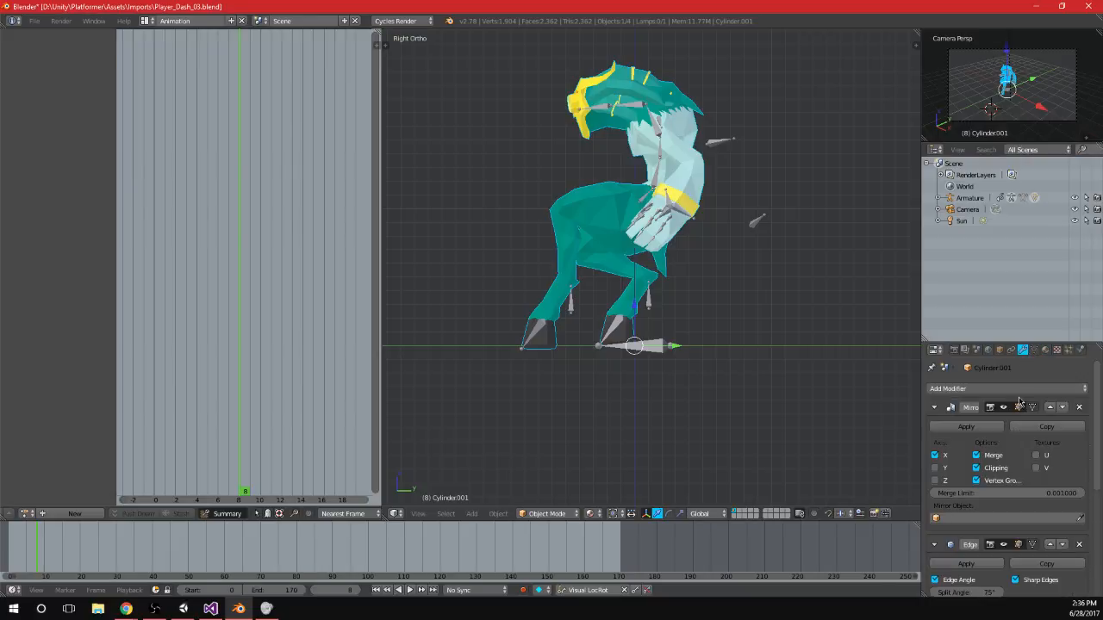
click(977, 428)
scroll(991, 446, down, 3)
click(967, 523)
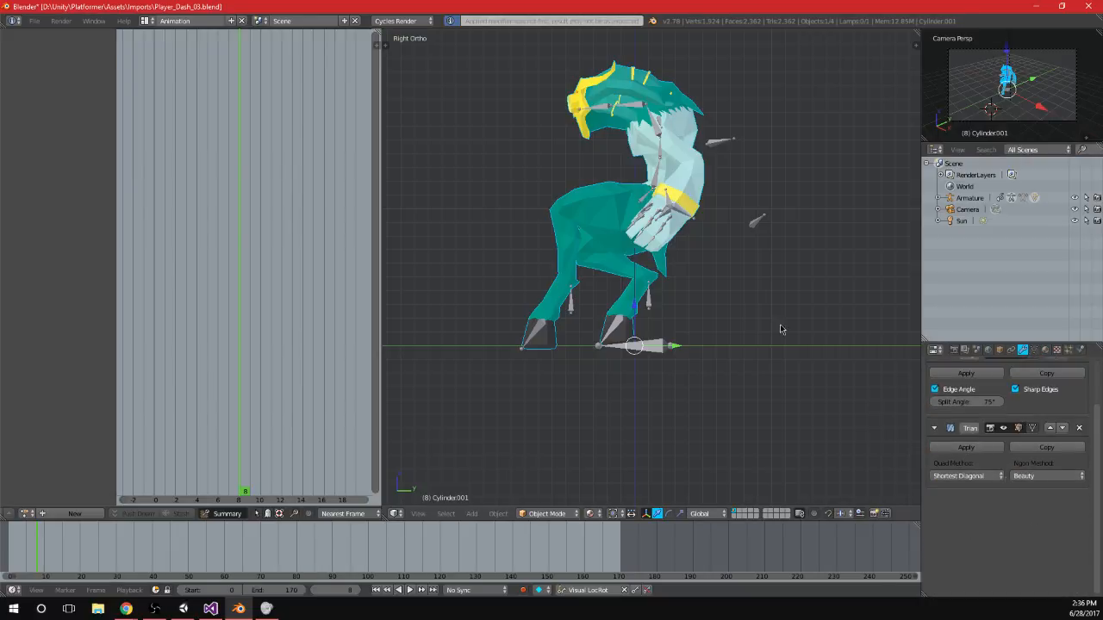
Switch the armature in the frame 8 scene to Object Mode and delete it.
right_click(647, 346)
click(516, 513)
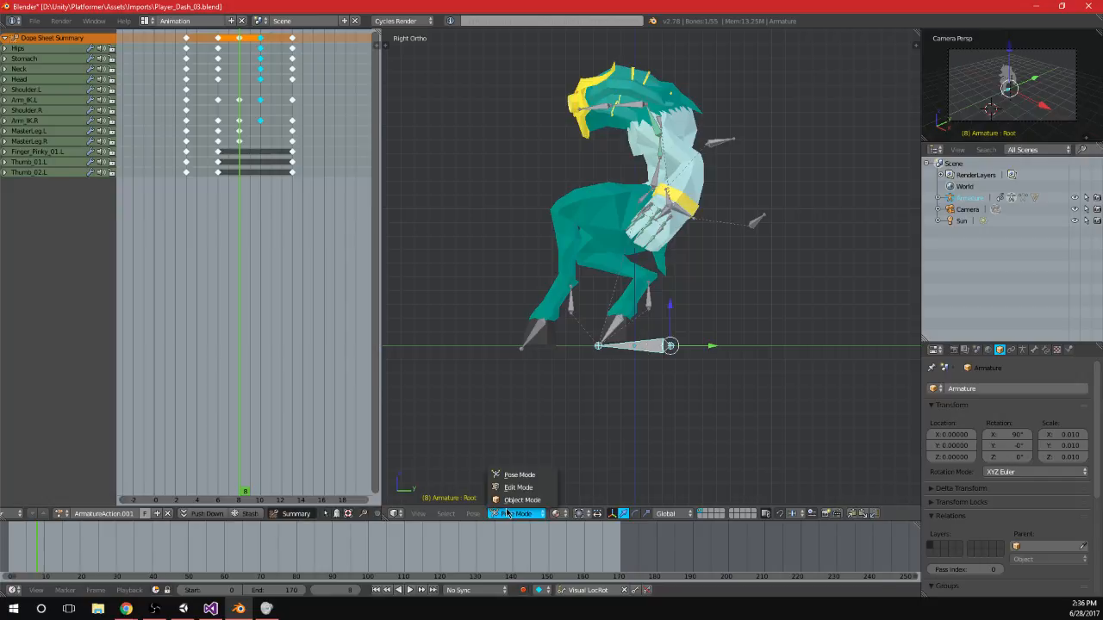
click(517, 500)
right_click(671, 343)
key(Delete)
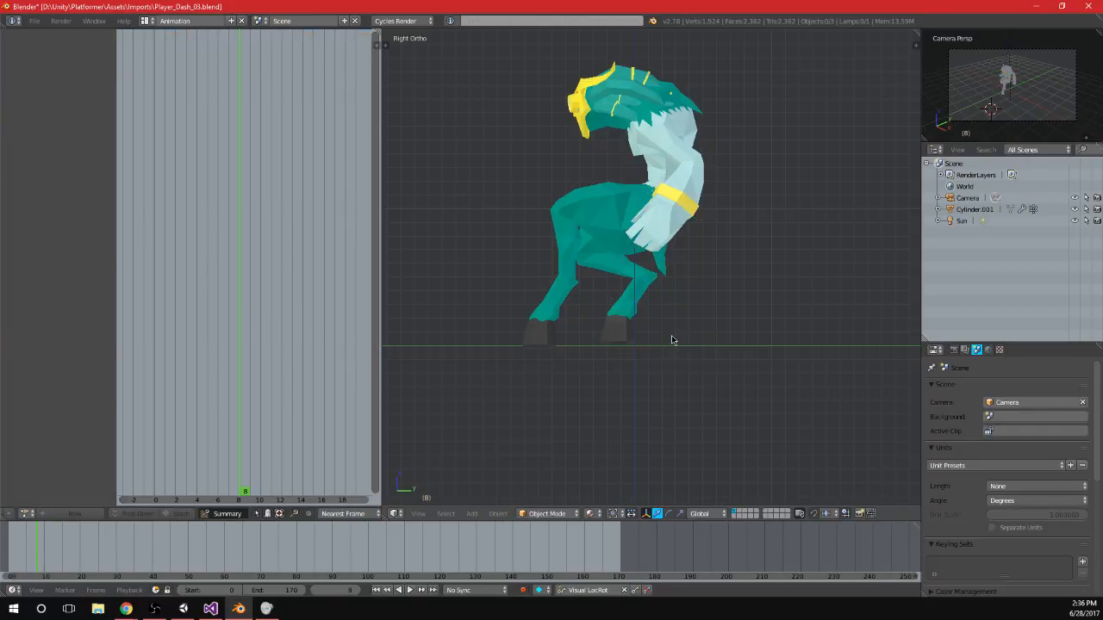
Snap the 3D cursor to the centre and rotate the frame 8 body mesh's entire geometry 90° around it.
right_click(647, 228)
key(Tab)
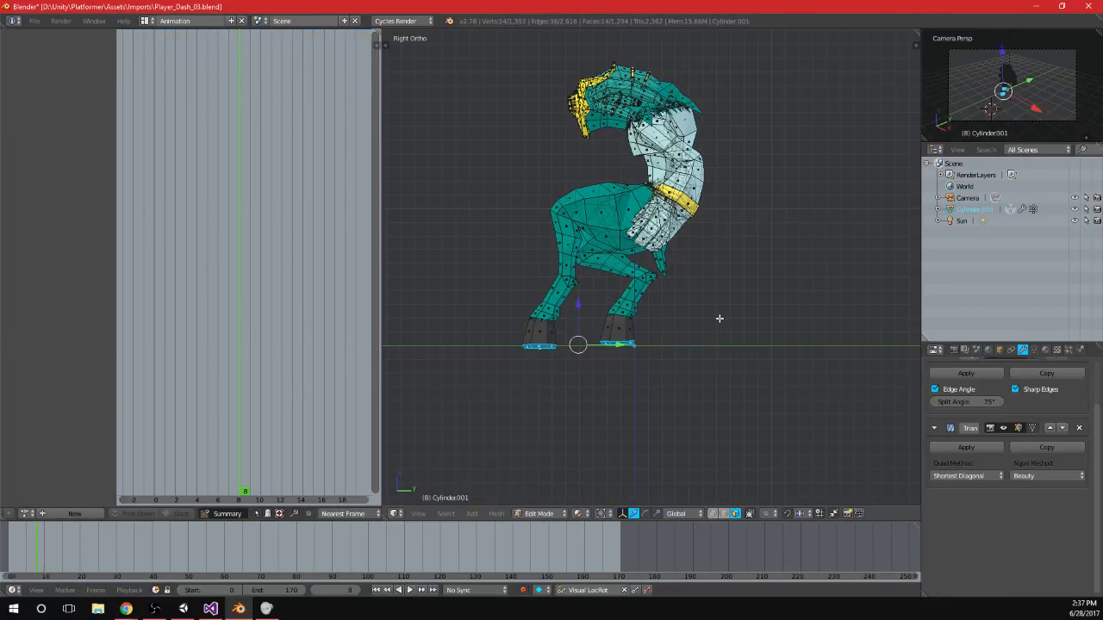
key(shift+s)
click(720, 317)
text(a)
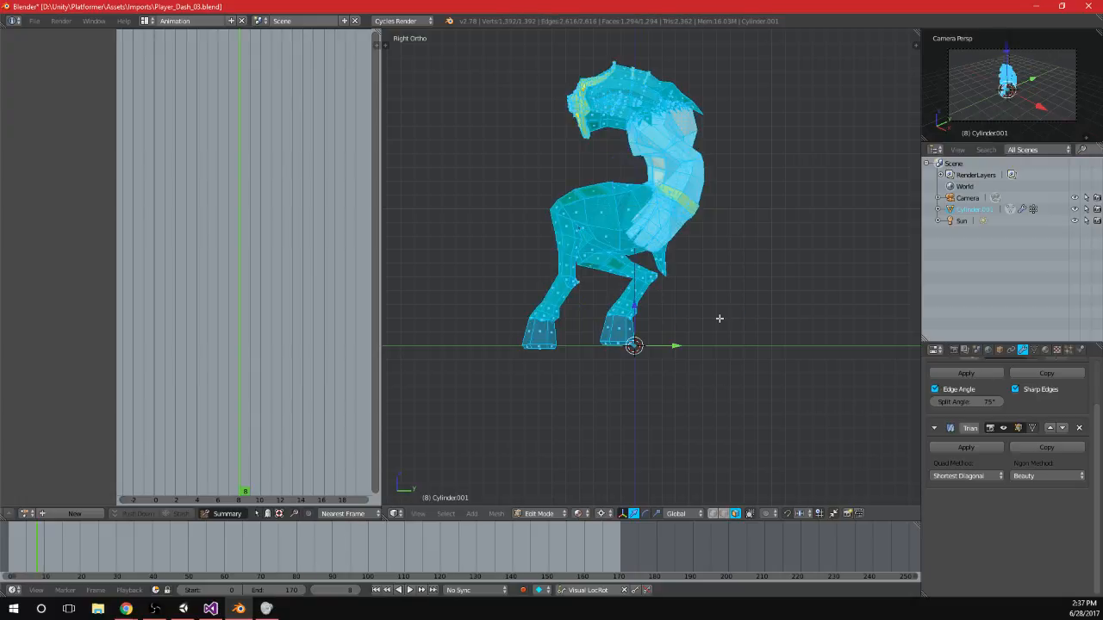
text(r90)
key(Return)
key(Tab)
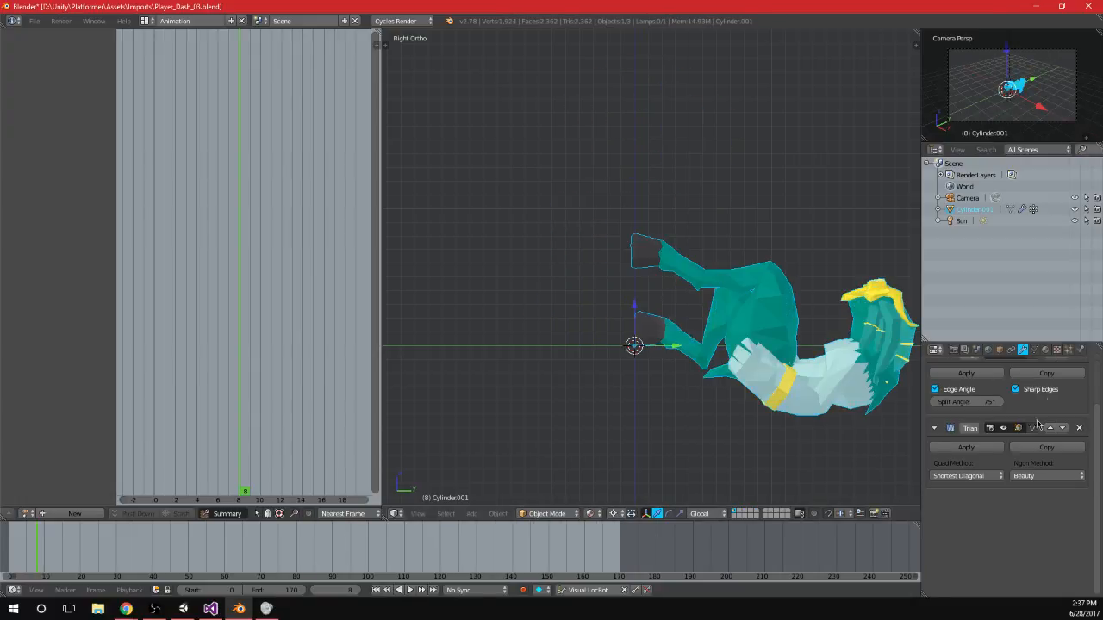
Remove all vertex groups from the frame 8 body mesh.
scroll(1037, 421, up, 3)
click(1044, 350)
click(1035, 350)
click(1084, 497)
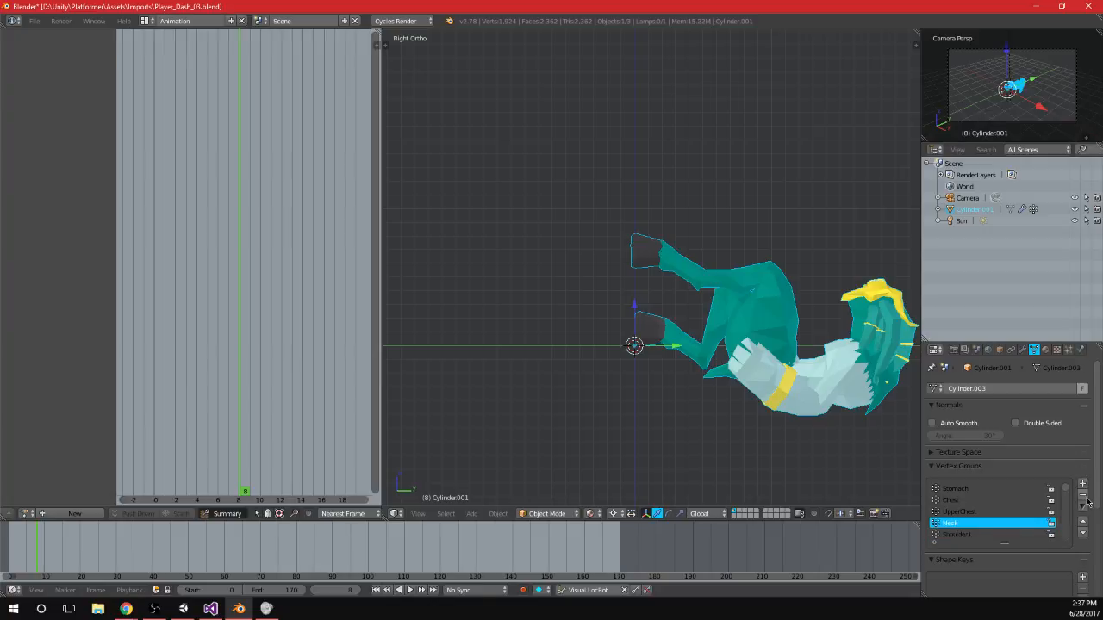
click(1084, 496)
click(1083, 496)
click(1084, 496)
click(1084, 497)
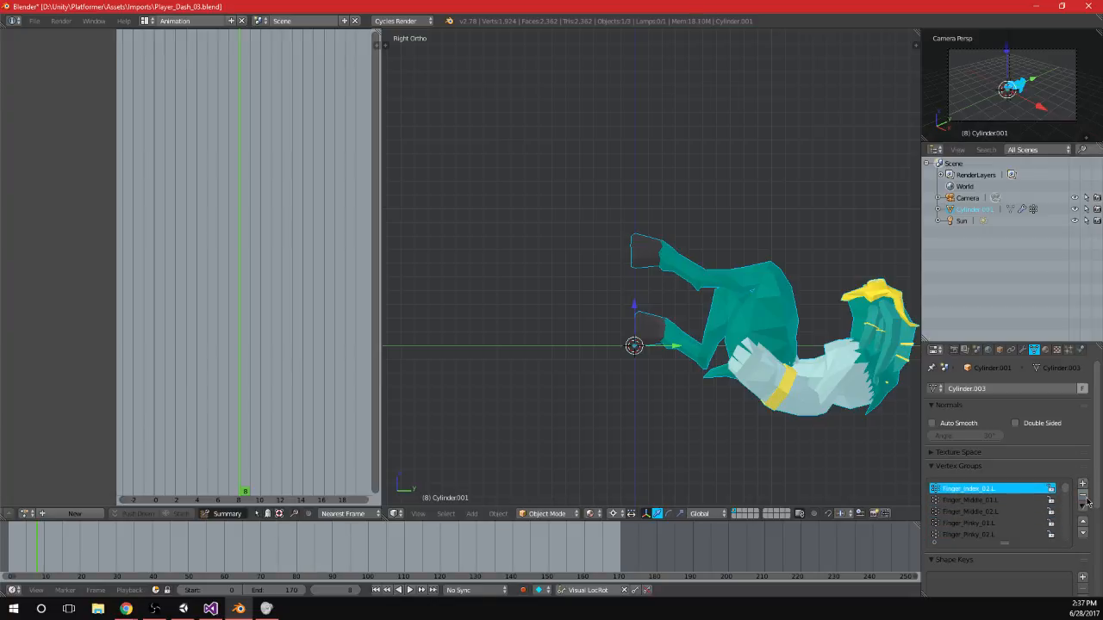
click(1085, 497)
click(1085, 497)
click(1085, 497)
click(1084, 497)
click(1085, 497)
click(1085, 498)
click(1085, 498)
click(1085, 497)
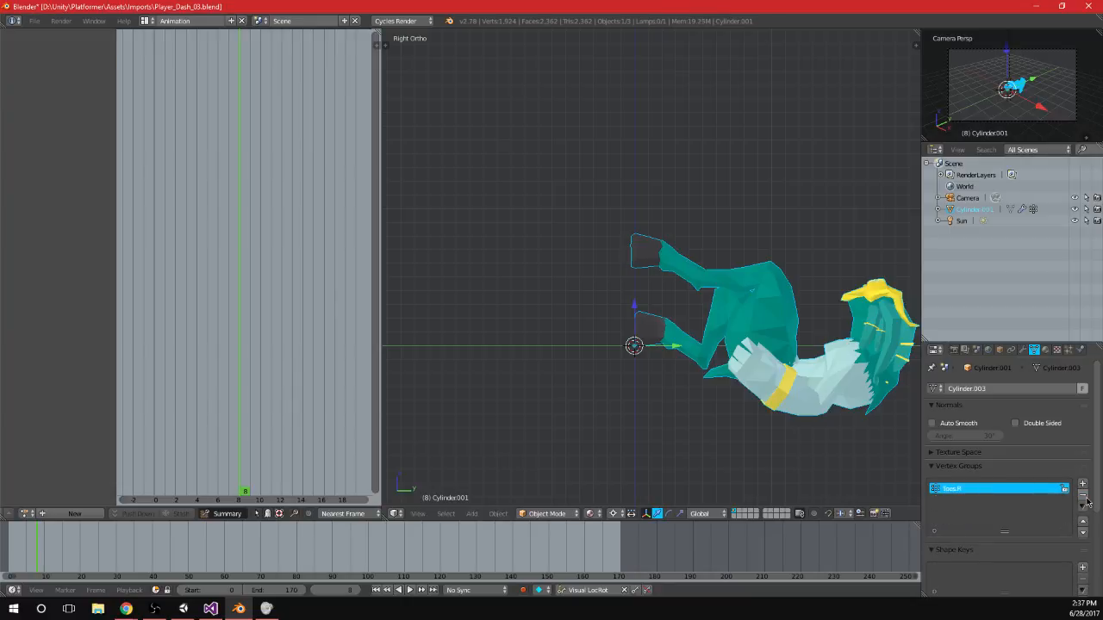
click(1085, 497)
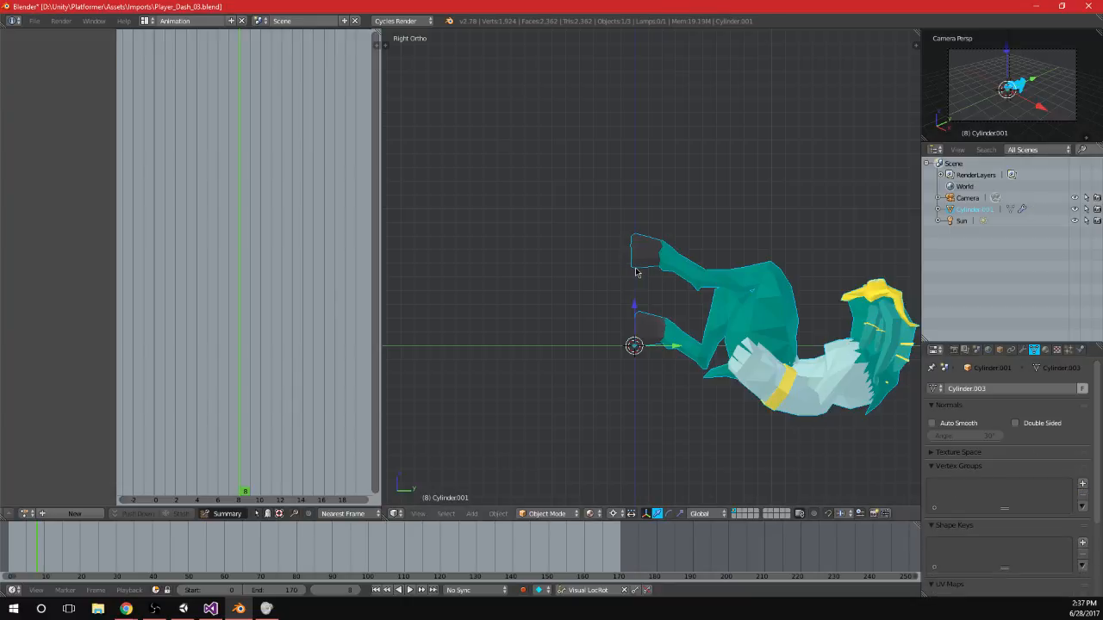
Open the recent file Player_Dash_02.blend and go to the pose at frame 6.
click(38, 25)
mouse_move(67, 66)
click(197, 98)
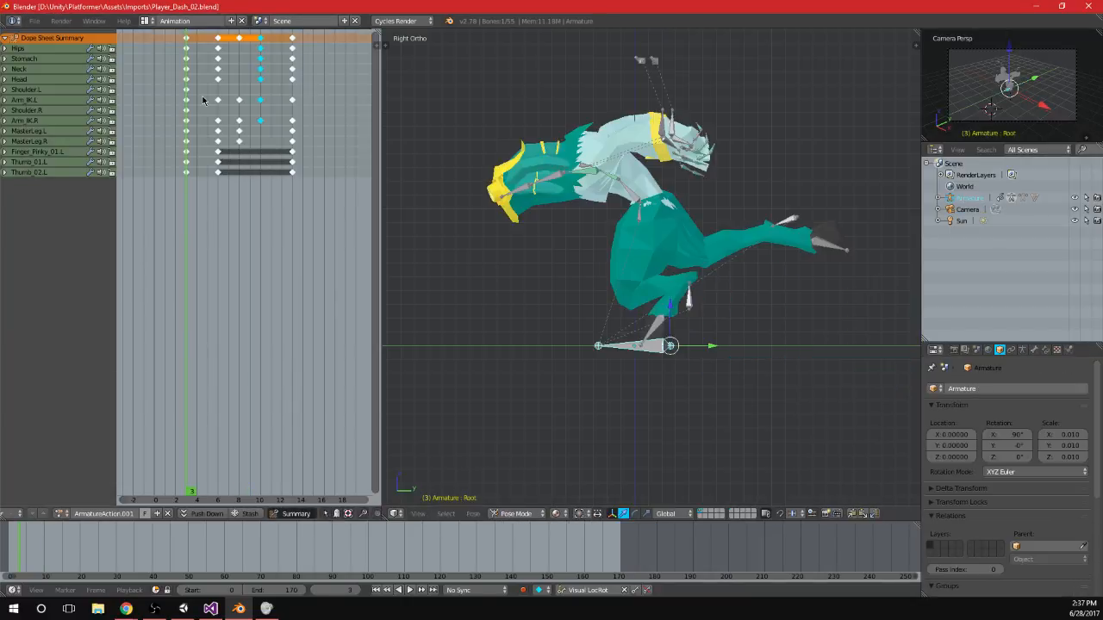
drag(230, 112, 219, 113)
Apply the Mirror and Armature modifiers of the body mesh in the frame 6 pose.
right_click(627, 224)
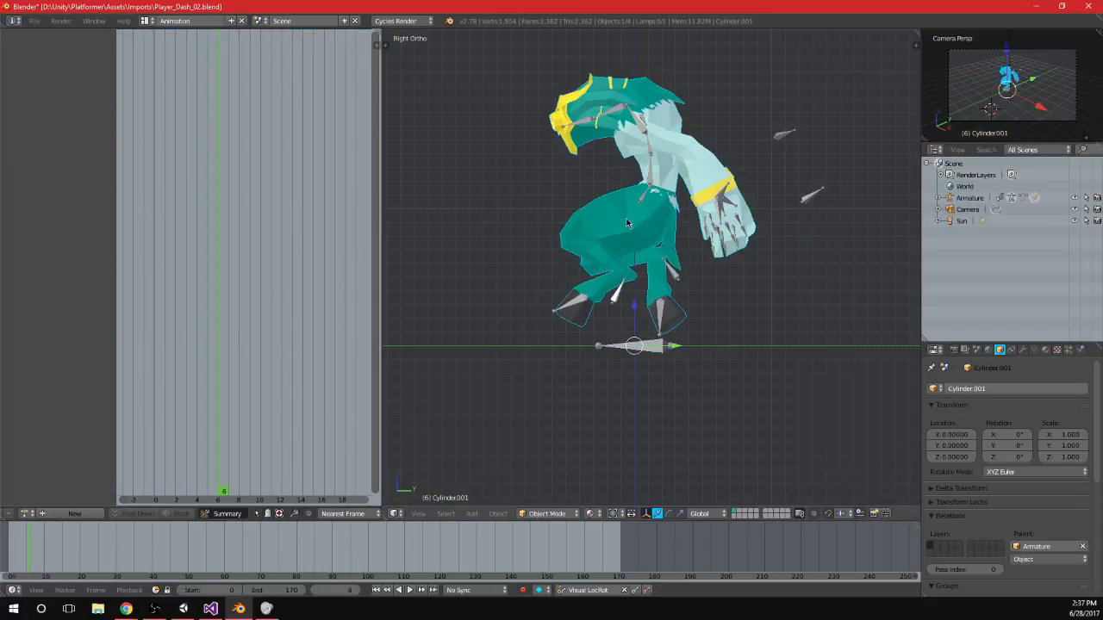
mouse_move(615, 198)
middle_down()
mouse_move(781, 216)
mouse_move(613, 211)
middle_up()
key(KP_3)
scroll(665, 249, up, 1)
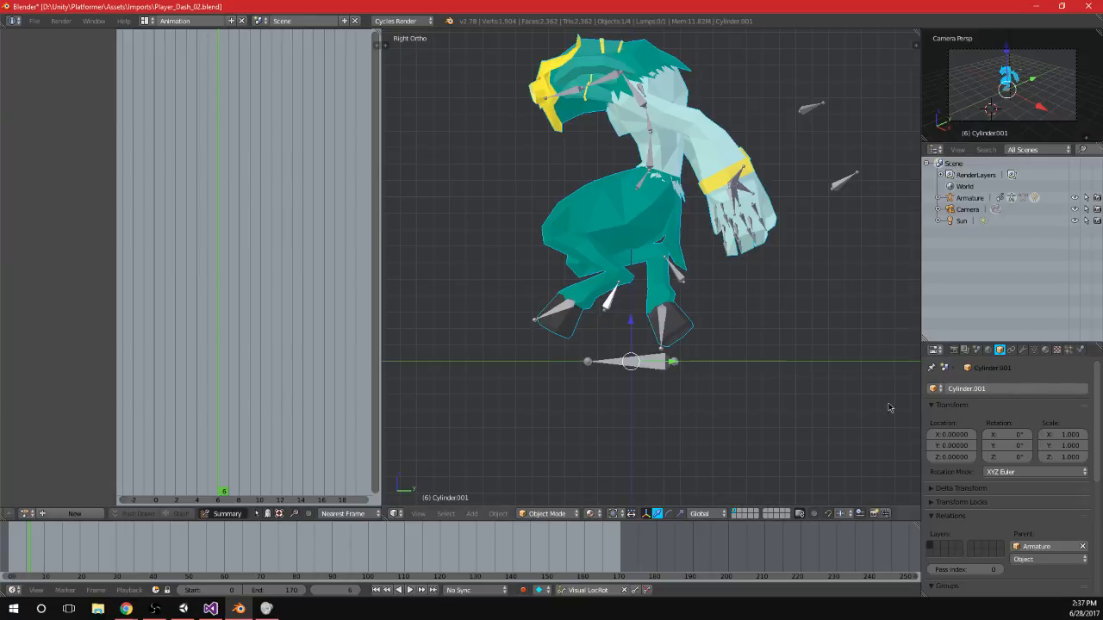
click(1045, 349)
click(1024, 351)
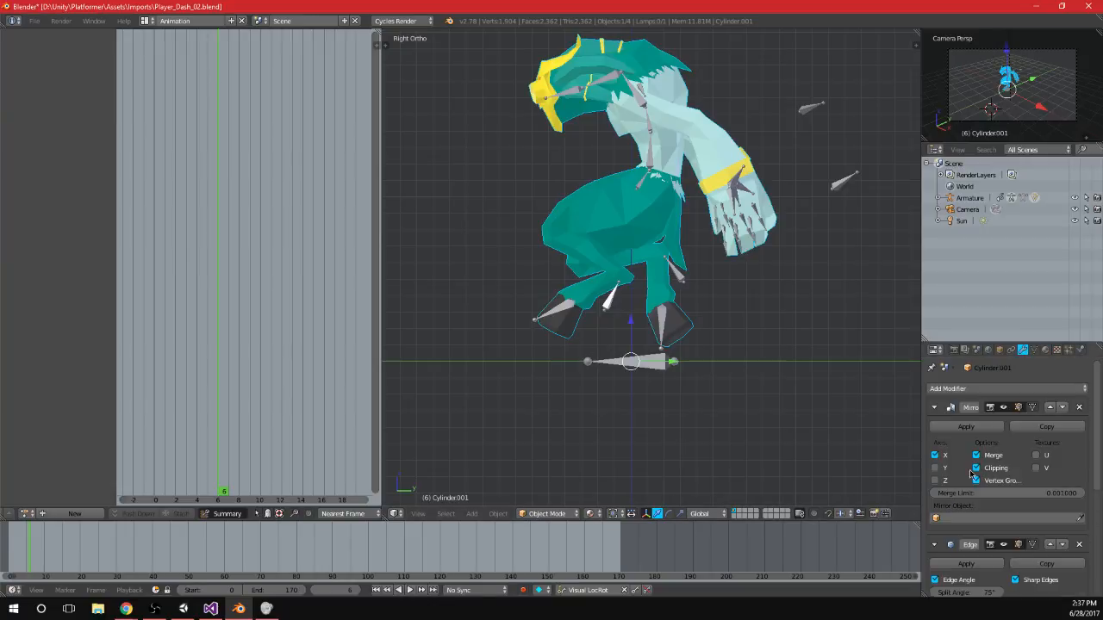
scroll(972, 483, down, 3)
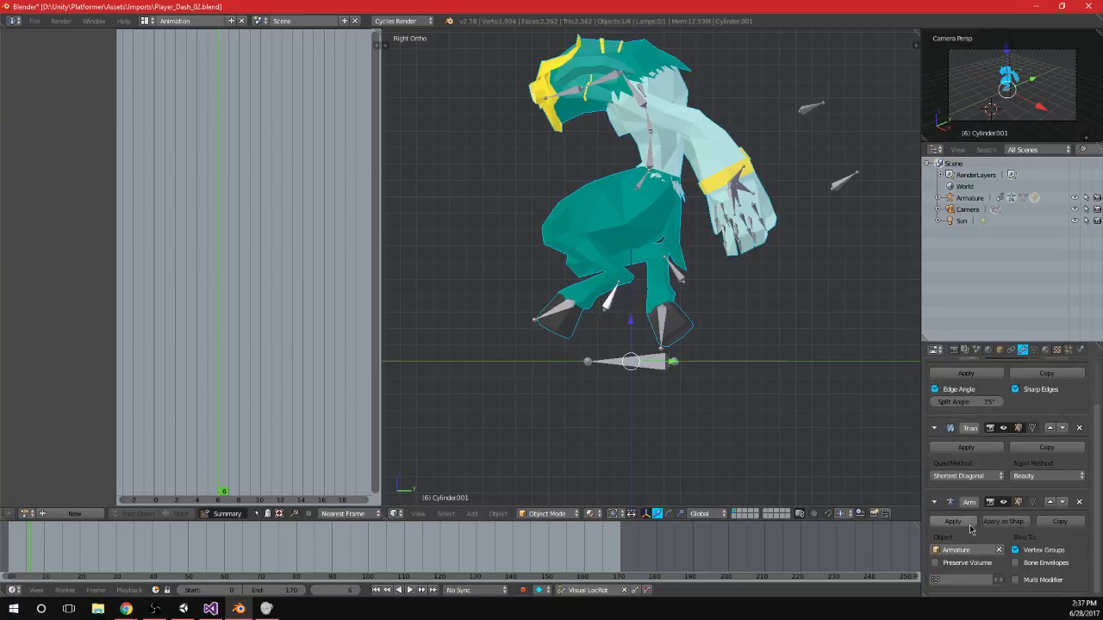
click(954, 522)
Switch the armature in the frame 6 scene to Object Mode and delete it.
right_click(631, 362)
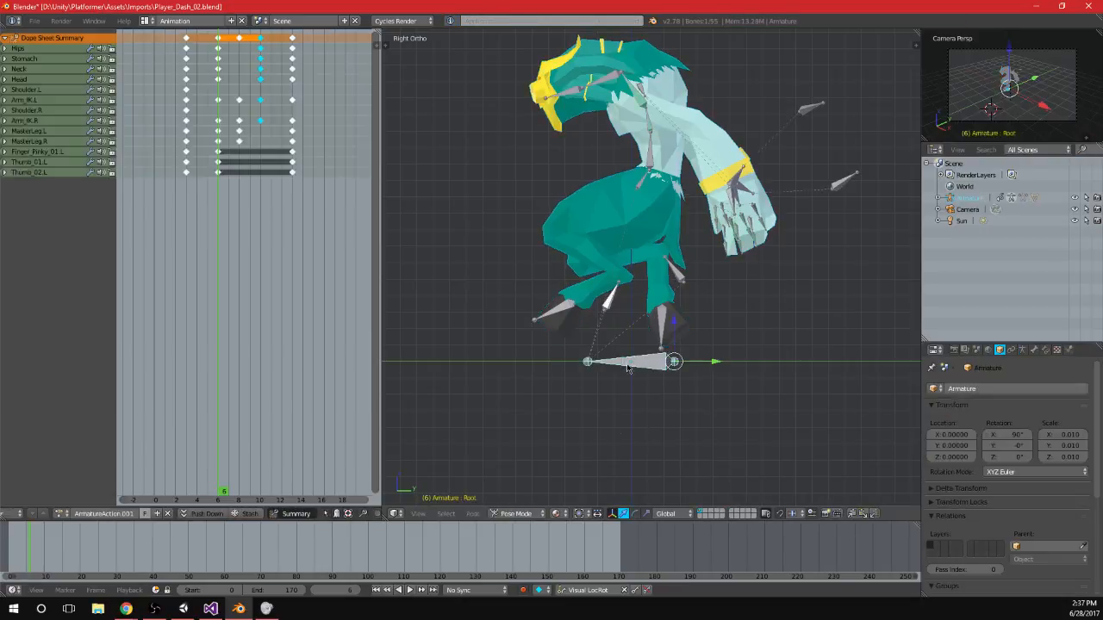
click(548, 513)
click(525, 500)
key(Delete)
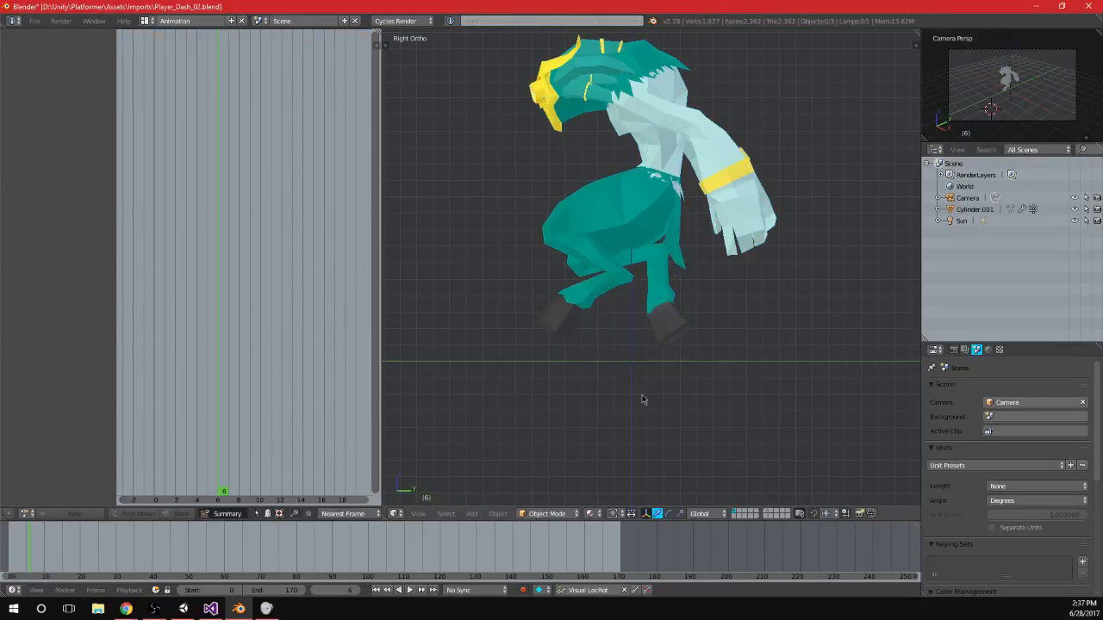
Remove all vertex groups from the frame 6 body mesh.
right_click(628, 329)
click(1048, 352)
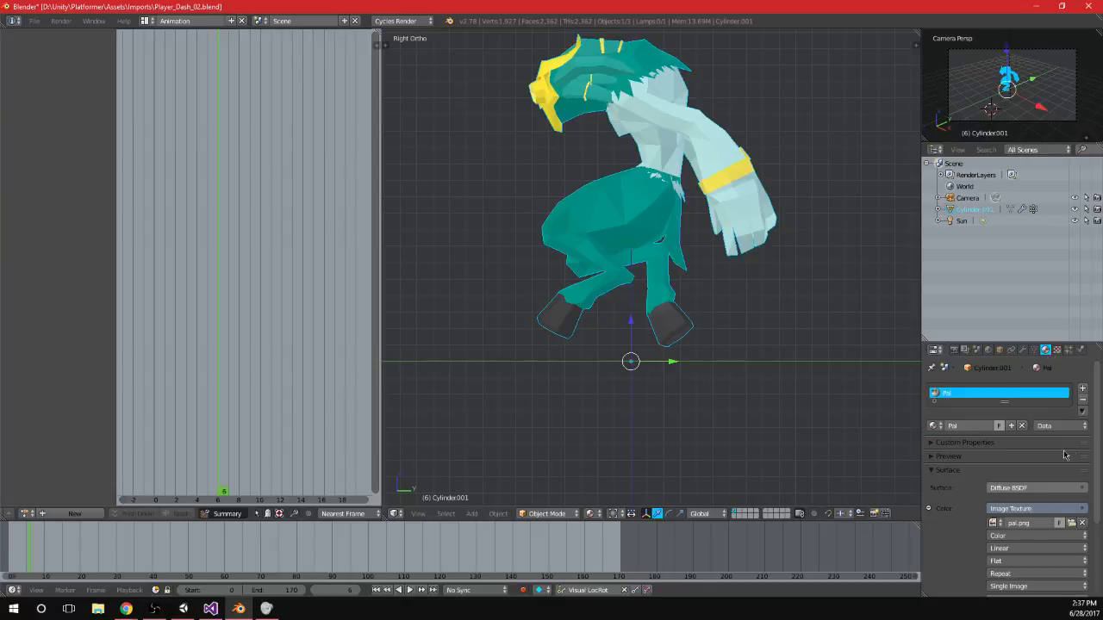
click(1034, 351)
click(1082, 497)
click(1082, 497)
click(1082, 497)
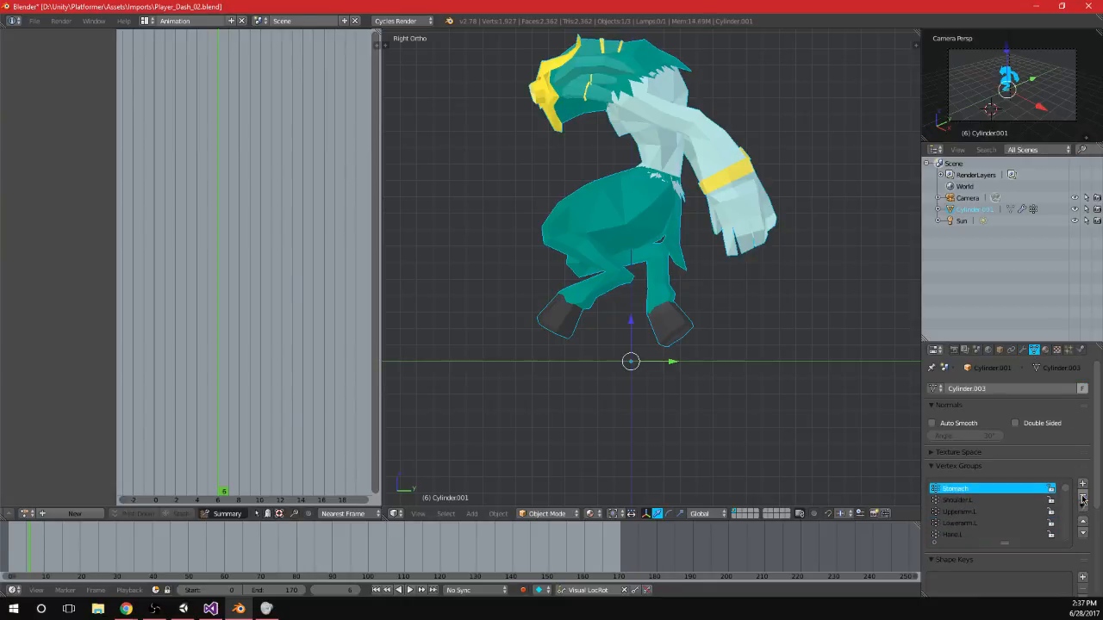
click(1082, 497)
click(1083, 497)
click(1082, 497)
click(1083, 497)
click(1082, 498)
click(1082, 497)
click(1082, 497)
click(1082, 497)
click(1083, 497)
click(1083, 497)
click(1082, 497)
click(1083, 497)
click(1082, 497)
click(1082, 497)
click(1082, 497)
click(1082, 497)
click(1082, 497)
click(1082, 497)
click(1082, 497)
click(1082, 497)
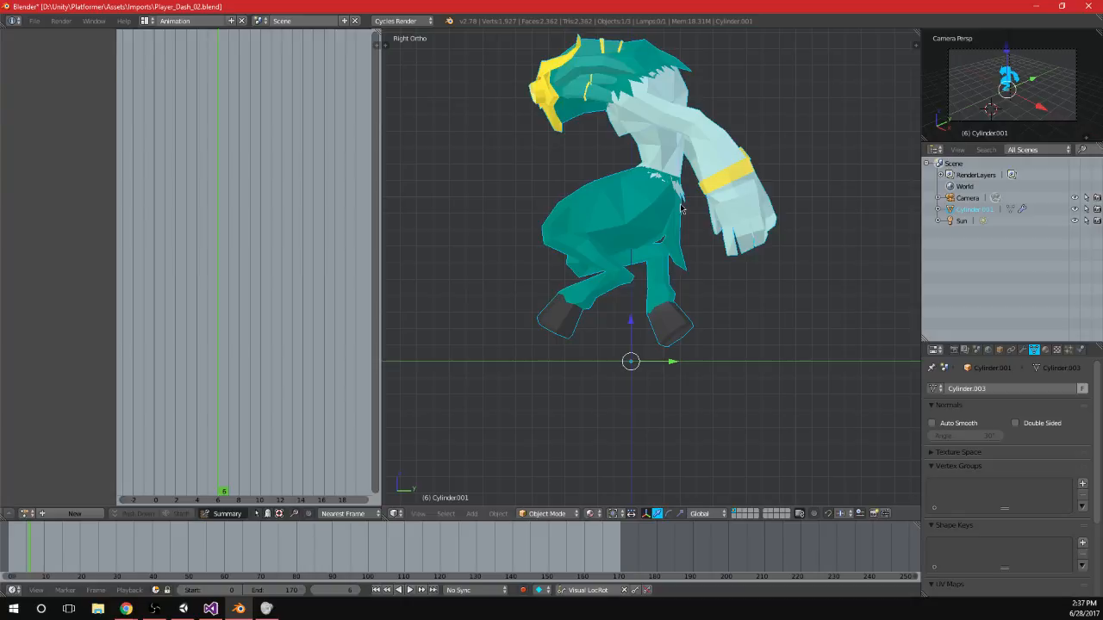
Save over Player_Dash_02.blend and open the recent file Player_Dash_01.blend.
key(ctrl+s)
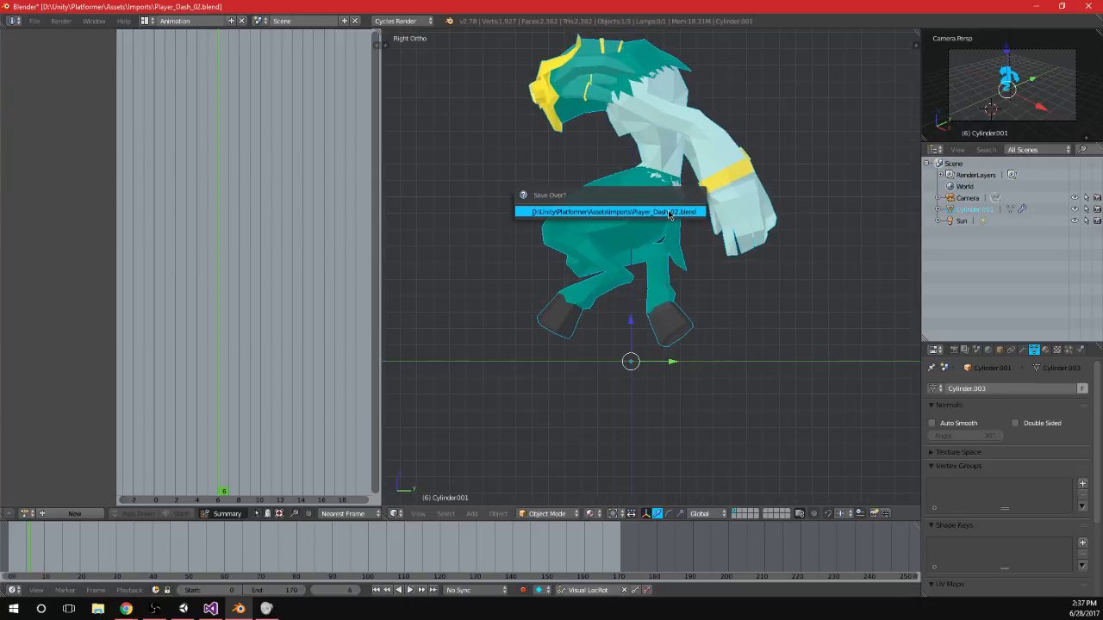
click(670, 215)
click(34, 21)
mouse_move(72, 65)
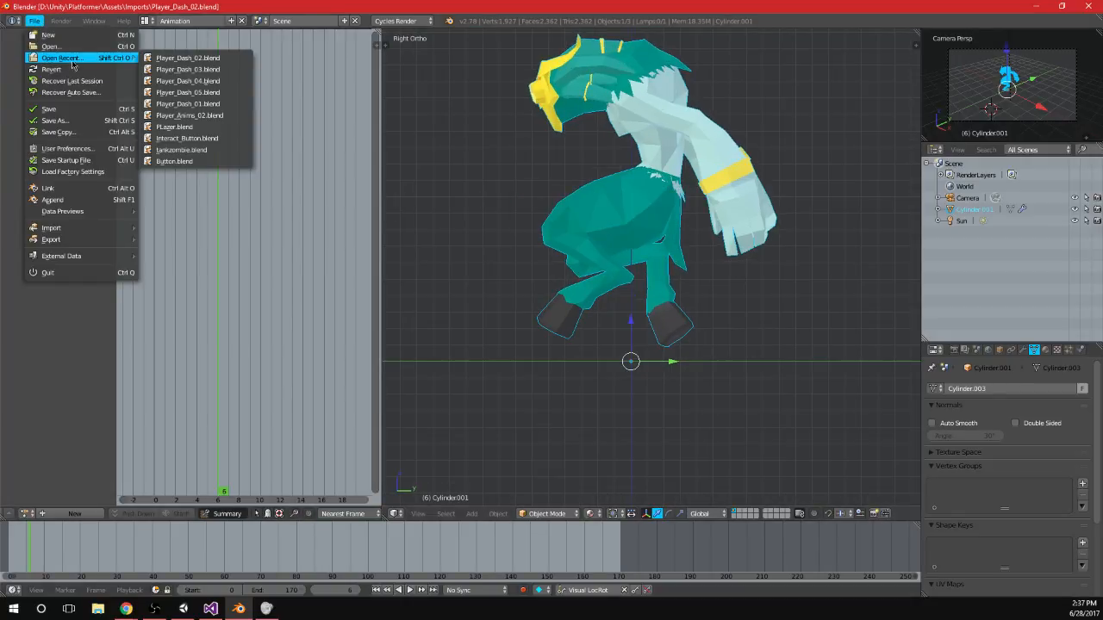
click(219, 109)
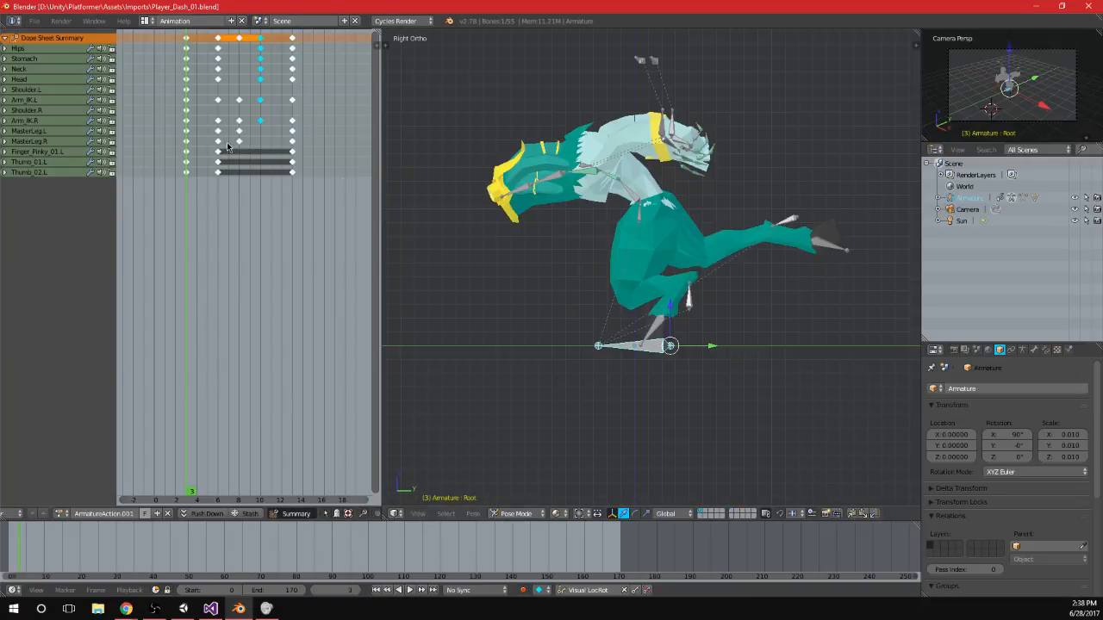
Apply the Mirror and Armature modifiers of the body mesh in the frame 3 pose.
key(a)
right_click(663, 282)
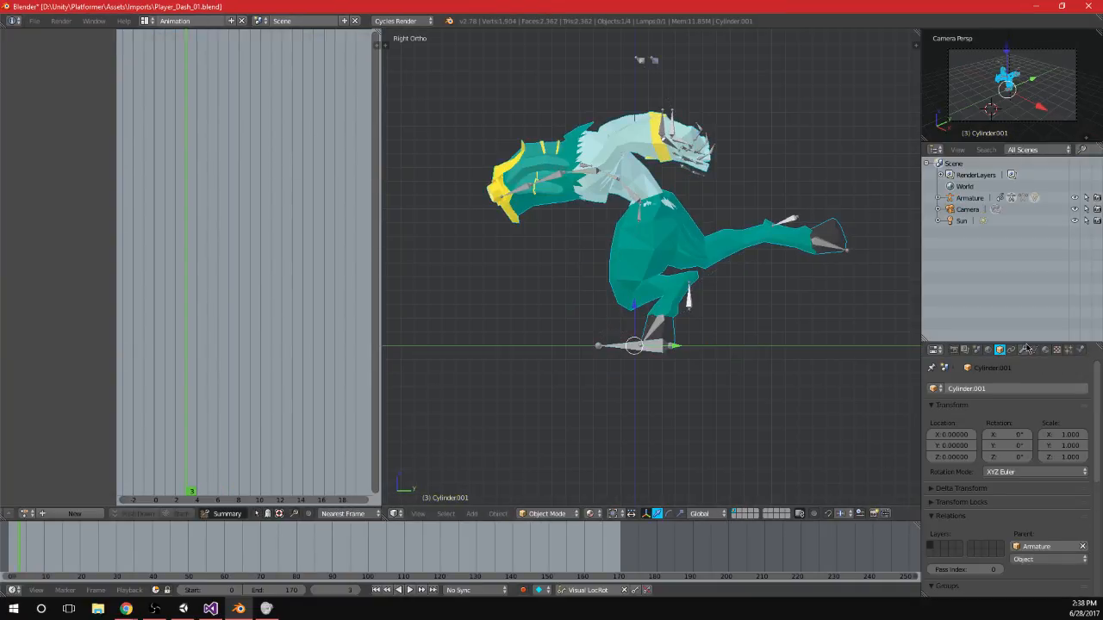
click(1024, 349)
scroll(984, 439, down, 5)
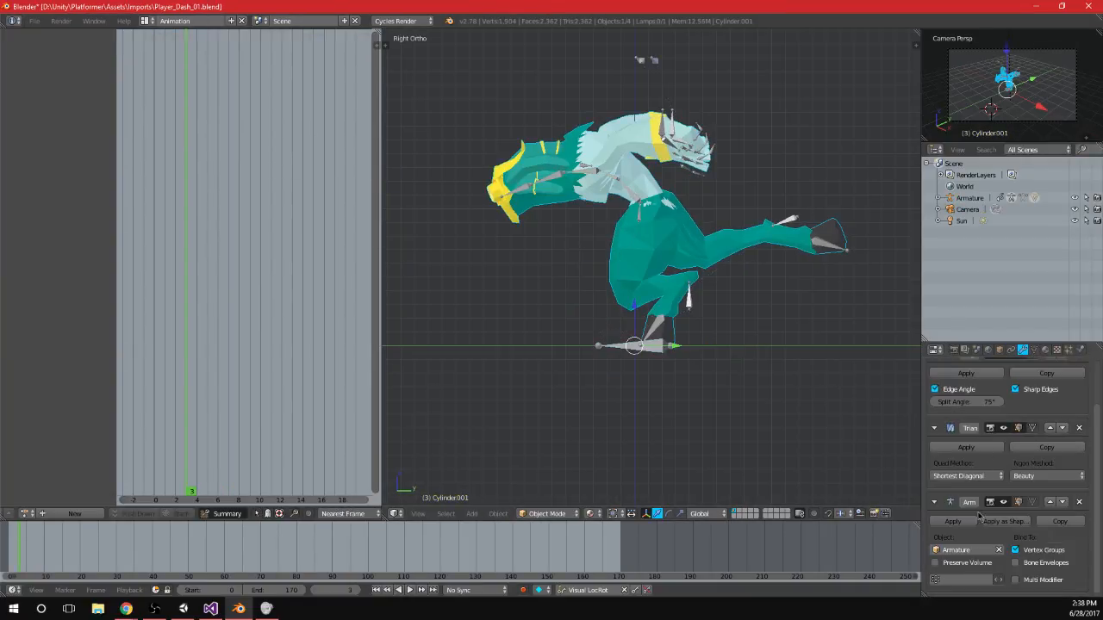
click(970, 520)
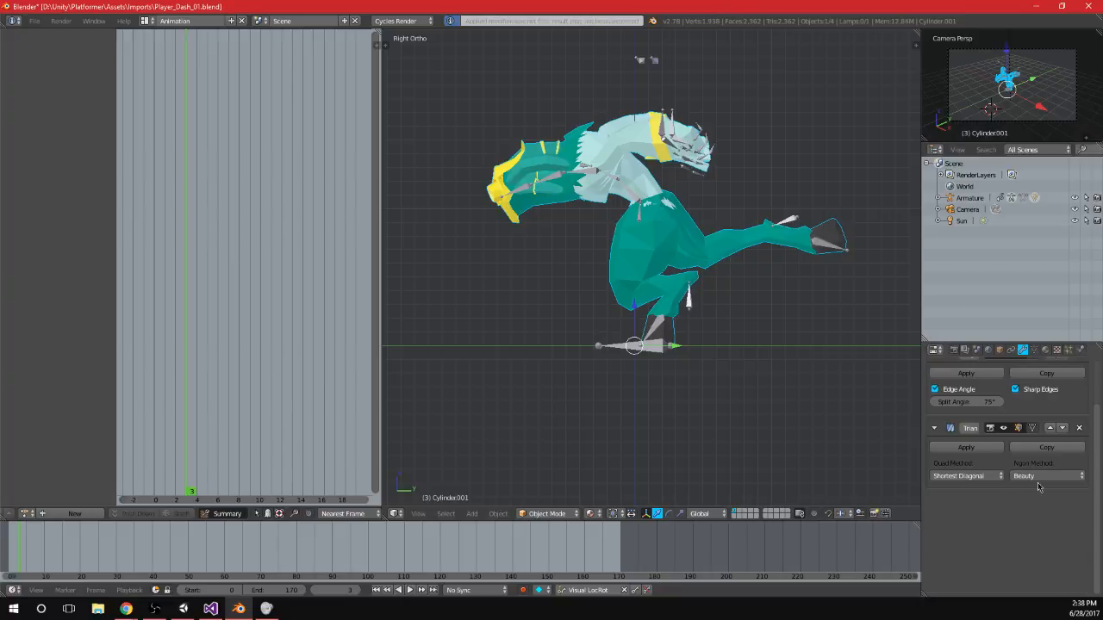
Switch the armature in the frame 3 scene to Object Mode and delete it.
right_click(634, 206)
click(515, 514)
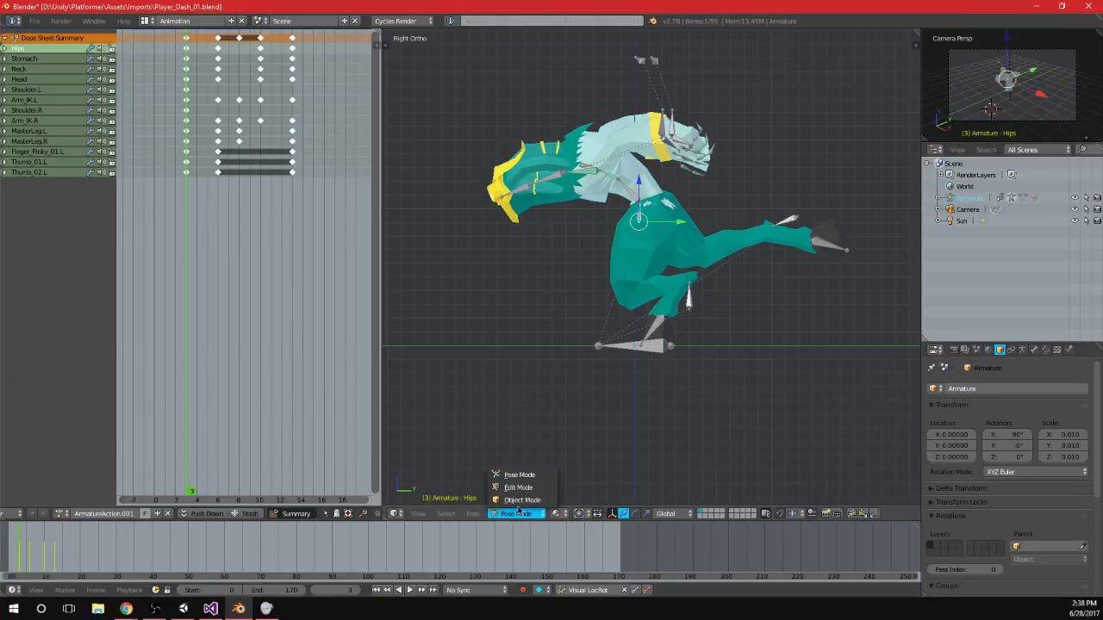
click(517, 500)
Edit the frame 3 body mesh, snapping the 3D cursor to the centre and making it the pivot point.
right_click(680, 285)
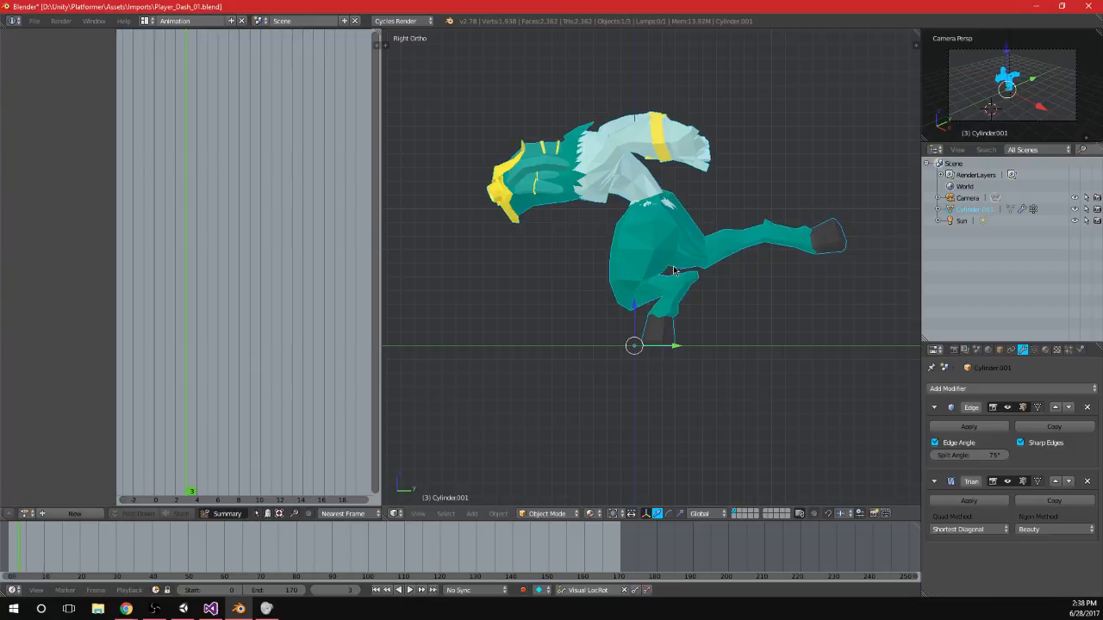
key(Tab)
key(shift+s)
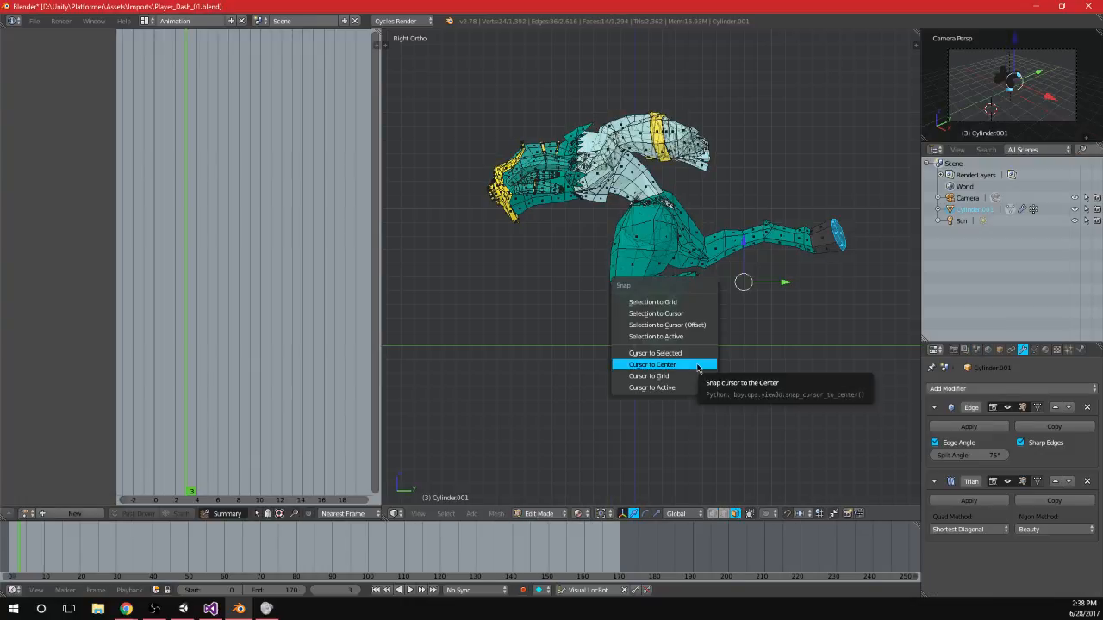
click(697, 364)
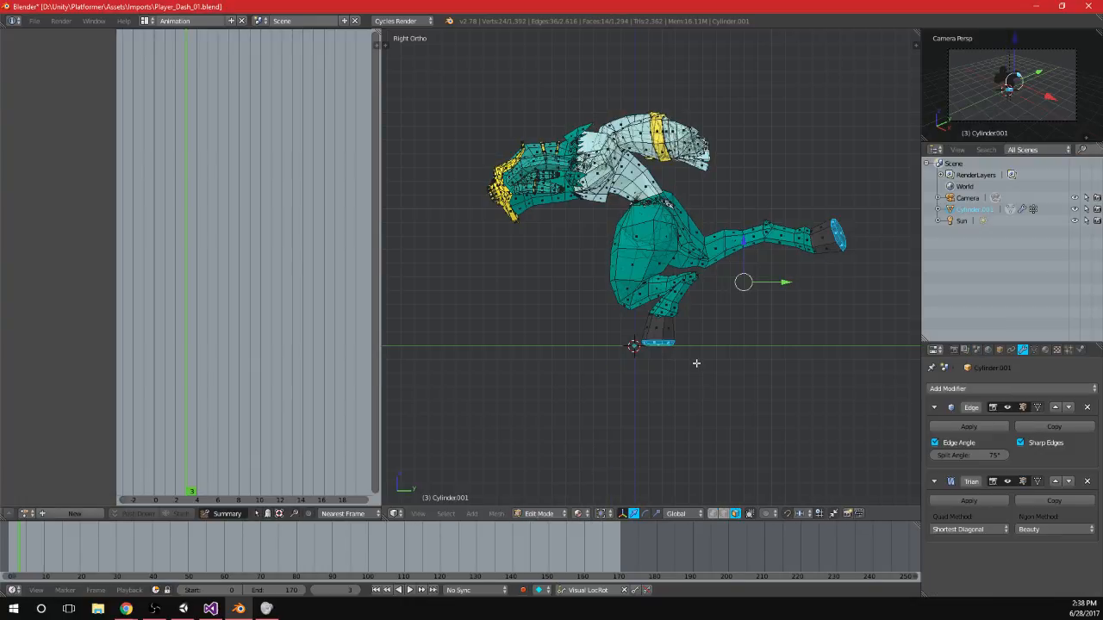
key(period)
Rotate the frame 3 body mesh's entire geometry 90° around the 3D cursor and save over Player_Dash_01.blend.
key(a)
key(a)
text(r90)
key(Return)
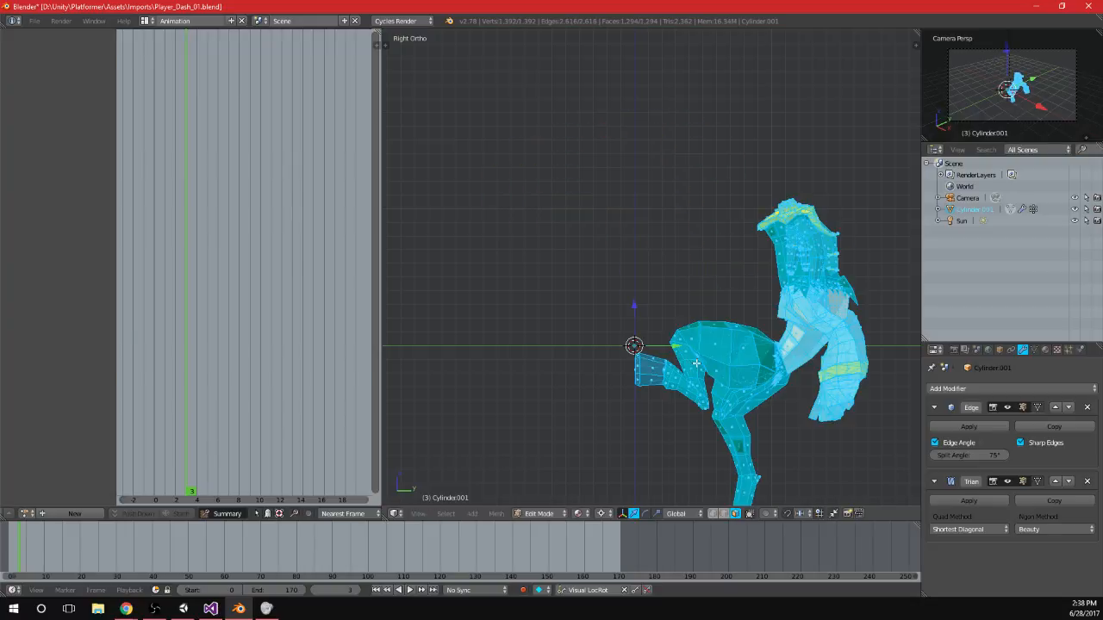
key(Tab)
key(ctrl+s)
click(697, 363)
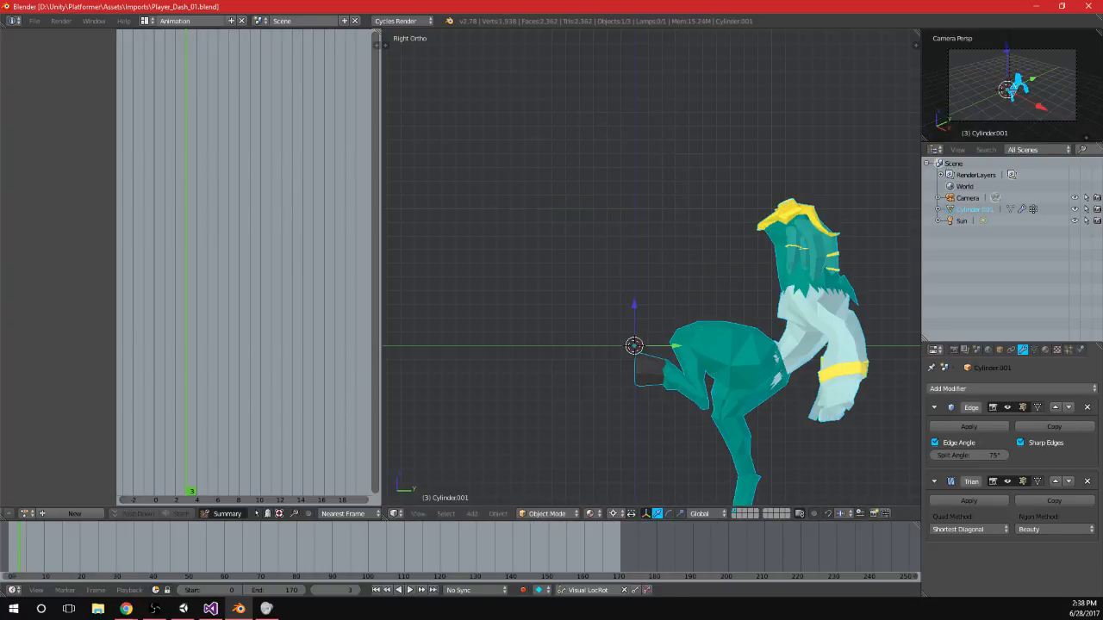
Remove all vertex groups from the frame 3 body mesh and save Player_Dash_01.blend again.
click(1033, 353)
click(1081, 497)
click(1081, 497)
click(1081, 497)
click(1081, 497)
click(1082, 497)
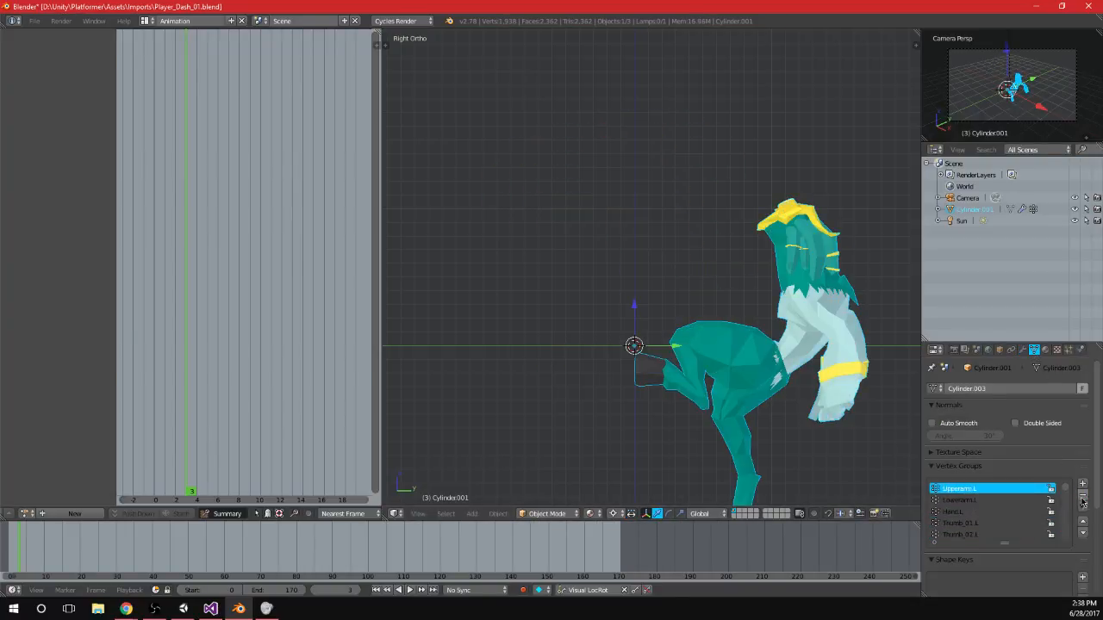
click(1081, 497)
click(1081, 497)
click(1082, 497)
click(1081, 497)
click(1082, 497)
click(1082, 497)
click(1082, 497)
click(1083, 497)
click(1082, 498)
click(1082, 497)
click(1082, 498)
click(1082, 497)
click(1082, 497)
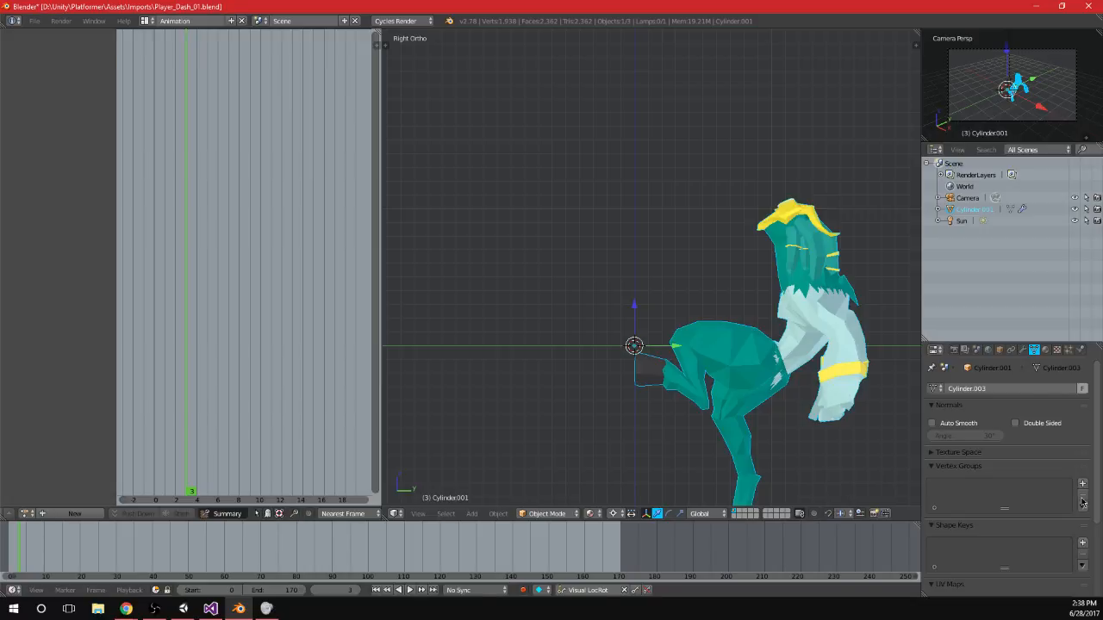
click(34, 21)
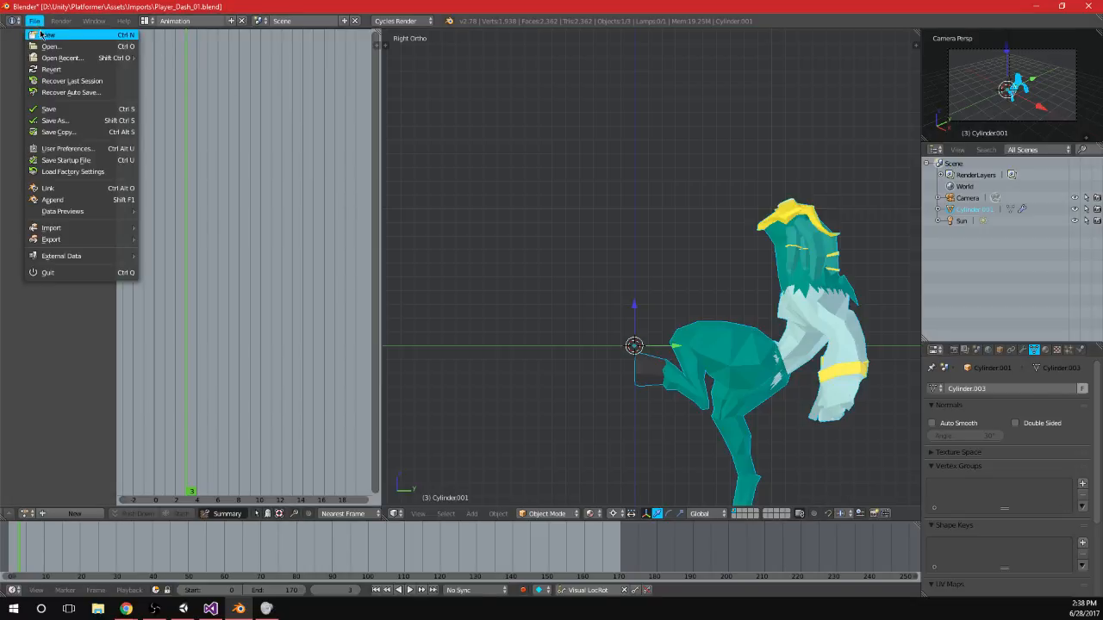
click(49, 108)
Open the recent file Player_Dash_04.blend to check its mesh orientation, and reopen Player_Dash_02.blend.
click(34, 21)
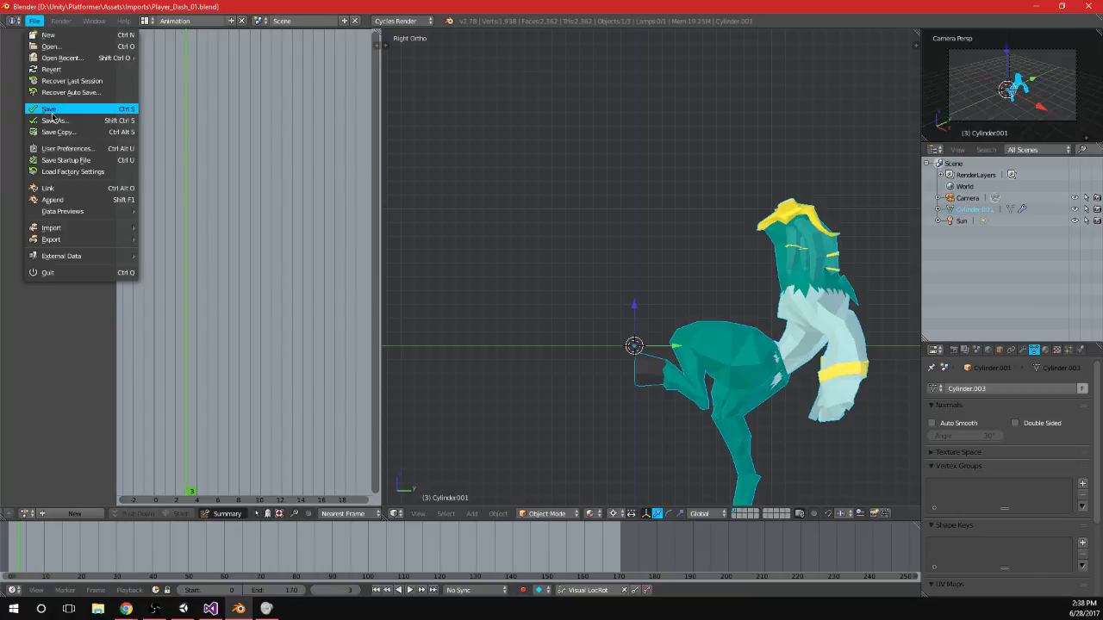
mouse_move(78, 58)
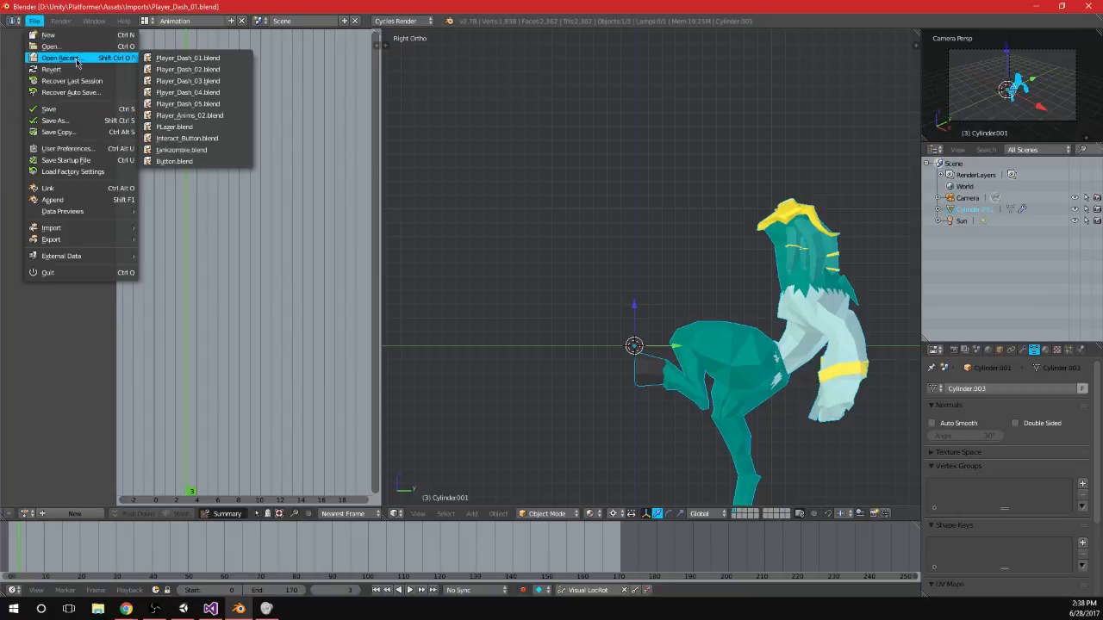
click(216, 92)
click(35, 21)
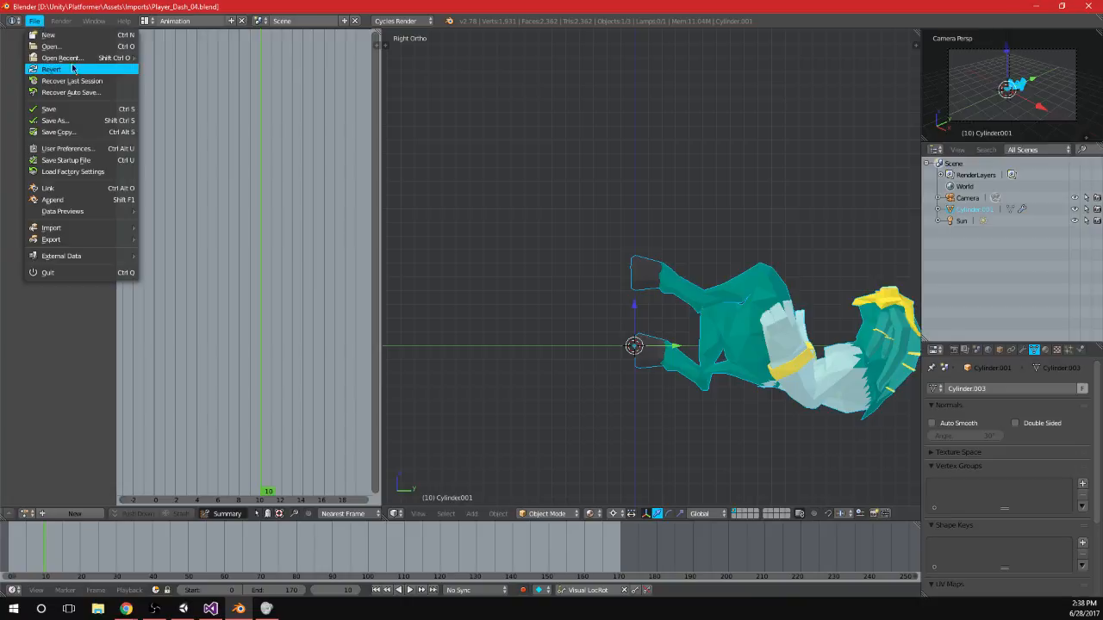
mouse_move(107, 63)
click(188, 80)
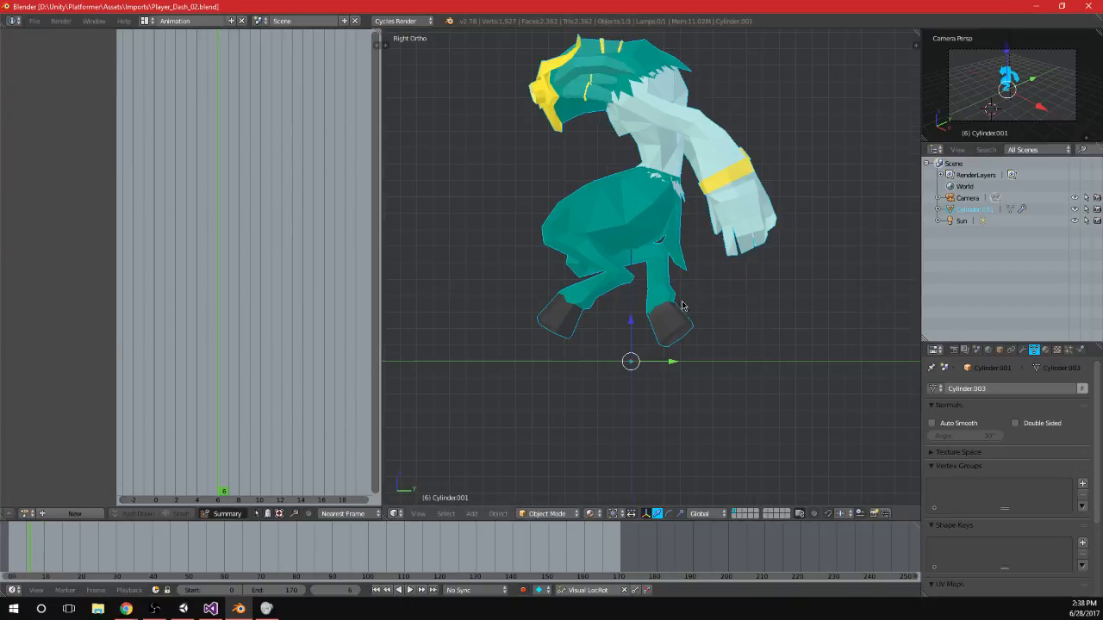
Enter Edit Mode on the frame 6 body mesh and snap the 3D cursor to the centre.
key(Tab)
key(shift+s)
click(662, 381)
Rotate the frame 6 body mesh's entire geometry 90° around the 3D cursor and save over Player_Dash_02.blend.
text(a)
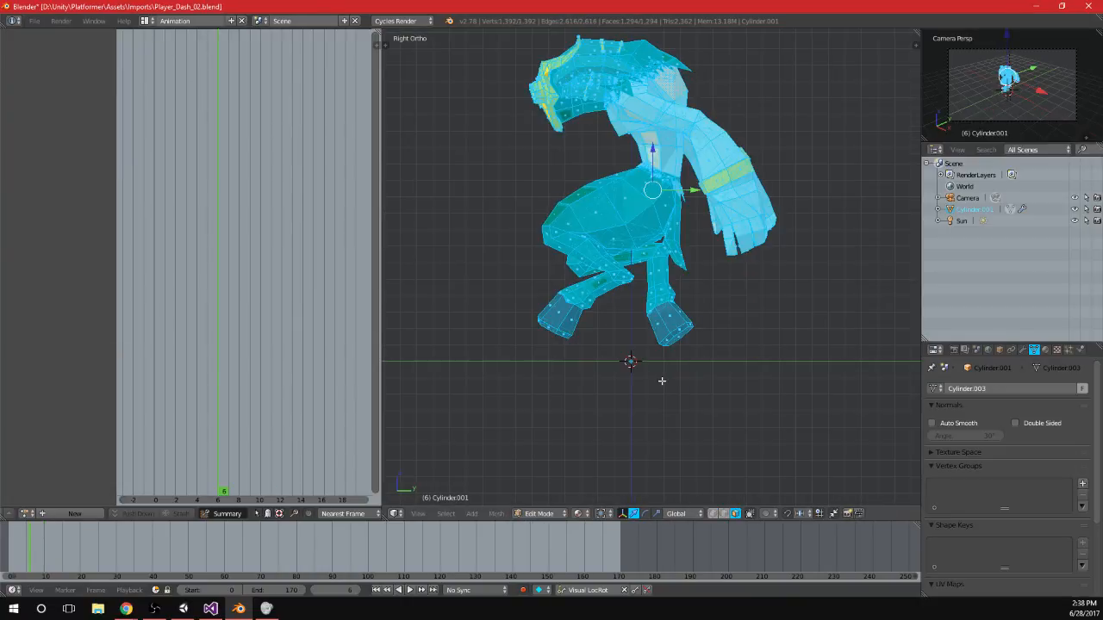
text(r90)
key(Escape)
text(r90)
key(Return)
key(Tab)
key(ctrl+s)
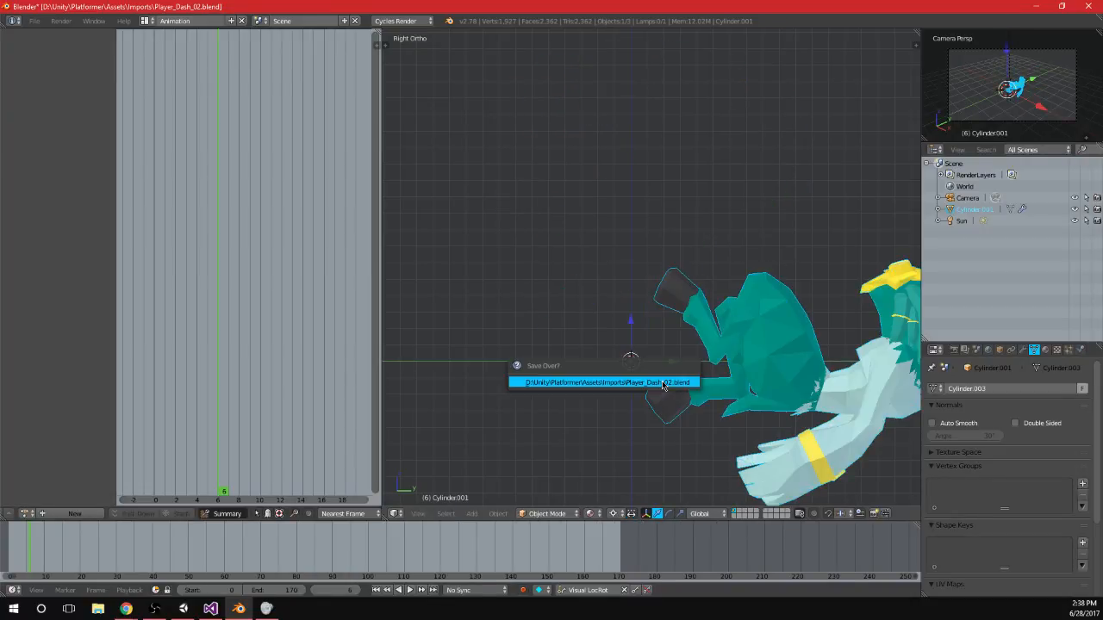
click(663, 383)
Switch to Unity and delete the Player_Dash .blend1 backup files from the Imports folder.
key(alt+Tab)
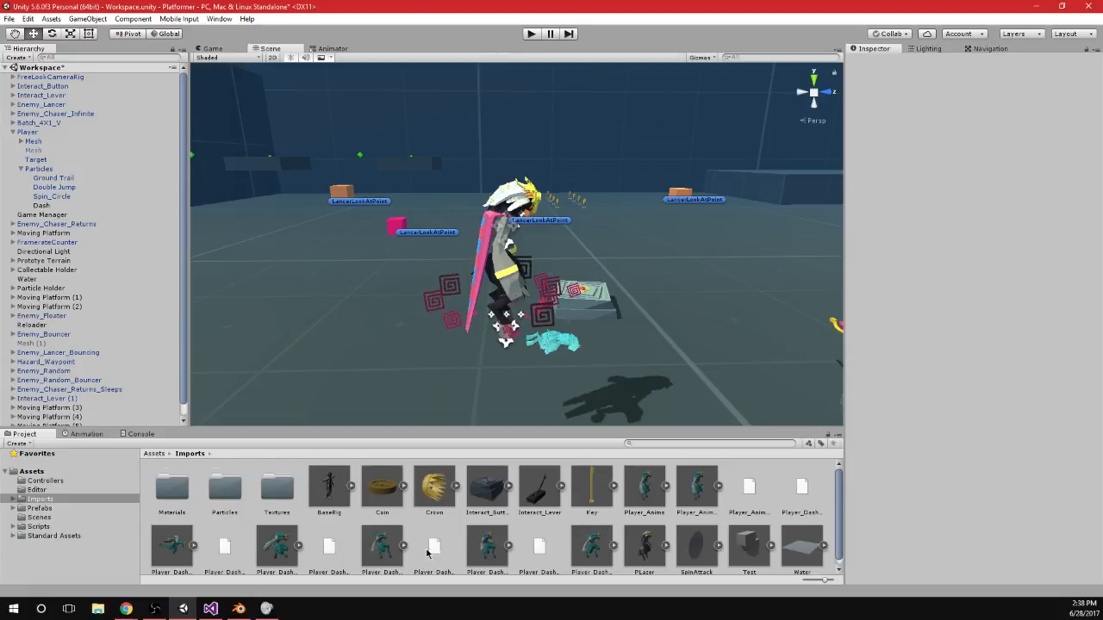
click(432, 548)
click(331, 544)
ctrl+click(224, 543)
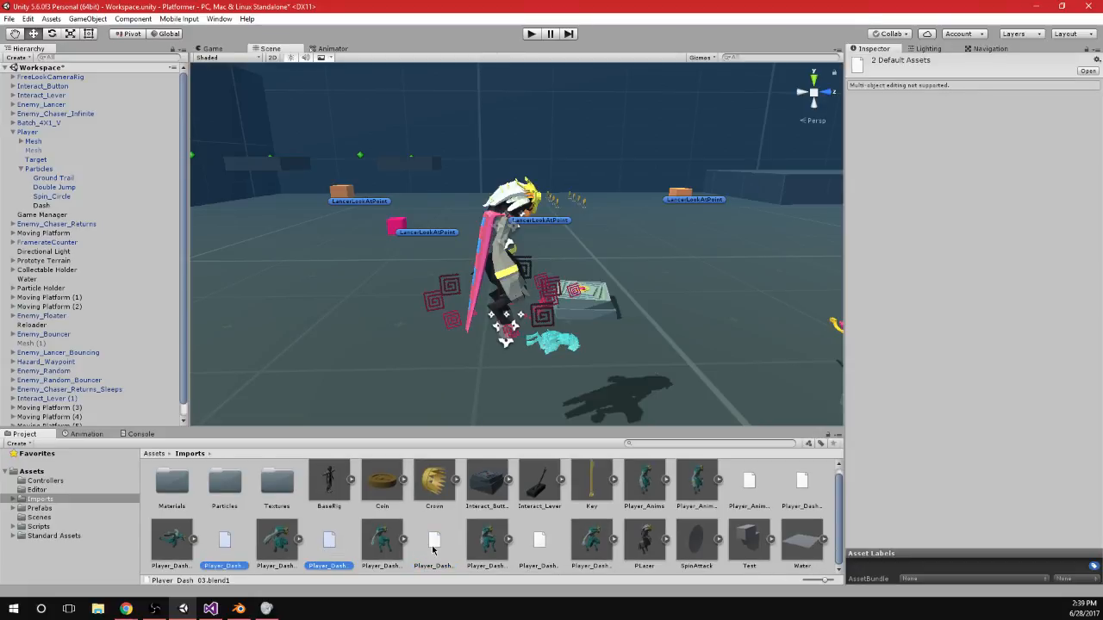
ctrl+click(433, 548)
ctrl+click(542, 550)
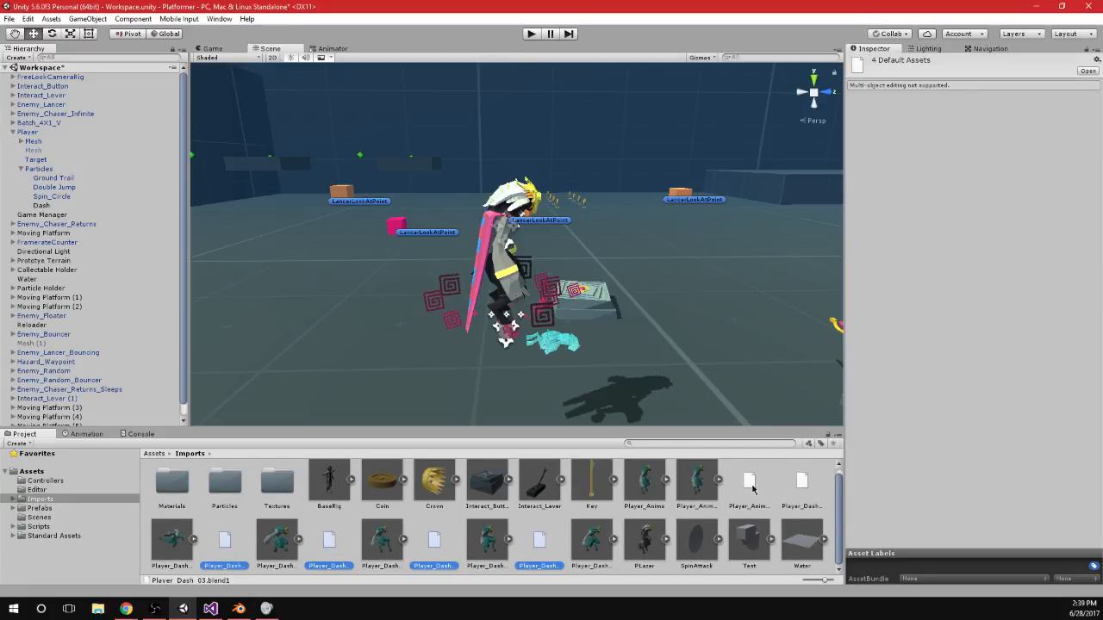
key(Delete)
key(Return)
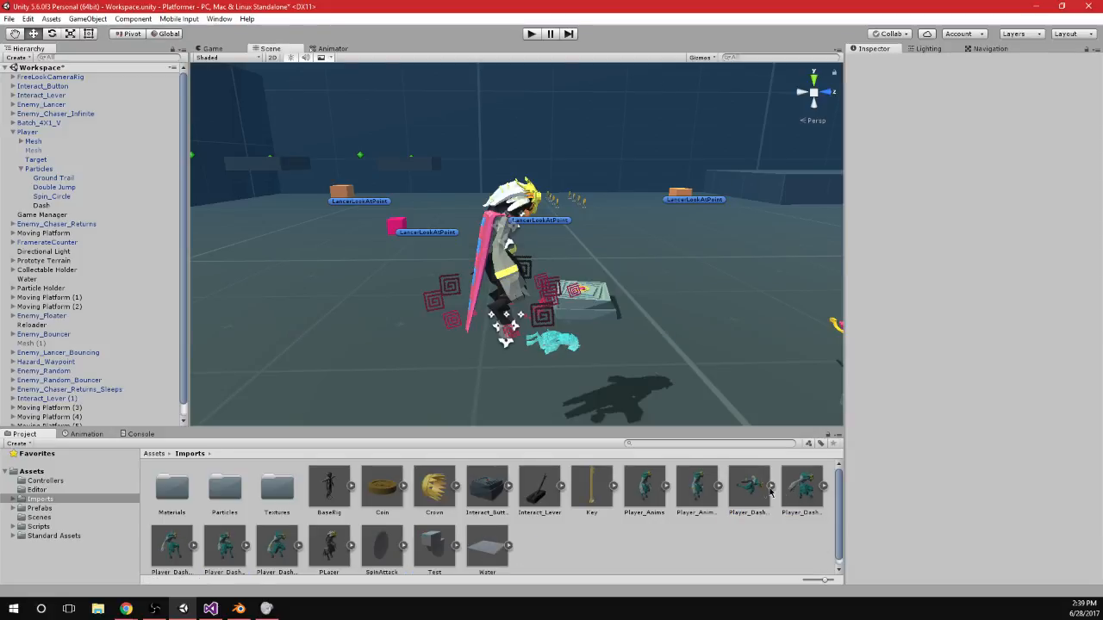
Compare the import previews of Player_Dash_01 and Player_Dash_02 to check the orientation of both meshes.
click(749, 488)
click(803, 496)
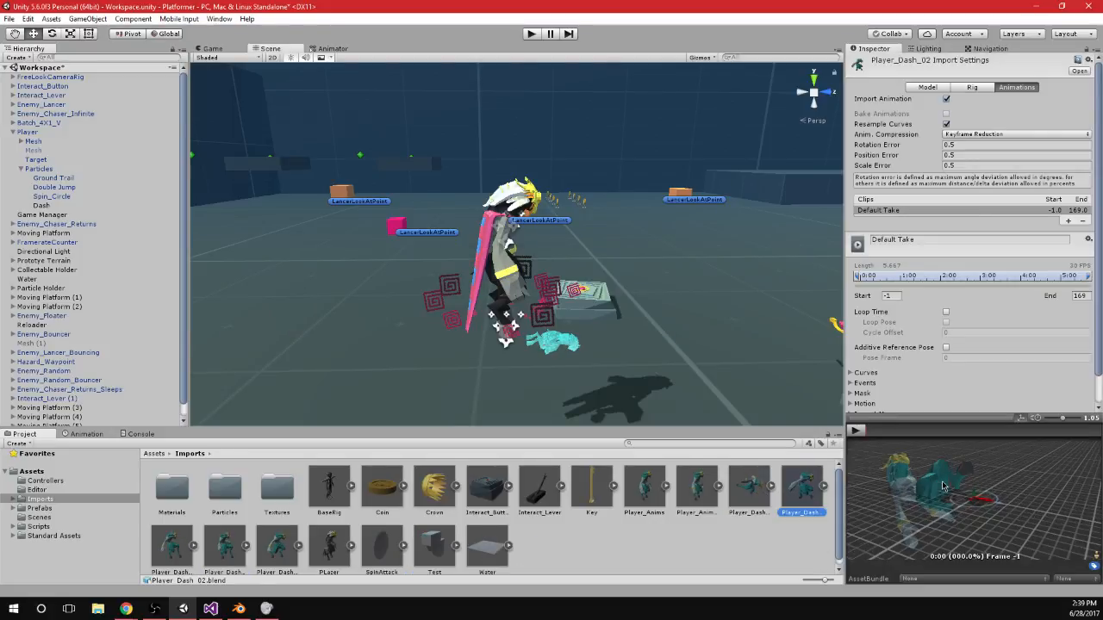
alt+drag(943, 485, 810, 538)
click(329, 557)
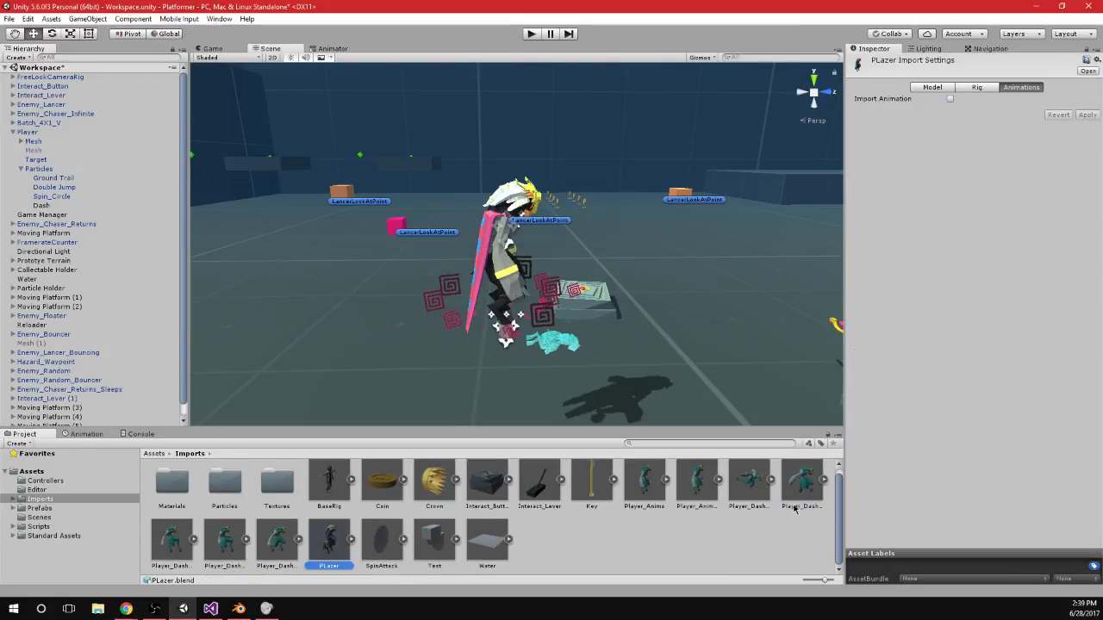
click(760, 493)
click(794, 496)
click(751, 494)
click(793, 497)
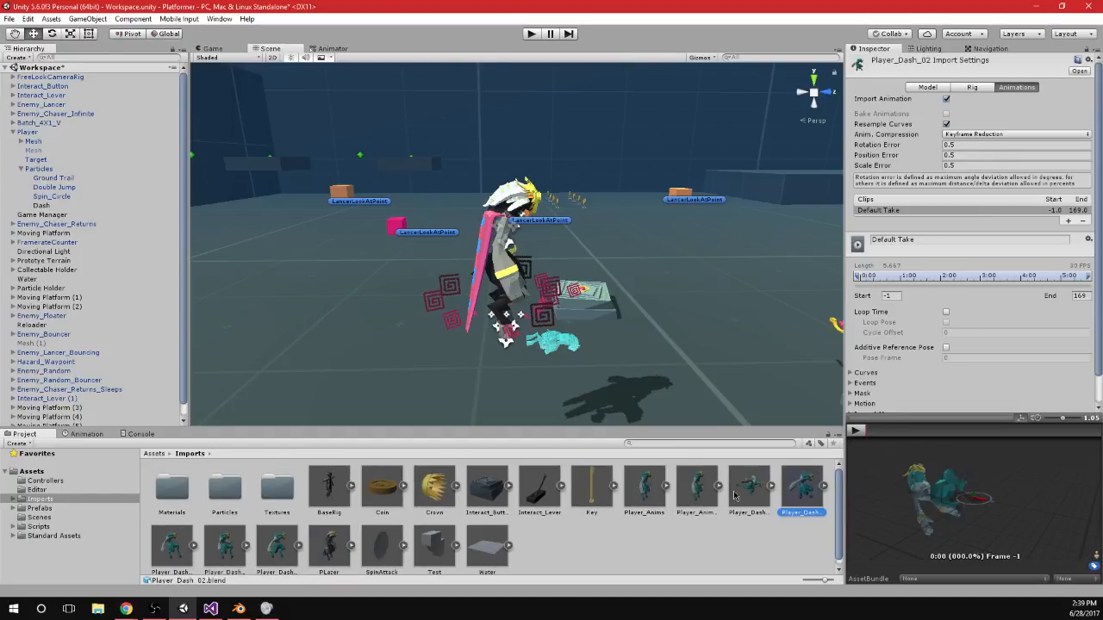
click(748, 496)
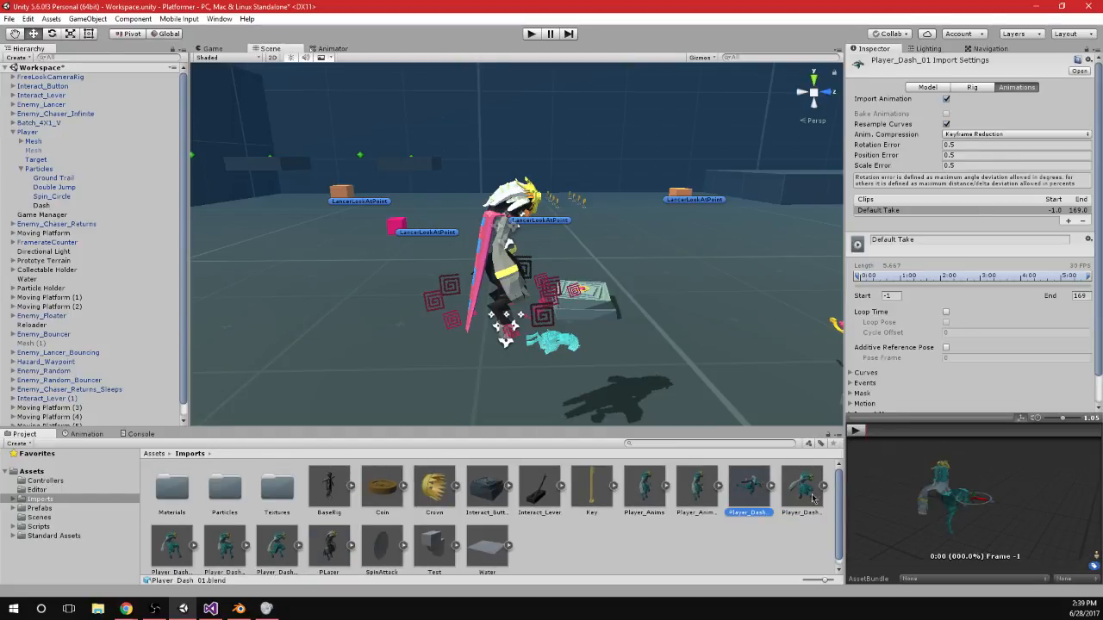
Disable Import Animation for Player_Dash_01 through Player_Dash_05 and apply the import settings.
click(947, 99)
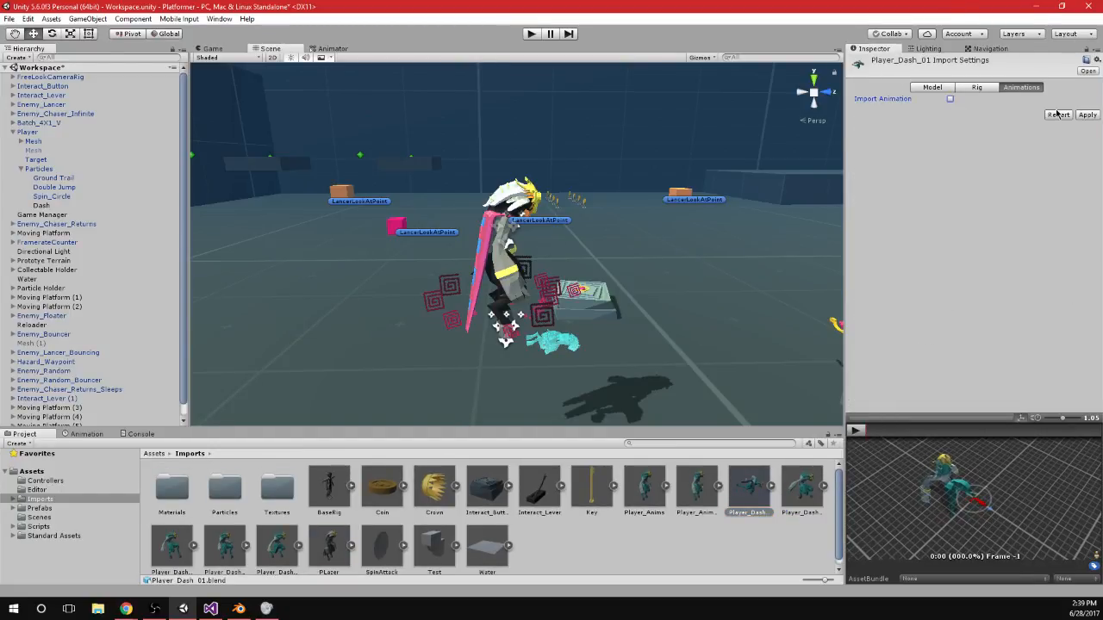
click(804, 498)
click(947, 99)
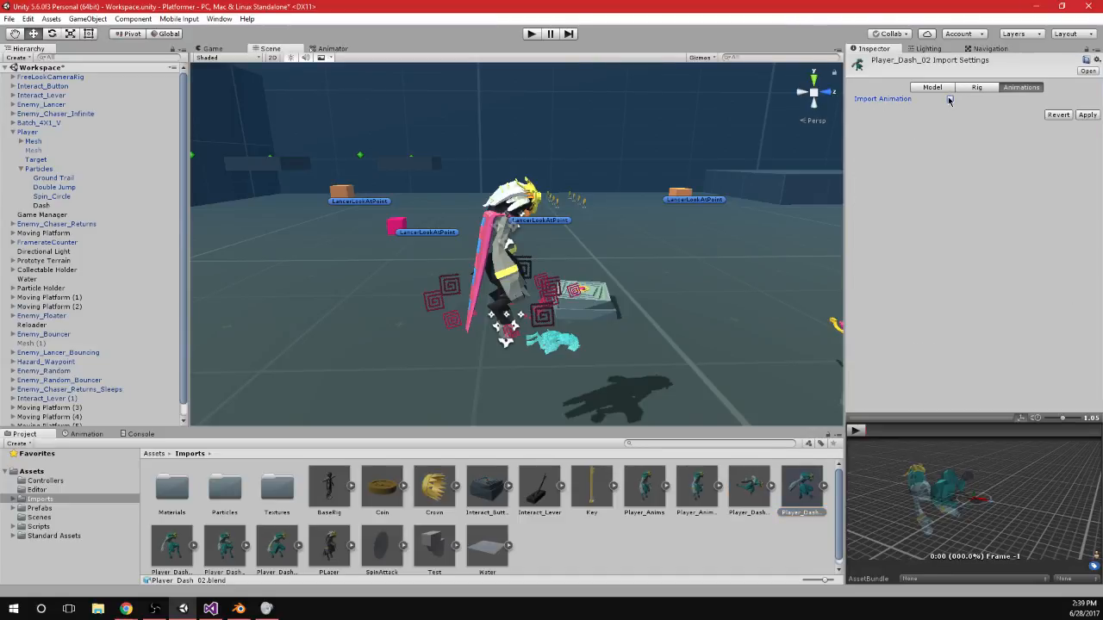
click(181, 550)
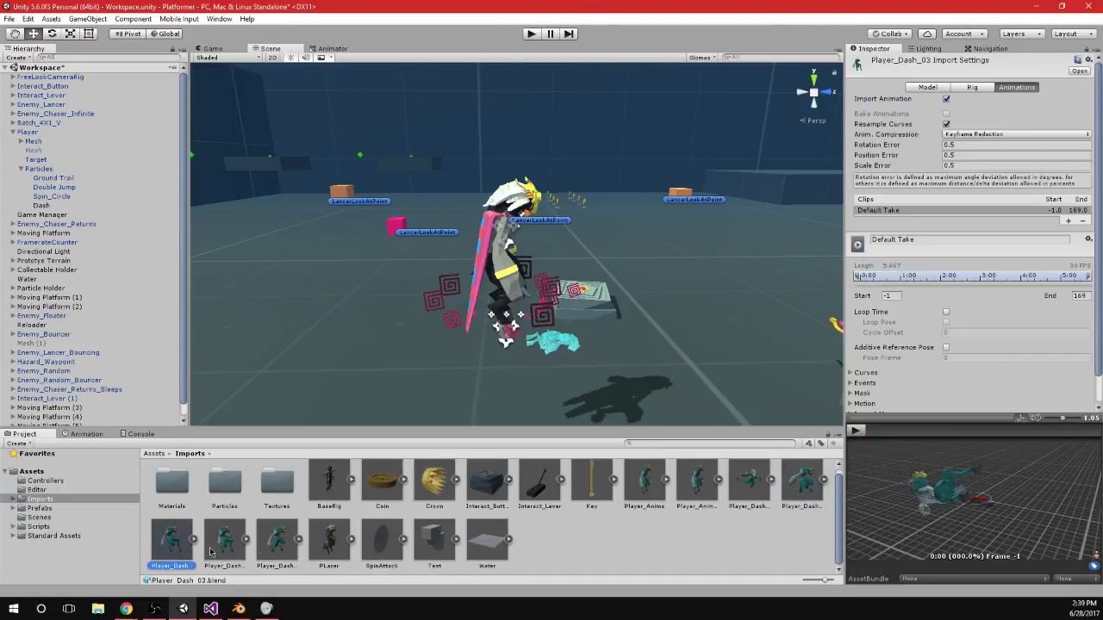
shift+click(274, 543)
click(949, 99)
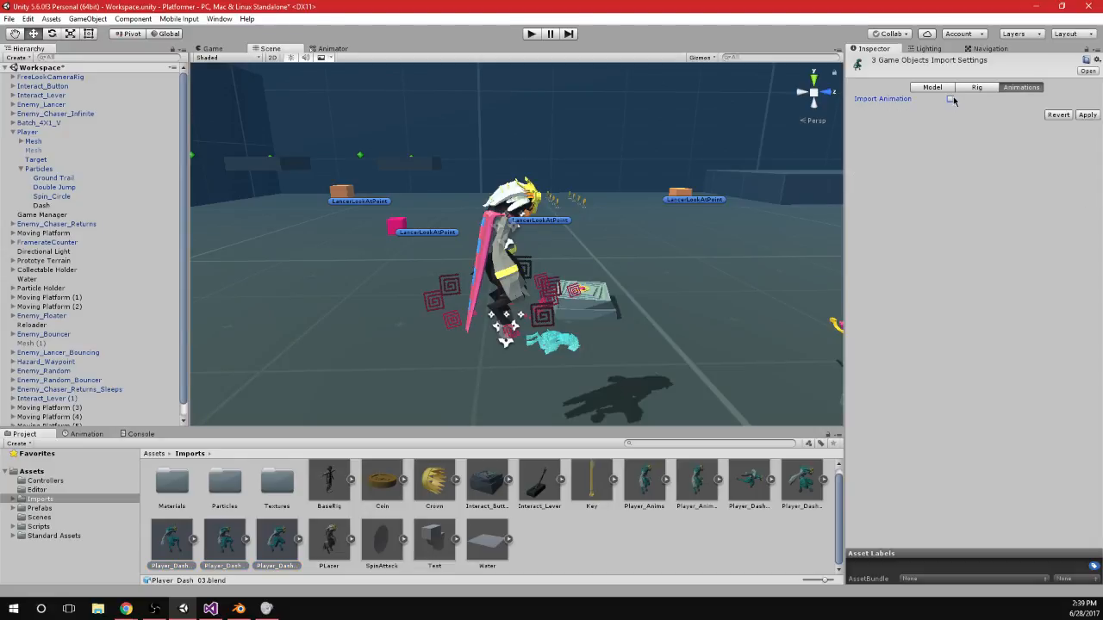
click(1088, 115)
Assign Player_Dash_01's Cylinder_001 mesh as the render mesh of the player's Dash particle system.
click(507, 237)
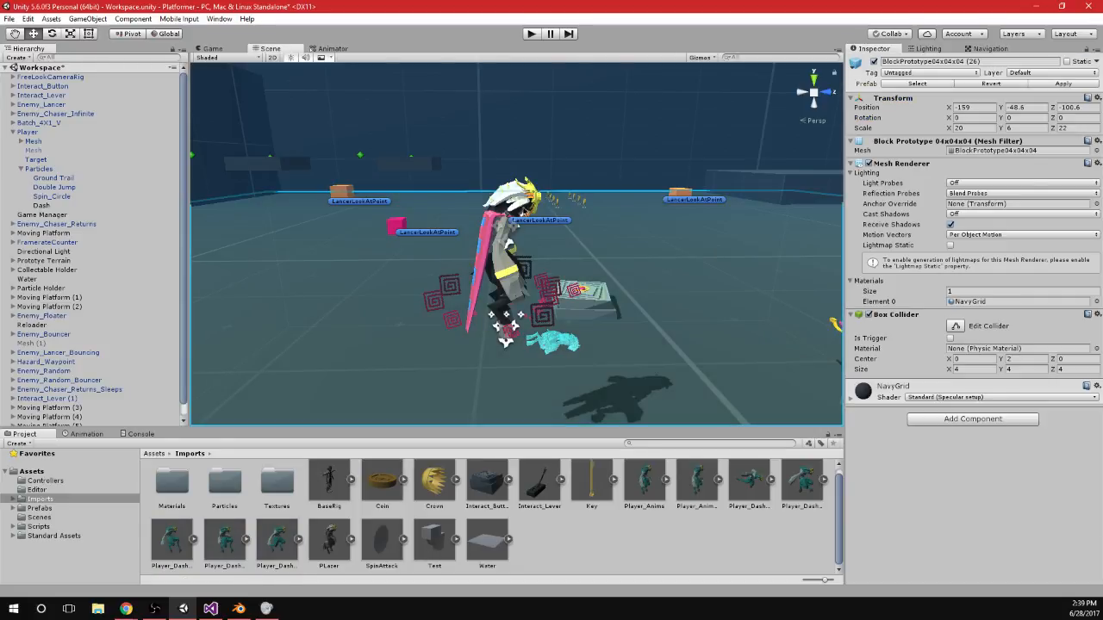
click(528, 209)
click(27, 132)
click(40, 205)
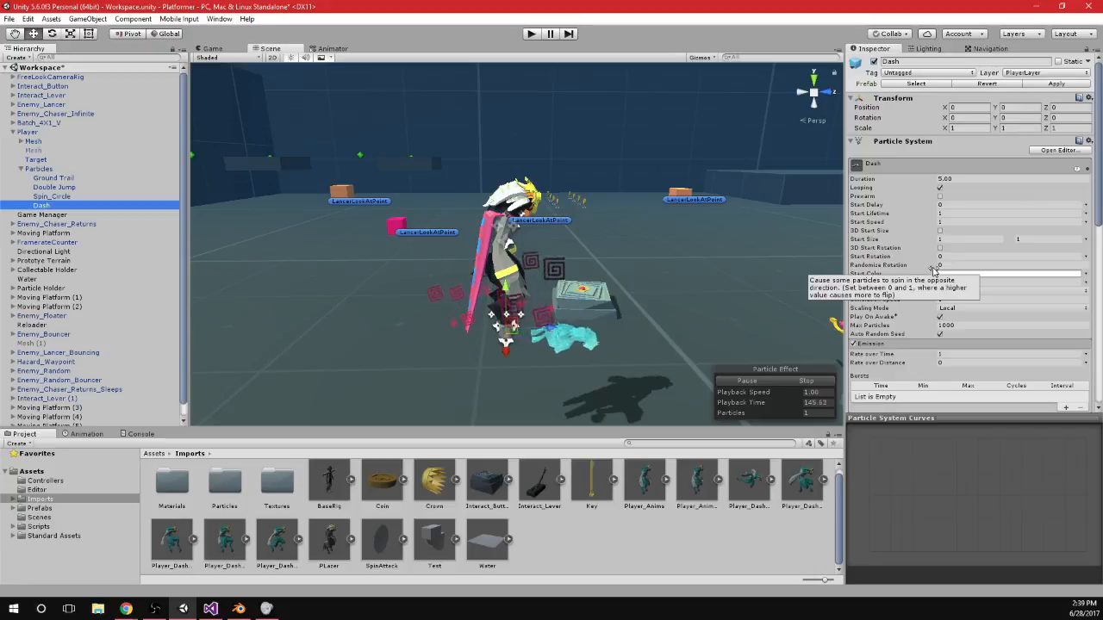
scroll(948, 270, down, 10)
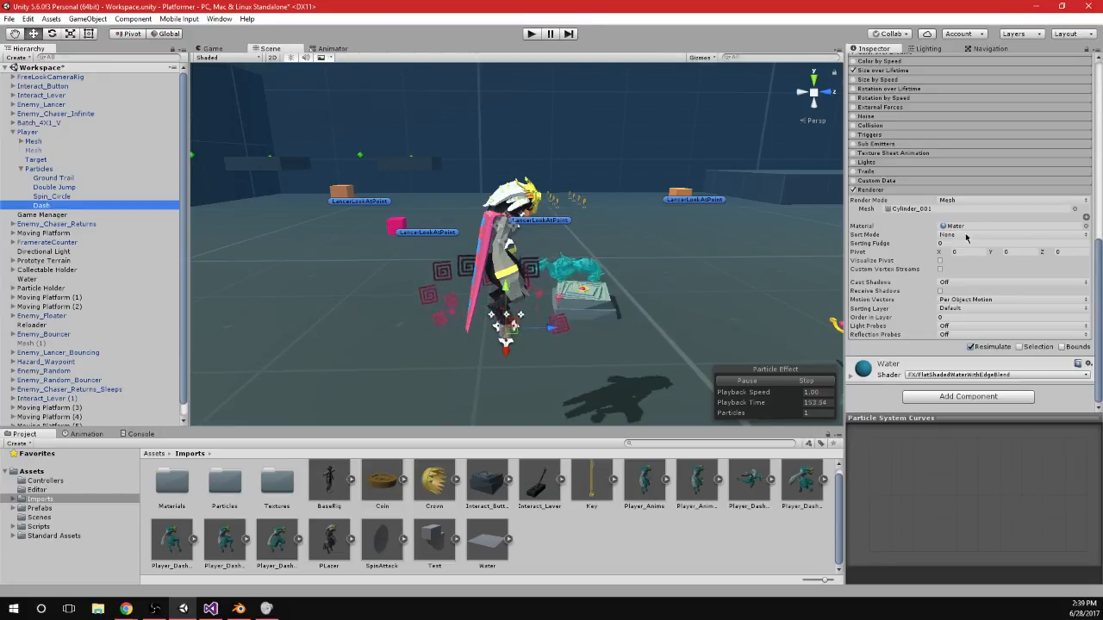
drag(748, 484, 957, 220)
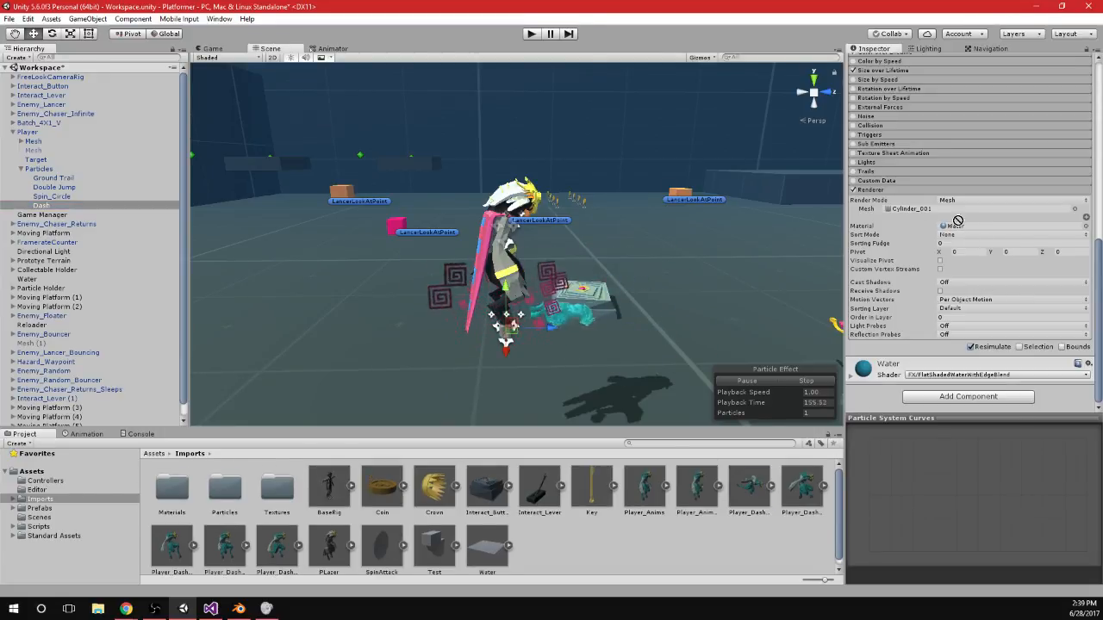
click(965, 209)
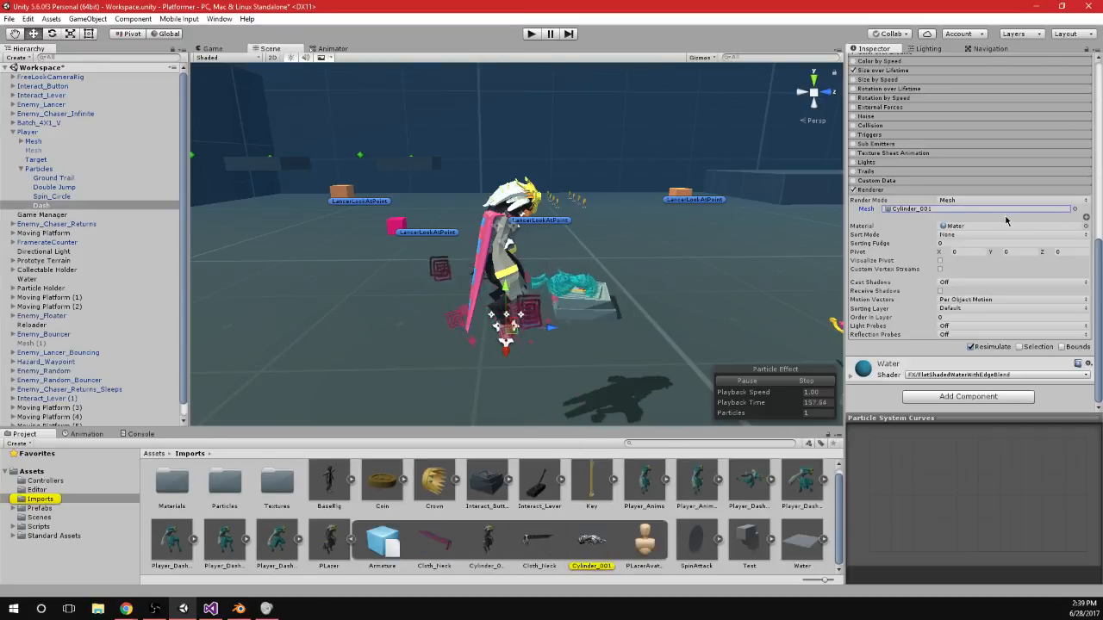
click(772, 479)
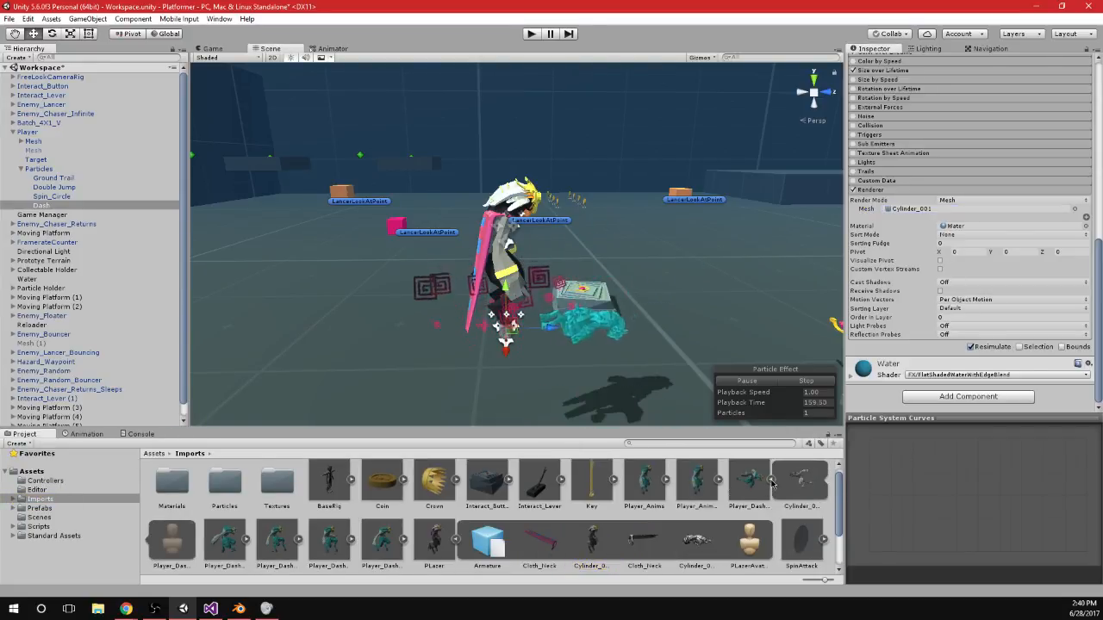
drag(796, 488, 981, 215)
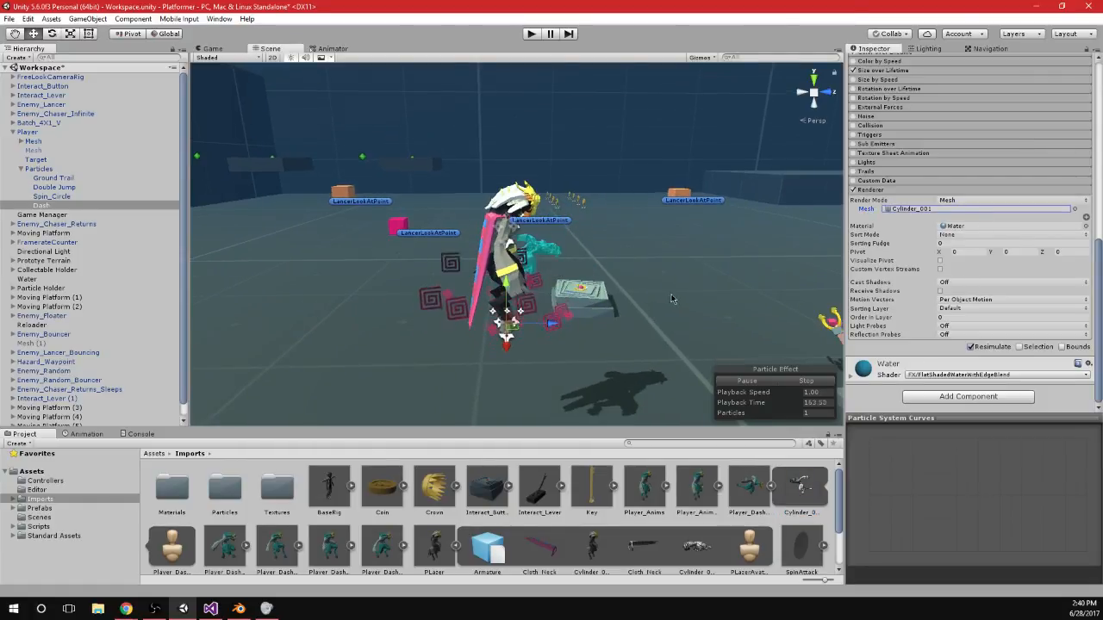
Examine the Dash particle's mesh from the front and side of the player, and check its mesh reference.
alt+drag(672, 299, 395, 280)
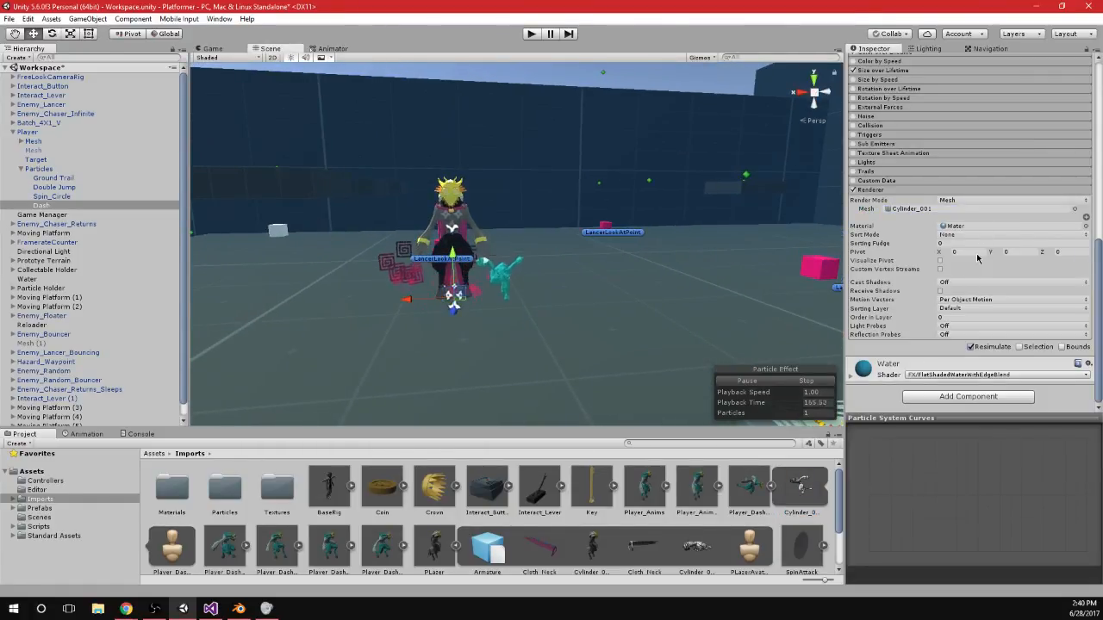
alt+drag(392, 229, 586, 243)
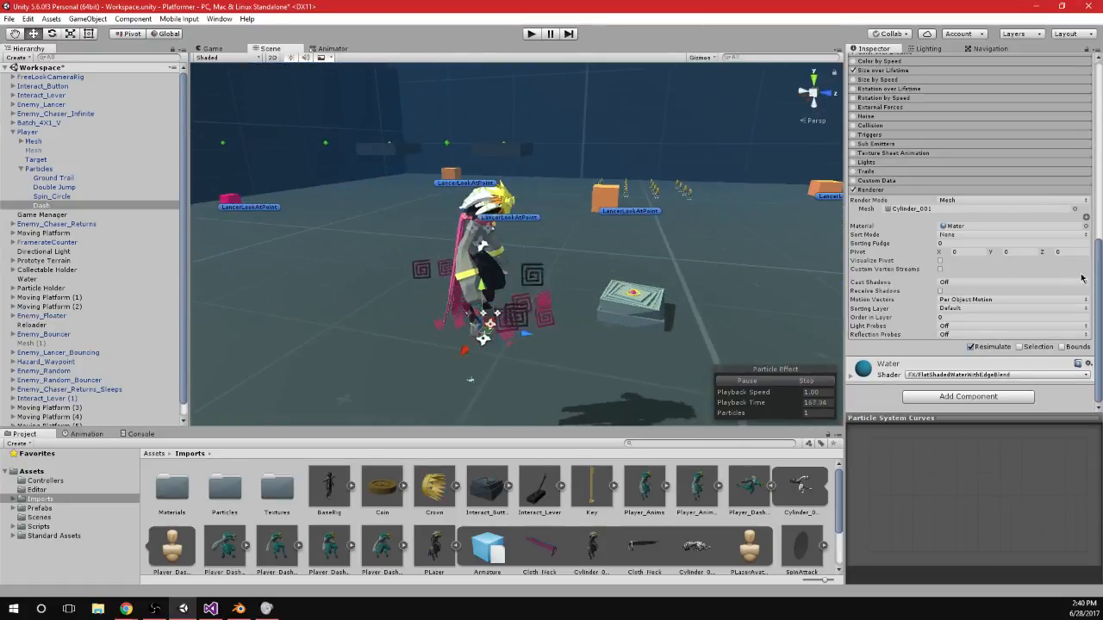
click(940, 211)
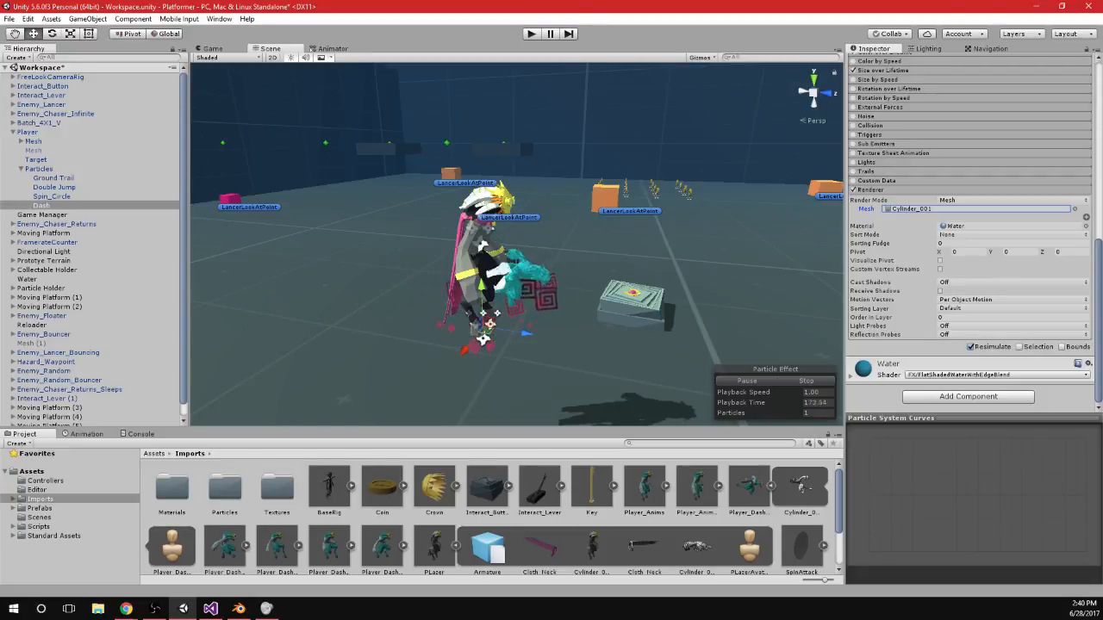
key(alt+Tab)
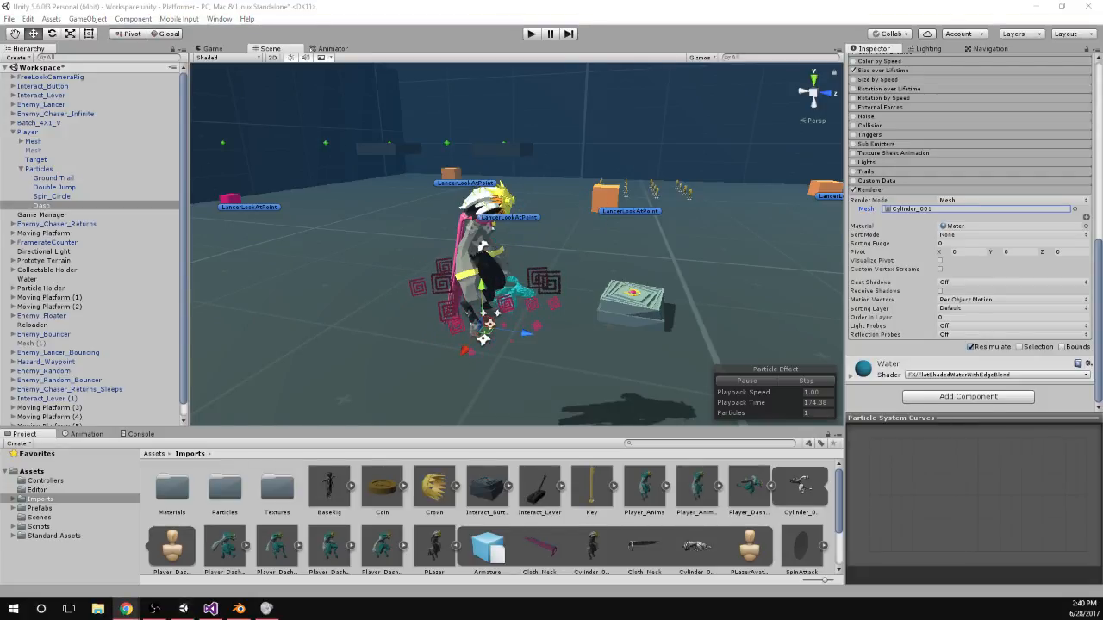